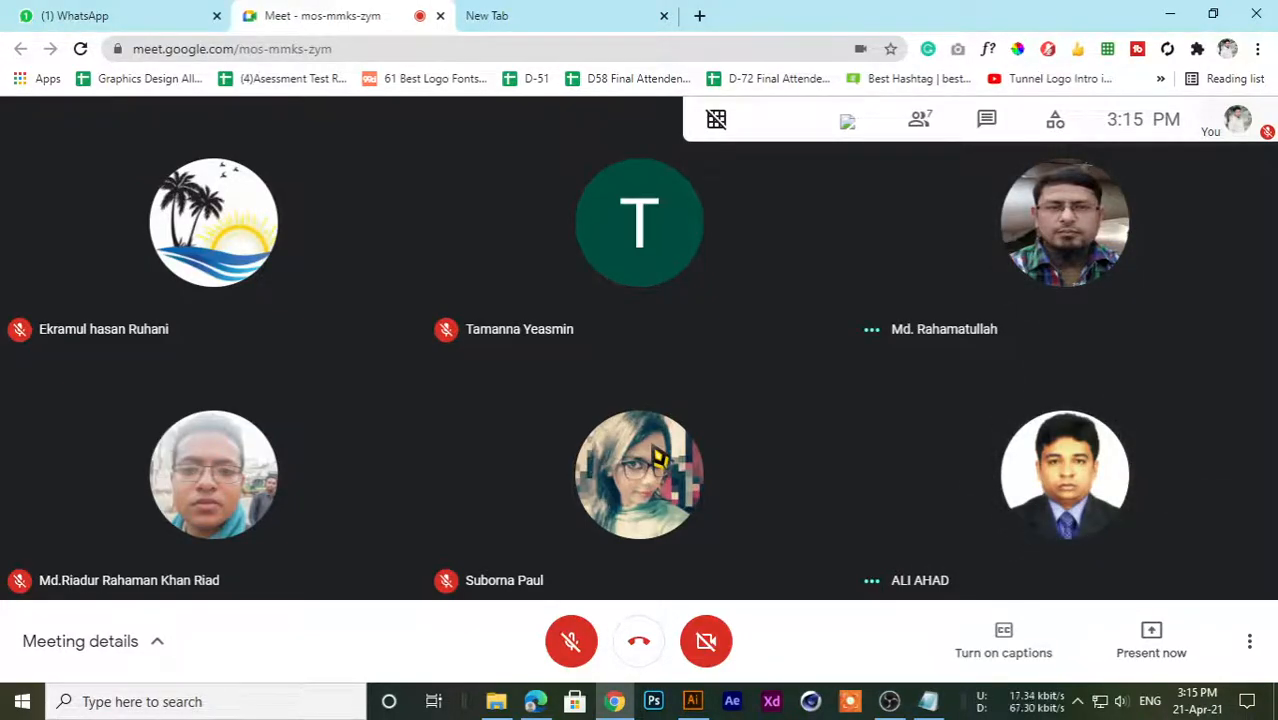
- Unmute the microphone in the Meet call and admit the people asking to join
{"action": "key", "text": "ctrl+d"}
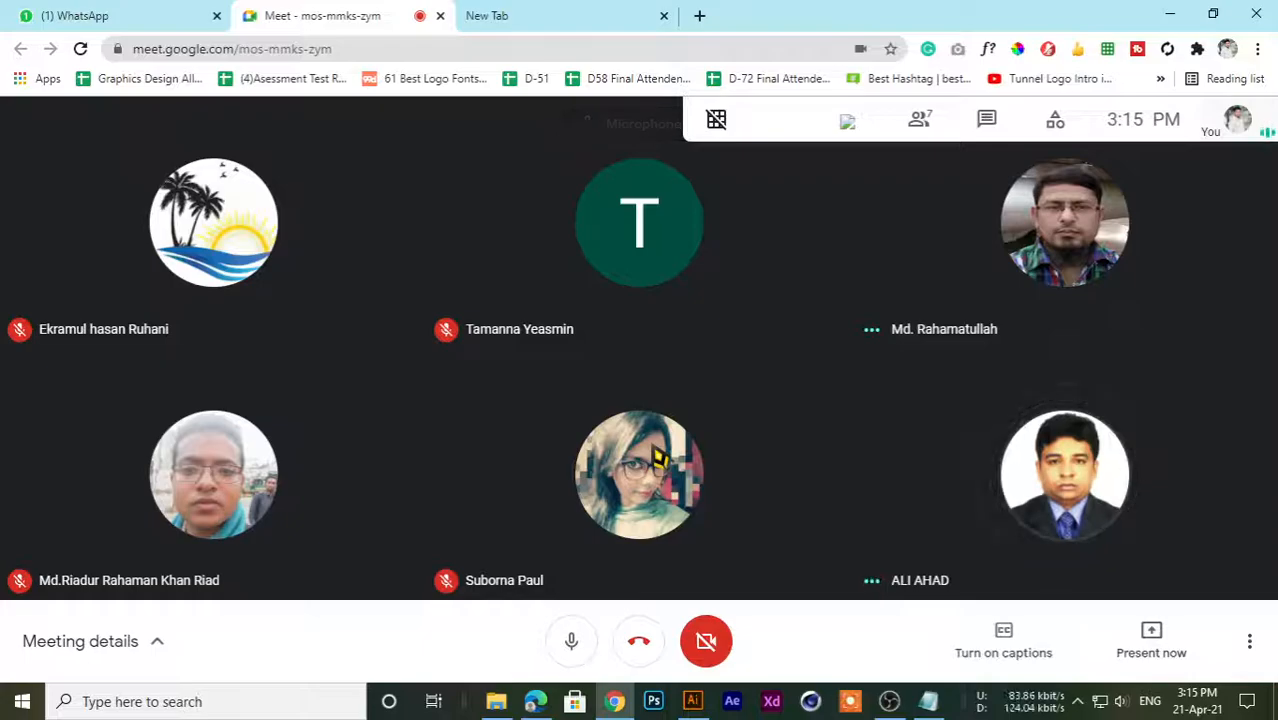
{"action": "mouse_move", "coordinate": [660, 458]}
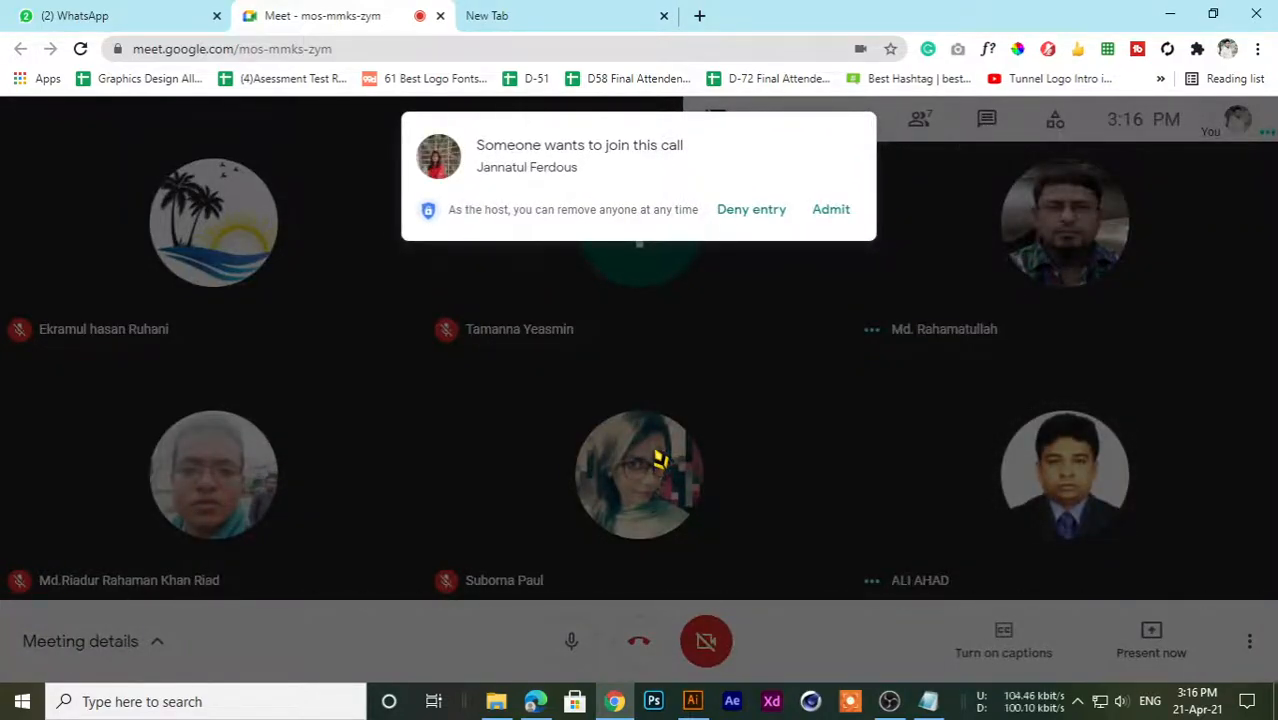
{"action": "left_click", "coordinate": [831, 212]}
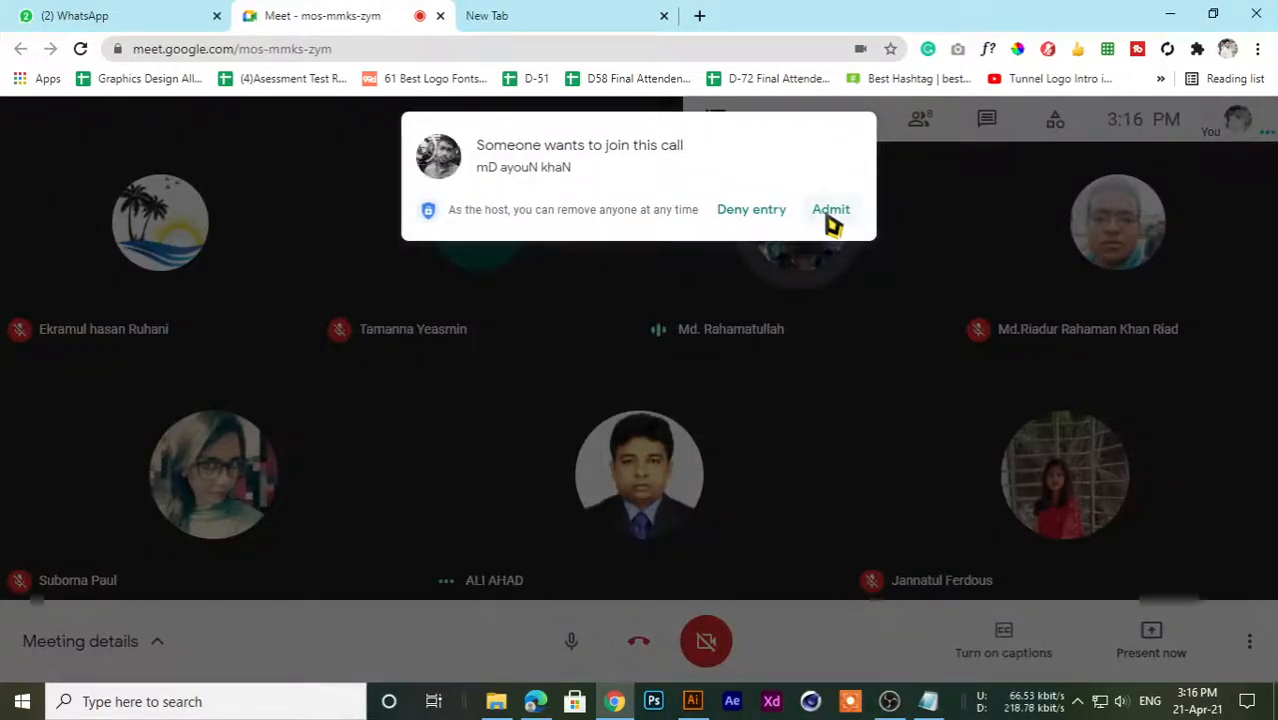
{"action": "left_click", "coordinate": [831, 211]}
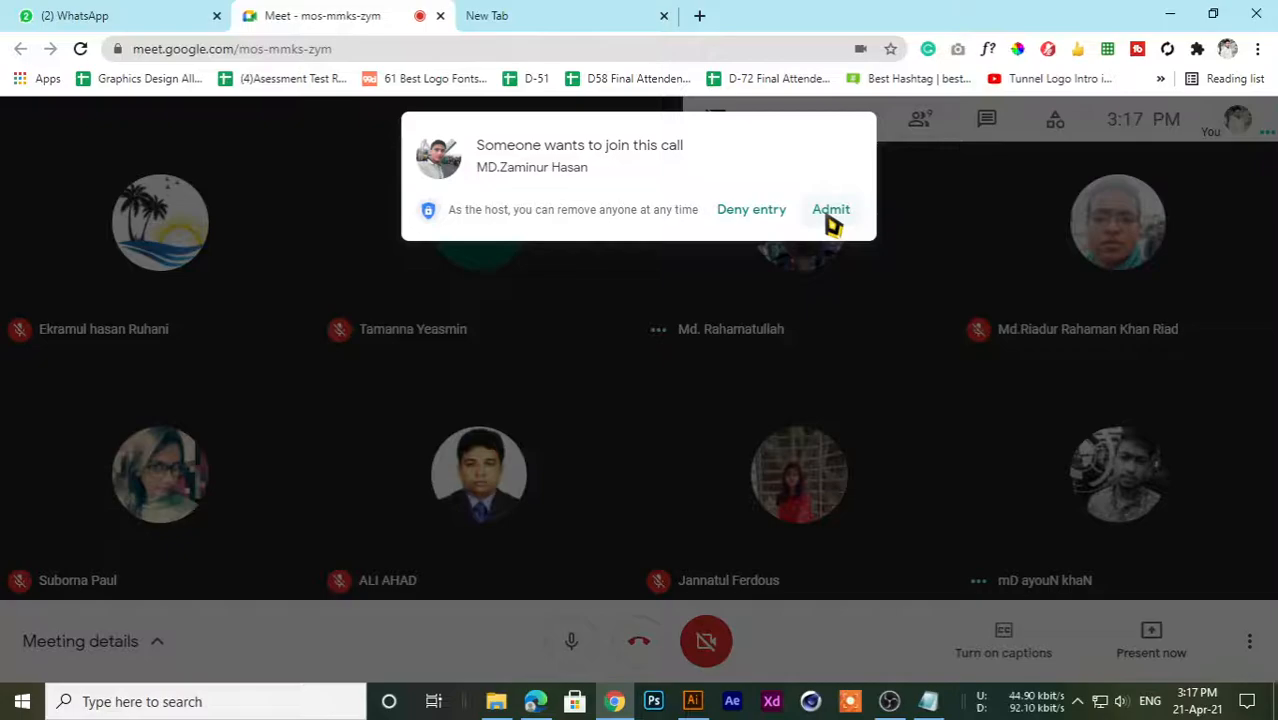
{"action": "left_click", "coordinate": [830, 210]}
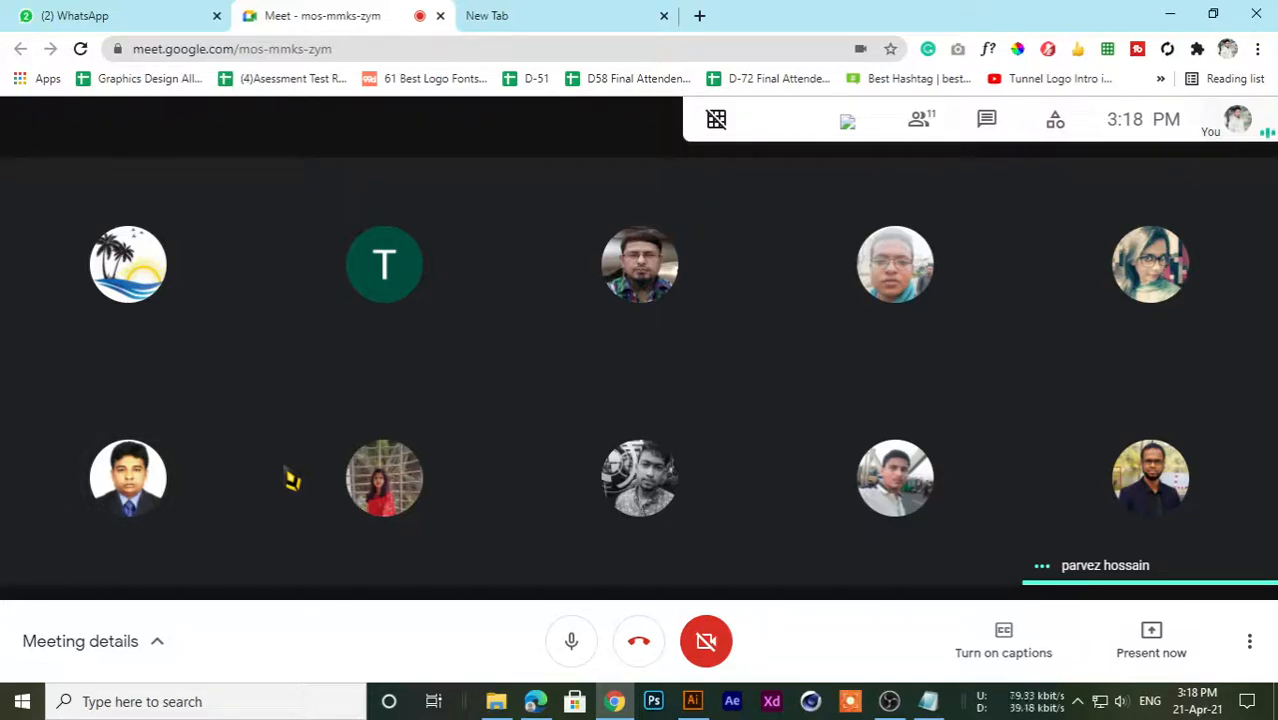
{"action": "left_click", "coordinate": [513, 14]}
{"action": "left_click", "coordinate": [200, 15]}
{"action": "left_click", "coordinate": [330, 14]}
{"action": "left_click", "coordinate": [148, 14]}
{"action": "left_click", "coordinate": [312, 14]}
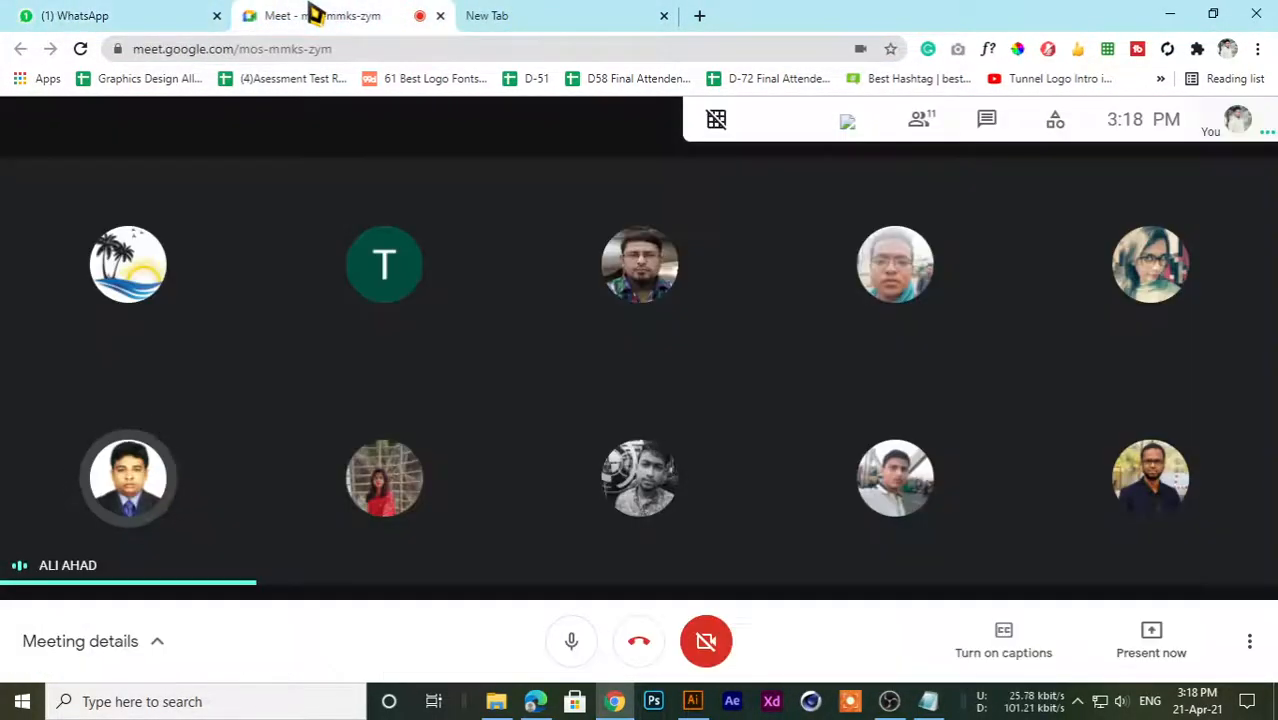
{"action": "left_click", "coordinate": [485, 14]}
{"action": "left_click", "coordinate": [385, 14]}
{"action": "left_click", "coordinate": [120, 14]}
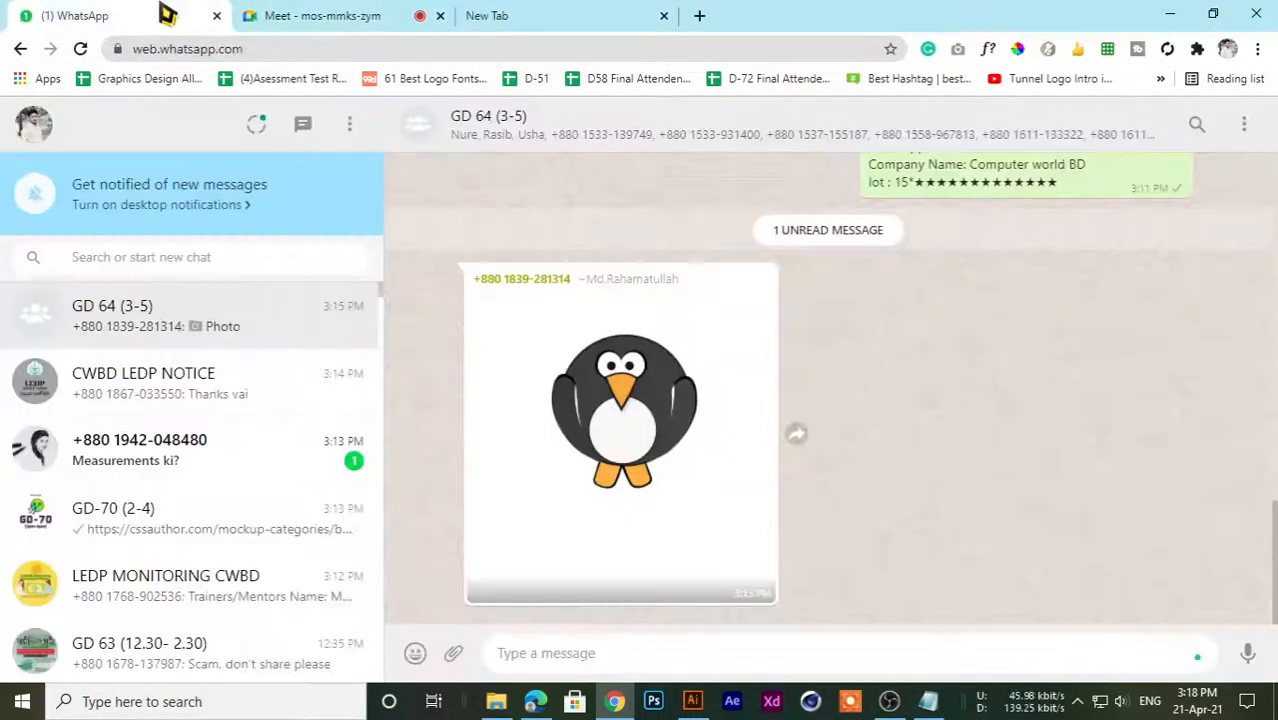
{"action": "left_click", "coordinate": [322, 14]}
{"action": "left_click", "coordinate": [485, 14]}
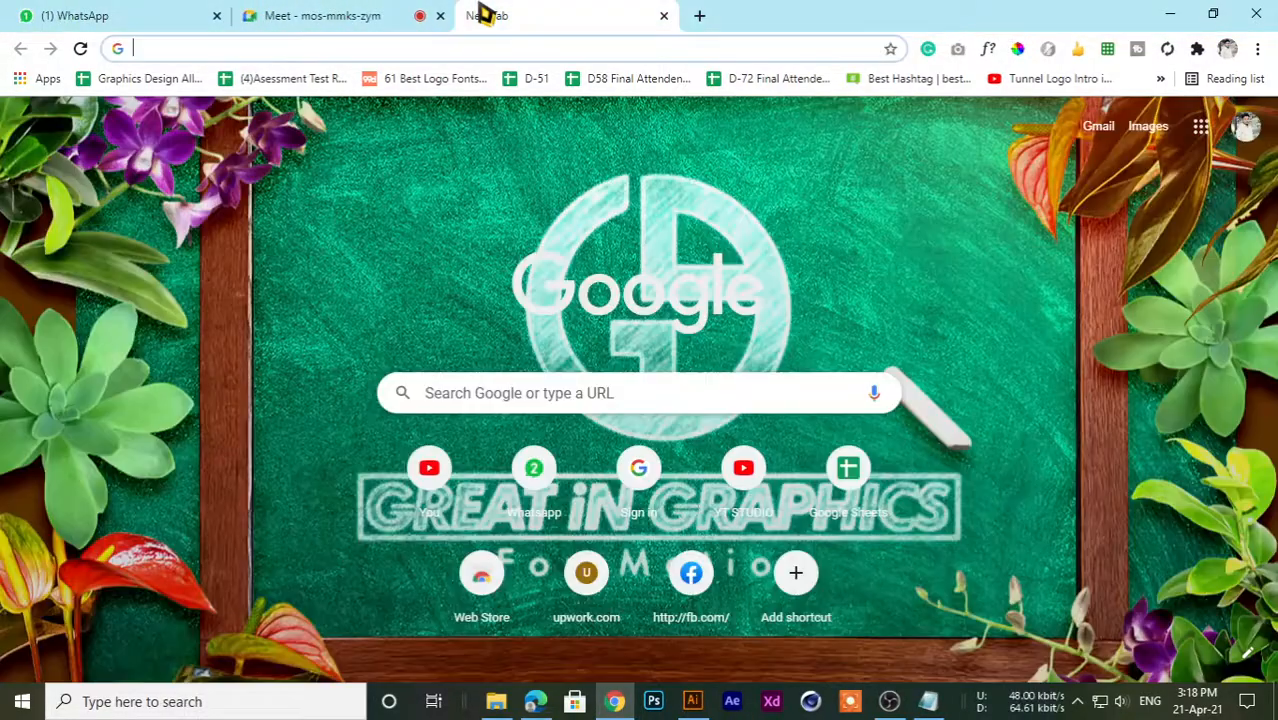
{"action": "left_click", "coordinate": [356, 14]}
{"action": "left_click", "coordinate": [528, 14]}
{"action": "left_click", "coordinate": [286, 14]}
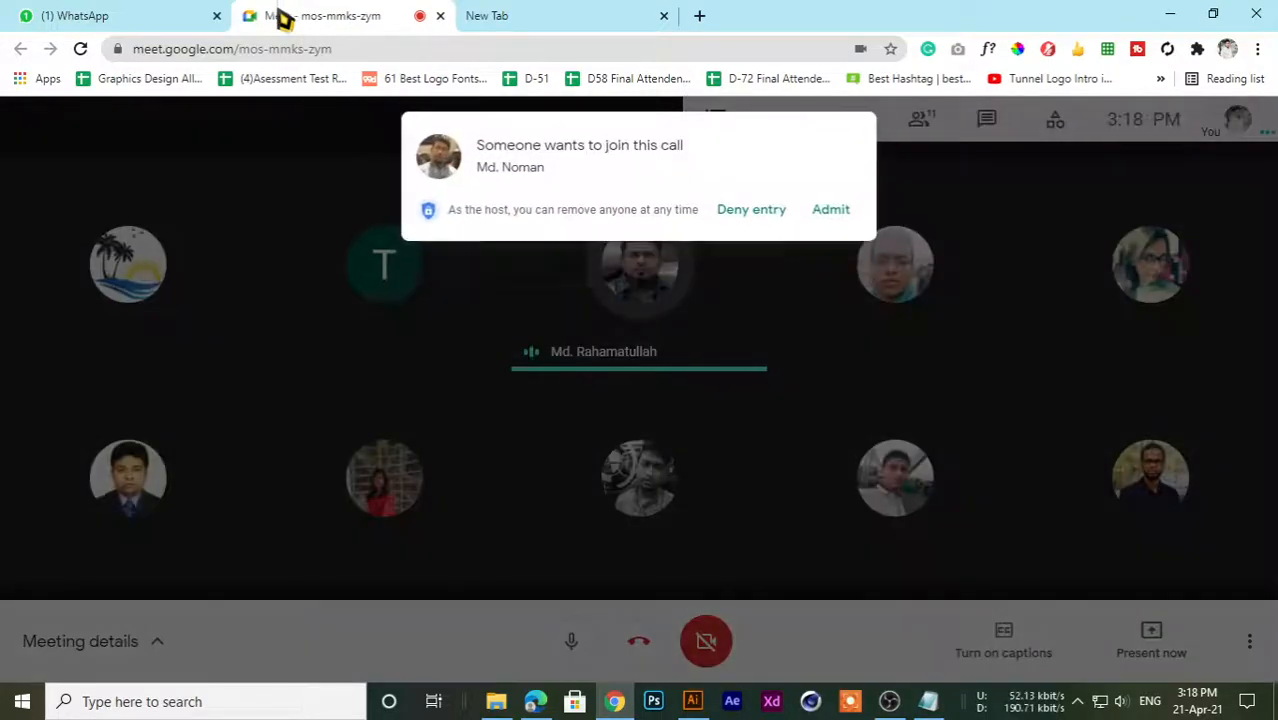
- Switch to WhatsApp and copy the full class details message from the GD 64 (3-5) group chat
{"action": "left_click", "coordinate": [85, 14]}
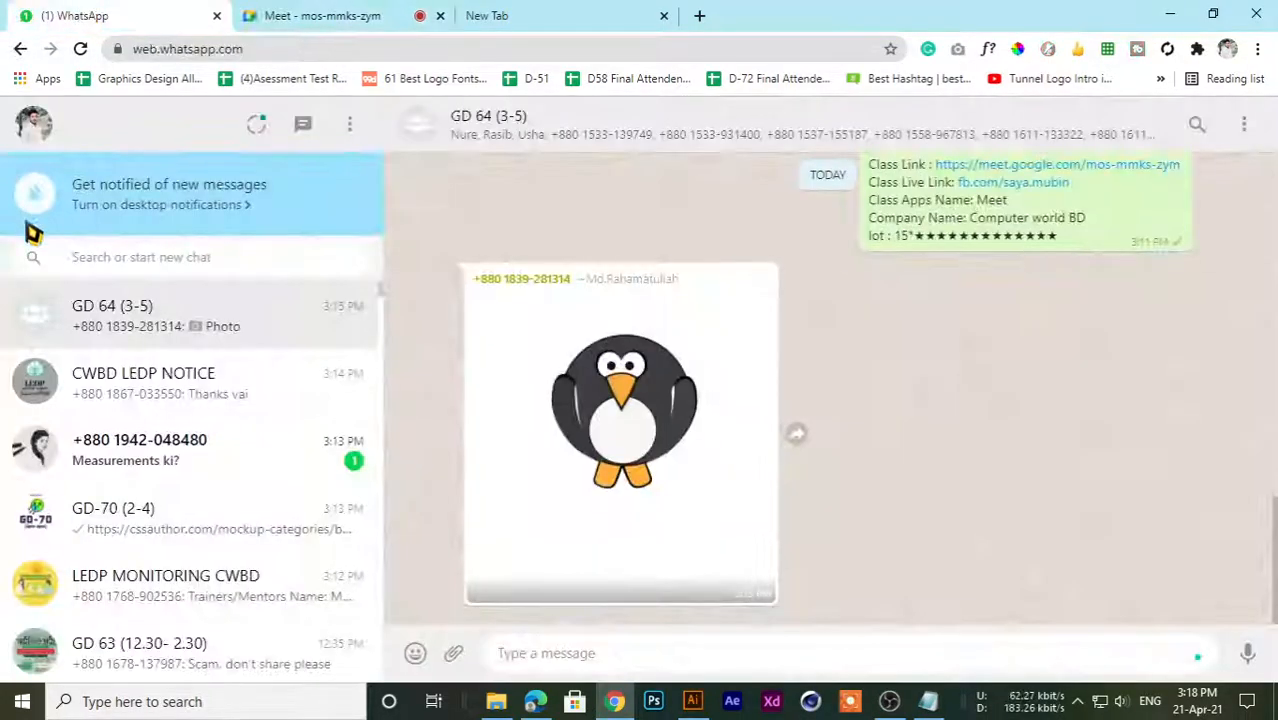
{"action": "scroll", "coordinate": [422, 400], "scroll_direction": "up", "scroll_amount": 2}
{"action": "left_click_drag", "start_coordinate": [1062, 428], "coordinate": [870, 262]}
{"action": "key", "text": "ctrl+c"}
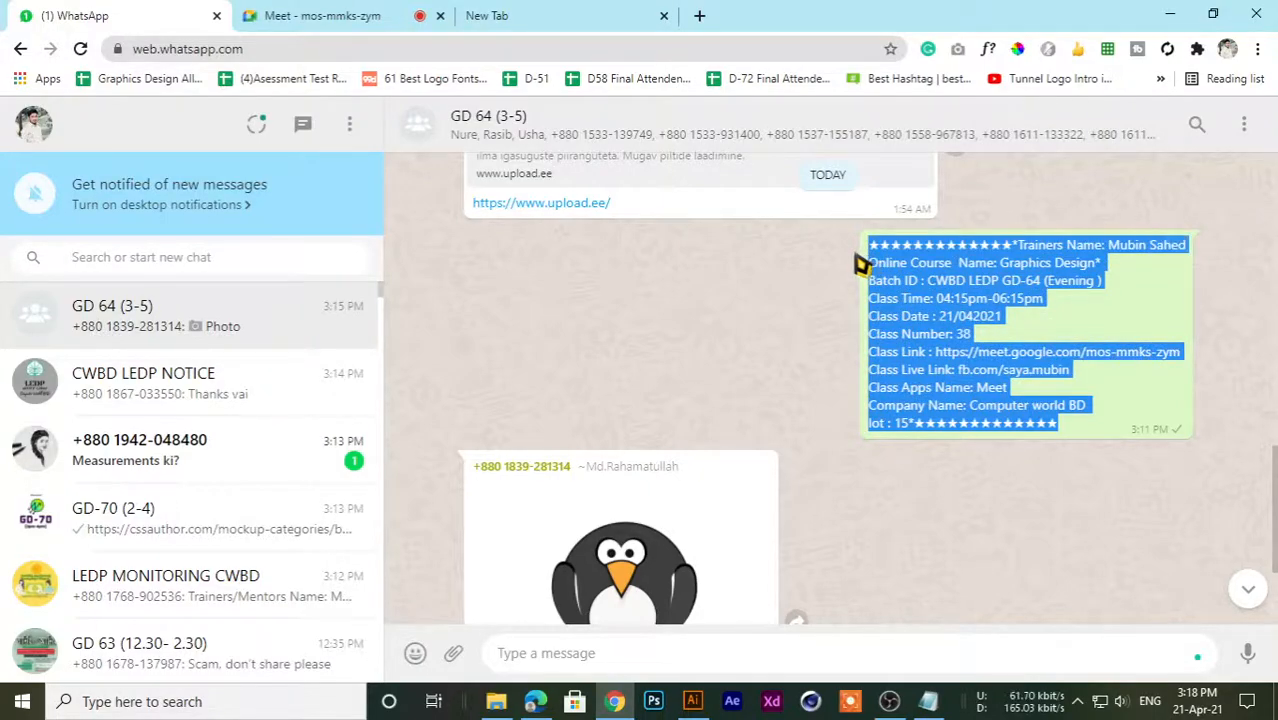
- Send the copied class details message to the GD 63 (12.30- 2.30) group chat
{"action": "scroll", "coordinate": [272, 472], "scroll_direction": "down", "scroll_amount": 2}
{"action": "left_click", "coordinate": [215, 486]}
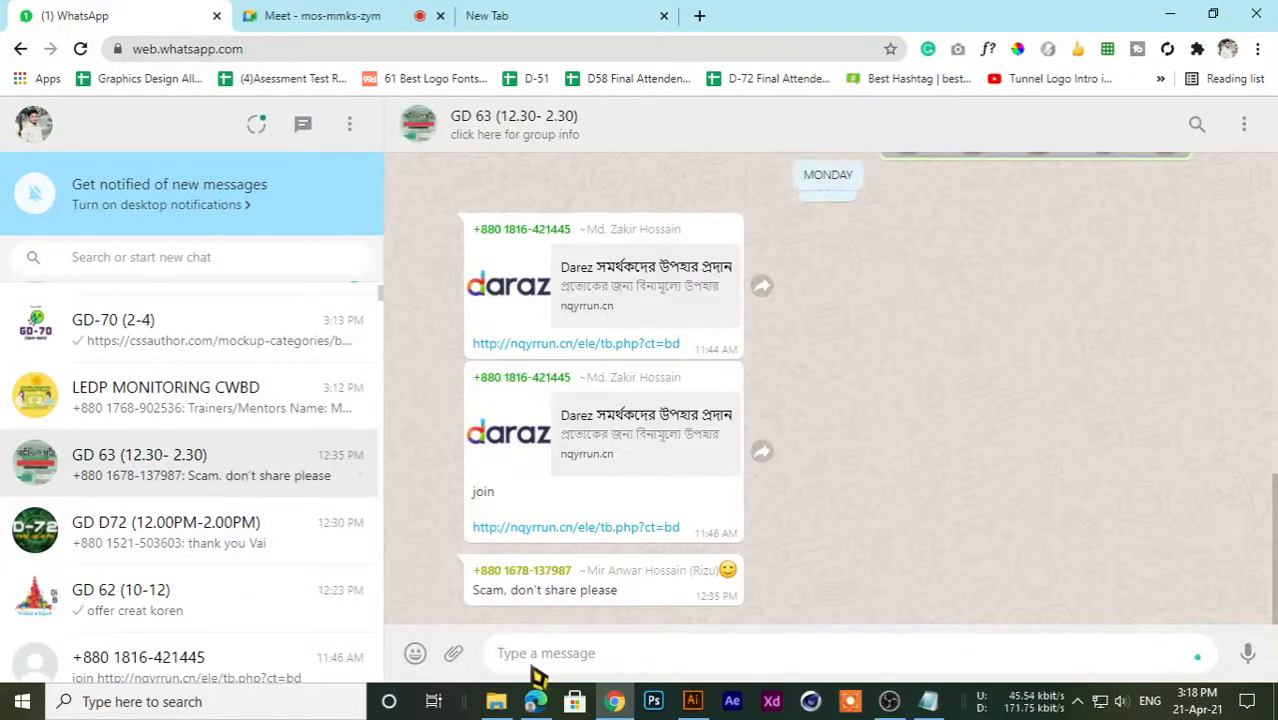
{"action": "key", "text": "ctrl+v"}
{"action": "key", "text": "Return"}
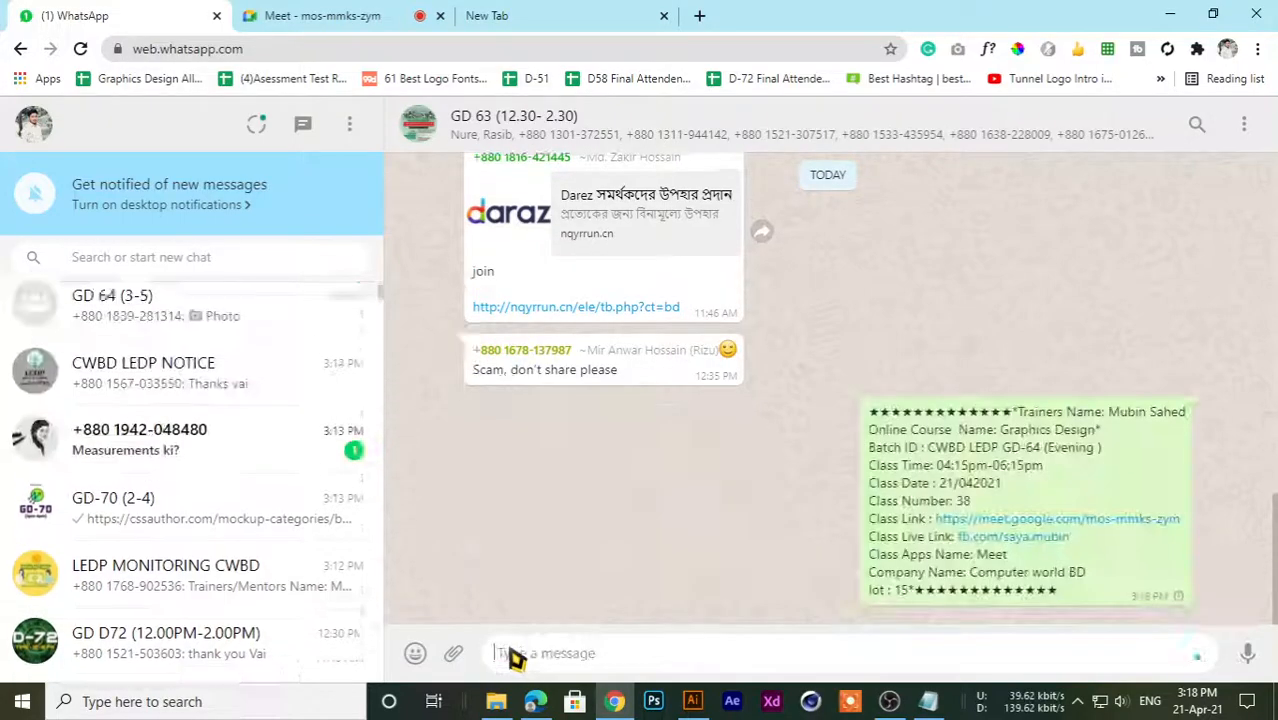
- Send the message "Sobai Join Koren" in the GD 64 (3-5) group chat
{"action": "left_click", "coordinate": [177, 406]}
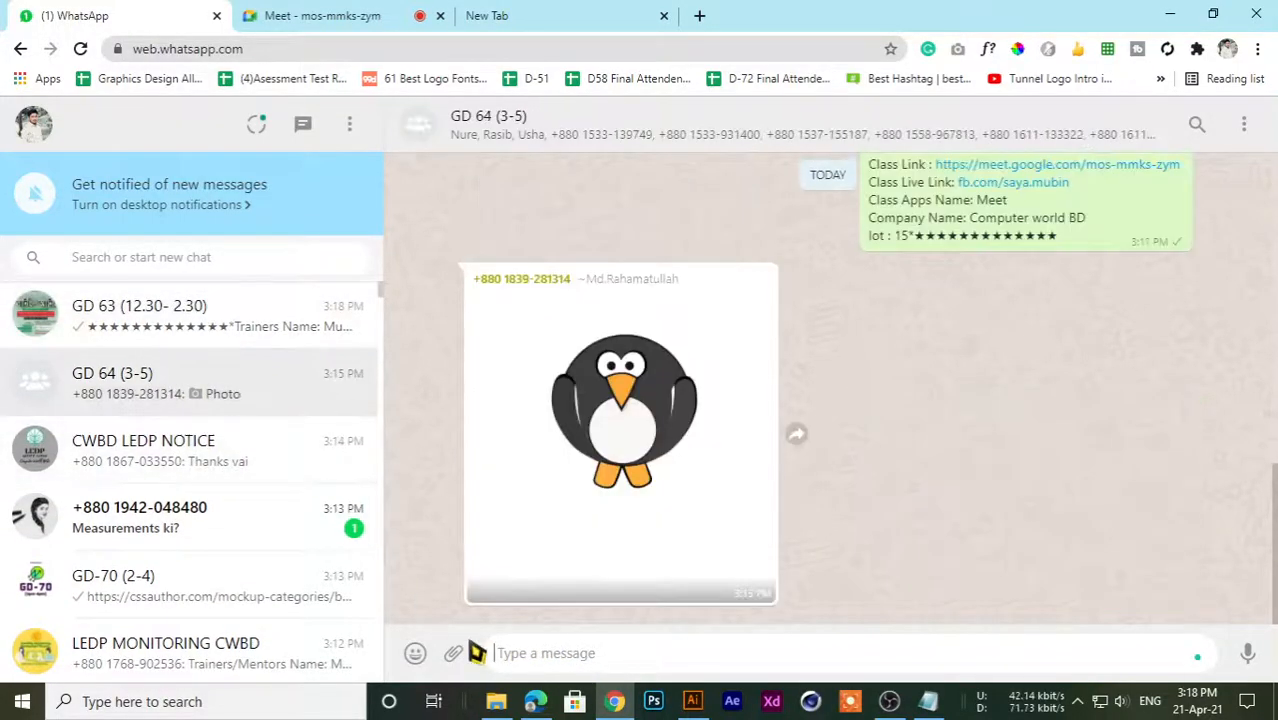
{"action": "type", "text": "Sobai Join Koren"}
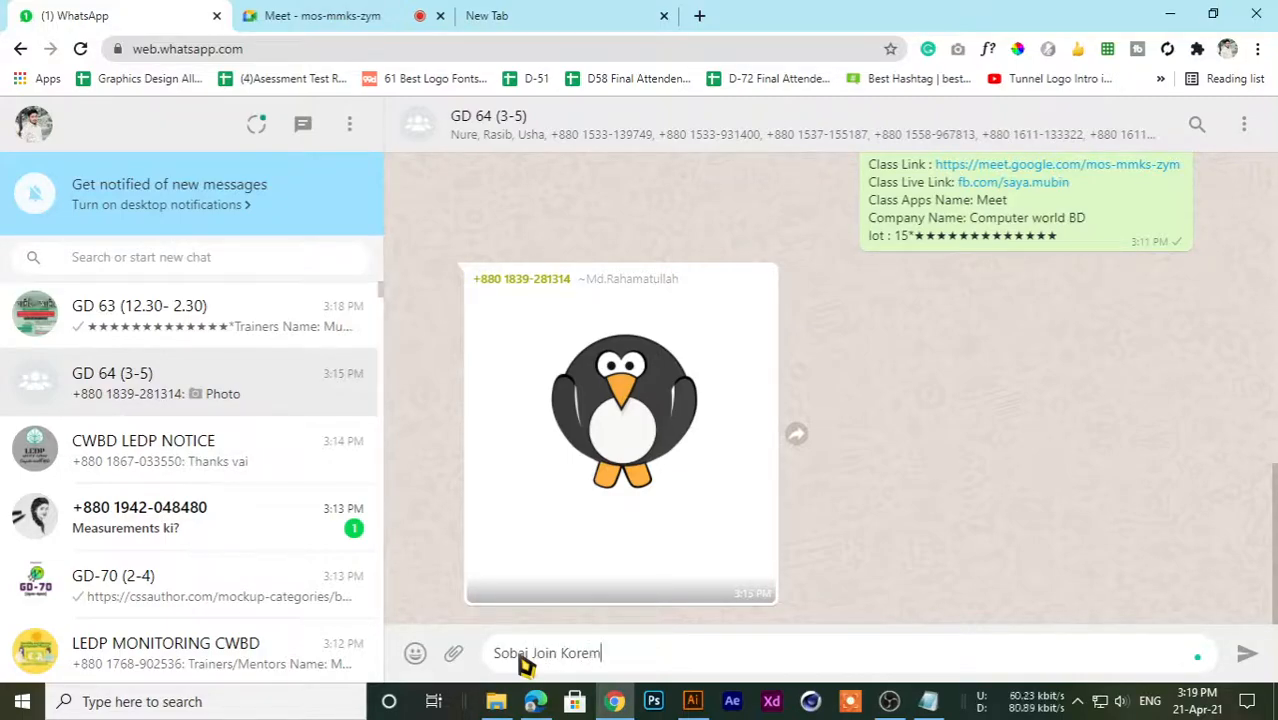
{"action": "key", "text": "Return"}
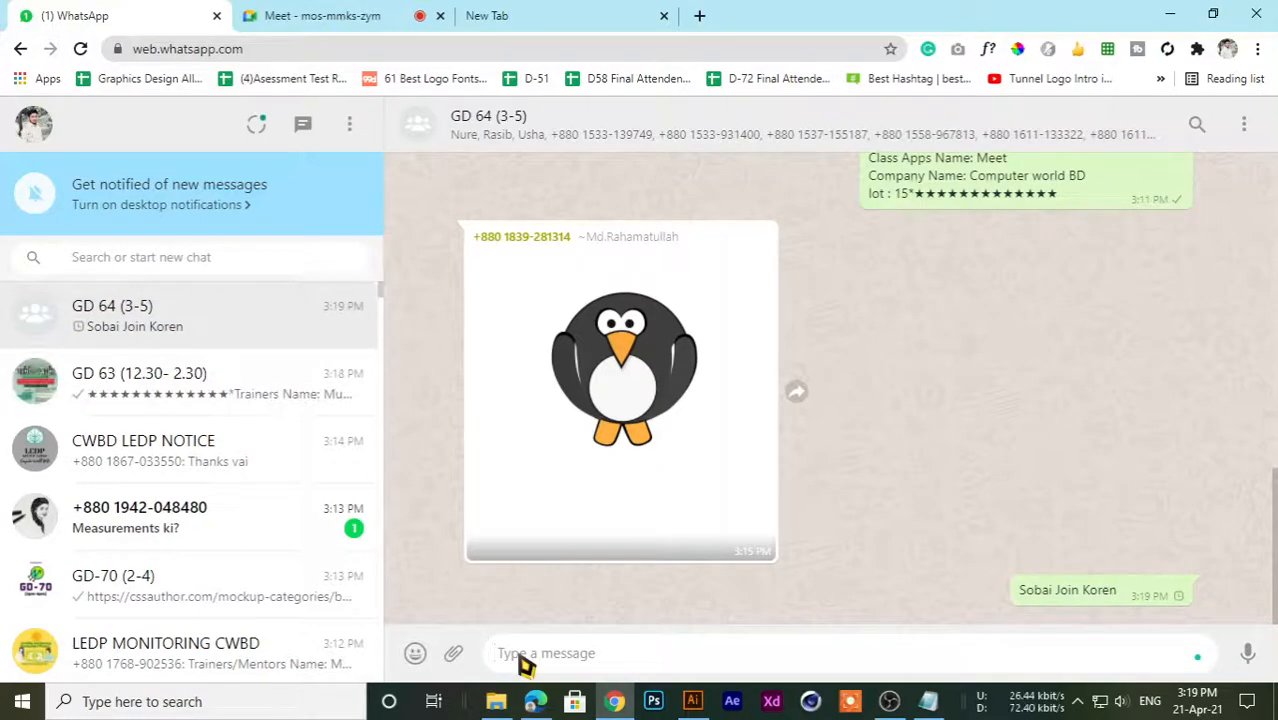
- Copy the "Sobai Join Koren" message and send it to the GD 63 (12.30- 2.30) group chat
{"action": "left_click_drag", "start_coordinate": [1117, 593], "coordinate": [1032, 590]}
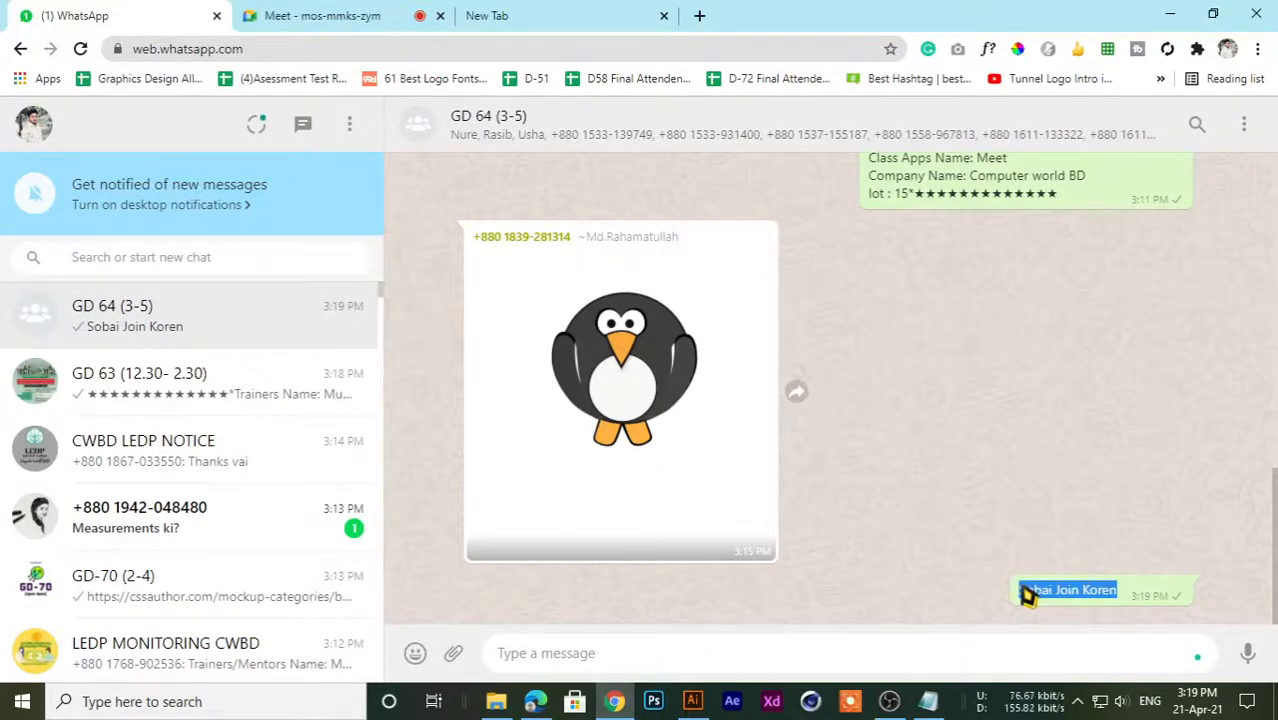
{"action": "left_click", "coordinate": [103, 405]}
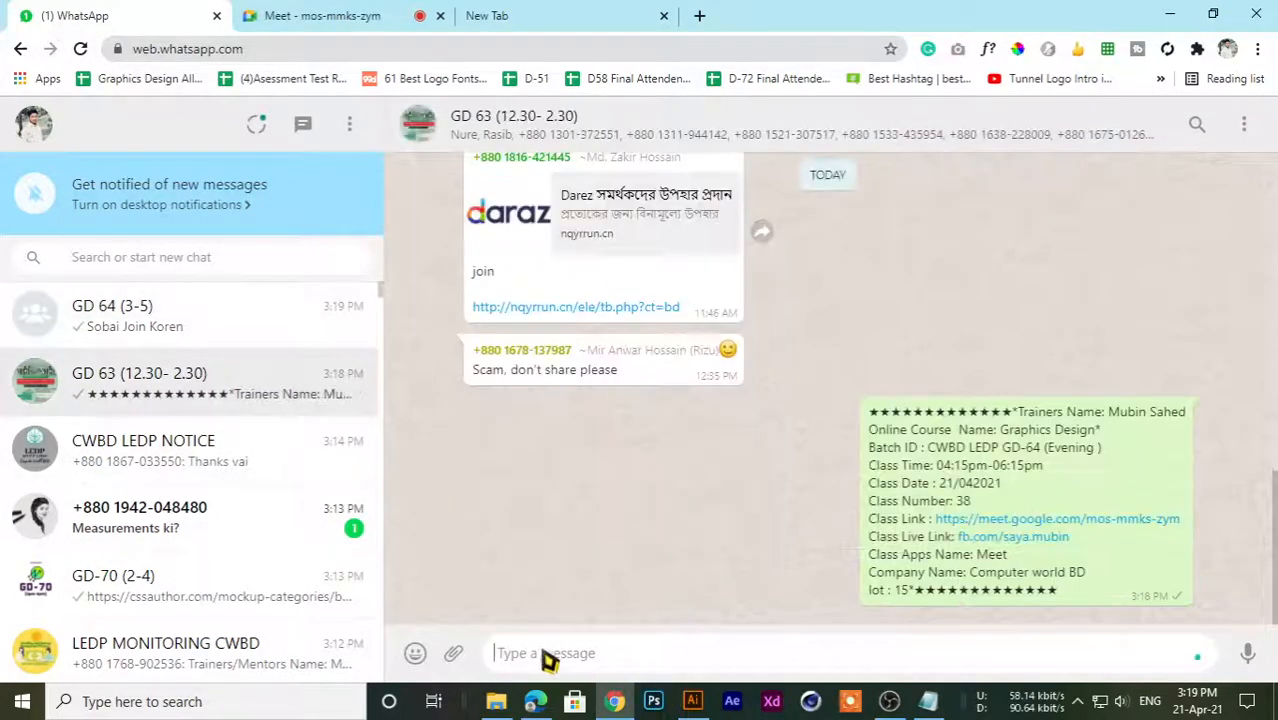
{"action": "key", "text": "Return"}
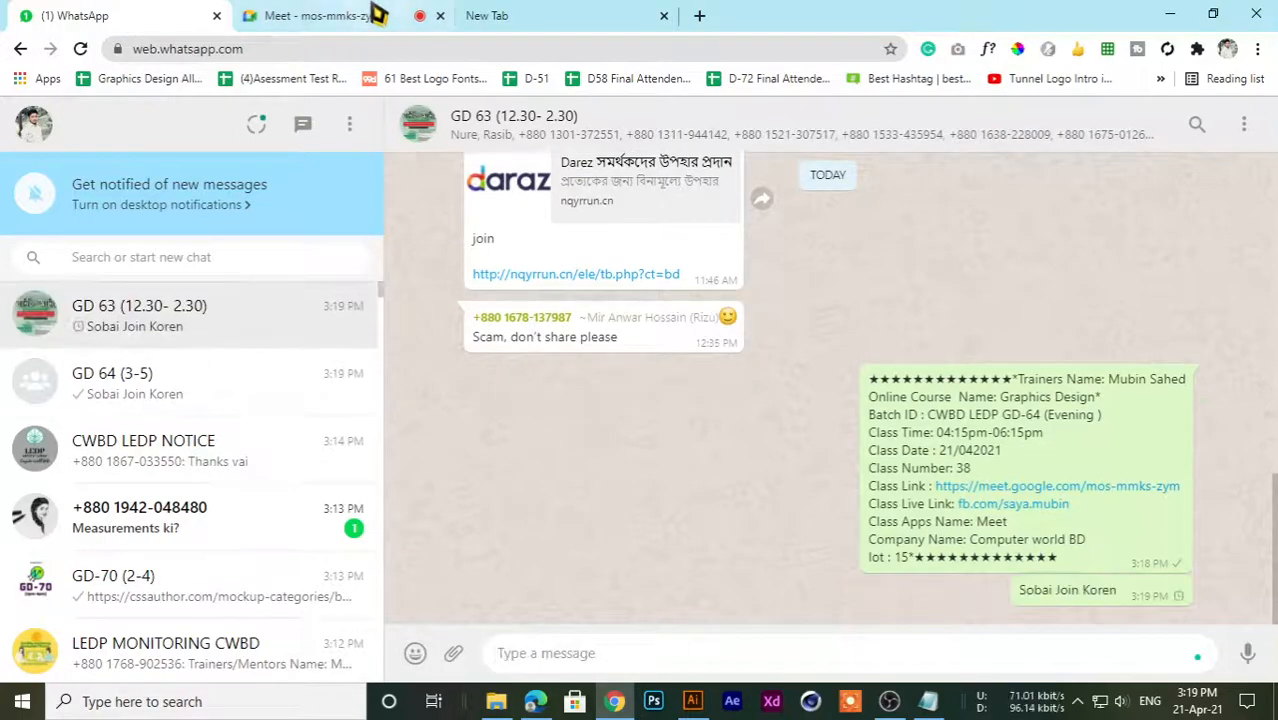
- Switch back to the Meet call and admit the person waiting to join
{"action": "left_click", "coordinate": [374, 14]}
{"action": "left_click", "coordinate": [833, 214]}
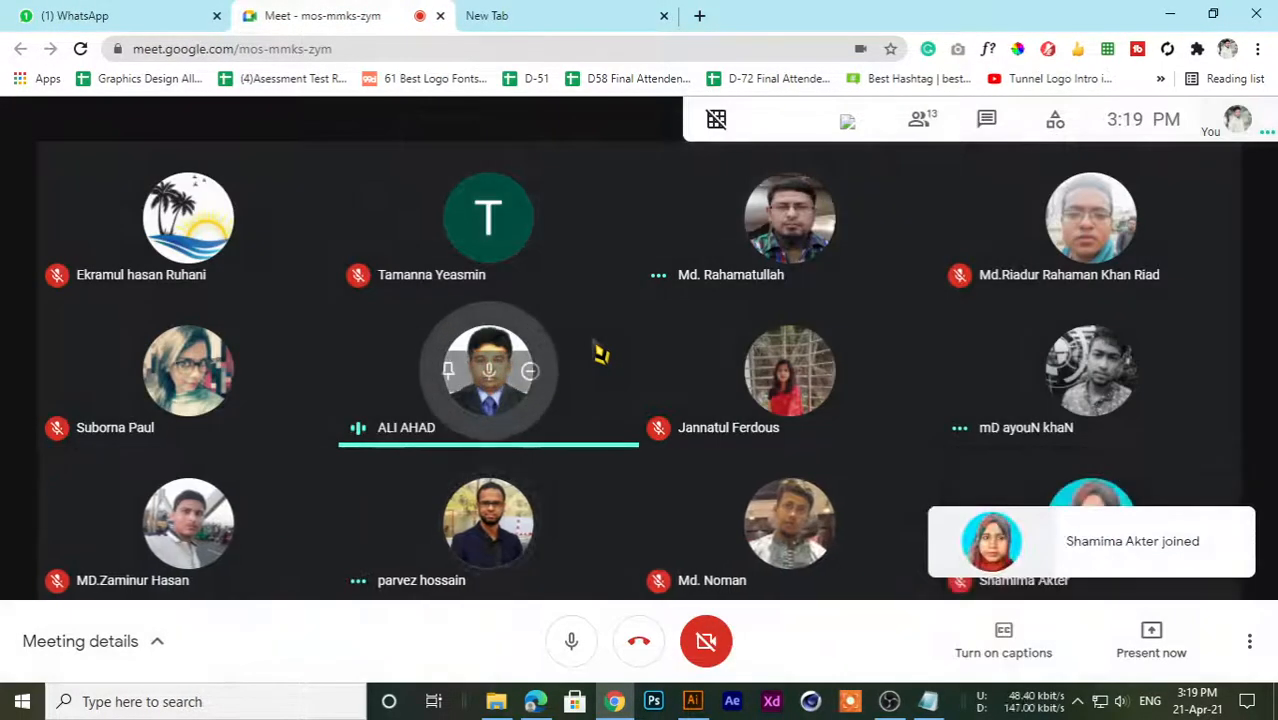
{"action": "left_click", "coordinate": [10, 17]}
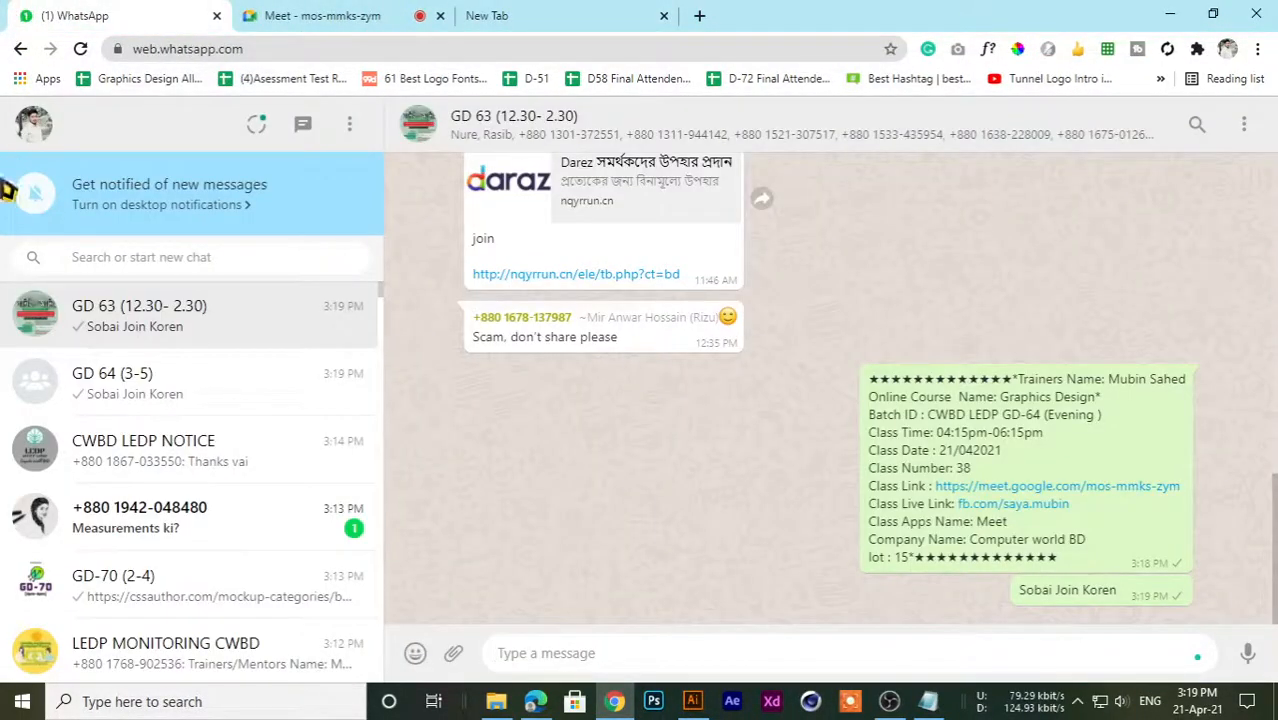
{"action": "left_click", "coordinate": [123, 390]}
{"action": "left_click", "coordinate": [200, 337]}
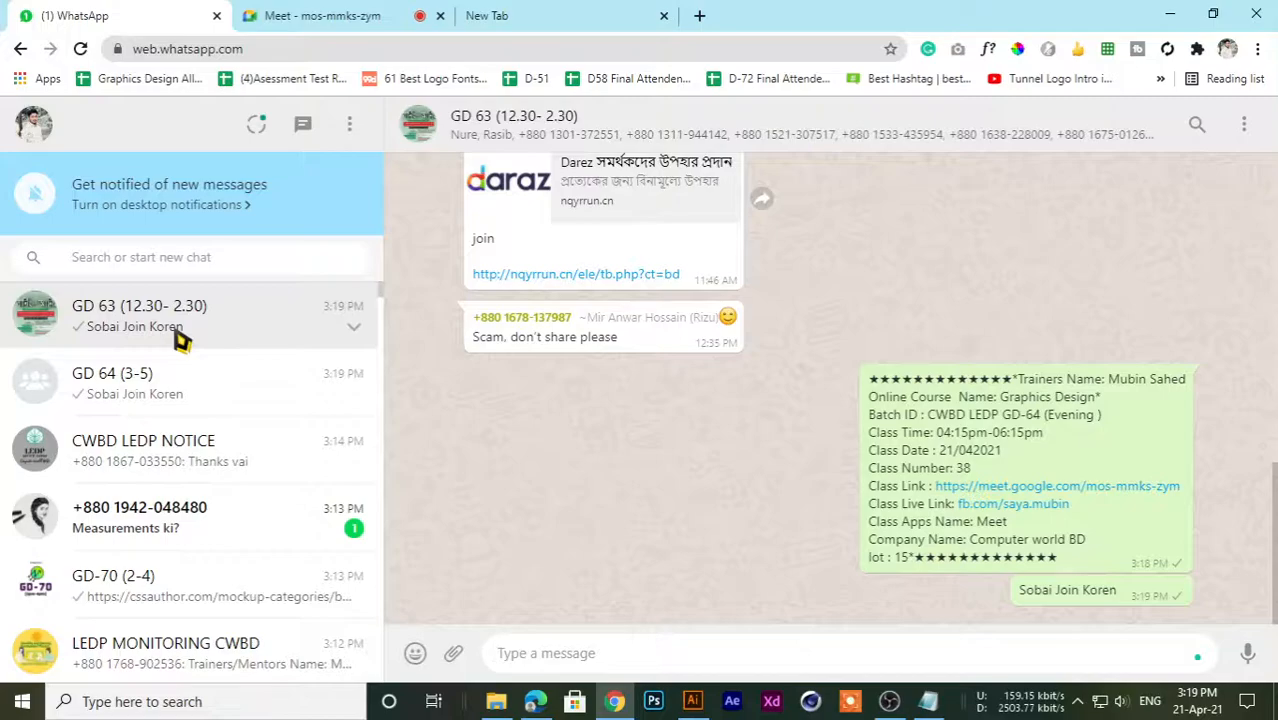
{"action": "left_click", "coordinate": [290, 15]}
{"action": "left_click", "coordinate": [126, 15]}
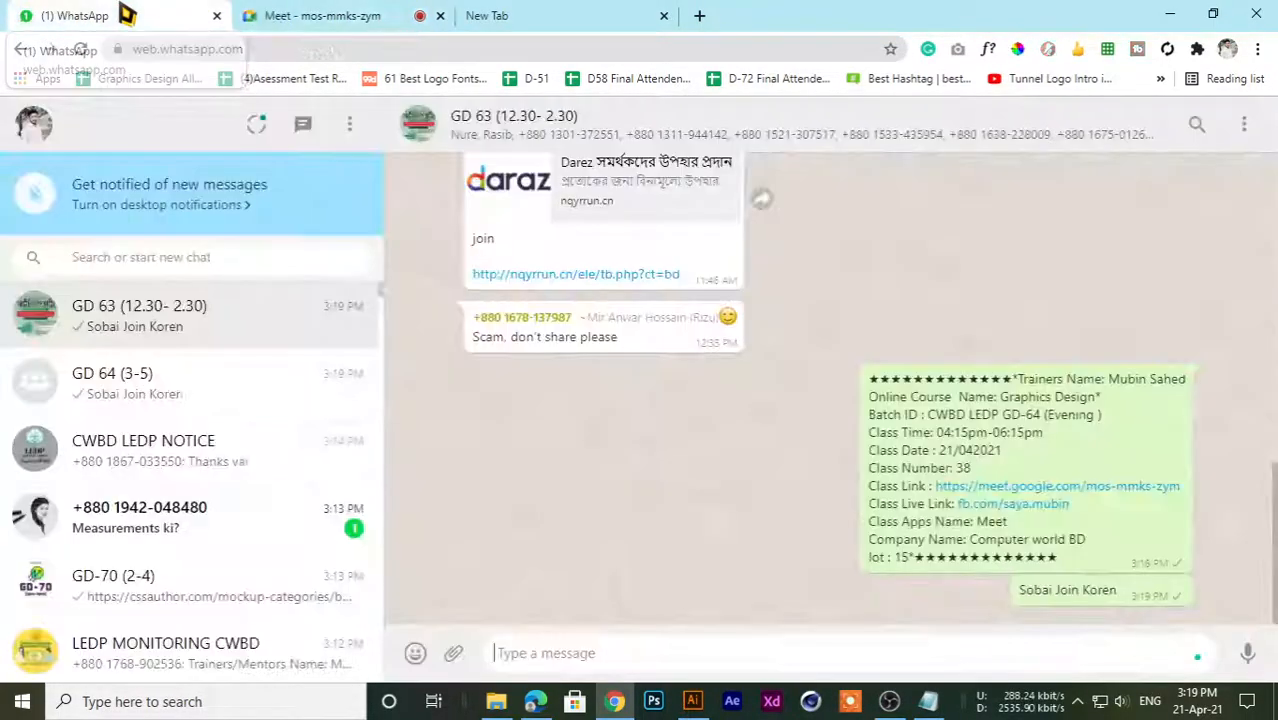
{"action": "left_click", "coordinate": [322, 12]}
{"action": "left_click", "coordinate": [171, 12]}
{"action": "left_click", "coordinate": [245, 20]}
{"action": "left_click", "coordinate": [120, 15]}
{"action": "left_click", "coordinate": [300, 18]}
{"action": "left_click", "coordinate": [51, 20]}
- Return to the Meet call, view all pending join requests and admit everyone waiting
{"action": "left_click", "coordinate": [300, 22]}
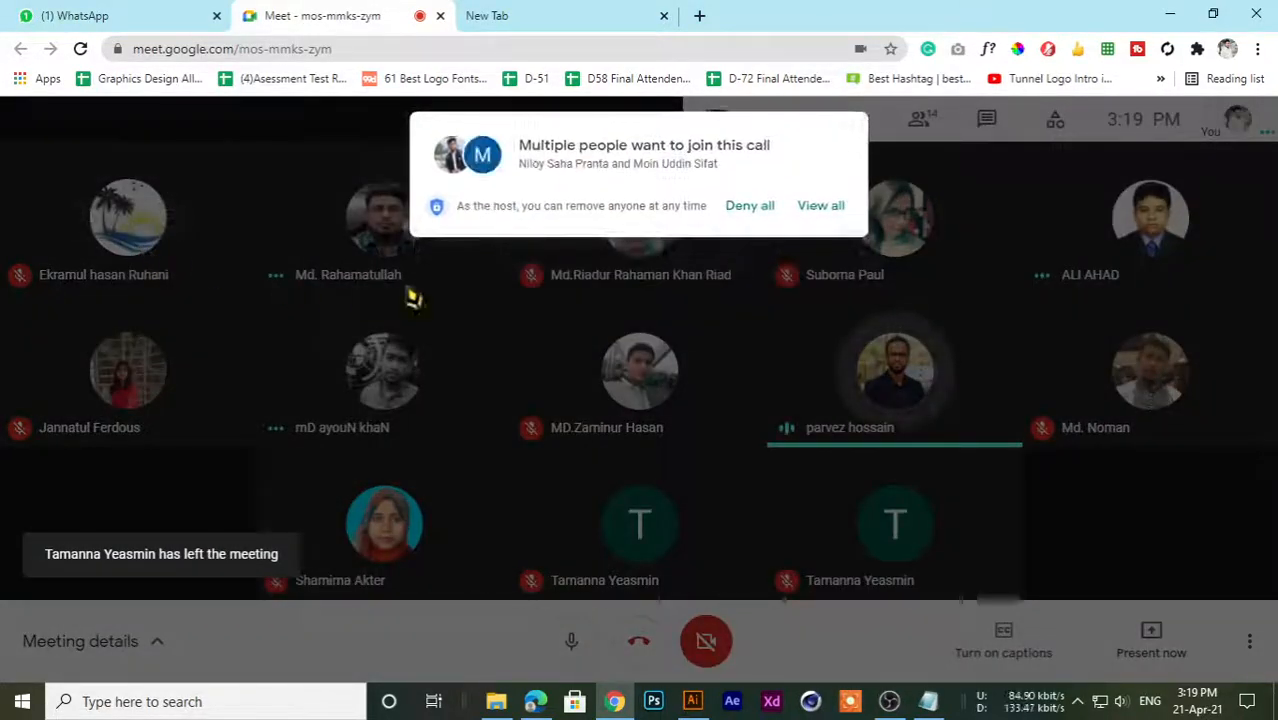
{"action": "left_click", "coordinate": [840, 208]}
{"action": "left_click", "coordinate": [810, 332]}
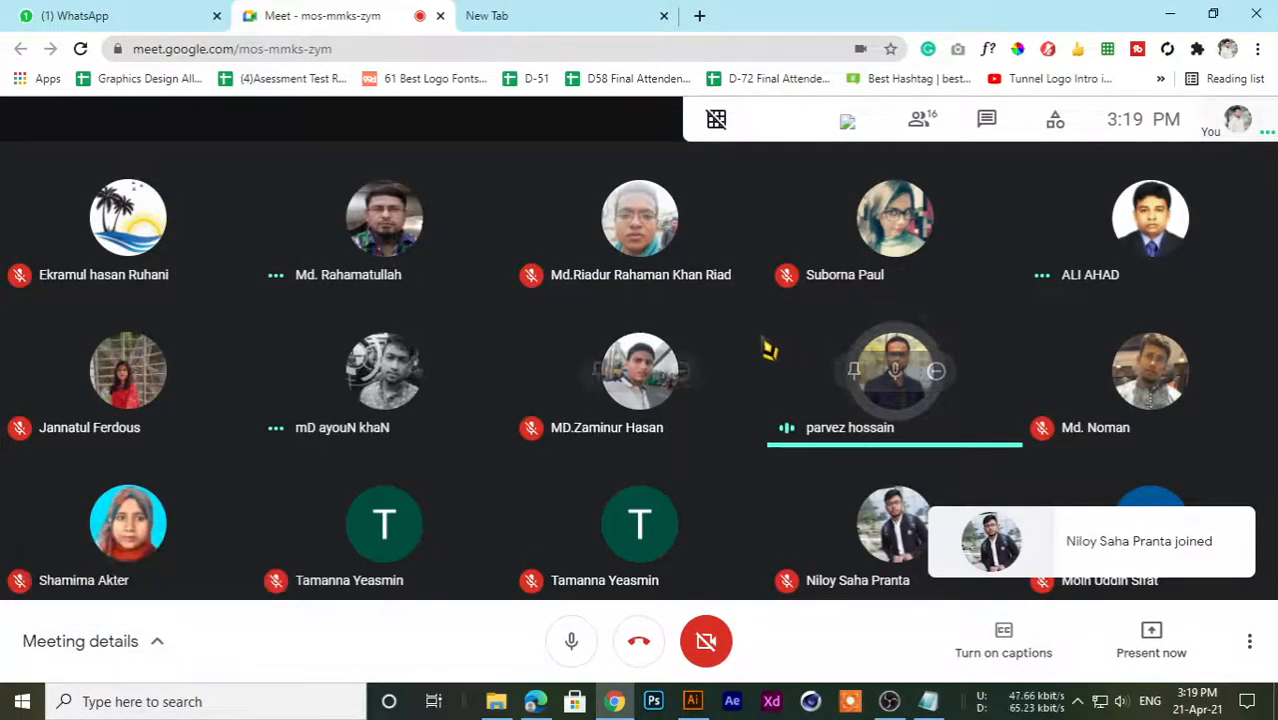
- Launch Photoshop and bring its window to the front
{"action": "left_click", "coordinate": [656, 704]}
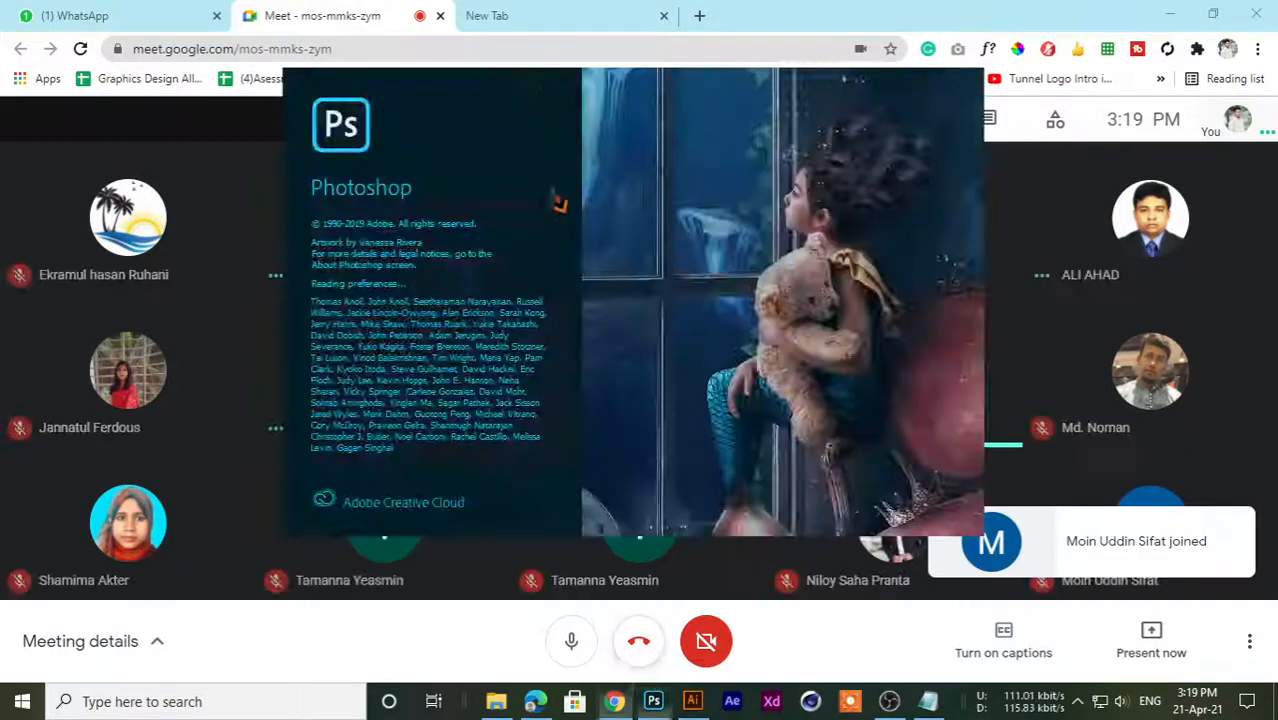
{"action": "left_click", "coordinate": [483, 15]}
{"action": "left_click", "coordinate": [318, 14]}
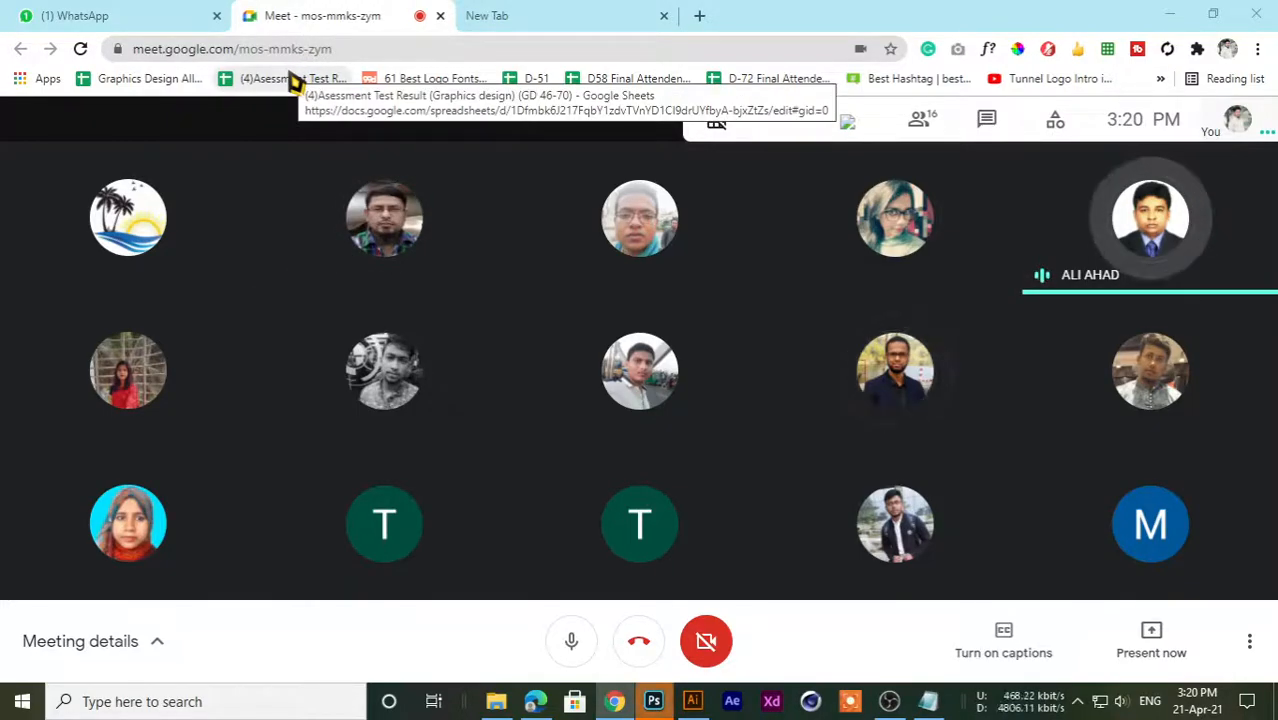
{"action": "left_click", "coordinate": [491, 14]}
{"action": "left_click", "coordinate": [348, 18]}
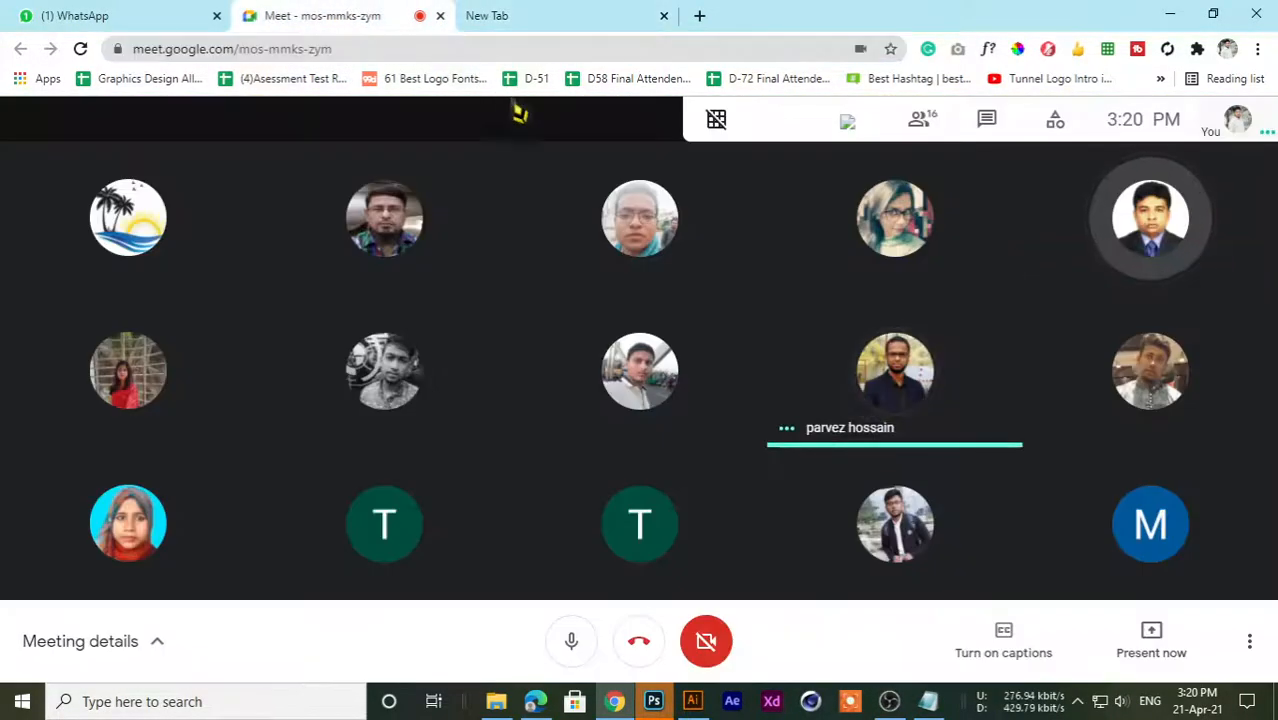
{"action": "left_click", "coordinate": [653, 701]}
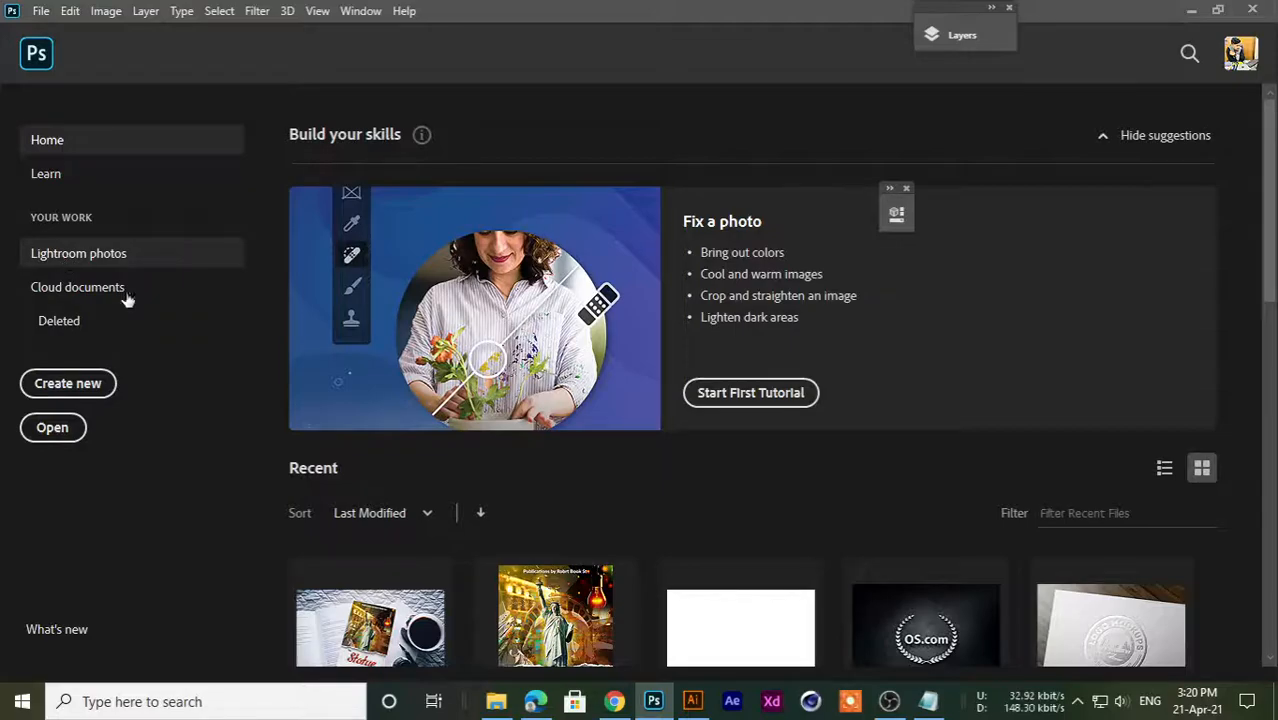
- Examine Photoshop's Lightroom photos, Deleted and Cloud documents pages and the recent files on Home, and minimize the program
{"action": "left_click", "coordinate": [80, 256]}
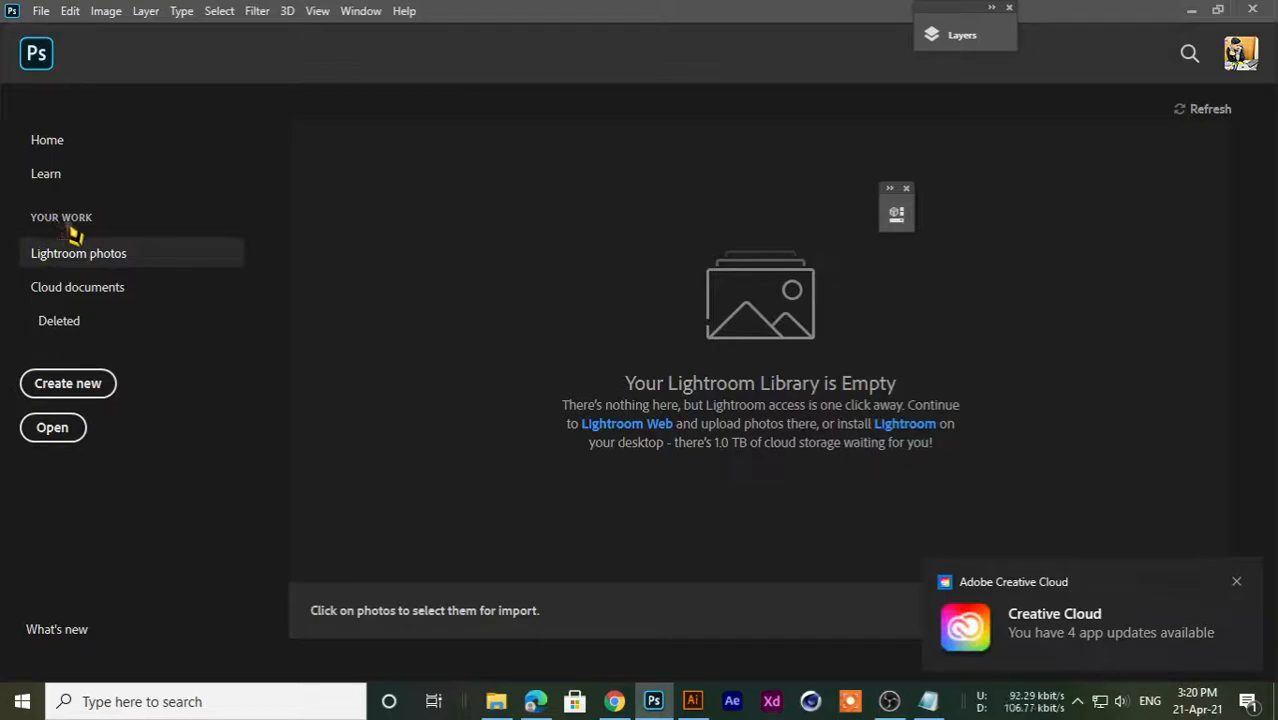
{"action": "left_click", "coordinate": [60, 321]}
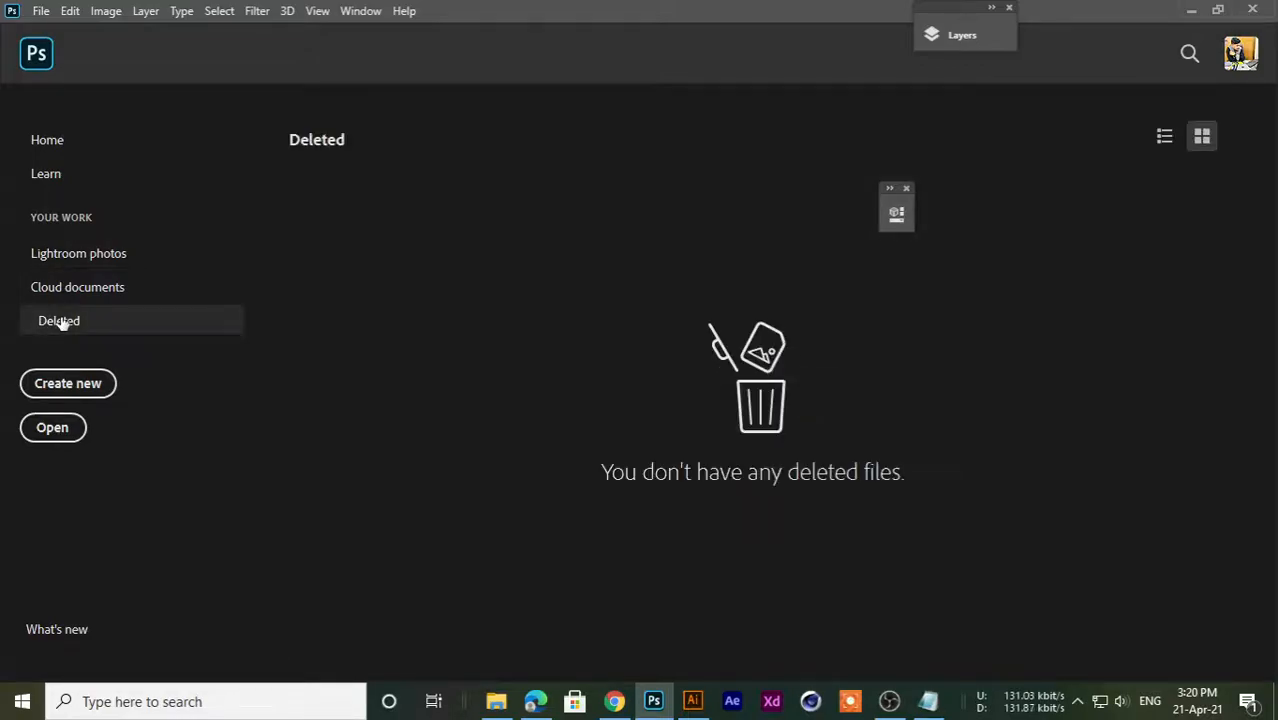
{"action": "left_click", "coordinate": [60, 294]}
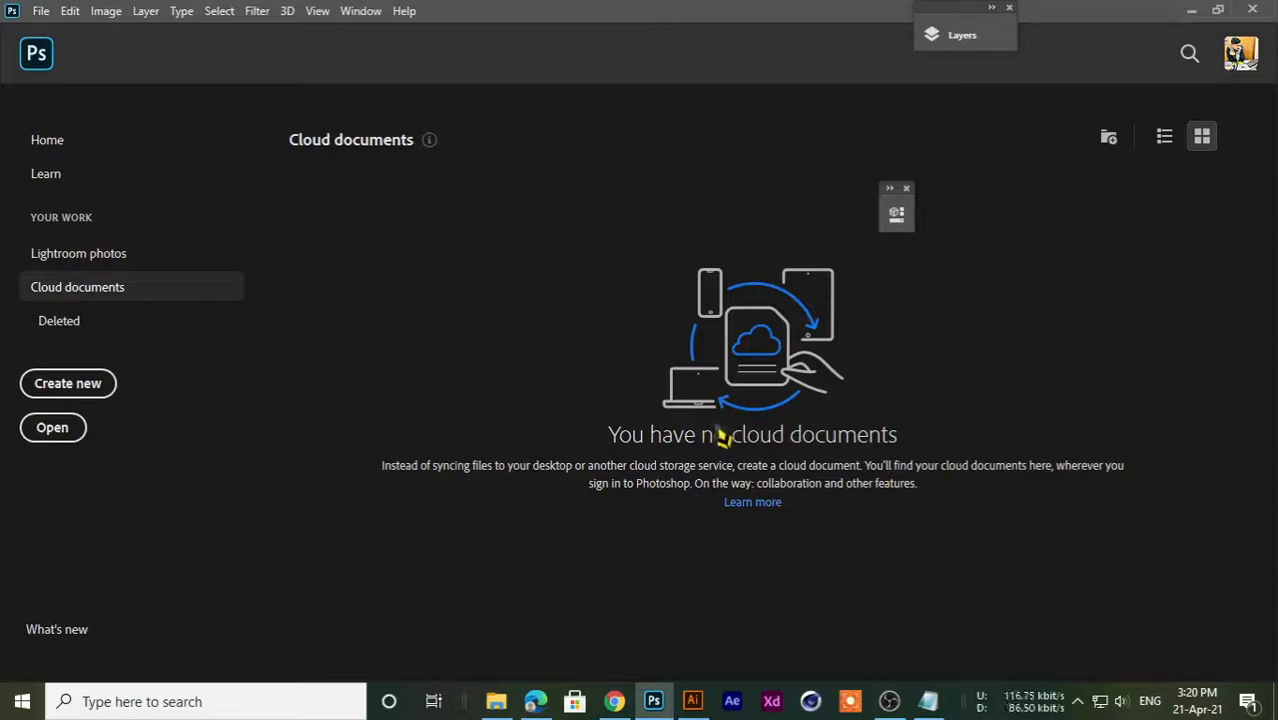
{"action": "left_click", "coordinate": [60, 150]}
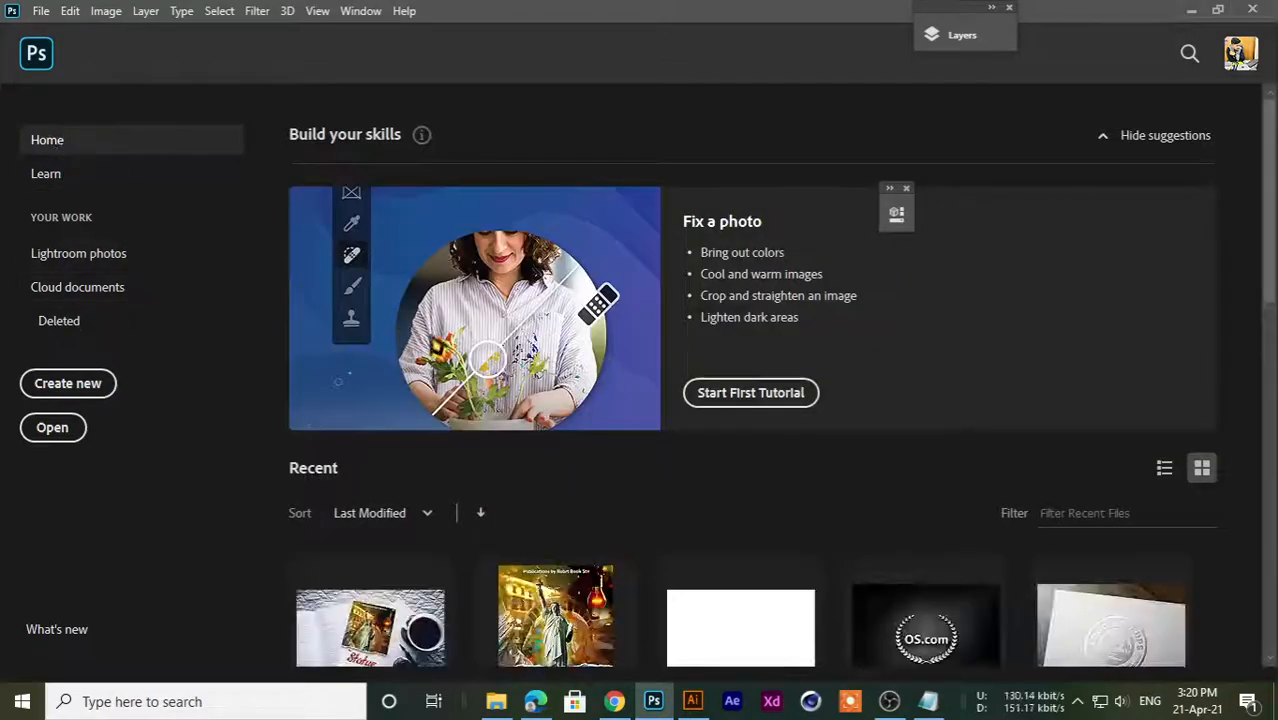
{"action": "scroll", "coordinate": [648, 447], "scroll_direction": "down", "scroll_amount": 4}
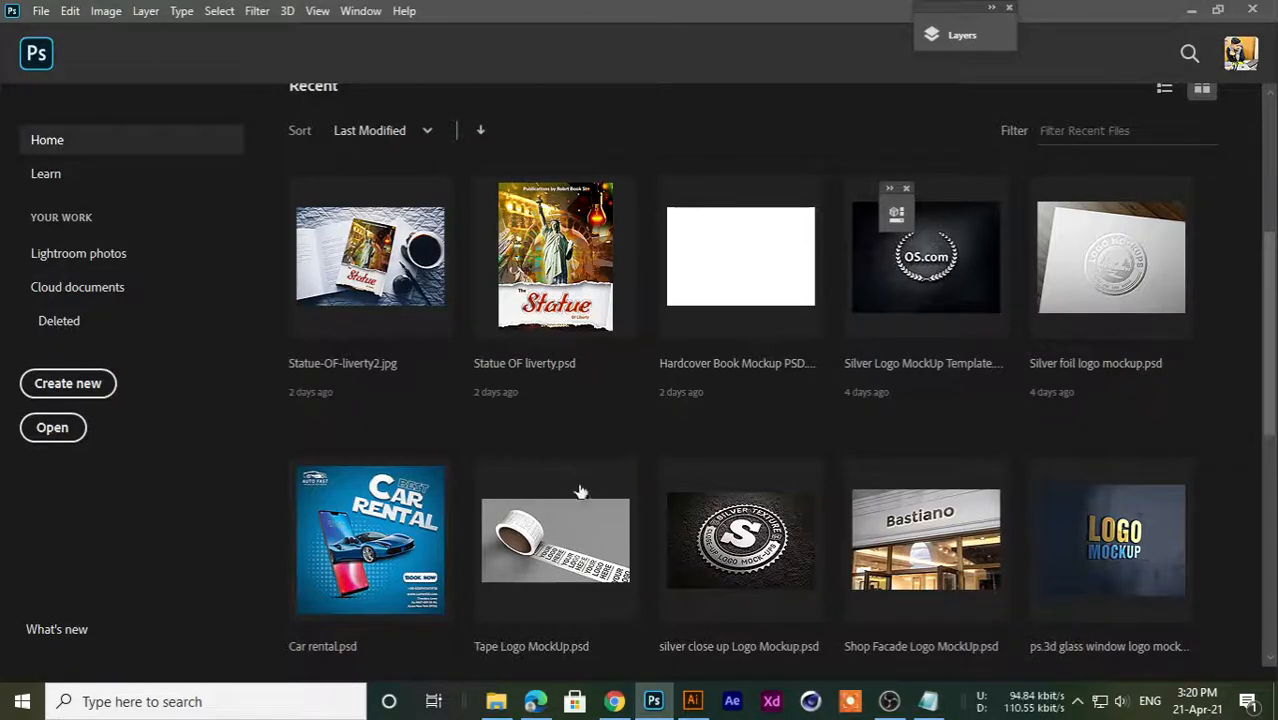
{"action": "left_click", "coordinate": [1195, 10]}
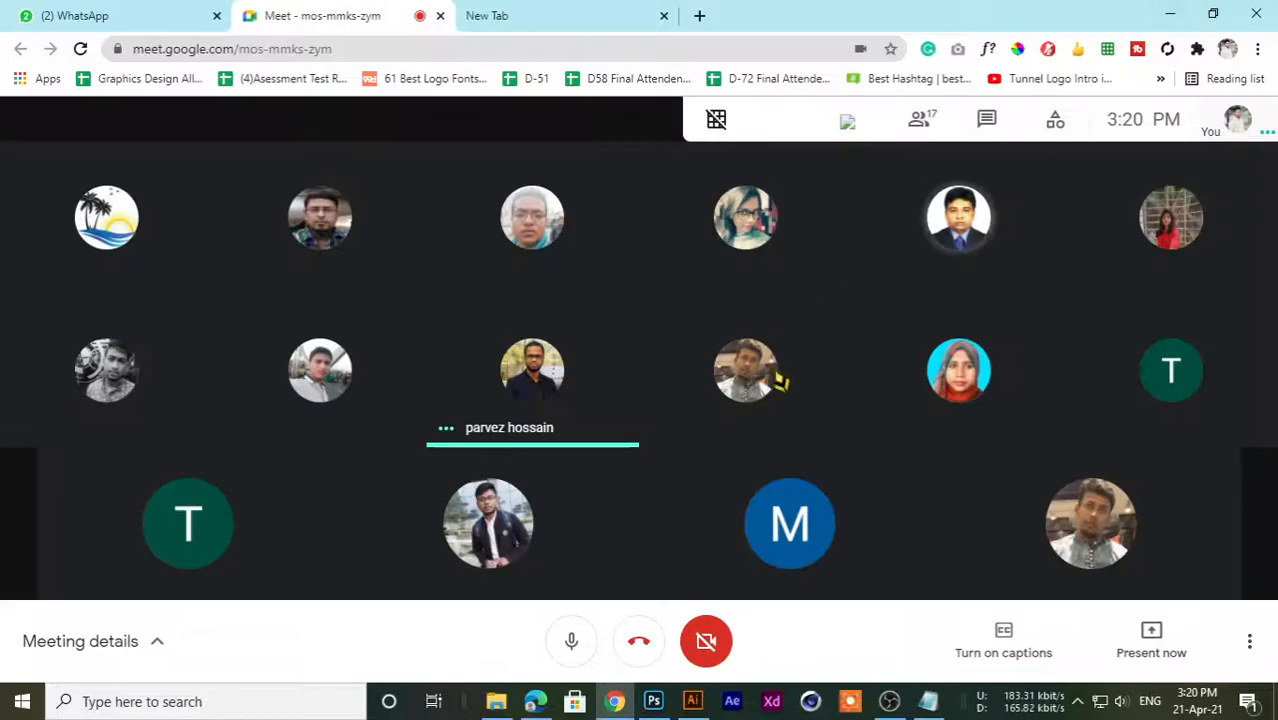
{"action": "left_click", "coordinate": [535, 14]}
{"action": "left_click", "coordinate": [362, 14]}
{"action": "left_click", "coordinate": [51, 14]}
{"action": "left_click", "coordinate": [340, 14]}
{"action": "left_click", "coordinate": [556, 14]}
{"action": "left_click", "coordinate": [375, 18]}
- Mute the microphone in the Meet call, and check the GD 64 (3-5) and GD 63 (12.30- 2.30) group chats in WhatsApp
{"action": "left_click", "coordinate": [575, 646]}
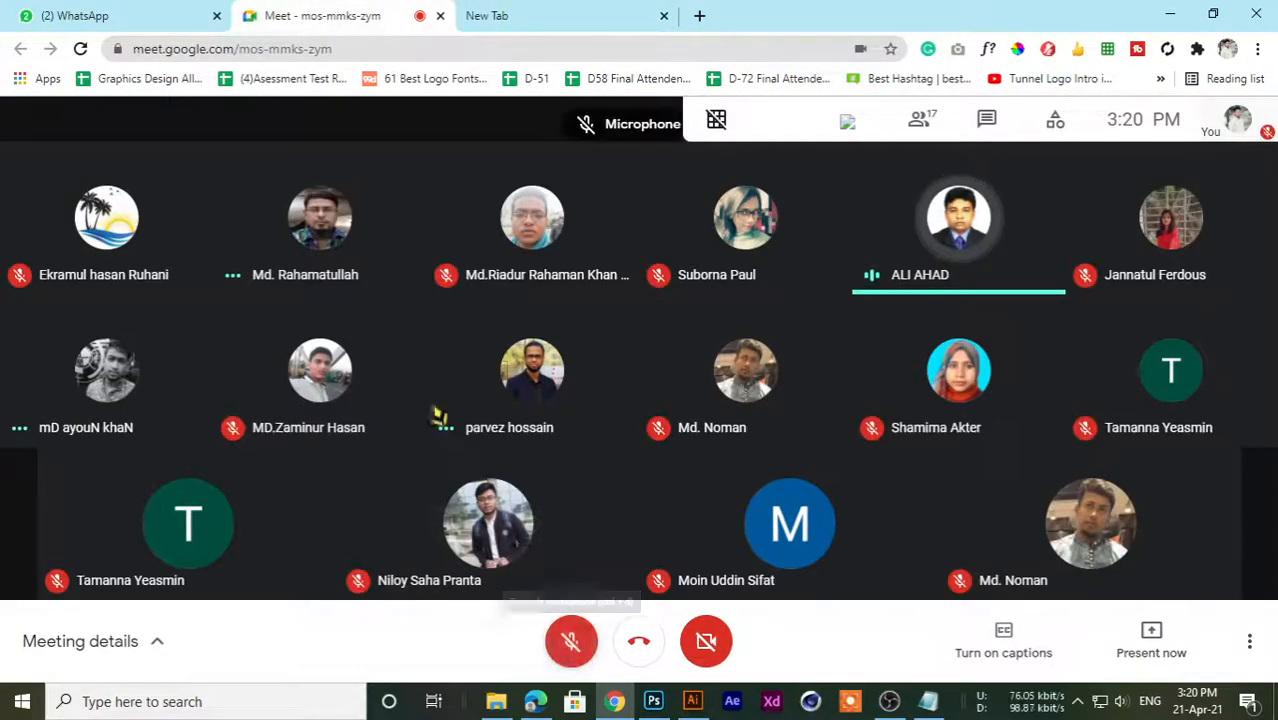
{"action": "left_click", "coordinate": [105, 15]}
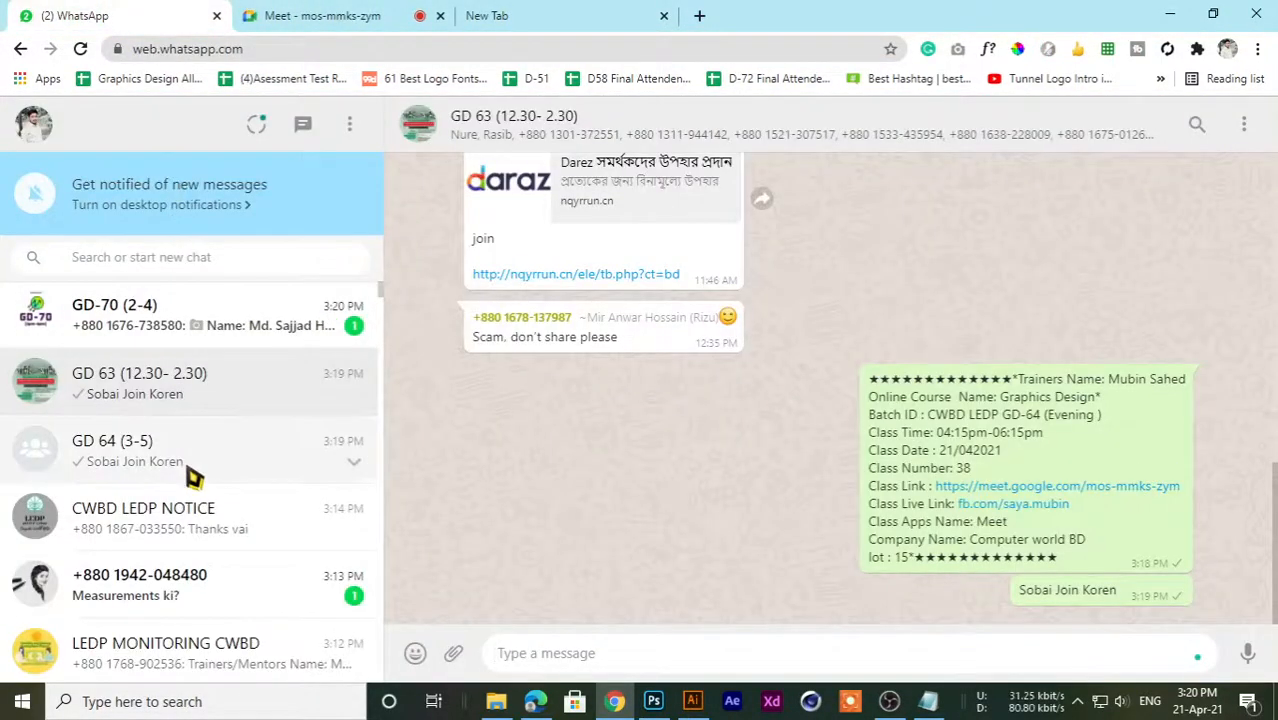
{"action": "left_click", "coordinate": [195, 466]}
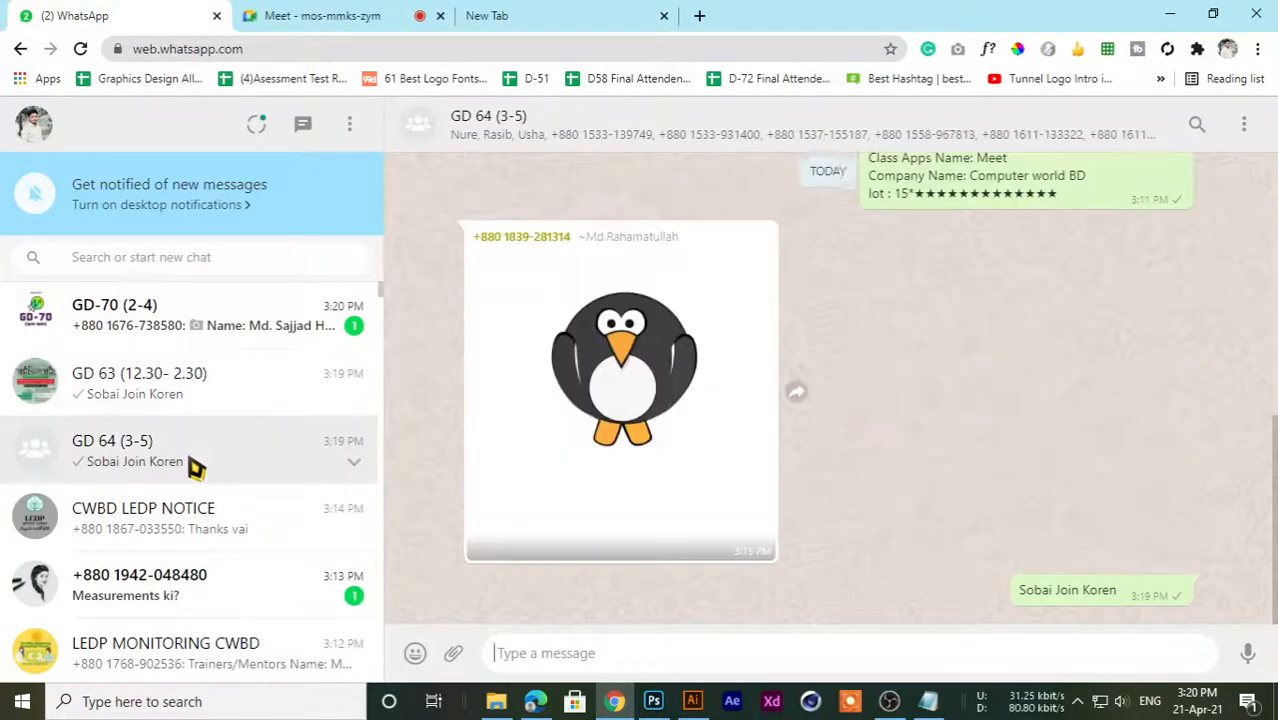
{"action": "left_click", "coordinate": [190, 396]}
{"action": "left_click", "coordinate": [388, 20]}
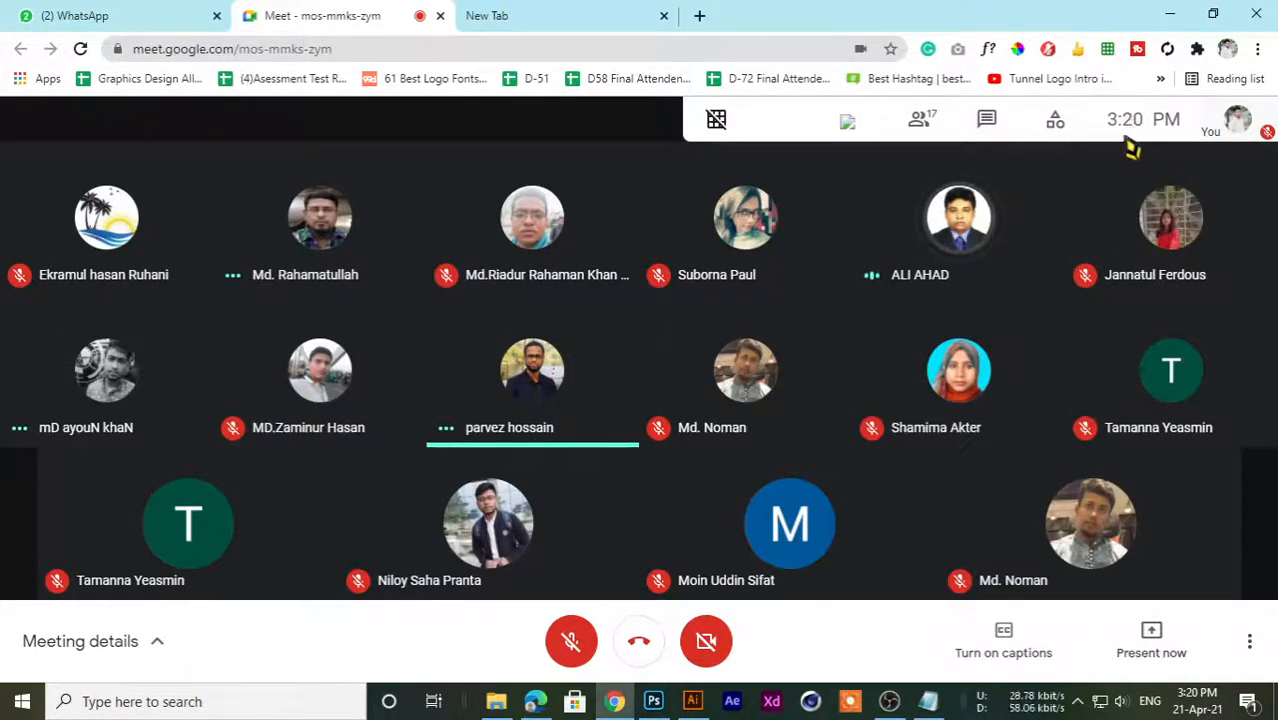
{"action": "left_click", "coordinate": [610, 14]}
{"action": "left_click", "coordinate": [342, 9]}
{"action": "left_click", "coordinate": [622, 9]}
{"action": "left_click", "coordinate": [228, 8]}
{"action": "left_click", "coordinate": [479, 11]}
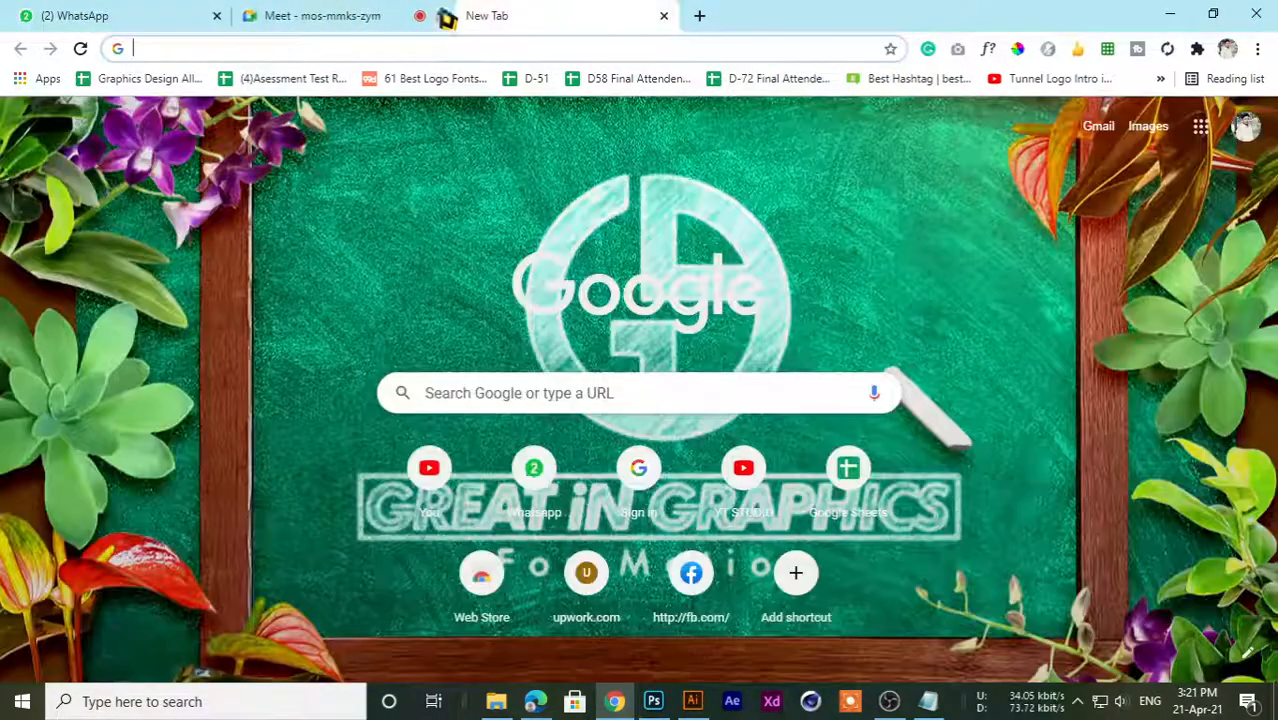
{"action": "left_click", "coordinate": [405, 12]}
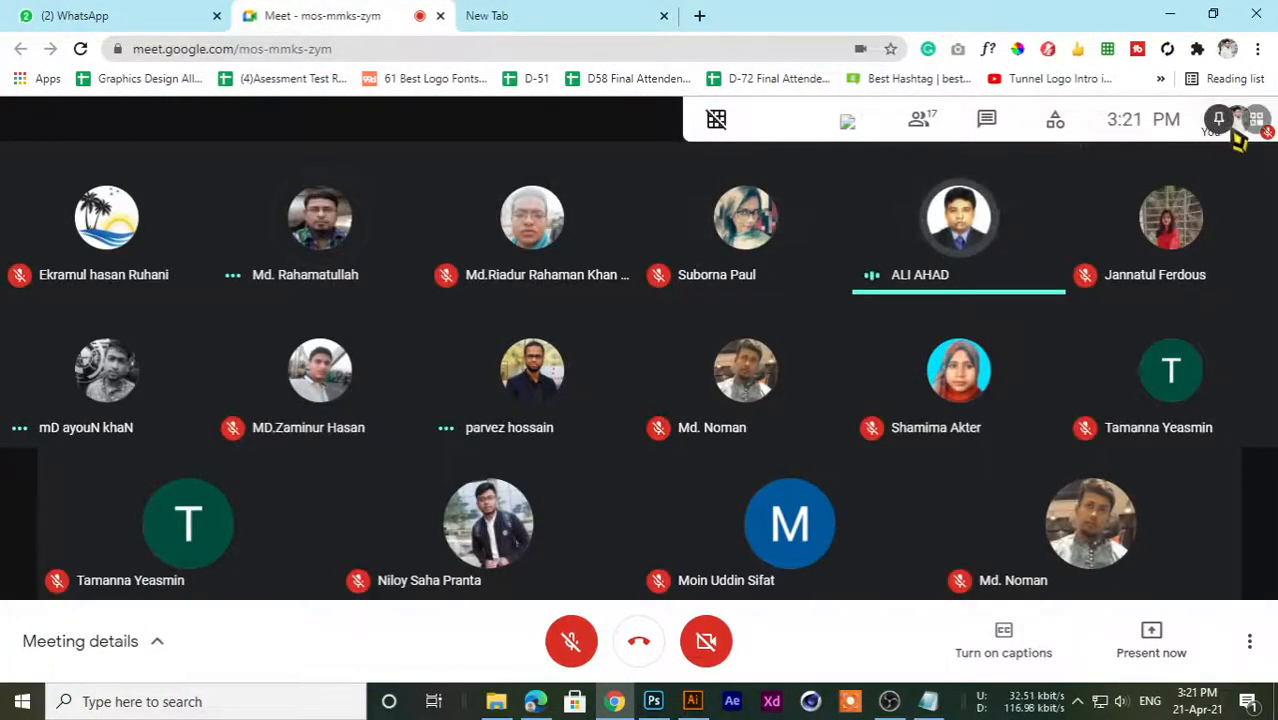
- Turn the microphone back on in the Meet call
{"action": "left_click", "coordinate": [1228, 125]}
{"action": "left_click", "coordinate": [1219, 121]}
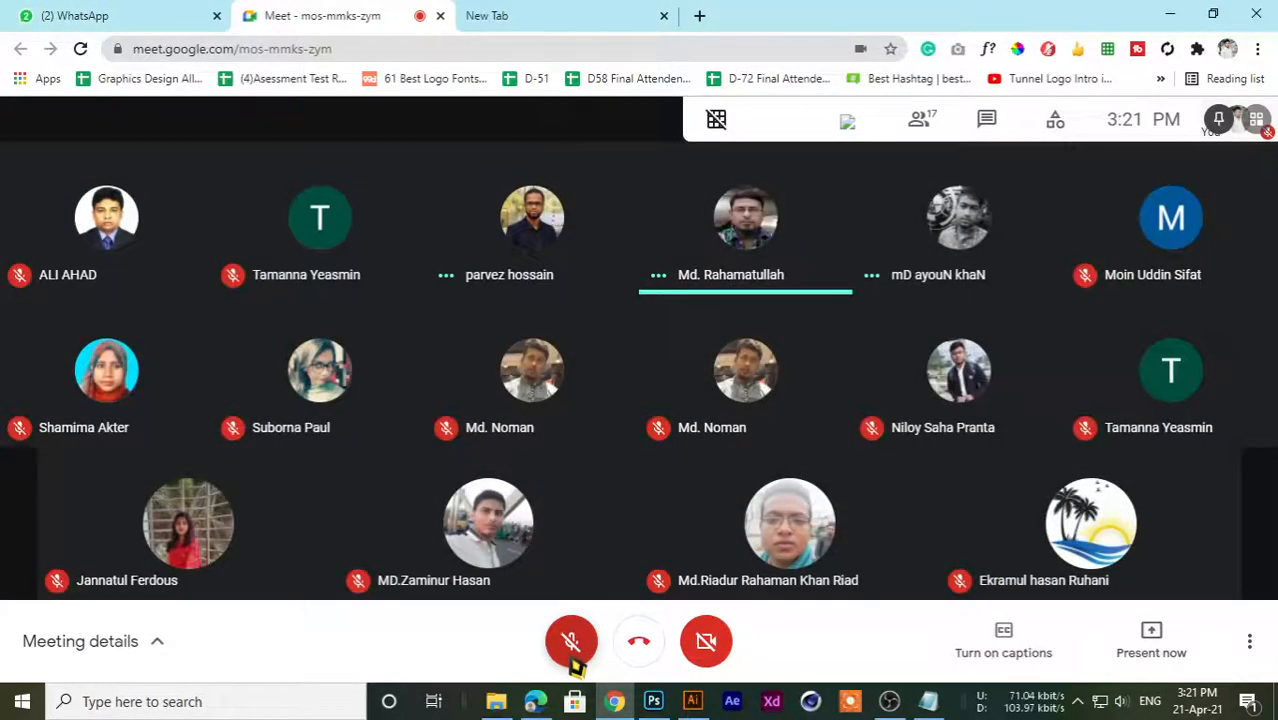
{"action": "left_click", "coordinate": [570, 652]}
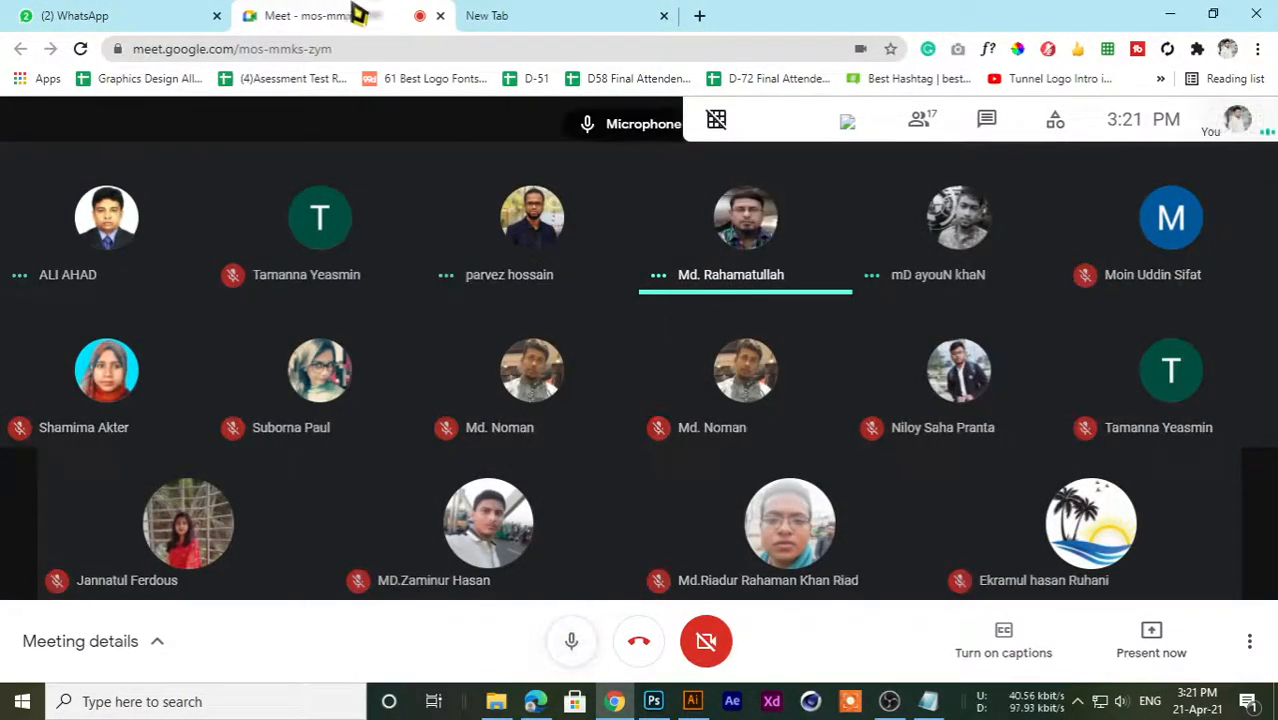
{"action": "left_click", "coordinate": [522, 14]}
{"action": "left_click", "coordinate": [351, 11]}
{"action": "left_click", "coordinate": [549, 14]}
{"action": "left_click", "coordinate": [342, 11]}
{"action": "left_click", "coordinate": [565, 12]}
{"action": "left_click", "coordinate": [375, 14]}
{"action": "left_click", "coordinate": [602, 12]}
{"action": "left_click", "coordinate": [412, 16]}
{"action": "left_click", "coordinate": [657, 16]}
{"action": "left_click", "coordinate": [700, 17]}
{"action": "left_click", "coordinate": [888, 16]}
{"action": "left_click", "coordinate": [703, 20]}
{"action": "left_click", "coordinate": [540, 17]}
- Return to the Meet call and admit the student asking to join
{"action": "left_click", "coordinate": [305, 15]}
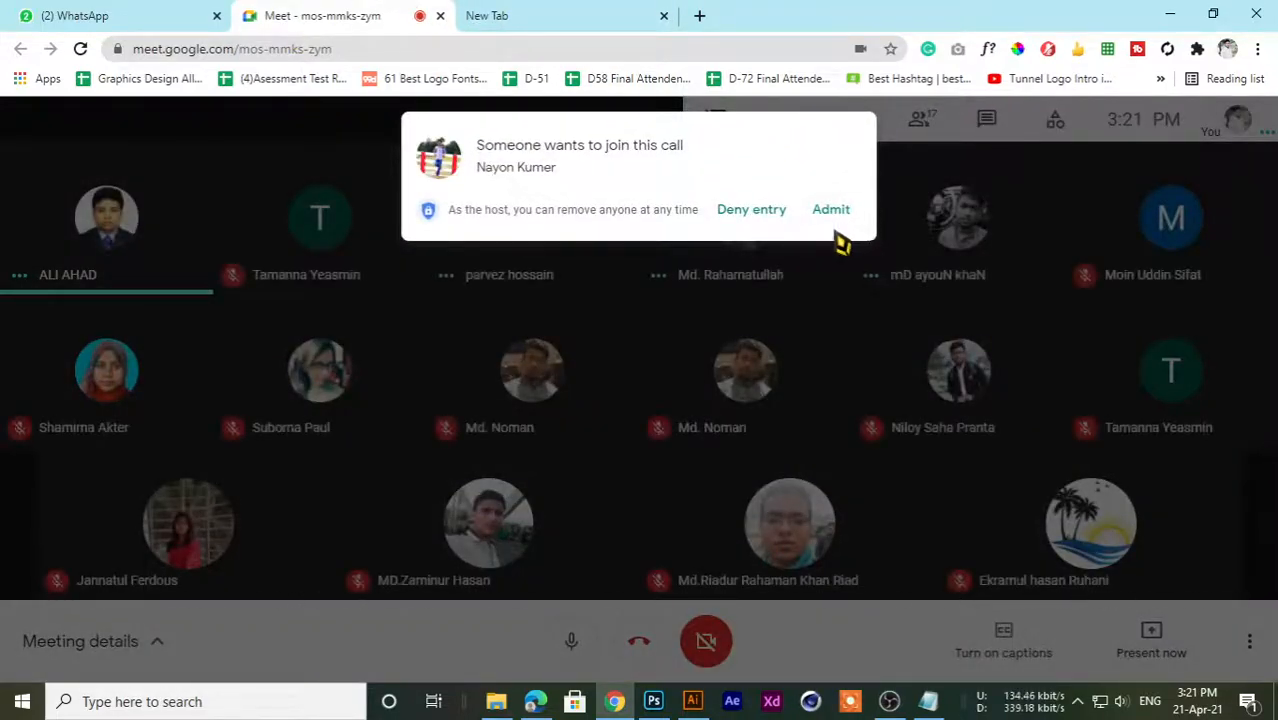
{"action": "left_click", "coordinate": [831, 210]}
- Present the entire screen to everyone in the call and hide the screen-sharing notification
{"action": "left_click", "coordinate": [1152, 634]}
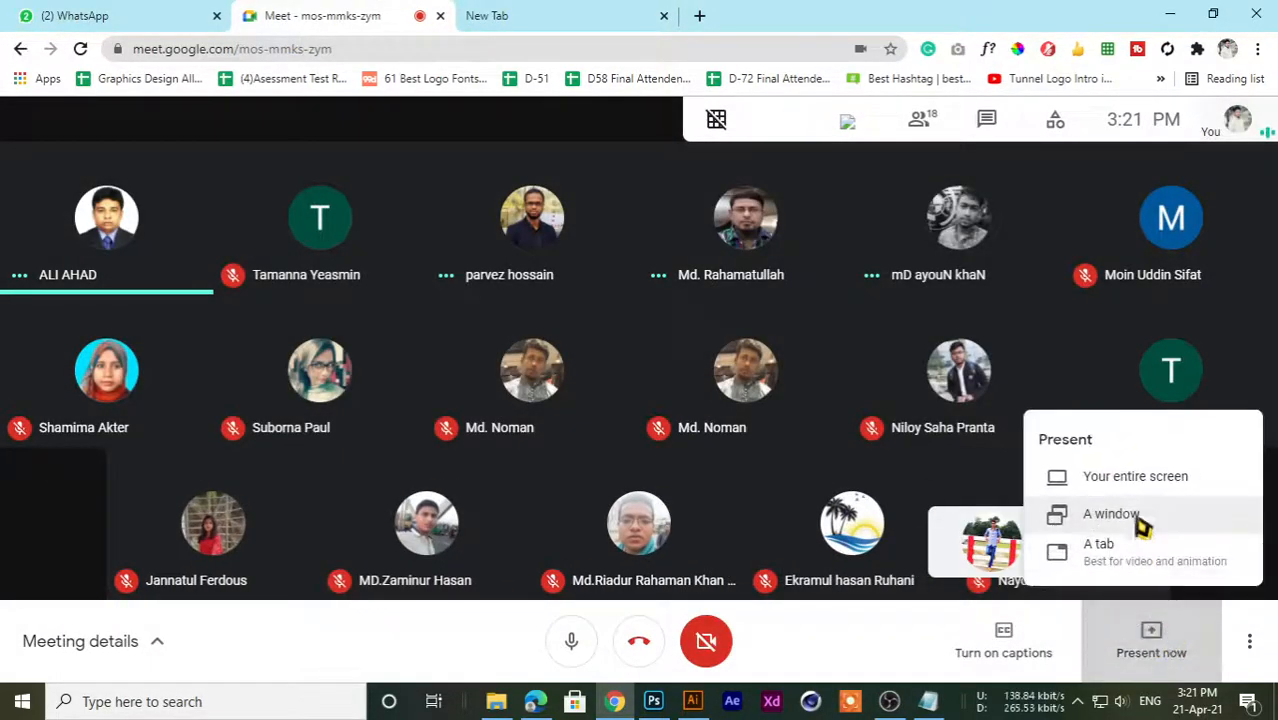
{"action": "left_click", "coordinate": [1112, 480]}
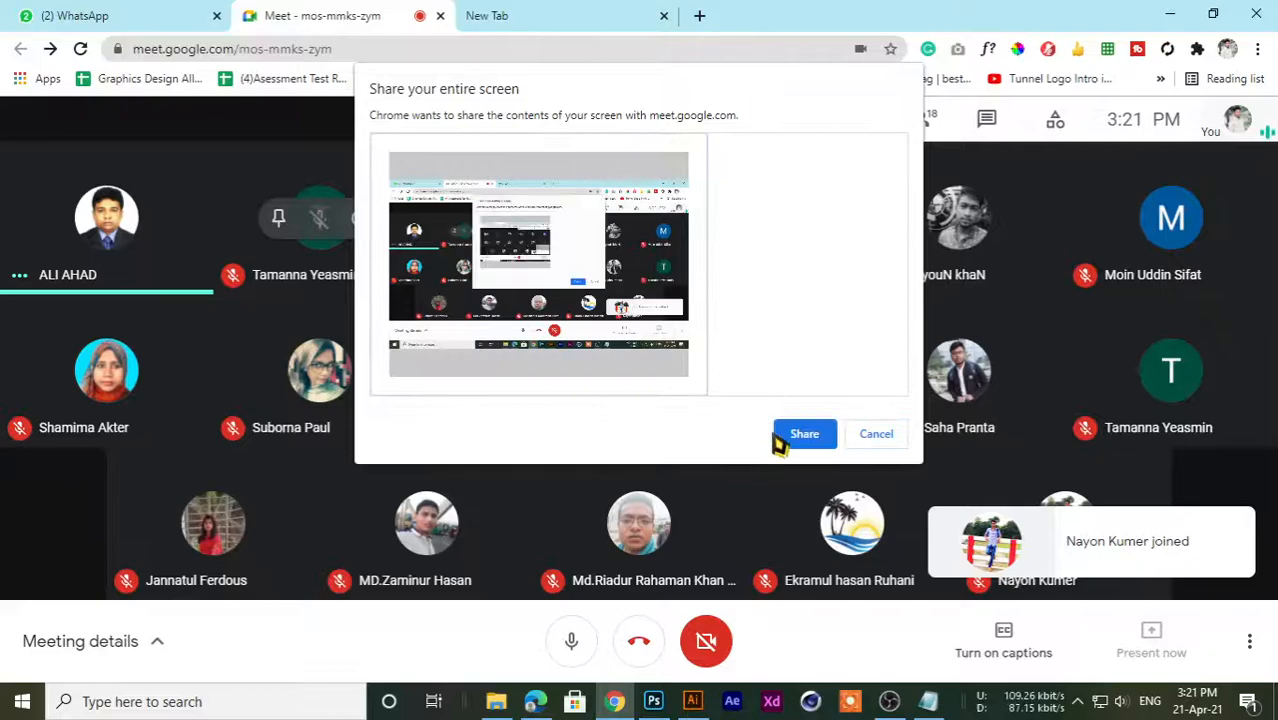
{"action": "left_click", "coordinate": [804, 437]}
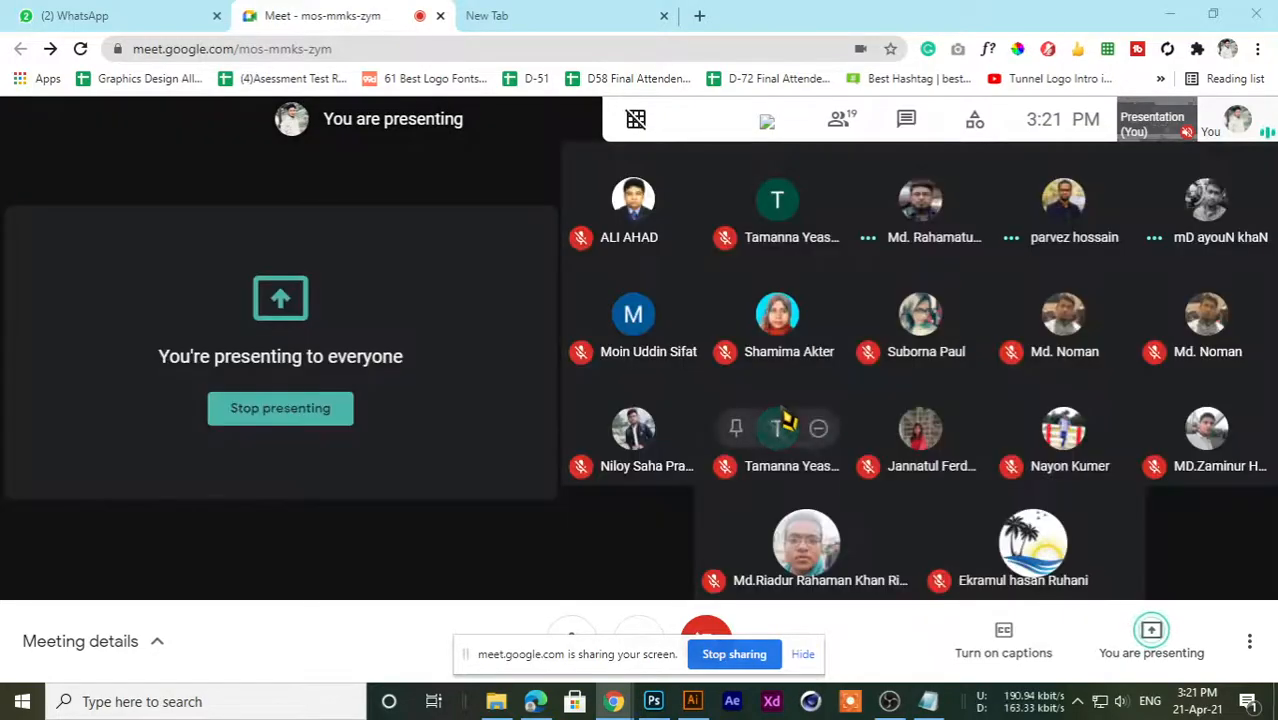
{"action": "left_click", "coordinate": [803, 654]}
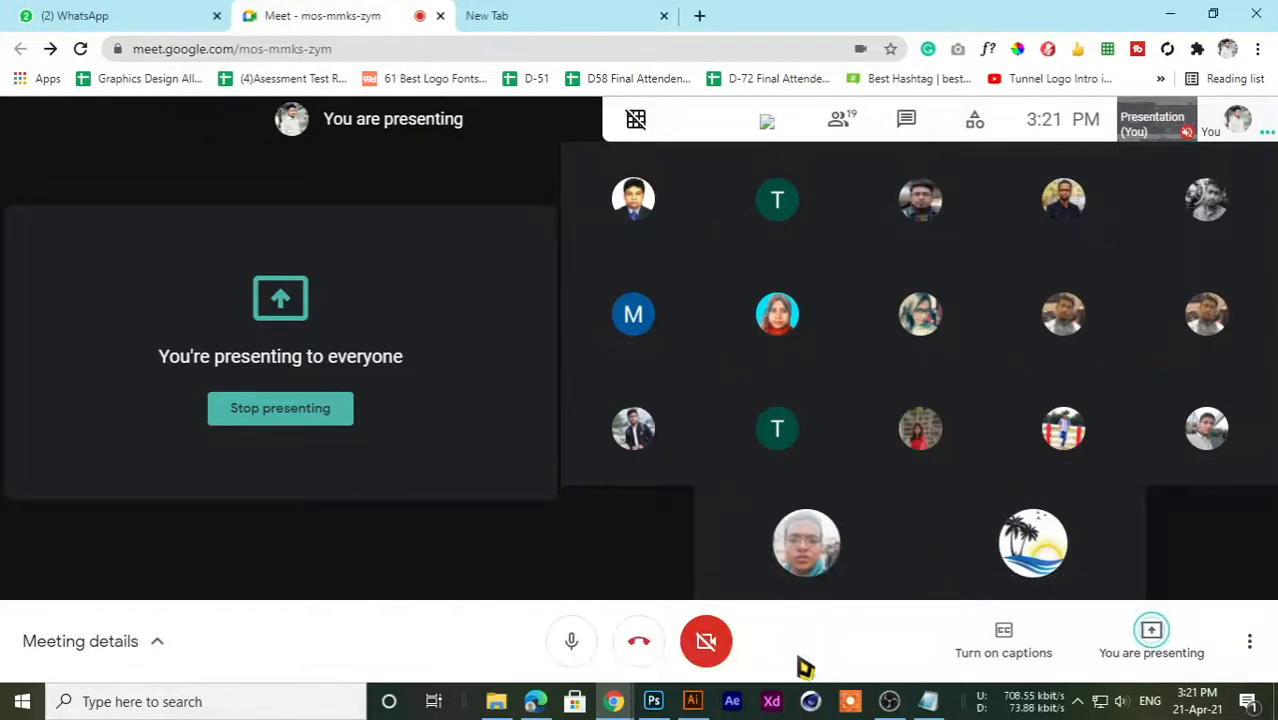
- Check the empty browser page, switch back to the Meet presentation and admit the next student requesting entry
{"action": "left_click", "coordinate": [551, 14]}
{"action": "left_click", "coordinate": [316, 50]}
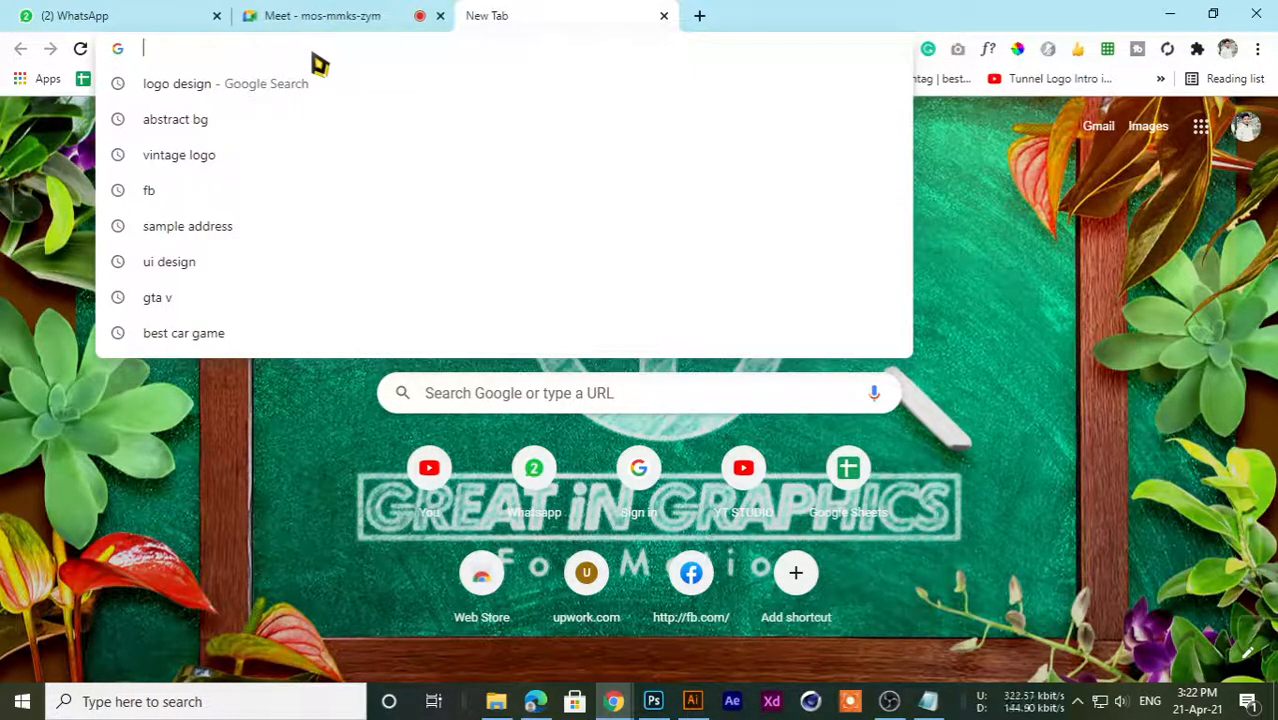
{"action": "left_click", "coordinate": [330, 15]}
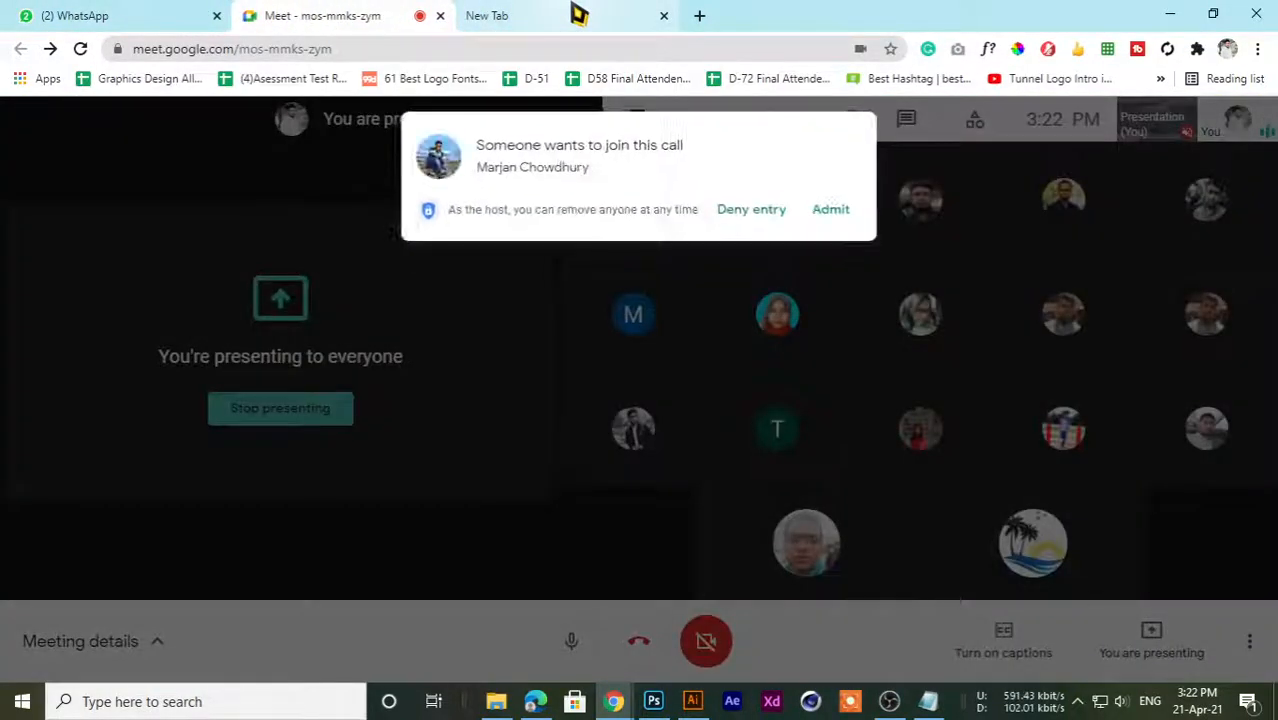
{"action": "left_click", "coordinate": [578, 14]}
{"action": "left_click", "coordinate": [374, 14]}
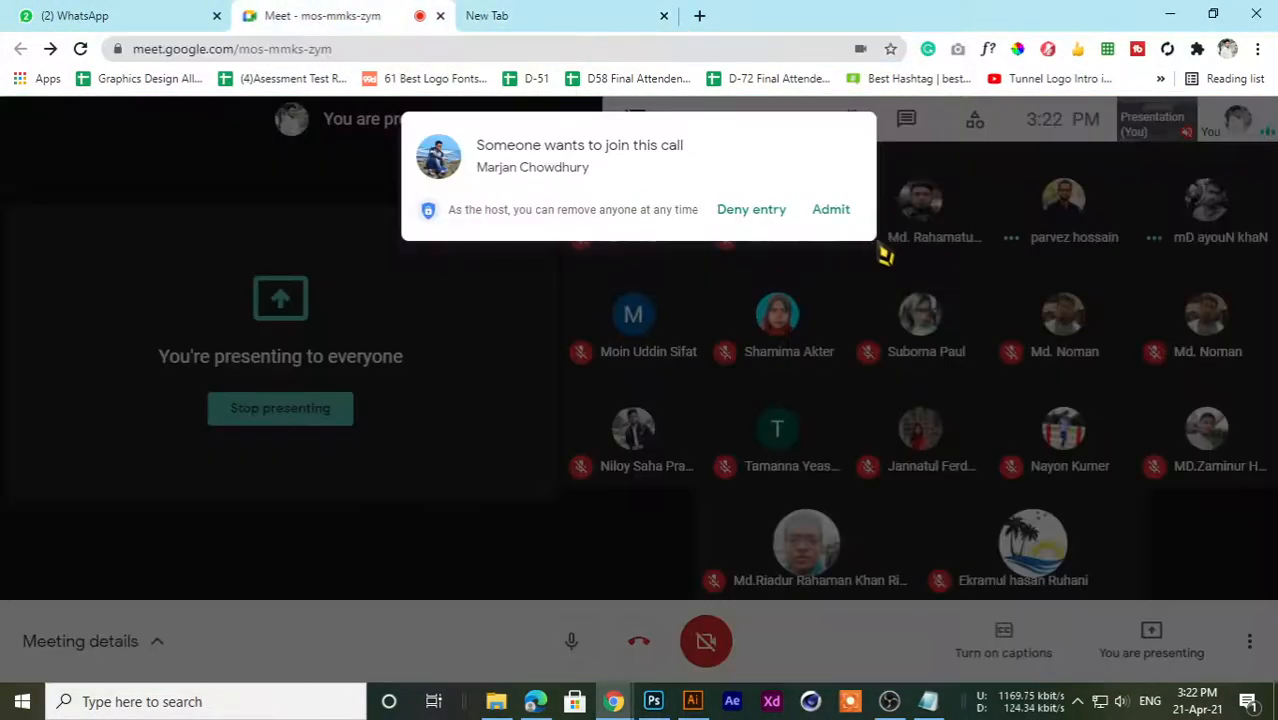
{"action": "left_click", "coordinate": [852, 212]}
- Search Google for "landscape design in photoshop" from the empty browser page and show the image results
{"action": "left_click", "coordinate": [612, 14]}
{"action": "left_click", "coordinate": [372, 52]}
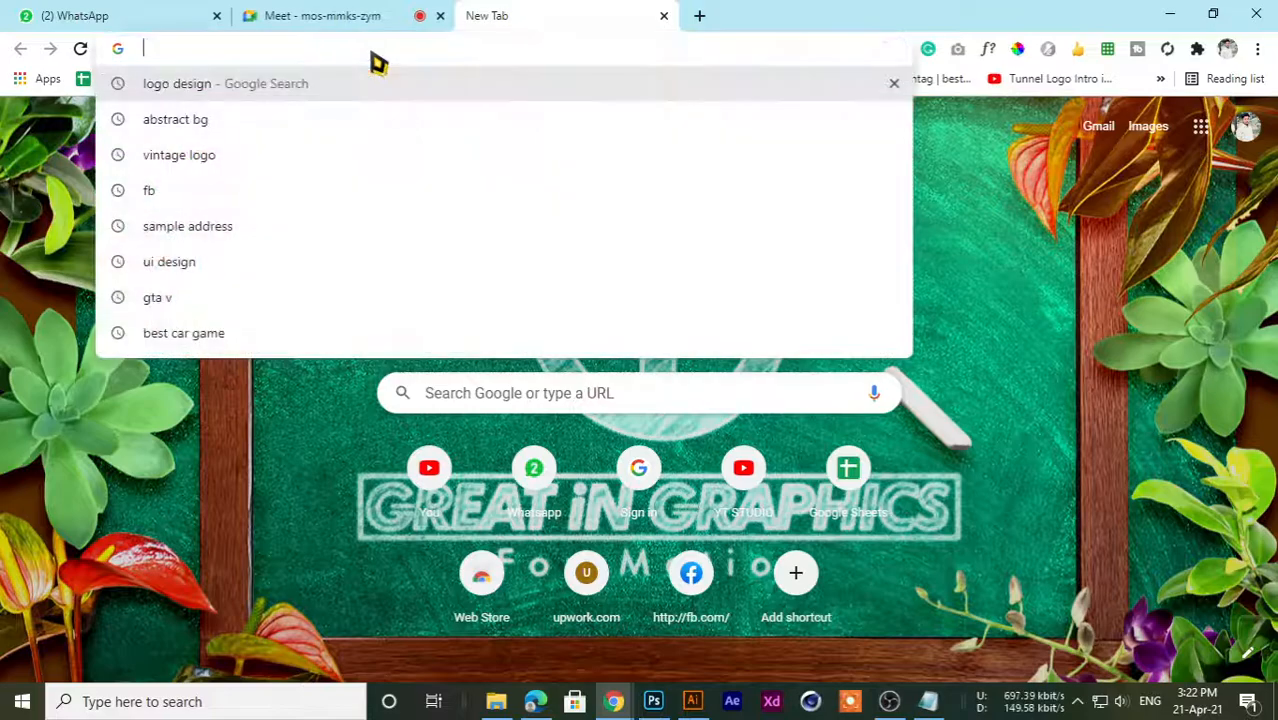
{"action": "type", "text": "b"}
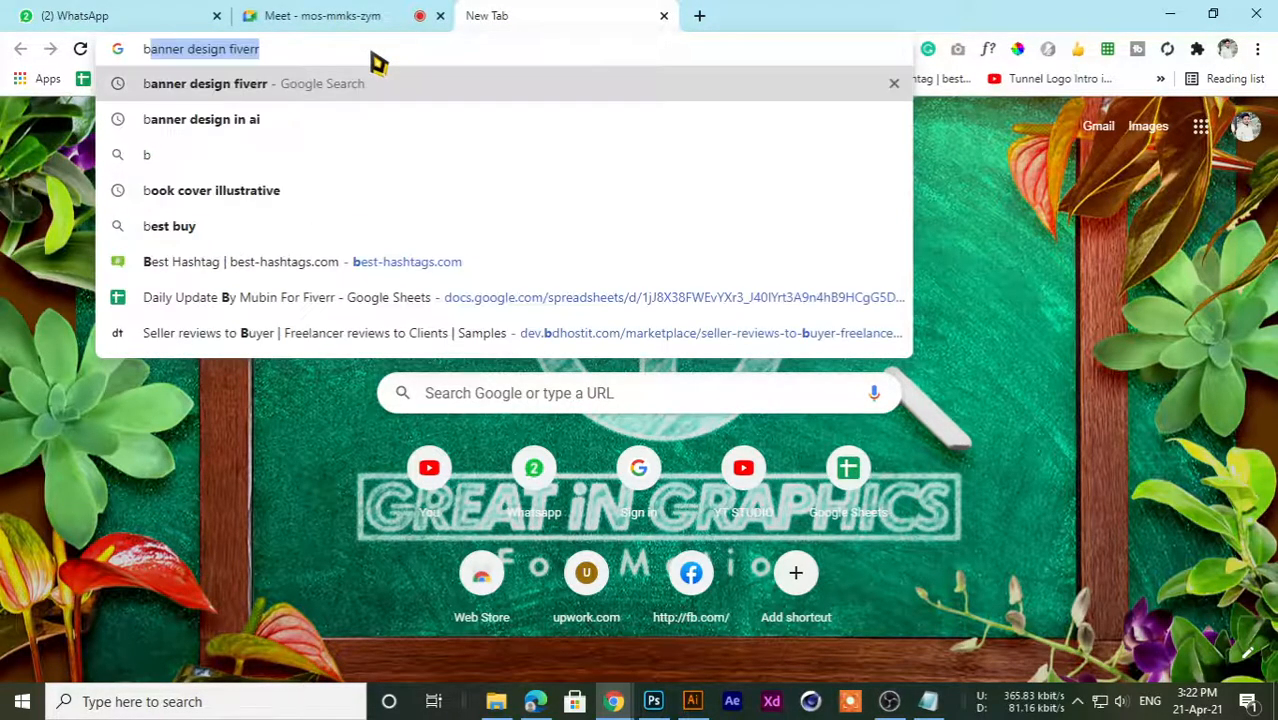
{"action": "key", "text": "BackSpace"}
{"action": "key", "text": "BackSpace"}
{"action": "type", "text": "land"}
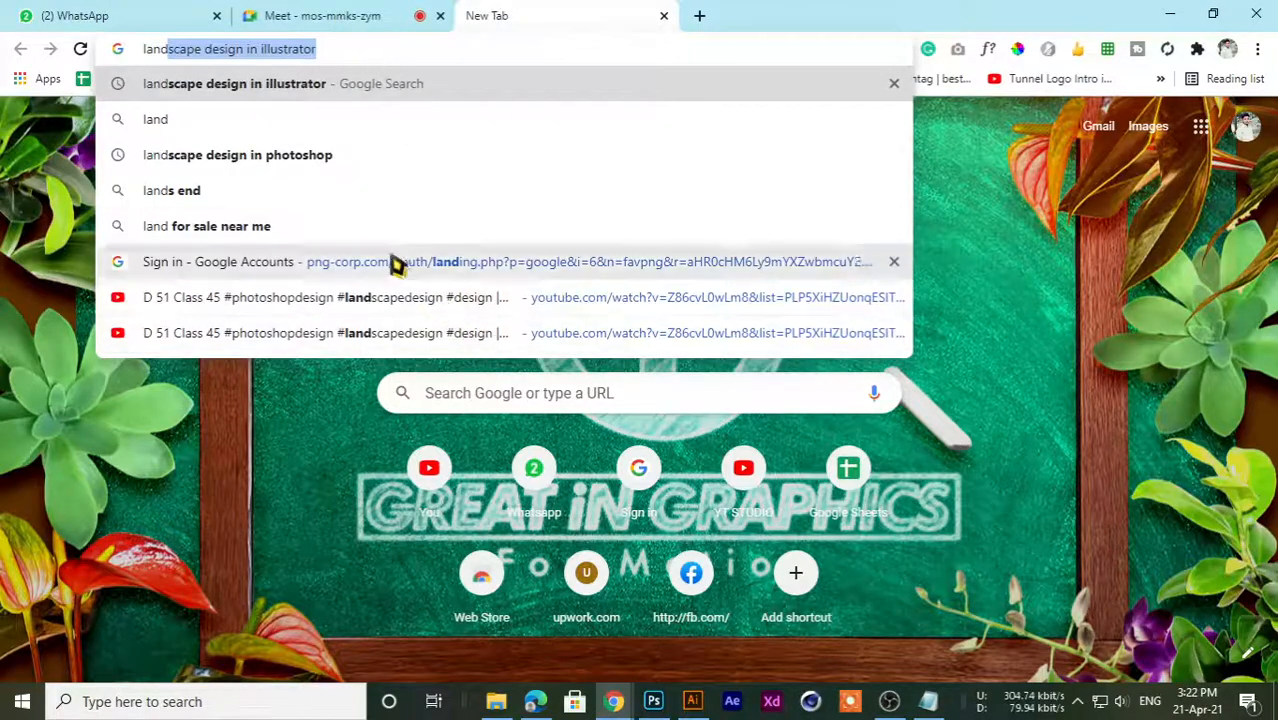
{"action": "left_click", "coordinate": [294, 160]}
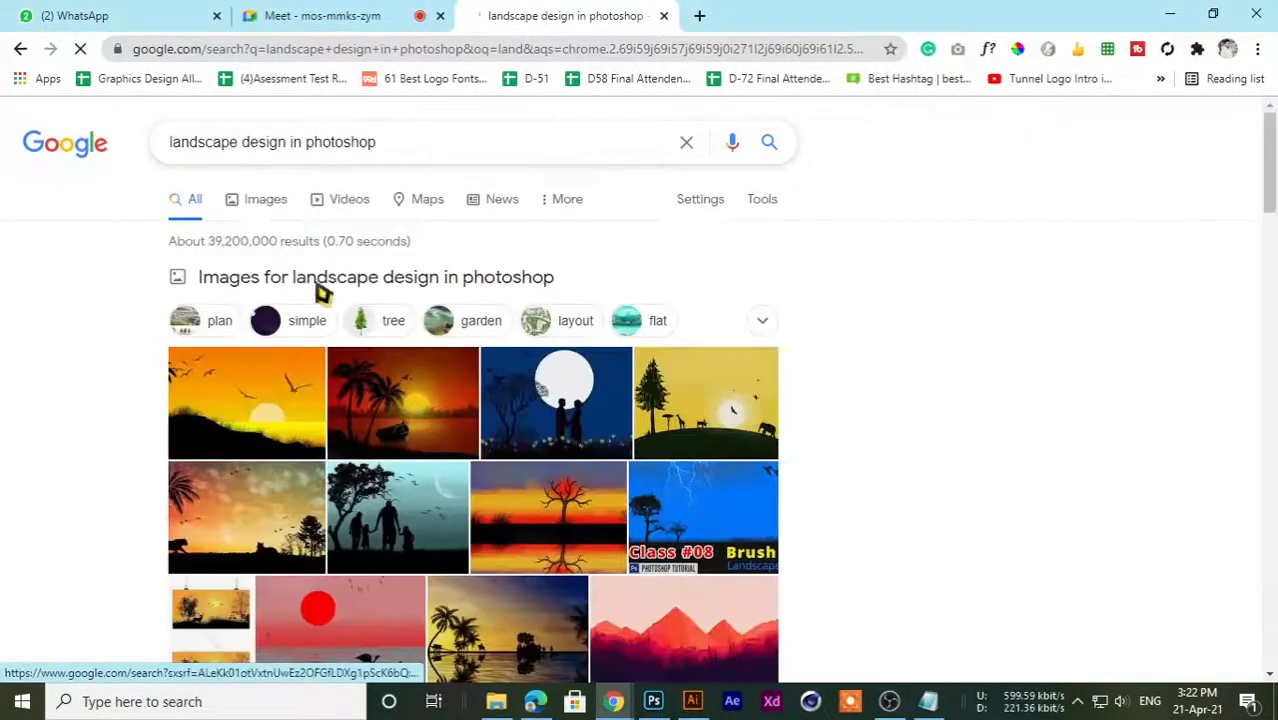
{"action": "left_click", "coordinate": [261, 202]}
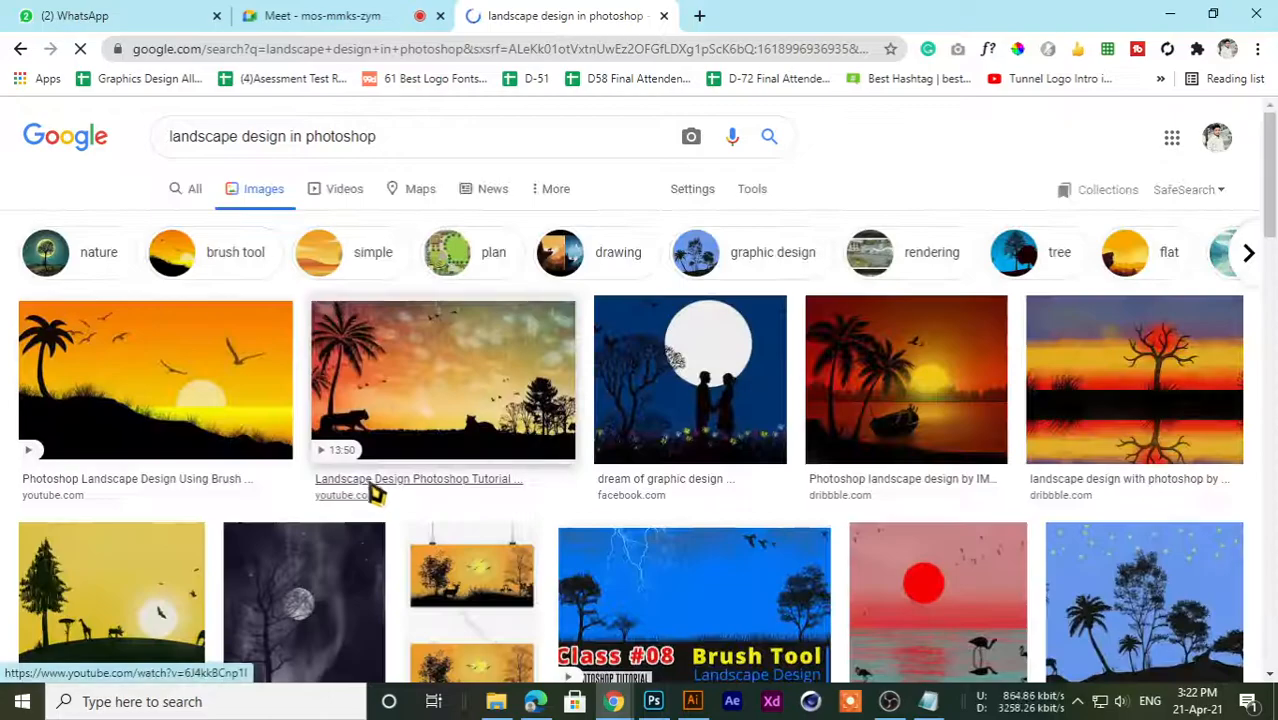
- Browse the landscape image results, previewing the yellow hill with animal silhouettes and the related cattle-at-sunset design
{"action": "scroll", "coordinate": [340, 505], "scroll_direction": "down", "scroll_amount": 4}
{"action": "scroll", "coordinate": [1022, 452], "scroll_direction": "up", "scroll_amount": 2}
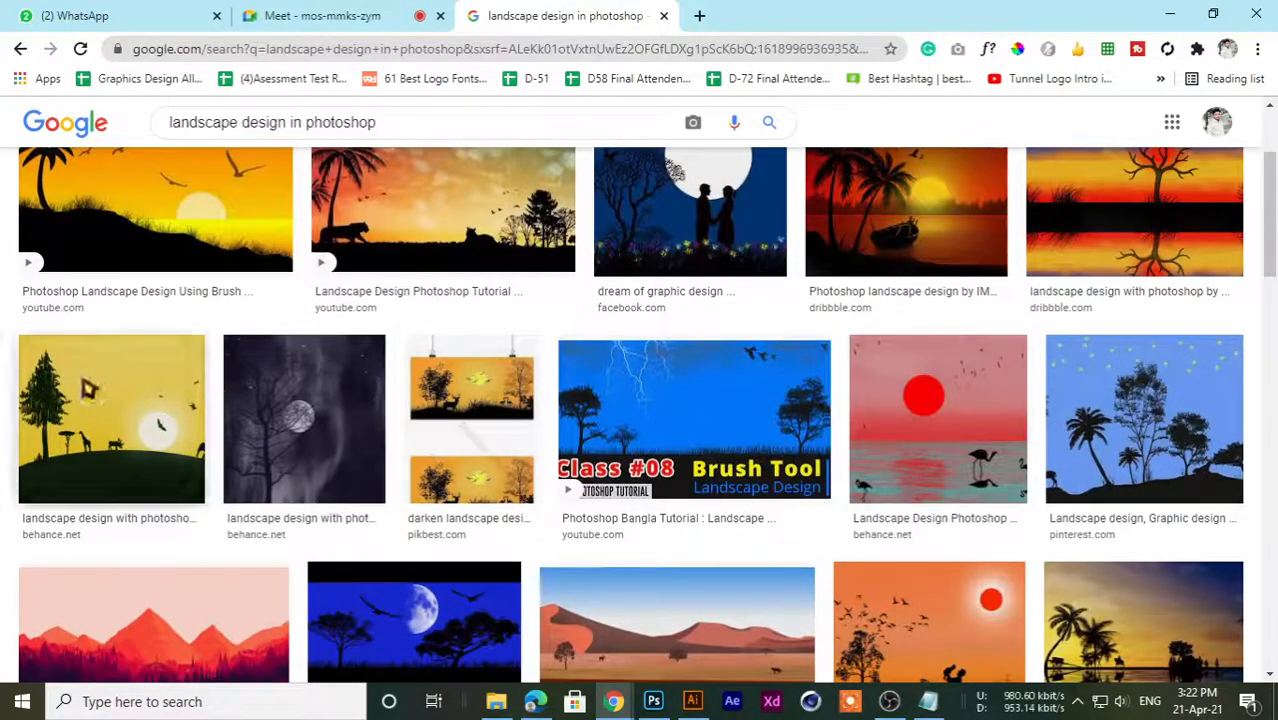
{"action": "left_click", "coordinate": [108, 420]}
{"action": "scroll", "coordinate": [905, 403], "scroll_direction": "down", "scroll_amount": 5}
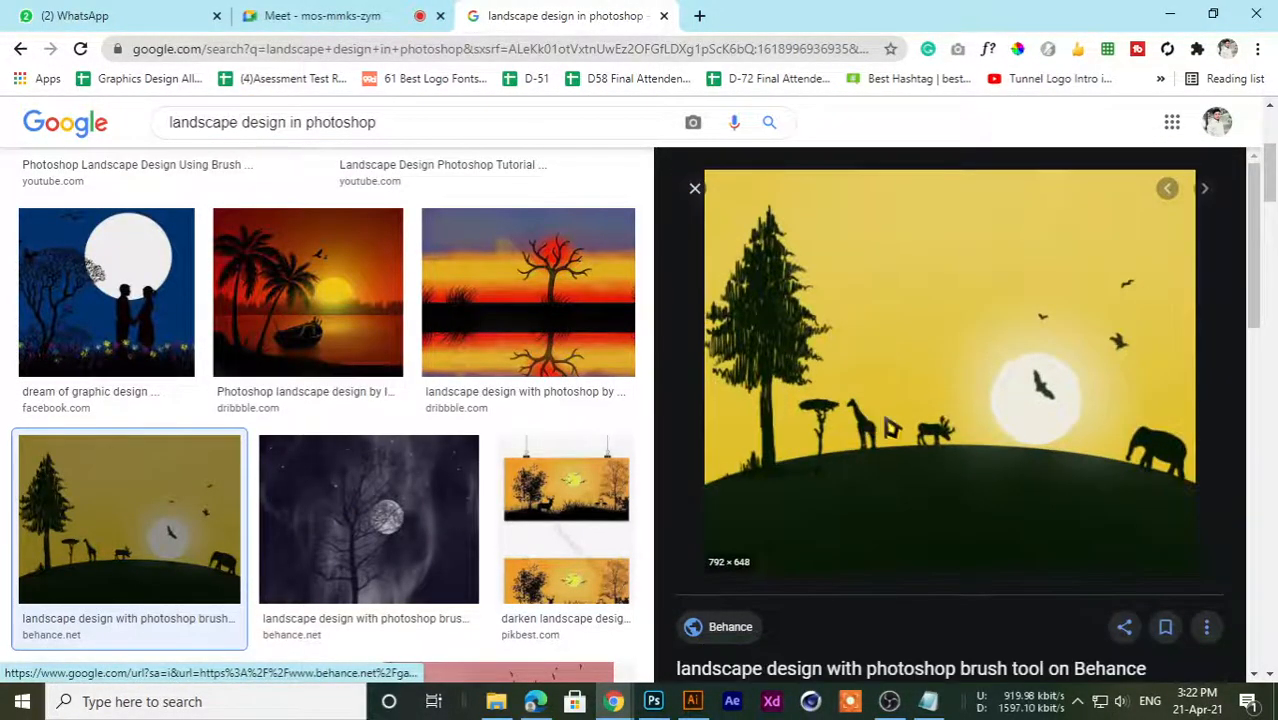
{"action": "left_click", "coordinate": [790, 481]}
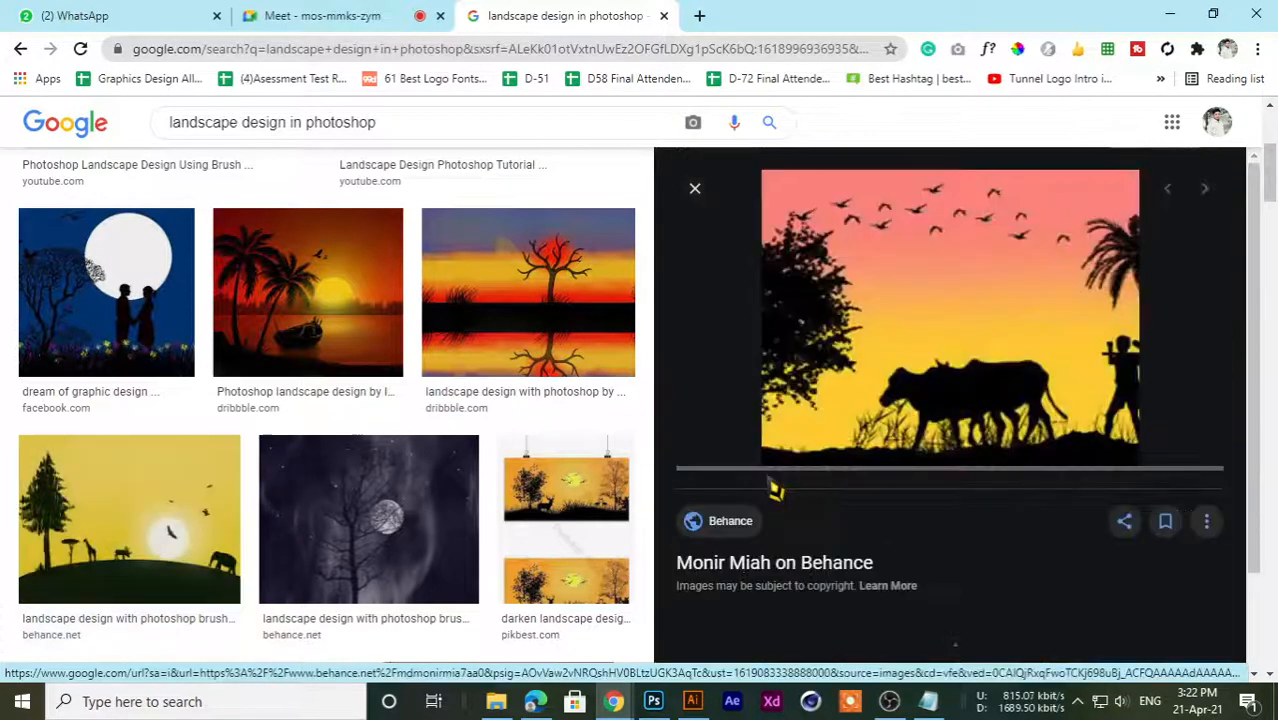
{"action": "scroll", "coordinate": [300, 450], "scroll_direction": "down", "scroll_amount": 3}
{"action": "scroll", "coordinate": [290, 490], "scroll_direction": "down", "scroll_amount": 6}
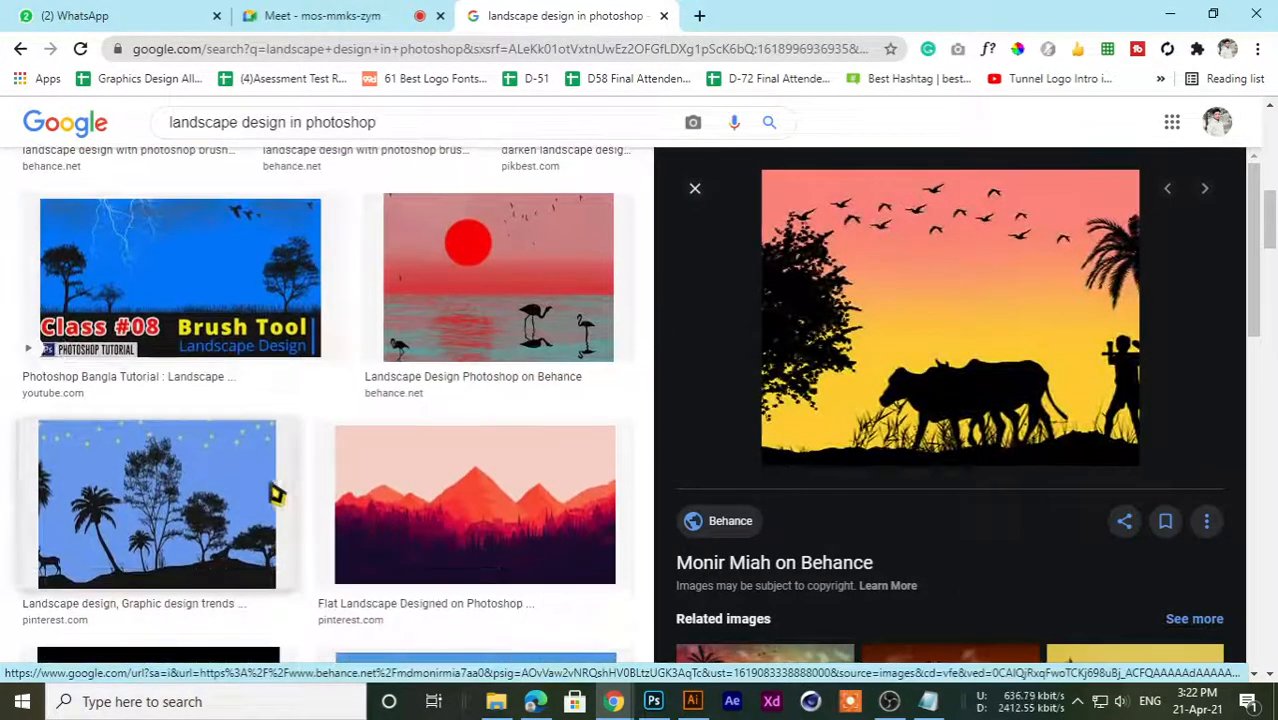
{"action": "scroll", "coordinate": [253, 512], "scroll_direction": "down", "scroll_amount": 5}
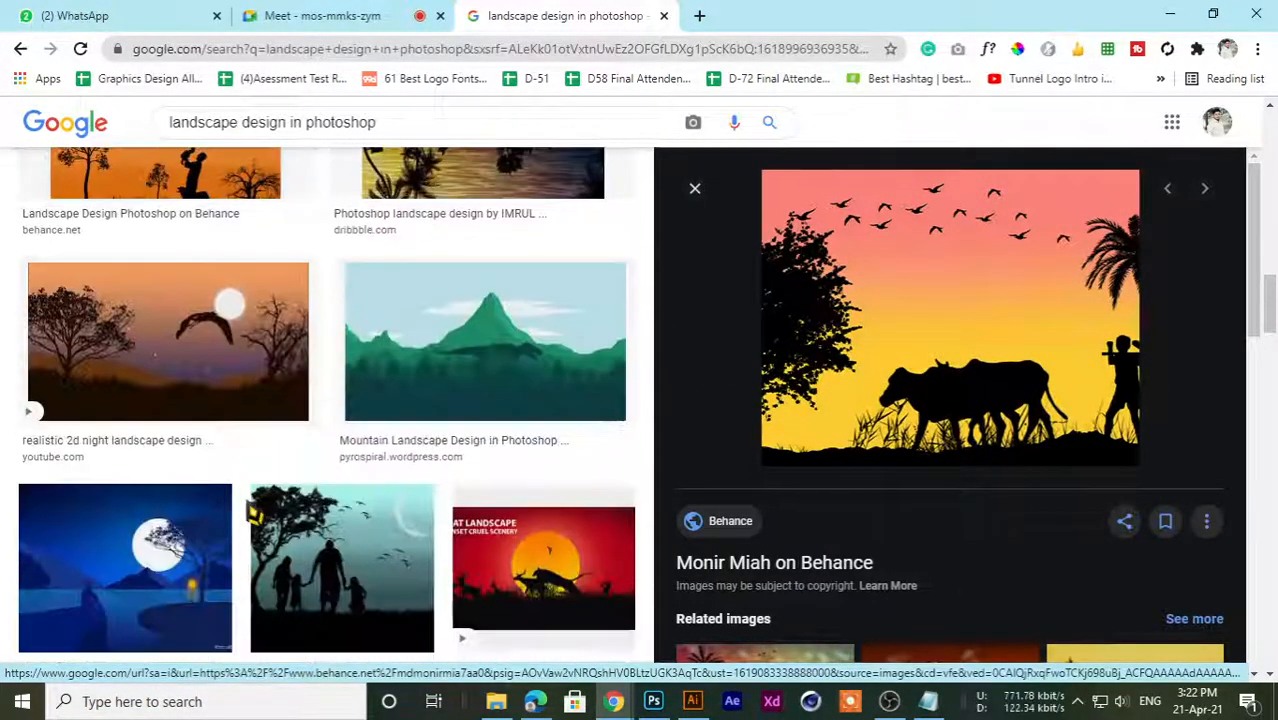
- Preview the red Sunset Landscape Design and the Pikbest darken landscape design, and browse further image results
{"action": "scroll", "coordinate": [483, 530], "scroll_direction": "up", "scroll_amount": 2}
{"action": "left_click", "coordinate": [483, 530]}
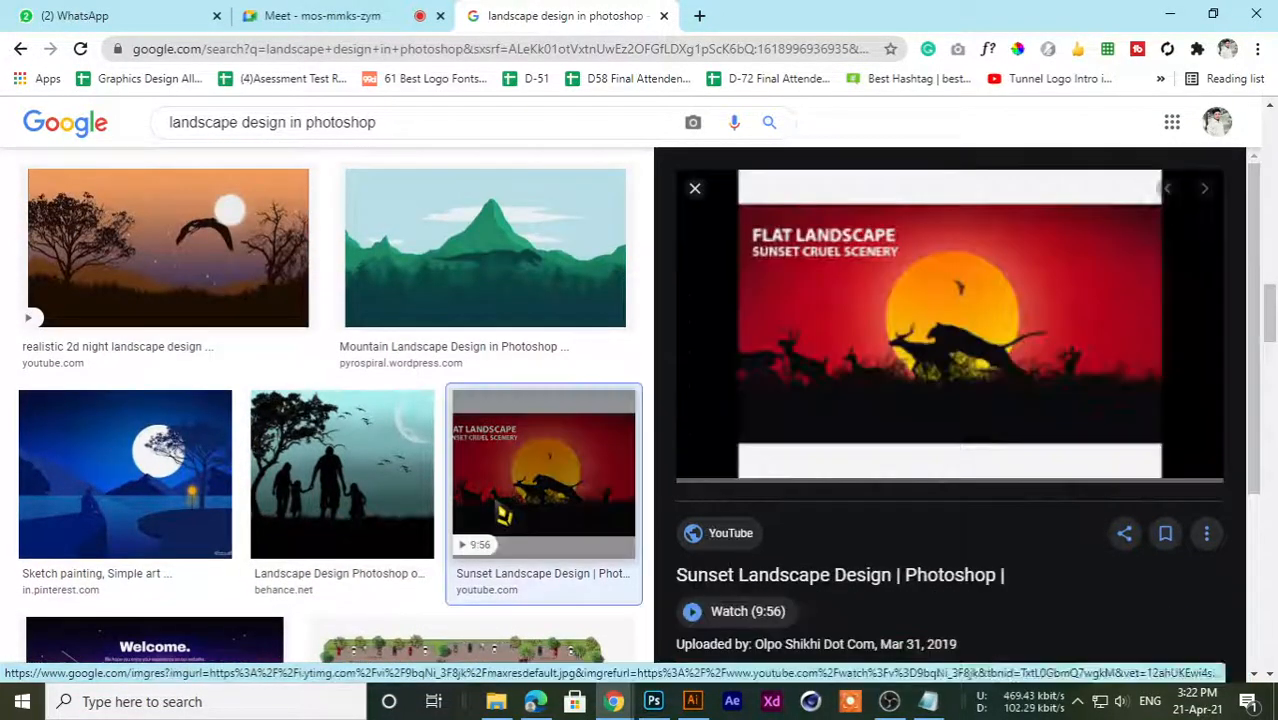
{"action": "scroll", "coordinate": [884, 508], "scroll_direction": "down", "scroll_amount": 4}
{"action": "scroll", "coordinate": [797, 503], "scroll_direction": "down", "scroll_amount": 3}
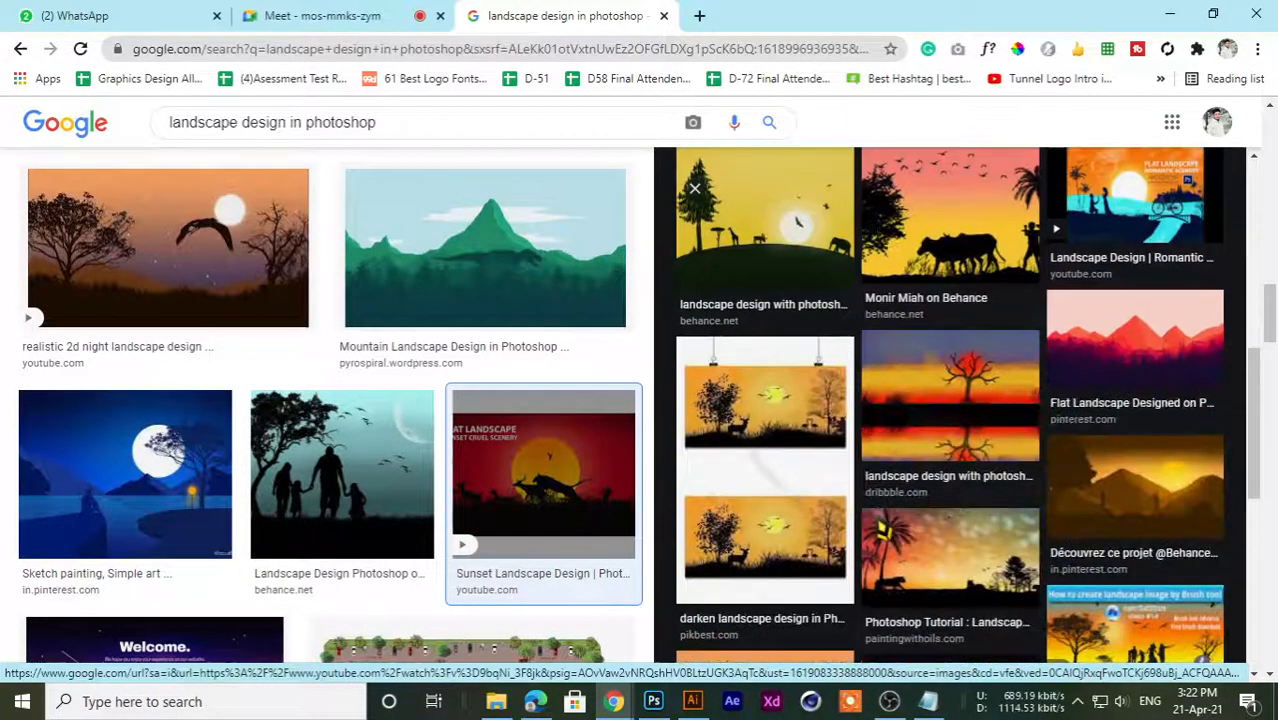
{"action": "left_click", "coordinate": [766, 467]}
{"action": "scroll", "coordinate": [492, 470], "scroll_direction": "down", "scroll_amount": 2}
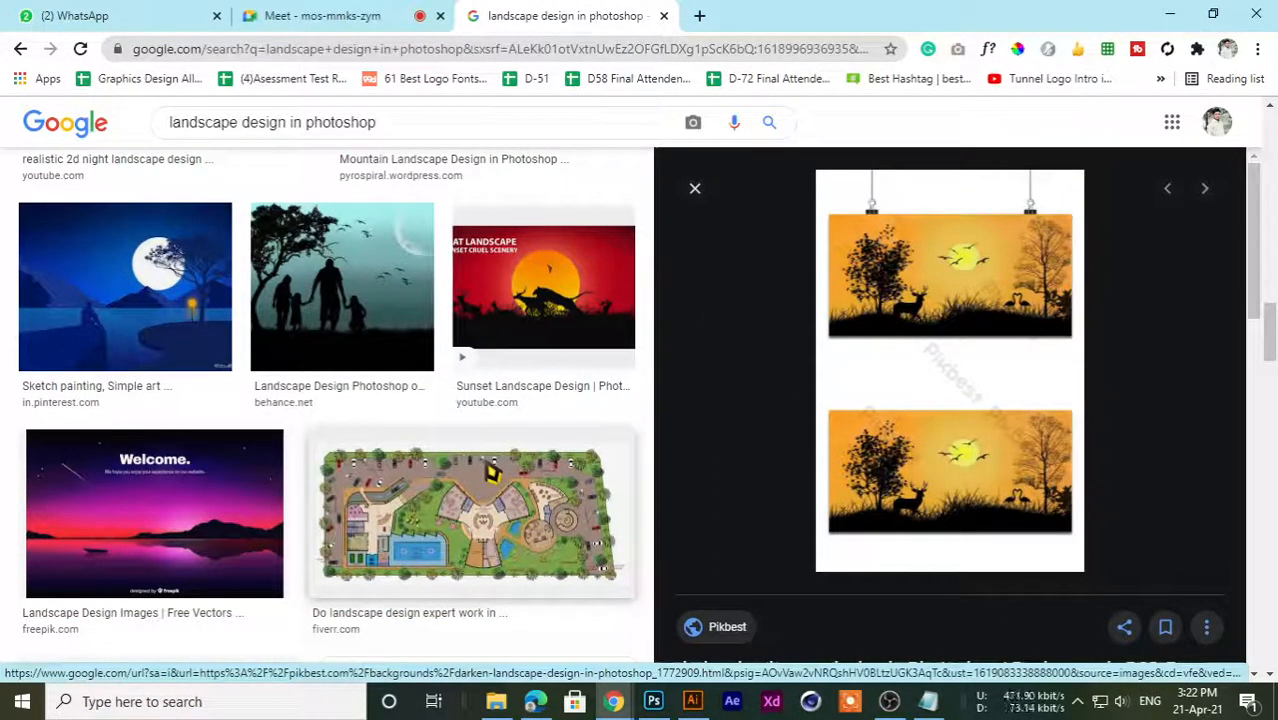
{"action": "scroll", "coordinate": [950, 445], "scroll_direction": "down", "scroll_amount": 3}
{"action": "scroll", "coordinate": [941, 456], "scroll_direction": "up", "scroll_amount": 3}
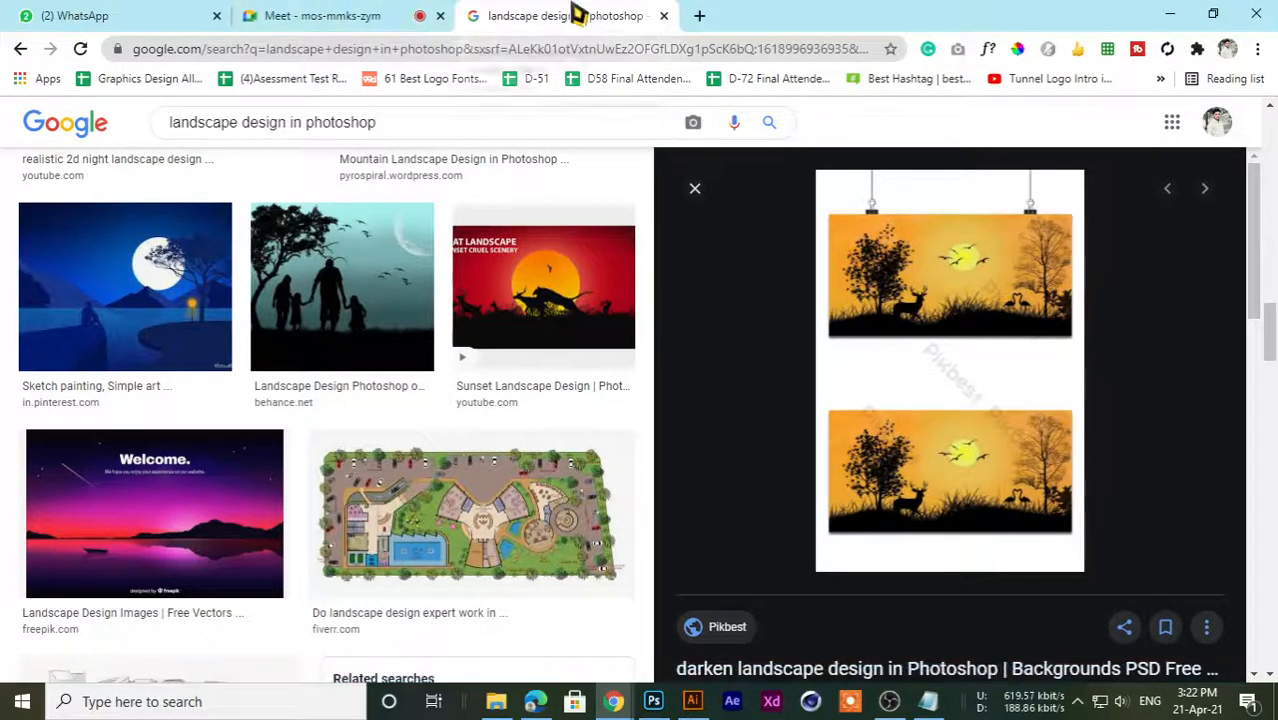
- Minimize the browser and switch to Photoshop
{"action": "left_click", "coordinate": [1170, 14]}
{"action": "left_click", "coordinate": [655, 700]}
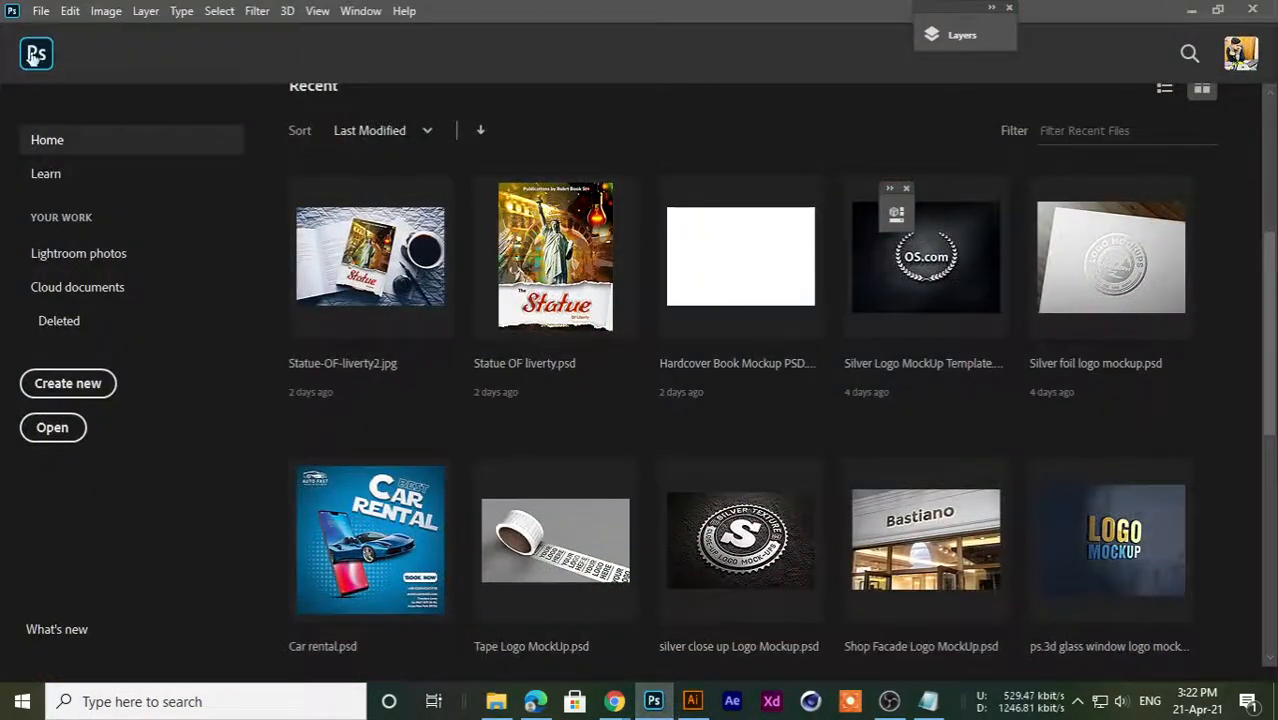
{"action": "left_click", "coordinate": [40, 12]}
{"action": "left_click", "coordinate": [62, 53]}
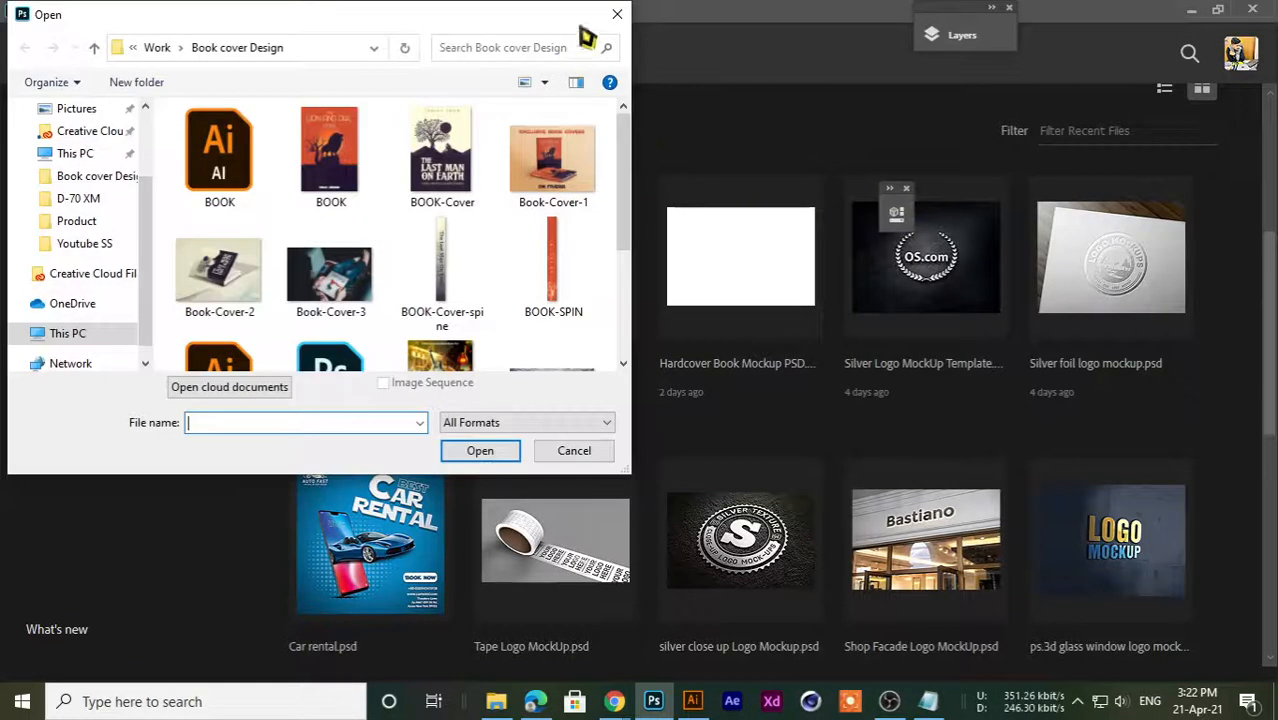
{"action": "left_click", "coordinate": [617, 14]}
- Start creating a new document in Photoshop
{"action": "left_click", "coordinate": [40, 11]}
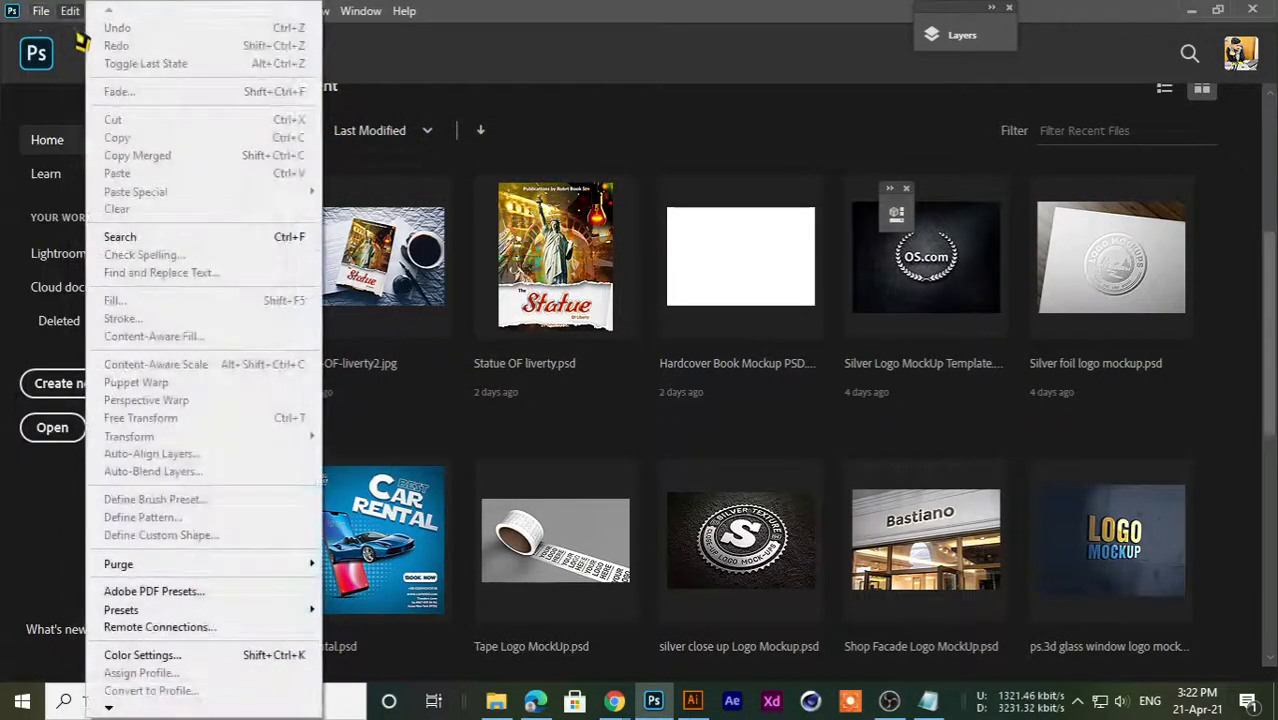
{"action": "left_click", "coordinate": [40, 11]}
{"action": "left_click", "coordinate": [40, 11]}
{"action": "left_click", "coordinate": [55, 31]}
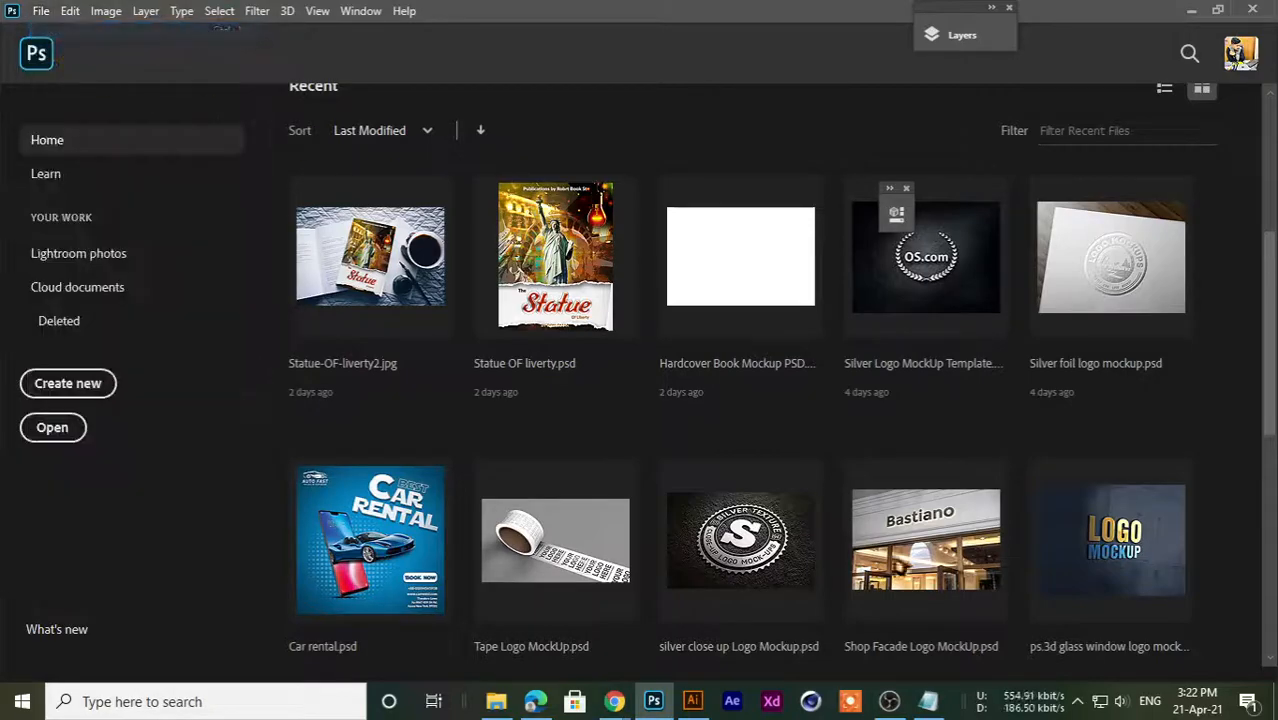
- Switch to OBS, mute the Mic/Aux audio source and return to Photoshop's new document setup
{"action": "left_click", "coordinate": [890, 702]}
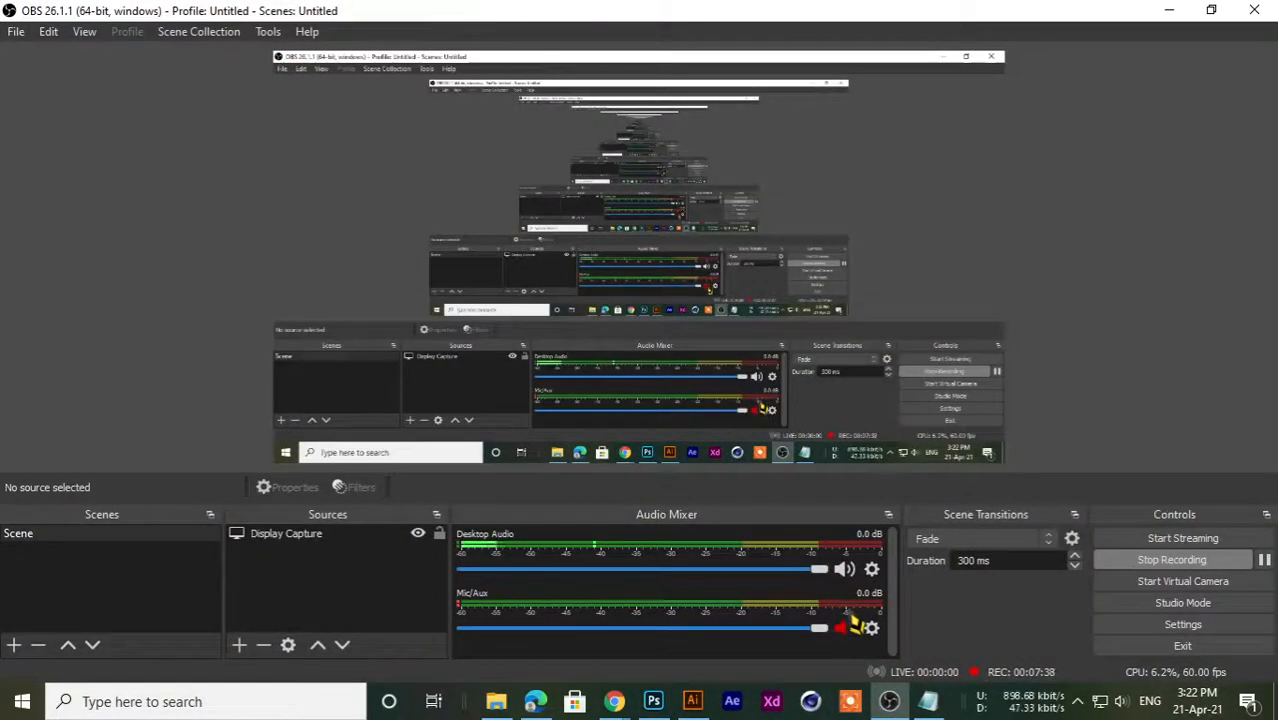
{"action": "left_click", "coordinate": [1169, 10]}
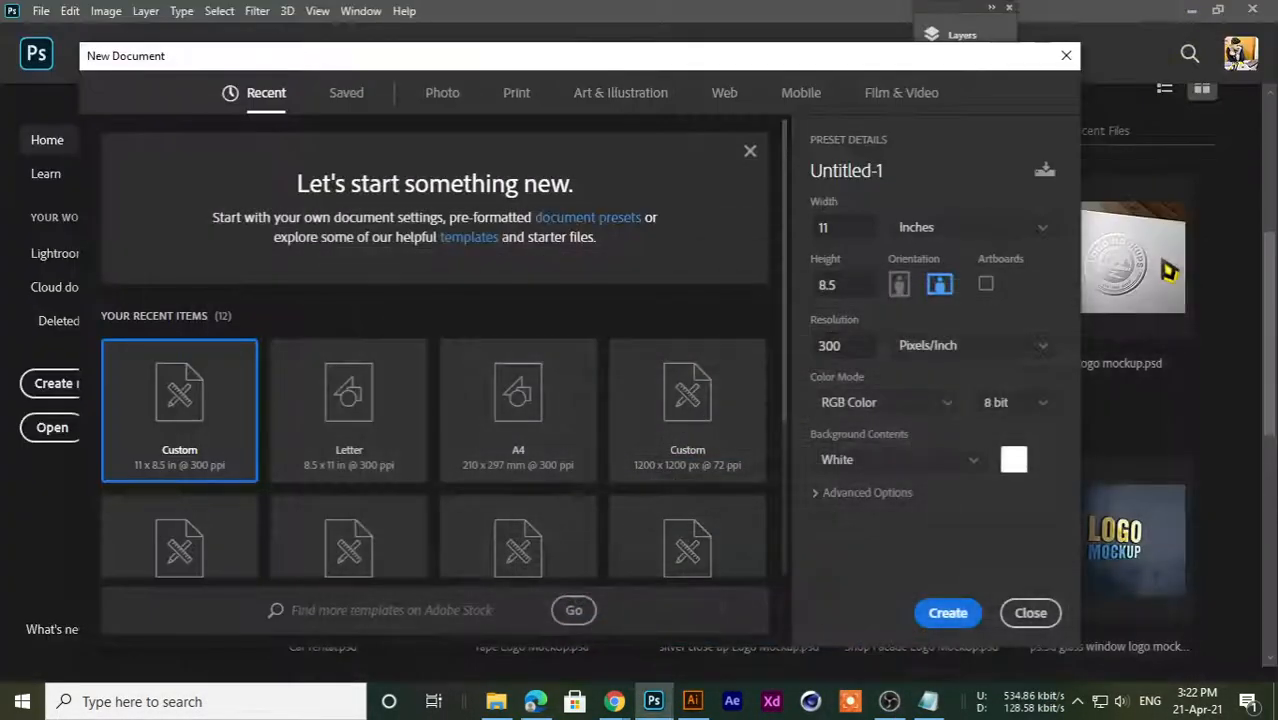
- Create a new document 10 inches wide and 6 inches high, and close the small floating panel over the canvas
{"action": "left_click_drag", "start_coordinate": [222, 51], "coordinate": [281, 8]}
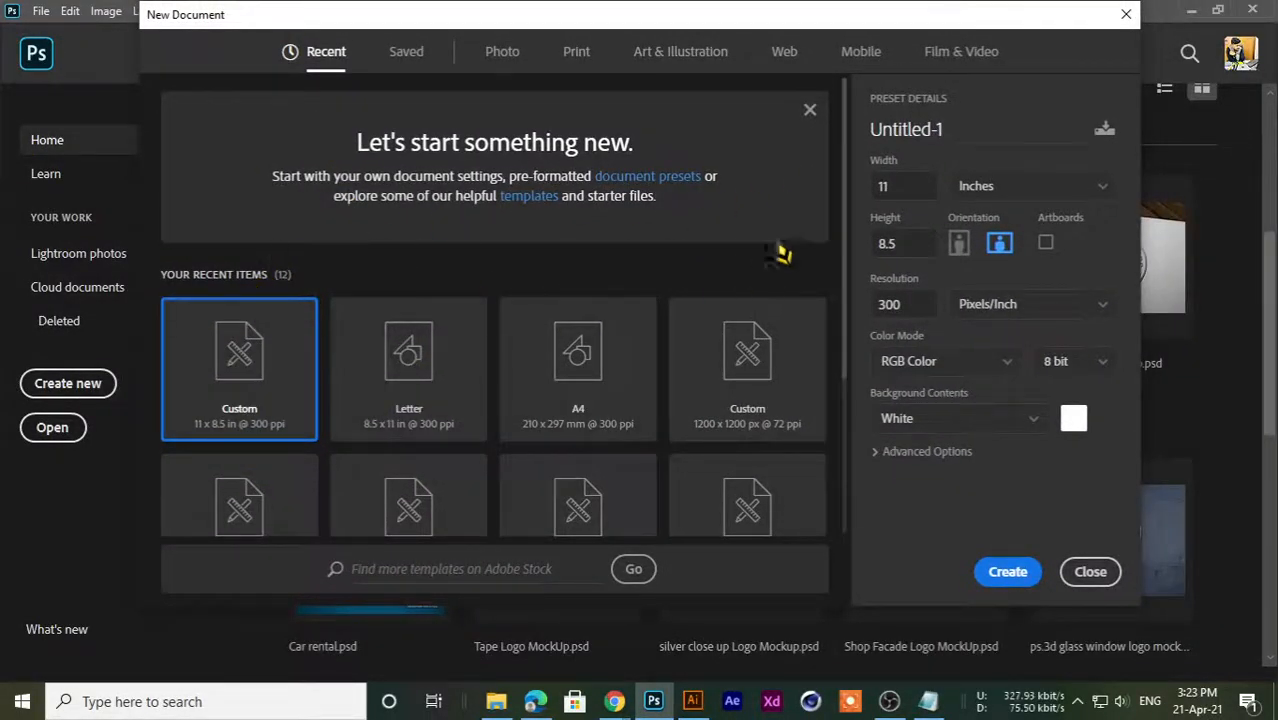
{"action": "left_click_drag", "start_coordinate": [907, 191], "coordinate": [859, 197]}
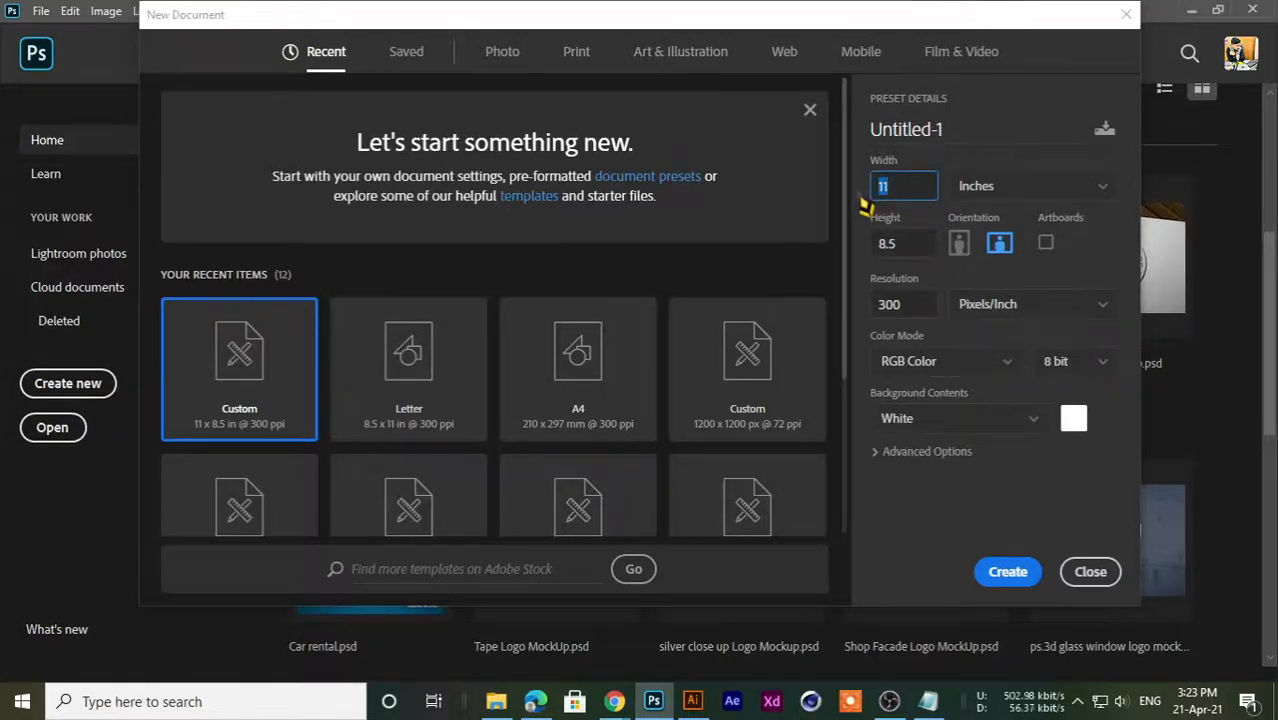
{"action": "left_click_drag", "start_coordinate": [922, 248], "coordinate": [878, 255]}
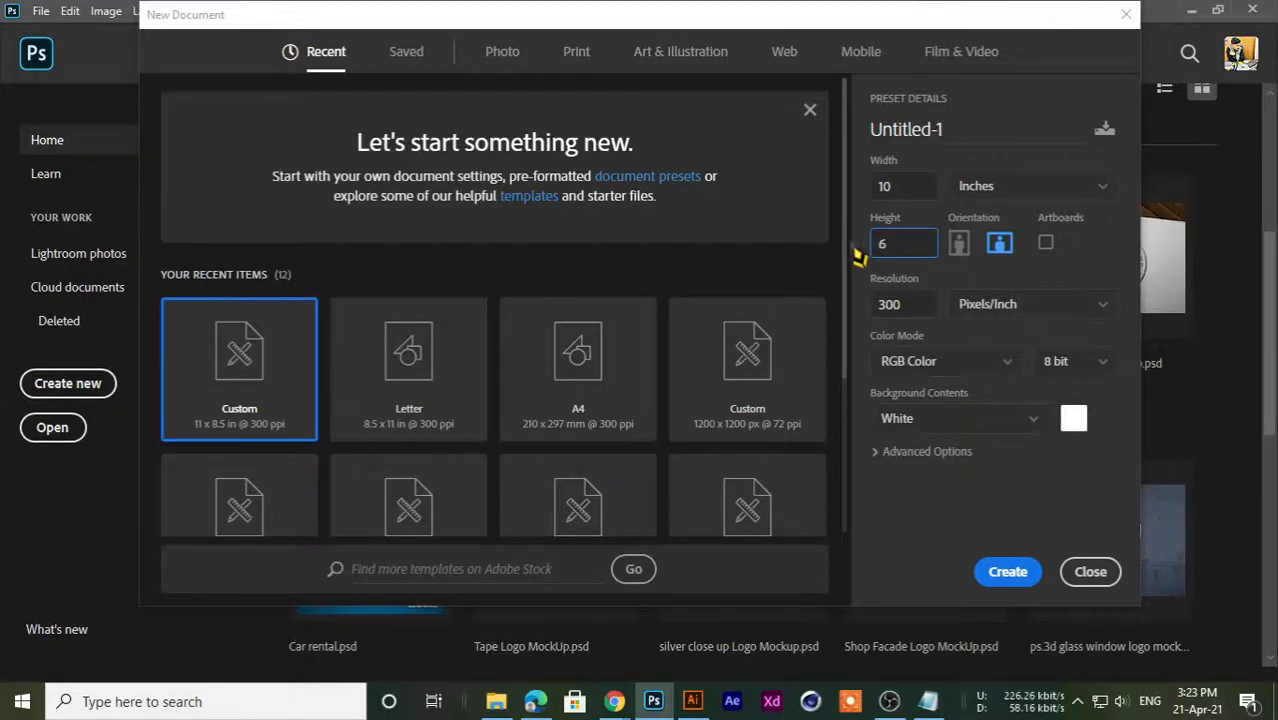
{"action": "left_click", "coordinate": [1008, 571]}
{"action": "scroll", "coordinate": [491, 364], "scroll_direction": "down", "scroll_amount": 3}
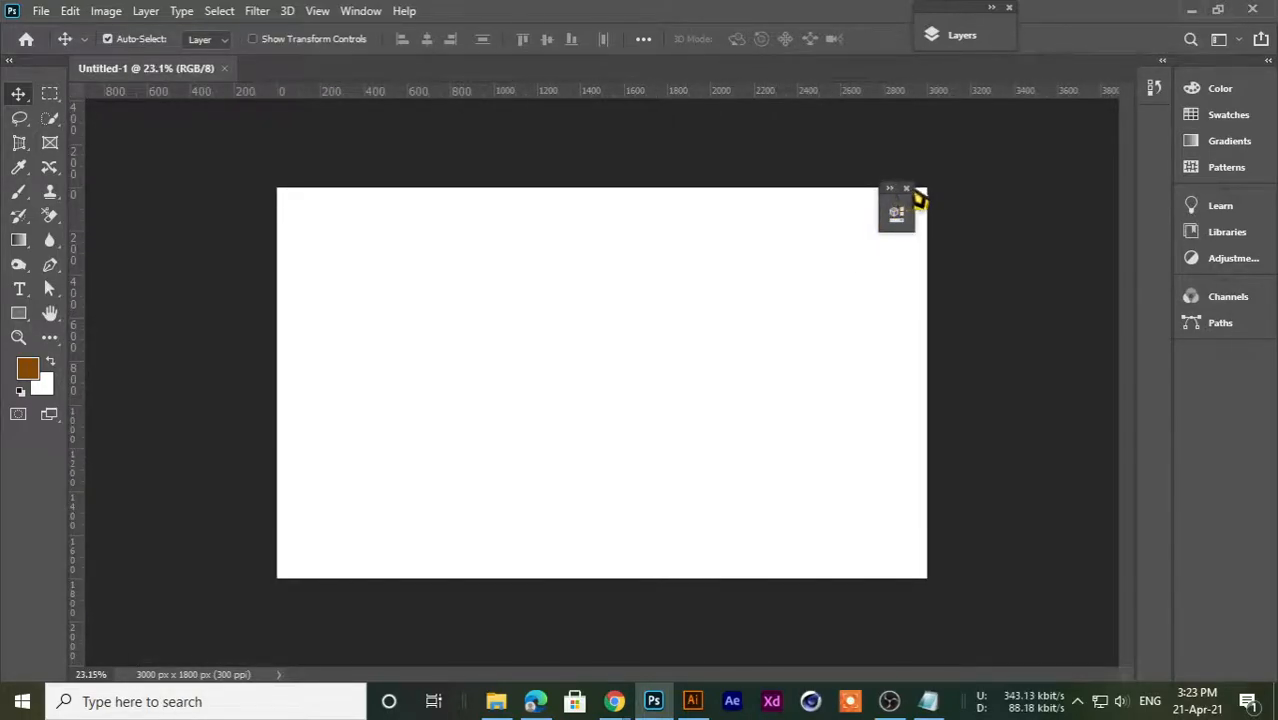
{"action": "left_click", "coordinate": [907, 188]}
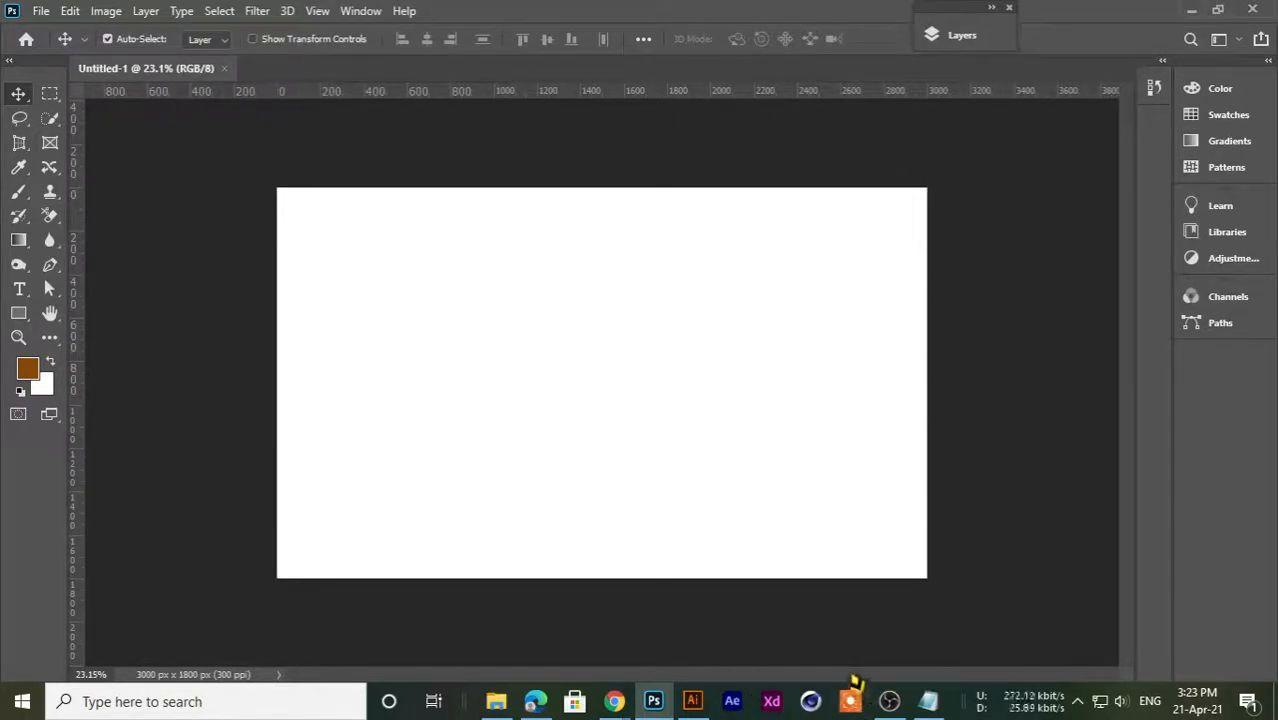
{"action": "key", "text": "super"}
{"action": "type", "text": "de"}
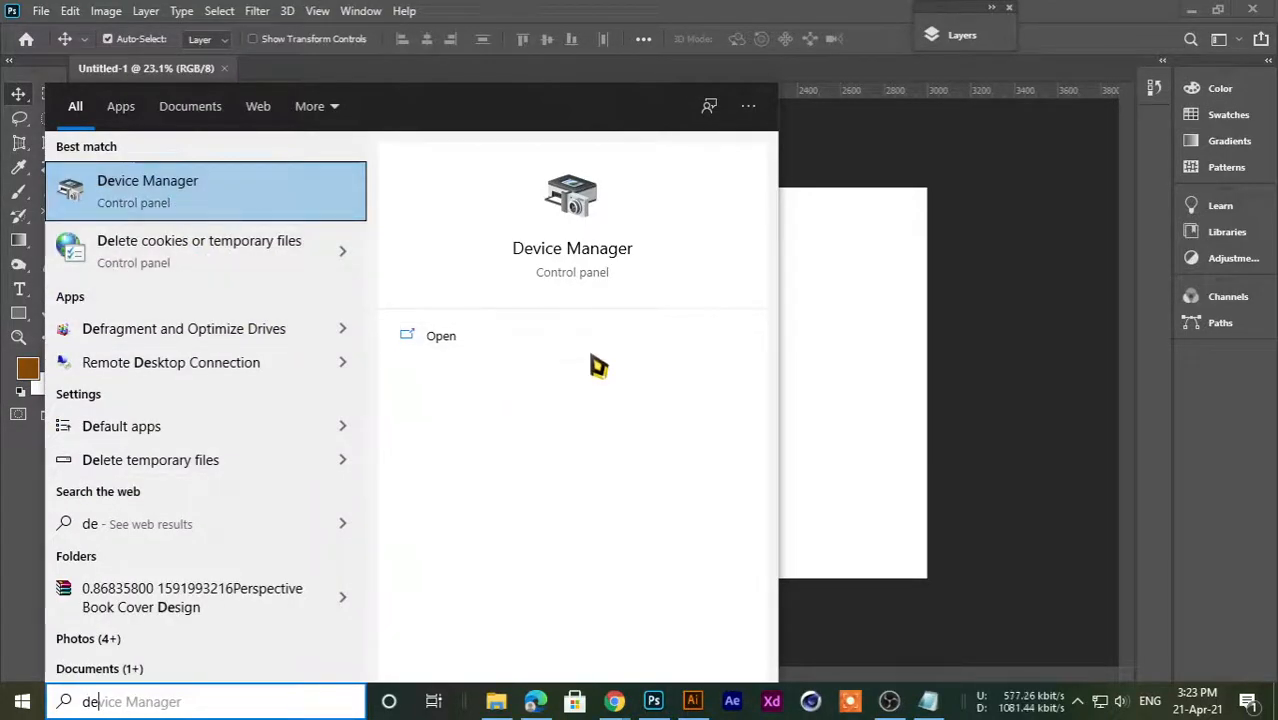
{"action": "key", "text": "BackSpace"}
{"action": "key", "text": "BackSpace"}
- Switch to OBS, unmute the Mic/Aux audio source and return to the blank Photoshop document
{"action": "left_click", "coordinate": [891, 703]}
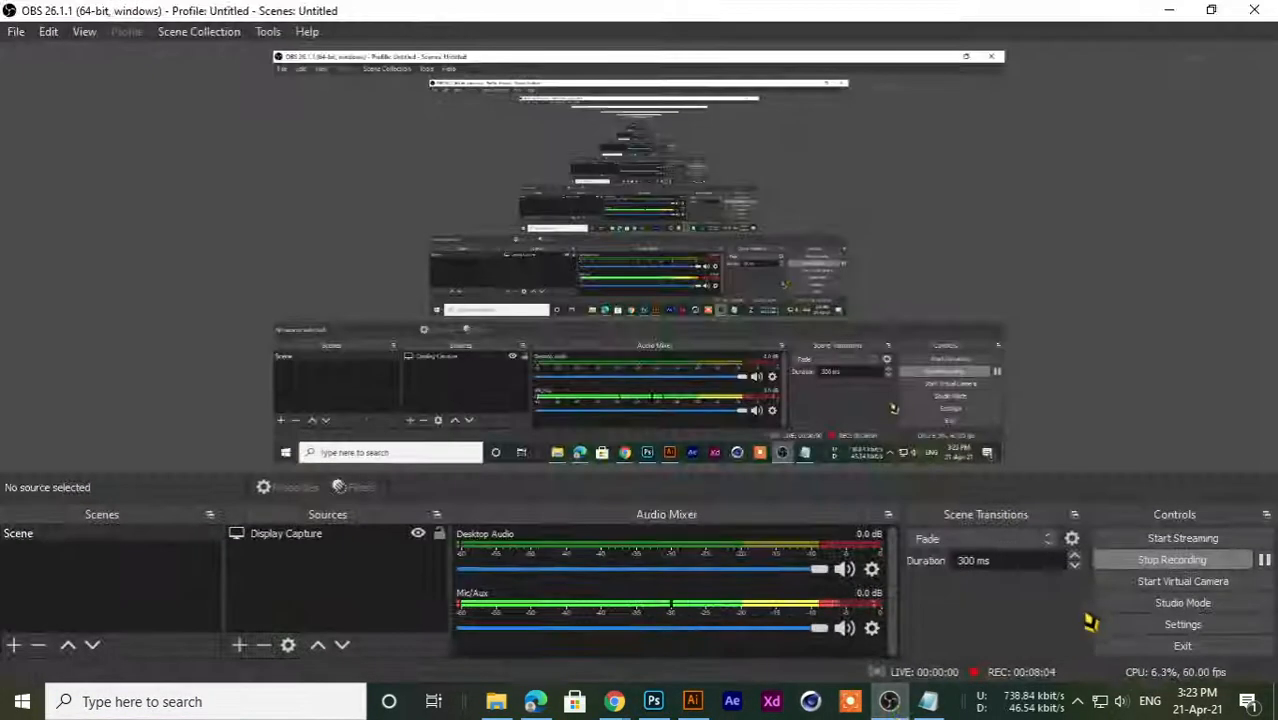
{"action": "left_click", "coordinate": [1164, 10]}
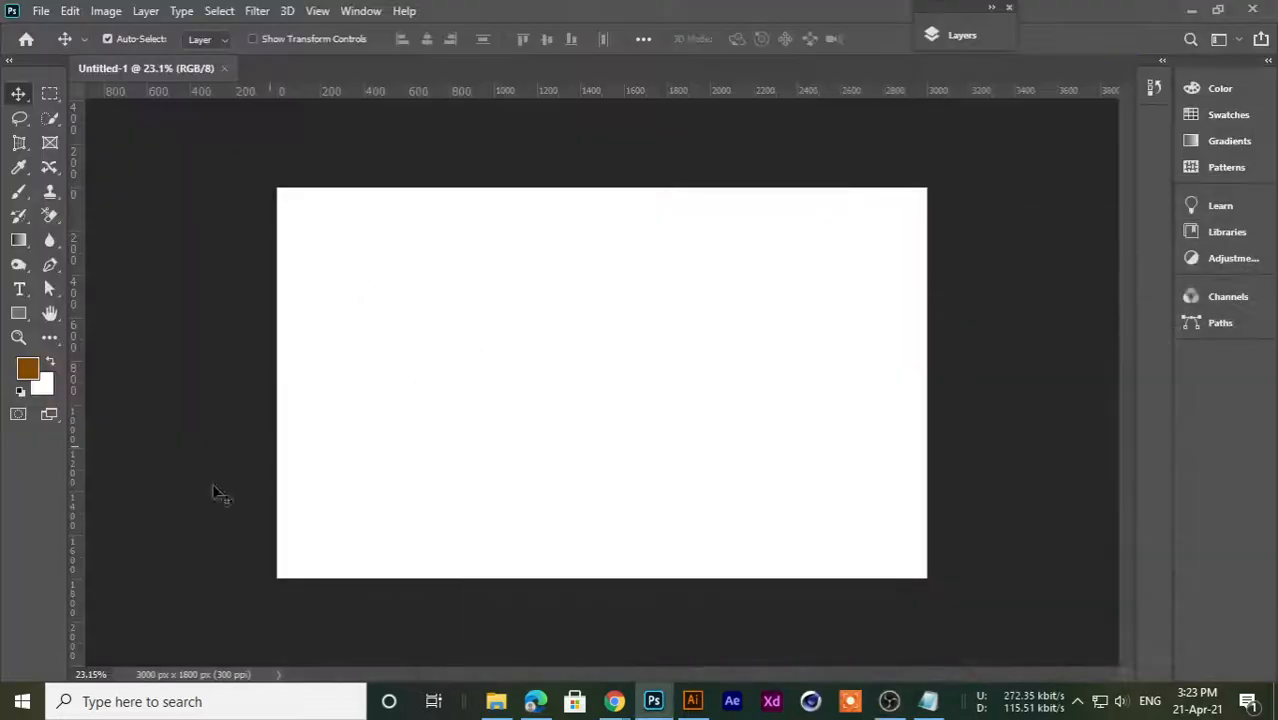
{"action": "key", "text": "super"}
{"action": "type", "text": "sws"}
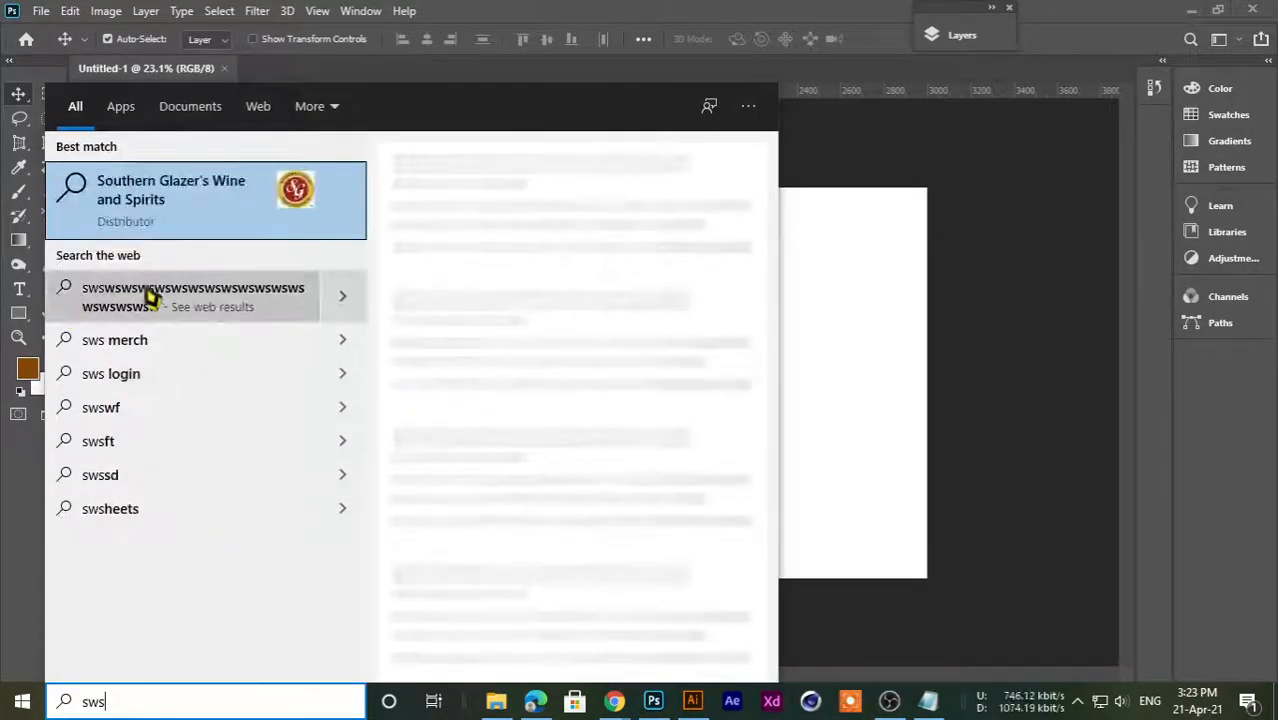
{"action": "left_click", "coordinate": [177, 220]}
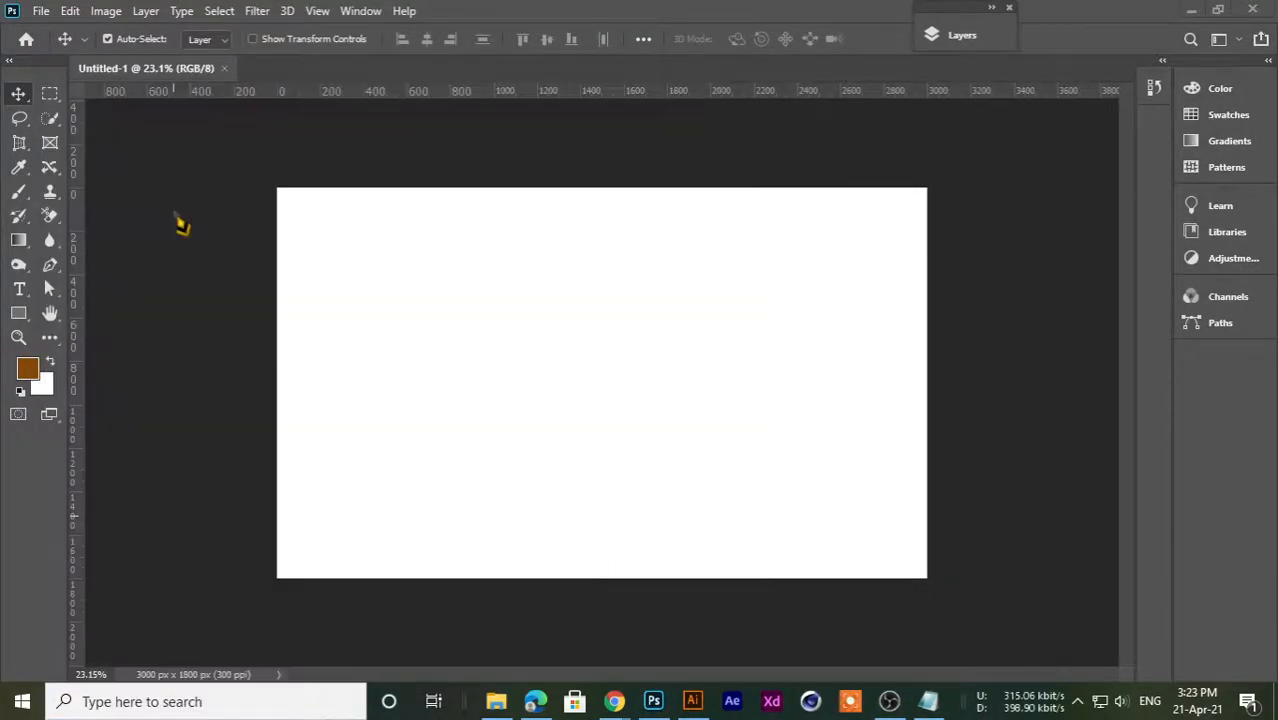
{"action": "left_click", "coordinate": [925, 157]}
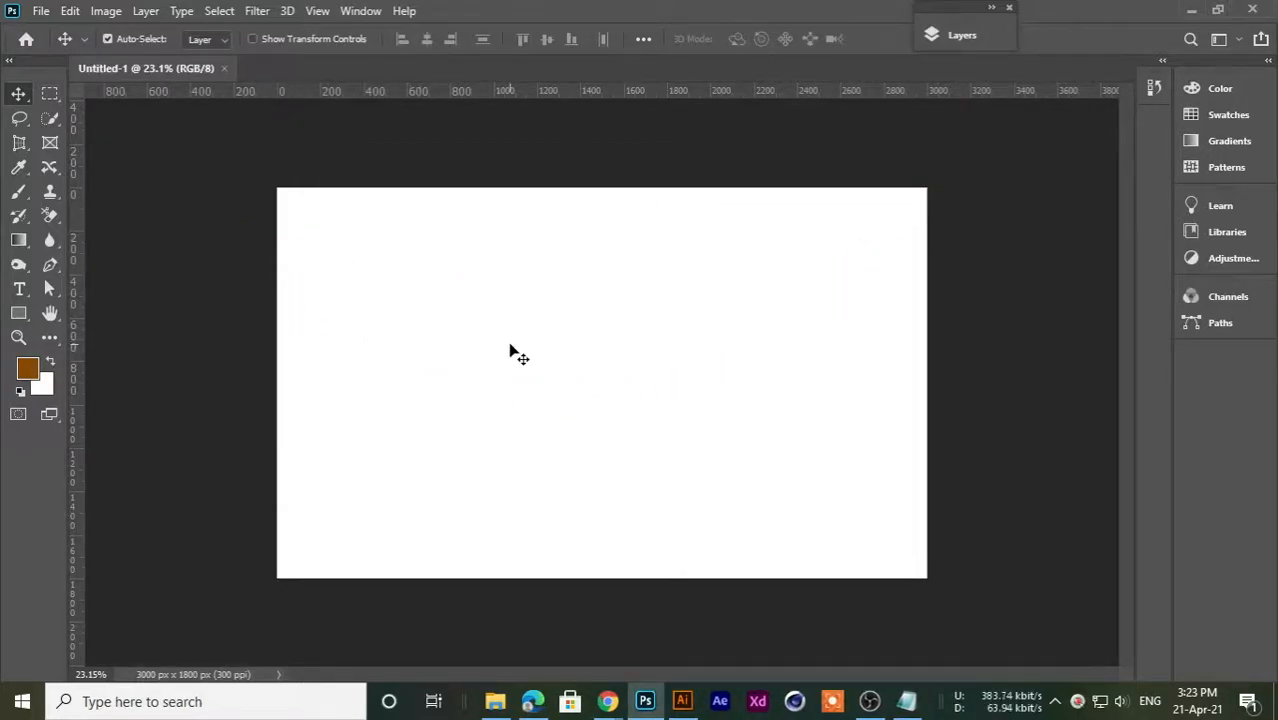
- Expand the floating Layers panel and move it beside the canvas
{"action": "scroll", "coordinate": [516, 347], "scroll_direction": "up", "scroll_amount": 3}
{"action": "scroll", "coordinate": [517, 347], "scroll_direction": "down", "scroll_amount": 2}
{"action": "scroll", "coordinate": [519, 348], "scroll_direction": "up", "scroll_amount": 1}
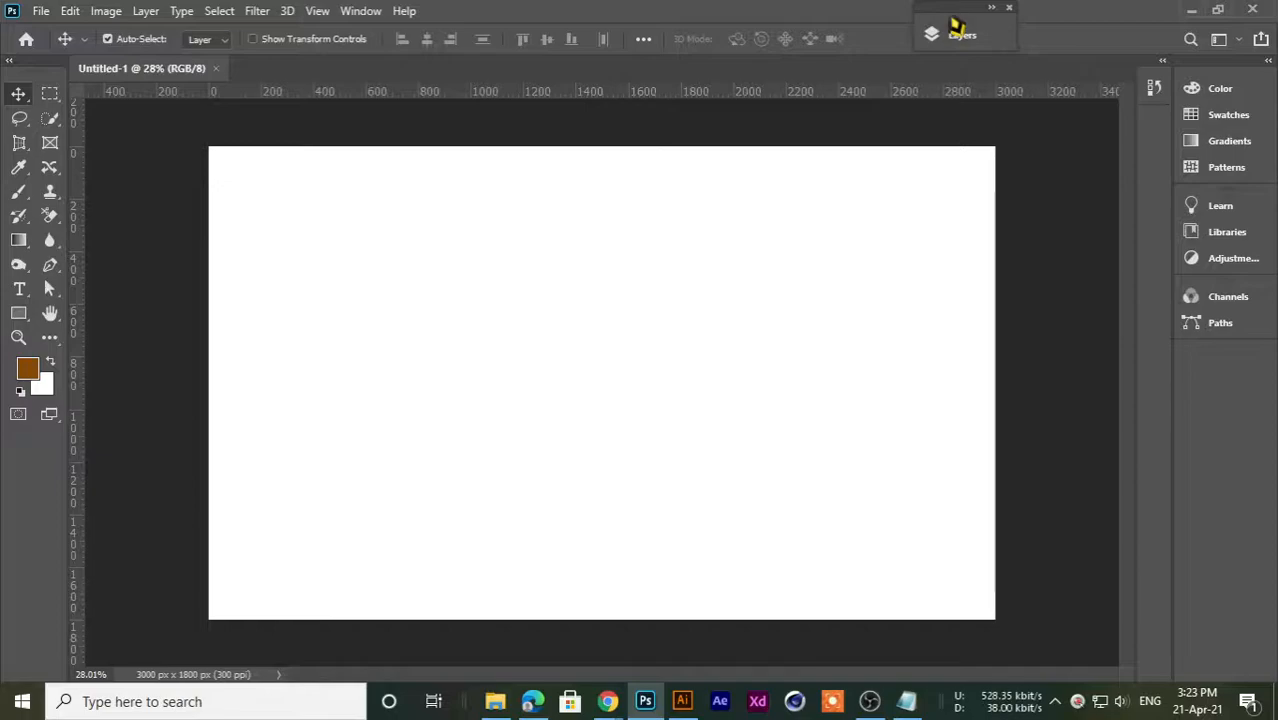
{"action": "left_click", "coordinate": [945, 30]}
{"action": "left_click_drag", "start_coordinate": [795, 30], "coordinate": [1138, 30]}
{"action": "scroll", "coordinate": [555, 280], "scroll_direction": "down", "scroll_amount": 3}
{"action": "scroll", "coordinate": [553, 288], "scroll_direction": "up", "scroll_amount": 3}
{"action": "scroll", "coordinate": [553, 291], "scroll_direction": "down", "scroll_amount": 2}
{"action": "scroll", "coordinate": [328, 250], "scroll_direction": "up", "scroll_amount": 3}
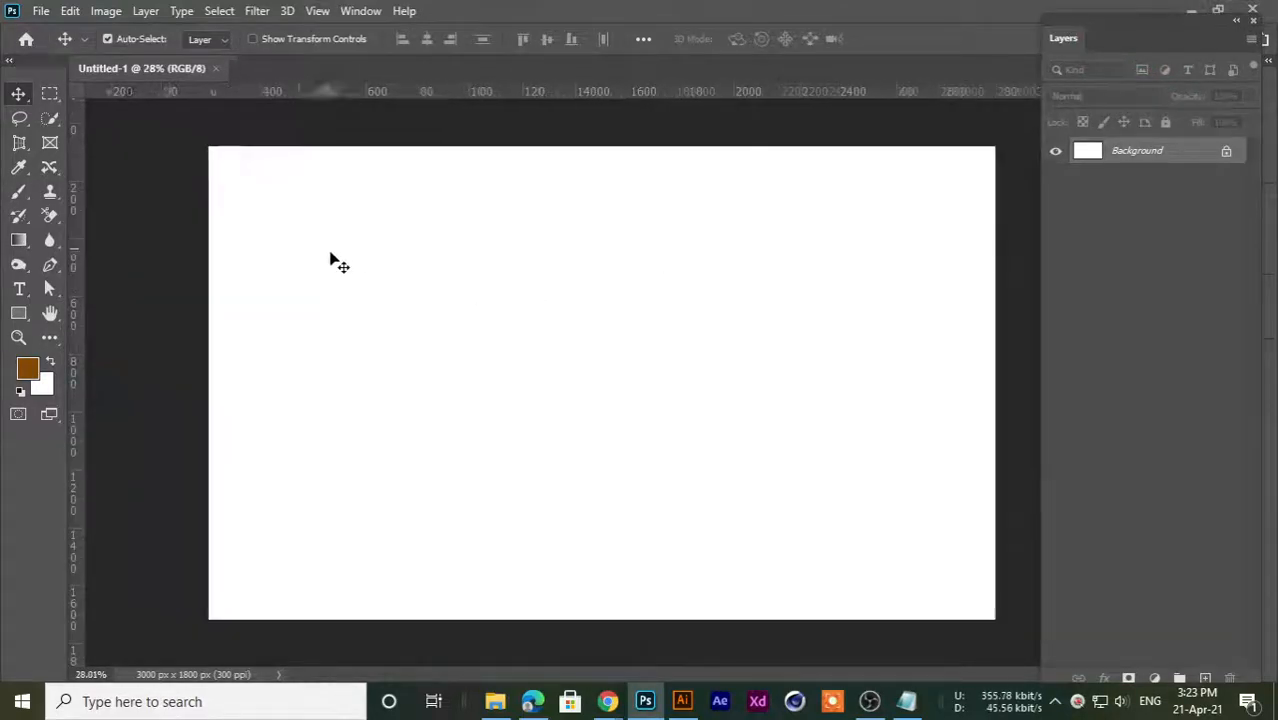
{"action": "scroll", "coordinate": [340, 262], "scroll_direction": "down", "scroll_amount": 1}
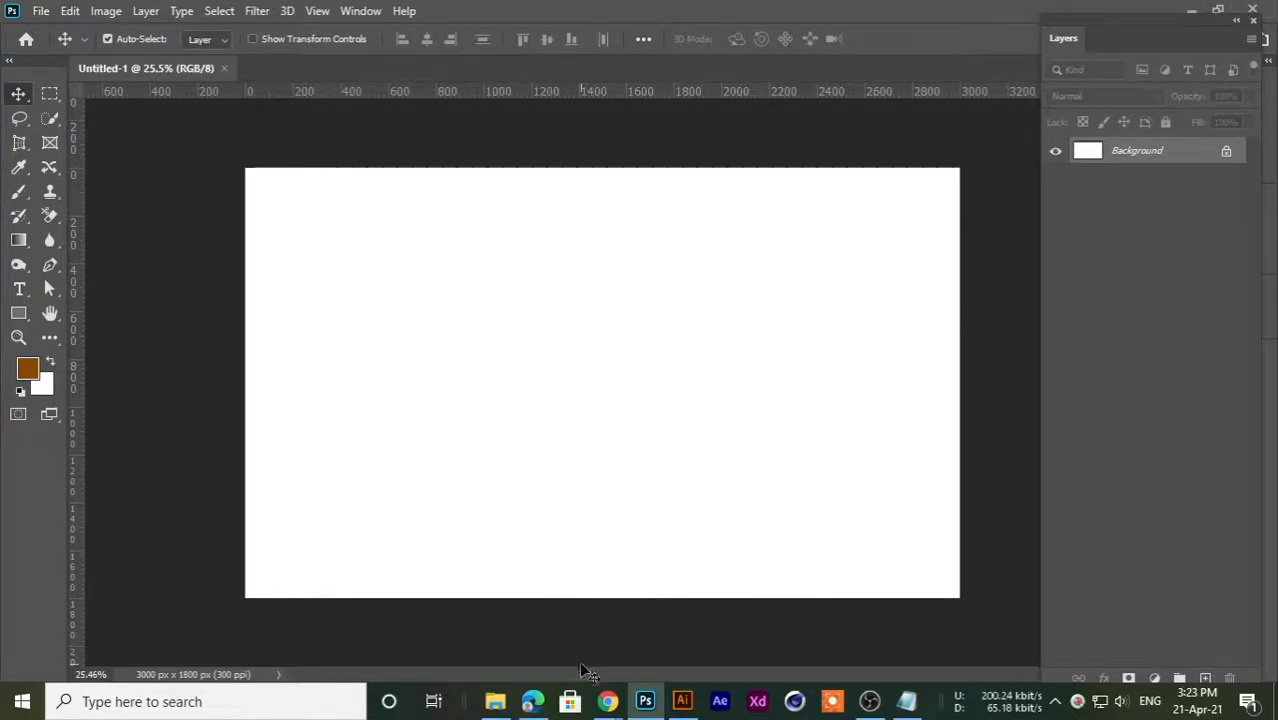
- Switch to the browser to show the Pikbest darken landscape design again, and return to Photoshop
{"action": "left_click", "coordinate": [607, 701]}
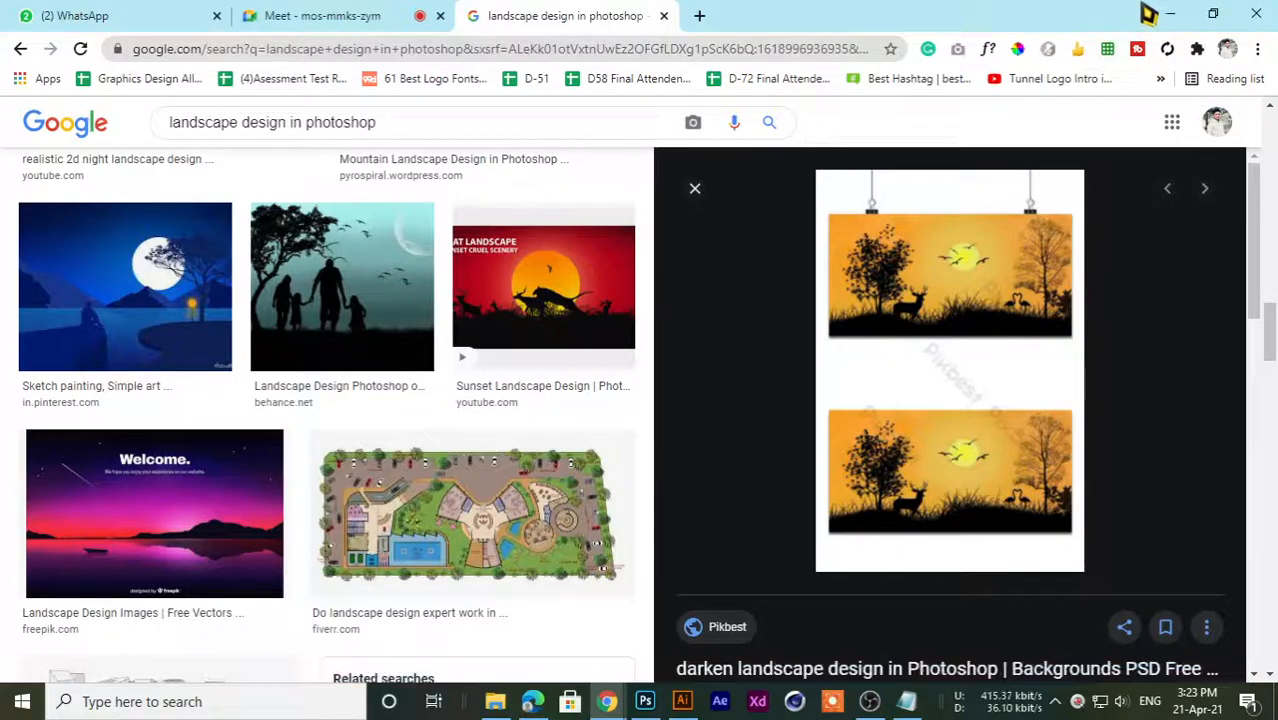
{"action": "left_click", "coordinate": [1170, 14]}
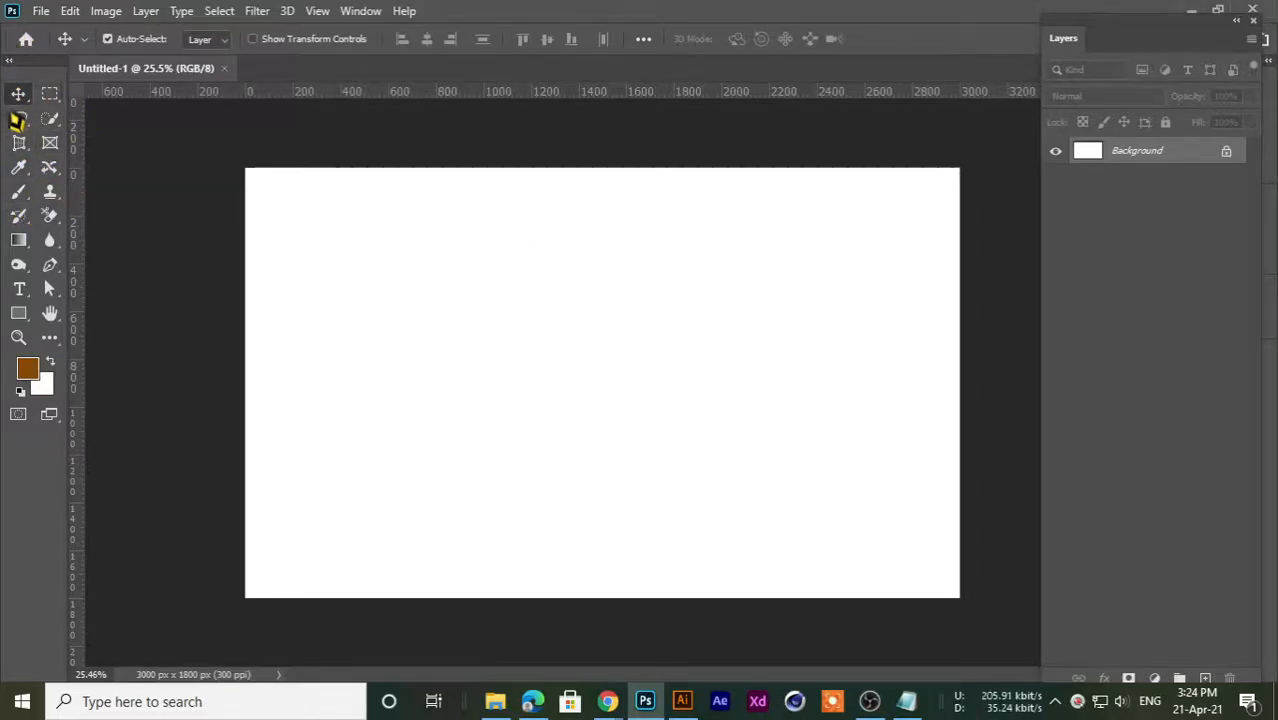
- Show the variants grouped with the Brush, Move and History Brush tools, and select the Brush Tool
{"action": "right_click", "coordinate": [15, 196]}
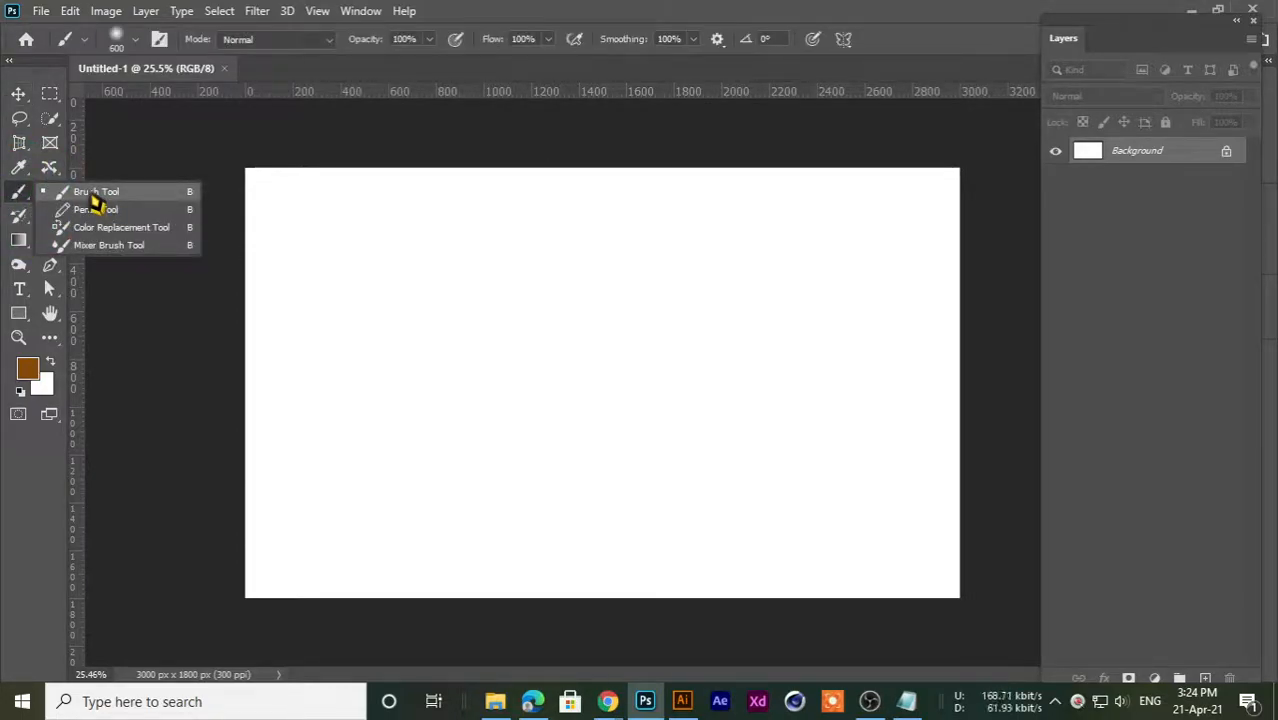
{"action": "left_click", "coordinate": [92, 195]}
{"action": "right_click", "coordinate": [18, 94]}
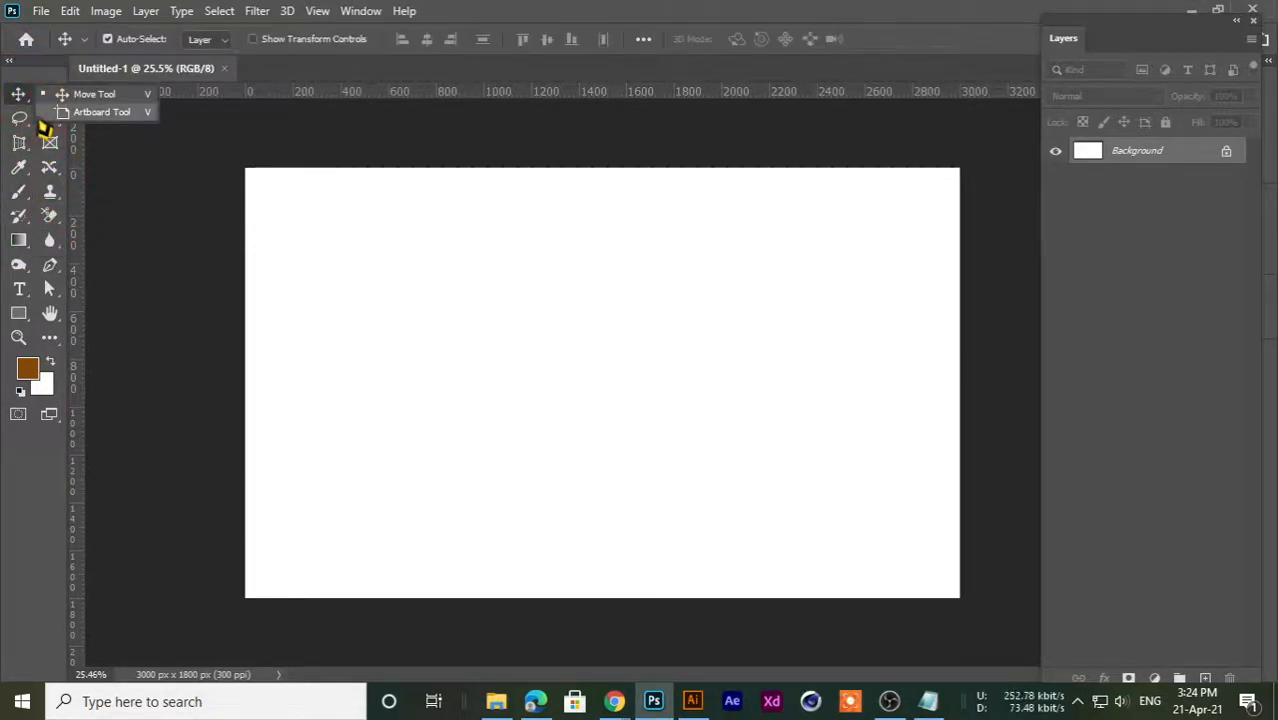
{"action": "key", "text": "b"}
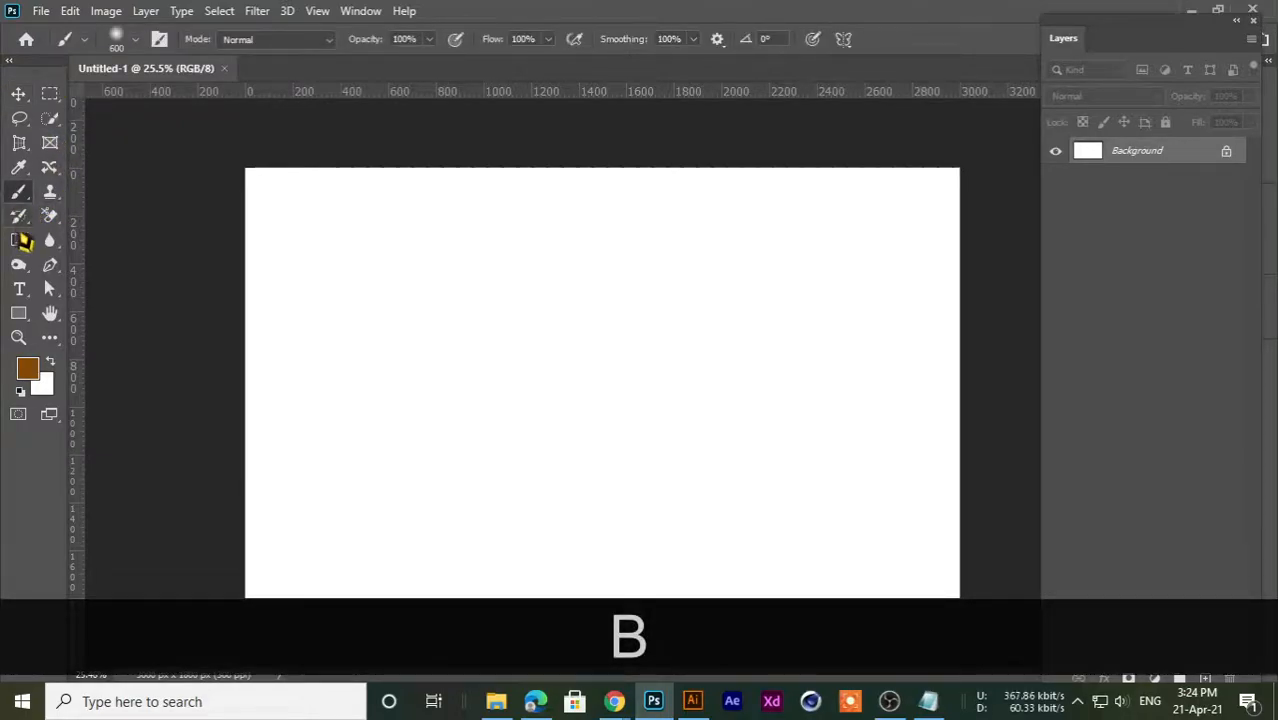
{"action": "right_click", "coordinate": [18, 213]}
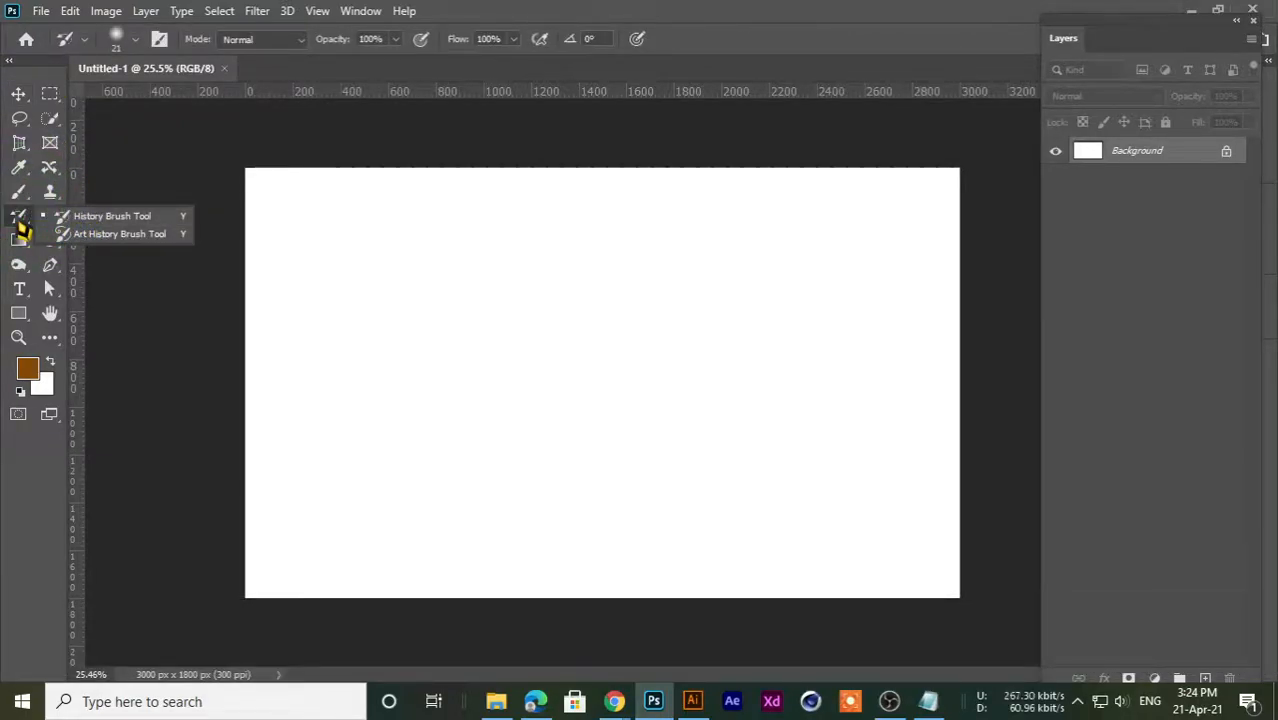
{"action": "right_click", "coordinate": [18, 192]}
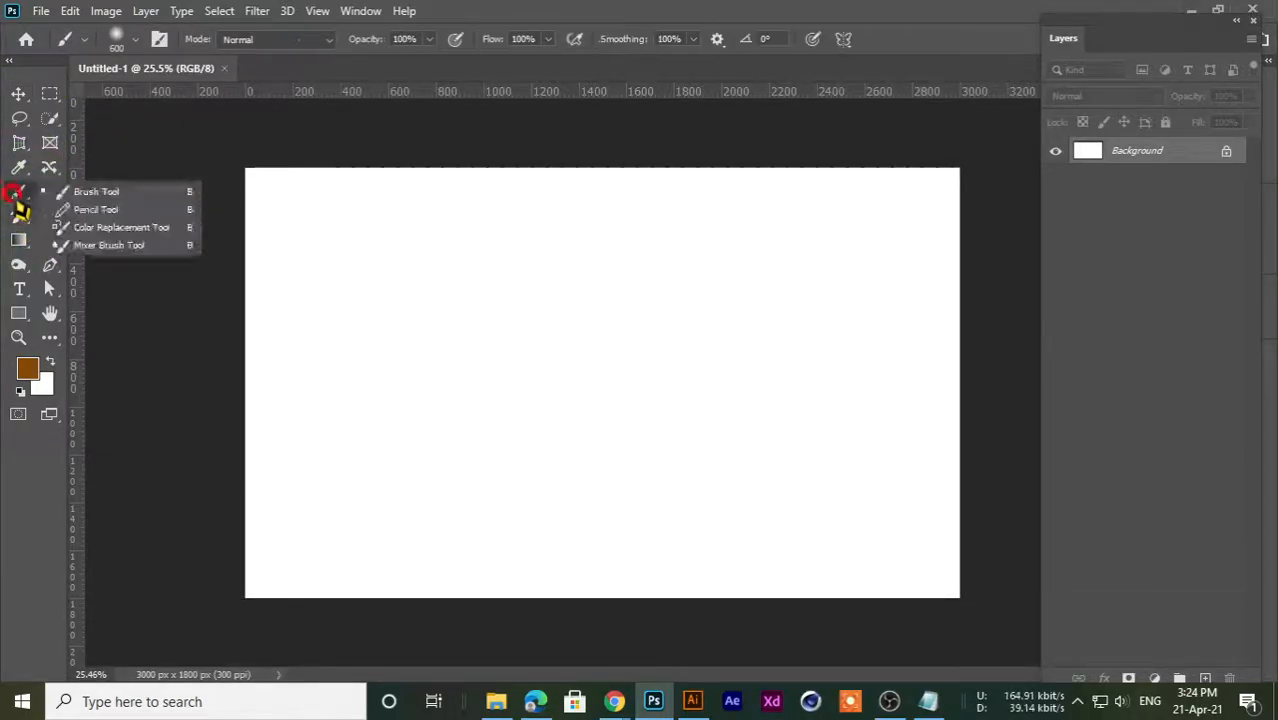
{"action": "left_click", "coordinate": [90, 196]}
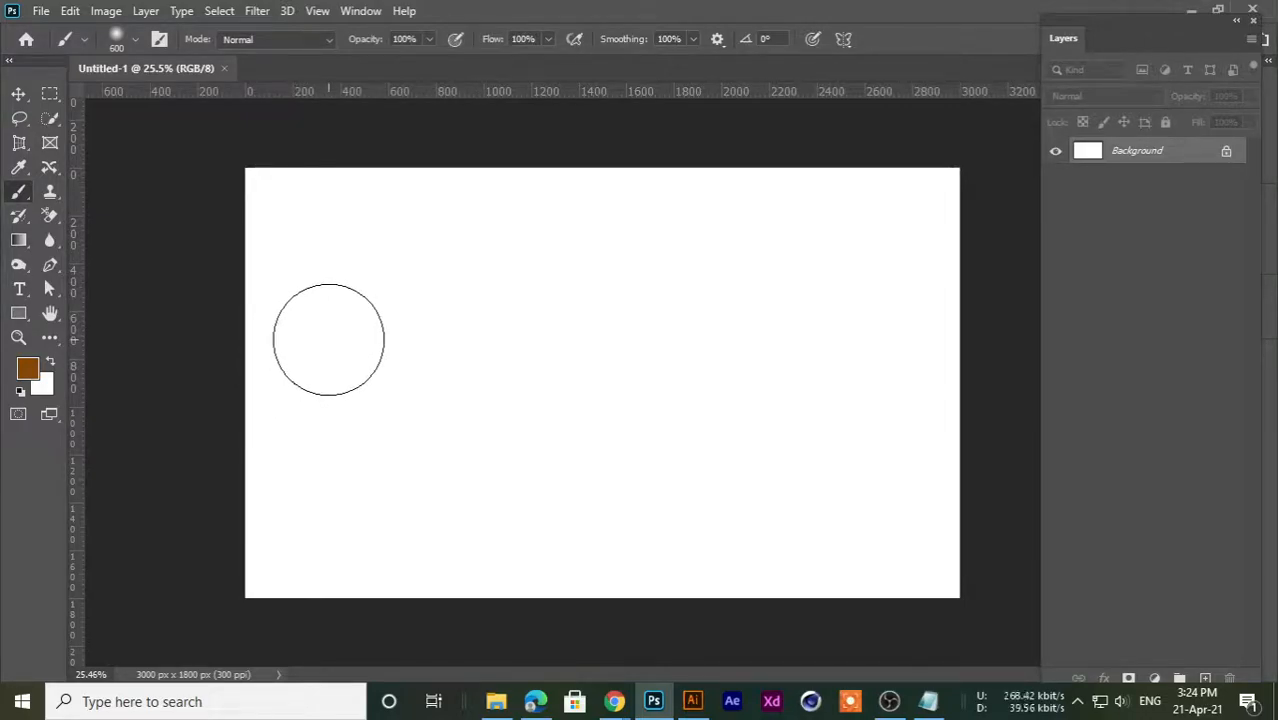
- Toggle the brush cursor to a precise crosshair and back, and practise enlarging and shrinking the brush, ending at 1100 px
{"action": "key", "text": "Caps_Lock"}
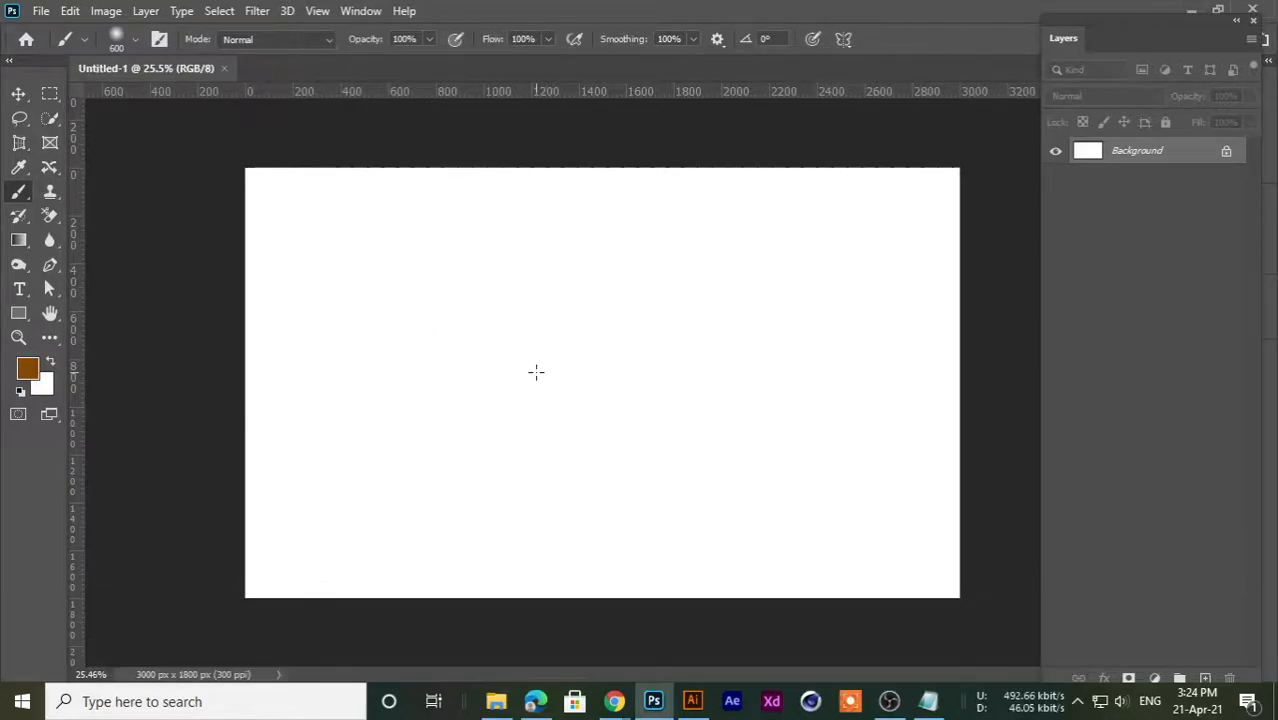
{"action": "key", "text": "Caps_Lock"}
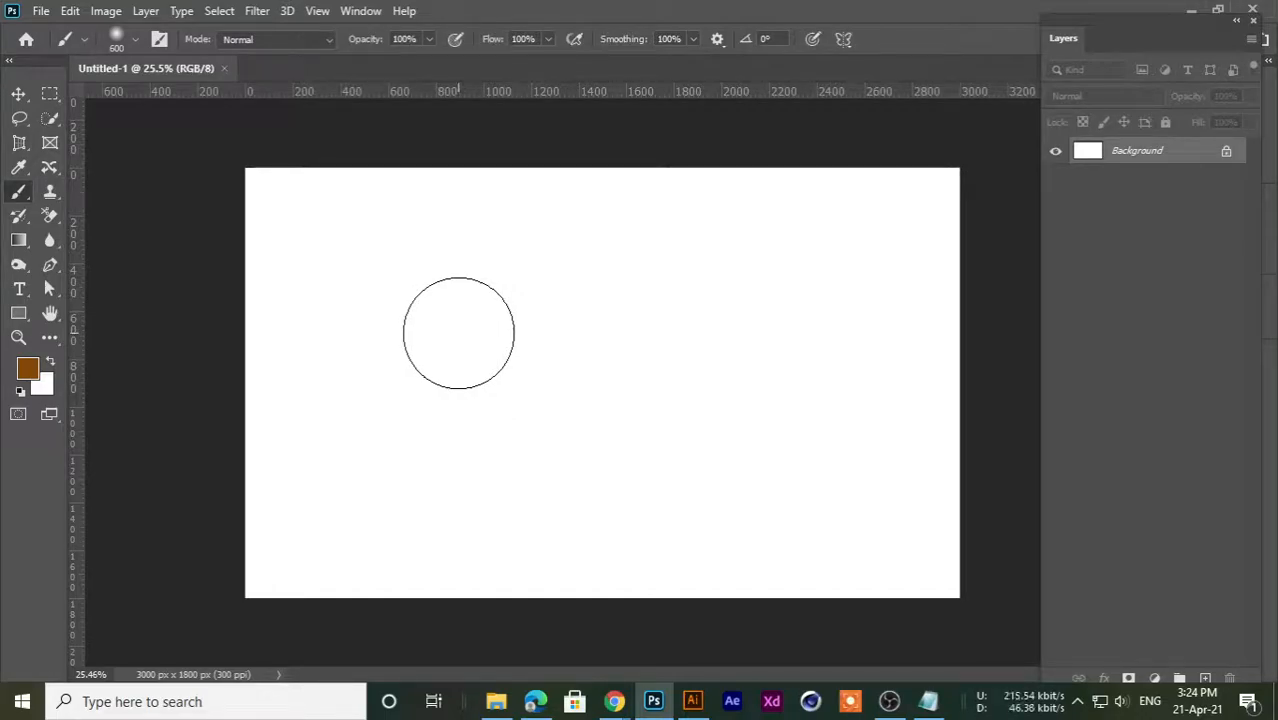
{"action": "key", "text": "bracketright"}
{"action": "key", "text": "bracketright"}
{"action": "key", "text": "bracketright"}
{"action": "key", "text": "bracketright"}
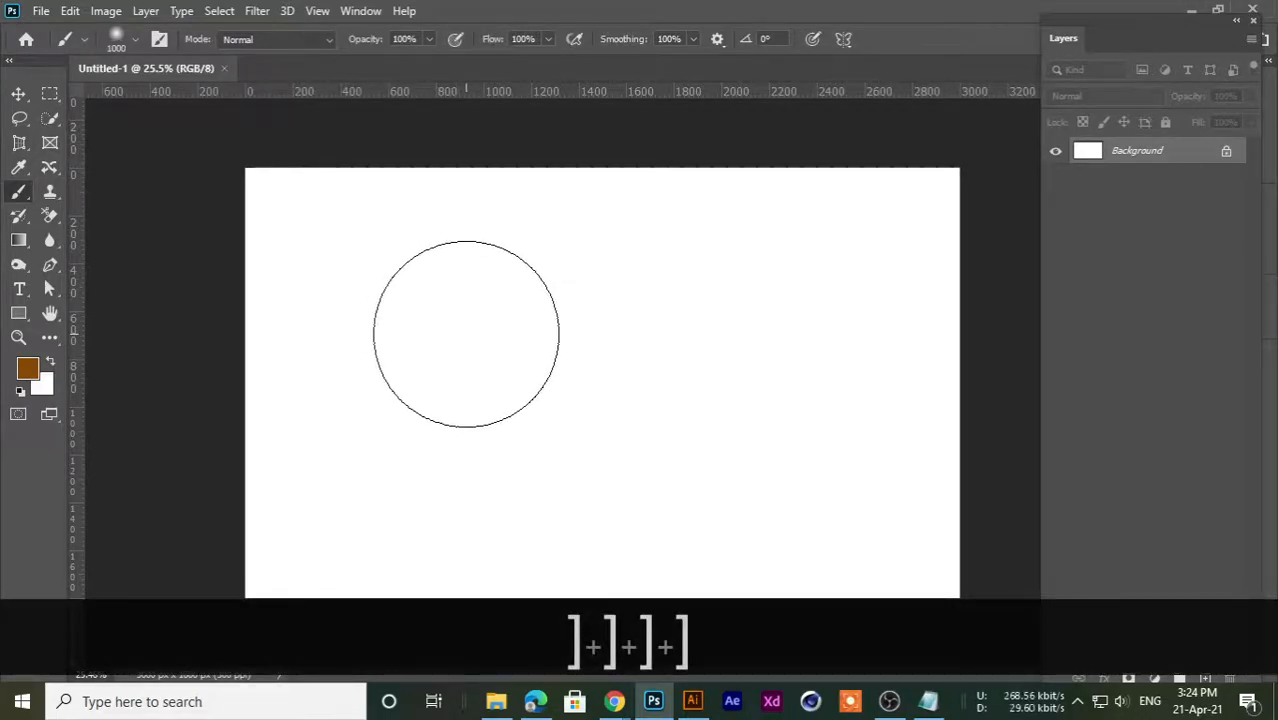
{"action": "key", "text": "bracketleft"}
{"action": "key", "text": "bracketleft"}
{"action": "key", "text": "bracketleft"}
{"action": "key", "text": "bracketleft"}
{"action": "key", "text": "bracketleft"}
{"action": "key", "text": "bracketright"}
{"action": "key", "text": "bracketright"}
{"action": "key", "text": "bracketright"}
{"action": "key", "text": "bracketright"}
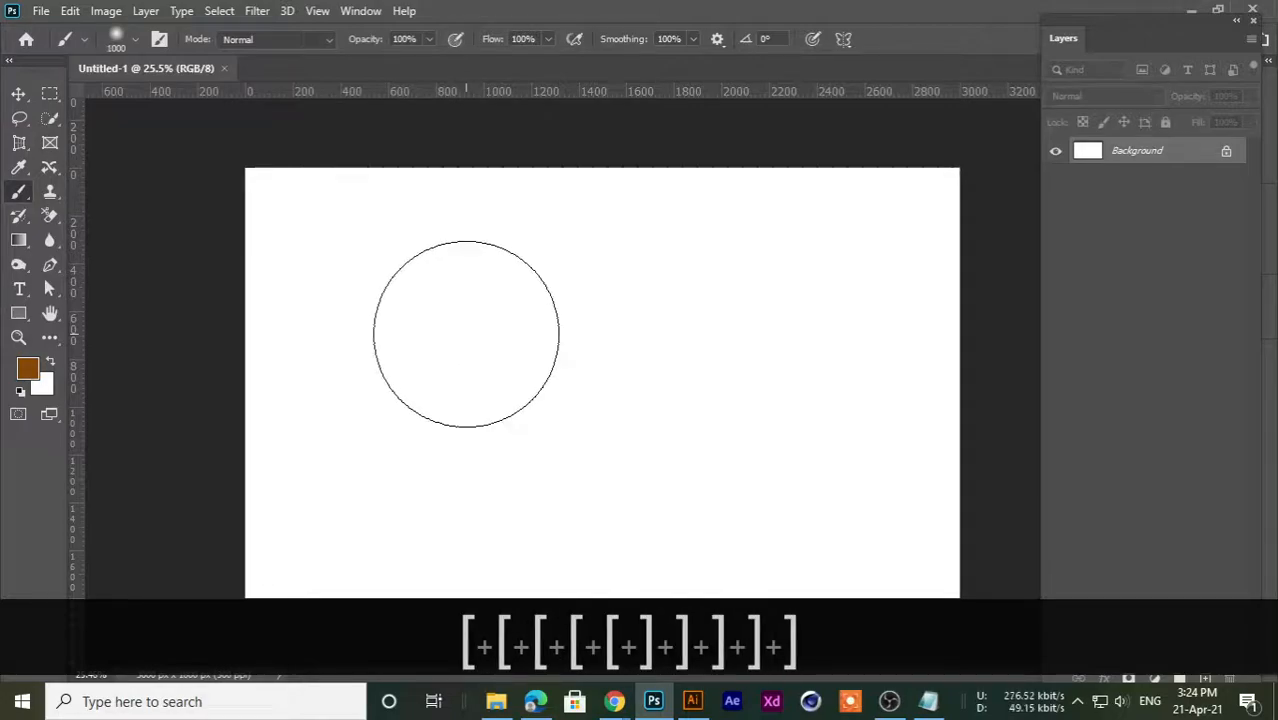
{"action": "key", "text": "bracketleft"}
{"action": "key", "text": "bracketleft"}
{"action": "key", "text": "bracketleft"}
{"action": "key", "text": "bracketleft"}
{"action": "key", "text": "bracketright"}
{"action": "key", "text": "bracketright"}
{"action": "key", "text": "bracketright"}
{"action": "key", "text": "bracketright"}
{"action": "key", "text": "bracketright"}
{"action": "key", "text": "bracketleft"}
{"action": "key", "text": "bracketleft"}
{"action": "key", "text": "bracketleft"}
{"action": "key", "text": "bracketright"}
{"action": "key", "text": "bracketright"}
{"action": "key", "text": "bracketright"}
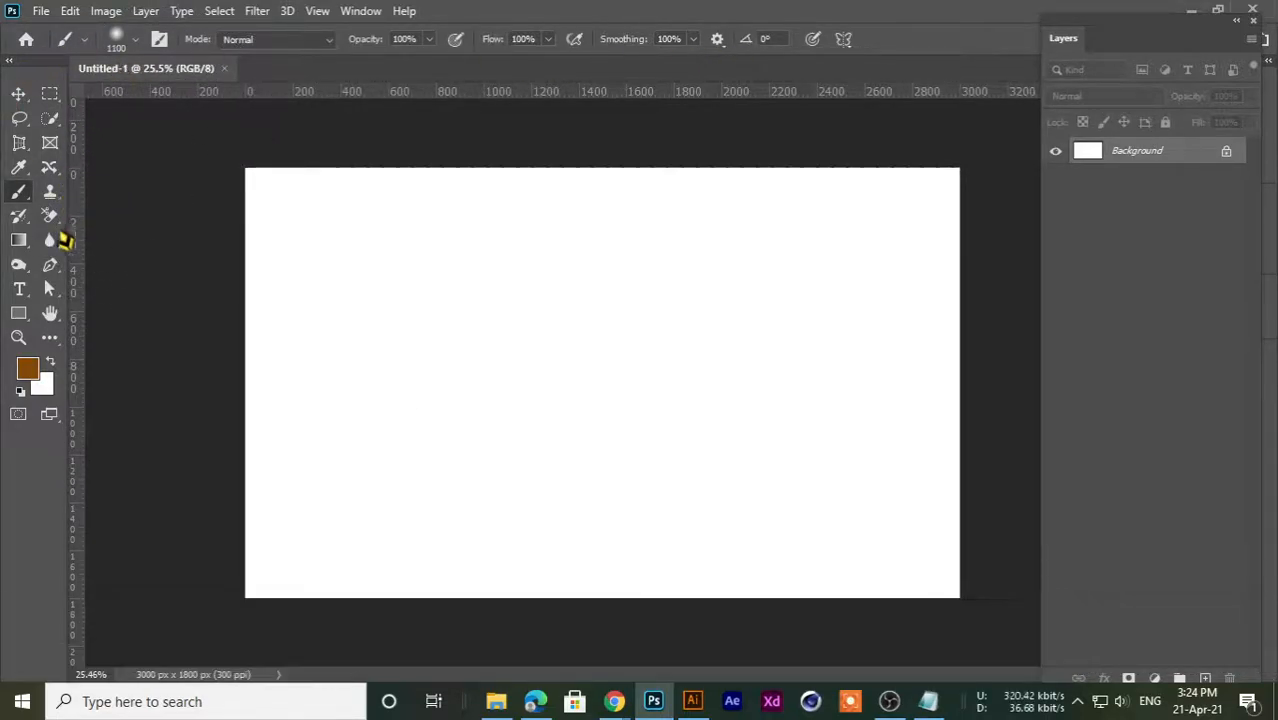
- Reselect the Brush Tool, open its brush preset picker and make the picker narrower
{"action": "right_click", "coordinate": [15, 187]}
{"action": "left_click", "coordinate": [97, 187]}
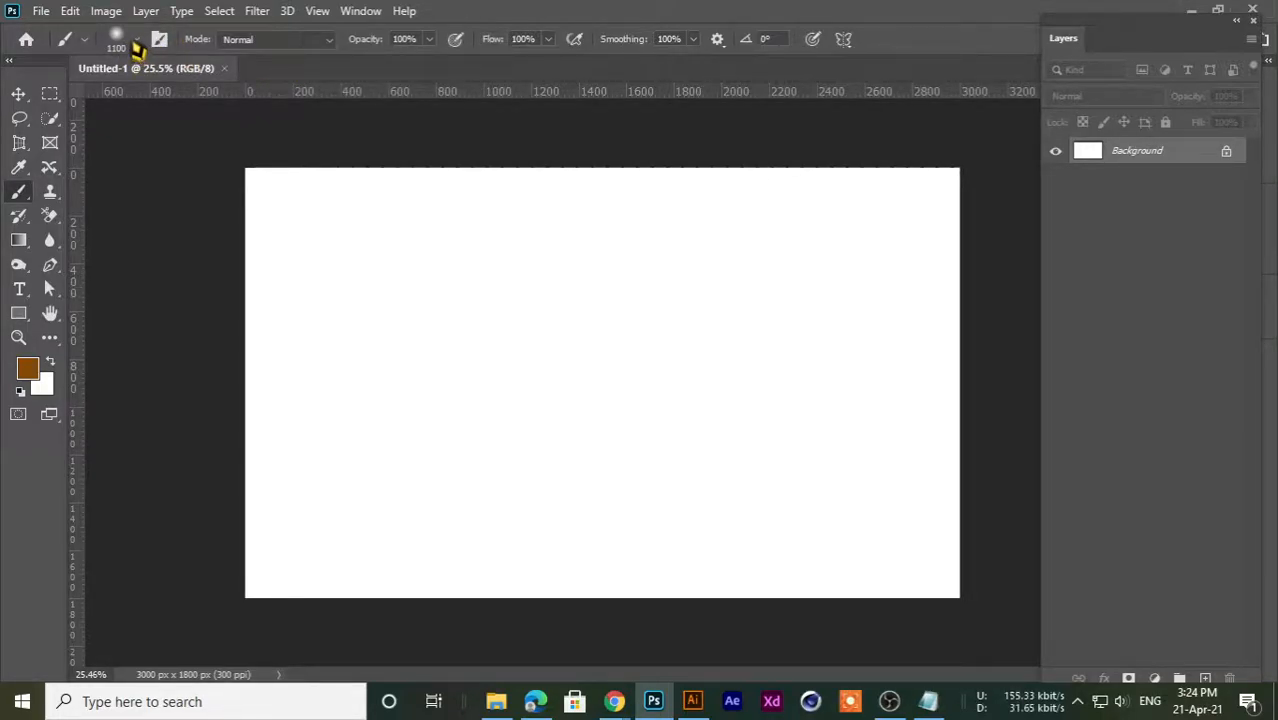
{"action": "left_click", "coordinate": [134, 42]}
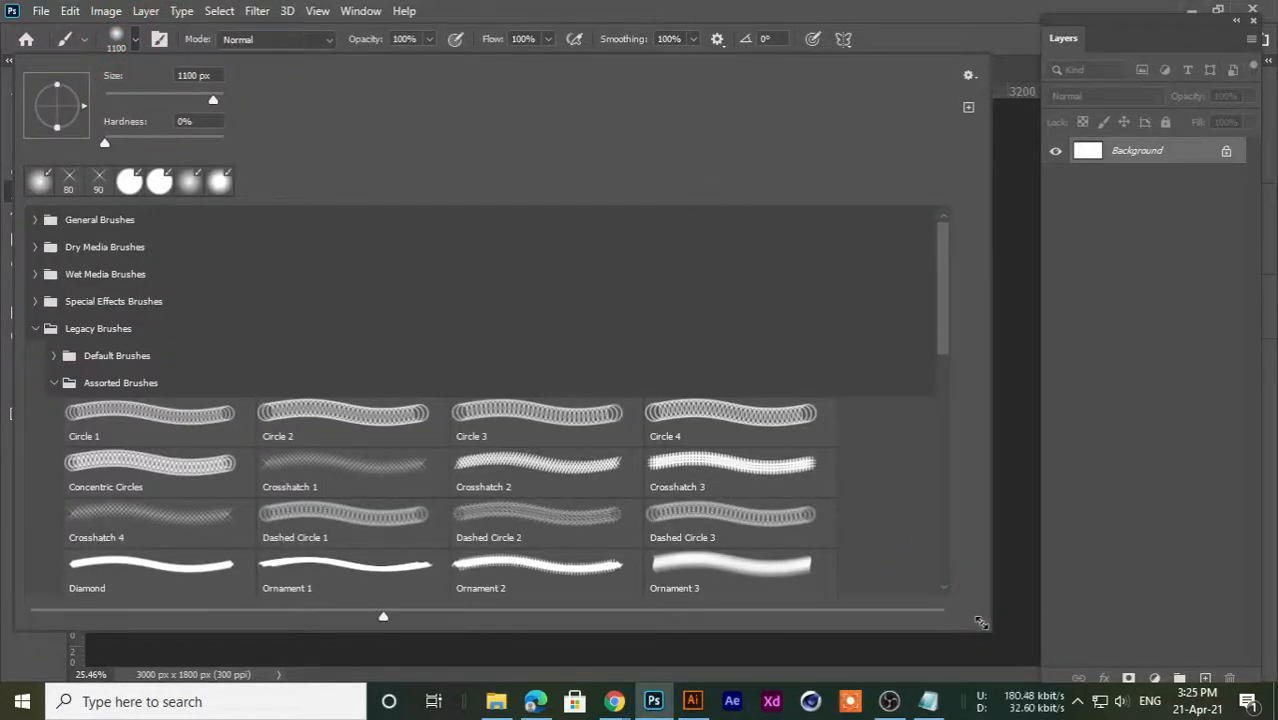
{"action": "mouse_move", "coordinate": [963, 606]}
{"action": "left_mouse_down"}
{"action": "mouse_move", "coordinate": [652, 580]}
{"action": "mouse_move", "coordinate": [741, 585]}
{"action": "left_mouse_up"}
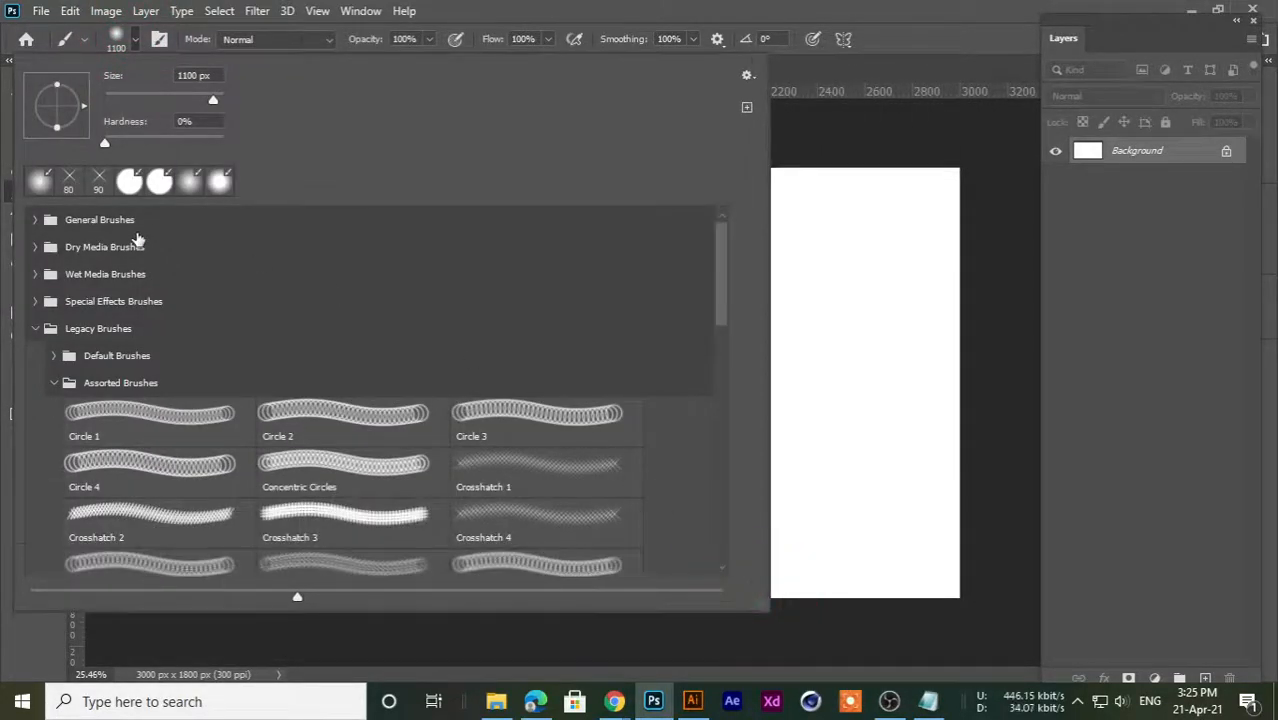
- Collapse the Assorted Brushes folder and browse the brush folders within Legacy Brushes
{"action": "scroll", "coordinate": [92, 371], "scroll_direction": "down", "scroll_amount": 1}
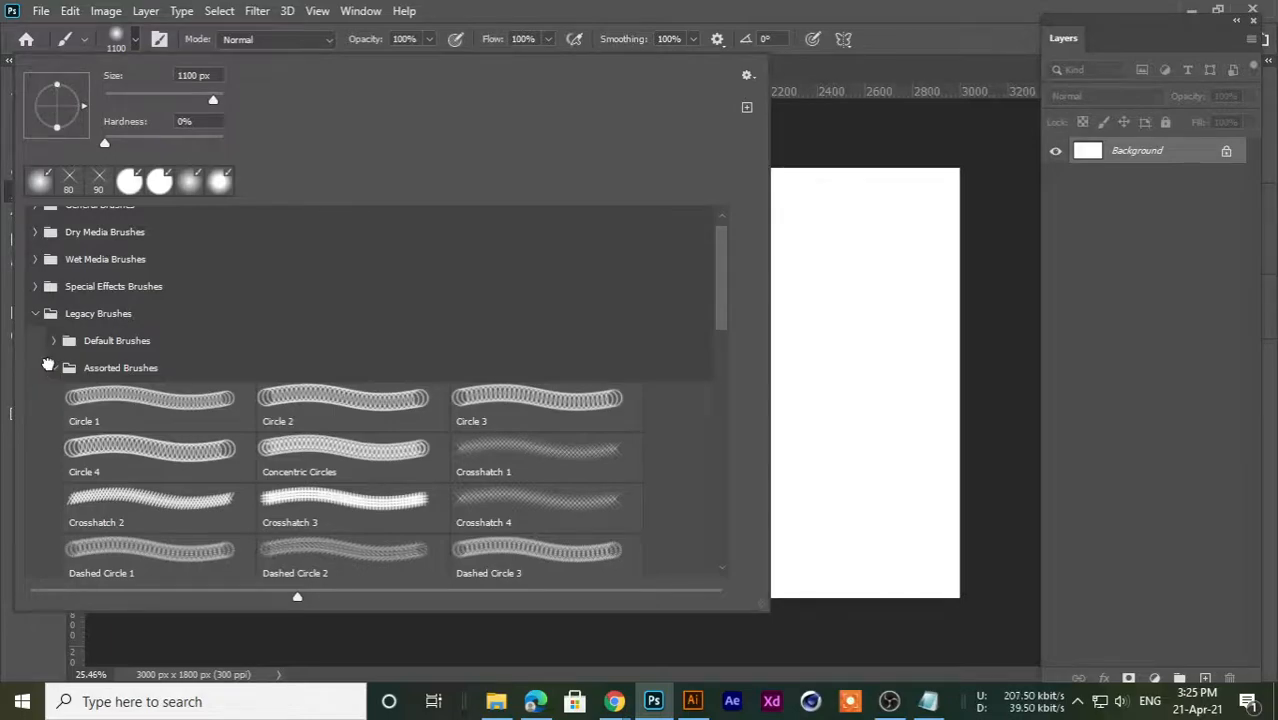
{"action": "left_click", "coordinate": [53, 367]}
{"action": "scroll", "coordinate": [105, 402], "scroll_direction": "down", "scroll_amount": 4}
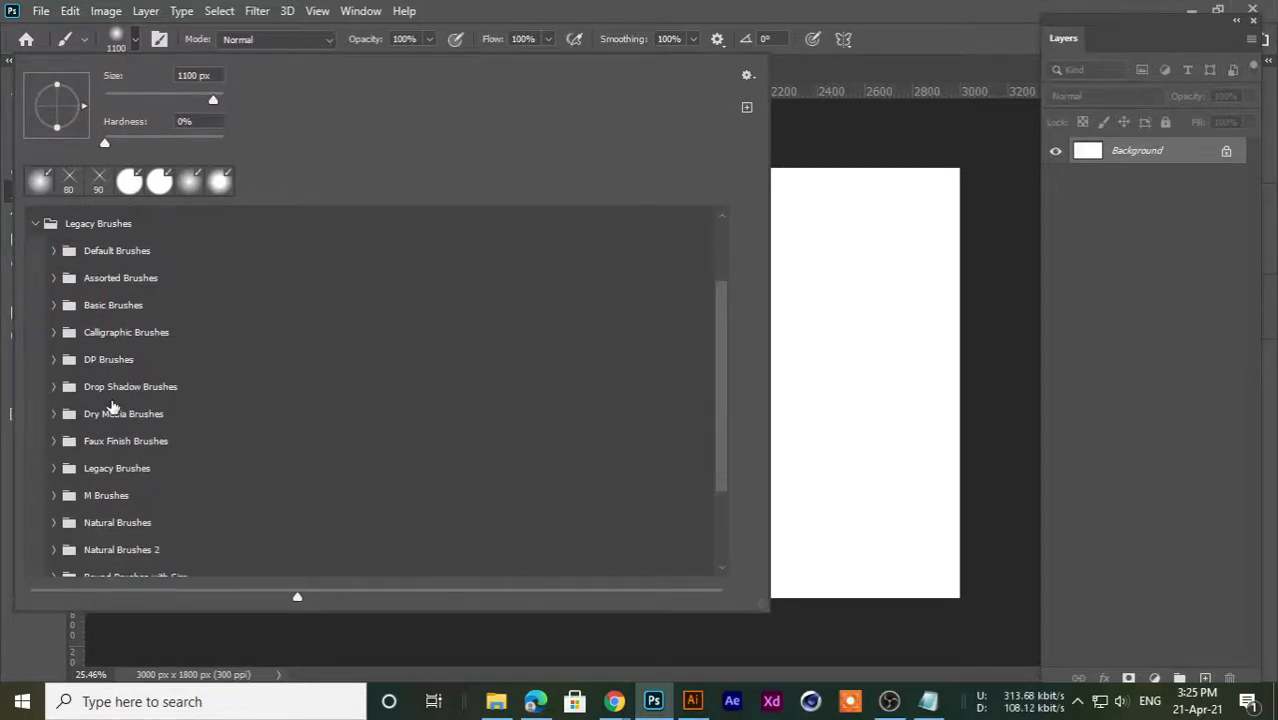
{"action": "scroll", "coordinate": [110, 407], "scroll_direction": "up", "scroll_amount": 3}
{"action": "scroll", "coordinate": [113, 407], "scroll_direction": "up", "scroll_amount": 1}
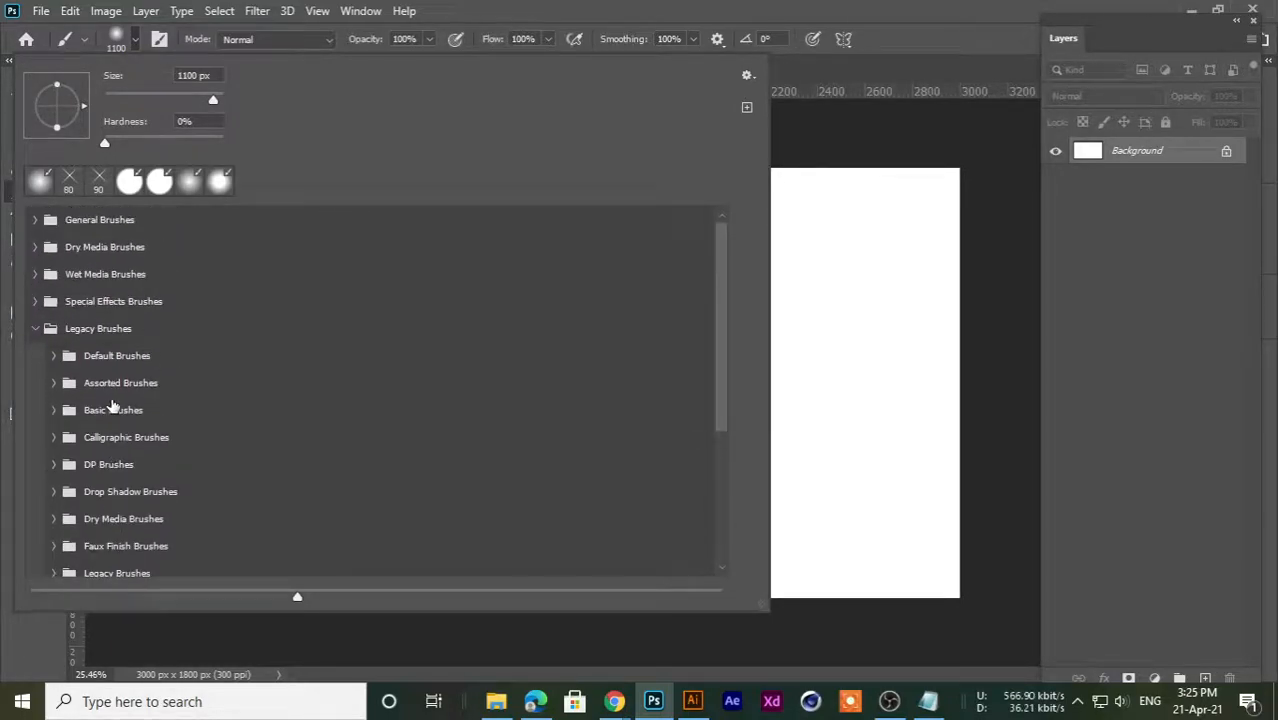
- Expand the Default Brushes and General Brushes folders and compare Soft Round with Hard Round, ending on Soft Round at 0% hardness
{"action": "left_click", "coordinate": [54, 357]}
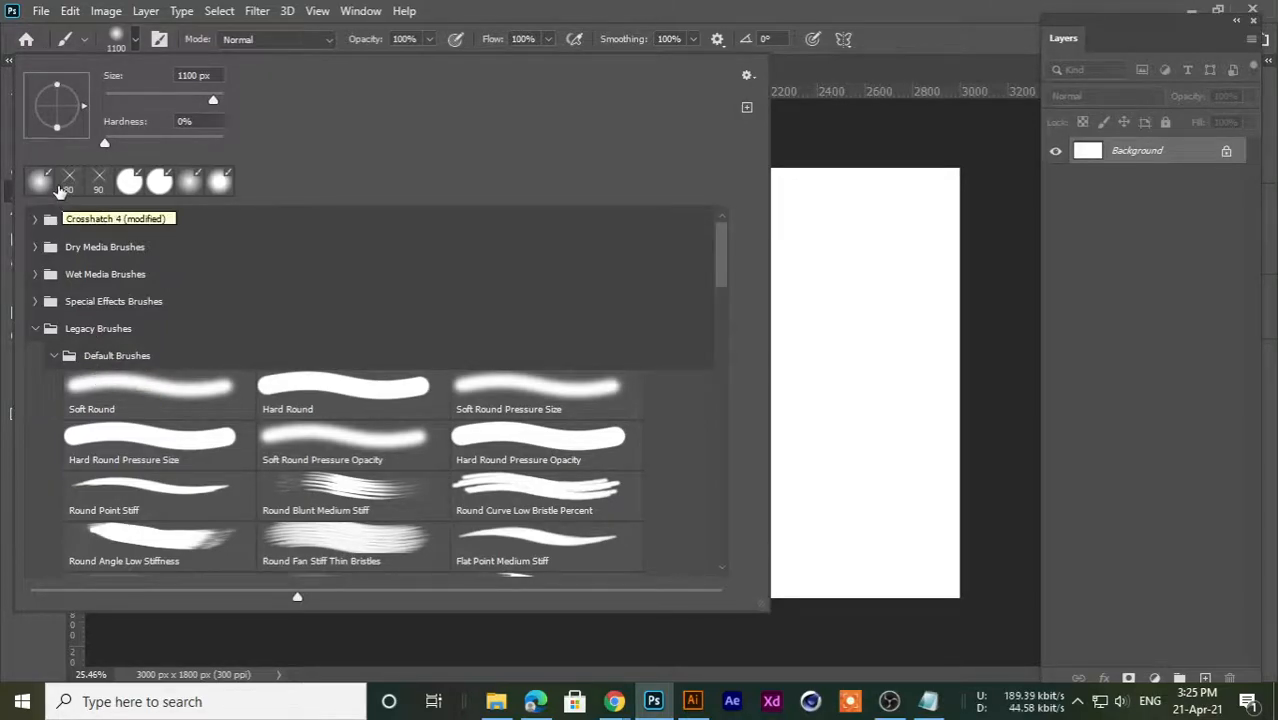
{"action": "left_click", "coordinate": [36, 220]}
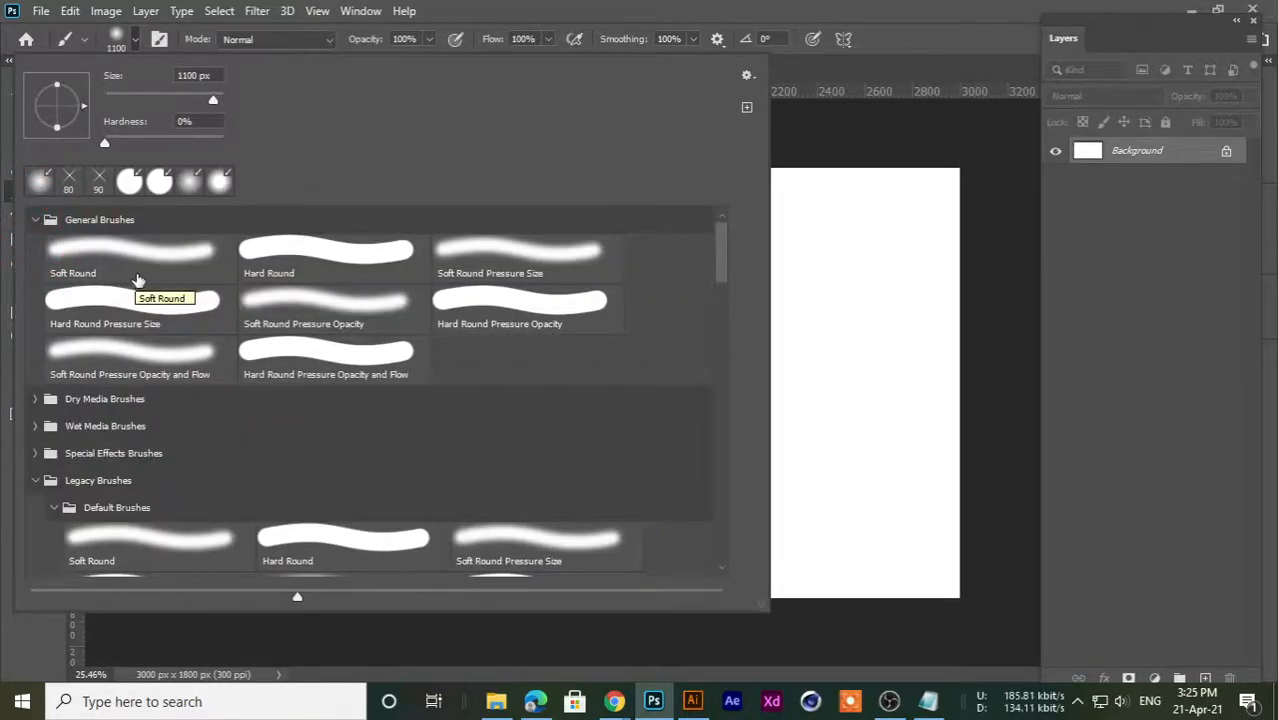
{"action": "left_click", "coordinate": [170, 260]}
{"action": "left_click", "coordinate": [213, 261]}
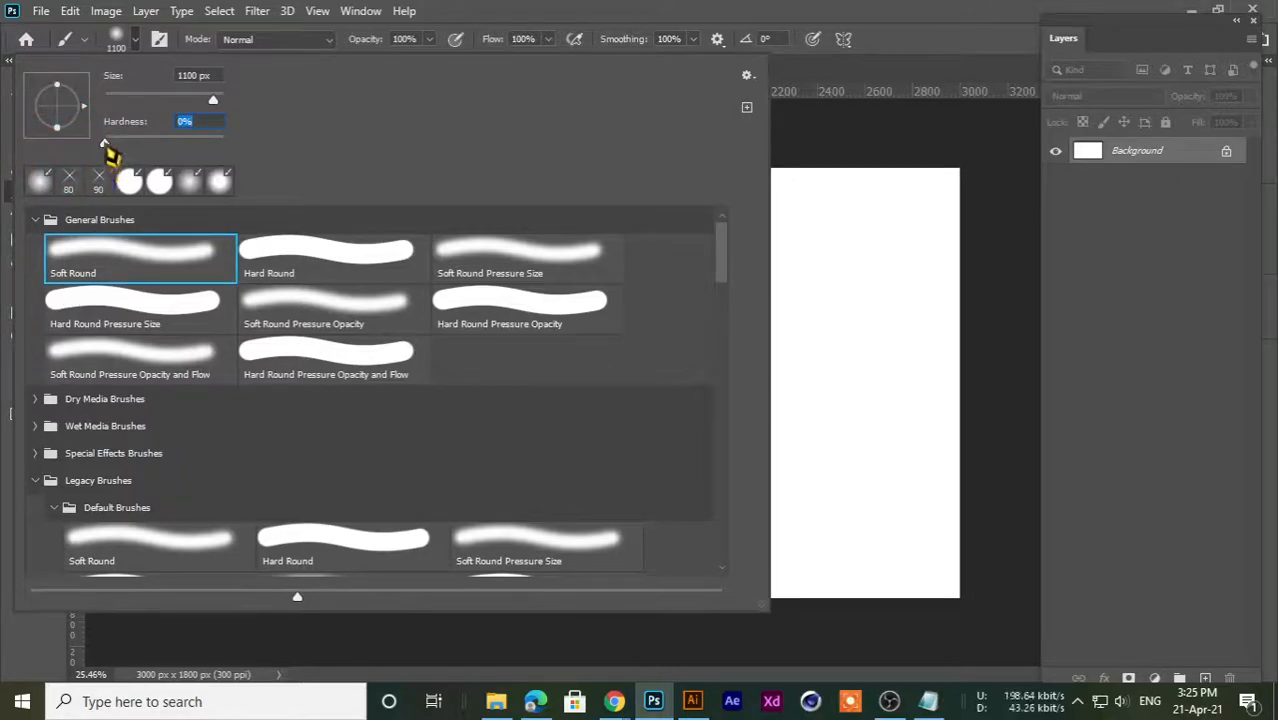
{"action": "left_click_drag", "start_coordinate": [152, 147], "coordinate": [104, 146]}
{"action": "left_click", "coordinate": [305, 262]}
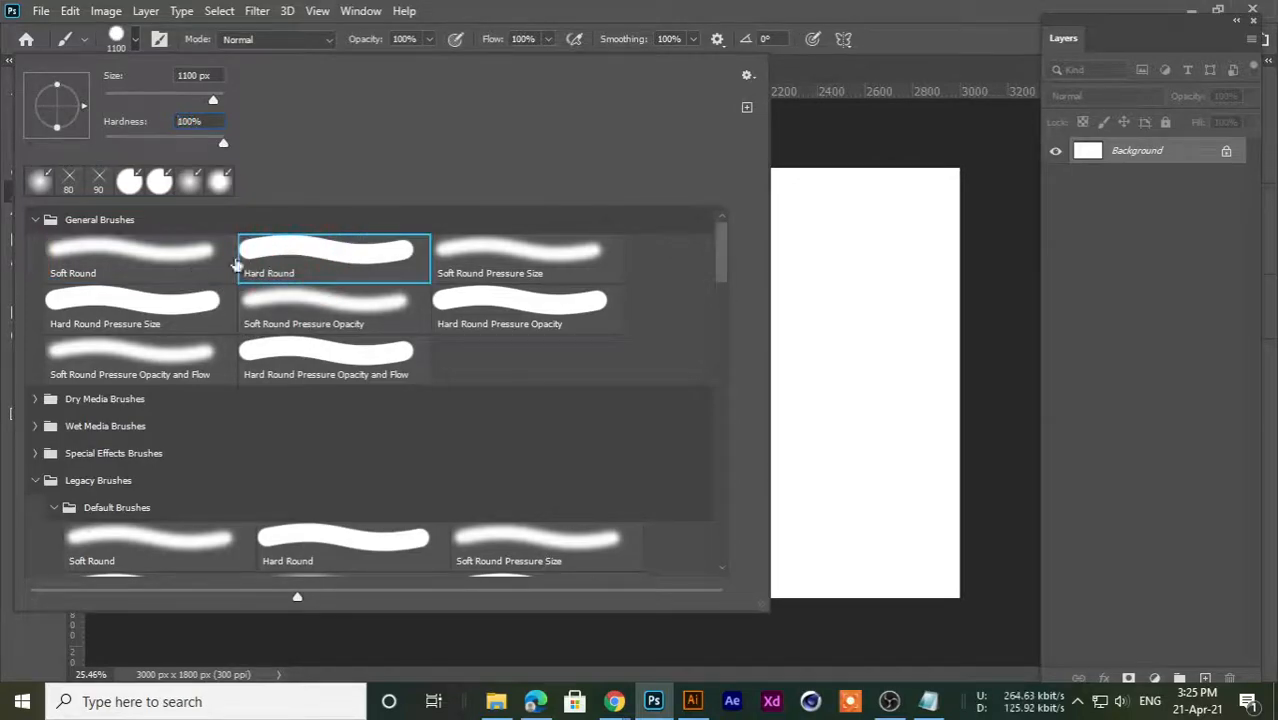
{"action": "left_click", "coordinate": [150, 262]}
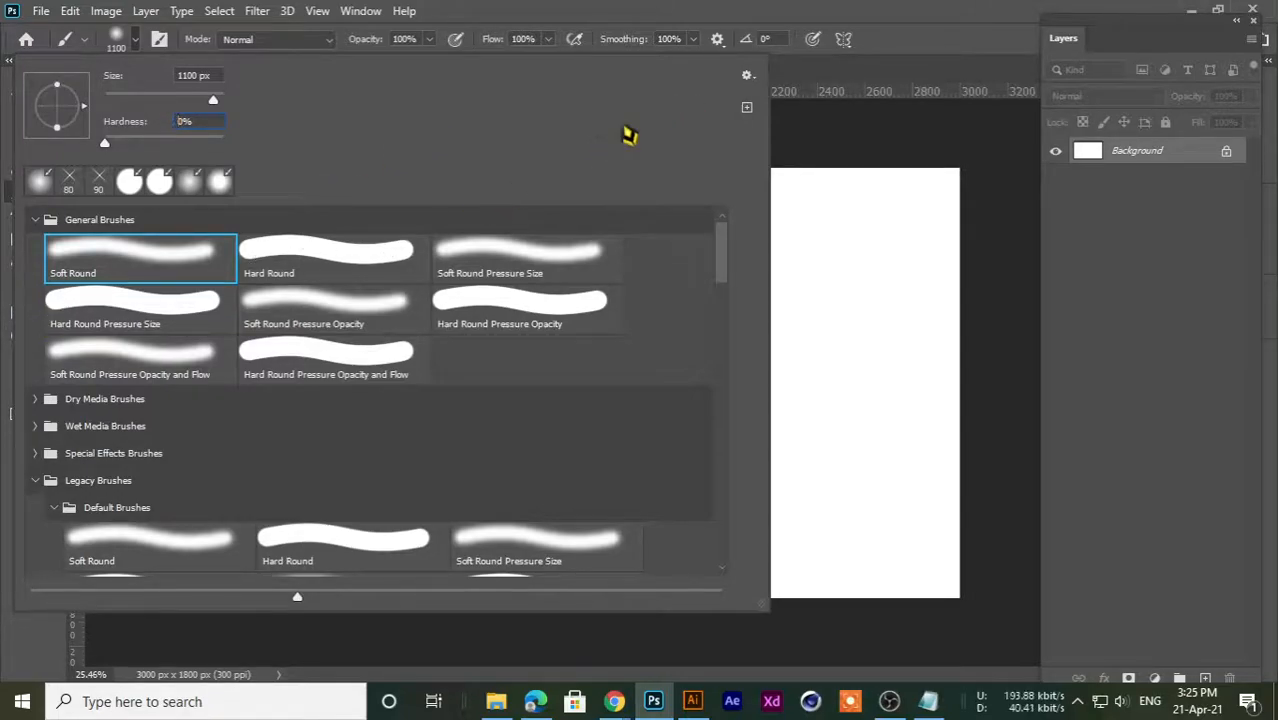
- Hide the brush names in the preset picker and try to turn off the brush stroke previews
{"action": "left_click", "coordinate": [747, 78]}
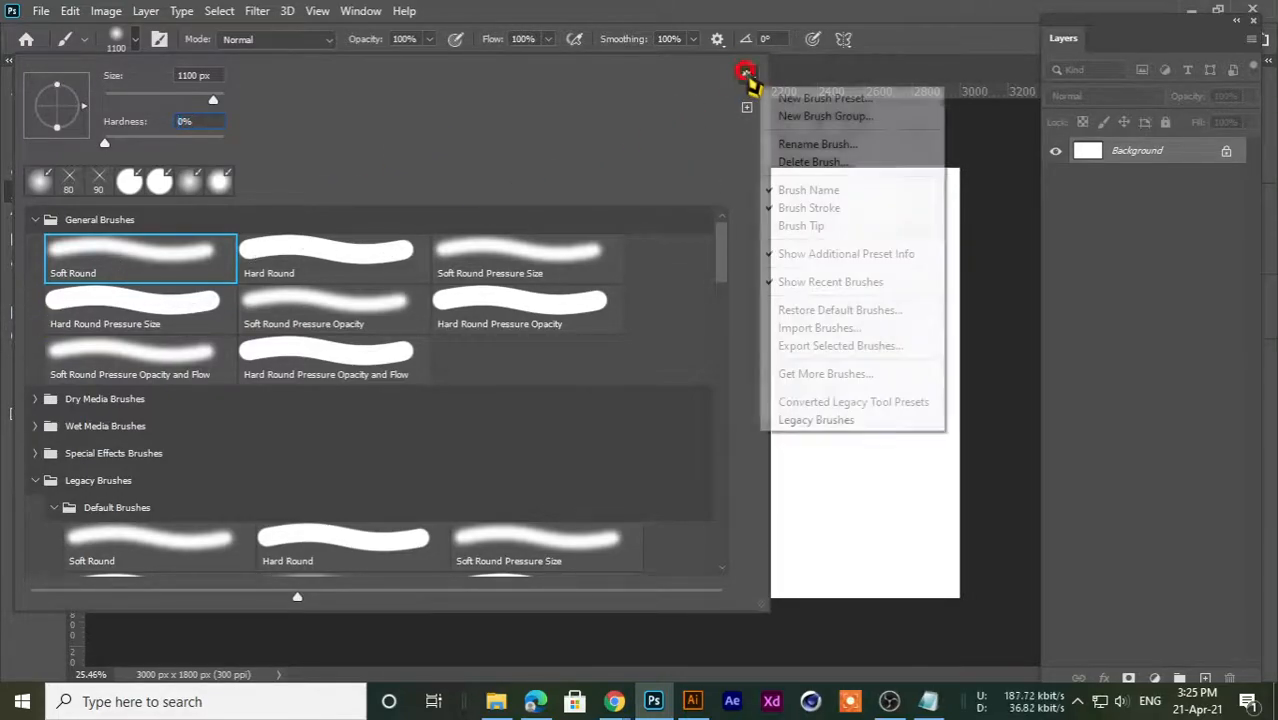
{"action": "left_click", "coordinate": [785, 190]}
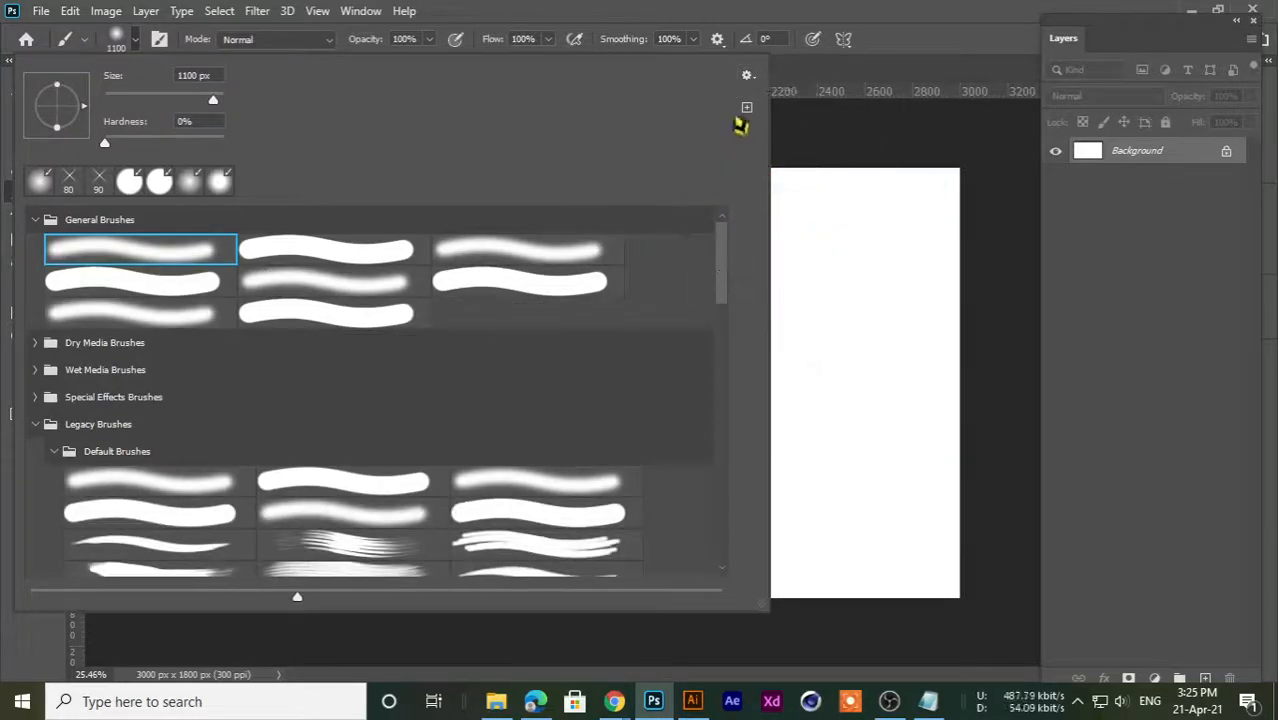
{"action": "left_click", "coordinate": [747, 76]}
{"action": "left_click", "coordinate": [770, 205]}
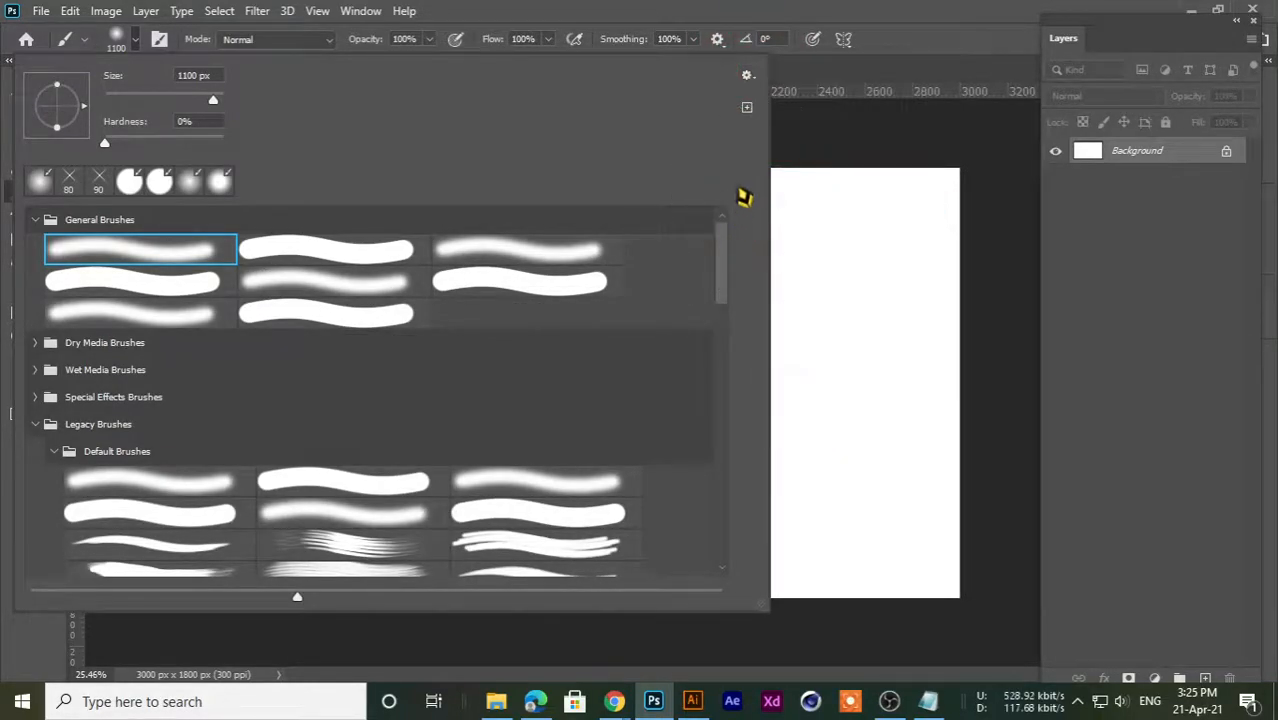
{"action": "left_click", "coordinate": [747, 78]}
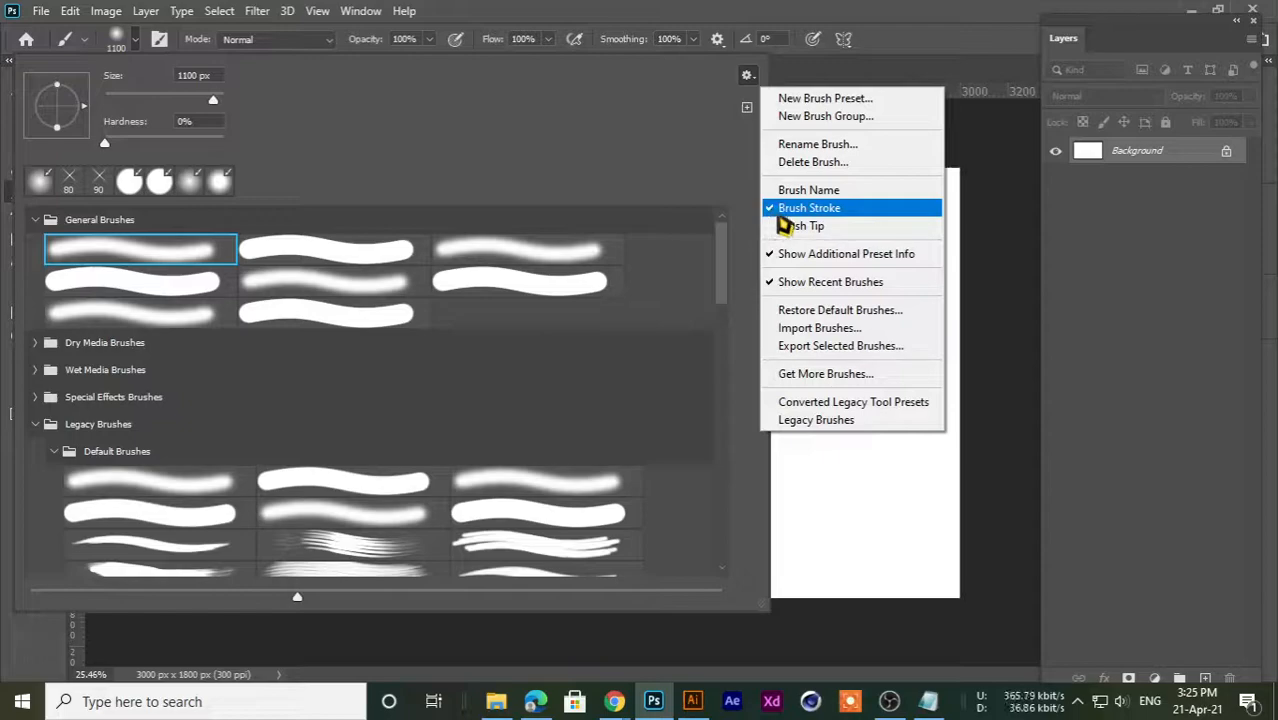
{"action": "left_click", "coordinate": [779, 214]}
- Display the brush tips in the preset picker and turn the brush names back on
{"action": "left_click", "coordinate": [747, 77]}
{"action": "left_click", "coordinate": [778, 227]}
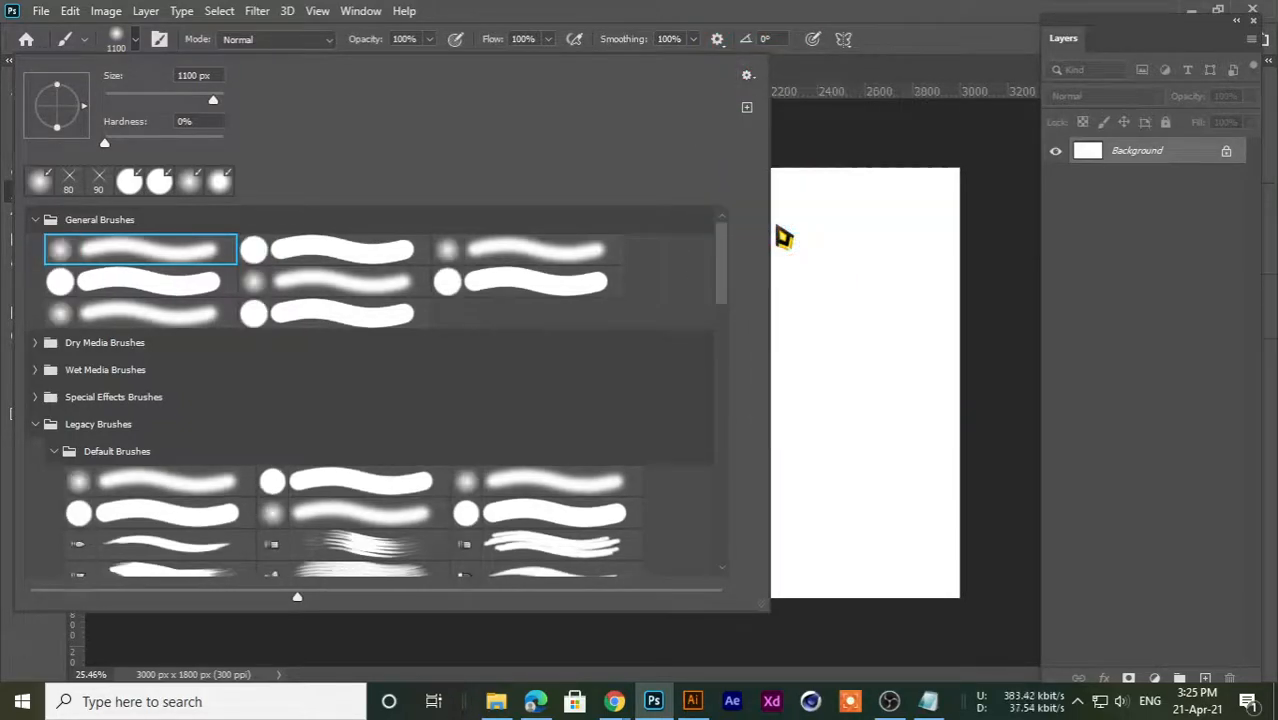
{"action": "left_click", "coordinate": [747, 76]}
{"action": "left_click", "coordinate": [775, 194]}
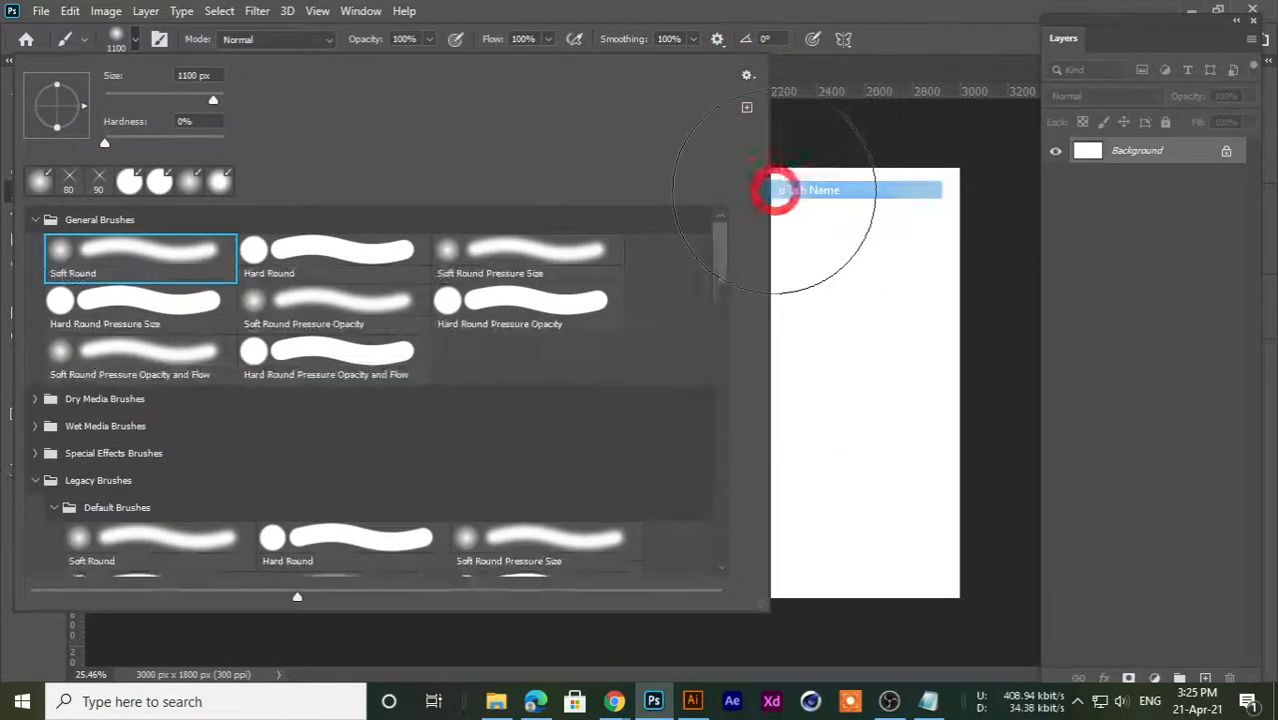
- Compare Hard Round with Soft Round, review the picker's display options and close the brush preset picker
{"action": "left_click", "coordinate": [314, 280]}
{"action": "left_click", "coordinate": [148, 266]}
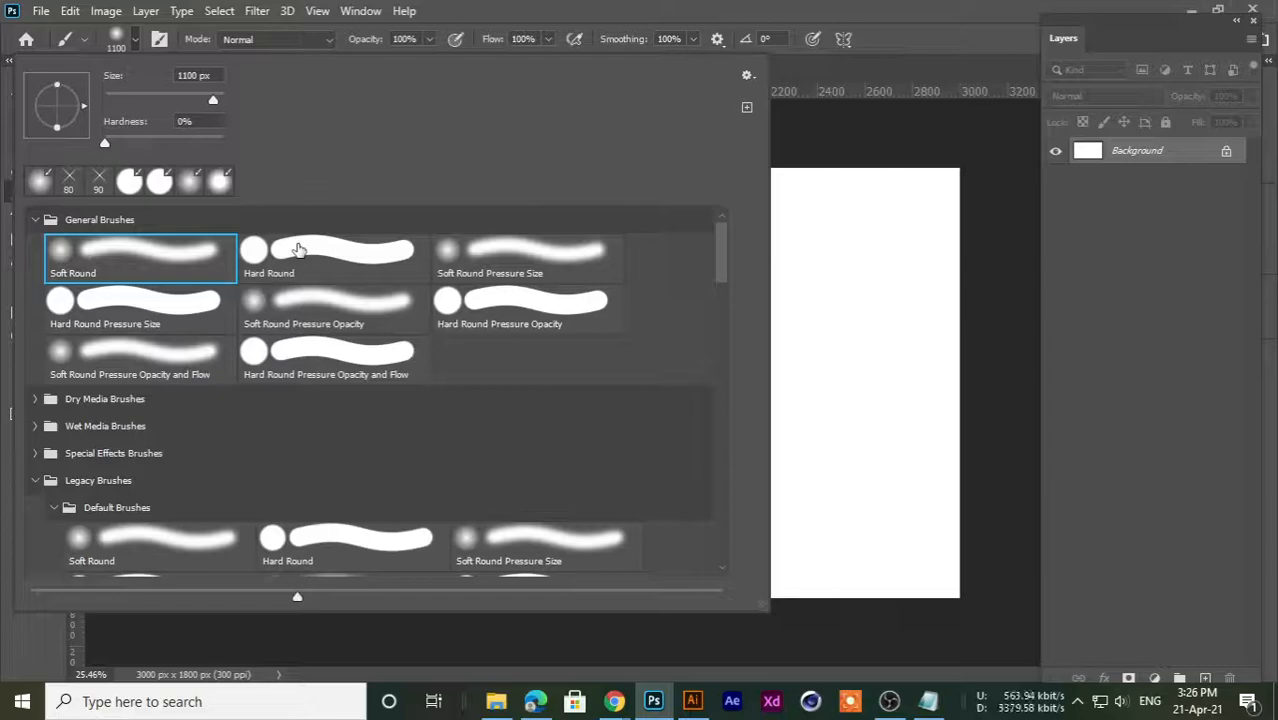
{"action": "left_click", "coordinate": [747, 75]}
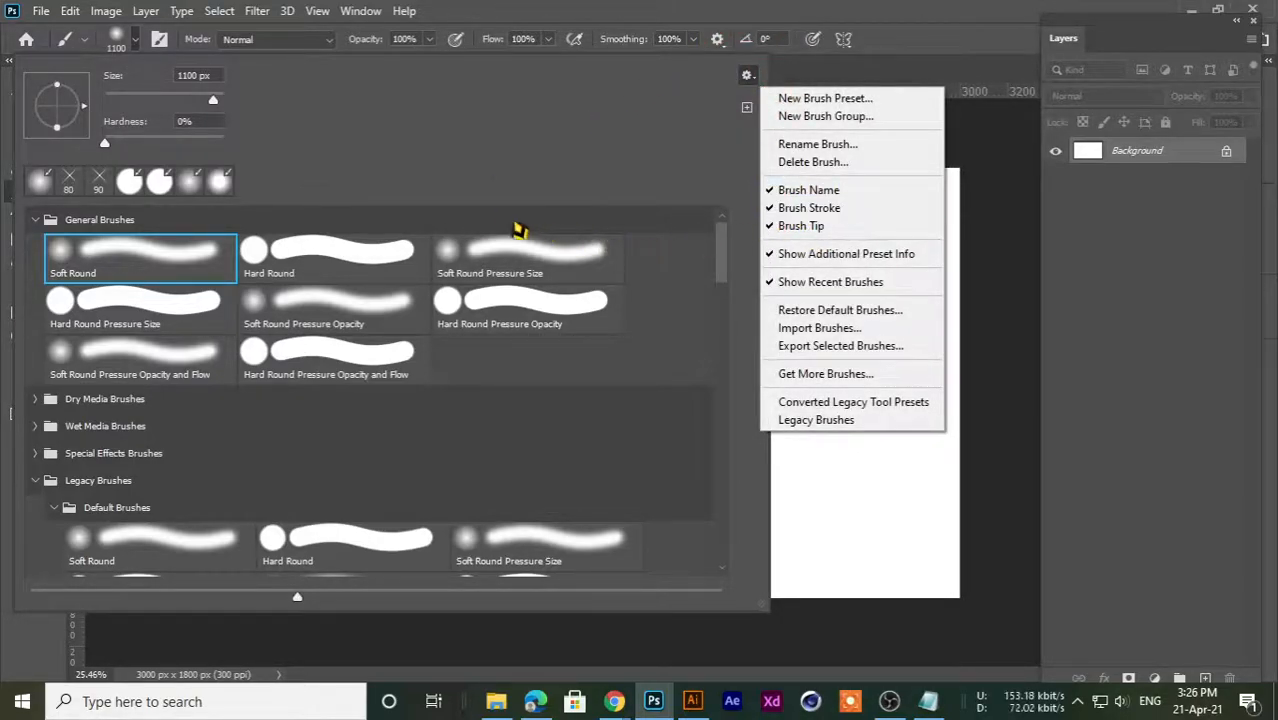
{"action": "left_click", "coordinate": [465, 142]}
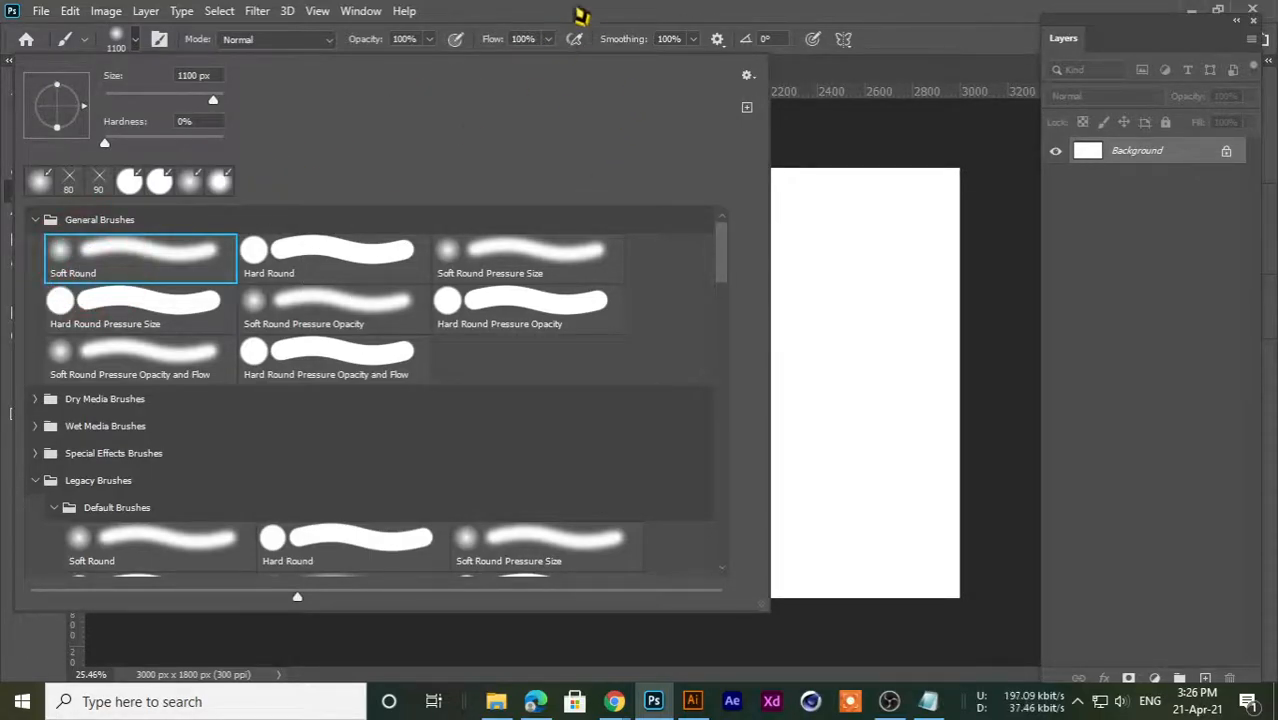
{"action": "left_click", "coordinate": [570, 7]}
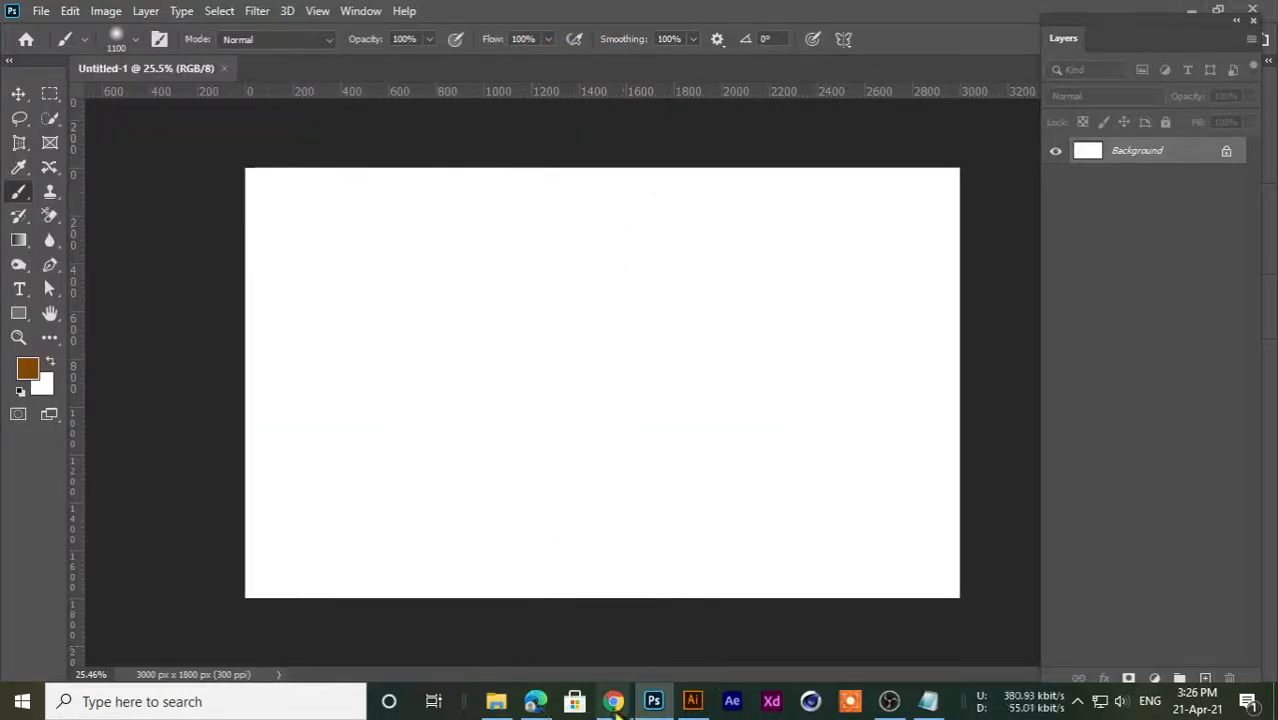
- Switch to the Google Meet call, admit the waiting participant and return to Photoshop
{"action": "left_click", "coordinate": [514, 622]}
{"action": "left_click", "coordinate": [337, 13]}
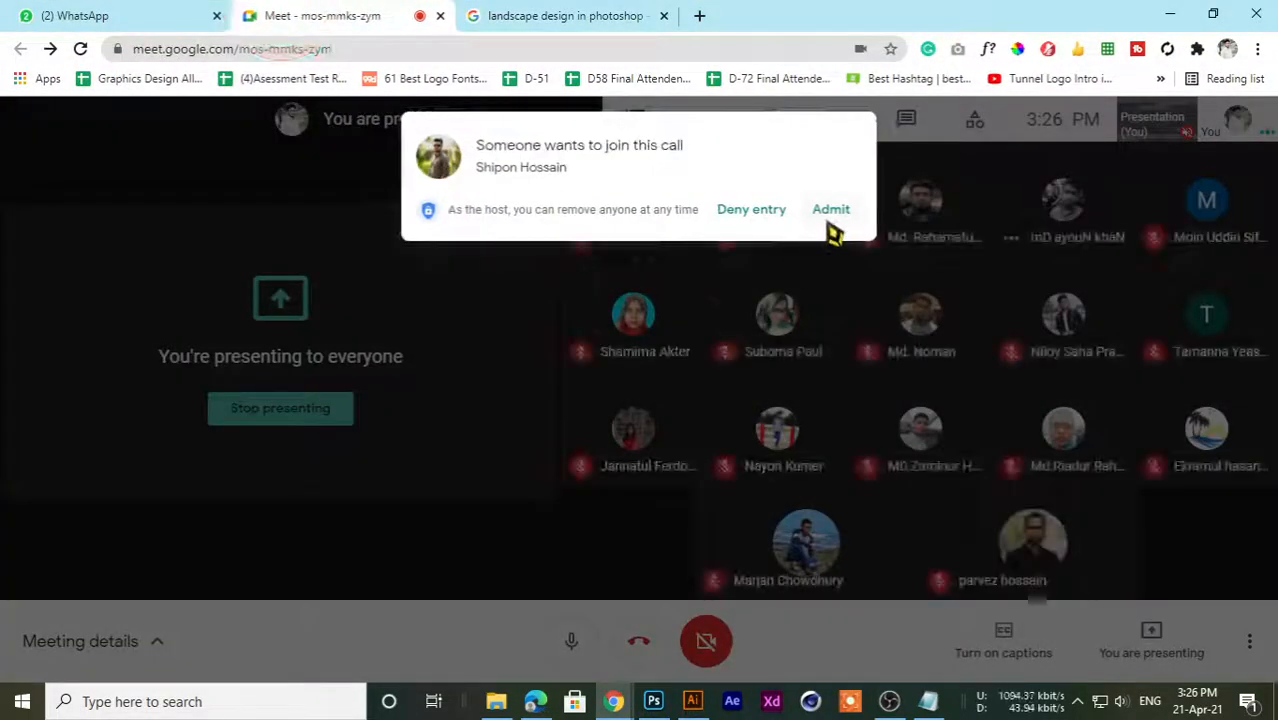
{"action": "left_click", "coordinate": [829, 212]}
{"action": "left_click", "coordinate": [1168, 14]}
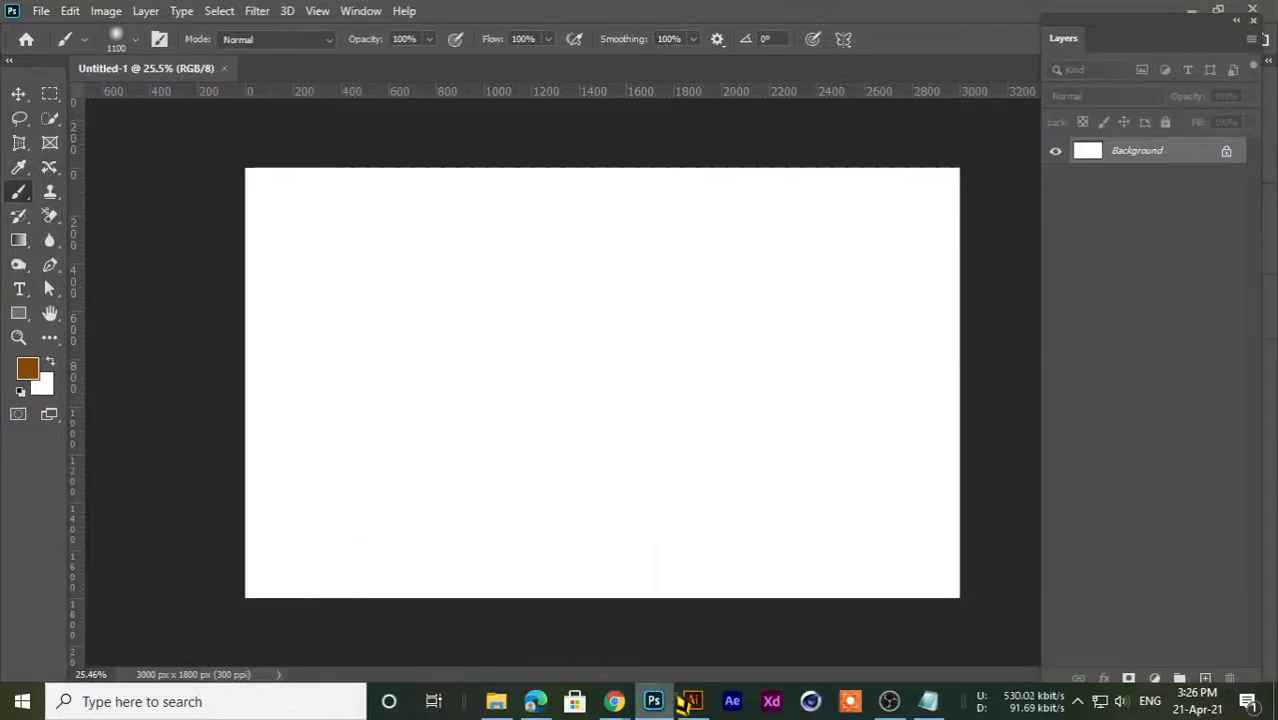
{"action": "left_click", "coordinate": [653, 703]}
{"action": "left_click", "coordinate": [653, 703]}
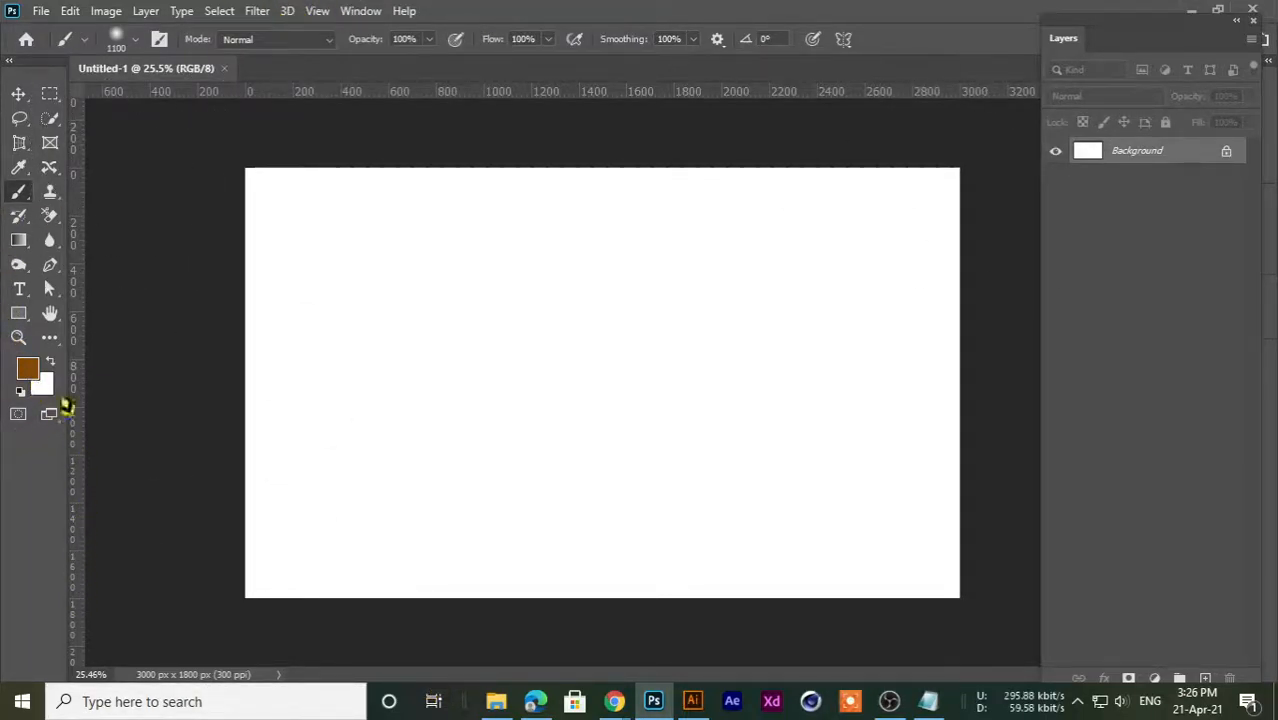
- Add a new layer above the Background and set the foreground colour to orange ff8500 for the Brush Tool
{"action": "left_click", "coordinate": [1204, 678]}
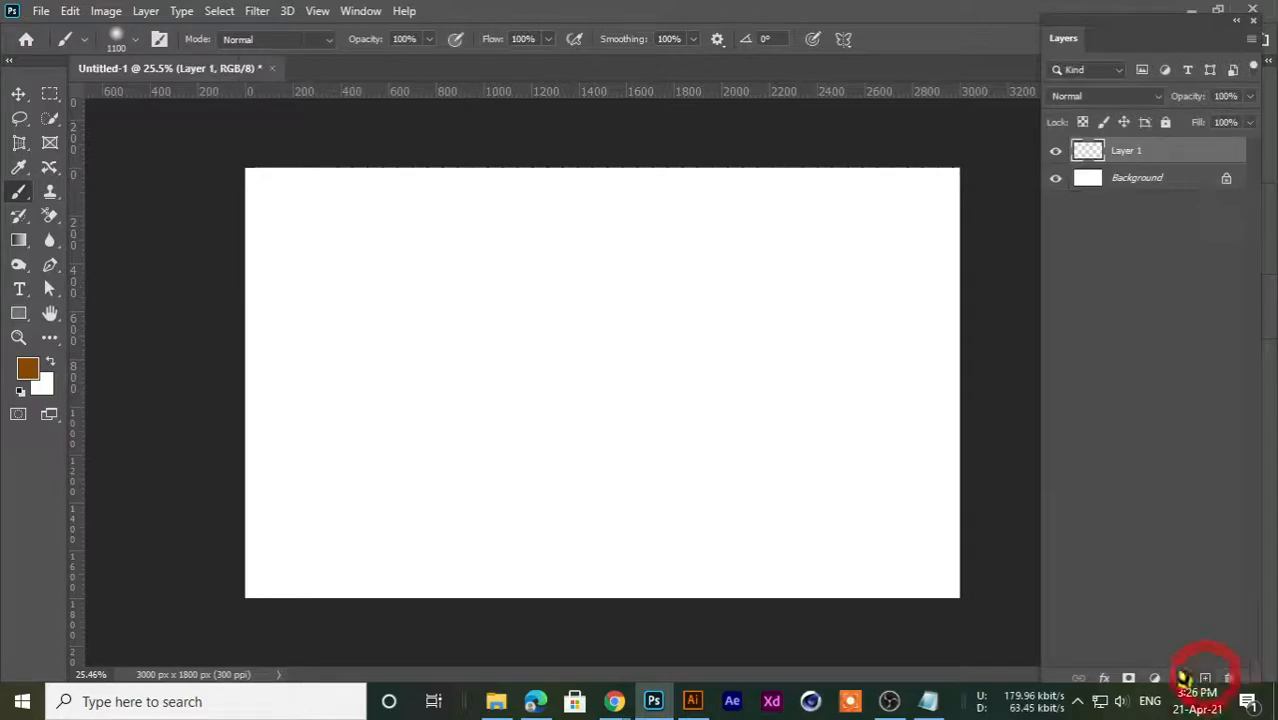
{"action": "left_click", "coordinate": [28, 376]}
{"action": "left_click_drag", "start_coordinate": [960, 430], "coordinate": [1141, 338]}
{"action": "left_click", "coordinate": [1190, 350]}
{"action": "key", "text": "b"}
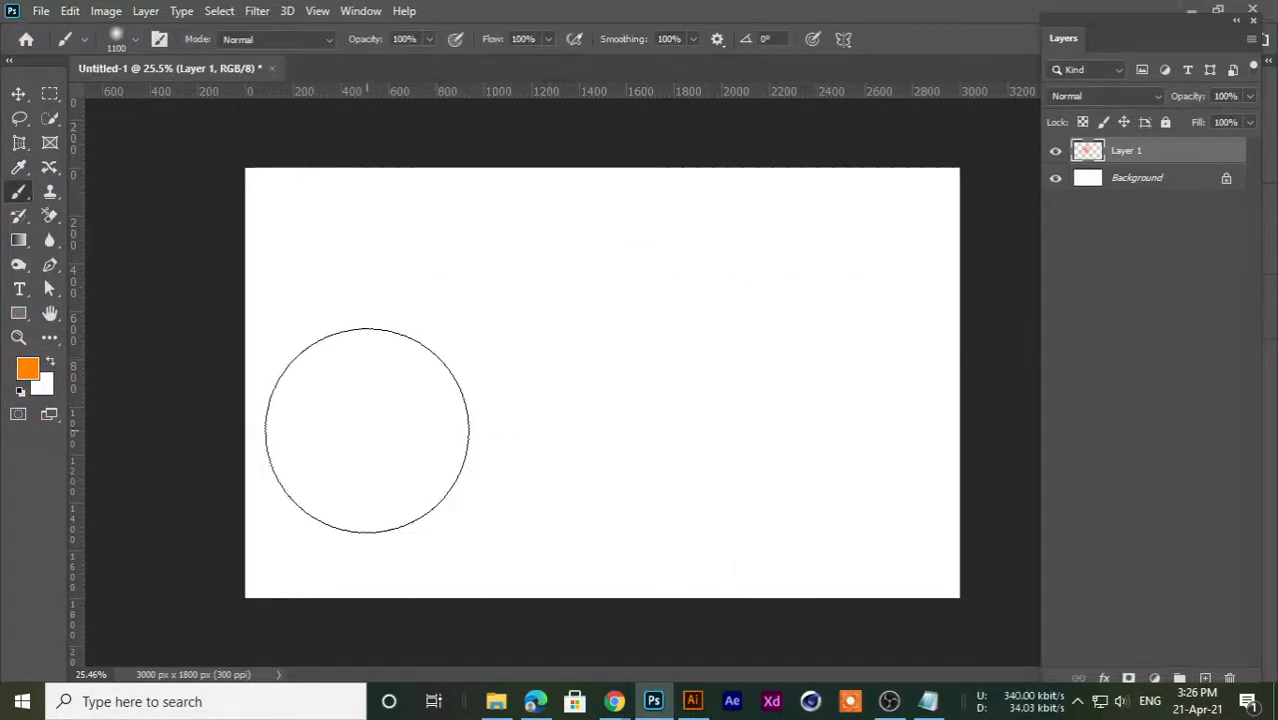
- Paint seven soft orange dabs across the canvas on the new layer with the 1100 px brush
{"action": "left_click", "coordinate": [368, 410]}
{"action": "left_click", "coordinate": [550, 358]}
{"action": "left_click", "coordinate": [726, 292]}
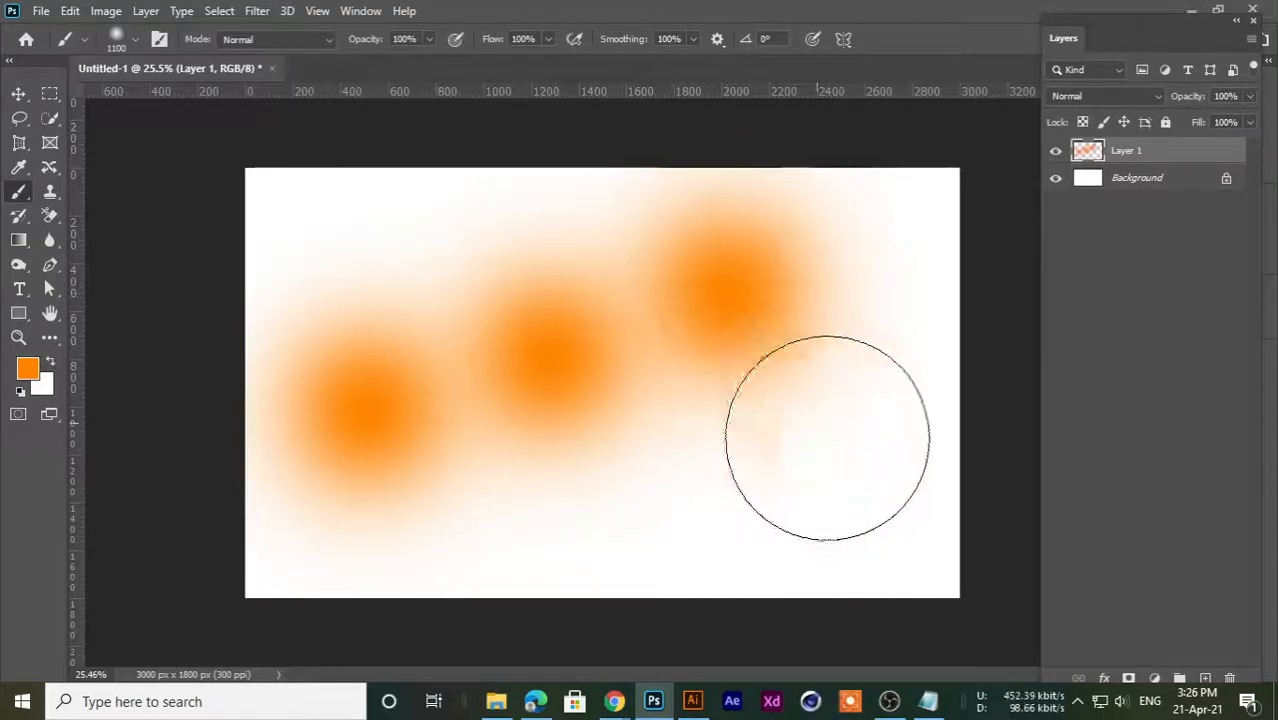
{"action": "left_click", "coordinate": [820, 422]}
{"action": "left_click", "coordinate": [563, 488]}
{"action": "left_click", "coordinate": [345, 285]}
{"action": "left_click", "coordinate": [592, 290]}
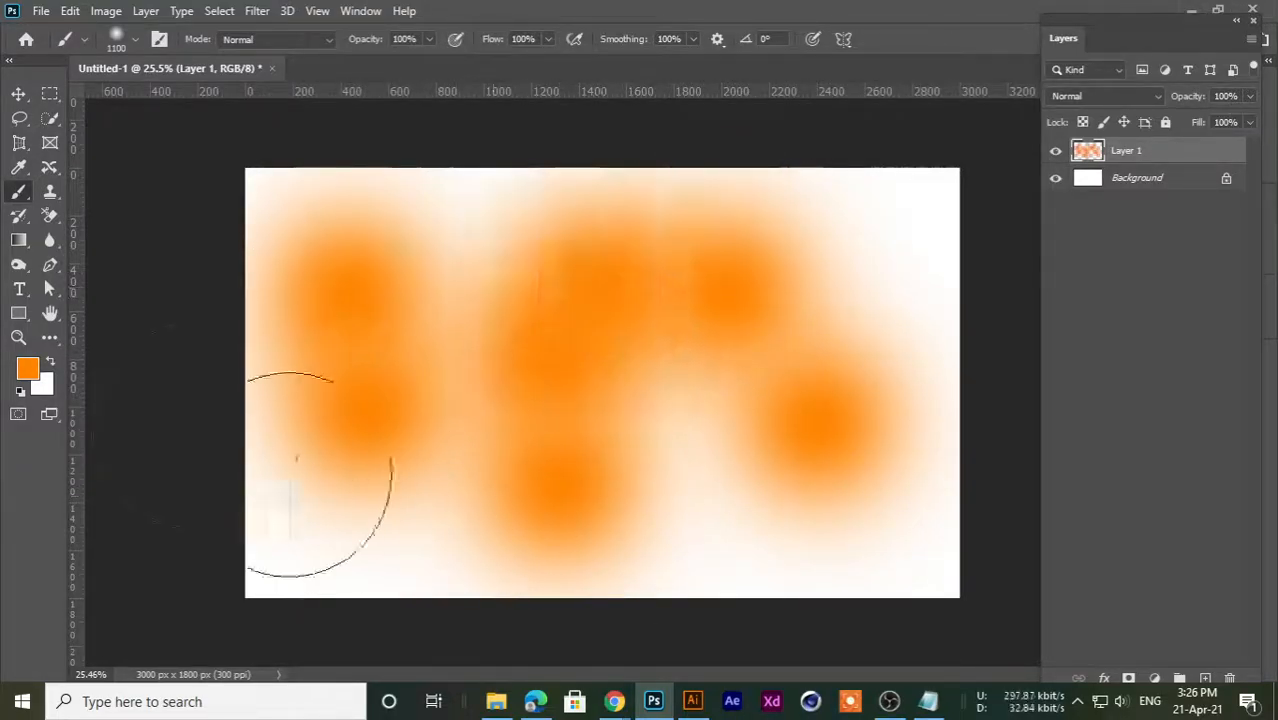
- Set the foreground colour to magenta cc00ff and paint three soft dabs over the orange ones
{"action": "left_click", "coordinate": [30, 378]}
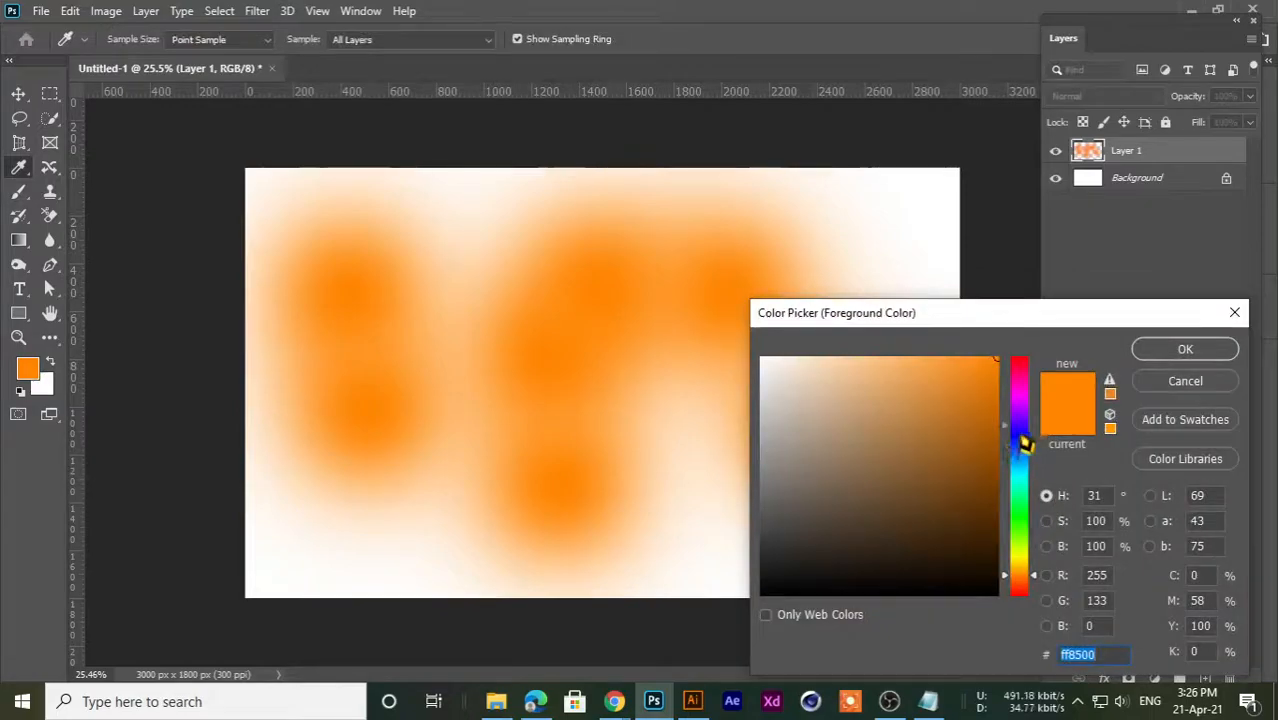
{"action": "left_click", "coordinate": [1020, 404]}
{"action": "left_click", "coordinate": [1157, 355]}
{"action": "left_click", "coordinate": [693, 337]}
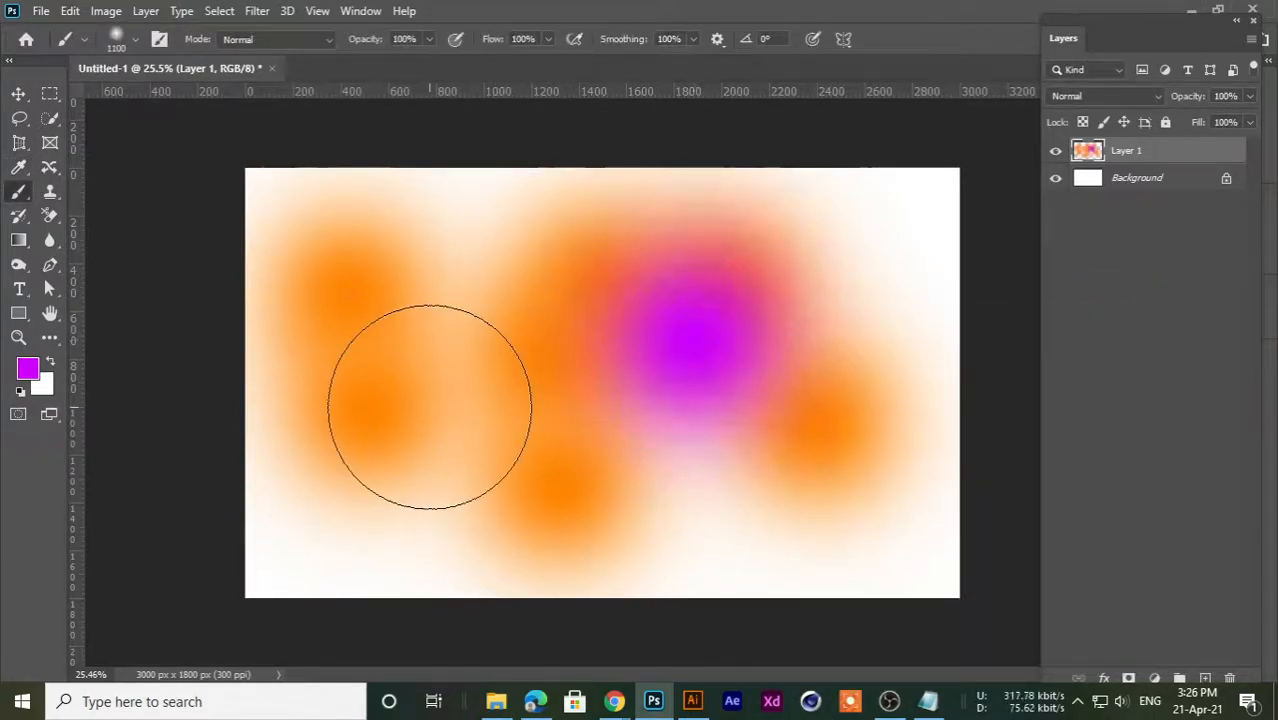
{"action": "left_click", "coordinate": [428, 408]}
{"action": "left_click", "coordinate": [314, 308]}
- Set the foreground colour to cyan 00f6ff
{"action": "left_click", "coordinate": [30, 370]}
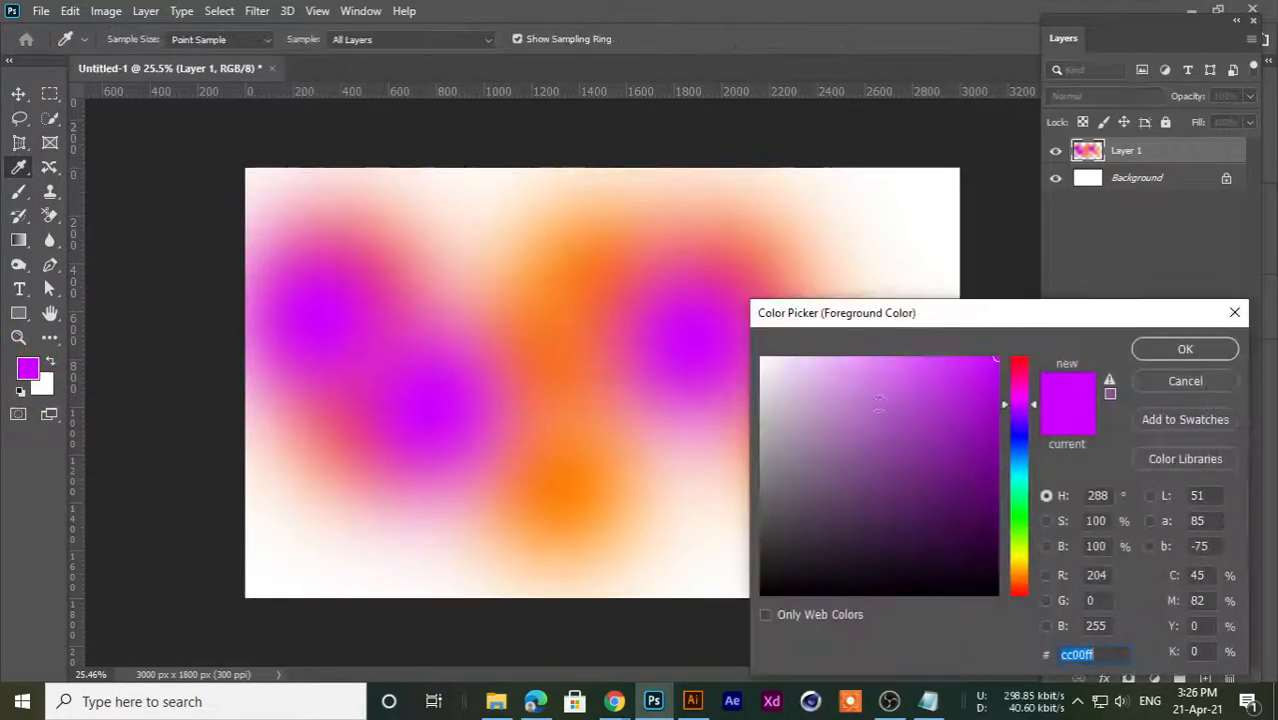
{"action": "left_click_drag", "start_coordinate": [1018, 498], "coordinate": [1021, 572]}
{"action": "mouse_move", "coordinate": [1022, 467]}
{"action": "left_mouse_down"}
{"action": "mouse_move", "coordinate": [1018, 457]}
{"action": "mouse_move", "coordinate": [1021, 486]}
{"action": "mouse_move", "coordinate": [1021, 474]}
{"action": "left_mouse_up"}
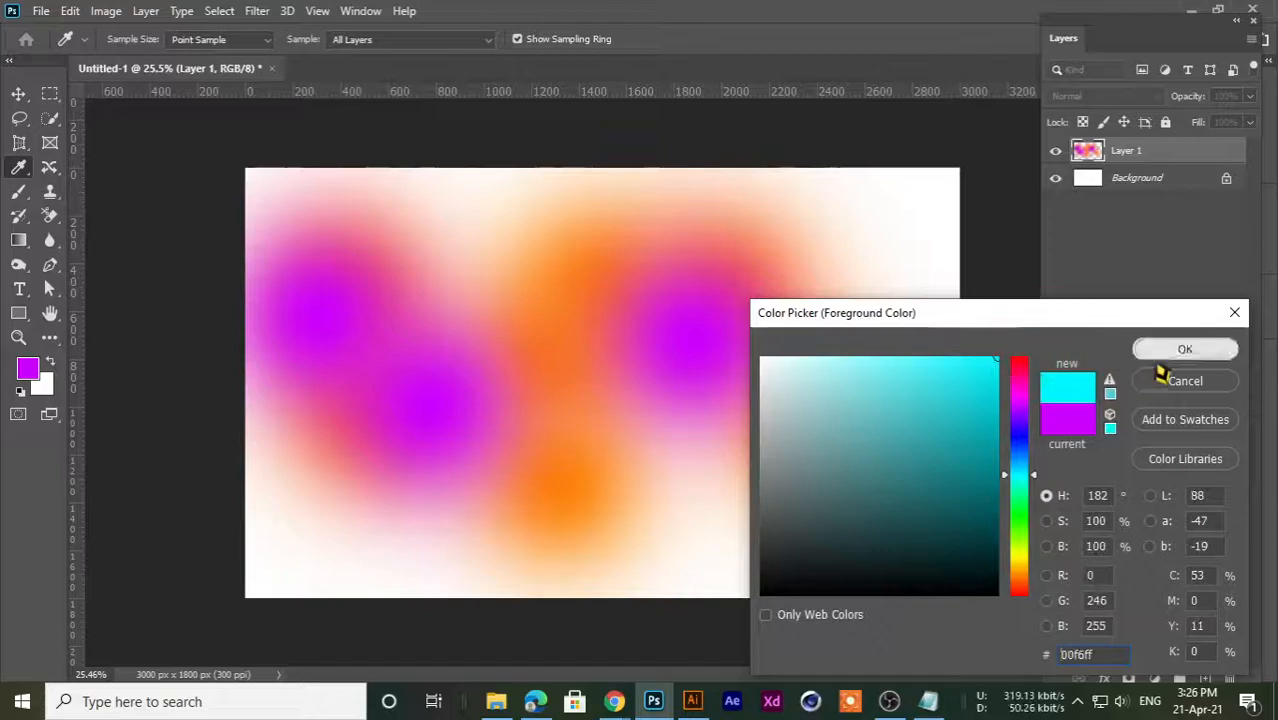
{"action": "left_click", "coordinate": [1168, 352]}
- Paint five soft cyan dabs spread among the orange and magenta ones
{"action": "left_click", "coordinate": [851, 343]}
{"action": "left_click", "coordinate": [576, 419]}
{"action": "left_click", "coordinate": [666, 248]}
{"action": "left_click", "coordinate": [784, 514]}
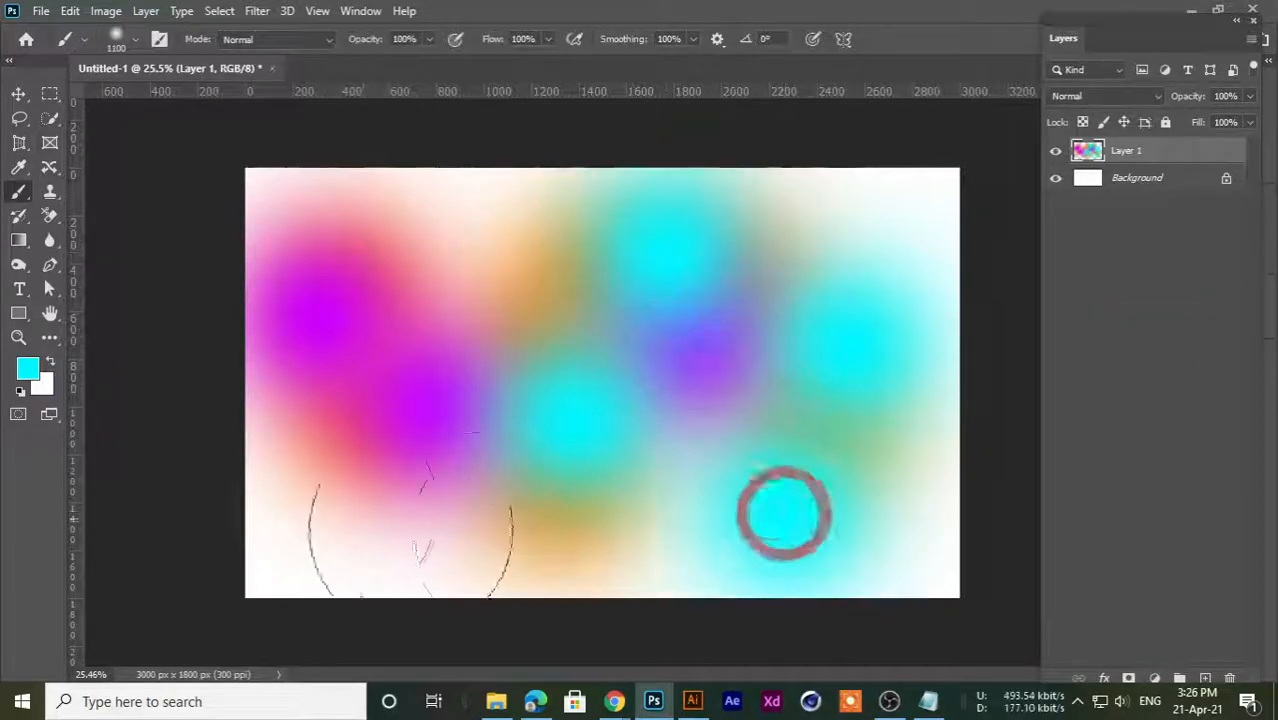
{"action": "left_click", "coordinate": [325, 500]}
- Switch to the Google Meet call again, admit another waiting participant and return to the Photoshop canvas
{"action": "mouse_move", "coordinate": [637, 700]}
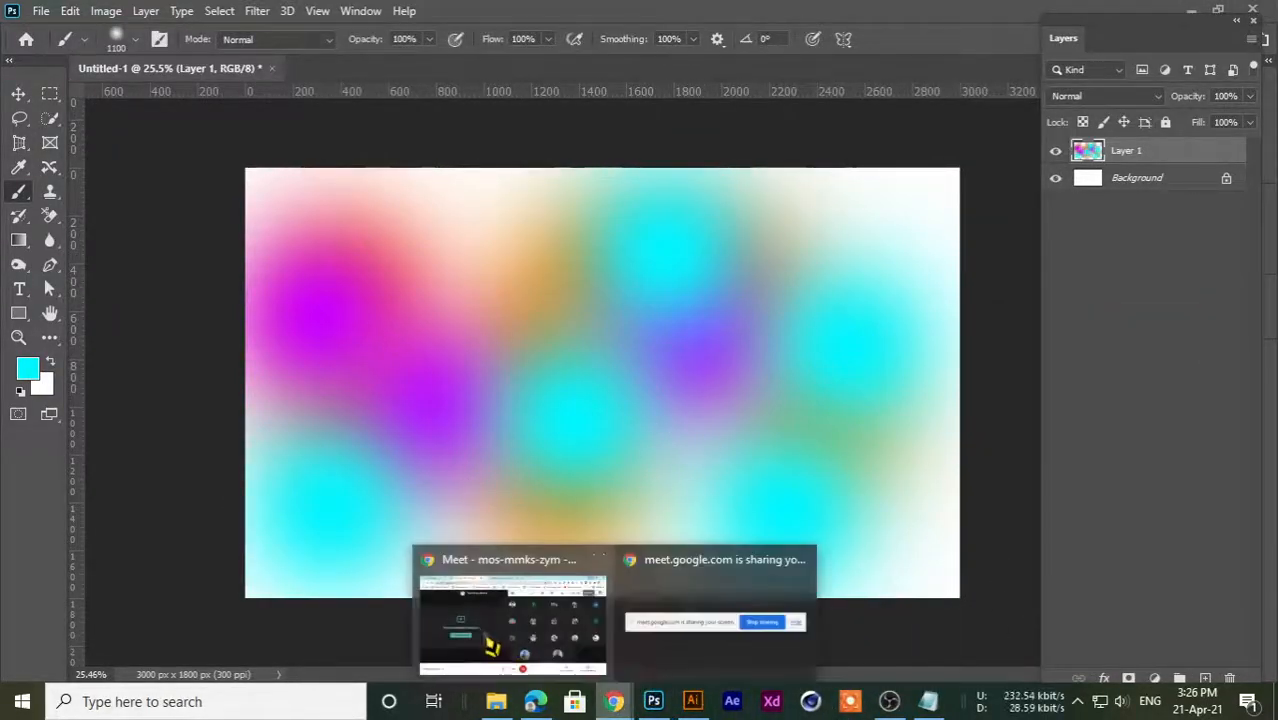
{"action": "left_click", "coordinate": [491, 636]}
{"action": "left_click", "coordinate": [831, 210]}
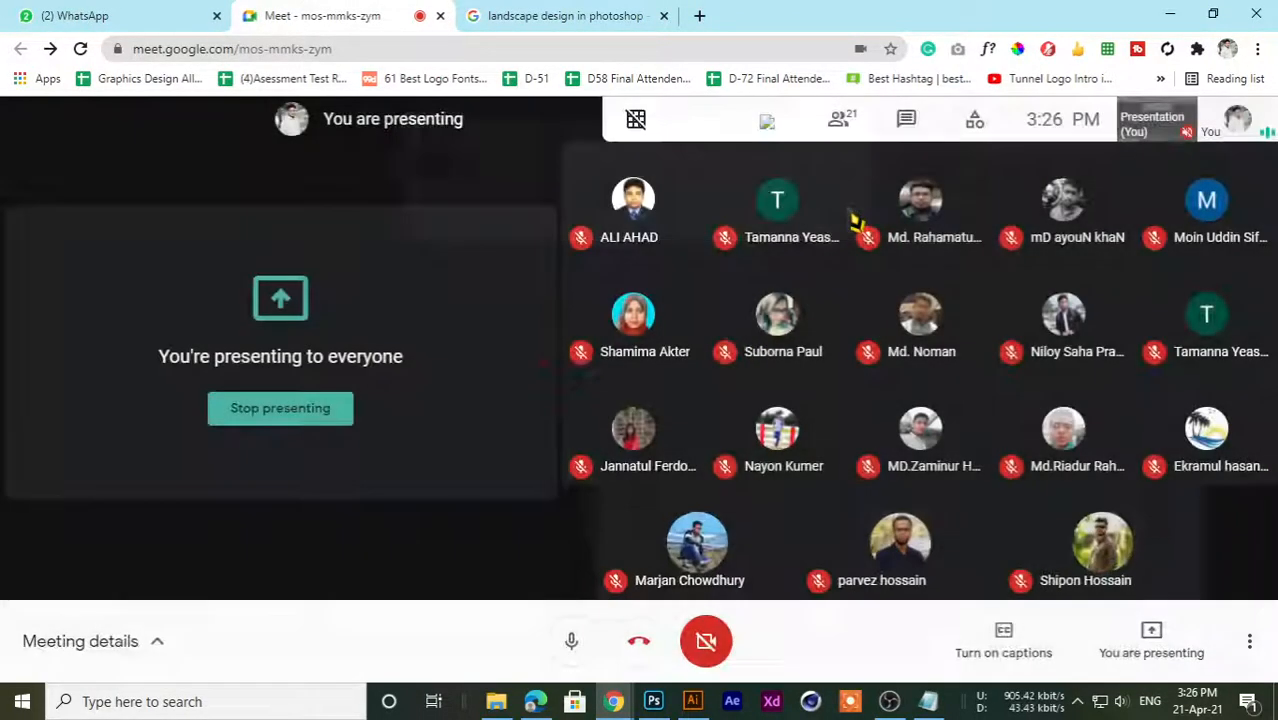
{"action": "left_click", "coordinate": [1170, 15]}
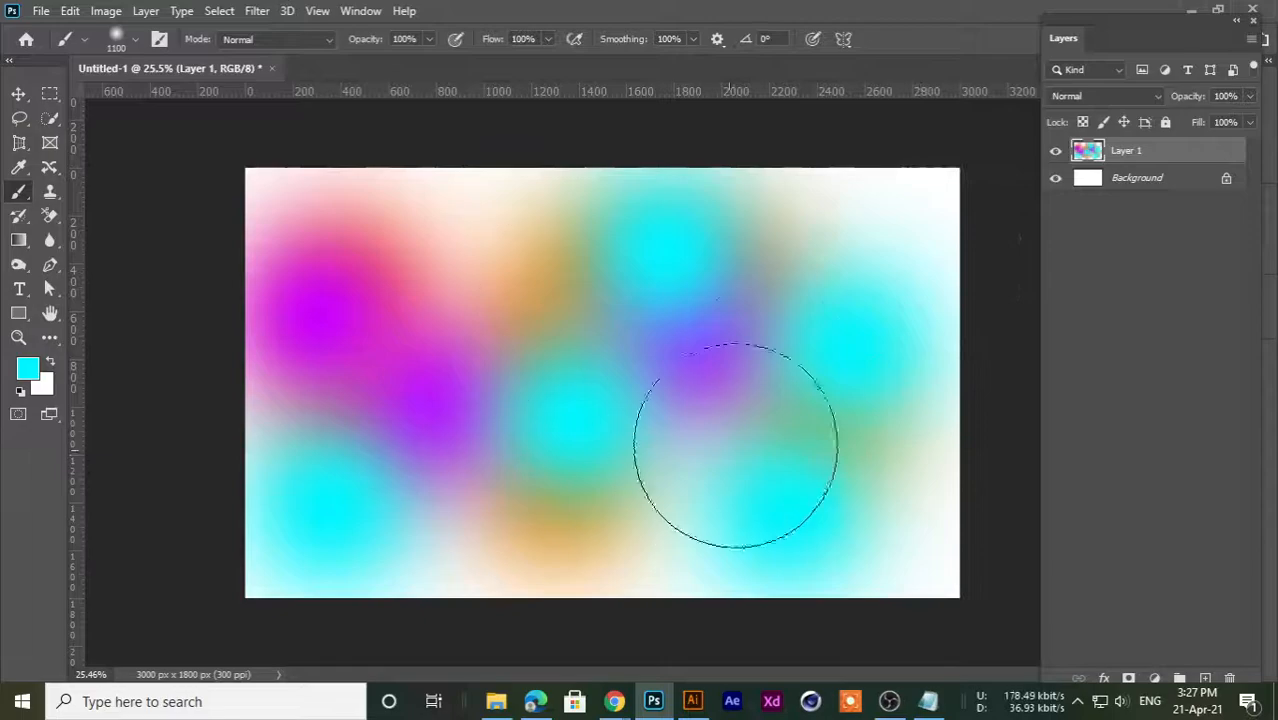
- Delete the painted layer, leaving only the Background
{"action": "key", "text": "Delete"}
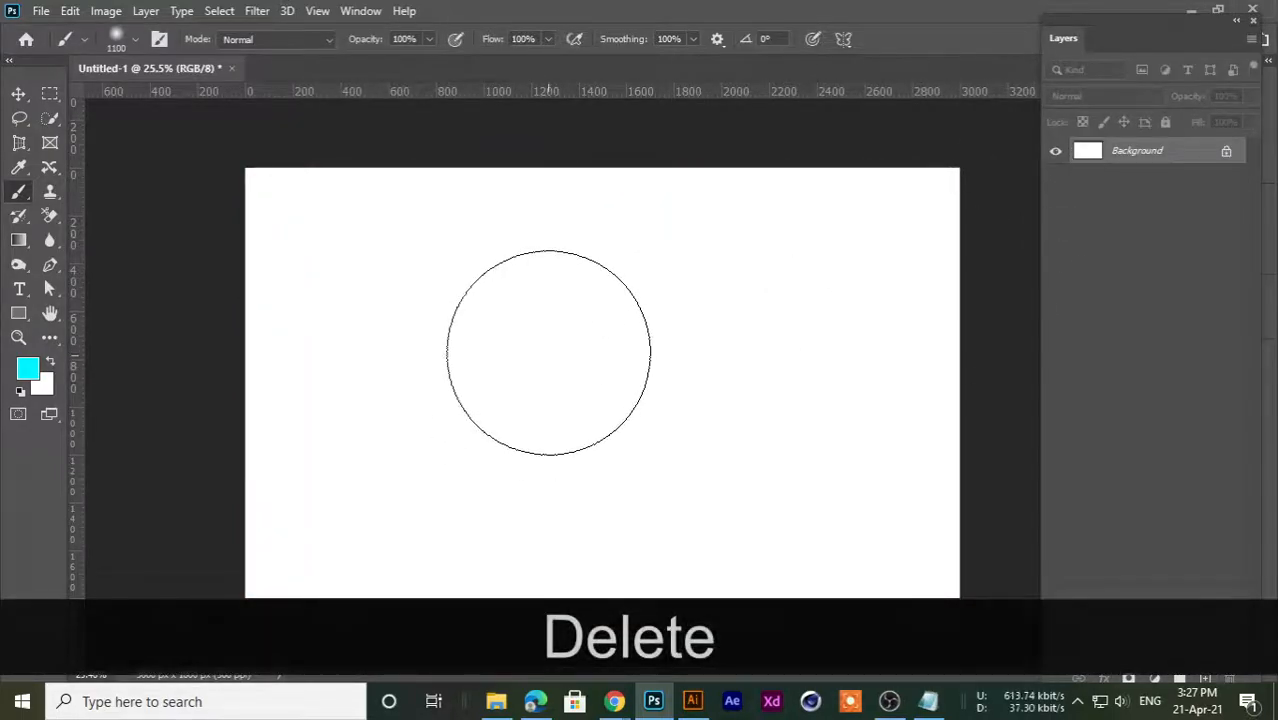
- Paint two soft cyan dabs directly on the Background layer and undo both
{"action": "left_click", "coordinate": [545, 345]}
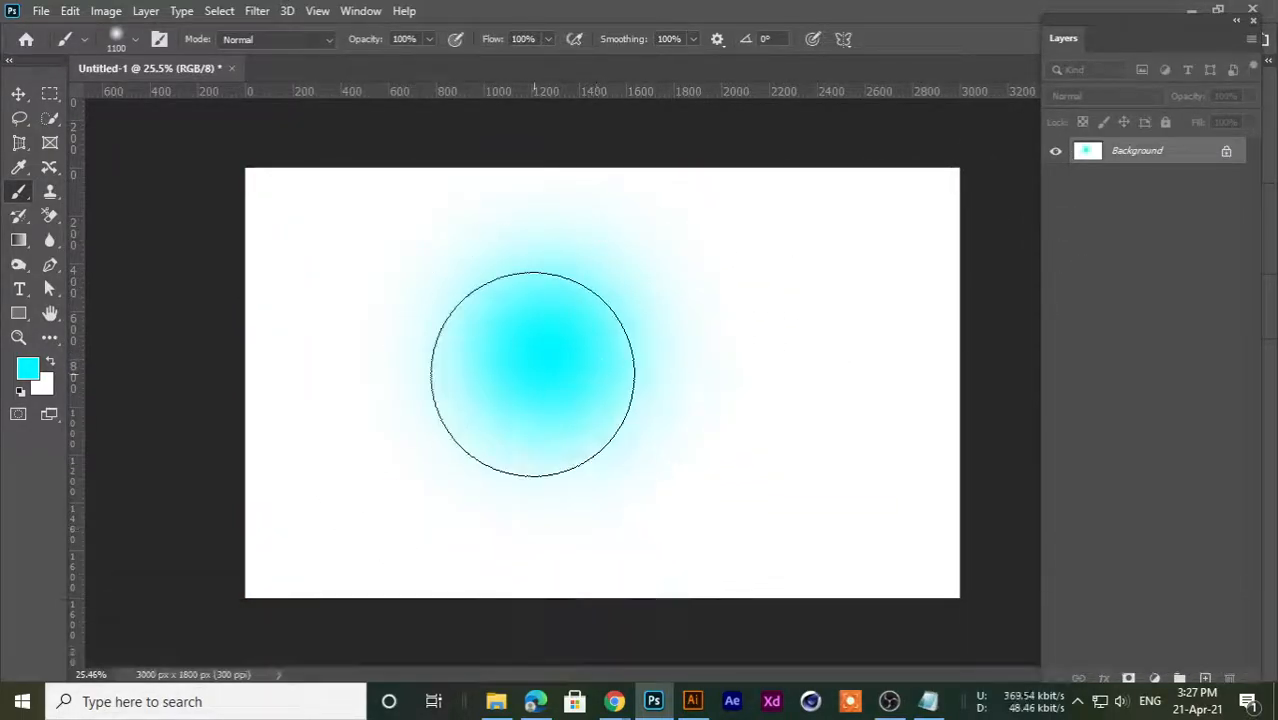
{"action": "left_click", "coordinate": [712, 390]}
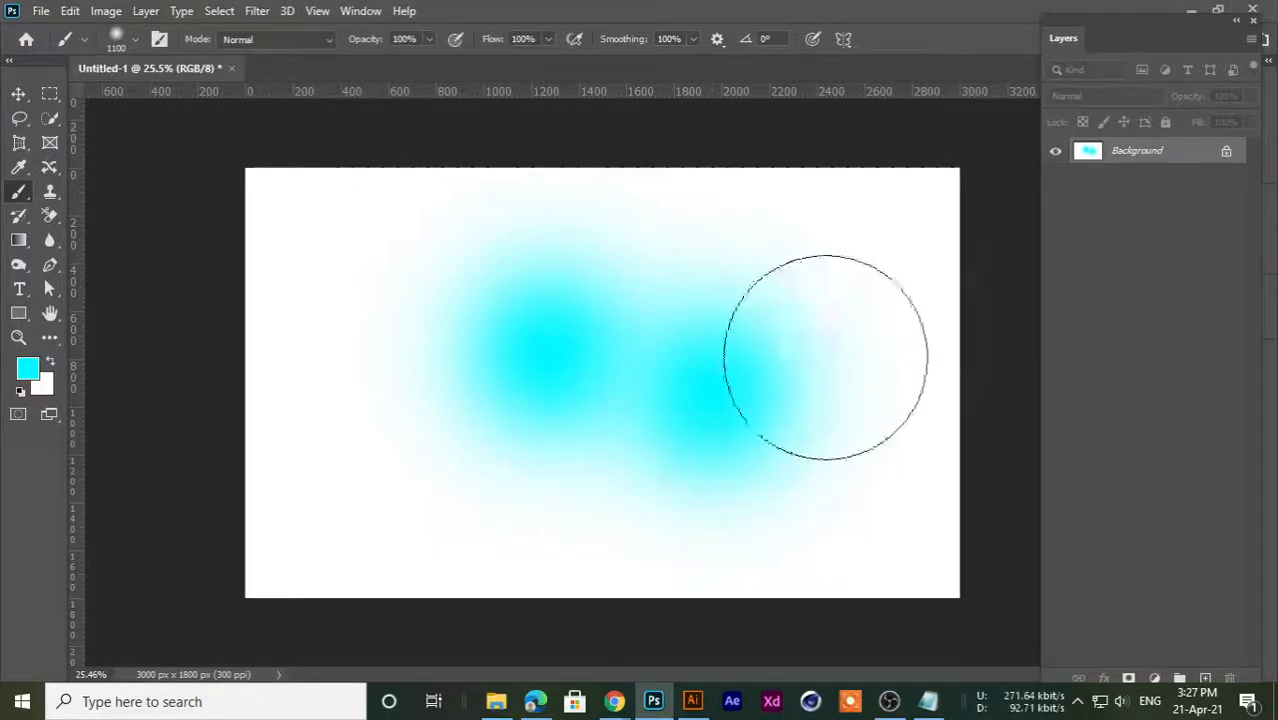
{"action": "key", "text": "ctrl"}
{"action": "key", "text": "ctrl+z"}
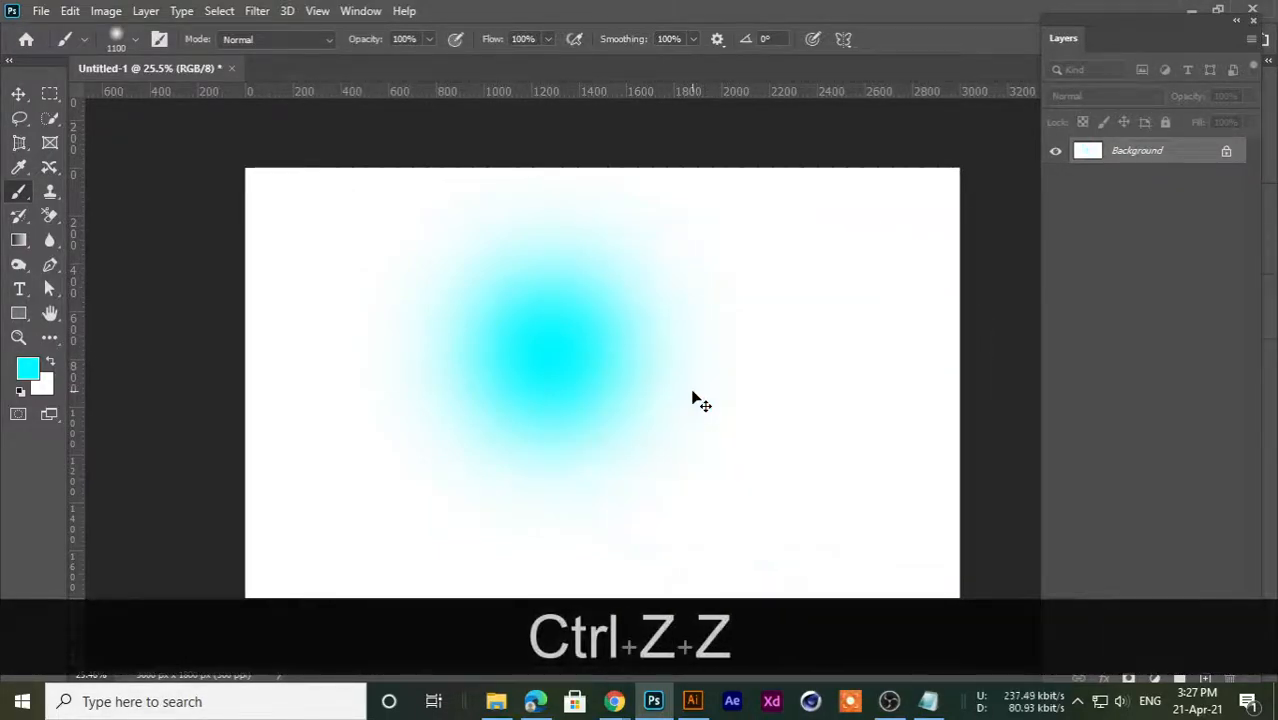
{"action": "key", "text": "ctrl+z"}
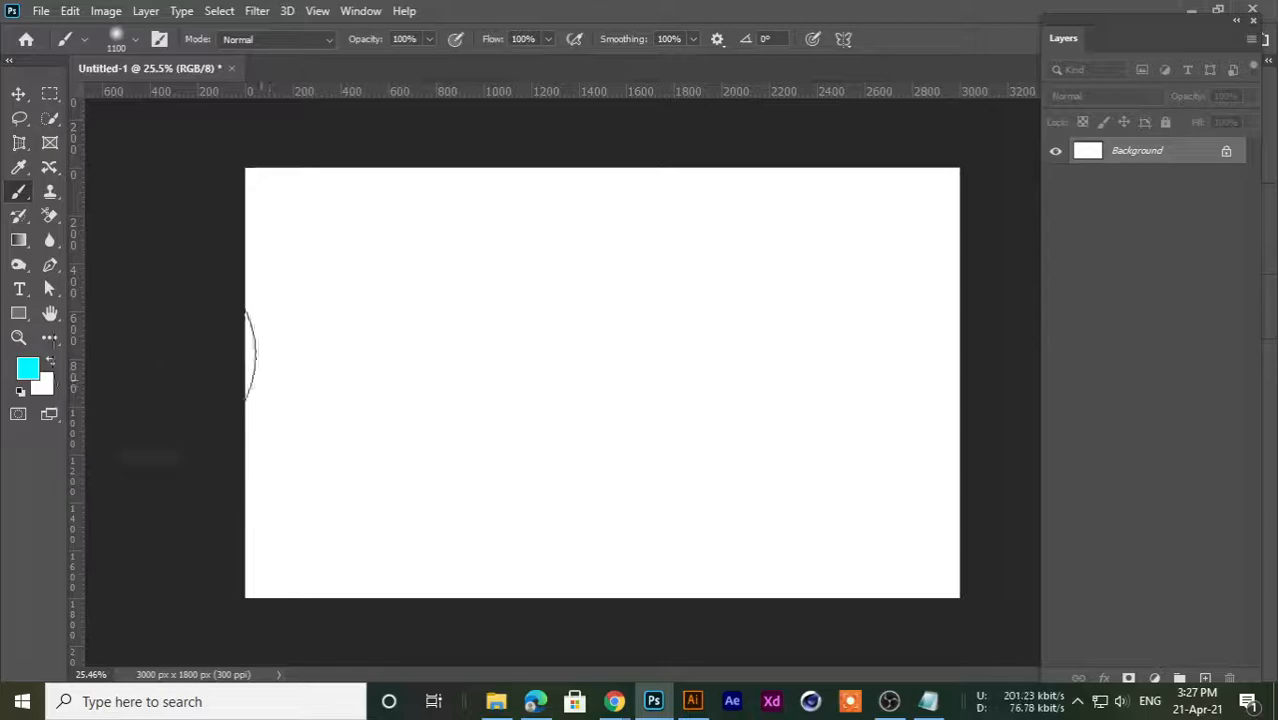
- Make red fd0000 the foreground colour through the background swatch and paint one soft red dab at the upper left of a new layer
{"action": "left_click", "coordinate": [48, 380]}
{"action": "left_click_drag", "start_coordinate": [832, 464], "coordinate": [1075, 357]}
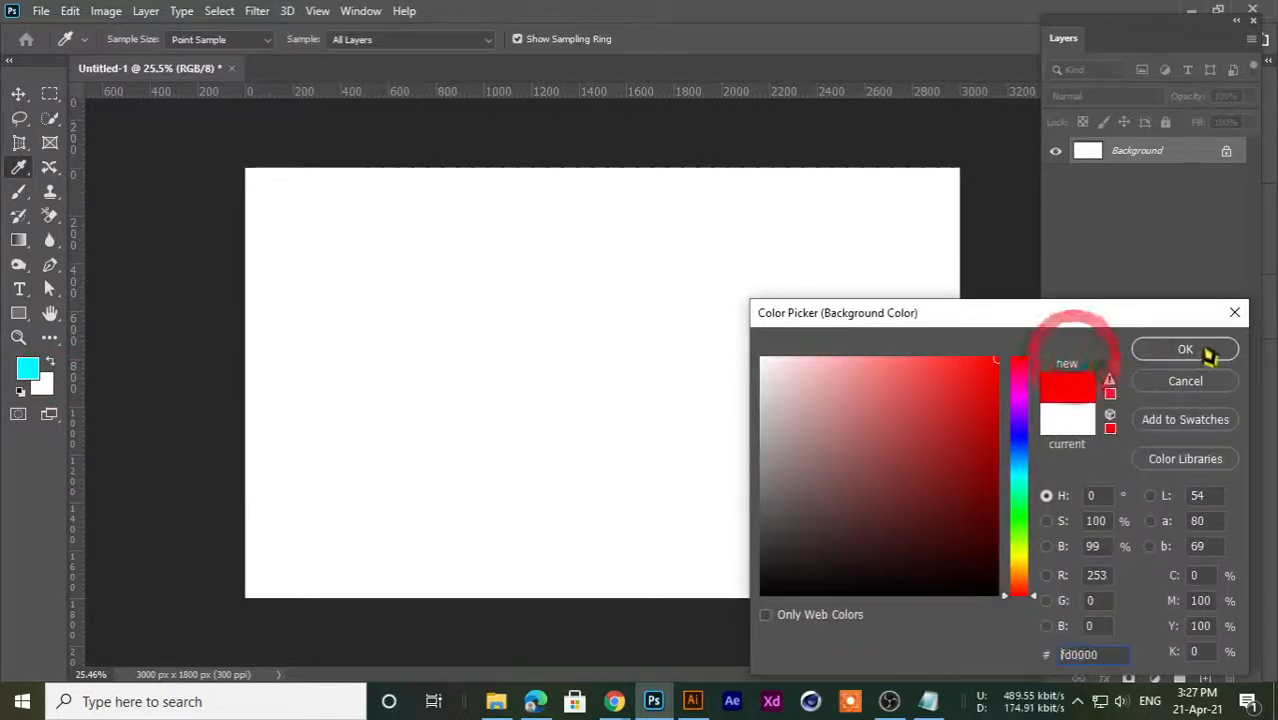
{"action": "left_click", "coordinate": [1204, 345]}
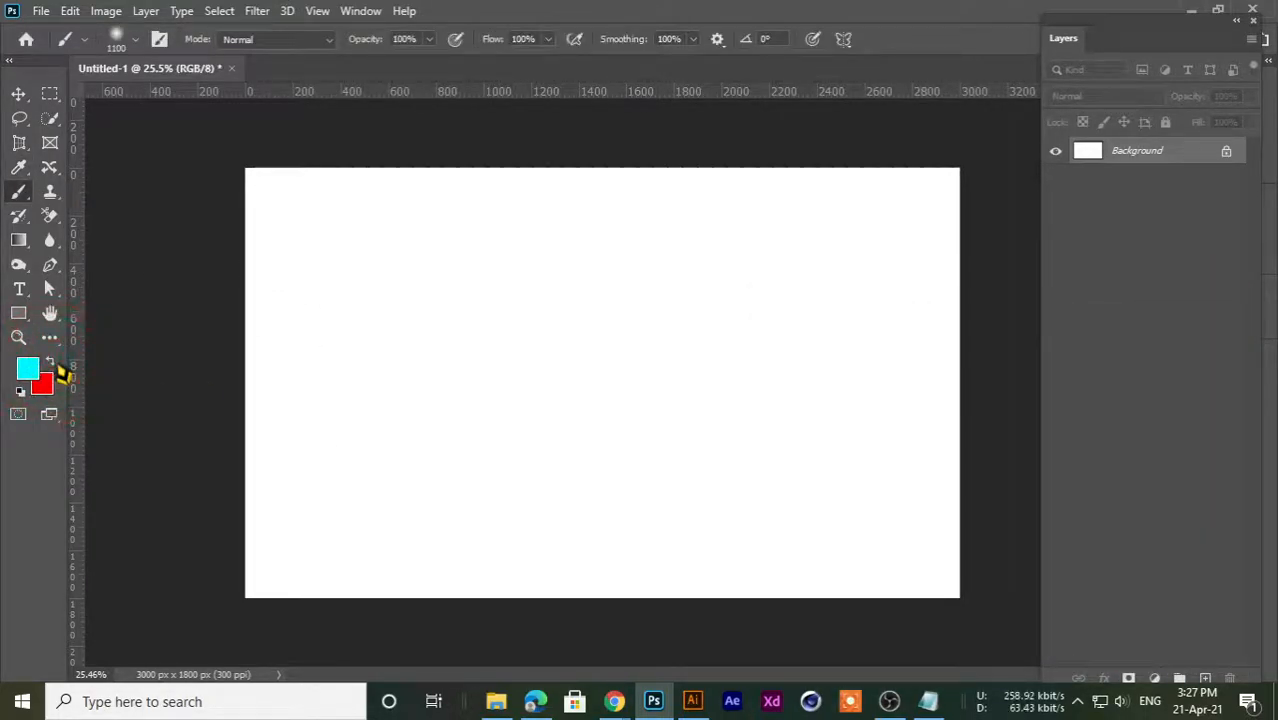
{"action": "left_click", "coordinate": [56, 366]}
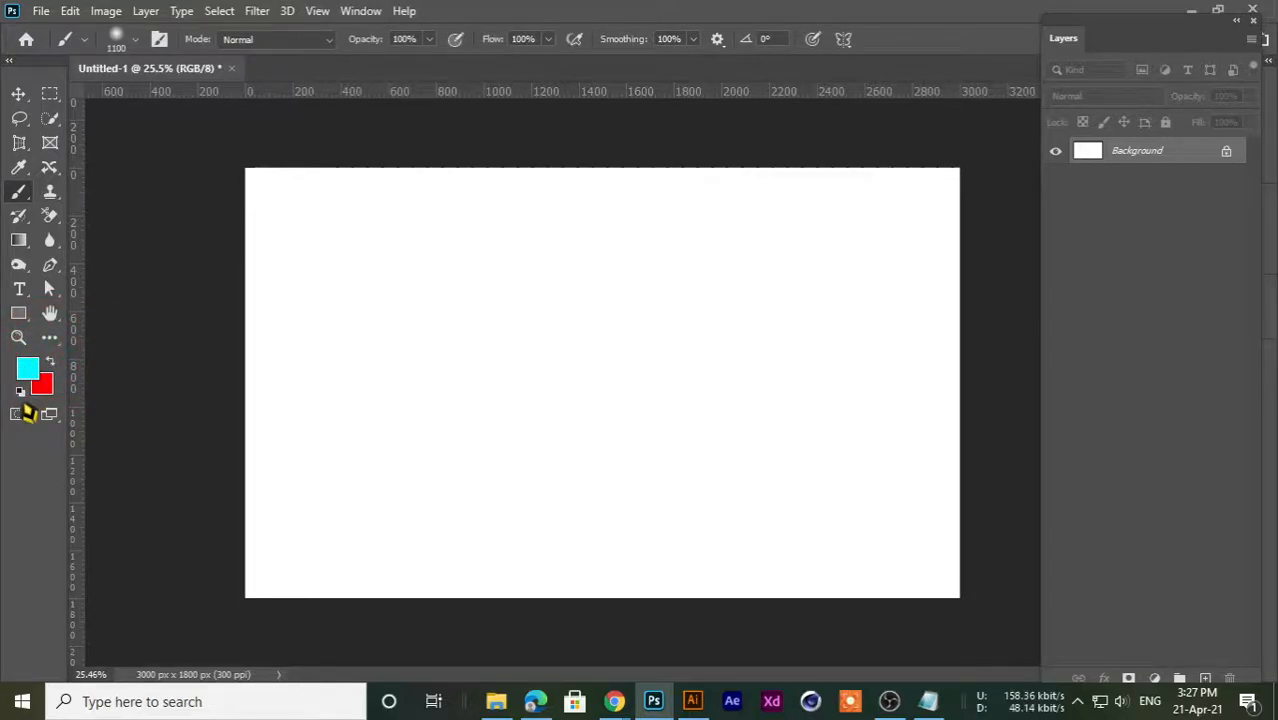
{"action": "left_click", "coordinate": [1205, 678]}
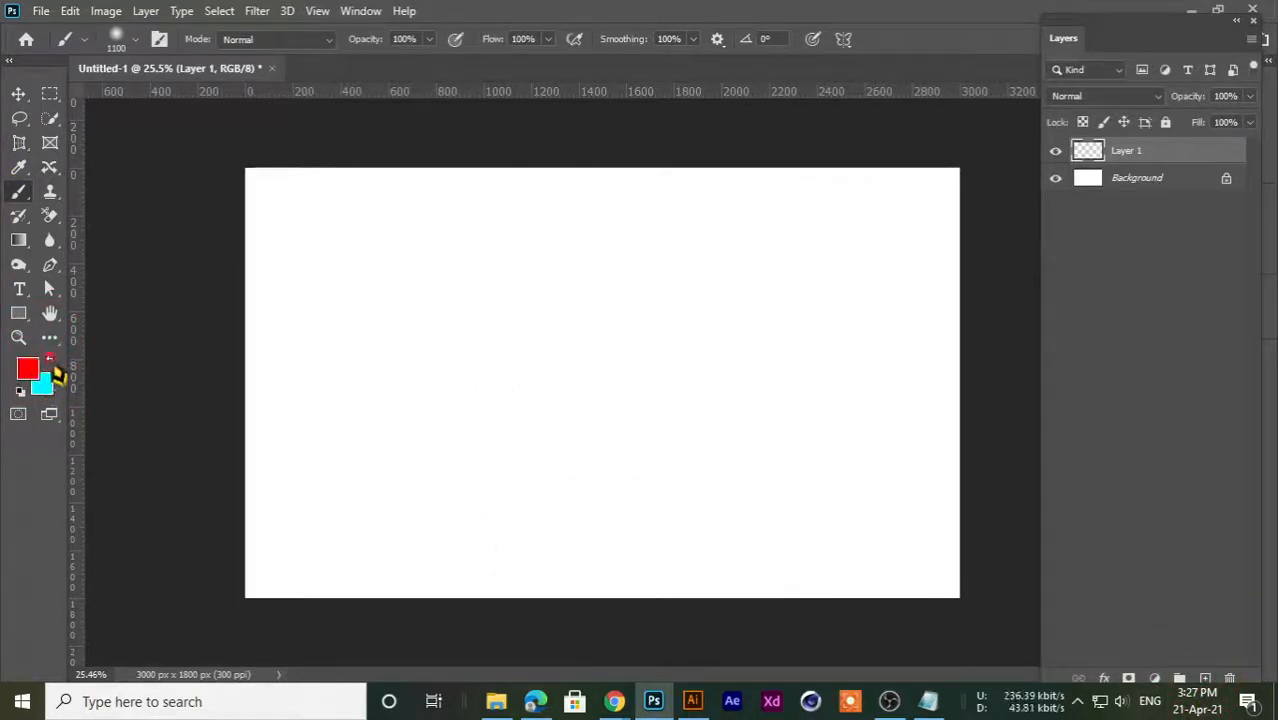
{"action": "left_click", "coordinate": [360, 297]}
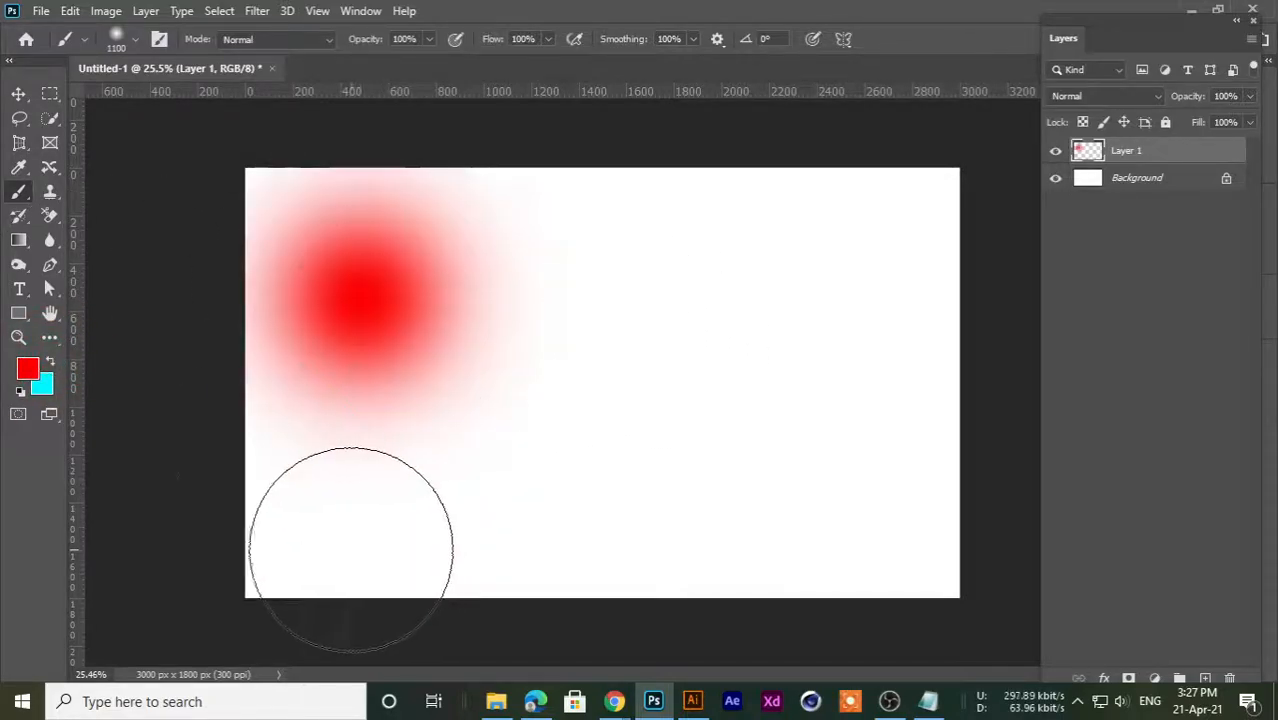
- Switch to the Hard Round brush preset and paint four large 1100 px red circles across the canvas
{"action": "left_click", "coordinate": [134, 40]}
{"action": "left_click", "coordinate": [276, 259]}
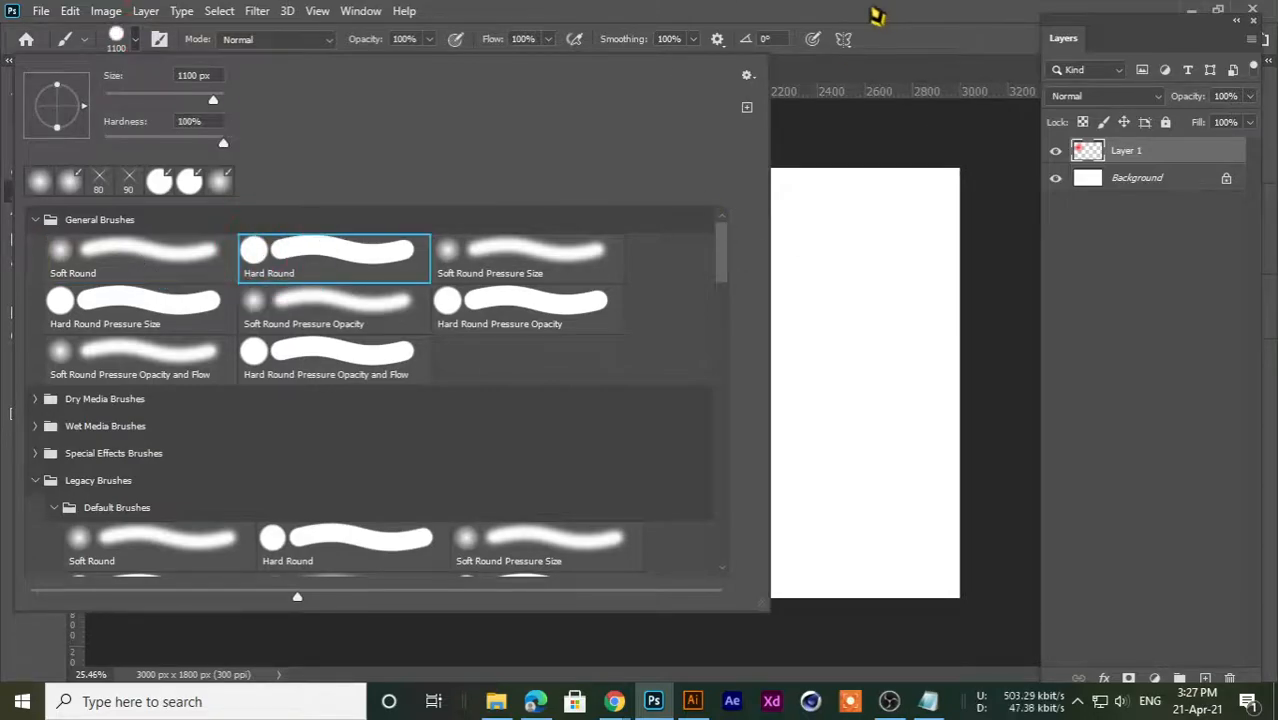
{"action": "left_click", "coordinate": [848, 15]}
{"action": "left_click", "coordinate": [675, 363]}
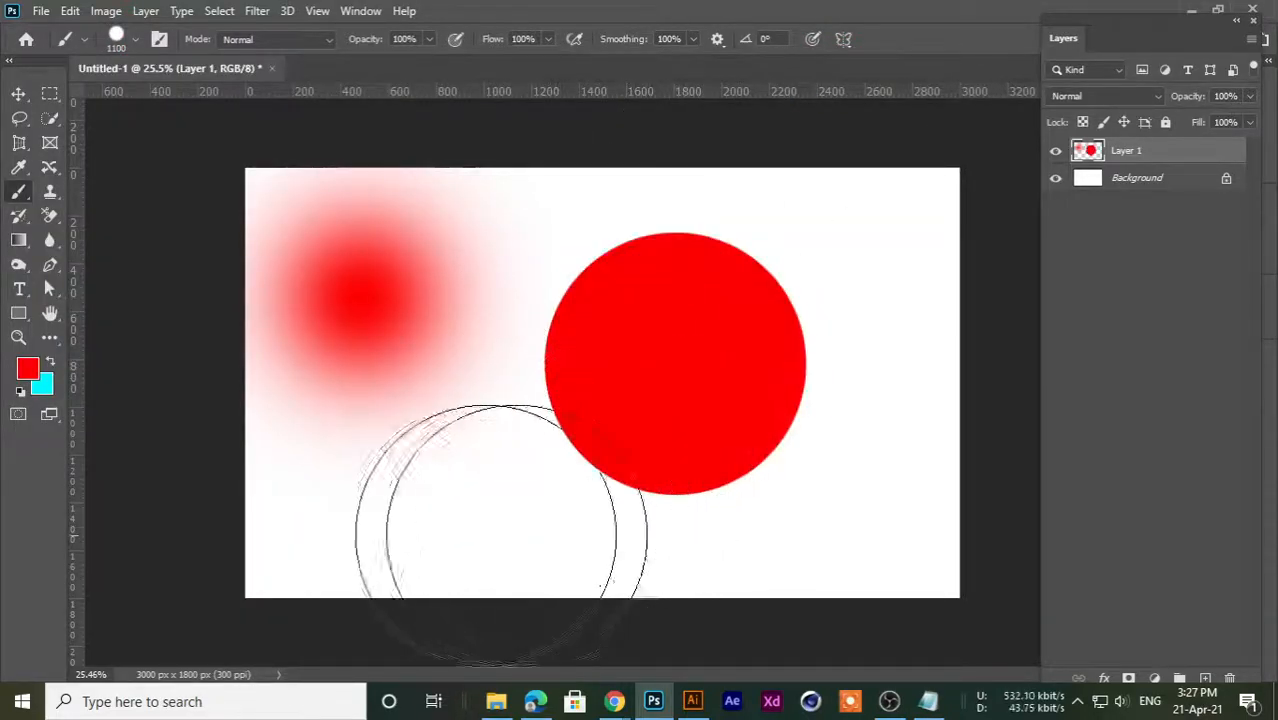
{"action": "left_click", "coordinate": [440, 427]}
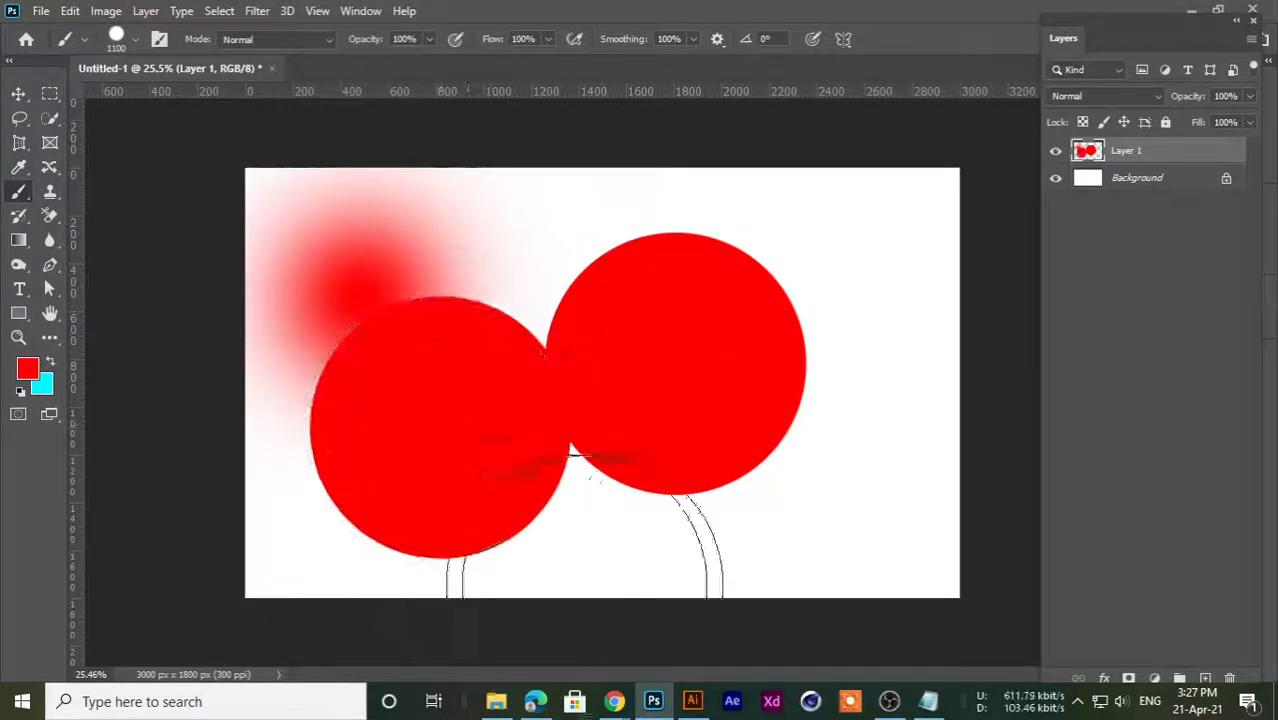
{"action": "left_click", "coordinate": [795, 349]}
{"action": "left_click", "coordinate": [623, 465]}
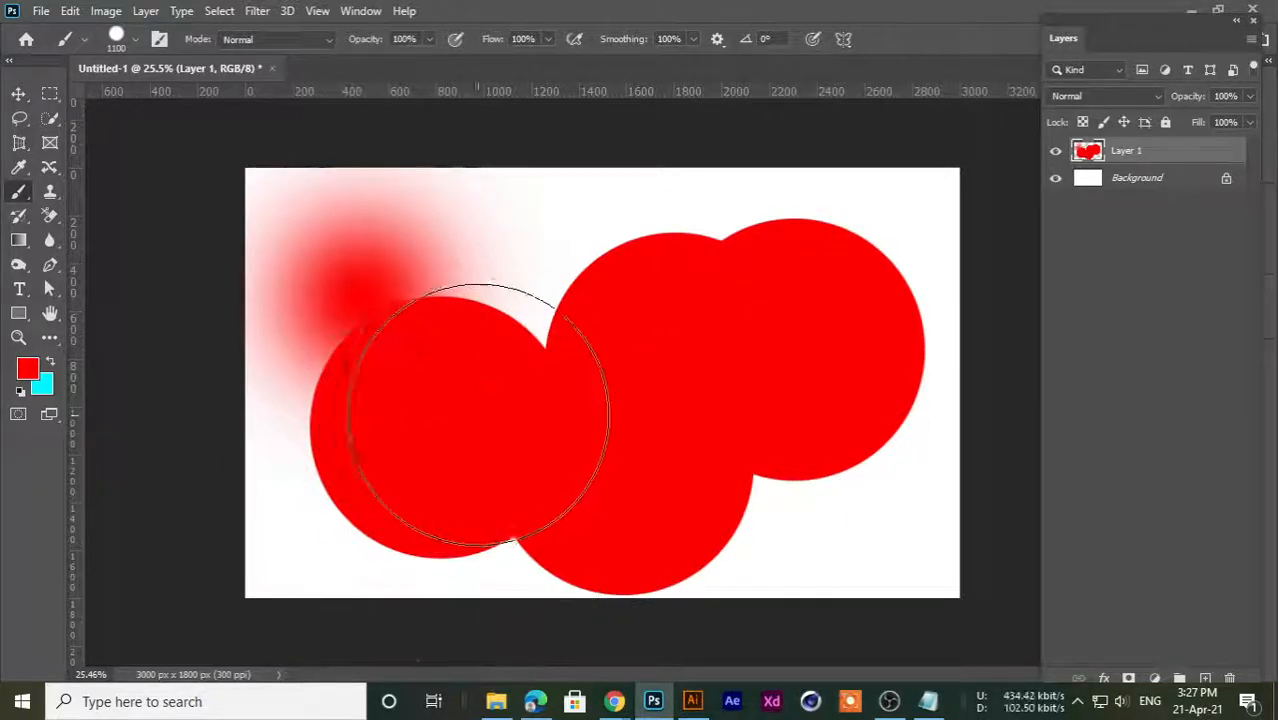
- Reduce the brush size to 400 px and paint three small red circles around the large ones
{"action": "key", "text": "bracketleft"}
{"action": "key", "text": "bracketleft"}
{"action": "key", "text": "bracketleft"}
{"action": "key", "text": "bracketleft"}
{"action": "key", "text": "bracketleft"}
{"action": "key", "text": "bracketleft"}
{"action": "key", "text": "bracketleft"}
{"action": "left_click", "coordinate": [530, 227]}
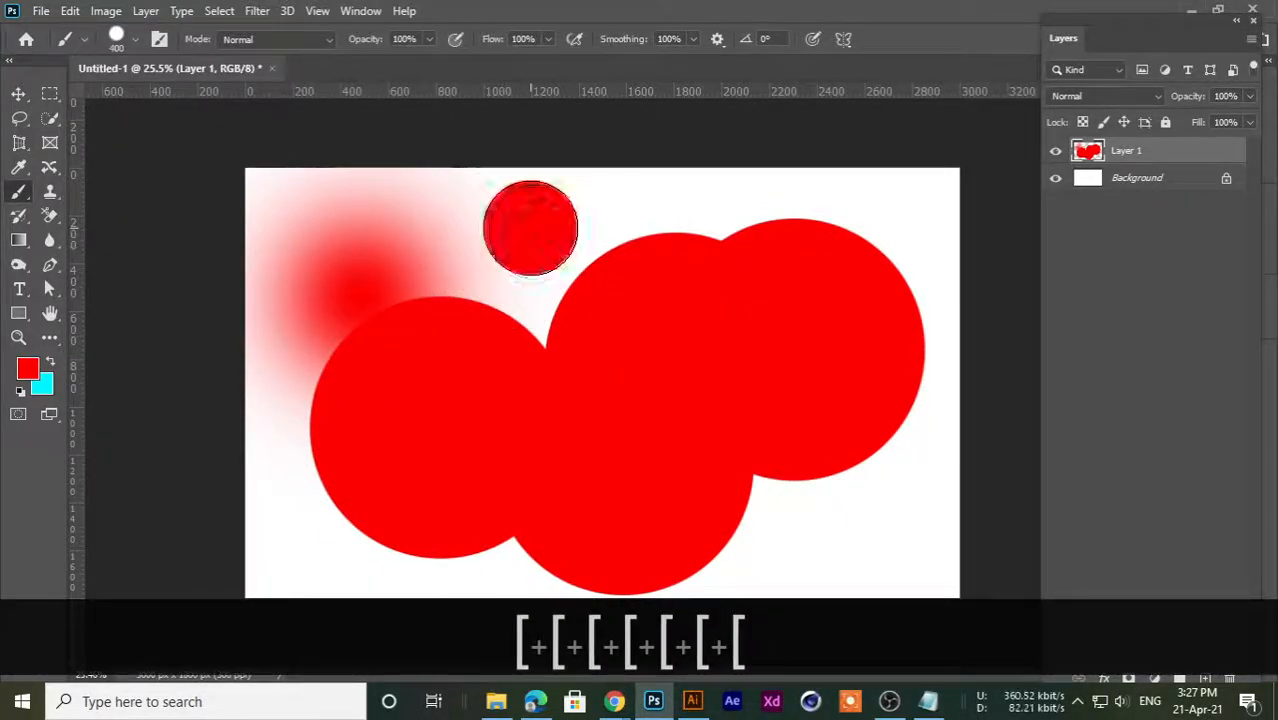
{"action": "left_click", "coordinate": [741, 236]}
{"action": "left_click", "coordinate": [899, 511]}
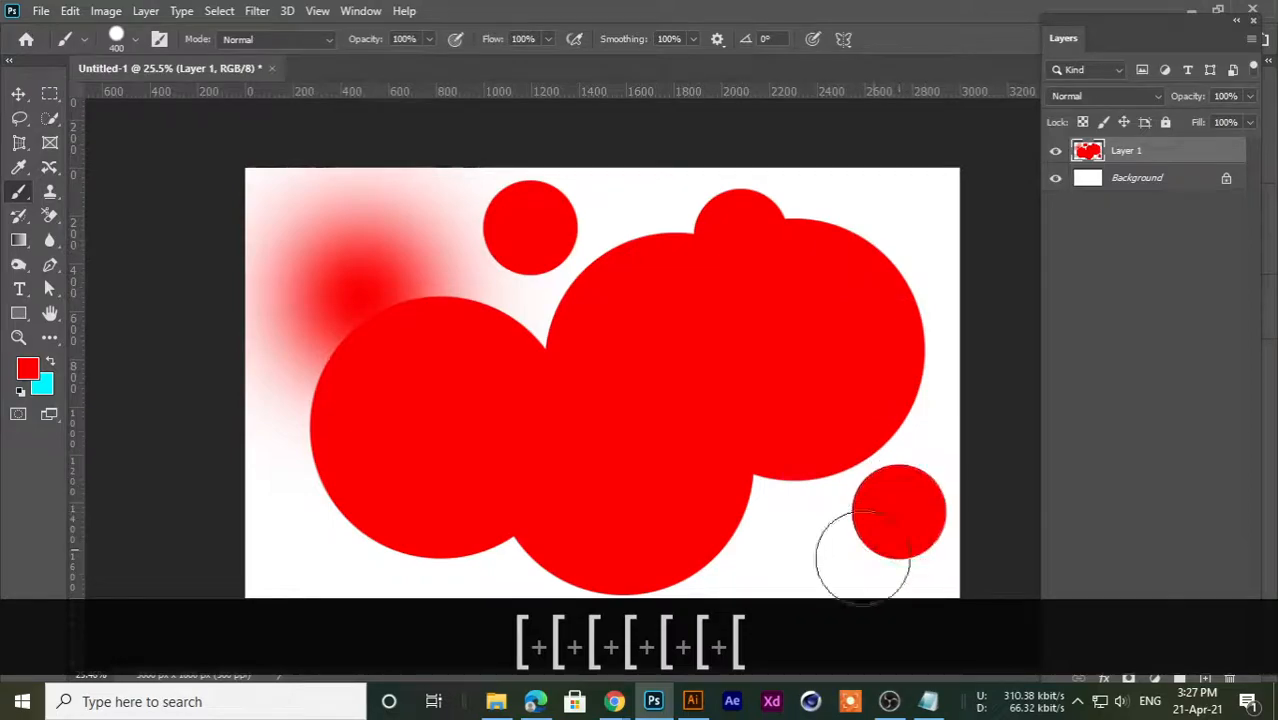
- Set the foreground colour to a bright blue with a hue of 215° and return to the Brush Tool
{"action": "left_click", "coordinate": [24, 373]}
{"action": "left_click_drag", "start_coordinate": [1018, 513], "coordinate": [1020, 453]}
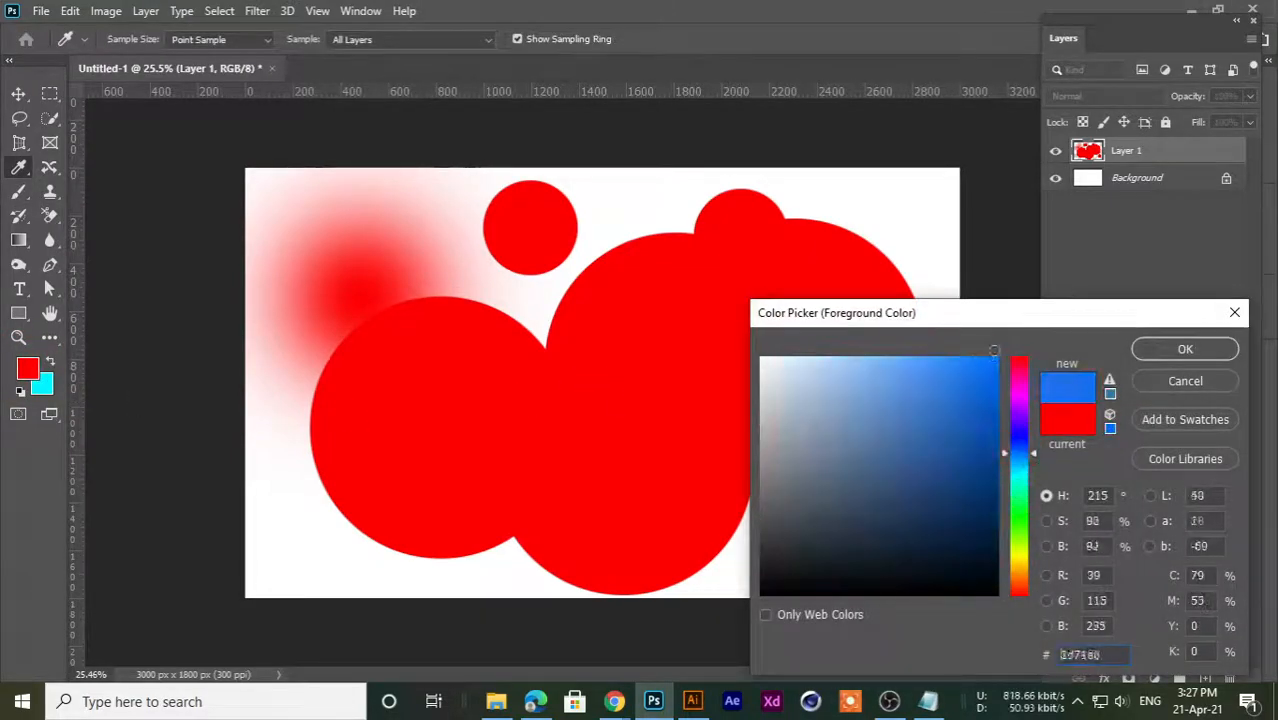
{"action": "left_click", "coordinate": [1185, 349]}
{"action": "key", "text": "b"}
- Paint nine small hard blue circles around the edges of the canvas
{"action": "left_click", "coordinate": [929, 227]}
{"action": "left_click", "coordinate": [958, 420]}
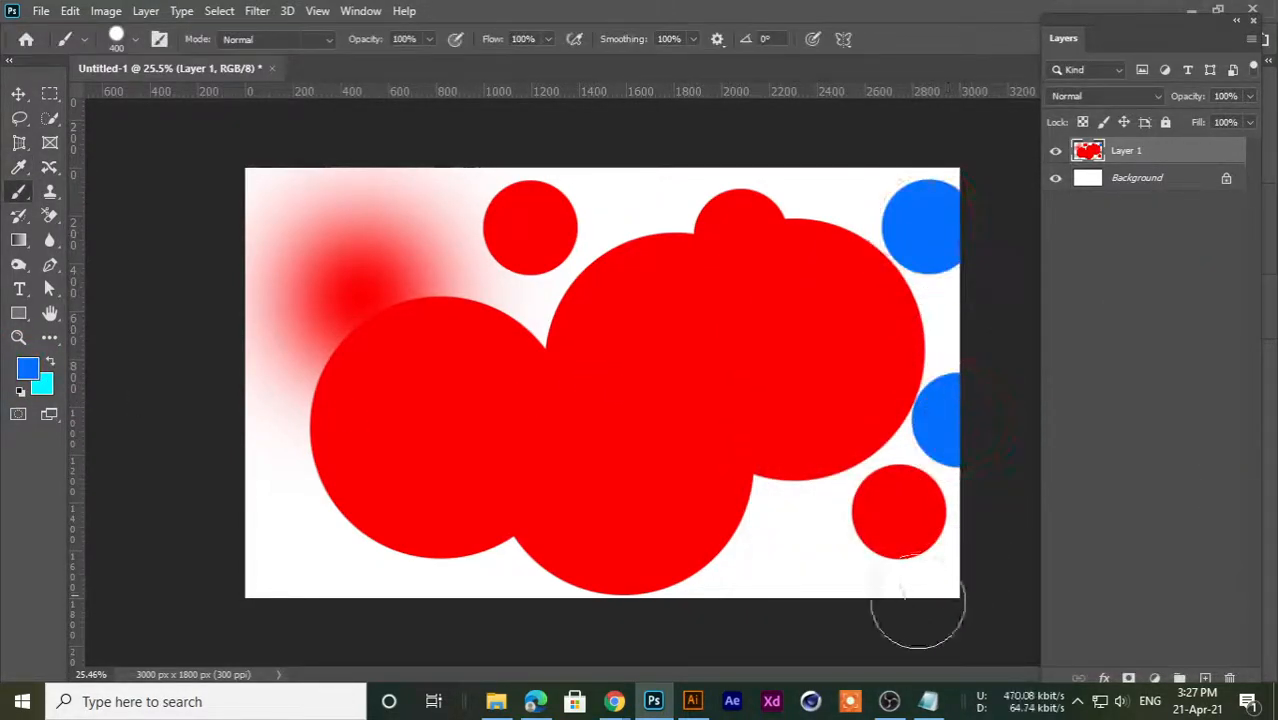
{"action": "left_click", "coordinate": [783, 590]}
{"action": "left_click", "coordinate": [322, 610]}
{"action": "left_click", "coordinate": [225, 557]}
{"action": "left_click", "coordinate": [272, 398]}
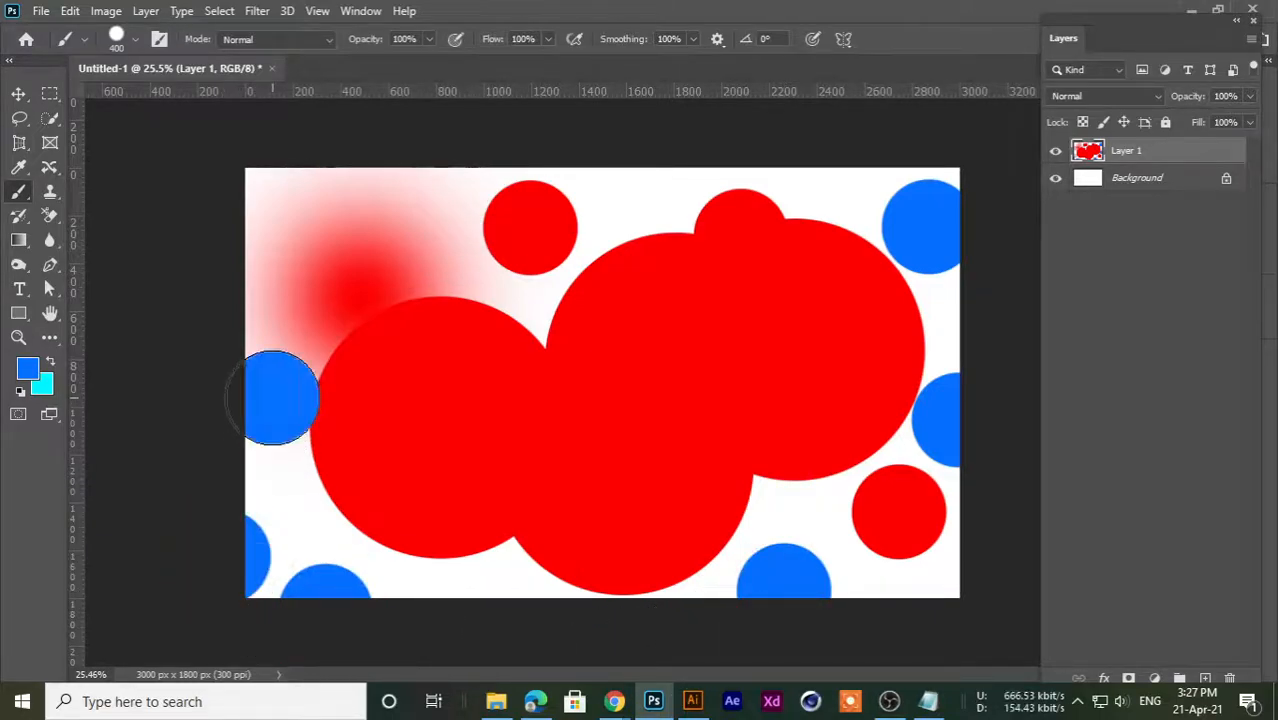
{"action": "left_click", "coordinate": [300, 244]}
{"action": "left_click", "coordinate": [440, 203]}
{"action": "left_click", "coordinate": [641, 198]}
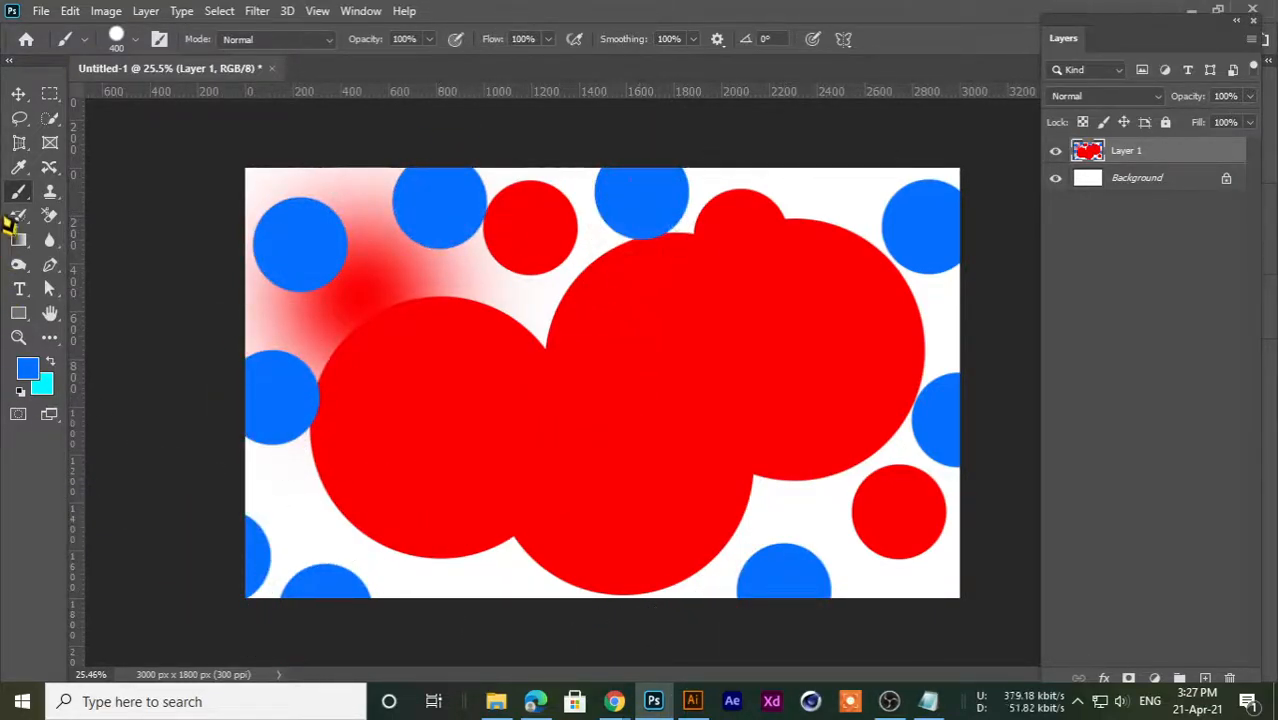
- Delete the layer holding the red and blue circles using the Move Tool
{"action": "left_click", "coordinate": [19, 93]}
{"action": "left_click_drag", "start_coordinate": [753, 365], "coordinate": [657, 368]}
{"action": "key", "text": "Delete"}
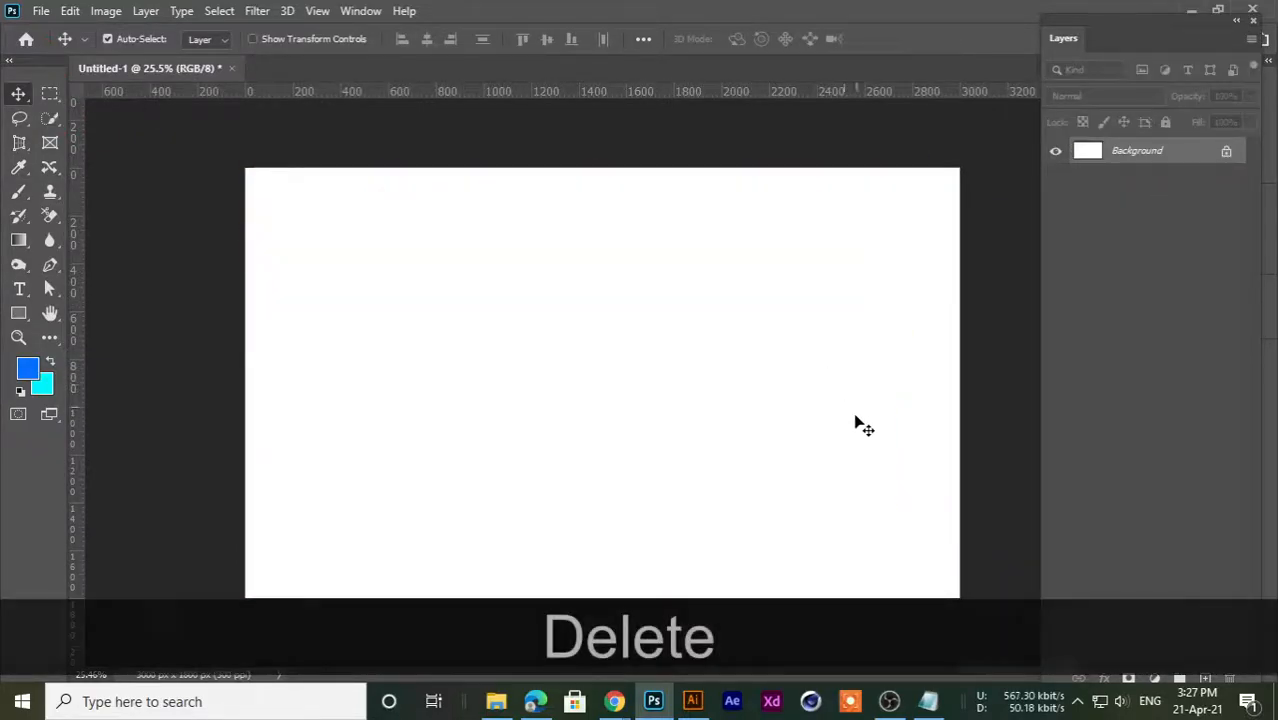
- Add a new blank layer above the Background and activate the Brush Tool
{"action": "left_click", "coordinate": [1206, 678]}
{"action": "key", "text": "ctrl+minus"}
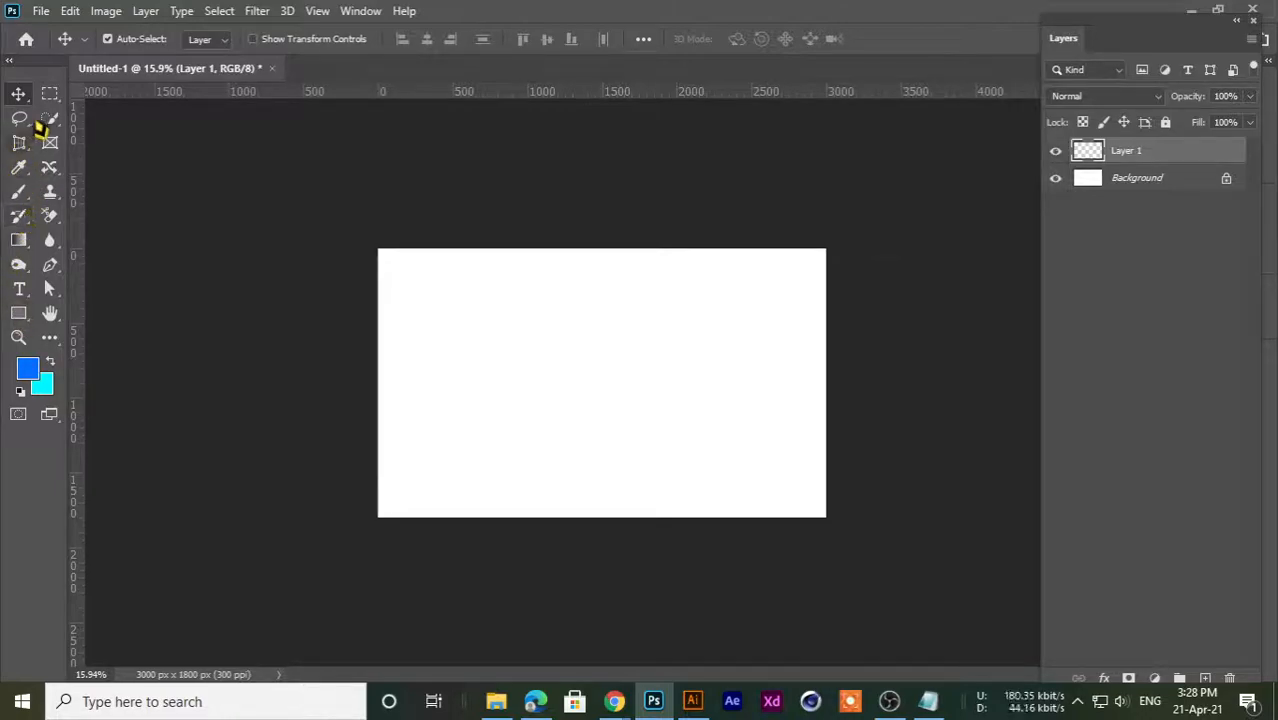
{"action": "right_click", "coordinate": [17, 200]}
{"action": "left_click", "coordinate": [72, 183]}
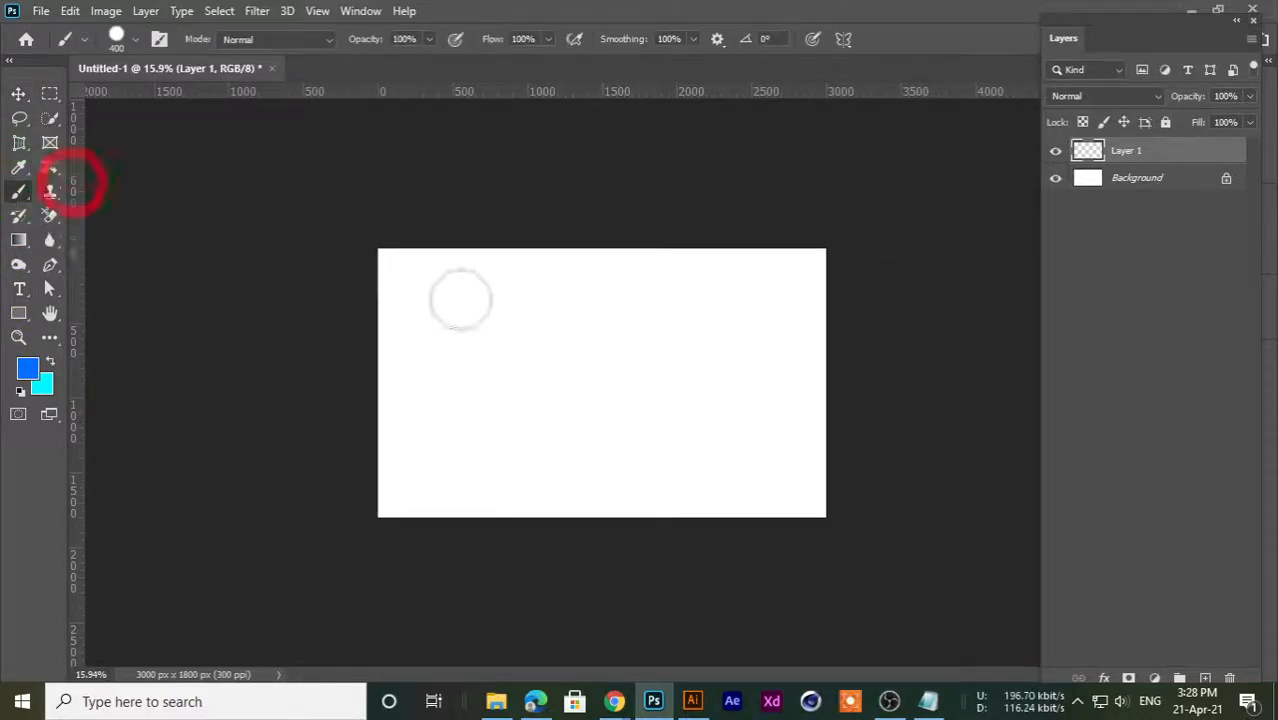
- Enlarge the hard brush to 3700 px and paint a wide blue arc across the lower half of the canvas
{"action": "key", "text": "bracketright"}
{"action": "key", "text": "bracketright"}
{"action": "key", "text": "bracketright"}
{"action": "key", "text": "bracketright"}
{"action": "key", "text": "bracketright"}
{"action": "key", "text": "bracketright"}
{"action": "key", "text": "bracketright"}
{"action": "key", "text": "bracketright"}
{"action": "key", "text": "bracketright"}
{"action": "key", "text": "bracketright"}
{"action": "key", "text": "bracketright"}
{"action": "key", "text": "bracketright"}
{"action": "key", "text": "bracketright"}
{"action": "key", "text": "bracketright"}
{"action": "key", "text": "bracketright"}
{"action": "key", "text": "bracketright"}
{"action": "key", "text": "bracketright"}
{"action": "key", "text": "bracketright"}
{"action": "key", "text": "bracketright"}
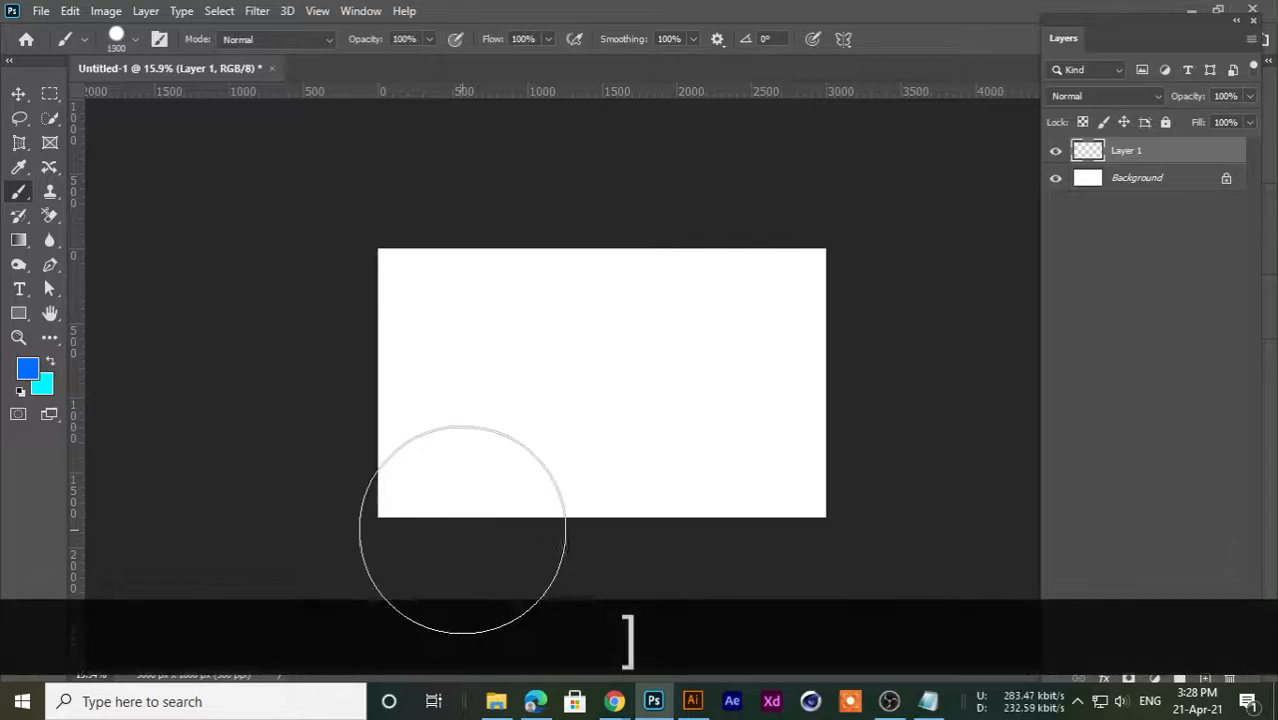
{"action": "key", "text": "bracketright"}
{"action": "key", "text": "bracketright"}
{"action": "key", "text": "bracketright"}
{"action": "key", "text": "bracketright"}
{"action": "key", "text": "bracketright"}
{"action": "key", "text": "bracketright"}
{"action": "key", "text": "bracketright"}
{"action": "key", "text": "bracketright"}
{"action": "key", "text": "bracketright"}
{"action": "key", "text": "bracketright"}
{"action": "key", "text": "bracketright"}
{"action": "key", "text": "bracketright"}
{"action": "key", "text": "bracketright"}
{"action": "key", "text": "bracketright"}
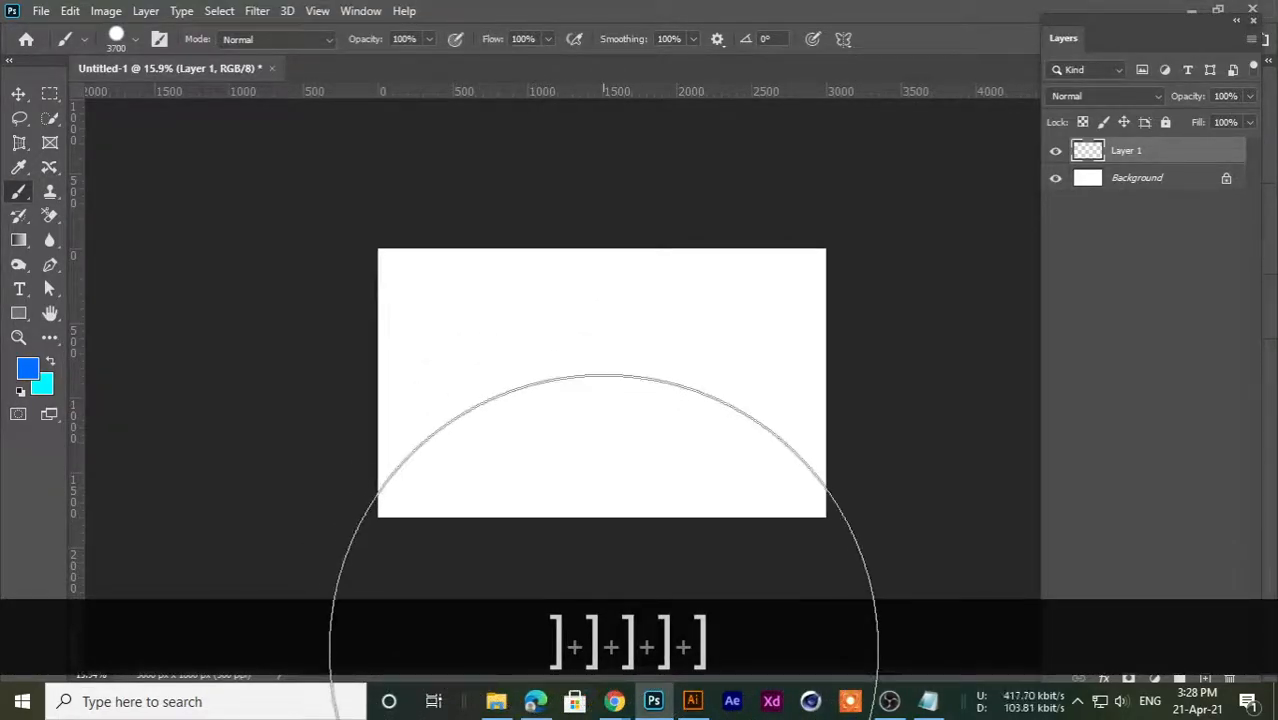
{"action": "left_click", "coordinate": [589, 663]}
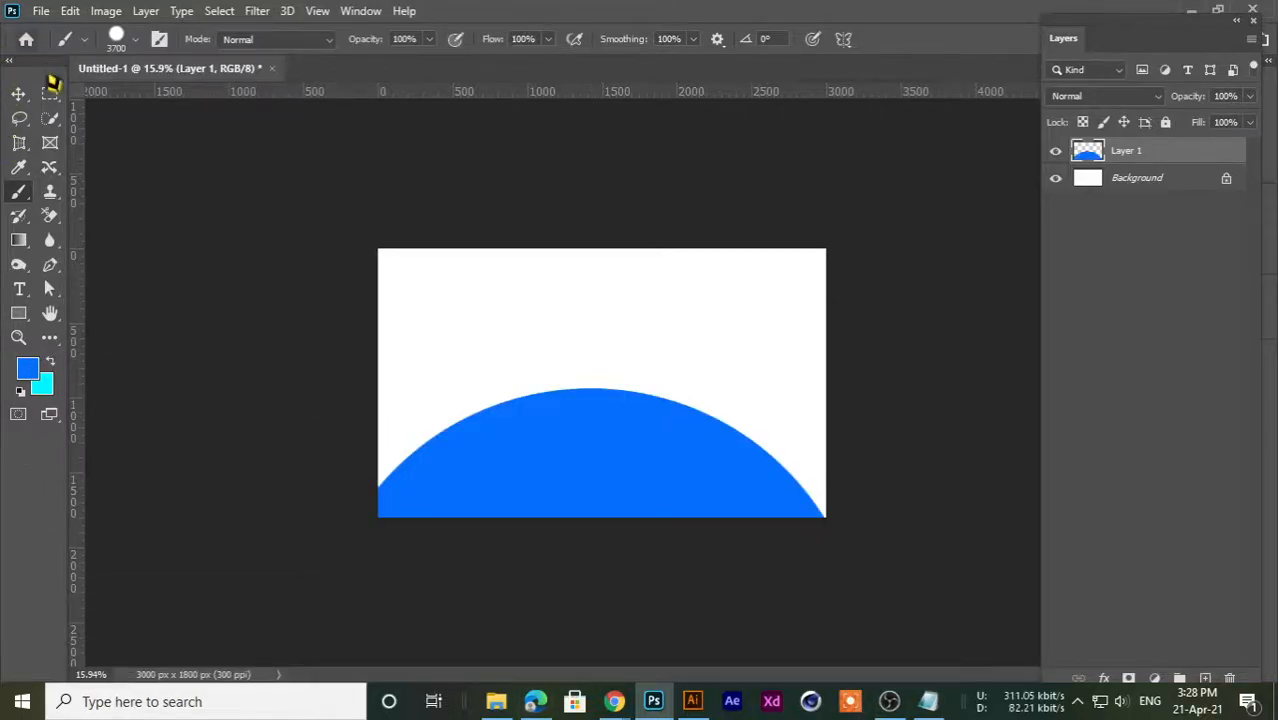
- Activate the Move Tool and examine the blue arc against the whole canvas
{"action": "left_click", "coordinate": [20, 96]}
{"action": "scroll", "coordinate": [526, 419], "scroll_direction": "down", "scroll_amount": 3}
{"action": "mouse_move", "coordinate": [585, 457]}
{"action": "left_mouse_down"}
{"action": "mouse_move", "coordinate": [599, 334]}
{"action": "mouse_move", "coordinate": [603, 445]}
{"action": "mouse_move", "coordinate": [591, 447]}
{"action": "left_mouse_up"}
{"action": "scroll", "coordinate": [591, 447], "scroll_direction": "up", "scroll_amount": 3}
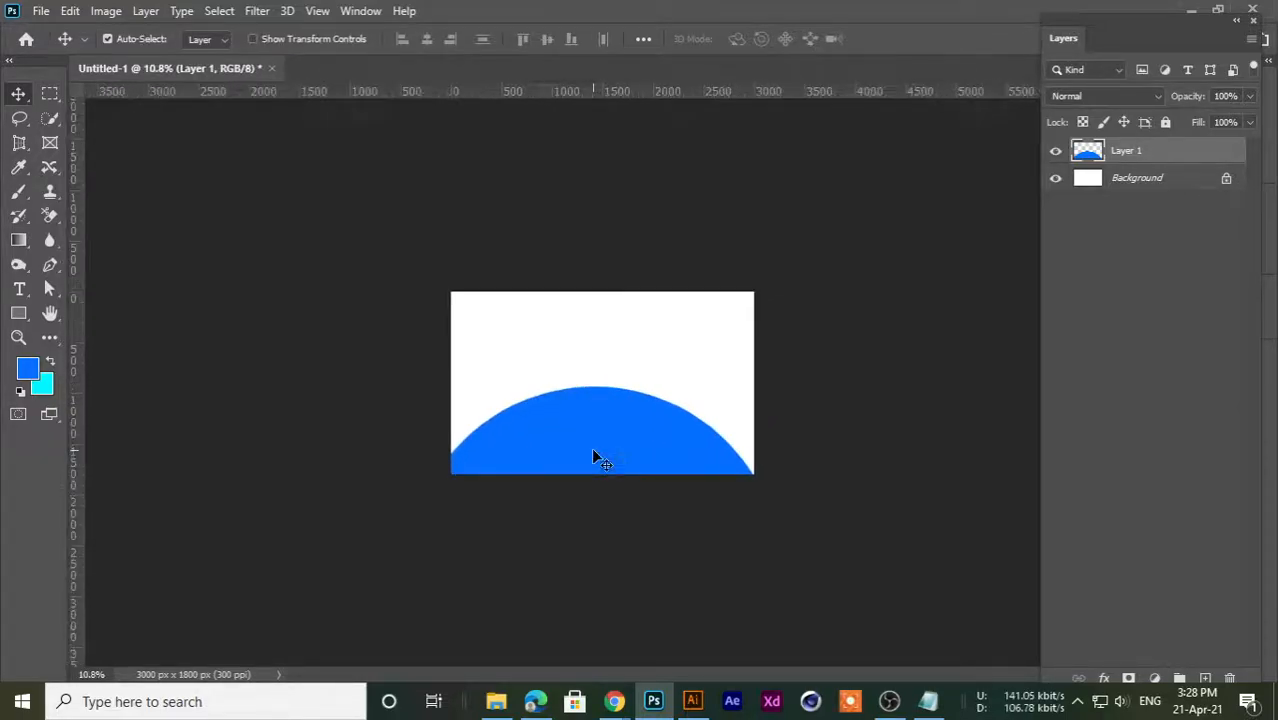
{"action": "scroll", "coordinate": [593, 452], "scroll_direction": "up", "scroll_amount": 1}
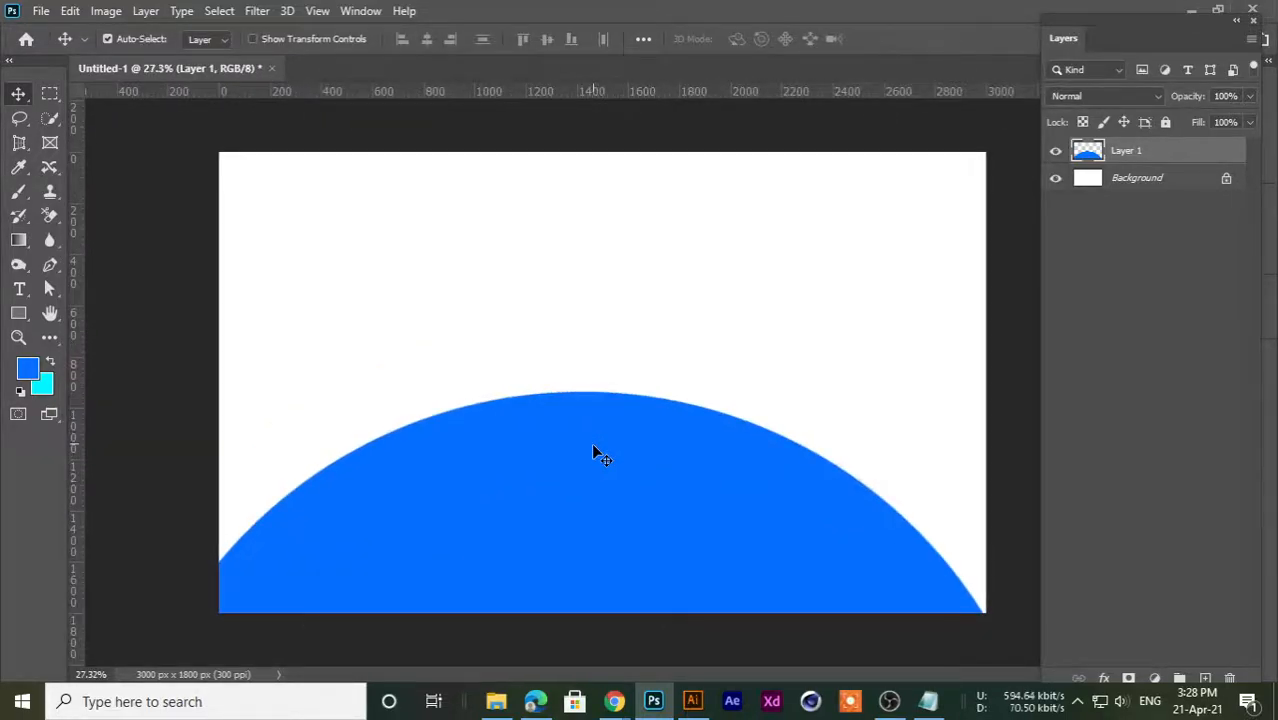
- Switch to Chrome and search Google for "keyboard" in a new tab
{"action": "mouse_move", "coordinate": [613, 701]}
{"action": "left_click", "coordinate": [520, 625]}
{"action": "left_click", "coordinate": [655, 14]}
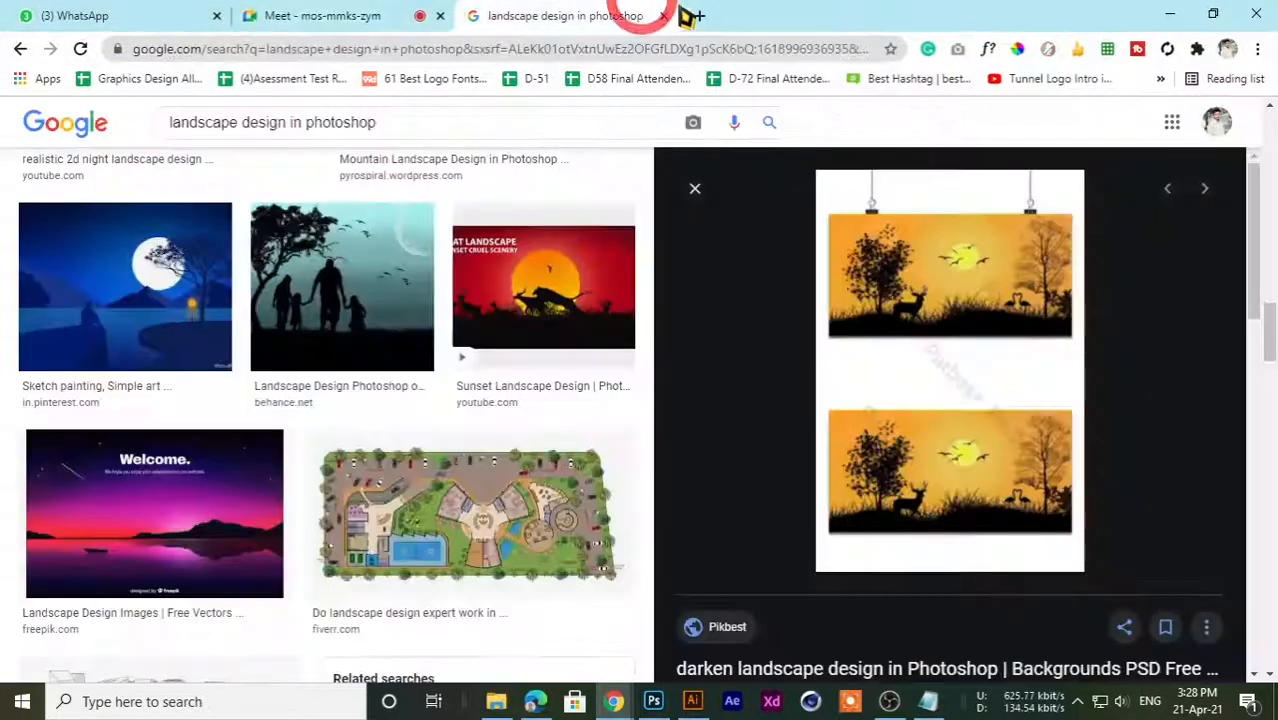
{"action": "left_click", "coordinate": [692, 15]}
{"action": "left_click", "coordinate": [442, 52]}
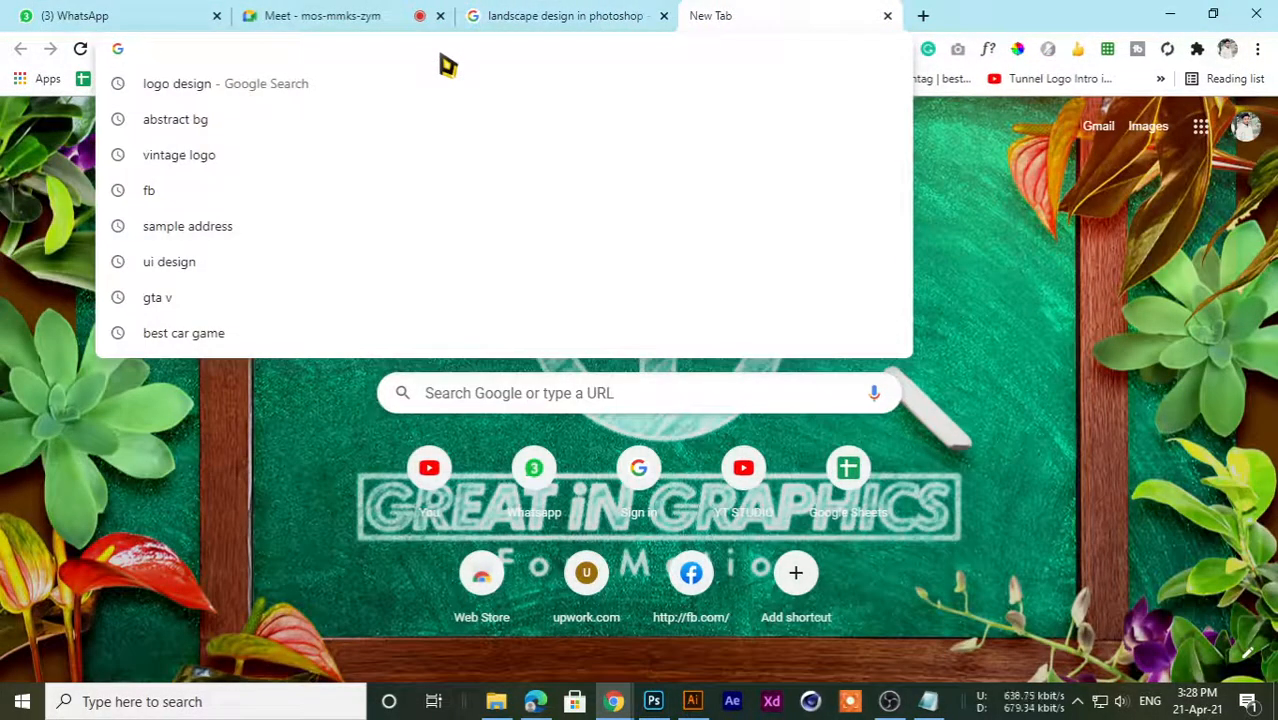
{"action": "type", "text": "key"}
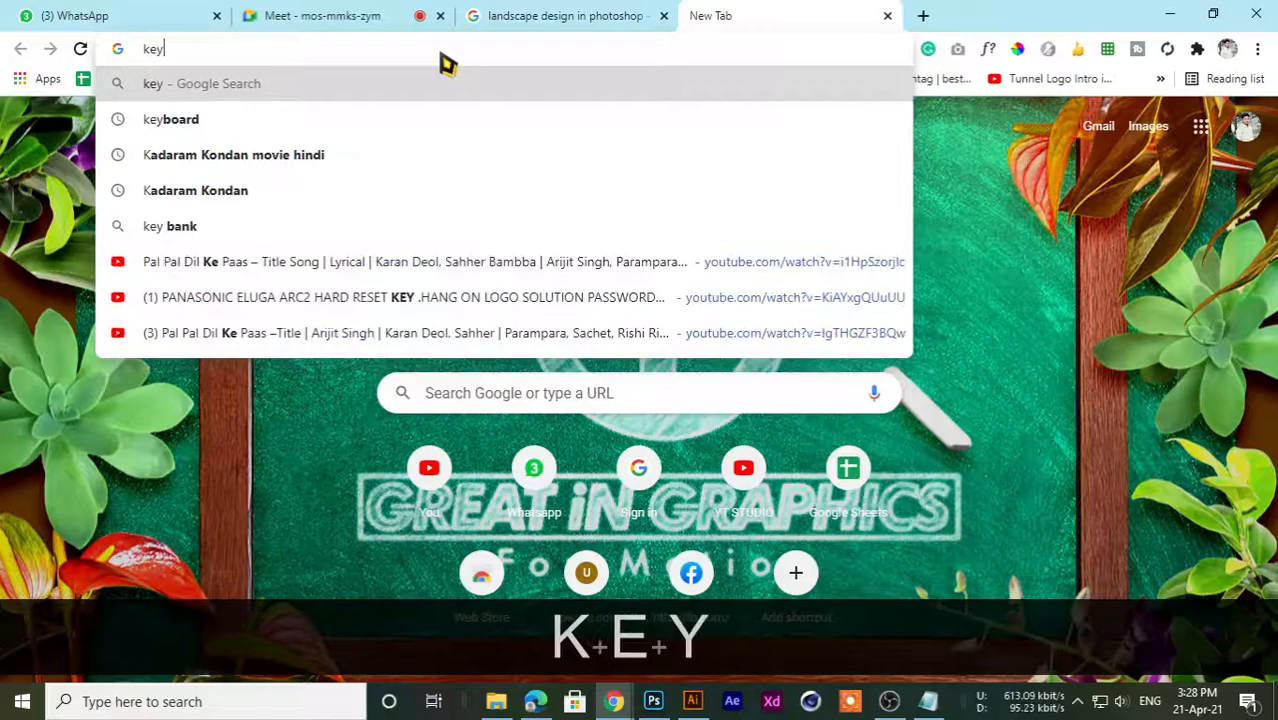
{"action": "left_click", "coordinate": [287, 125]}
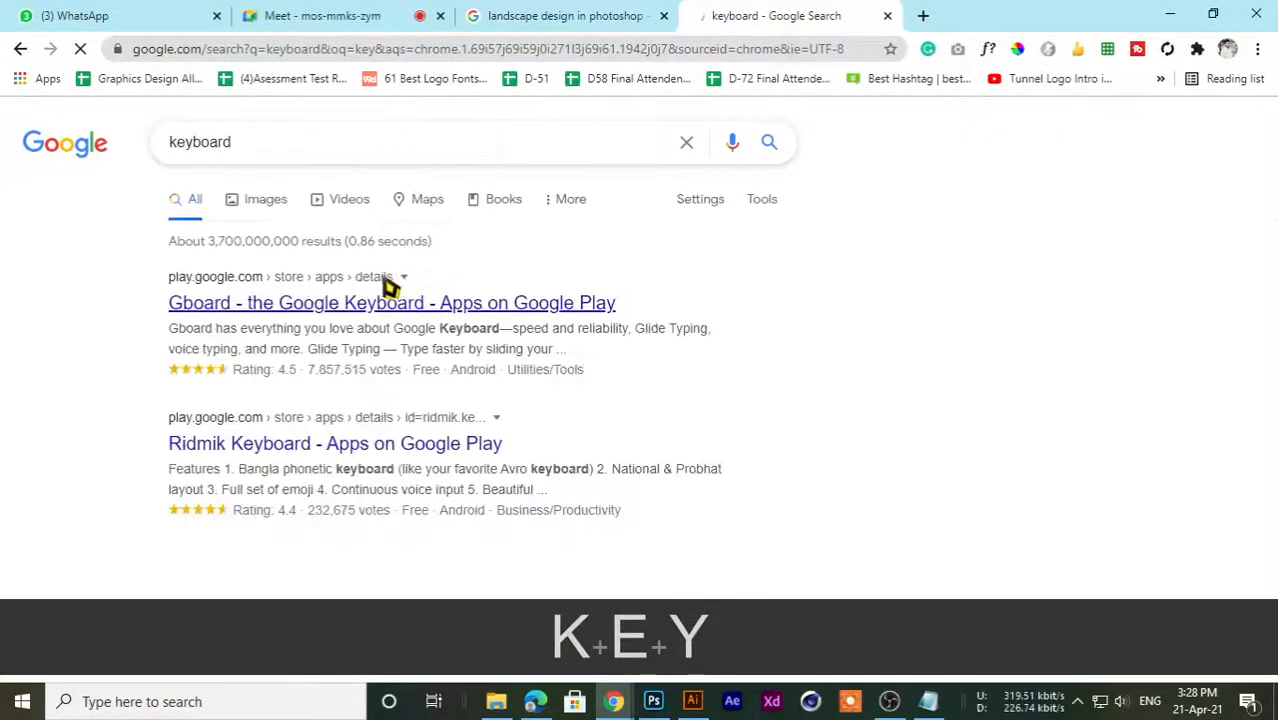
- Show the image results, view the Computer Hope "What is a Keyboard?" picture larger and return to Photoshop
{"action": "left_click", "coordinate": [258, 202]}
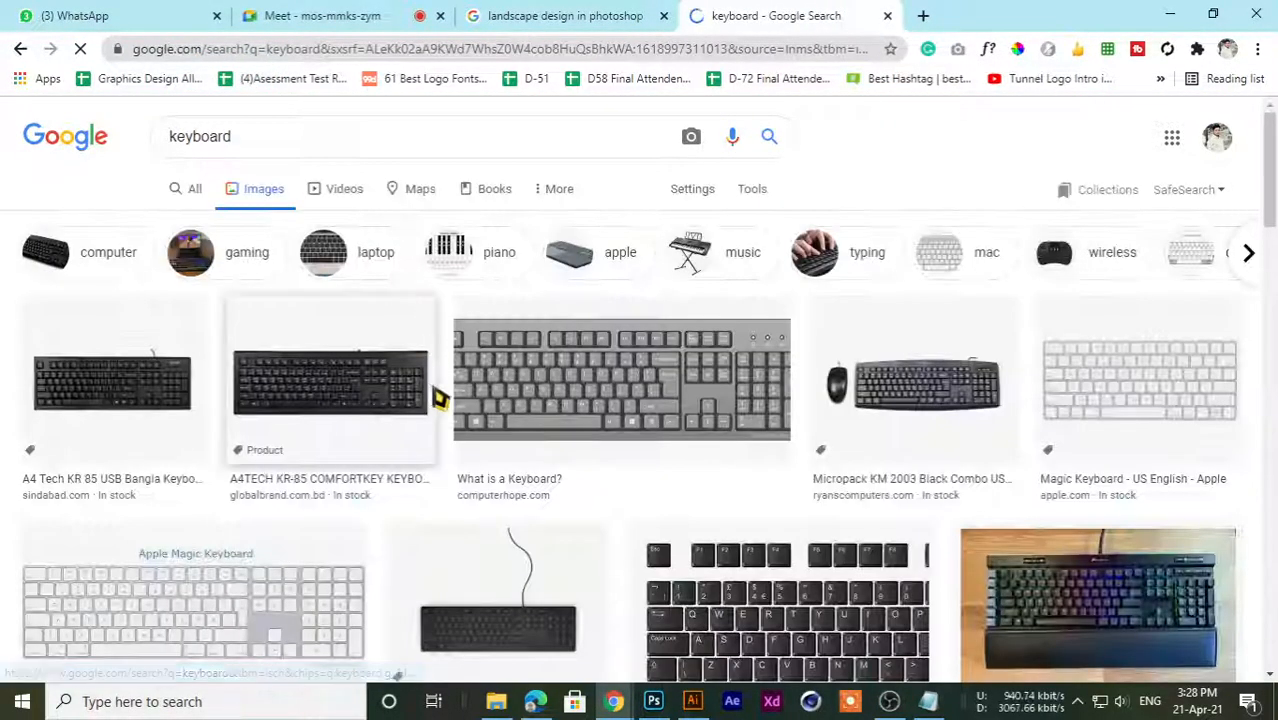
{"action": "left_click", "coordinate": [588, 400]}
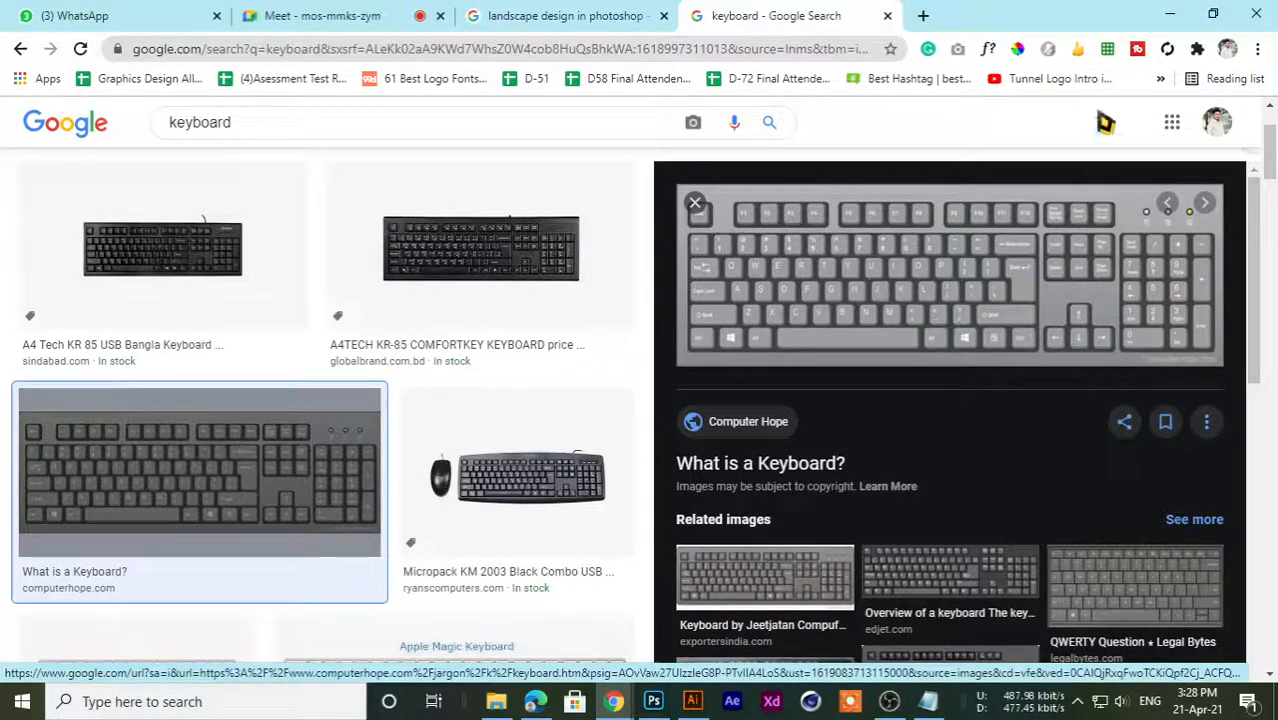
{"action": "left_click", "coordinate": [1168, 14]}
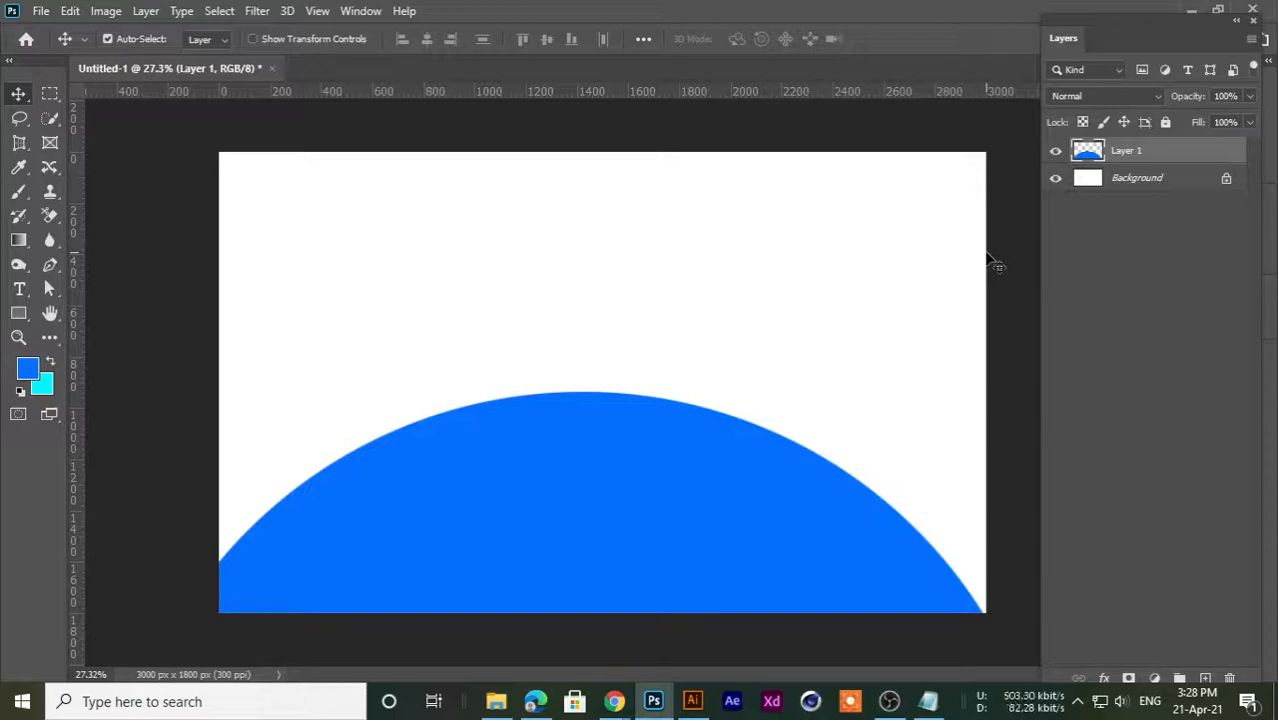
- Delete the layer with the blue arc, leaving only the Background
{"action": "key", "text": "Delete"}
{"action": "scroll", "coordinate": [505, 348], "scroll_direction": "up", "scroll_amount": 1}
{"action": "scroll", "coordinate": [506, 346], "scroll_direction": "down", "scroll_amount": 2}
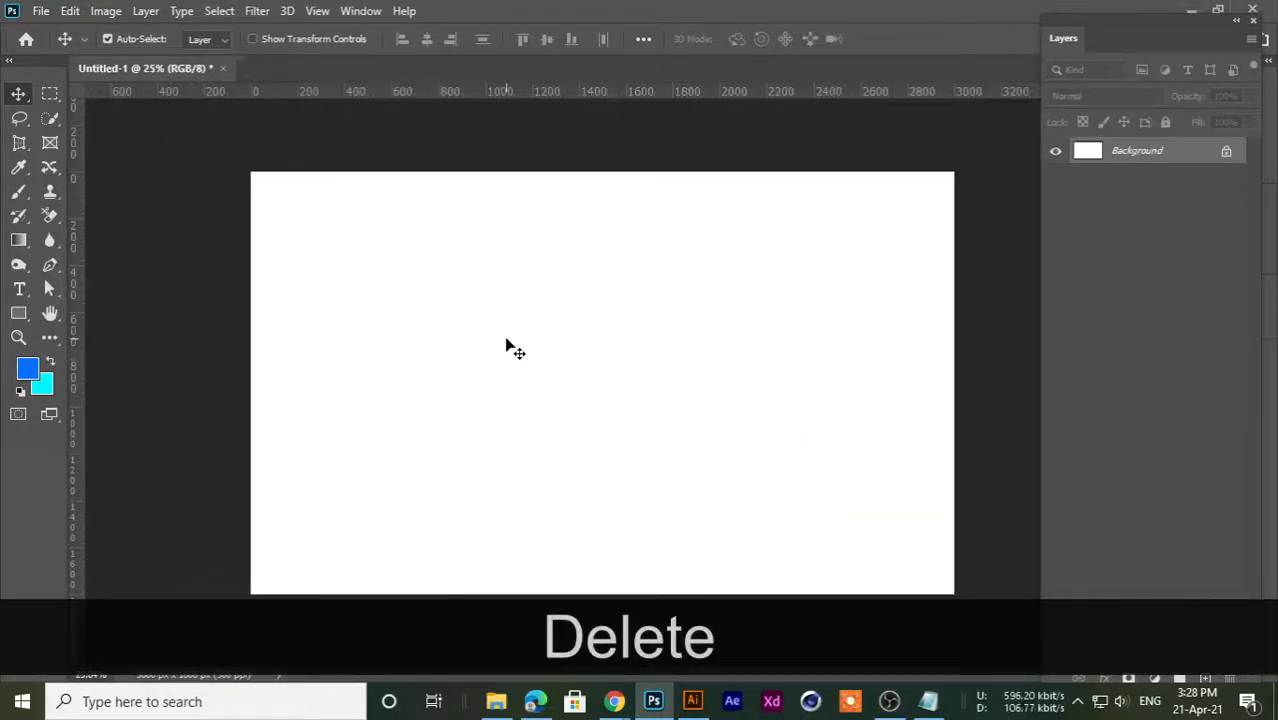
- Reduce the Brush Tool's size to 2400 px and paint one hard blue circle over the left edge of the Background layer
{"action": "left_click_drag", "start_coordinate": [19, 193], "coordinate": [74, 200]}
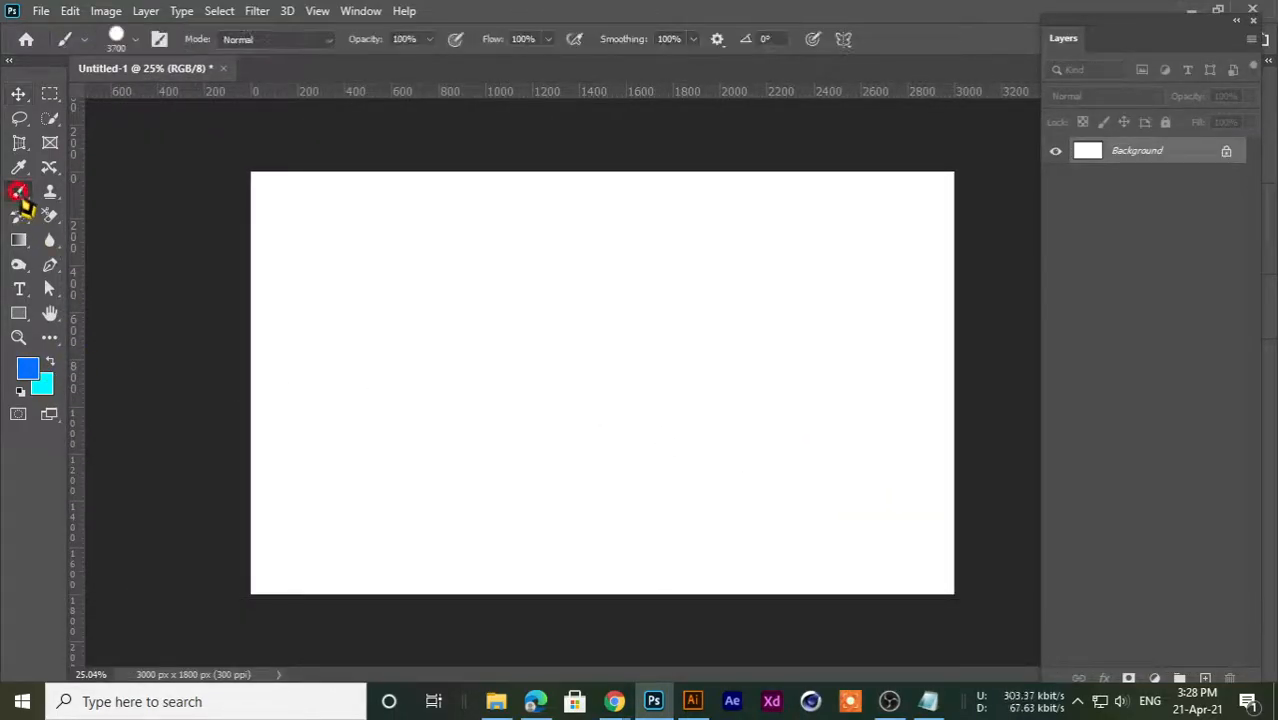
{"action": "left_click", "coordinate": [74, 195]}
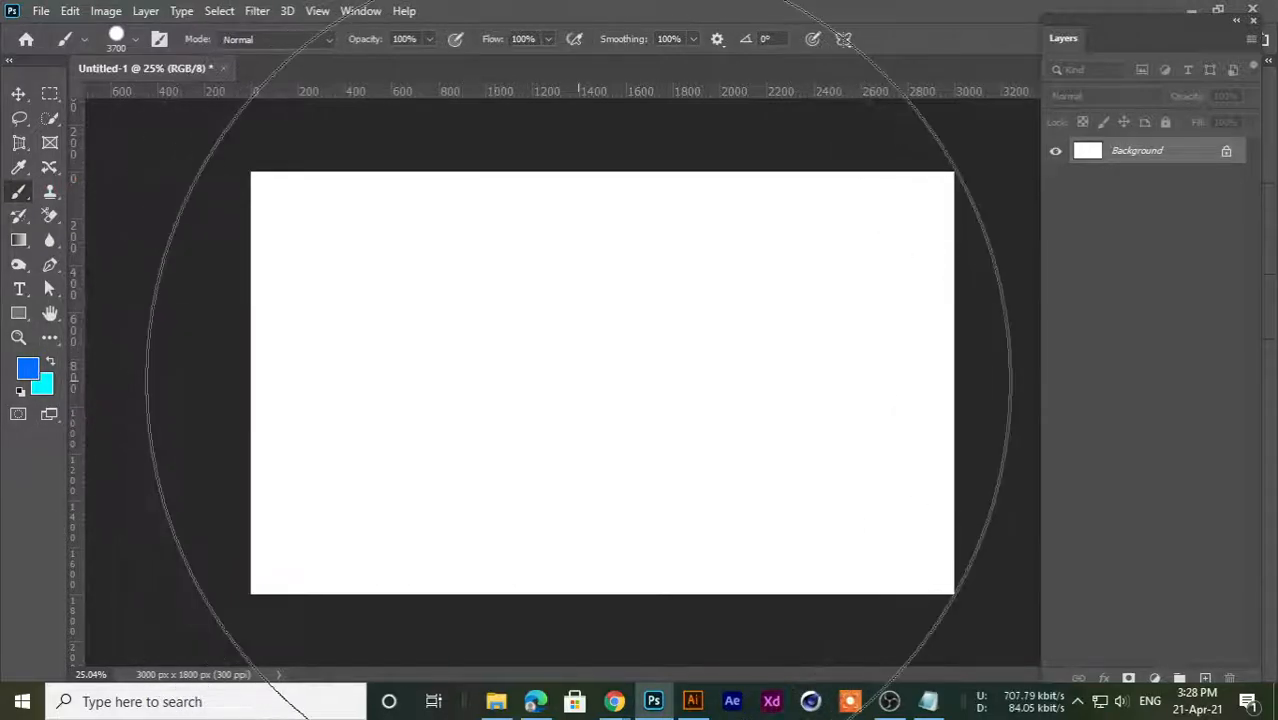
{"action": "scroll", "coordinate": [527, 385], "scroll_direction": "down", "scroll_amount": 1}
{"action": "key", "text": "bracketleft"}
{"action": "key", "text": "bracketleft"}
{"action": "key", "text": "bracketleft"}
{"action": "key", "text": "bracketleft"}
{"action": "key", "text": "bracketleft"}
{"action": "key", "text": "bracketleft"}
{"action": "key", "text": "bracketleft"}
{"action": "key", "text": "bracketleft"}
{"action": "key", "text": "bracketleft"}
{"action": "key", "text": "bracketleft"}
{"action": "key", "text": "bracketleft"}
{"action": "key", "text": "bracketleft"}
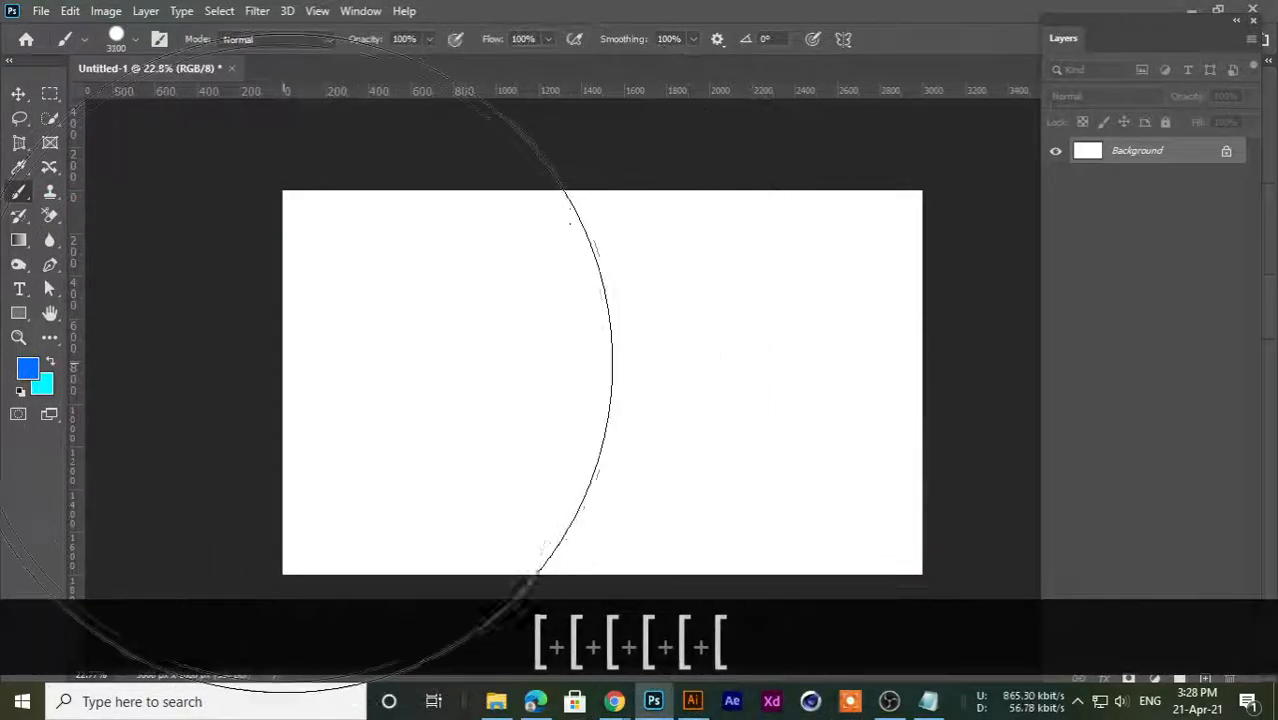
{"action": "left_click", "coordinate": [323, 380]}
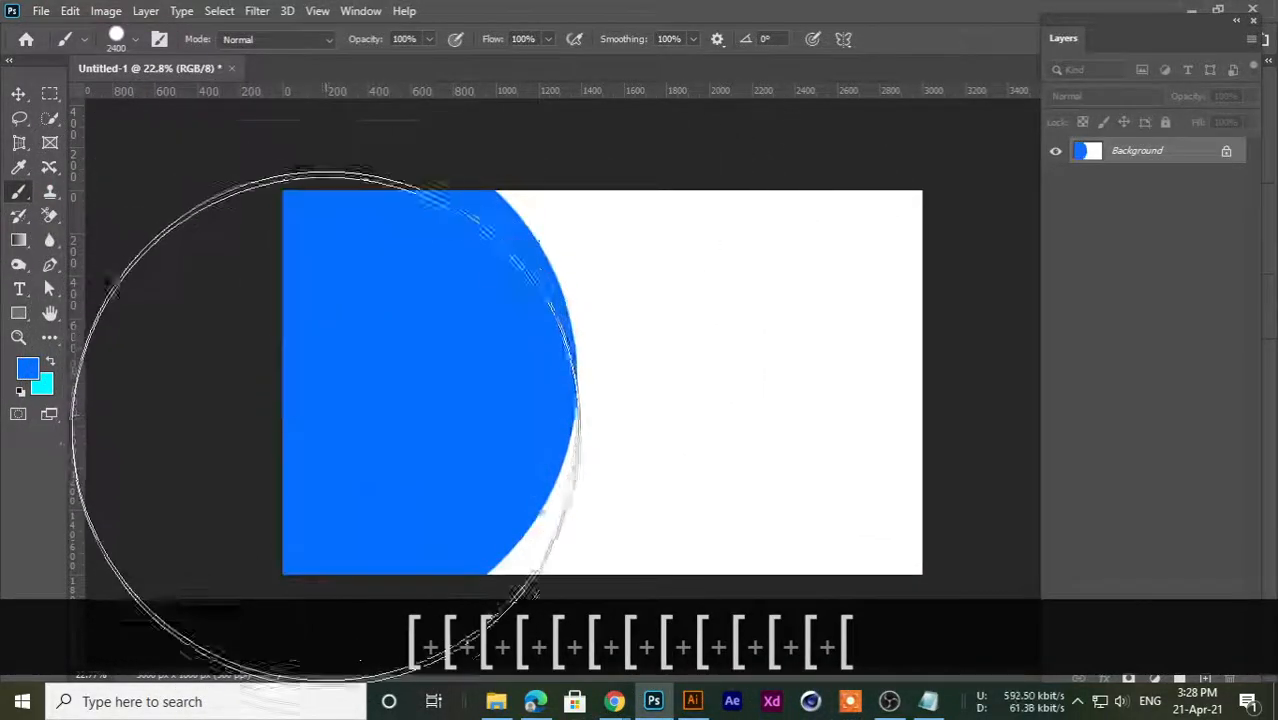
- Try to move the blue circle on the locked Background layer and undo the painted circle
{"action": "left_click", "coordinate": [18, 94]}
{"action": "left_click_drag", "start_coordinate": [415, 364], "coordinate": [617, 373]}
{"action": "left_click", "coordinate": [765, 315]}
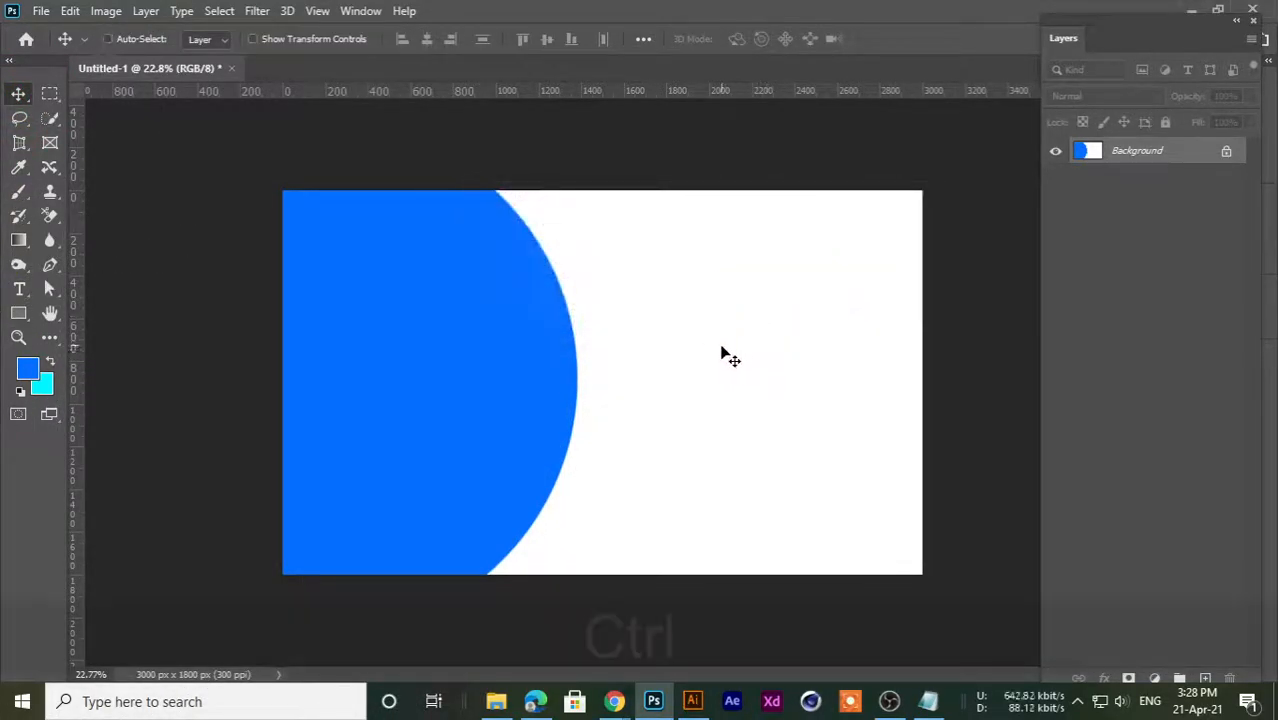
{"action": "key", "text": "ctrl+z"}
- Add a new layer and paint one 2400 px hard blue circle over the canvas's left part
{"action": "left_click", "coordinate": [1207, 678]}
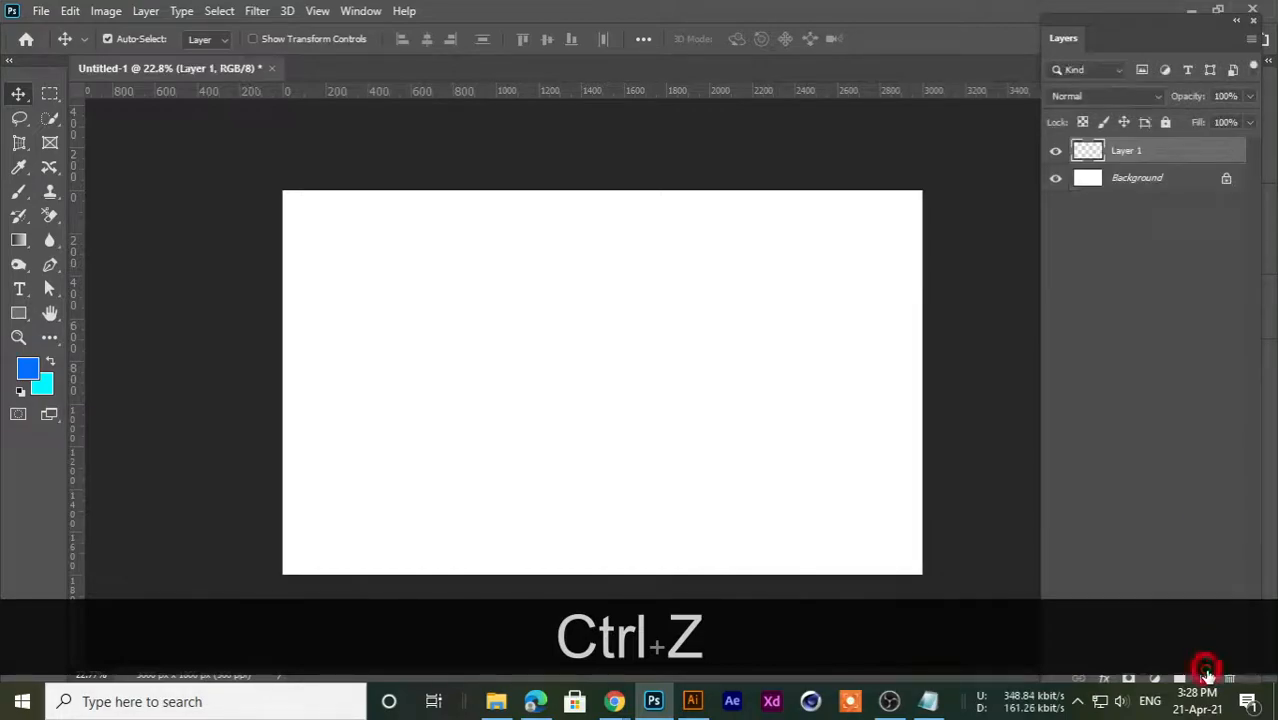
{"action": "left_click", "coordinate": [18, 192]}
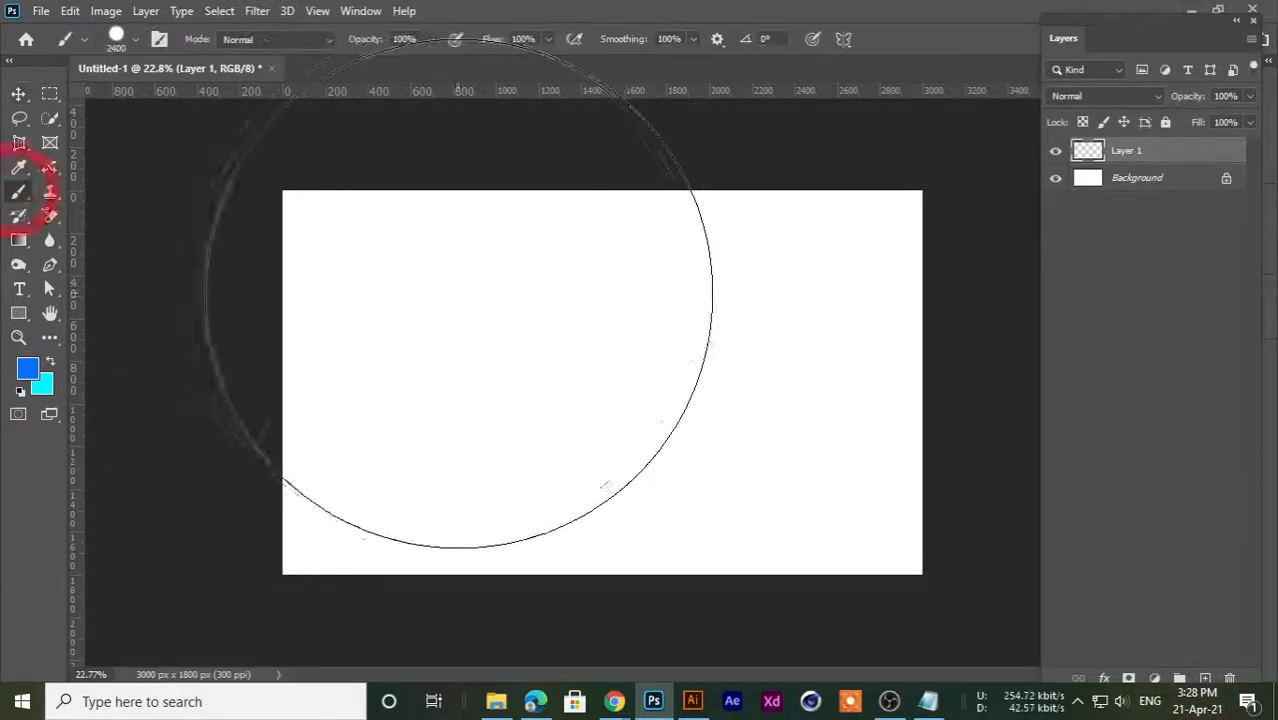
{"action": "left_click", "coordinate": [370, 372]}
- Move the blue circle with the Move Tool, undo the move and delete the circle's layer
{"action": "left_click", "coordinate": [18, 93]}
{"action": "left_click_drag", "start_coordinate": [608, 339], "coordinate": [648, 326]}
{"action": "key", "text": "ctrl+z"}
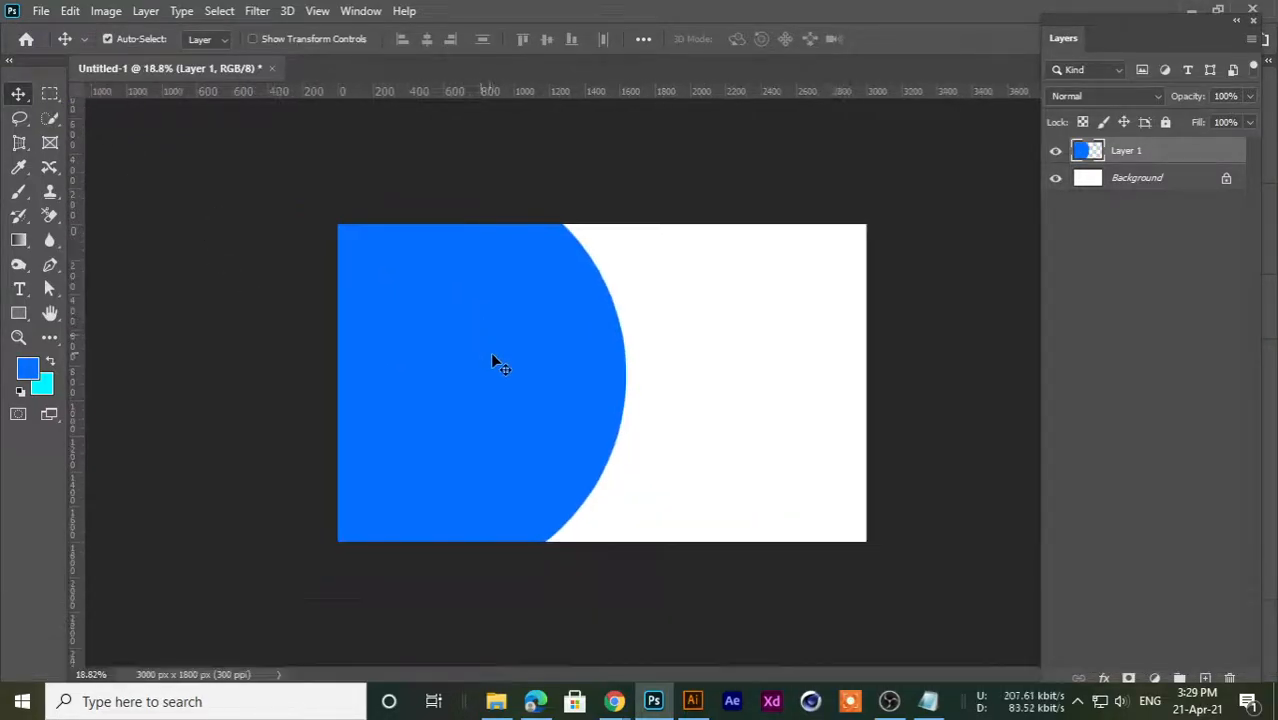
{"action": "key", "text": "Delete"}
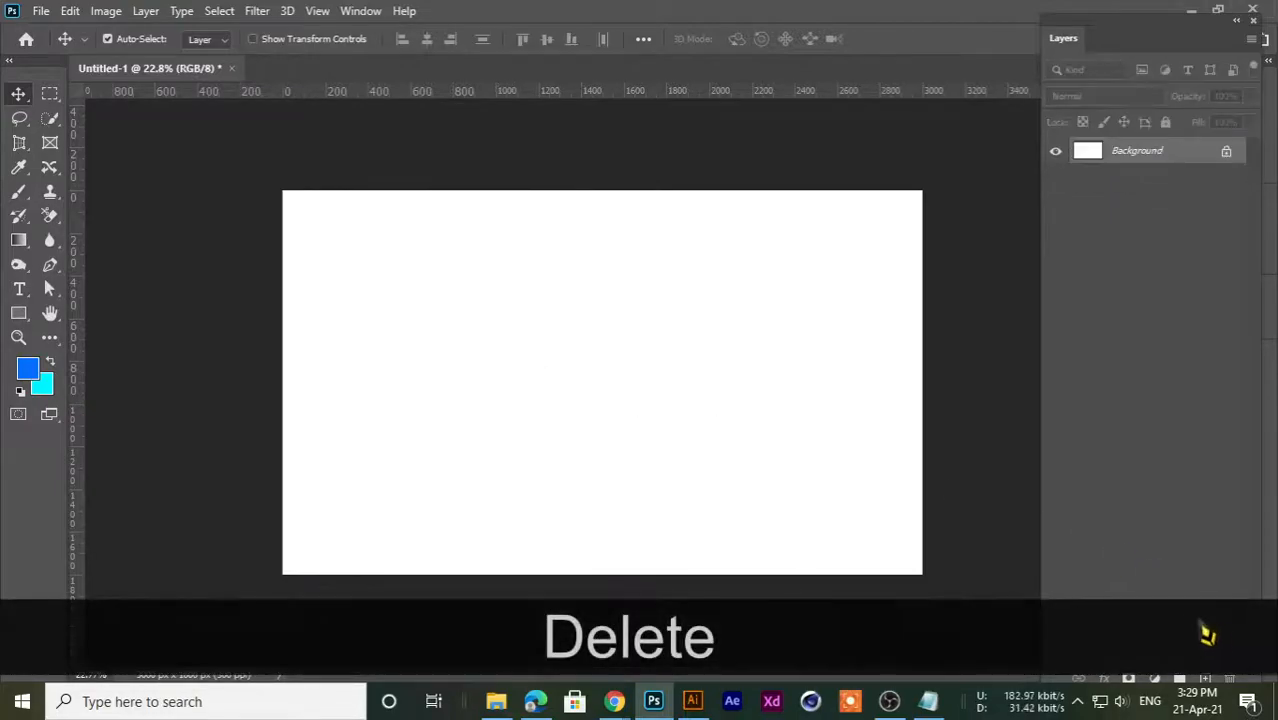
- Add a new layer, restore the default black and white colours and fill the layer with black
{"action": "left_click", "coordinate": [1205, 678]}
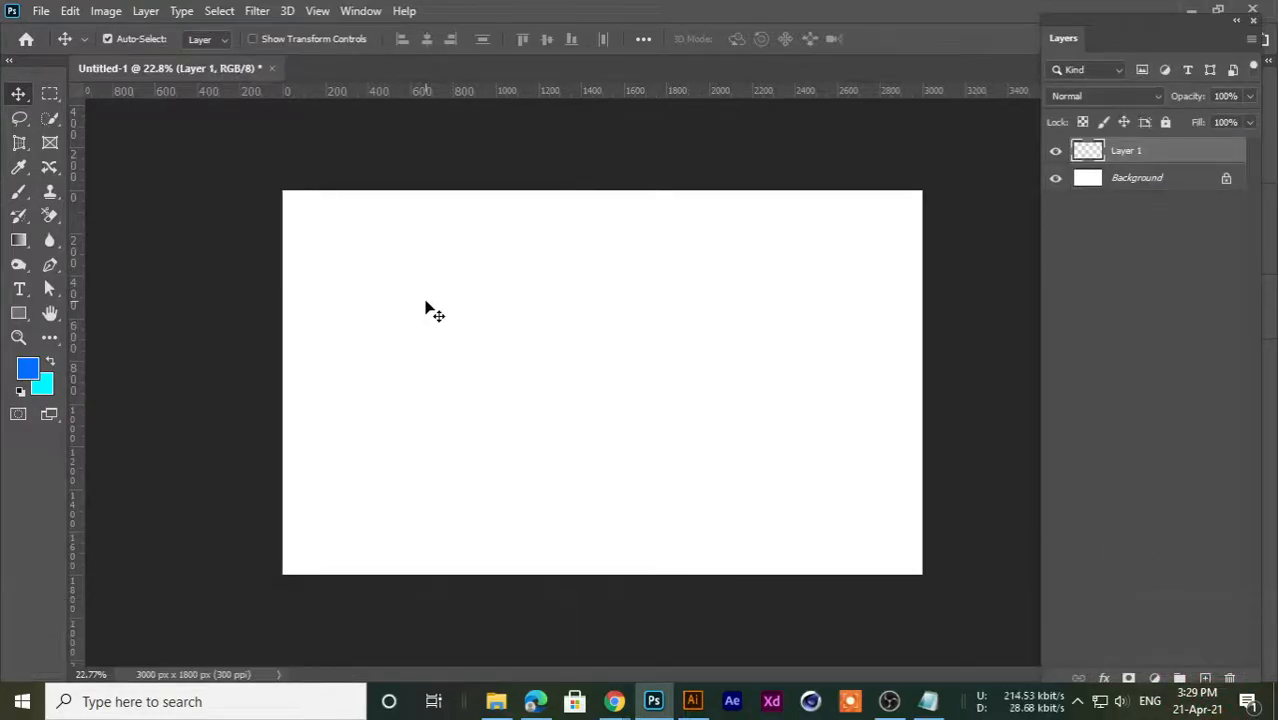
{"action": "mouse_move", "coordinate": [19, 193]}
{"action": "left_mouse_down"}
{"action": "mouse_move", "coordinate": [57, 206]}
{"action": "mouse_move", "coordinate": [95, 192]}
{"action": "left_mouse_up"}
{"action": "left_click", "coordinate": [49, 363]}
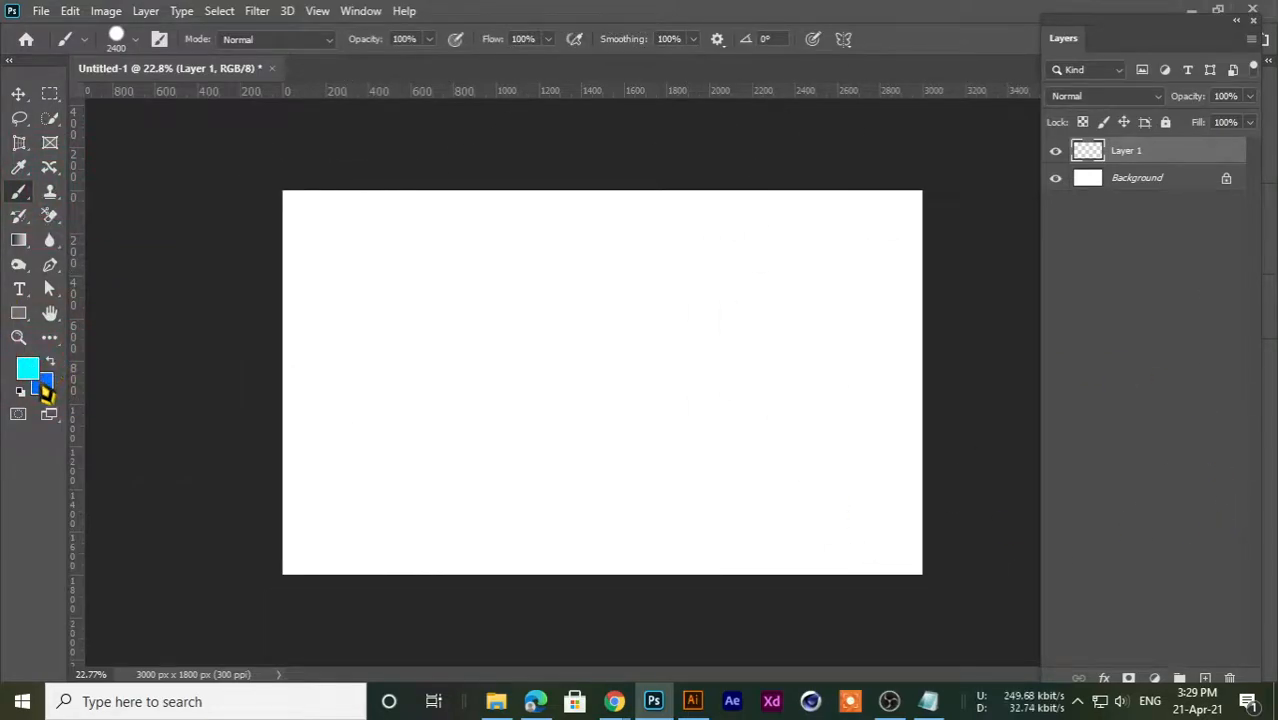
{"action": "key", "text": "d"}
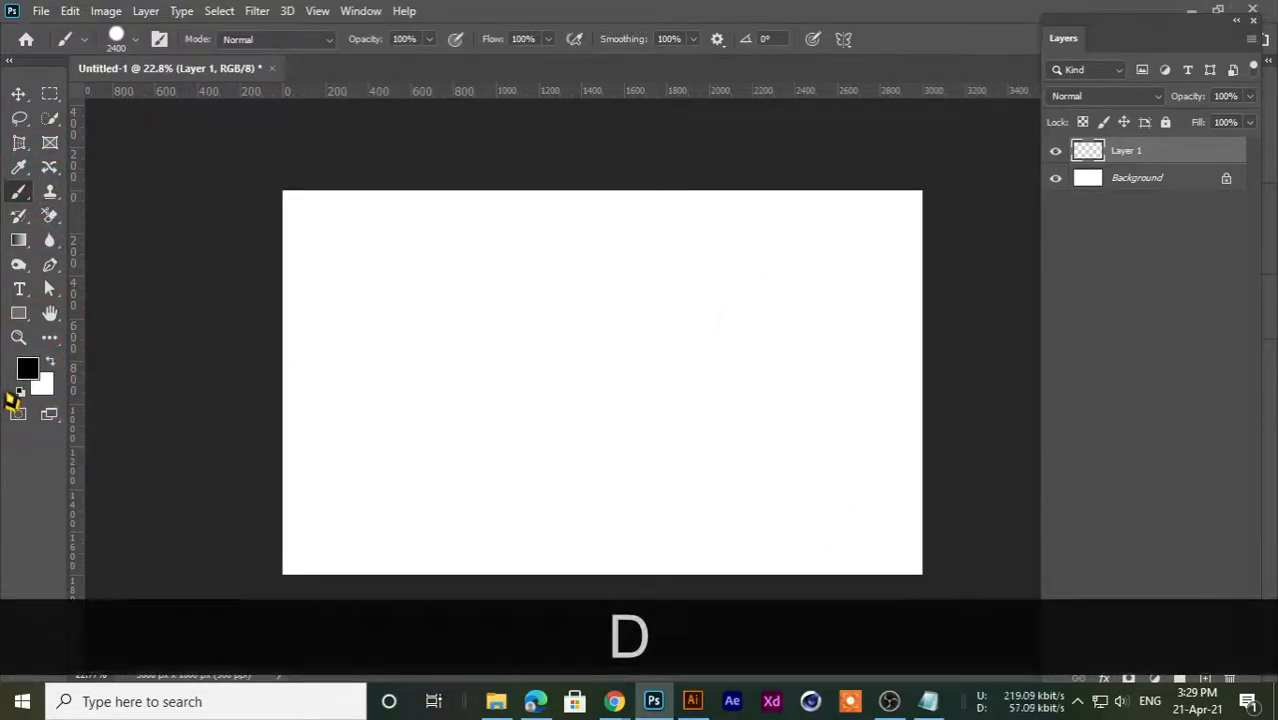
{"action": "key", "text": "alt+BackSpace"}
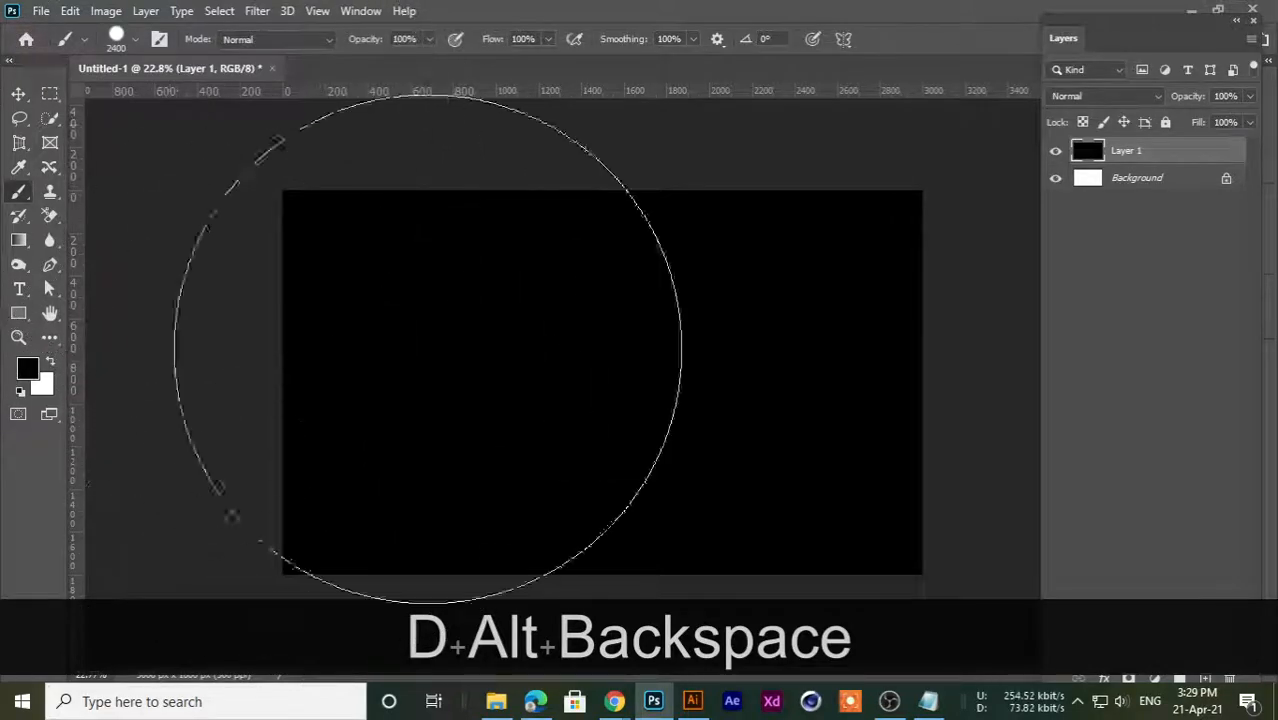
- Add another layer above the black one and reduce the Brush Tool's size to 800 px
{"action": "left_click", "coordinate": [1205, 679]}
{"action": "key", "text": "bracketleft"}
{"action": "key", "text": "bracketleft"}
{"action": "key", "text": "bracketleft"}
{"action": "key", "text": "bracketleft"}
{"action": "key", "text": "bracketleft"}
{"action": "key", "text": "bracketleft"}
{"action": "key", "text": "bracketleft"}
{"action": "key", "text": "bracketleft"}
{"action": "key", "text": "bracketleft"}
{"action": "key", "text": "bracketleft"}
{"action": "key", "text": "bracketleft"}
{"action": "key", "text": "bracketleft"}
{"action": "key", "text": "bracketleft"}
{"action": "key", "text": "bracketleft"}
{"action": "key", "text": "bracketleft"}
{"action": "key", "text": "bracketleft"}
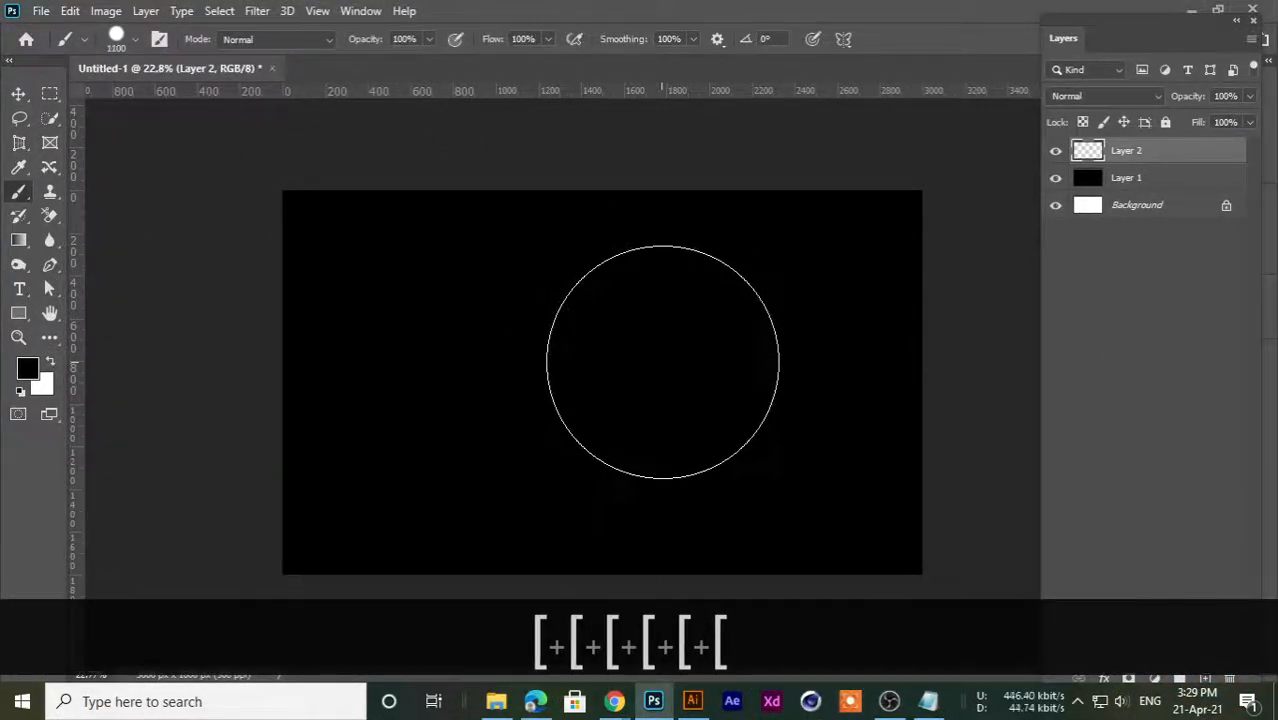
{"action": "key", "text": "bracketright"}
{"action": "key", "text": "bracketleft"}
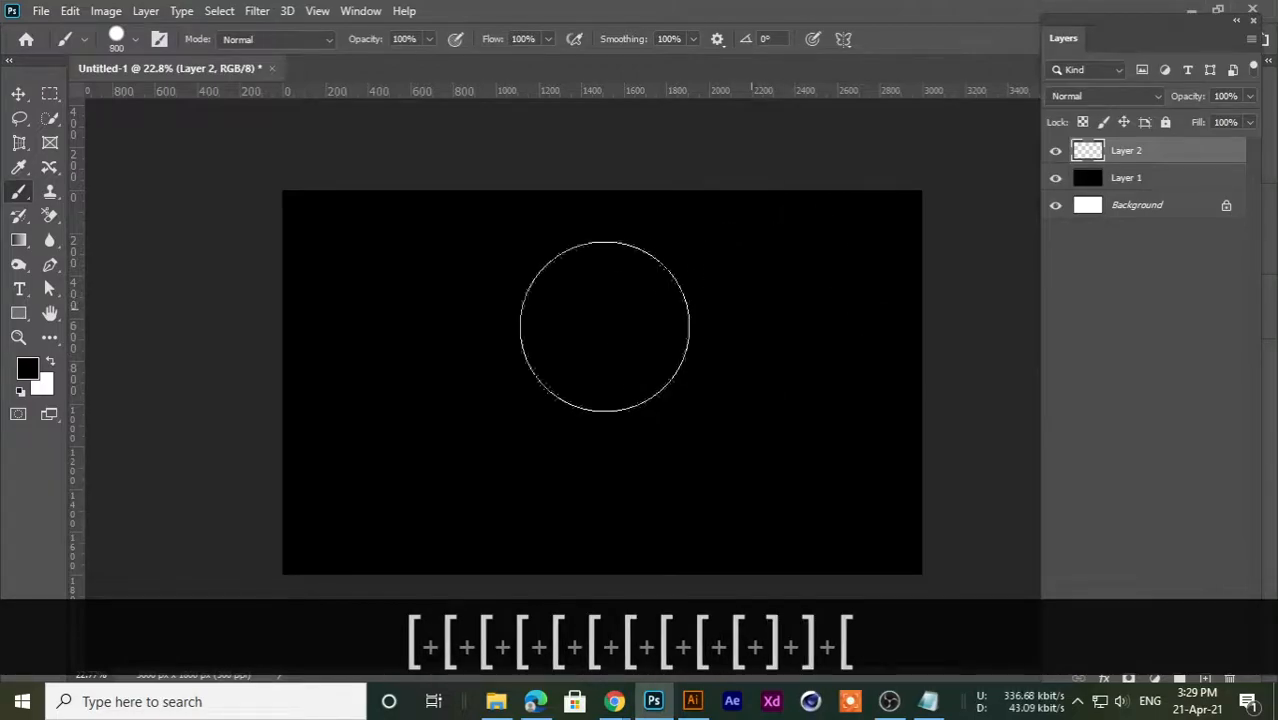
- Choose the Soft Round preset from General Brushes and swap the colours so white is the foreground
{"action": "left_click", "coordinate": [136, 40]}
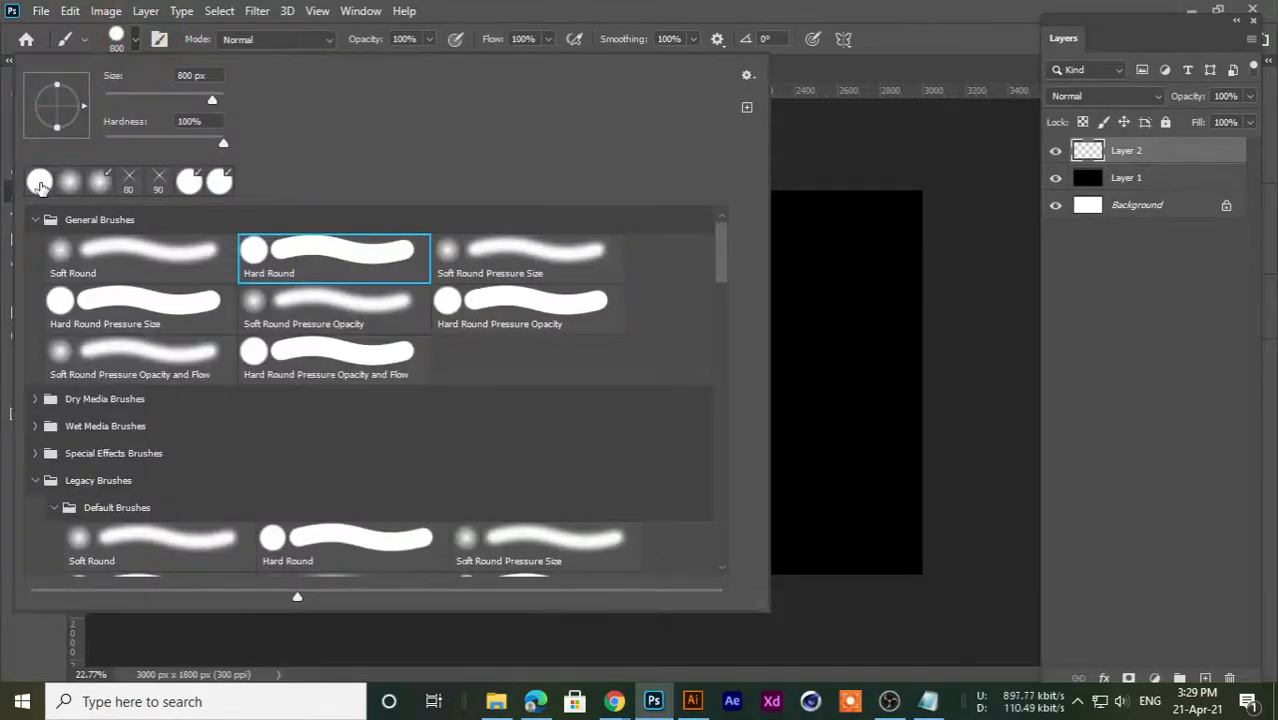
{"action": "left_click", "coordinate": [110, 266]}
{"action": "left_click", "coordinate": [110, 268]}
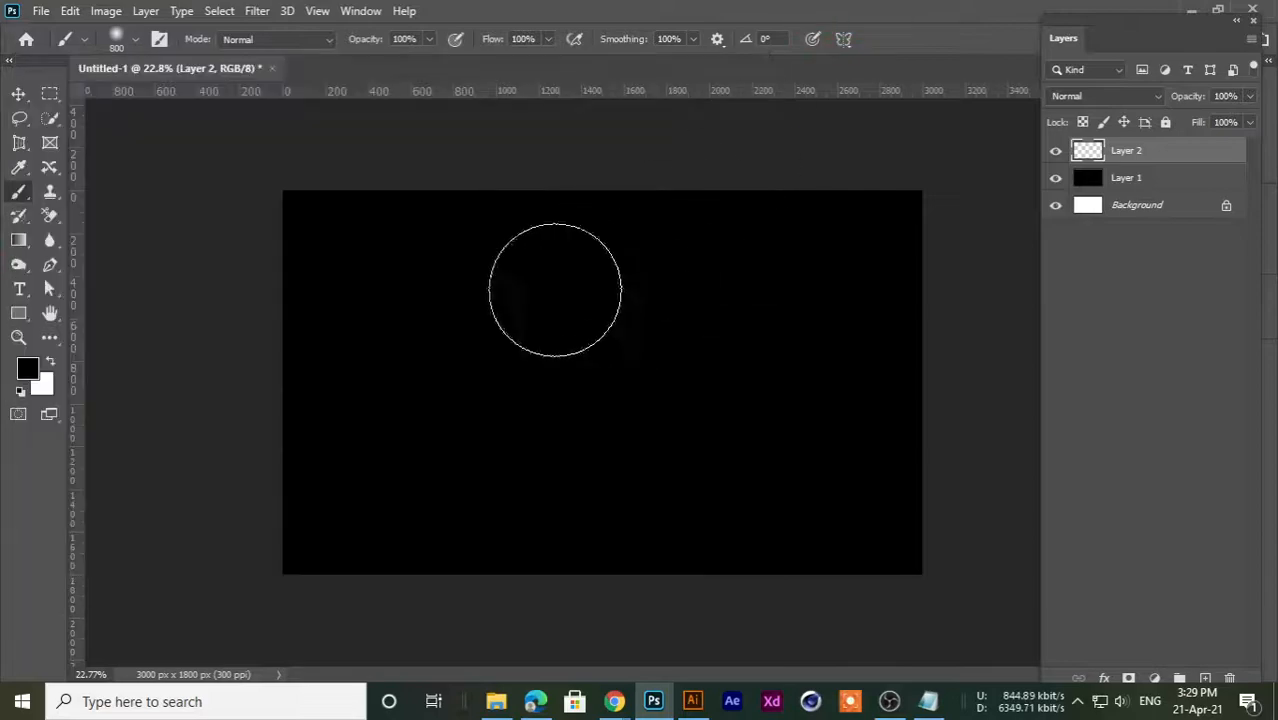
{"action": "left_click", "coordinate": [50, 361]}
- Enlarge the soft brush to 1300 px and paint one white glow near the canvas's upper-right corner
{"action": "key", "text": "bracketleft"}
{"action": "key", "text": "bracketleft"}
{"action": "key", "text": "bracketright"}
{"action": "key", "text": "bracketright"}
{"action": "key", "text": "bracketright"}
{"action": "key", "text": "bracketright"}
{"action": "key", "text": "bracketright"}
{"action": "key", "text": "bracketright"}
{"action": "key", "text": "bracketright"}
{"action": "left_click", "coordinate": [824, 284]}
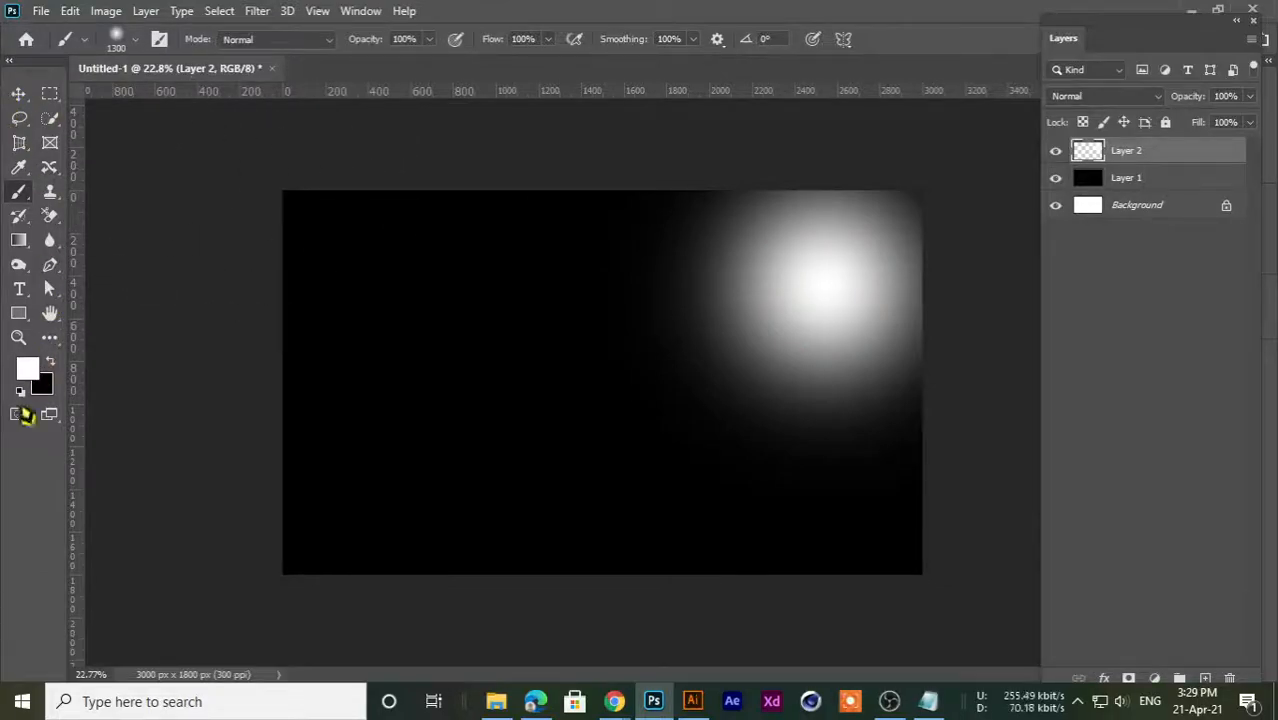
- Set the brush's hardness to 100%
{"action": "left_click", "coordinate": [134, 40]}
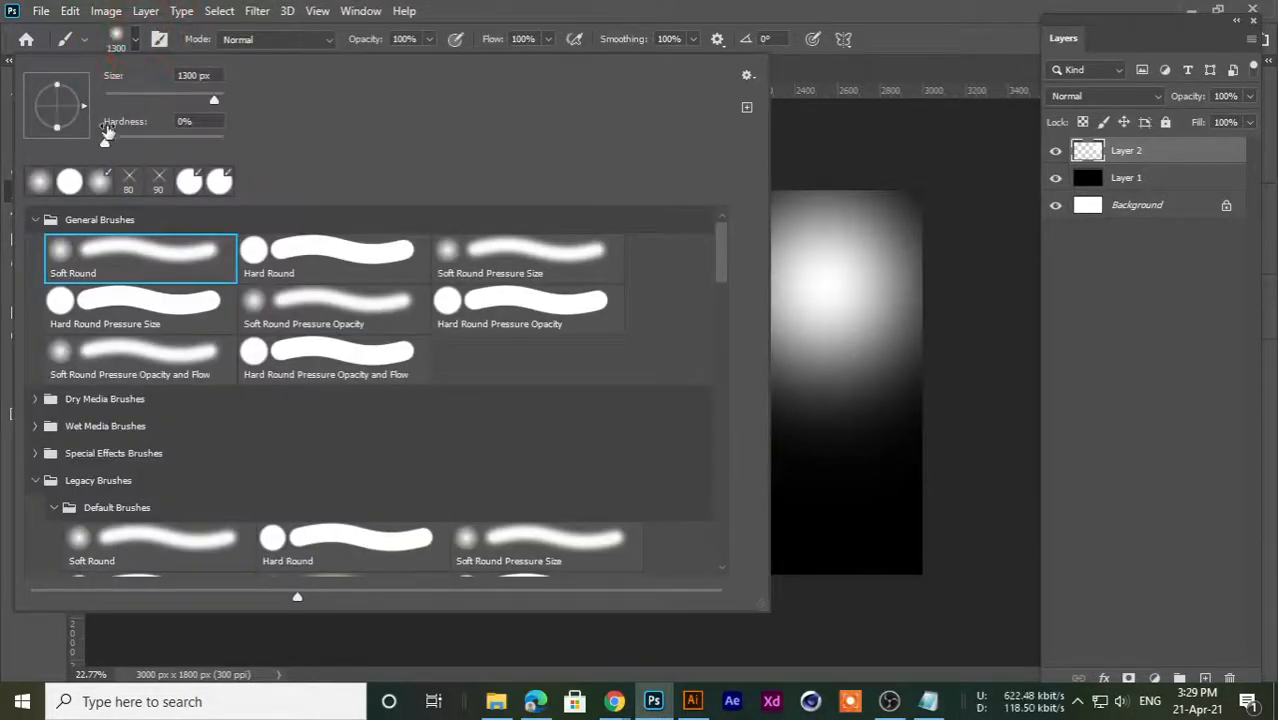
{"action": "left_click_drag", "start_coordinate": [107, 147], "coordinate": [289, 149]}
{"action": "left_click", "coordinate": [1000, 9]}
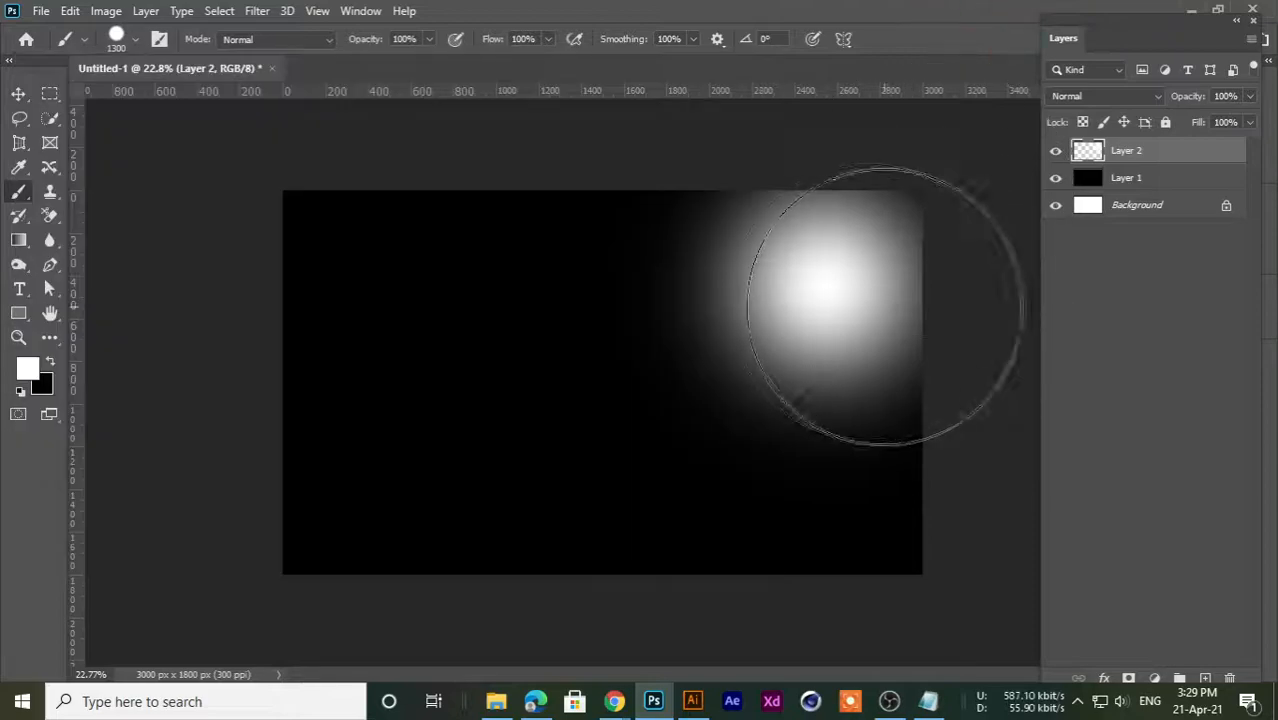
- Add a new layer and paint one 700 px hard white circle over the centre of the glow
{"action": "key", "text": "["}
{"action": "key", "text": "["}
{"action": "key", "text": "["}
{"action": "key", "text": "["}
{"action": "key", "text": "["}
{"action": "key", "text": "["}
{"action": "key", "text": "["}
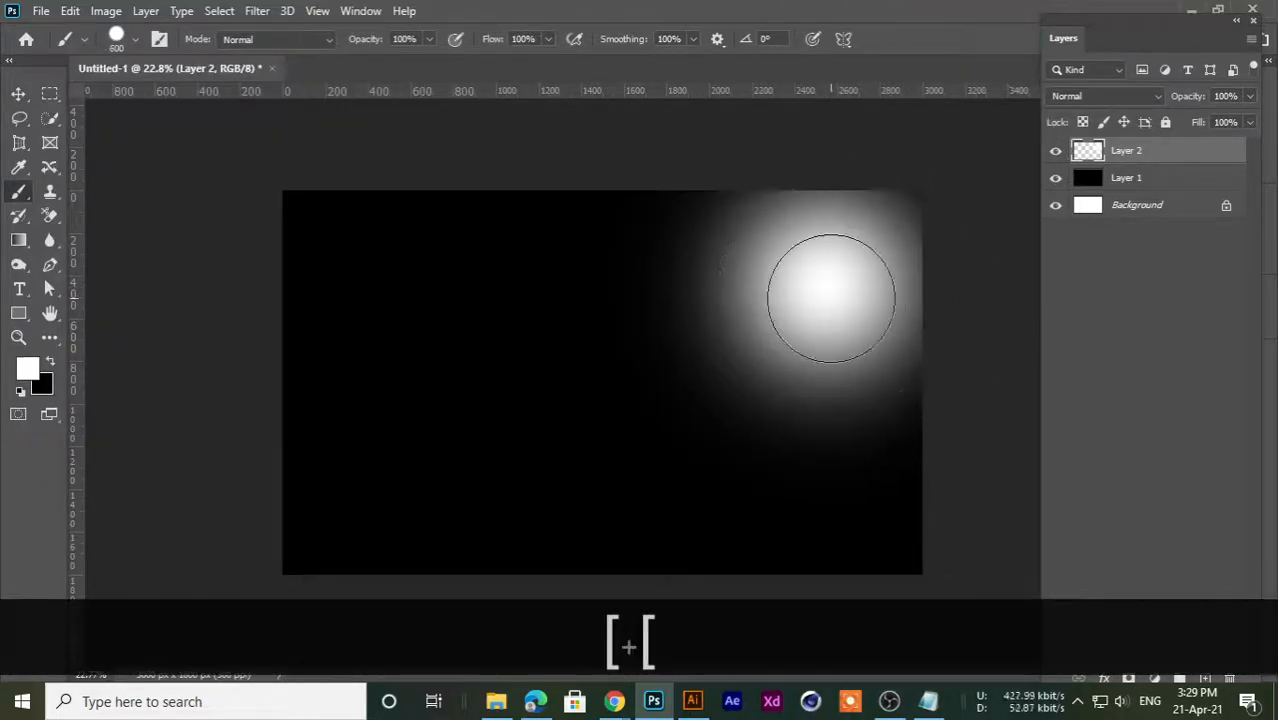
{"action": "key", "text": "]"}
{"action": "key", "text": "]"}
{"action": "left_click", "coordinate": [1204, 679]}
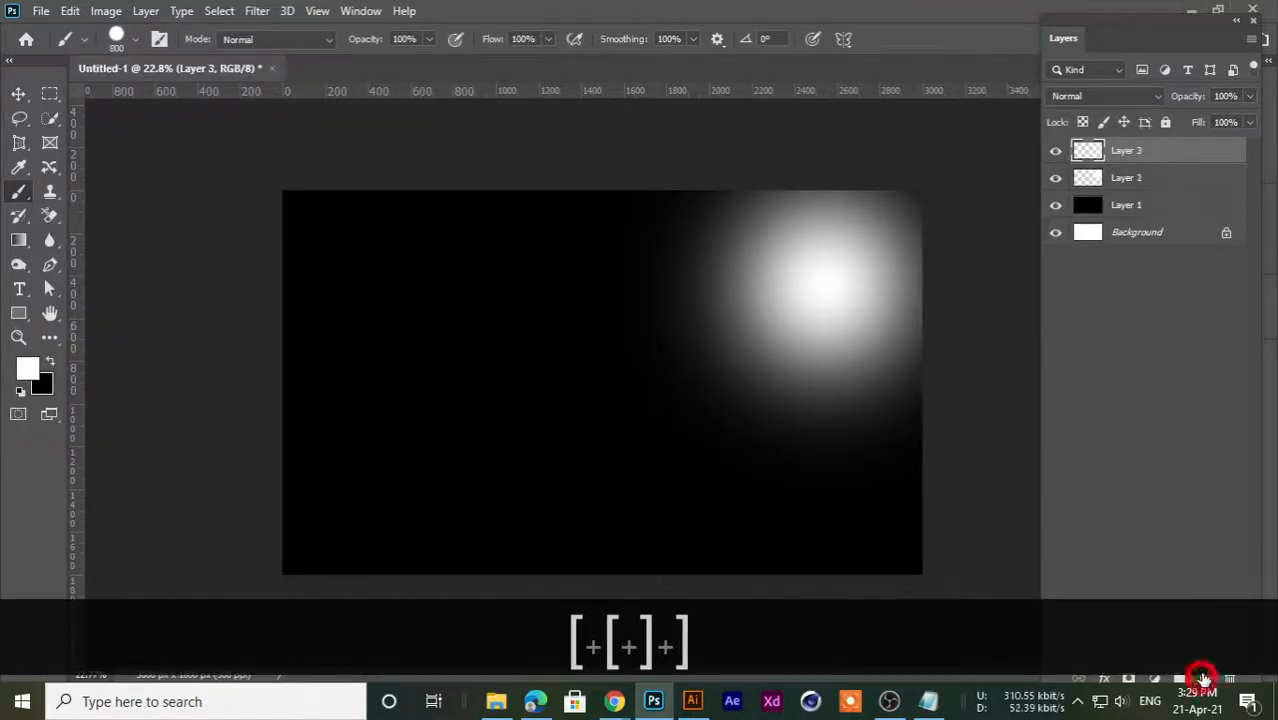
{"action": "key", "text": "["}
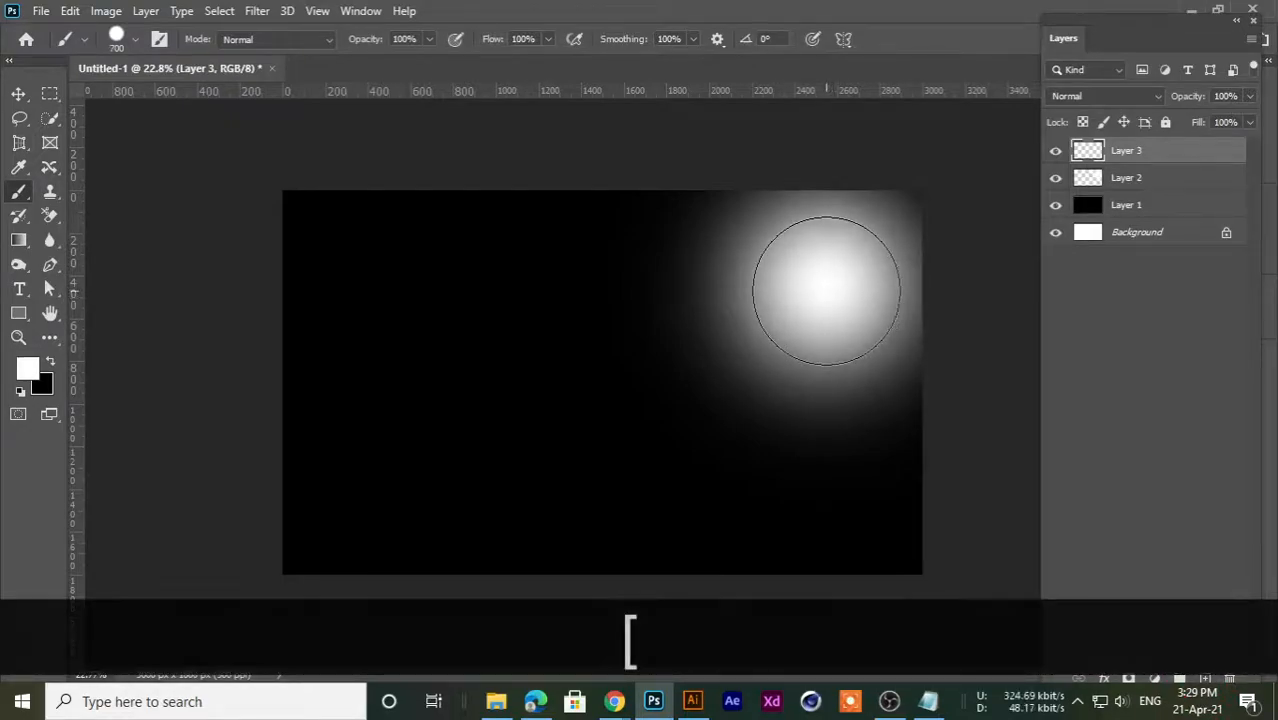
{"action": "left_click", "coordinate": [826, 290]}
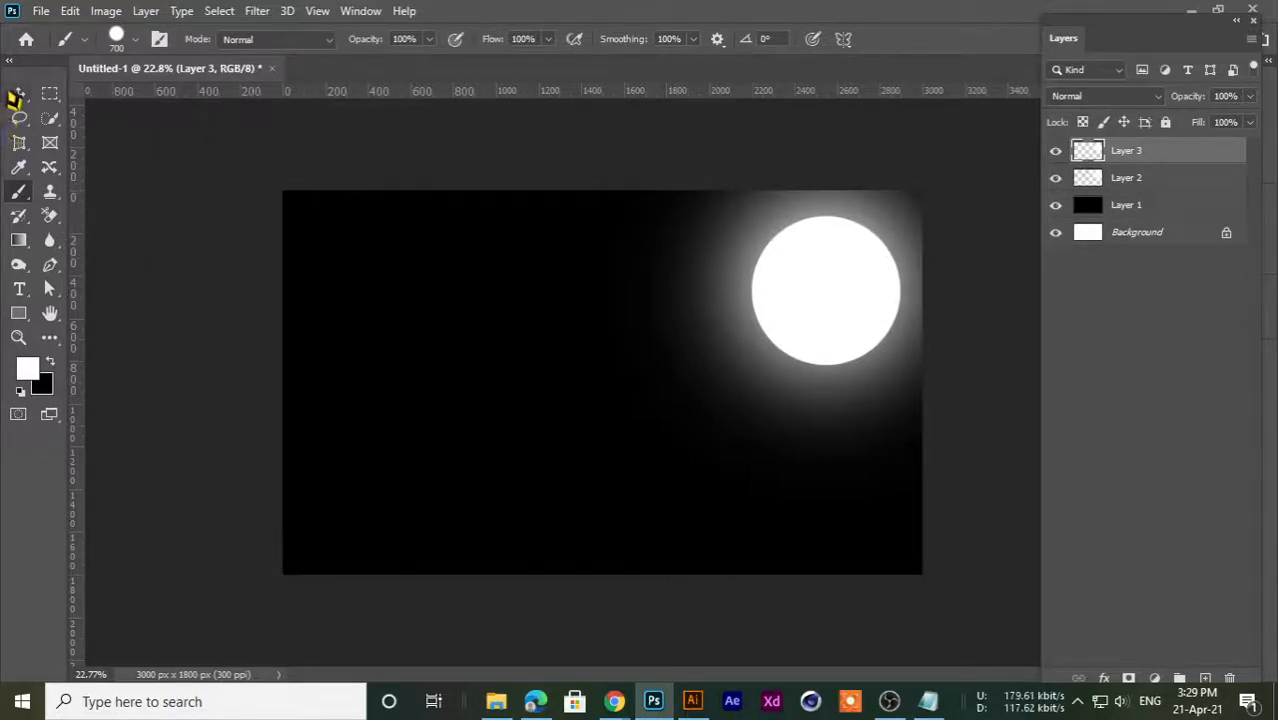
- Switch to the Move Tool, deselect all layers and examine the white circle and its glow at different zoom levels
{"action": "left_click", "coordinate": [17, 92]}
{"action": "scroll", "coordinate": [744, 314], "scroll_direction": "up", "scroll_amount": 1}
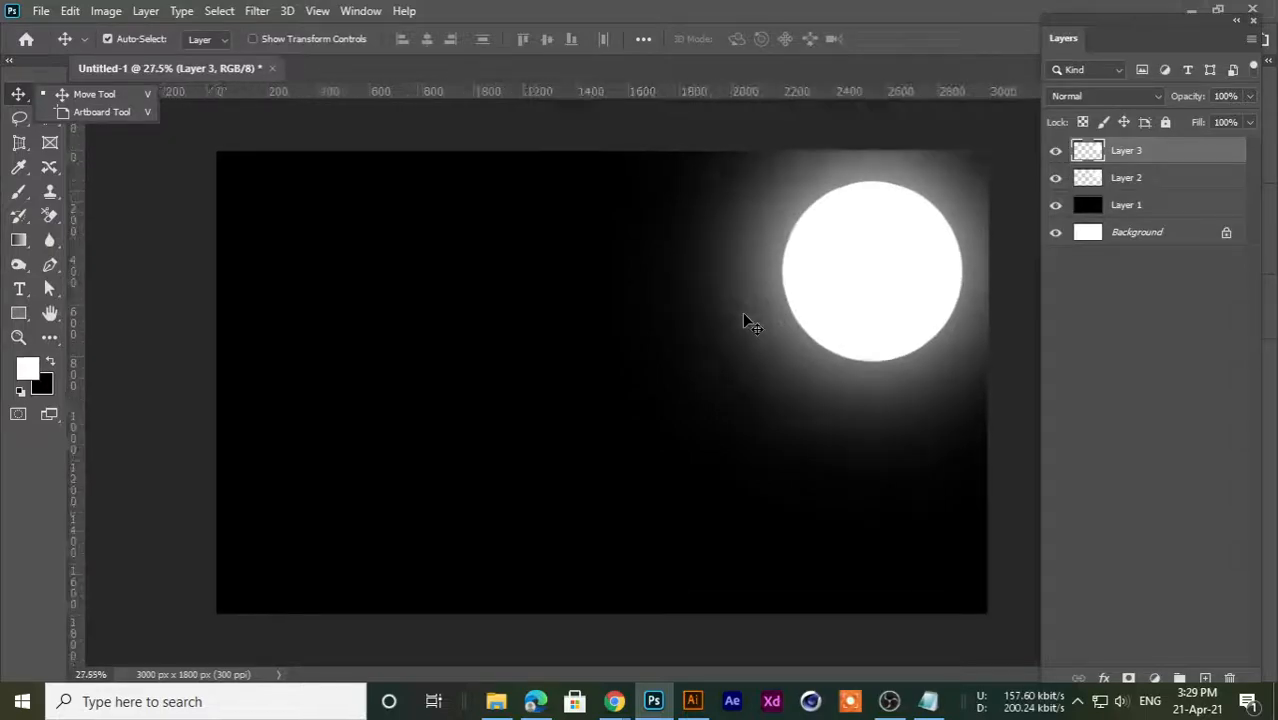
{"action": "left_click", "coordinate": [400, 116]}
{"action": "scroll", "coordinate": [496, 252], "scroll_direction": "down", "scroll_amount": 2}
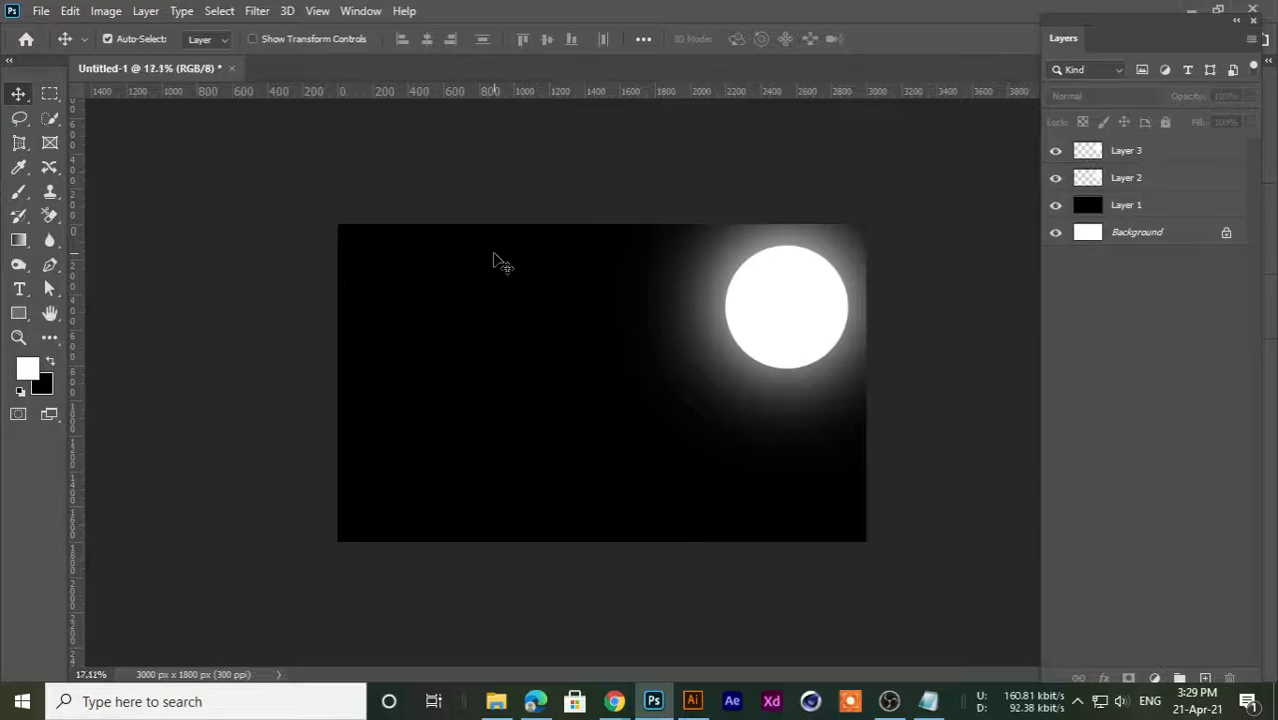
{"action": "scroll", "coordinate": [500, 264], "scroll_direction": "up", "scroll_amount": 3}
{"action": "scroll", "coordinate": [500, 268], "scroll_direction": "down", "scroll_amount": 1}
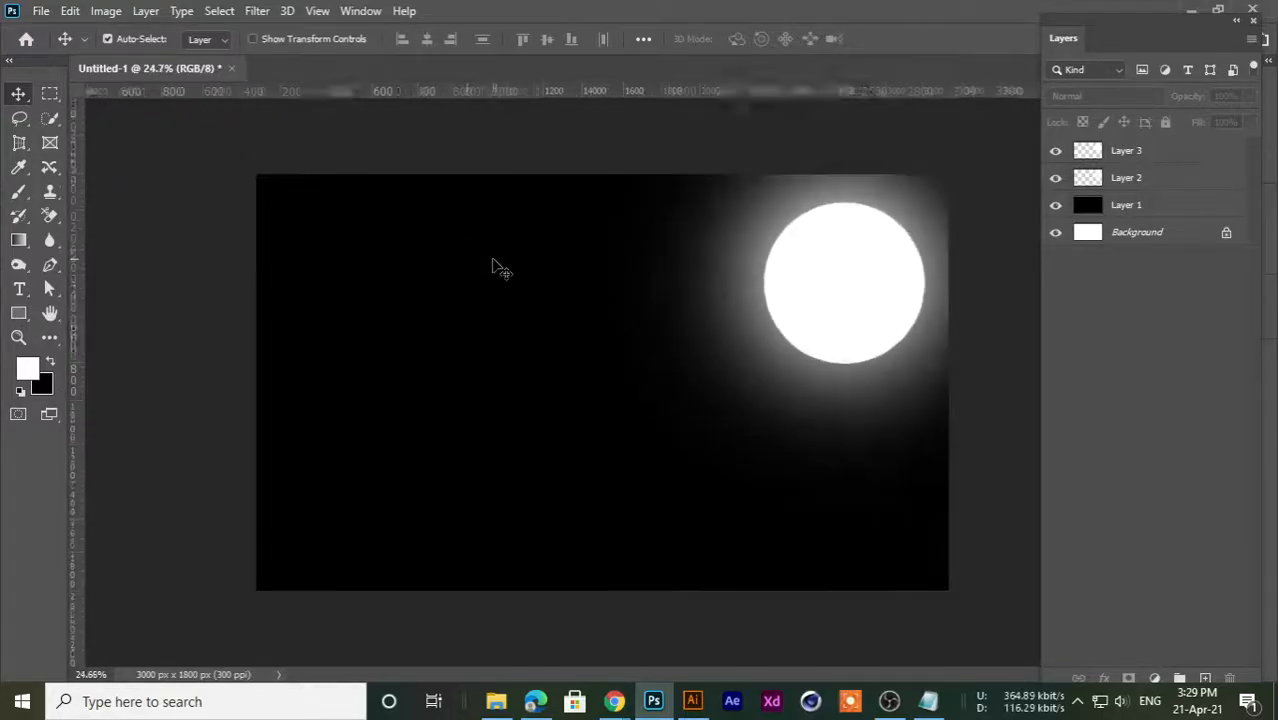
{"action": "scroll", "coordinate": [497, 267], "scroll_direction": "down", "scroll_amount": 1}
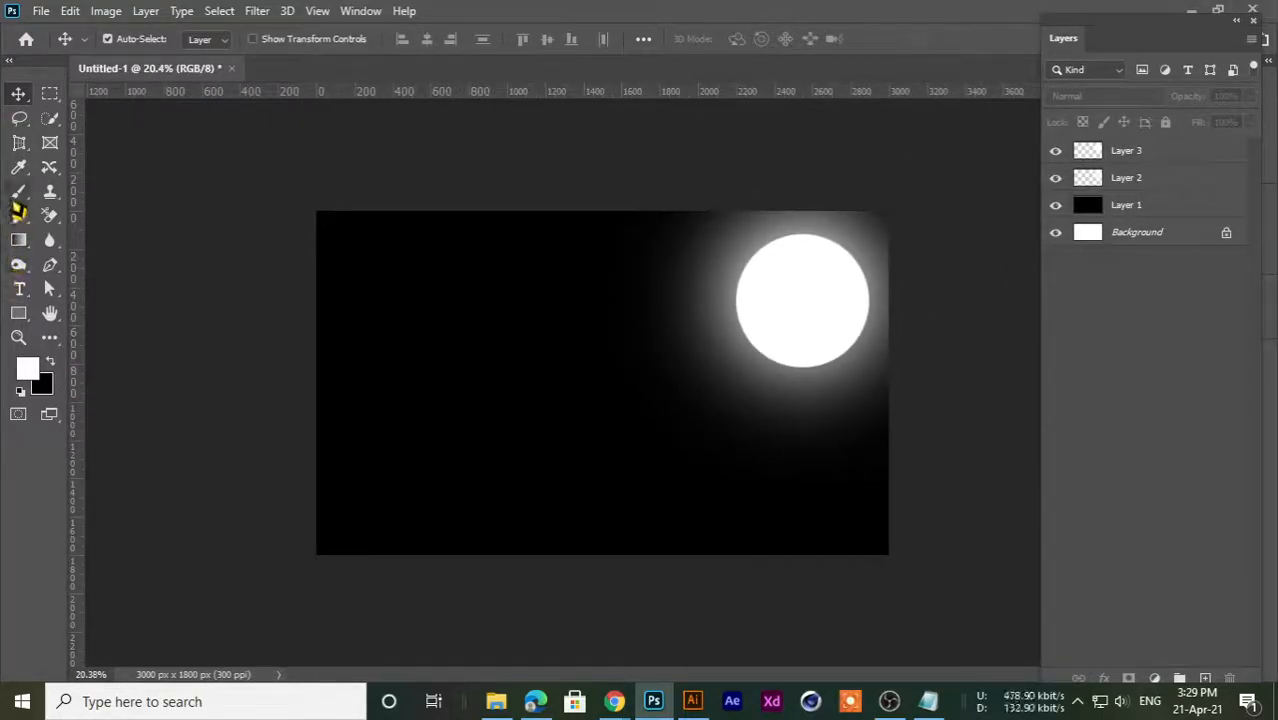
- Collapse the Legacy Brushes and General Brushes groups in the Brush Tool's preset picker and view the picker's options
{"action": "left_click", "coordinate": [17, 200]}
{"action": "left_click", "coordinate": [134, 40]}
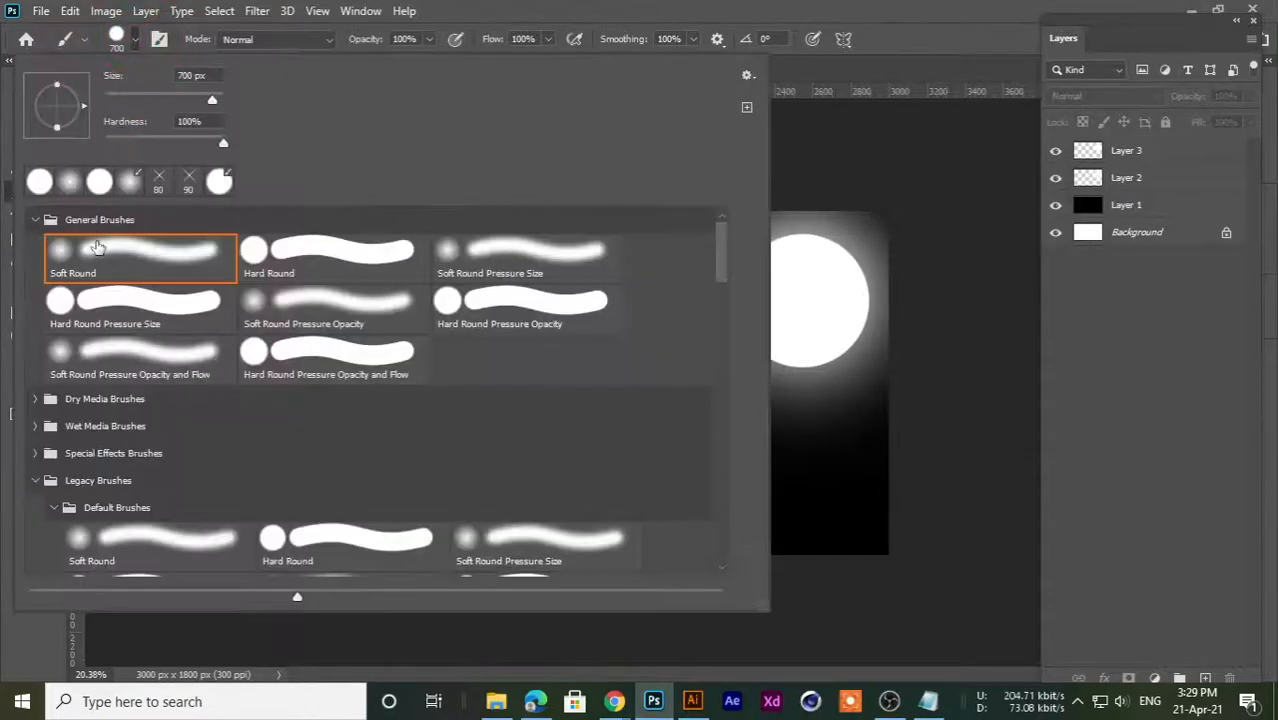
{"action": "scroll", "coordinate": [145, 390], "scroll_direction": "down", "scroll_amount": 5}
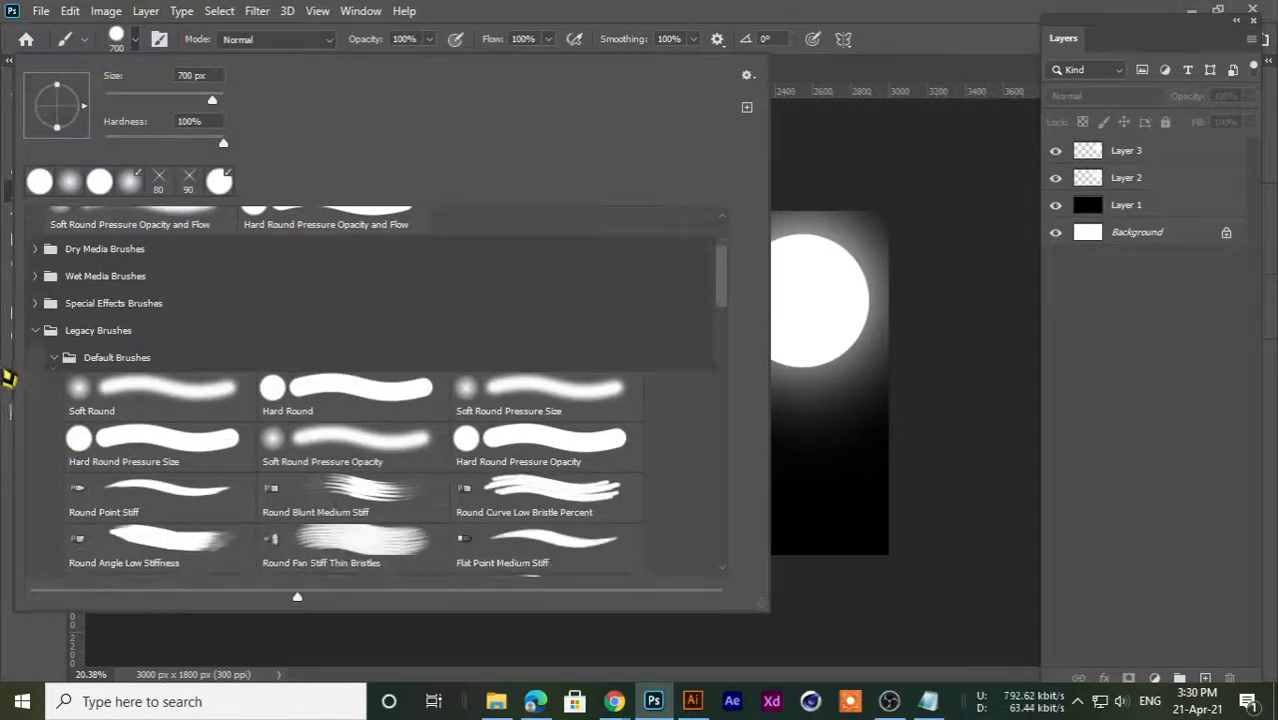
{"action": "left_click", "coordinate": [41, 331]}
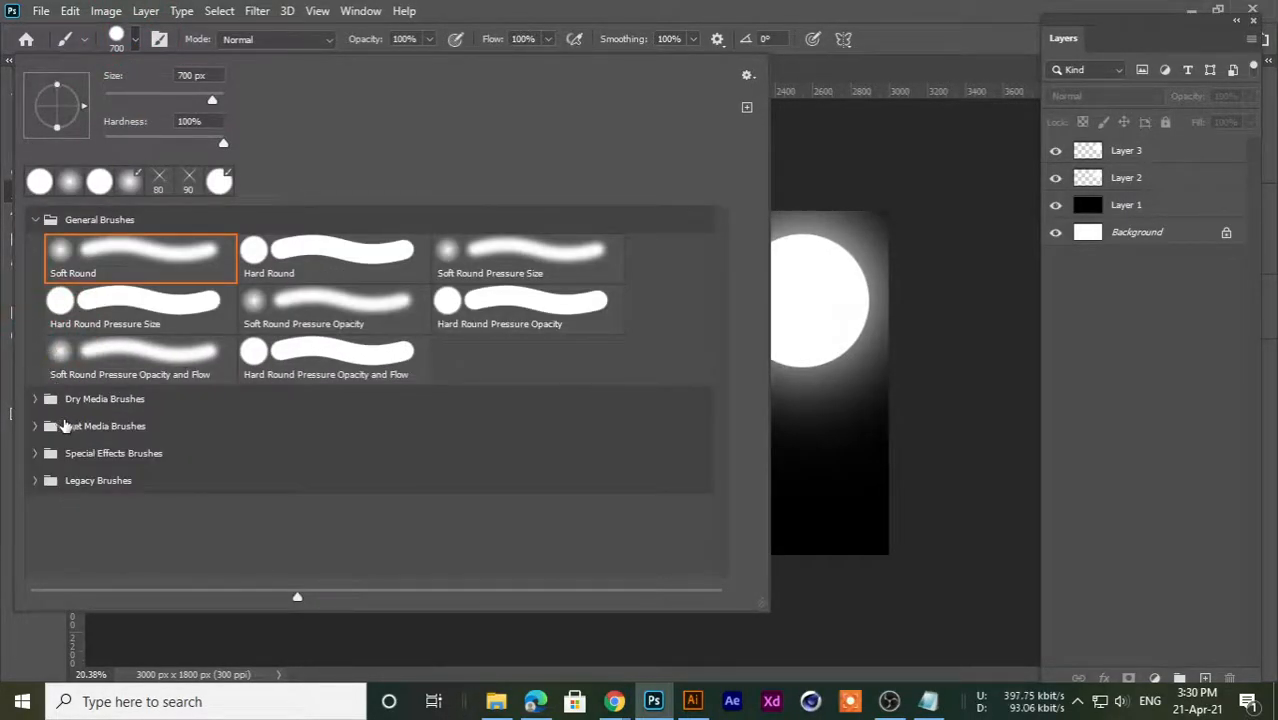
{"action": "scroll", "coordinate": [61, 386], "scroll_direction": "up", "scroll_amount": 1}
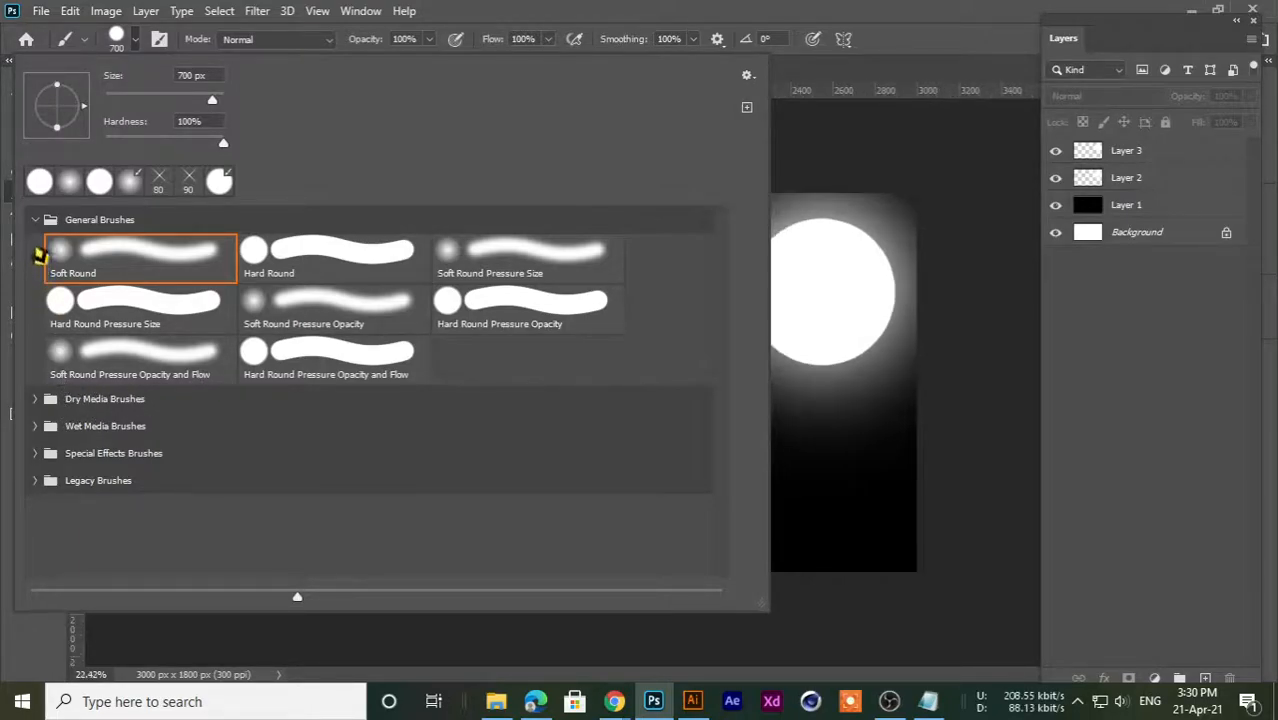
{"action": "left_click", "coordinate": [33, 218]}
{"action": "scroll", "coordinate": [194, 309], "scroll_direction": "down", "scroll_amount": 2}
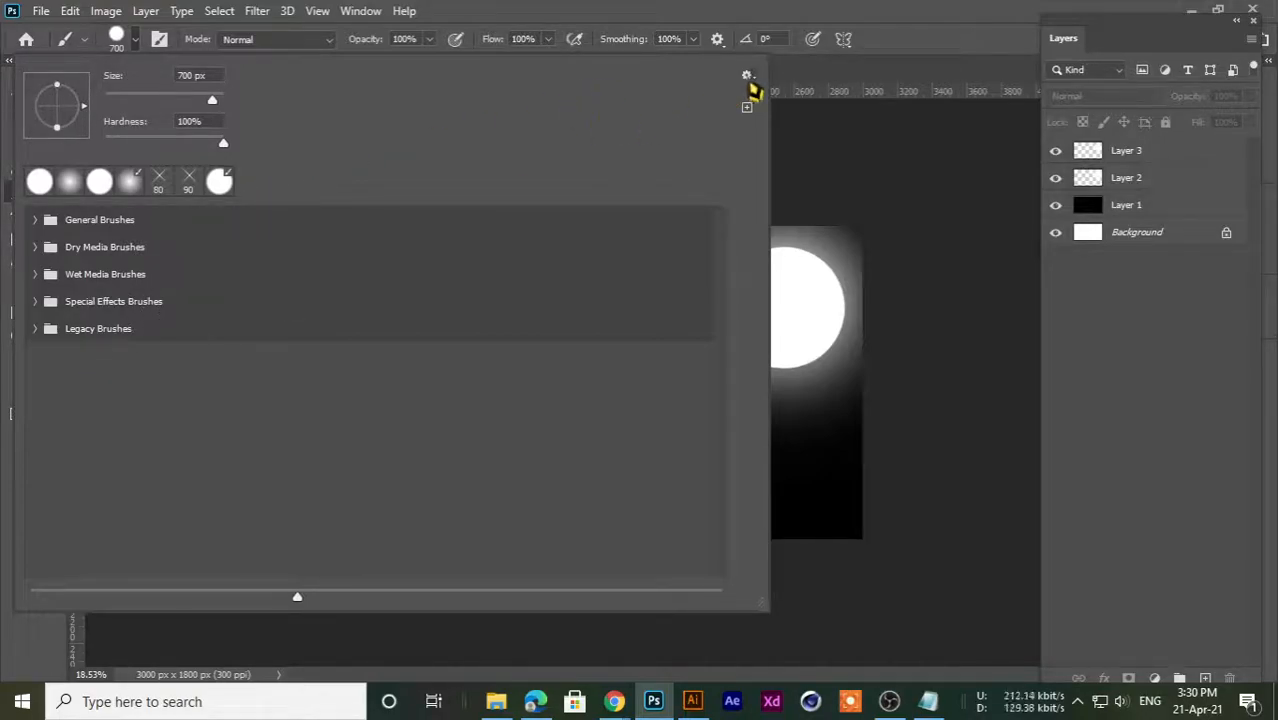
{"action": "left_click", "coordinate": [747, 76]}
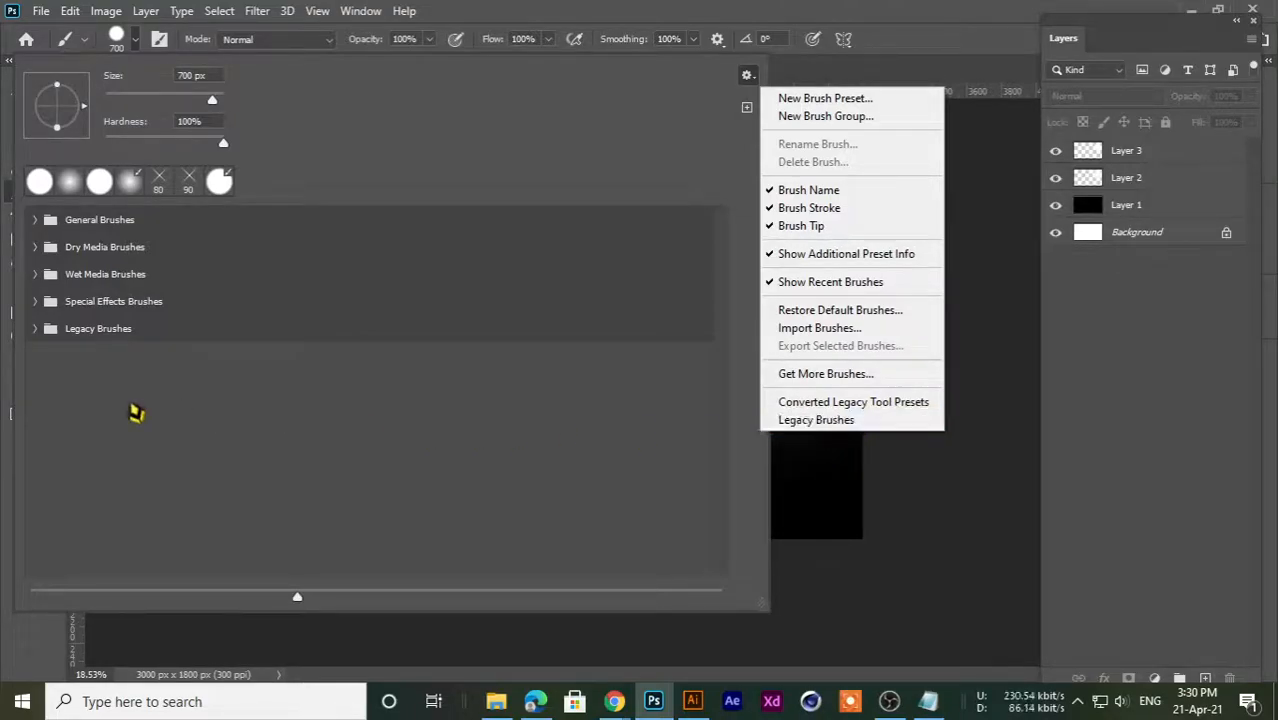
{"action": "left_click", "coordinate": [129, 400]}
- Expand the Legacy Brushes group, try Flat Fan High Bristle Count and choose the Round Fan Stiff Thin Bristles preset
{"action": "left_click", "coordinate": [33, 337]}
{"action": "scroll", "coordinate": [160, 440], "scroll_direction": "down", "scroll_amount": 2}
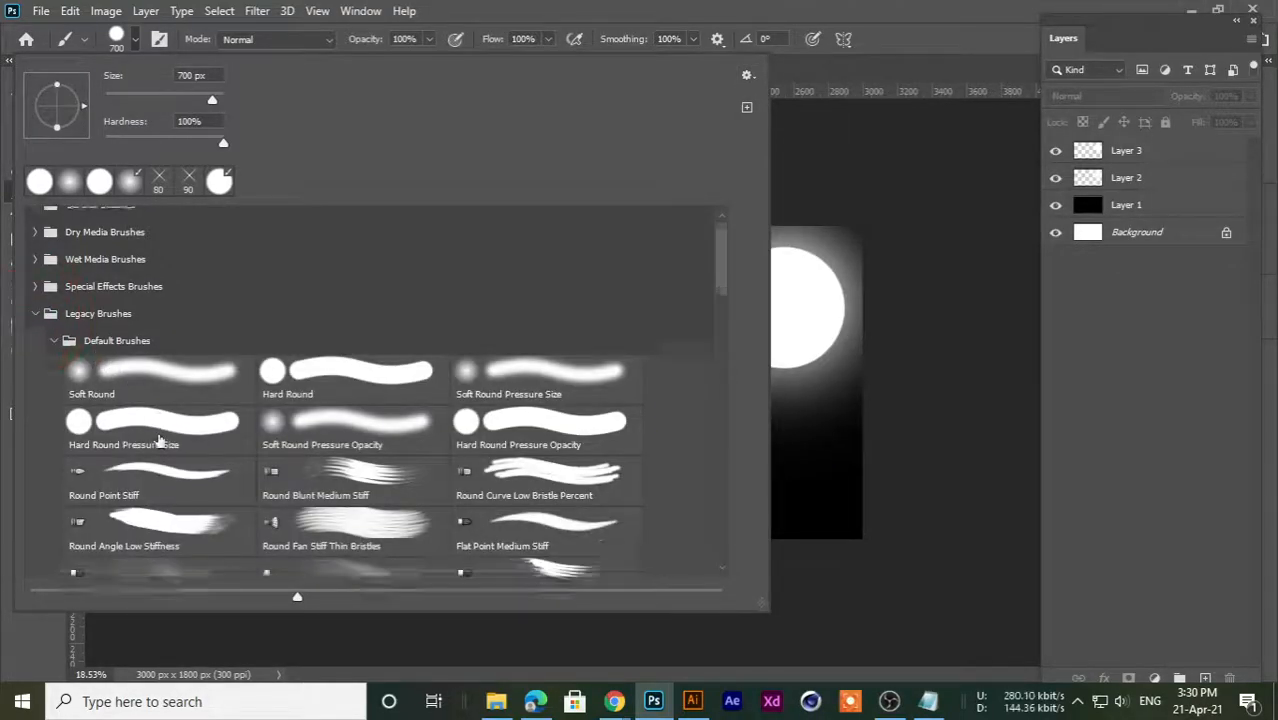
{"action": "scroll", "coordinate": [360, 480], "scroll_direction": "down", "scroll_amount": 1}
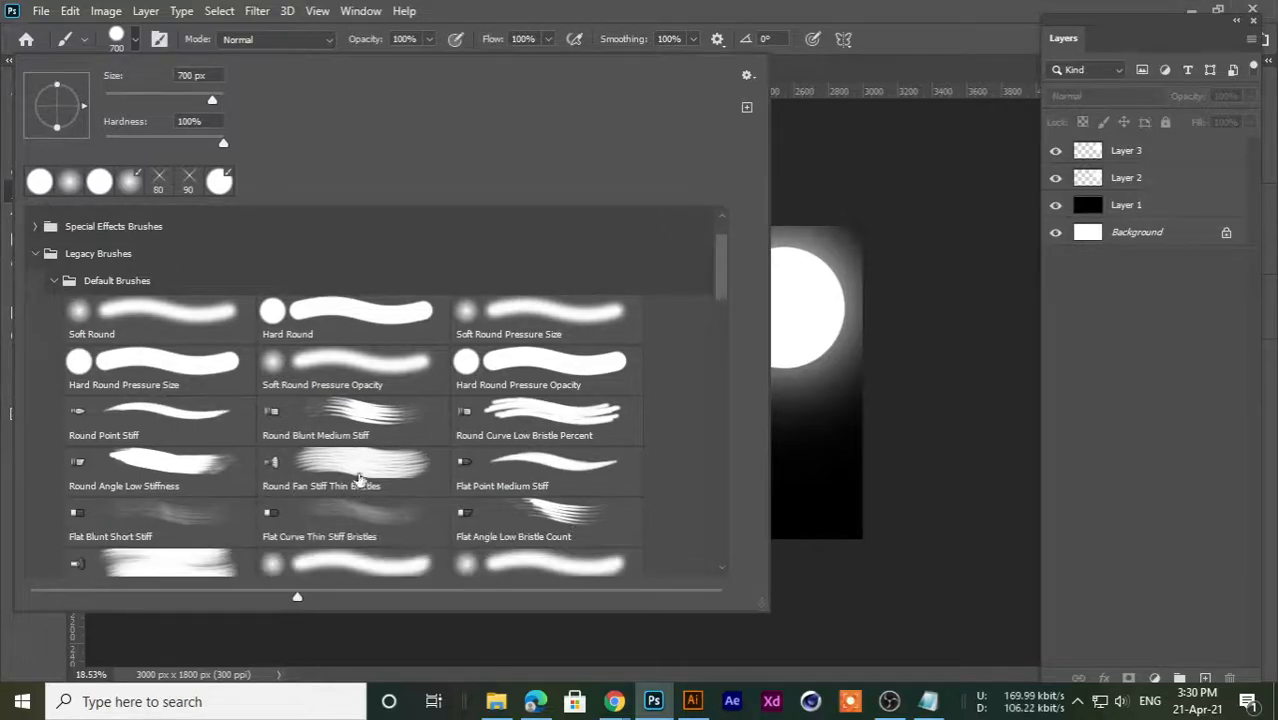
{"action": "left_click", "coordinate": [352, 466]}
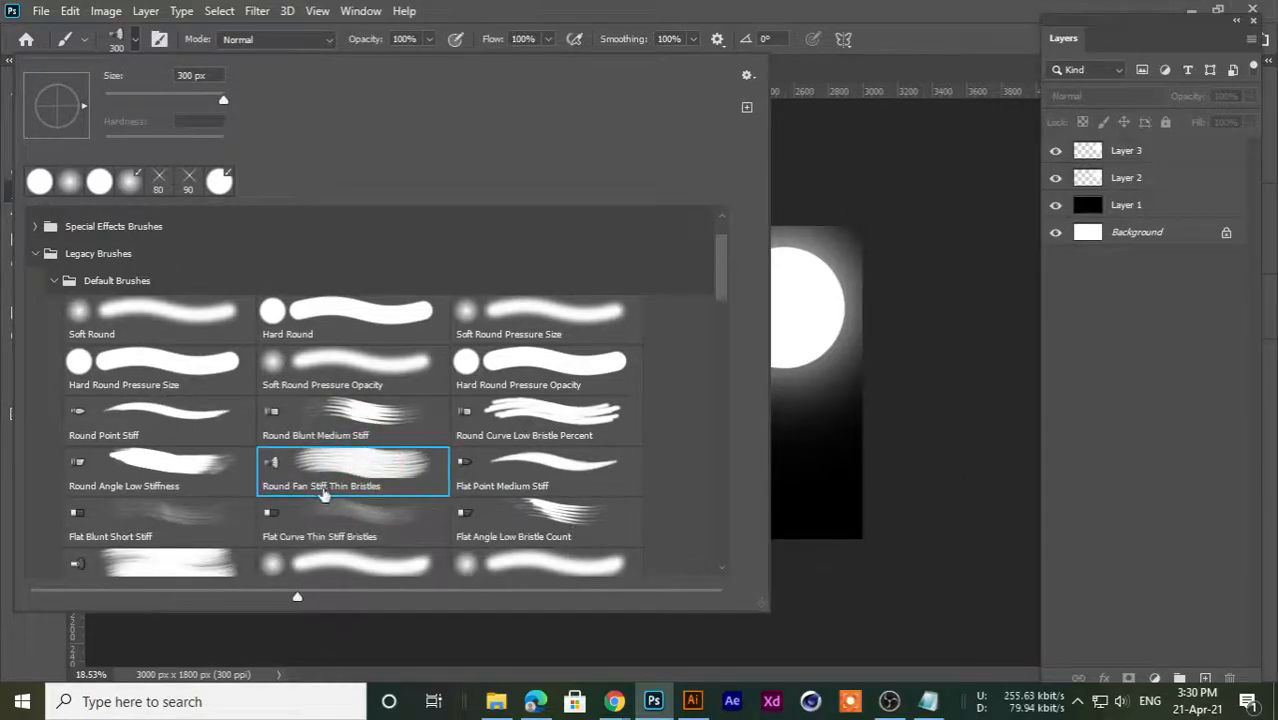
{"action": "scroll", "coordinate": [323, 495], "scroll_direction": "down", "scroll_amount": 1}
{"action": "left_click", "coordinate": [126, 521]}
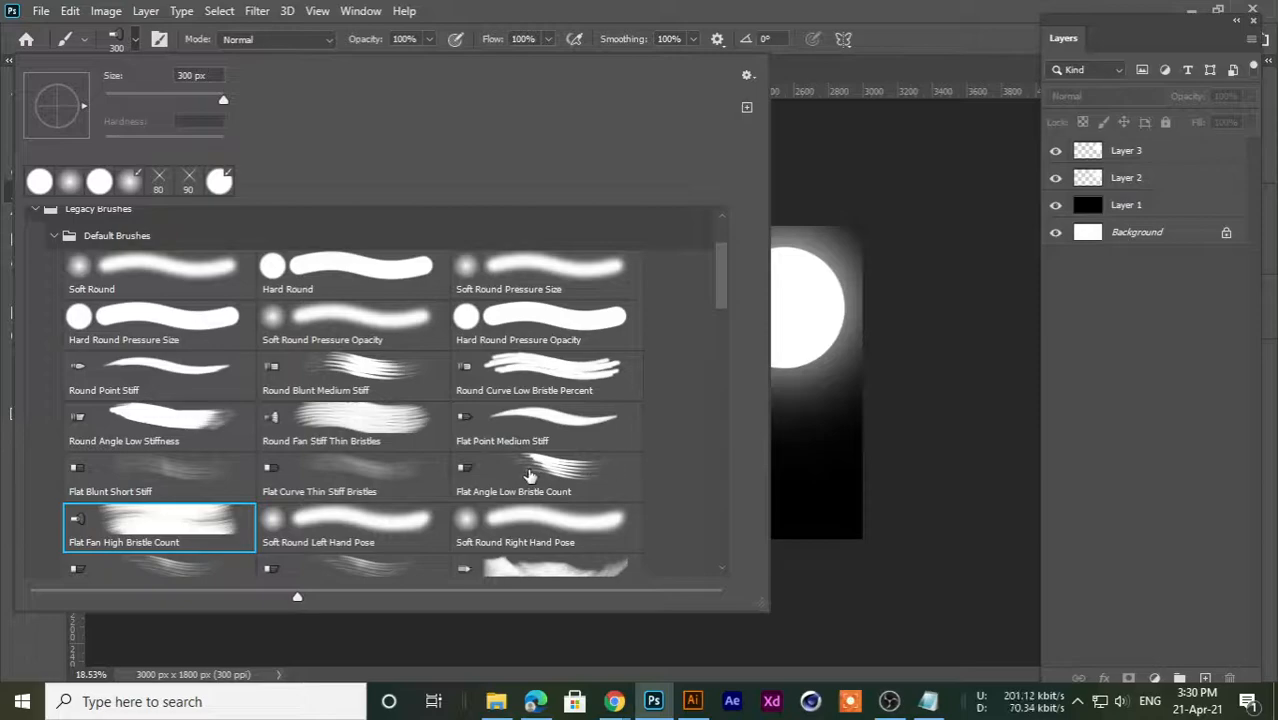
{"action": "left_click", "coordinate": [326, 423]}
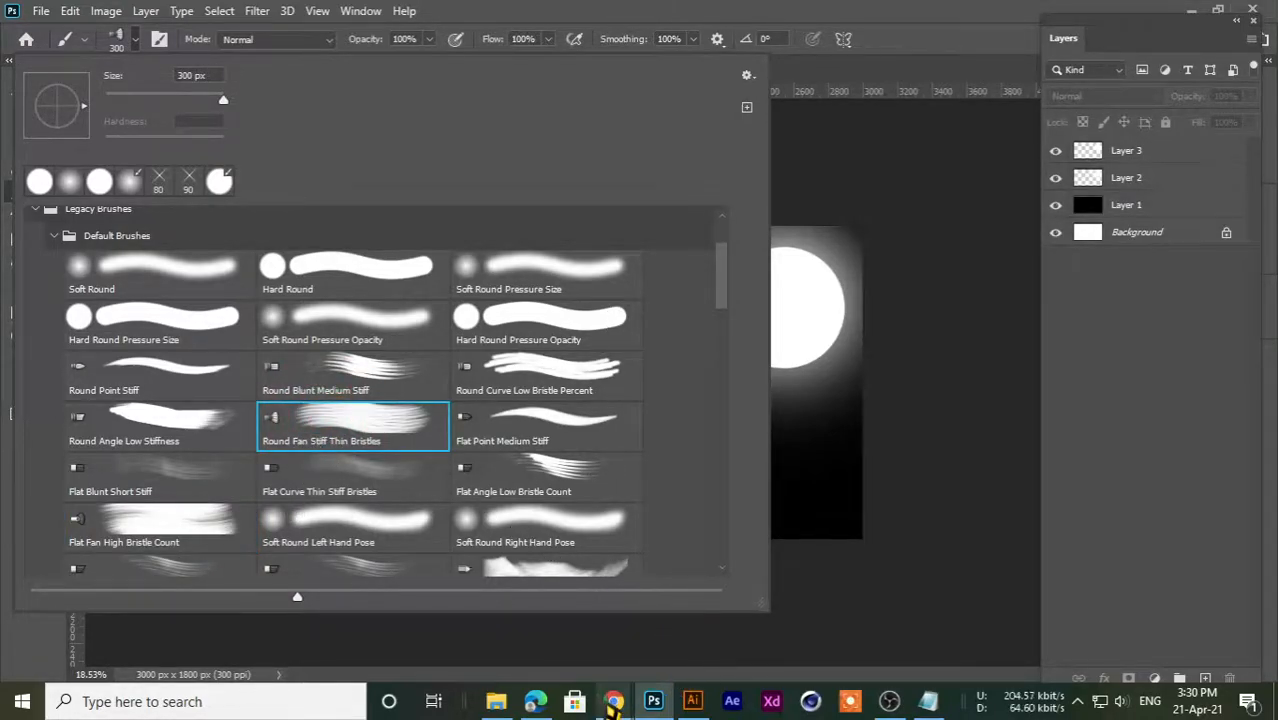
- Switch to the Google Meet call in Chrome to check the class participants, and return to Photoshop
{"action": "left_click", "coordinate": [614, 698]}
{"action": "left_click", "coordinate": [510, 610]}
{"action": "left_click", "coordinate": [370, 14]}
{"action": "left_click", "coordinate": [823, 232]}
{"action": "left_click", "coordinate": [1210, 14]}
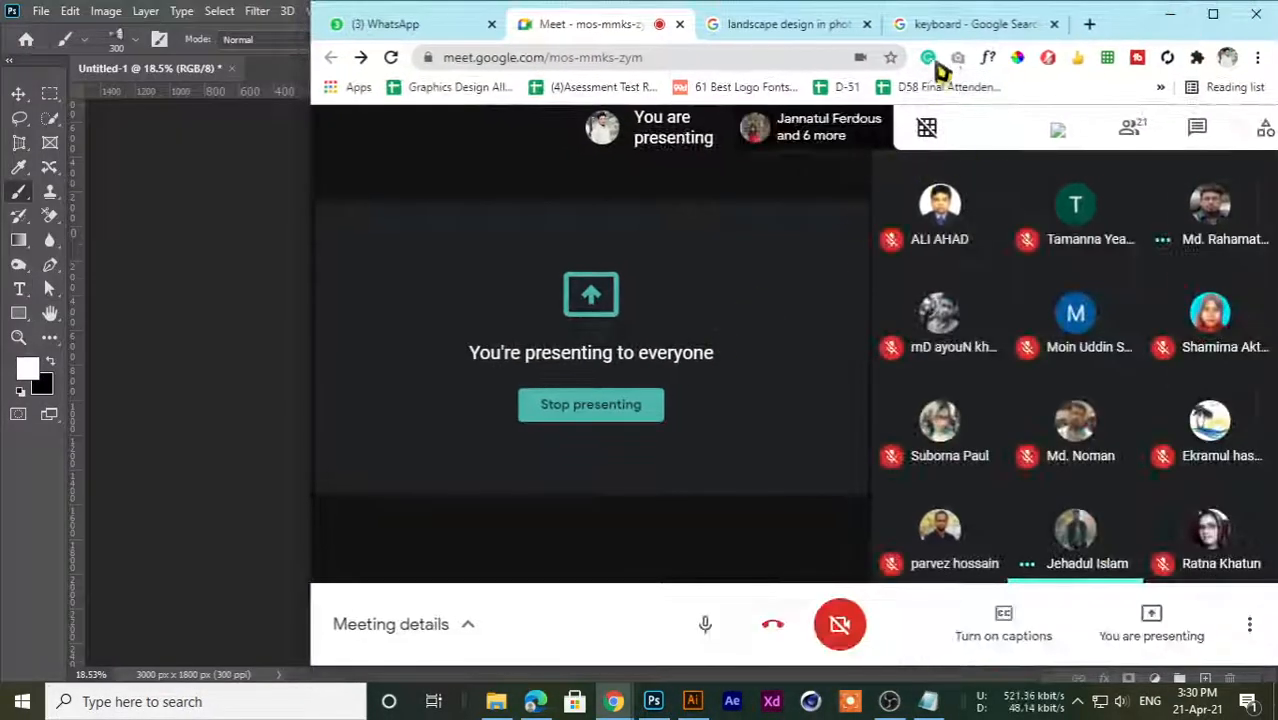
{"action": "left_click_drag", "start_coordinate": [1111, 11], "coordinate": [1138, 1]}
{"action": "left_click", "coordinate": [1170, 14]}
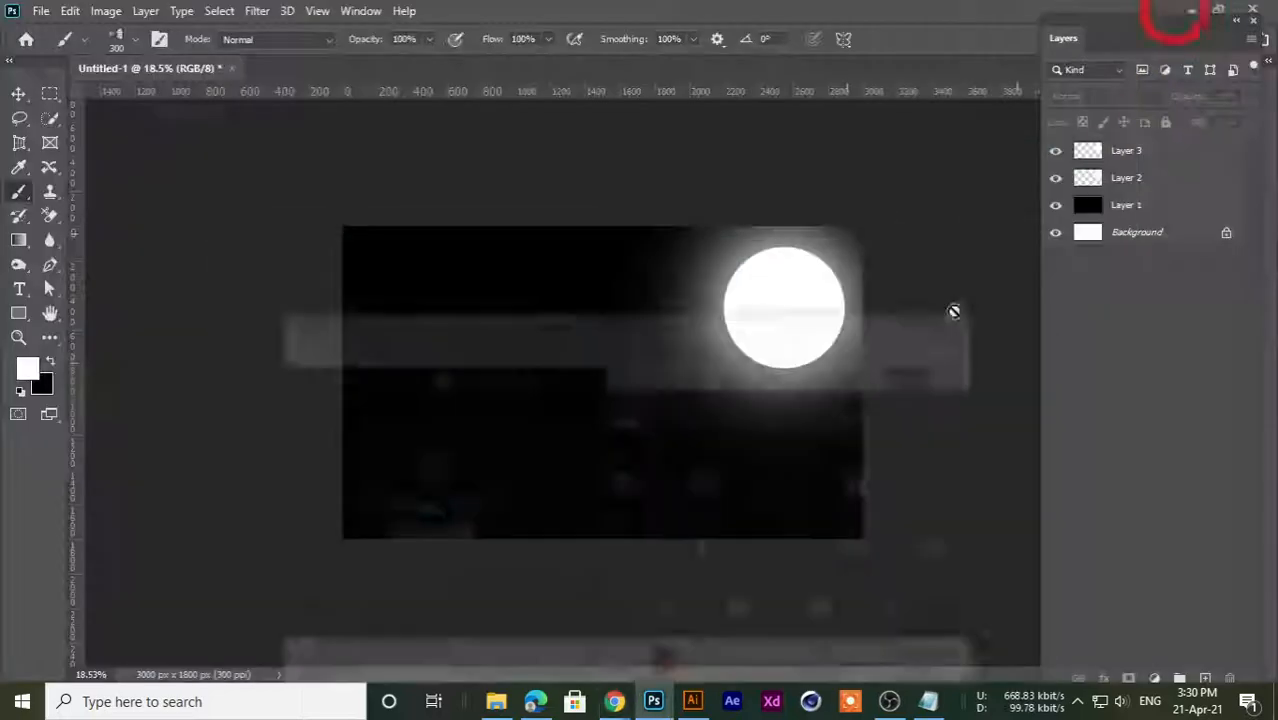
- Add a new layer, paint a curved white stroke with the 300 px Round Fan Stiff Thin Bristles brush and undo the stroke
{"action": "left_click", "coordinate": [1206, 678]}
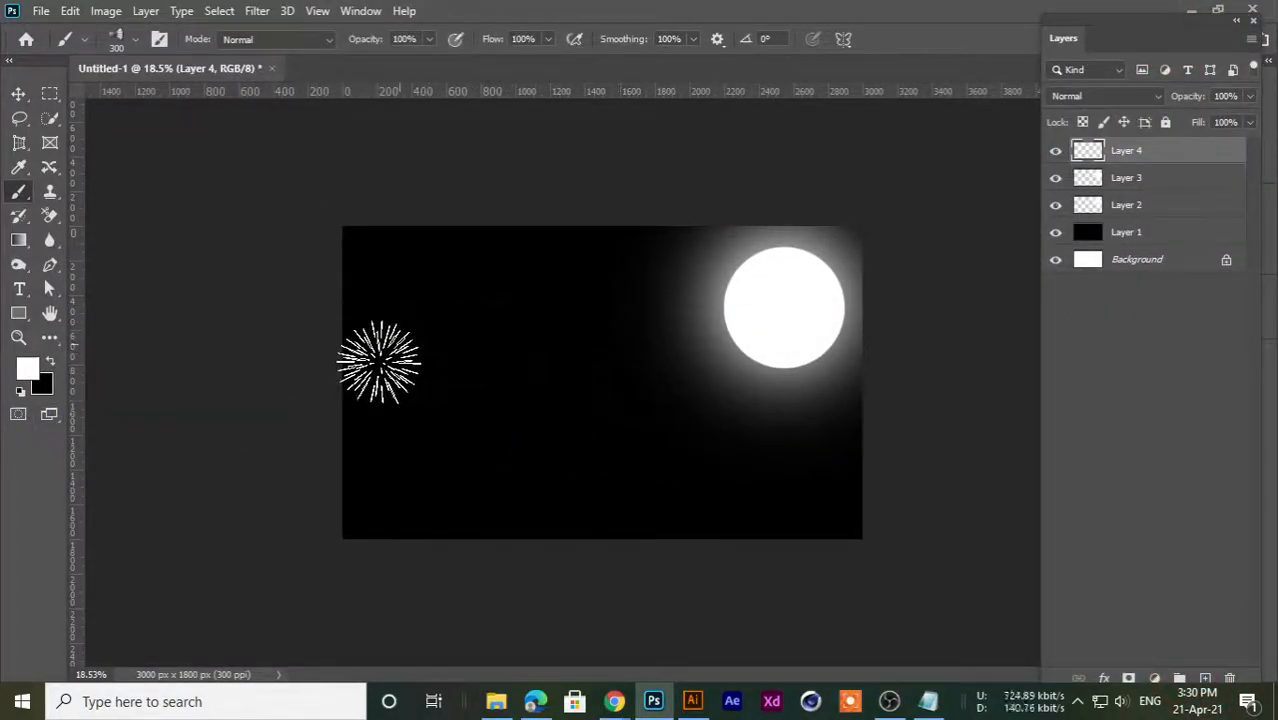
{"action": "left_click", "coordinate": [137, 40]}
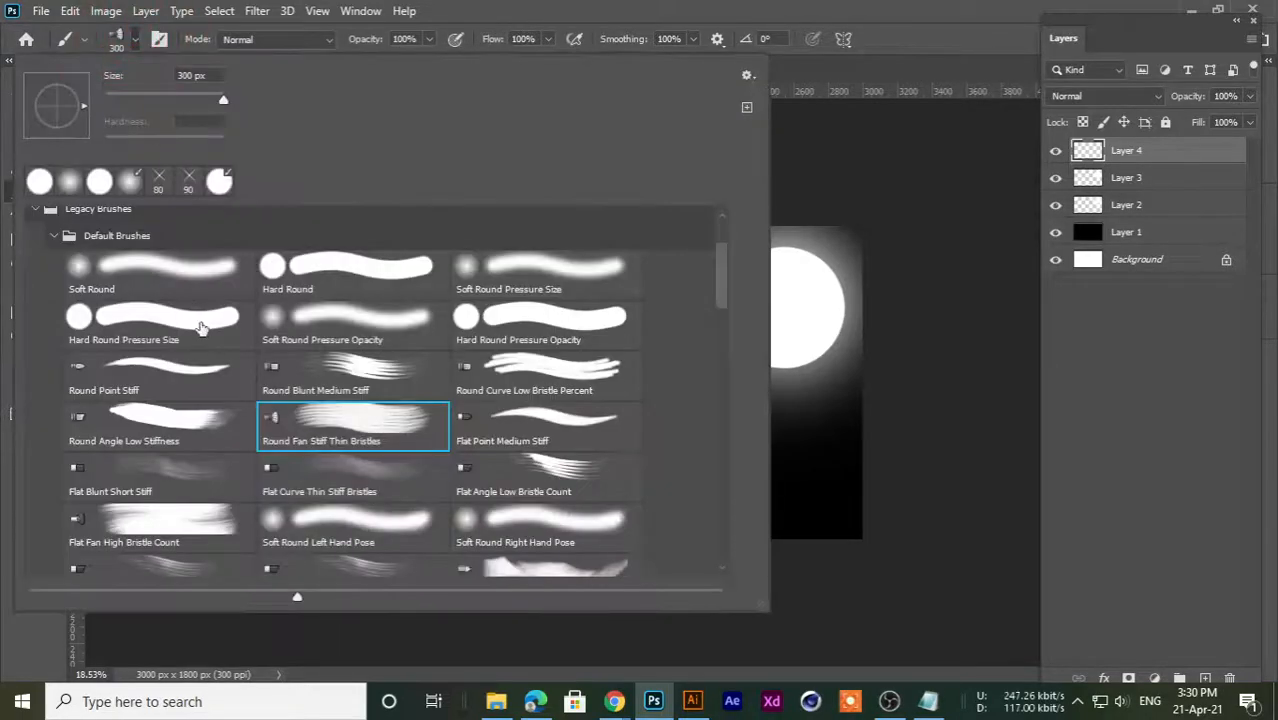
{"action": "double_click", "coordinate": [313, 437]}
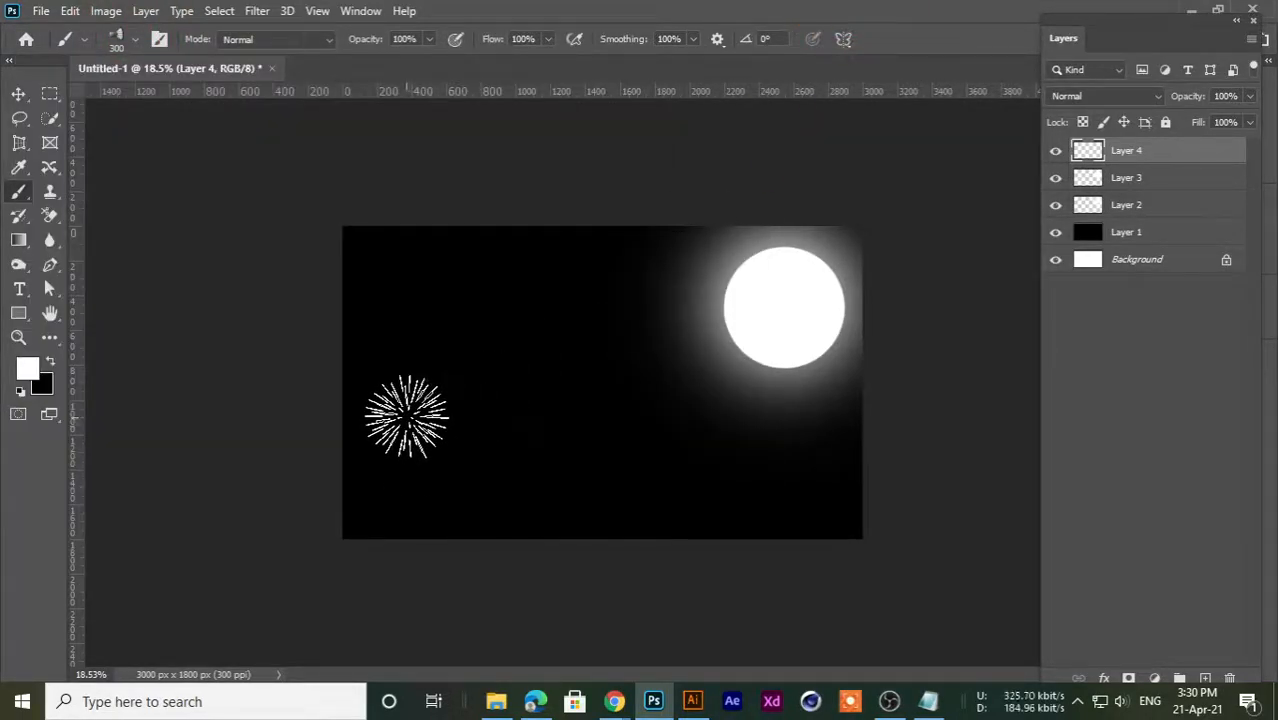
{"action": "mouse_move", "coordinate": [422, 420]}
{"action": "left_mouse_down"}
{"action": "mouse_move", "coordinate": [516, 424]}
{"action": "mouse_move", "coordinate": [560, 411]}
{"action": "mouse_move", "coordinate": [642, 356]}
{"action": "left_mouse_up"}
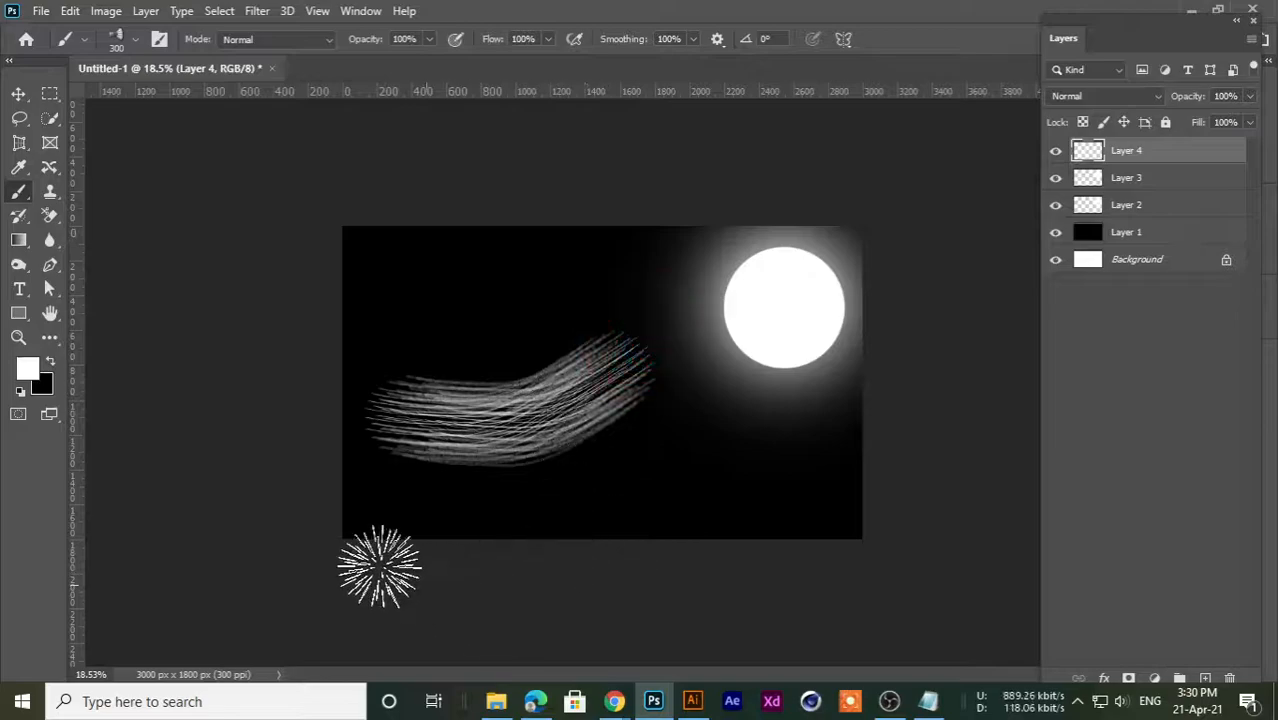
{"action": "key", "text": "ctrl+0"}
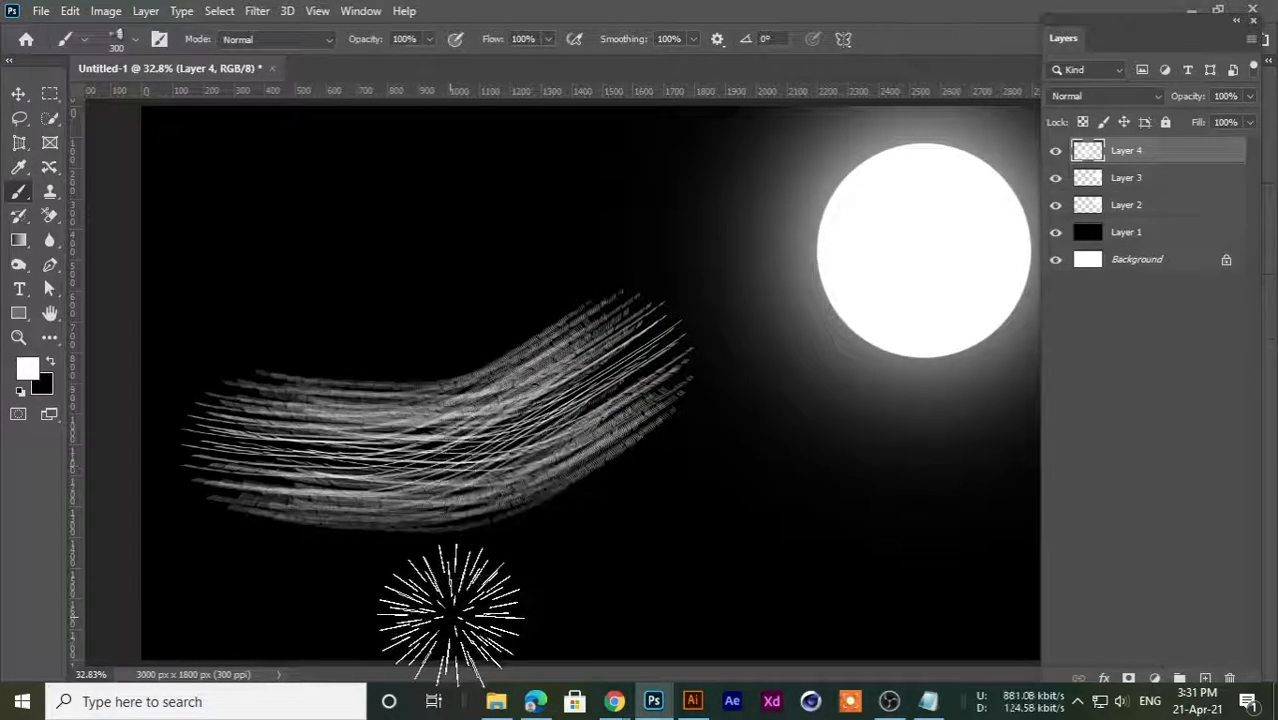
{"action": "key", "text": "ctrl+z"}
{"action": "scroll", "coordinate": [827, 499], "scroll_direction": "down", "scroll_amount": 5}
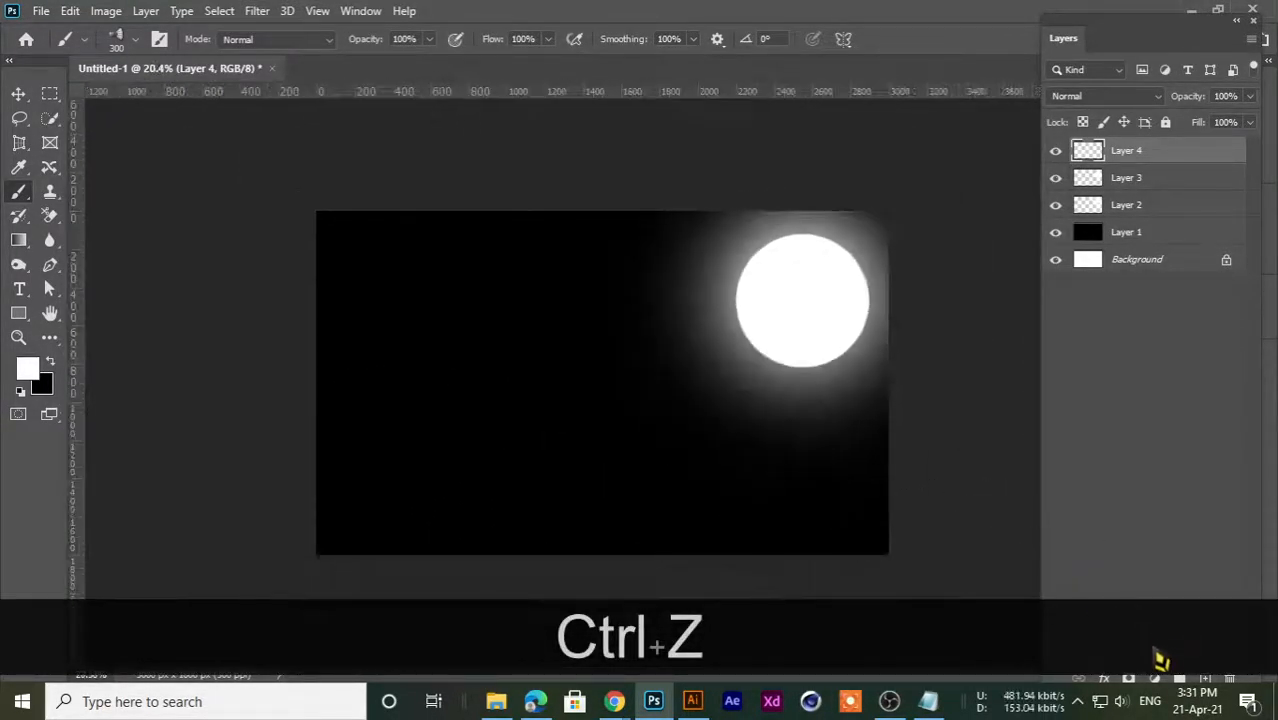
- Try two U-shaped white bristle strokes across the left part of the canvas and undo both
{"action": "mouse_move", "coordinate": [371, 337]}
{"action": "left_mouse_down"}
{"action": "mouse_move", "coordinate": [436, 402]}
{"action": "mouse_move", "coordinate": [521, 402]}
{"action": "mouse_move", "coordinate": [580, 340]}
{"action": "mouse_move", "coordinate": [586, 268]}
{"action": "left_mouse_up"}
{"action": "mouse_move", "coordinate": [345, 485]}
{"action": "left_mouse_down"}
{"action": "mouse_move", "coordinate": [533, 539]}
{"action": "mouse_move", "coordinate": [625, 484]}
{"action": "mouse_move", "coordinate": [685, 337]}
{"action": "left_mouse_up"}
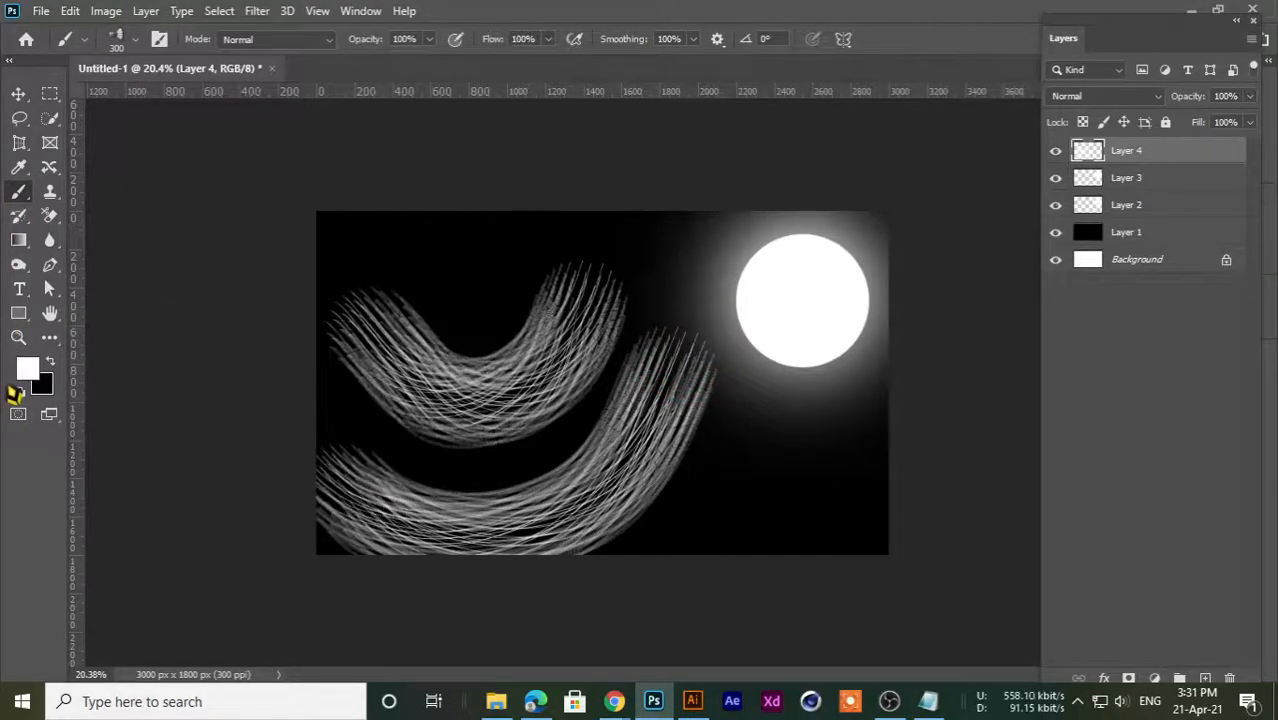
{"action": "key", "text": "ctrl+z"}
{"action": "key", "text": "ctrl+z"}
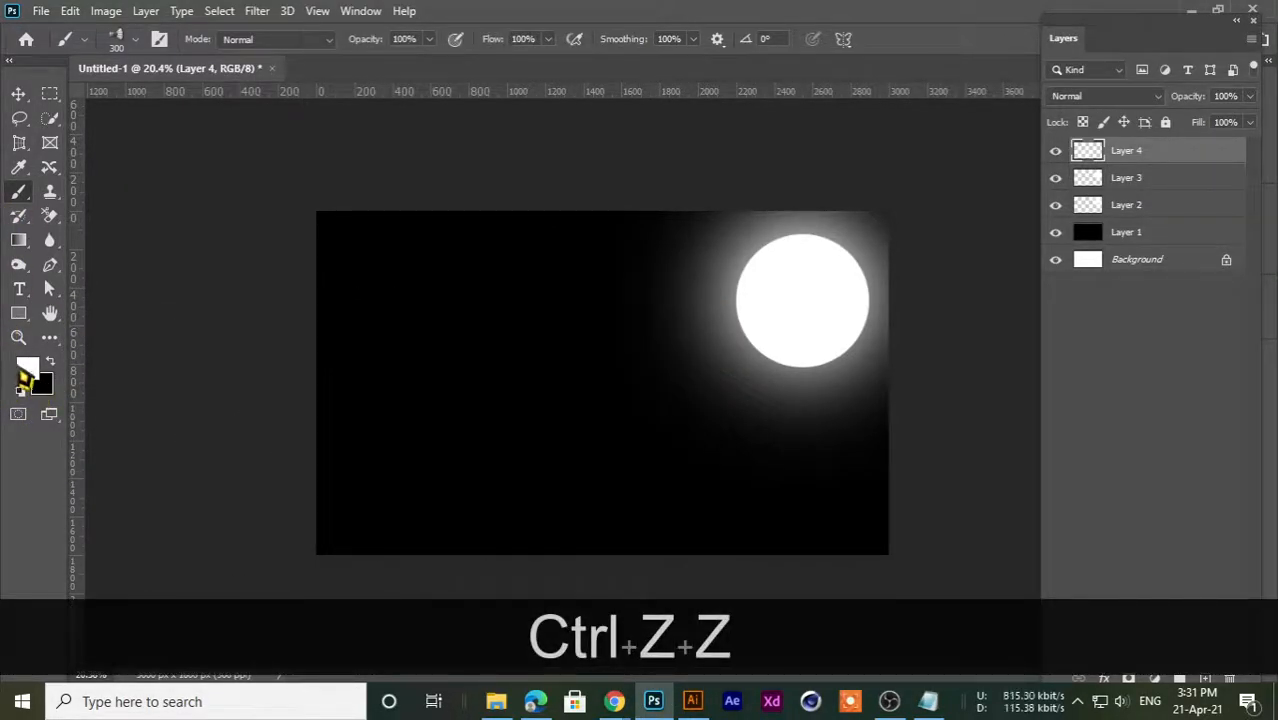
- Set the foreground colour to bright yellow and paint a diagonal bristle stroke from the canvas's upper-left corner to its bottom edge
{"action": "left_click", "coordinate": [28, 373]}
{"action": "left_click_drag", "start_coordinate": [1018, 571], "coordinate": [1012, 557]}
{"action": "left_click", "coordinate": [1185, 349]}
{"action": "key", "text": "b"}
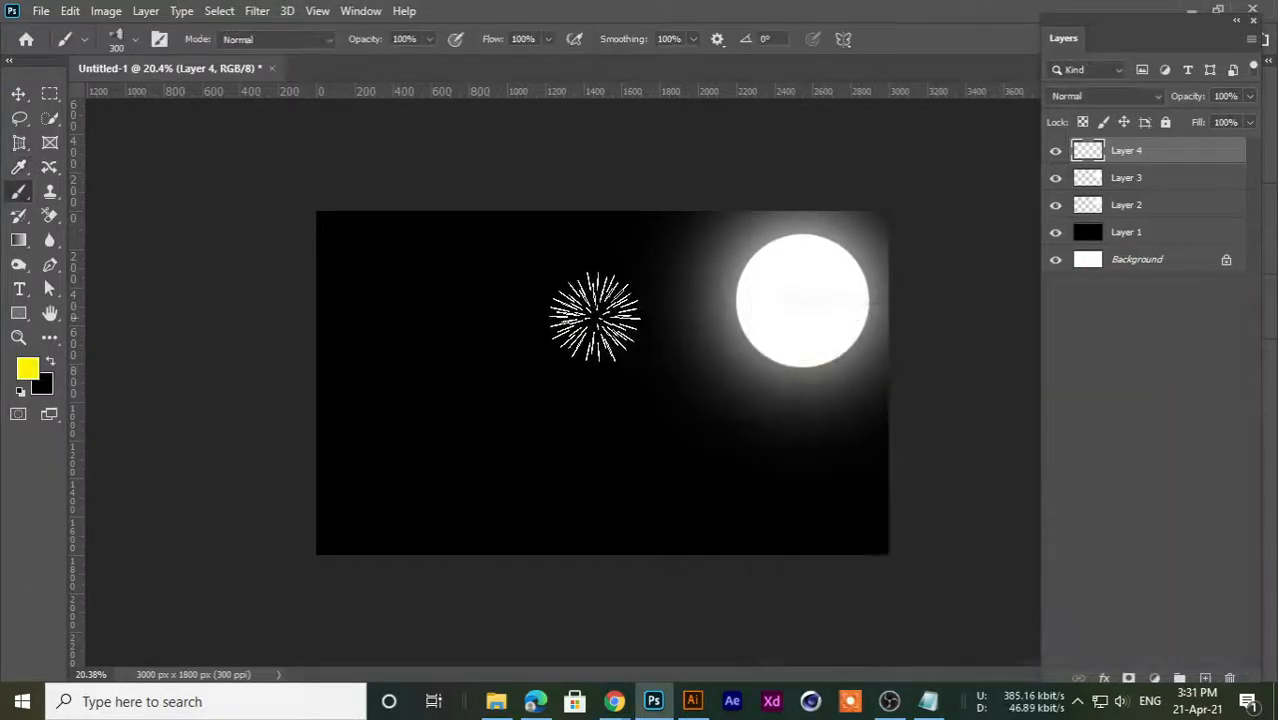
{"action": "left_click_drag", "start_coordinate": [340, 212], "coordinate": [795, 660]}
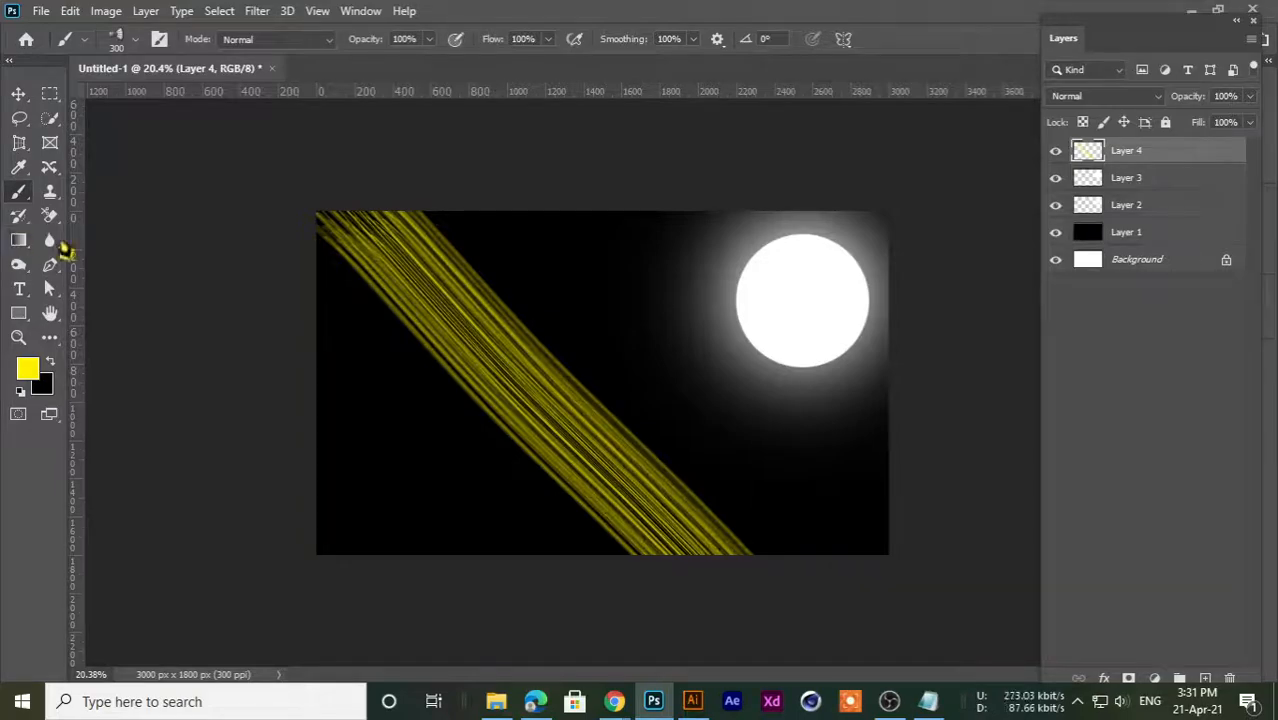
- Set the brush smoothing to 0% and delete Layer 4 with the yellow stroke
{"action": "left_click", "coordinate": [692, 39]}
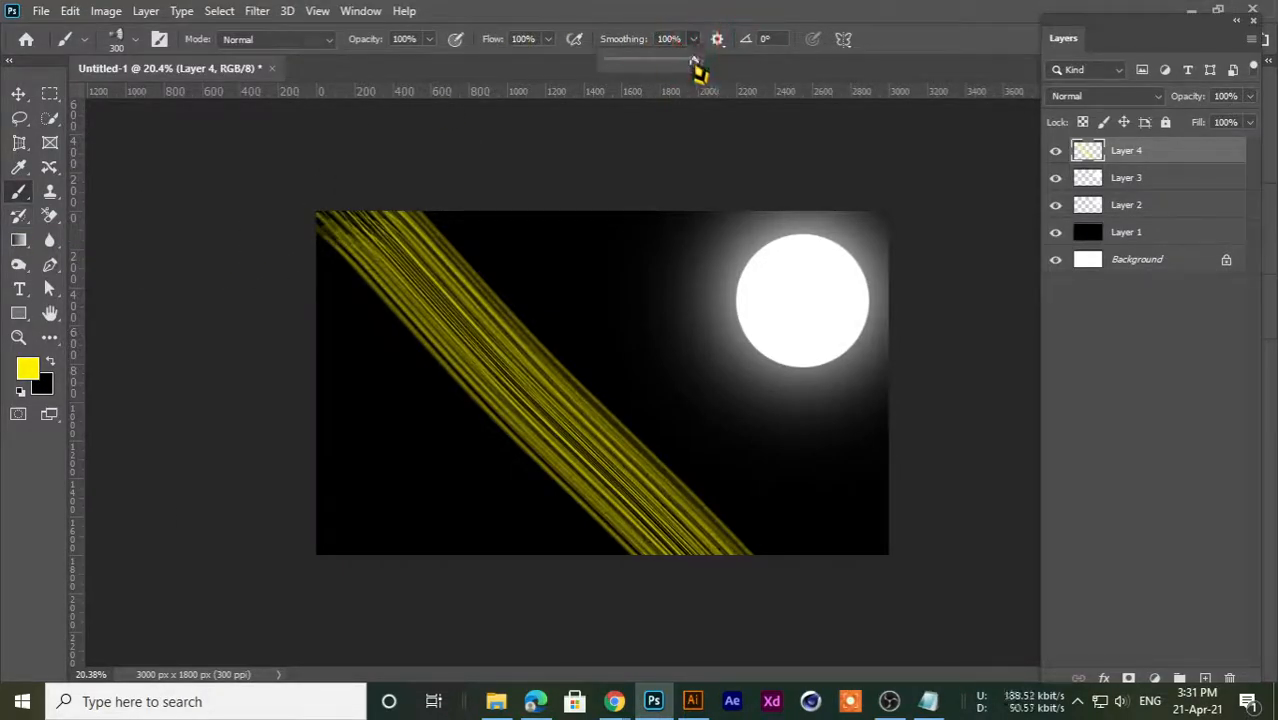
{"action": "left_click", "coordinate": [800, 13]}
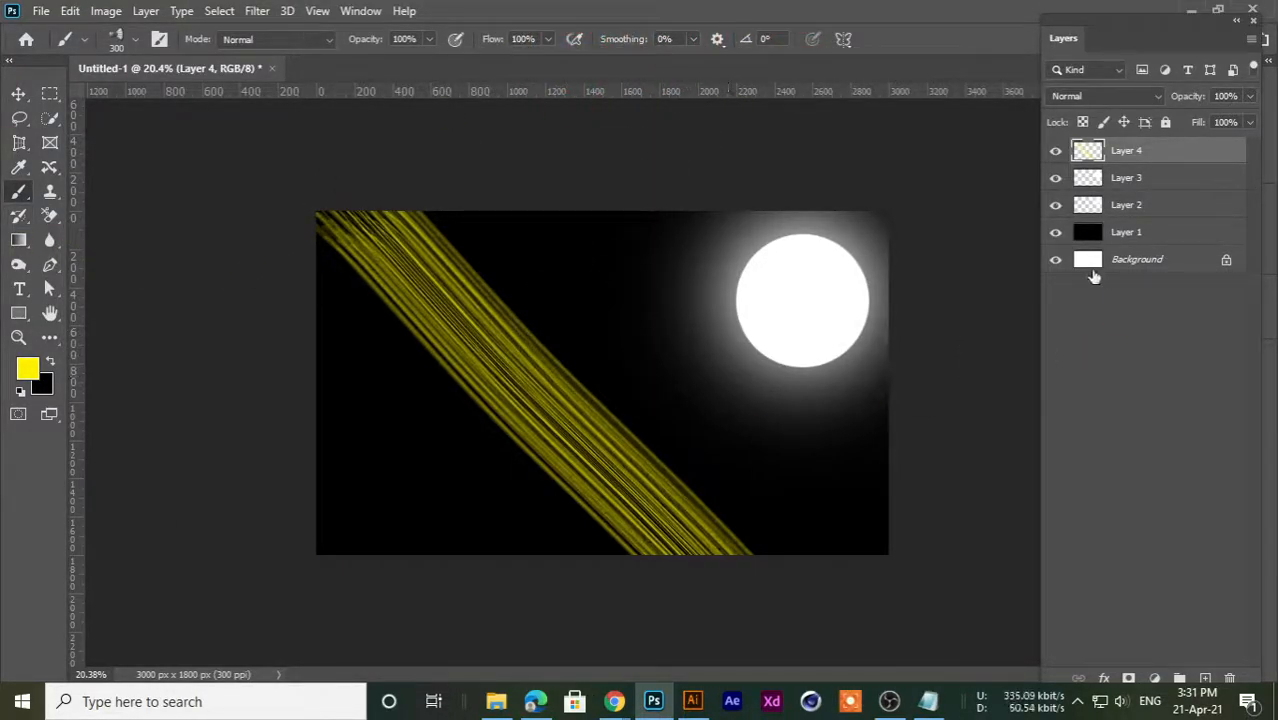
{"action": "key", "text": "Delete"}
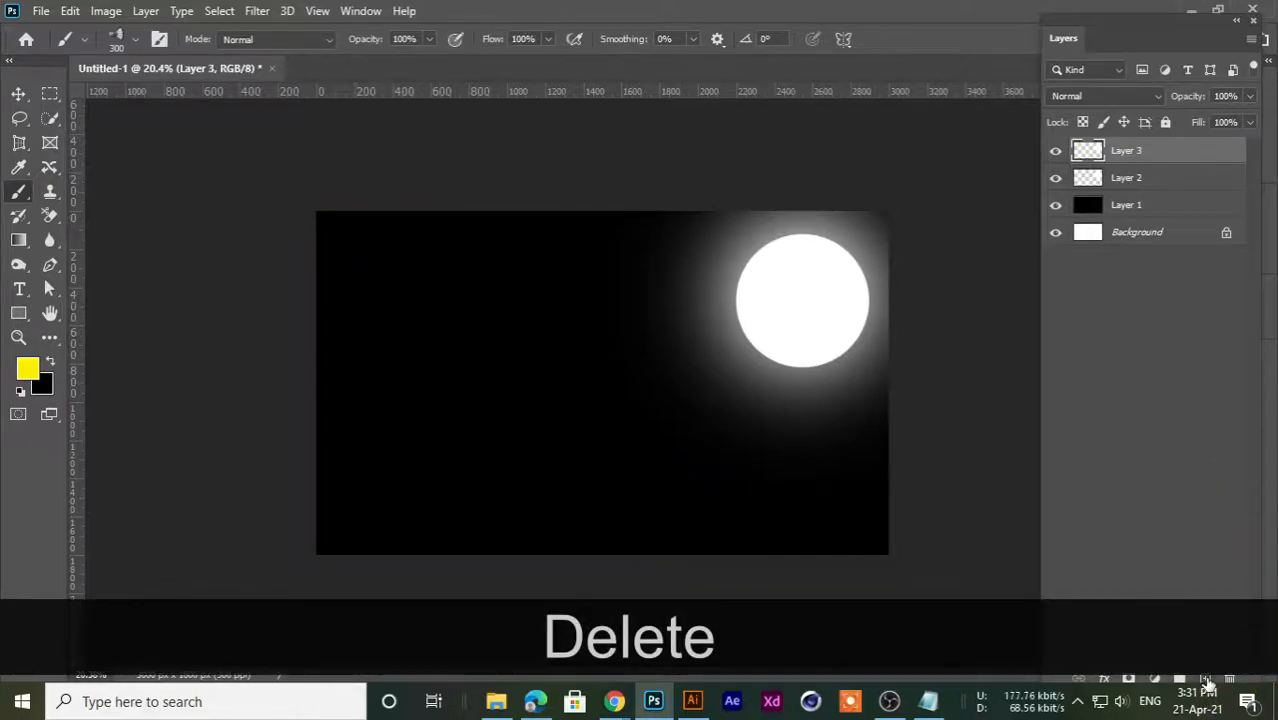
- Add a new layer and paint a yellow bristle stroke diagonally from the upper-left to the lower-right corner of the canvas
{"action": "left_click", "coordinate": [1205, 678]}
{"action": "left_click_drag", "start_coordinate": [320, 215], "coordinate": [700, 465]}
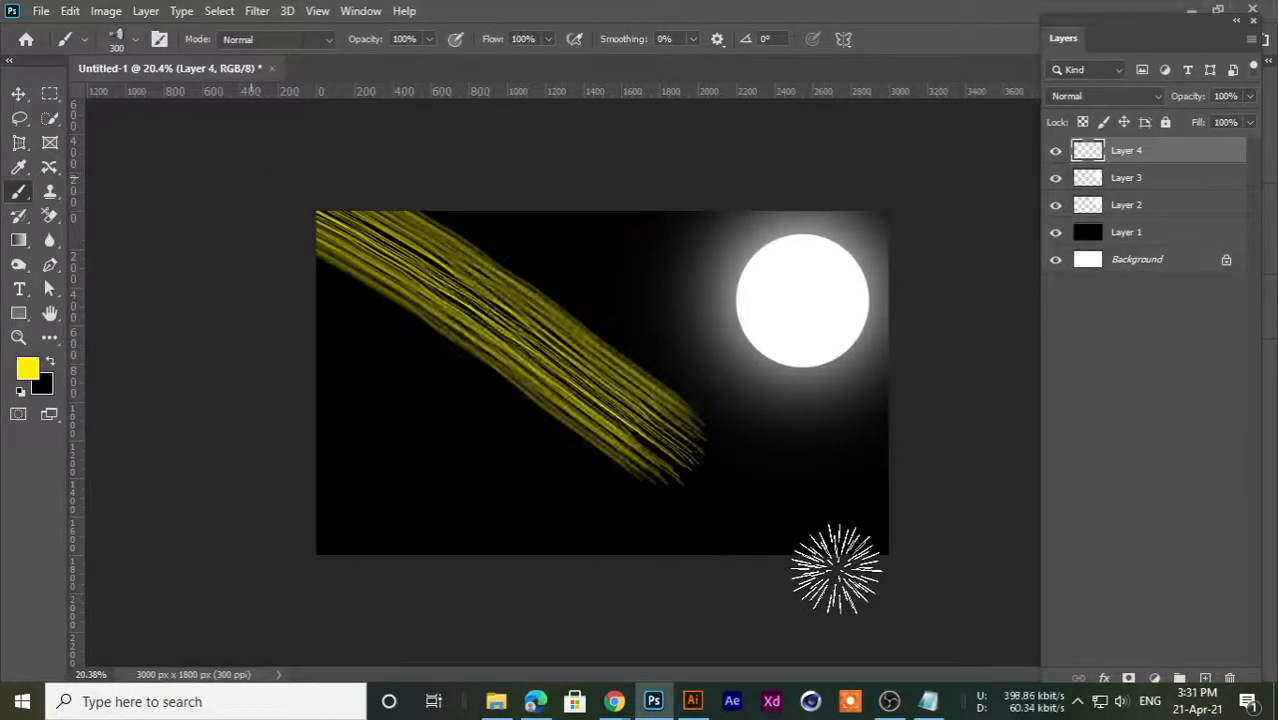
{"action": "left_click_drag", "start_coordinate": [836, 568], "coordinate": [842, 560]}
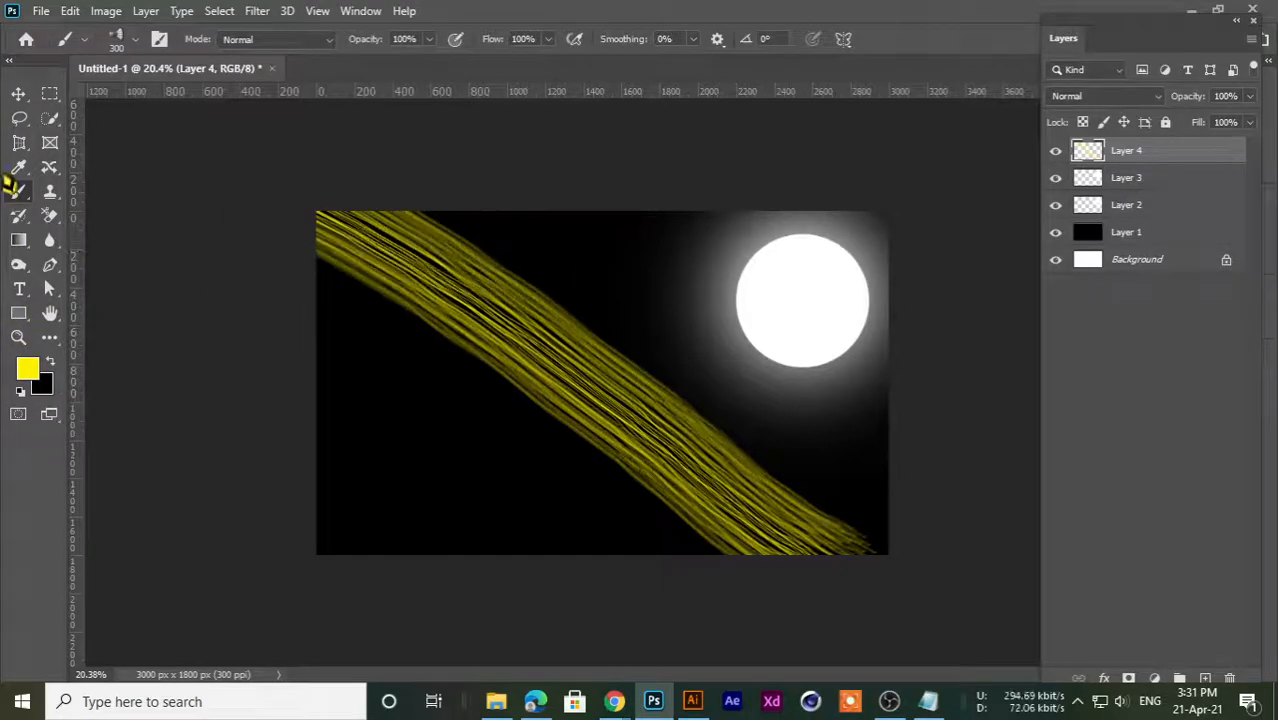
{"action": "scroll", "coordinate": [490, 414], "scroll_direction": "up", "scroll_amount": 3}
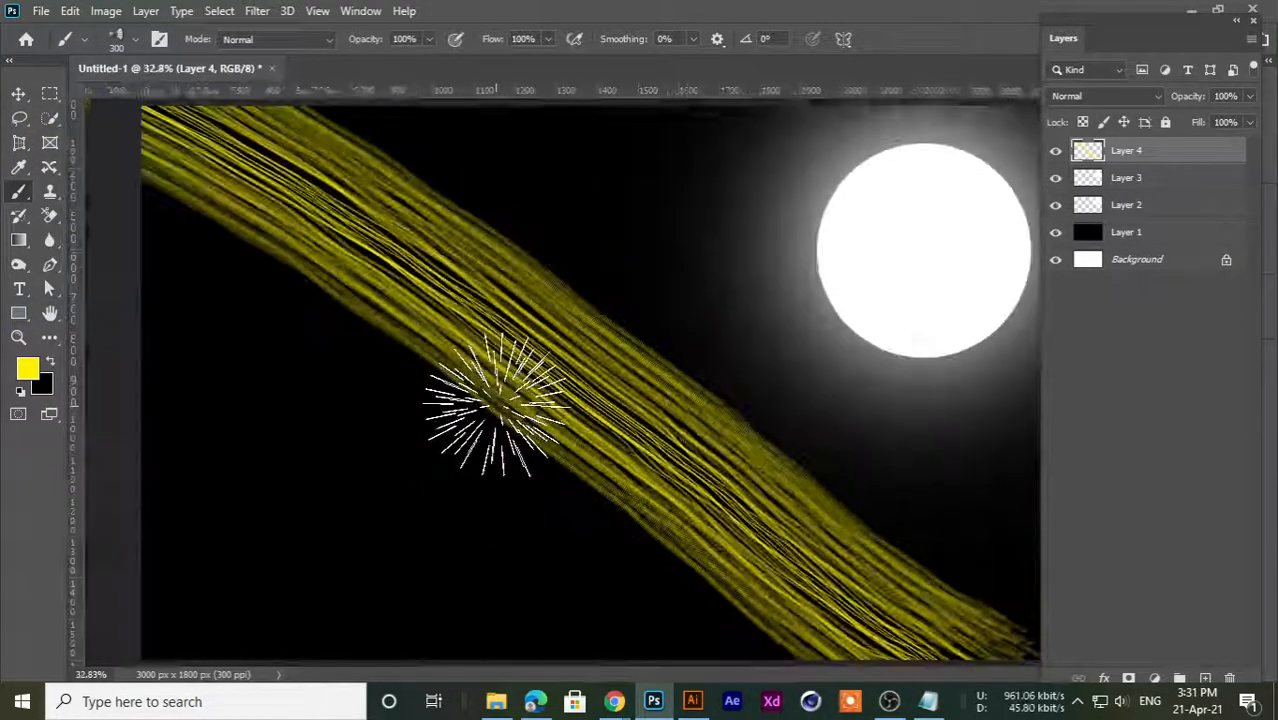
{"action": "scroll", "coordinate": [170, 275], "scroll_direction": "down", "scroll_amount": 2}
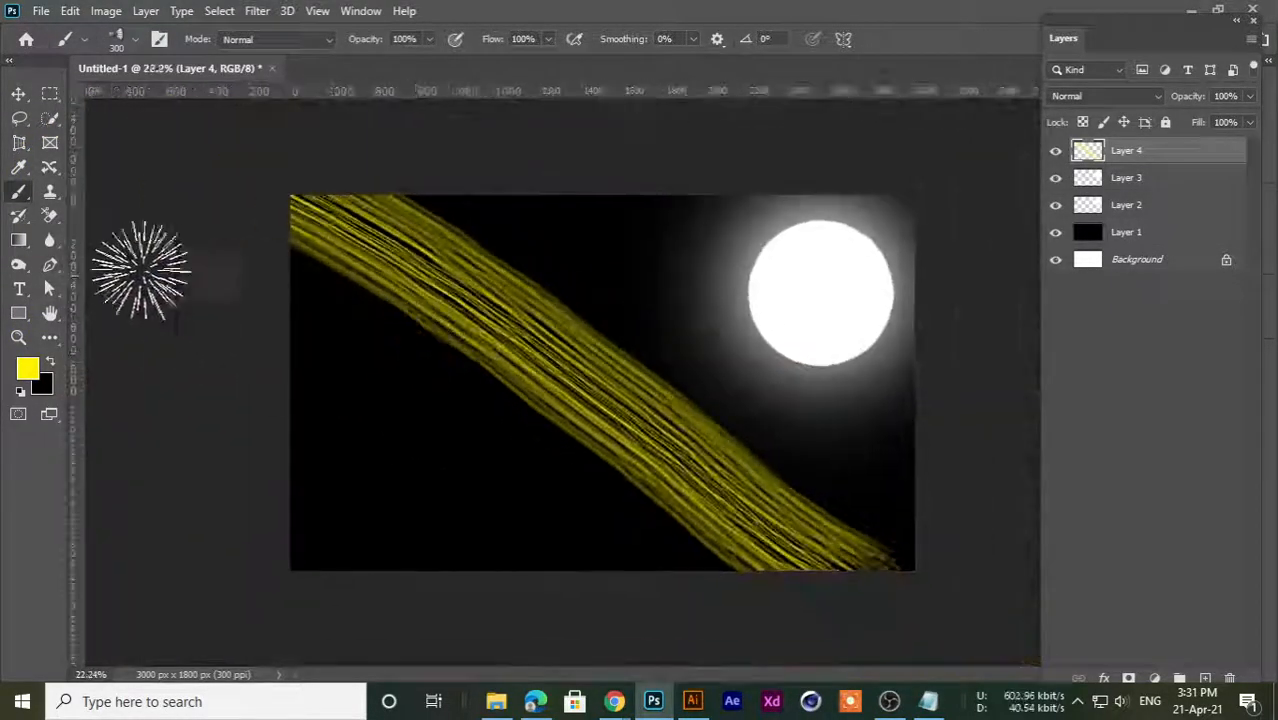
- Switch to the Move Tool, try moving the artwork, undo the move and nudge the black Layer 1 slightly left
{"action": "left_click", "coordinate": [18, 93]}
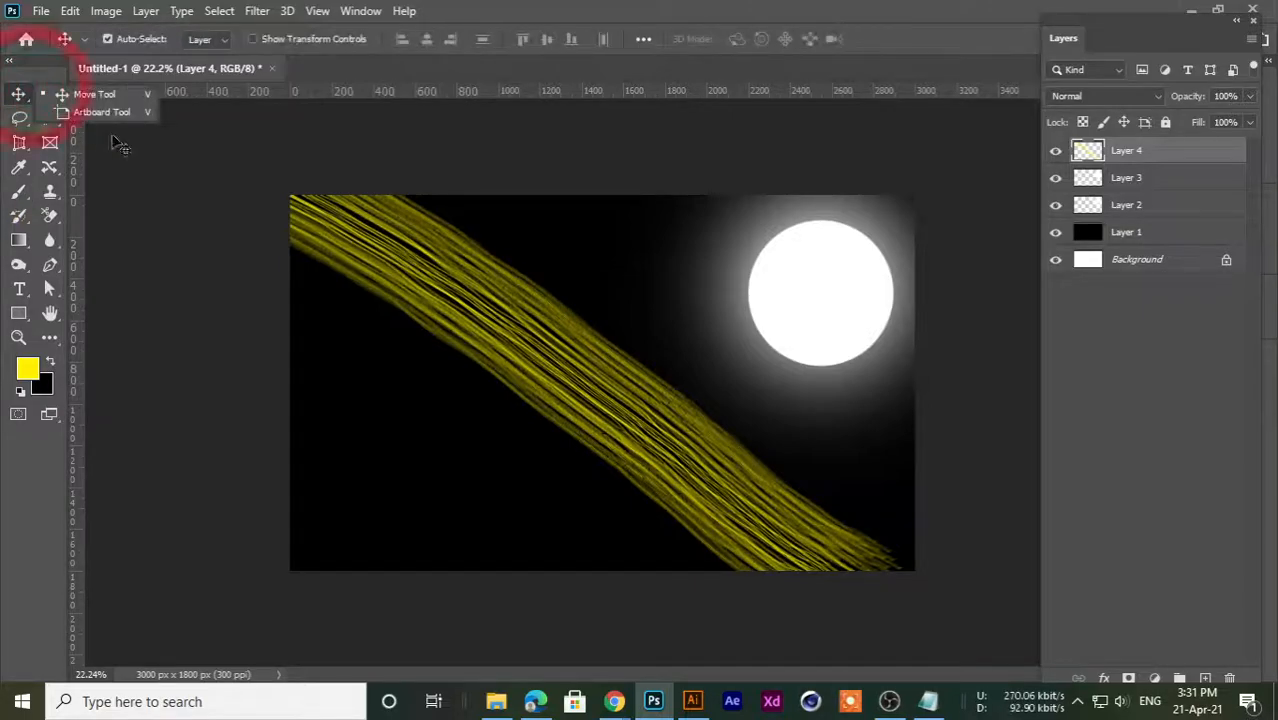
{"action": "left_click", "coordinate": [63, 96]}
{"action": "scroll", "coordinate": [600, 360], "scroll_direction": "up", "scroll_amount": 1}
{"action": "mouse_move", "coordinate": [597, 337]}
{"action": "left_mouse_down"}
{"action": "mouse_move", "coordinate": [440, 370]}
{"action": "mouse_move", "coordinate": [480, 232]}
{"action": "mouse_move", "coordinate": [508, 400]}
{"action": "mouse_move", "coordinate": [491, 371]}
{"action": "mouse_move", "coordinate": [504, 378]}
{"action": "left_mouse_up"}
{"action": "scroll", "coordinate": [508, 402], "scroll_direction": "down", "scroll_amount": 1}
{"action": "key", "text": "ctrl+z"}
{"action": "key", "text": "ctrl+z"}
{"action": "key", "text": "Left"}
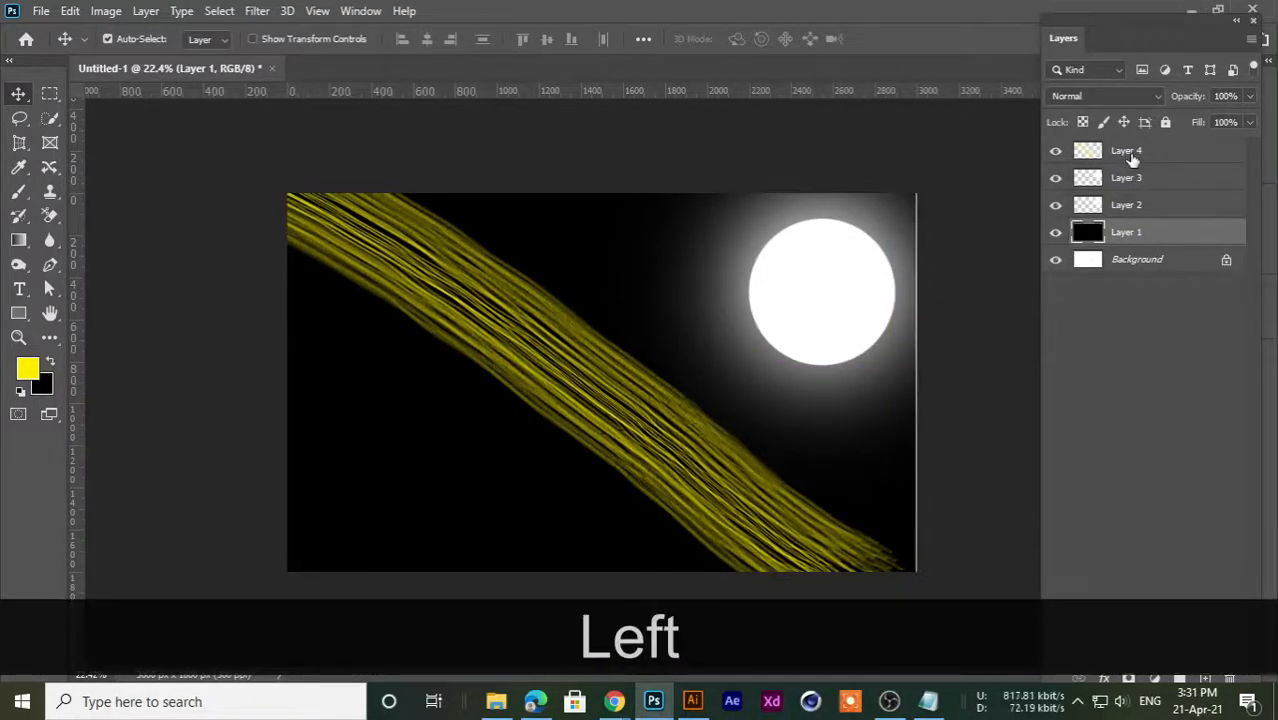
- Delete the layer holding the yellow diagonal bristle stroke
{"action": "left_click", "coordinate": [1131, 158]}
{"action": "key", "text": "Delete"}
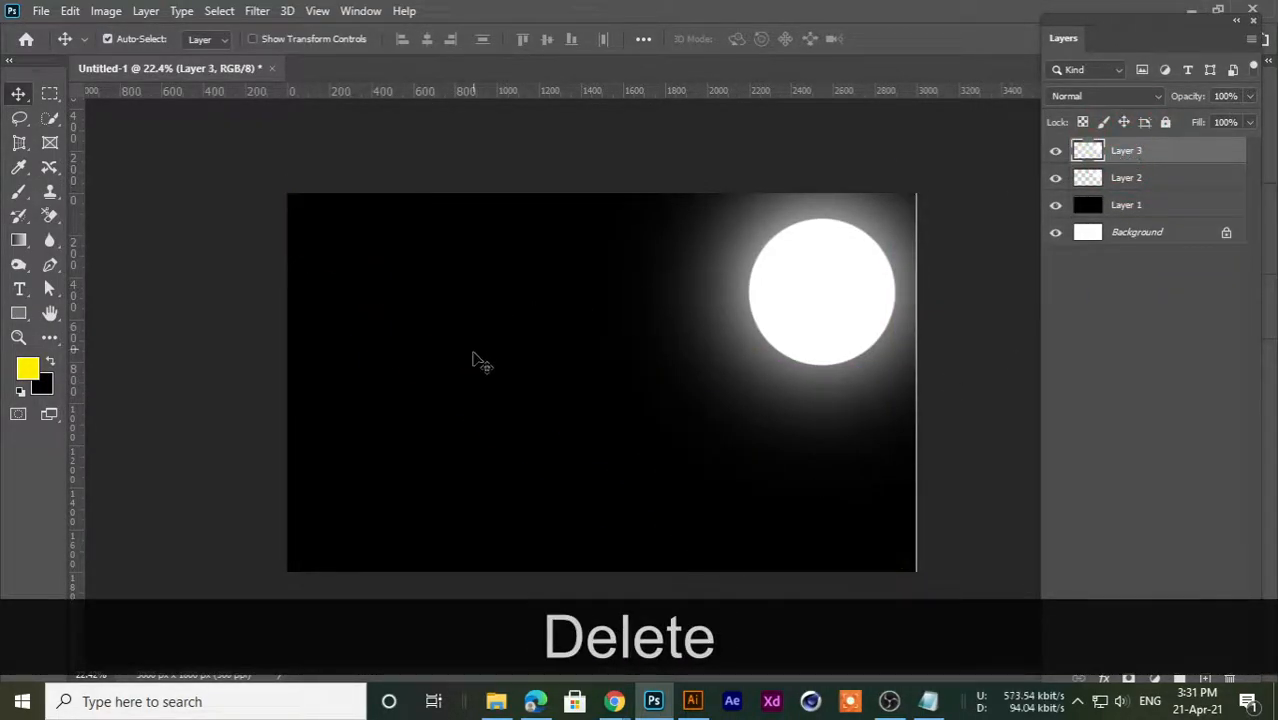
{"action": "scroll", "coordinate": [479, 357], "scroll_direction": "down", "scroll_amount": 1}
- Choose the Airbrush Hard Low Density Grainy preset for the Brush Tool and add a new layer above Layer 3
{"action": "right_click", "coordinate": [20, 196]}
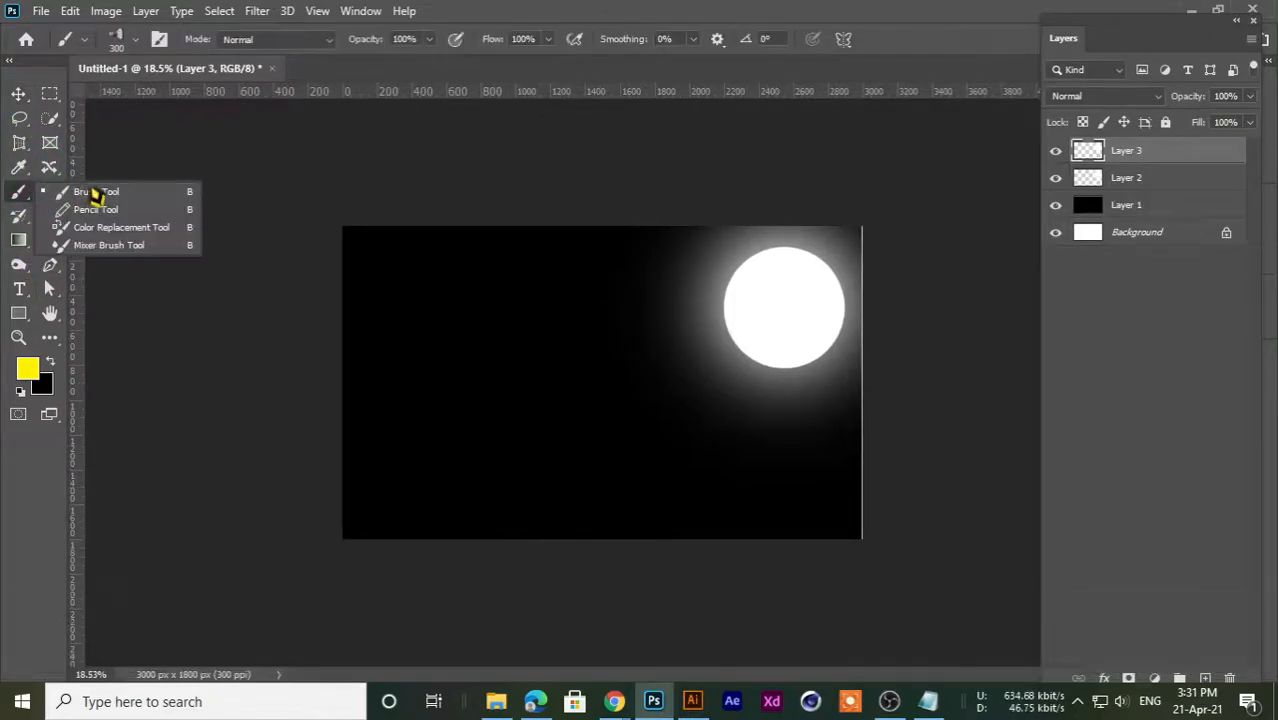
{"action": "left_click", "coordinate": [108, 190]}
{"action": "left_click", "coordinate": [135, 40]}
{"action": "scroll", "coordinate": [304, 448], "scroll_direction": "down", "scroll_amount": 3}
{"action": "scroll", "coordinate": [304, 448], "scroll_direction": "down", "scroll_amount": 1}
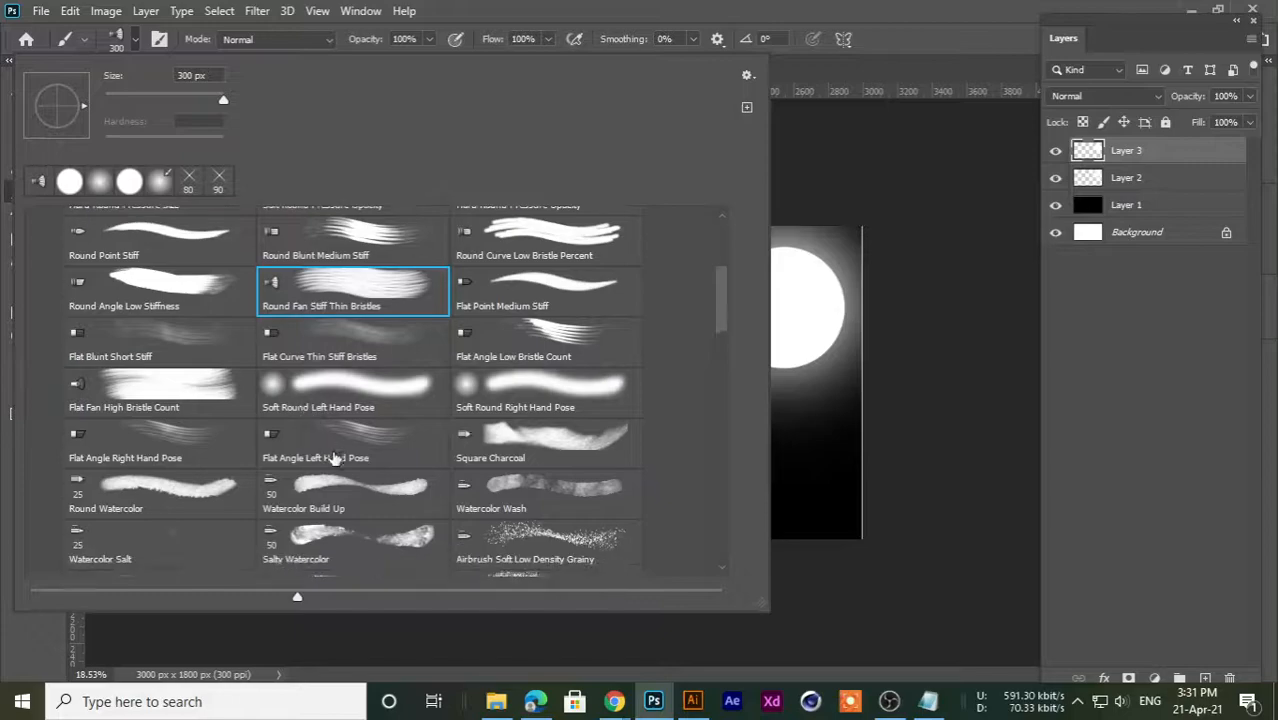
{"action": "left_click", "coordinate": [152, 550]}
{"action": "left_click", "coordinate": [806, 10]}
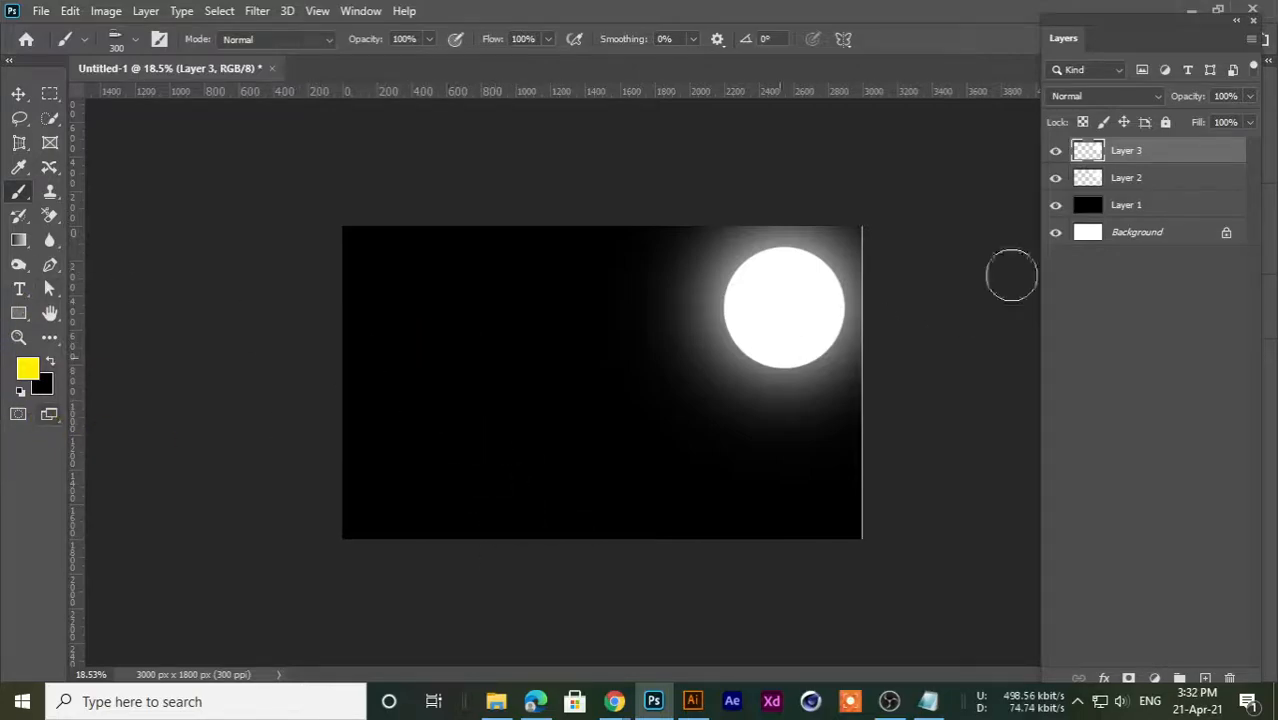
{"action": "left_click", "coordinate": [1204, 679]}
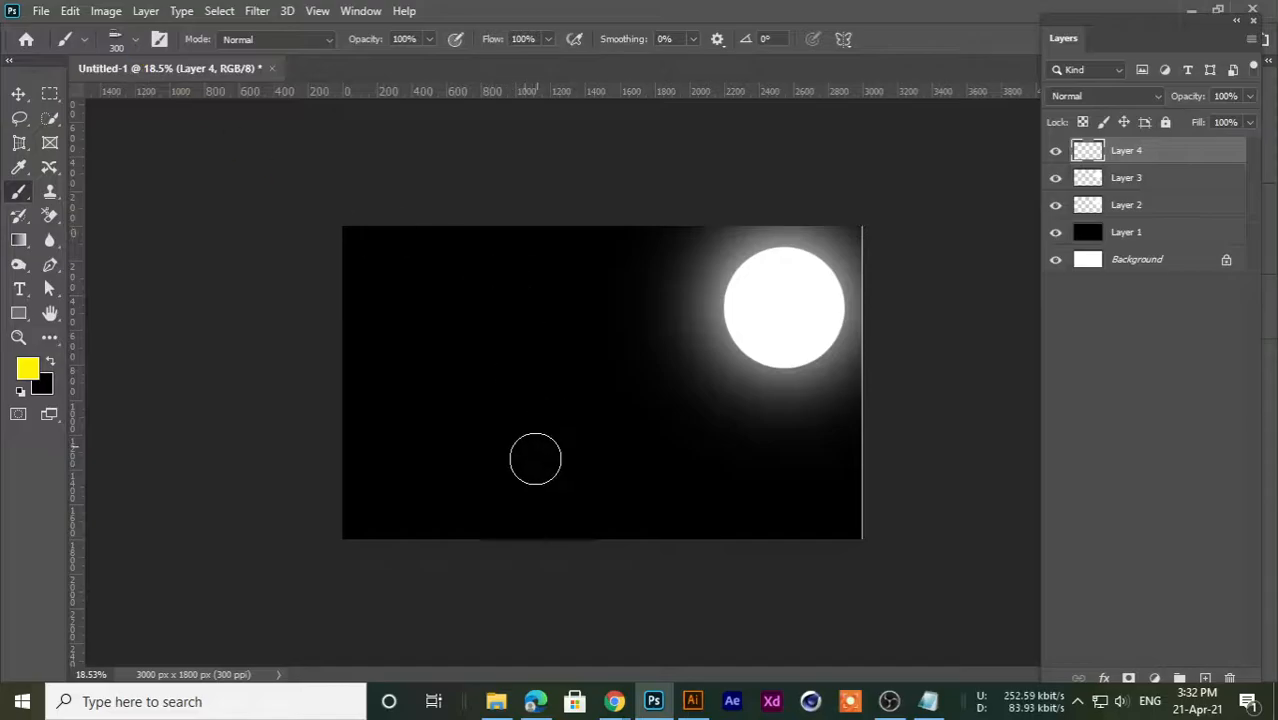
- Check the Google Meet window in Chrome and return to the Photoshop canvas
{"action": "mouse_move", "coordinate": [614, 701]}
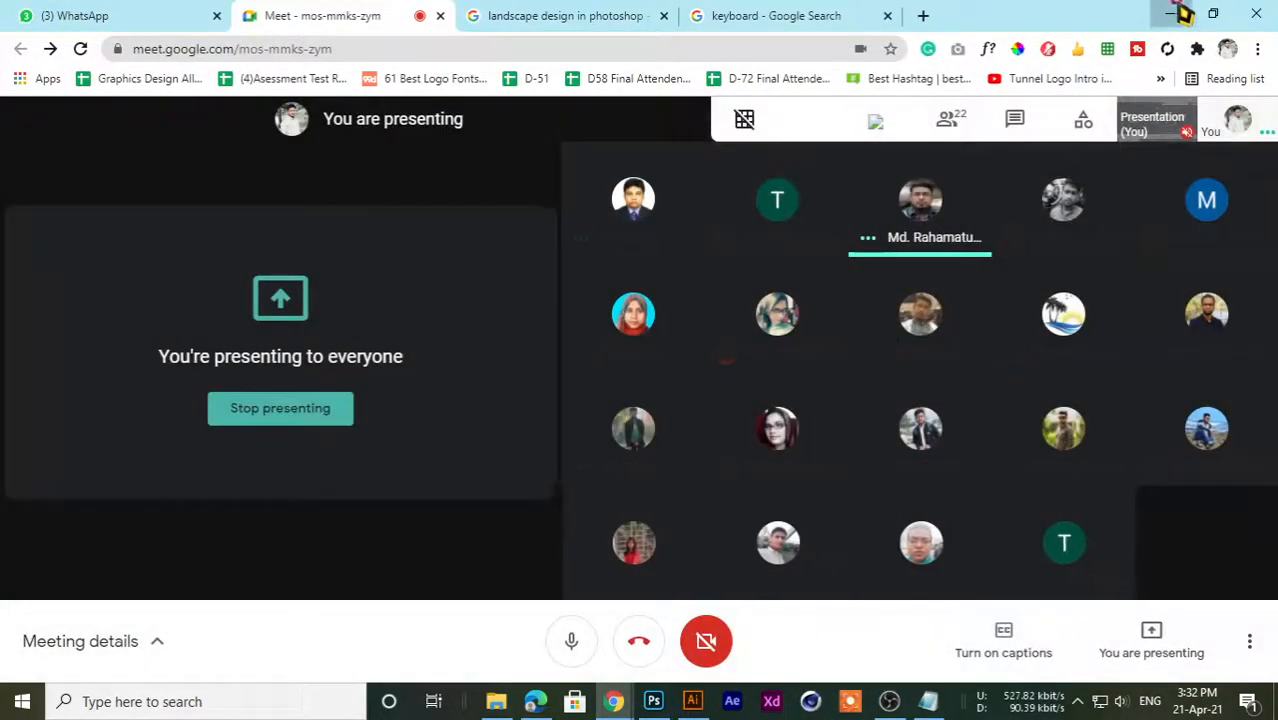
{"action": "left_click", "coordinate": [1172, 14]}
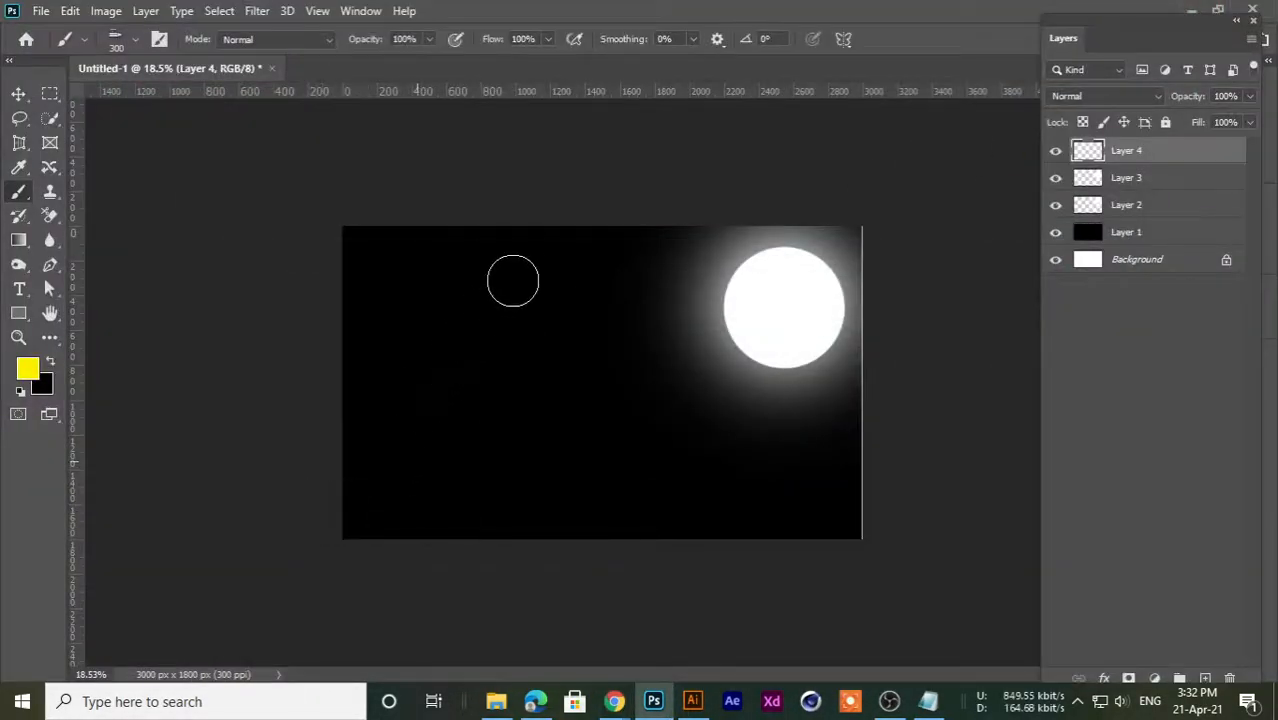
- Paint several faint yellow grainy airbrush strokes over the left half of the canvas on Layer 4
{"action": "scroll", "coordinate": [513, 407], "scroll_direction": "up", "scroll_amount": 2}
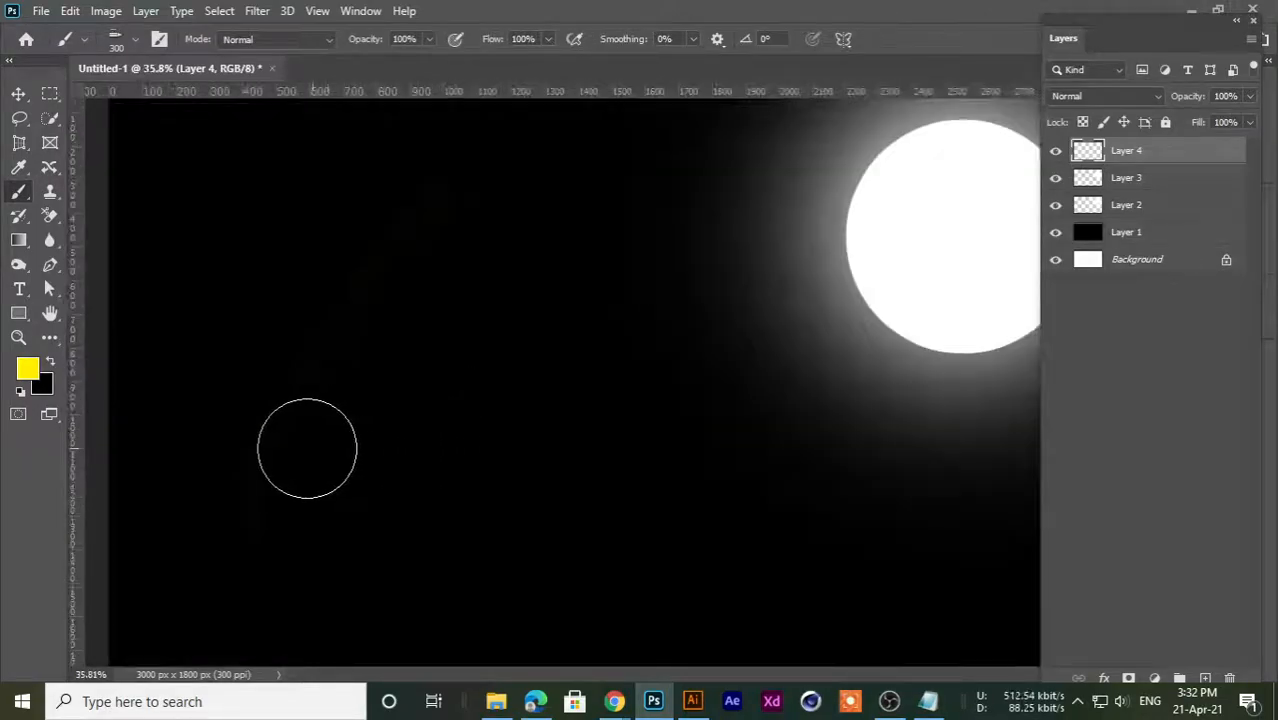
{"action": "scroll", "coordinate": [314, 480], "scroll_direction": "up", "scroll_amount": 2}
{"action": "scroll", "coordinate": [317, 517], "scroll_direction": "down", "scroll_amount": 3}
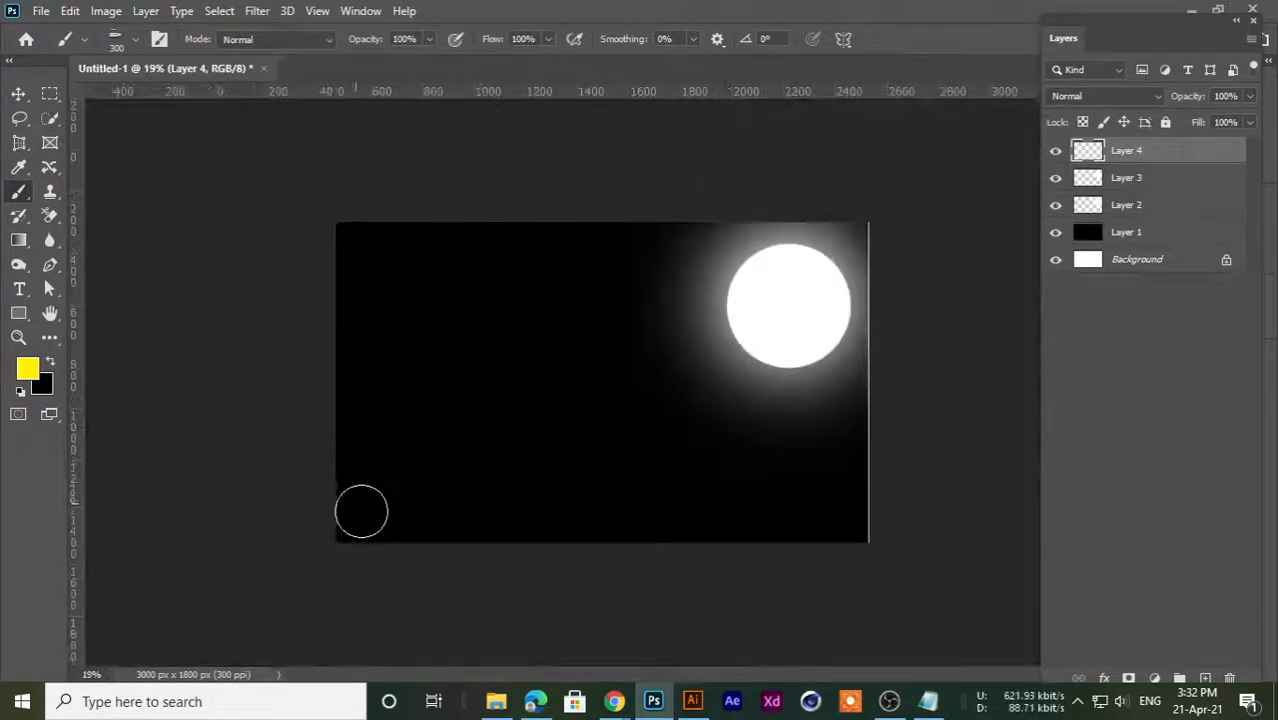
{"action": "left_click_drag", "start_coordinate": [586, 306], "coordinate": [404, 439]}
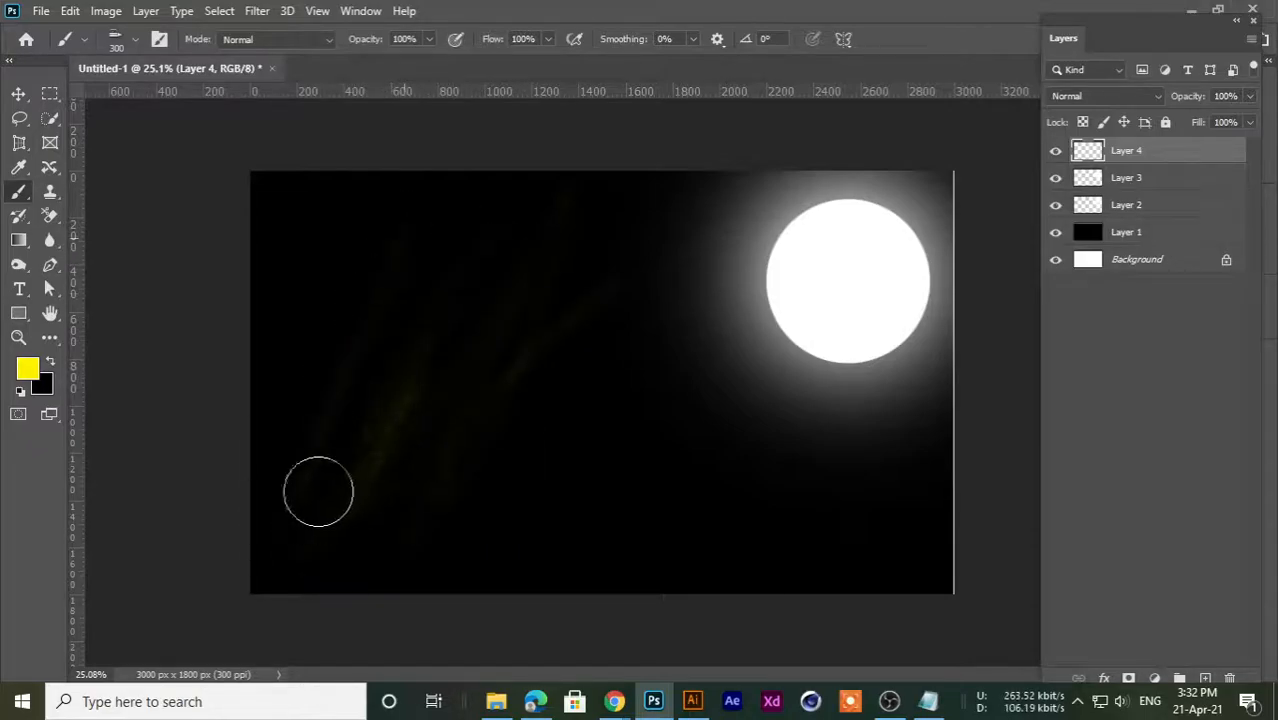
{"action": "left_click_drag", "start_coordinate": [313, 268], "coordinate": [333, 476]}
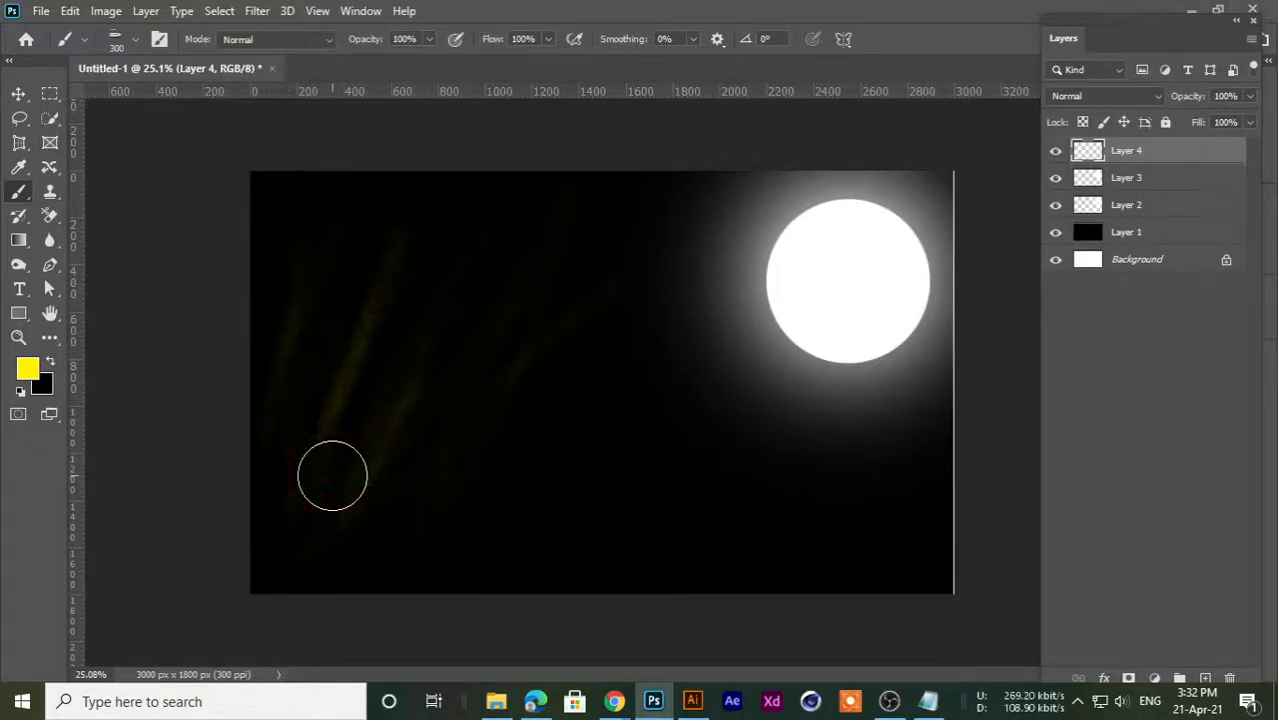
{"action": "scroll", "coordinate": [346, 476], "scroll_direction": "up", "scroll_amount": 2}
{"action": "scroll", "coordinate": [348, 478], "scroll_direction": "down", "scroll_amount": 1}
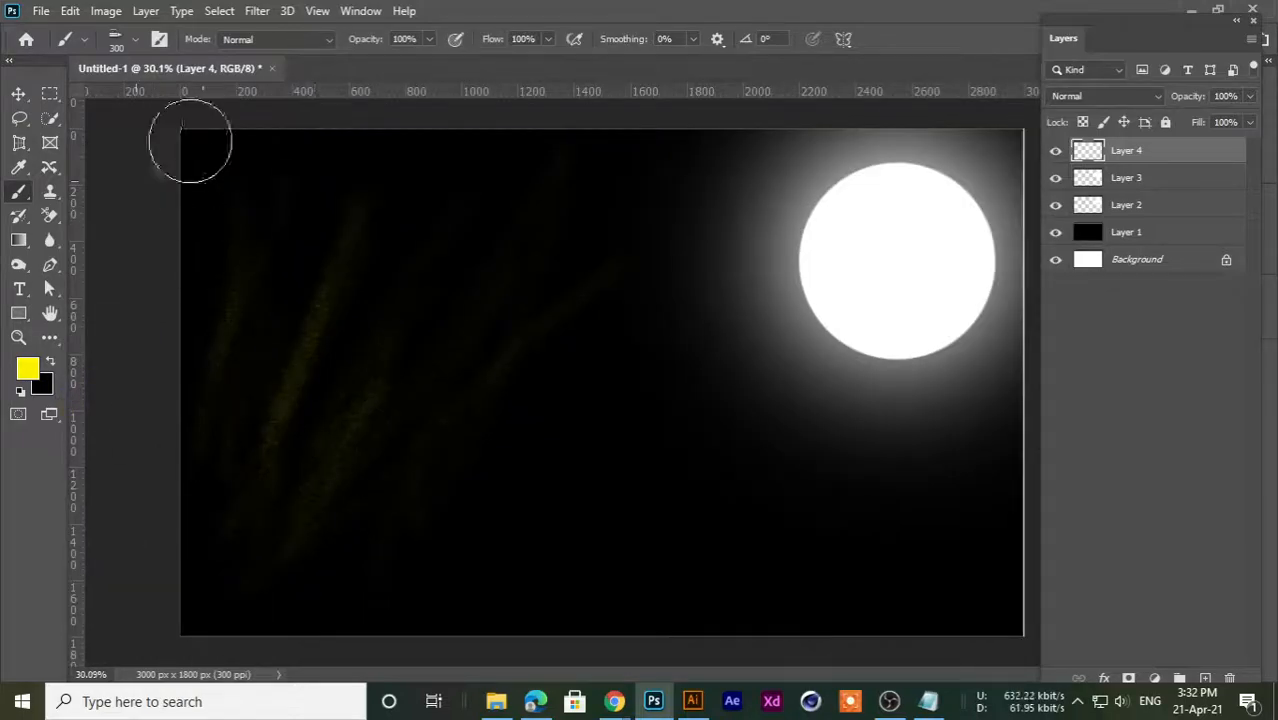
- Choose the Airbrush Hard High Density Grainy brush preset from the legacy default brushes
{"action": "left_click", "coordinate": [142, 44]}
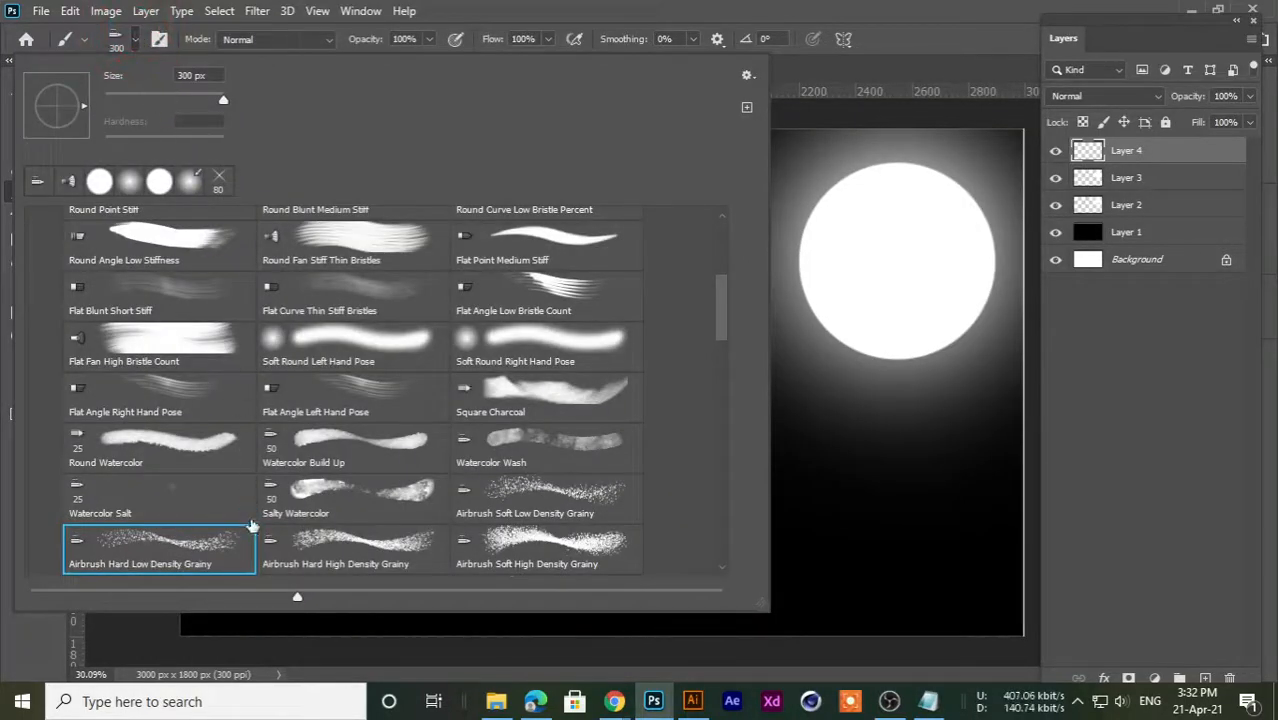
{"action": "left_click", "coordinate": [333, 548]}
{"action": "key", "text": "Return"}
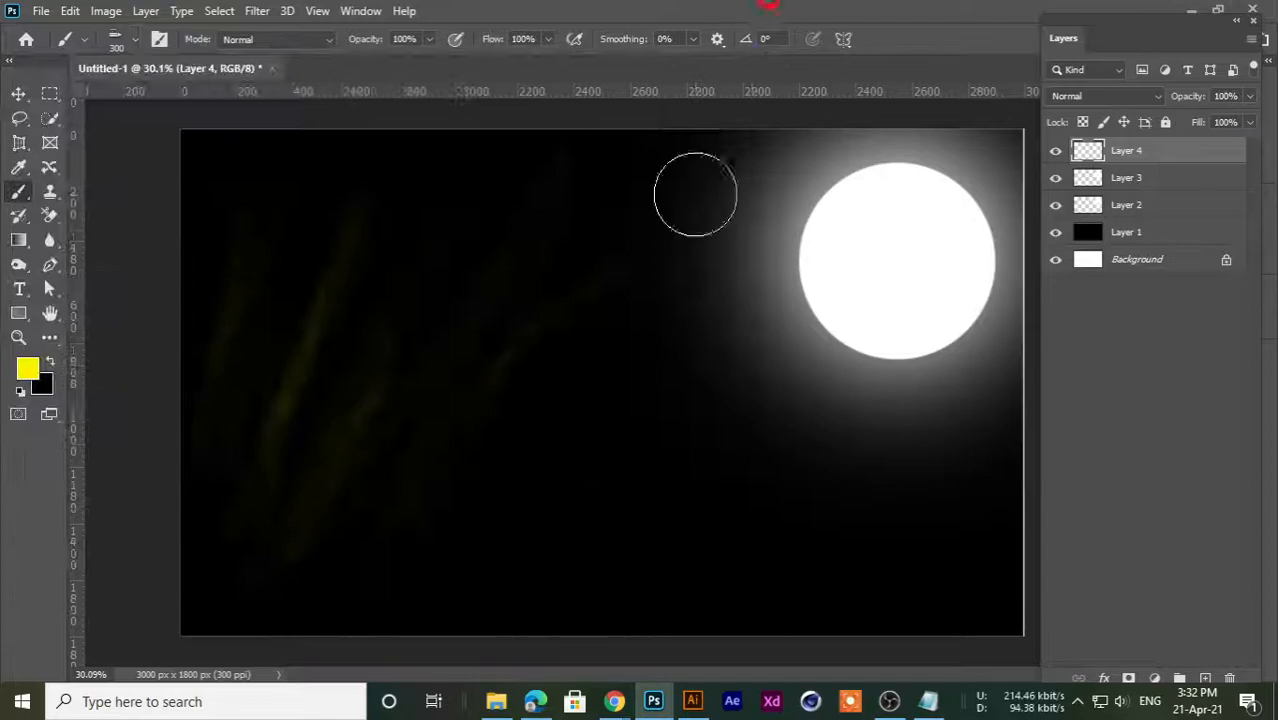
- Paint yellow grainy airbrush strokes across the whole canvas on Layer 4, including over the white circle
{"action": "mouse_move", "coordinate": [643, 373]}
{"action": "left_mouse_down"}
{"action": "mouse_move", "coordinate": [528, 523]}
{"action": "mouse_move", "coordinate": [474, 483]}
{"action": "mouse_move", "coordinate": [391, 334]}
{"action": "mouse_move", "coordinate": [302, 392]}
{"action": "mouse_move", "coordinate": [228, 394]}
{"action": "mouse_move", "coordinate": [388, 337]}
{"action": "mouse_move", "coordinate": [300, 615]}
{"action": "left_mouse_up"}
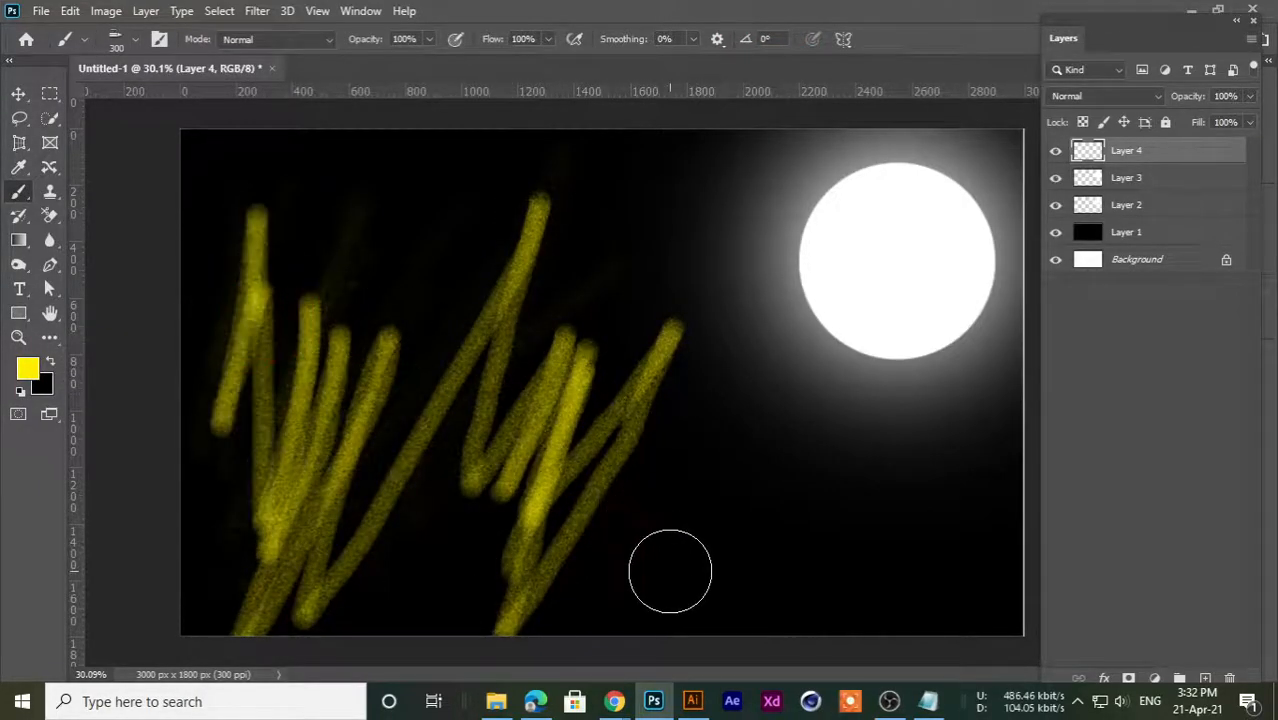
{"action": "left_click_drag", "start_coordinate": [668, 571], "coordinate": [770, 515]}
{"action": "mouse_move", "coordinate": [750, 586]}
{"action": "left_mouse_down"}
{"action": "mouse_move", "coordinate": [819, 428]}
{"action": "mouse_move", "coordinate": [790, 560]}
{"action": "mouse_move", "coordinate": [740, 287]}
{"action": "left_mouse_up"}
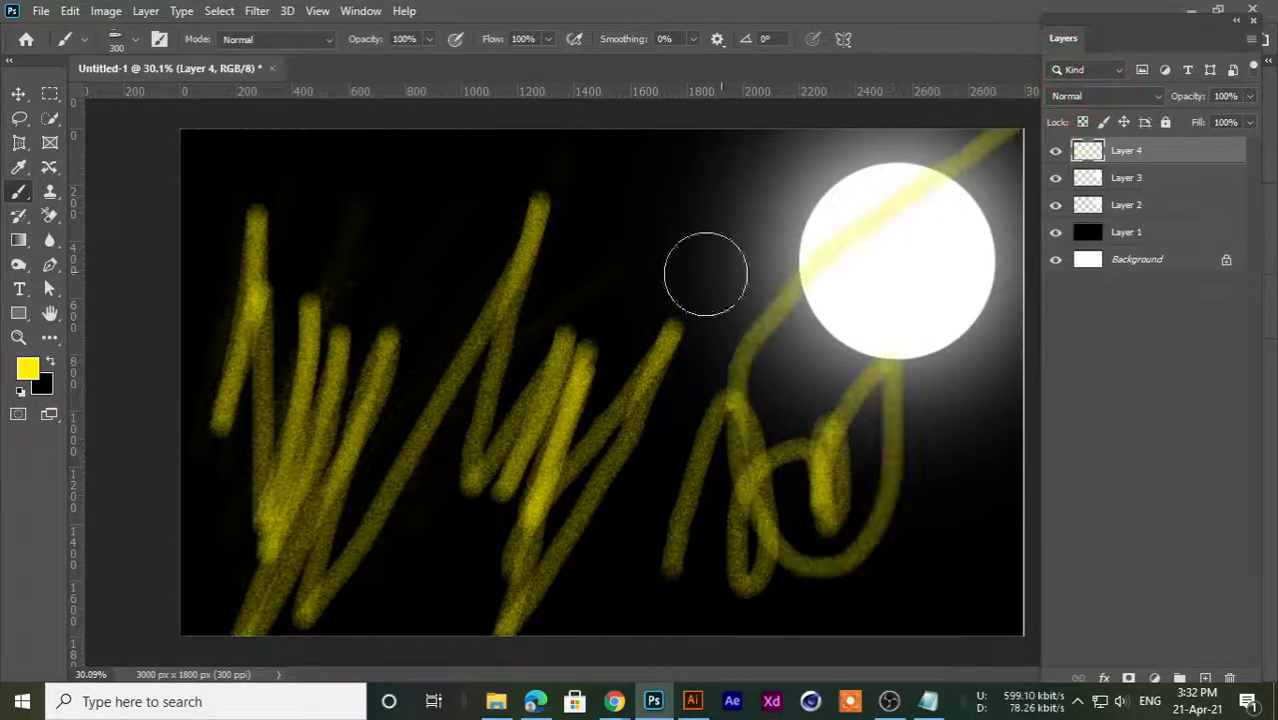
{"action": "mouse_move", "coordinate": [492, 257]}
{"action": "left_mouse_down"}
{"action": "mouse_move", "coordinate": [265, 170]}
{"action": "mouse_move", "coordinate": [884, 277]}
{"action": "mouse_move", "coordinate": [496, 422]}
{"action": "mouse_move", "coordinate": [390, 490]}
{"action": "left_mouse_up"}
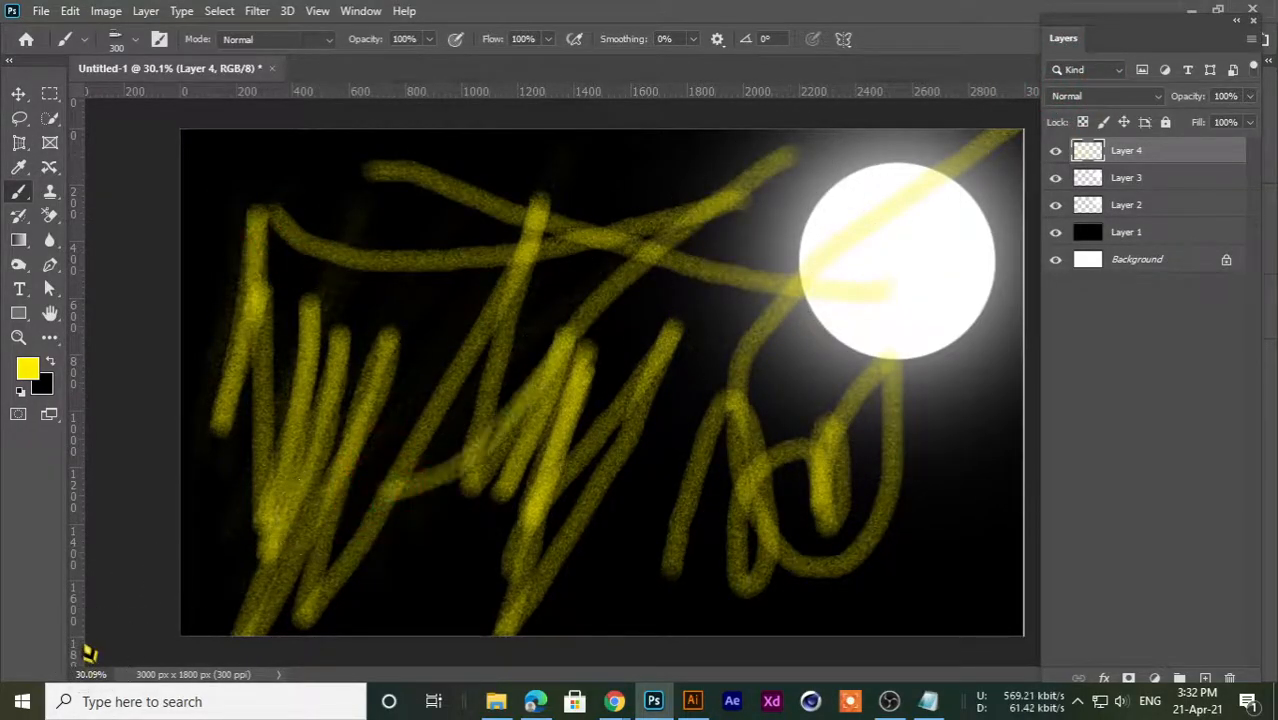
- Delete the painted Layer 4 and add a new empty layer above Layer 3
{"action": "left_click", "coordinate": [19, 96]}
{"action": "key", "text": "Delete"}
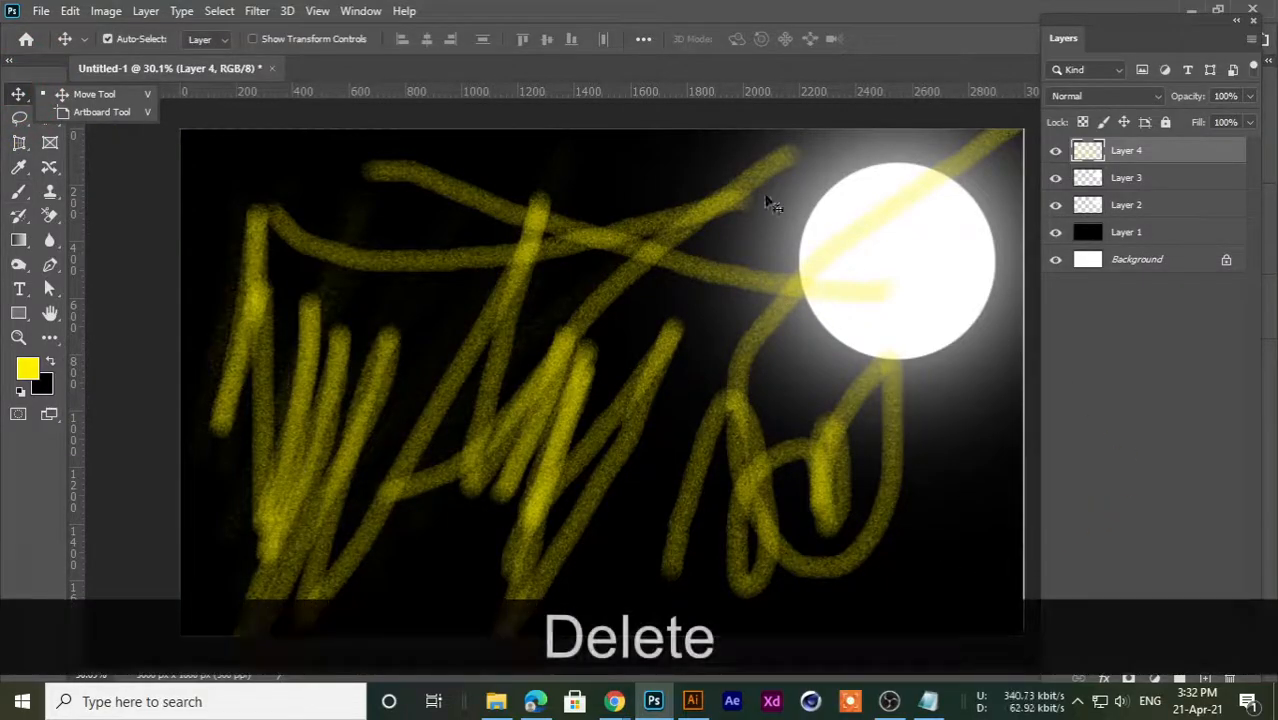
{"action": "left_click", "coordinate": [760, 28]}
{"action": "key", "text": "Delete"}
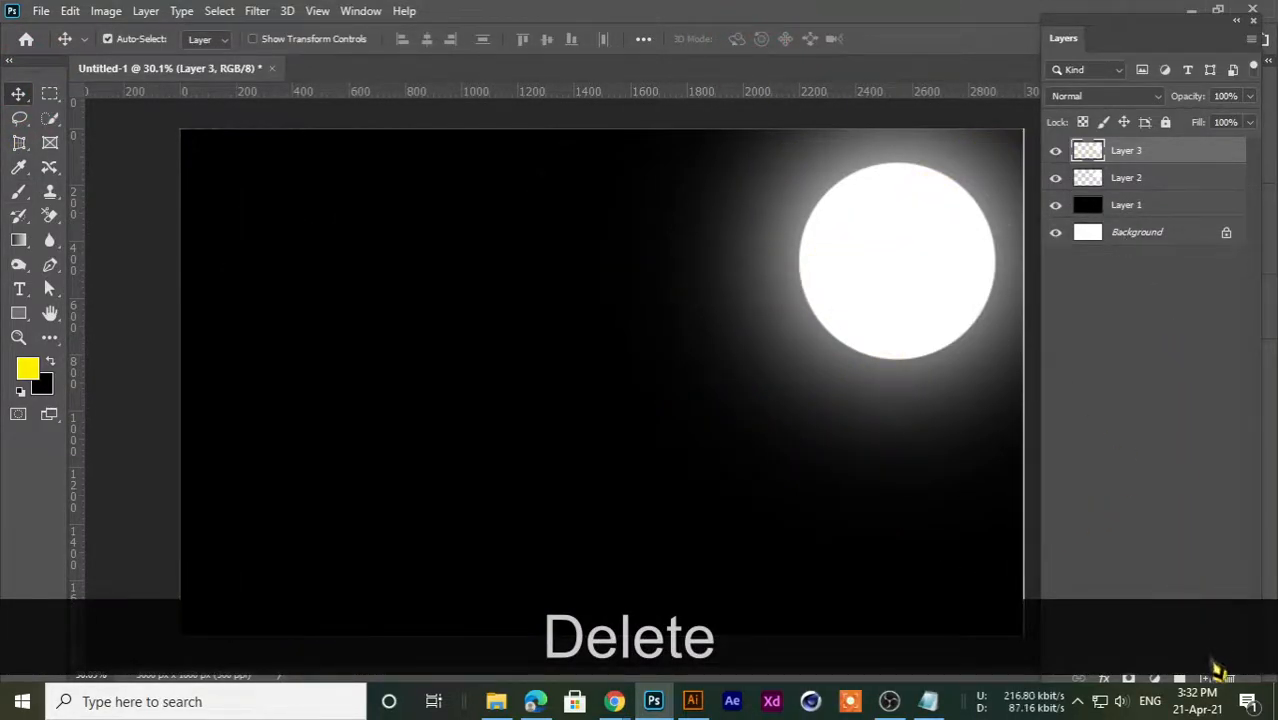
{"action": "left_click", "coordinate": [1205, 679]}
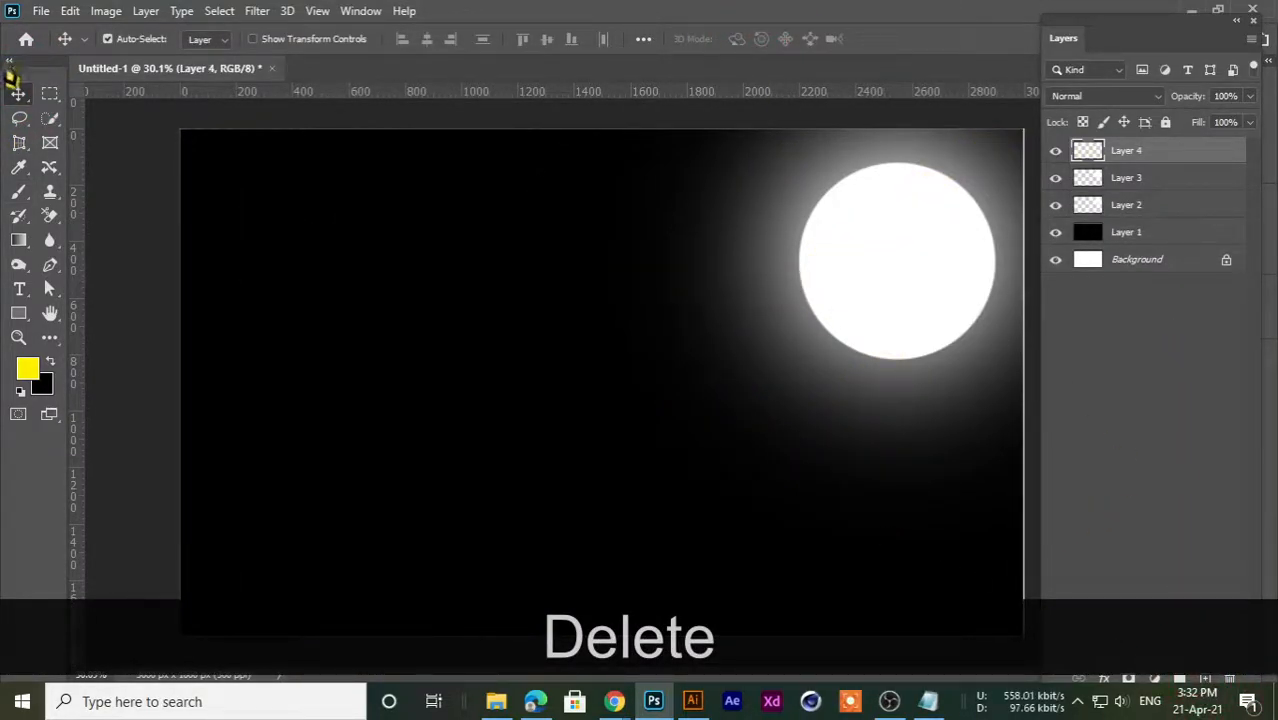
- Choose the Crosshatch 1 preset from the legacy Assorted Brushes for the Brush Tool
{"action": "left_click", "coordinate": [22, 205]}
{"action": "left_click", "coordinate": [100, 191]}
{"action": "left_click", "coordinate": [130, 40]}
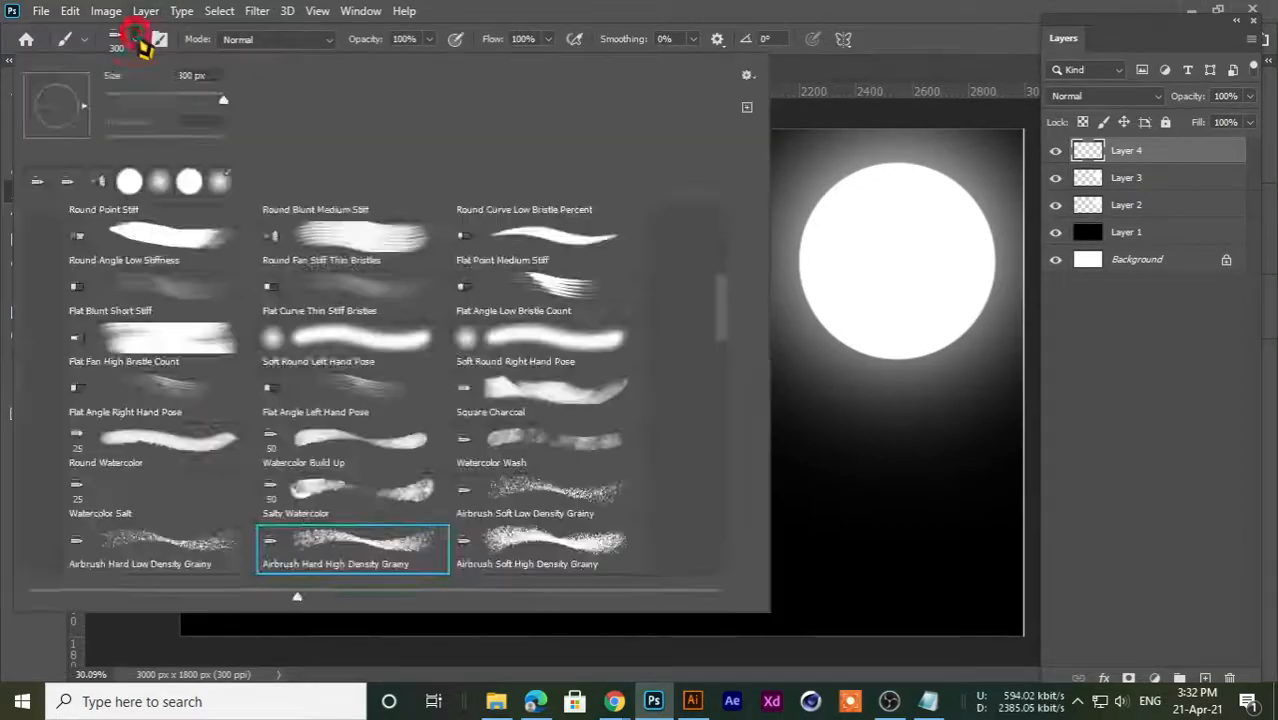
{"action": "scroll", "coordinate": [437, 405], "scroll_direction": "down", "scroll_amount": 5}
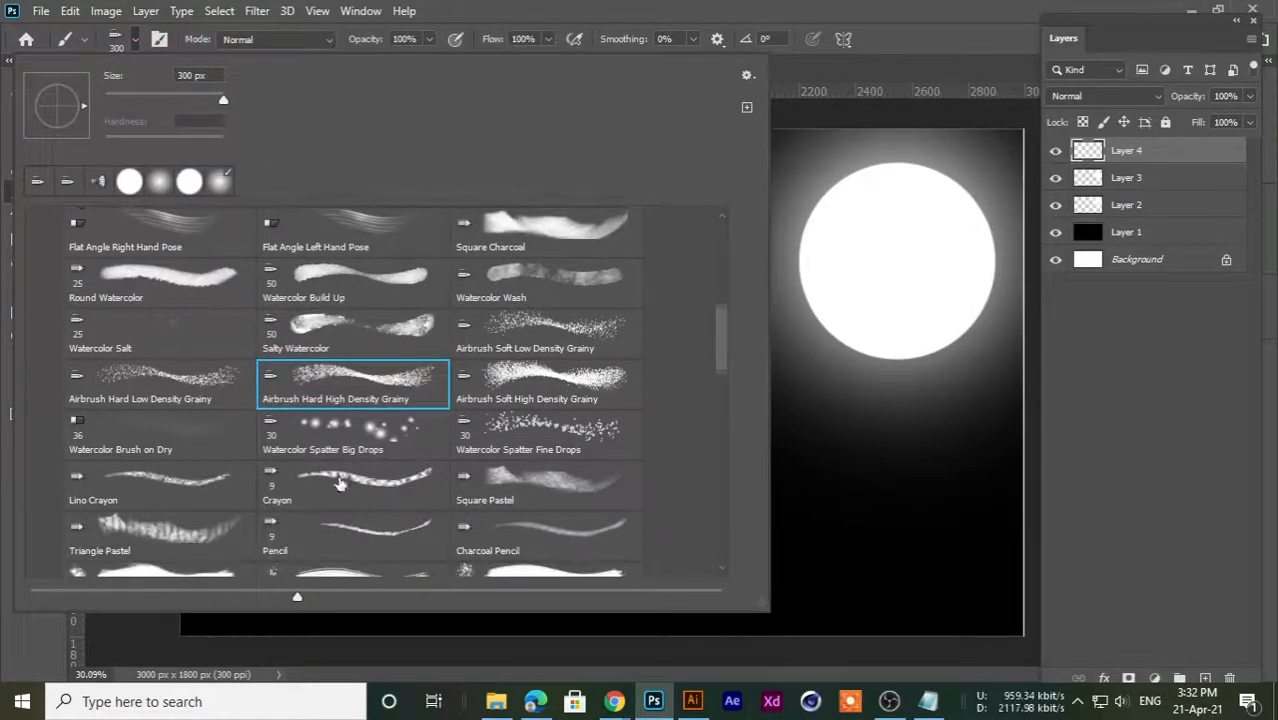
{"action": "scroll", "coordinate": [135, 530], "scroll_direction": "down", "scroll_amount": 7}
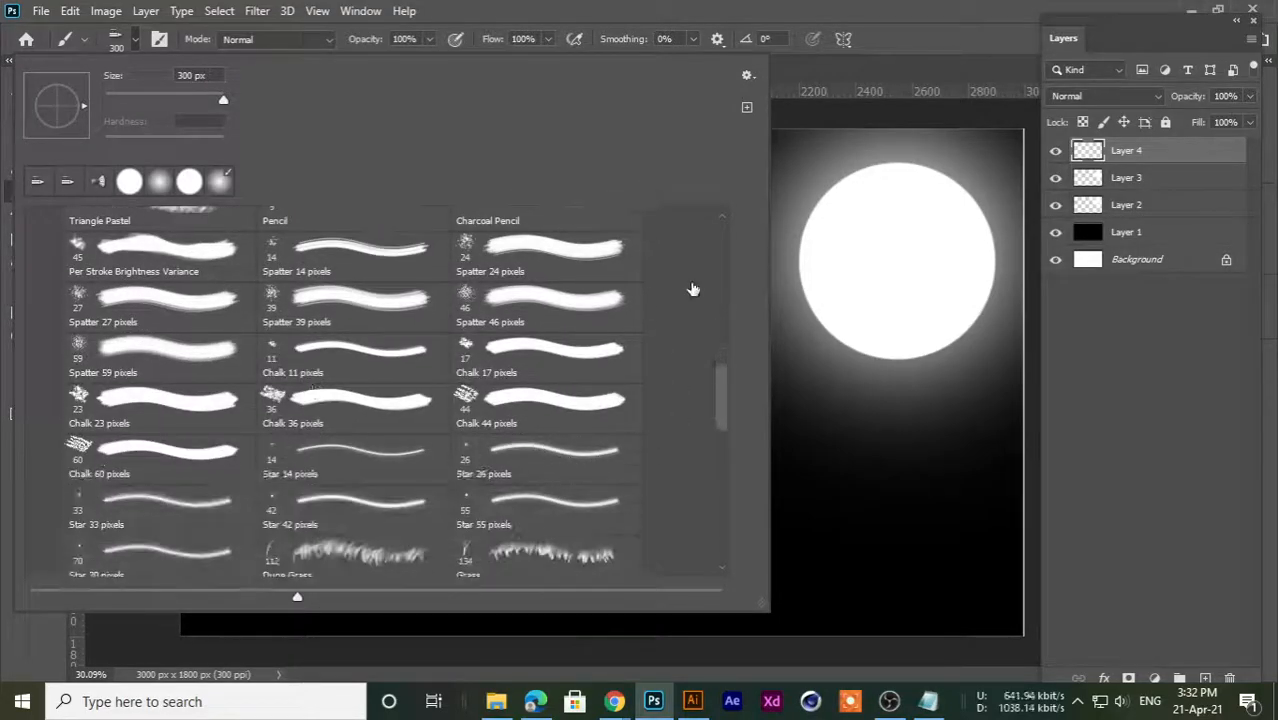
{"action": "scroll", "coordinate": [34, 337], "scroll_direction": "up", "scroll_amount": 5}
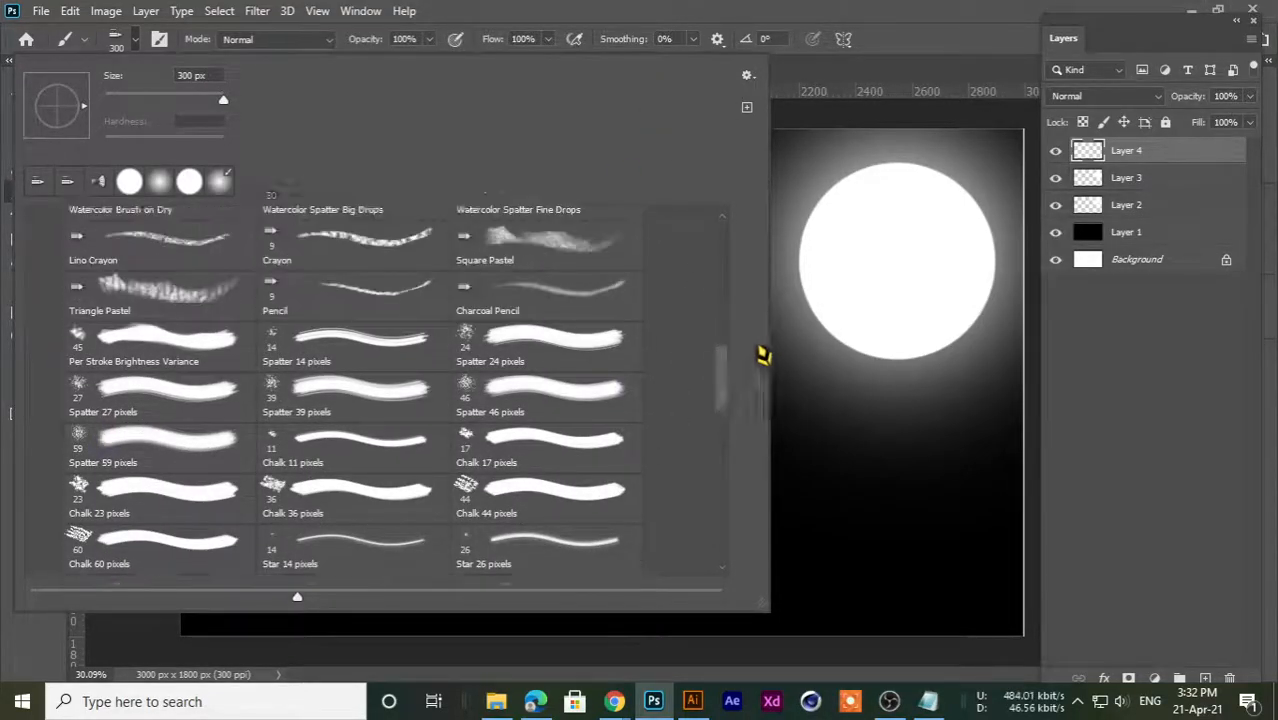
{"action": "mouse_move", "coordinate": [725, 357]}
{"action": "left_mouse_down"}
{"action": "mouse_move", "coordinate": [722, 280]}
{"action": "mouse_move", "coordinate": [722, 295]}
{"action": "left_mouse_up"}
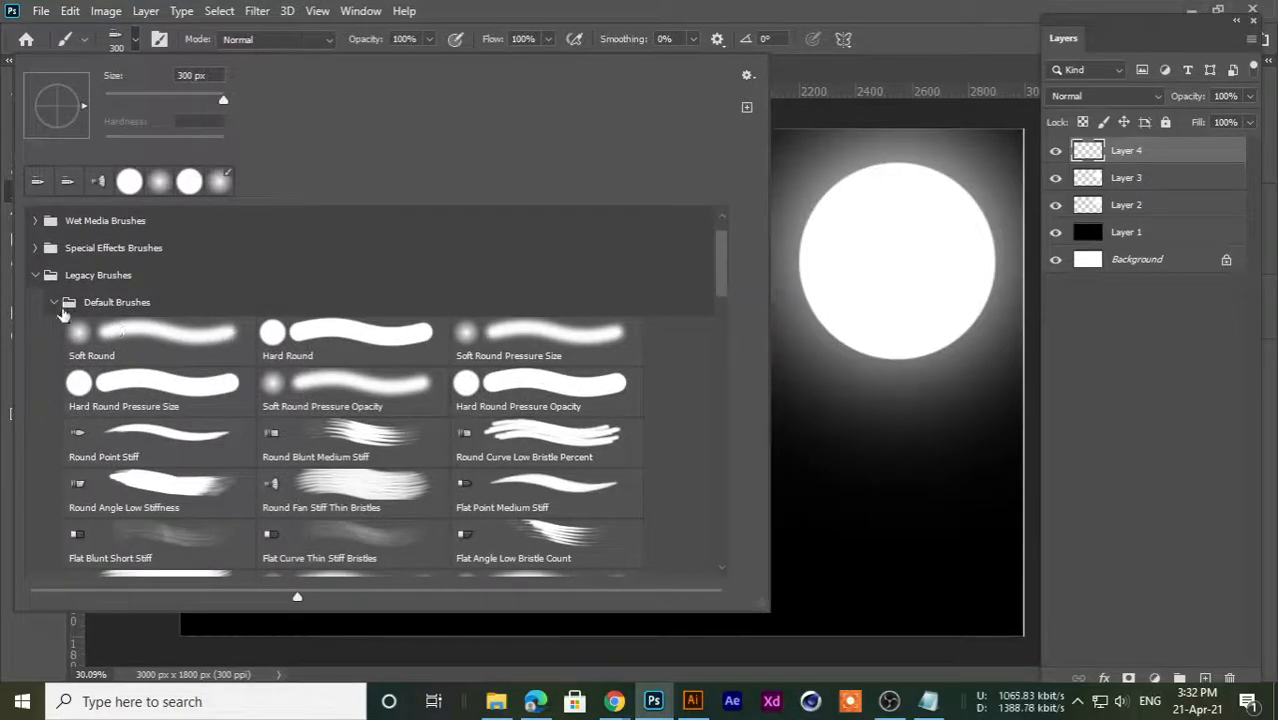
{"action": "left_click", "coordinate": [54, 302]}
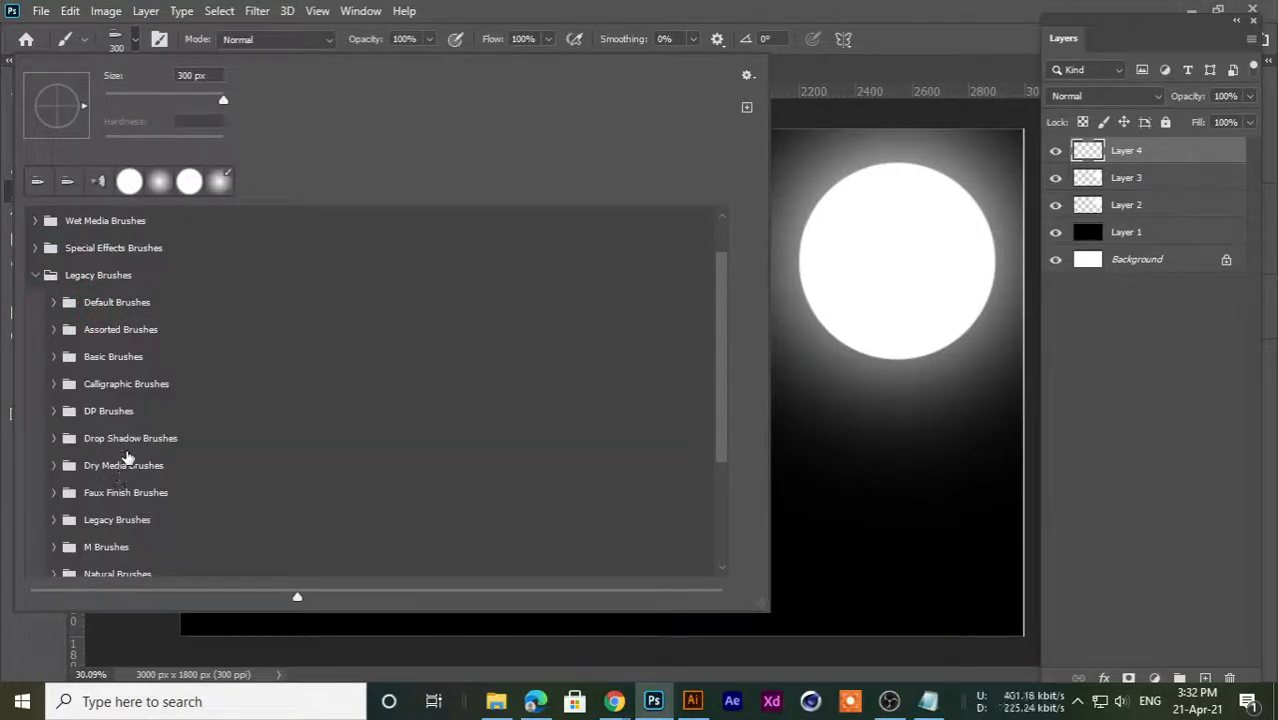
{"action": "scroll", "coordinate": [70, 465], "scroll_direction": "down", "scroll_amount": 1}
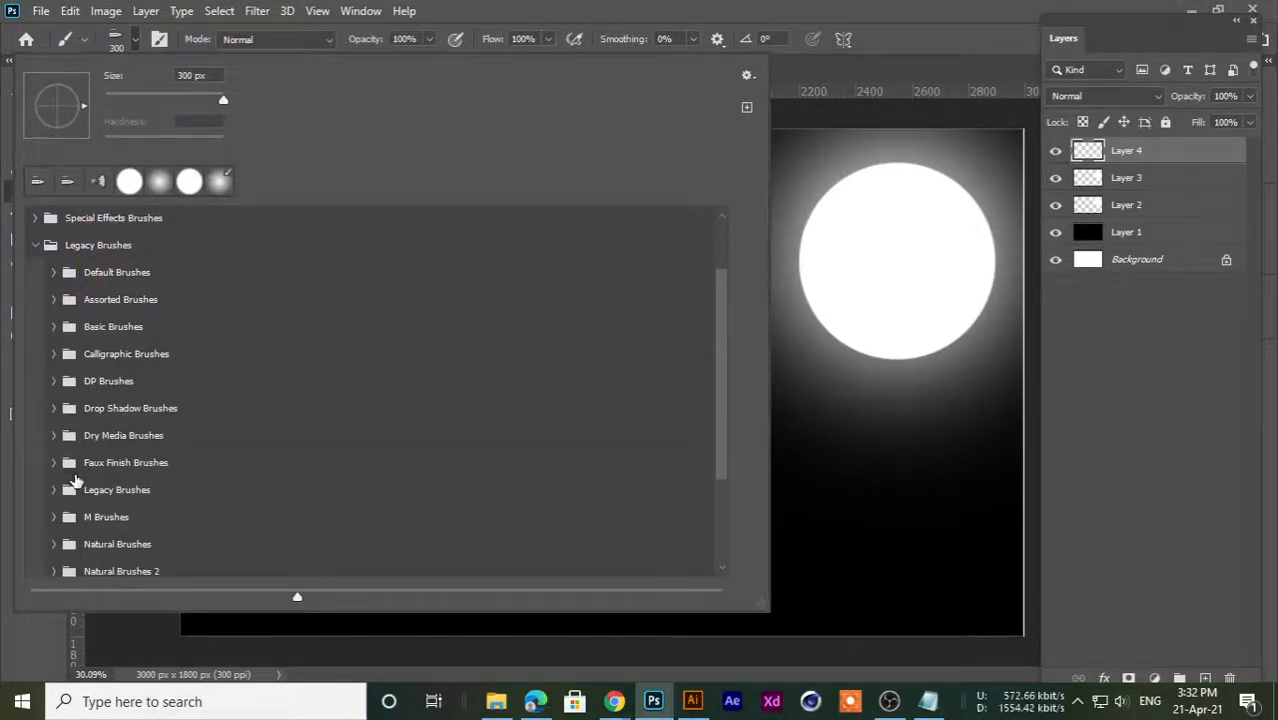
{"action": "left_click", "coordinate": [52, 299]}
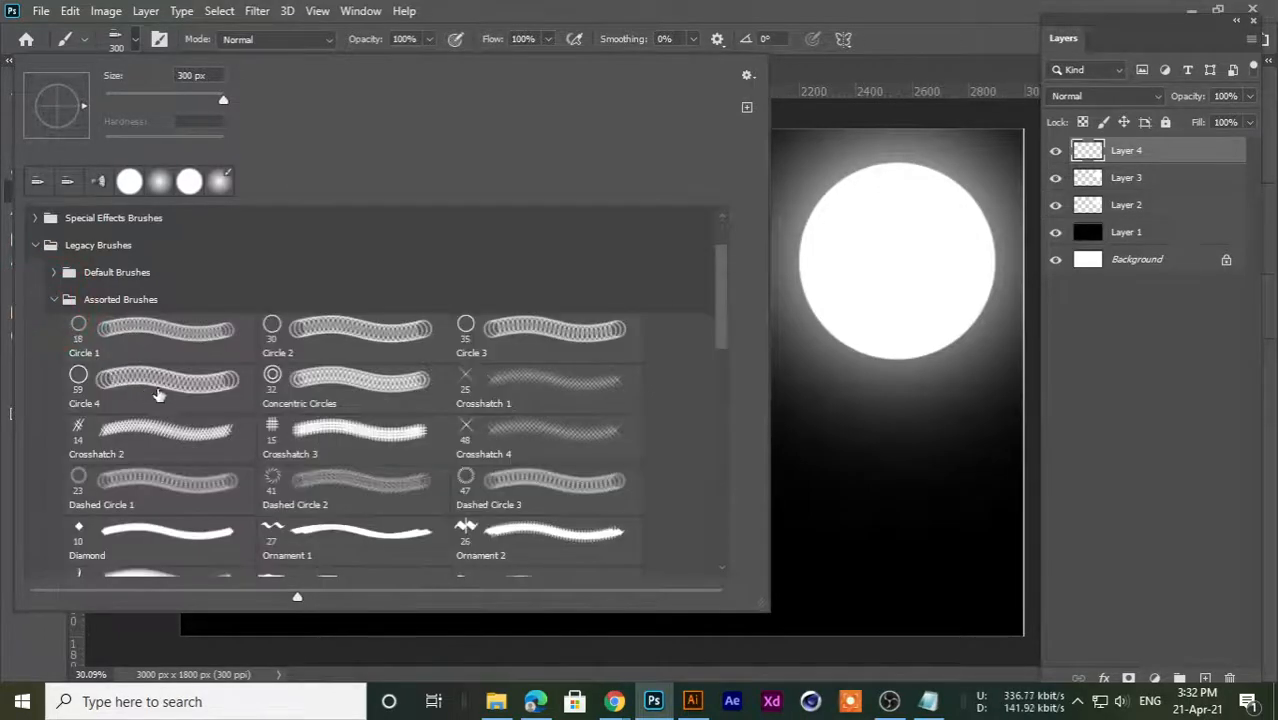
{"action": "left_click", "coordinate": [470, 390]}
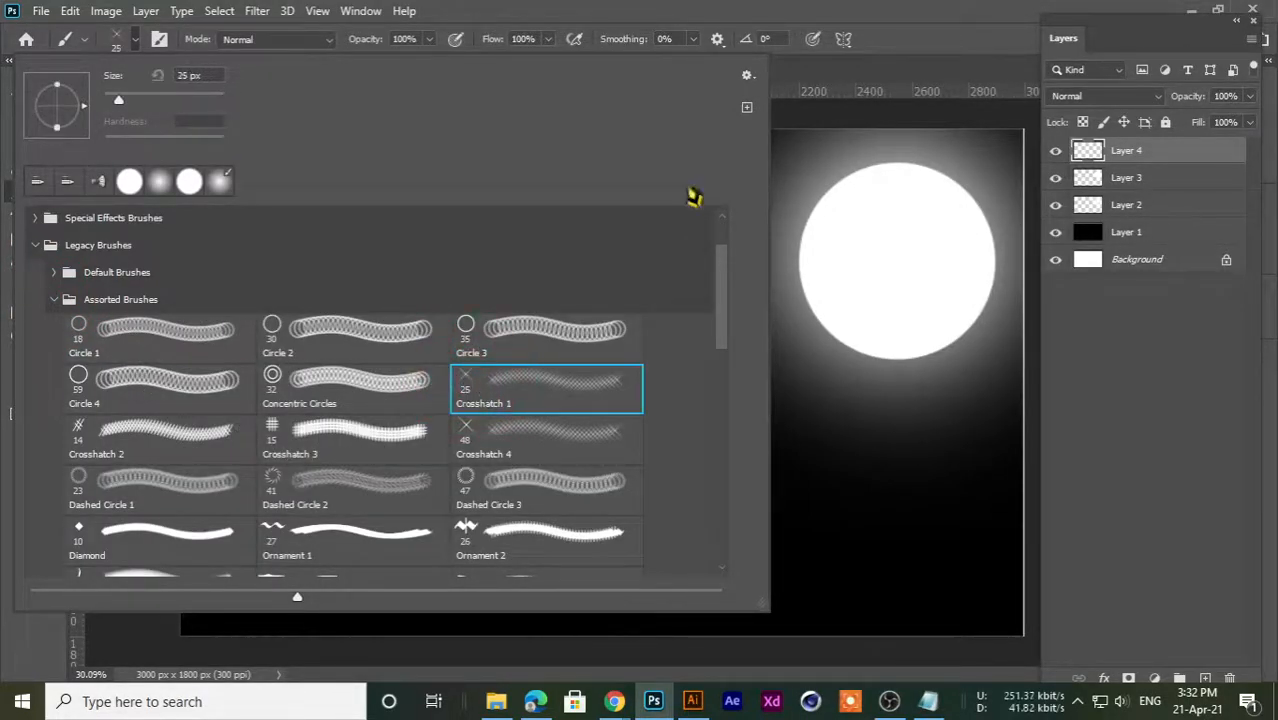
{"action": "left_click", "coordinate": [836, 16]}
- Stamp small yellow crosshatch stars across the dark sky beside the moon on Layer 4, varying the brush size between stamps
{"action": "key", "text": "bracketright"}
{"action": "key", "text": "bracketright"}
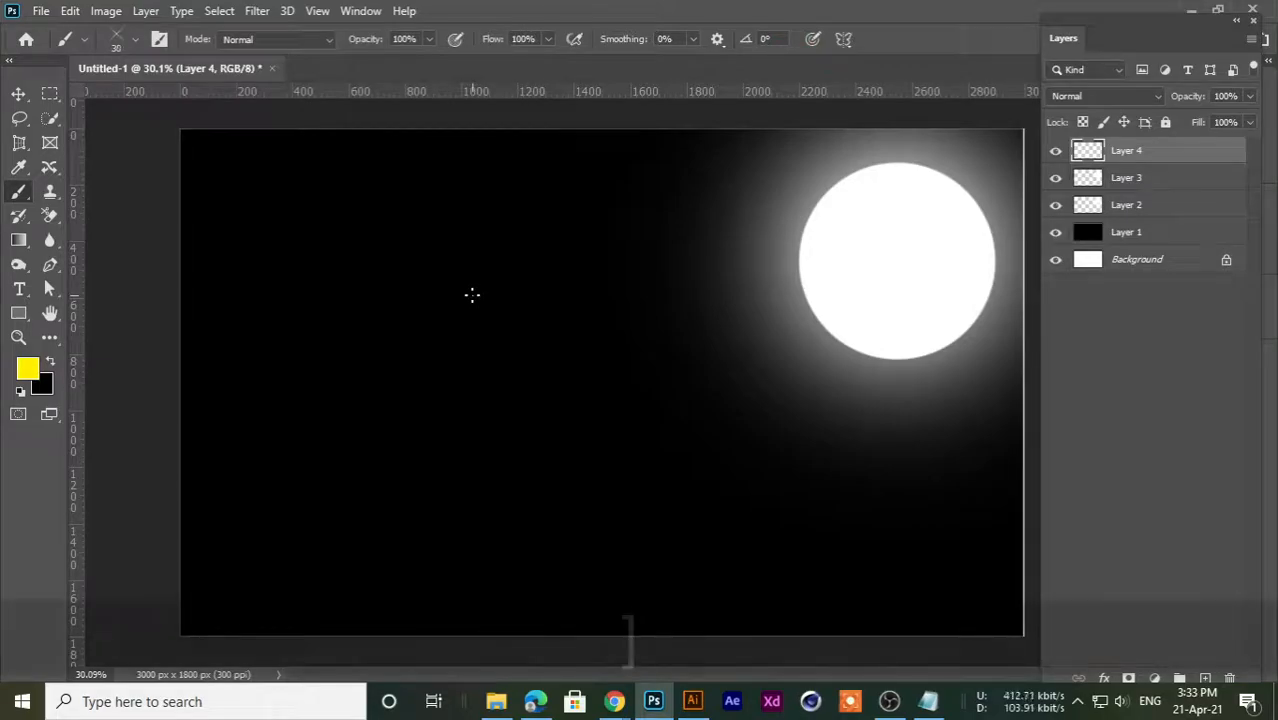
{"action": "key", "text": "bracketleft"}
{"action": "key", "text": "bracketleft"}
{"action": "left_click", "coordinate": [577, 246]}
{"action": "key", "text": "bracketleft"}
{"action": "key", "text": "bracketleft"}
{"action": "left_click", "coordinate": [528, 243]}
{"action": "key", "text": "bracketright"}
{"action": "left_click", "coordinate": [457, 206]}
{"action": "key", "text": "bracketleft"}
{"action": "key", "text": "bracketleft"}
{"action": "left_click", "coordinate": [400, 236]}
{"action": "key", "text": "bracketright"}
{"action": "key", "text": "bracketright"}
{"action": "key", "text": "bracketright"}
{"action": "left_click", "coordinate": [357, 251]}
{"action": "key", "text": "bracketleft"}
{"action": "key", "text": "bracketleft"}
{"action": "left_click", "coordinate": [349, 195]}
{"action": "key", "text": "bracketright"}
{"action": "key", "text": "bracketright"}
{"action": "key", "text": "bracketright"}
{"action": "left_click", "coordinate": [431, 274]}
{"action": "key", "text": "bracketleft"}
{"action": "key", "text": "bracketleft"}
{"action": "left_click", "coordinate": [514, 185]}
{"action": "scroll", "coordinate": [395, 481], "scroll_direction": "down", "scroll_amount": 3}
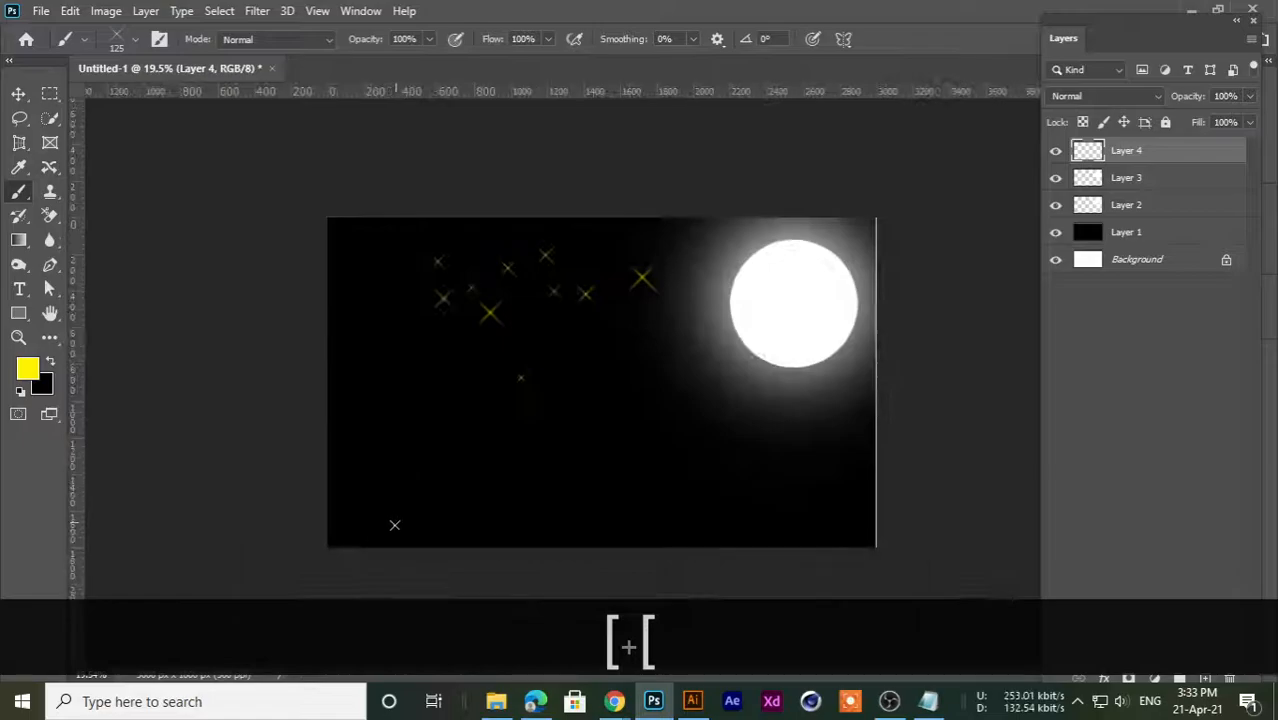
- Switch to Google Meet in Chrome, admit the waiting participant to the call and return to Photoshop
{"action": "mouse_move", "coordinate": [614, 701]}
{"action": "left_click", "coordinate": [508, 625]}
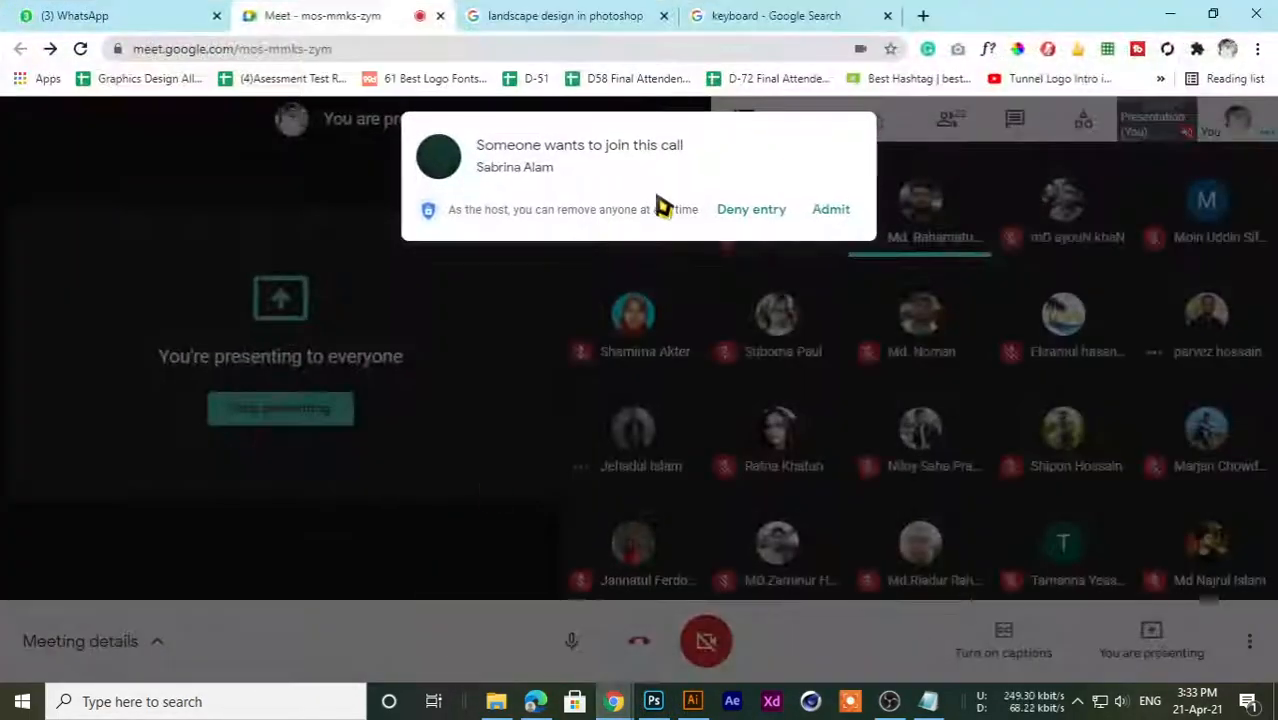
{"action": "left_click", "coordinate": [830, 211]}
{"action": "left_click", "coordinate": [1170, 14]}
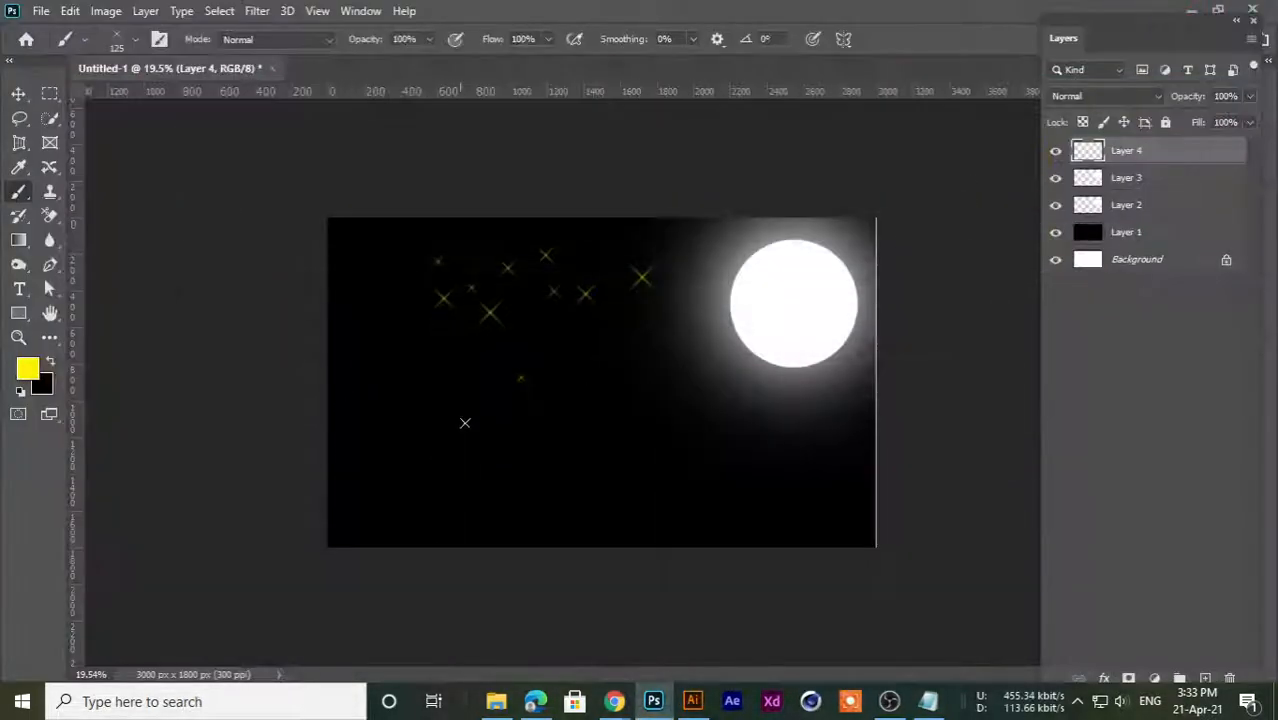
- Enlarge the crosshatch brush to 900 px and stamp one big yellow star in the canvas's upper-left corner
{"action": "scroll", "coordinate": [463, 384], "scroll_direction": "up", "scroll_amount": 2}
{"action": "key", "text": "bracketright"}
{"action": "key", "text": "bracketright"}
{"action": "key", "text": "bracketright"}
{"action": "key", "text": "bracketright"}
{"action": "key", "text": "bracketright"}
{"action": "key", "text": "bracketright"}
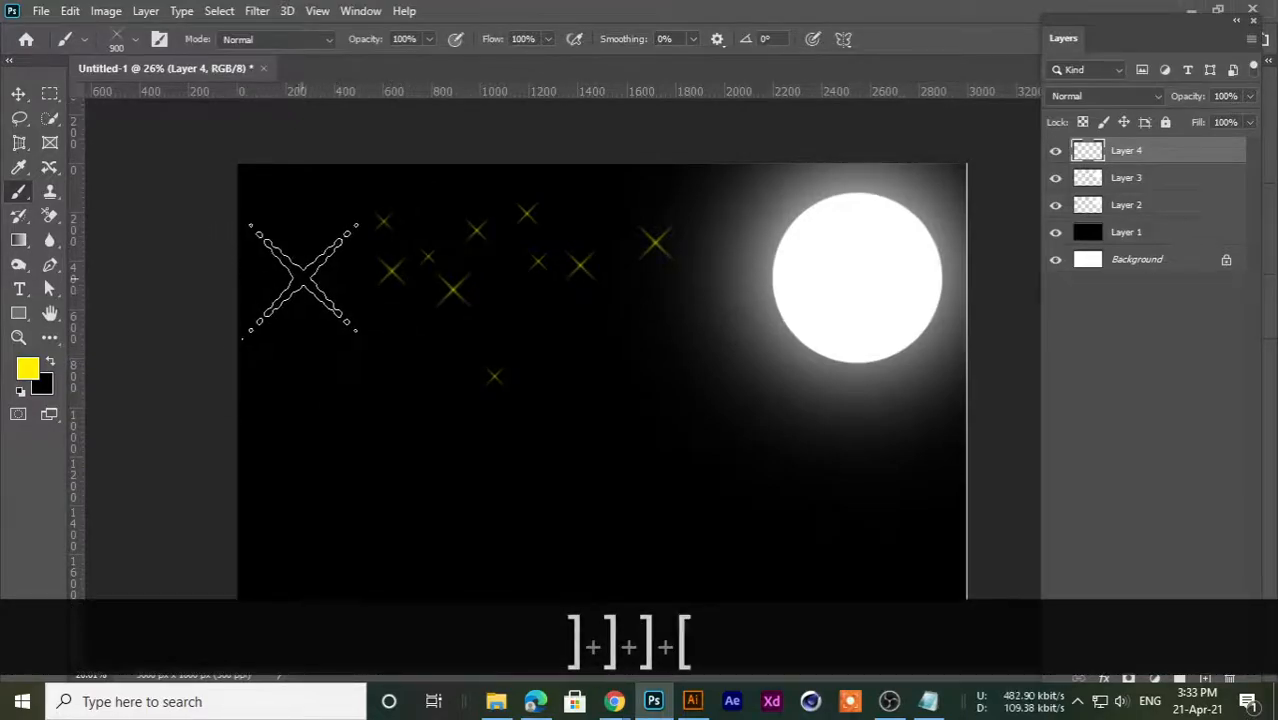
{"action": "left_click", "coordinate": [305, 253]}
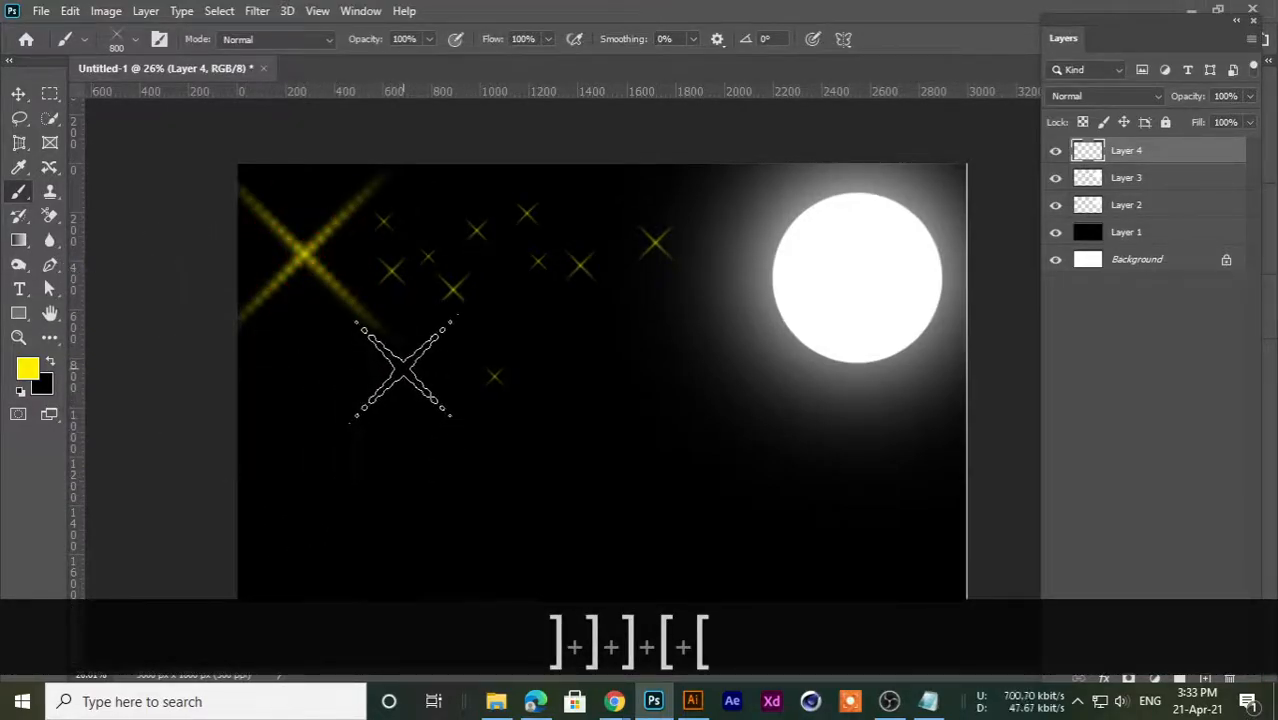
{"action": "scroll", "coordinate": [402, 380], "scroll_direction": "down", "scroll_amount": 2}
{"action": "scroll", "coordinate": [378, 405], "scroll_direction": "up", "scroll_amount": 2}
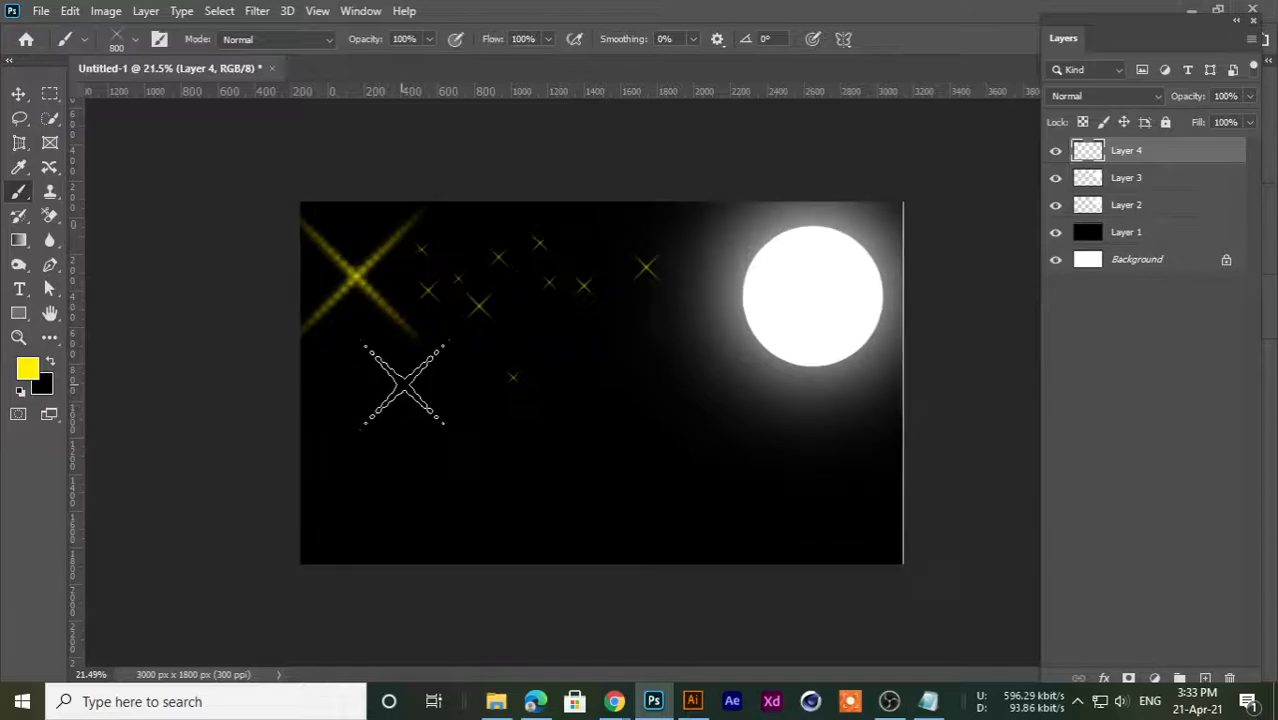
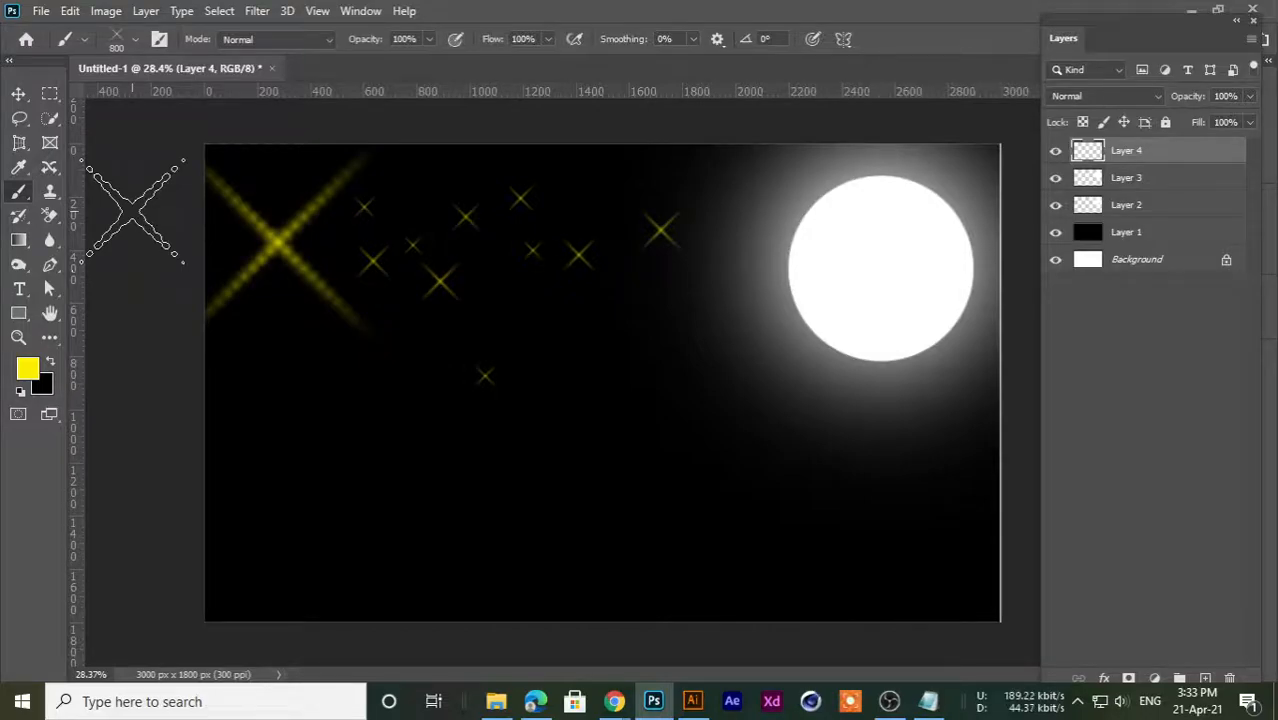
- Switch to Chrome and check the open Google Meet call and the keyboard image search results
{"action": "mouse_move", "coordinate": [613, 700]}
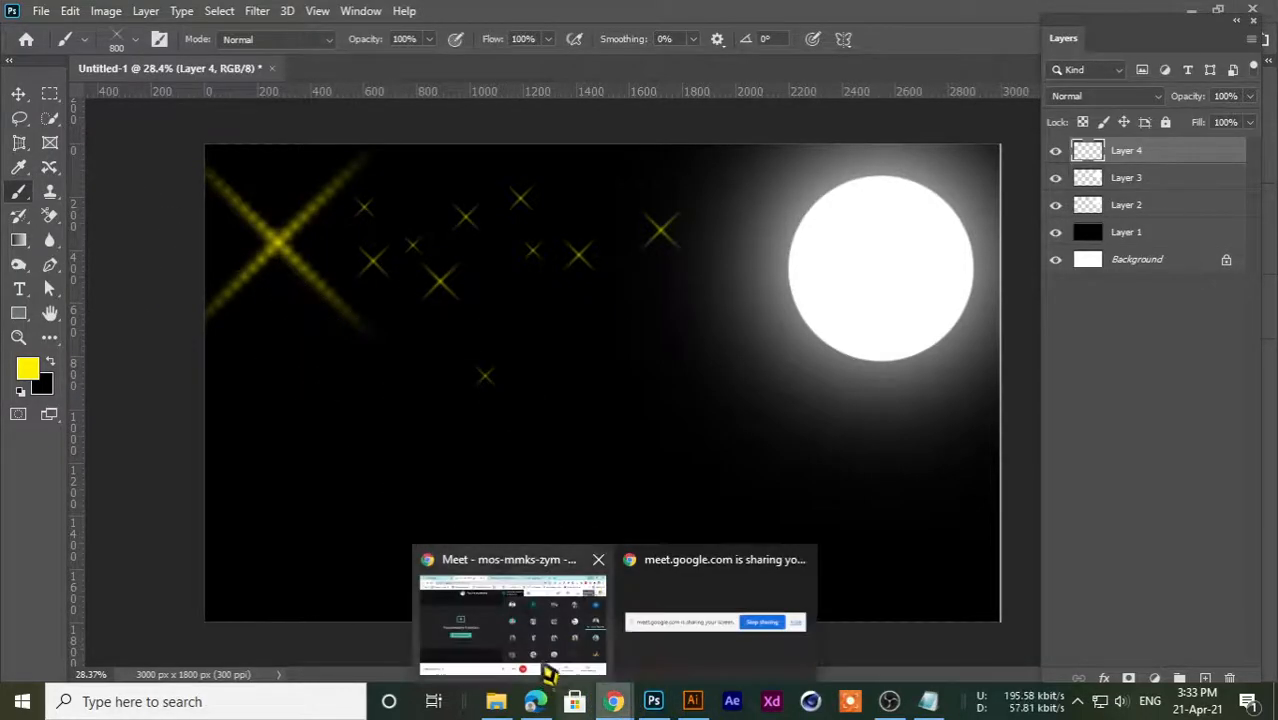
{"action": "left_click", "coordinate": [534, 660]}
{"action": "left_click", "coordinate": [565, 15]}
{"action": "left_click", "coordinate": [835, 15]}
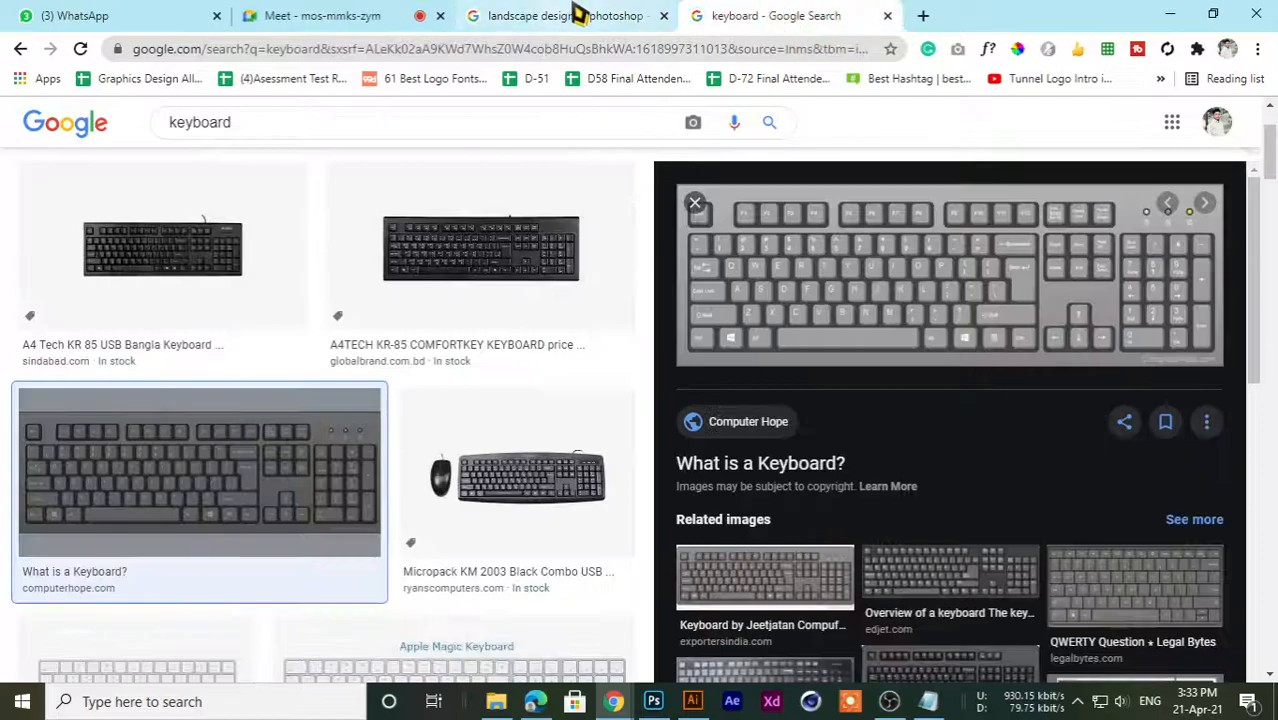
{"action": "left_click", "coordinate": [320, 15]}
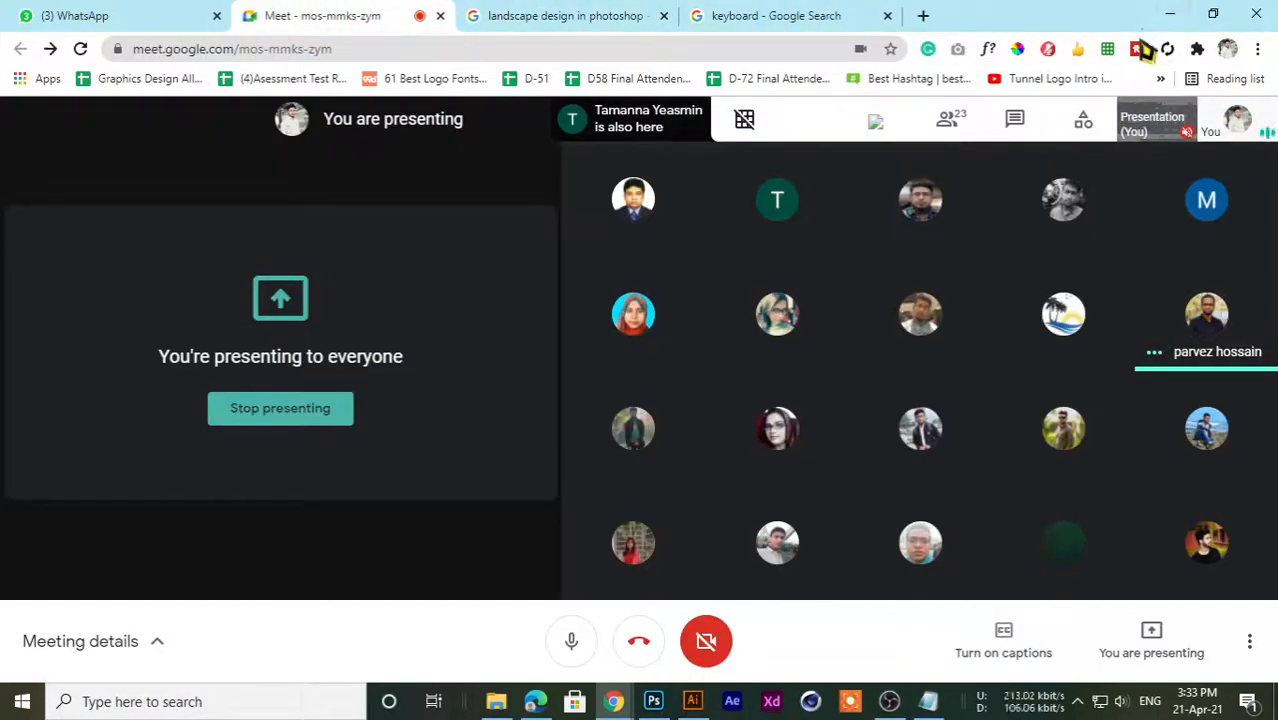
{"action": "left_click", "coordinate": [790, 15]}
{"action": "left_click", "coordinate": [320, 15]}
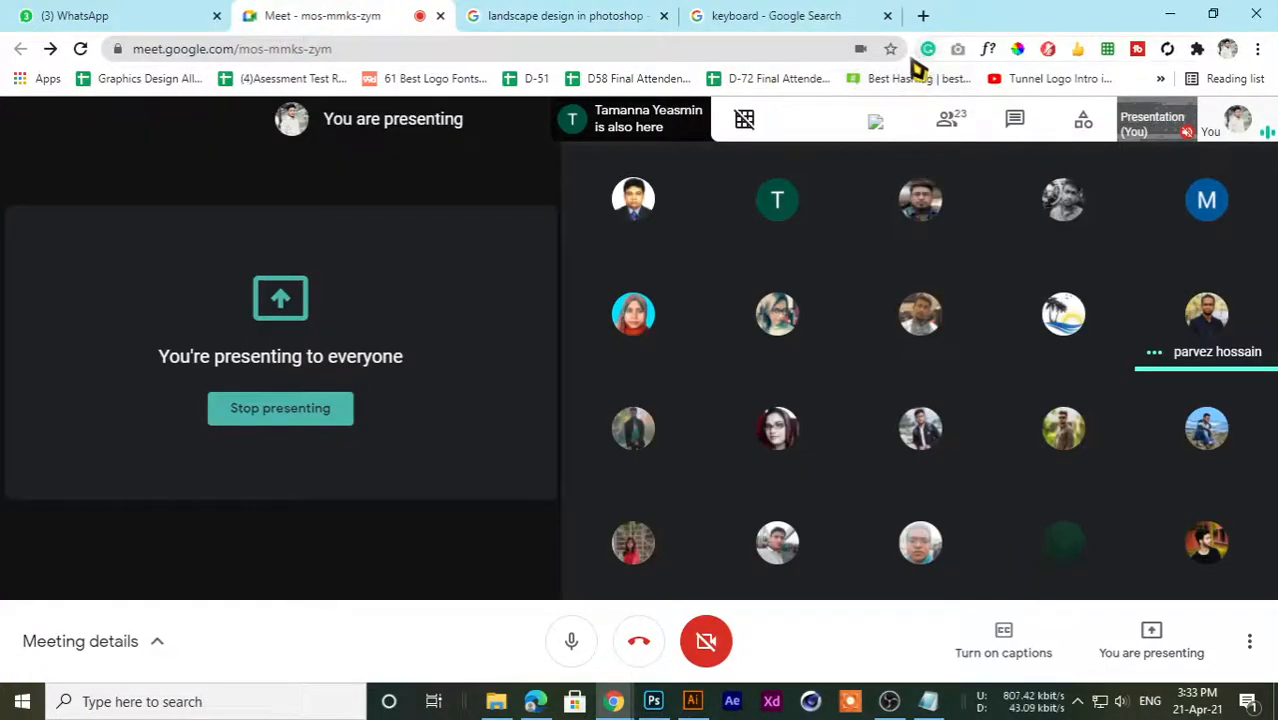
- Replace the keyboard image search tab with a new blank tab and return to the Google Meet call
{"action": "left_click", "coordinate": [887, 15]}
{"action": "left_click", "coordinate": [640, 15]}
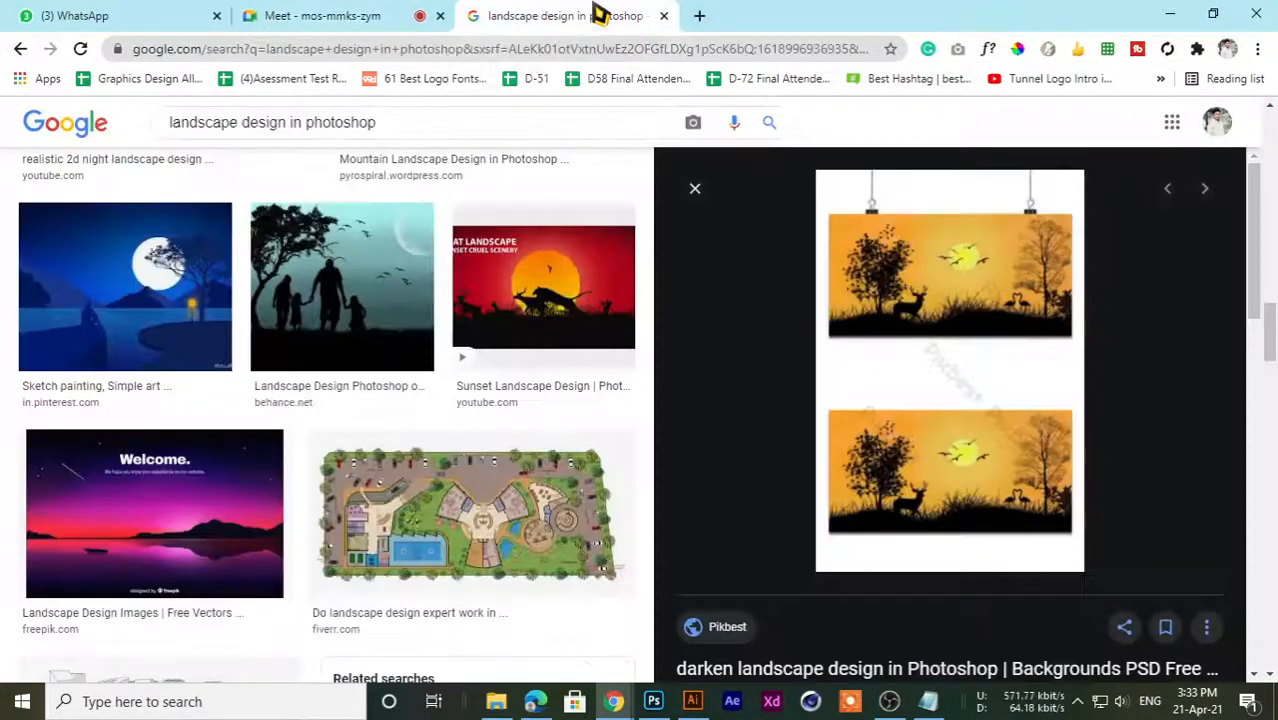
{"action": "left_click", "coordinate": [698, 17]}
{"action": "left_click", "coordinate": [271, 14]}
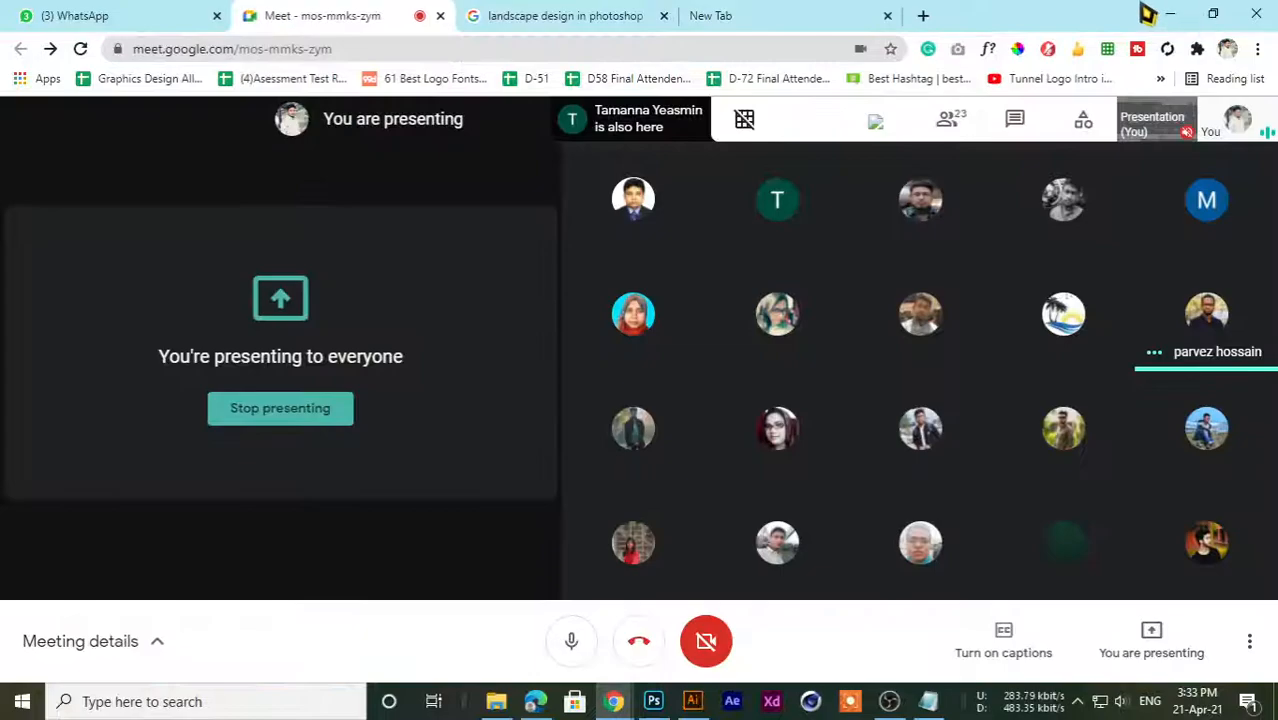
- Switch to Photoshop and delete Layer 4 containing the yellow sparkle marks
{"action": "left_click", "coordinate": [1170, 14]}
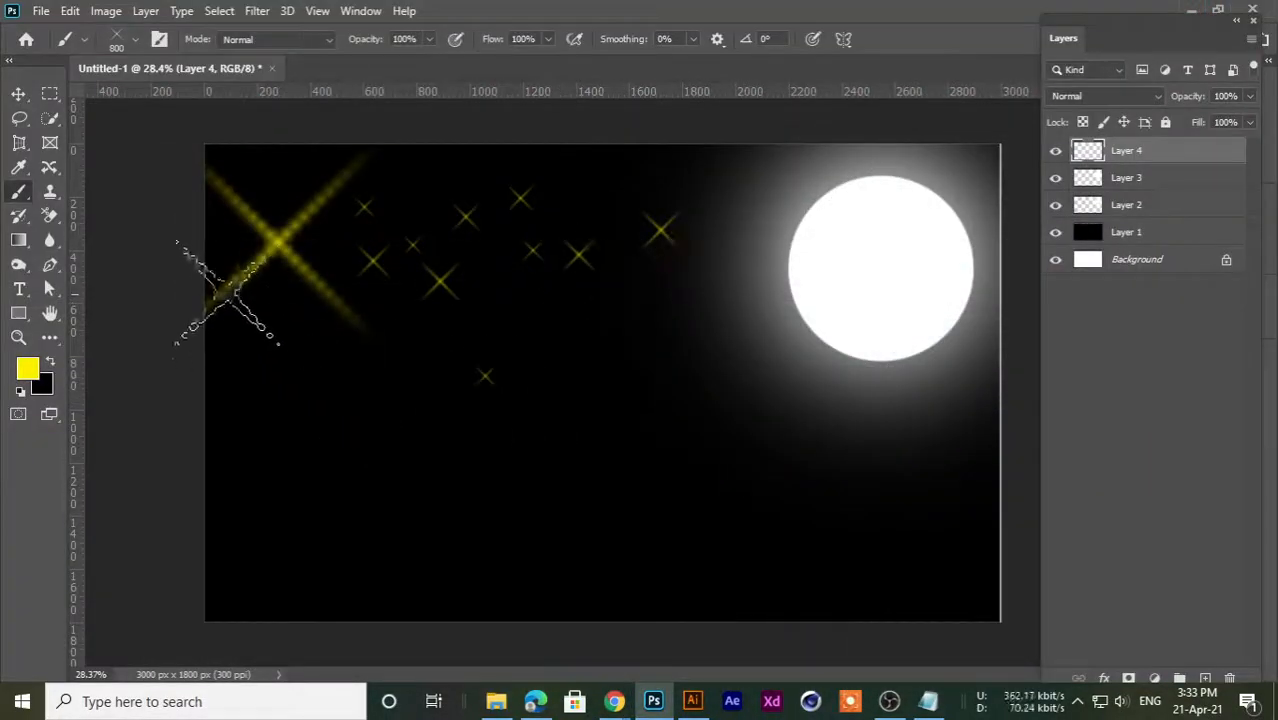
{"action": "key", "text": "Delete"}
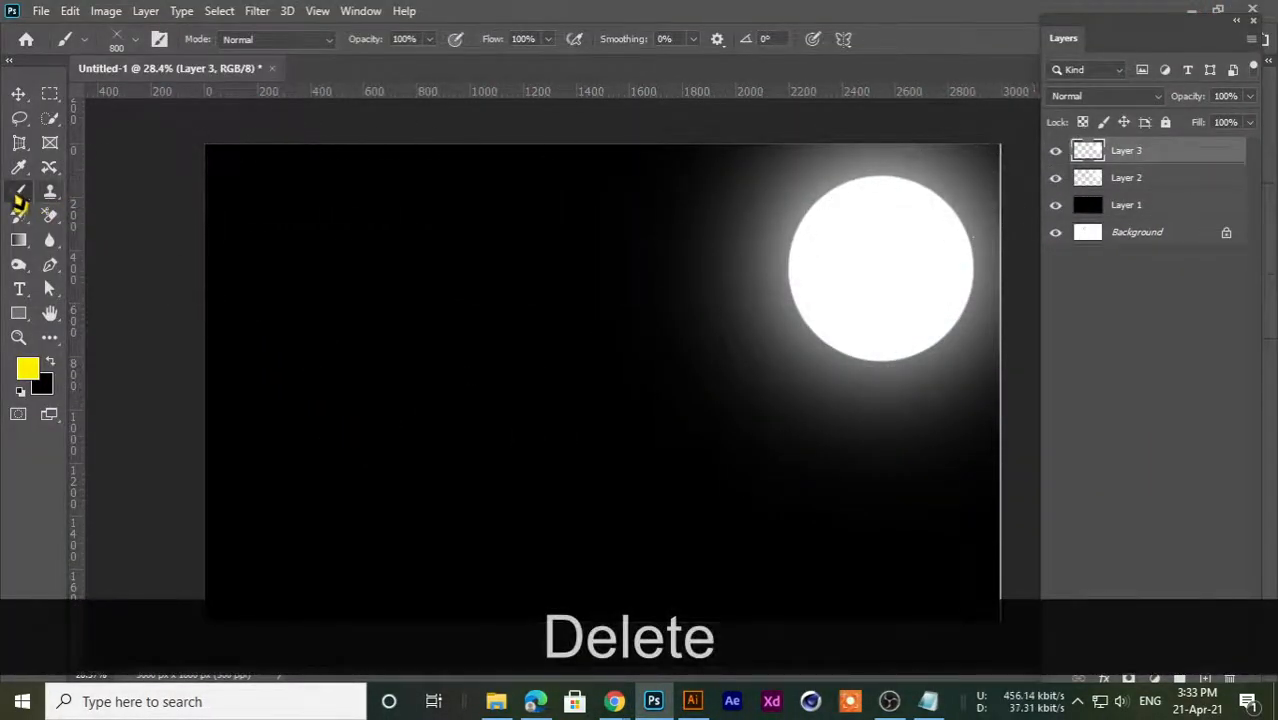
- Look through the Assorted Brushes presets available for the Brush tool
{"action": "right_click", "coordinate": [19, 192]}
{"action": "left_click", "coordinate": [55, 192]}
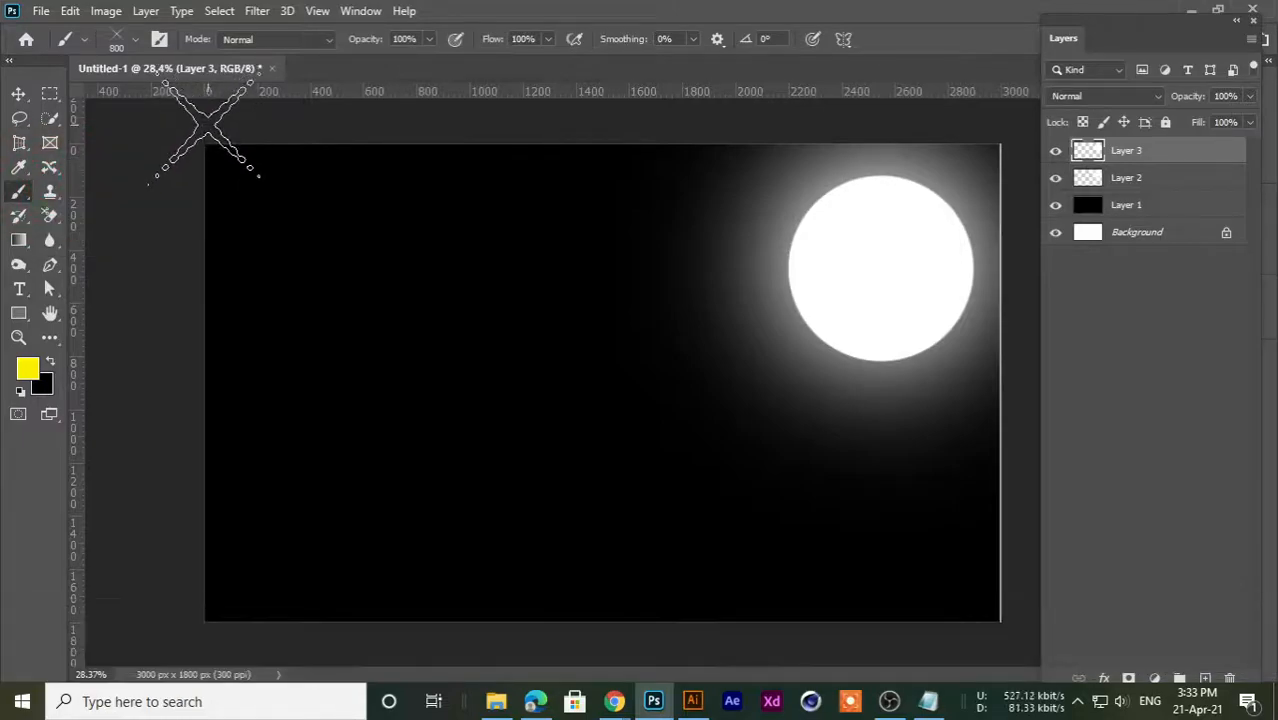
{"action": "left_click", "coordinate": [140, 45]}
{"action": "scroll", "coordinate": [275, 490], "scroll_direction": "down", "scroll_amount": 5}
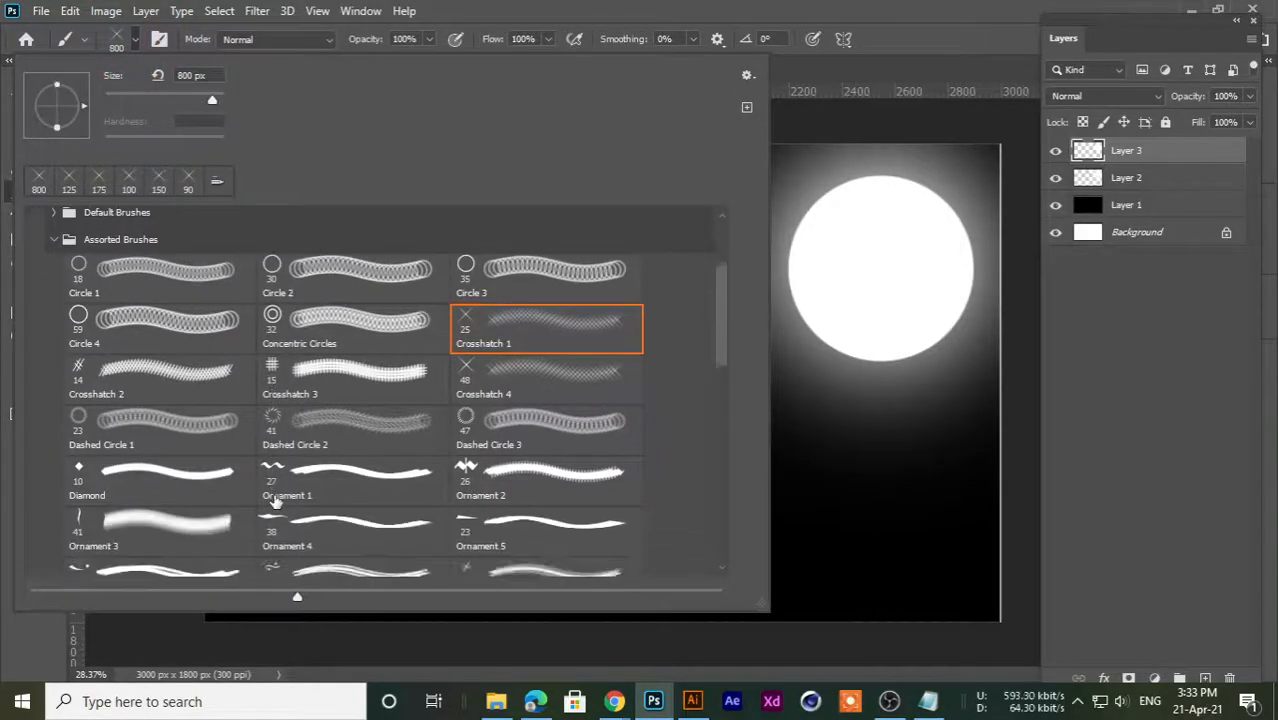
{"action": "scroll", "coordinate": [301, 622], "scroll_direction": "down", "scroll_amount": 5}
{"action": "scroll", "coordinate": [371, 528], "scroll_direction": "down", "scroll_amount": 15}
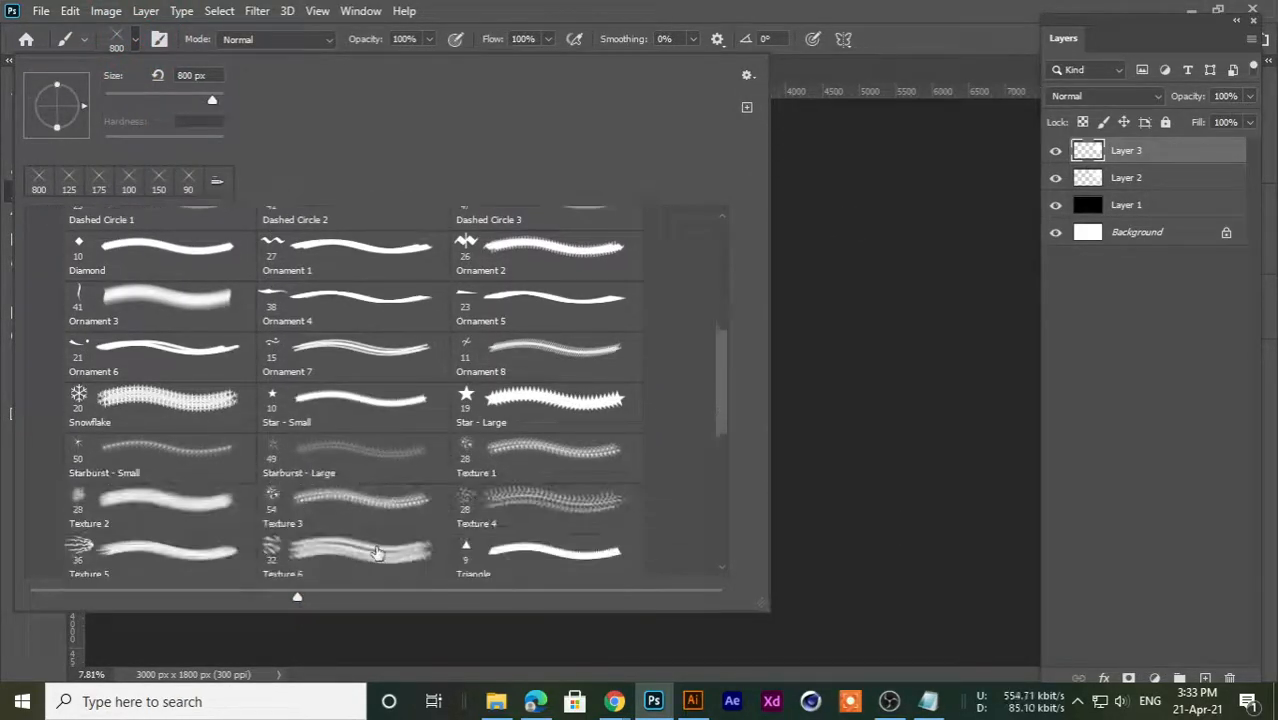
{"action": "scroll", "coordinate": [187, 568], "scroll_direction": "down", "scroll_amount": 5}
{"action": "scroll", "coordinate": [123, 536], "scroll_direction": "up", "scroll_amount": 4}
{"action": "scroll", "coordinate": [118, 403], "scroll_direction": "up", "scroll_amount": 8}
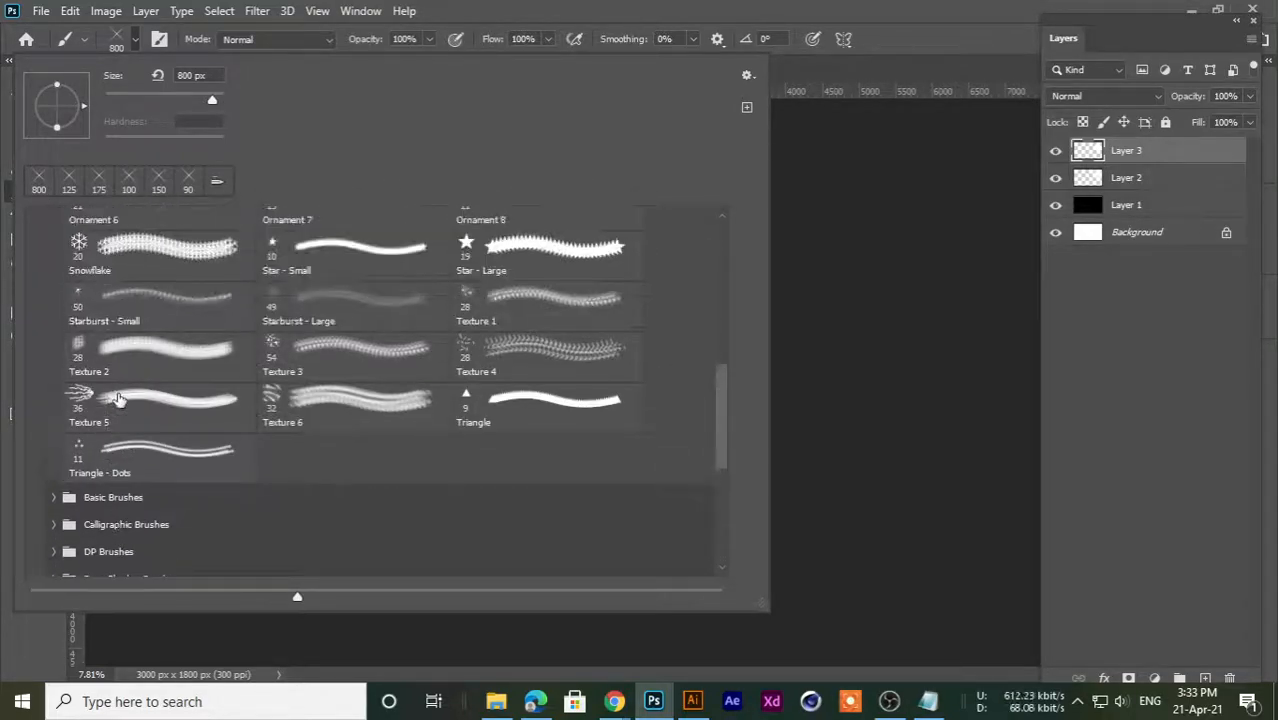
{"action": "scroll", "coordinate": [118, 398], "scroll_direction": "up", "scroll_amount": 5}
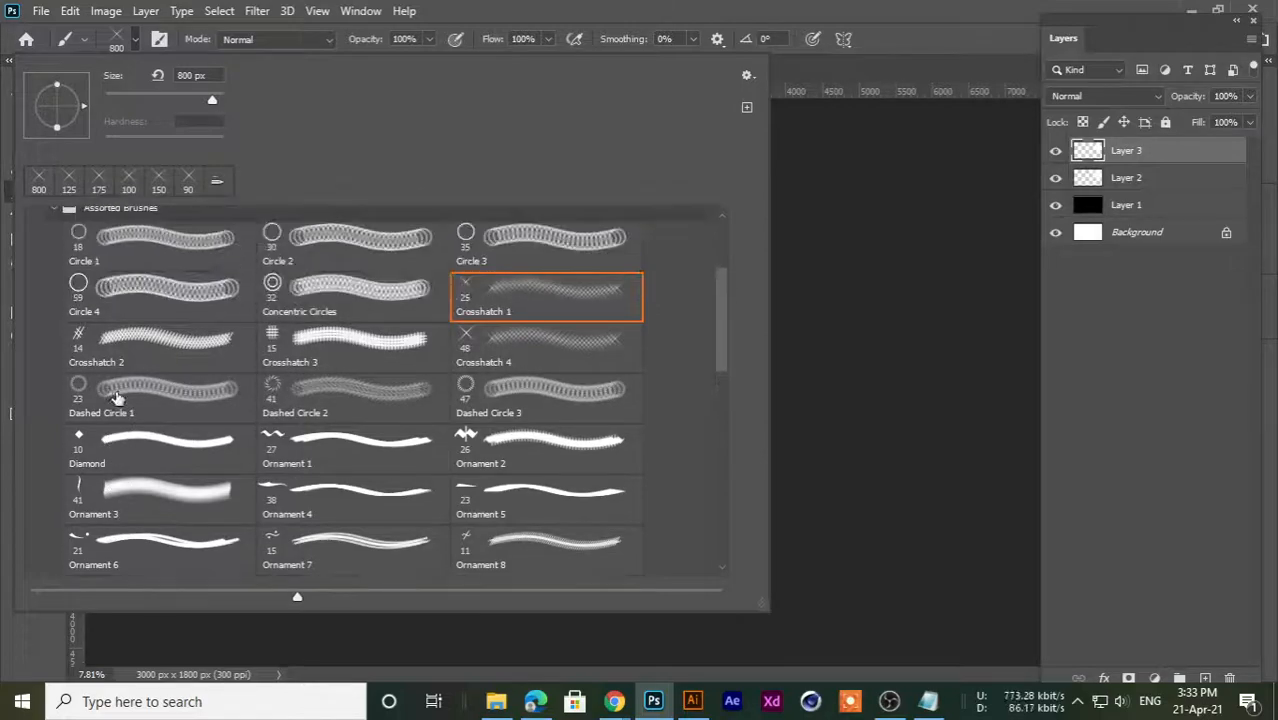
- Collapse the Assorted Brushes and Legacy Brushes groups and close the brush presets
{"action": "left_click", "coordinate": [50, 283]}
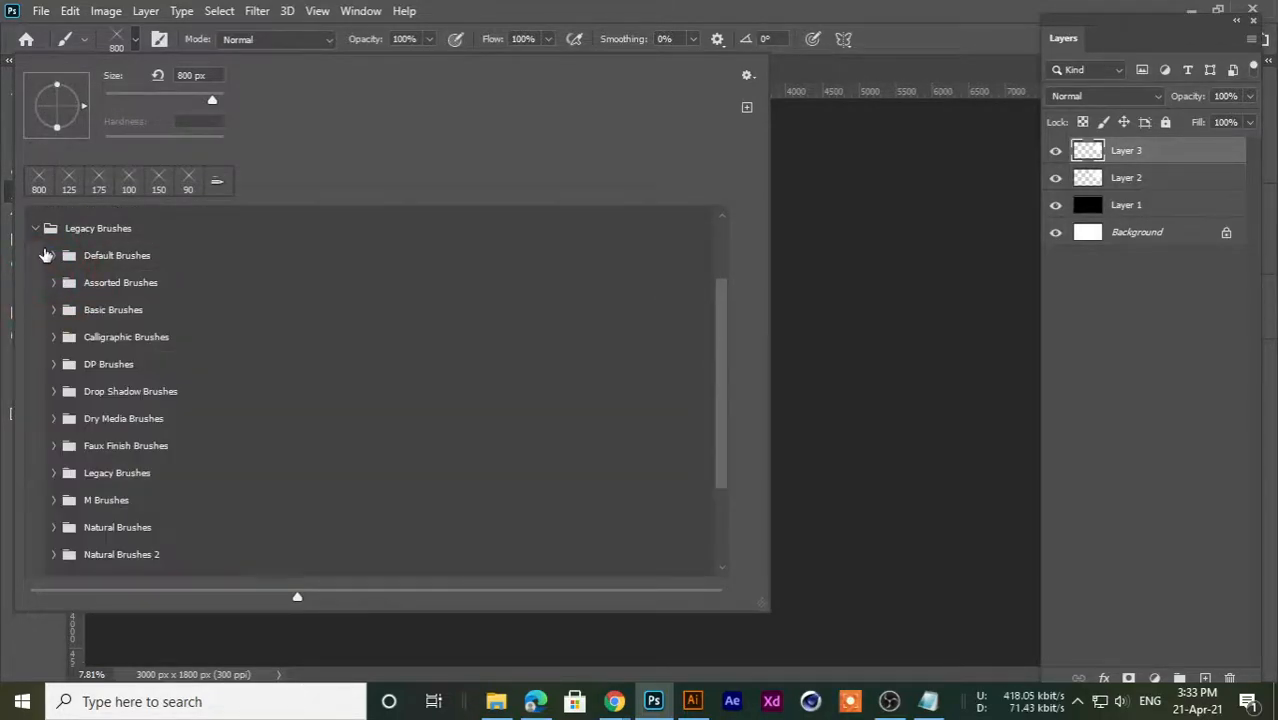
{"action": "left_click", "coordinate": [36, 229]}
{"action": "left_click", "coordinate": [36, 230]}
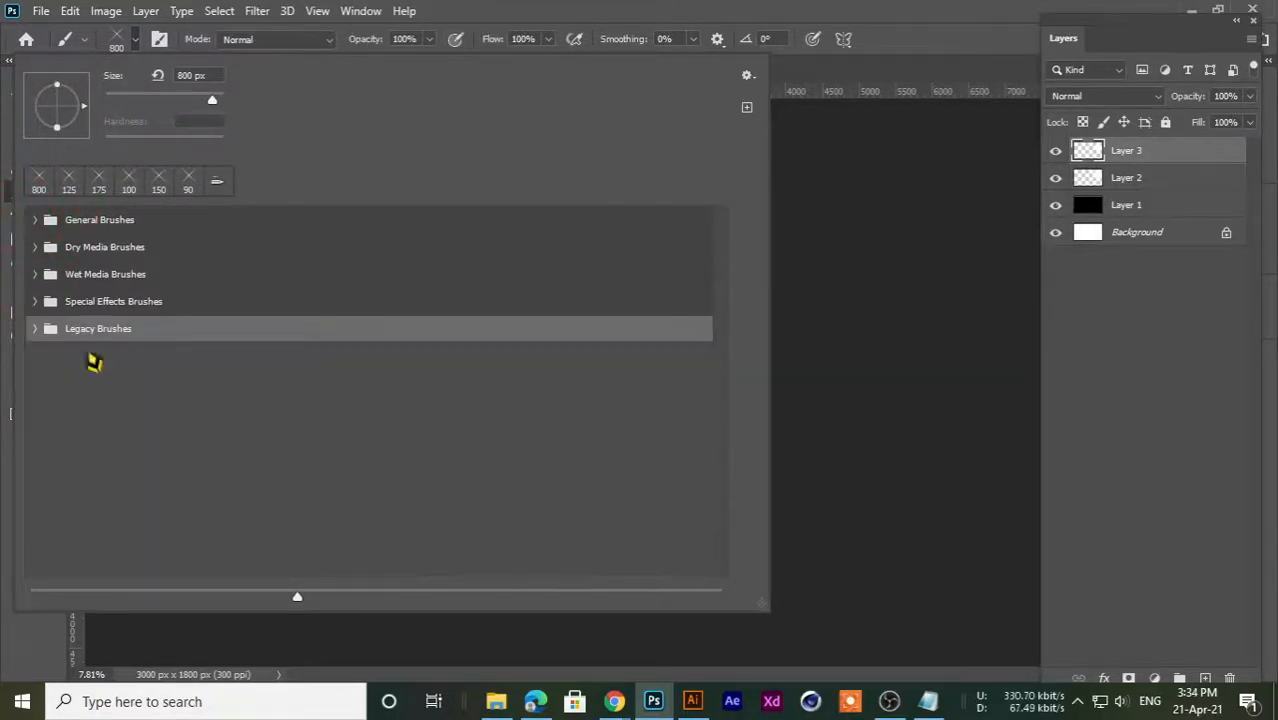
{"action": "left_click", "coordinate": [75, 400]}
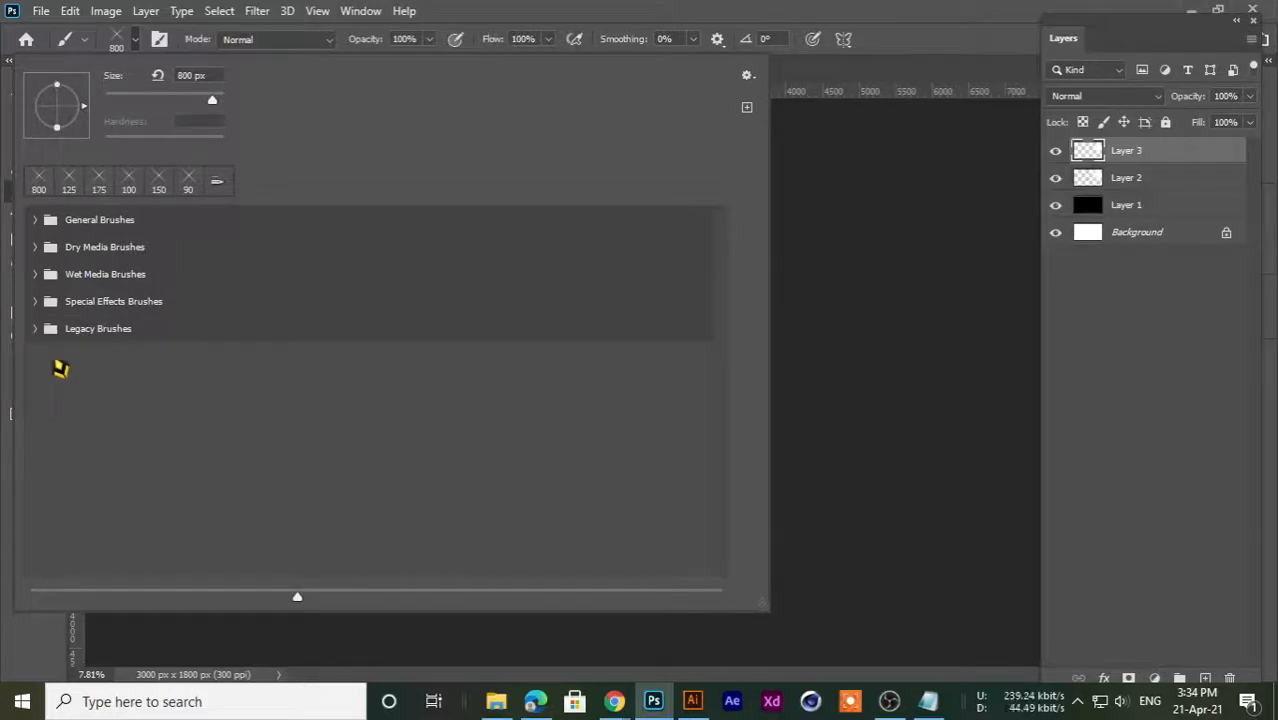
{"action": "left_click", "coordinate": [812, 15]}
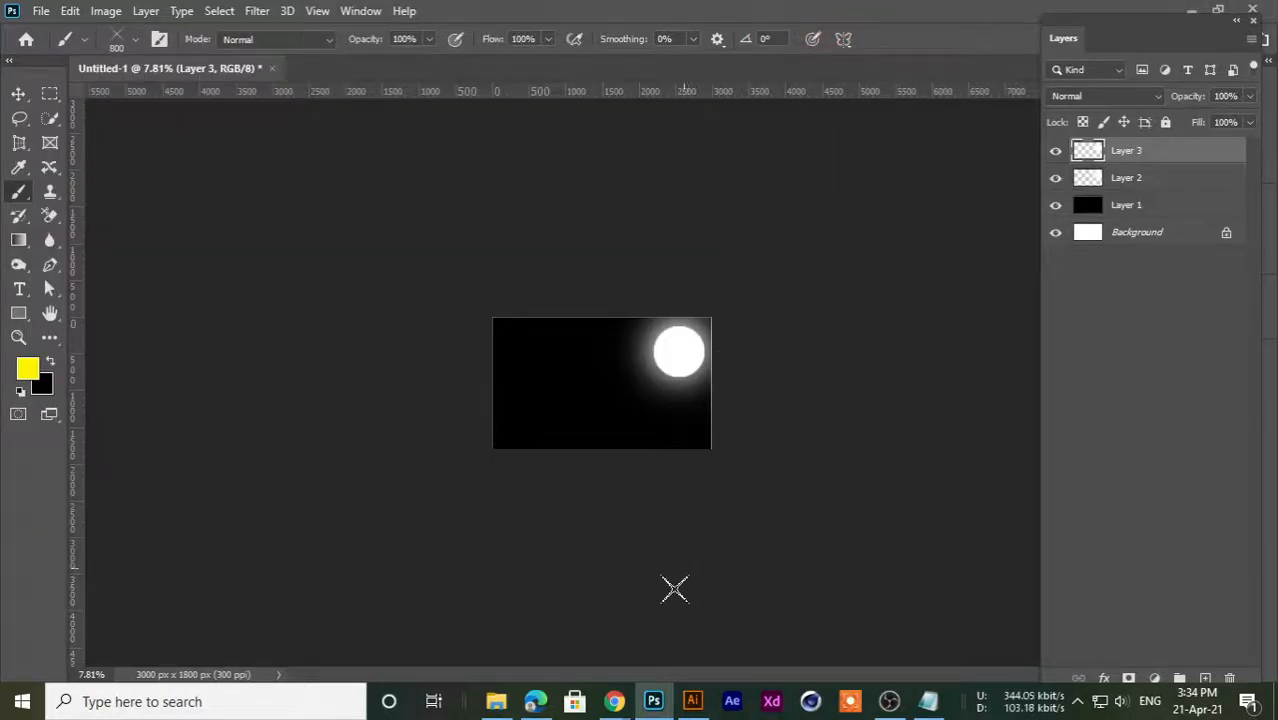
- Switch to Chrome and open the Brusheezy website, brusheezy.com, in the empty tab
{"action": "left_click", "coordinate": [630, 706]}
{"action": "left_click", "coordinate": [556, 656]}
{"action": "left_click", "coordinate": [522, 26]}
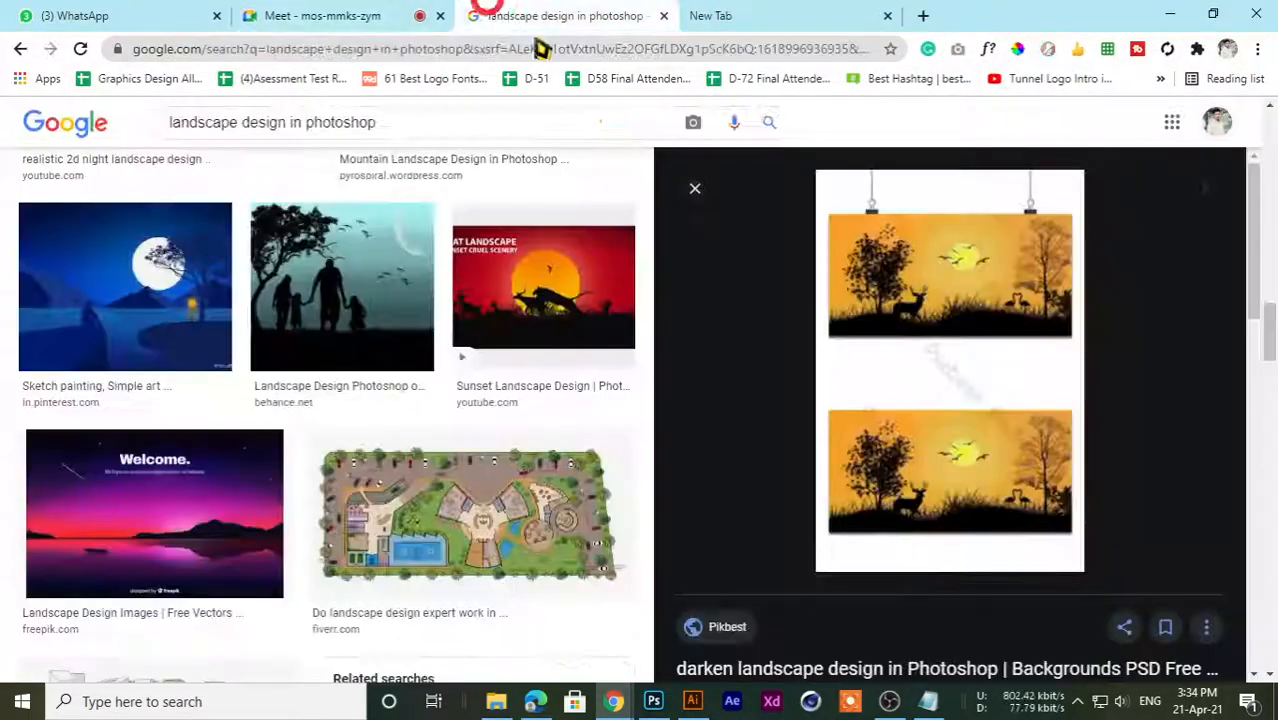
{"action": "left_click", "coordinate": [807, 14]}
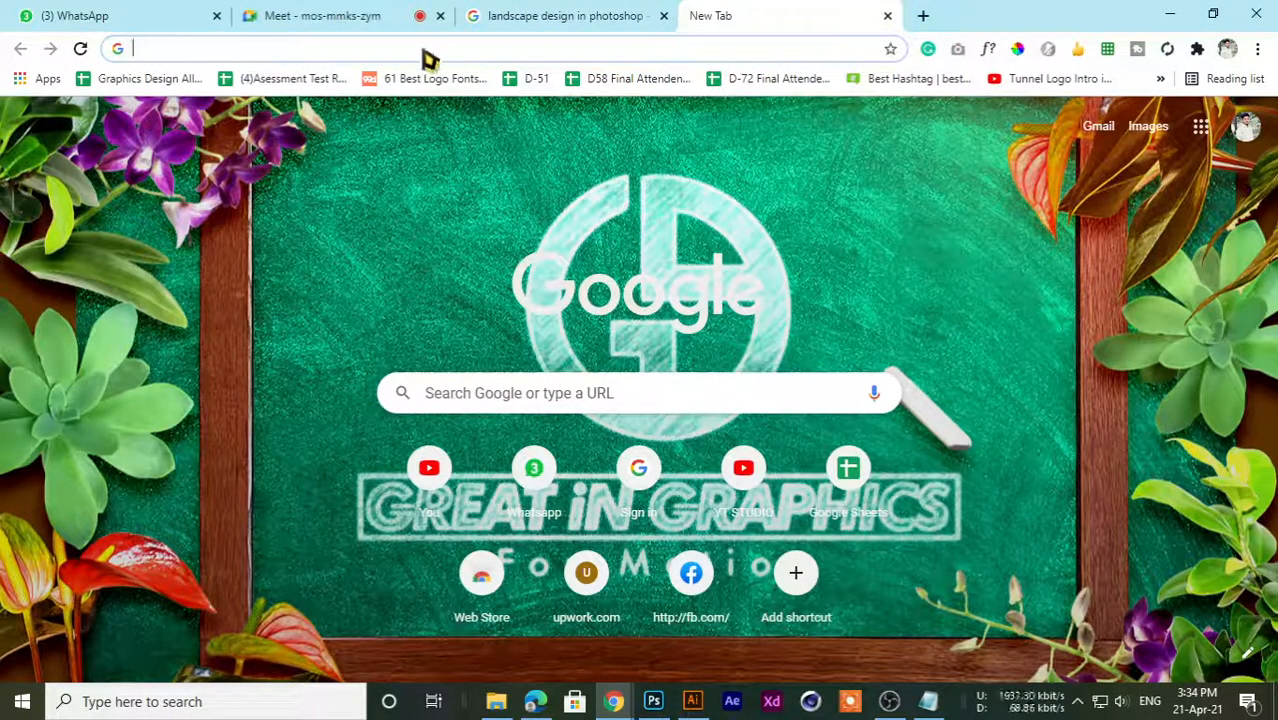
{"action": "left_click", "coordinate": [421, 50]}
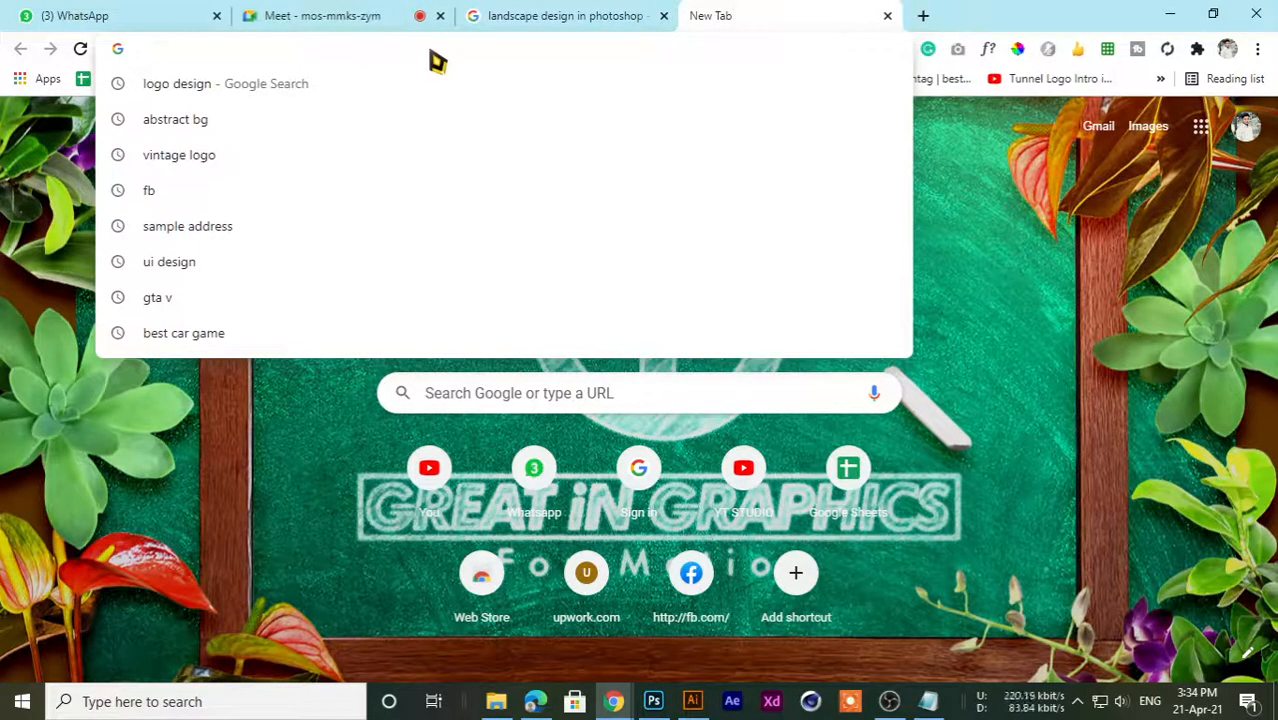
{"action": "type", "text": "brus"}
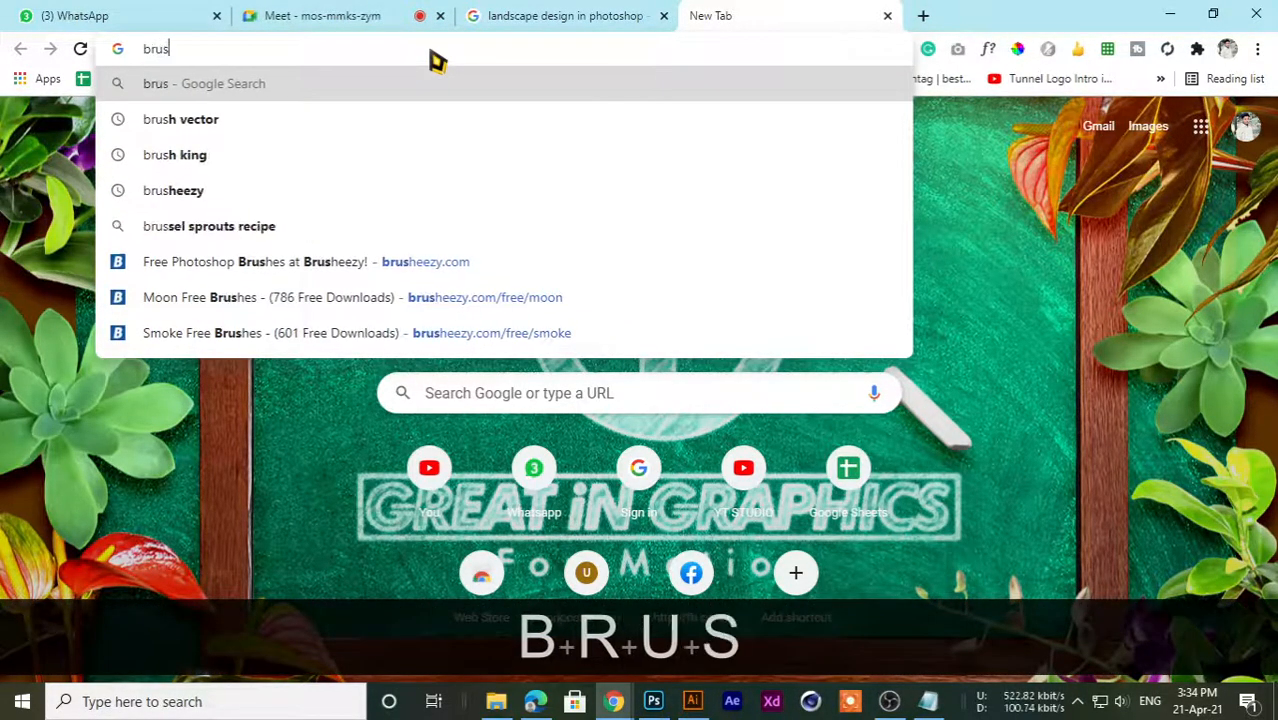
{"action": "left_click", "coordinate": [378, 262]}
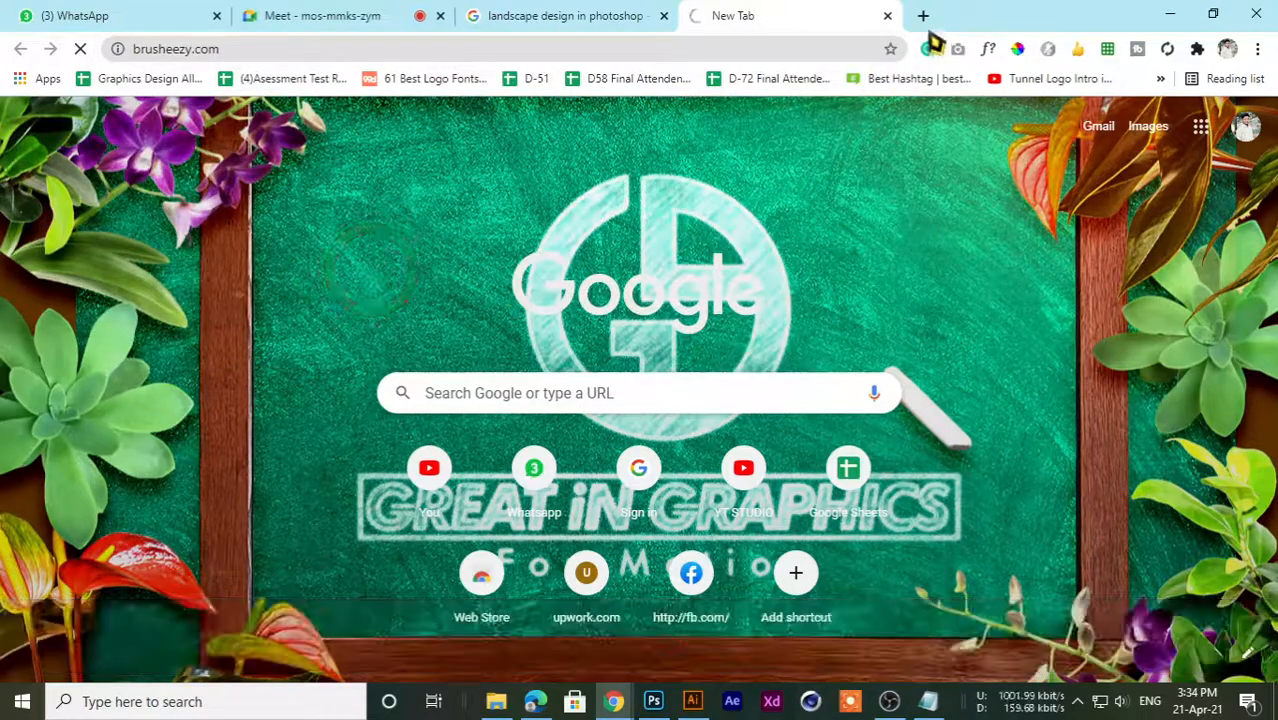
{"action": "left_click", "coordinate": [923, 15]}
{"action": "left_click", "coordinate": [493, 56]}
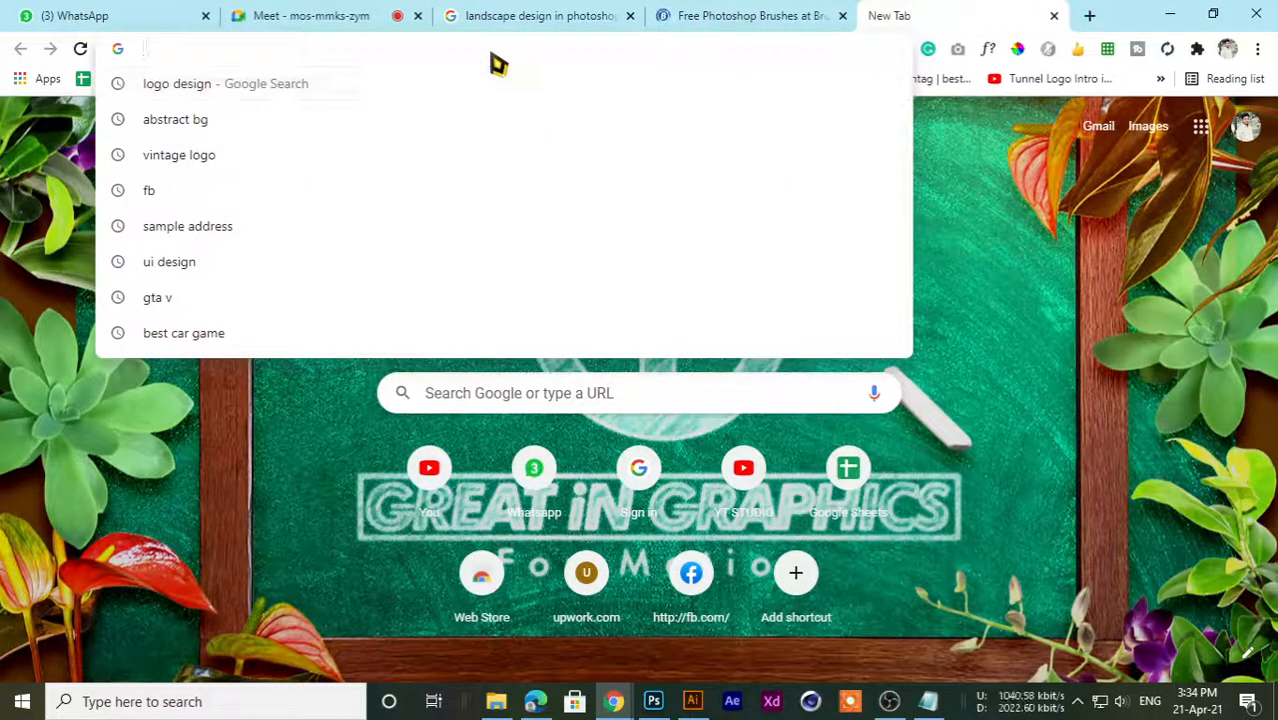
{"action": "type", "text": "brusheezy.com"}
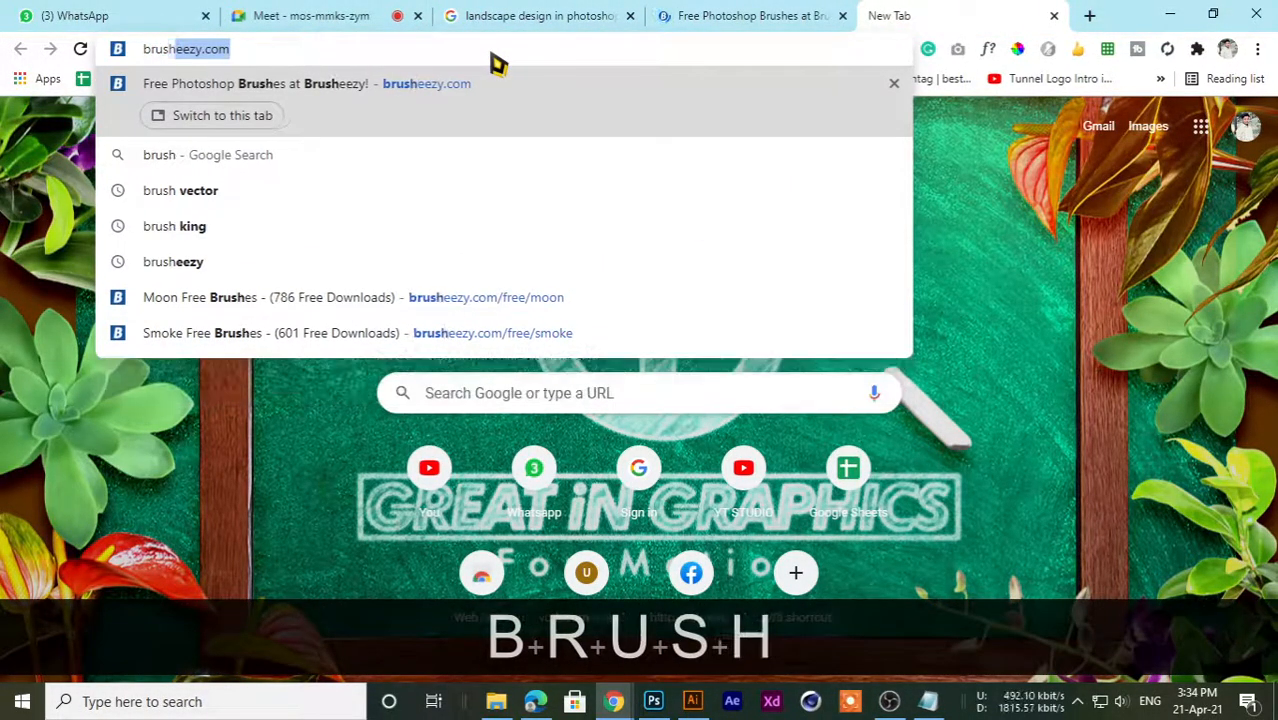
{"action": "key", "text": "Return"}
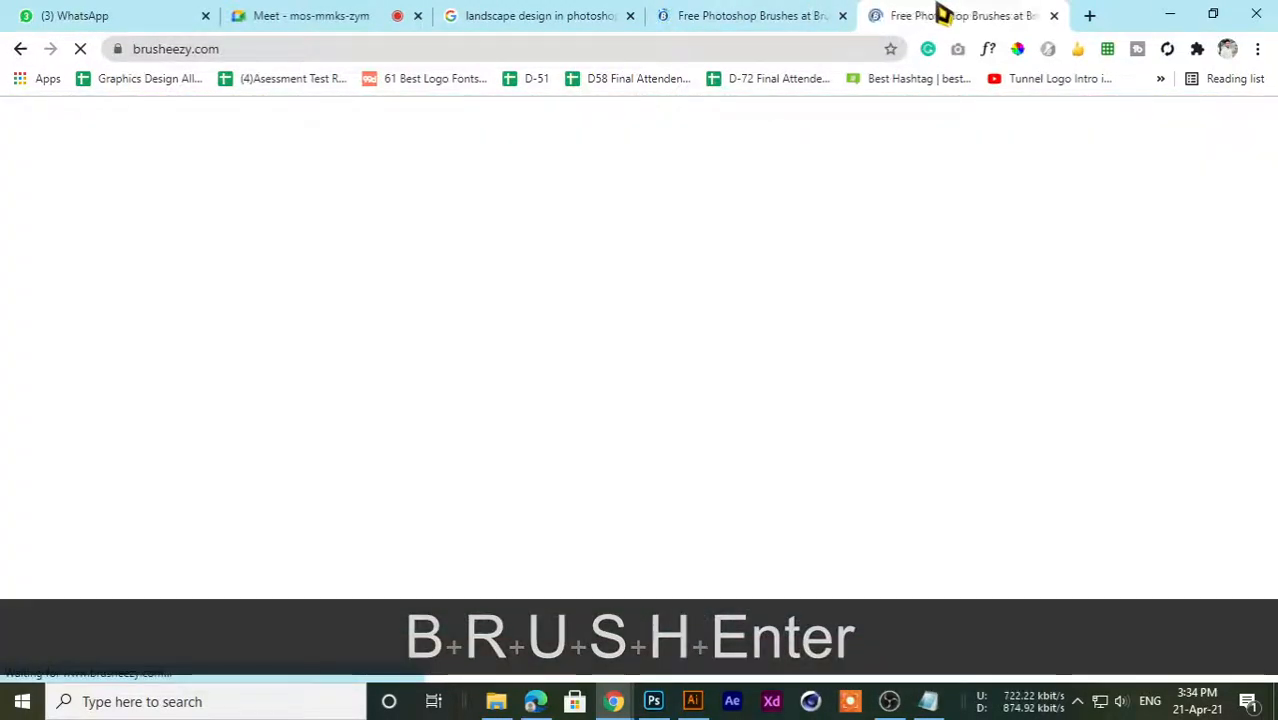
{"action": "middle_click", "coordinate": [982, 10]}
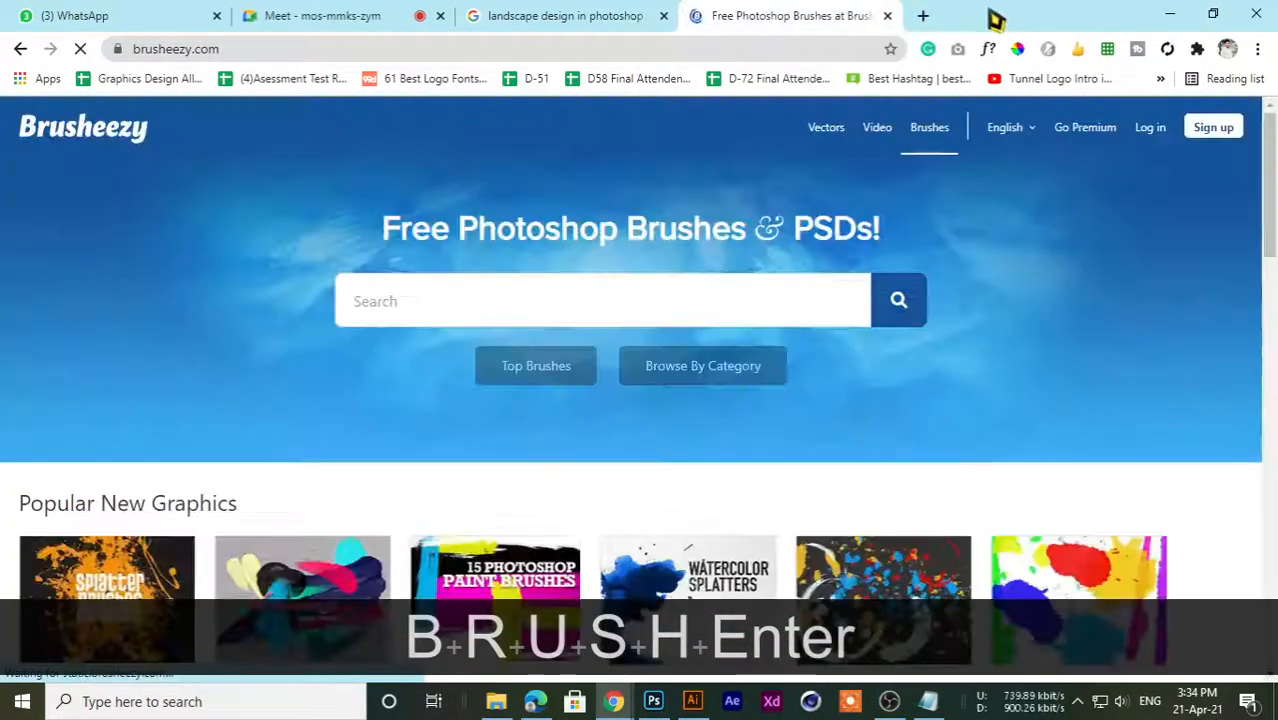
- Search Google for "brush king" in a new tab, open the BrushKing site separately and close the search results
{"action": "left_click", "coordinate": [924, 16]}
{"action": "left_click", "coordinate": [570, 48]}
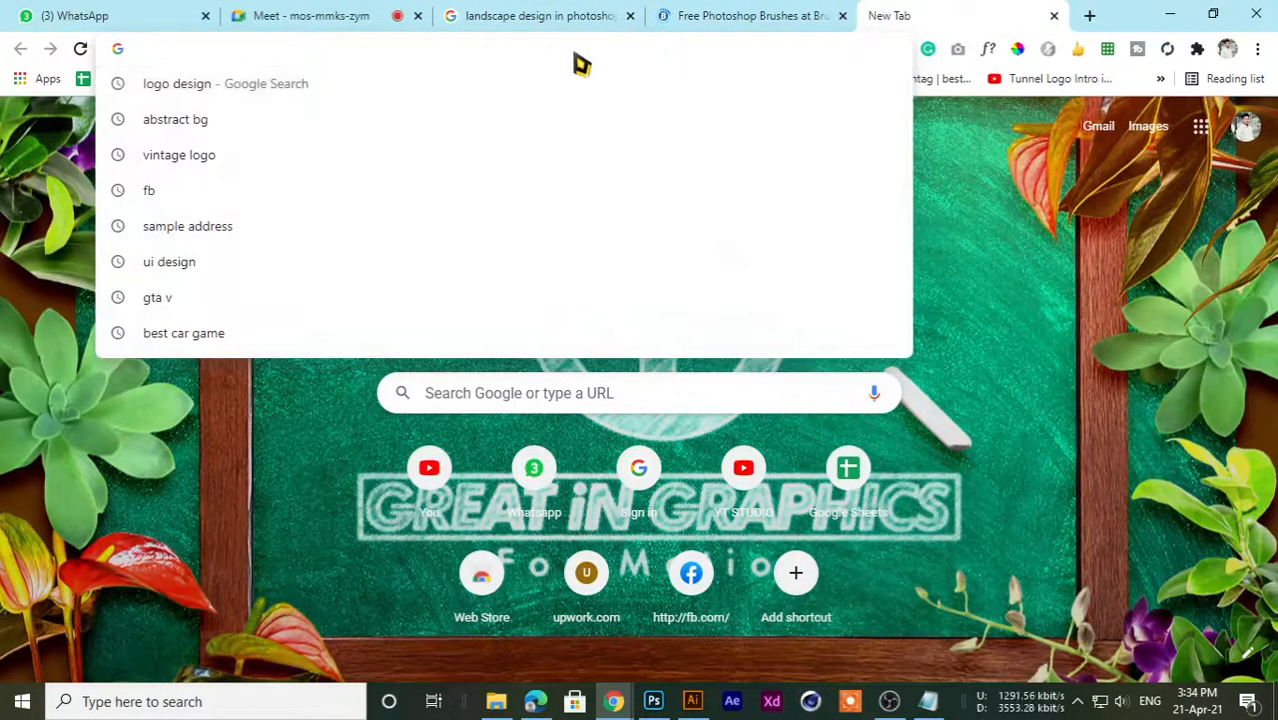
{"action": "type", "text": "brus"}
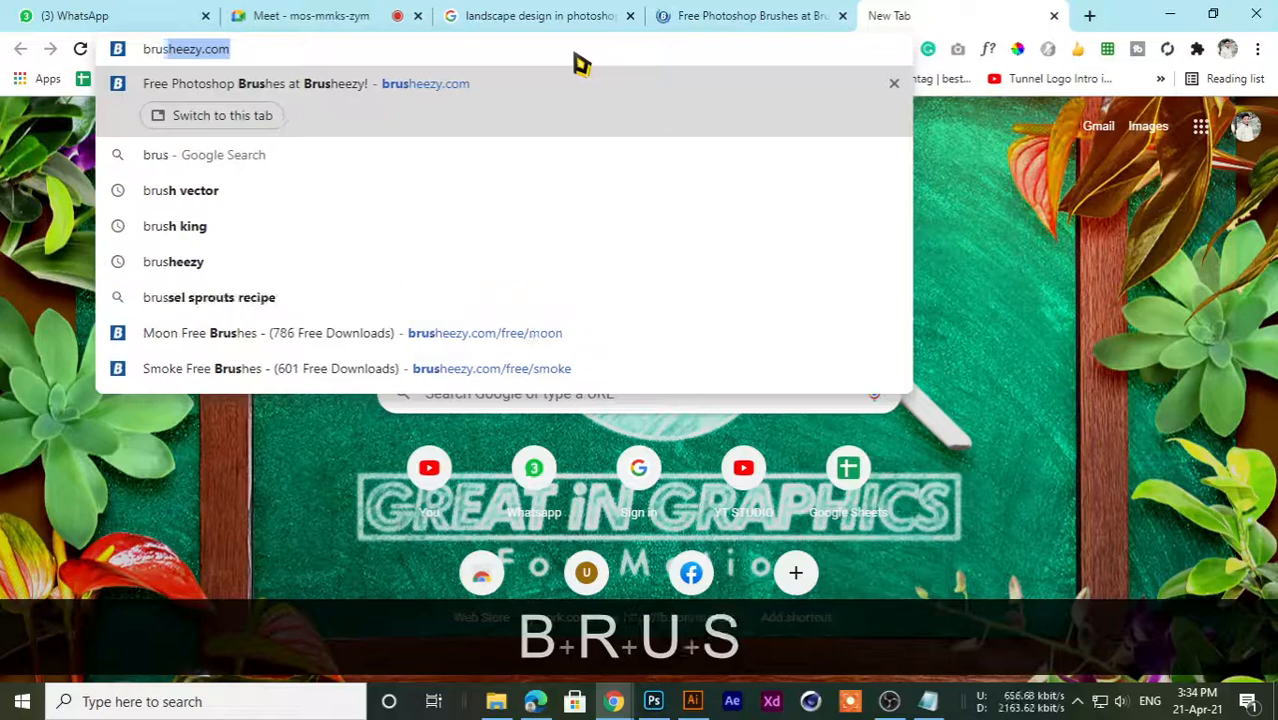
{"action": "type", "text": "h ki"}
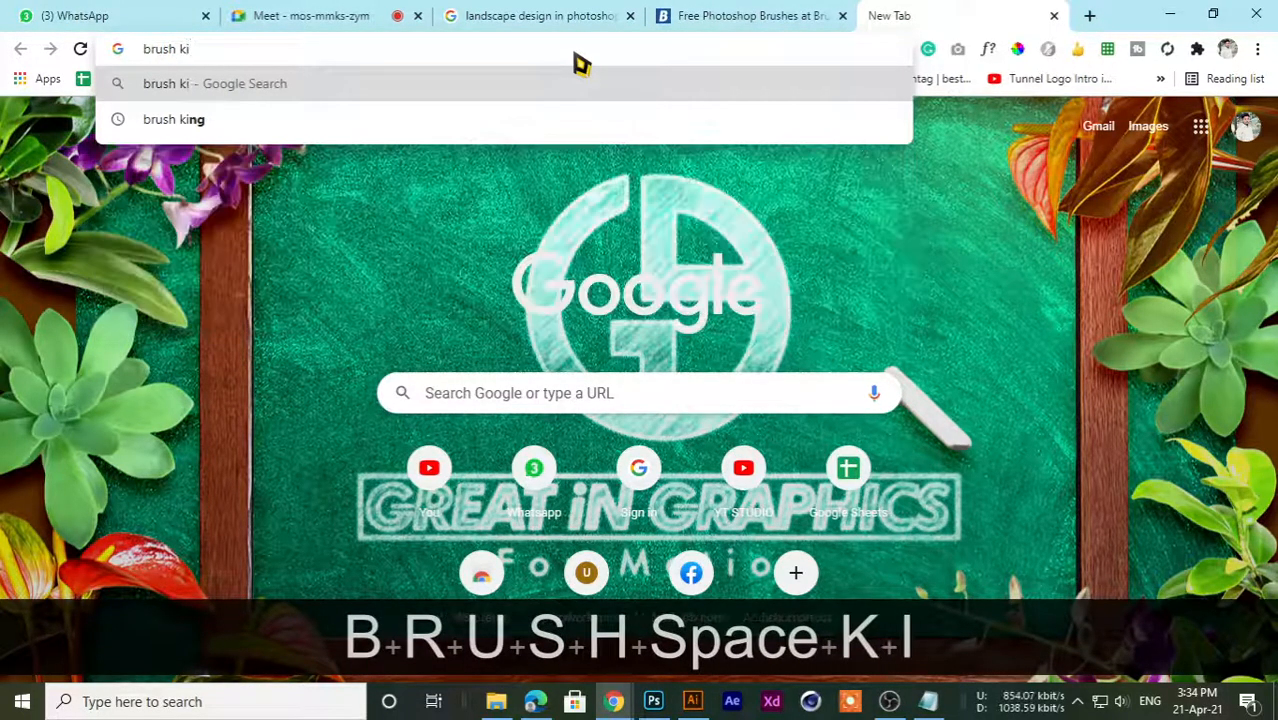
{"action": "left_click", "coordinate": [198, 136]}
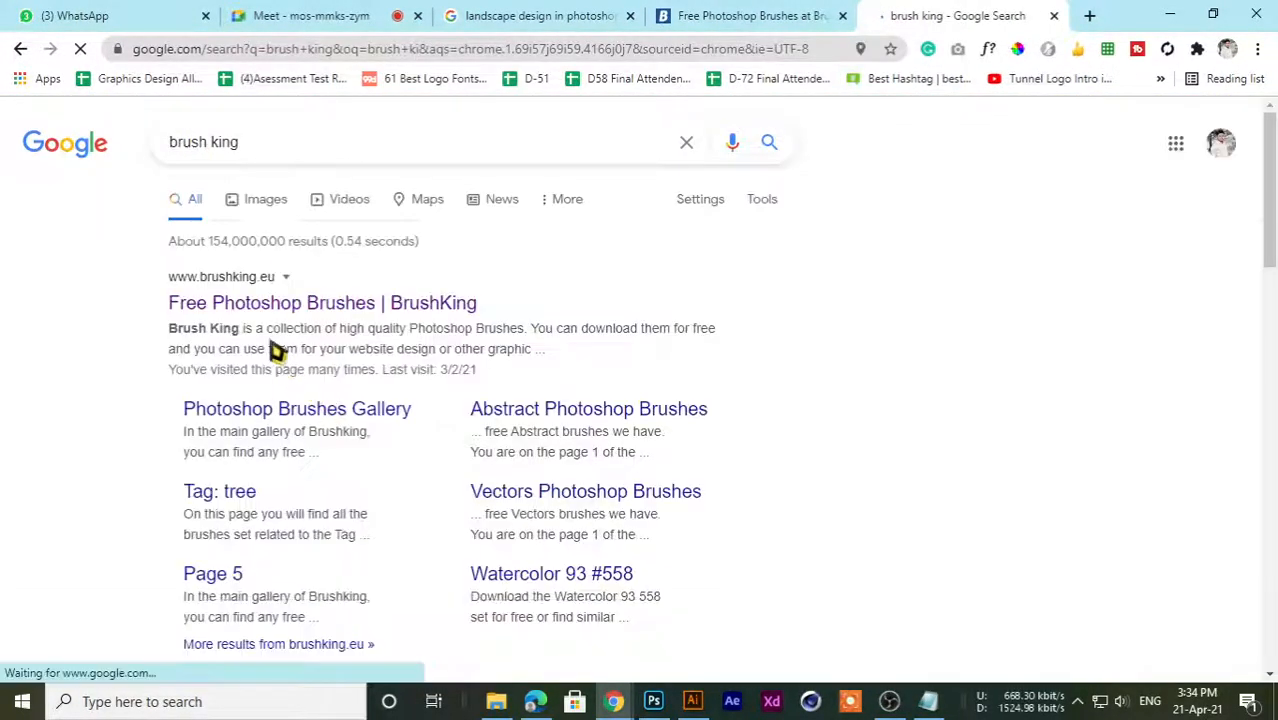
{"action": "middle_click", "coordinate": [297, 310]}
{"action": "middle_click", "coordinate": [793, 12]}
- Return to the Brusheezy home page and copy its web address
{"action": "left_click", "coordinate": [613, 11]}
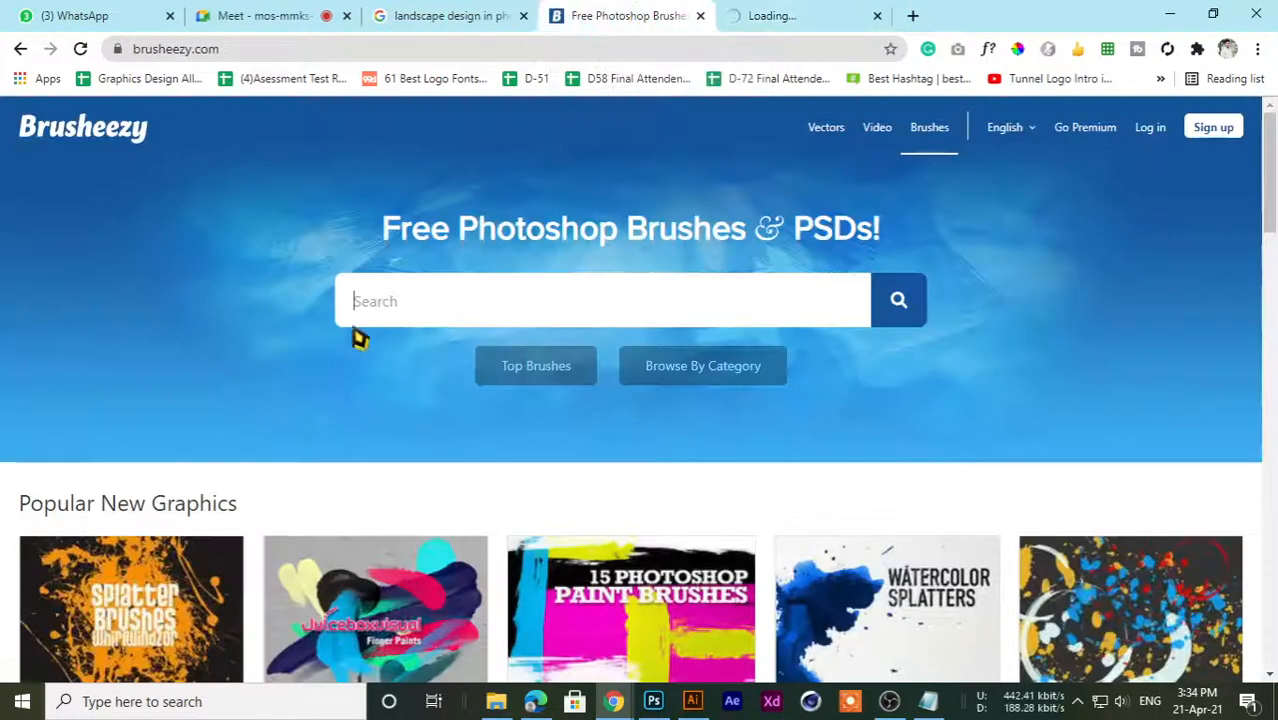
{"action": "scroll", "coordinate": [364, 400], "scroll_direction": "down", "scroll_amount": 3}
{"action": "scroll", "coordinate": [362, 457], "scroll_direction": "up", "scroll_amount": 3}
{"action": "left_click", "coordinate": [297, 46]}
{"action": "left_click", "coordinate": [356, 50]}
{"action": "key", "text": "ctrl+a"}
{"action": "key", "text": "ctrl+c"}
- Admit the waiting participant to the Google Meet call
{"action": "left_click", "coordinate": [314, 12]}
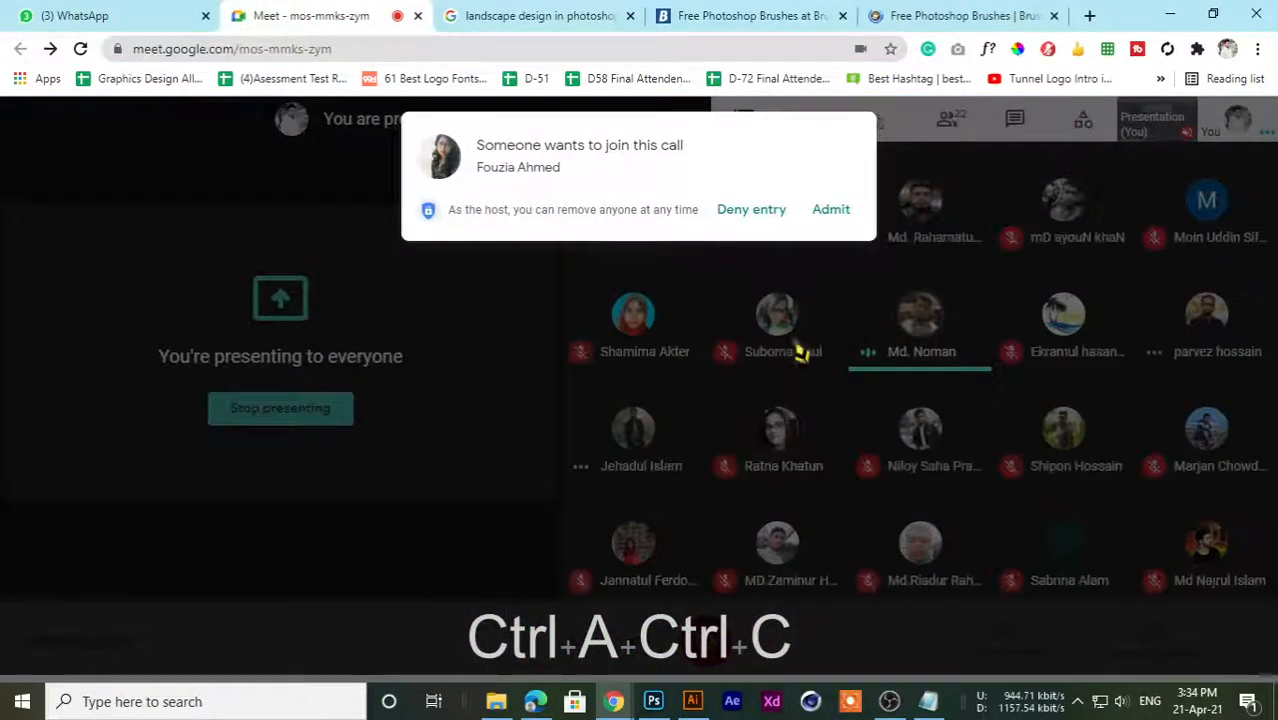
{"action": "left_click", "coordinate": [838, 212]}
{"action": "left_click", "coordinate": [470, 16]}
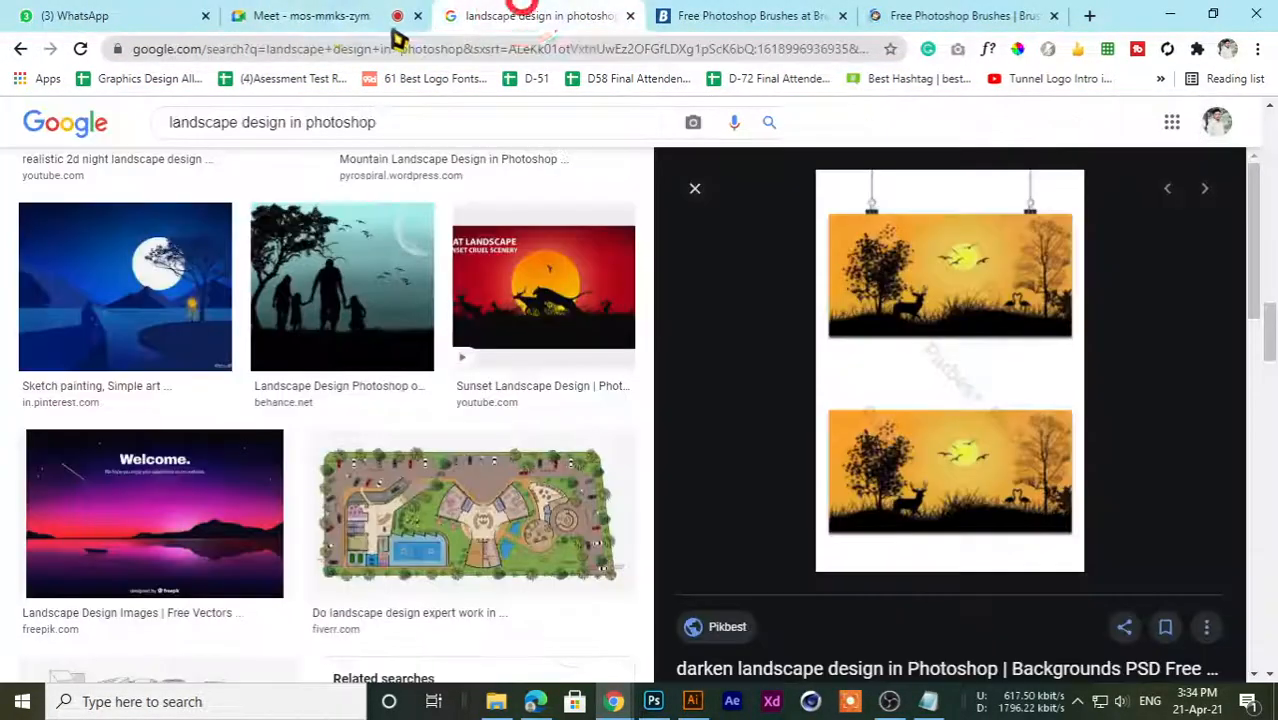
- Paste the Brusheezy address into a message for the WhatsApp group GD 64 (3-5), followed by a blank line
{"action": "left_click", "coordinate": [62, 14]}
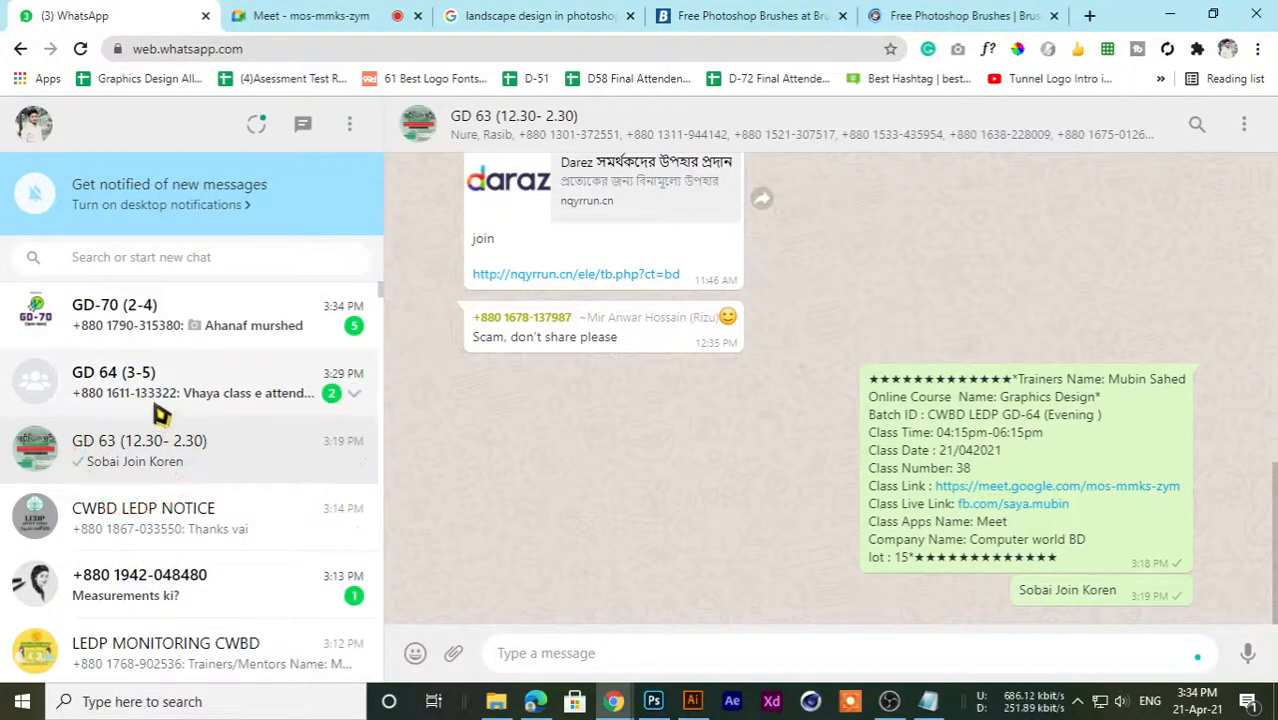
{"action": "left_click", "coordinate": [200, 390]}
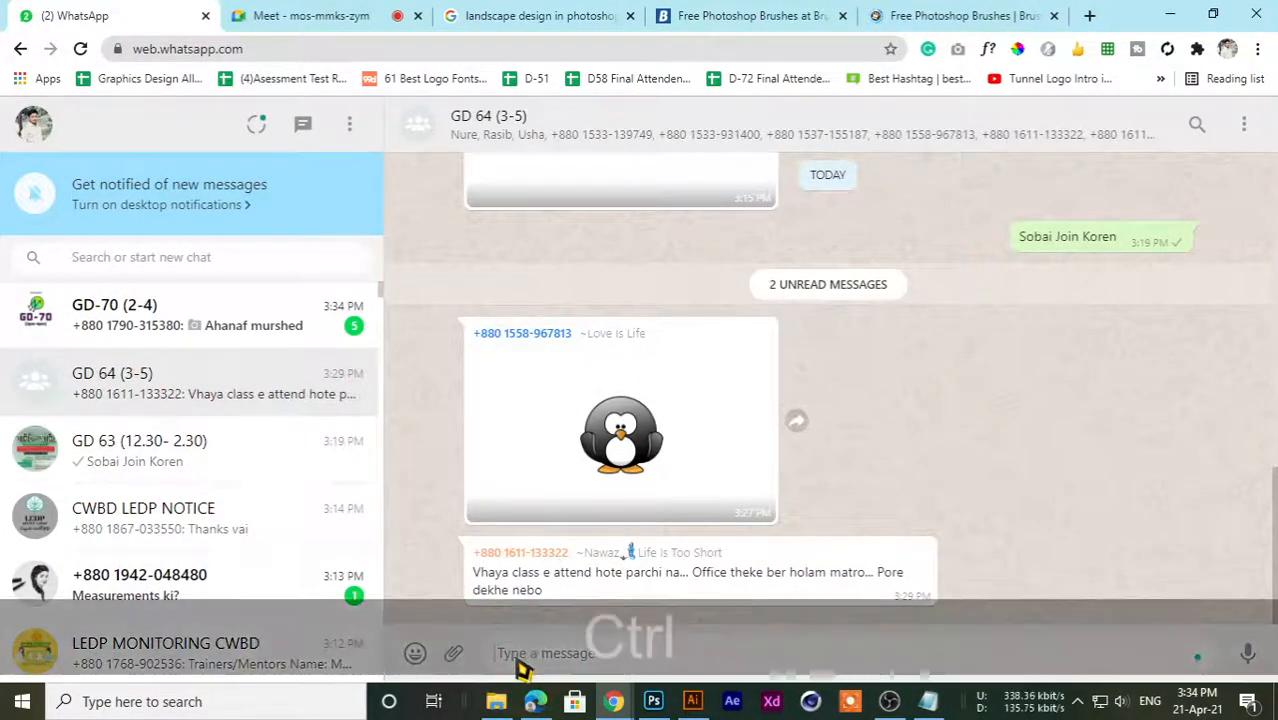
{"action": "key", "text": "ctrl+v"}
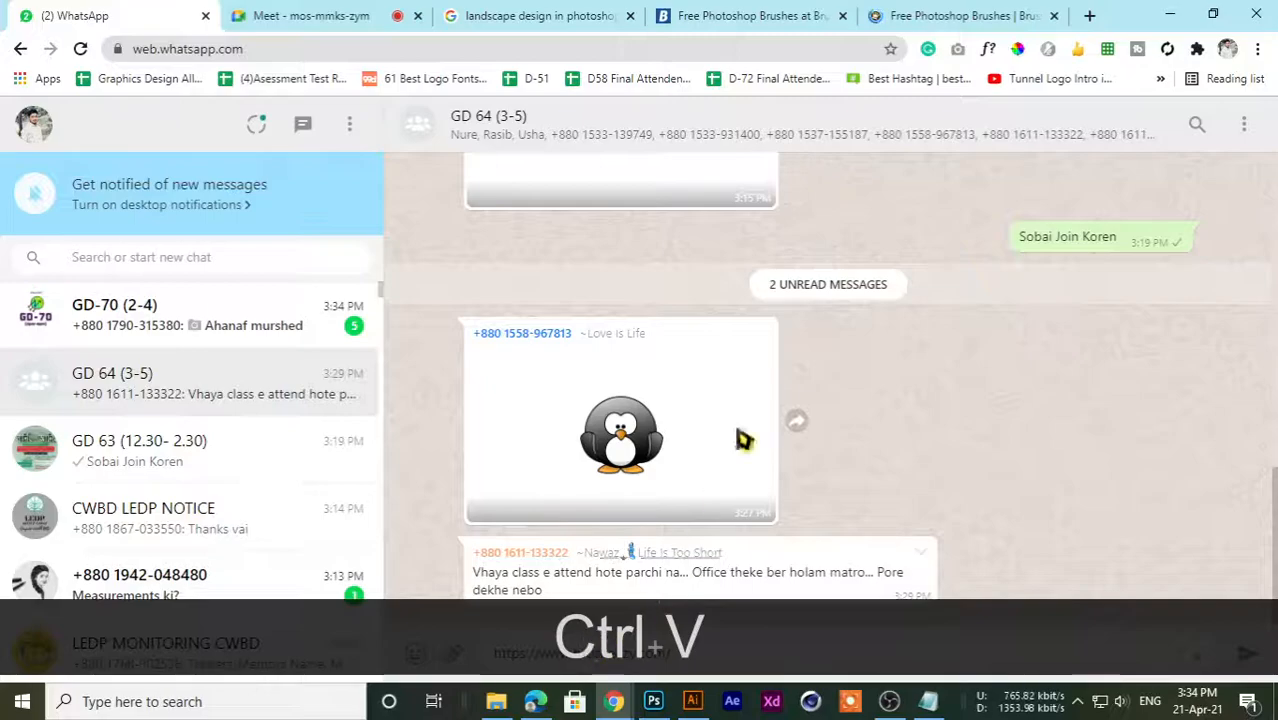
{"action": "key", "text": "shift+Return"}
{"action": "key", "text": "Return"}
- Copy the BrushKing site's address and add it to the GD 64 (3-5) message below the Brusheezy link
{"action": "left_click", "coordinate": [904, 14]}
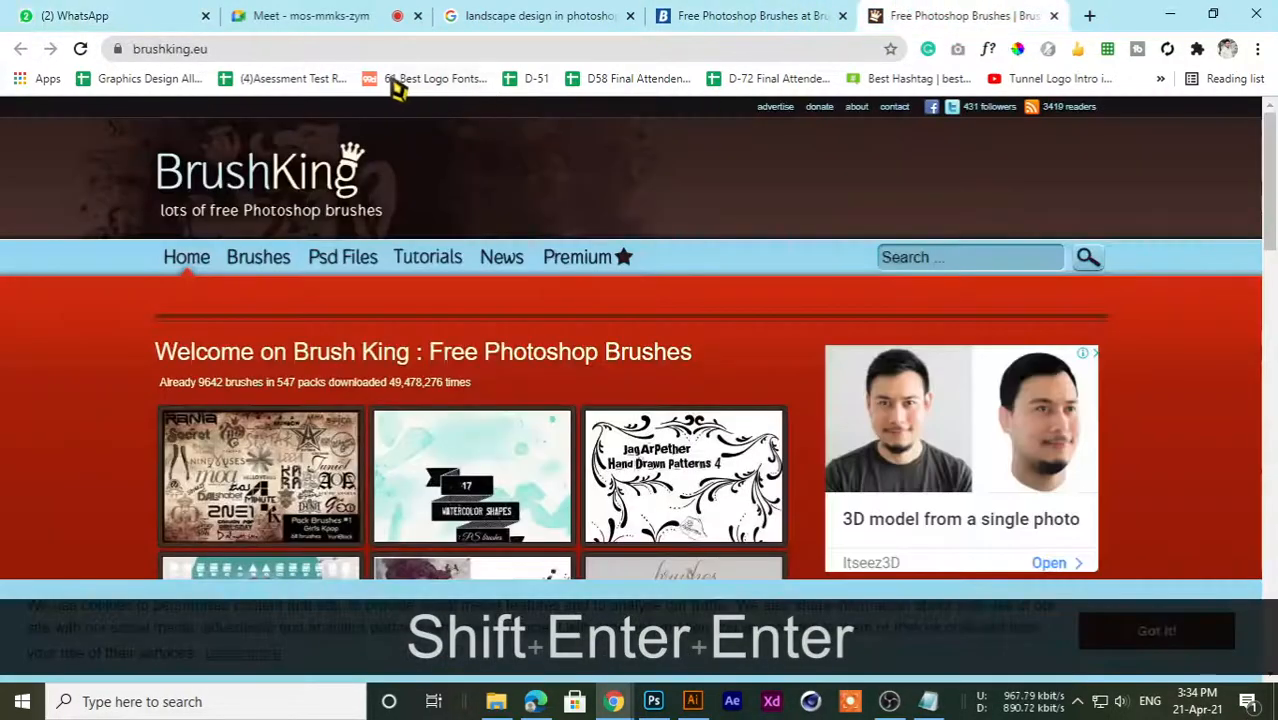
{"action": "left_click", "coordinate": [337, 50]}
{"action": "key", "text": "ctrl+c"}
{"action": "left_click", "coordinate": [75, 15]}
{"action": "left_click", "coordinate": [540, 655]}
{"action": "key", "text": "ctrl+v"}
- Copy the whole message with both brush site links and send it to the GD 64 (3-5) group
{"action": "key", "text": "ctrl+a"}
{"action": "key", "text": "ctrl+c"}
{"action": "key", "text": "Return"}
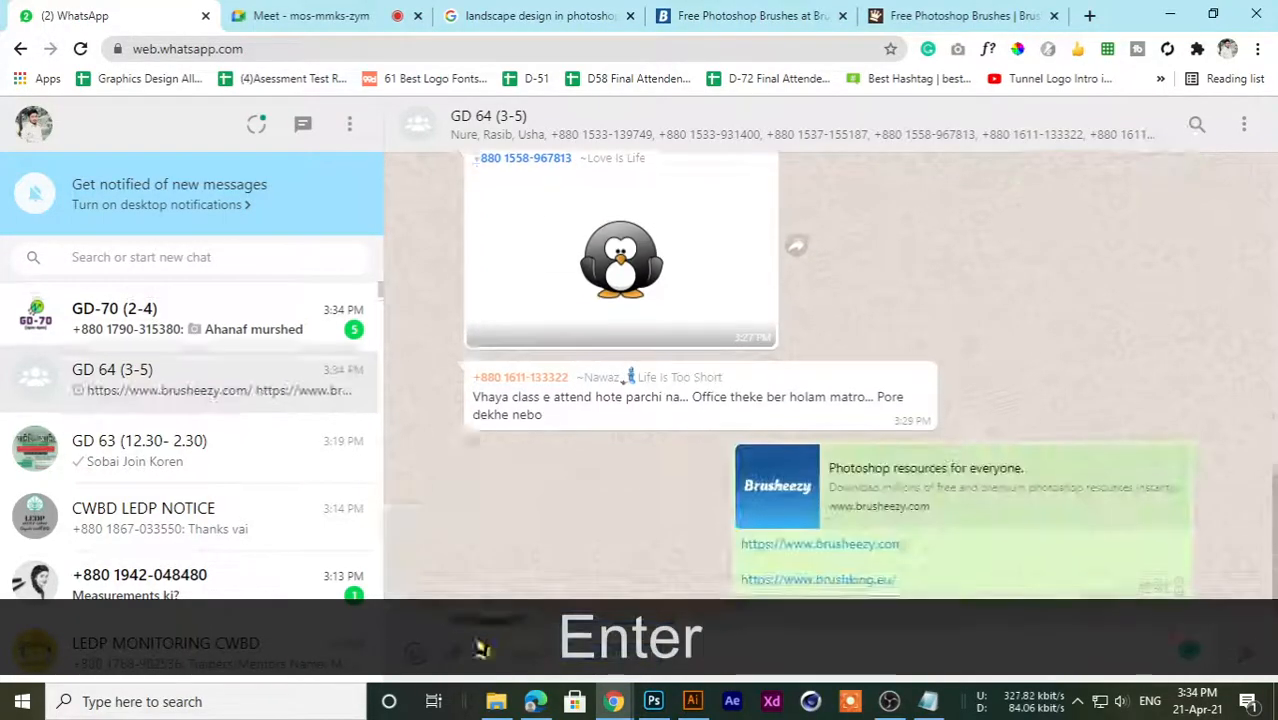
- Paste the copied message with both links into the GD 63 (12.30- 2.30) group chat and send it
{"action": "left_click", "coordinate": [128, 442]}
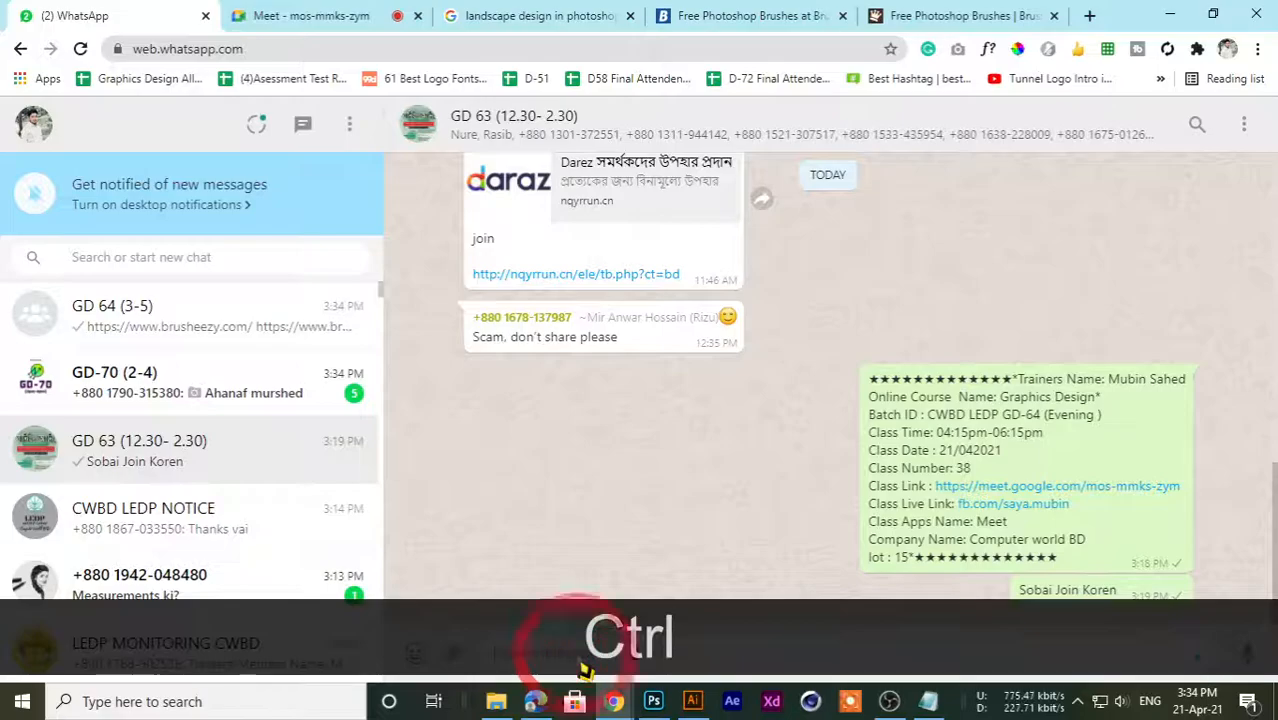
{"action": "key", "text": "ctrl+v"}
{"action": "key", "text": "Return"}
- Return to the Brusheezy home page and look through its Popular New Graphics, New Graphics and Team Favorites sections
{"action": "left_click", "coordinate": [530, 16]}
{"action": "left_click", "coordinate": [880, 16]}
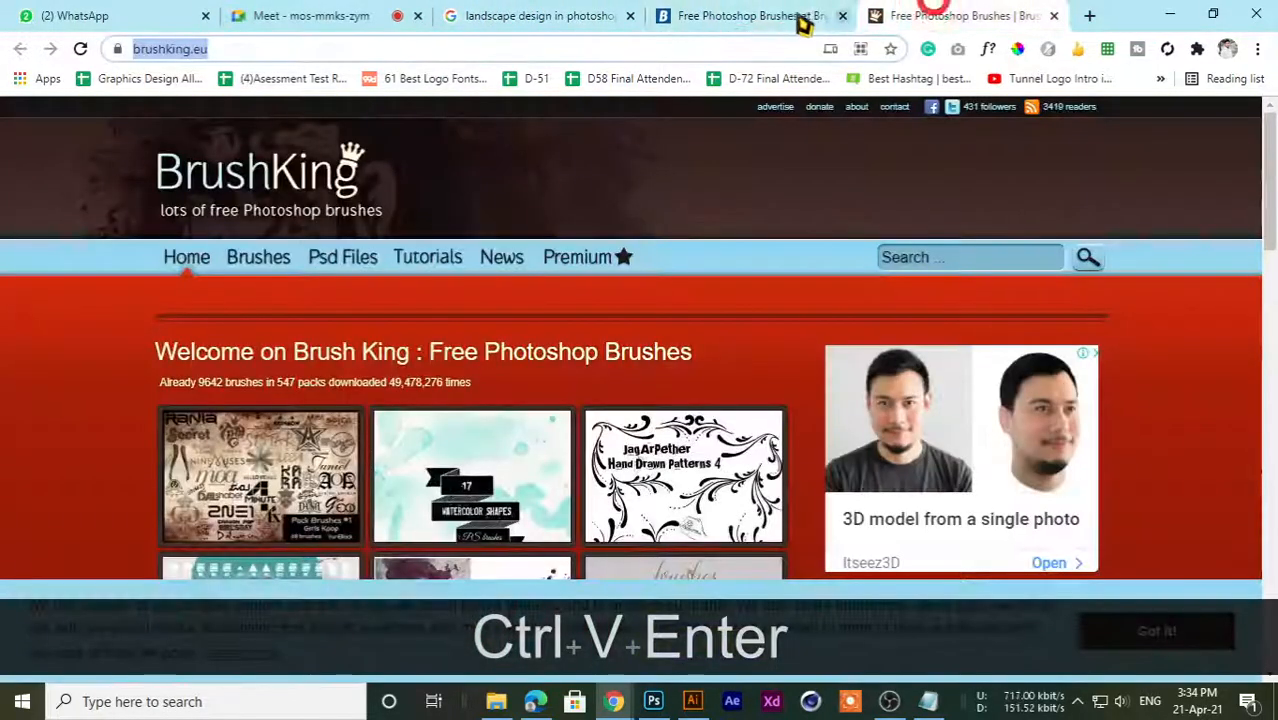
{"action": "left_click", "coordinate": [815, 16]}
{"action": "scroll", "coordinate": [425, 495], "scroll_direction": "down", "scroll_amount": 4}
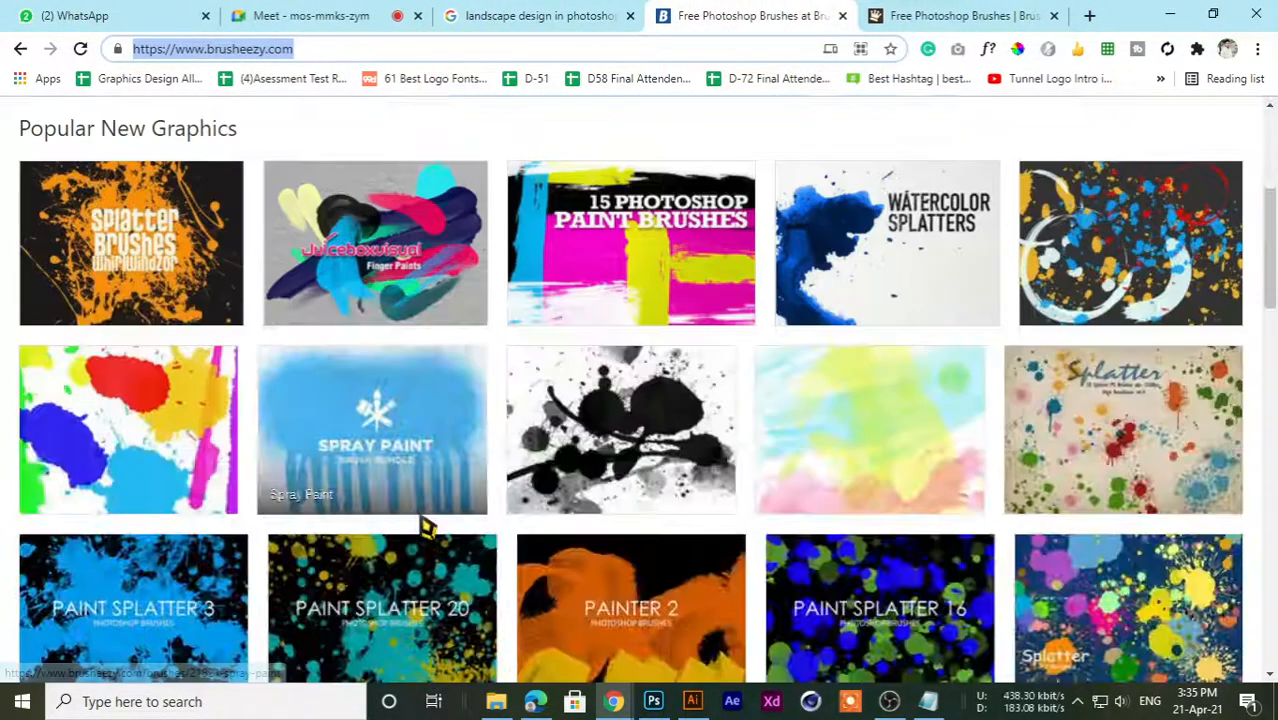
{"action": "scroll", "coordinate": [422, 522], "scroll_direction": "down", "scroll_amount": 1}
{"action": "scroll", "coordinate": [533, 445], "scroll_direction": "up", "scroll_amount": 2}
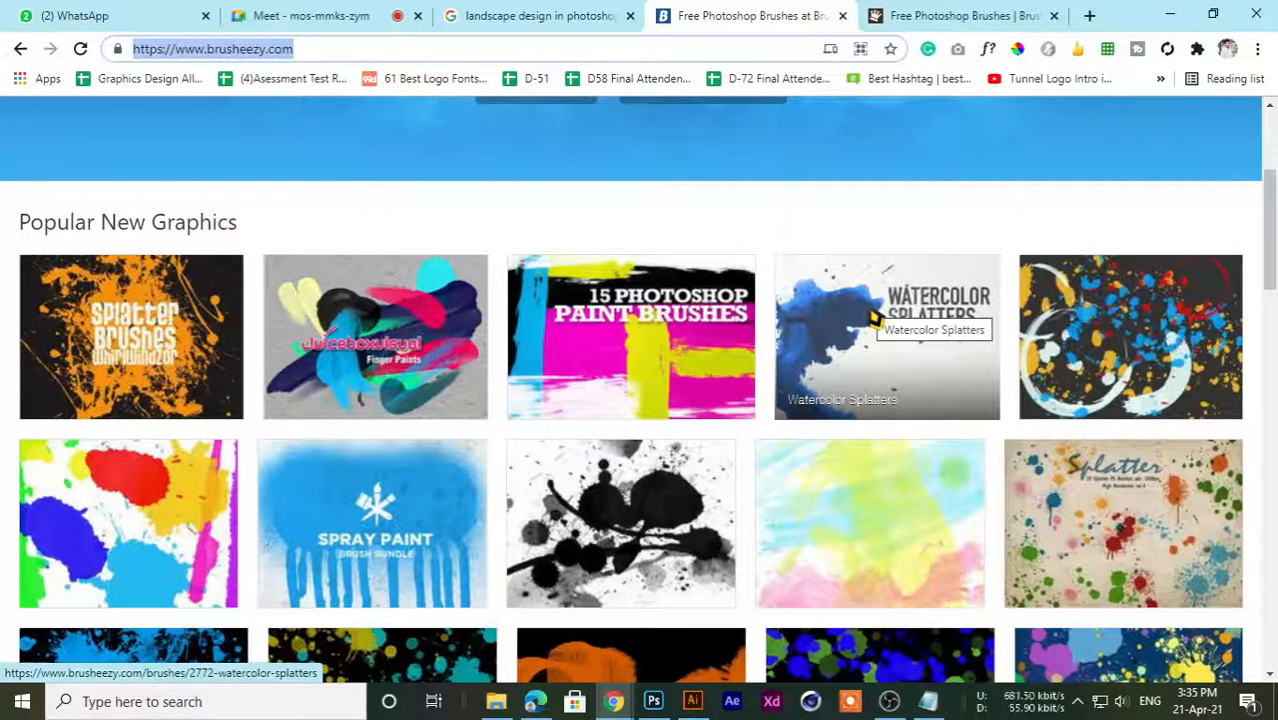
{"action": "scroll", "coordinate": [873, 318], "scroll_direction": "down", "scroll_amount": 6}
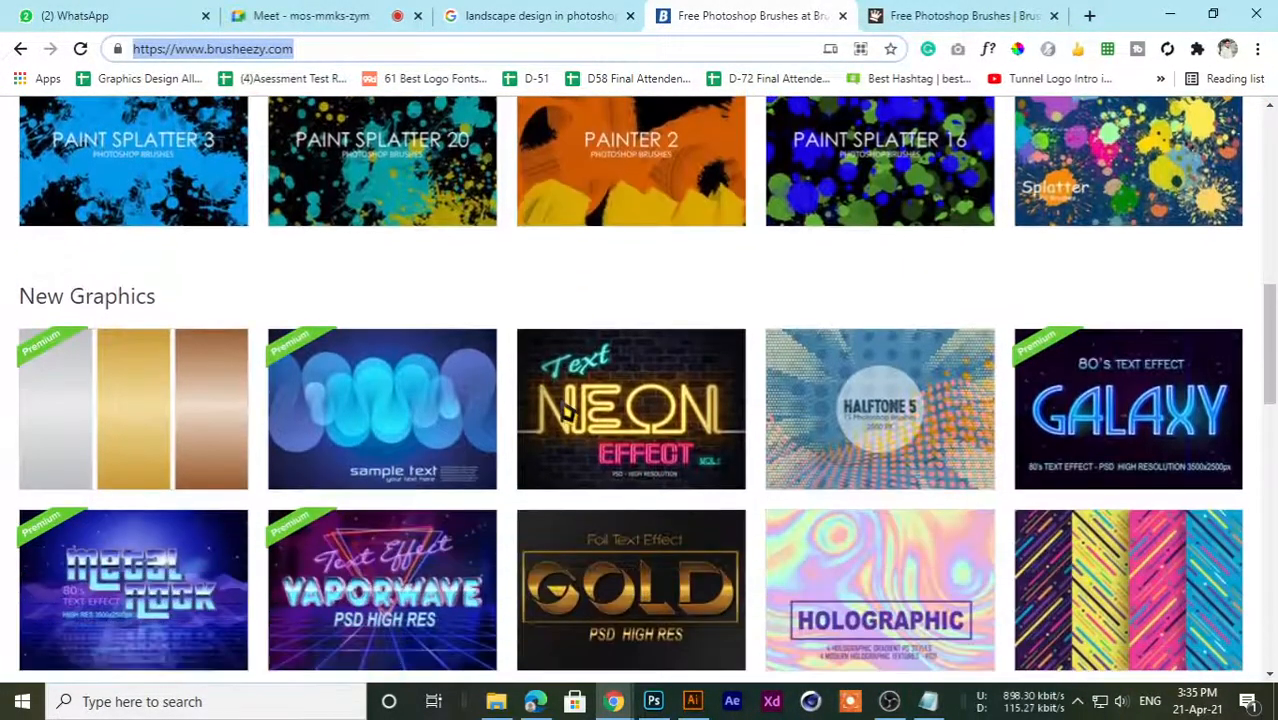
{"action": "scroll", "coordinate": [1036, 419], "scroll_direction": "down", "scroll_amount": 2}
{"action": "scroll", "coordinate": [88, 471], "scroll_direction": "down", "scroll_amount": 2}
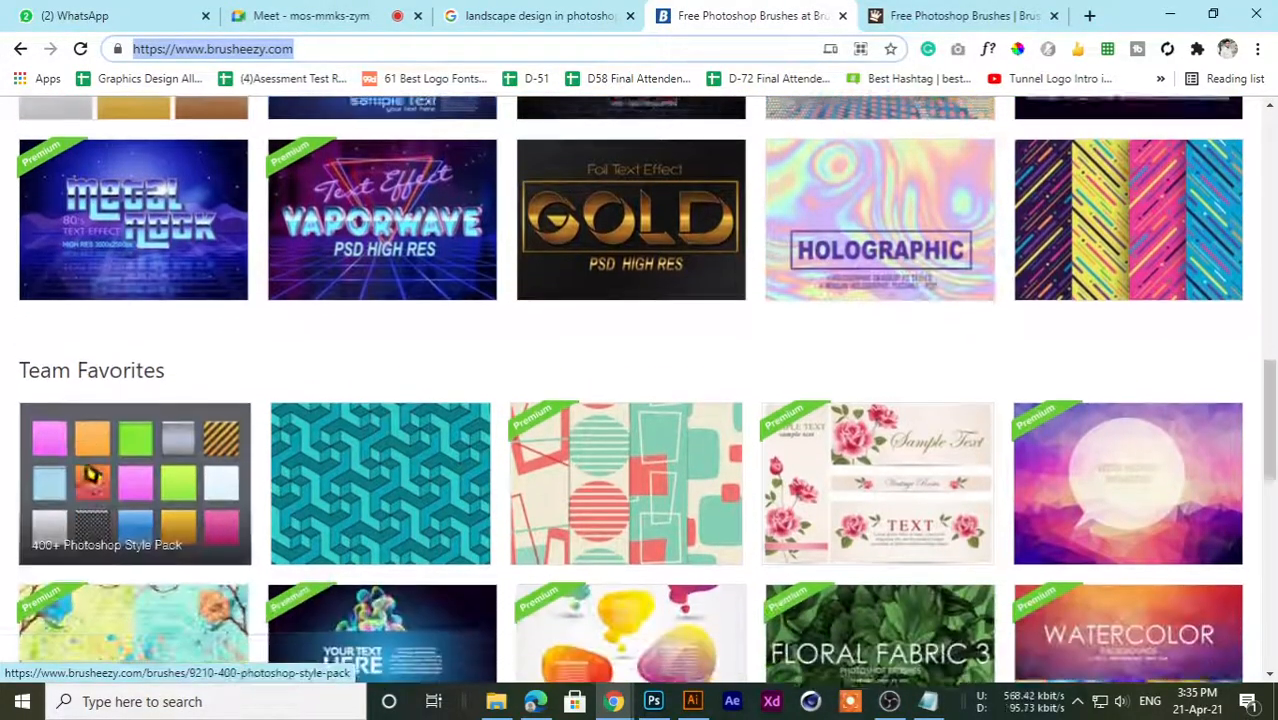
{"action": "scroll", "coordinate": [342, 608], "scroll_direction": "down", "scroll_amount": 3}
{"action": "scroll", "coordinate": [337, 606], "scroll_direction": "up", "scroll_amount": 3}
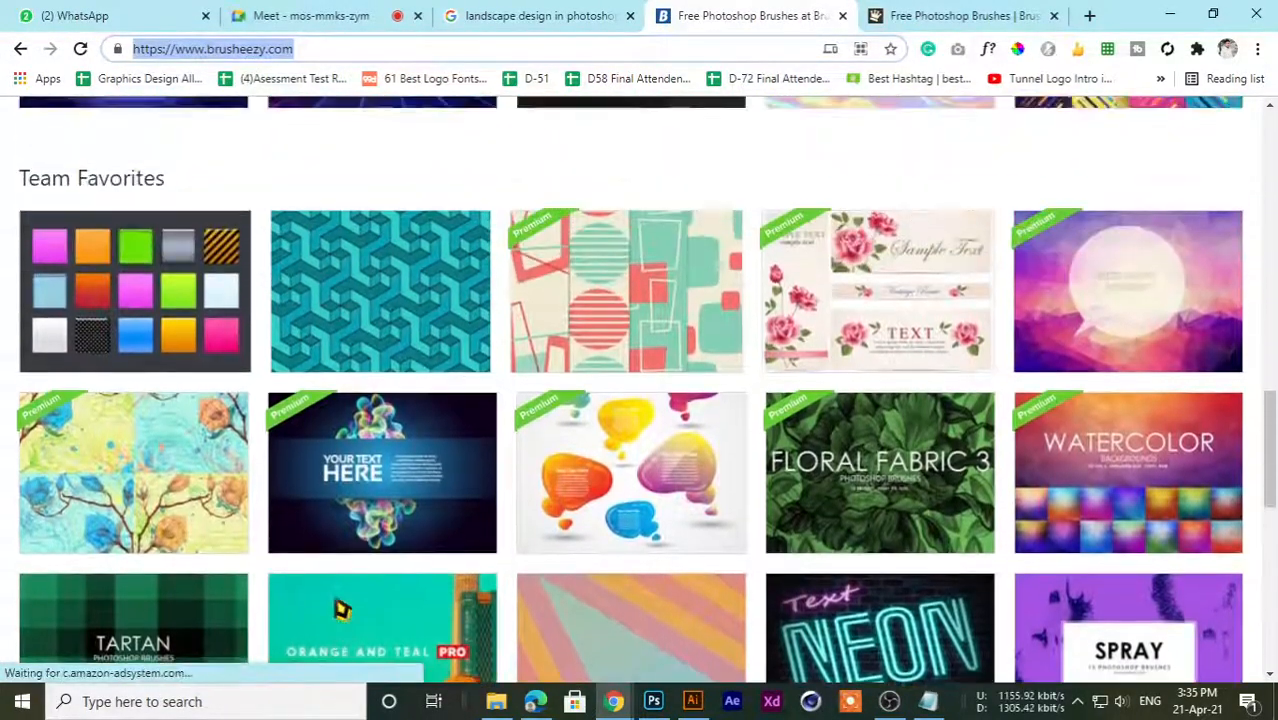
{"action": "scroll", "coordinate": [330, 608], "scroll_direction": "up", "scroll_amount": 9}
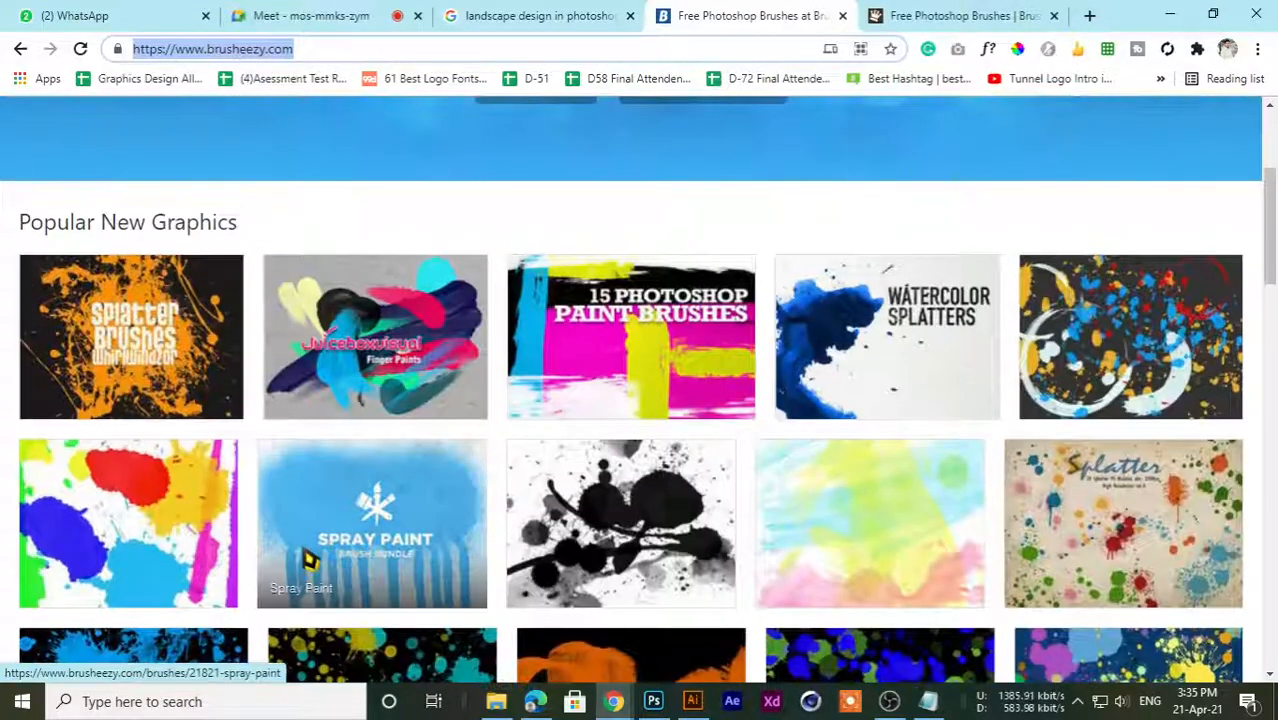
{"action": "scroll", "coordinate": [205, 405], "scroll_direction": "down", "scroll_amount": 1}
{"action": "scroll", "coordinate": [205, 405], "scroll_direction": "up", "scroll_amount": 1}
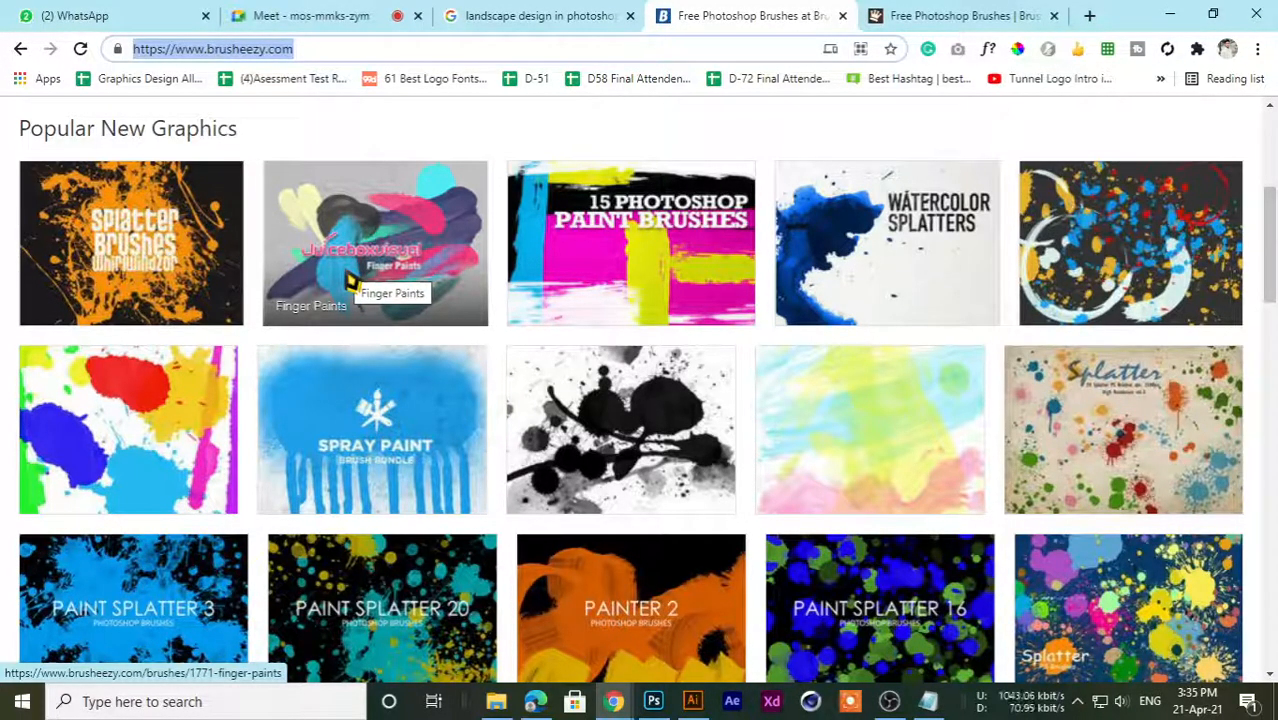
{"action": "scroll", "coordinate": [345, 300], "scroll_direction": "up", "scroll_amount": 2}
{"action": "scroll", "coordinate": [345, 300], "scroll_direction": "down", "scroll_amount": 1}
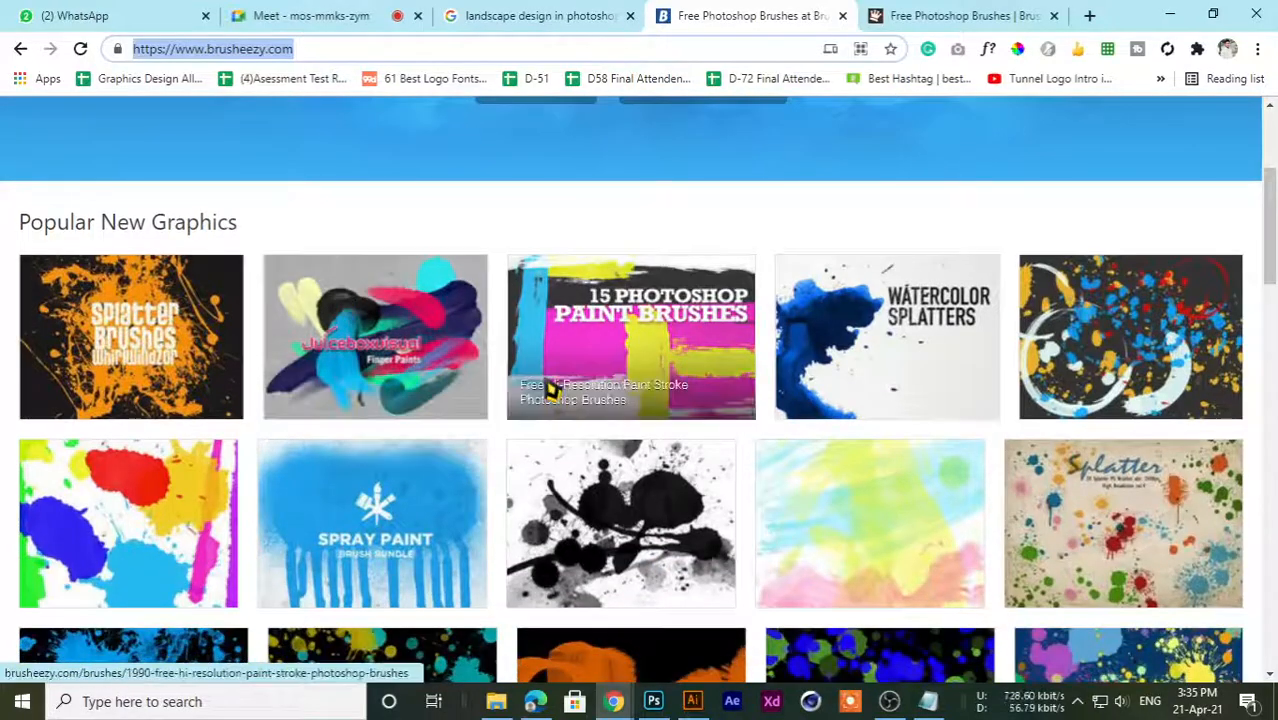
- View the Free Hi-Resolution Paint Stroke Photoshop Brushes page and return to the Brusheezy home page
{"action": "left_click", "coordinate": [579, 365]}
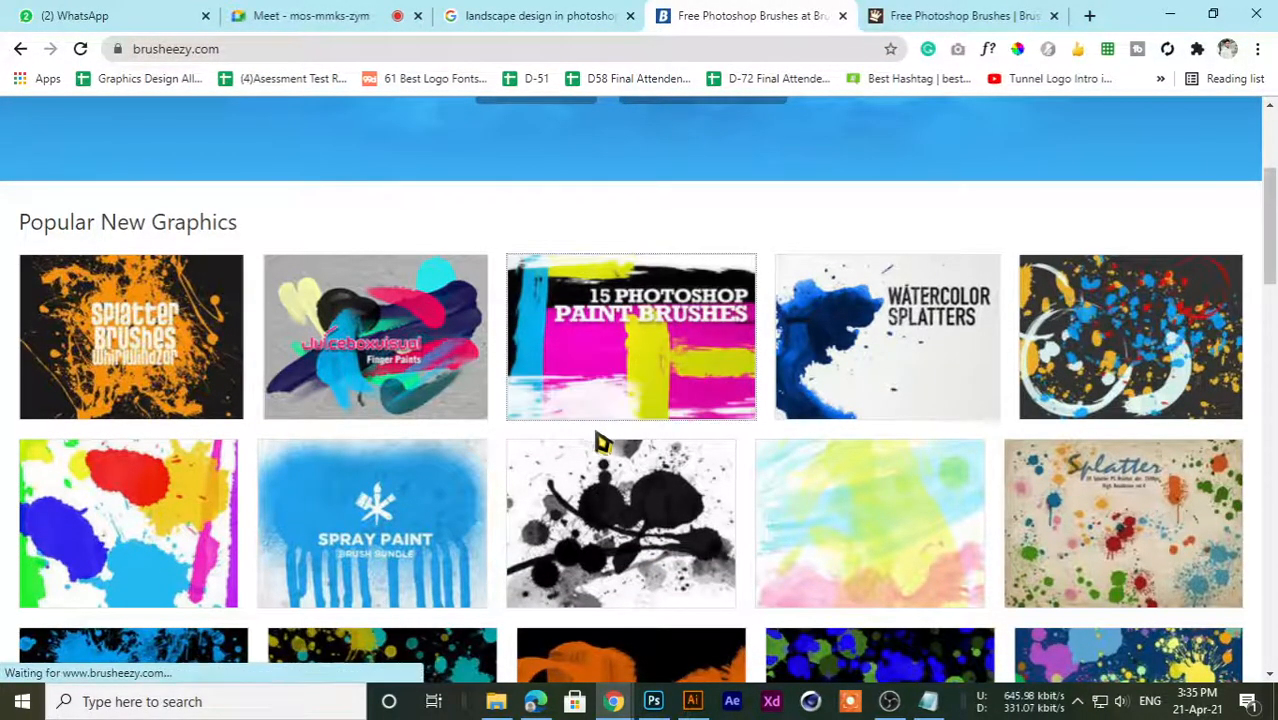
{"action": "left_click", "coordinate": [619, 360]}
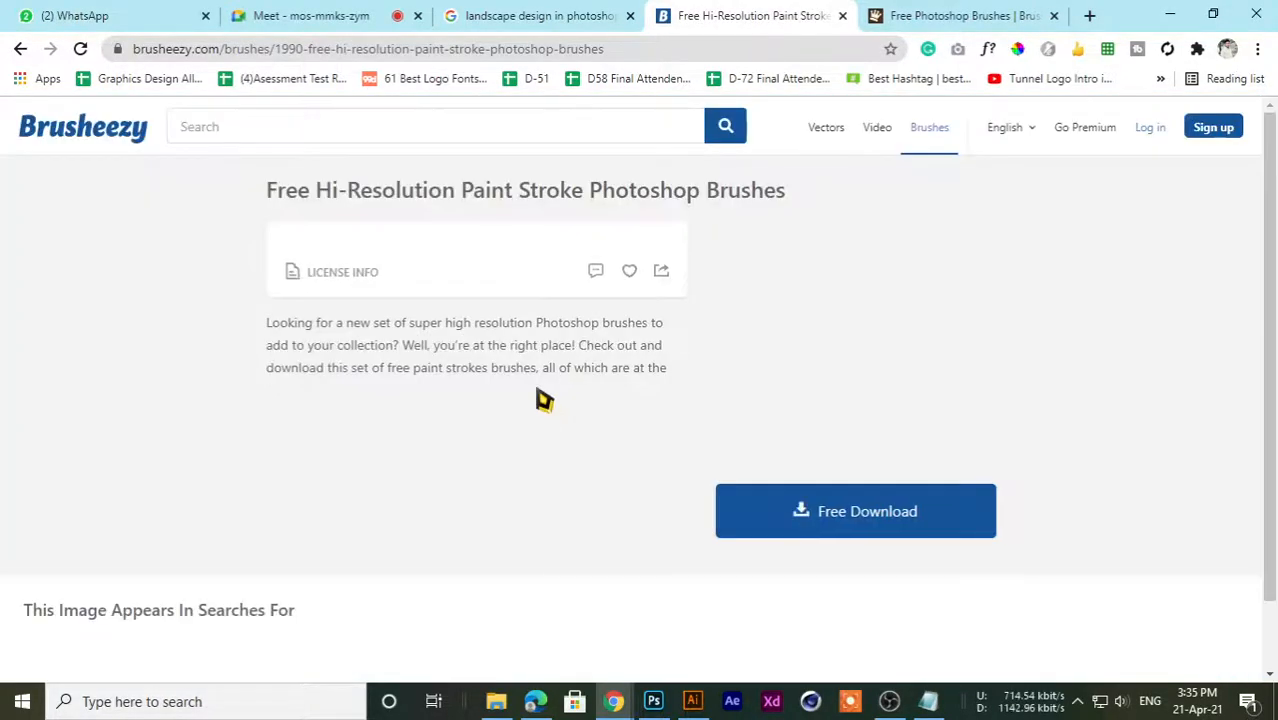
{"action": "scroll", "coordinate": [533, 430], "scroll_direction": "down", "scroll_amount": 5}
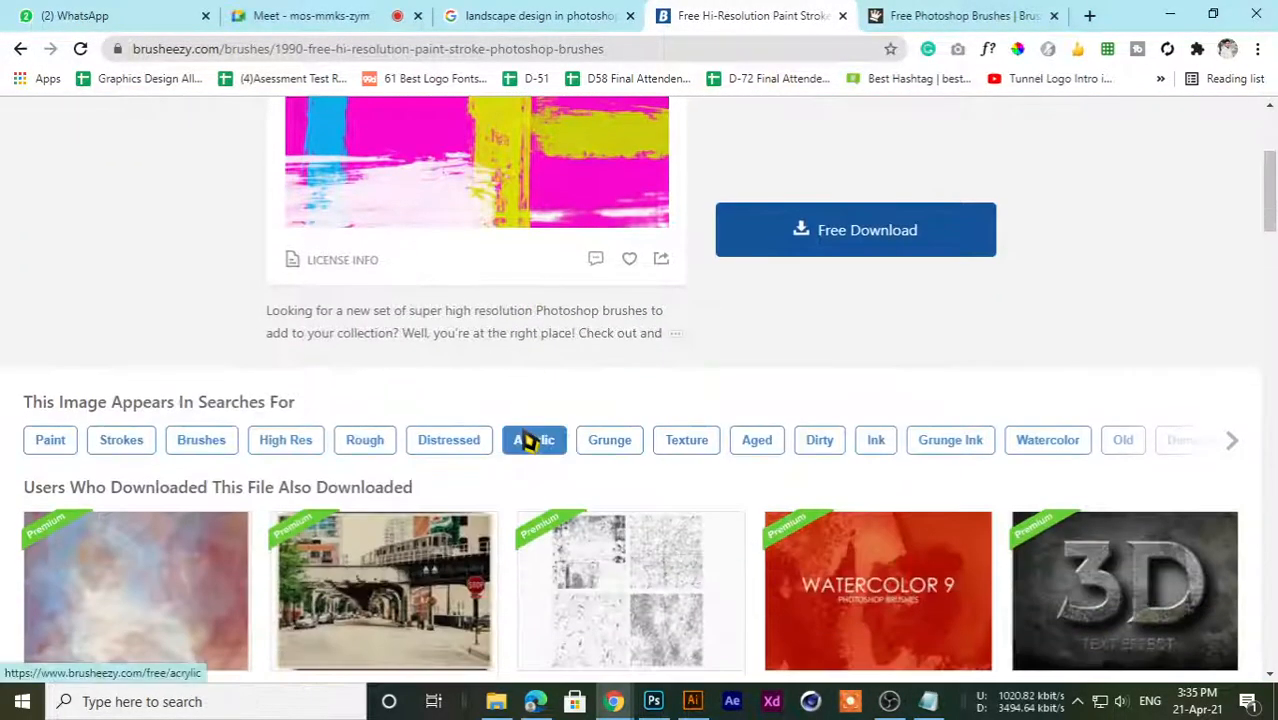
{"action": "scroll", "coordinate": [530, 442], "scroll_direction": "up", "scroll_amount": 5}
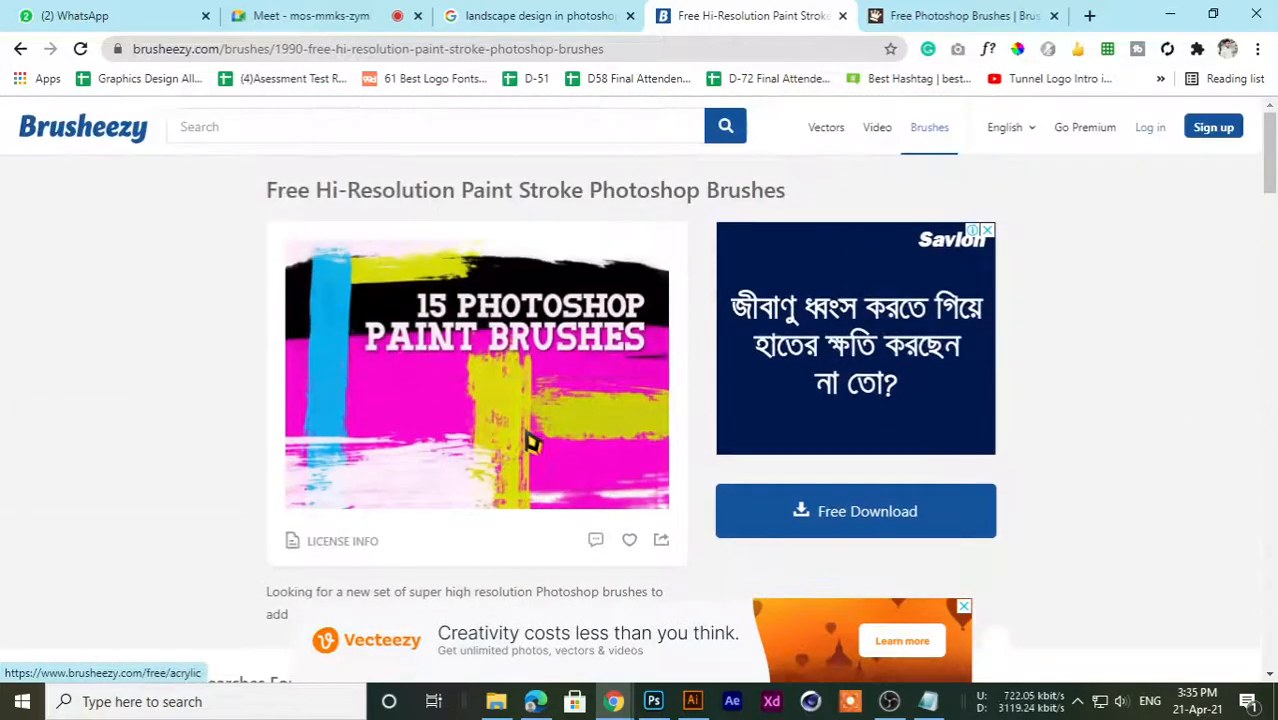
{"action": "left_click", "coordinate": [21, 49]}
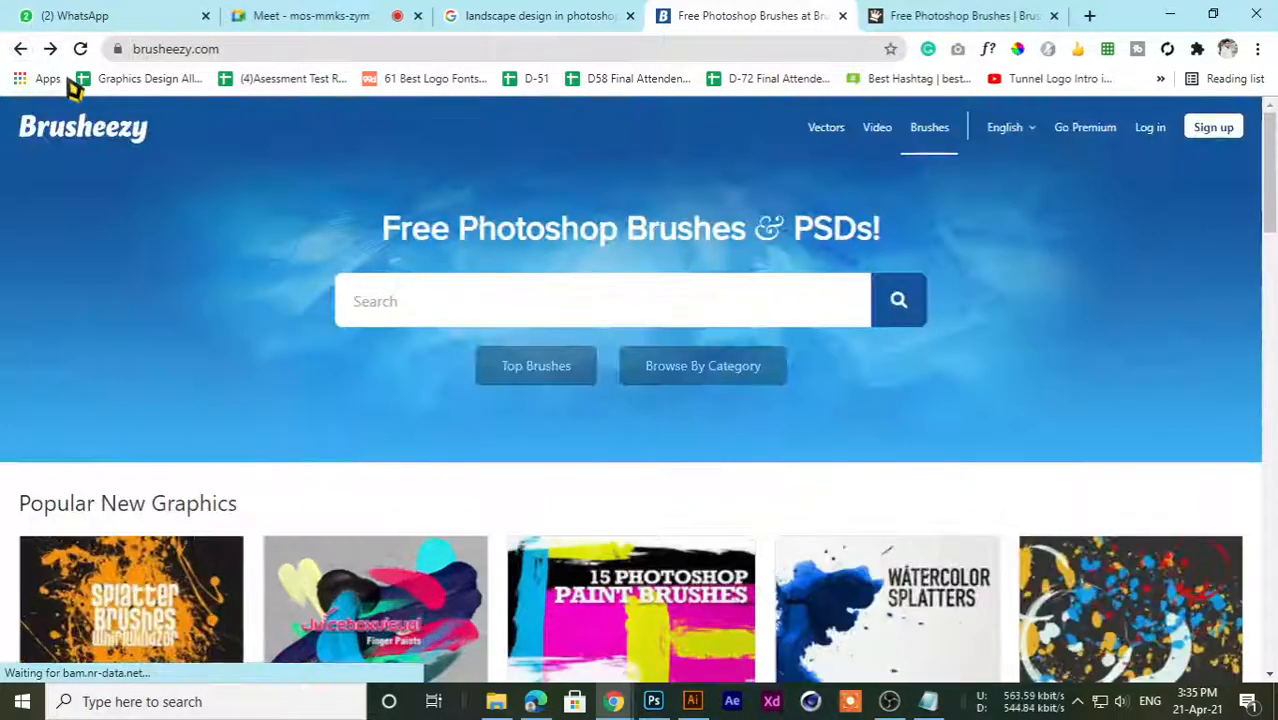
- Search Brusheezy for "tree"
{"action": "left_click", "coordinate": [373, 310]}
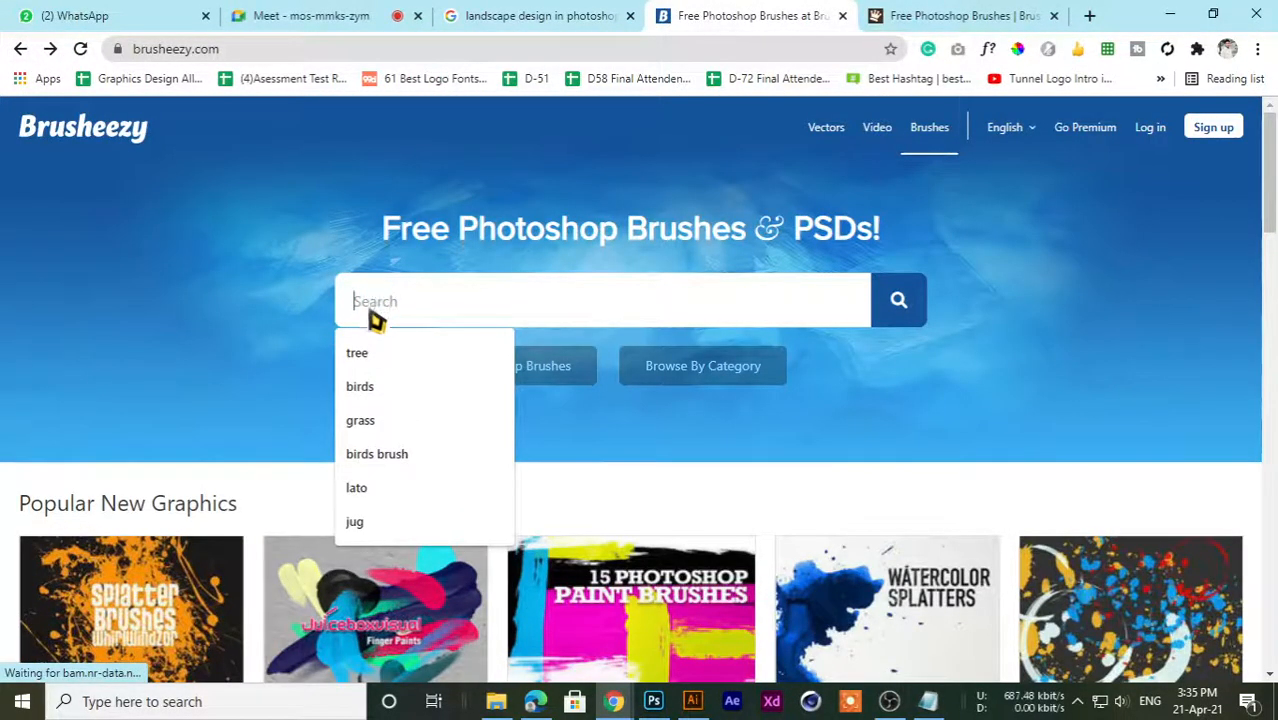
{"action": "left_click", "coordinate": [370, 356]}
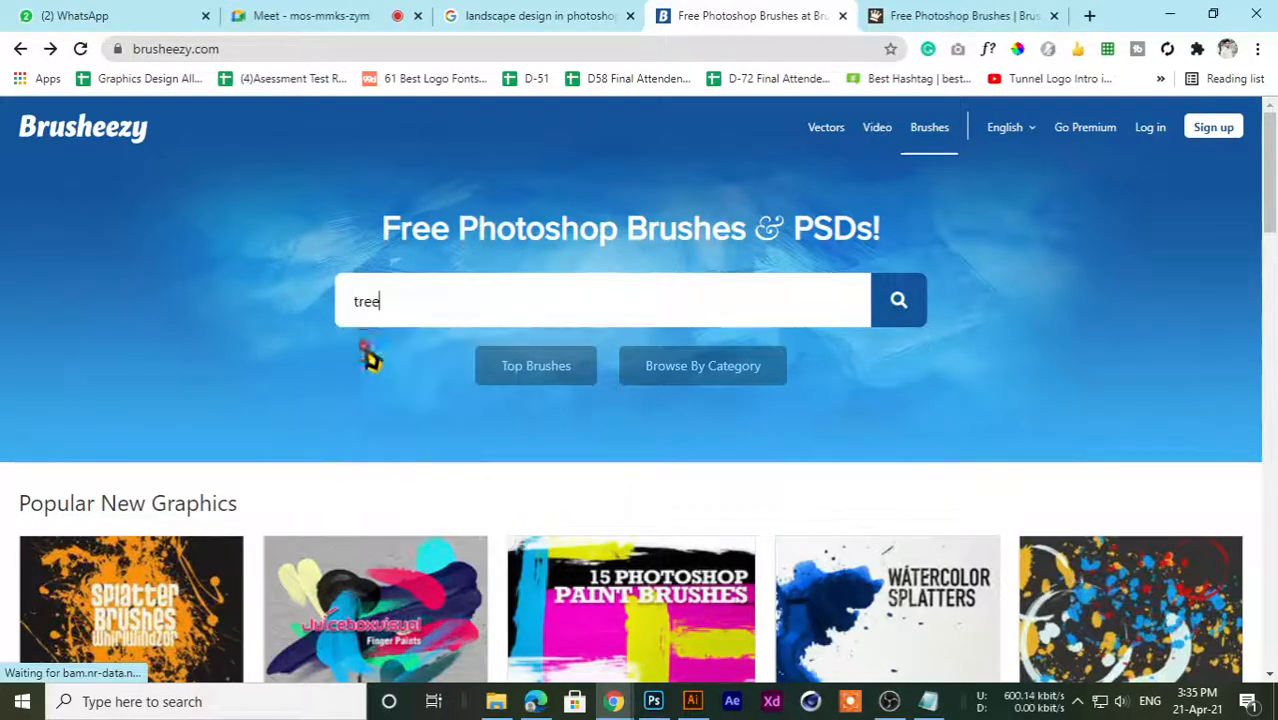
{"action": "left_click", "coordinate": [898, 300]}
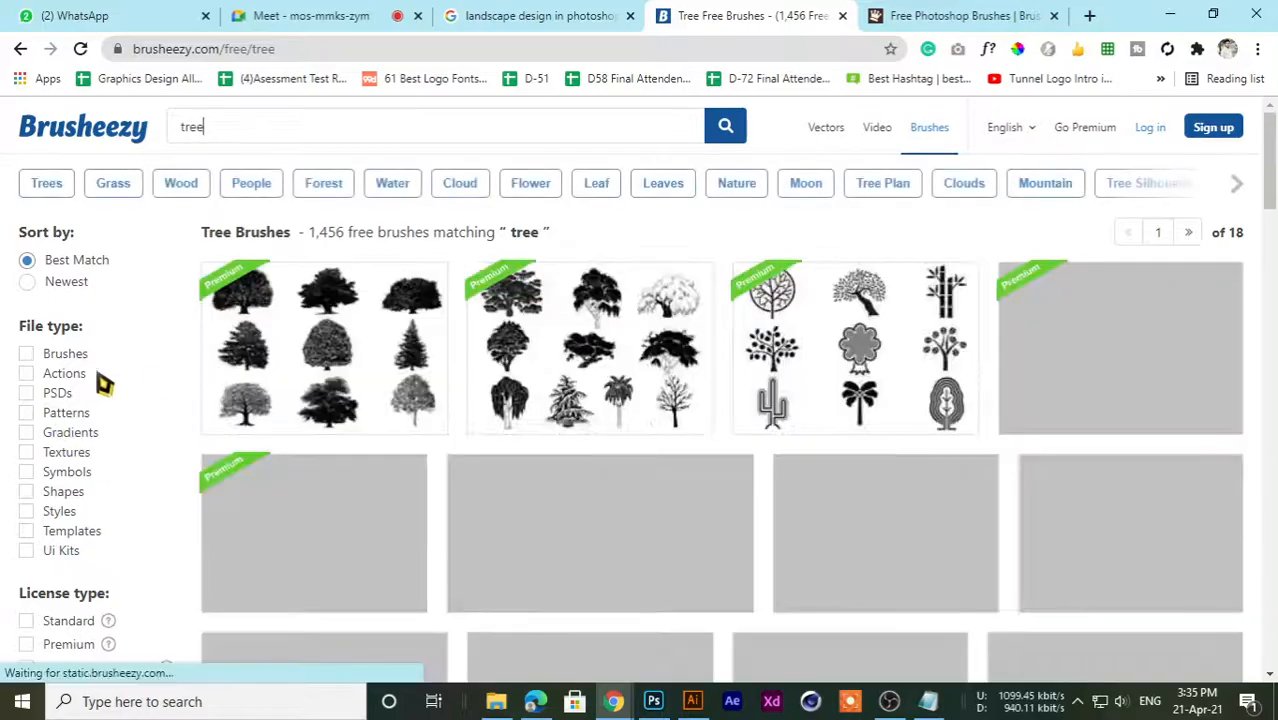
- Look through the tree search results for a suitable free brush set
{"action": "scroll", "coordinate": [448, 400], "scroll_direction": "down", "scroll_amount": 3}
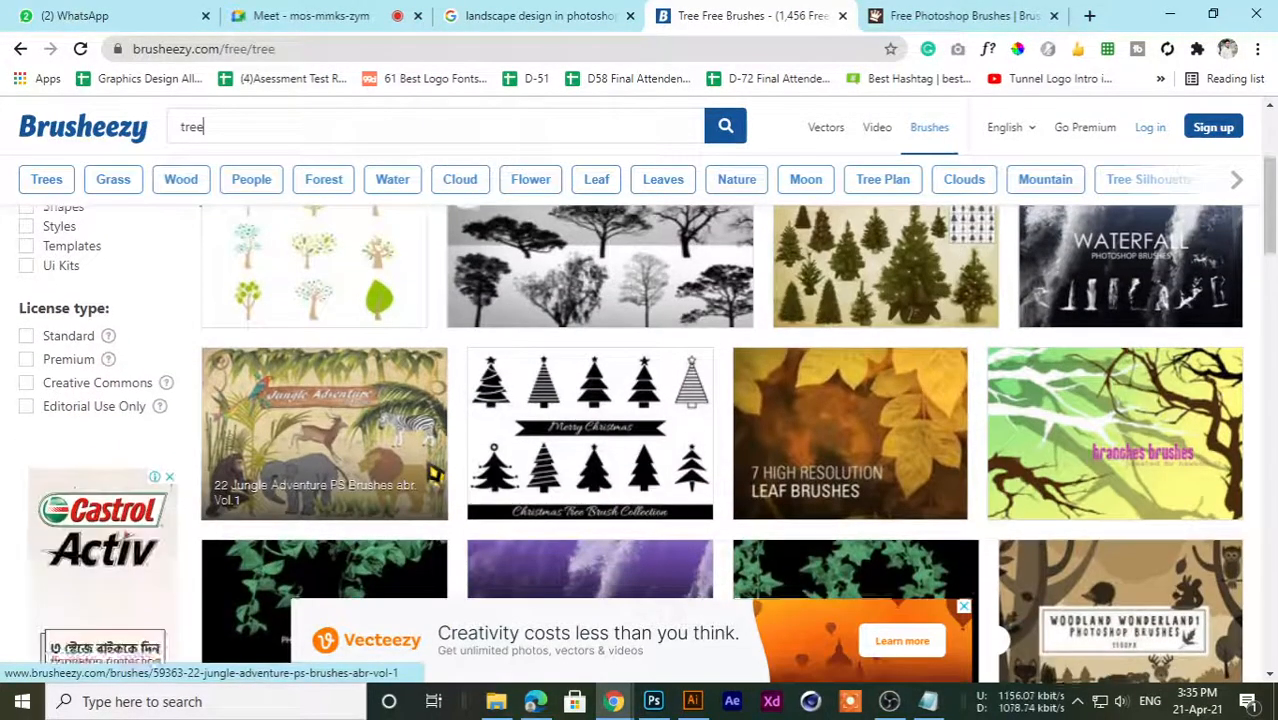
{"action": "scroll", "coordinate": [445, 470], "scroll_direction": "up", "scroll_amount": 2}
{"action": "scroll", "coordinate": [650, 615], "scroll_direction": "down", "scroll_amount": 1}
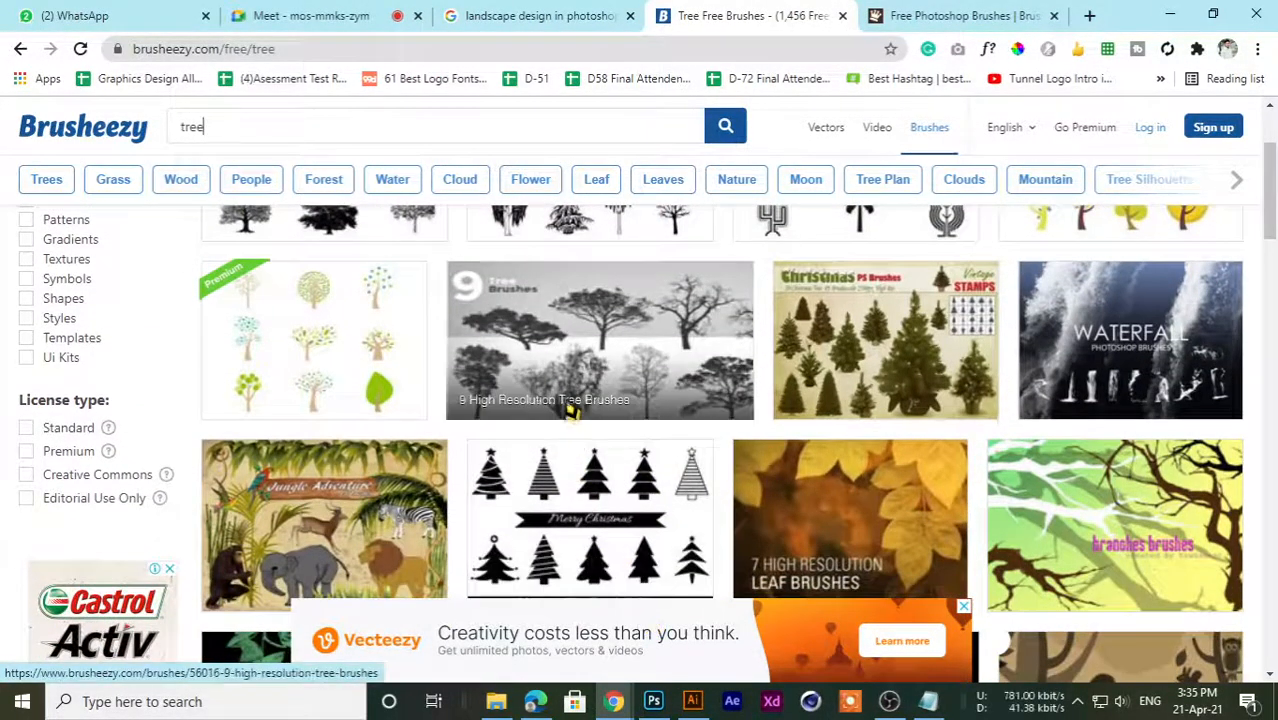
{"action": "scroll", "coordinate": [605, 520], "scroll_direction": "down", "scroll_amount": 10}
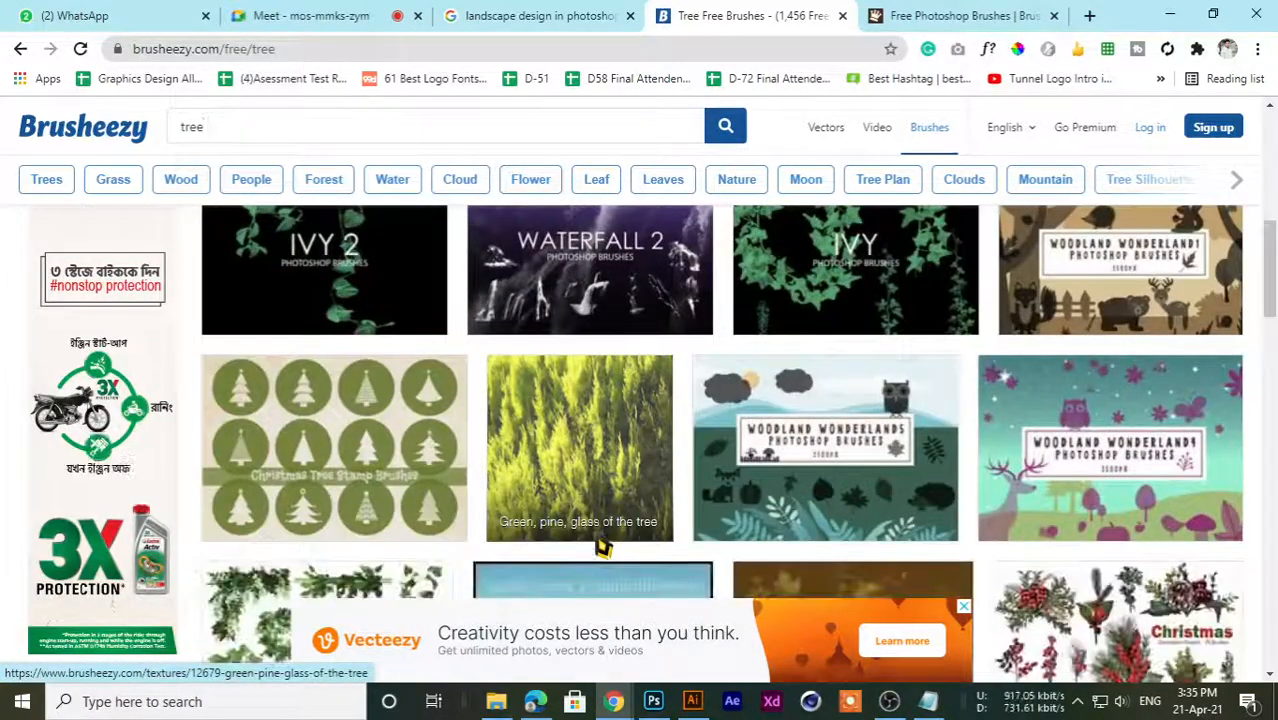
{"action": "scroll", "coordinate": [600, 548], "scroll_direction": "up", "scroll_amount": 7}
{"action": "scroll", "coordinate": [600, 548], "scroll_direction": "down", "scroll_amount": 4}
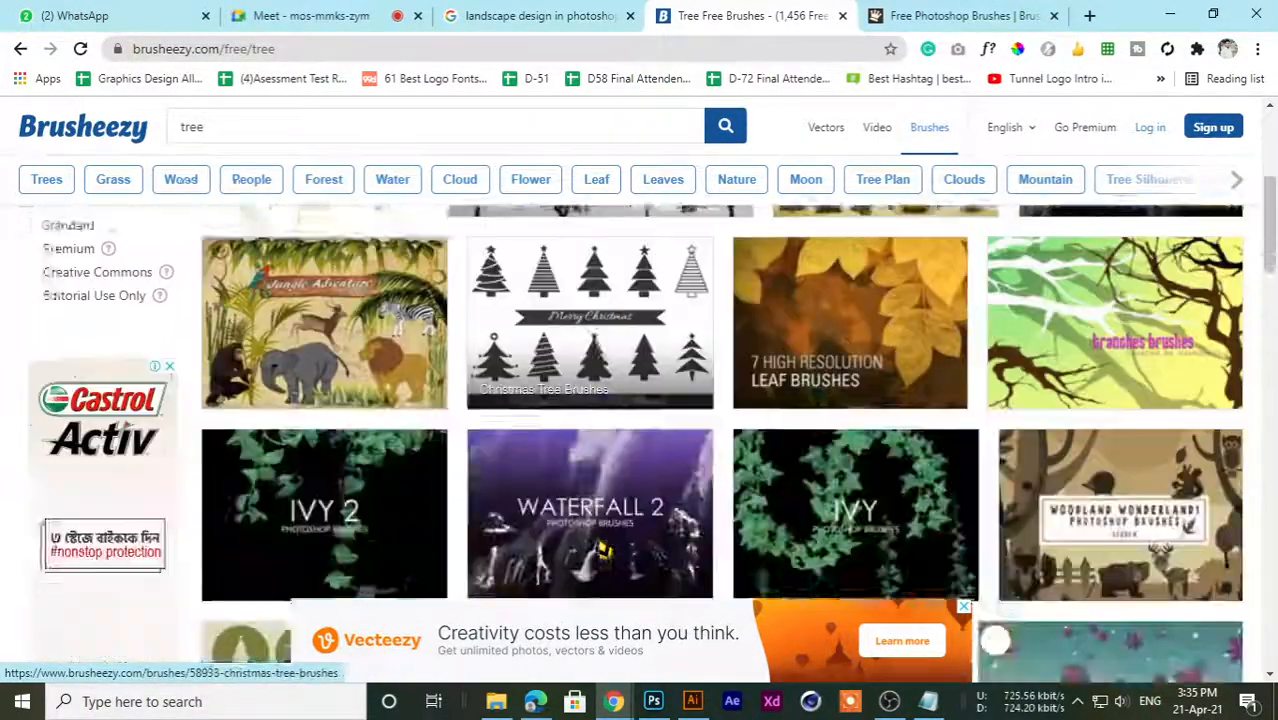
{"action": "scroll", "coordinate": [600, 548], "scroll_direction": "up", "scroll_amount": 8}
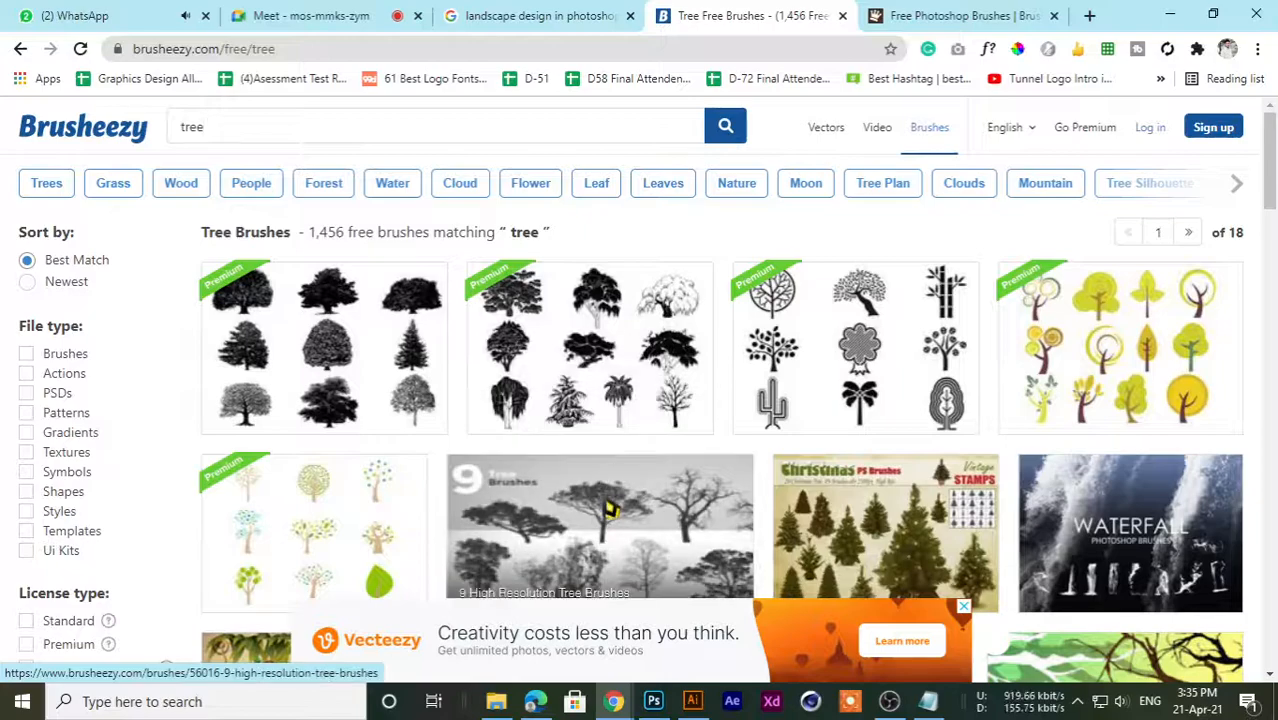
- Download the free 9 High Resolution Tree Brushes set and close the download notice
{"action": "scroll", "coordinate": [610, 507], "scroll_direction": "down", "scroll_amount": 2}
{"action": "left_click", "coordinate": [909, 372]}
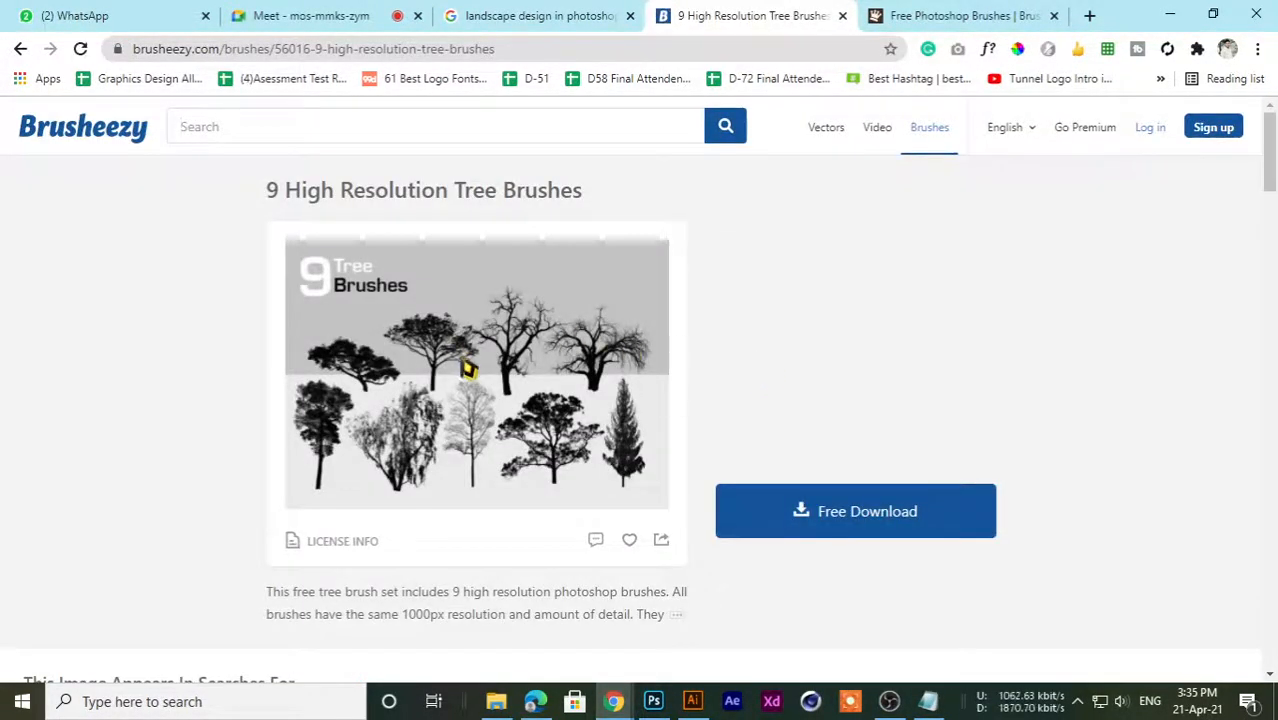
{"action": "left_click", "coordinate": [860, 518]}
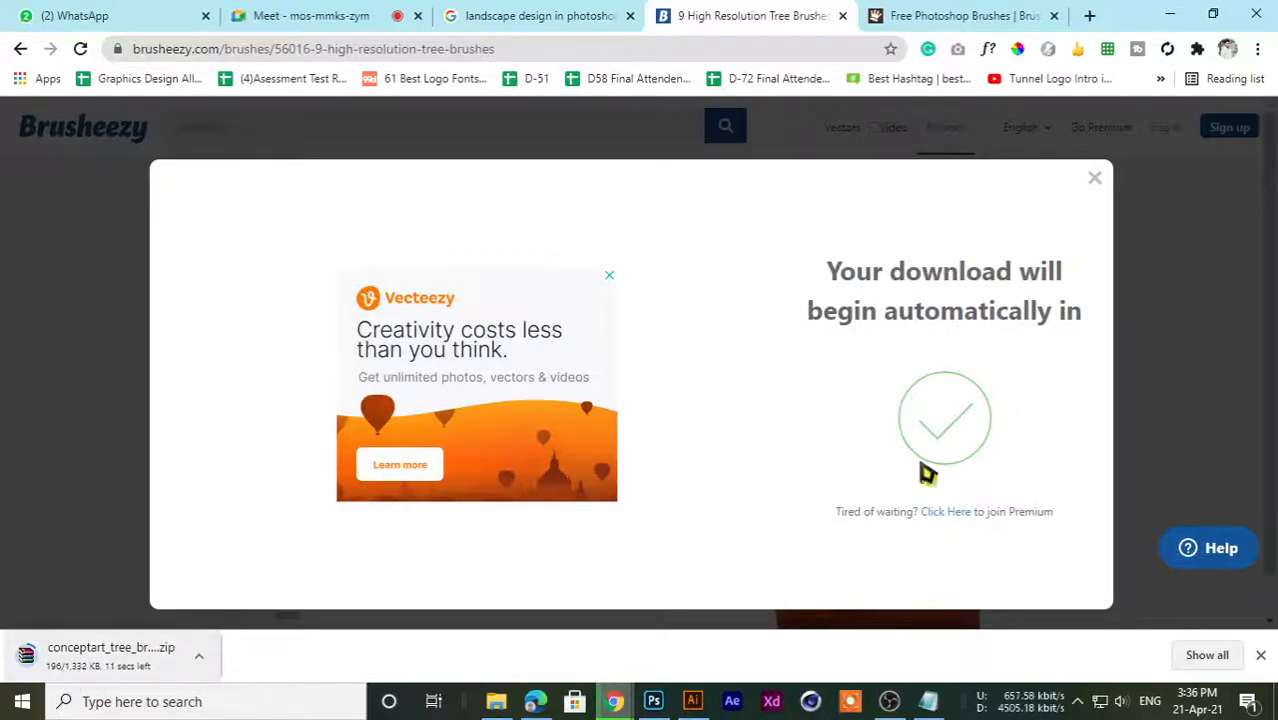
{"action": "left_click", "coordinate": [1095, 179]}
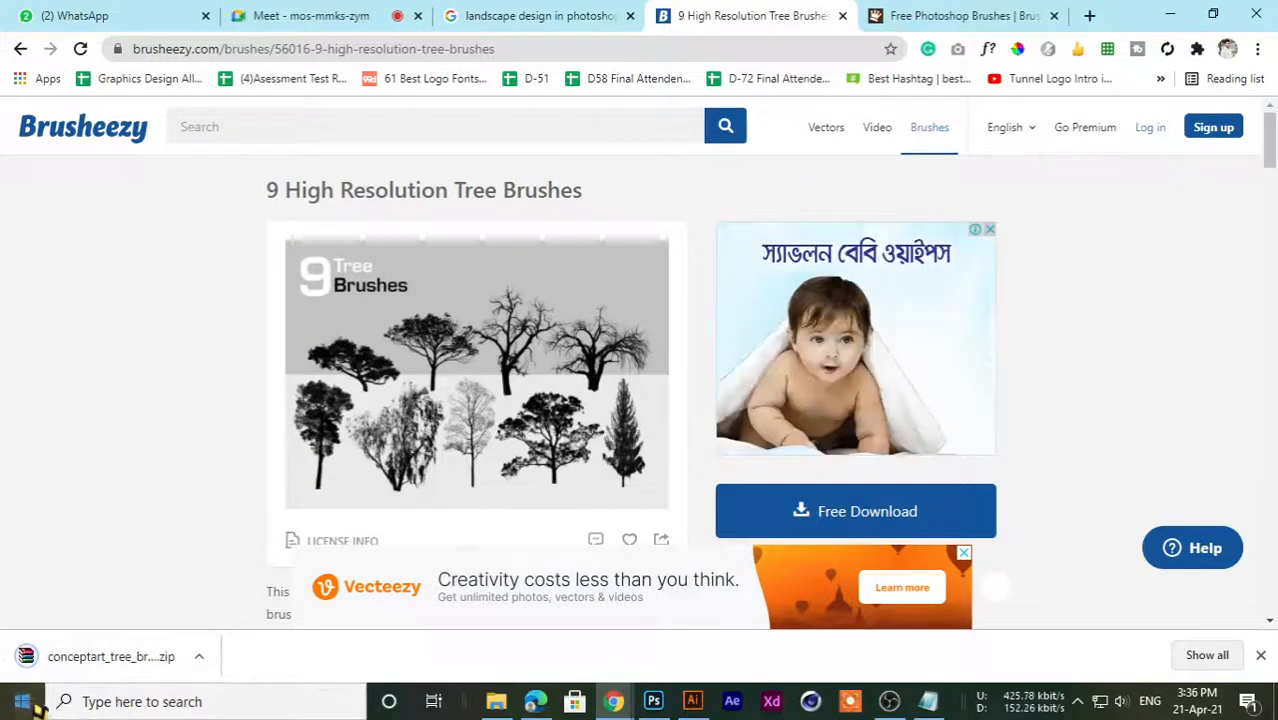
- Extract the downloaded conceptart_tree_brushes archive in the Downloads folder, then open the extracted folder and select its ABR file
{"action": "right_click", "coordinate": [110, 664]}
{"action": "left_click", "coordinate": [166, 612]}
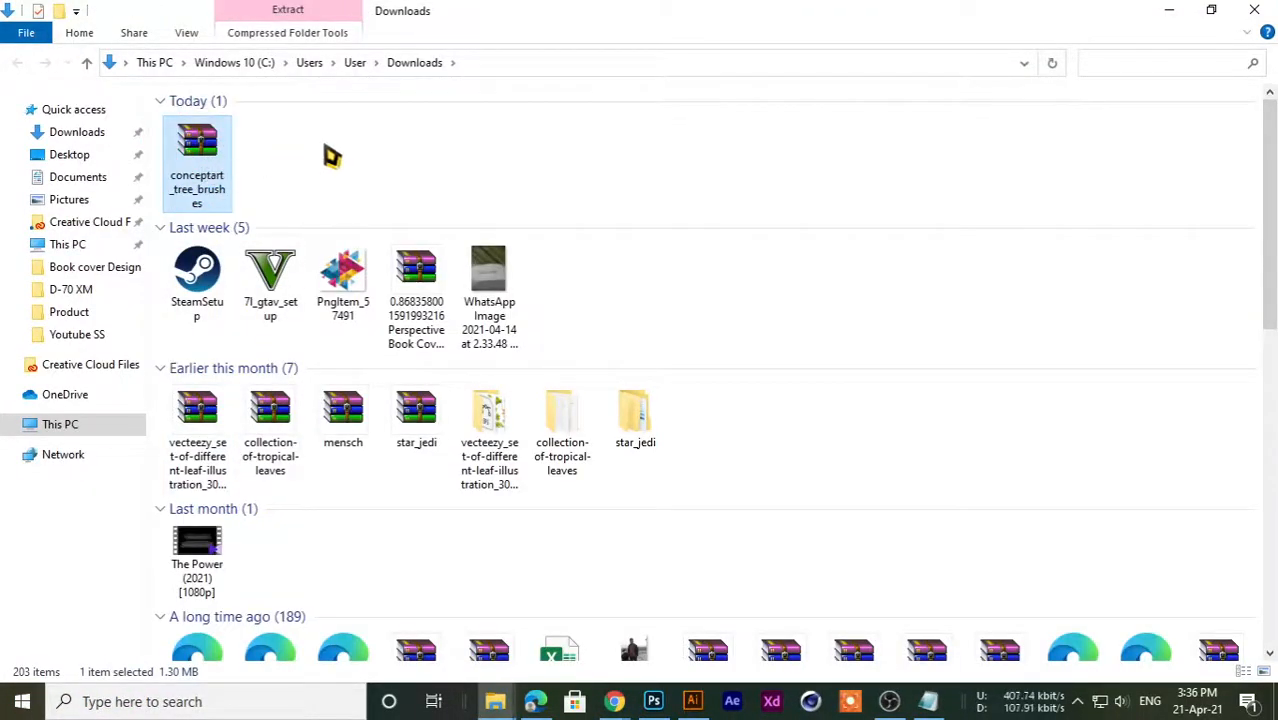
{"action": "right_click", "coordinate": [216, 143]}
{"action": "left_click", "coordinate": [283, 258]}
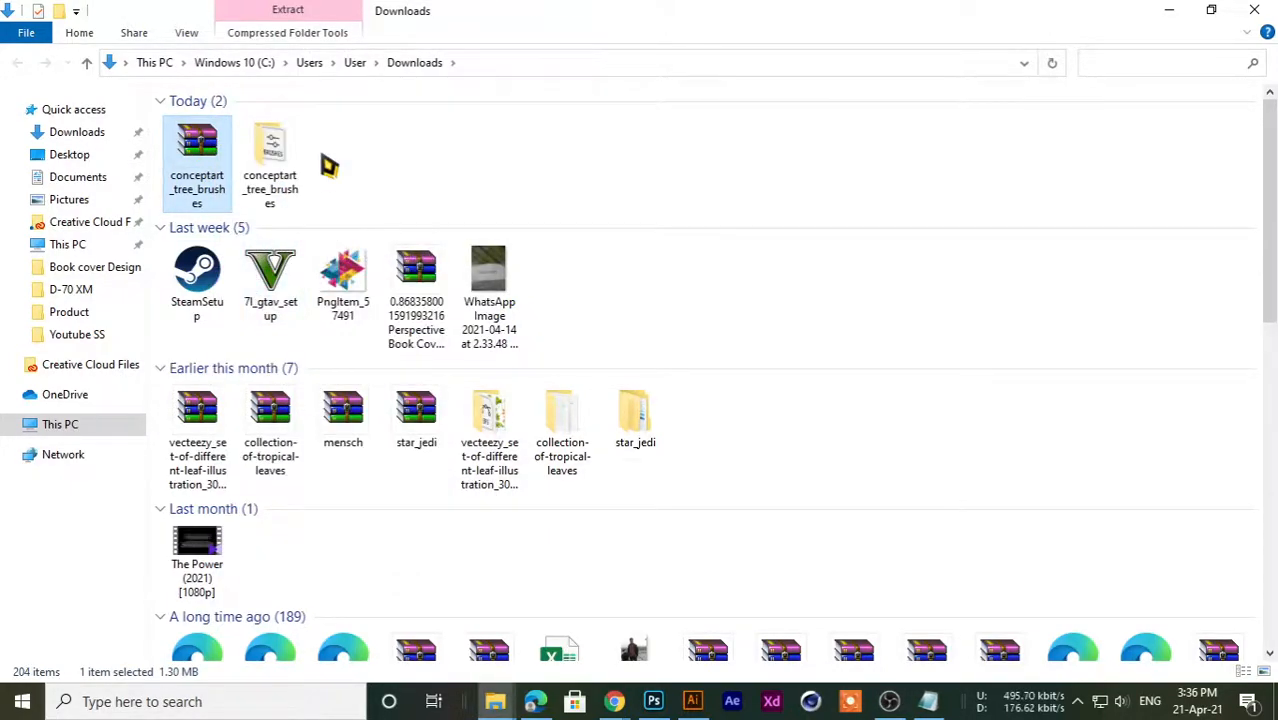
{"action": "double_click", "coordinate": [252, 172]}
{"action": "left_click", "coordinate": [196, 148]}
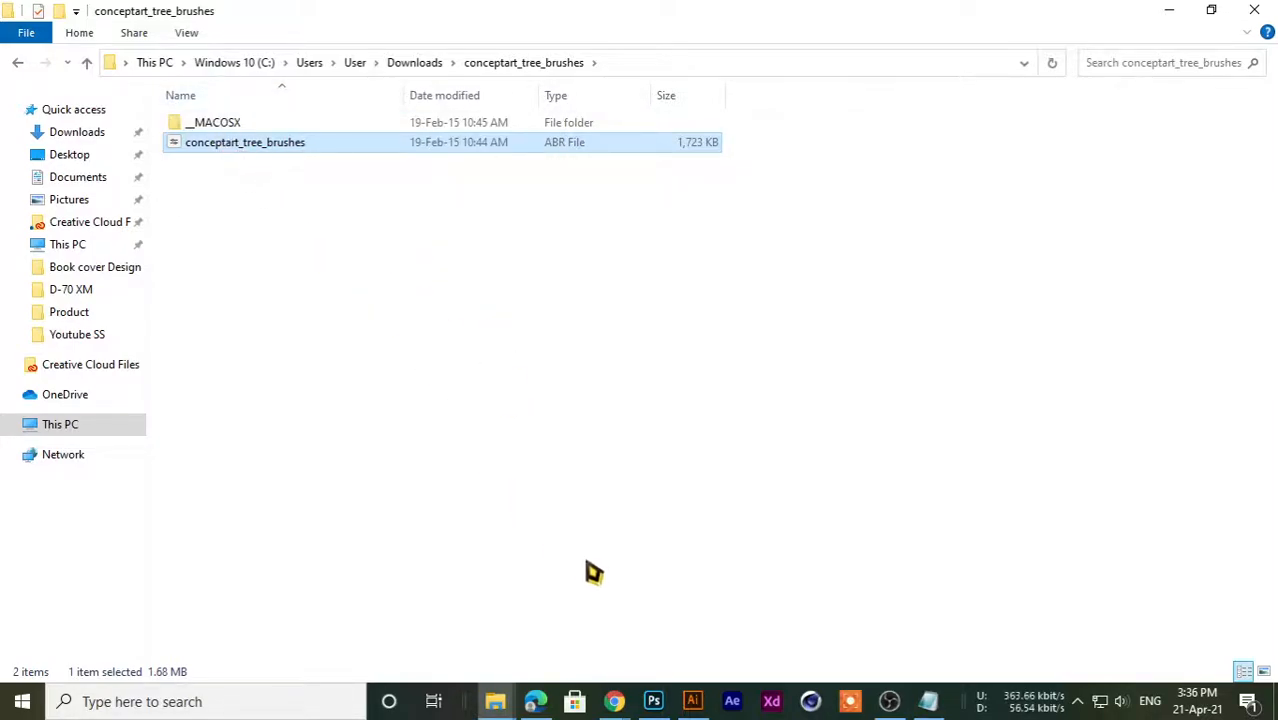
- Switch to Photoshop with the Untitled-1 moon document and keep that document open
{"action": "left_click", "coordinate": [652, 703]}
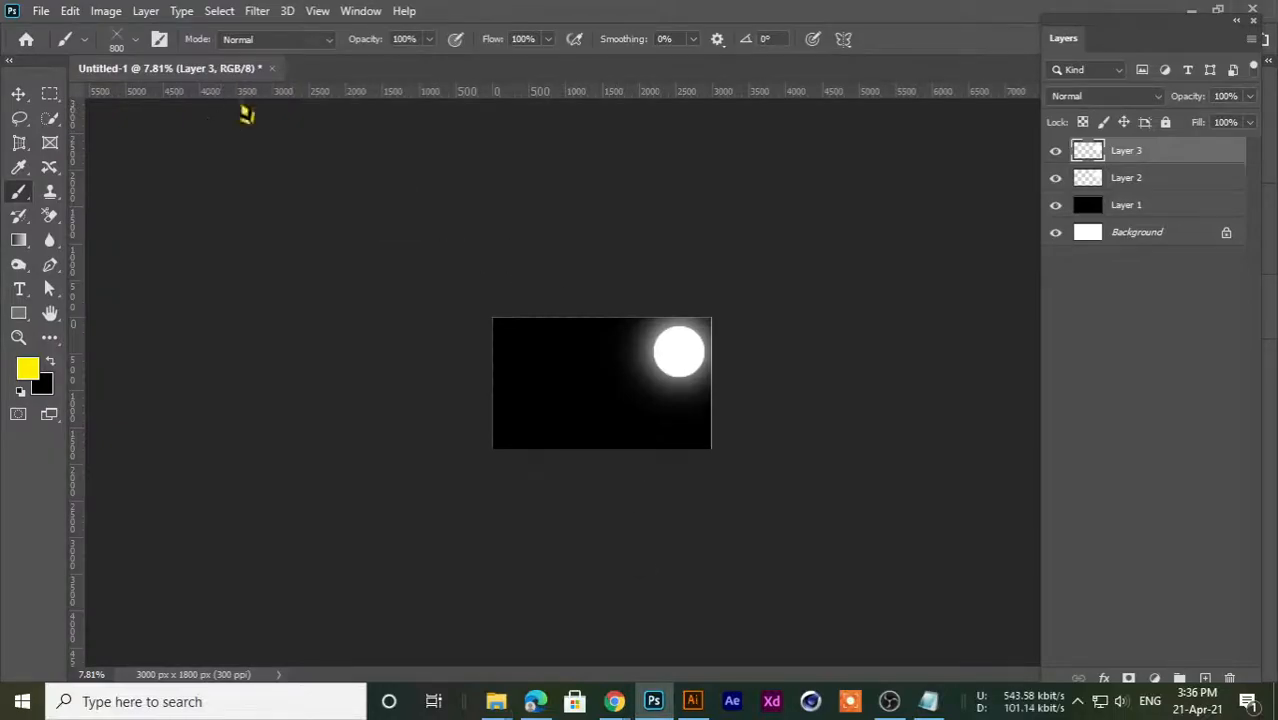
{"action": "scroll", "coordinate": [560, 346], "scroll_direction": "up", "scroll_amount": 6}
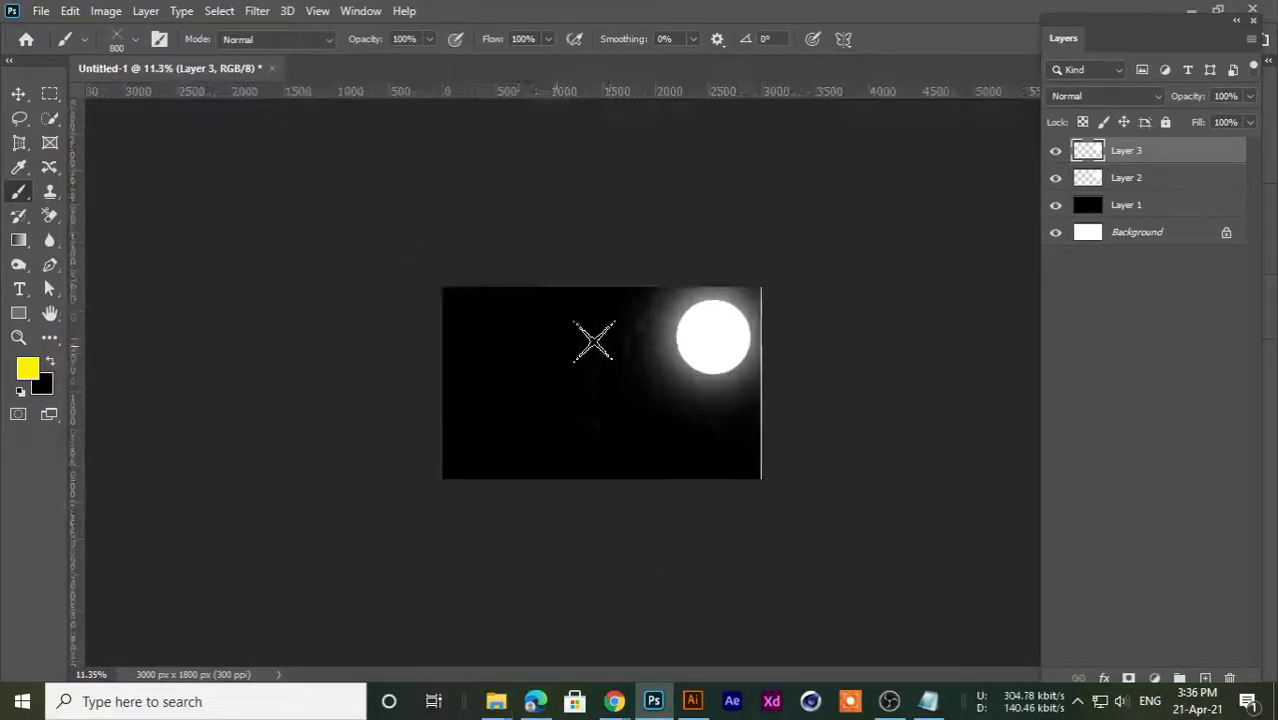
{"action": "scroll", "coordinate": [668, 318], "scroll_direction": "down", "scroll_amount": 3}
{"action": "left_click", "coordinate": [272, 69]}
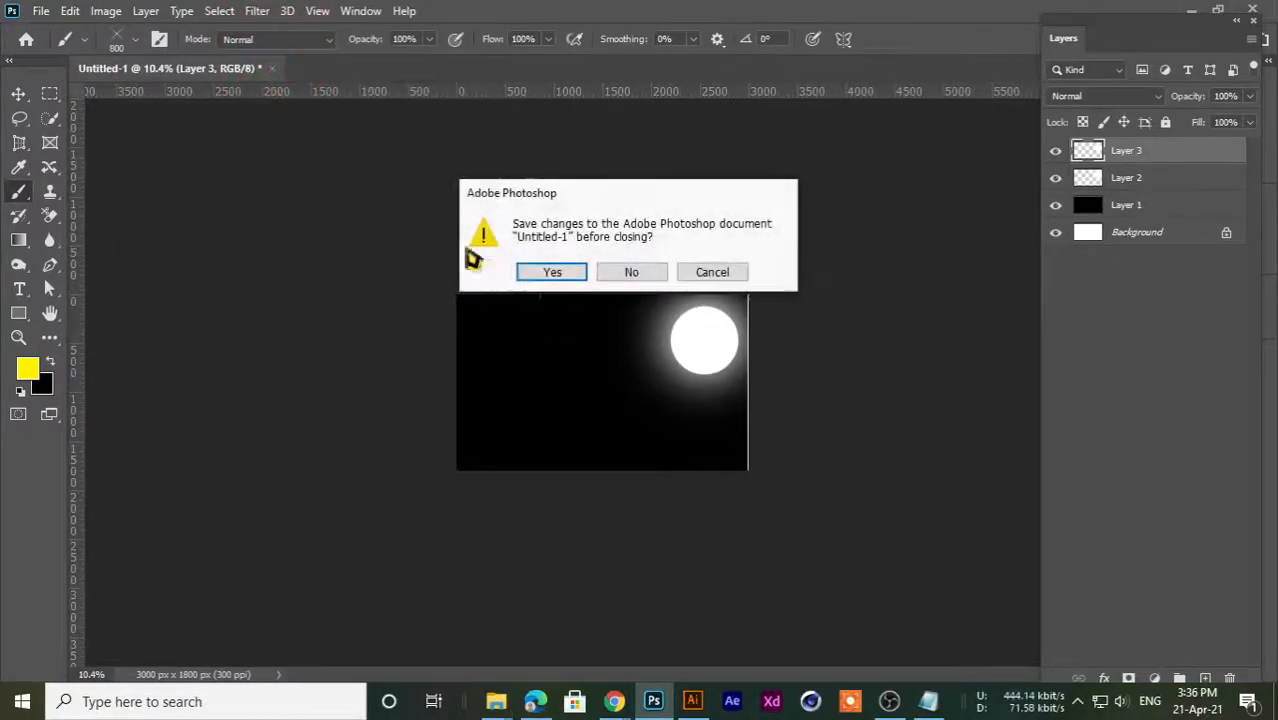
{"action": "left_click", "coordinate": [706, 274]}
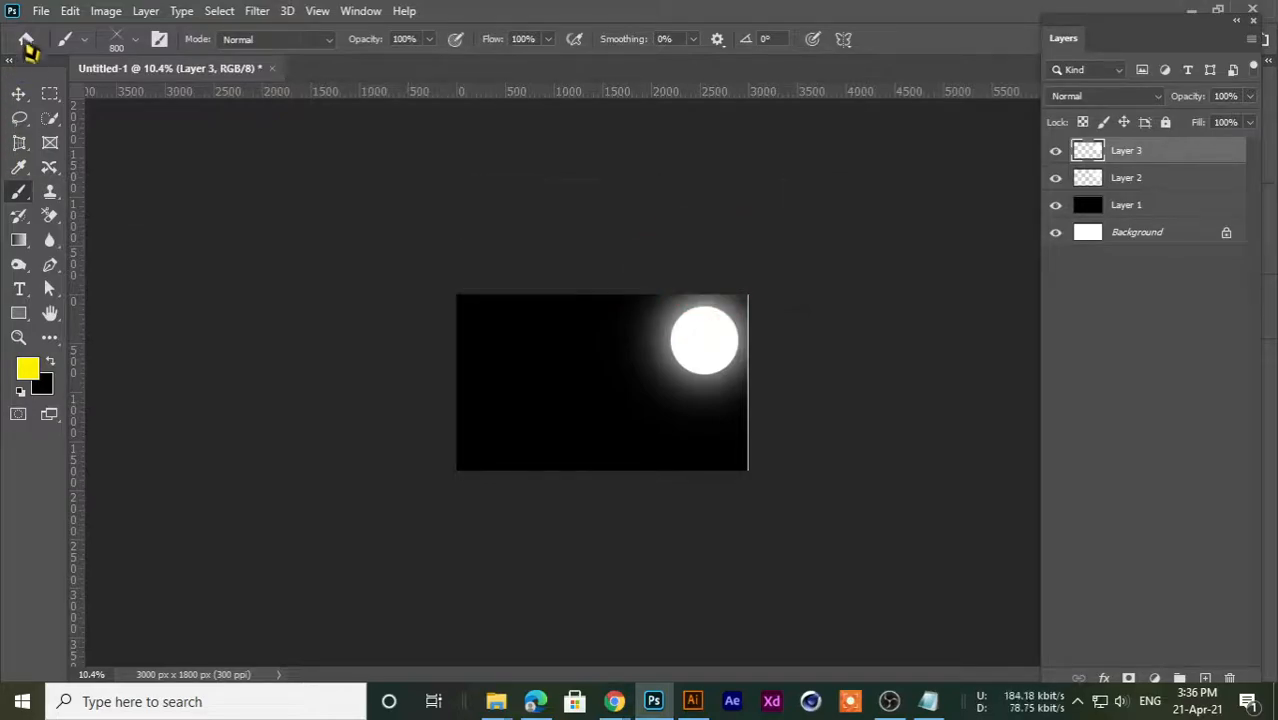
{"action": "left_click", "coordinate": [83, 40]}
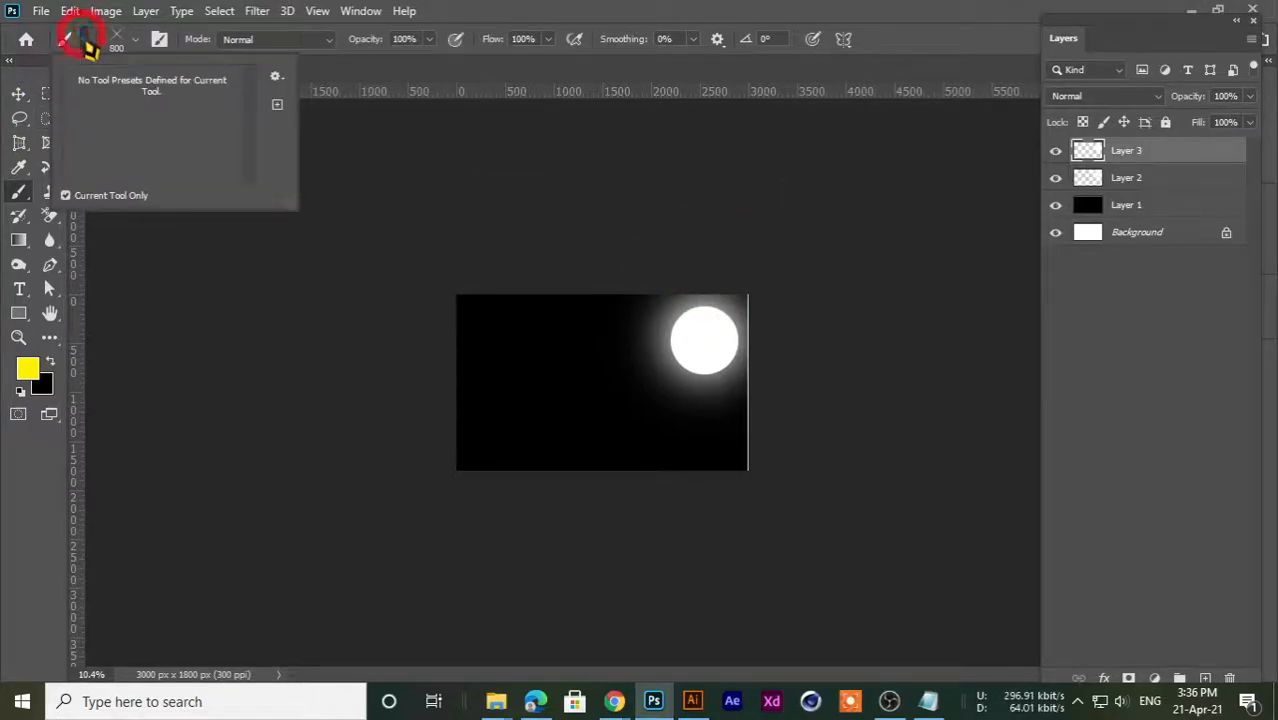
{"action": "left_click", "coordinate": [365, 275]}
{"action": "left_click", "coordinate": [83, 40]}
{"action": "left_click", "coordinate": [83, 42]}
{"action": "left_click", "coordinate": [84, 42]}
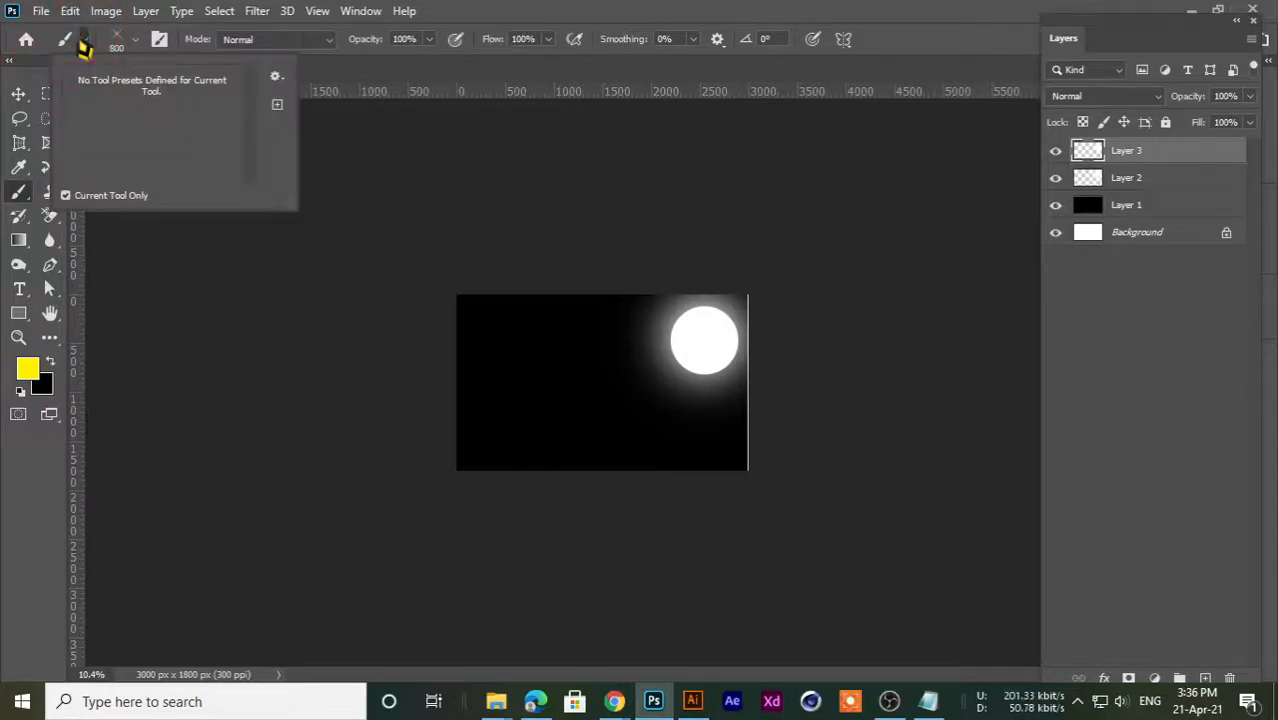
{"action": "left_click", "coordinate": [279, 78]}
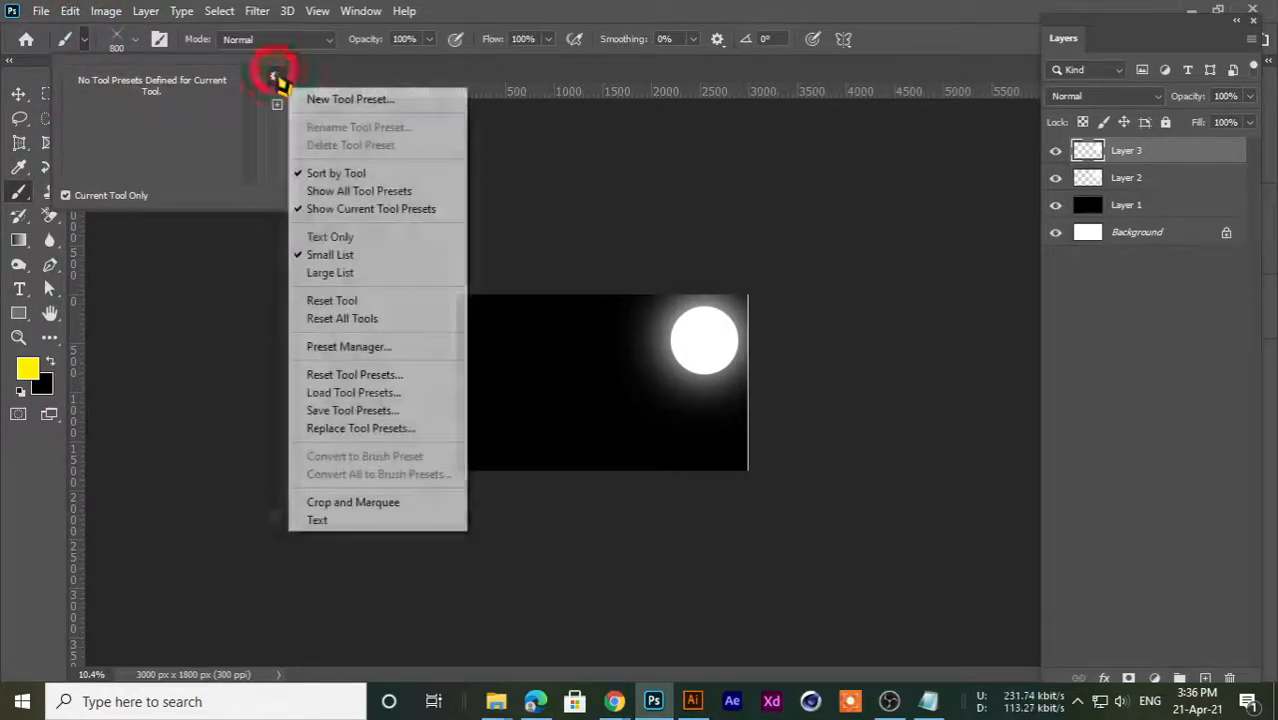
{"action": "left_click", "coordinate": [226, 371]}
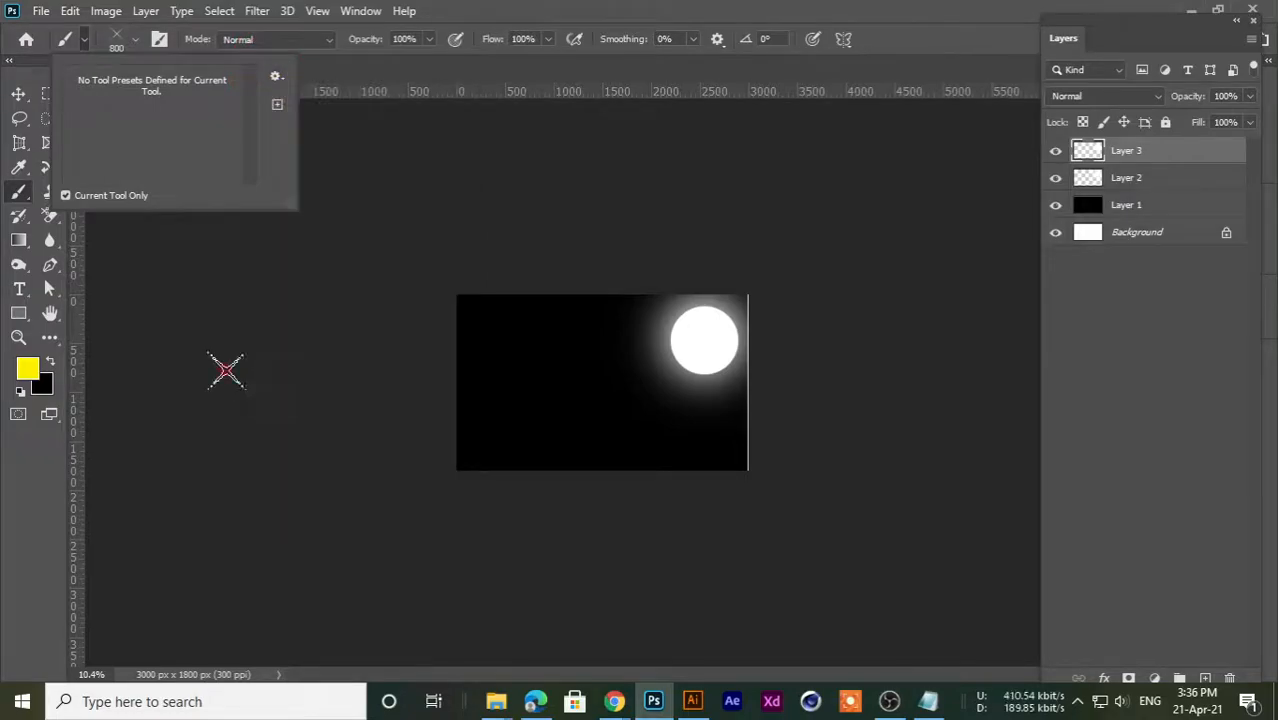
- Zoom in on the moon canvas and display the Brush tool's available brush preset groups
{"action": "left_click", "coordinate": [18, 93]}
{"action": "key", "text": "ctrl+plus"}
{"action": "key", "text": "ctrl+plus"}
{"action": "key", "text": "ctrl+plus"}
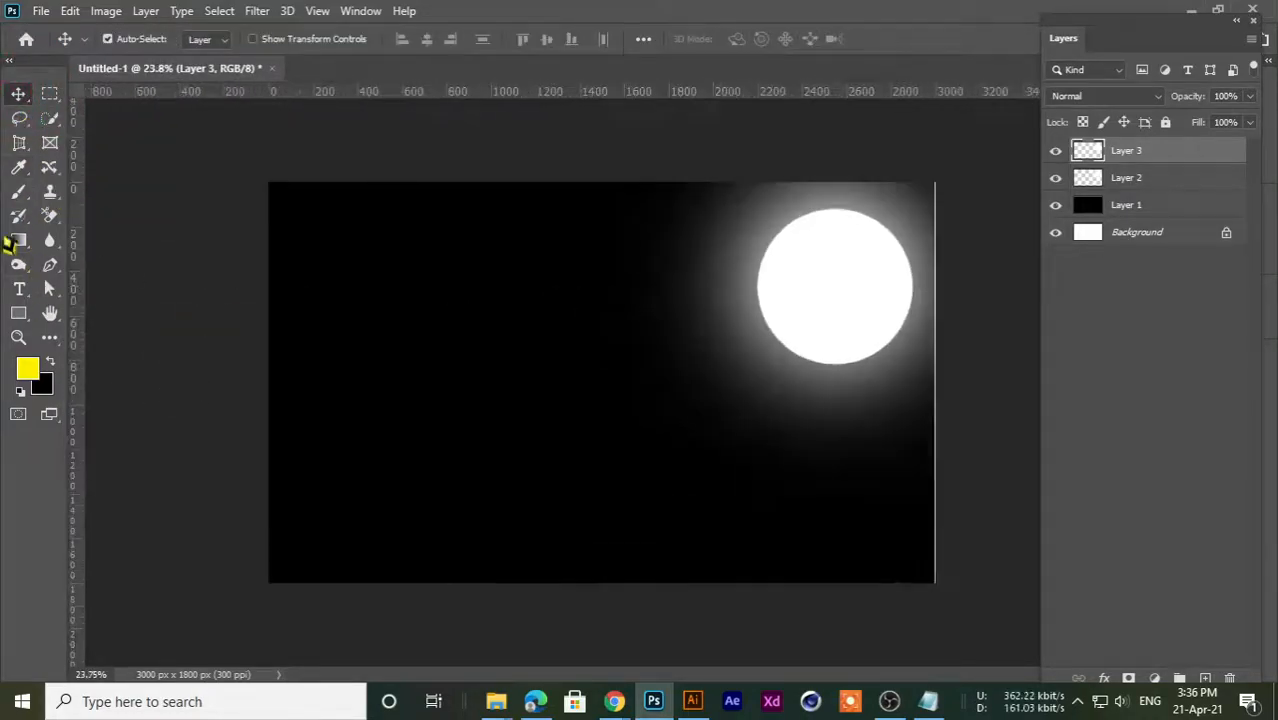
{"action": "left_click", "coordinate": [18, 192]}
{"action": "left_click", "coordinate": [78, 190]}
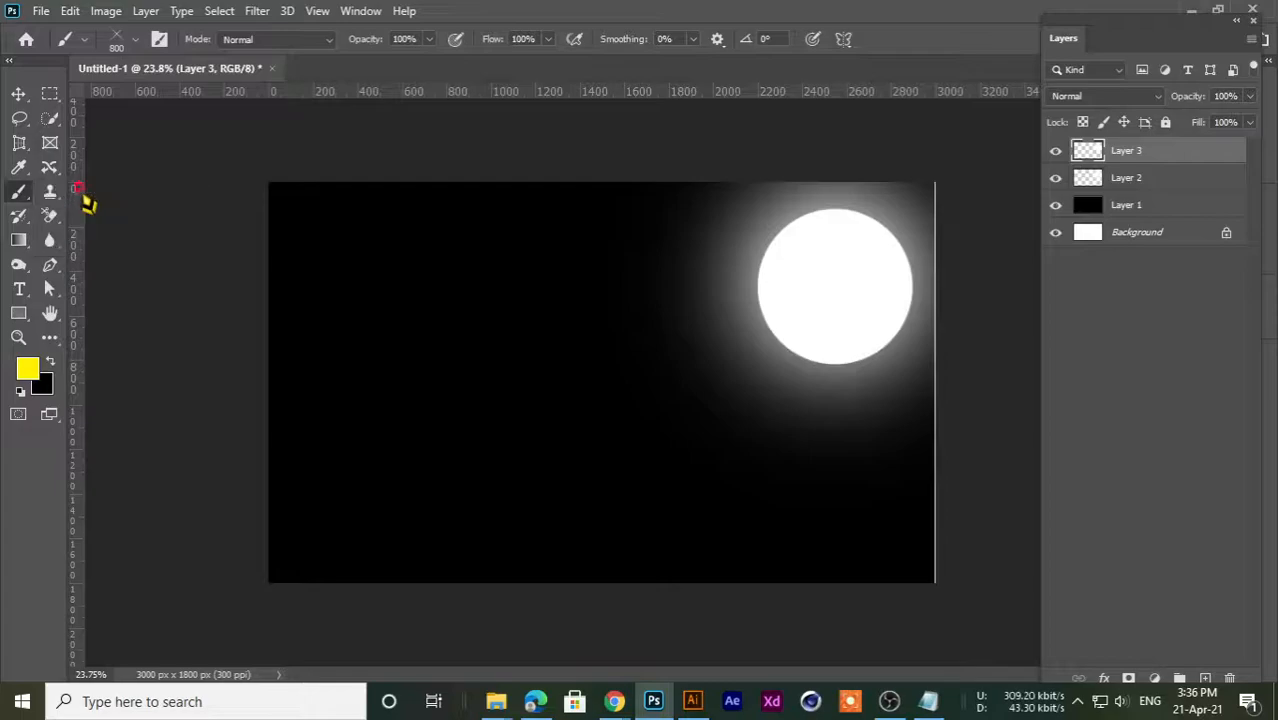
{"action": "left_click", "coordinate": [136, 41]}
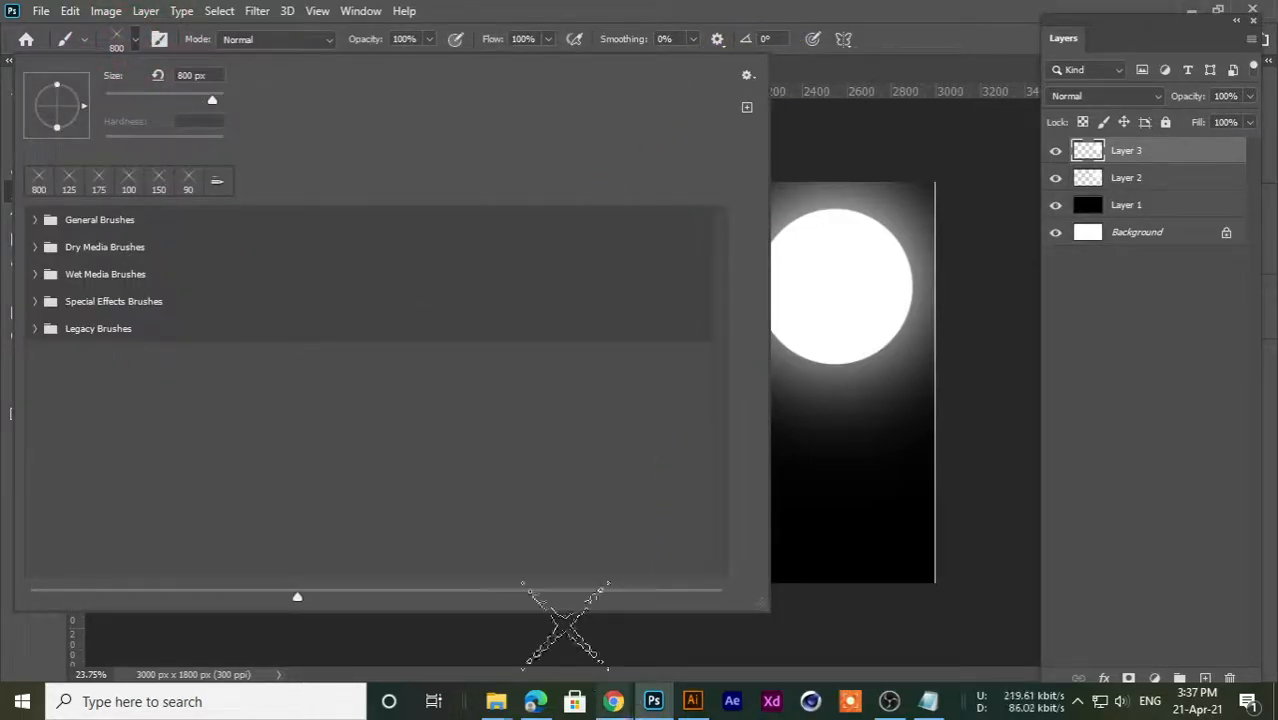
- Switch to the Google Meet call in Chrome and check the participants
{"action": "left_click", "coordinate": [495, 703]}
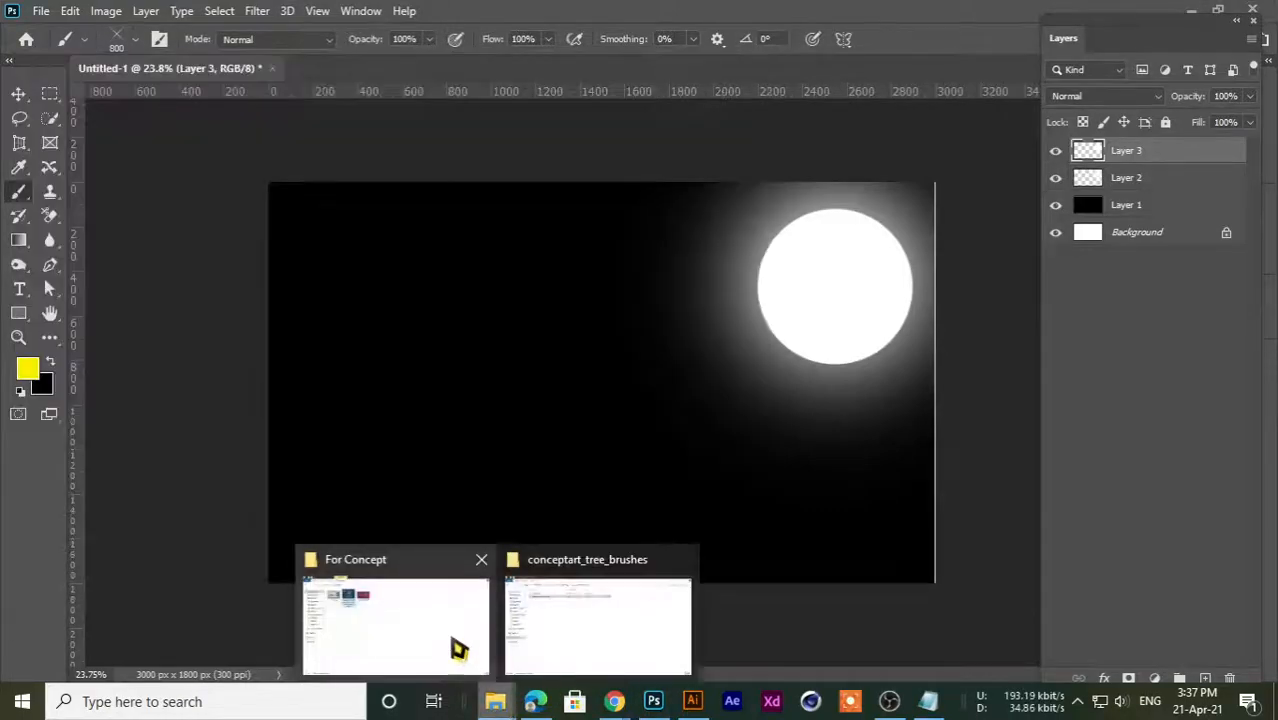
{"action": "mouse_move", "coordinate": [614, 701]}
{"action": "left_click", "coordinate": [560, 637]}
{"action": "left_click", "coordinate": [360, 13]}
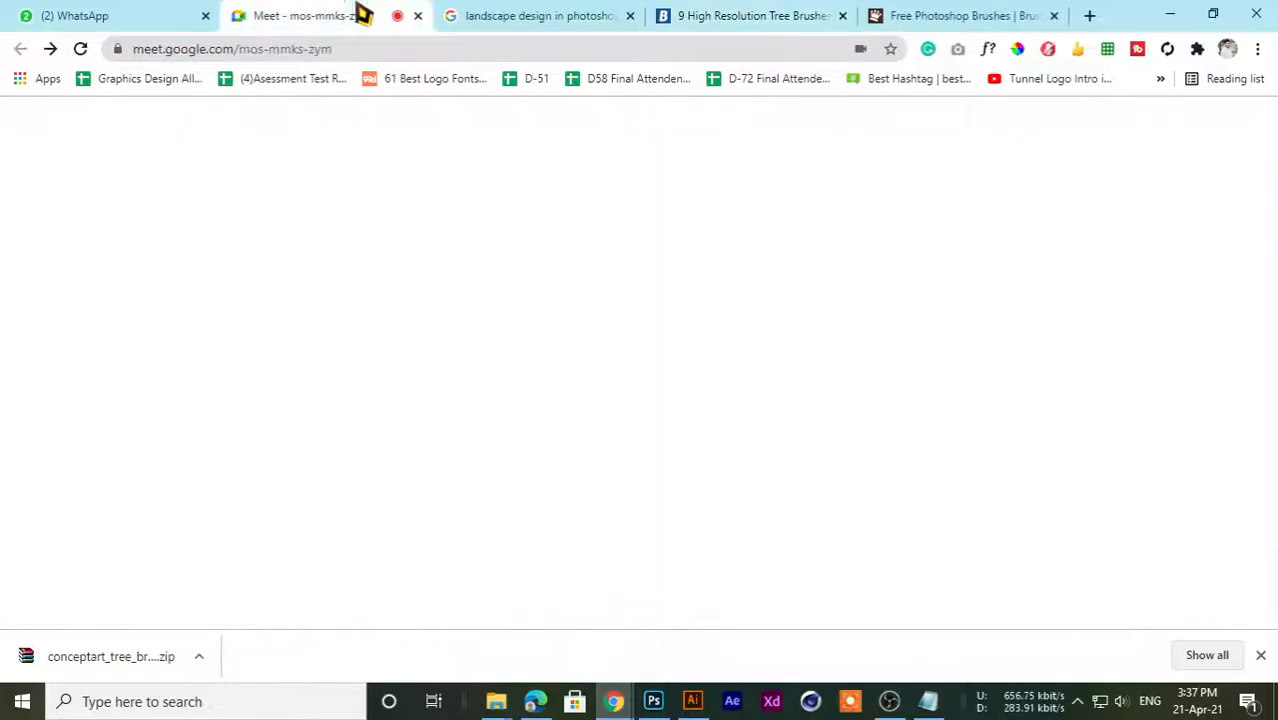
{"action": "left_click", "coordinate": [840, 210]}
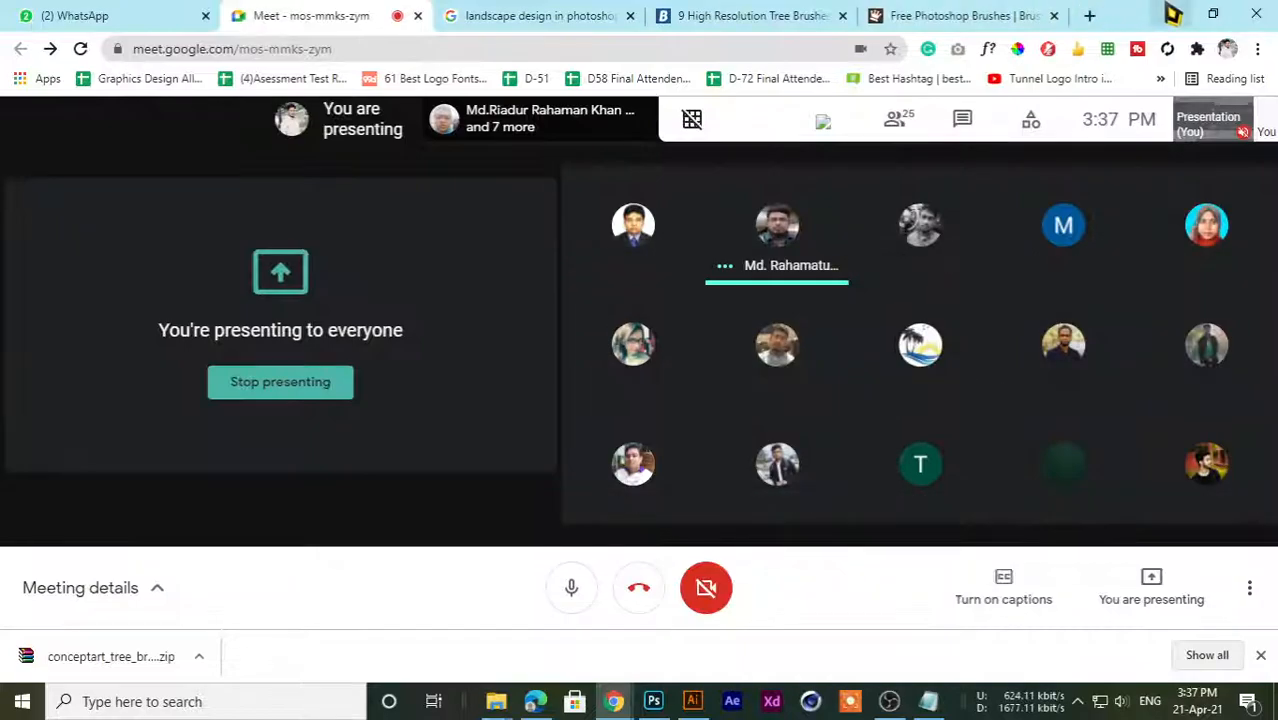
- Return to Photoshop and quit it without saving the changes to Untitled-1
{"action": "left_click", "coordinate": [1170, 15]}
{"action": "left_click", "coordinate": [125, 38]}
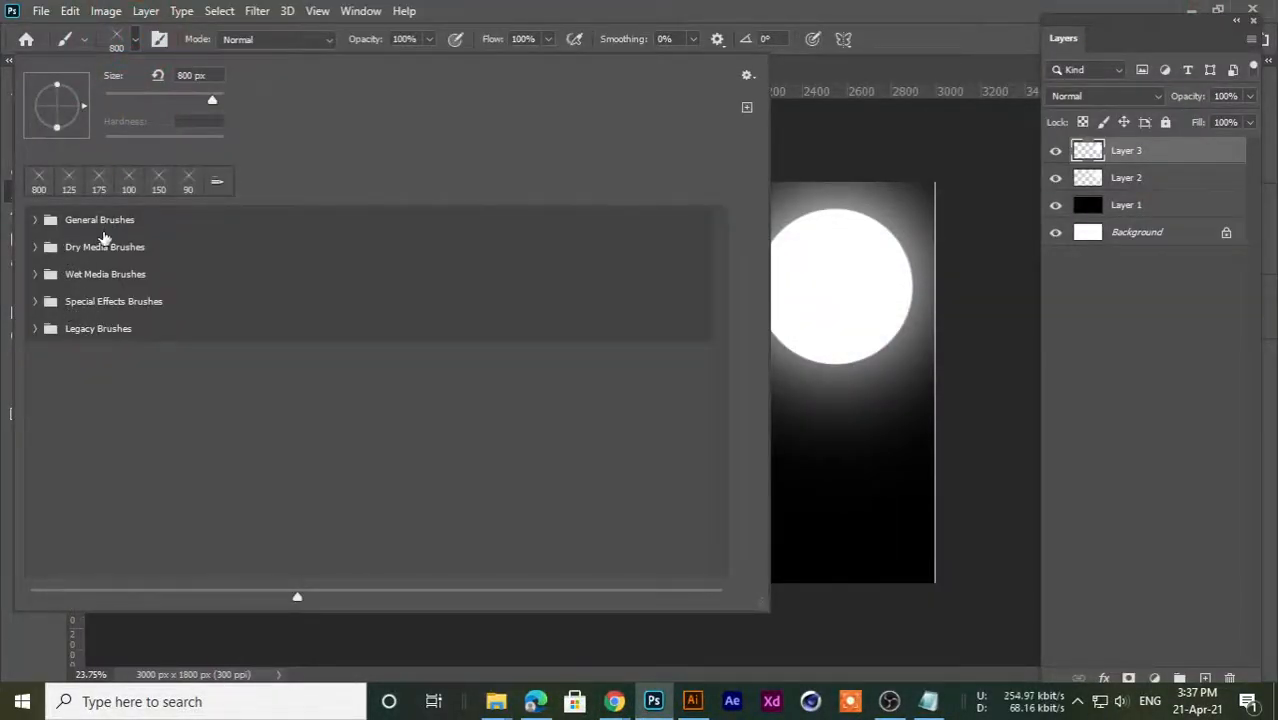
{"action": "left_click", "coordinate": [832, 16]}
{"action": "left_click", "coordinate": [1262, 10]}
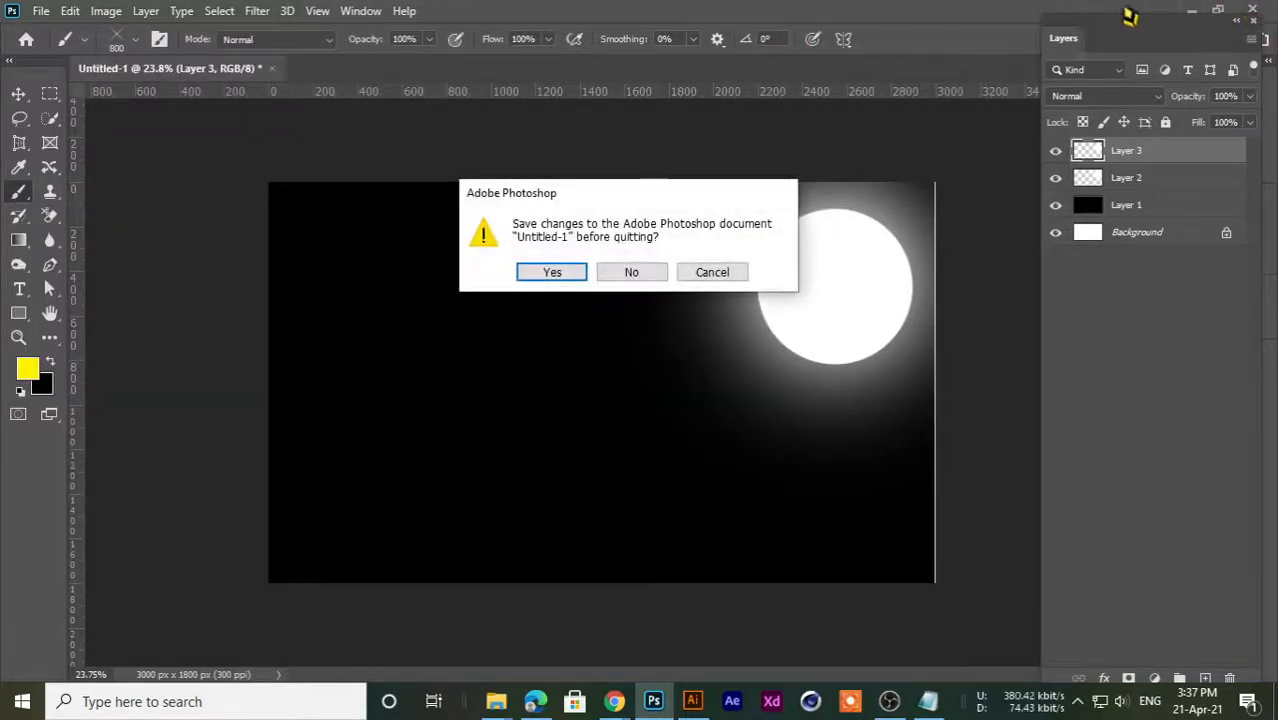
{"action": "left_click", "coordinate": [624, 272]}
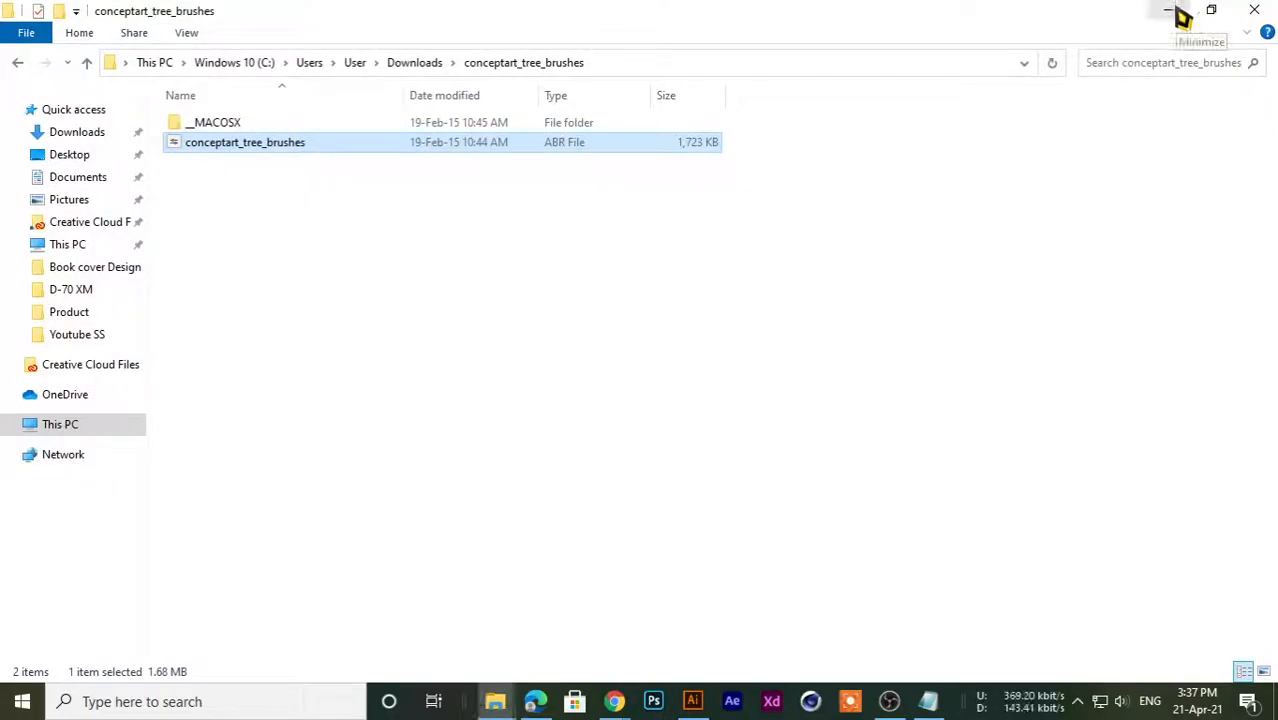
- Copy the conceptart_tree_brushes ABR file from the extracted folder in Downloads
{"action": "left_click", "coordinate": [257, 258]}
{"action": "left_click", "coordinate": [214, 146]}
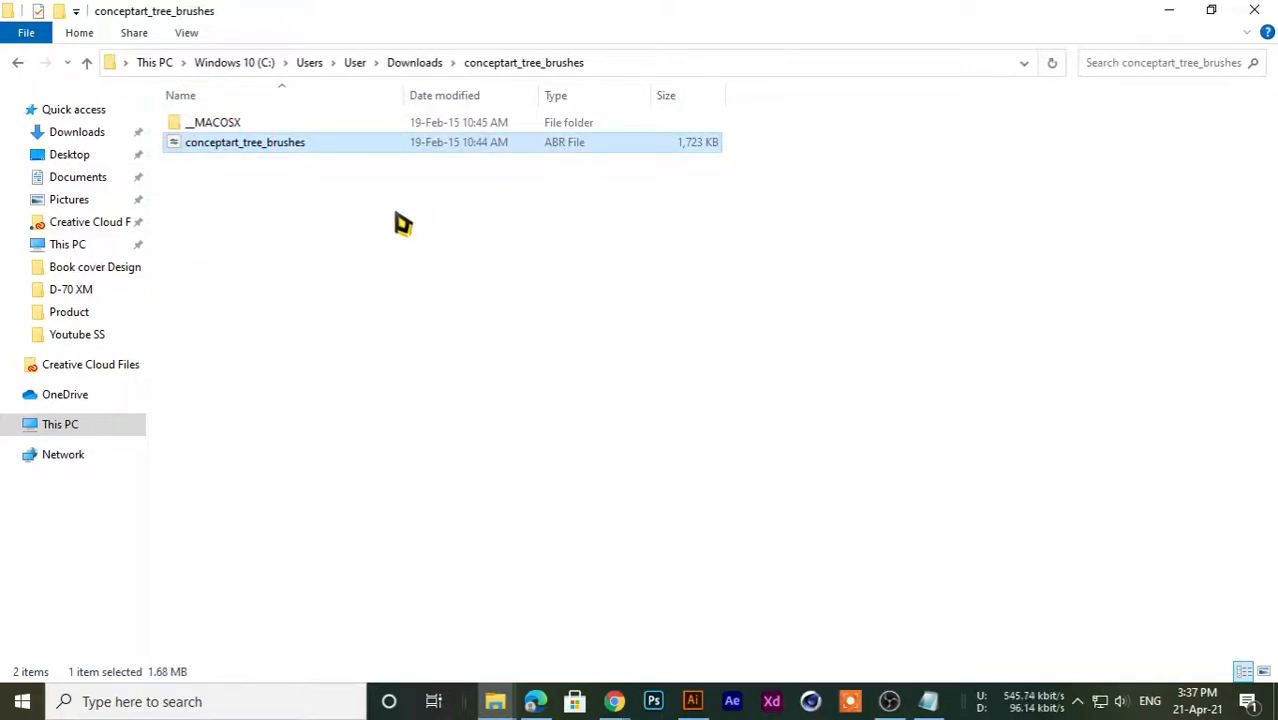
{"action": "left_click", "coordinate": [248, 253]}
{"action": "left_click", "coordinate": [243, 150]}
{"action": "key", "text": "ctrl+c"}
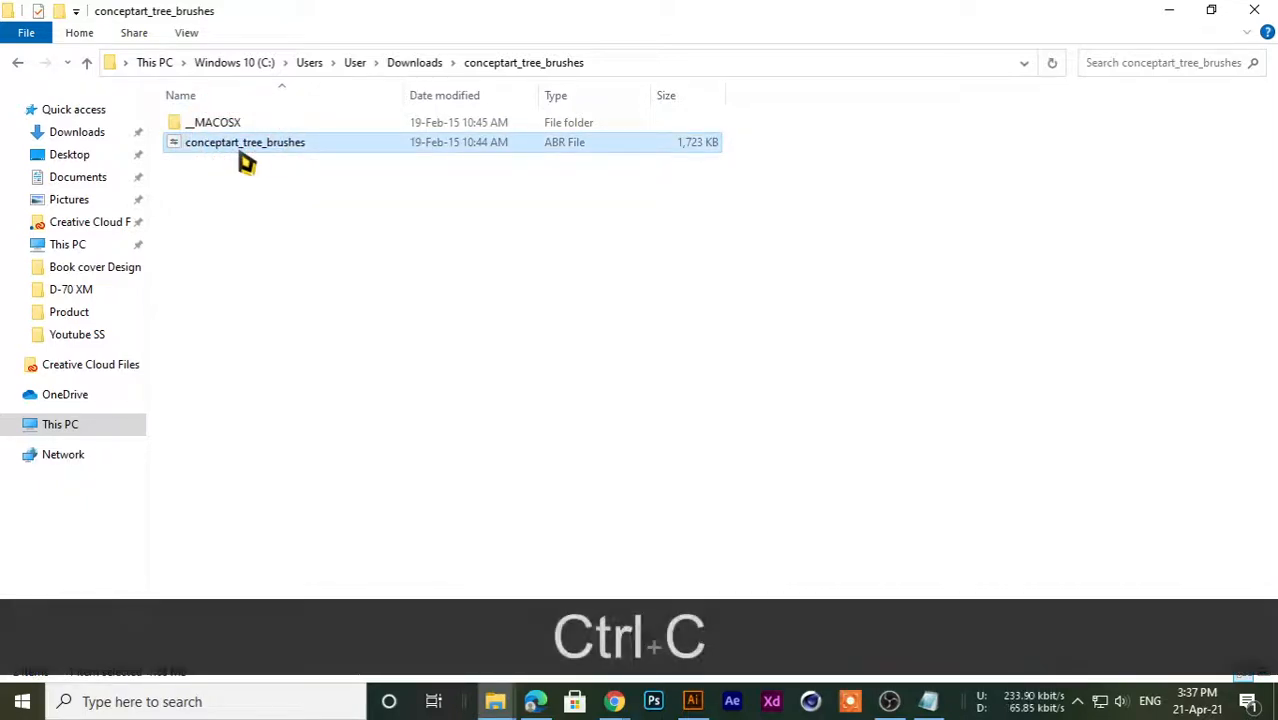
- Open the Brushes presets folder on drive C: under Program Files, Adobe, Adobe Photoshop 2020, Presets
{"action": "left_click", "coordinate": [1168, 10]}
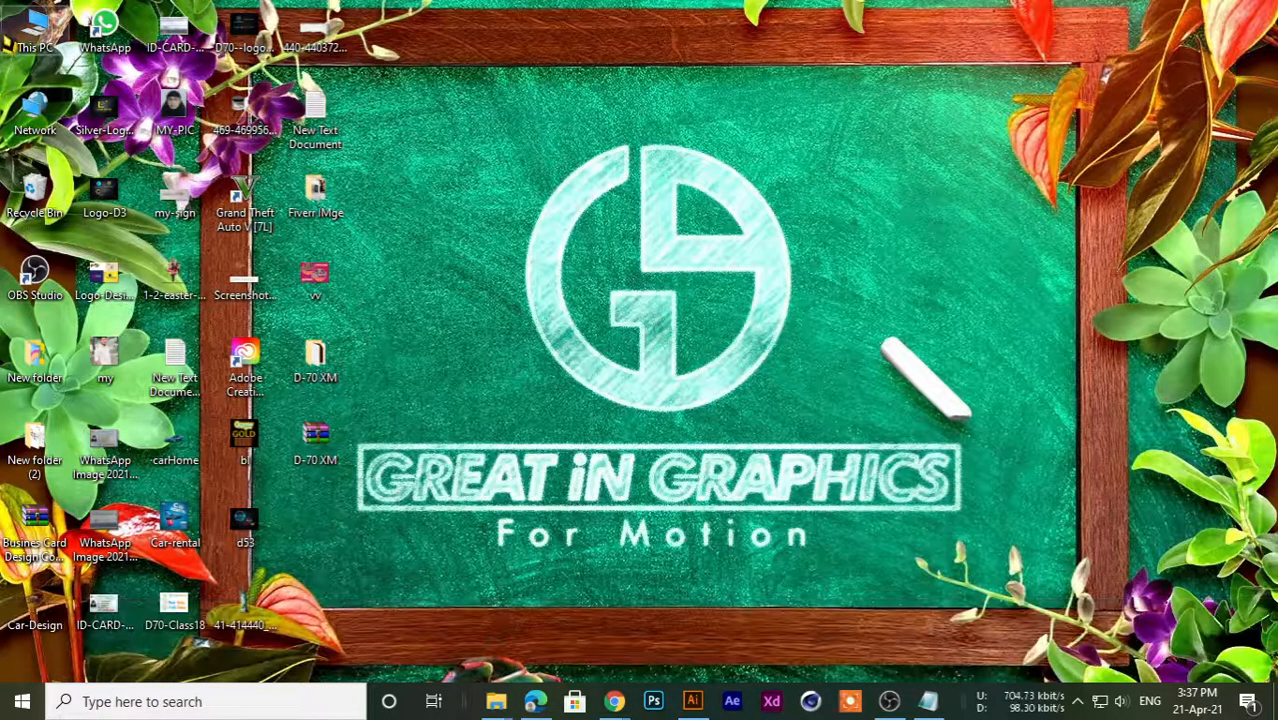
{"action": "double_click", "coordinate": [27, 33]}
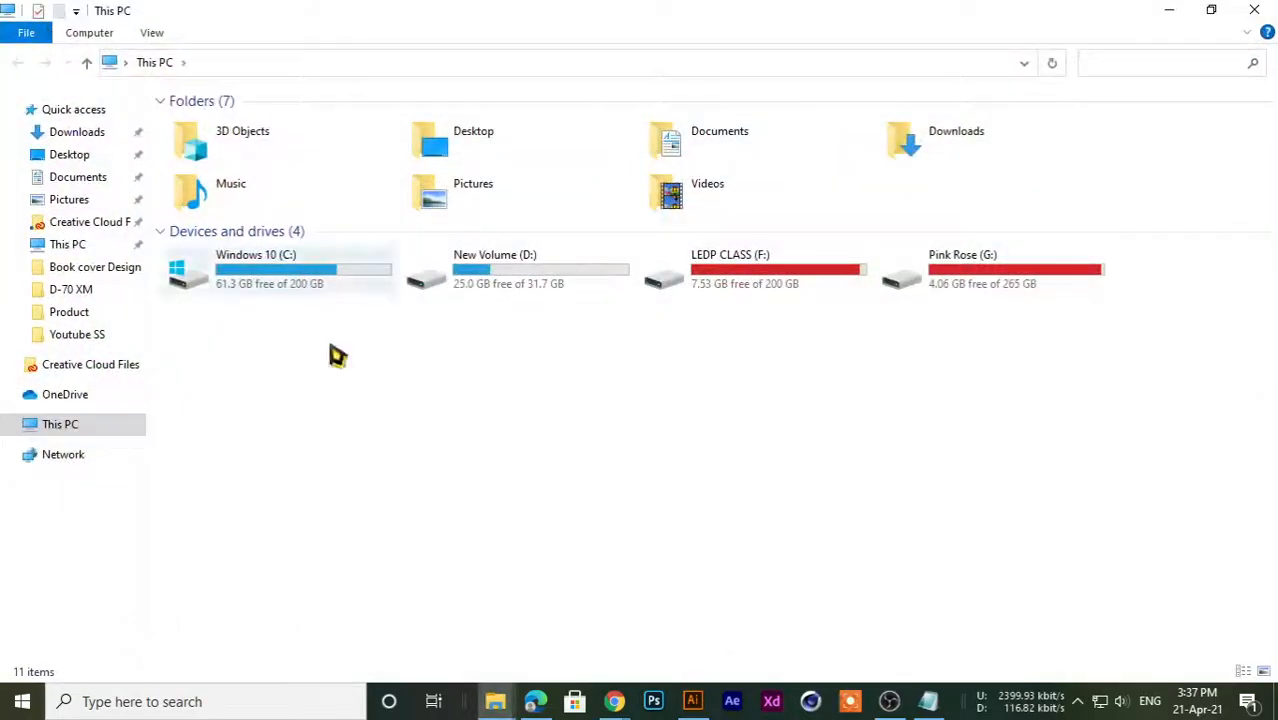
{"action": "double_click", "coordinate": [300, 282]}
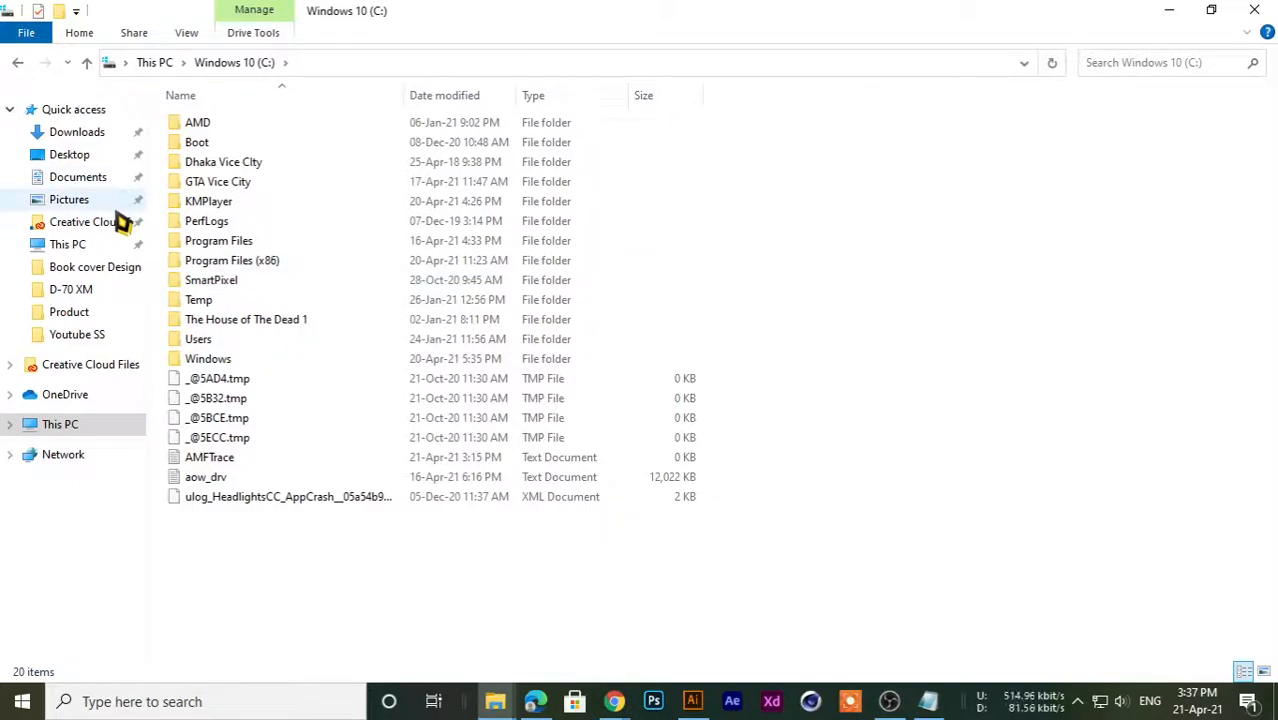
{"action": "double_click", "coordinate": [216, 247]}
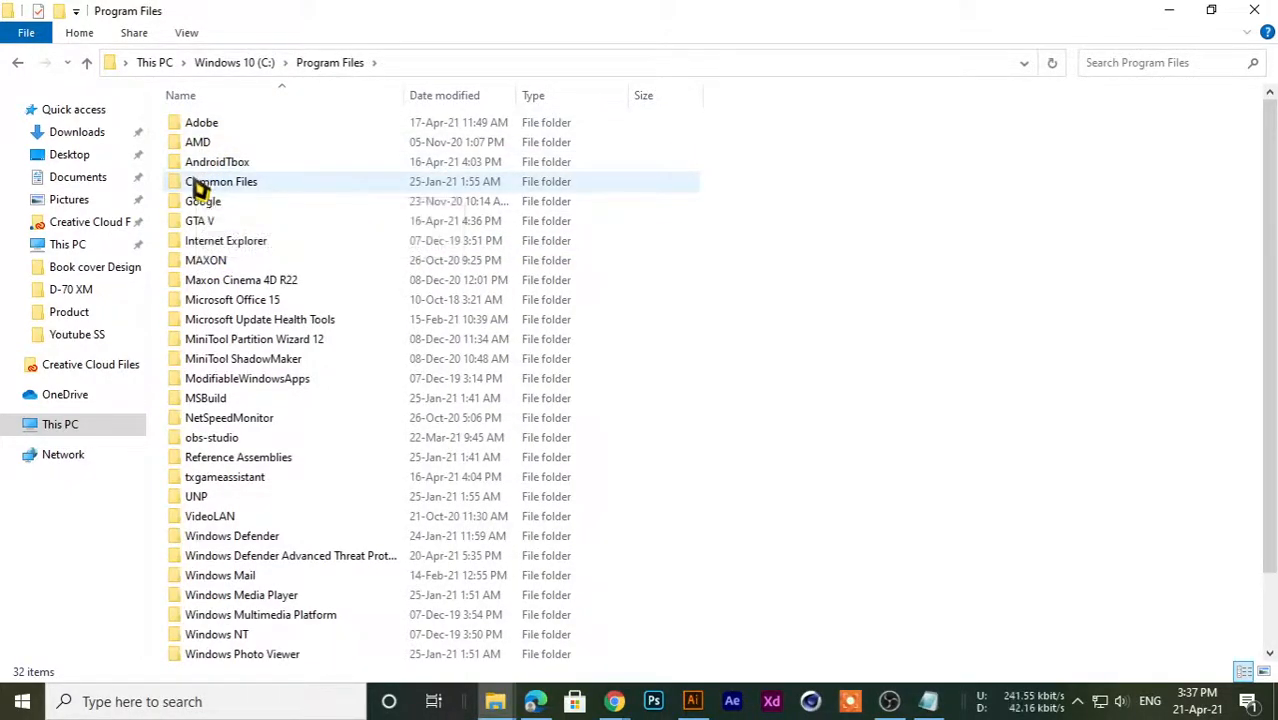
{"action": "double_click", "coordinate": [202, 125]}
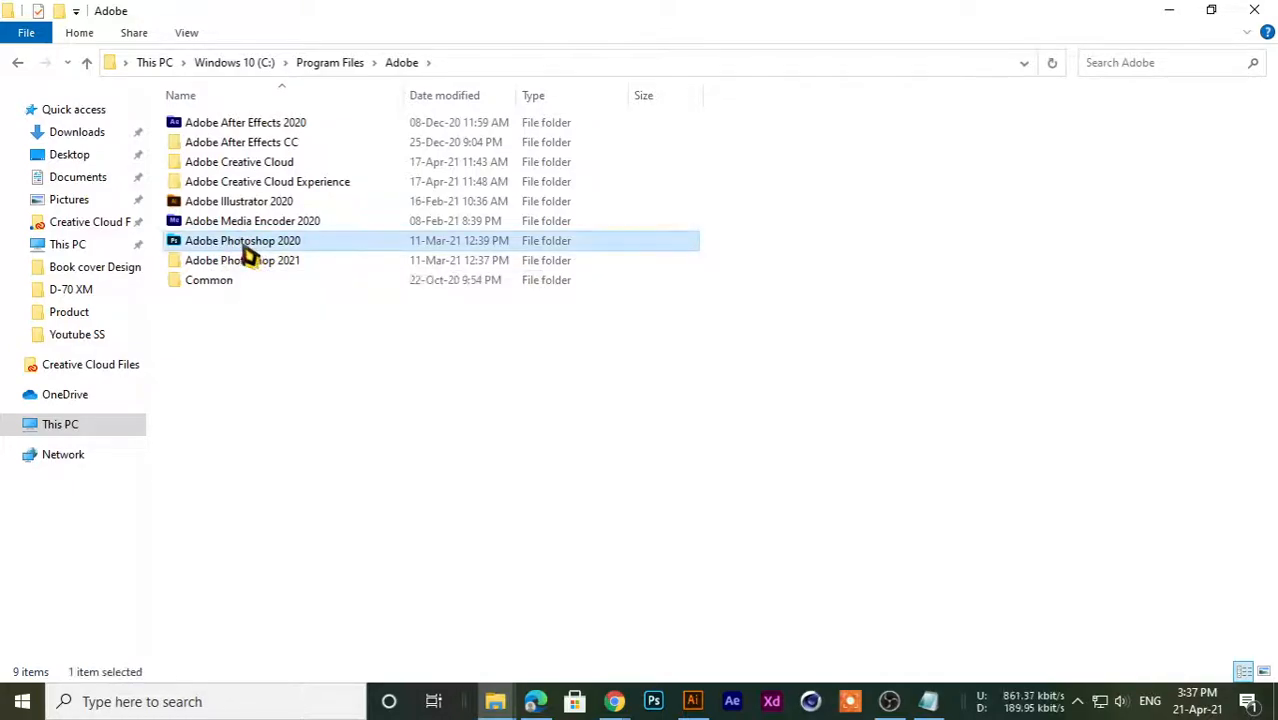
{"action": "double_click", "coordinate": [250, 247]}
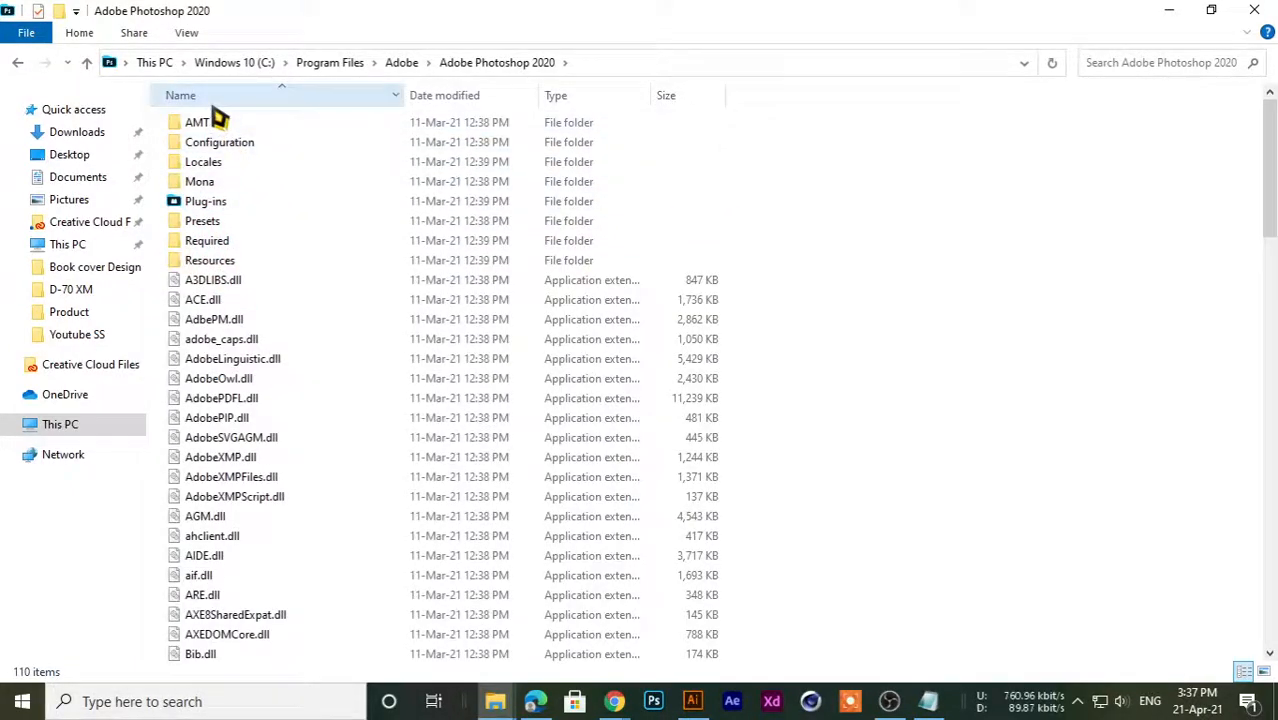
{"action": "double_click", "coordinate": [213, 224]}
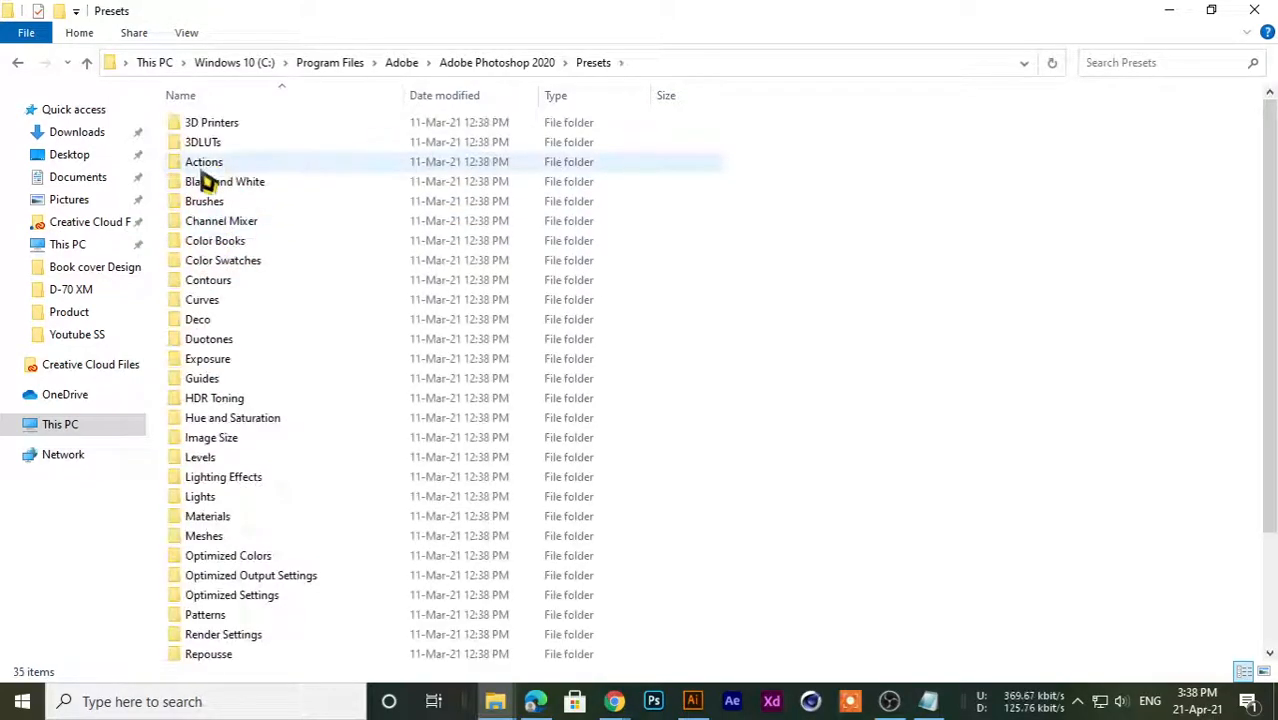
{"action": "double_click", "coordinate": [203, 205]}
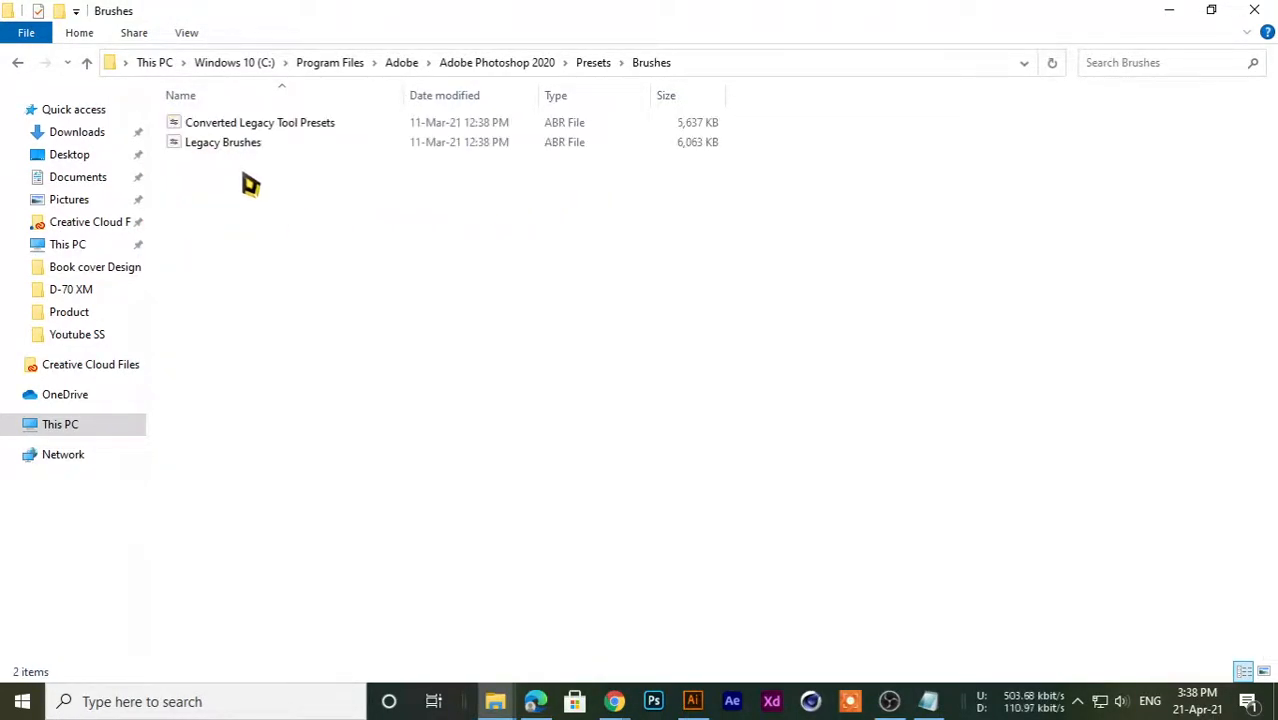
- Paste the copied ABR file into the Brushes presets folder and rename it Tree Brush
{"action": "right_click", "coordinate": [305, 225]}
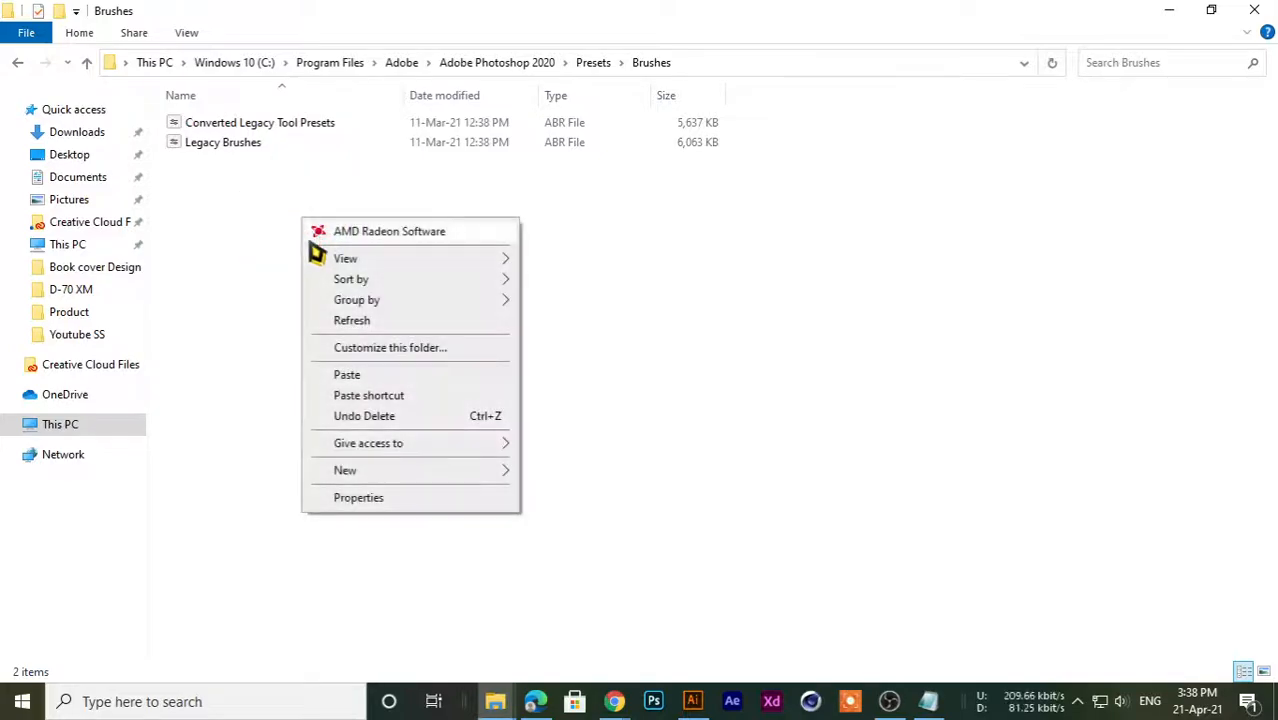
{"action": "left_click", "coordinate": [337, 373]}
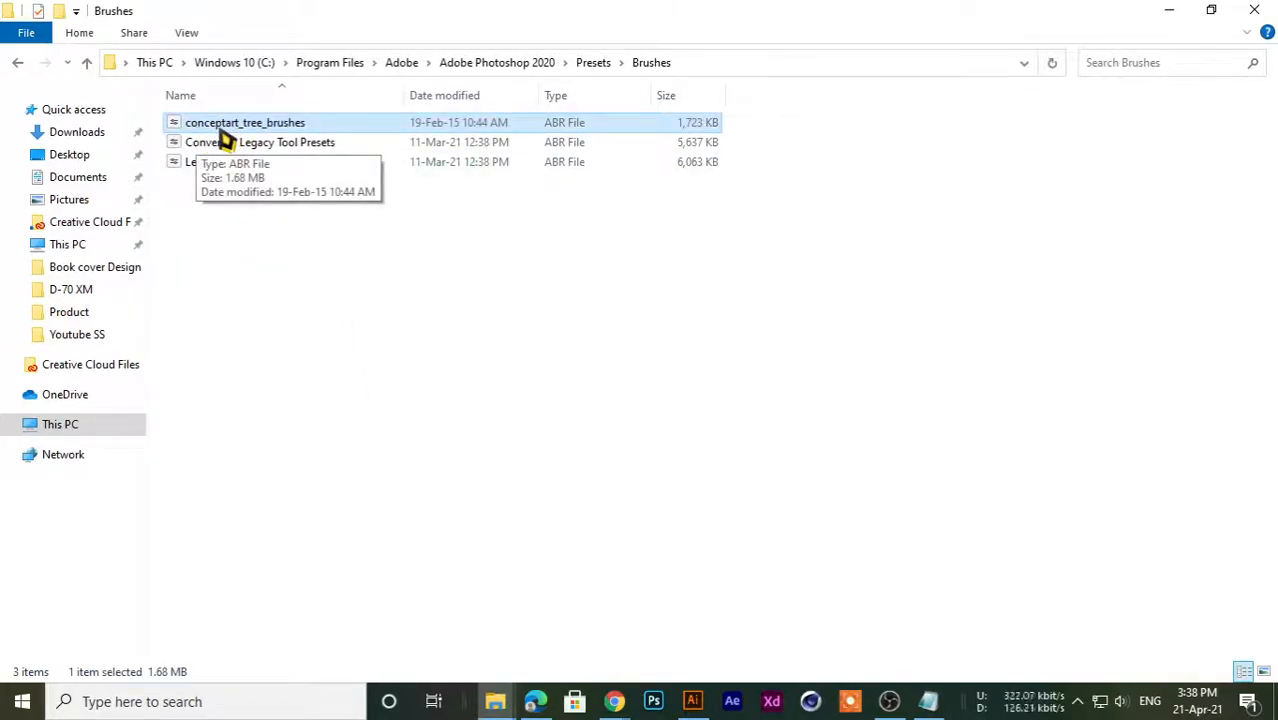
{"action": "left_click", "coordinate": [221, 130]}
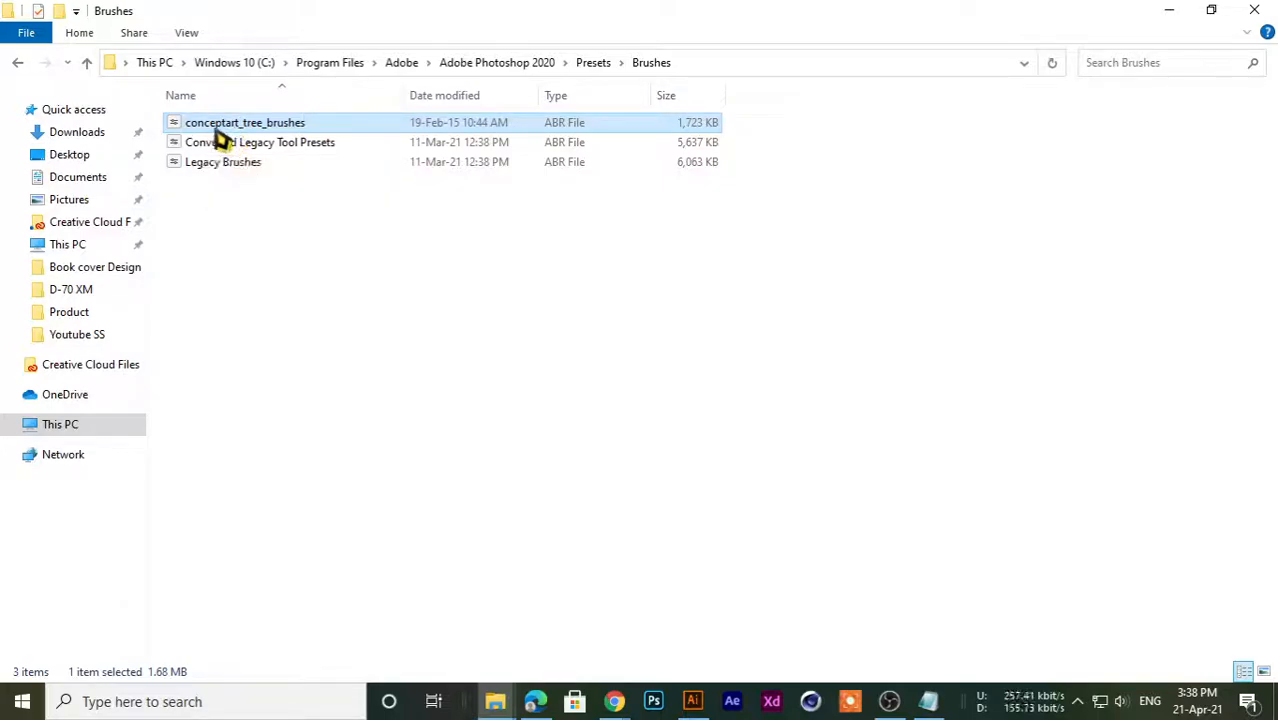
{"action": "type", "text": "T"}
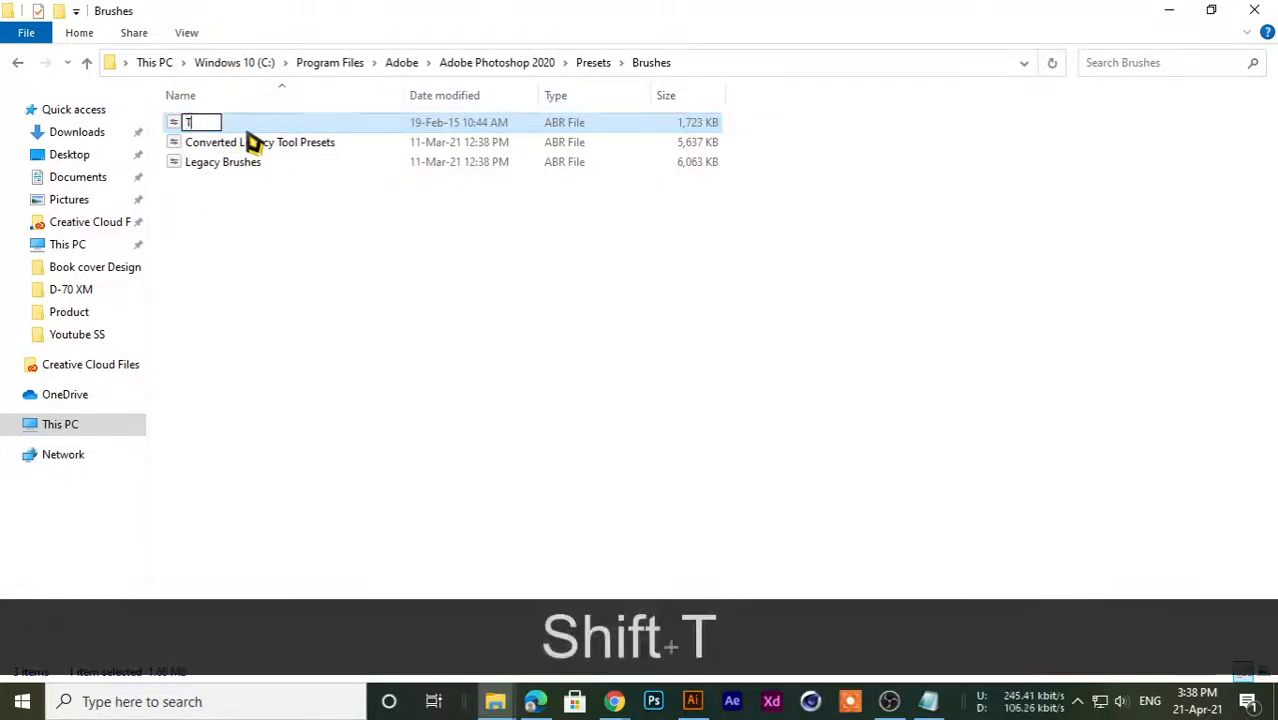
{"action": "type", "text": "ree B"}
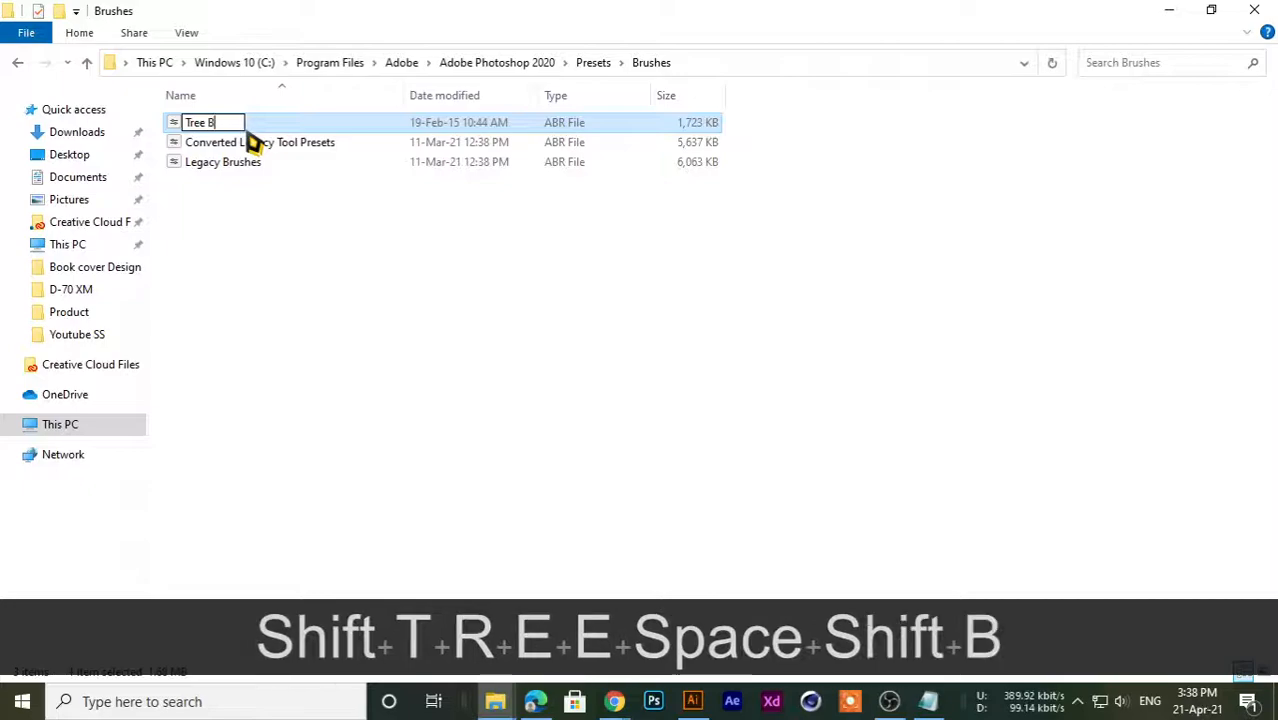
{"action": "type", "text": "rusg"}
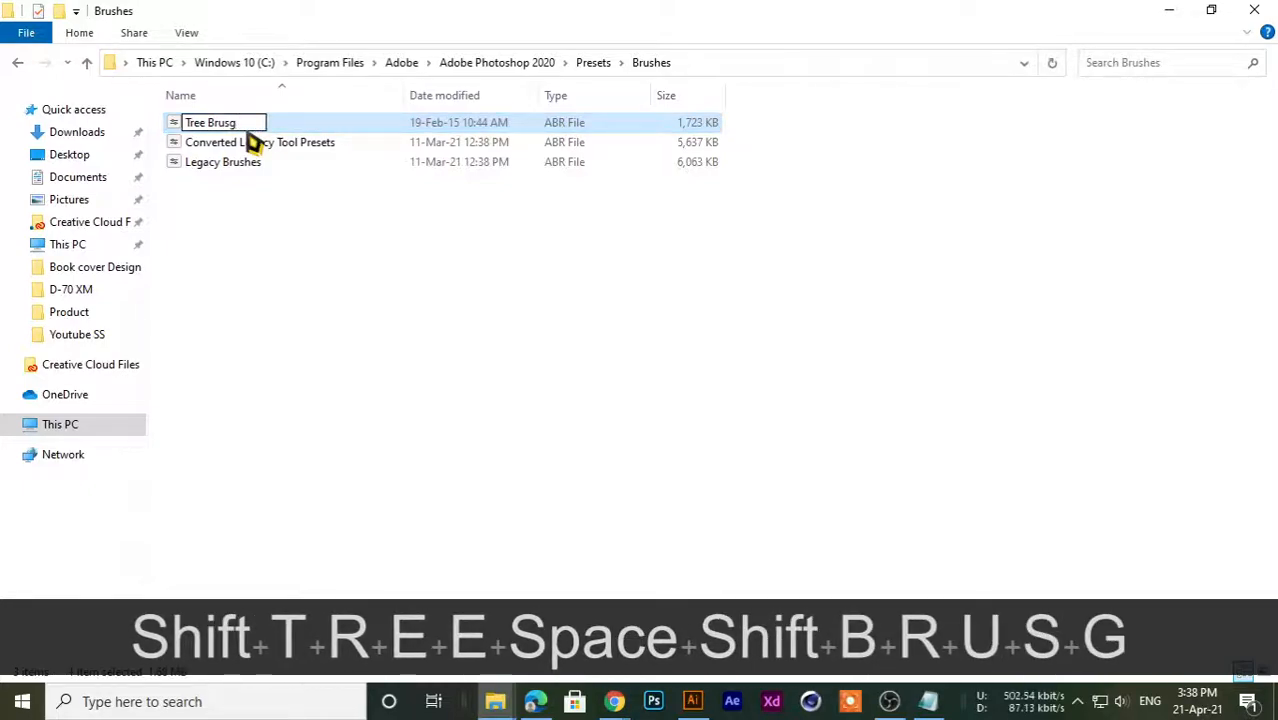
{"action": "key", "text": "BackSpace"}
{"action": "type", "text": "h"}
{"action": "key", "text": "Return"}
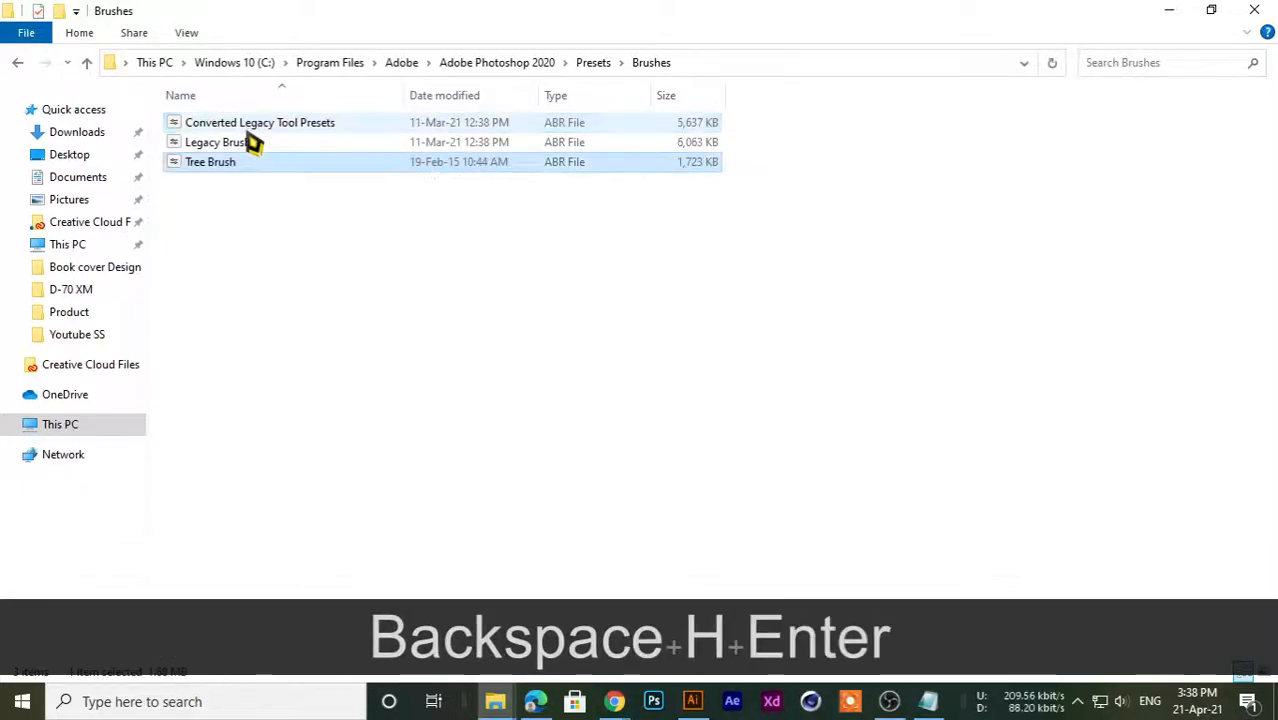
{"action": "left_click", "coordinate": [200, 414]}
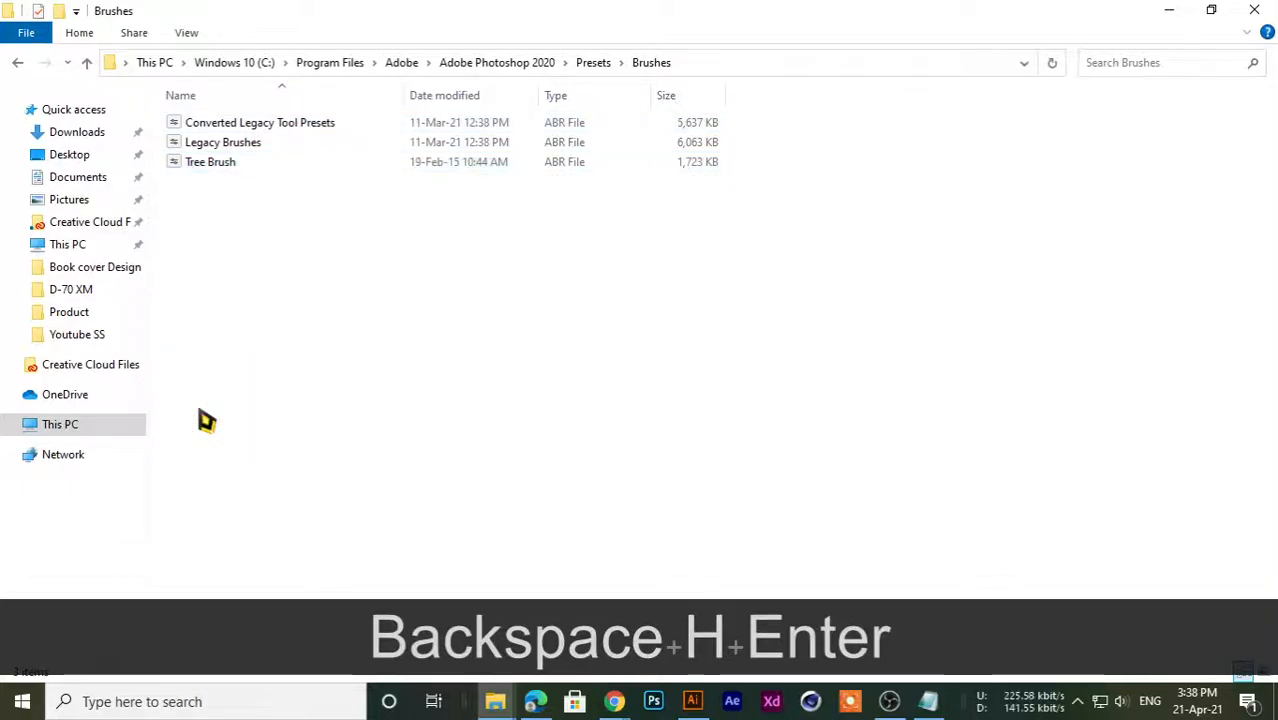
- Capture a screenshot of the Brushes folder's path and file list and copy it to the clipboard
{"action": "key", "text": "Print"}
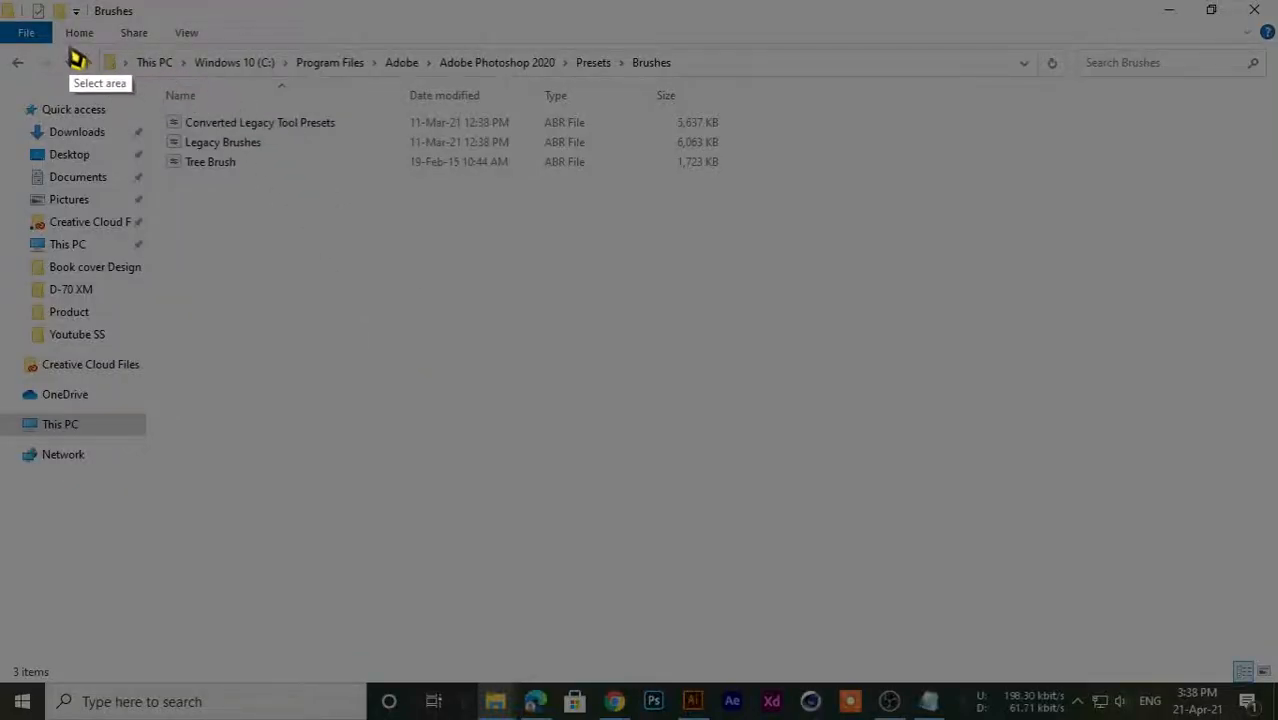
{"action": "left_click_drag", "start_coordinate": [92, 46], "coordinate": [800, 246]}
{"action": "key", "text": "ctrl+c"}
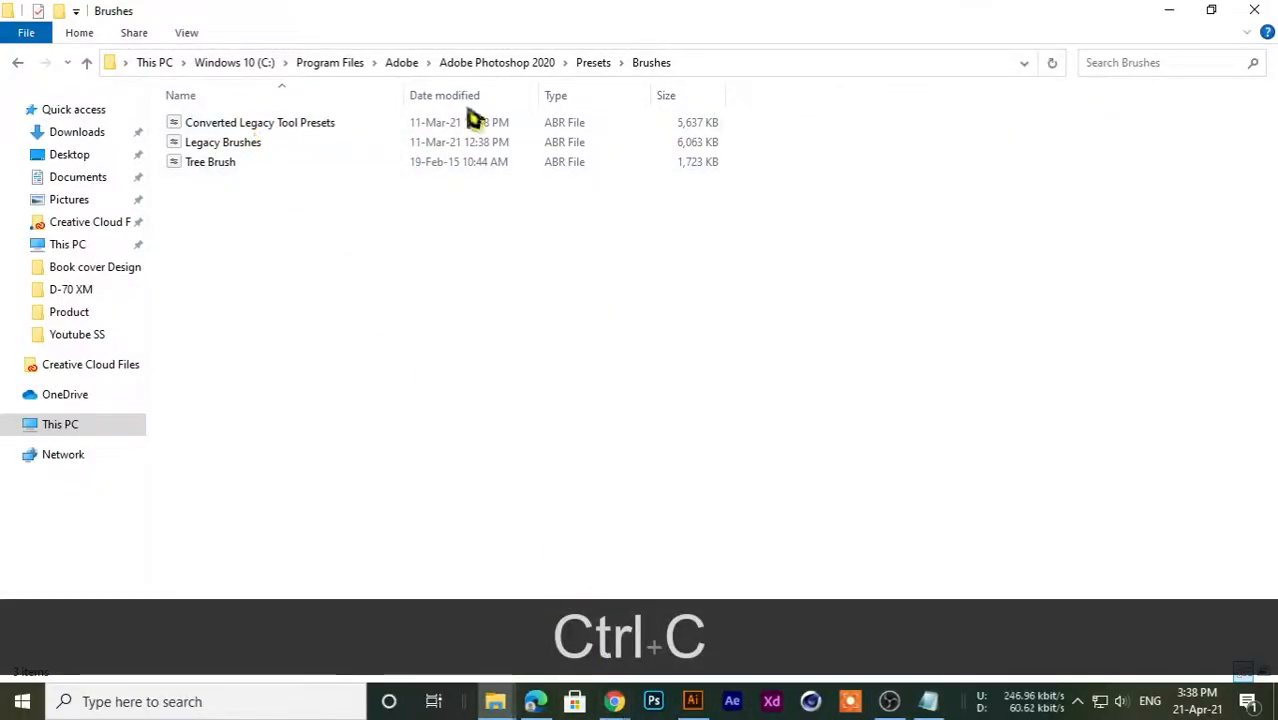
- Switch to WhatsApp Web in Chrome and send the copied screenshot to the GD 63 (12.30- 2.30) group
{"action": "mouse_move", "coordinate": [614, 700]}
{"action": "left_click", "coordinate": [528, 630]}
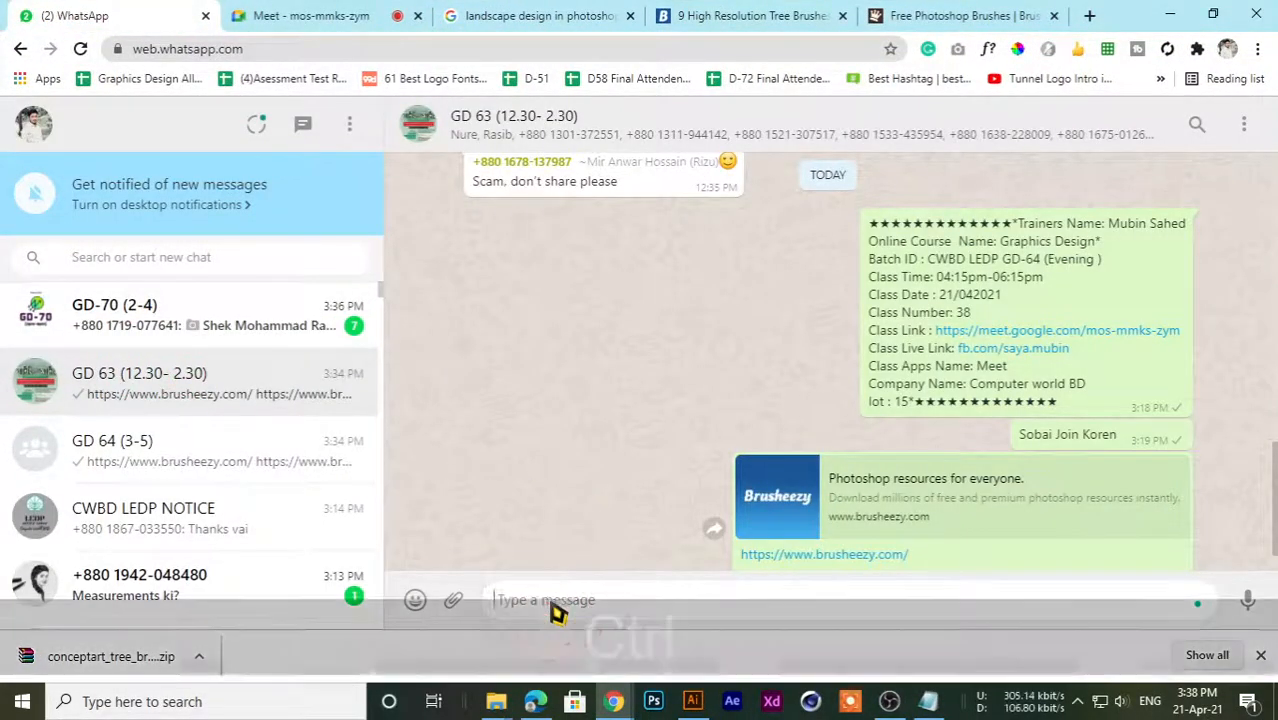
{"action": "key", "text": "ctrl+v"}
{"action": "key", "text": "Return"}
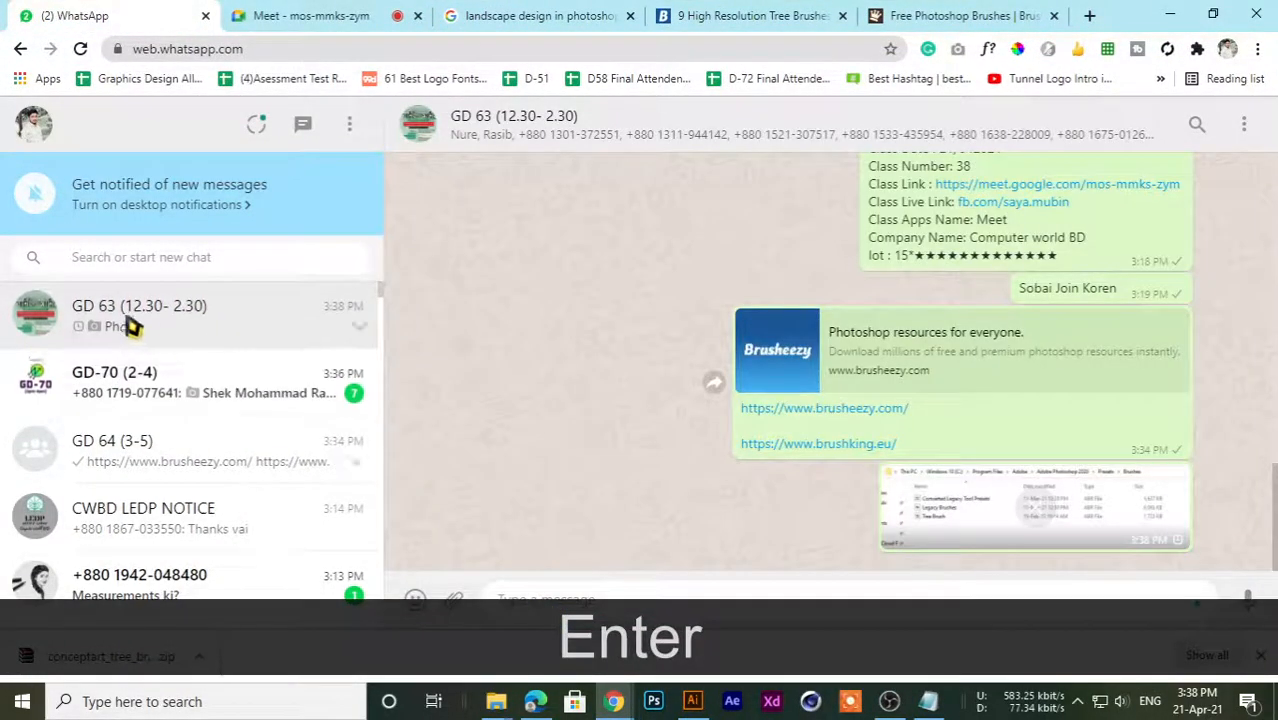
- Send the copied folder screenshot to the GD 64 (3-5) group as well
{"action": "left_click", "coordinate": [140, 385]}
{"action": "left_click", "coordinate": [180, 449]}
{"action": "key", "text": "ctrl+v"}
{"action": "key", "text": "Return"}
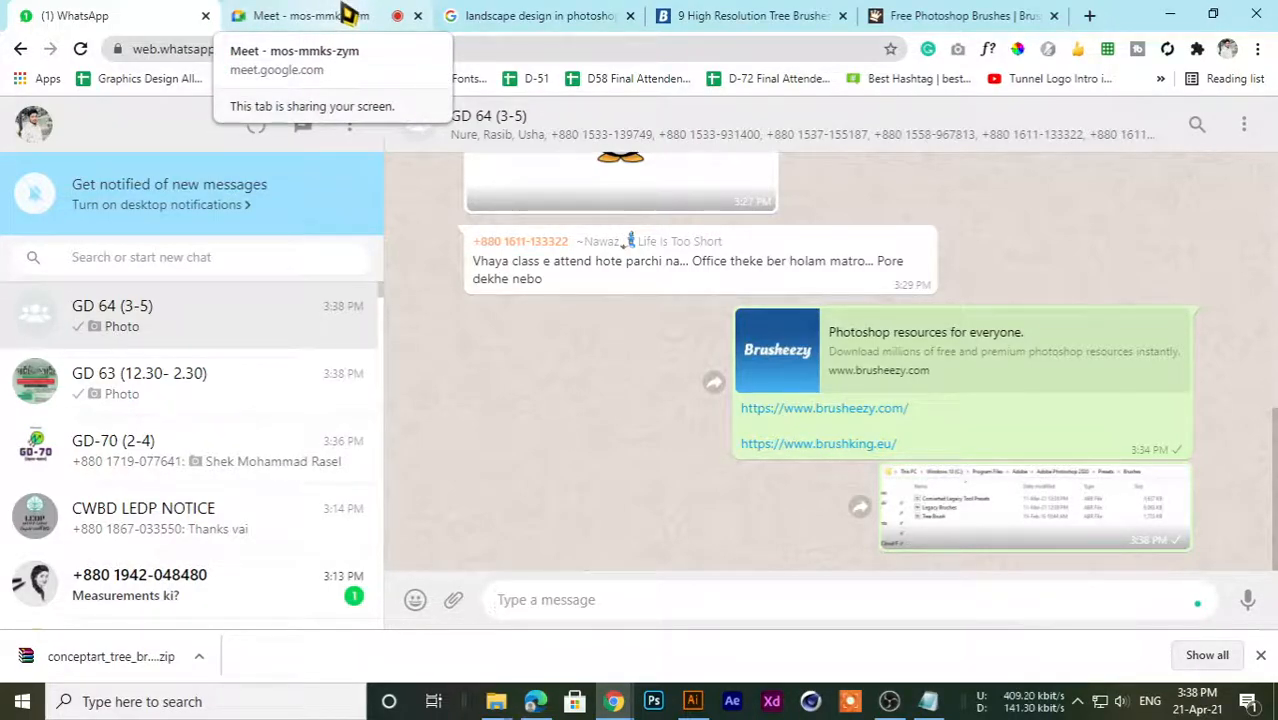
- Minimize Chrome and the Brushes folder window and switch to Photoshop
{"action": "left_click", "coordinate": [345, 14]}
{"action": "left_click", "coordinate": [1170, 14]}
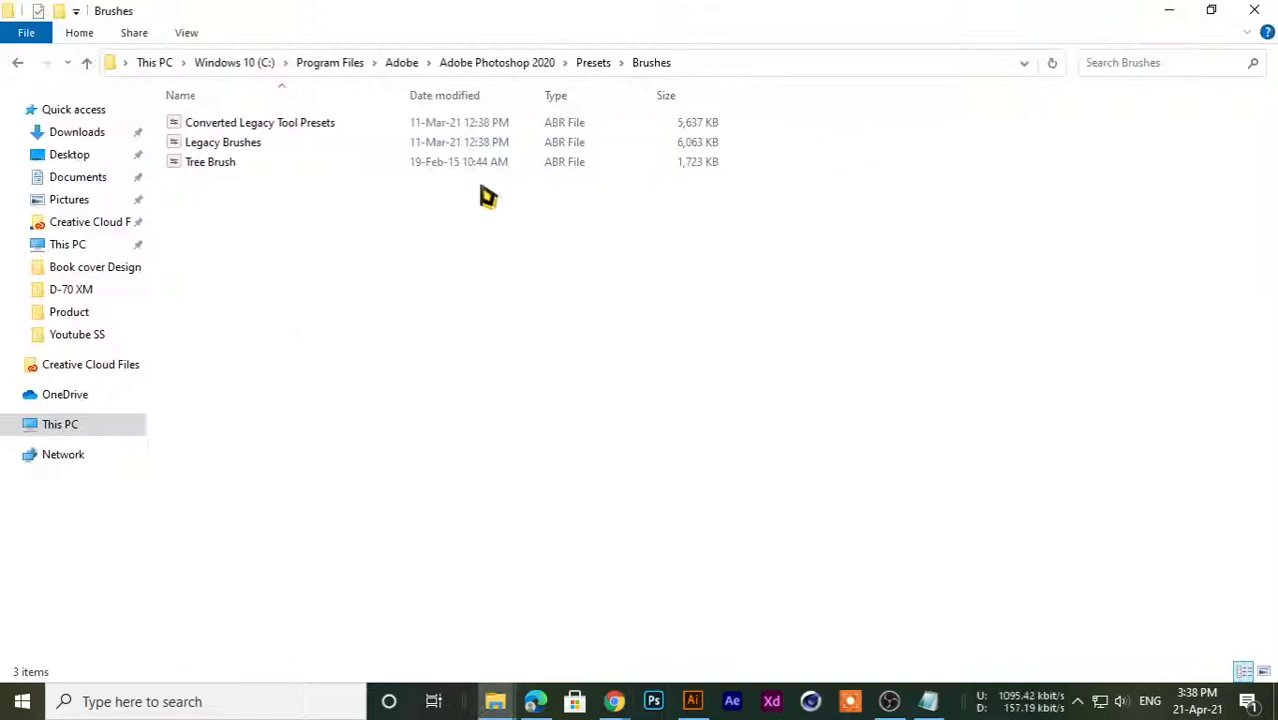
{"action": "left_click", "coordinate": [1169, 10]}
{"action": "left_click", "coordinate": [655, 703]}
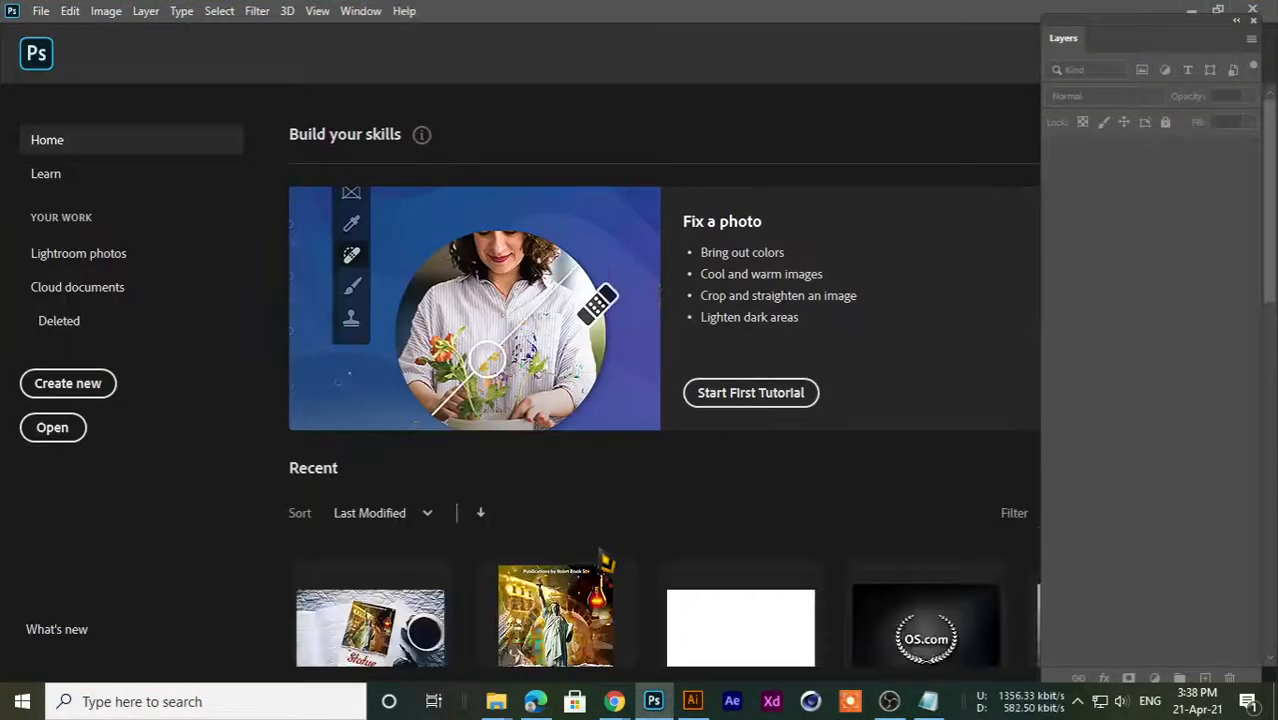
{"action": "scroll", "coordinate": [418, 448], "scroll_direction": "down", "scroll_amount": 2}
{"action": "scroll", "coordinate": [440, 450], "scroll_direction": "up", "scroll_amount": 2}
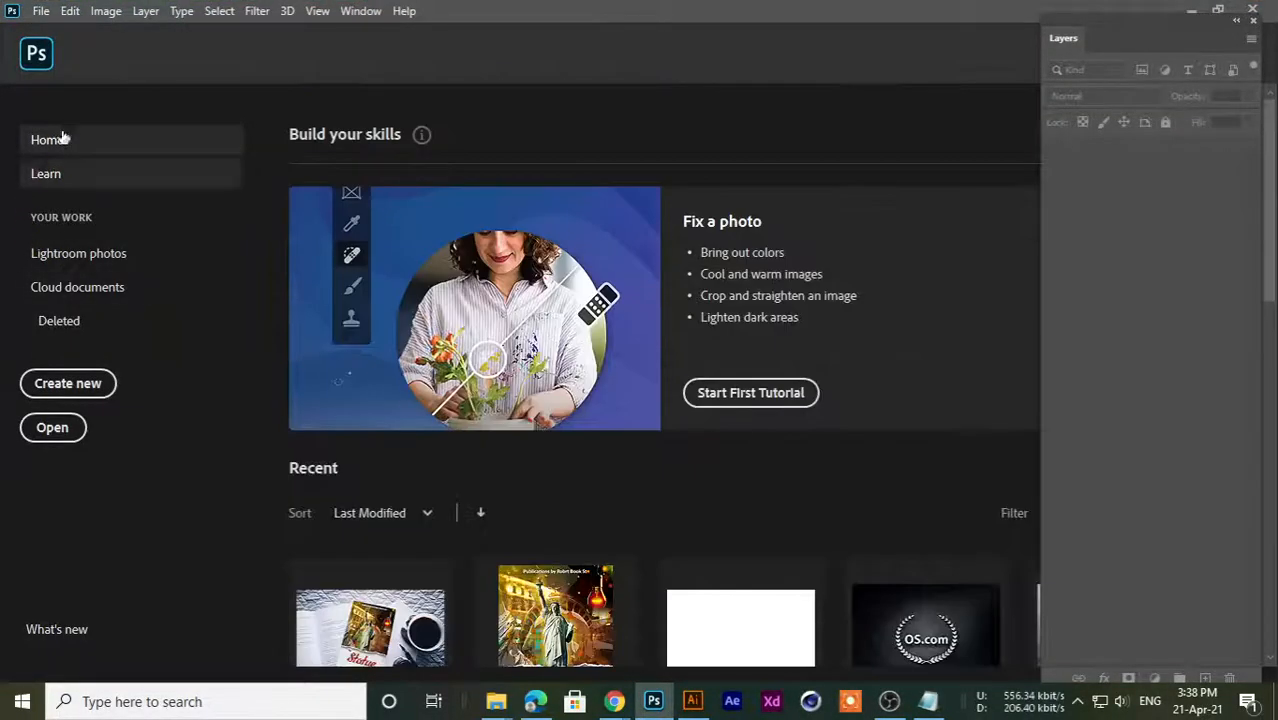
- Create a new document from the recent custom 10 x 6 in, 300 ppi preset
{"action": "left_click", "coordinate": [42, 12]}
{"action": "left_click", "coordinate": [57, 35]}
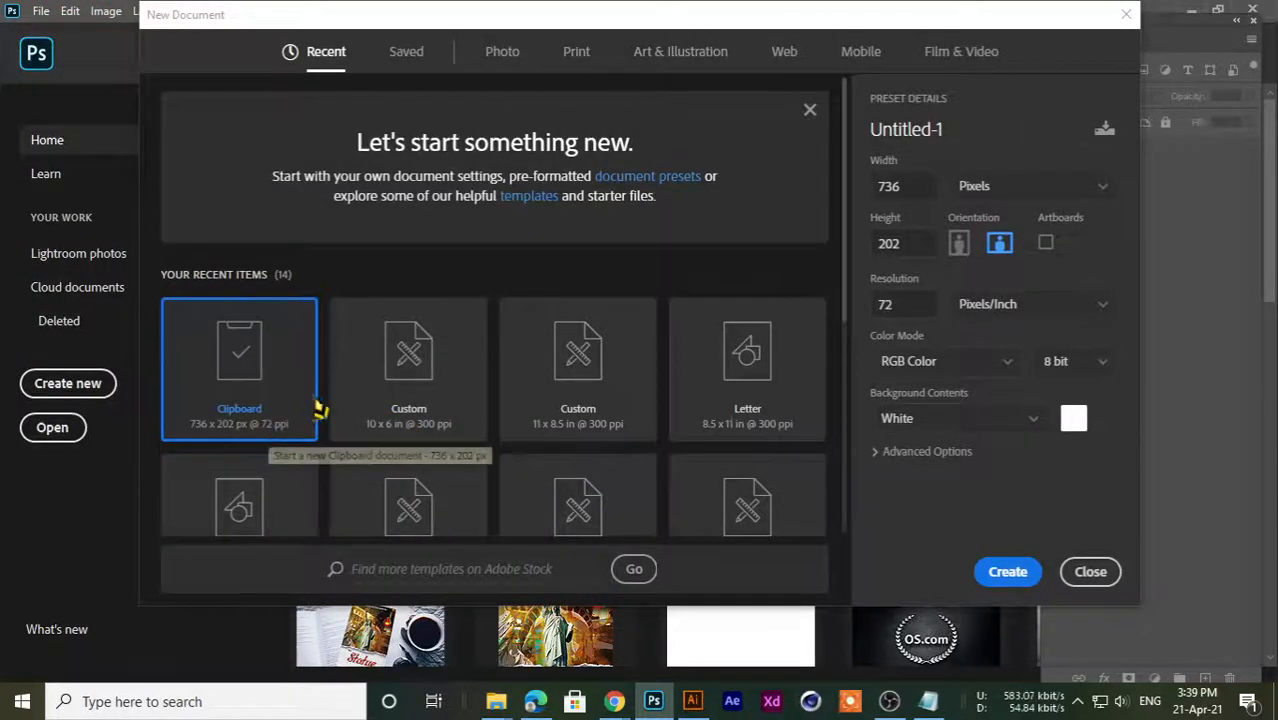
{"action": "left_click", "coordinate": [390, 400]}
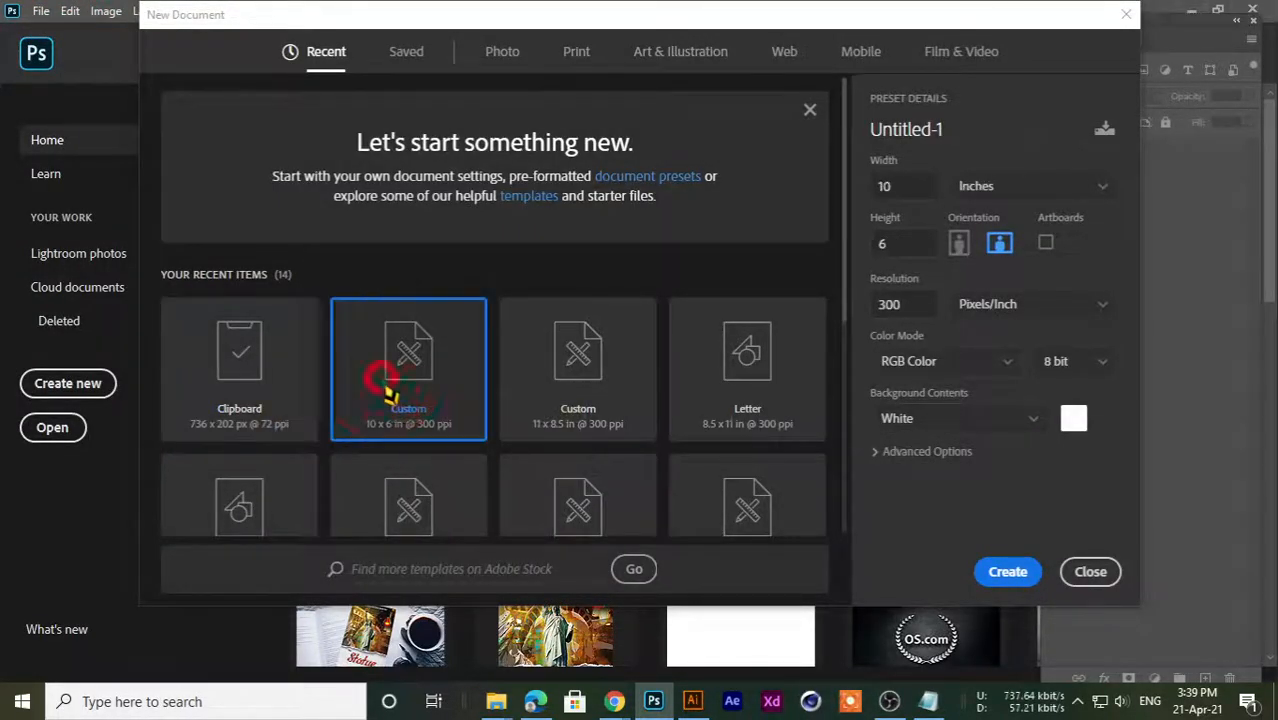
{"action": "double_click", "coordinate": [455, 386]}
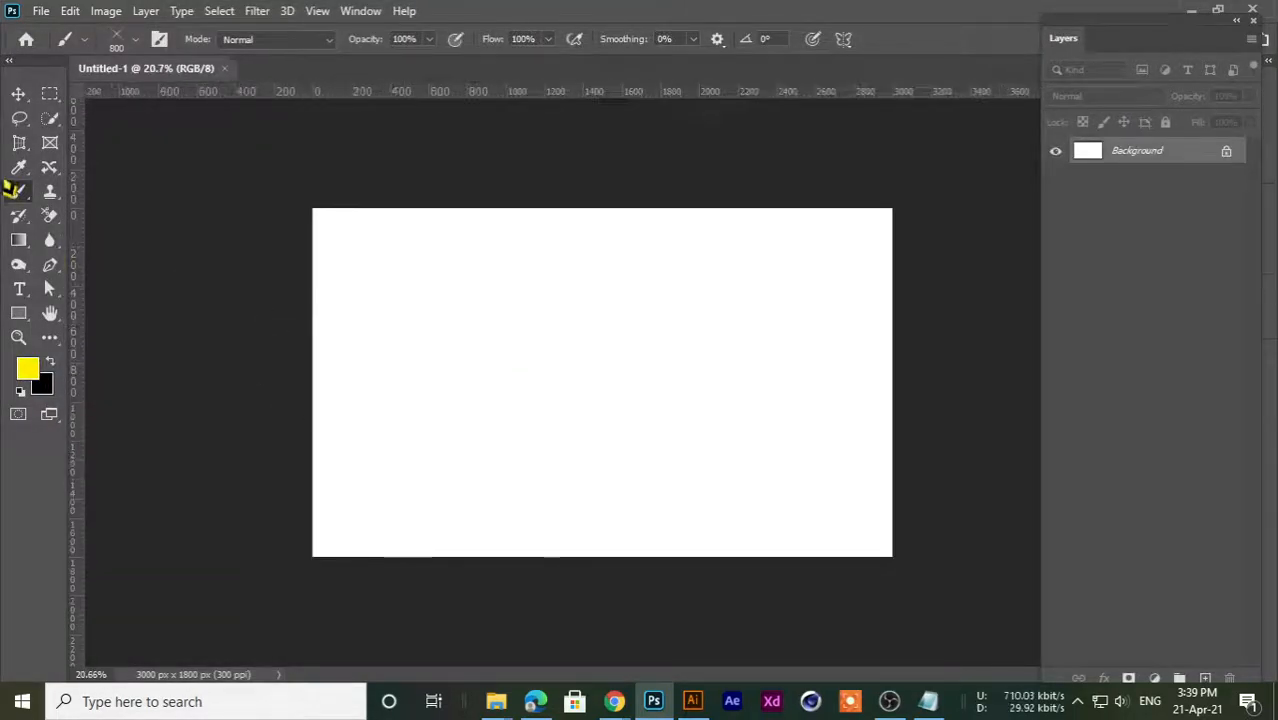
{"action": "left_click", "coordinate": [17, 98]}
{"action": "scroll", "coordinate": [466, 375], "scroll_direction": "up", "scroll_amount": 3}
{"action": "scroll", "coordinate": [466, 375], "scroll_direction": "down", "scroll_amount": 1}
{"action": "left_click", "coordinate": [222, 150]}
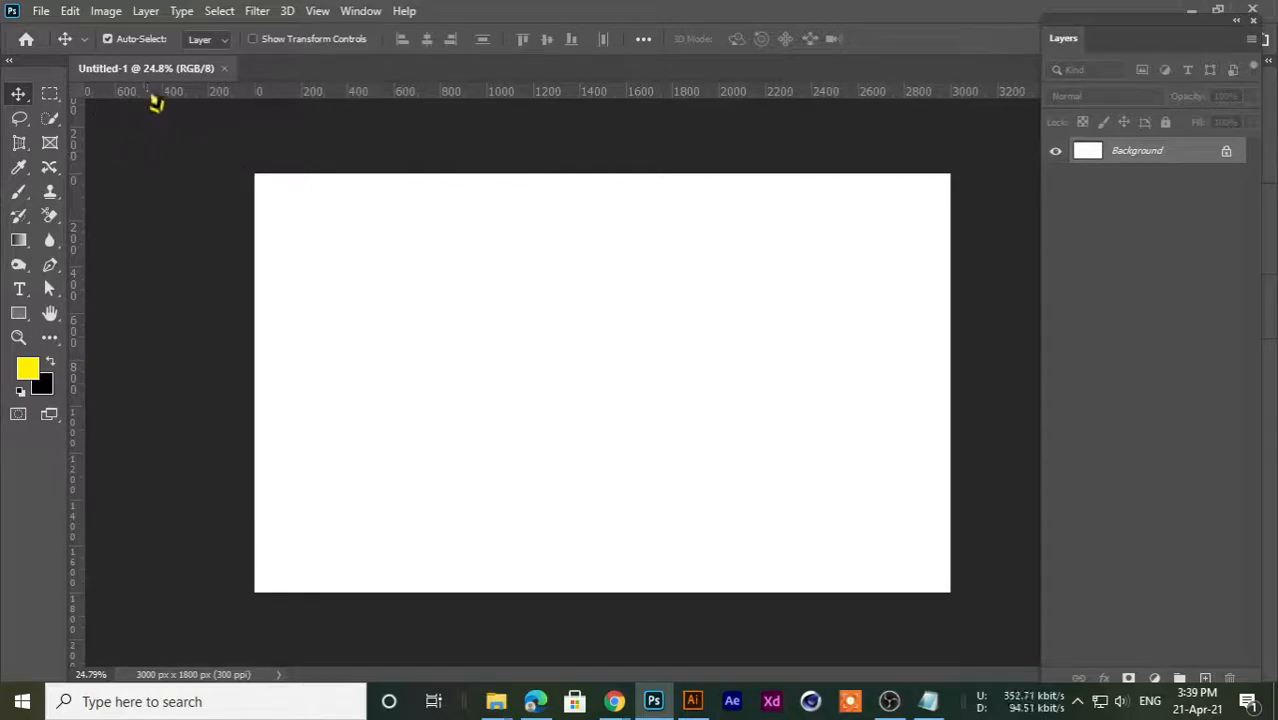
- Activate the Brush tool and add the installed Tree Brush set to the brush presets
{"action": "left_click", "coordinate": [18, 192]}
{"action": "left_click", "coordinate": [85, 193]}
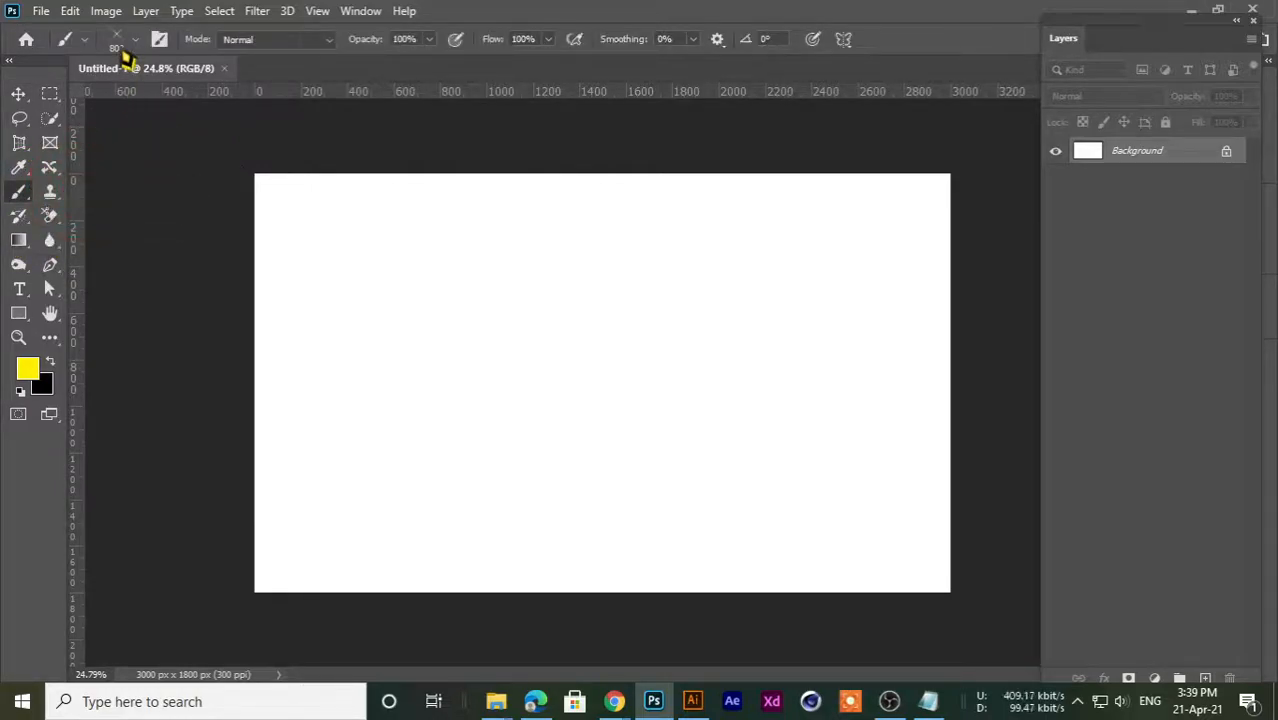
{"action": "left_click", "coordinate": [136, 40]}
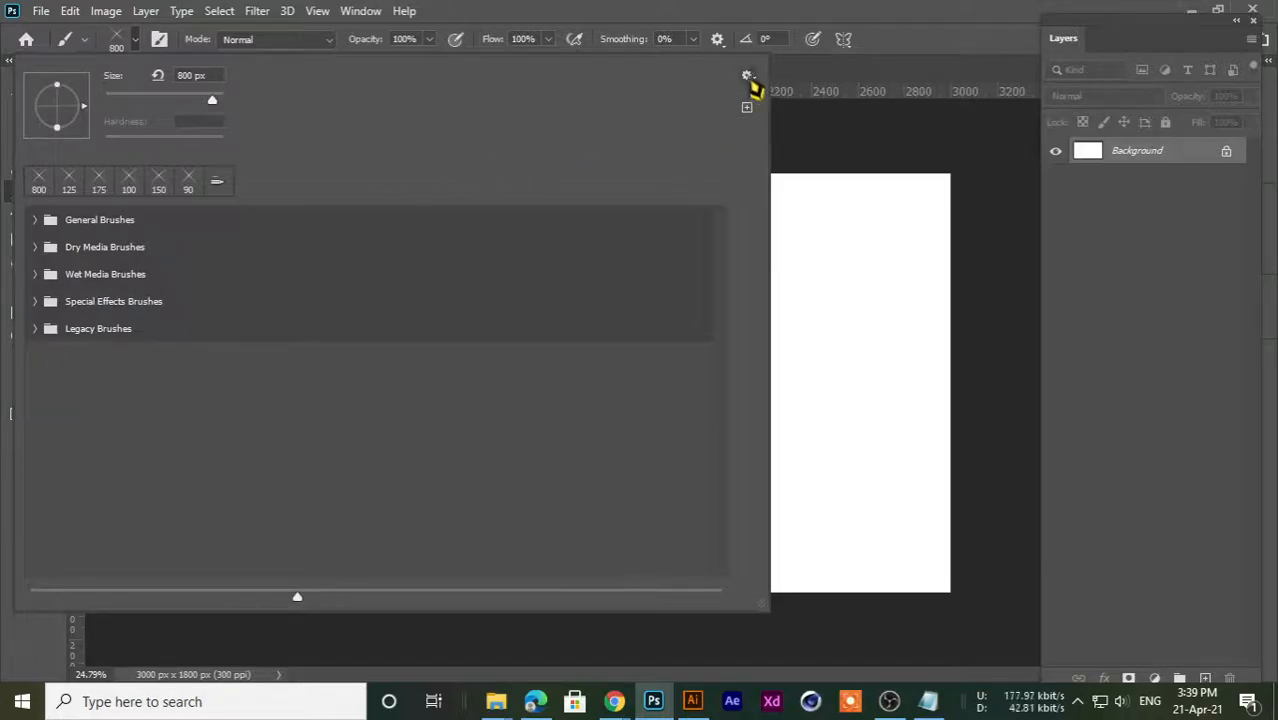
{"action": "left_click", "coordinate": [747, 76]}
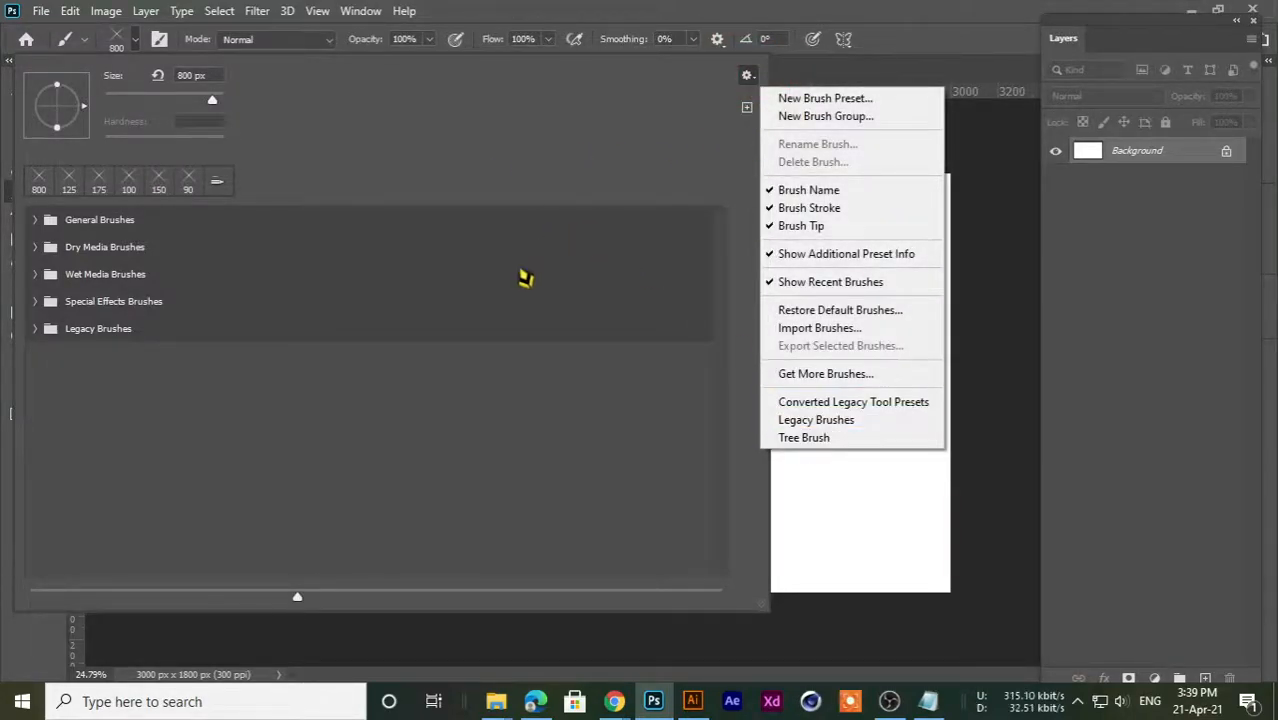
{"action": "left_click", "coordinate": [431, 391]}
{"action": "left_click", "coordinate": [746, 77]}
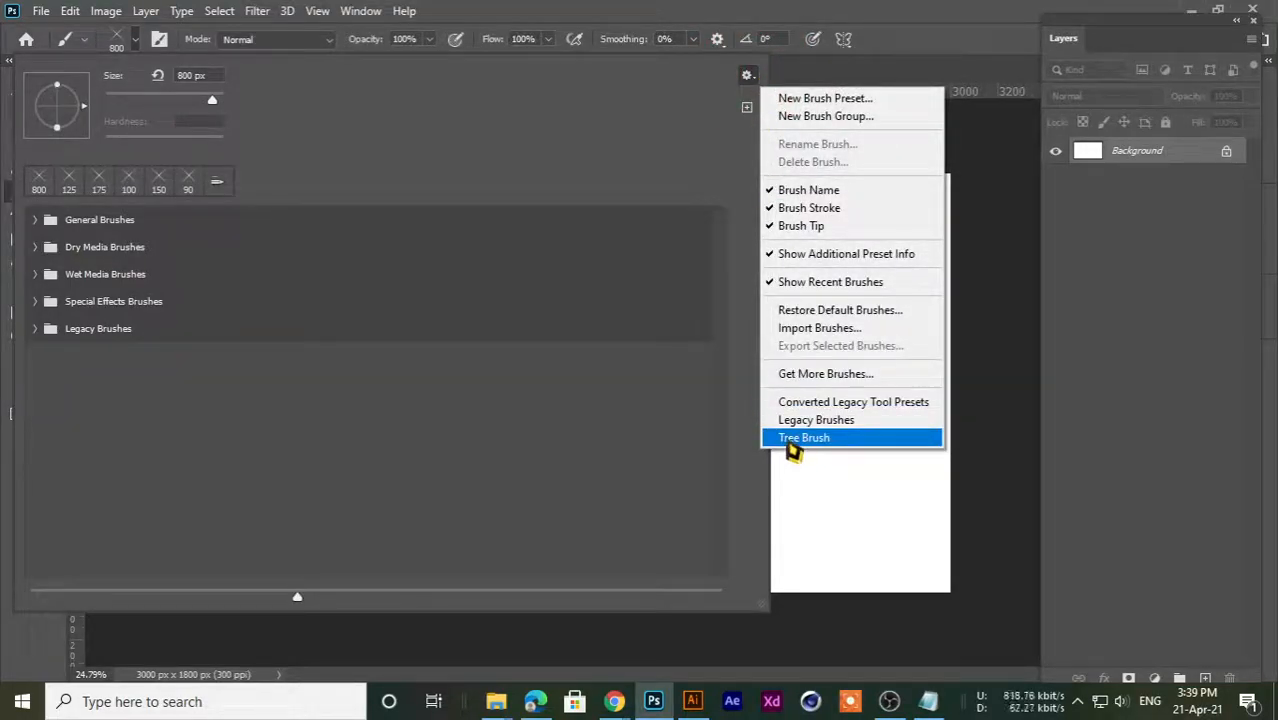
{"action": "left_click", "coordinate": [792, 440]}
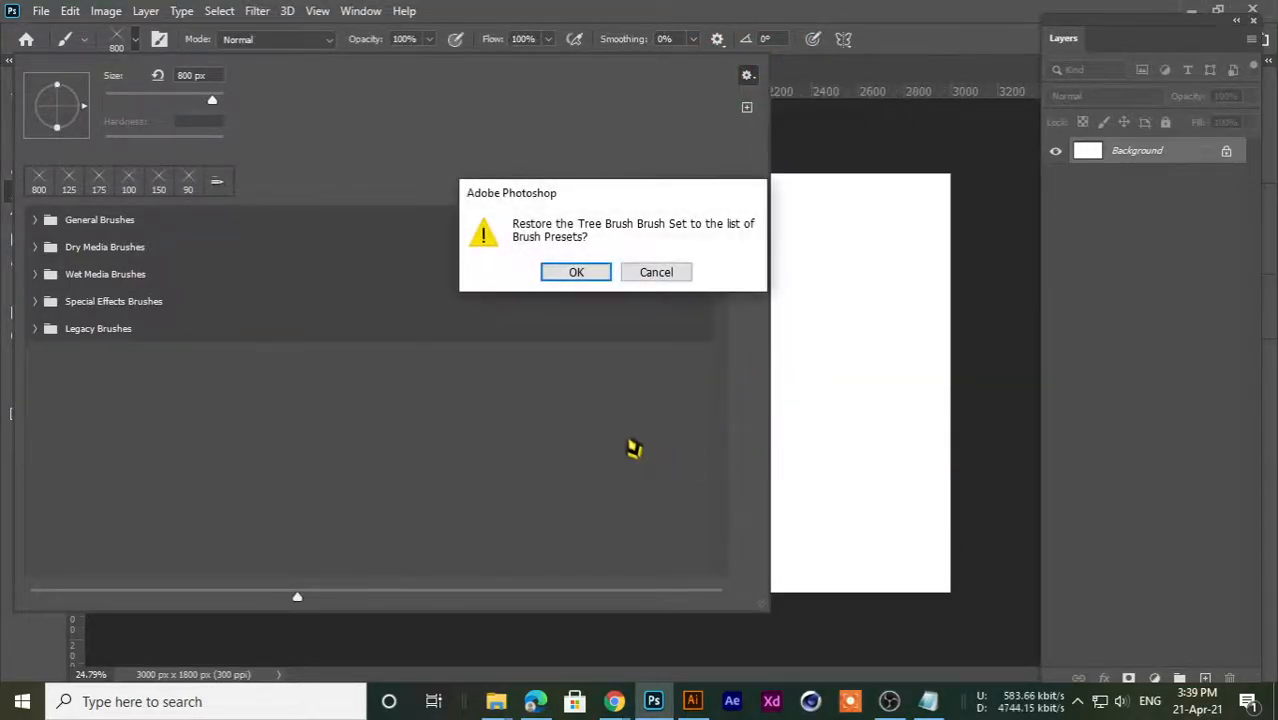
{"action": "left_click", "coordinate": [556, 276]}
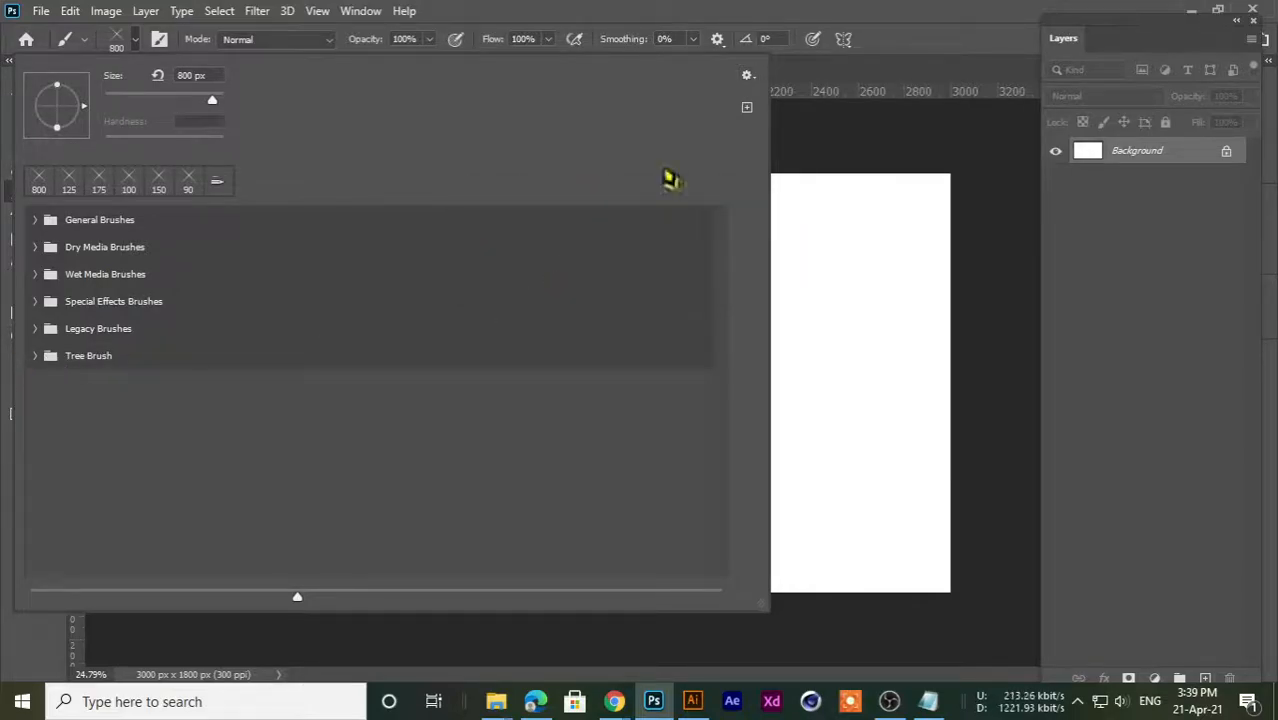
{"action": "left_click", "coordinate": [746, 77]}
{"action": "left_click", "coordinate": [46, 440]}
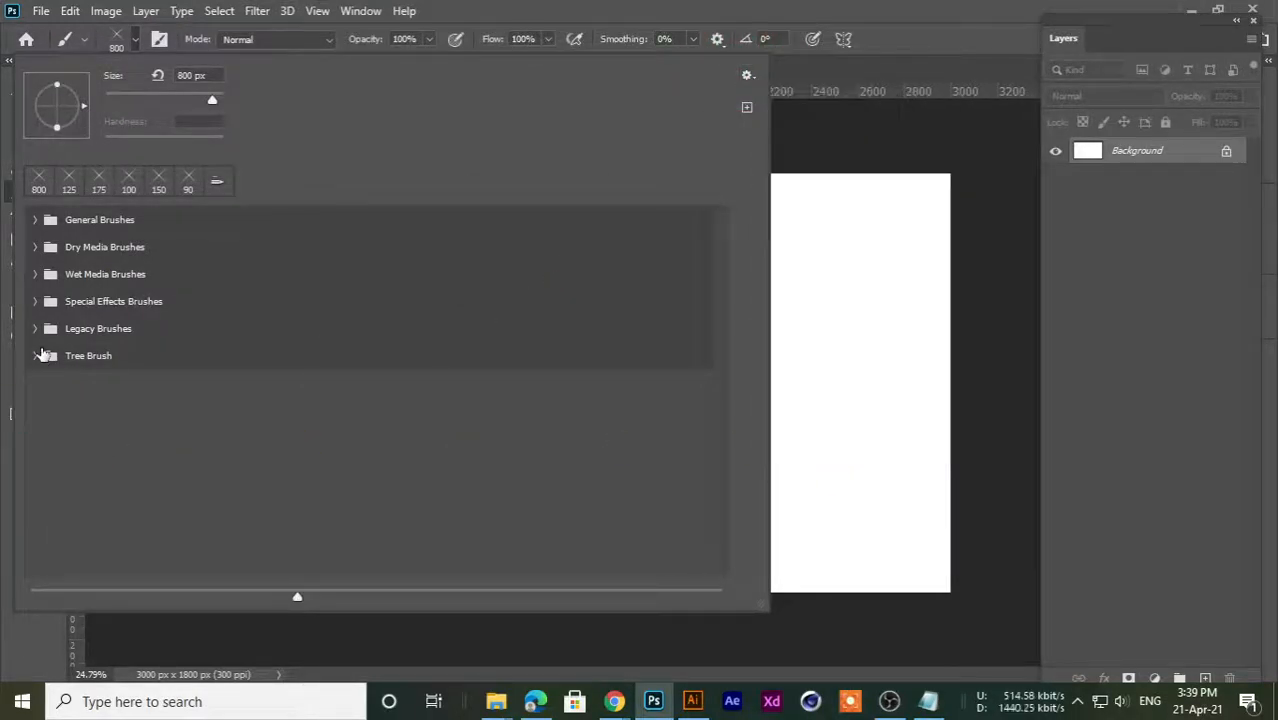
- Expand the Tree Brush group and choose the broad-crowned 1000 px tree brush
{"action": "left_click", "coordinate": [36, 357]}
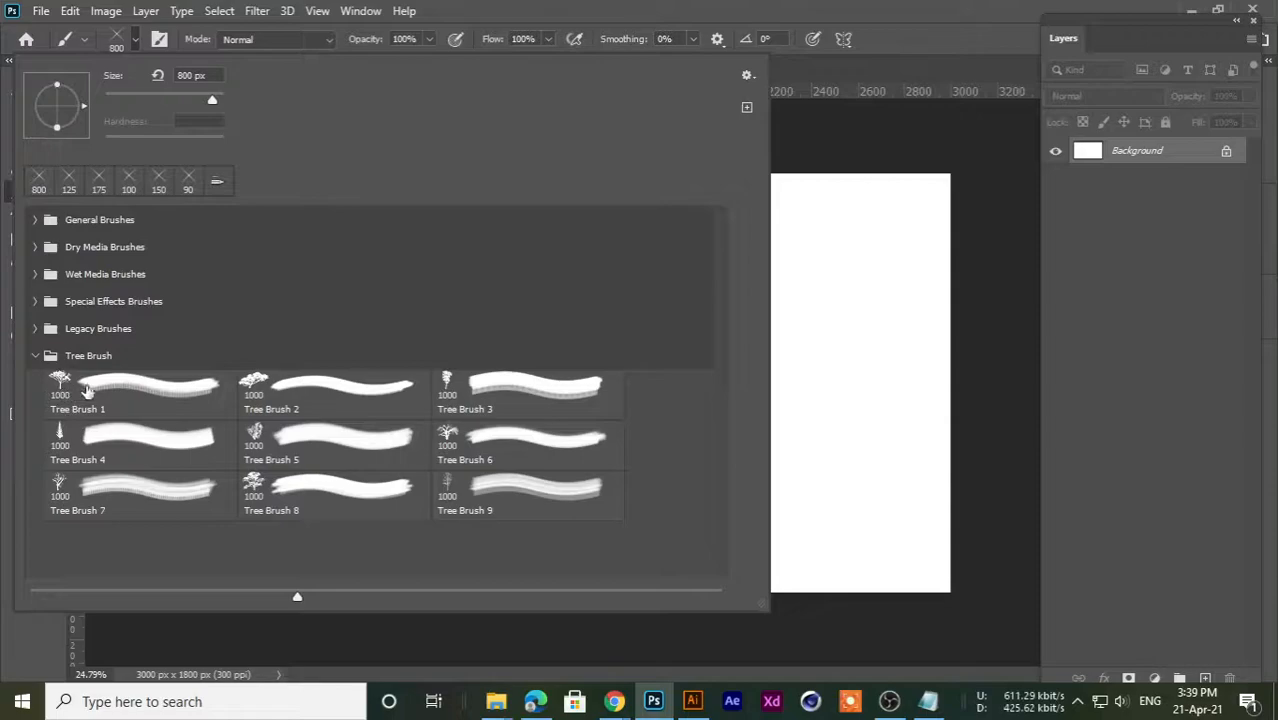
{"action": "left_click", "coordinate": [58, 438]}
{"action": "left_click", "coordinate": [62, 485]}
{"action": "left_click", "coordinate": [930, 15]}
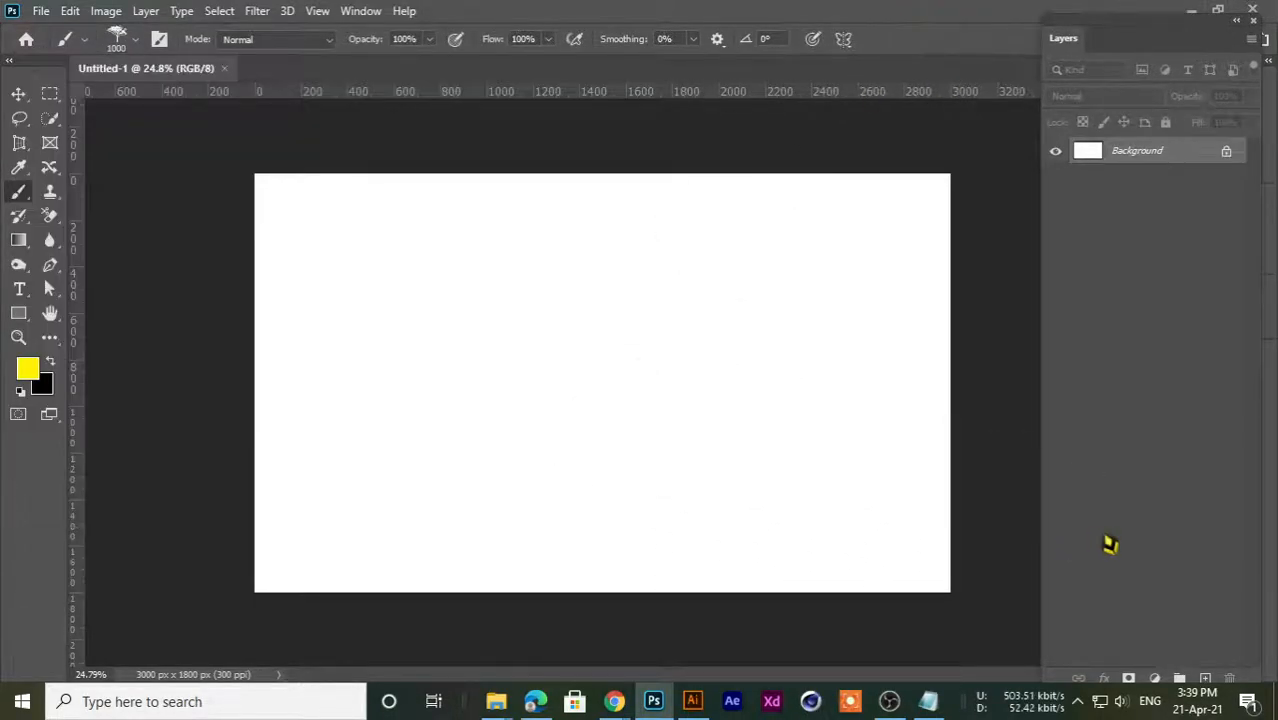
- Add a new layer, make black the foreground color and stamp a tree in the canvas's lower left area
{"action": "left_click", "coordinate": [1205, 678]}
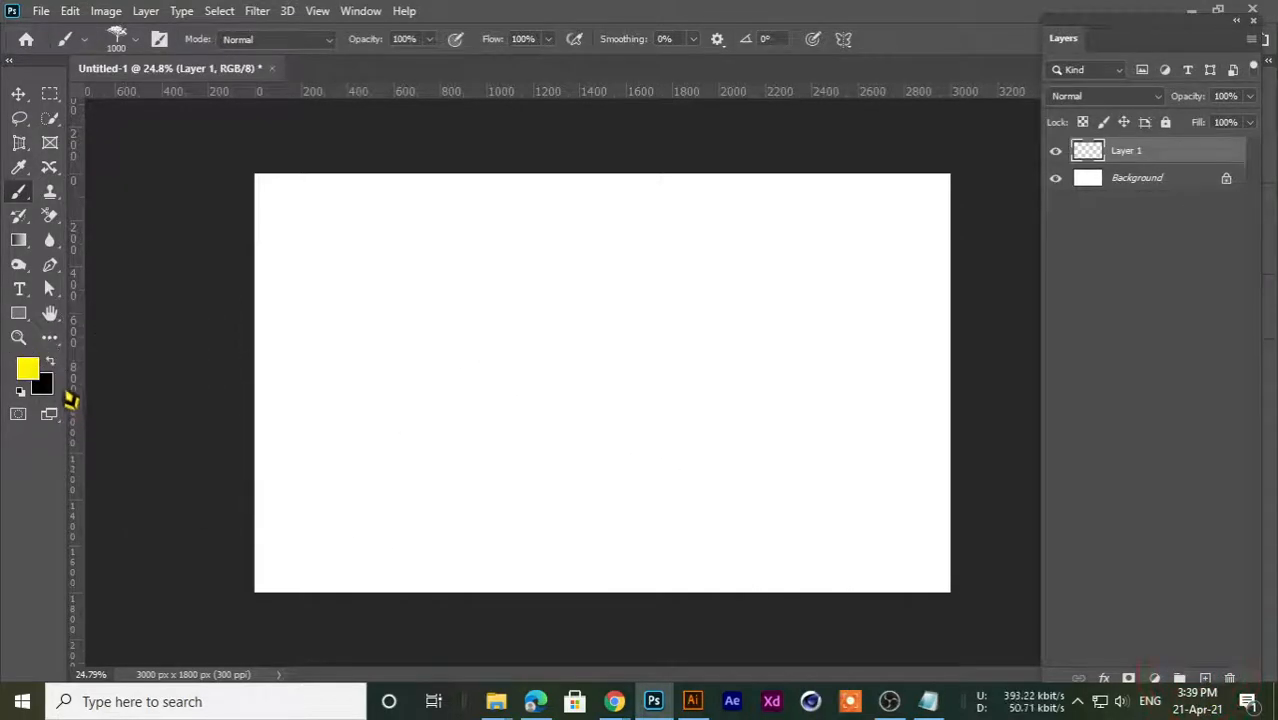
{"action": "left_click", "coordinate": [51, 362]}
{"action": "left_click", "coordinate": [432, 462]}
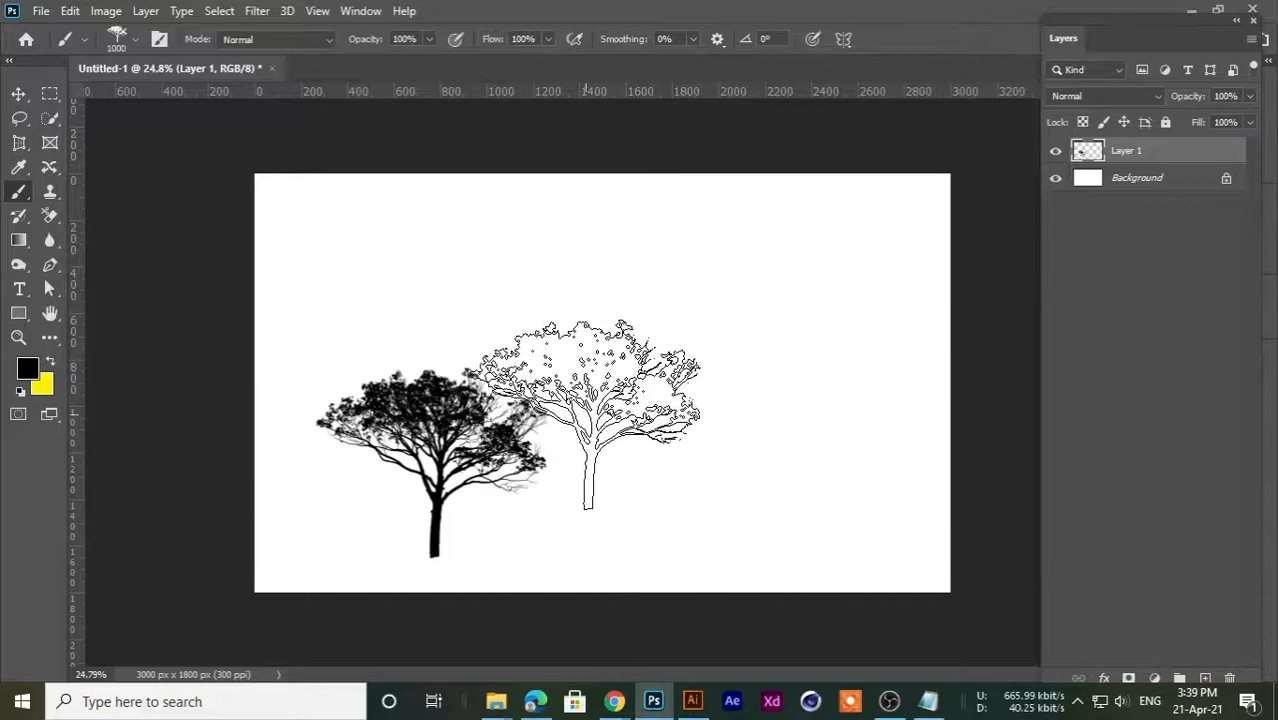
- Set the foreground color to cyan 00f6ff and stamp a second tree in the canvas's upper right area
{"action": "left_click", "coordinate": [27, 366]}
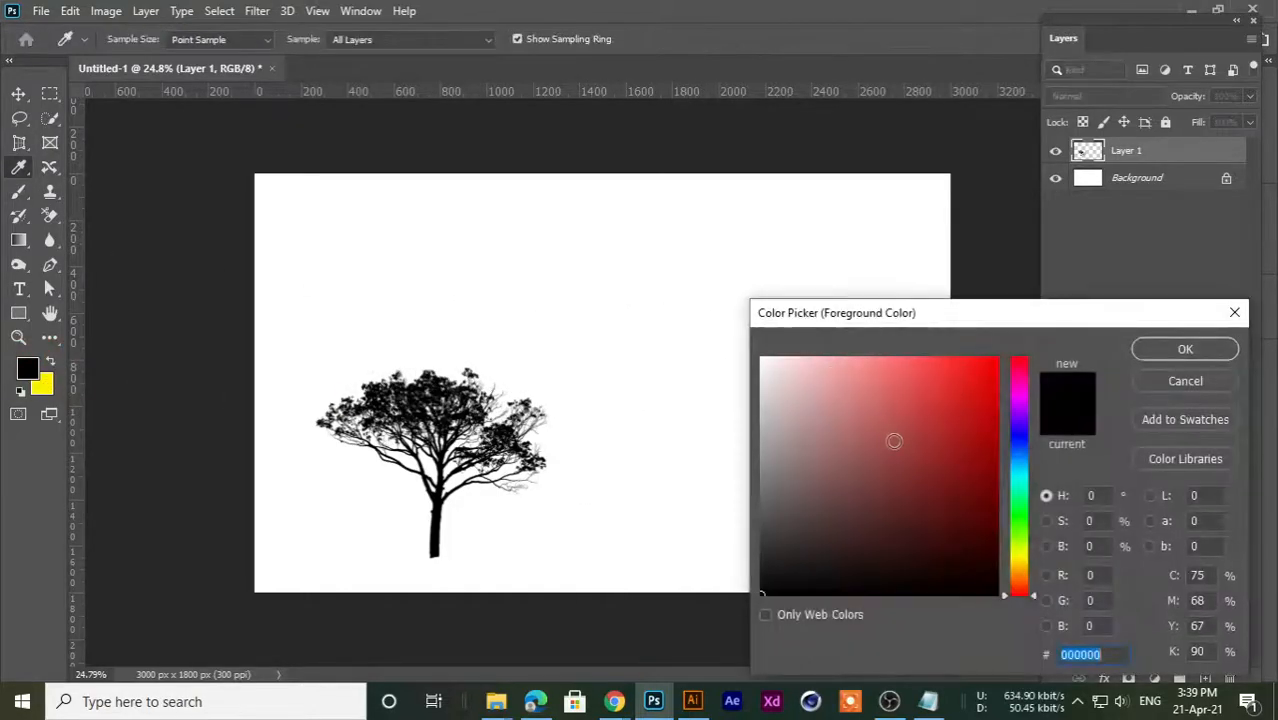
{"action": "left_click", "coordinate": [1018, 475]}
{"action": "left_click_drag", "start_coordinate": [985, 445], "coordinate": [1007, 341]}
{"action": "left_click", "coordinate": [1167, 341]}
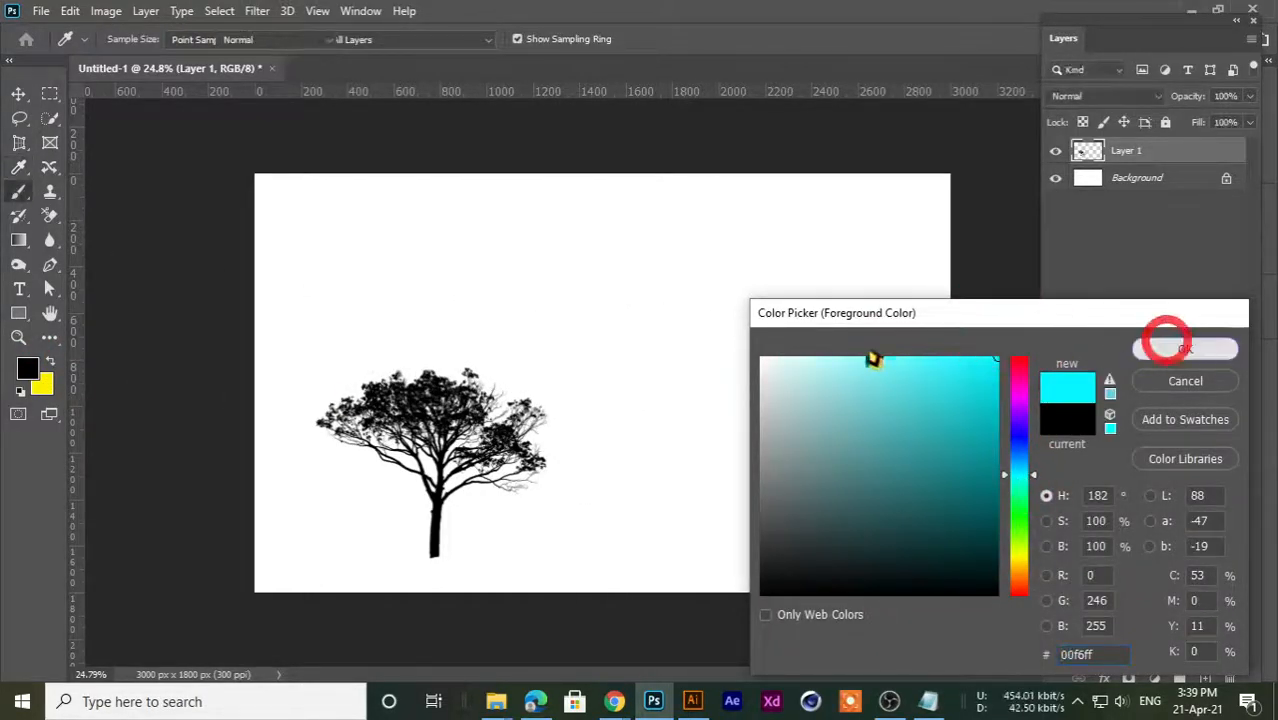
{"action": "left_click", "coordinate": [758, 326]}
- Delete the layer holding the two test trees and add a new empty layer
{"action": "left_click", "coordinate": [18, 93]}
{"action": "key", "text": "Delete"}
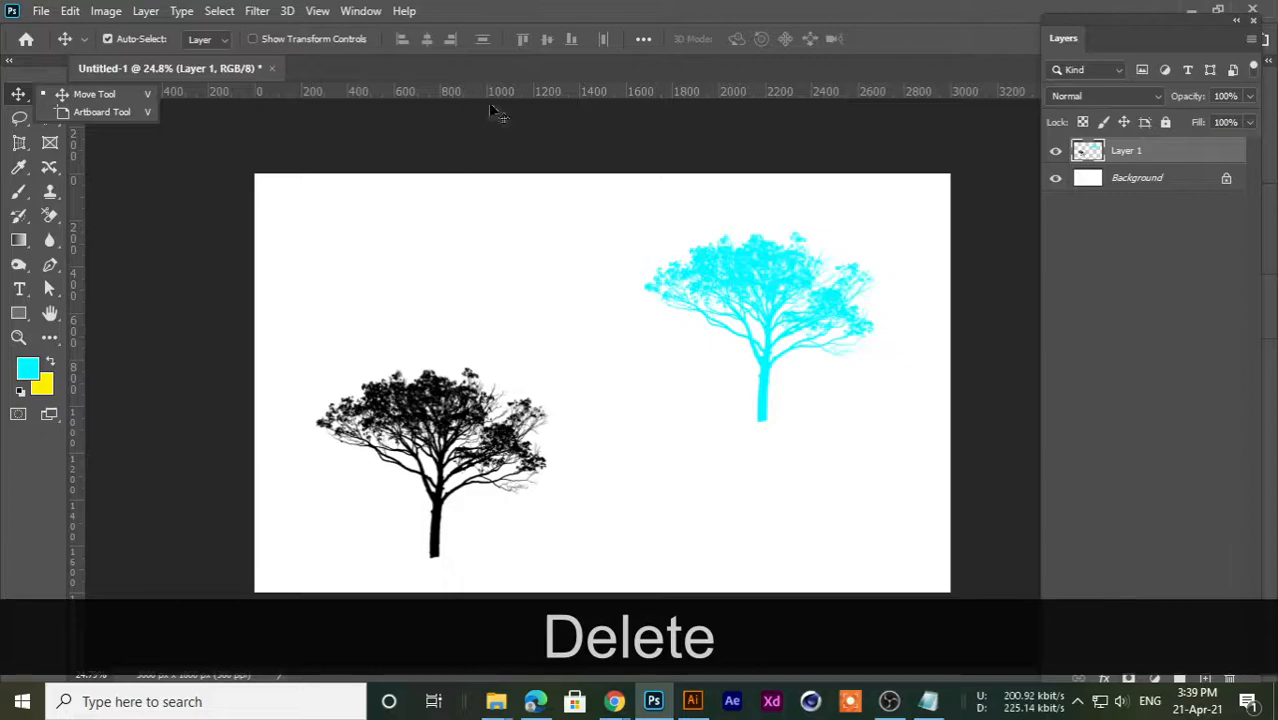
{"action": "key", "text": "Delete"}
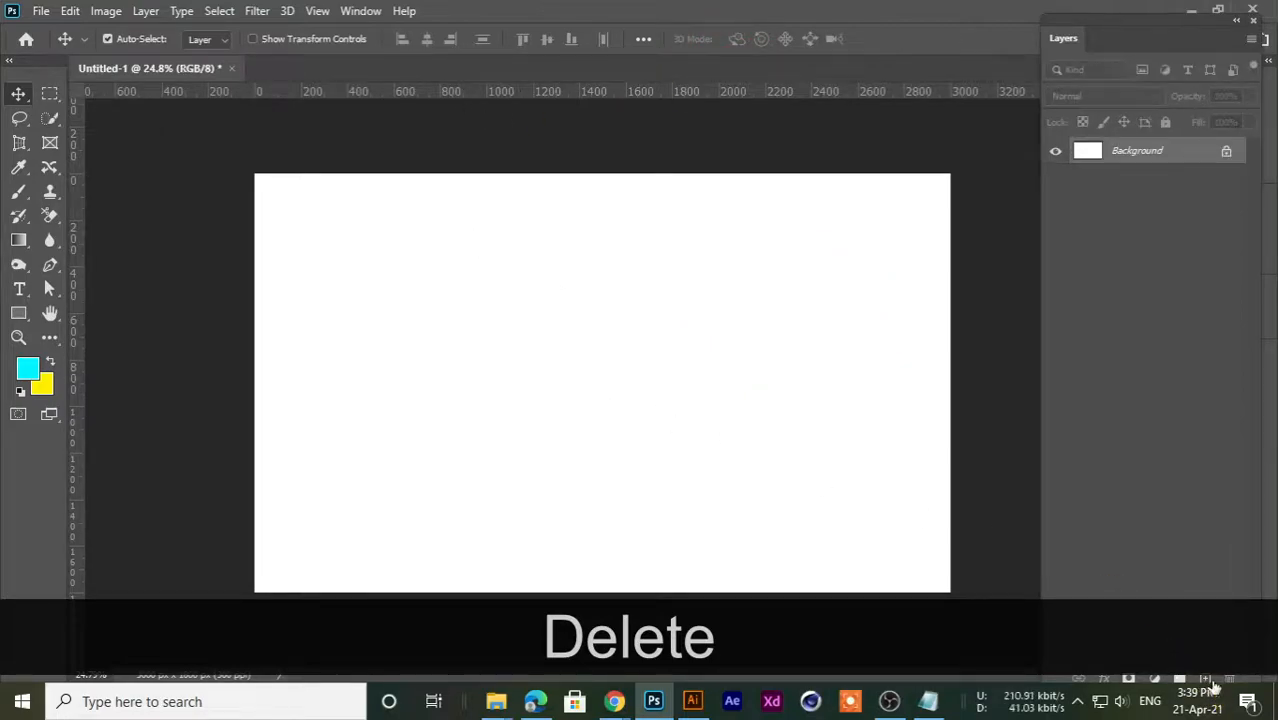
{"action": "left_click", "coordinate": [1205, 678]}
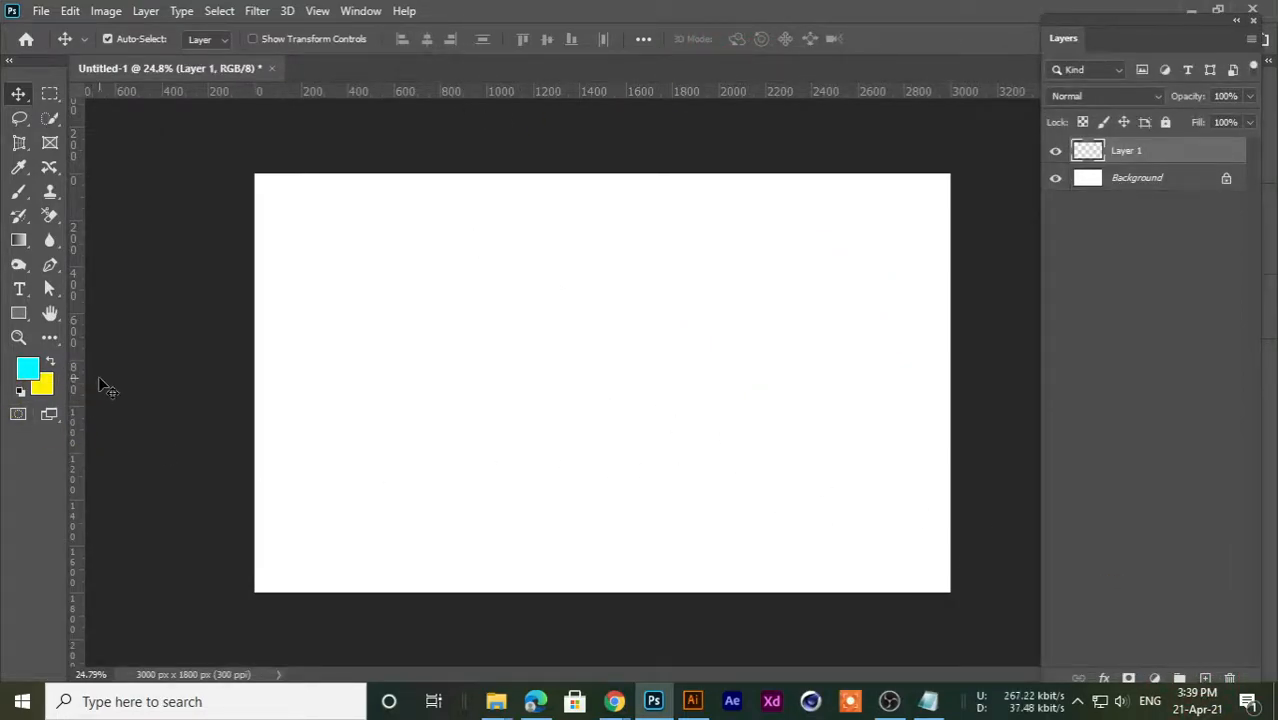
- Check the Google Meet call in Chrome and return to Photoshop
{"action": "mouse_move", "coordinate": [612, 690]}
{"action": "left_click", "coordinate": [485, 565]}
{"action": "left_click", "coordinate": [824, 217]}
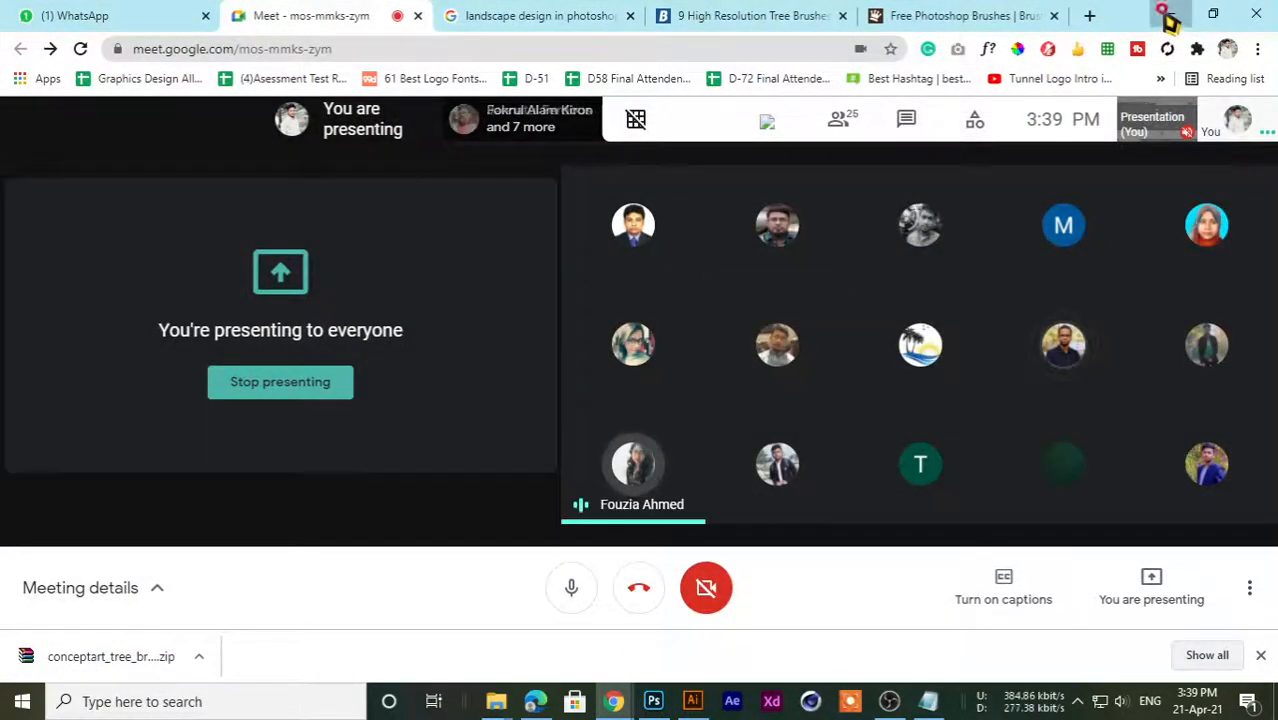
{"action": "left_click", "coordinate": [1167, 15]}
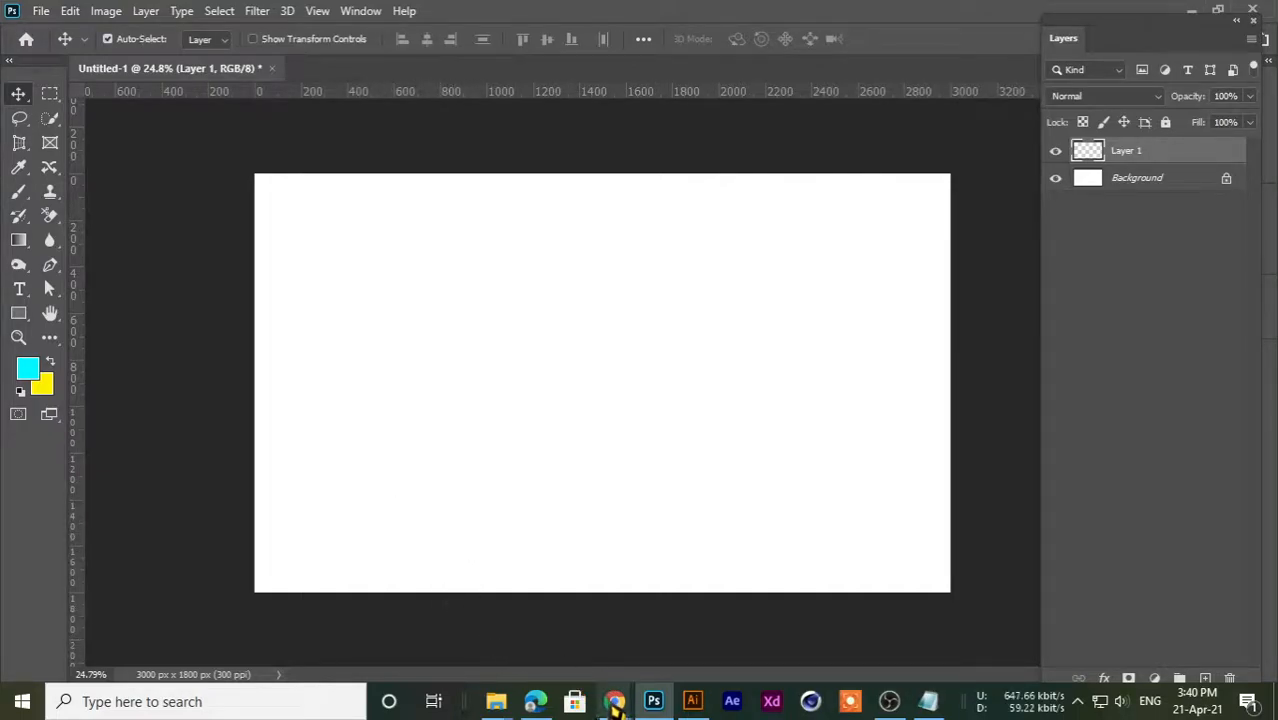
- Examine the orange darken landscape design reference in Chrome's Google image results and return to Photoshop
{"action": "mouse_move", "coordinate": [614, 701]}
{"action": "left_click", "coordinate": [537, 643]}
{"action": "left_click", "coordinate": [527, 15]}
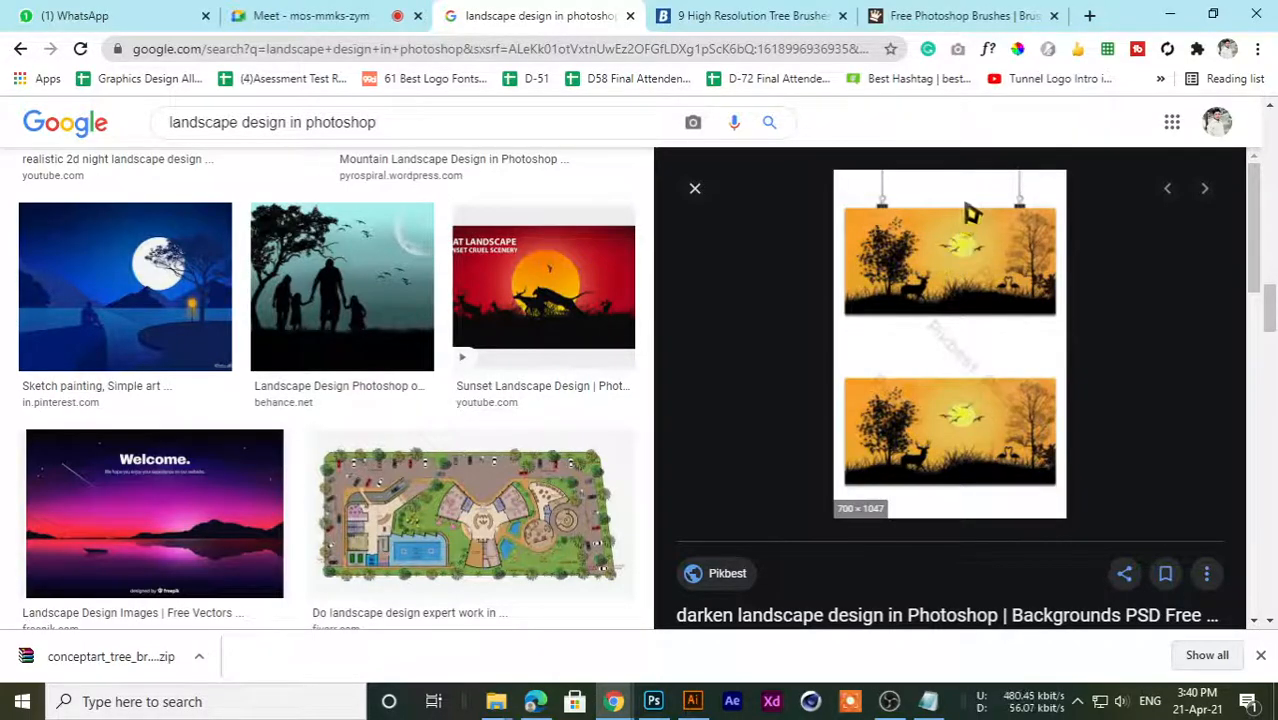
{"action": "left_click", "coordinate": [1157, 20]}
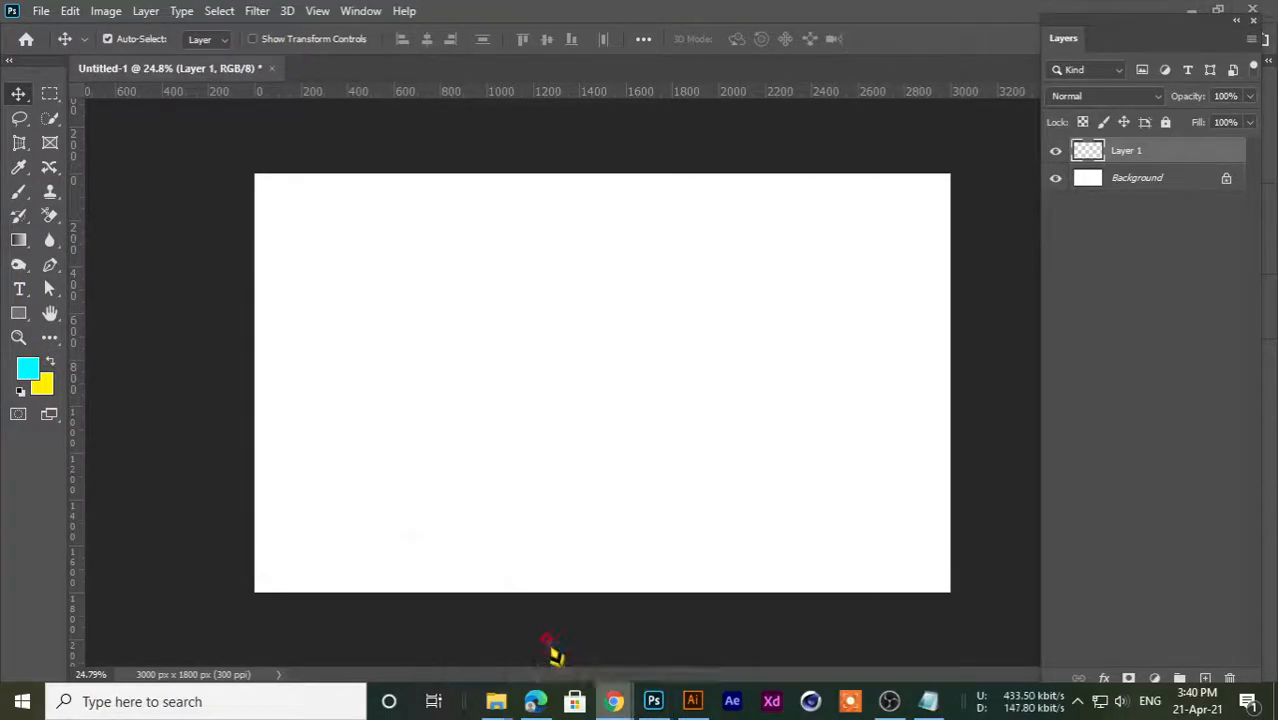
{"action": "left_click", "coordinate": [552, 650]}
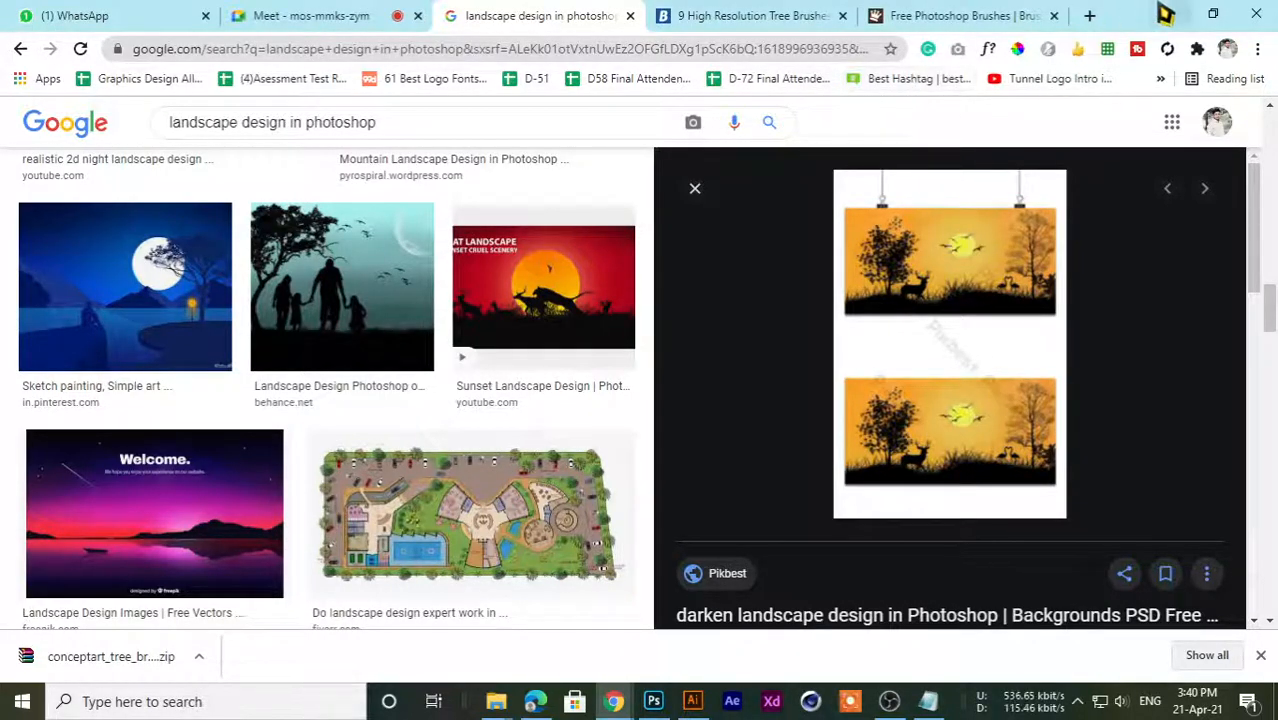
{"action": "left_click", "coordinate": [1172, 14]}
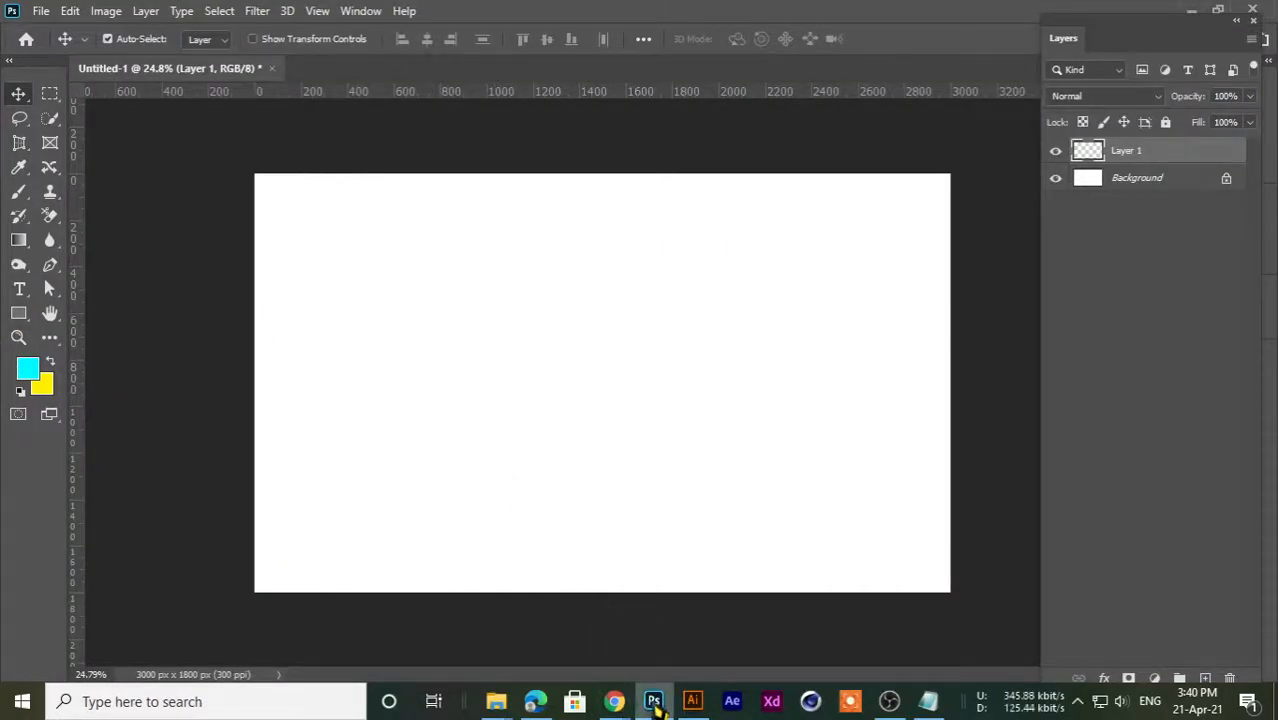
{"action": "left_click", "coordinate": [653, 701]}
- Try to copy the landscape reference image from Chrome into the Photoshop document, and delete Layer 1
{"action": "mouse_move", "coordinate": [614, 700]}
{"action": "left_click", "coordinate": [597, 605]}
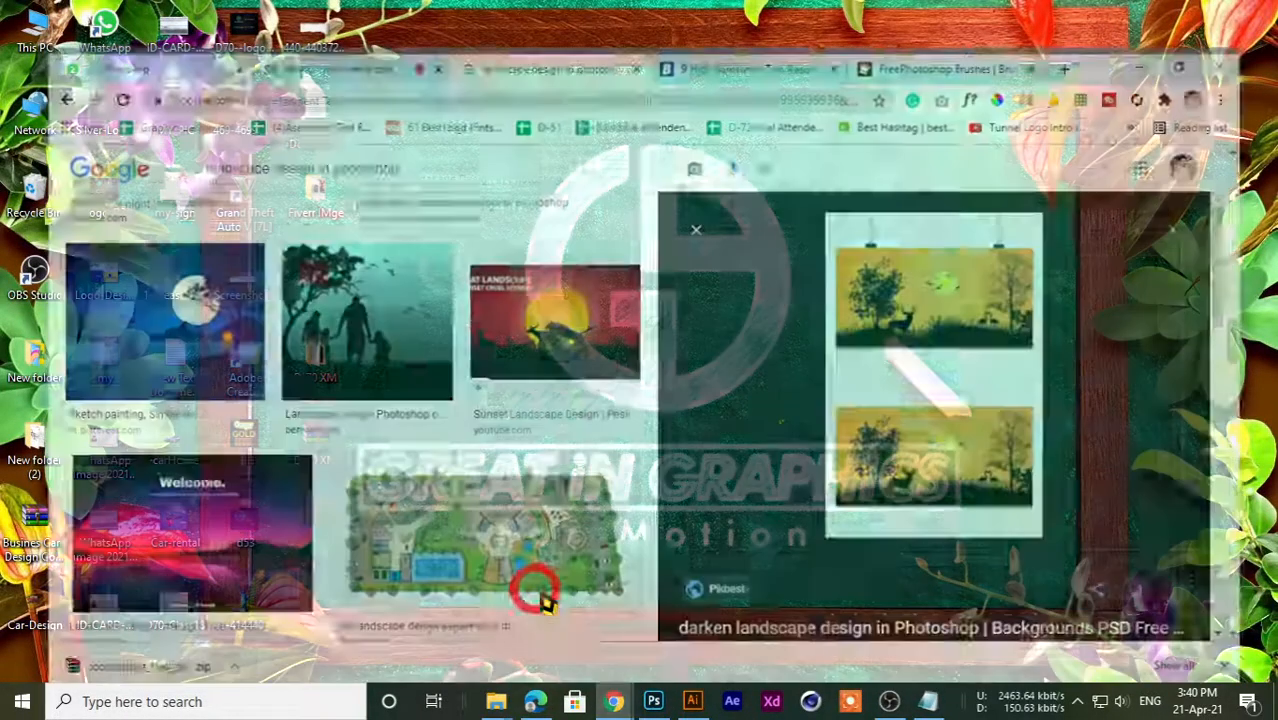
{"action": "right_click", "coordinate": [922, 371]}
{"action": "left_click", "coordinate": [975, 282]}
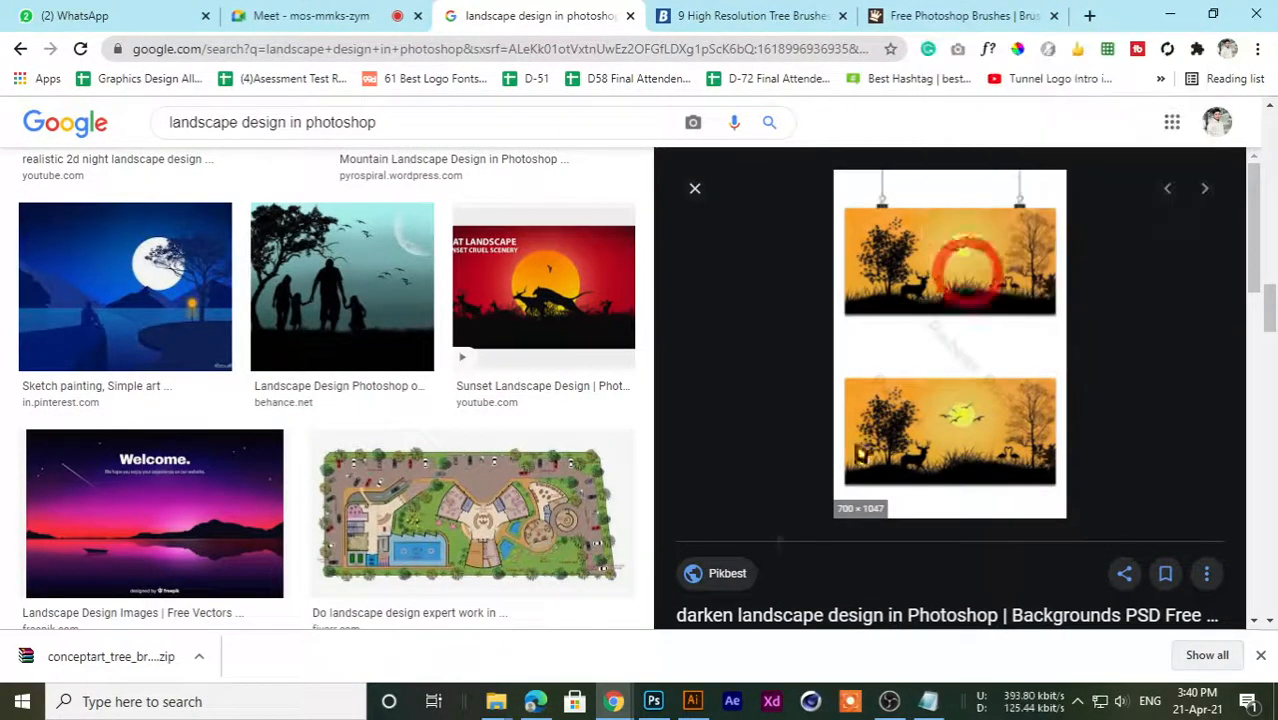
{"action": "left_click", "coordinate": [653, 701]}
{"action": "key", "text": "ctrl+v"}
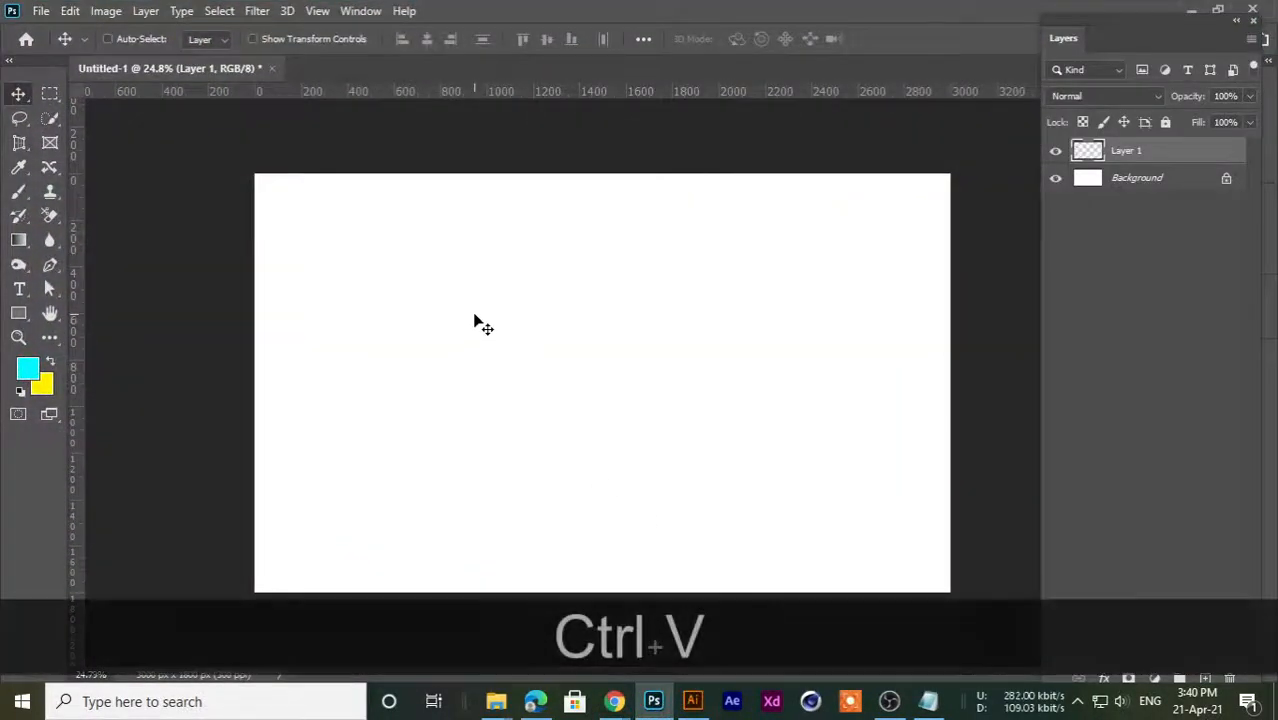
{"action": "key", "text": "Delete"}
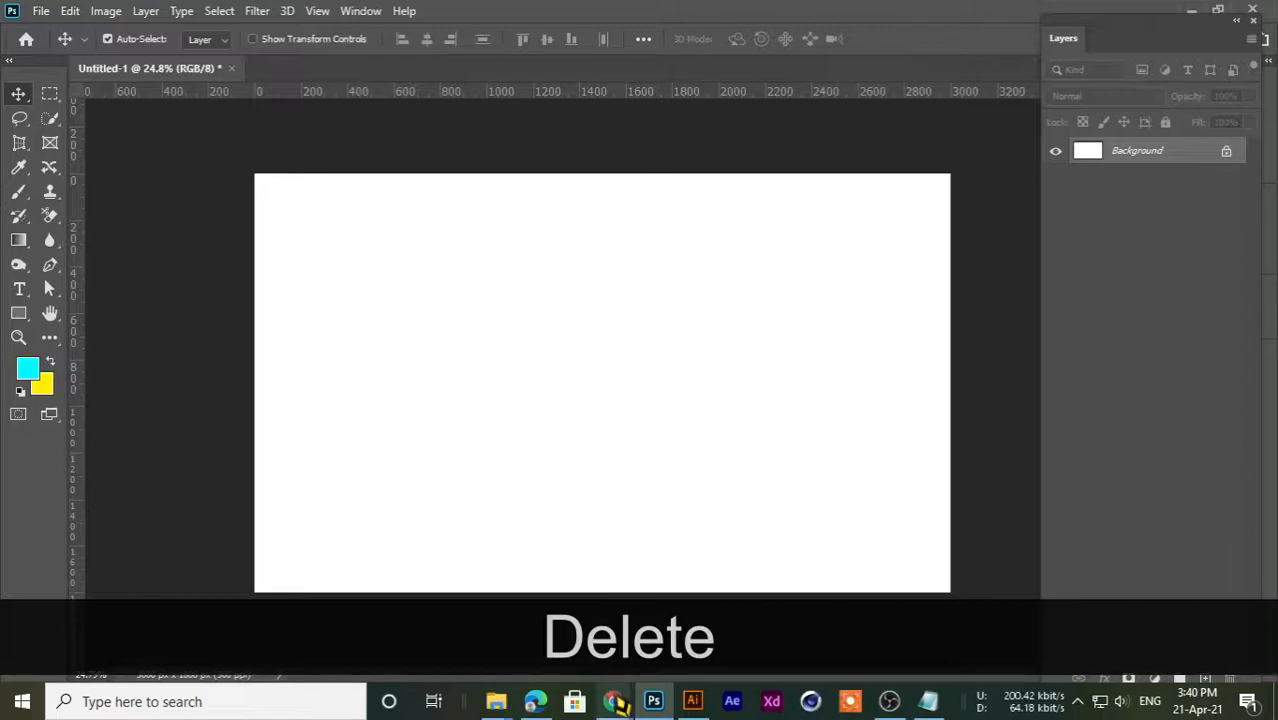
- Copy the orange landscape reference image from Chrome, paste it into the Photoshop document and place it in the canvas's upper-right area
{"action": "mouse_move", "coordinate": [614, 701]}
{"action": "left_click", "coordinate": [528, 585]}
{"action": "right_click", "coordinate": [960, 272]}
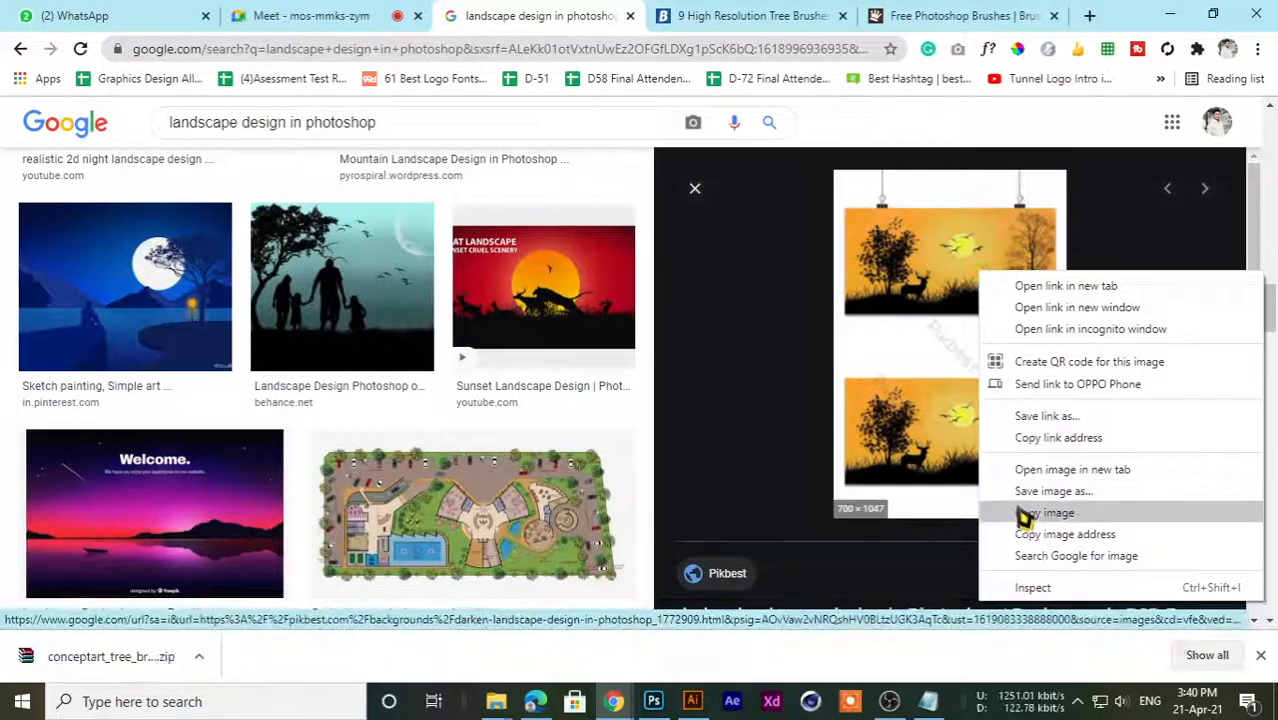
{"action": "left_click", "coordinate": [990, 513]}
{"action": "left_click", "coordinate": [653, 701]}
{"action": "key", "text": "ctrl+v"}
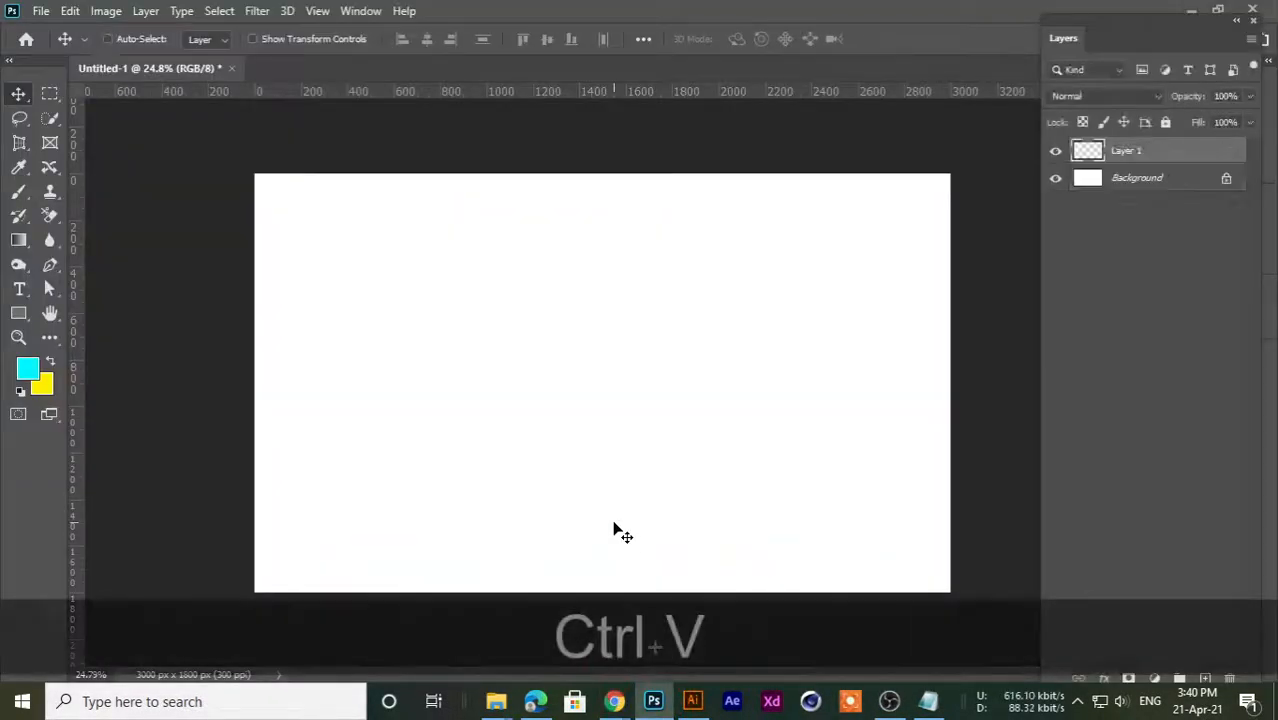
{"action": "left_click_drag", "start_coordinate": [593, 419], "coordinate": [764, 329]}
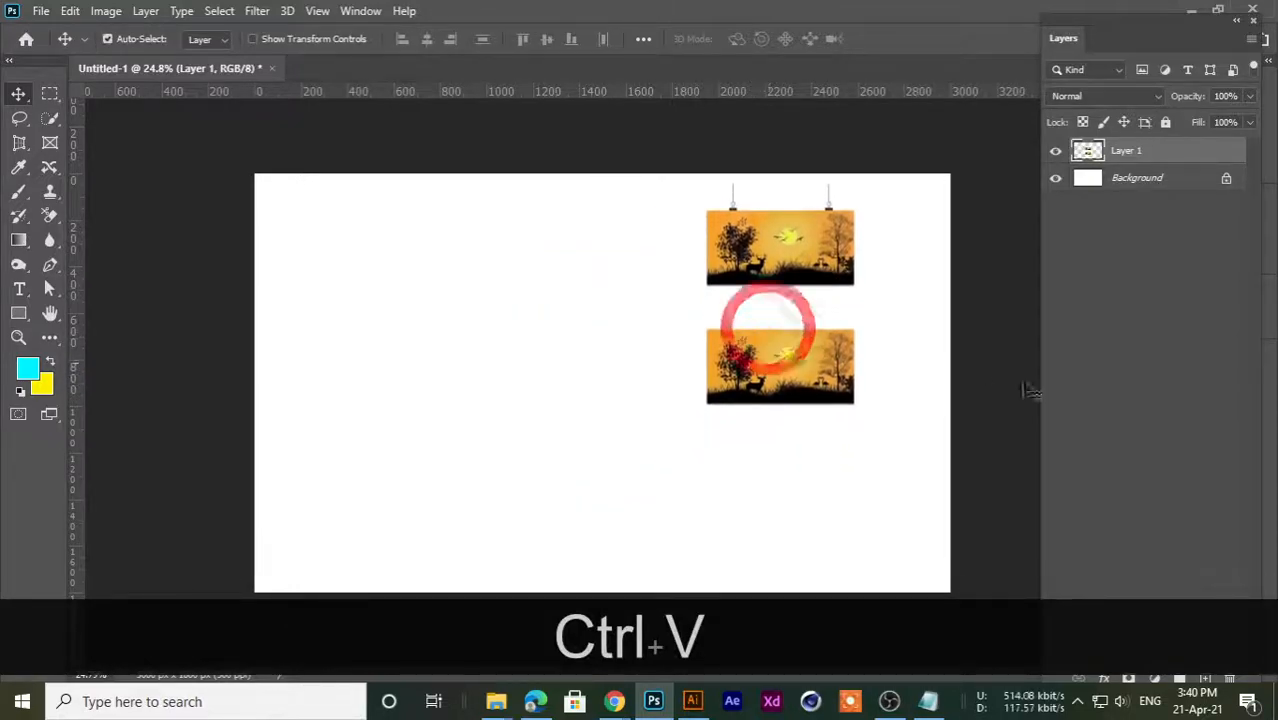
- Add a new layer above the reference image and activate the Gradient tool with the linear style
{"action": "left_click", "coordinate": [1204, 678]}
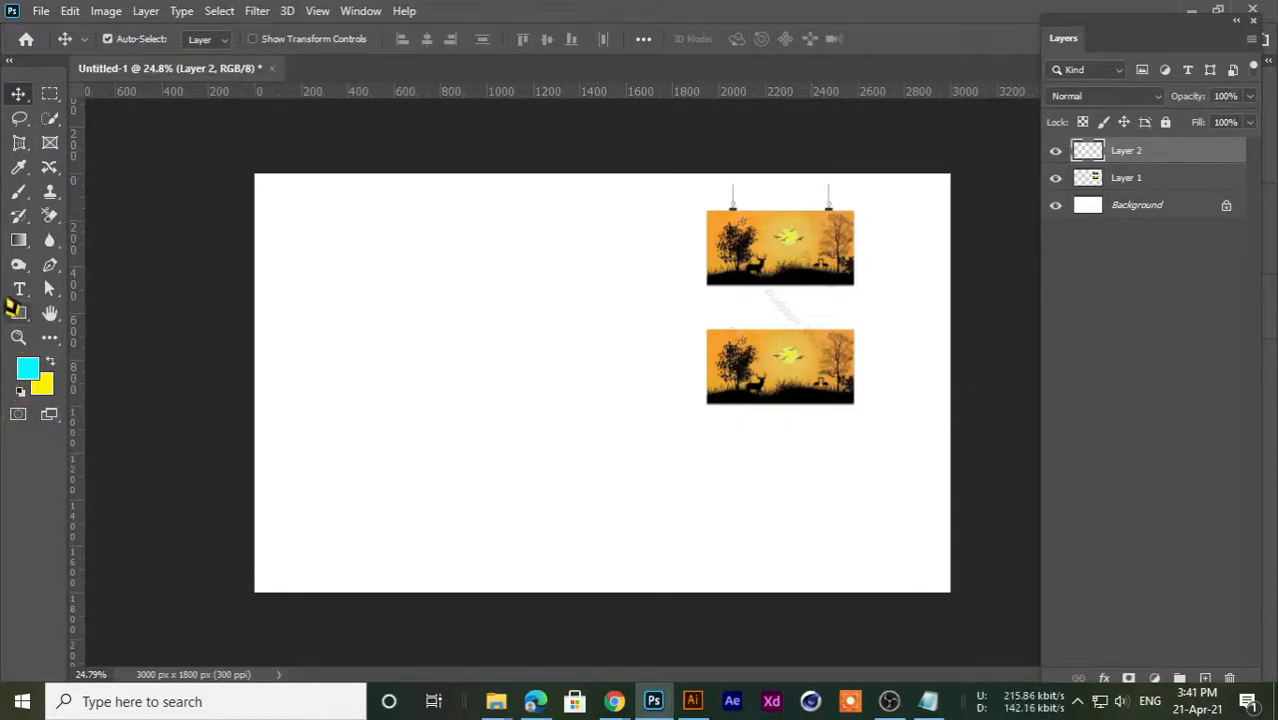
{"action": "left_click", "coordinate": [18, 240]}
{"action": "left_click", "coordinate": [80, 242]}
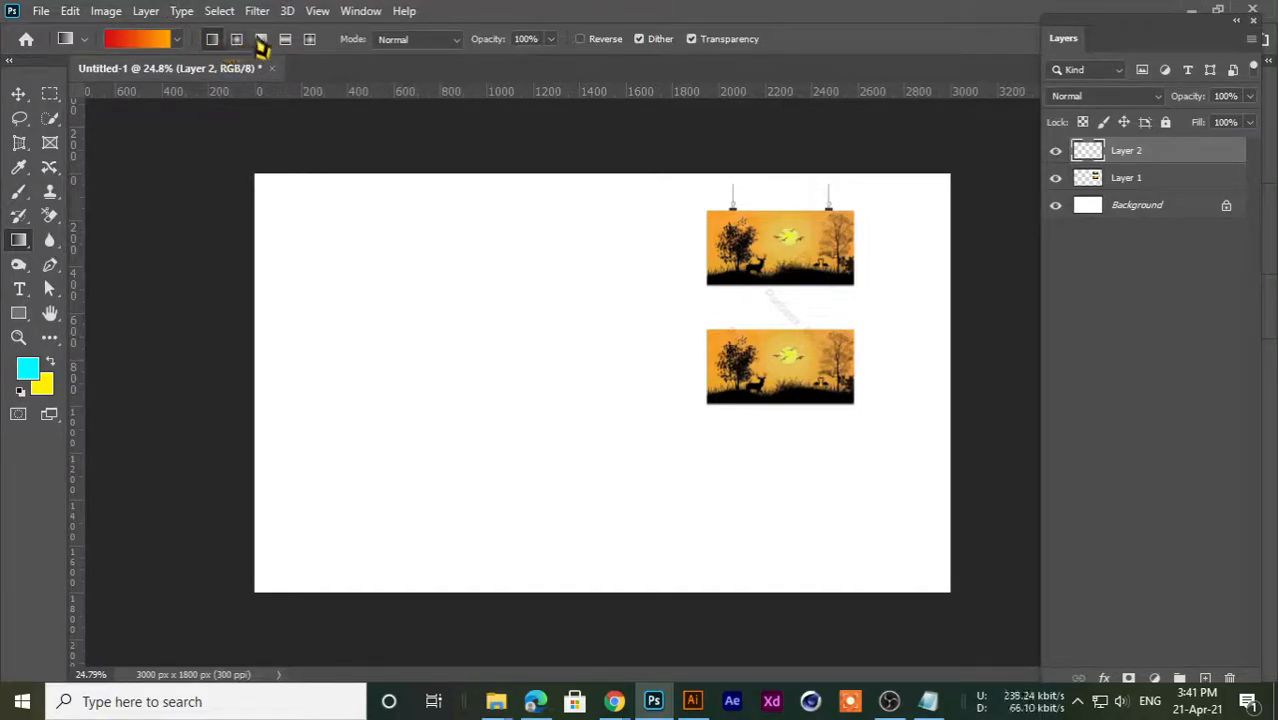
{"action": "left_click", "coordinate": [213, 45]}
{"action": "left_click", "coordinate": [239, 43]}
{"action": "left_click", "coordinate": [211, 40]}
{"action": "right_click", "coordinate": [22, 263]}
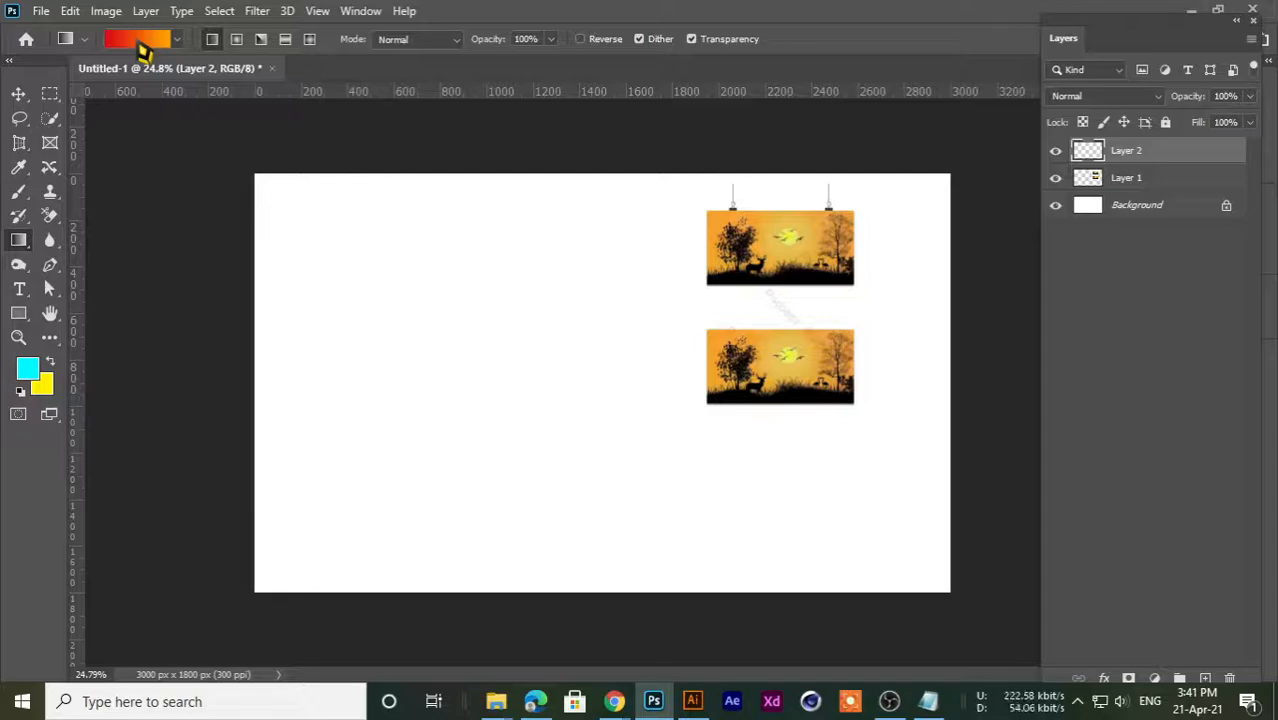
- Set the gradient's start stop to the orange of the reference sky and its end stop to the yellow around the sun
{"action": "left_click", "coordinate": [136, 42]}
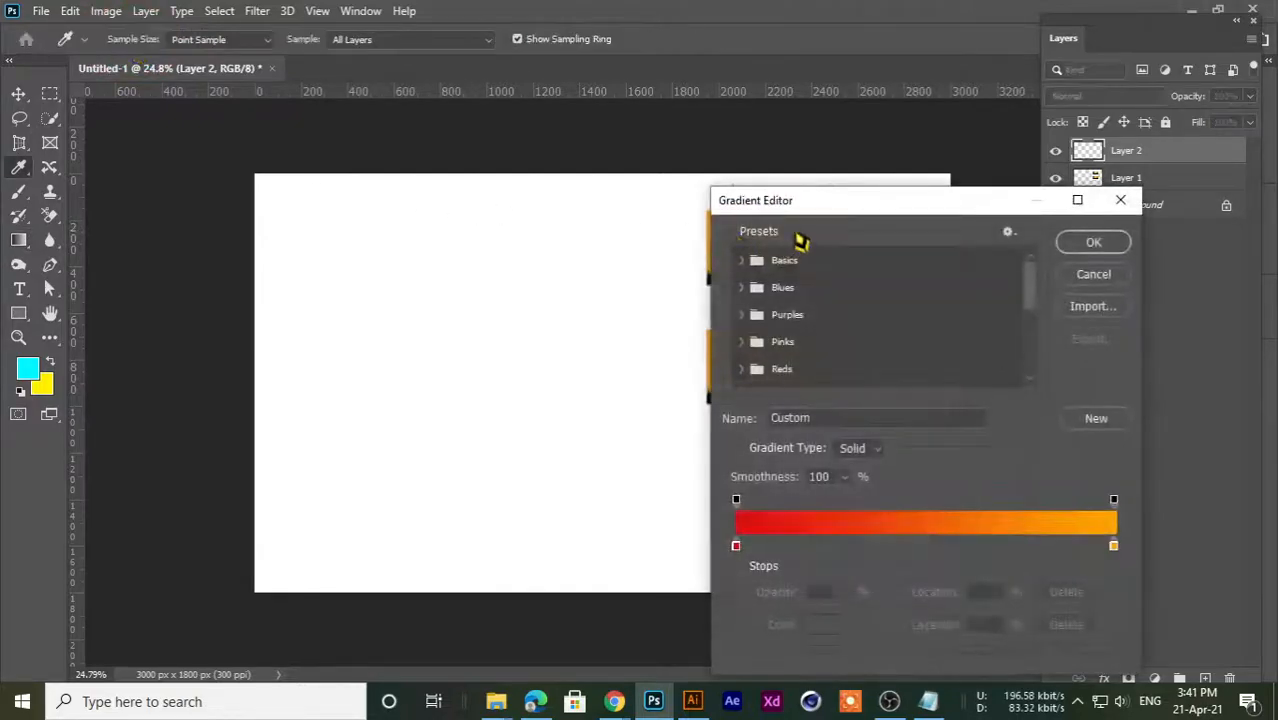
{"action": "left_click_drag", "start_coordinate": [165, 148], "coordinate": [290, 60]}
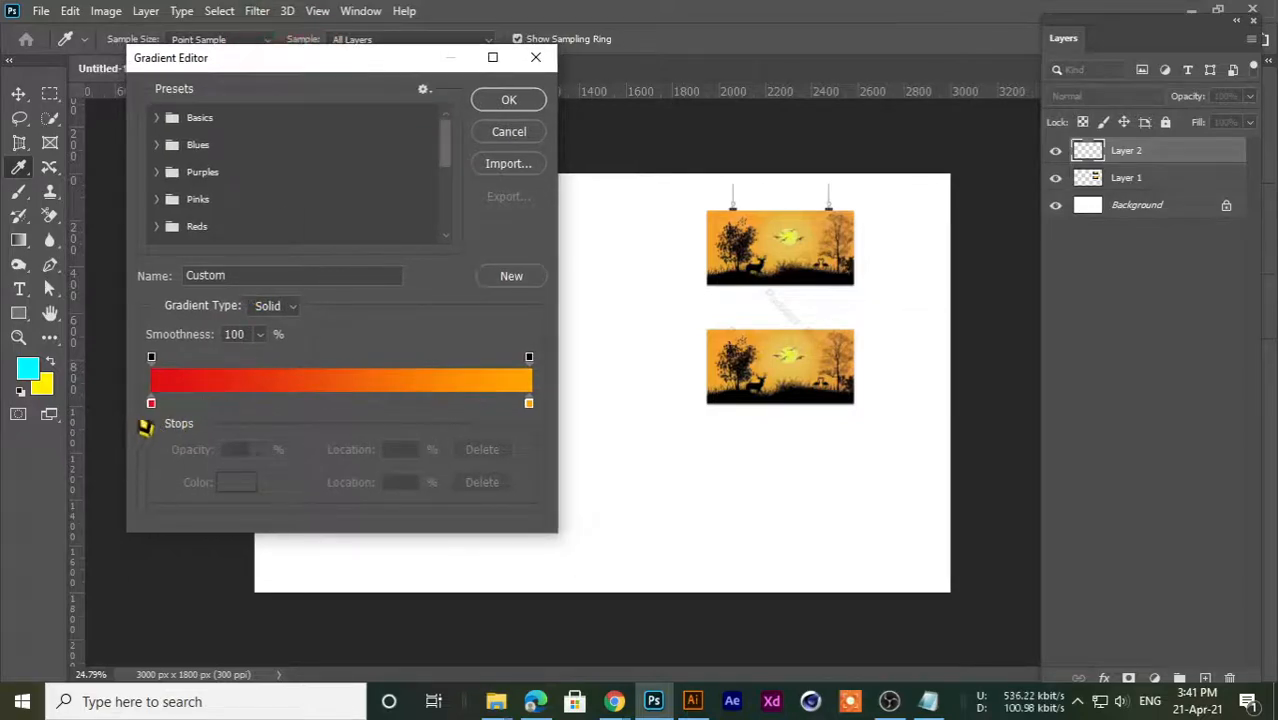
{"action": "left_click", "coordinate": [152, 405]}
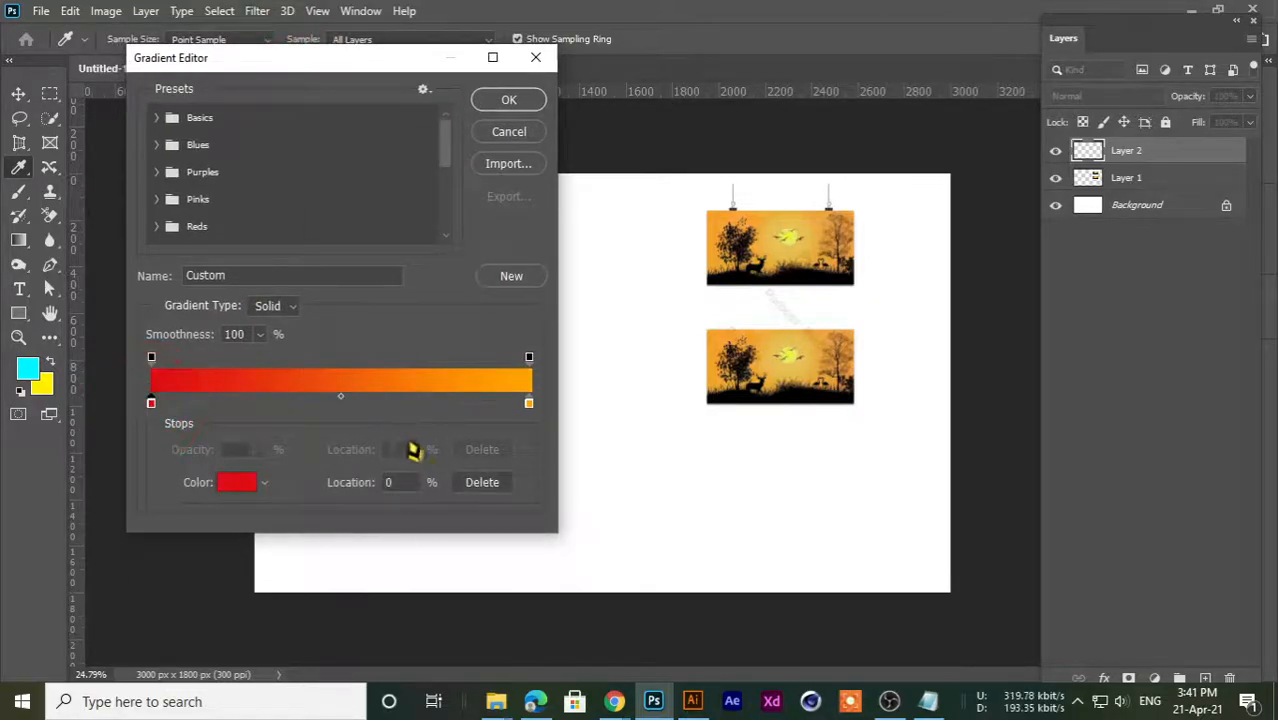
{"action": "left_click", "coordinate": [151, 404]}
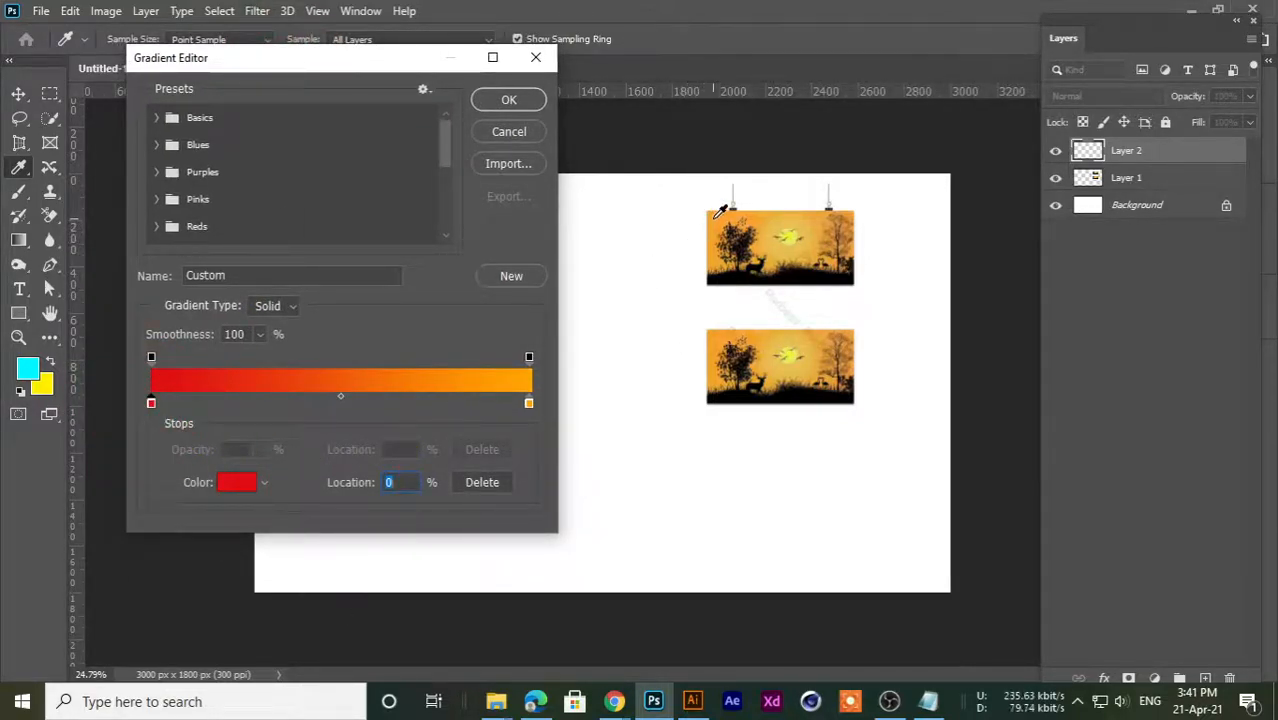
{"action": "left_click", "coordinate": [718, 213]}
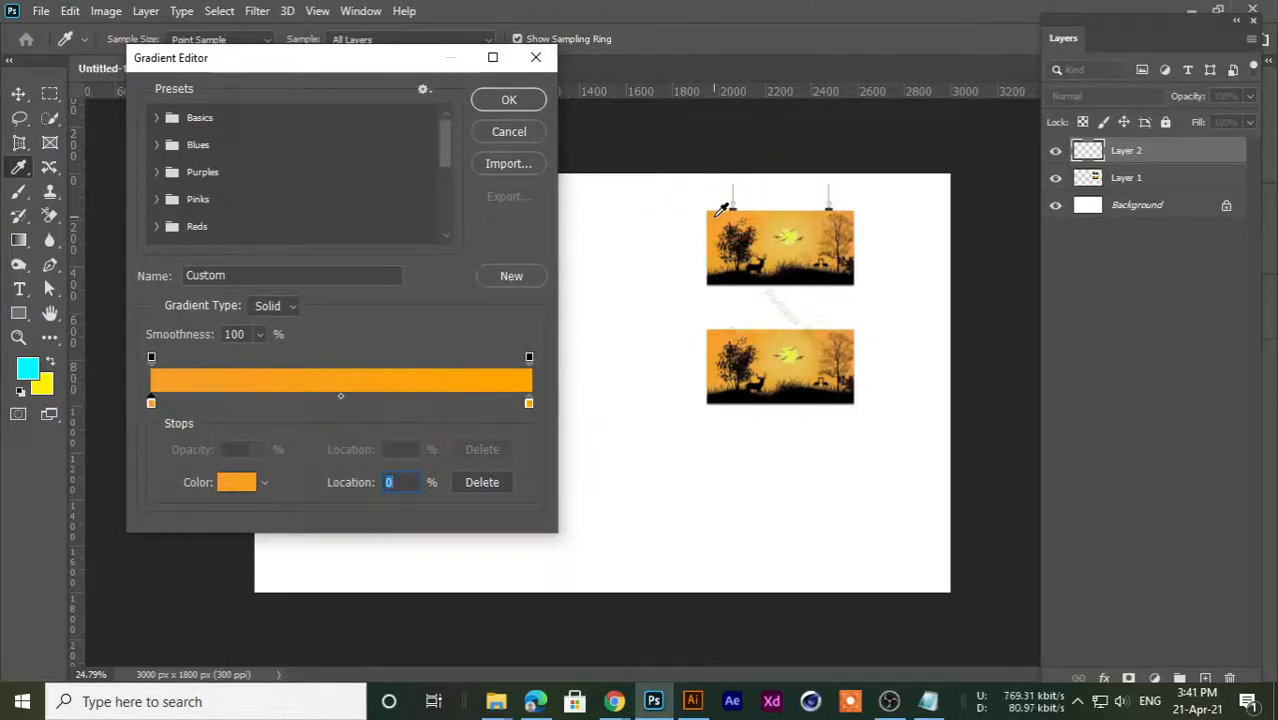
{"action": "left_click", "coordinate": [529, 403]}
{"action": "left_click", "coordinate": [786, 360]}
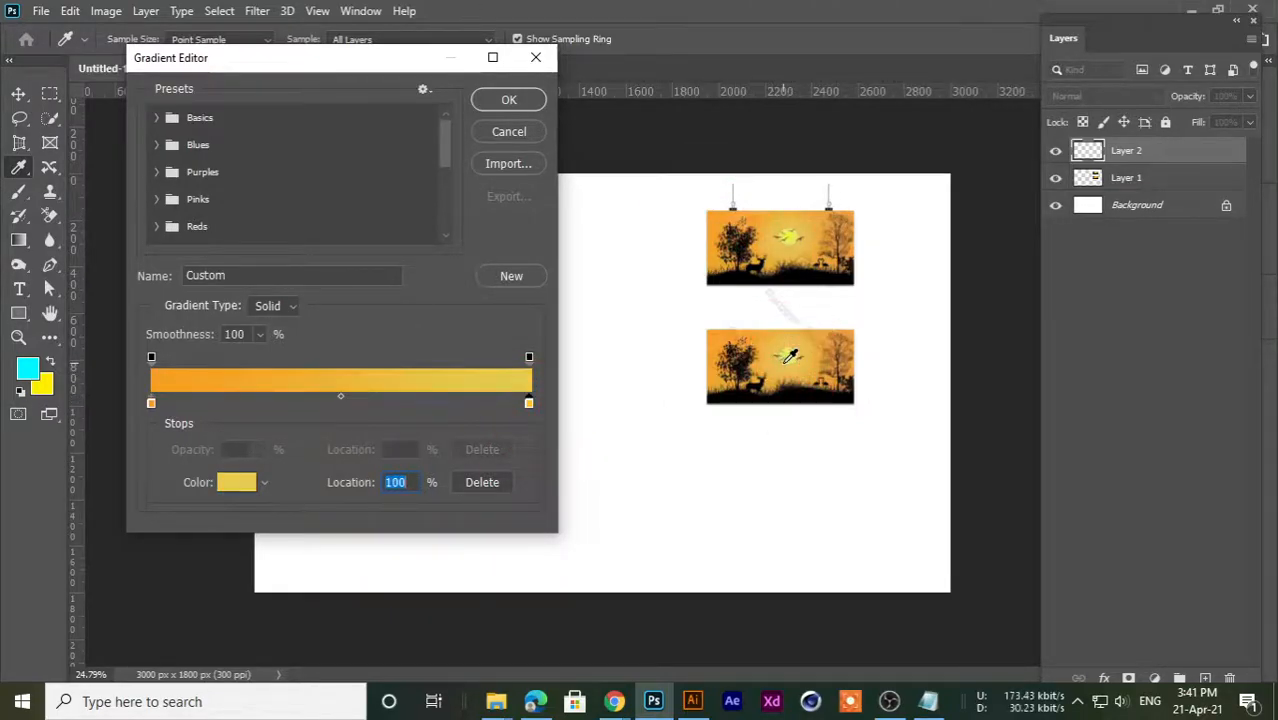
{"action": "left_click", "coordinate": [494, 97]}
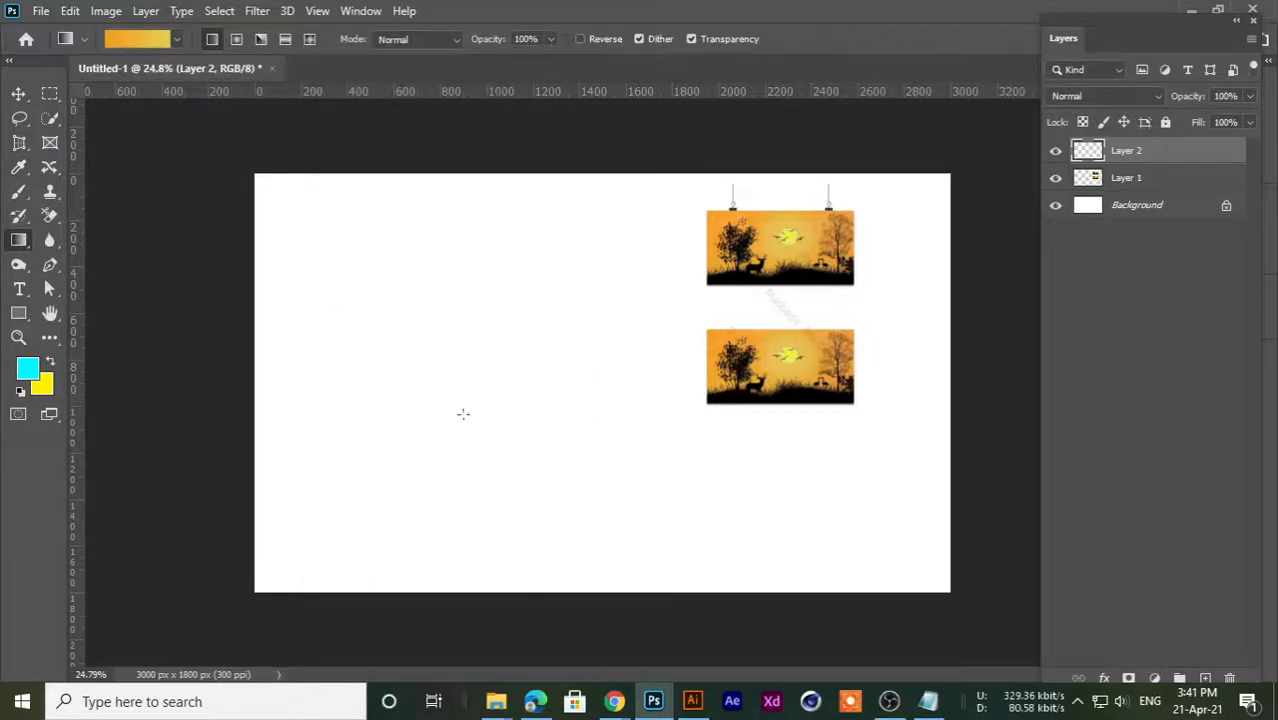
- Shift the reference image slightly right and move Layer 2 below Layer 1, with the Gradient tool active again
{"action": "left_click", "coordinate": [19, 93]}
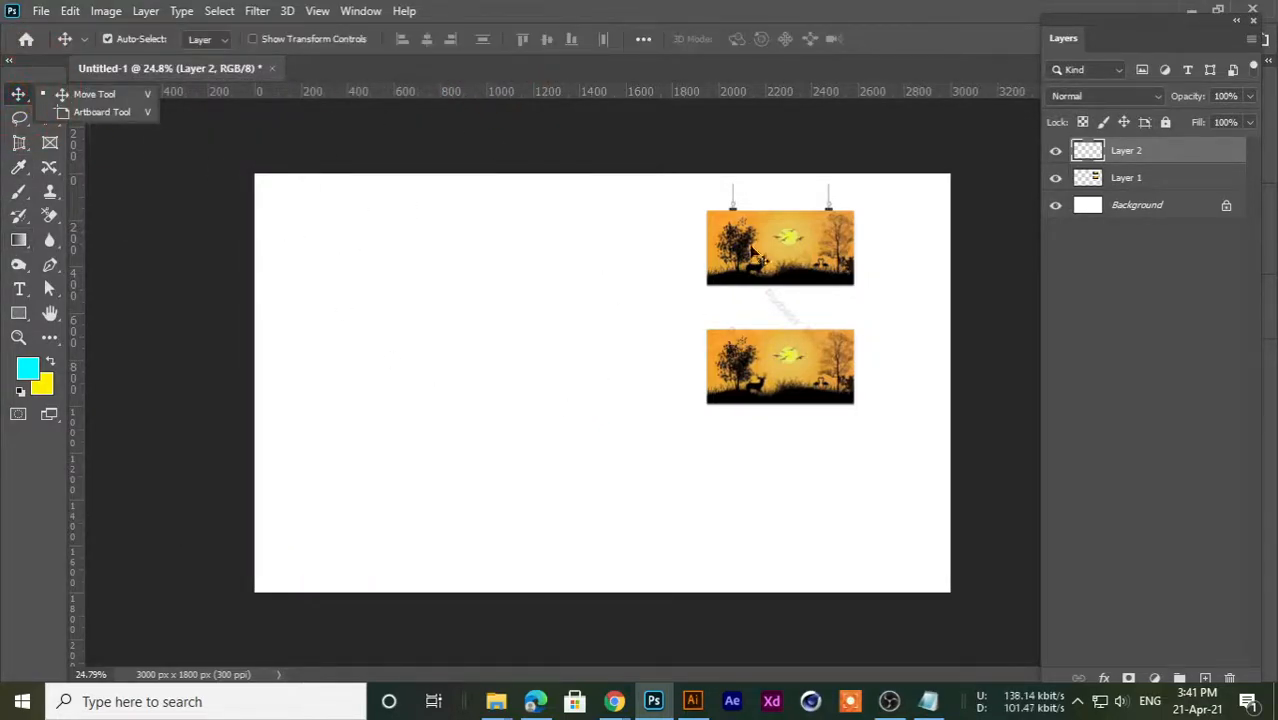
{"action": "left_click_drag", "start_coordinate": [756, 256], "coordinate": [798, 262]}
{"action": "mouse_move", "coordinate": [19, 240]}
{"action": "left_mouse_down"}
{"action": "mouse_move", "coordinate": [17, 251]}
{"action": "mouse_move", "coordinate": [80, 258]}
{"action": "left_mouse_up"}
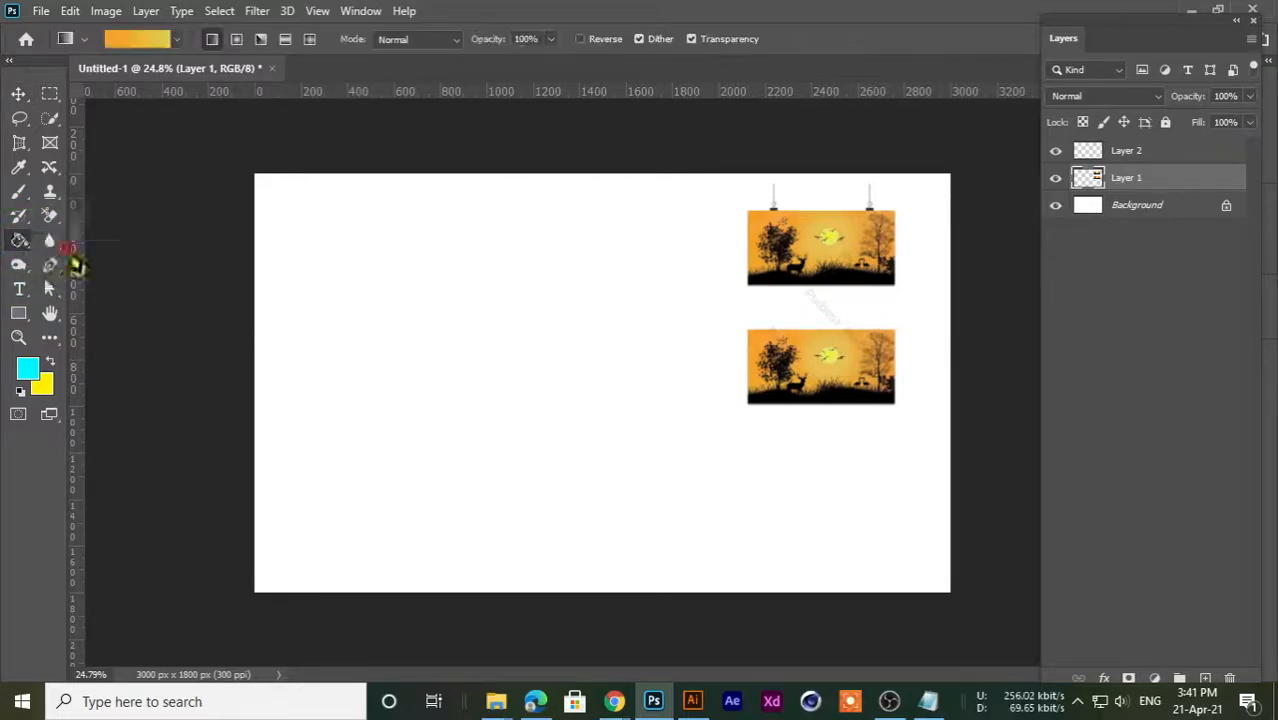
{"action": "left_click", "coordinate": [1100, 152]}
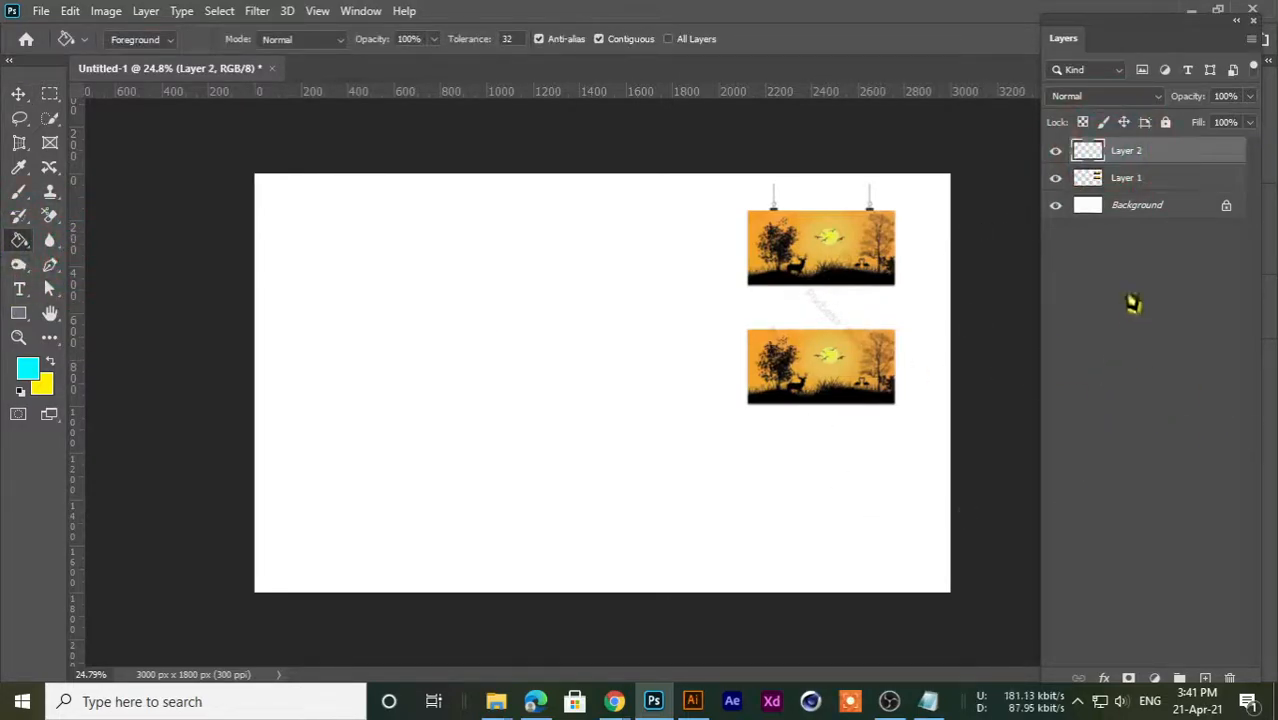
{"action": "left_click_drag", "start_coordinate": [1128, 151], "coordinate": [1135, 186]}
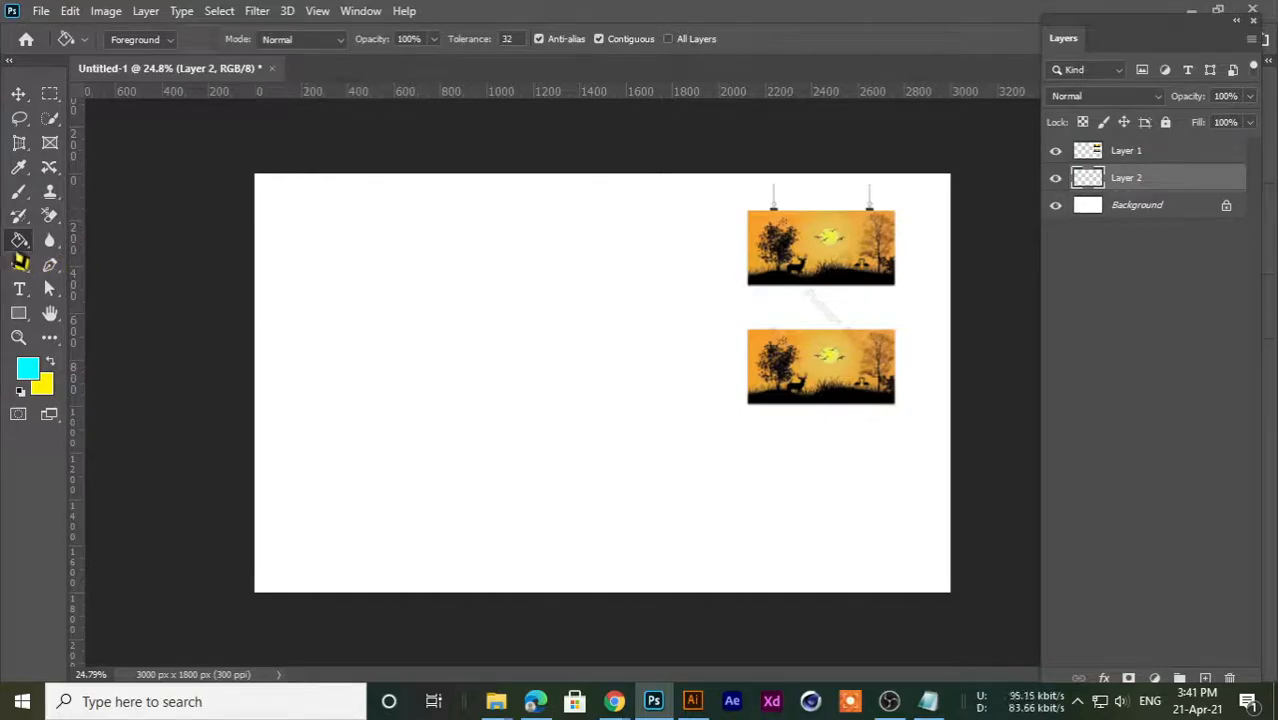
{"action": "left_click", "coordinate": [19, 194]}
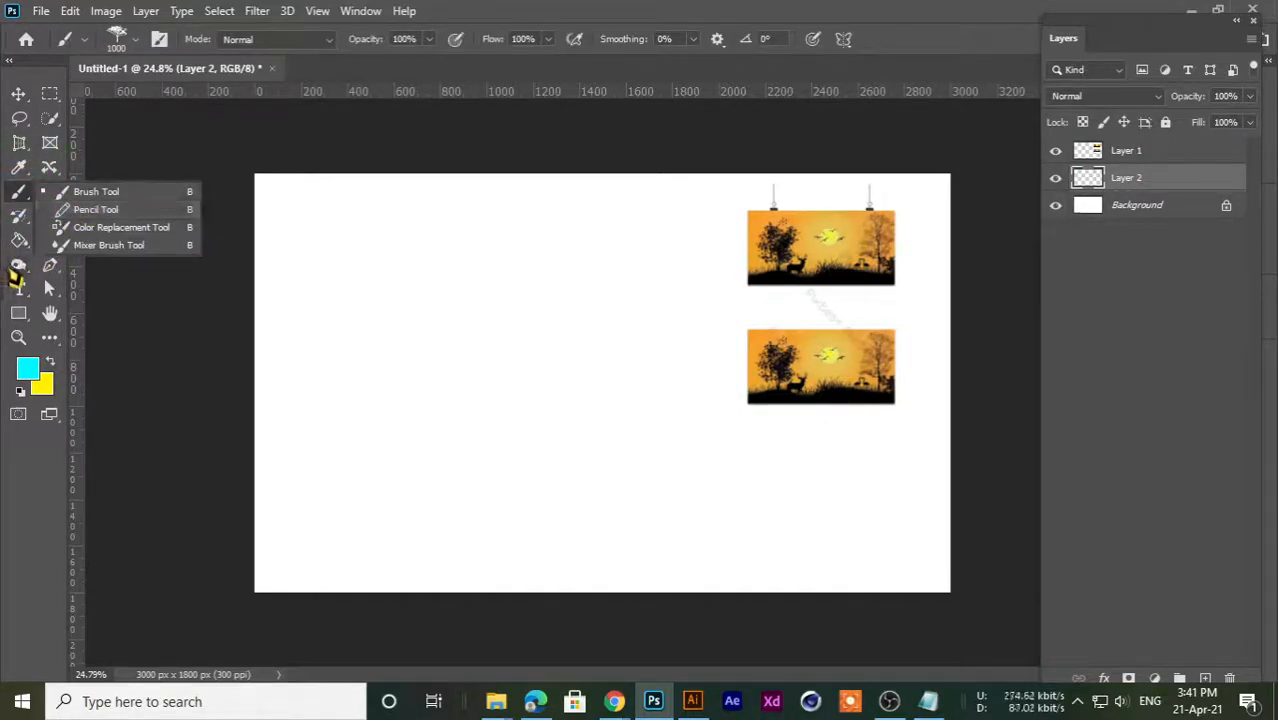
{"action": "right_click", "coordinate": [19, 240]}
{"action": "left_click", "coordinate": [80, 243]}
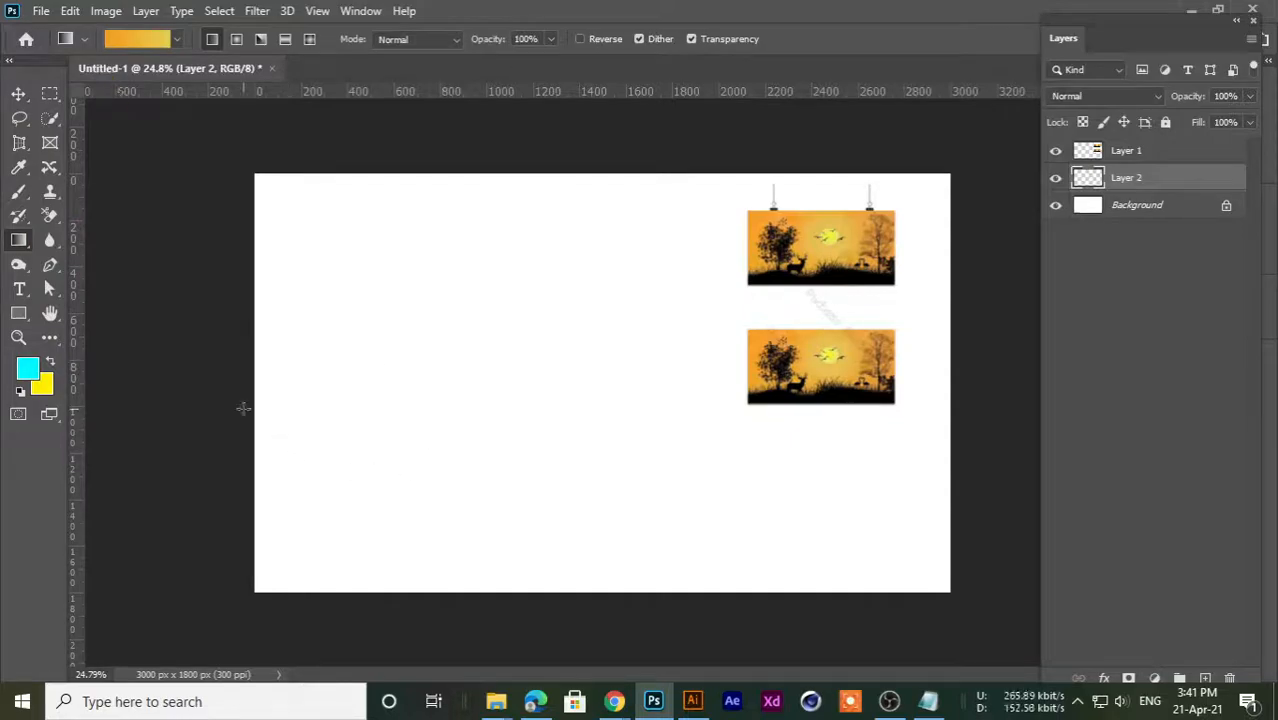
- Try linear gradients in several directions across Layer 2, ending with a vertical one from orange at the top to yellow at the bottom
{"action": "left_click_drag", "start_coordinate": [260, 583], "coordinate": [773, 106]}
{"action": "left_click_drag", "start_coordinate": [495, 335], "coordinate": [872, 147]}
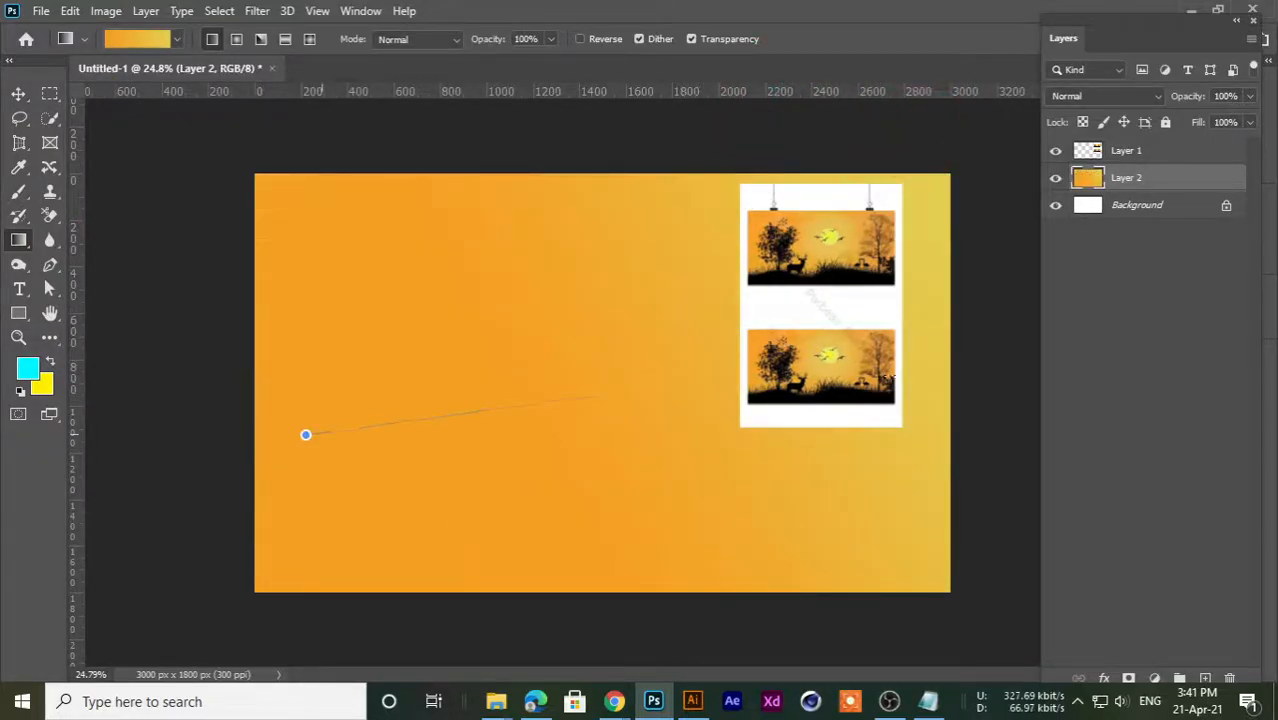
{"action": "left_click_drag", "start_coordinate": [840, 377], "coordinate": [943, 366]}
{"action": "left_click_drag", "start_coordinate": [1004, 248], "coordinate": [385, 377]}
{"action": "left_click_drag", "start_coordinate": [251, 283], "coordinate": [886, 302]}
{"action": "left_click_drag", "start_coordinate": [604, 175], "coordinate": [588, 594]}
{"action": "left_click_drag", "start_coordinate": [284, 573], "coordinate": [752, 188]}
{"action": "left_click_drag", "start_coordinate": [964, 171], "coordinate": [950, 588]}
{"action": "left_click_drag", "start_coordinate": [424, 302], "coordinate": [937, 572]}
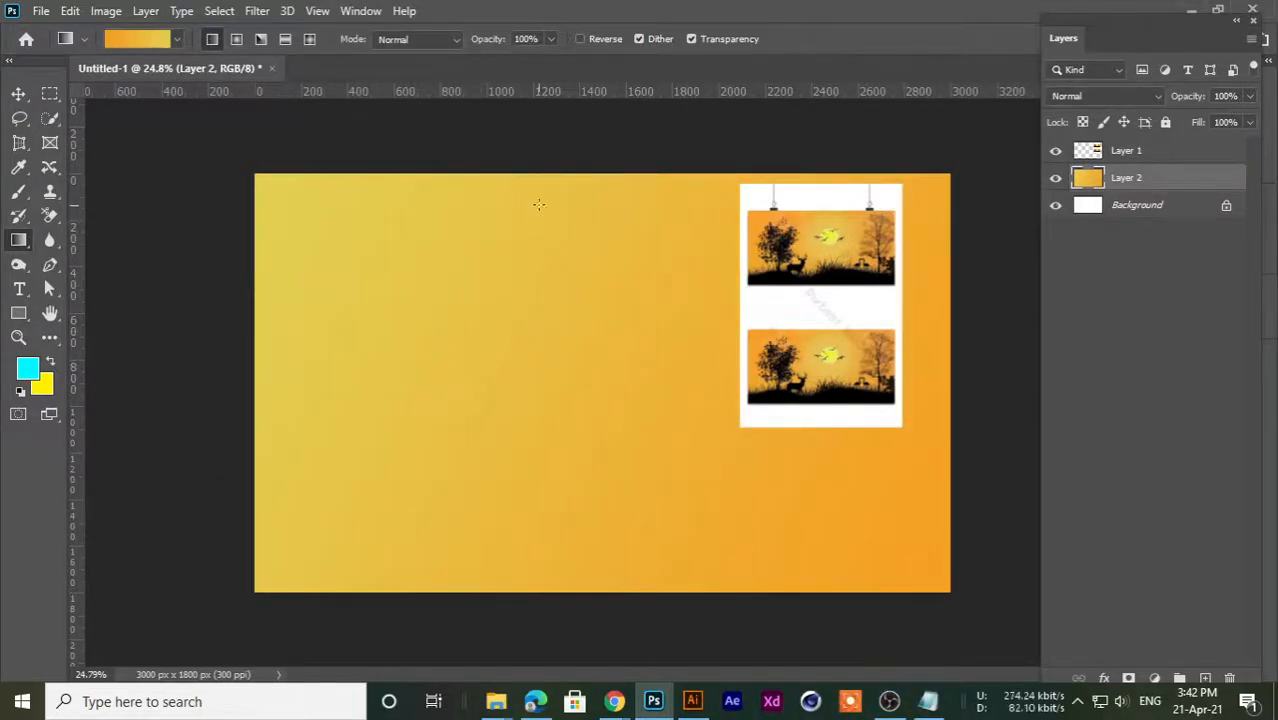
{"action": "left_click_drag", "start_coordinate": [532, 172], "coordinate": [537, 582]}
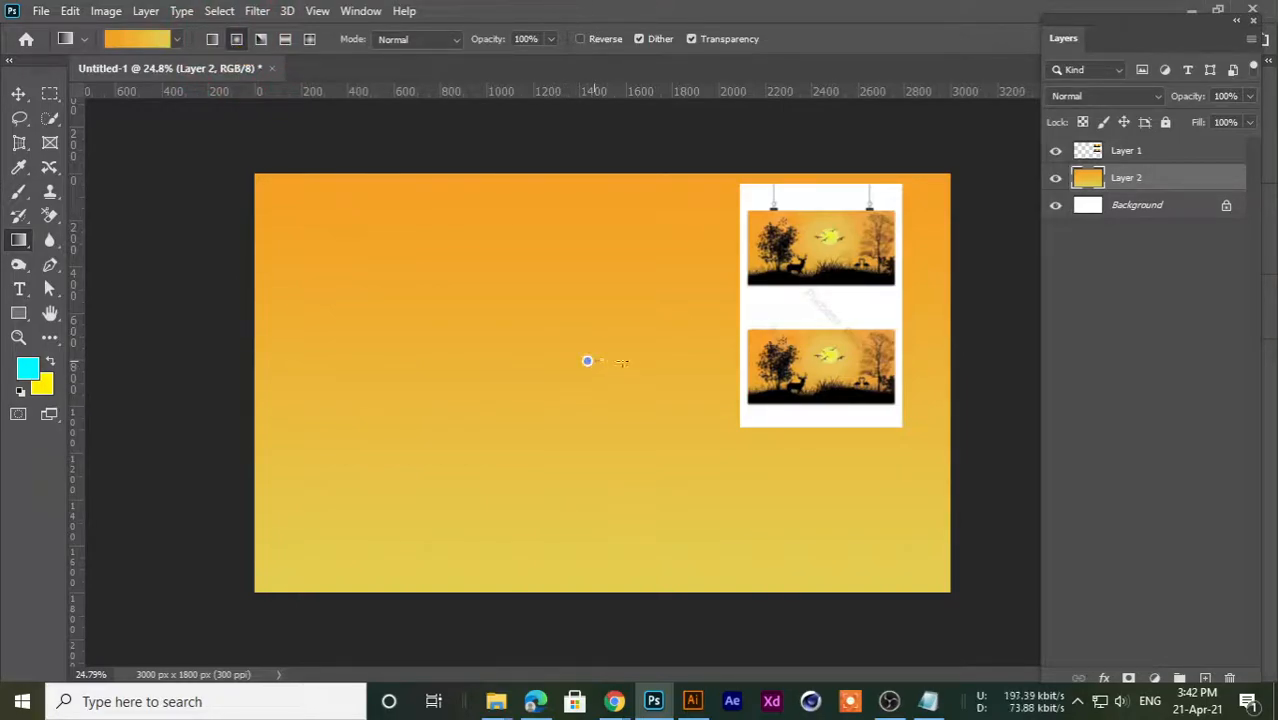
- Fill Layer 2 with a reversed radial gradient from the canvas centre, yellow in the middle and orange toward the edges
{"action": "left_click_drag", "start_coordinate": [930, 349], "coordinate": [941, 346]}
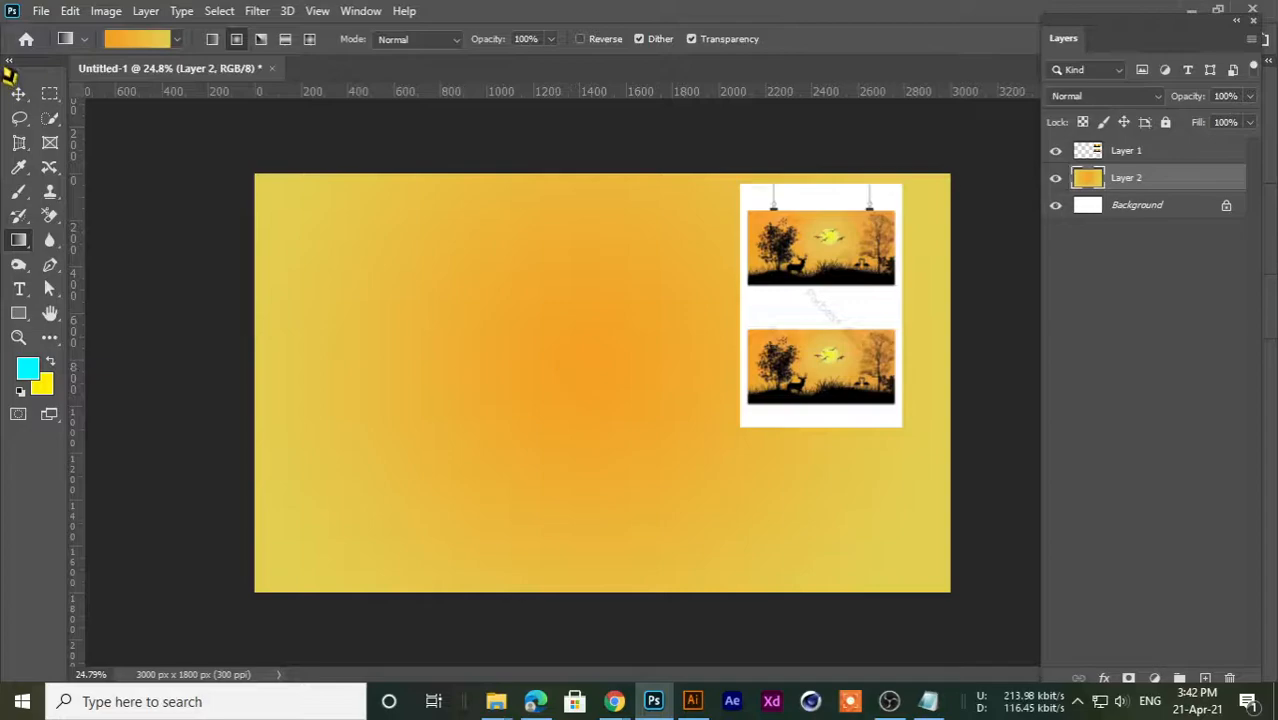
{"action": "left_click", "coordinate": [581, 40]}
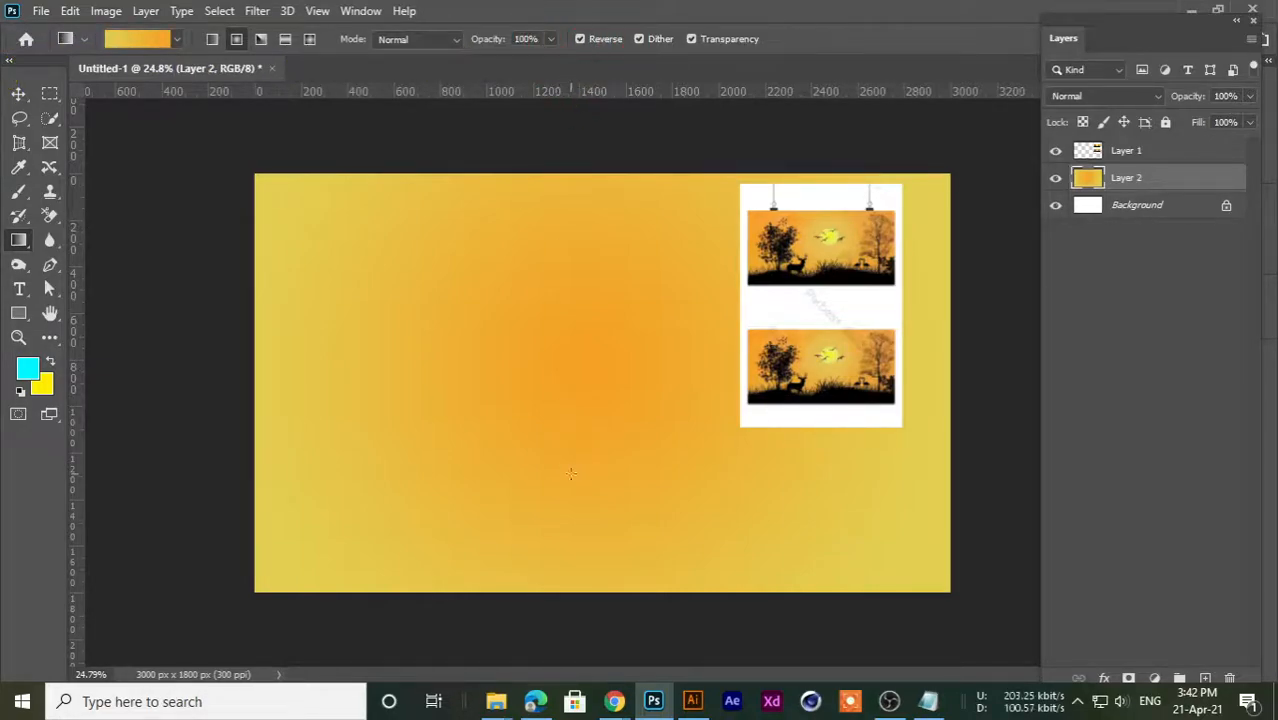
{"action": "key", "text": "shift"}
{"action": "left_click_drag", "start_coordinate": [597, 367], "coordinate": [1004, 366]}
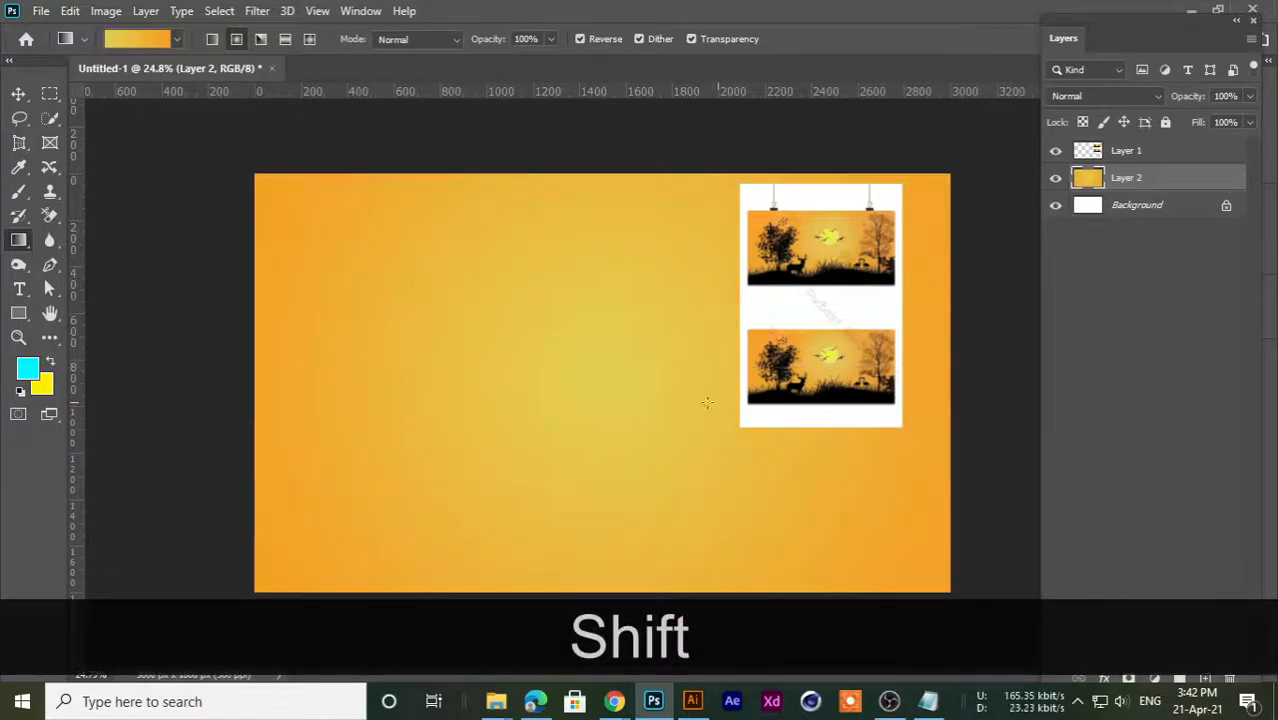
{"action": "left_click_drag", "start_coordinate": [605, 349], "coordinate": [1051, 344]}
{"action": "left_click_drag", "start_coordinate": [972, 351], "coordinate": [989, 339]}
- Examine the reference's lower landscape scene up close and reposition the reference image near the canvas's upper-right edge
{"action": "left_click", "coordinate": [19, 93]}
{"action": "scroll", "coordinate": [492, 362], "scroll_direction": "down", "scroll_amount": 1}
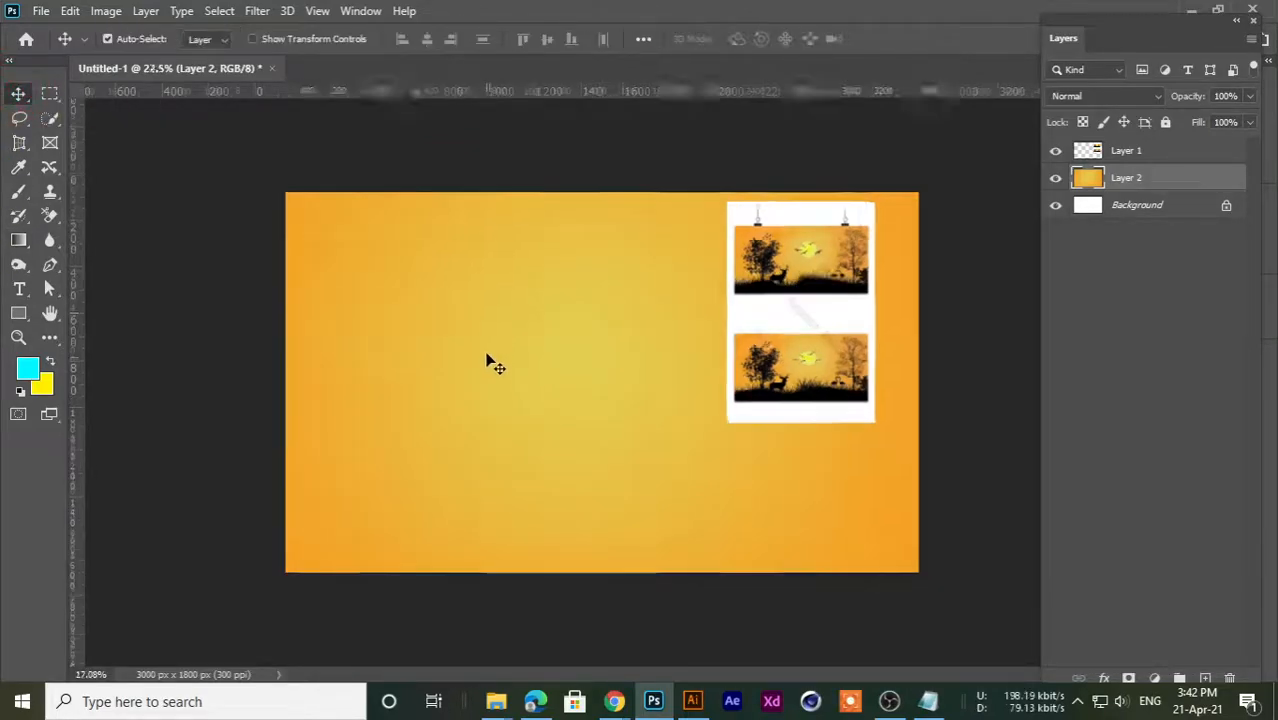
{"action": "scroll", "coordinate": [490, 362], "scroll_direction": "down", "scroll_amount": 4}
{"action": "scroll", "coordinate": [505, 453], "scroll_direction": "up", "scroll_amount": 3}
{"action": "left_click_drag", "start_coordinate": [744, 326], "coordinate": [762, 345]}
{"action": "scroll", "coordinate": [760, 340], "scroll_direction": "up", "scroll_amount": 2}
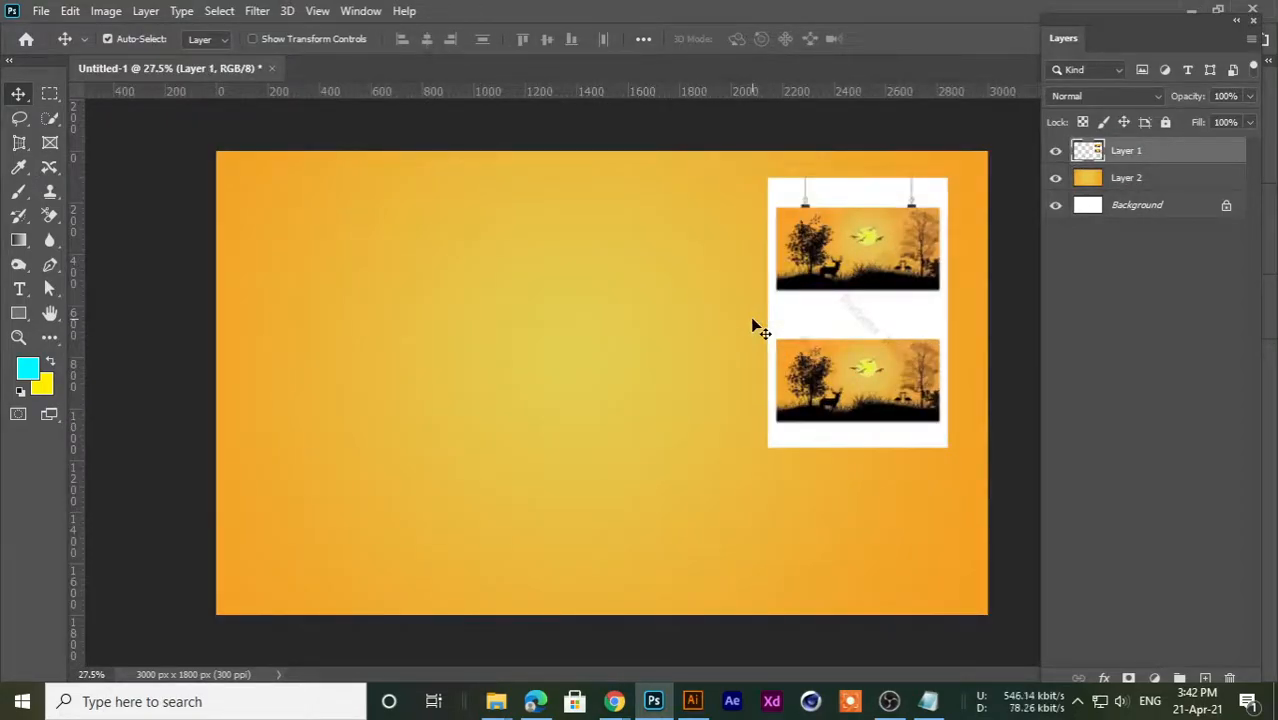
{"action": "scroll", "coordinate": [765, 342], "scroll_direction": "up", "scroll_amount": 5}
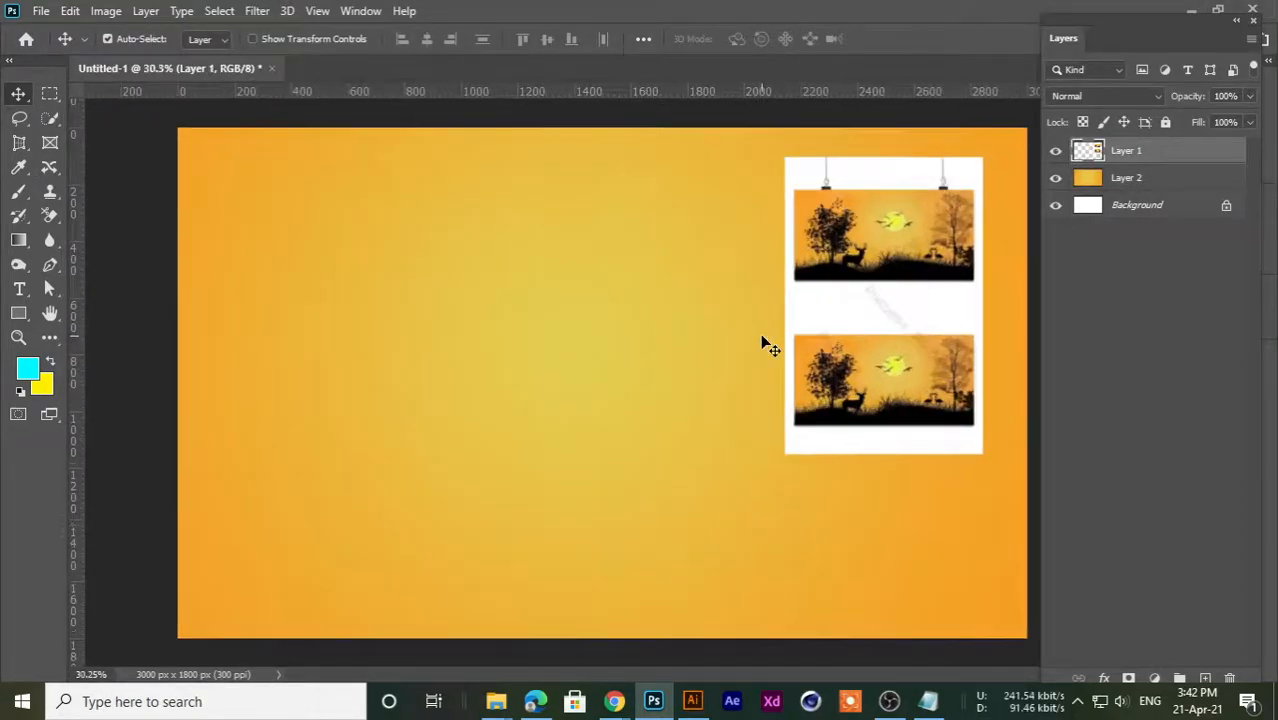
{"action": "left_click_drag", "start_coordinate": [905, 331], "coordinate": [492, 320]}
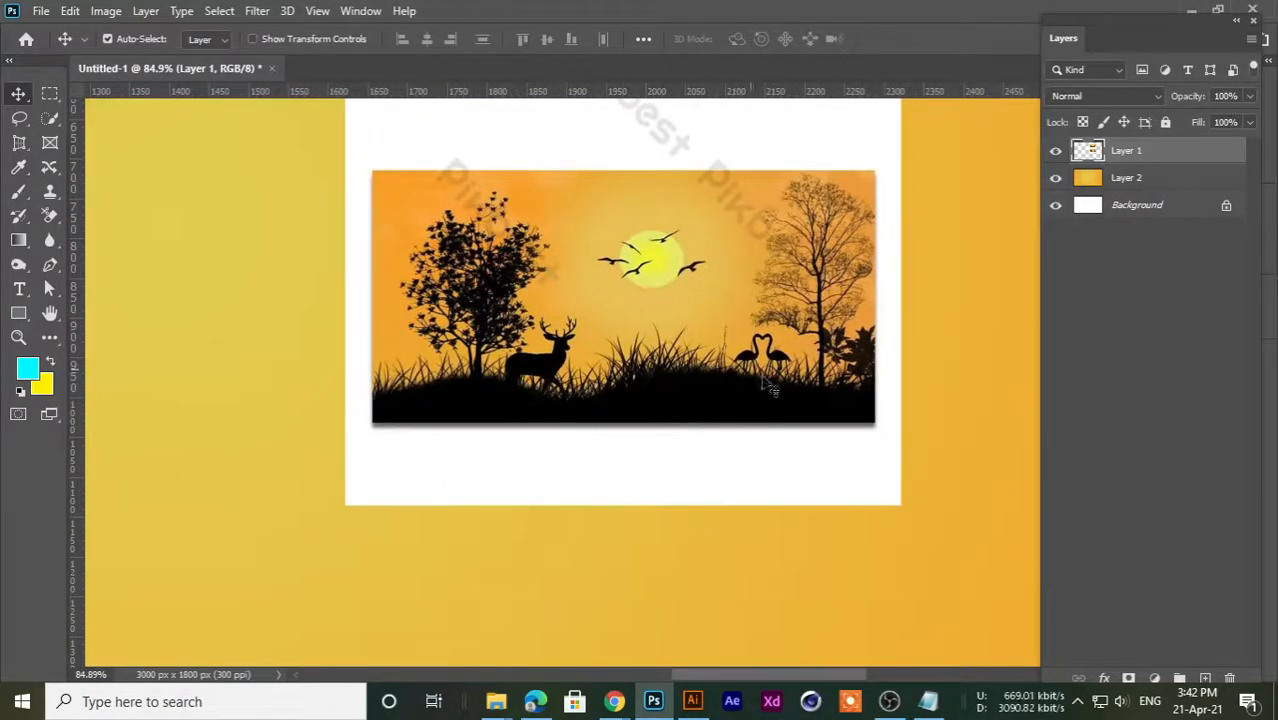
{"action": "scroll", "coordinate": [766, 385], "scroll_direction": "down", "scroll_amount": 5}
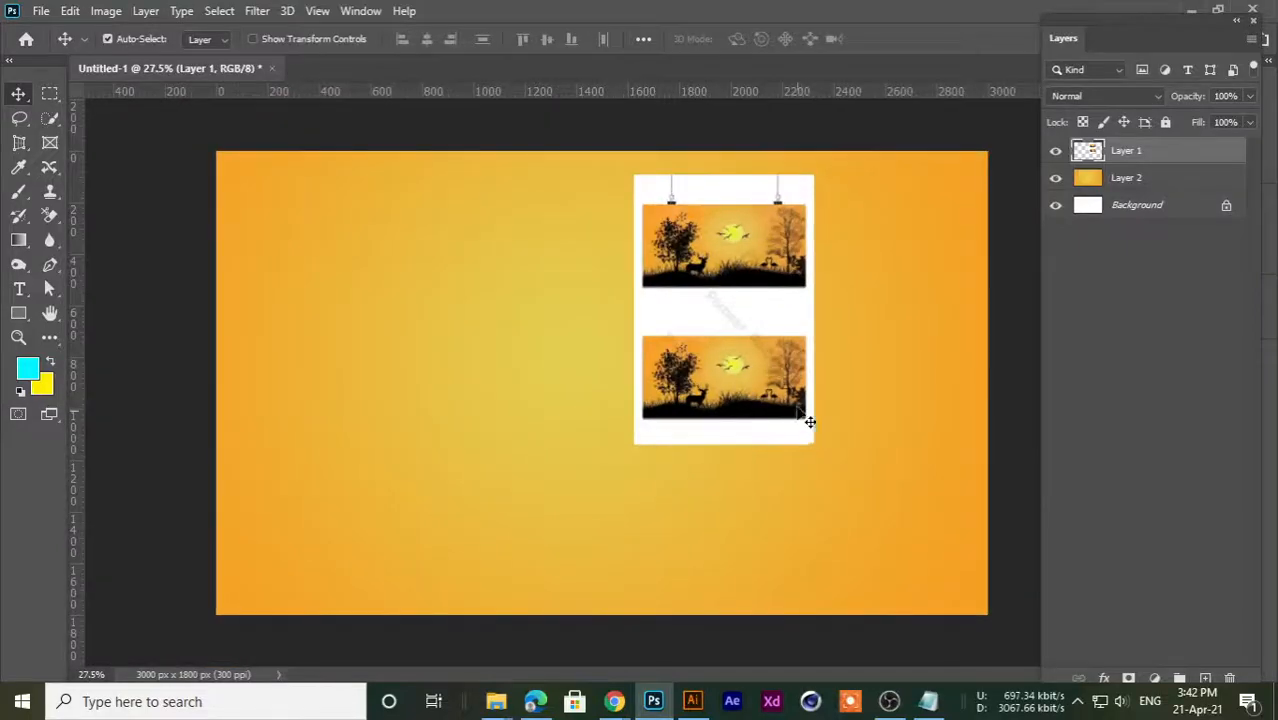
{"action": "left_click_drag", "start_coordinate": [756, 344], "coordinate": [866, 327]}
{"action": "scroll", "coordinate": [779, 325], "scroll_direction": "down", "scroll_amount": 1}
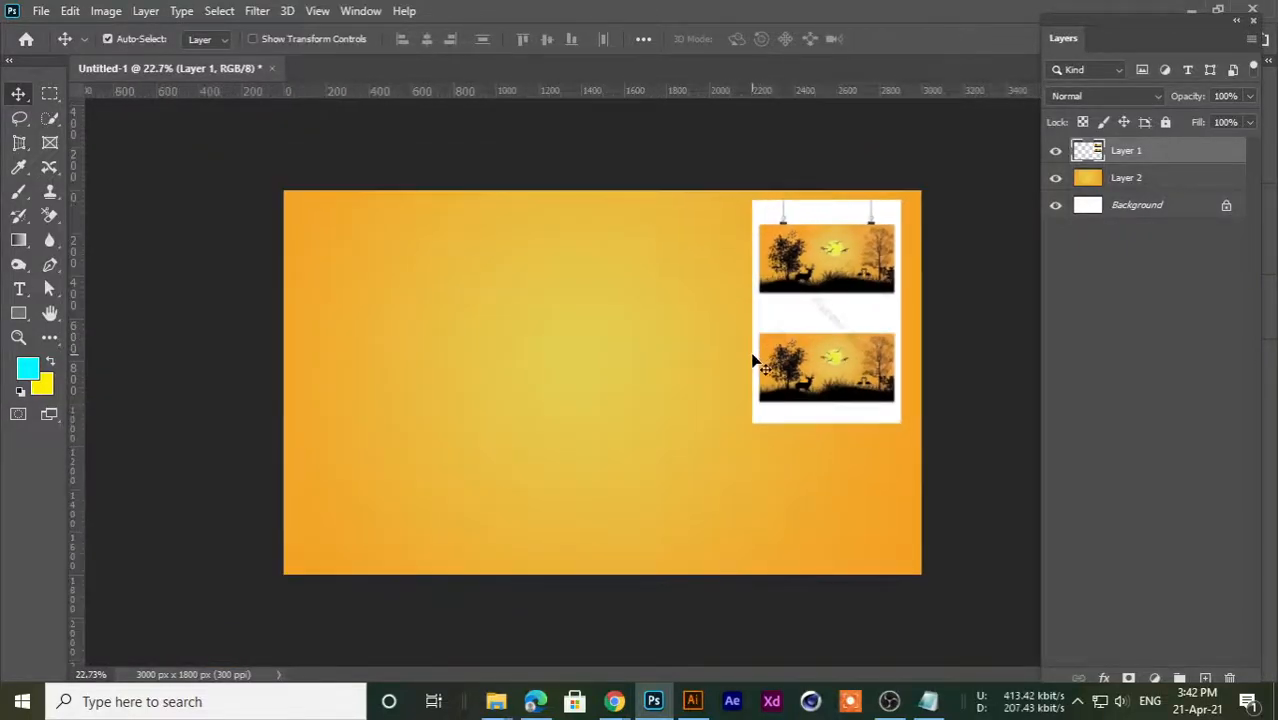
- Add a new layer above the reference image and try rectangular and elliptical marquee selections on it, leaving nothing selected
{"action": "left_click", "coordinate": [1203, 678]}
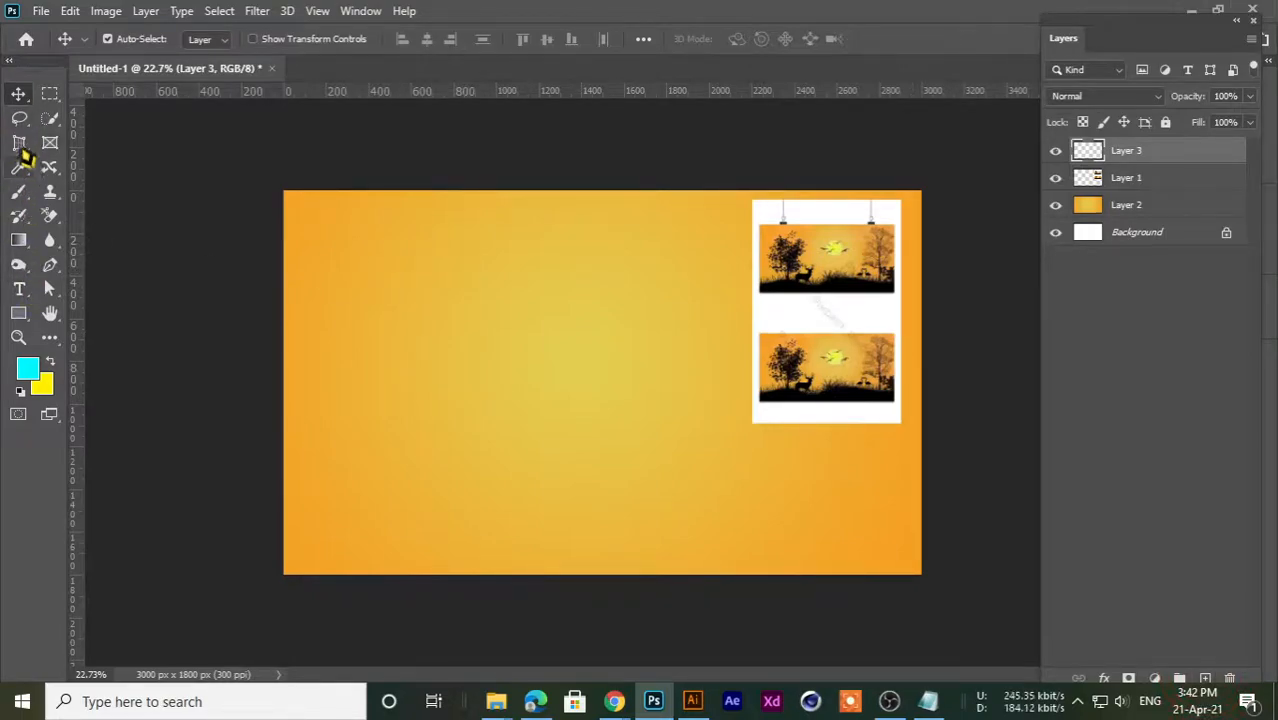
{"action": "left_click", "coordinate": [50, 94]}
{"action": "left_click", "coordinate": [140, 91]}
{"action": "left_click_drag", "start_coordinate": [421, 246], "coordinate": [562, 412]}
{"action": "left_click", "coordinate": [50, 94]}
{"action": "left_click", "coordinate": [118, 106]}
{"action": "left_click", "coordinate": [541, 205]}
{"action": "left_click_drag", "start_coordinate": [532, 196], "coordinate": [659, 397]}
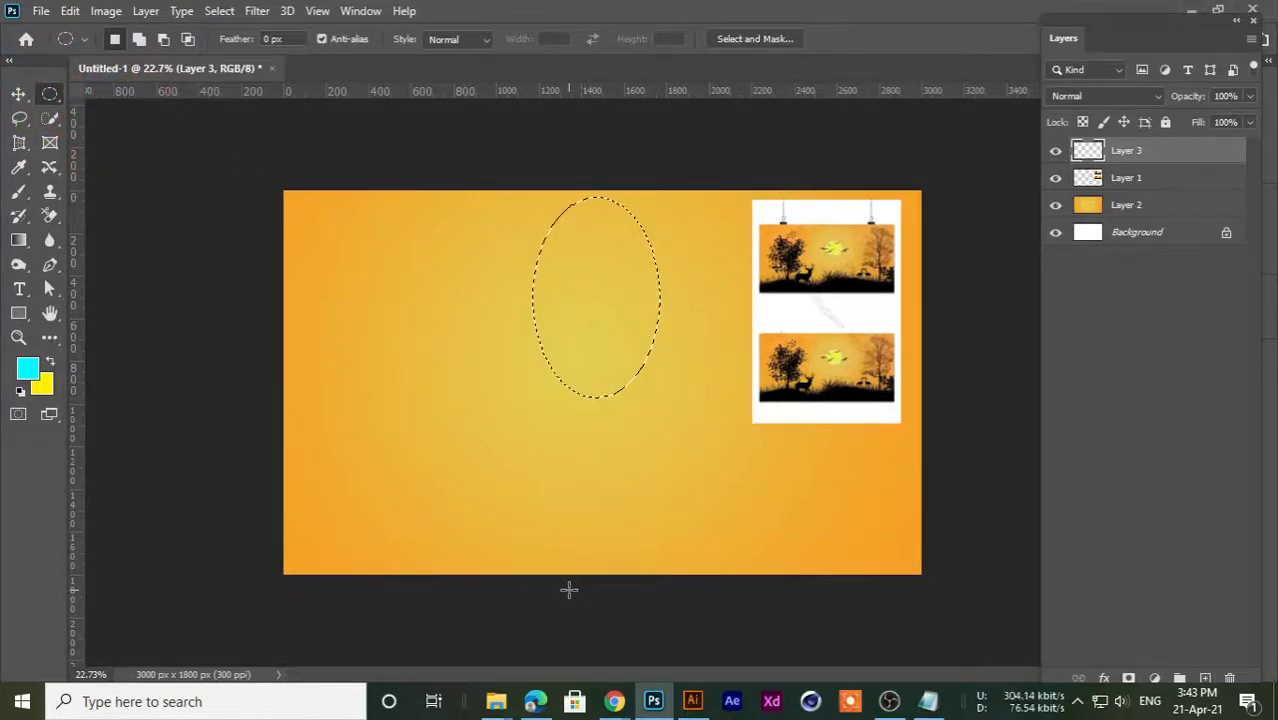
{"action": "key", "text": "ctrl+d"}
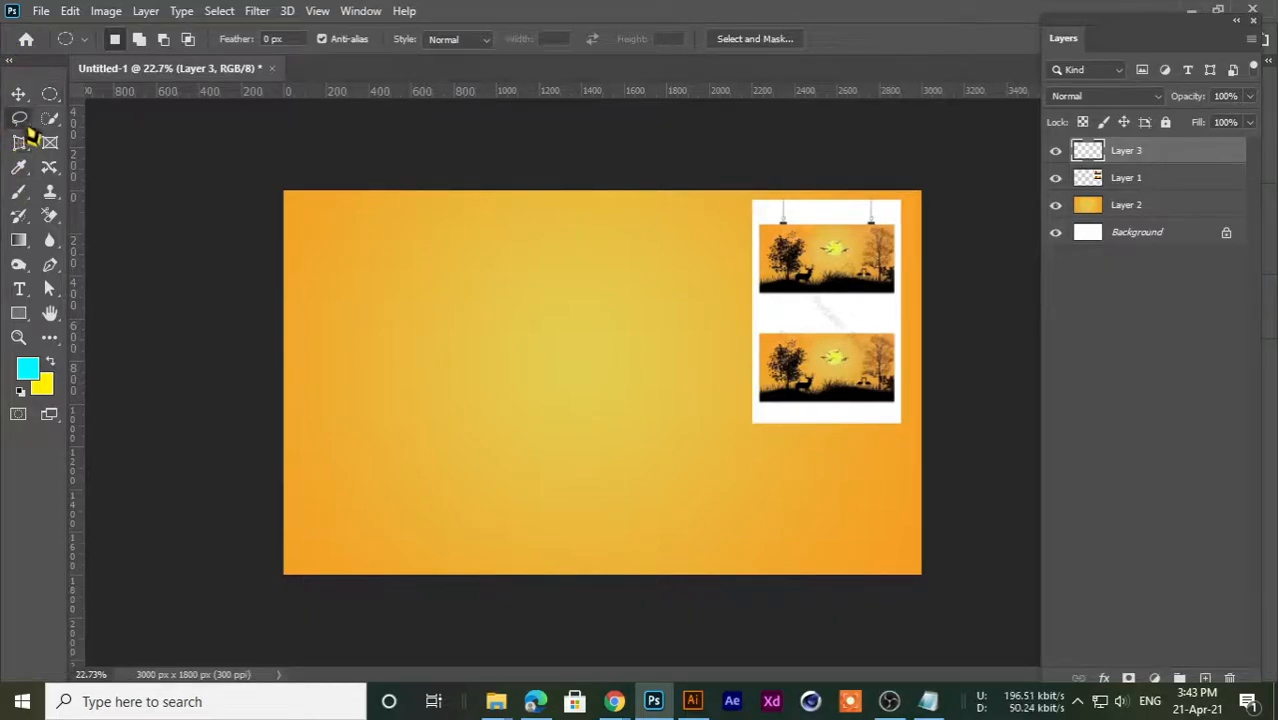
- Try several freehand Lasso selections across the middle of the canvas on Layer 3, leaving nothing selected
{"action": "left_click", "coordinate": [19, 118]}
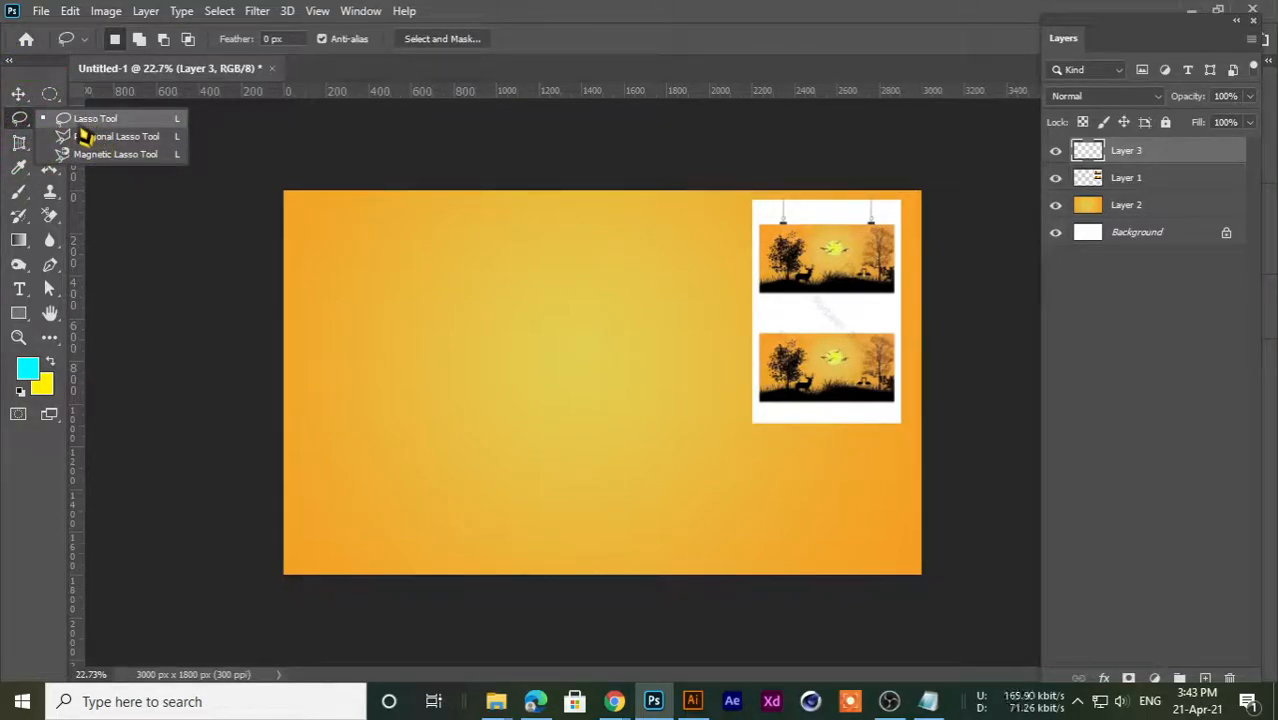
{"action": "left_click", "coordinate": [82, 120]}
{"action": "left_click", "coordinate": [19, 118]}
{"action": "left_click", "coordinate": [82, 120]}
{"action": "mouse_move", "coordinate": [460, 418]}
{"action": "left_mouse_down"}
{"action": "mouse_move", "coordinate": [447, 514]}
{"action": "mouse_move", "coordinate": [365, 466]}
{"action": "mouse_move", "coordinate": [322, 378]}
{"action": "left_mouse_up"}
{"action": "left_click_drag", "start_coordinate": [525, 247], "coordinate": [643, 378]}
{"action": "left_click_drag", "start_coordinate": [435, 330], "coordinate": [559, 262]}
{"action": "left_click_drag", "start_coordinate": [362, 256], "coordinate": [660, 410]}
{"action": "left_click_drag", "start_coordinate": [421, 440], "coordinate": [354, 325]}
{"action": "left_click_drag", "start_coordinate": [471, 262], "coordinate": [607, 425]}
{"action": "left_click_drag", "start_coordinate": [428, 293], "coordinate": [430, 297]}
{"action": "left_click", "coordinate": [382, 318]}
{"action": "left_click_drag", "start_coordinate": [302, 243], "coordinate": [412, 370]}
{"action": "mouse_move", "coordinate": [592, 292]}
{"action": "left_mouse_down"}
{"action": "mouse_move", "coordinate": [602, 495]}
{"action": "mouse_move", "coordinate": [392, 264]}
{"action": "left_mouse_up"}
{"action": "left_click_drag", "start_coordinate": [600, 243], "coordinate": [556, 316]}
{"action": "left_click_drag", "start_coordinate": [458, 276], "coordinate": [510, 268]}
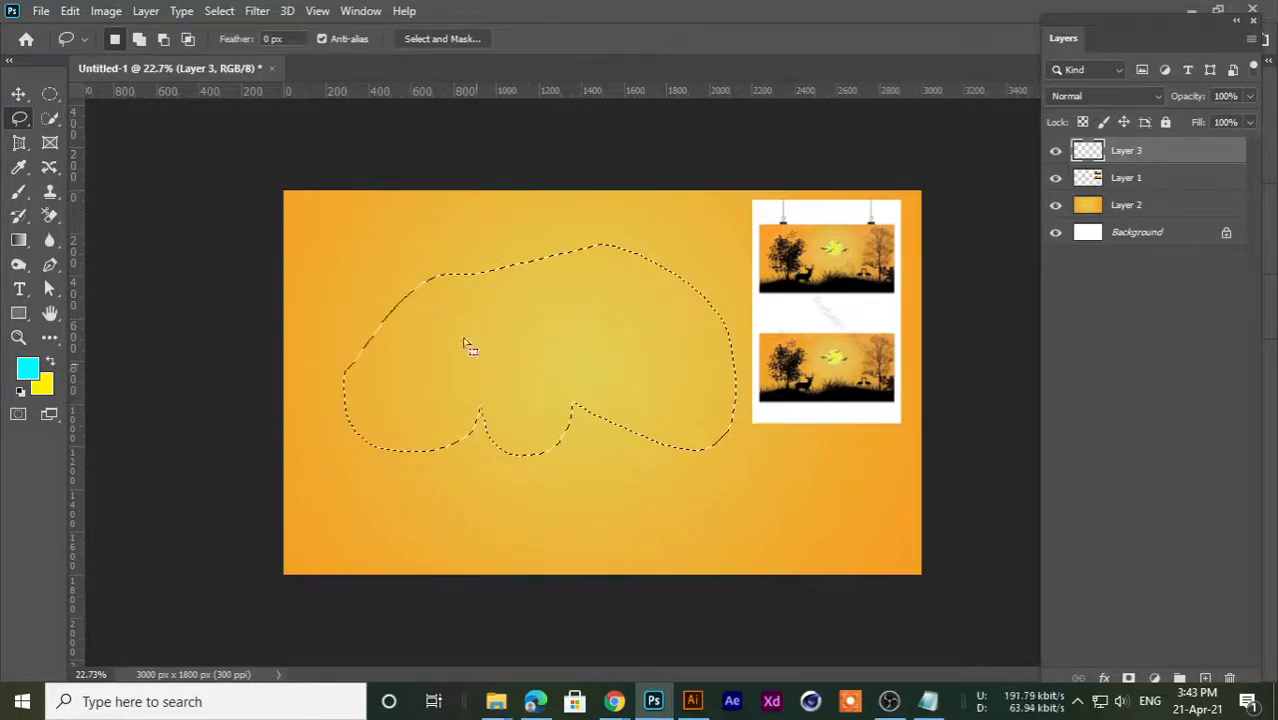
{"action": "left_click", "coordinate": [437, 241]}
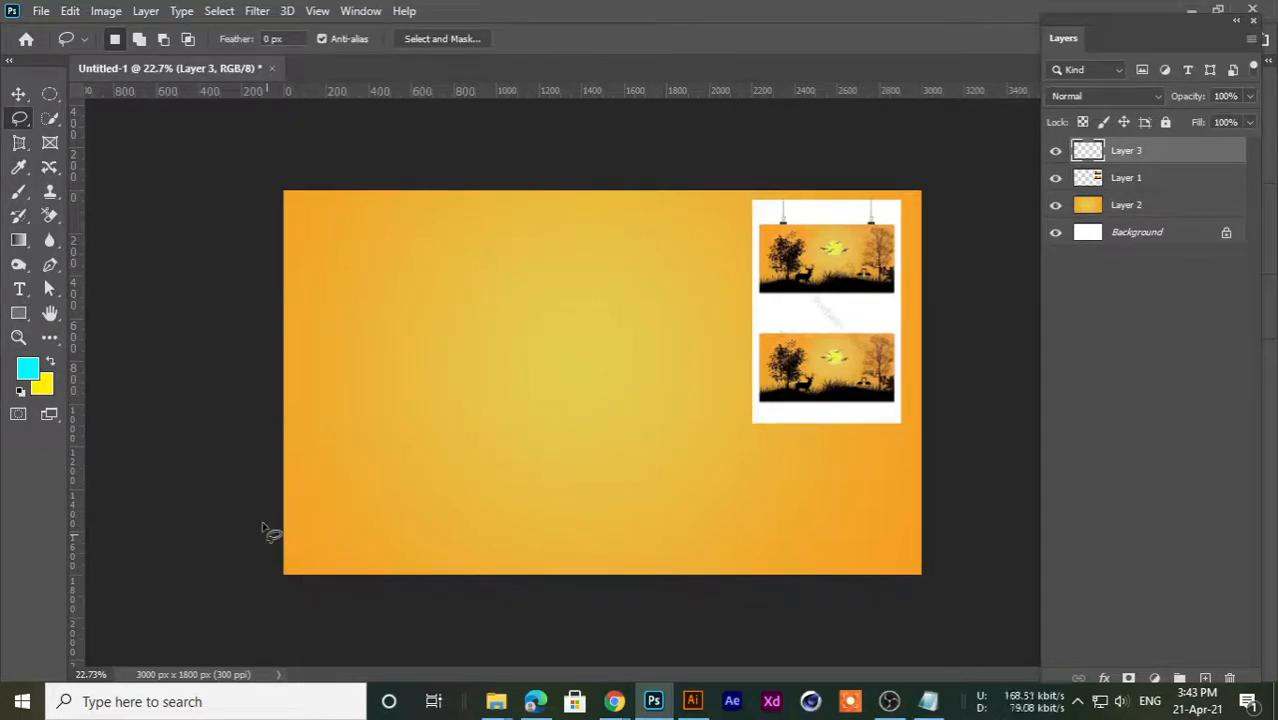
{"action": "mouse_move", "coordinate": [718, 445]}
{"action": "left_mouse_down"}
{"action": "mouse_move", "coordinate": [1084, 434]}
{"action": "mouse_move", "coordinate": [1088, 420]}
{"action": "left_mouse_up"}
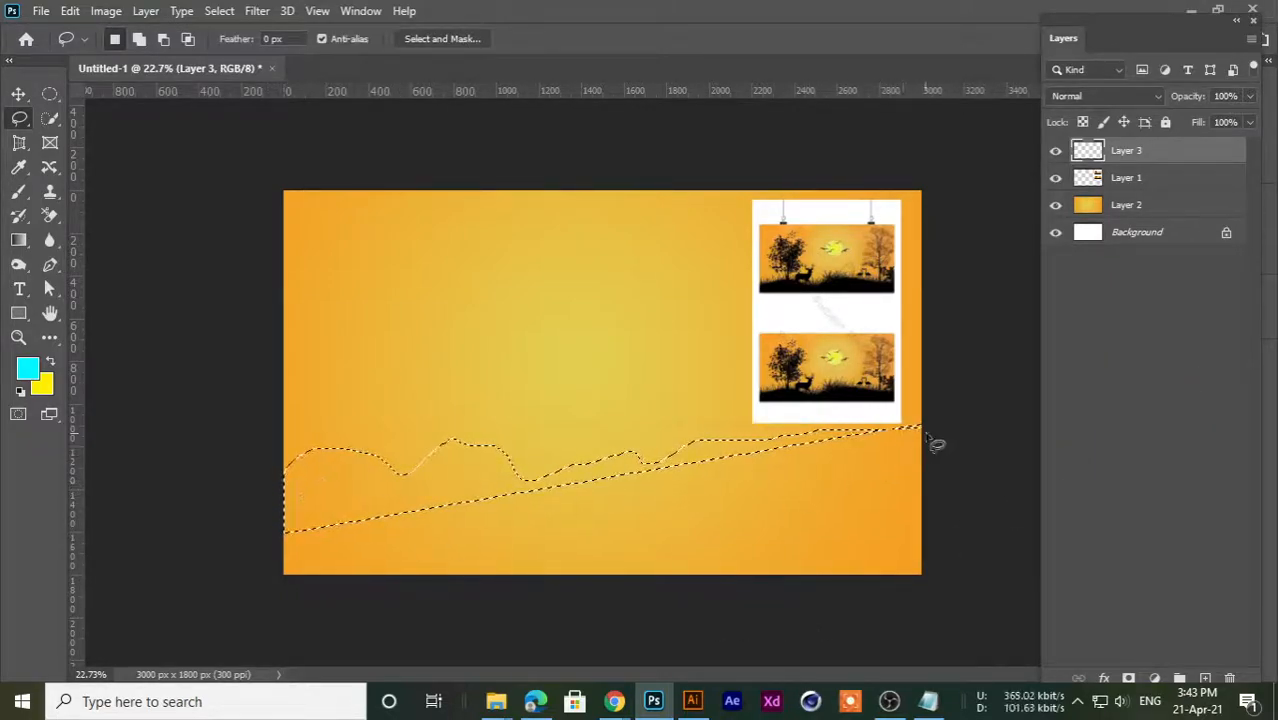
{"action": "left_click", "coordinate": [240, 438]}
{"action": "left_click", "coordinate": [587, 274]}
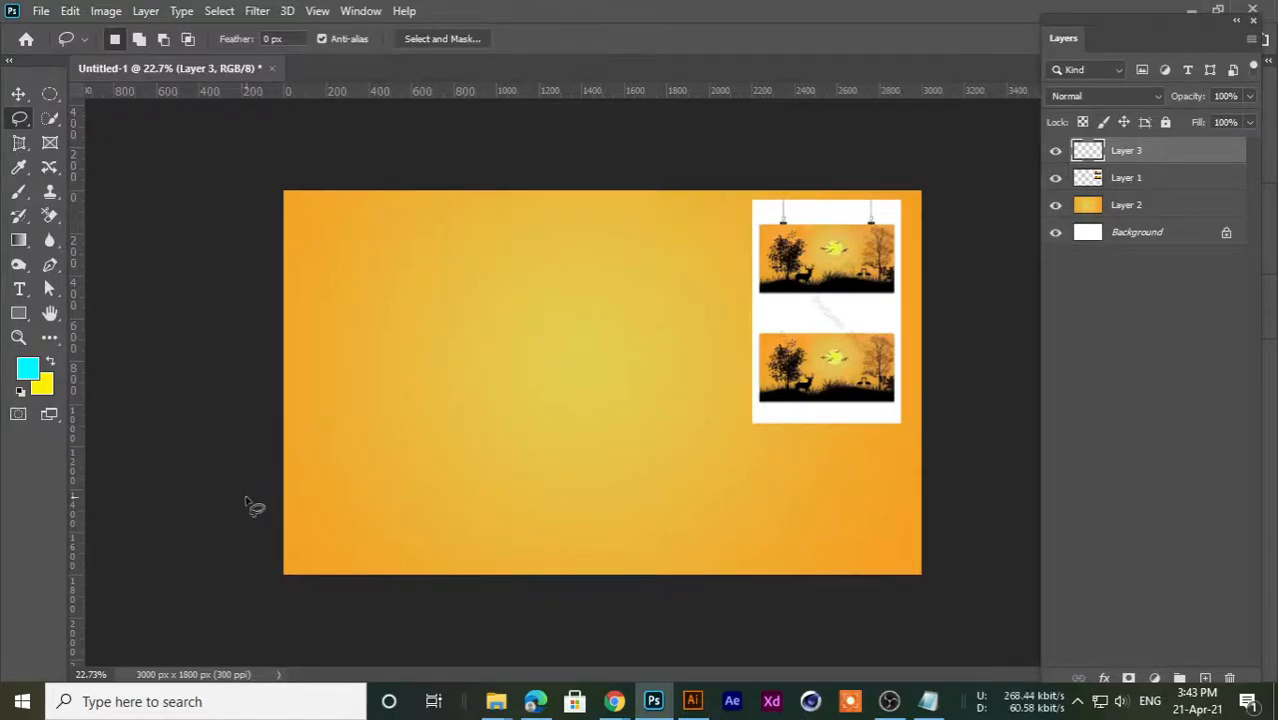
- Select the lower part of the canvas with the Lasso, giving it an uneven hilly upper edge and including both bottom corners
{"action": "mouse_move", "coordinate": [545, 453]}
{"action": "left_mouse_down"}
{"action": "mouse_move", "coordinate": [583, 466]}
{"action": "mouse_move", "coordinate": [638, 447]}
{"action": "mouse_move", "coordinate": [736, 458]}
{"action": "mouse_move", "coordinate": [814, 452]}
{"action": "left_mouse_up"}
{"action": "left_click_drag", "start_coordinate": [826, 645], "coordinate": [302, 610]}
{"action": "left_click_drag", "start_coordinate": [227, 437], "coordinate": [229, 436]}
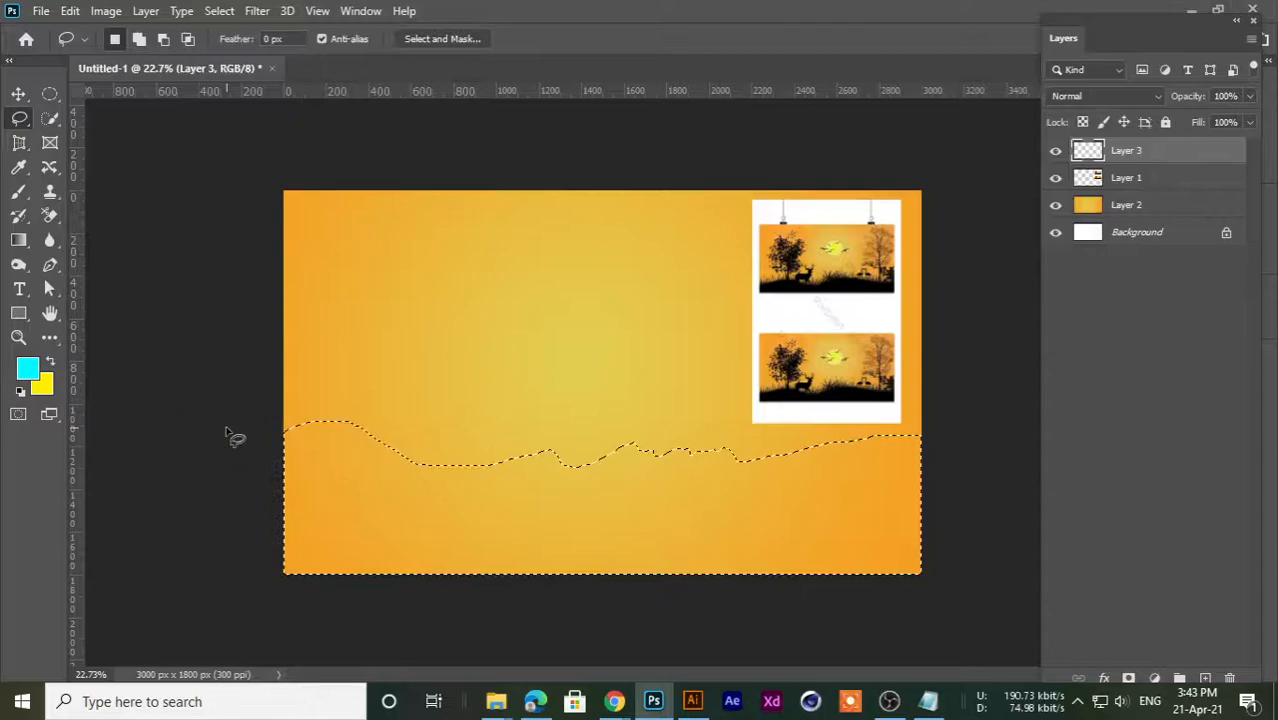
- Set the foreground colour to black, fill the hilly selection on Layer 3 with it, and deselect
{"action": "left_click", "coordinate": [30, 374]}
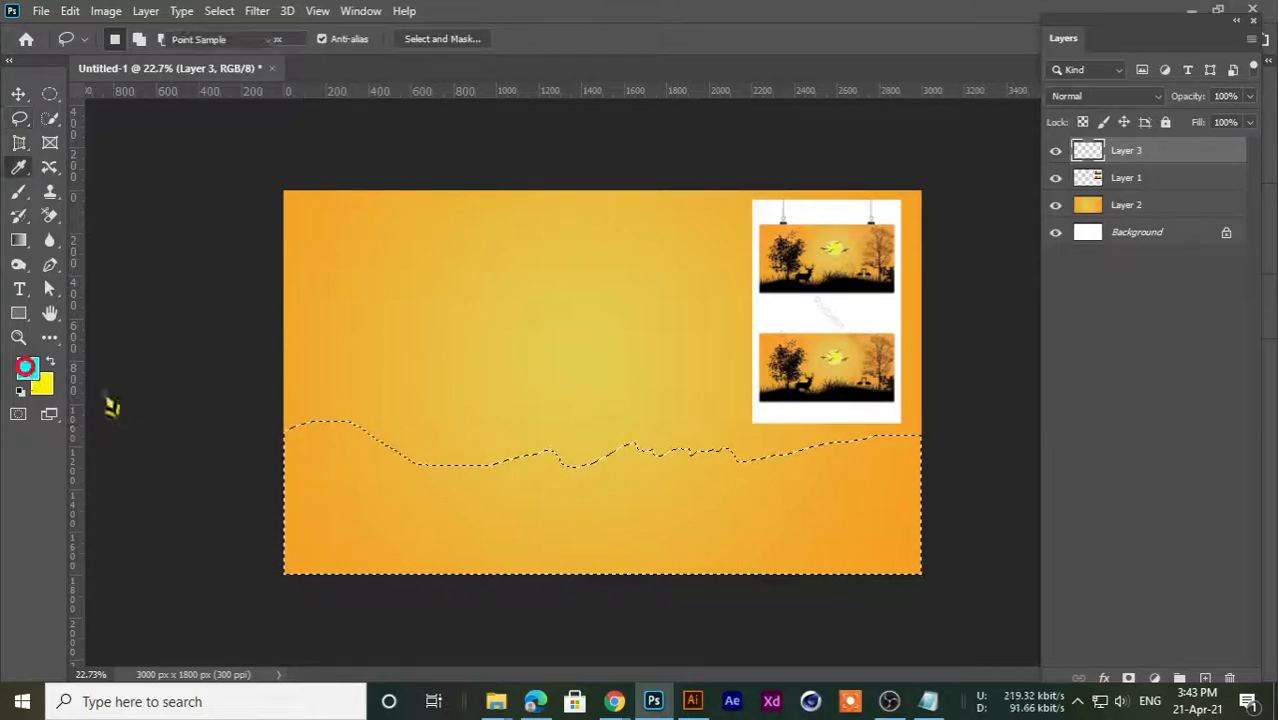
{"action": "left_click_drag", "start_coordinate": [800, 570], "coordinate": [779, 646]}
{"action": "left_click", "coordinate": [1157, 352]}
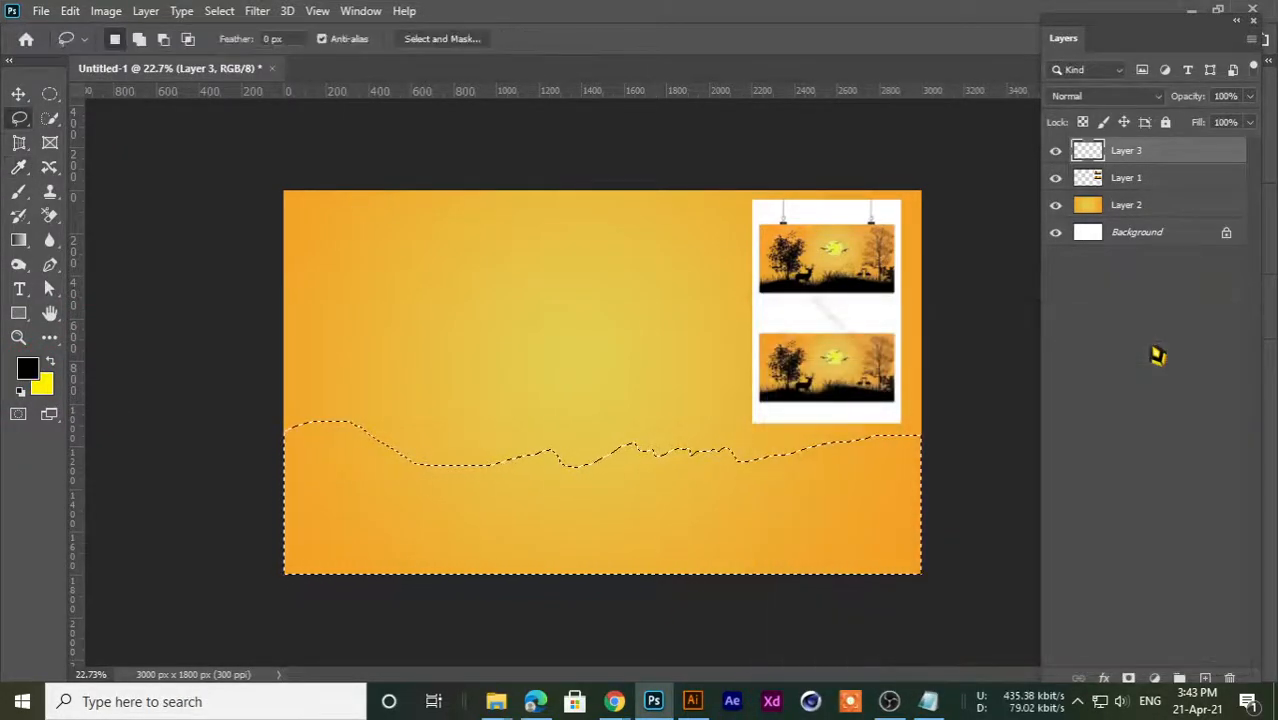
{"action": "key", "text": "alt+BackSpace"}
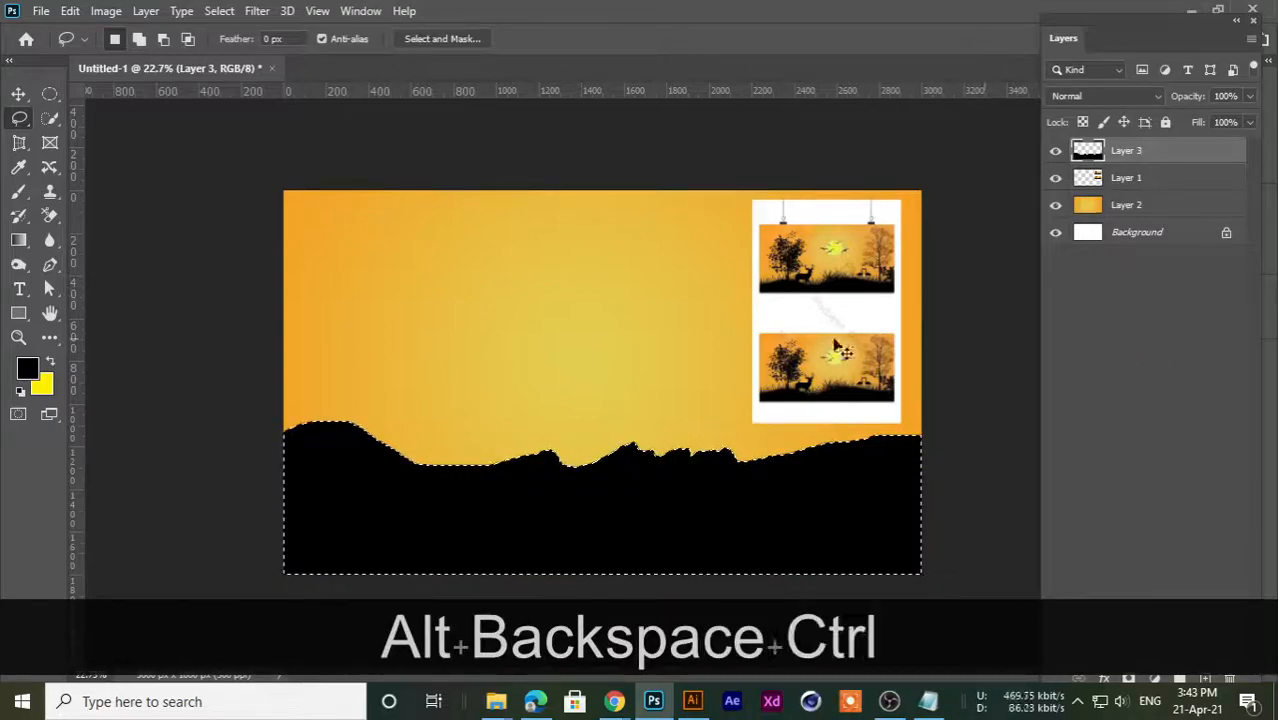
{"action": "key", "text": "ctrl+d"}
- Examine the black ground's outline up close against the reference image, with the Move tool active and no layer selected
{"action": "left_click", "coordinate": [19, 95]}
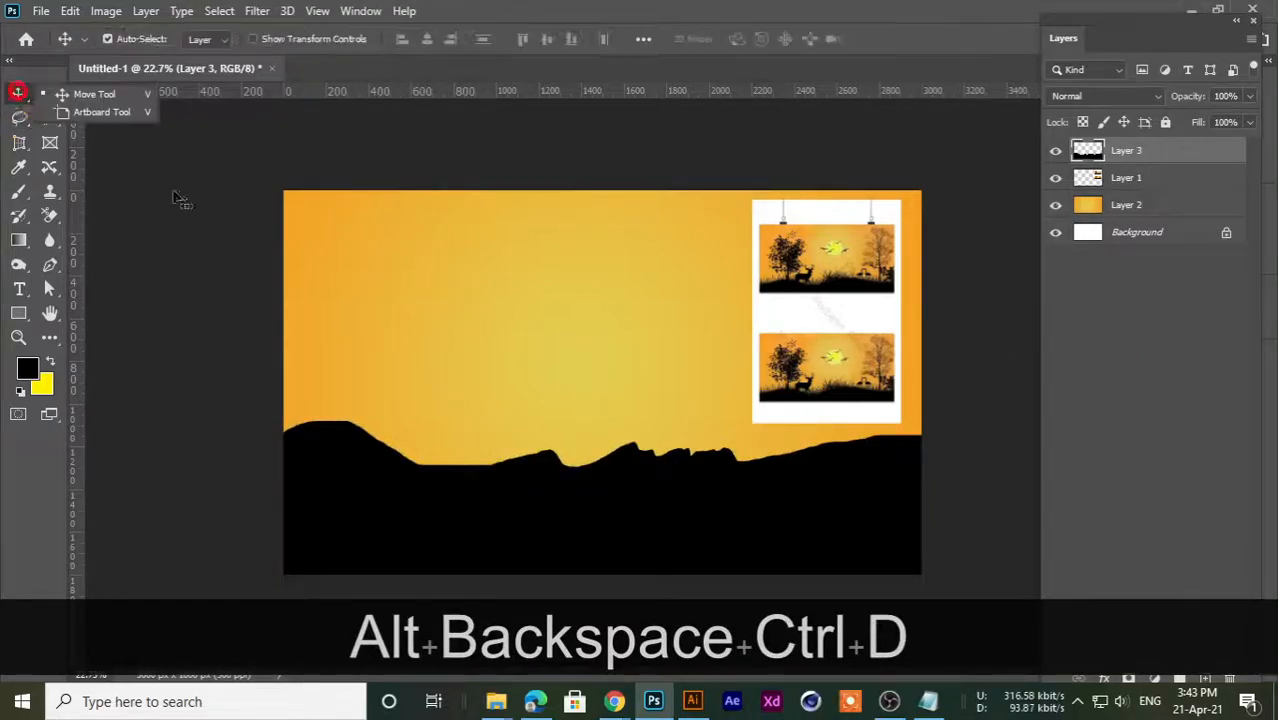
{"action": "scroll", "coordinate": [544, 430], "scroll_direction": "up", "scroll_amount": 3}
{"action": "left_click", "coordinate": [88, 95]}
{"action": "scroll", "coordinate": [354, 317], "scroll_direction": "down", "scroll_amount": 3}
{"action": "left_click", "coordinate": [274, 476]}
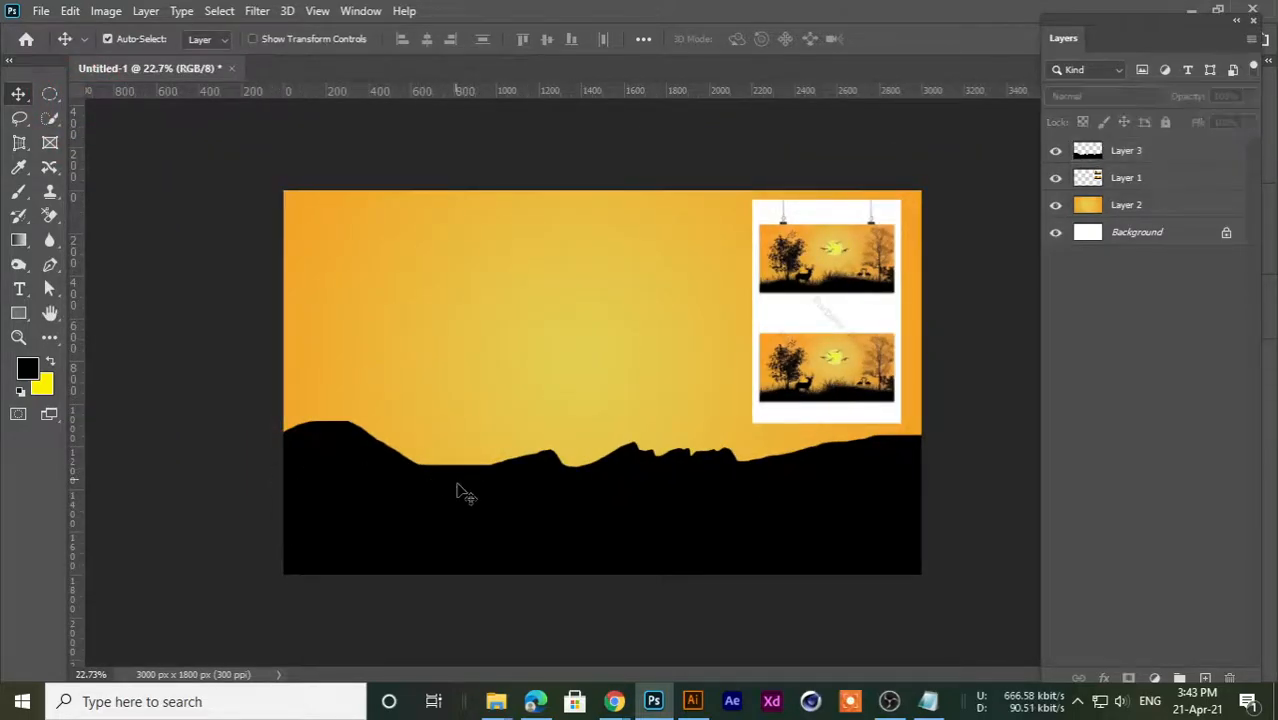
{"action": "scroll", "coordinate": [462, 488], "scroll_direction": "up", "scroll_amount": 6}
{"action": "scroll", "coordinate": [318, 497], "scroll_direction": "down", "scroll_amount": 1}
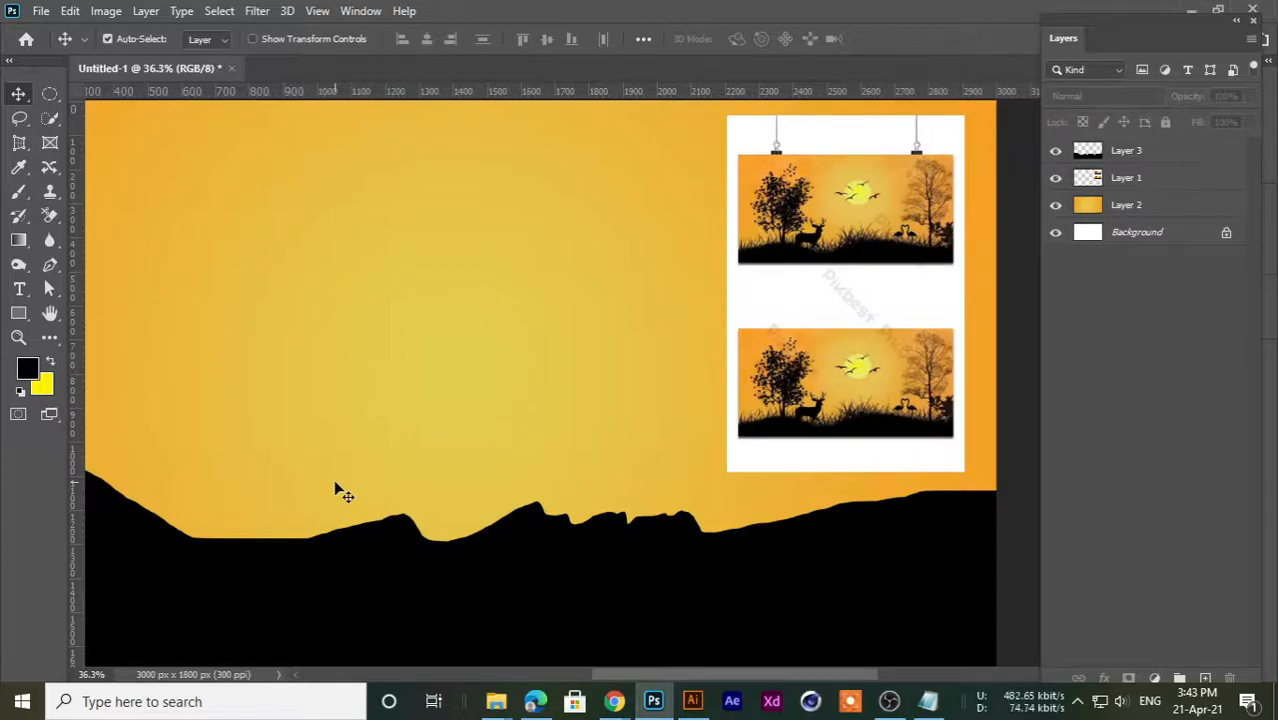
{"action": "scroll", "coordinate": [378, 355], "scroll_direction": "down", "scroll_amount": 2}
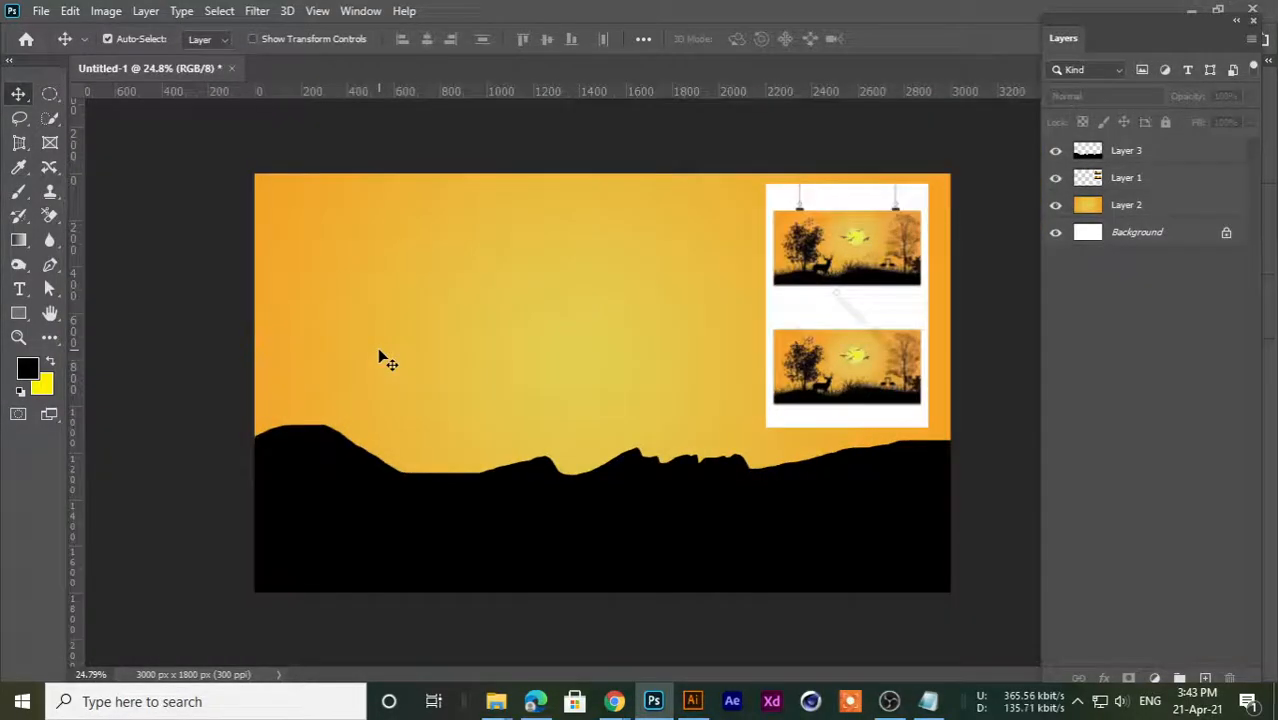
- Switch to File Explorer and open the OSDC folder on the Pink Rose (G:) drive
{"action": "mouse_move", "coordinate": [616, 703]}
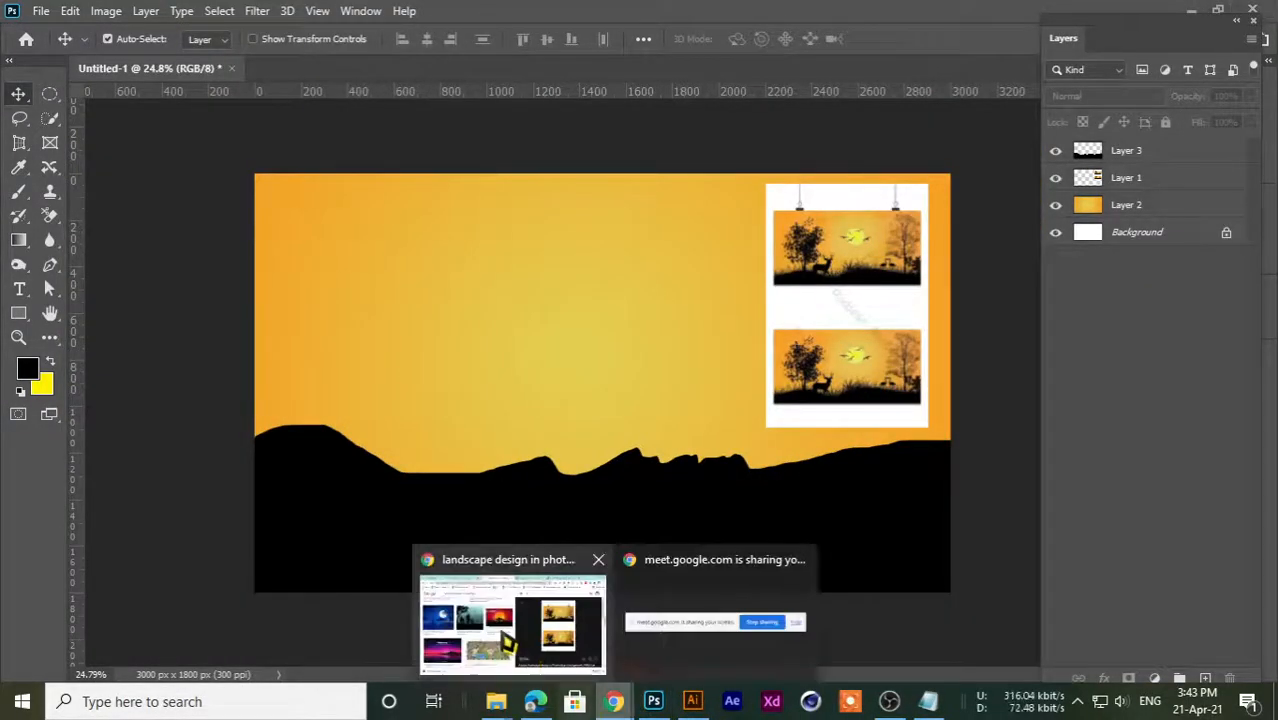
{"action": "left_click", "coordinate": [508, 633]}
{"action": "left_click", "coordinate": [1168, 10]}
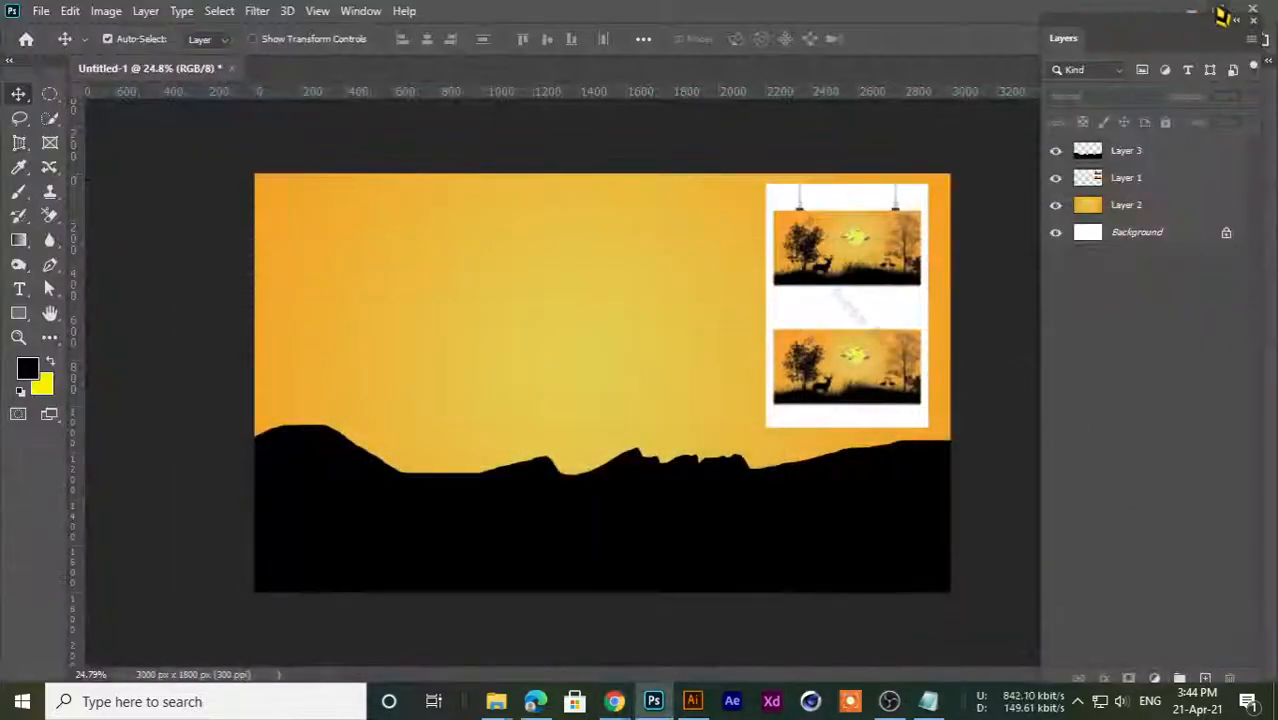
{"action": "left_click", "coordinate": [1190, 10]}
{"action": "double_click", "coordinate": [35, 25]}
{"action": "double_click", "coordinate": [510, 284]}
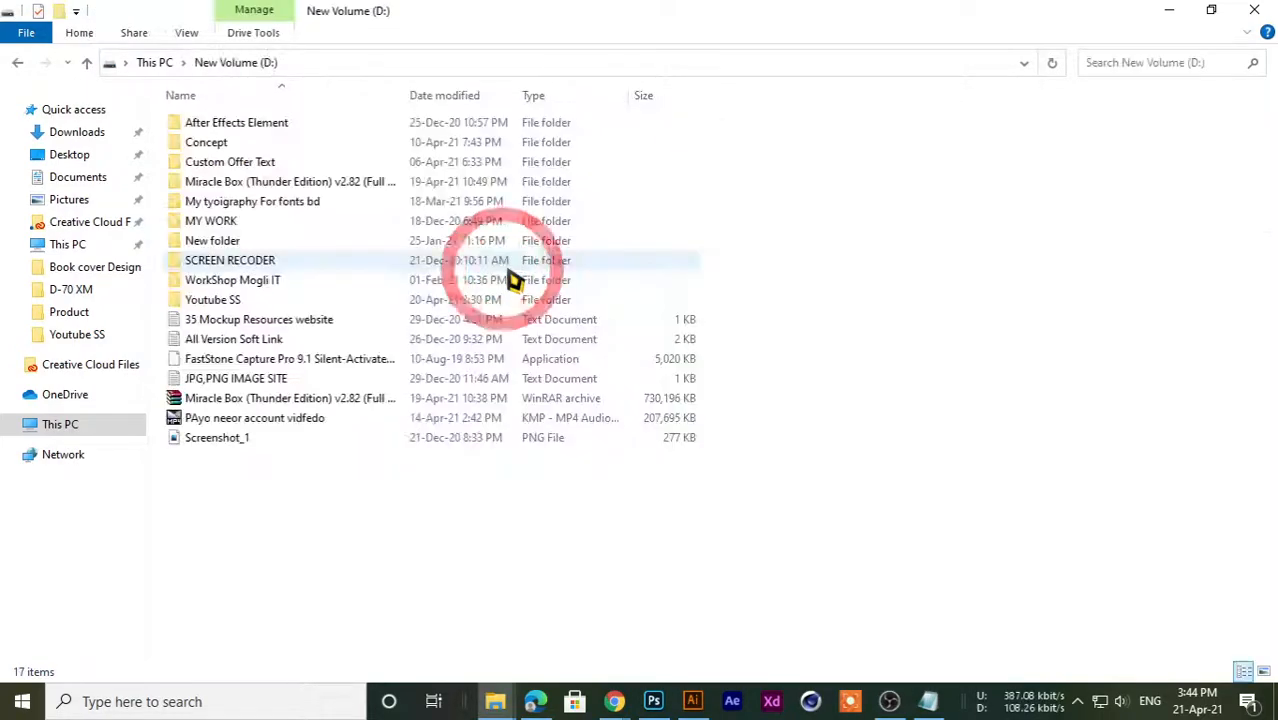
{"action": "left_click", "coordinate": [17, 62]}
{"action": "double_click", "coordinate": [942, 291]}
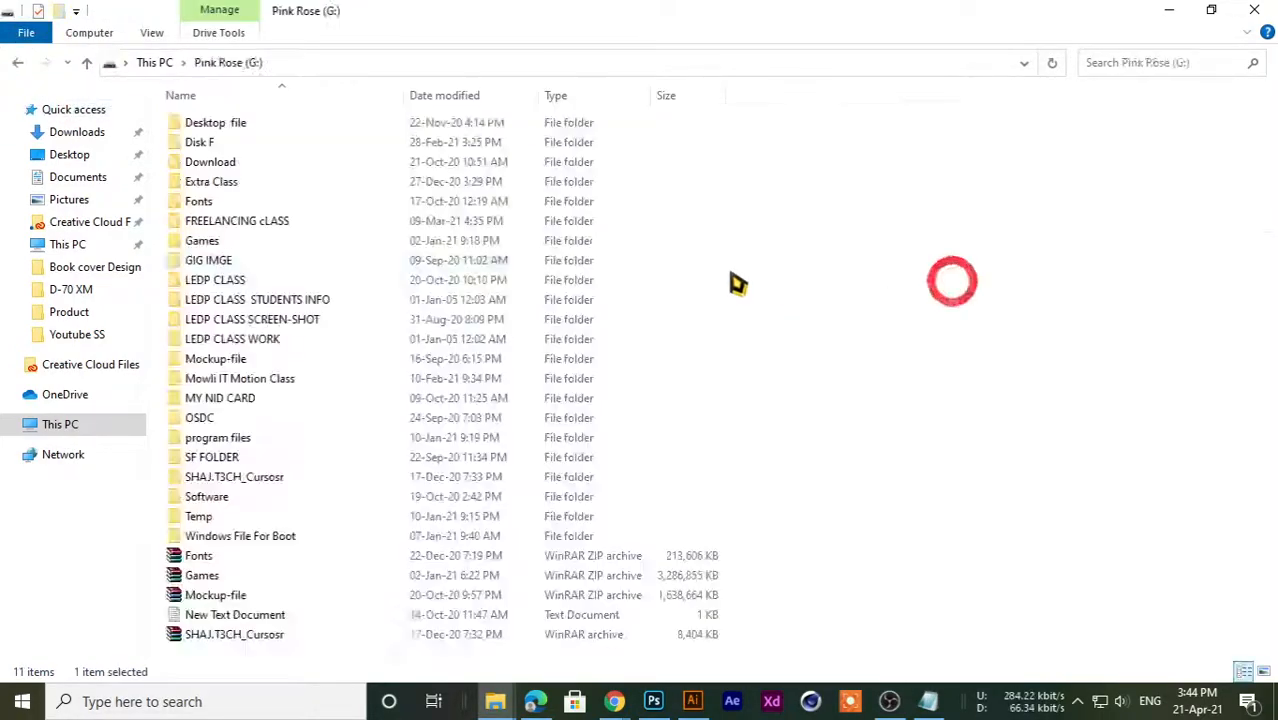
{"action": "double_click", "coordinate": [195, 420]}
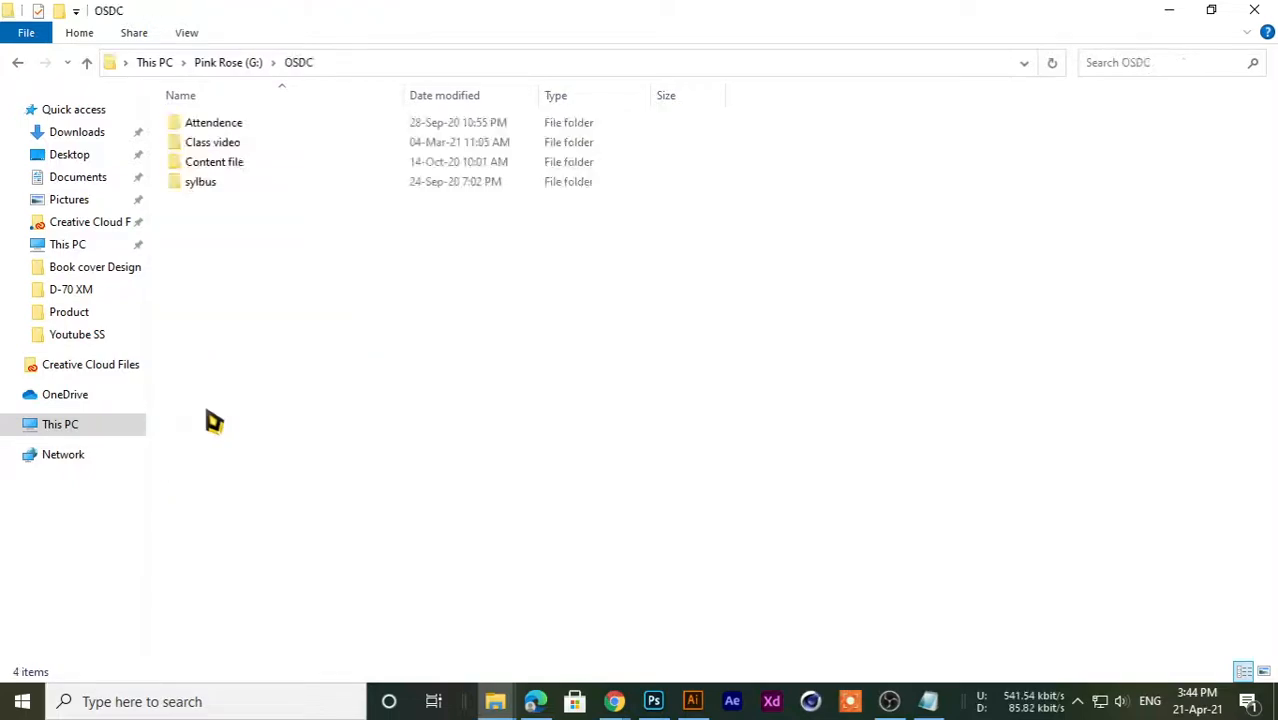
- Search the OSDC Photoshop Content folders for brush files, including Photoshop 2nd Class and its Brush Sample folder, and return to the OSDC folder
{"action": "double_click", "coordinate": [214, 163]}
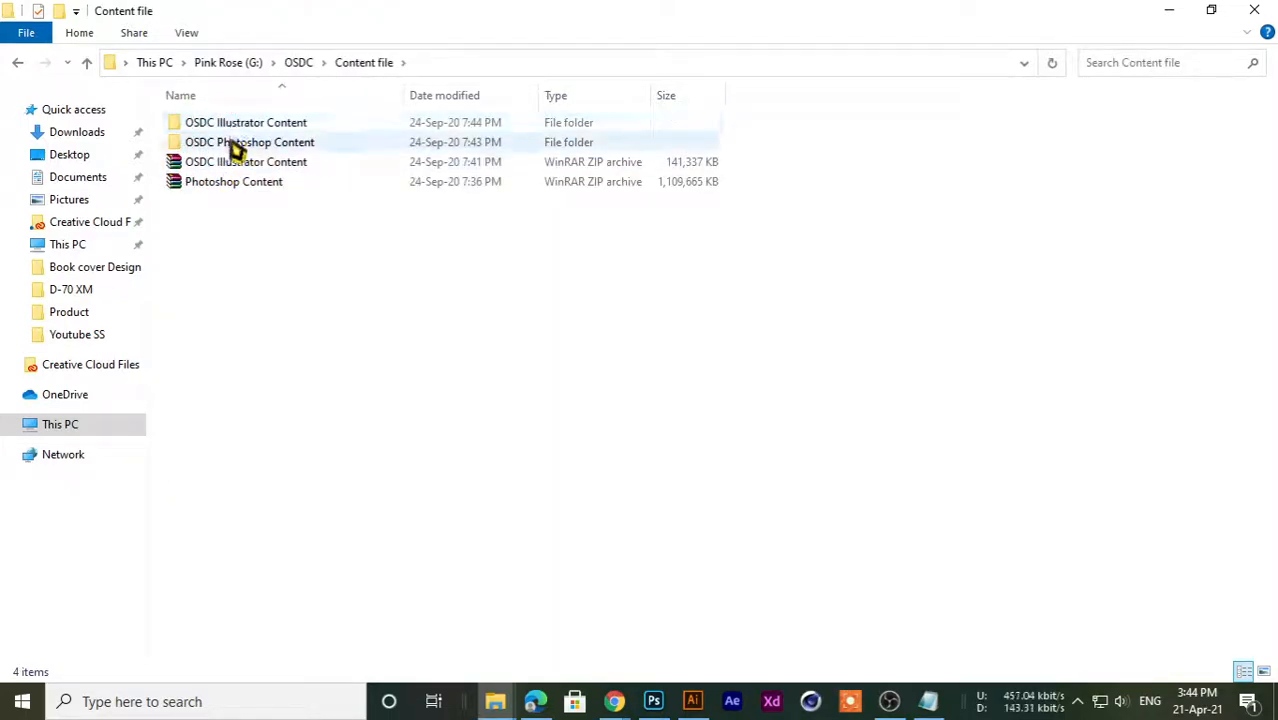
{"action": "double_click", "coordinate": [232, 140]}
{"action": "double_click", "coordinate": [230, 128]}
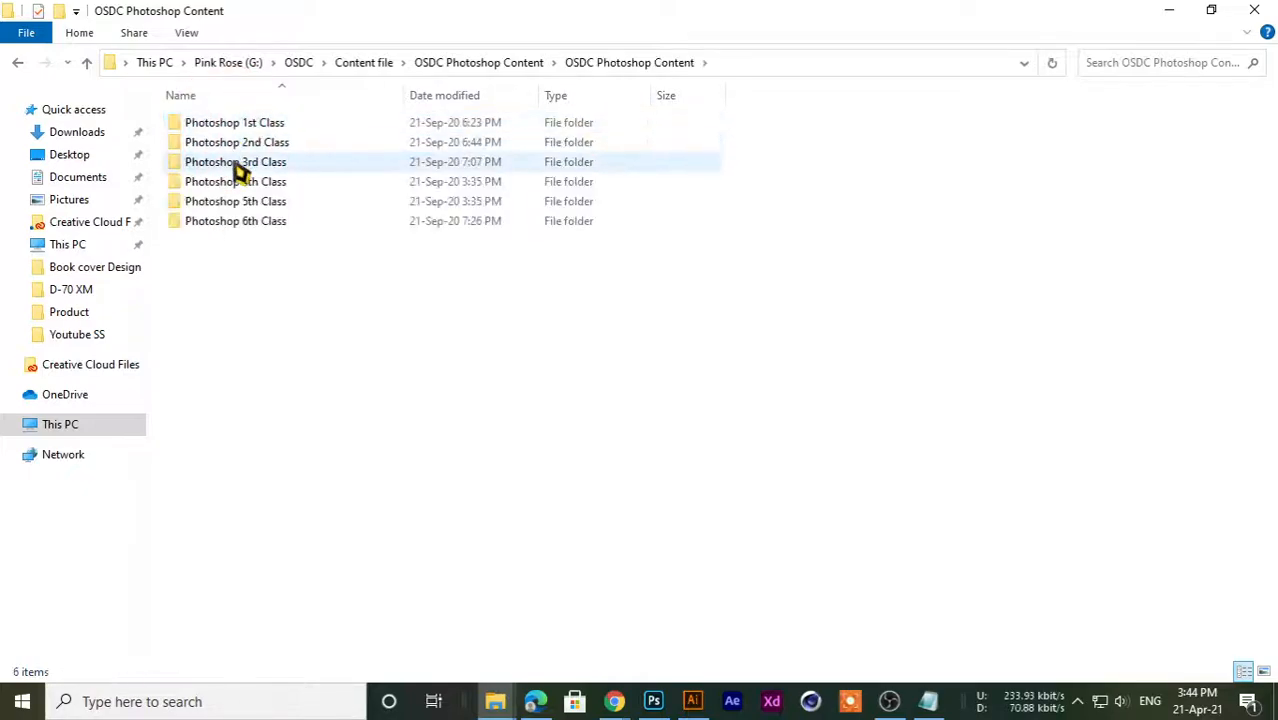
{"action": "double_click", "coordinate": [242, 145]}
{"action": "double_click", "coordinate": [220, 125]}
{"action": "key", "text": "BackSpace"}
{"action": "key", "text": "BackSpace"}
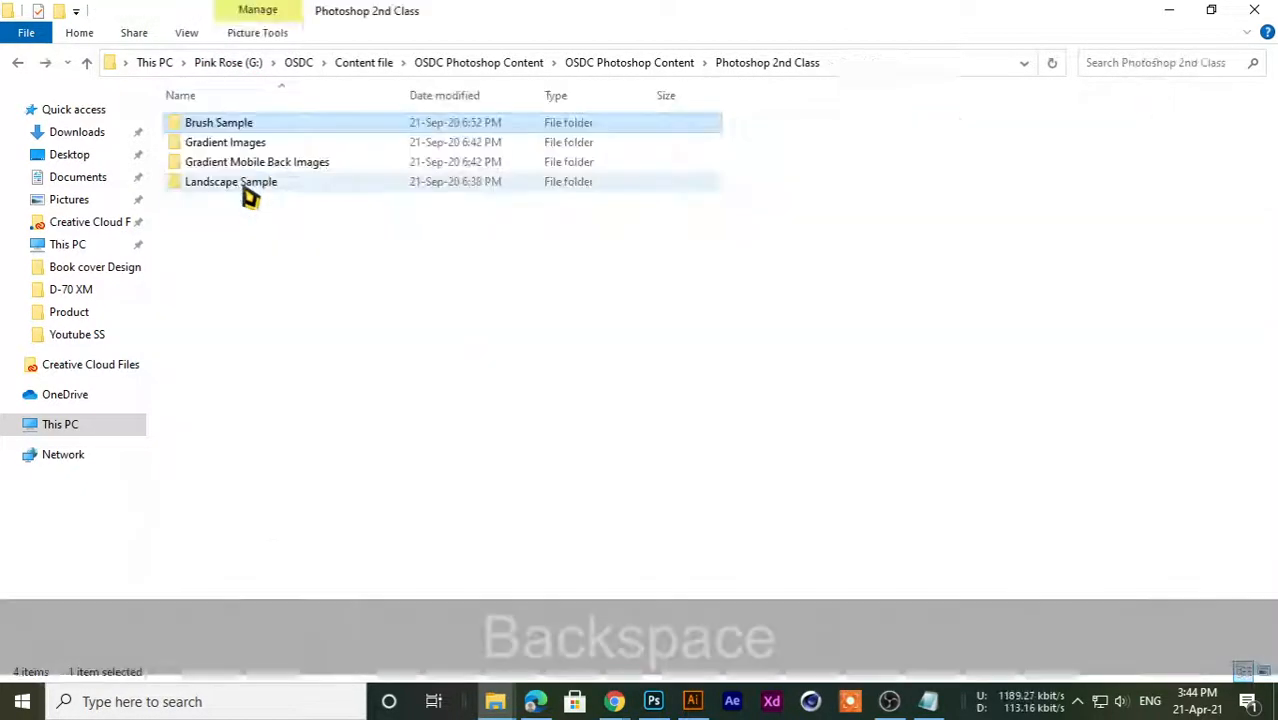
{"action": "left_click", "coordinate": [240, 161]}
{"action": "double_click", "coordinate": [243, 166]}
{"action": "key", "text": "BackSpace"}
{"action": "key", "text": "BackSpace"}
{"action": "key", "text": "BackSpace"}
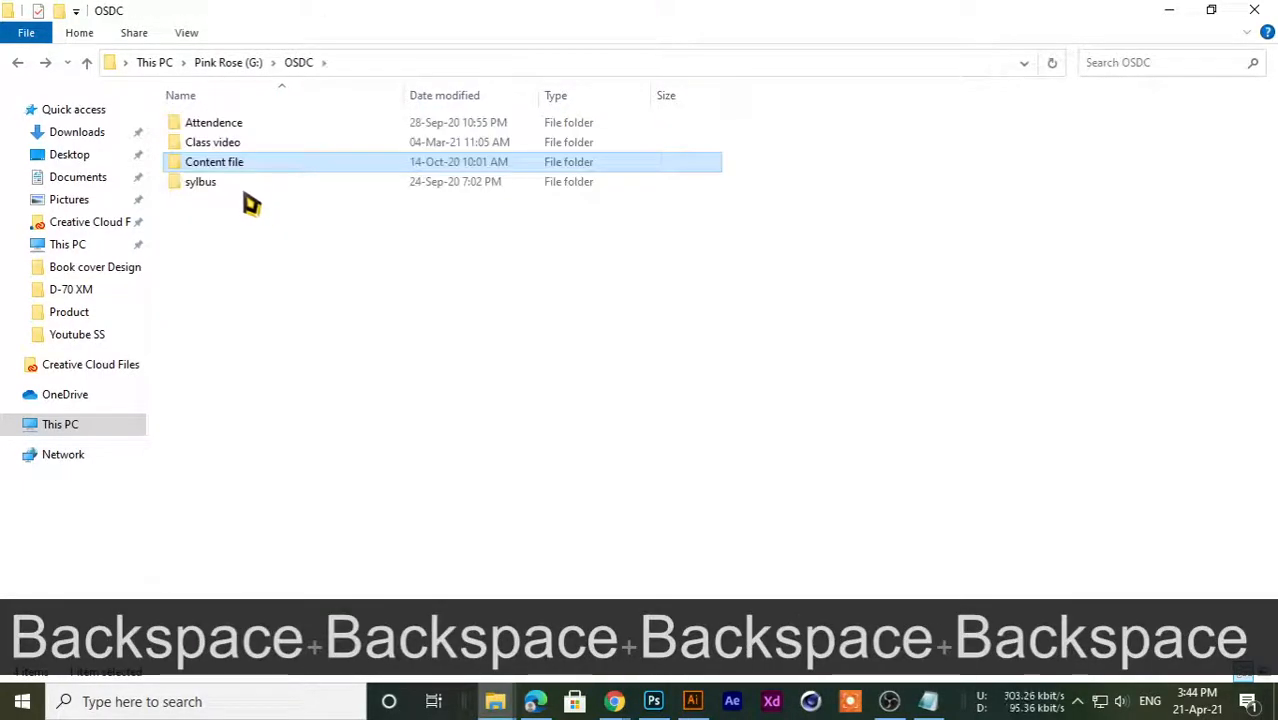
- Open the Brush folder within Class video's Brush-20200928T142635Z-001 folder and look through its ABR brush files
{"action": "double_click", "coordinate": [222, 141]}
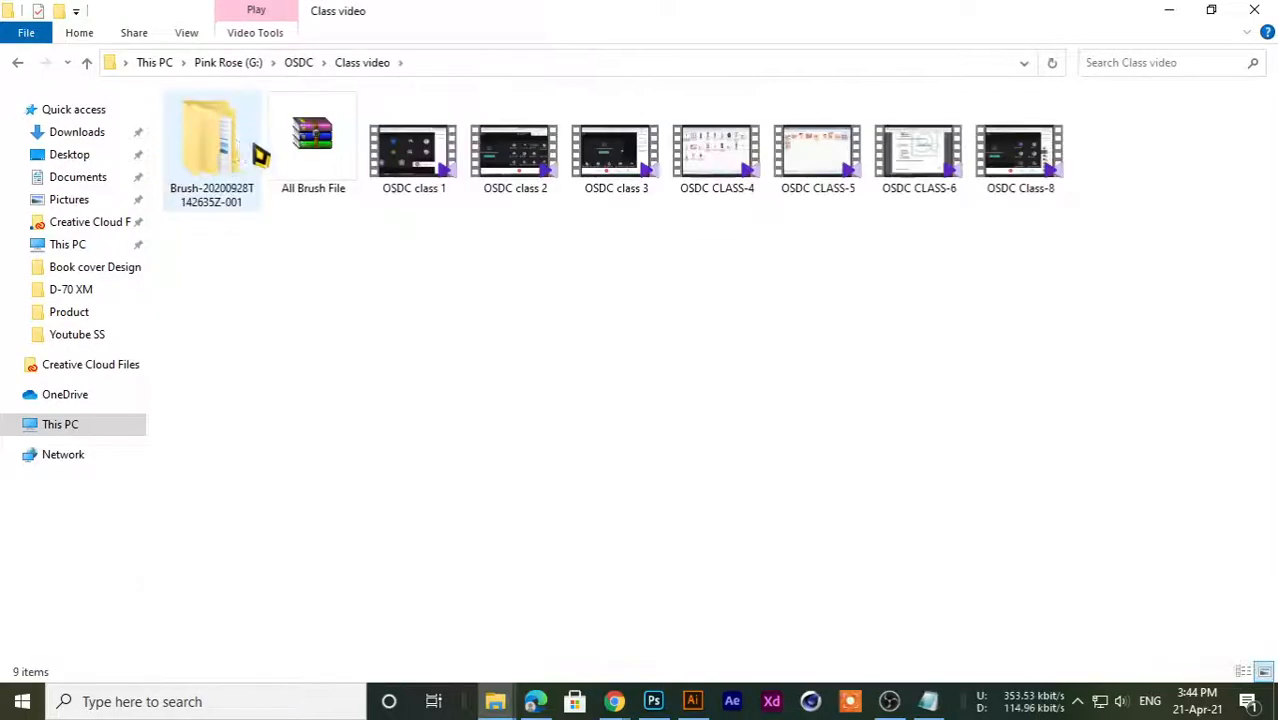
{"action": "double_click", "coordinate": [220, 160]}
{"action": "left_click", "coordinate": [213, 130]}
{"action": "double_click", "coordinate": [213, 130]}
{"action": "scroll", "coordinate": [314, 251], "scroll_direction": "down", "scroll_amount": 19}
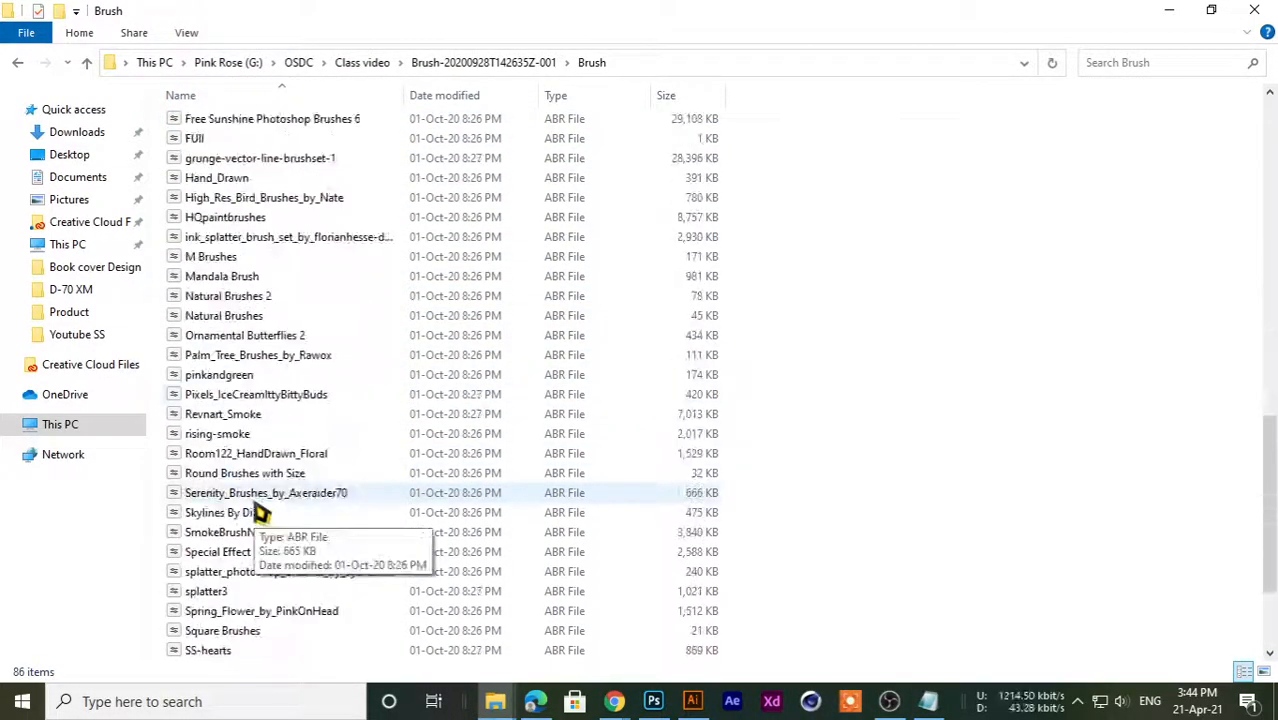
{"action": "scroll", "coordinate": [265, 530], "scroll_direction": "up", "scroll_amount": 19}
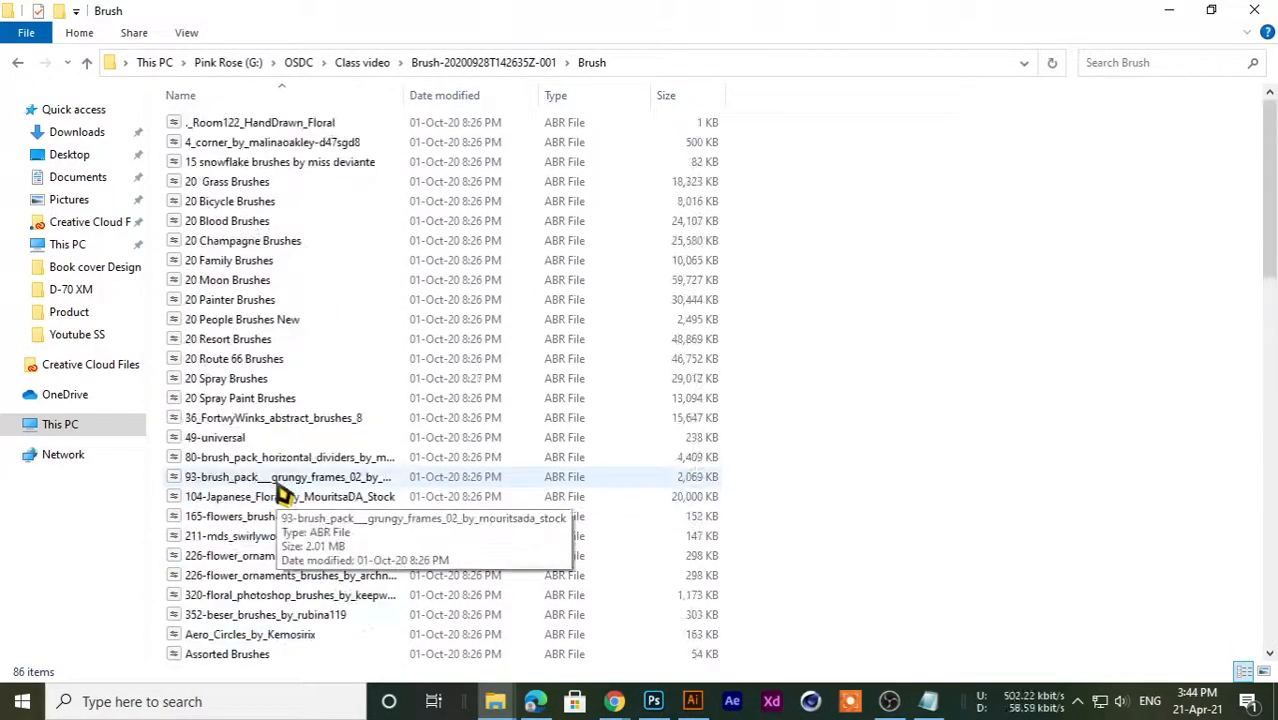
{"action": "left_click", "coordinate": [18, 63]}
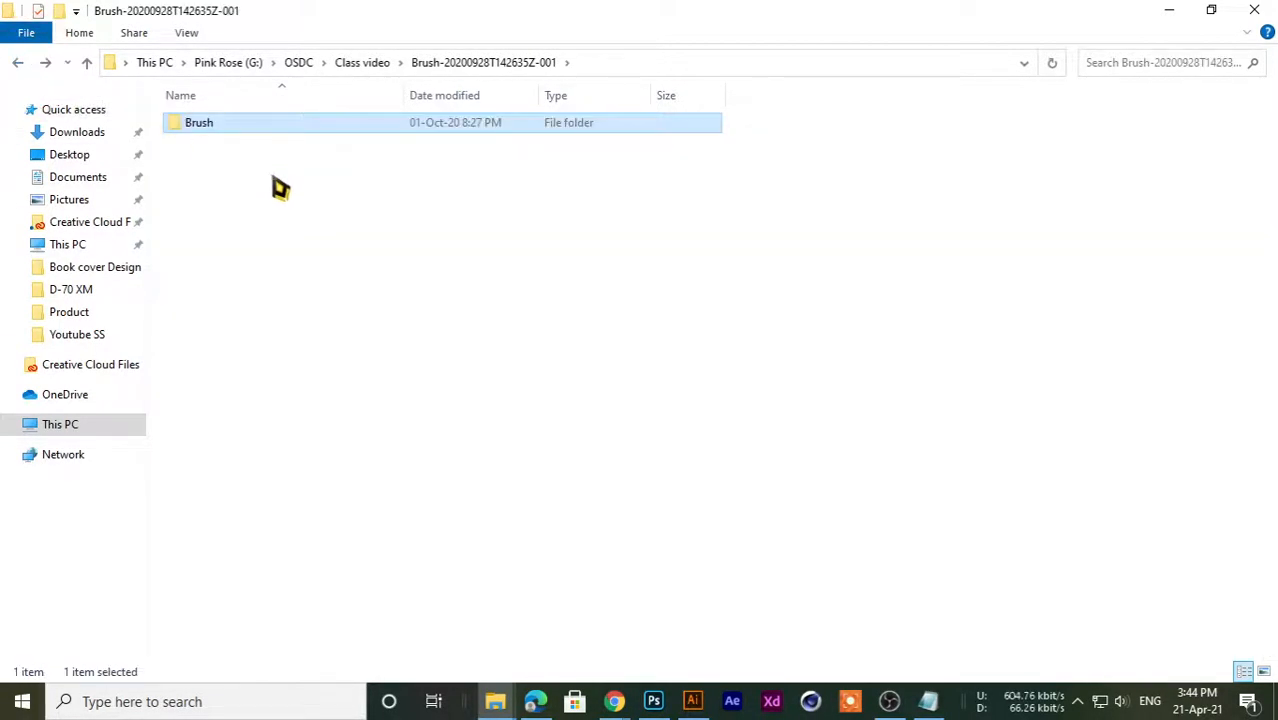
{"action": "double_click", "coordinate": [212, 126]}
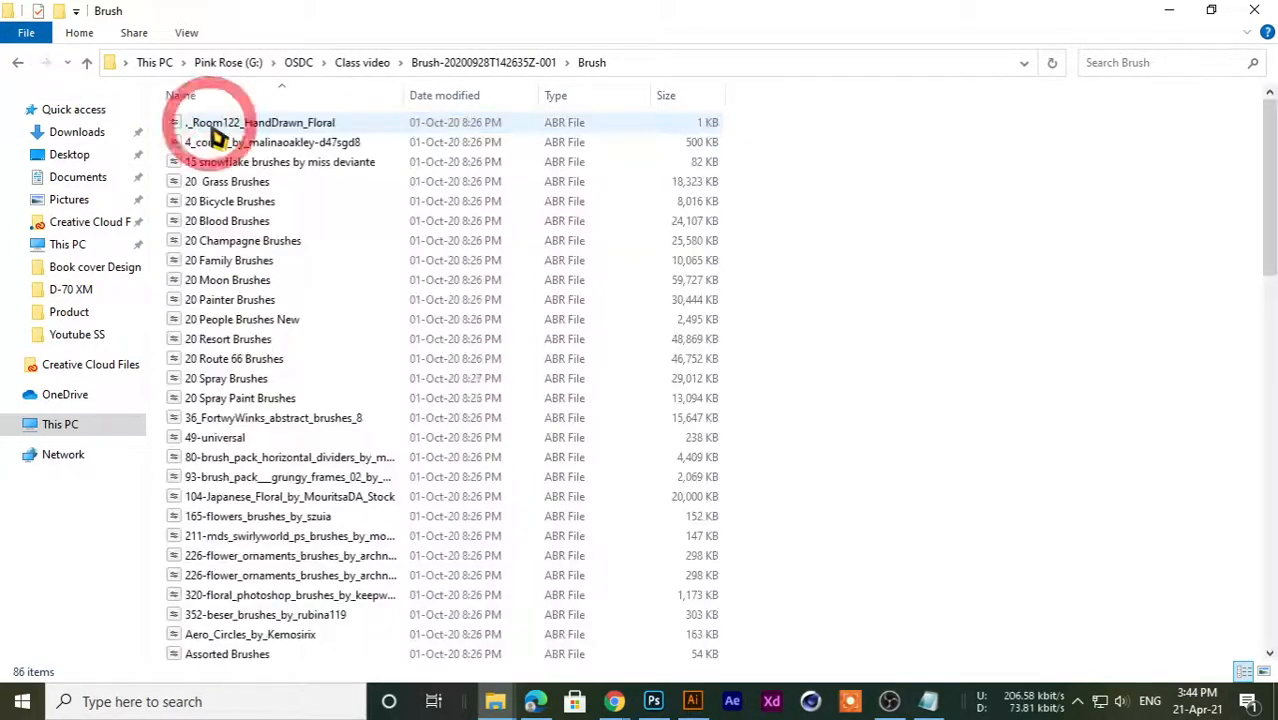
- Return to Photoshop, save the landscape document on the computer's Desktop as a PSD named LAnd, and close it
{"action": "left_click", "coordinate": [652, 703]}
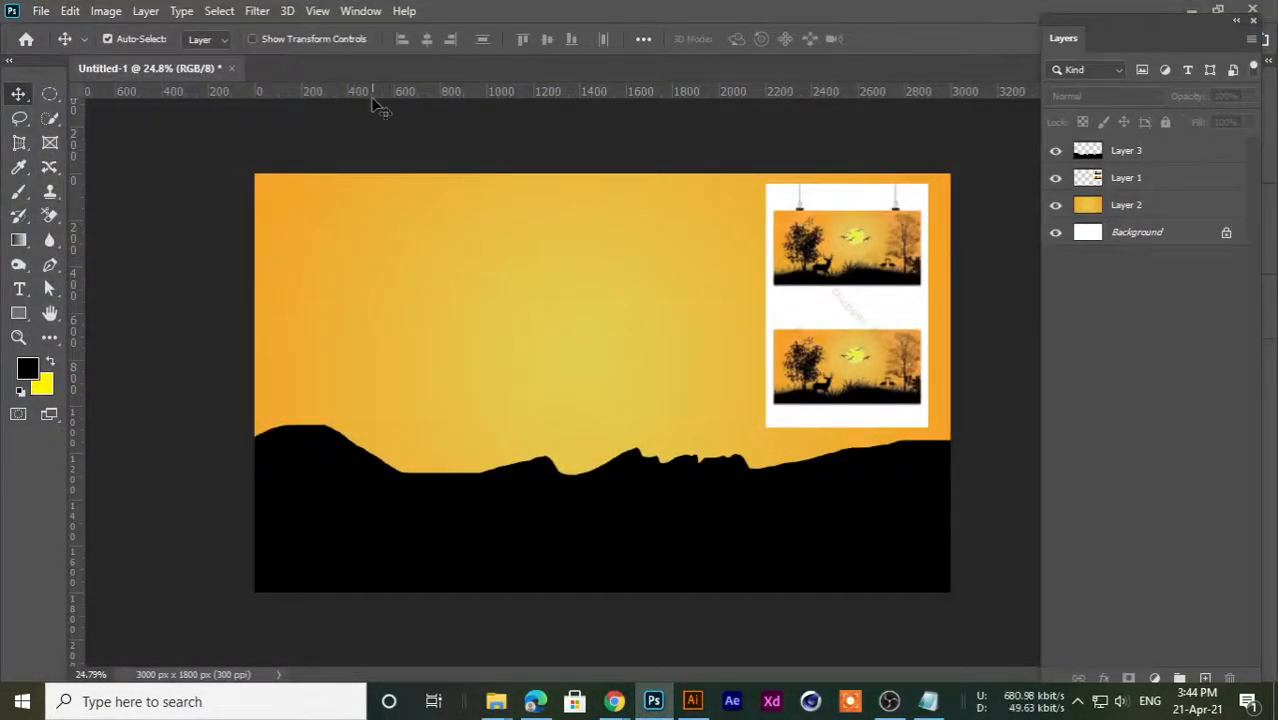
{"action": "key", "text": "ctrl+s"}
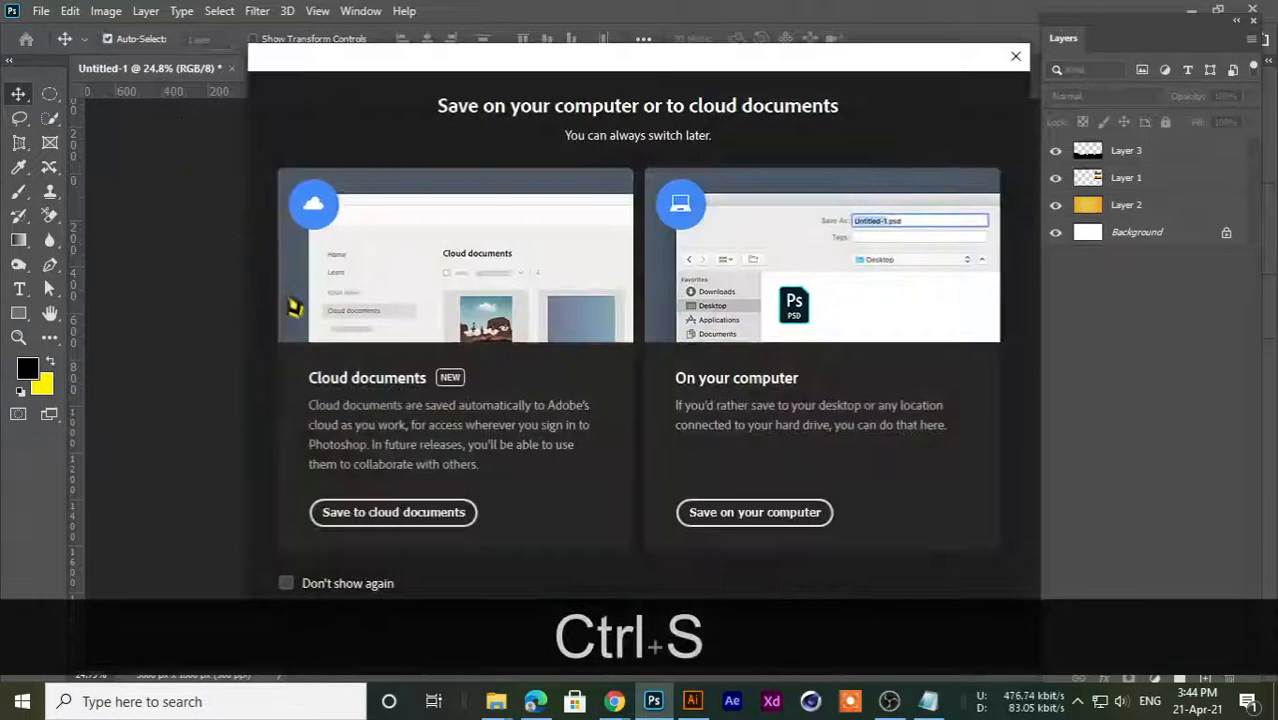
{"action": "left_click", "coordinate": [714, 516]}
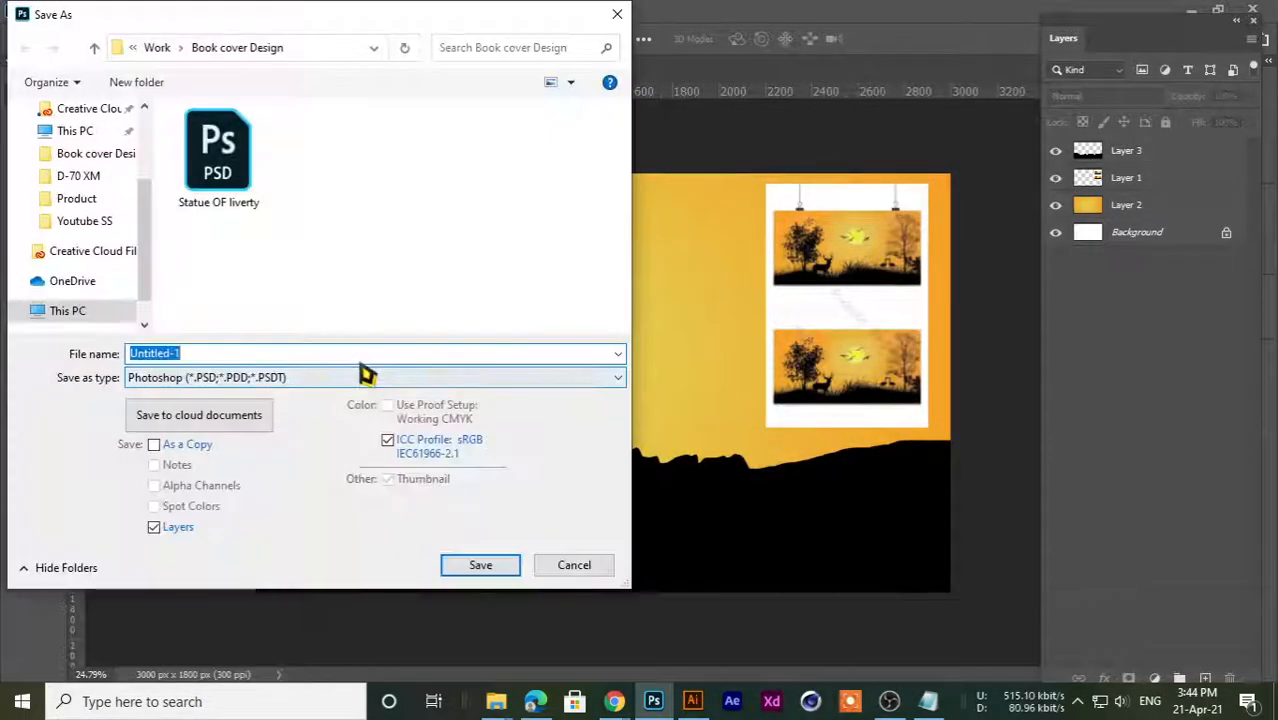
{"action": "scroll", "coordinate": [120, 230], "scroll_direction": "up", "scroll_amount": 2}
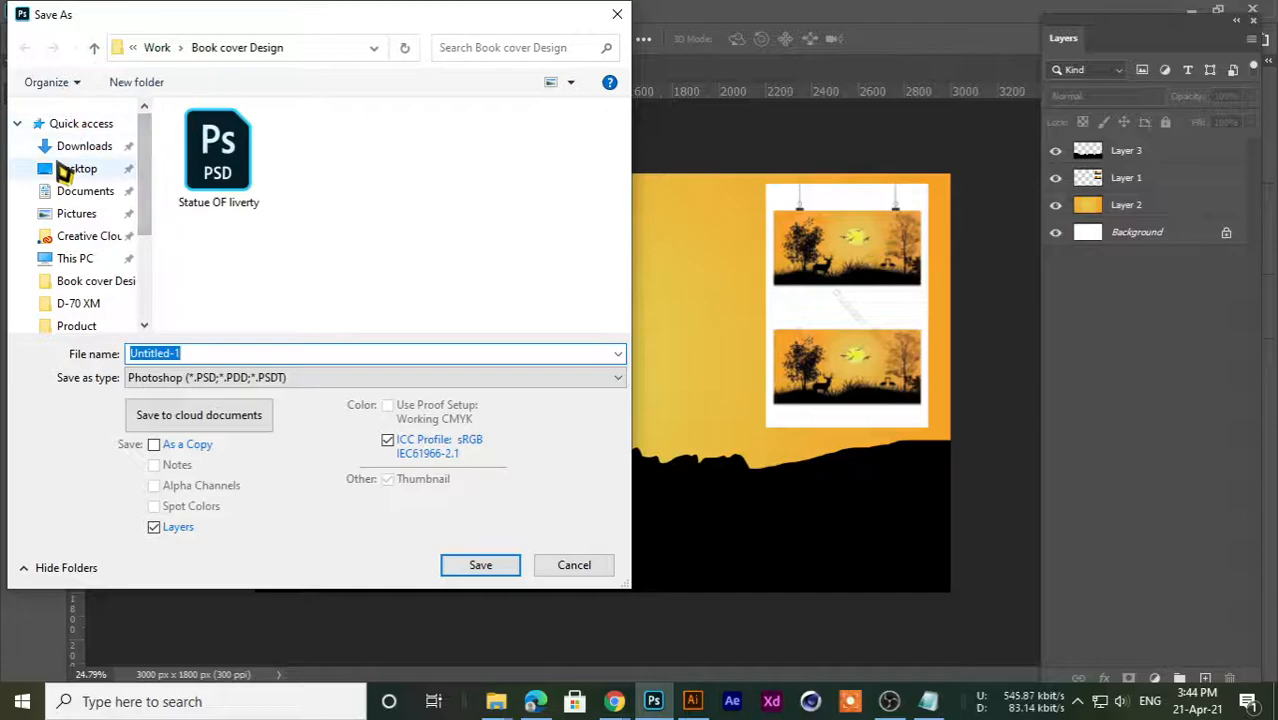
{"action": "left_click", "coordinate": [77, 168]}
{"action": "double_click", "coordinate": [222, 353]}
{"action": "type", "text": "LA"}
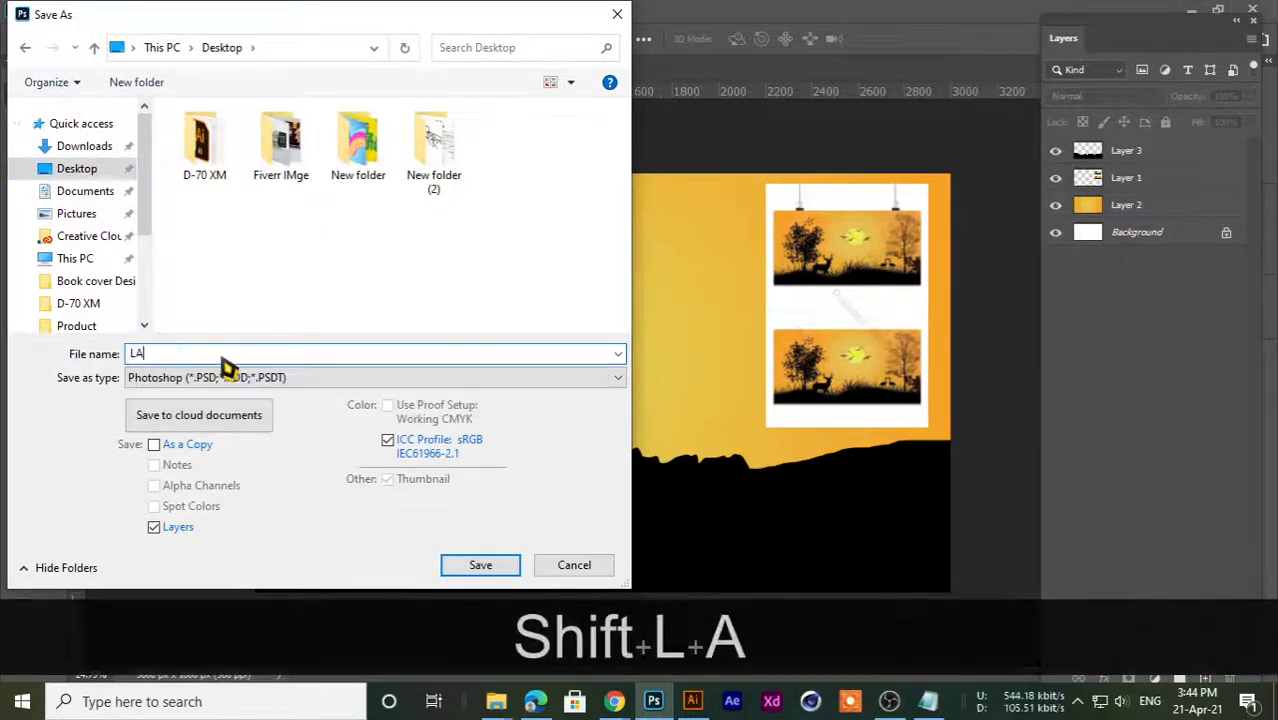
{"action": "type", "text": "nd"}
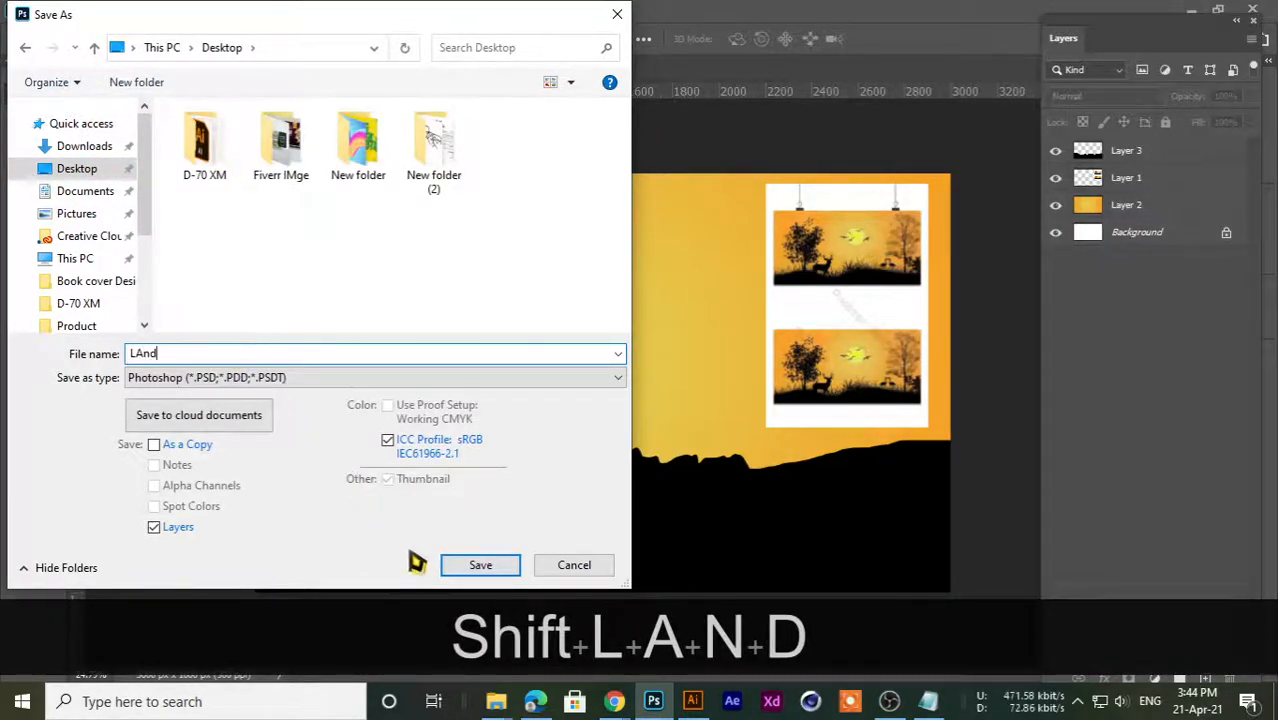
{"action": "left_click", "coordinate": [468, 562]}
{"action": "left_click", "coordinate": [845, 189]}
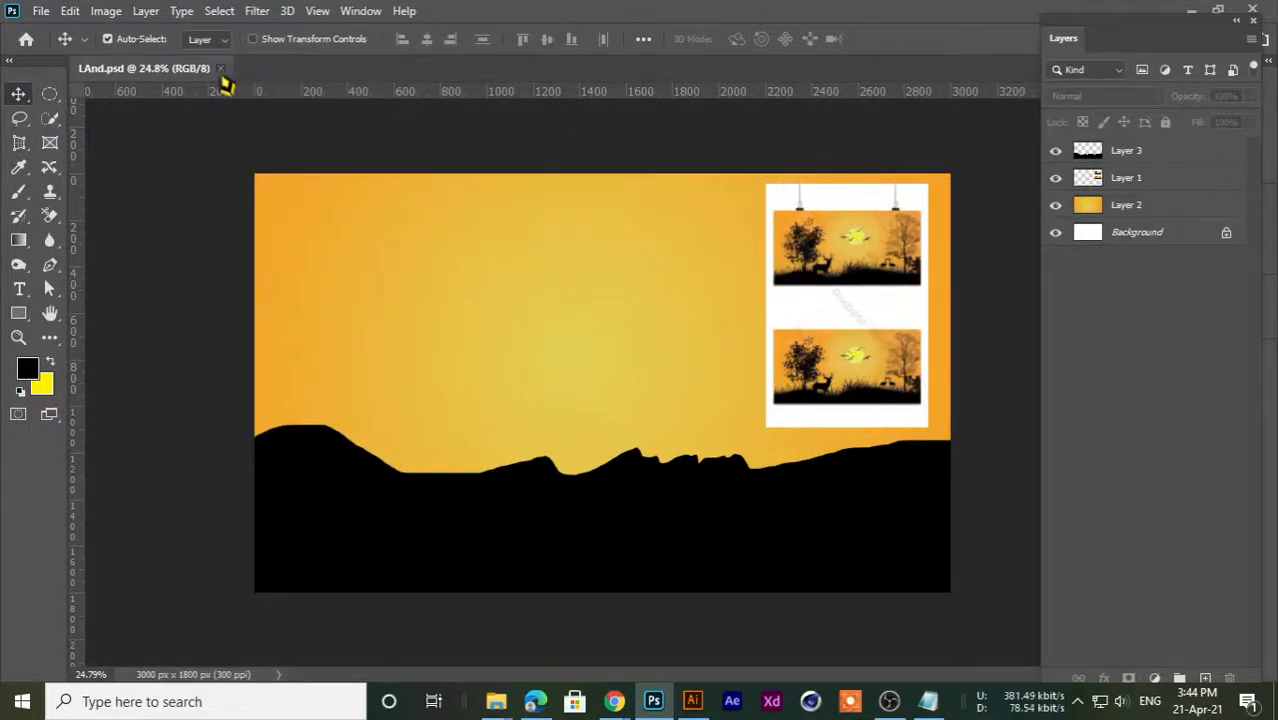
{"action": "left_click", "coordinate": [220, 68]}
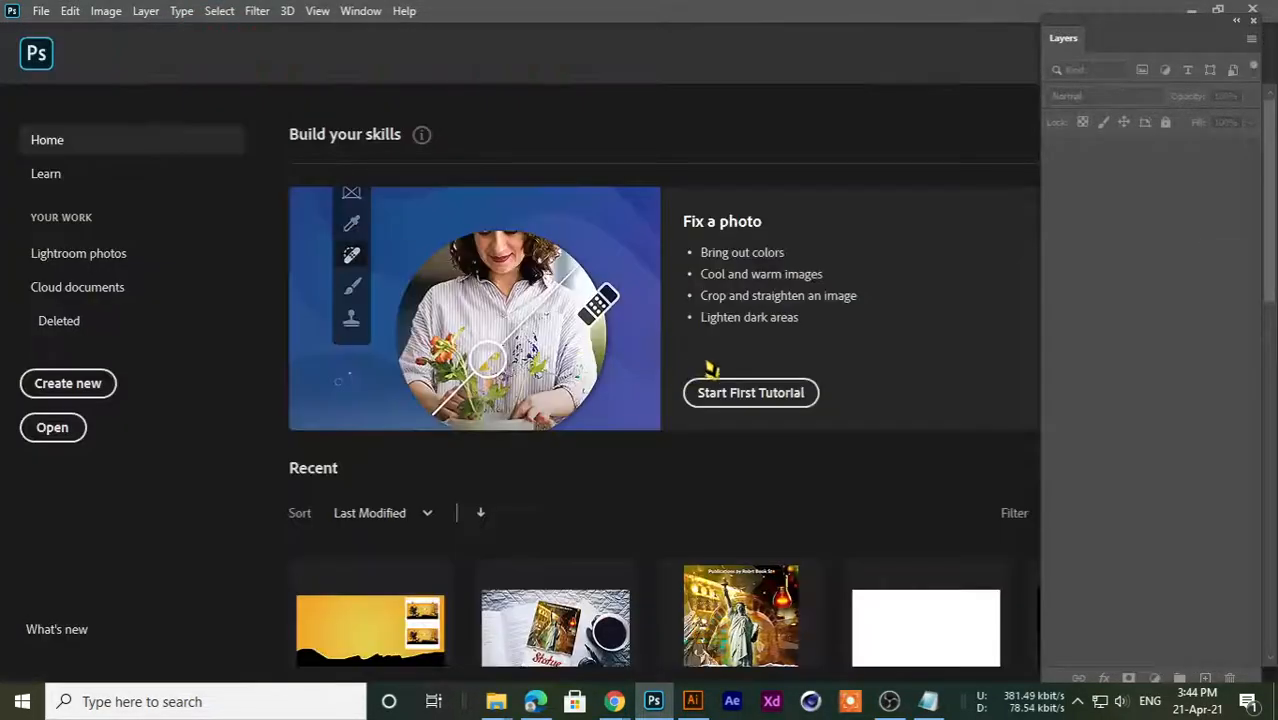
- Switch to File Explorer and copy all the ABR brush files in the Brush folder
{"action": "left_click", "coordinate": [1193, 12]}
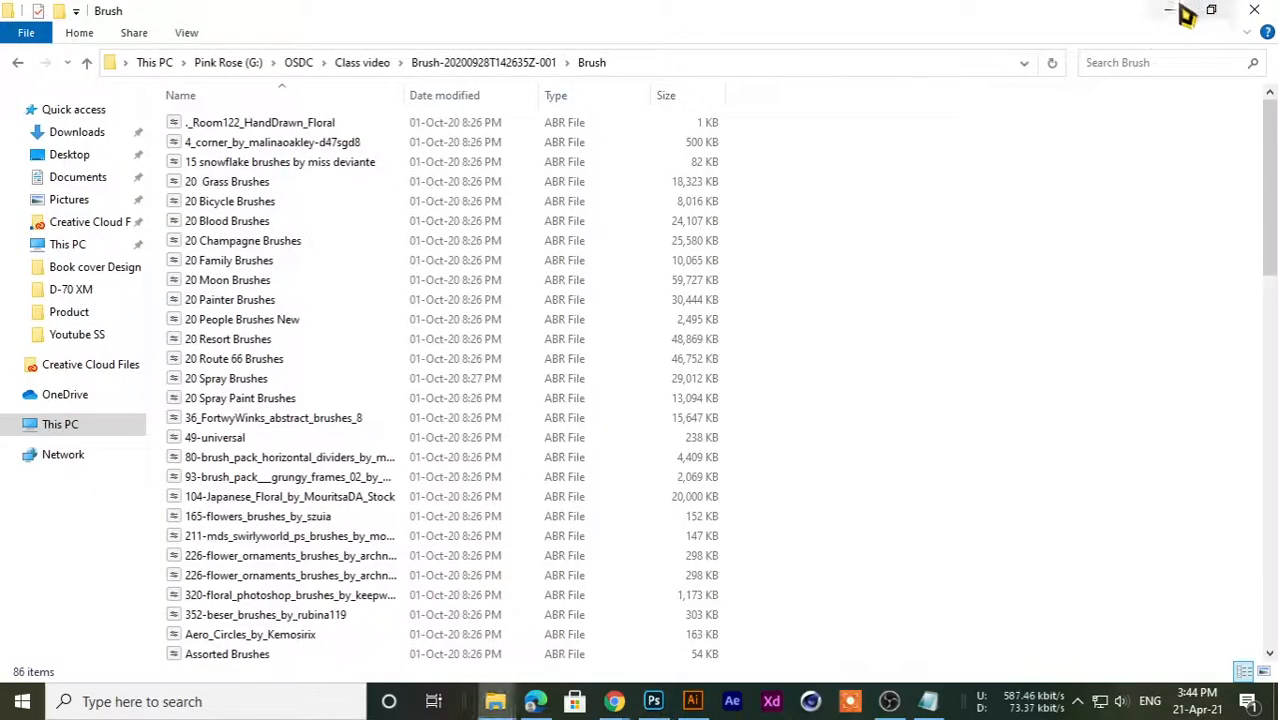
{"action": "left_click", "coordinate": [653, 701]}
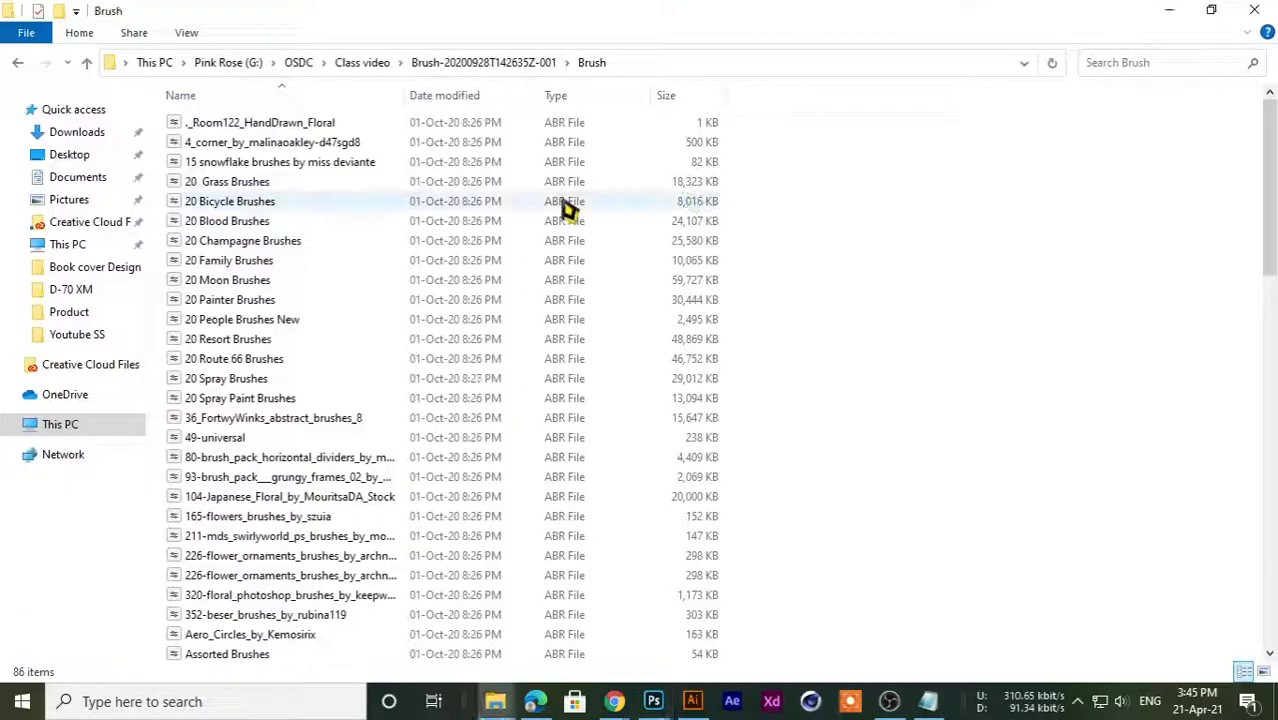
{"action": "left_click", "coordinate": [303, 142]}
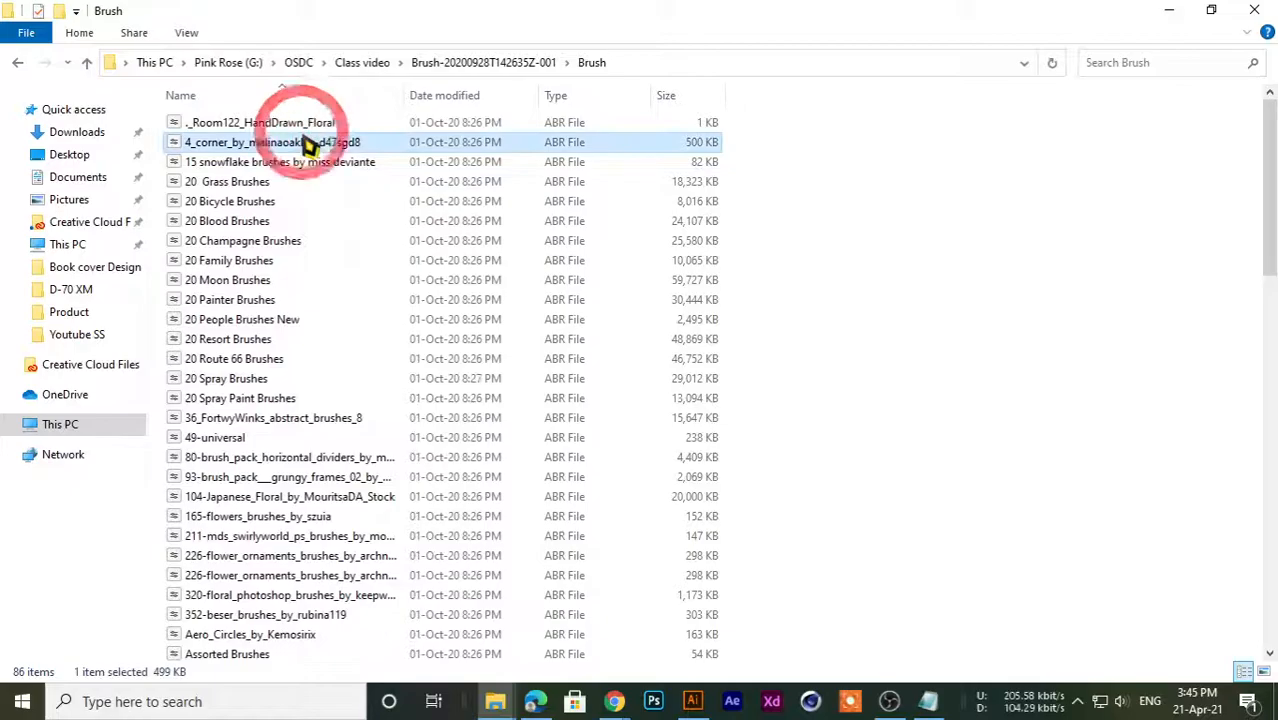
{"action": "key", "text": "ctrl+a"}
{"action": "scroll", "coordinate": [285, 397], "scroll_direction": "down", "scroll_amount": 8}
{"action": "scroll", "coordinate": [280, 450], "scroll_direction": "down", "scroll_amount": 12}
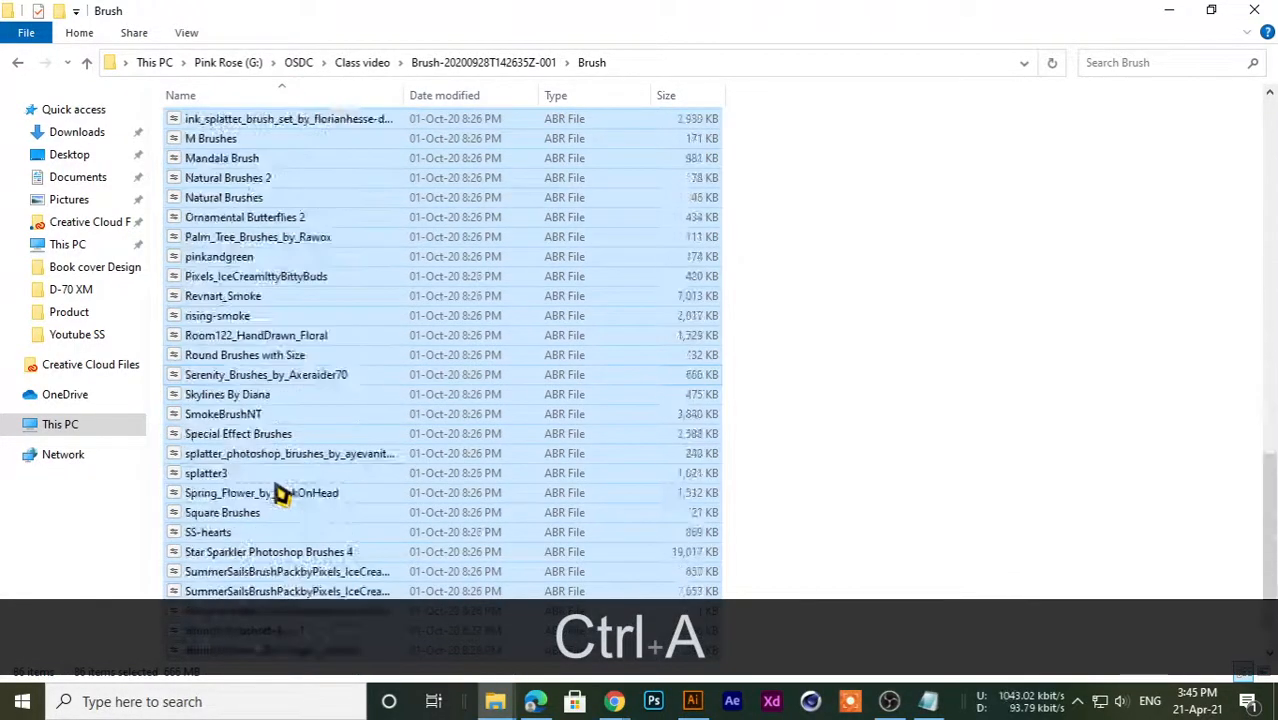
{"action": "key", "text": "ctrl+c"}
- Open the Brushes folder under Program Files, Adobe, Adobe Photoshop 2020, Presets on the Windows 10 (C:) drive
{"action": "left_click", "coordinate": [1167, 10]}
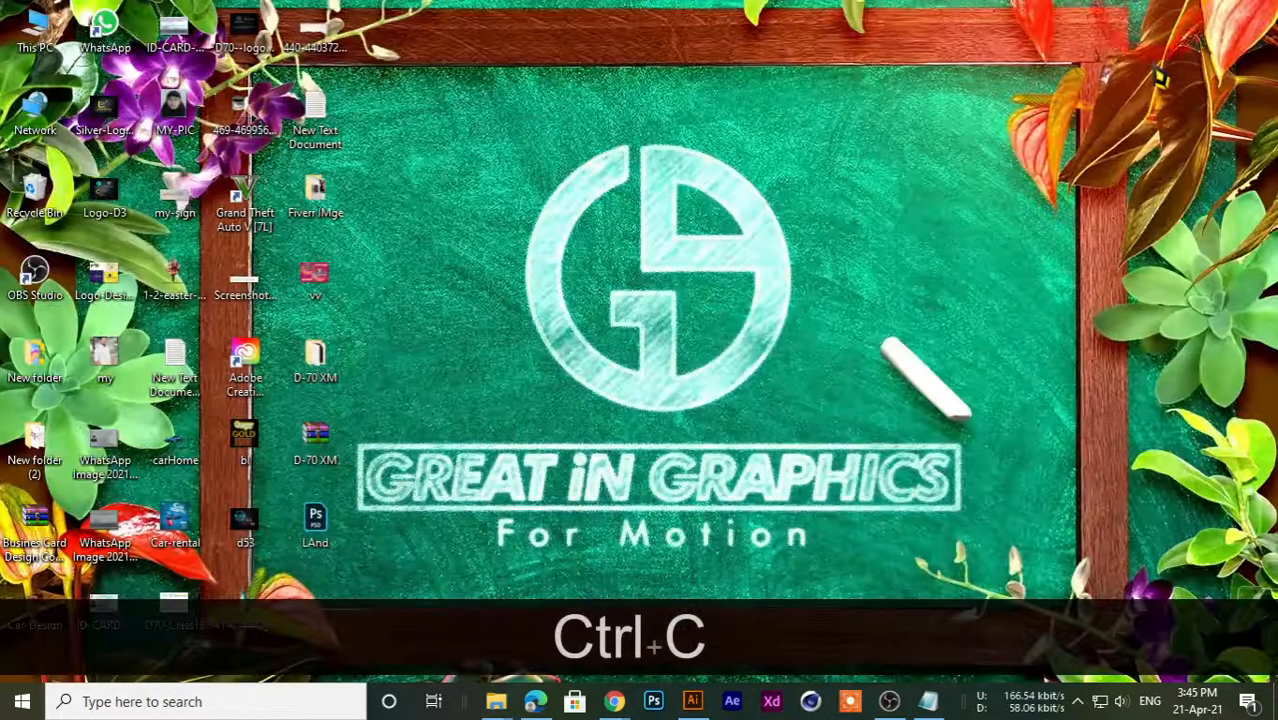
{"action": "double_click", "coordinate": [35, 30]}
{"action": "left_click", "coordinate": [312, 276]}
{"action": "double_click", "coordinate": [312, 276]}
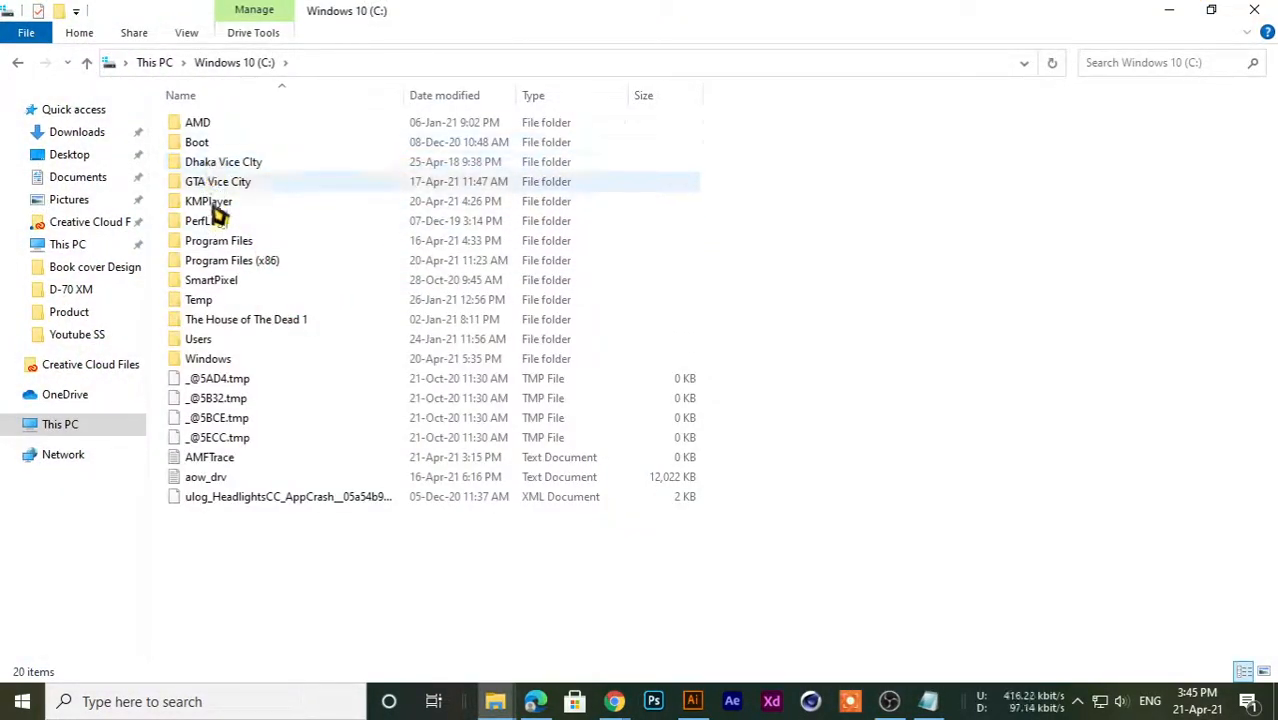
{"action": "double_click", "coordinate": [217, 241]}
{"action": "double_click", "coordinate": [206, 125]}
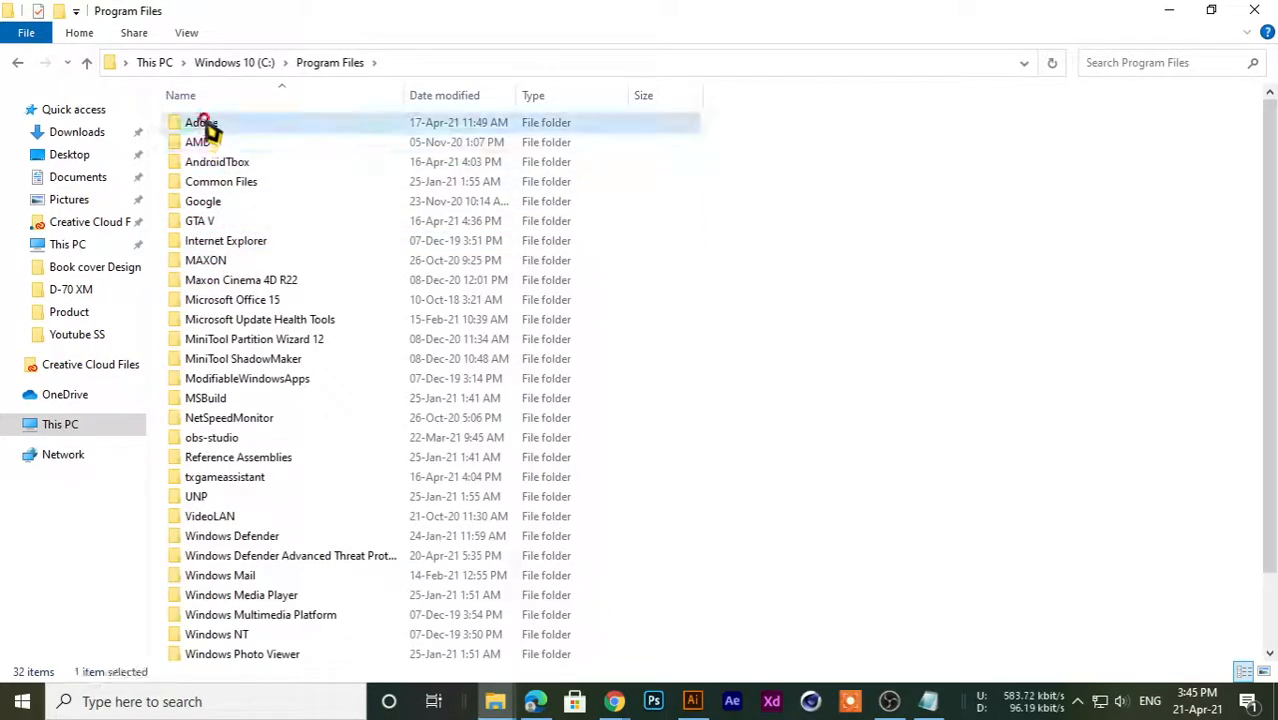
{"action": "double_click", "coordinate": [217, 248]}
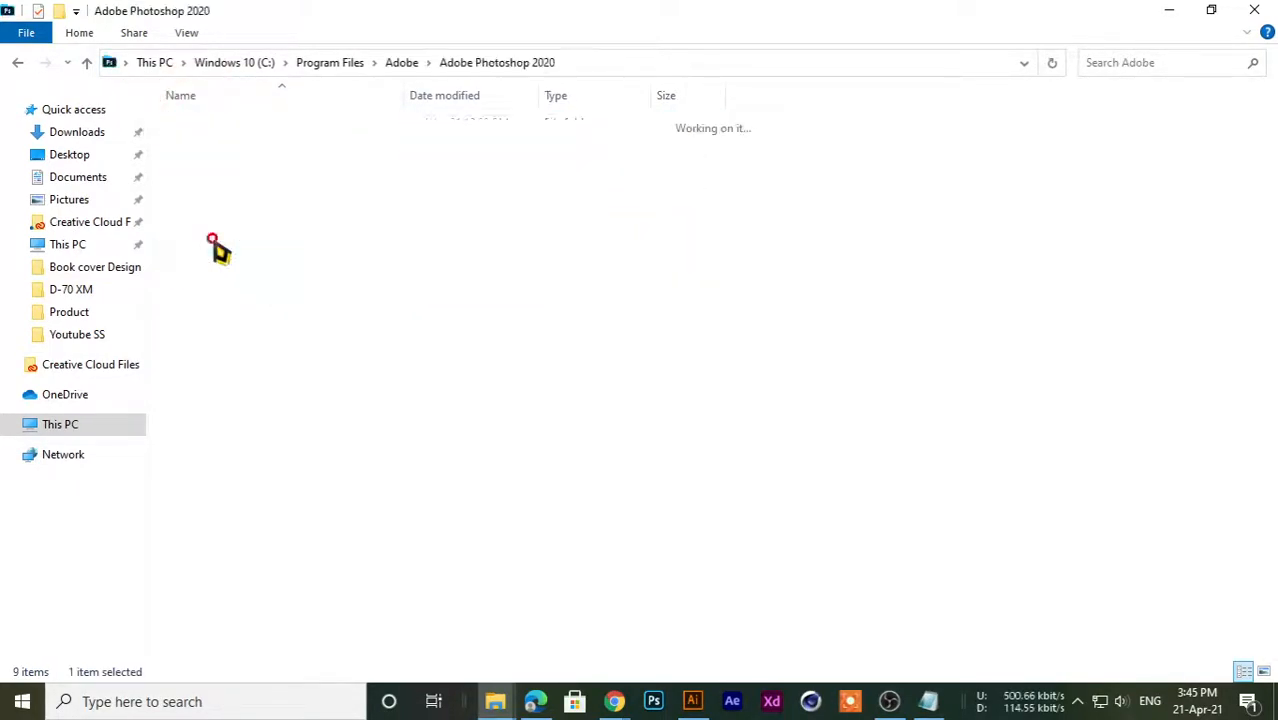
{"action": "double_click", "coordinate": [212, 224]}
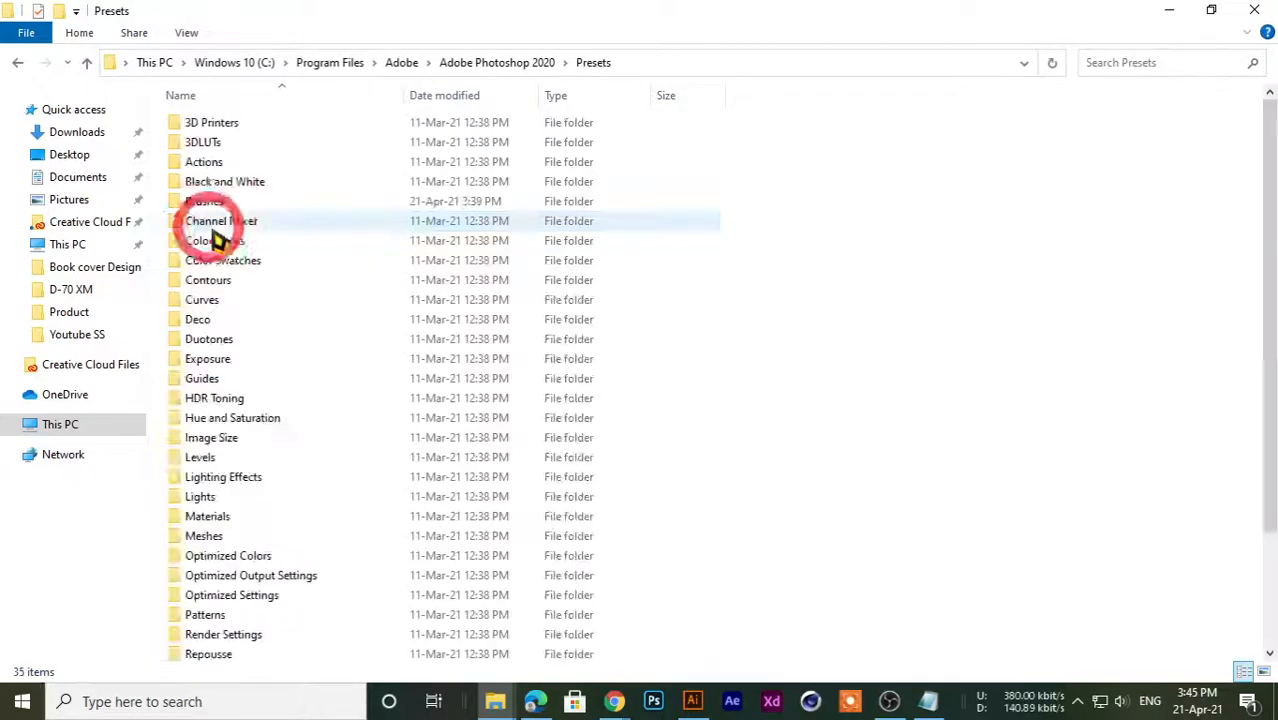
{"action": "double_click", "coordinate": [214, 162]}
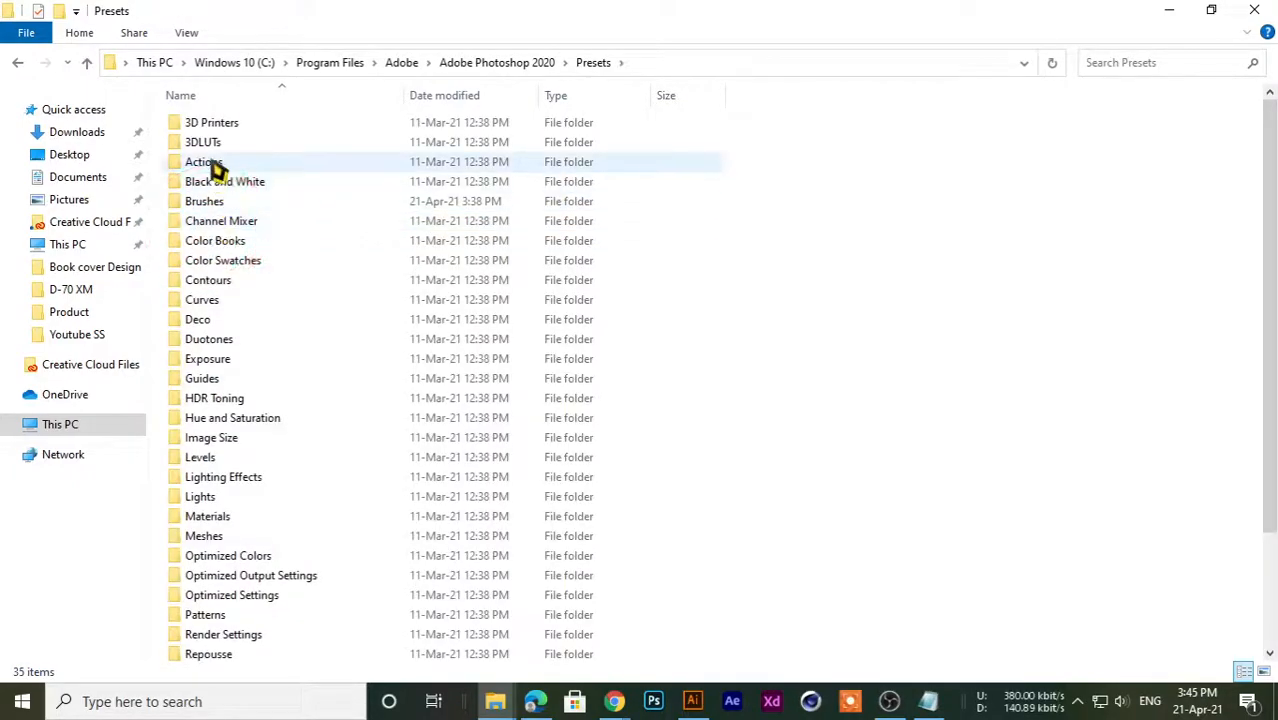
{"action": "left_click", "coordinate": [17, 63]}
{"action": "double_click", "coordinate": [202, 206]}
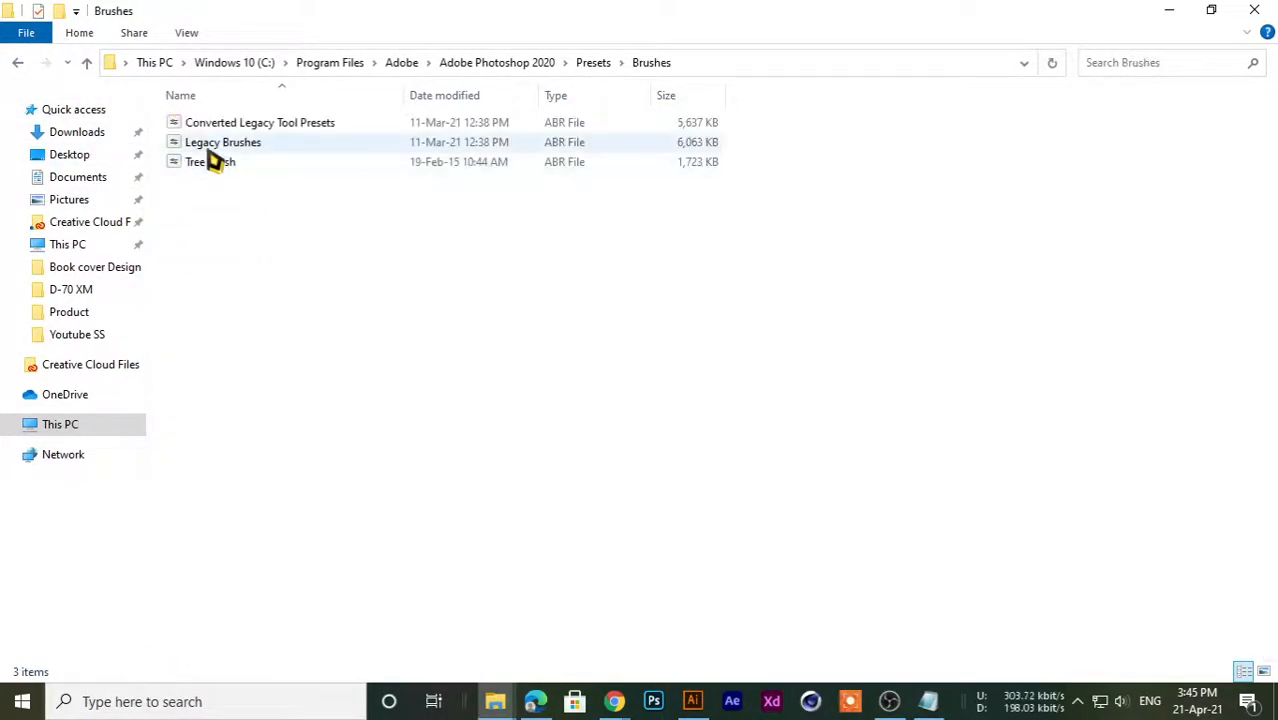
- Paste the copied brush files into Photoshop's Presets Brushes folder and close File Explorer
{"action": "left_click", "coordinate": [260, 284]}
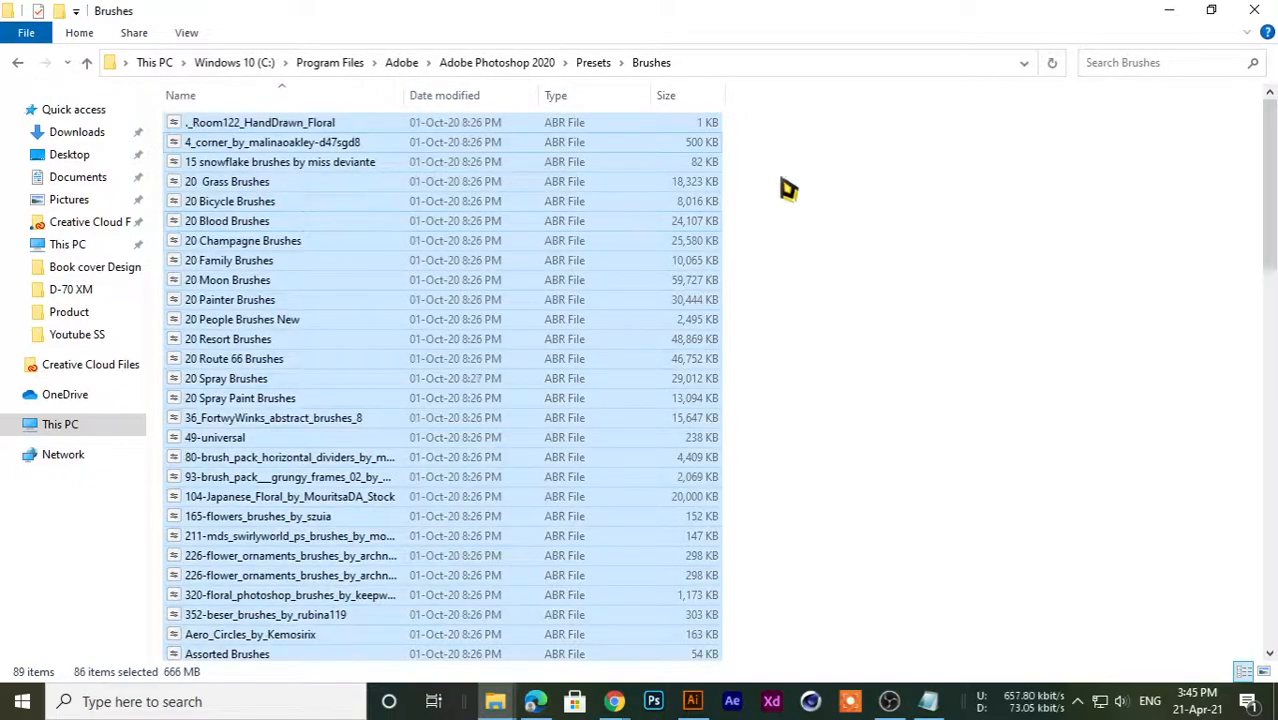
{"action": "left_click", "coordinate": [893, 163]}
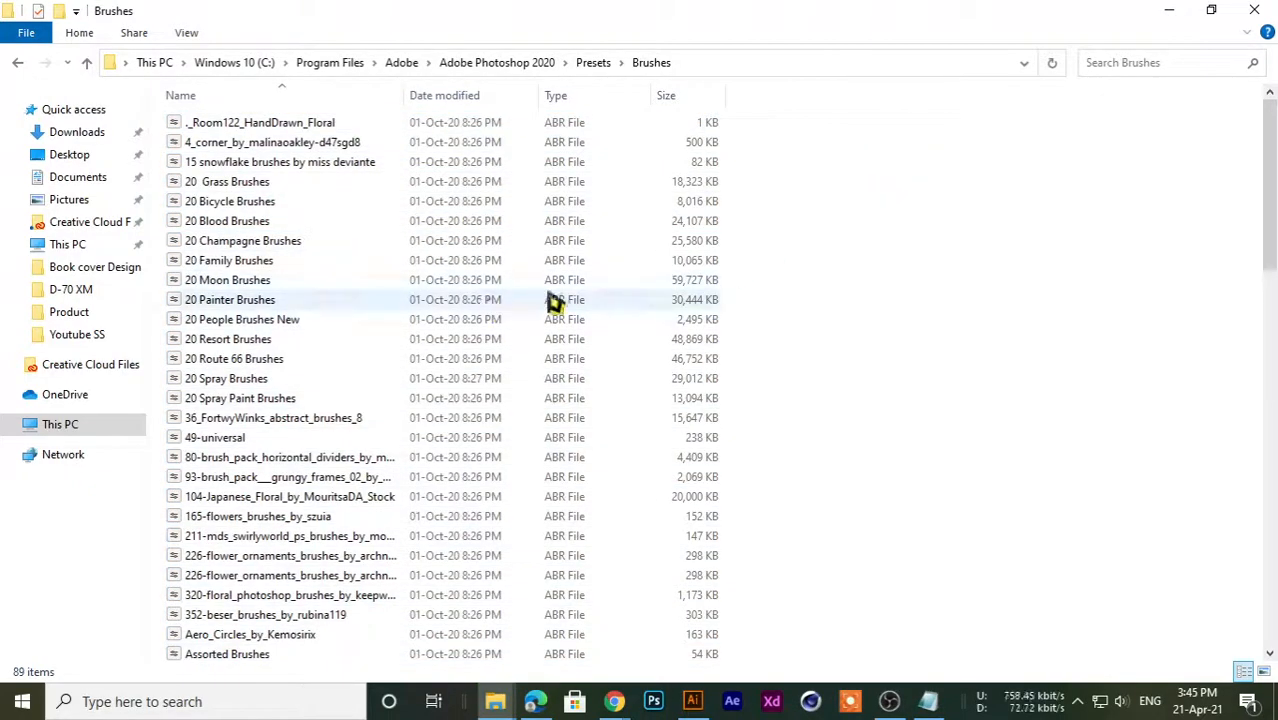
{"action": "left_click", "coordinate": [1254, 10]}
- Return to Photoshop and reopen the recent LAnd document
{"action": "left_click", "coordinate": [654, 702]}
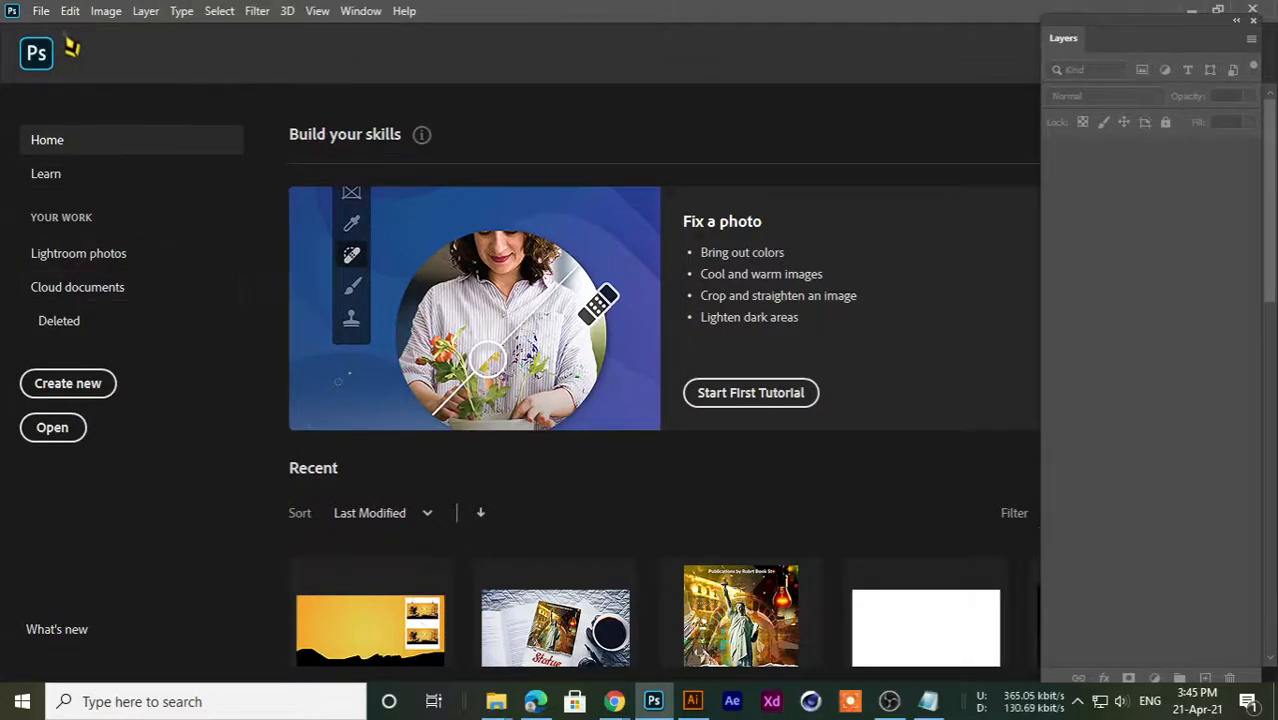
{"action": "scroll", "coordinate": [391, 520], "scroll_direction": "down", "scroll_amount": 2}
{"action": "left_click", "coordinate": [373, 516]}
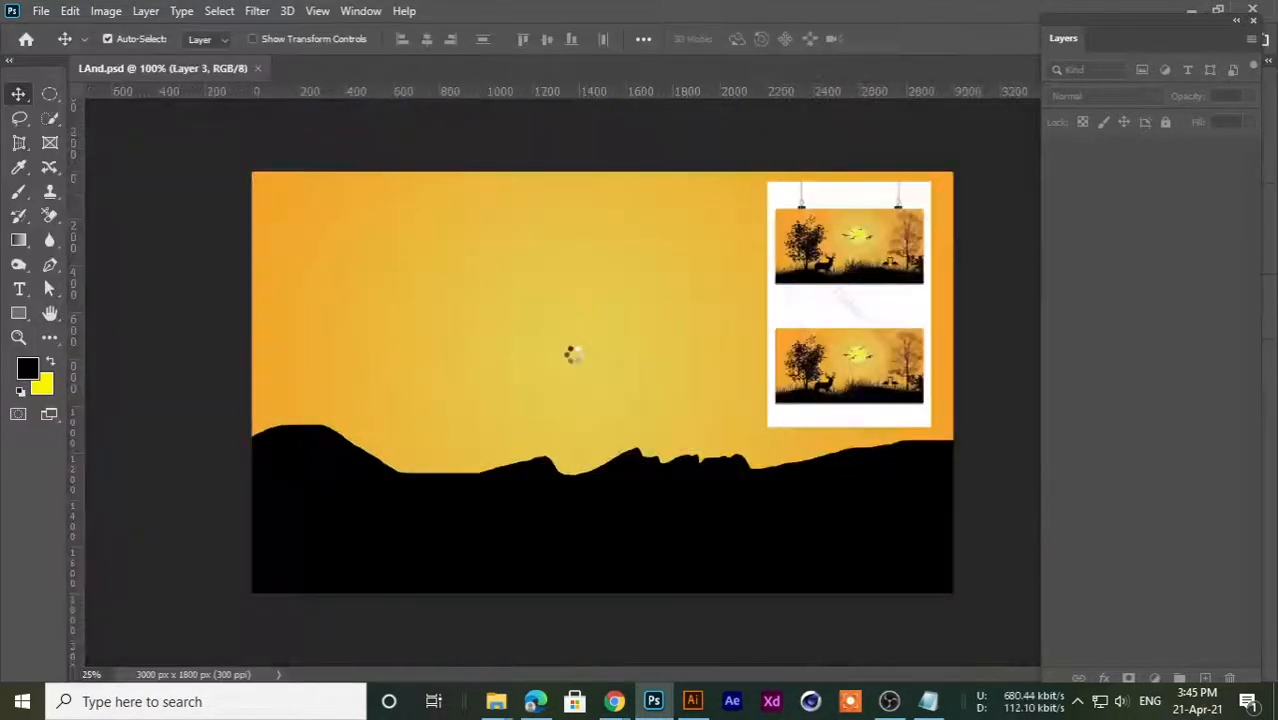
{"action": "key", "text": "ctrl+plus"}
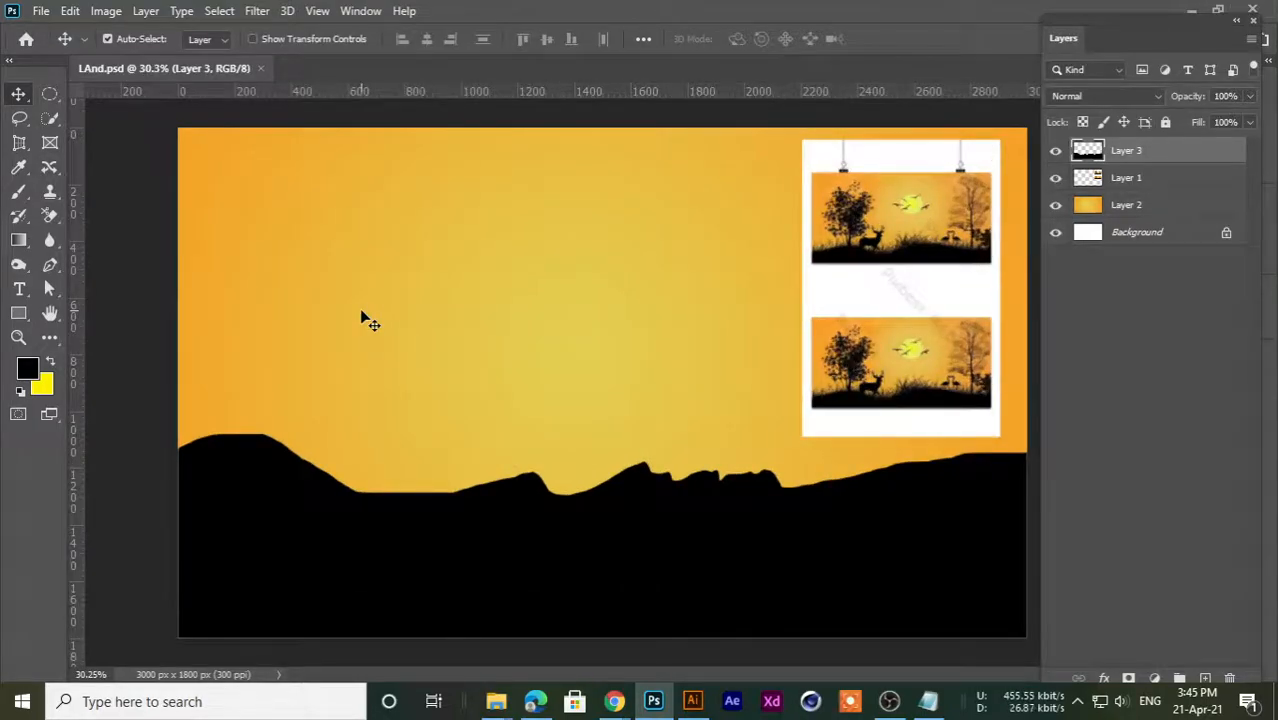
{"action": "key", "text": "ctrl+minus"}
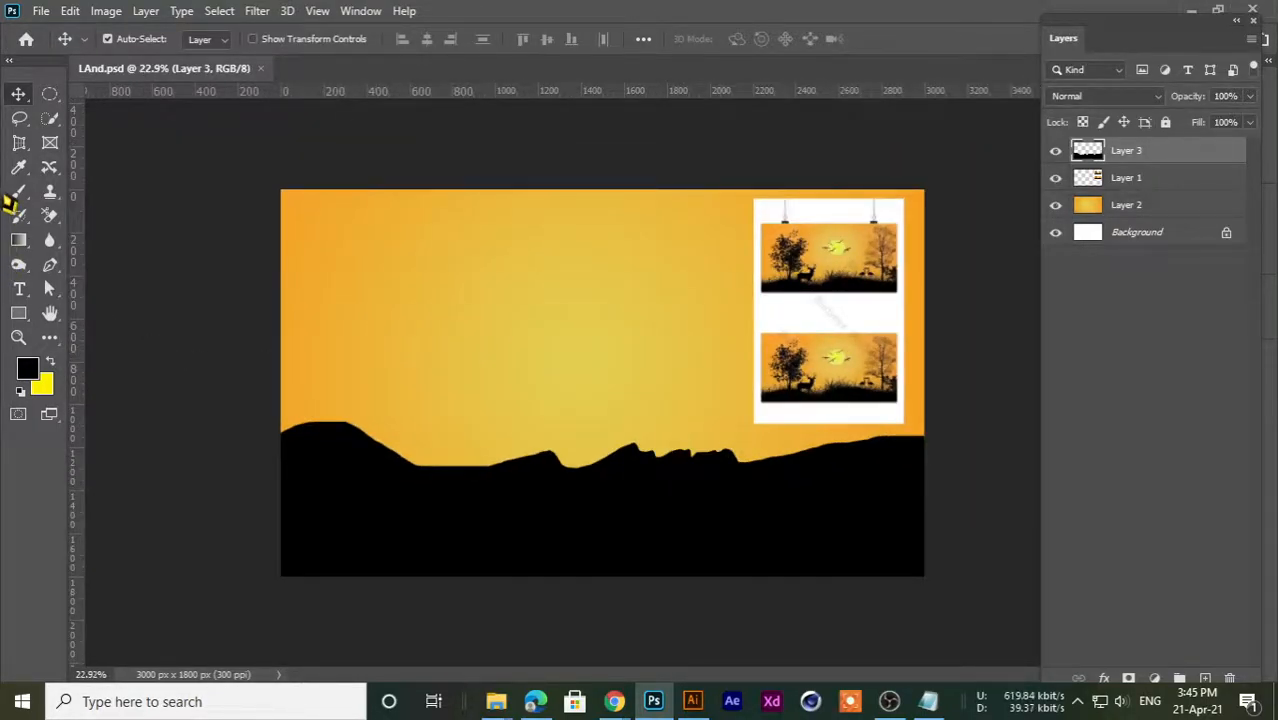
- Activate the Brush tool, look through the Tree Brush presets, and preview Tree Brush 1 over the landscape
{"action": "left_click_drag", "start_coordinate": [14, 200], "coordinate": [16, 200]}
{"action": "left_click", "coordinate": [75, 196]}
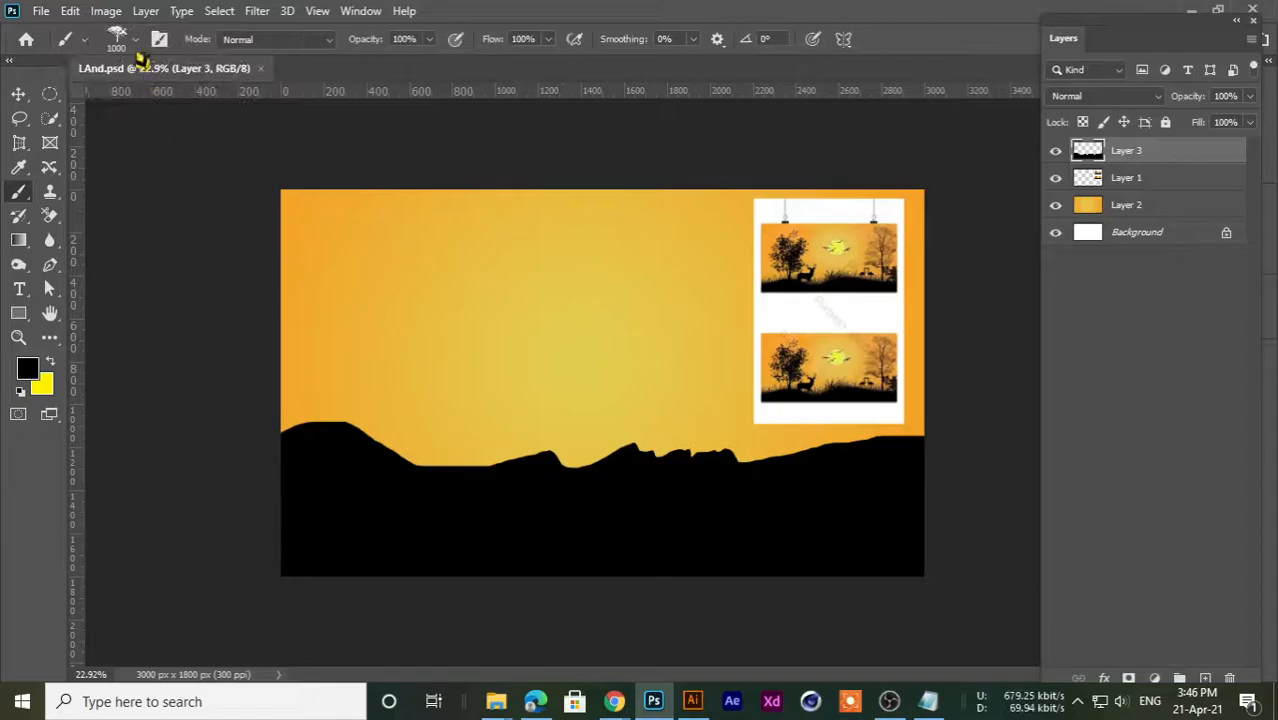
{"action": "left_click", "coordinate": [137, 47]}
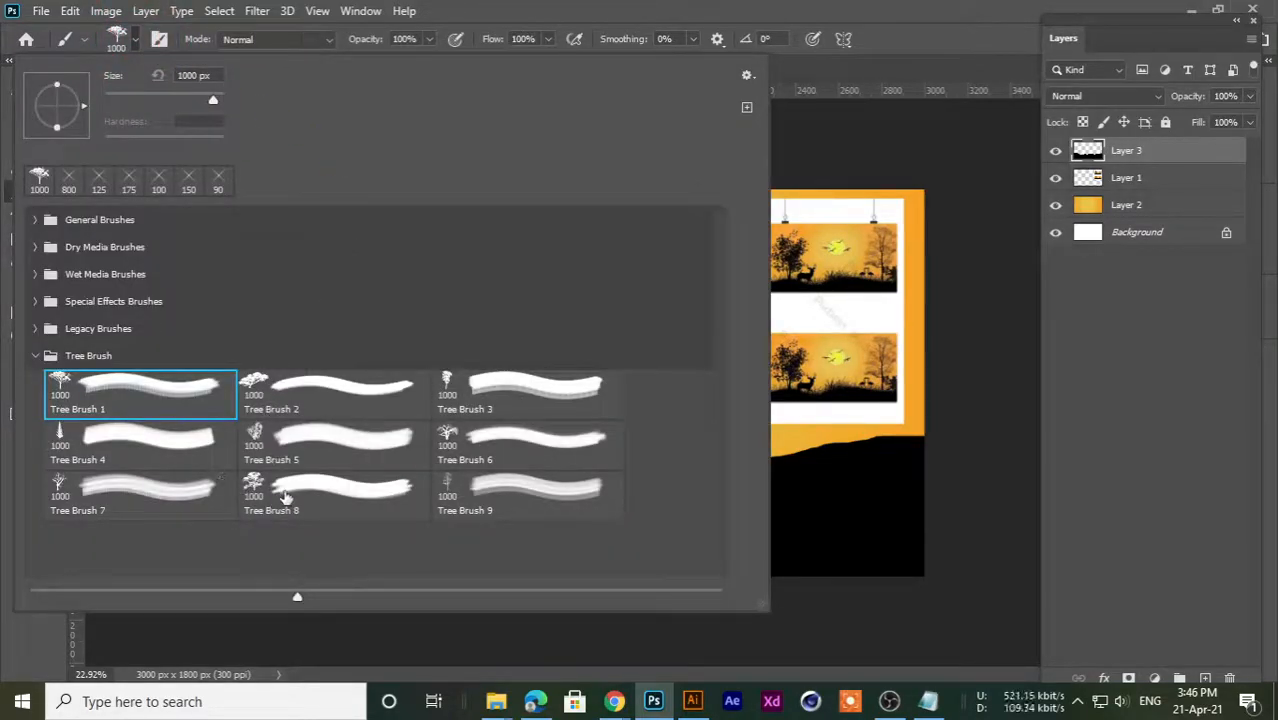
{"action": "left_click", "coordinate": [742, 16]}
{"action": "scroll", "coordinate": [790, 430], "scroll_direction": "up", "scroll_amount": 7}
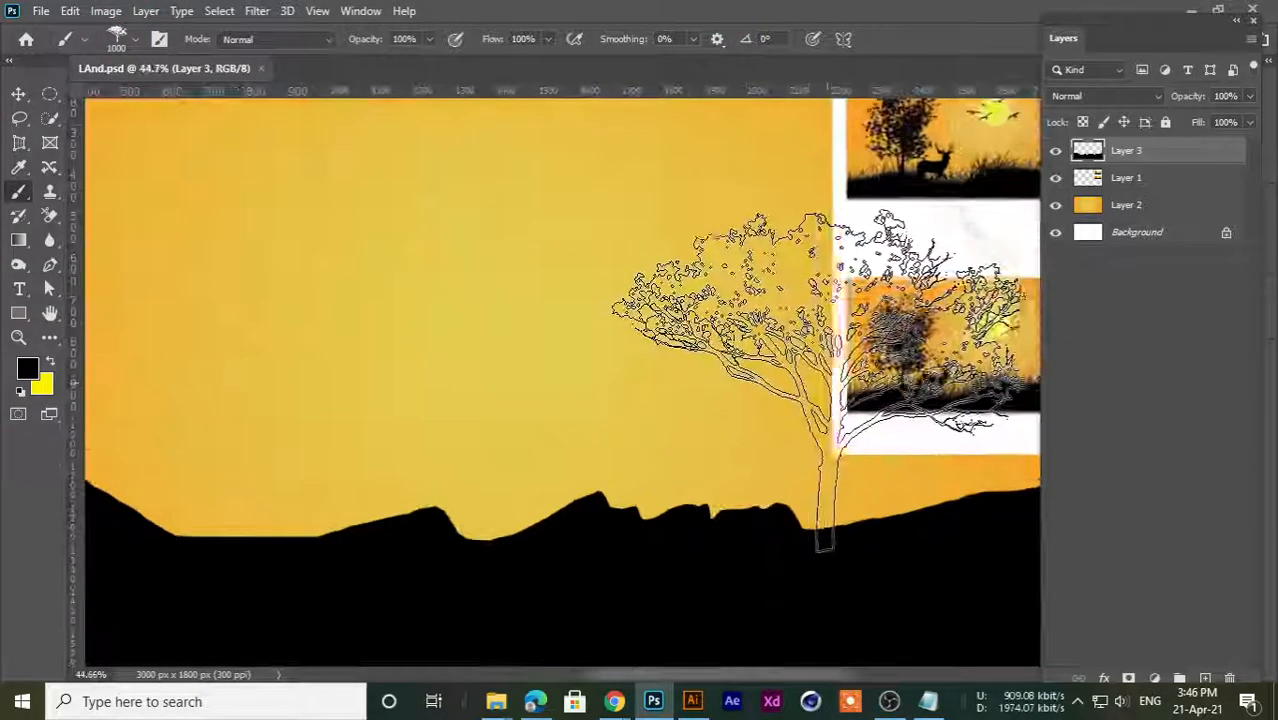
{"action": "scroll", "coordinate": [262, 343], "scroll_direction": "down", "scroll_amount": 6}
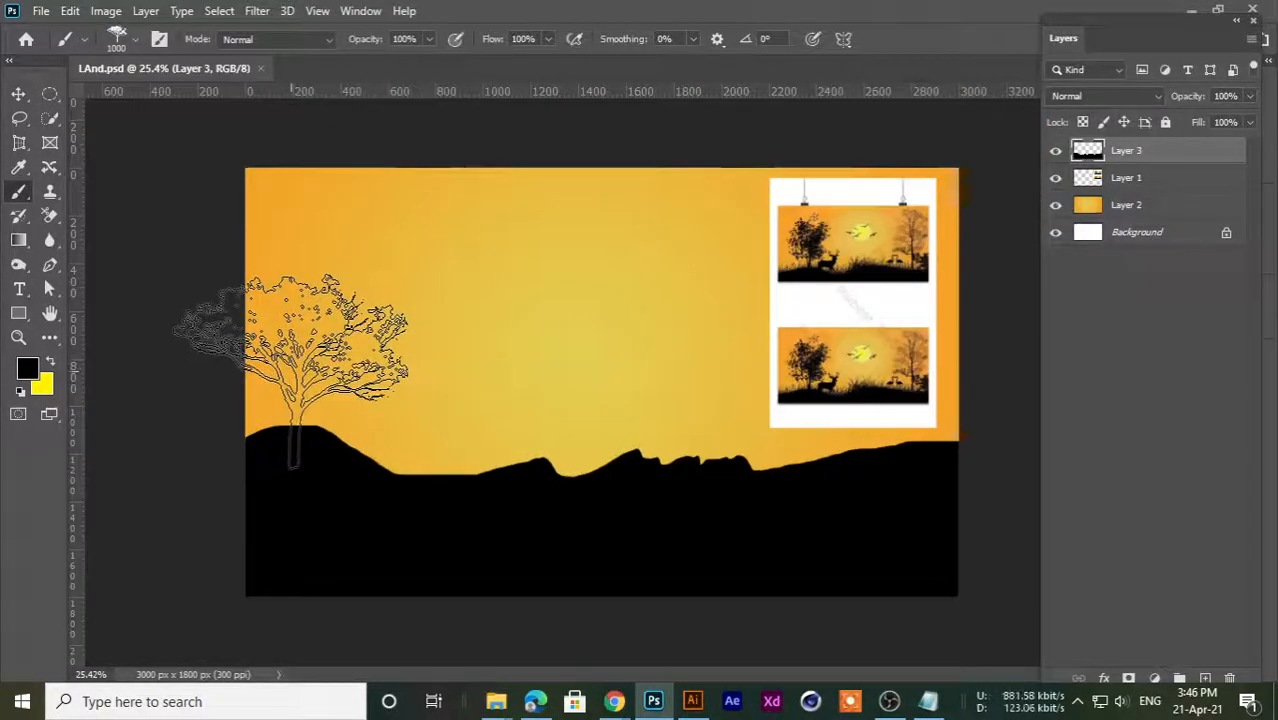
- Choose the Tree Brush 8 preset and set its size to 1200 px
{"action": "left_click", "coordinate": [137, 45]}
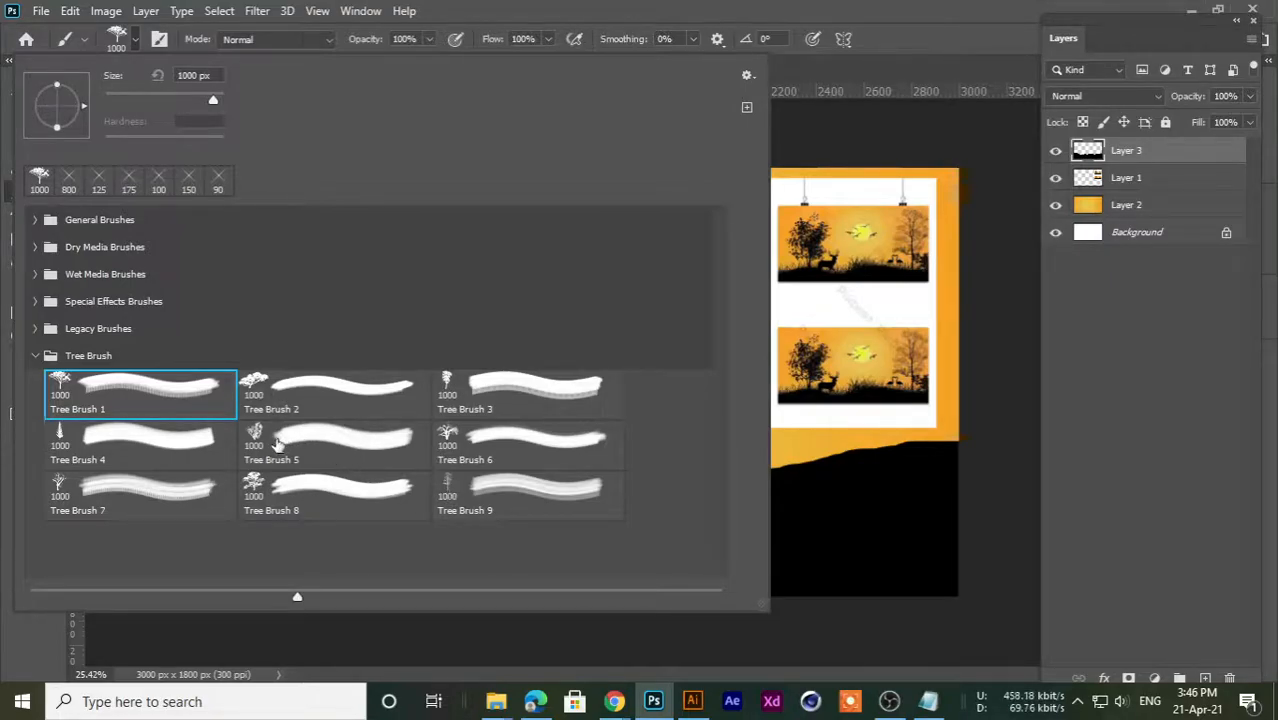
{"action": "left_click", "coordinate": [254, 490]}
{"action": "left_click", "coordinate": [909, 16]}
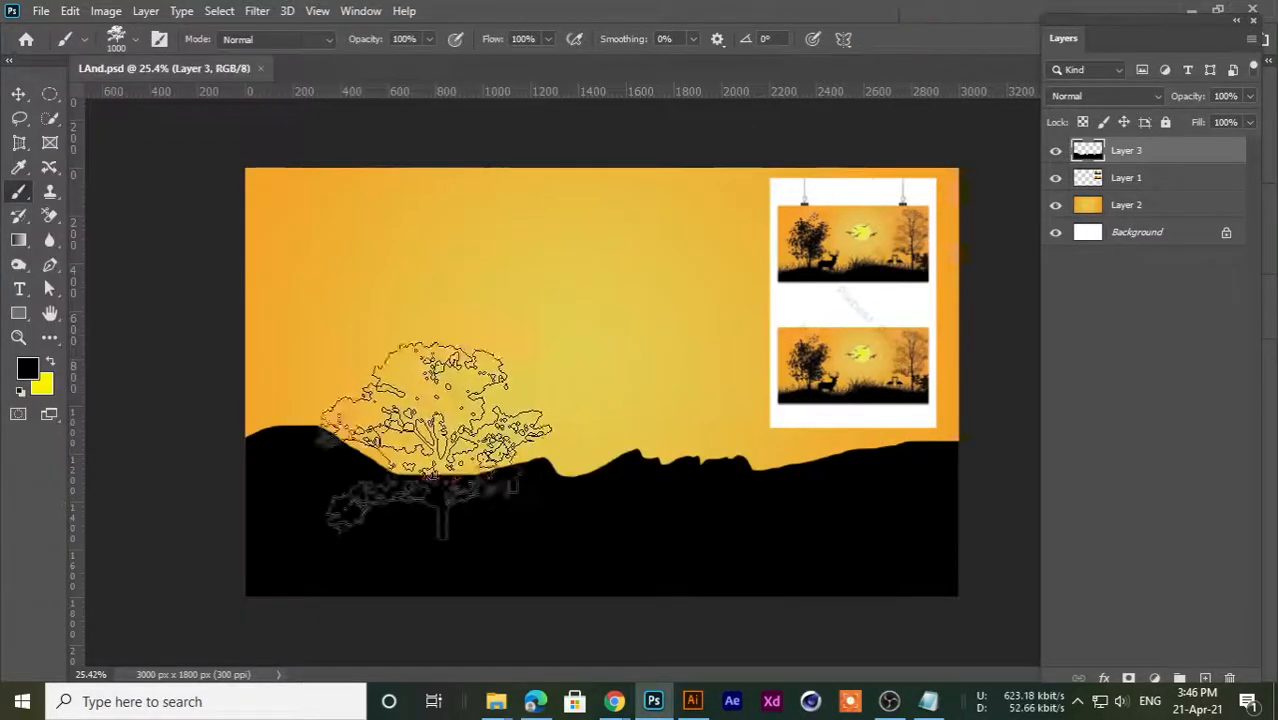
{"action": "scroll", "coordinate": [372, 372], "scroll_direction": "up", "scroll_amount": 2}
{"action": "key", "text": "bracketright"}
{"action": "key", "text": "bracketright"}
{"action": "key", "text": "bracketright"}
{"action": "key", "text": "bracketright"}
{"action": "key", "text": "bracketright"}
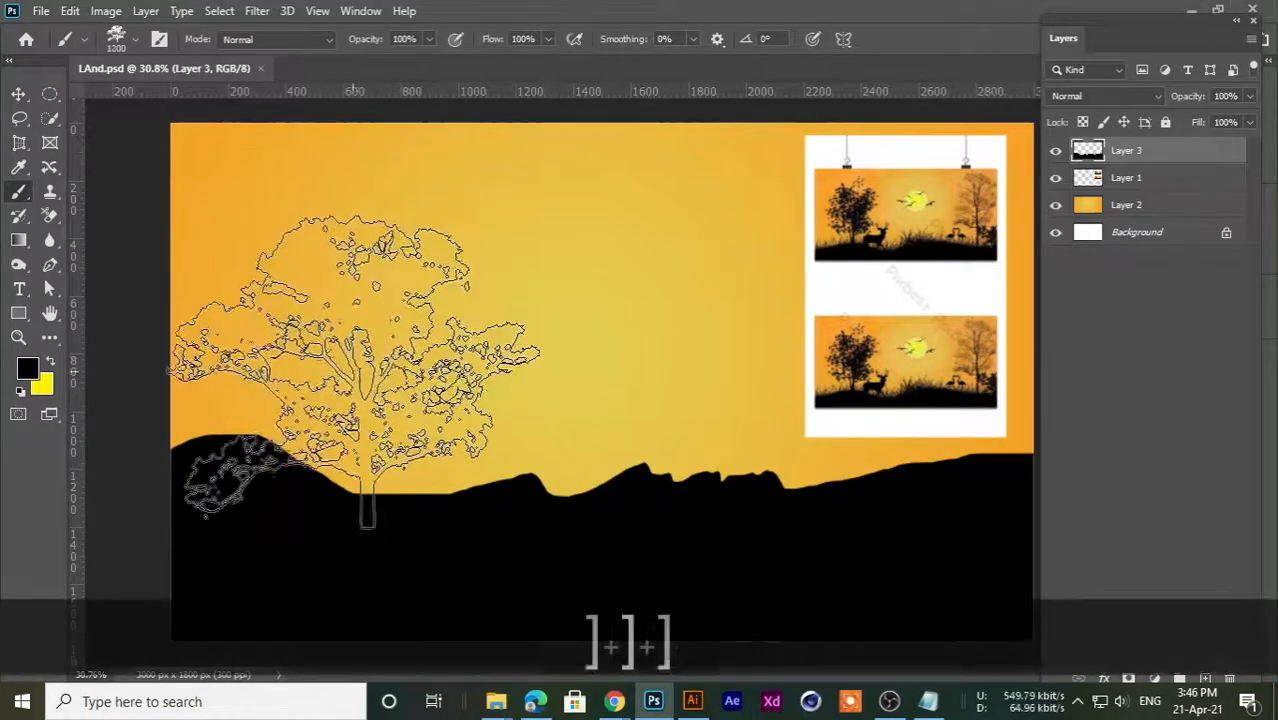
{"action": "key", "text": "bracketleft"}
{"action": "key", "text": "bracketleft"}
{"action": "key", "text": "bracketleft"}
{"action": "key", "text": "bracketleft"}
{"action": "key", "text": "bracketleft"}
{"action": "key", "text": "bracketleft"}
{"action": "key", "text": "bracketleft"}
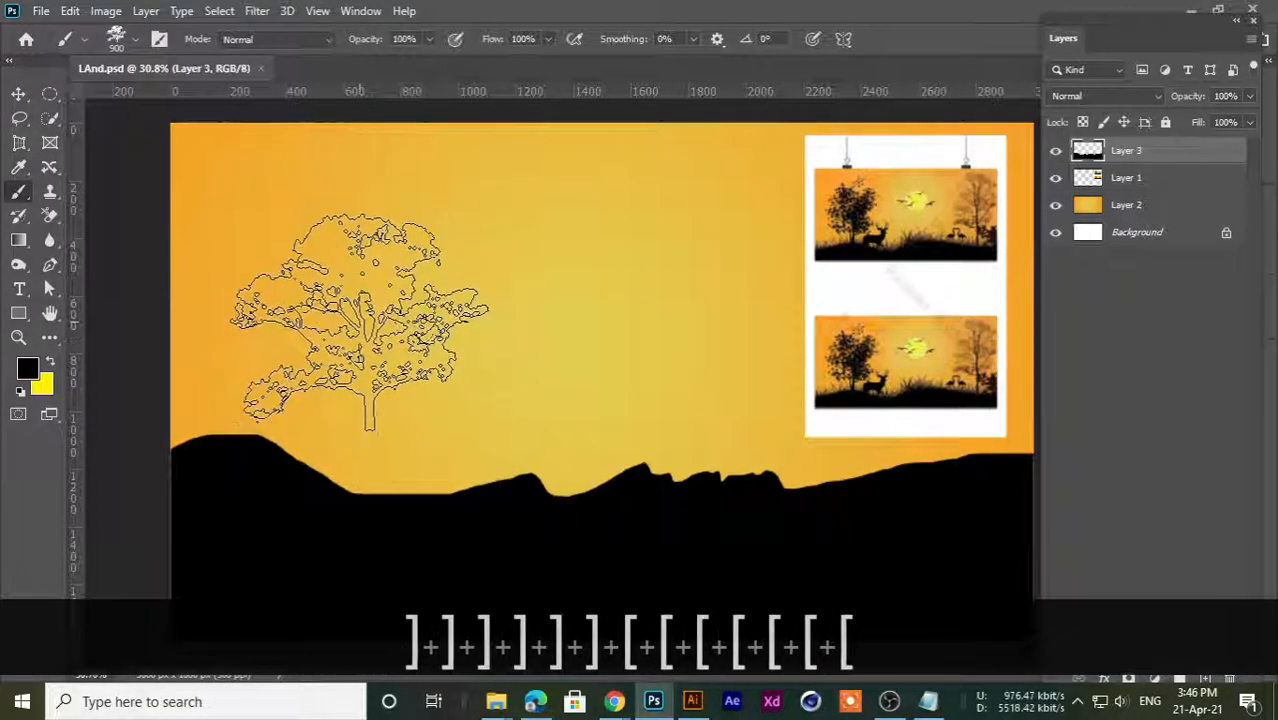
{"action": "key", "text": "bracketright"}
{"action": "key", "text": "bracketright"}
{"action": "key", "text": "bracketright"}
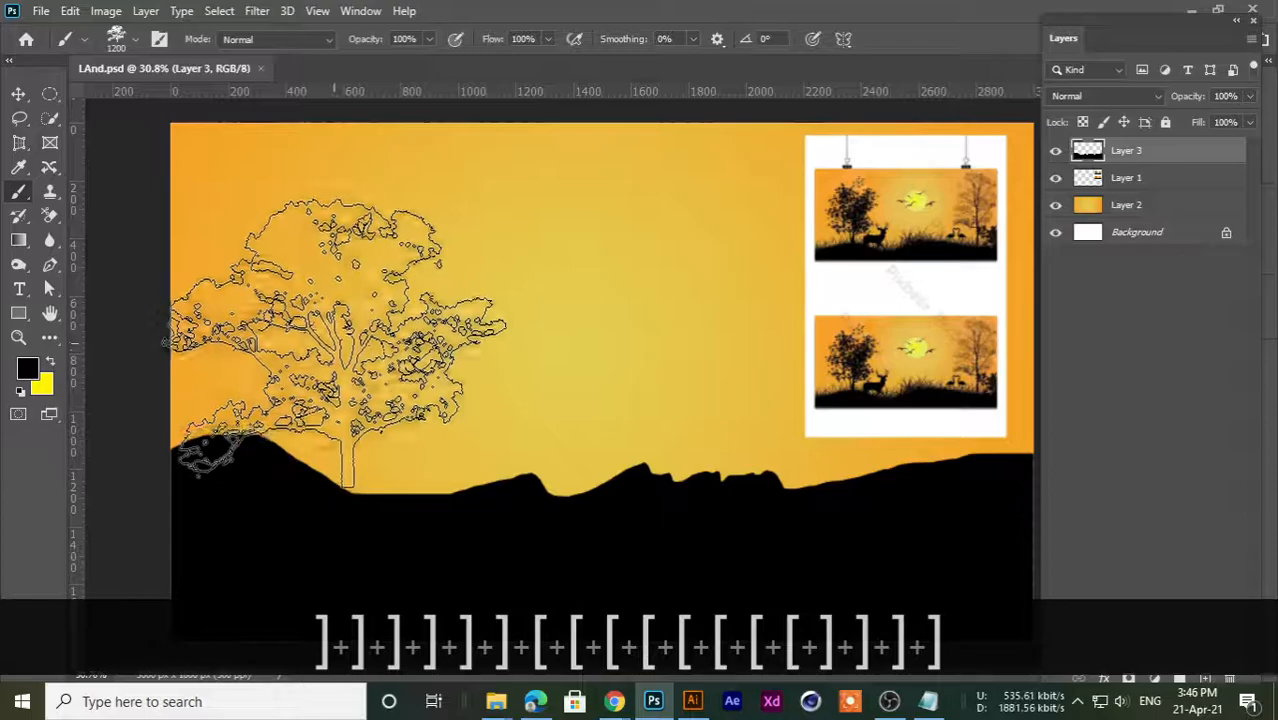
- Add a new layer above the ground layer and stamp one black tree beside the left hill, its trunk base meeting the ground
{"action": "left_click", "coordinate": [1205, 678]}
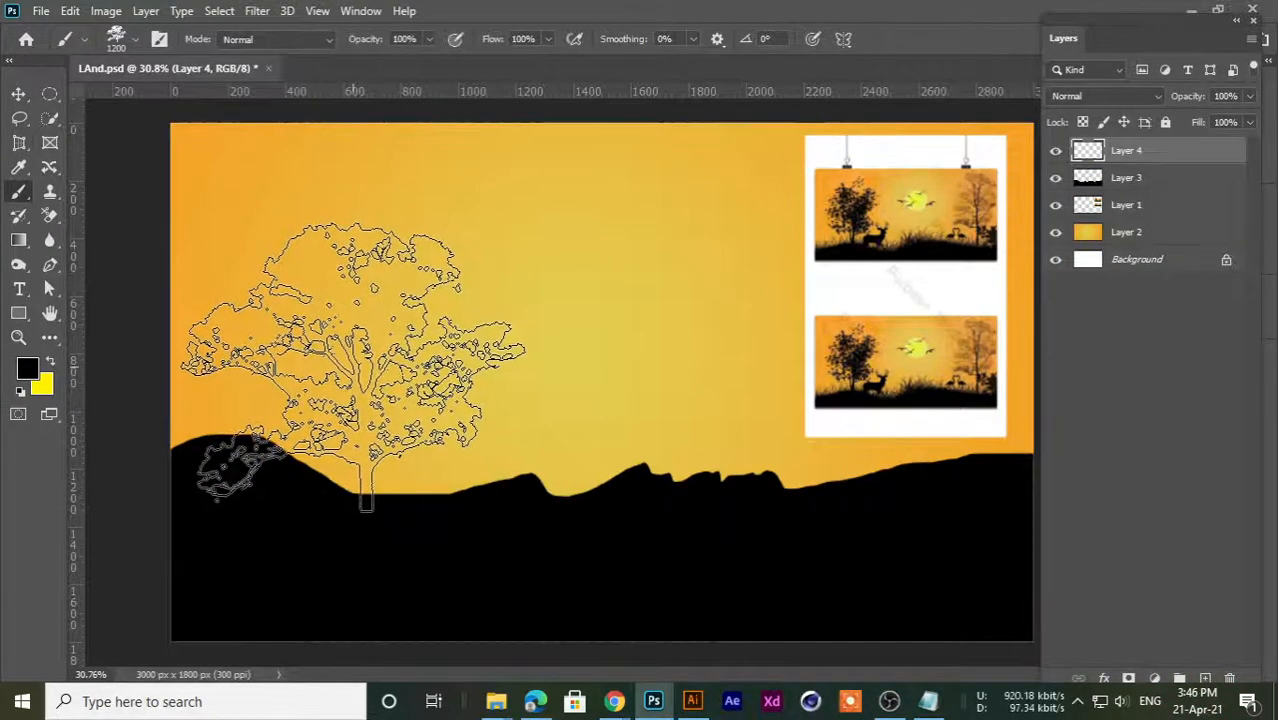
{"action": "left_click", "coordinate": [350, 350]}
{"action": "scroll", "coordinate": [265, 480], "scroll_direction": "down", "scroll_amount": 3}
{"action": "scroll", "coordinate": [214, 456], "scroll_direction": "up", "scroll_amount": 5}
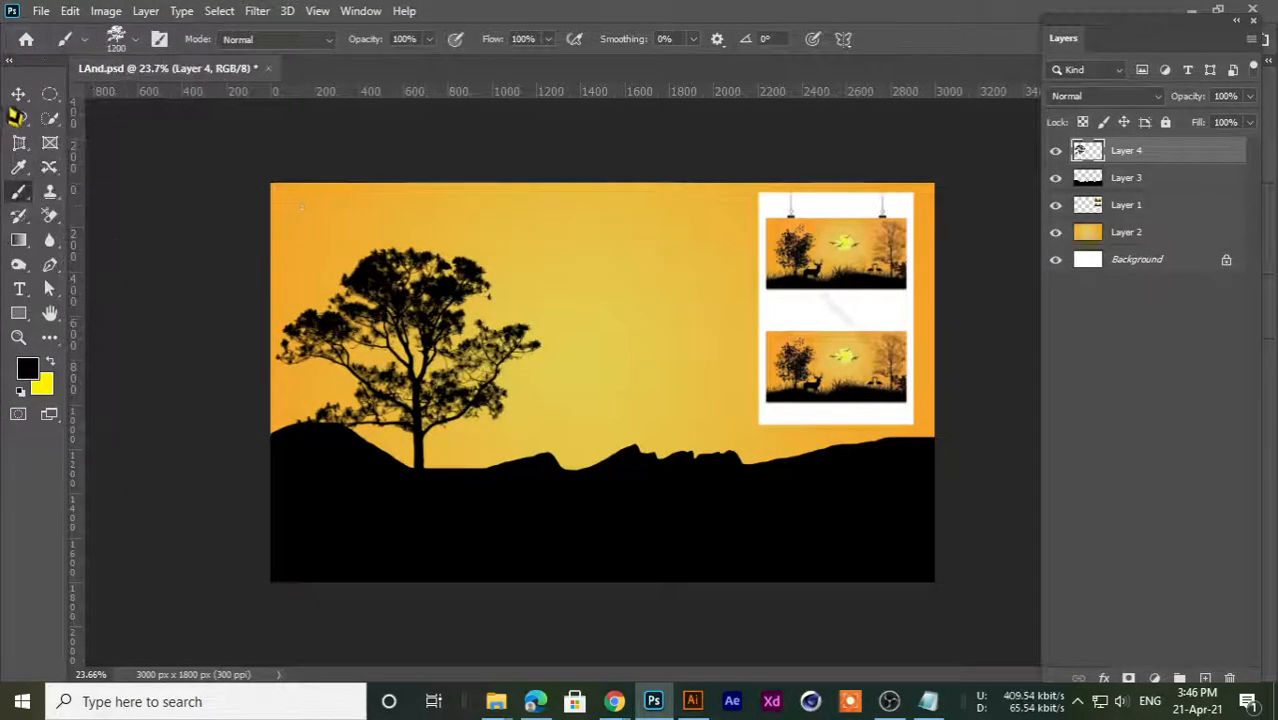
- Move the reference picture on Layer 1 slightly up and to the left with the Move tool
{"action": "left_click", "coordinate": [18, 93]}
{"action": "scroll", "coordinate": [750, 456], "scroll_direction": "up", "scroll_amount": 1}
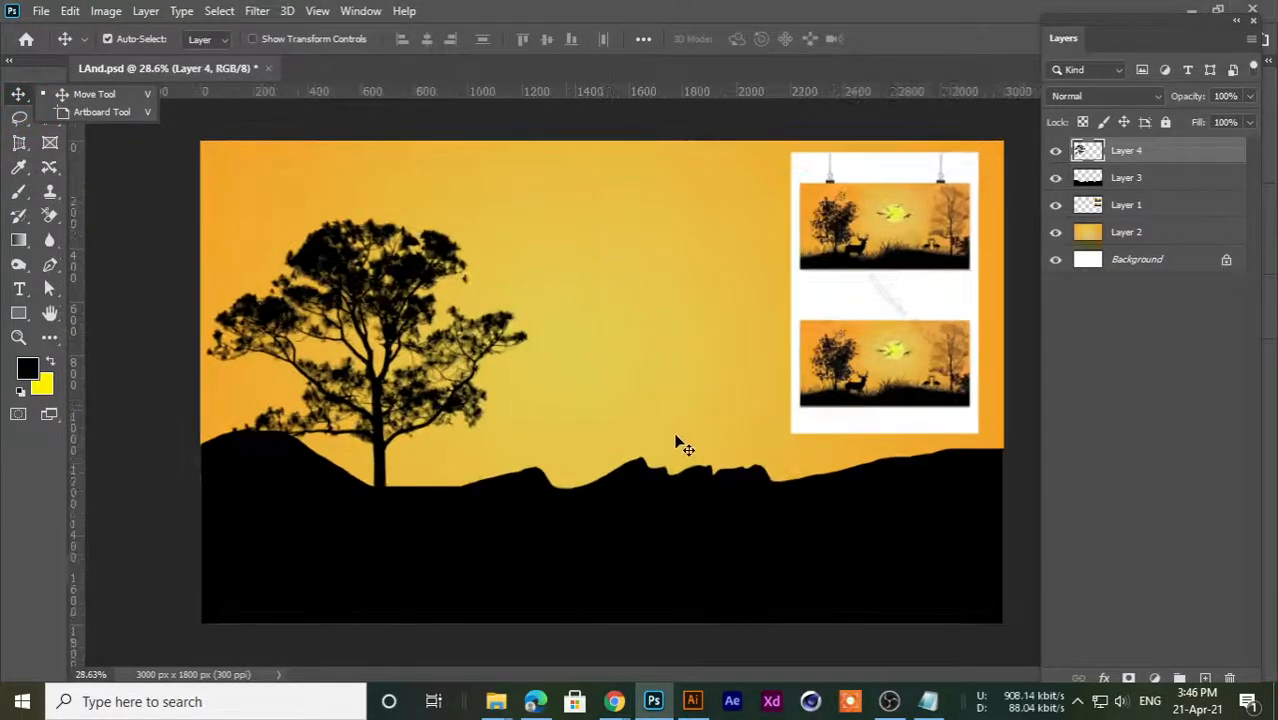
{"action": "left_click_drag", "start_coordinate": [871, 364], "coordinate": [846, 352]}
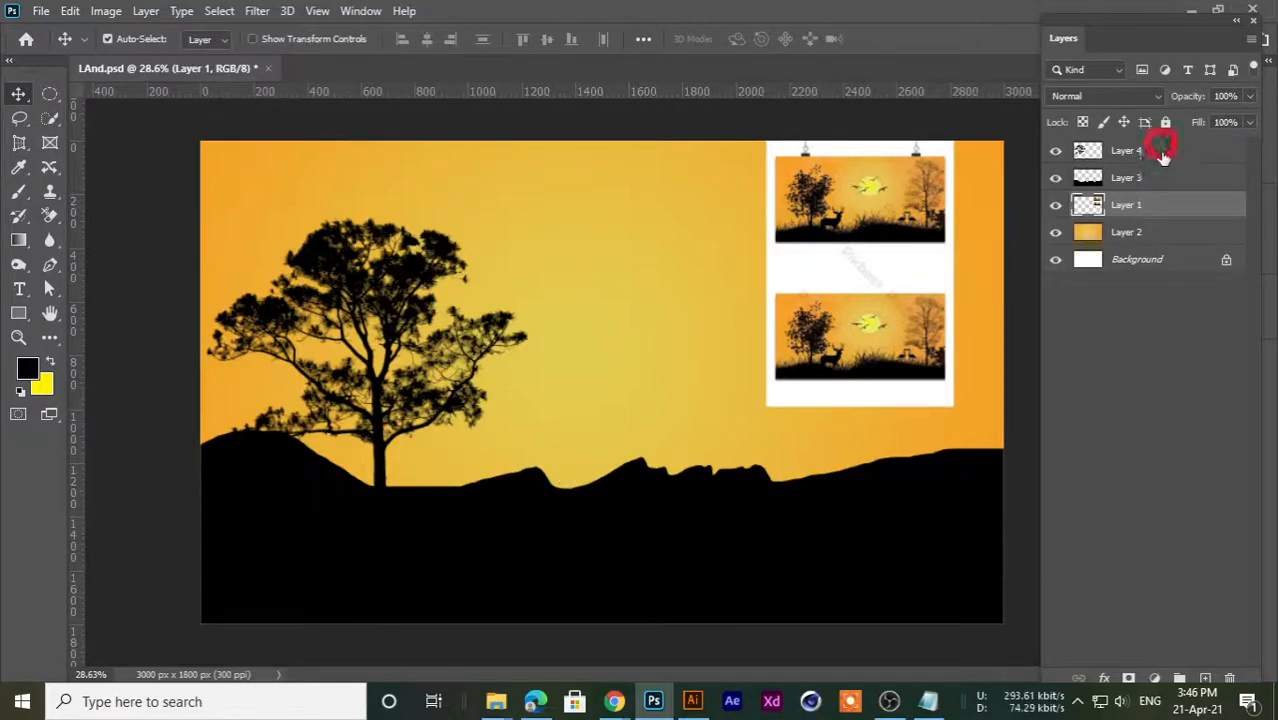
- Add a new layer above the tree on Layer 4 and load the 20 Grass Brushes set into the Brush tool's presets
{"action": "left_click", "coordinate": [1160, 150]}
{"action": "left_click", "coordinate": [1205, 679]}
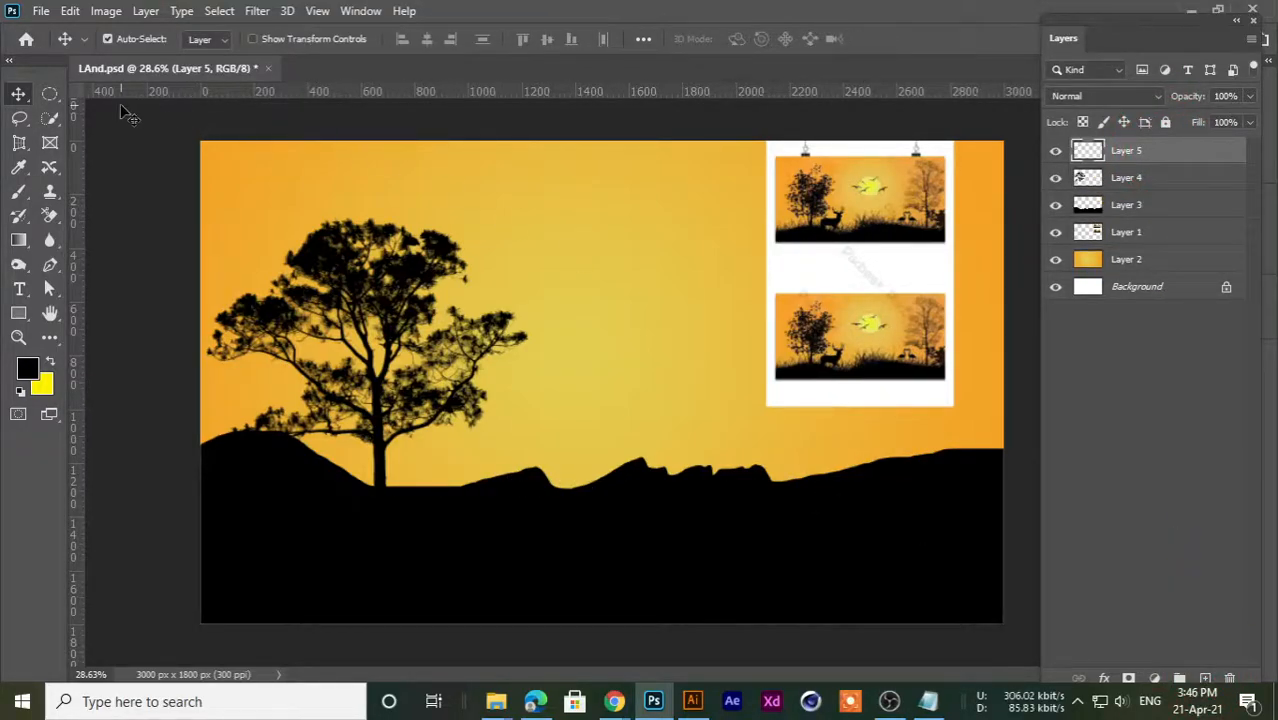
{"action": "left_click", "coordinate": [19, 195]}
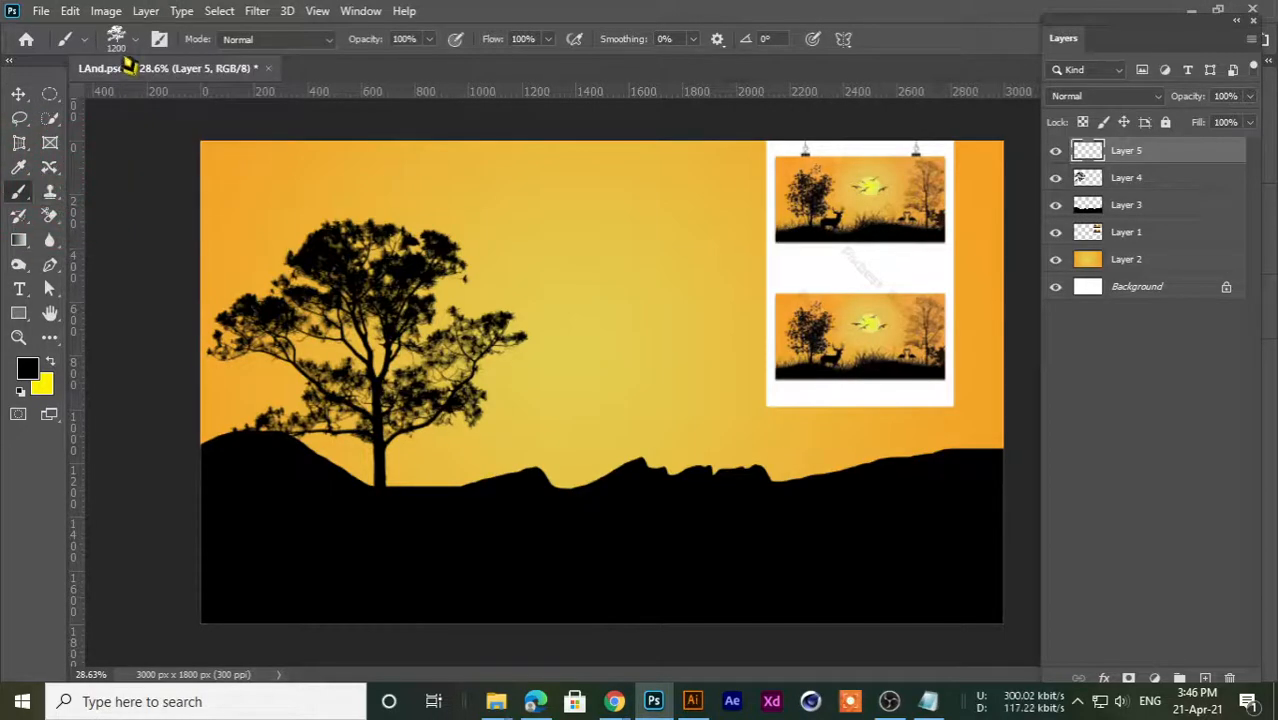
{"action": "left_click", "coordinate": [133, 40]}
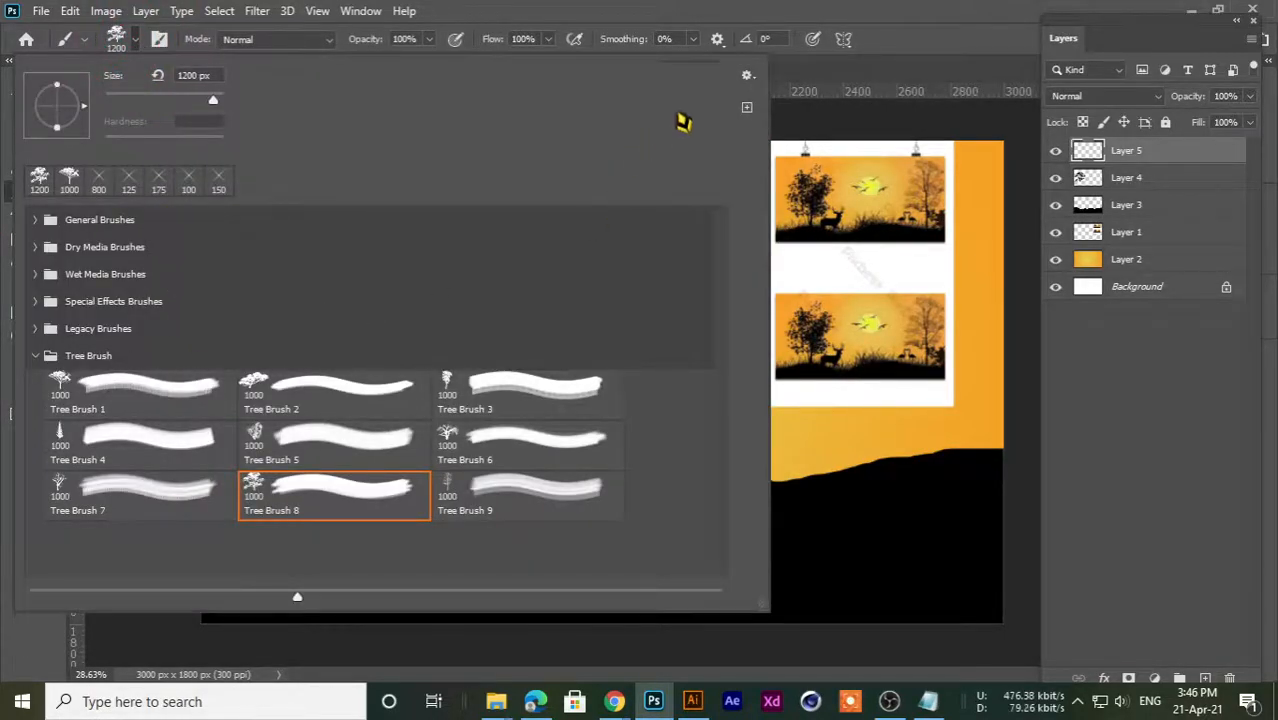
{"action": "left_click", "coordinate": [746, 80]}
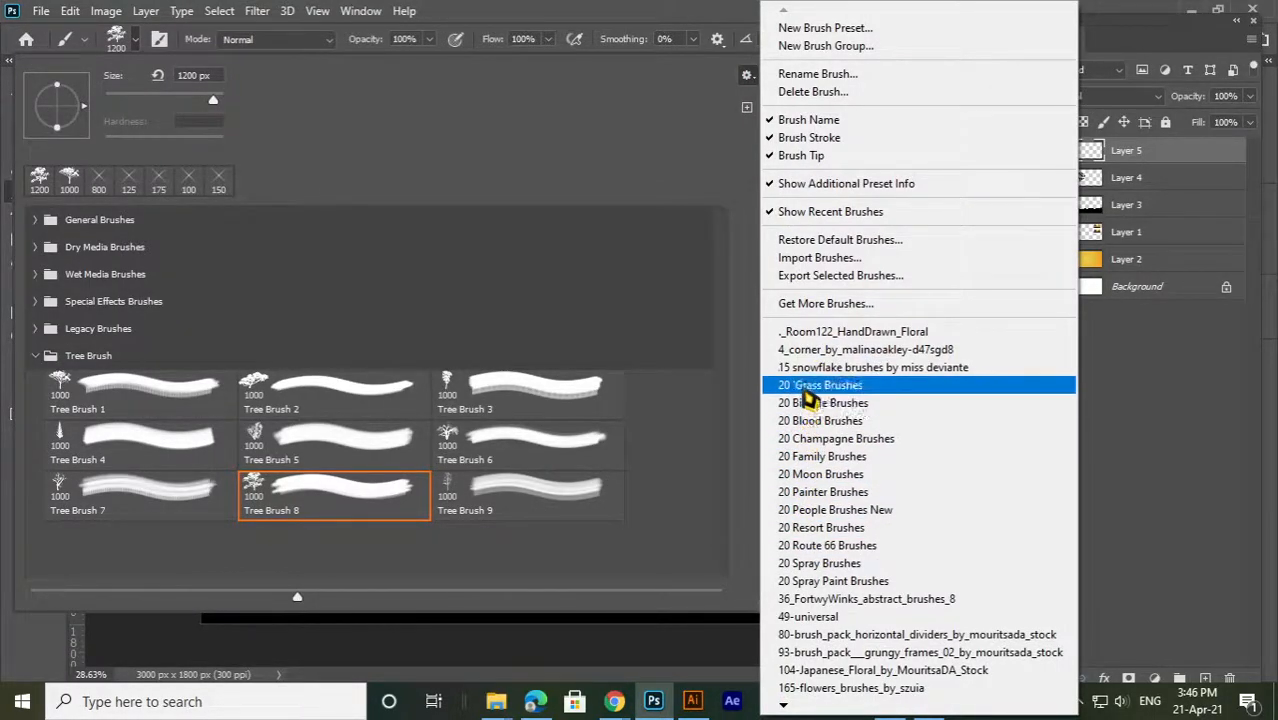
{"action": "left_click", "coordinate": [806, 390]}
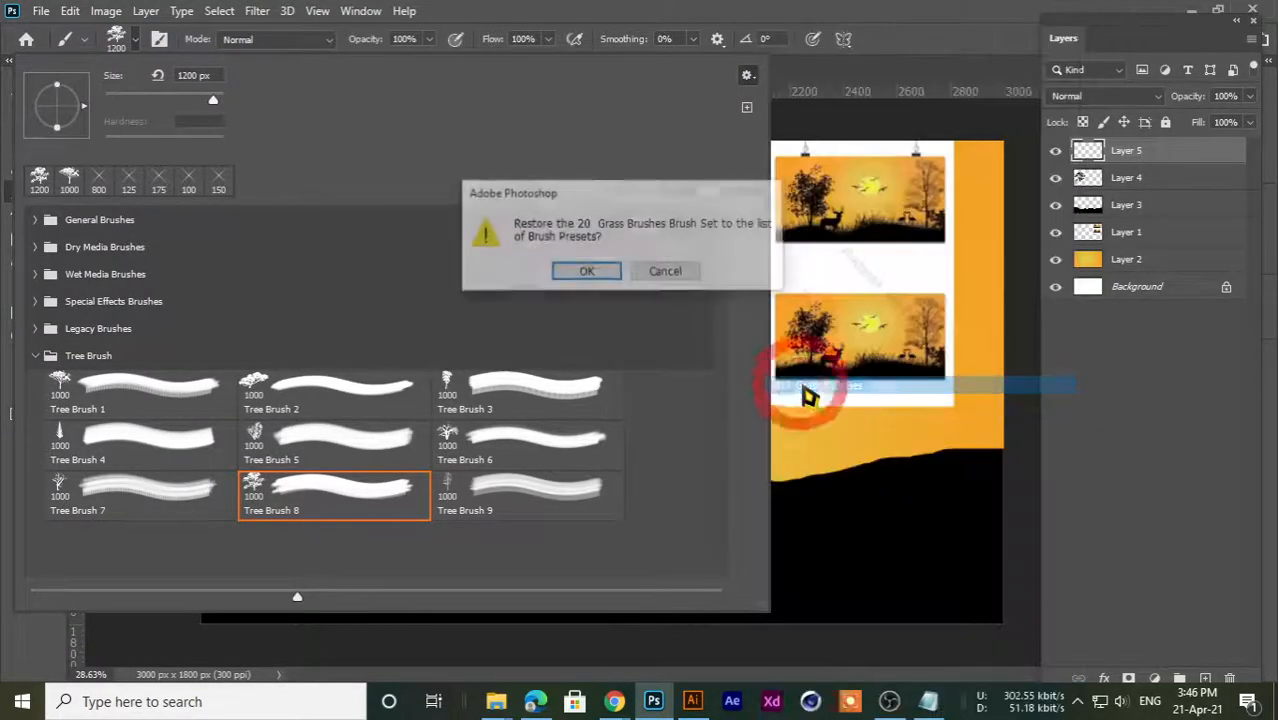
{"action": "left_click", "coordinate": [559, 268]}
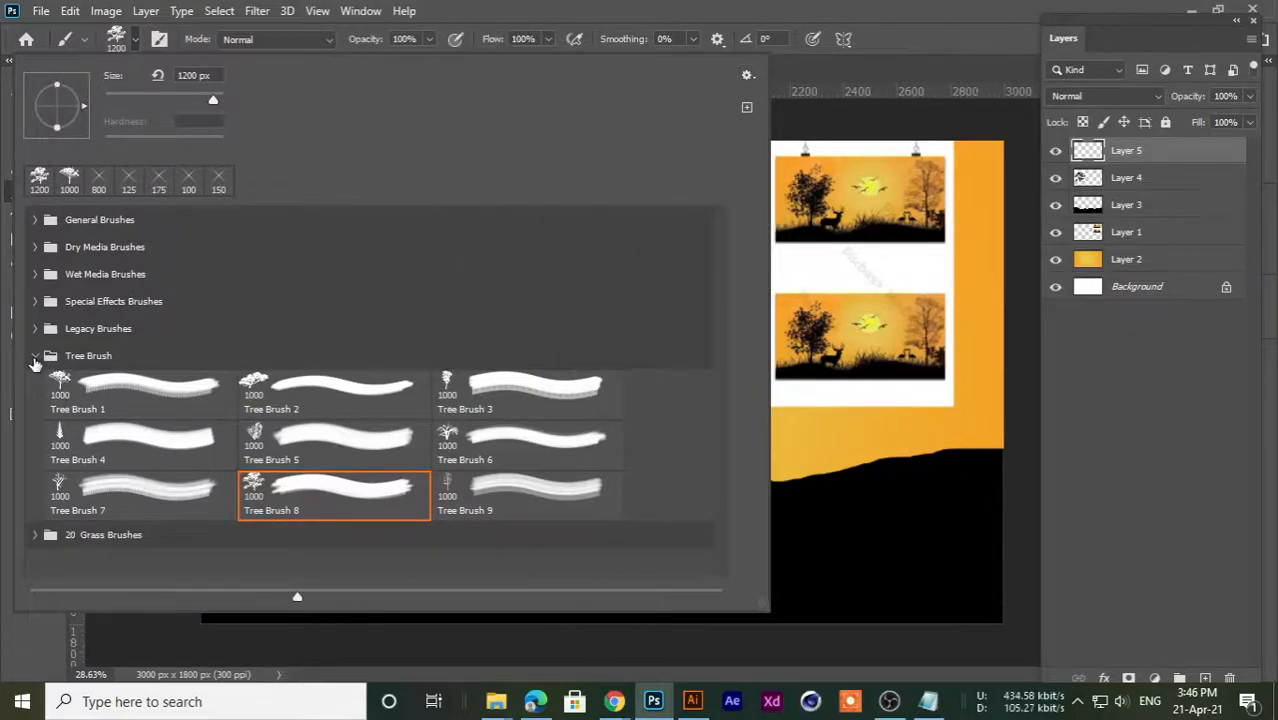
- Collapse the Tree Brush group, expand the 20 Grass Brushes group, compare several presets and choose Grass 9
{"action": "left_click", "coordinate": [35, 356]}
{"action": "left_click", "coordinate": [35, 383]}
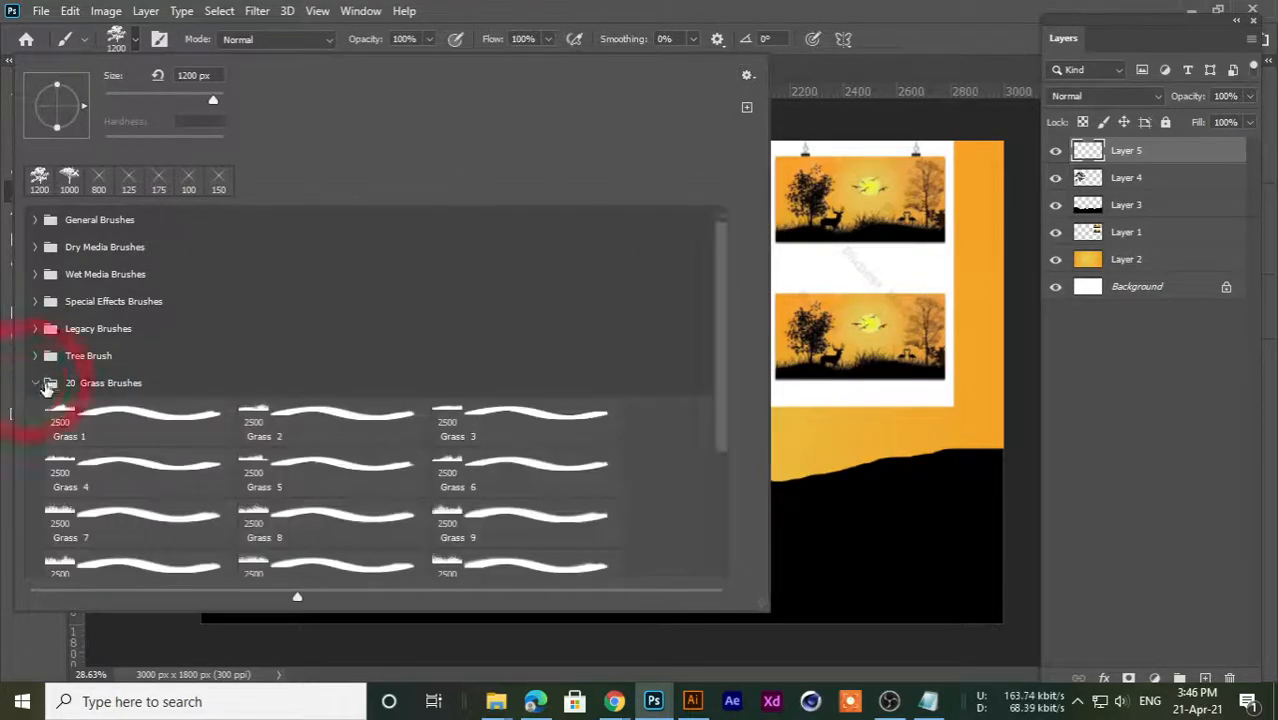
{"action": "scroll", "coordinate": [157, 466], "scroll_direction": "down", "scroll_amount": 1}
{"action": "left_click", "coordinate": [255, 449]}
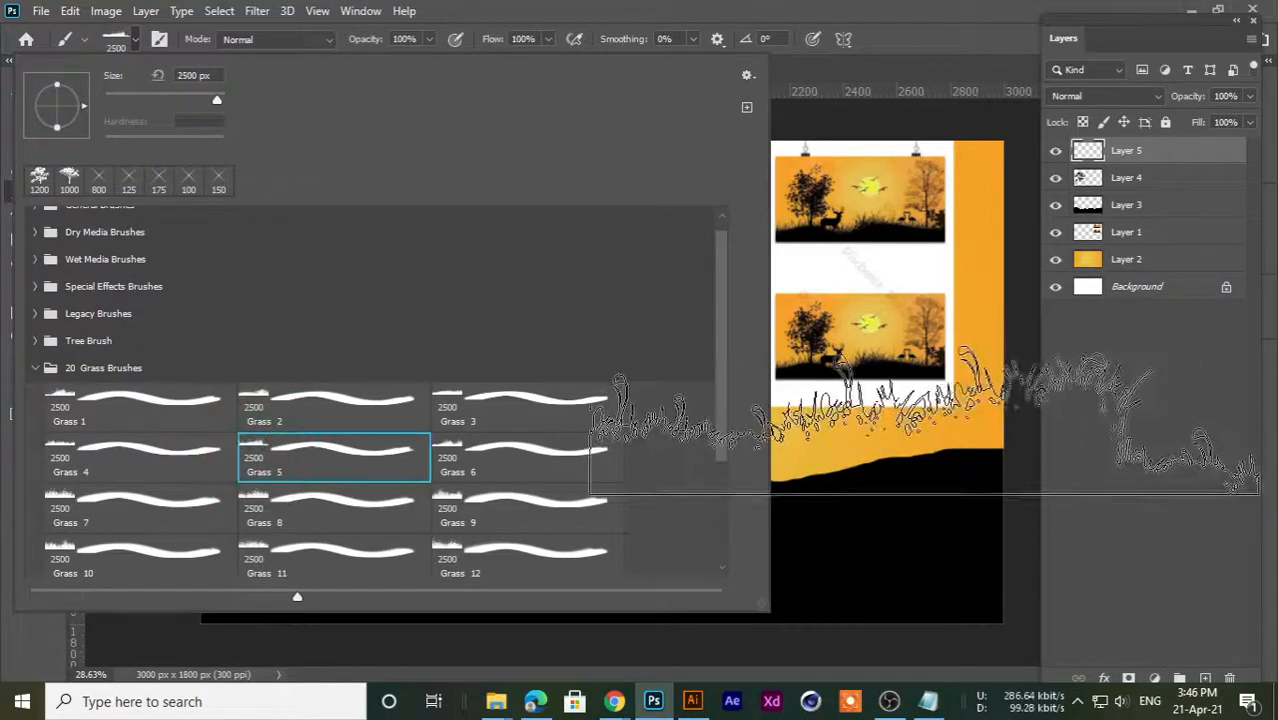
{"action": "left_click", "coordinate": [57, 490]}
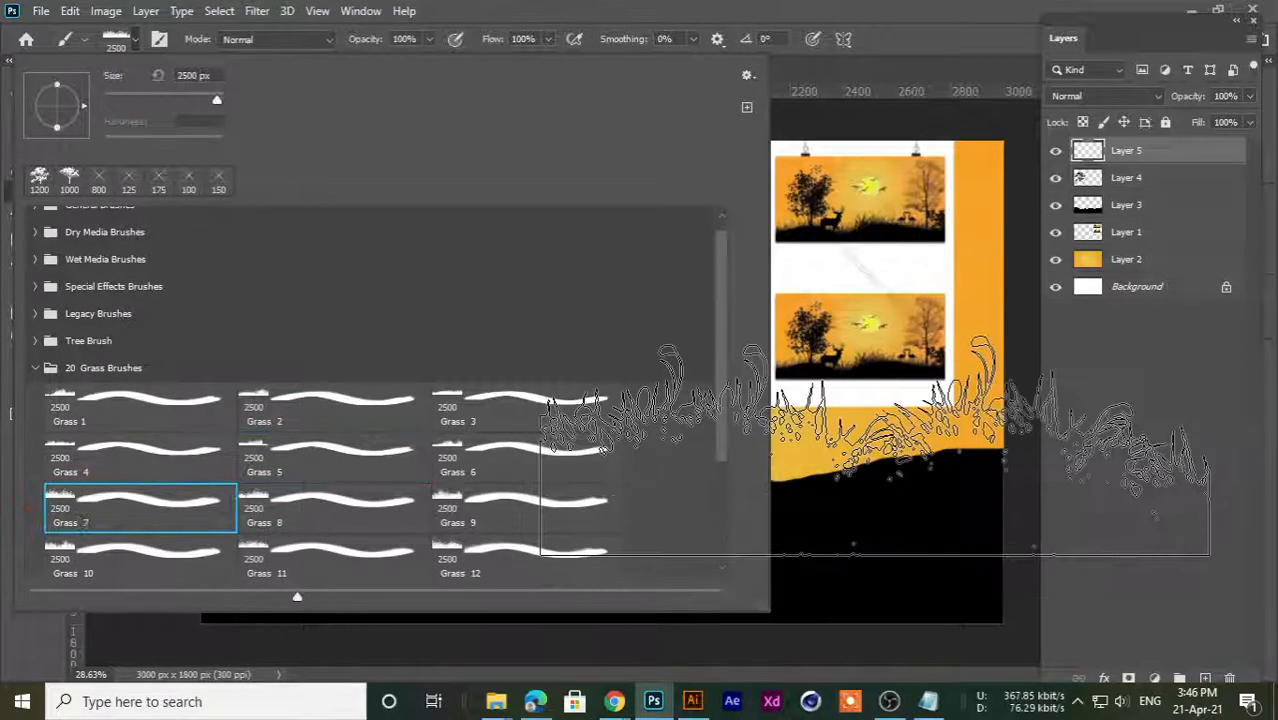
{"action": "left_click", "coordinate": [258, 497]}
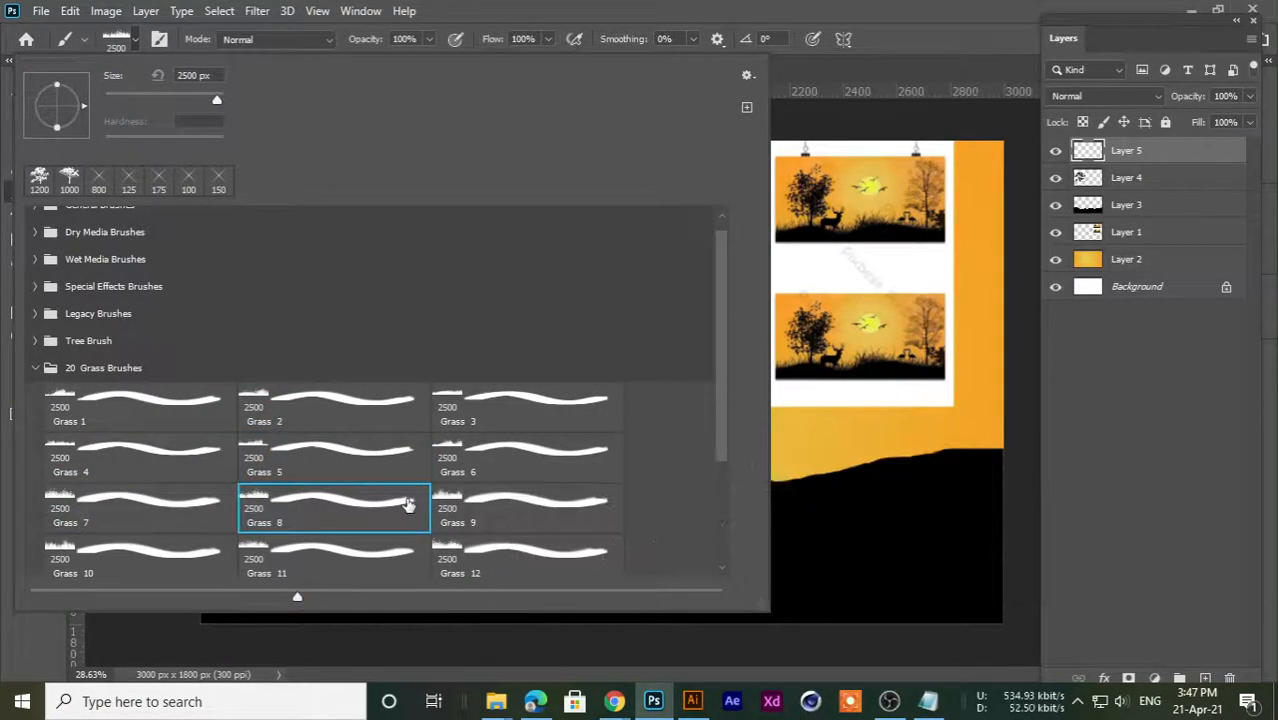
{"action": "left_click", "coordinate": [457, 509]}
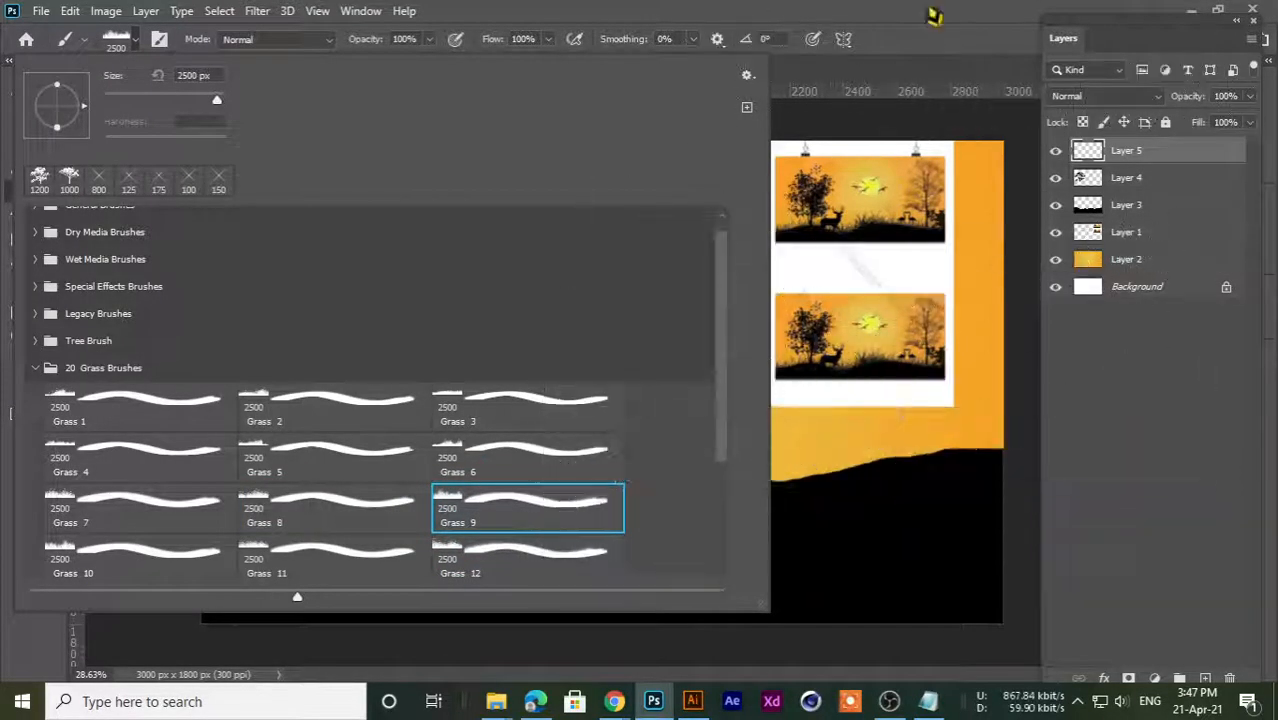
{"action": "left_click", "coordinate": [933, 15]}
- Reduce the grass brush to 700 px and stamp black grass along the ground beside the trunk, around the small hill and on the right slope
{"action": "key", "text": "bracketleft"}
{"action": "key", "text": "bracketleft"}
{"action": "key", "text": "bracketleft"}
{"action": "key", "text": "bracketleft"}
{"action": "key", "text": "bracketleft"}
{"action": "key", "text": "bracketleft"}
{"action": "key", "text": "bracketleft"}
{"action": "key", "text": "bracketleft"}
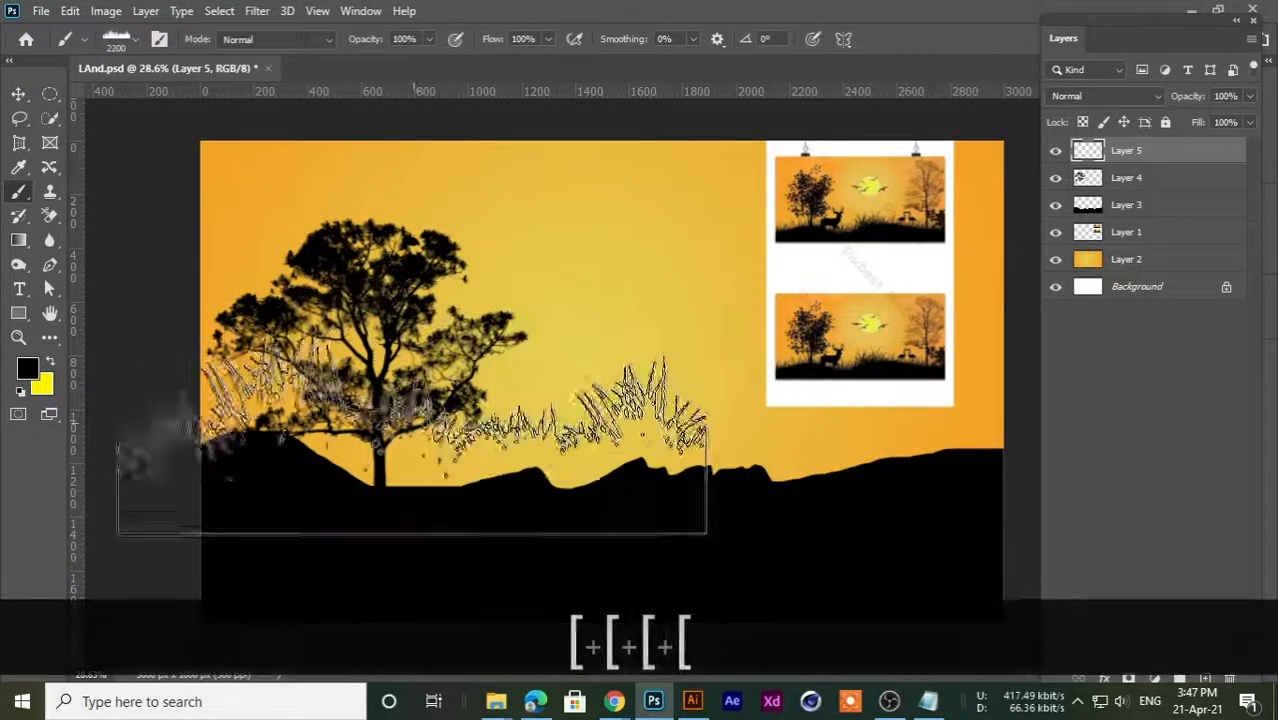
{"action": "key", "text": "bracketleft"}
{"action": "key", "text": "bracketleft"}
{"action": "key", "text": "bracketleft"}
{"action": "key", "text": "bracketleft"}
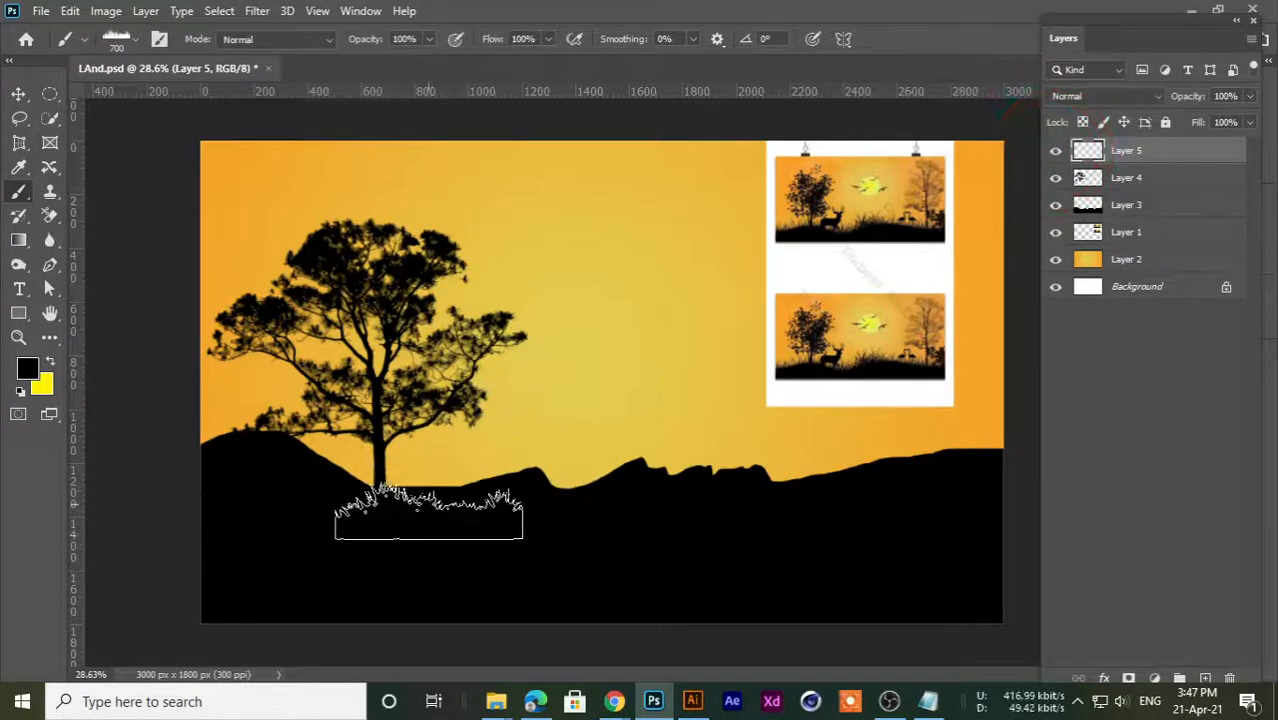
{"action": "left_click", "coordinate": [435, 489]}
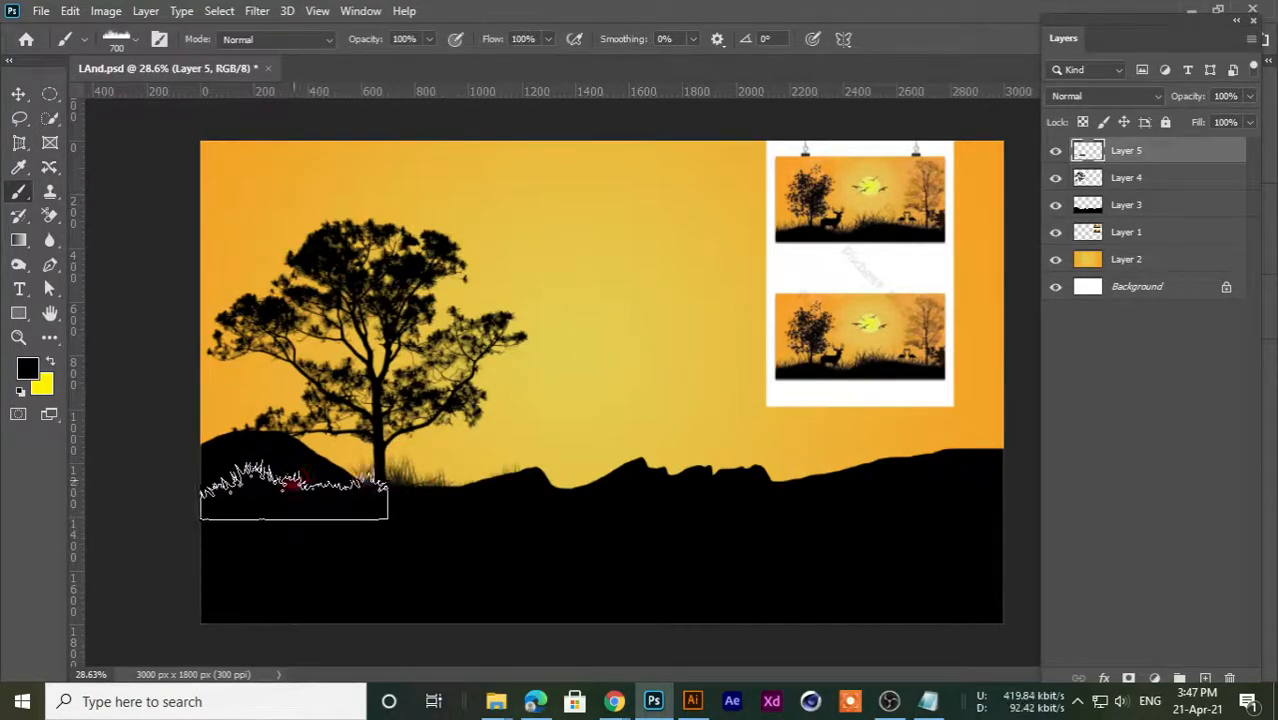
{"action": "left_click", "coordinate": [262, 465]}
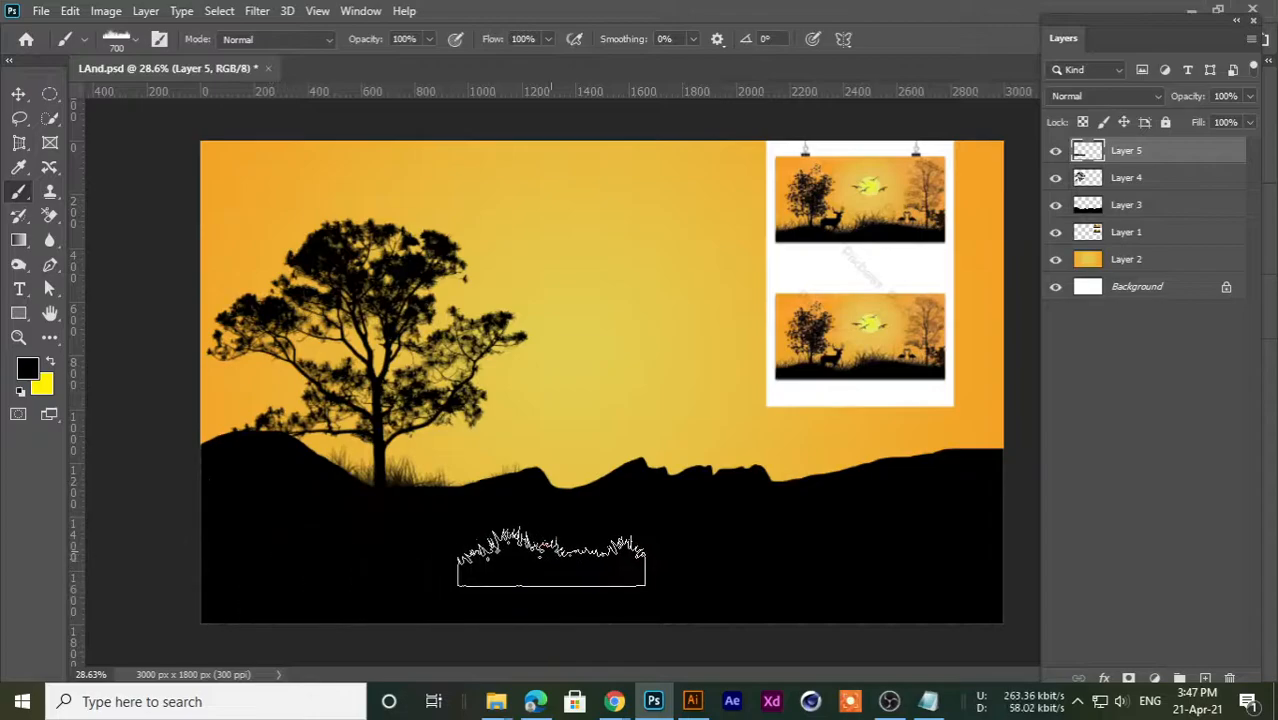
{"action": "left_click", "coordinate": [606, 492]}
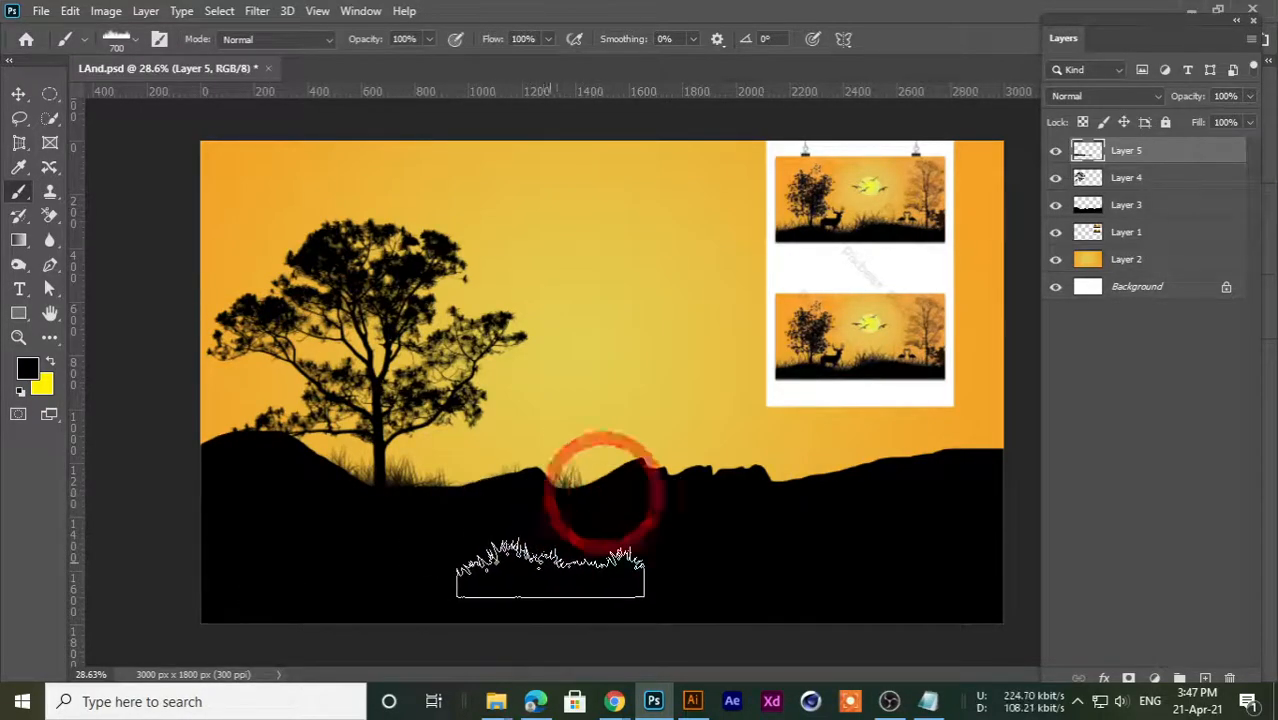
{"action": "left_click", "coordinate": [529, 485]}
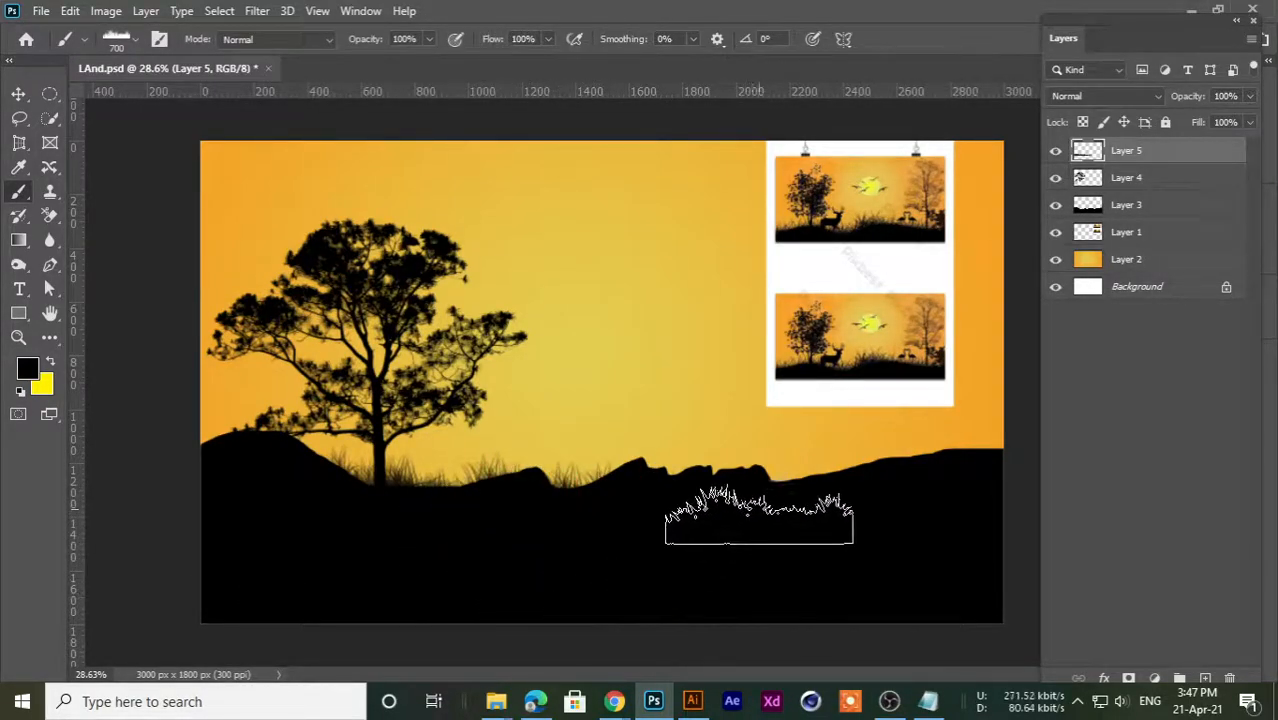
{"action": "left_click", "coordinate": [799, 481]}
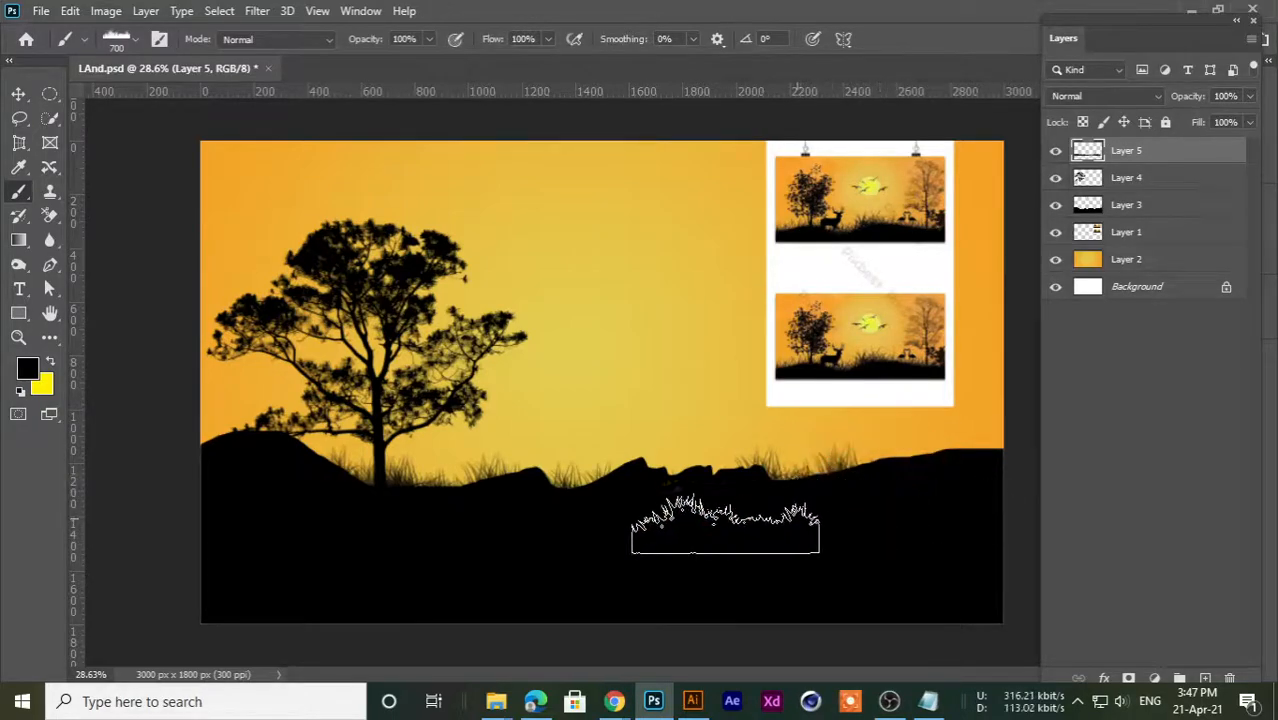
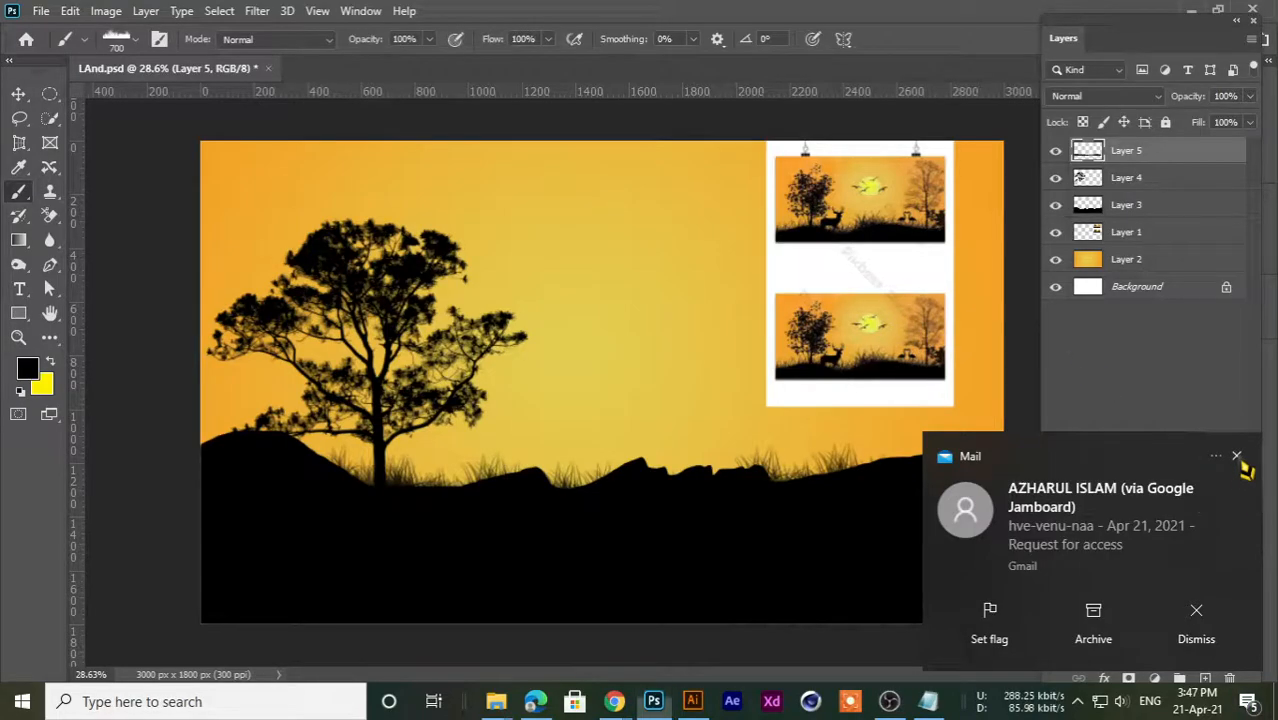
- Dismiss the mail notifications and open the Brush Settings for the grass brush
{"action": "left_click", "coordinate": [1237, 457]}
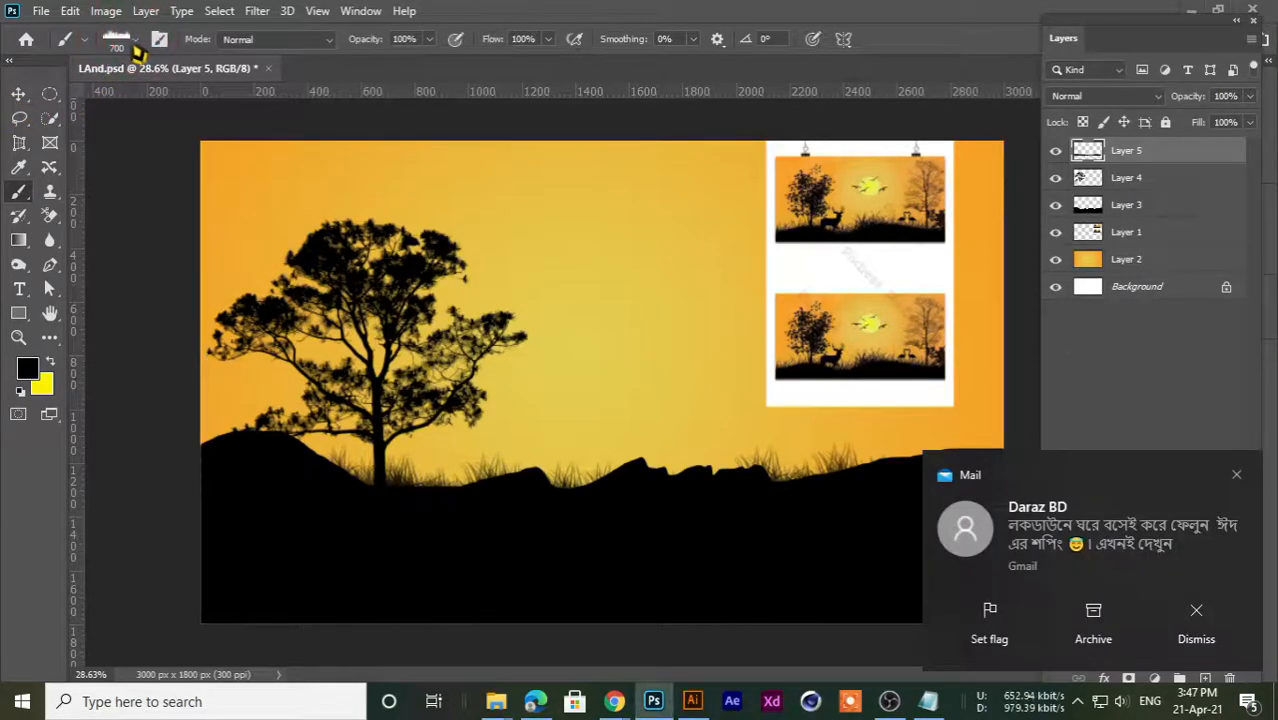
{"action": "left_click", "coordinate": [133, 40]}
{"action": "left_click", "coordinate": [137, 42]}
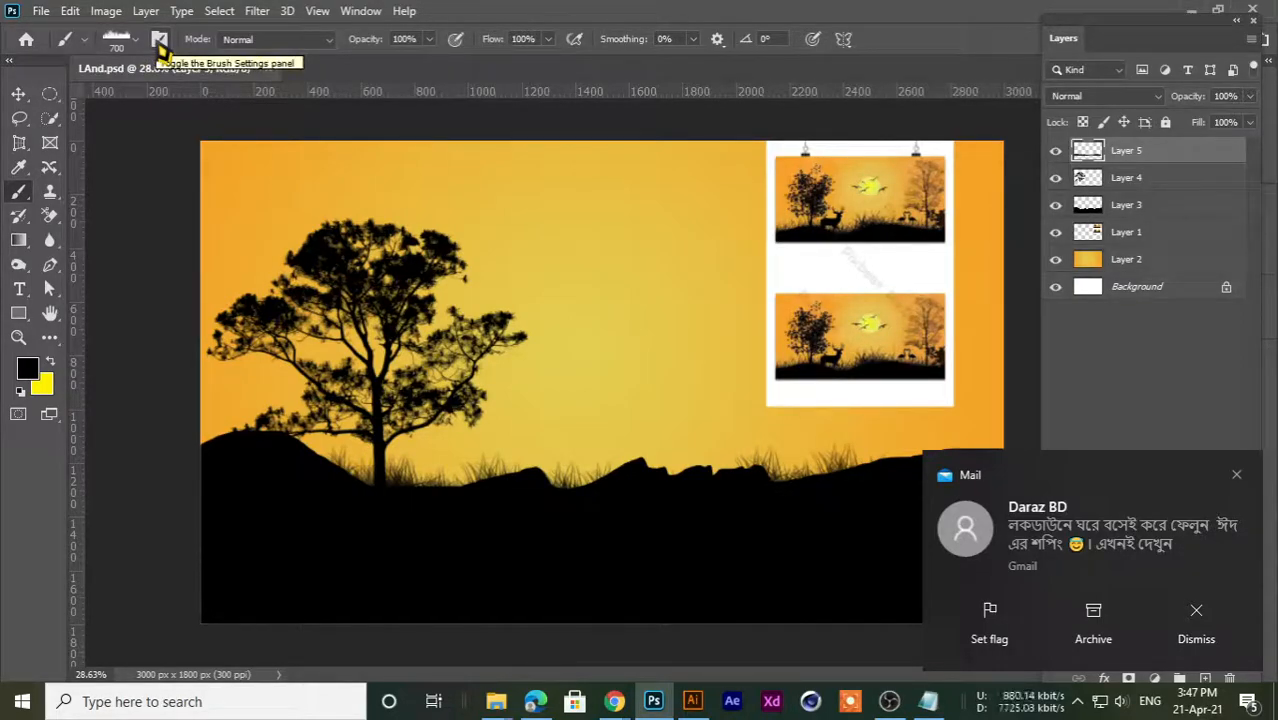
{"action": "left_click", "coordinate": [1237, 475]}
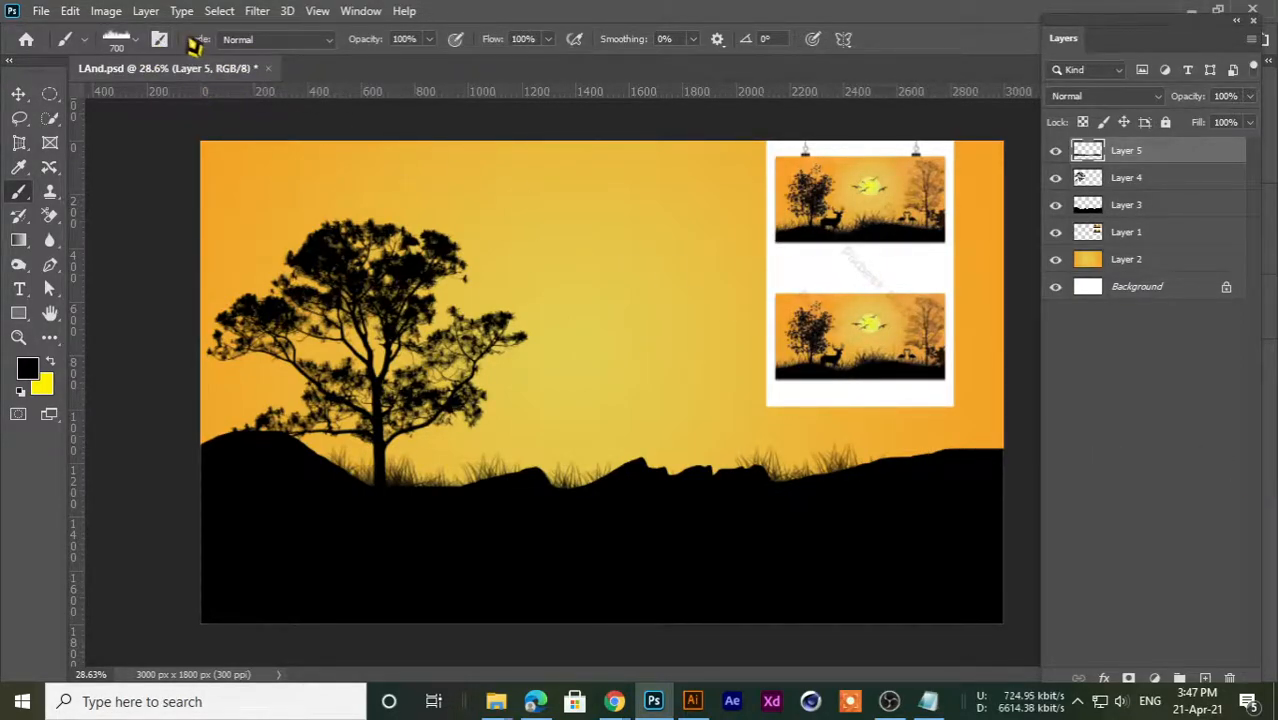
{"action": "left_click", "coordinate": [159, 40]}
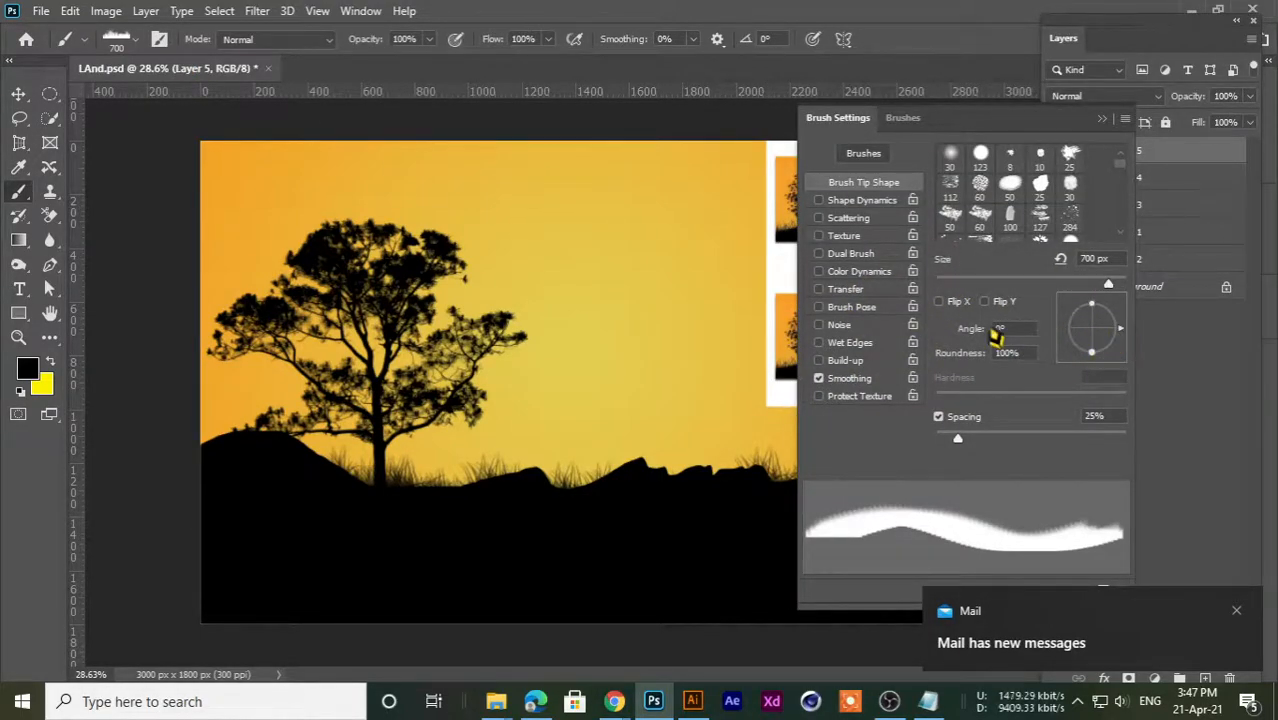
- Stamp grass down the left hill's right slope with the tip angled about -24°, and up its left slope at 26°
{"action": "mouse_move", "coordinate": [1125, 340]}
{"action": "left_mouse_down"}
{"action": "mouse_move", "coordinate": [1118, 351]}
{"action": "mouse_move", "coordinate": [1098, 337]}
{"action": "mouse_move", "coordinate": [1085, 355]}
{"action": "mouse_move", "coordinate": [1127, 349]}
{"action": "mouse_move", "coordinate": [1118, 320]}
{"action": "mouse_move", "coordinate": [1124, 346]}
{"action": "mouse_move", "coordinate": [1052, 369]}
{"action": "left_mouse_up"}
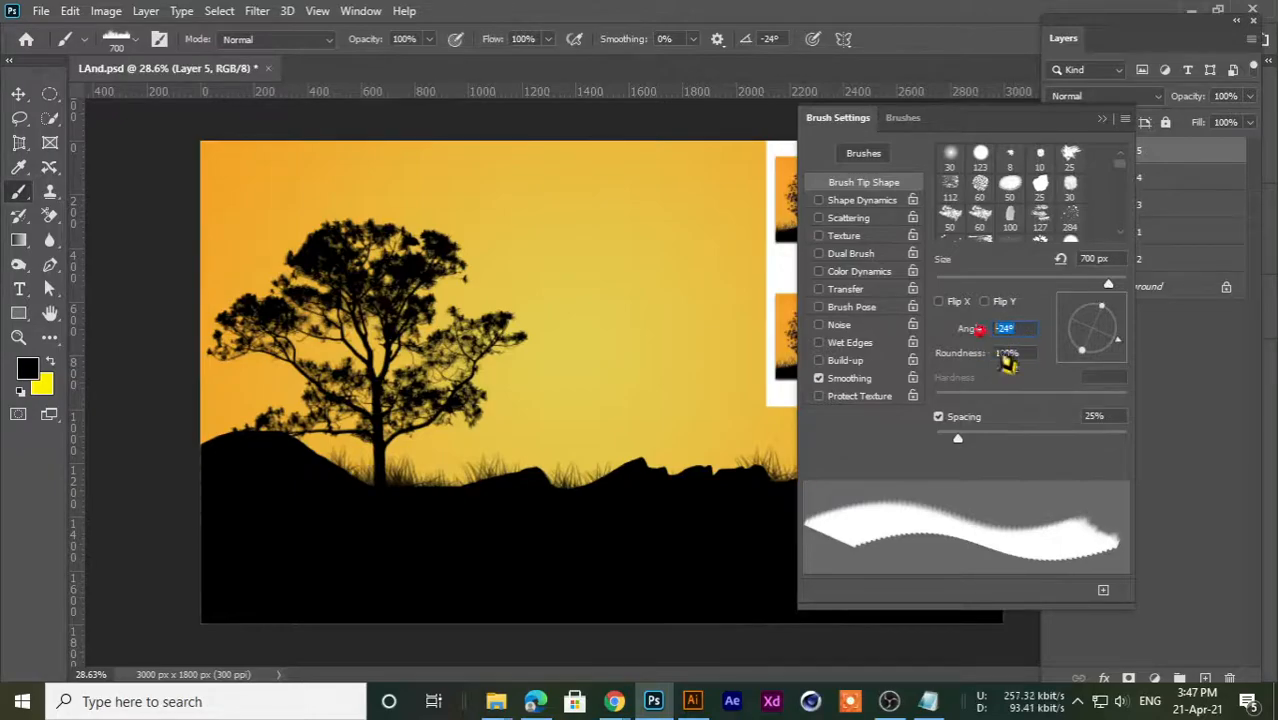
{"action": "left_click", "coordinate": [347, 471]}
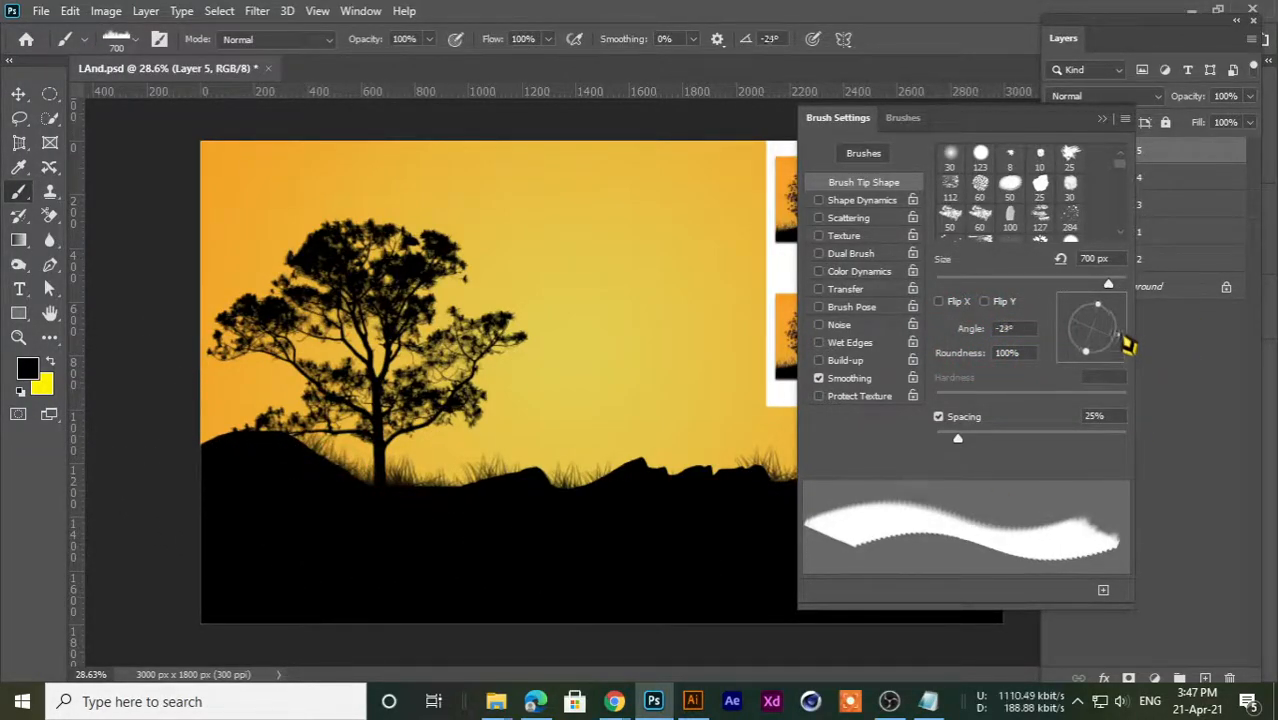
{"action": "left_click_drag", "start_coordinate": [1127, 349], "coordinate": [1010, 357]}
{"action": "left_click", "coordinate": [160, 468]}
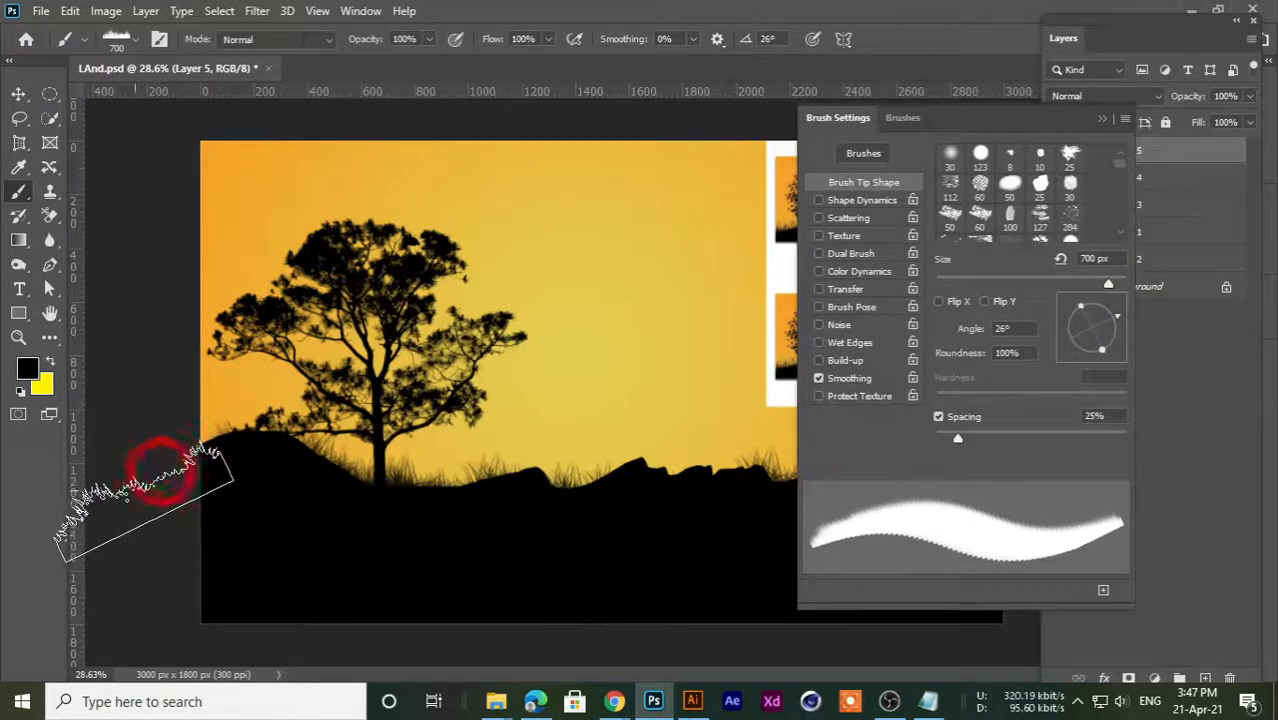
- Try brush angles of 15° and -5°, set the angle to 6°, and stamp grass on the rising ground at the image's right end
{"action": "key", "text": "ctrl+minus"}
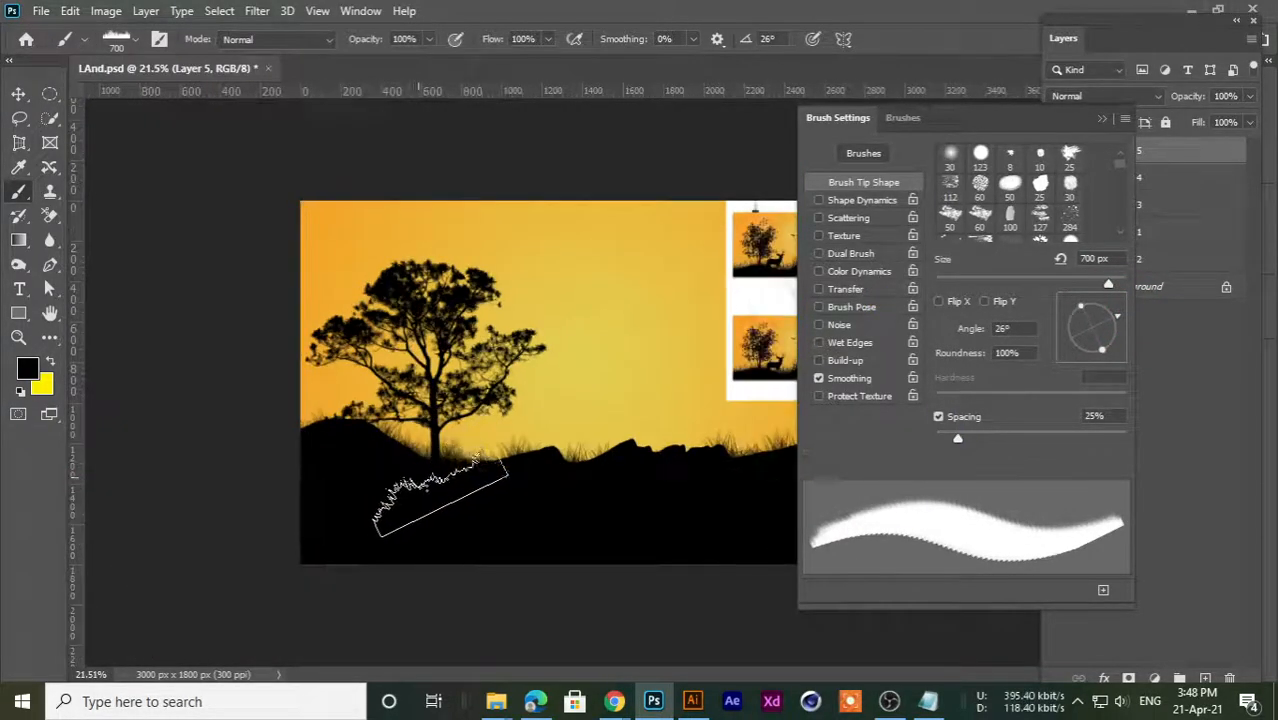
{"action": "left_click", "coordinate": [1113, 318]}
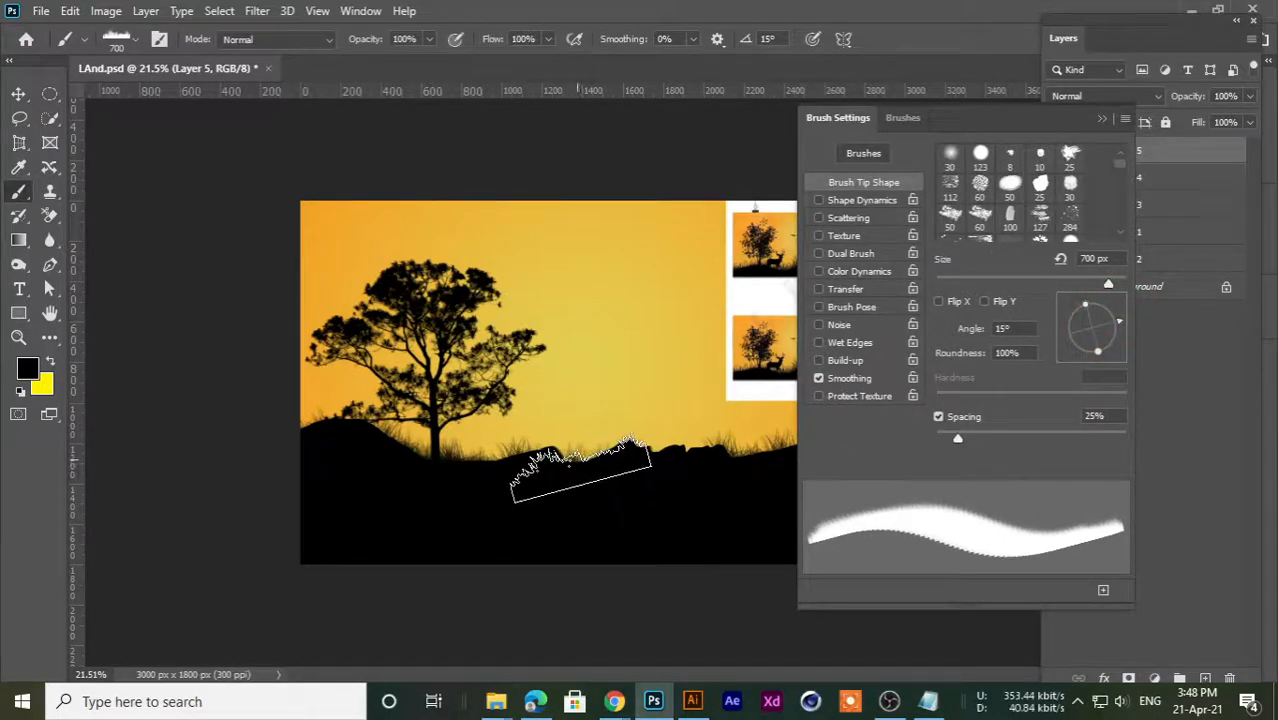
{"action": "mouse_move", "coordinate": [1128, 334]}
{"action": "left_mouse_down"}
{"action": "mouse_move", "coordinate": [1110, 344]}
{"action": "mouse_move", "coordinate": [1126, 332]}
{"action": "left_mouse_up"}
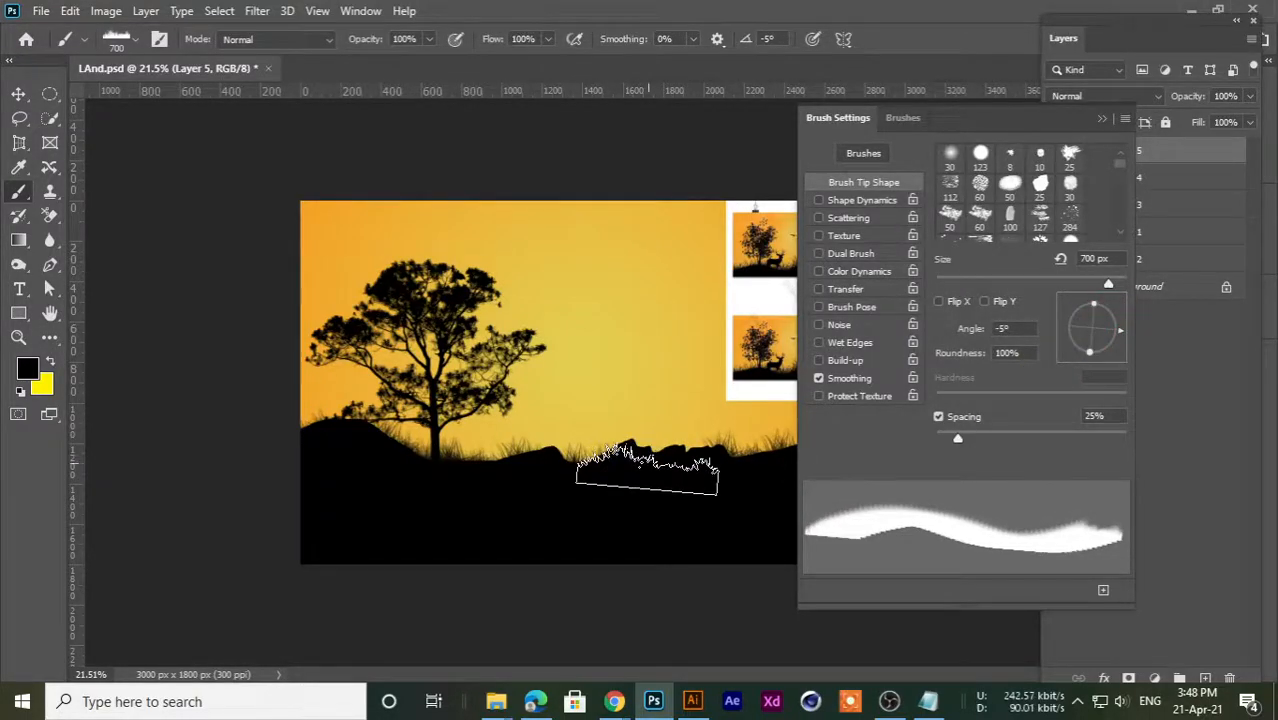
{"action": "key", "text": "ctrl+minus"}
{"action": "key", "text": "ctrl+minus"}
{"action": "key", "text": "ctrl+plus"}
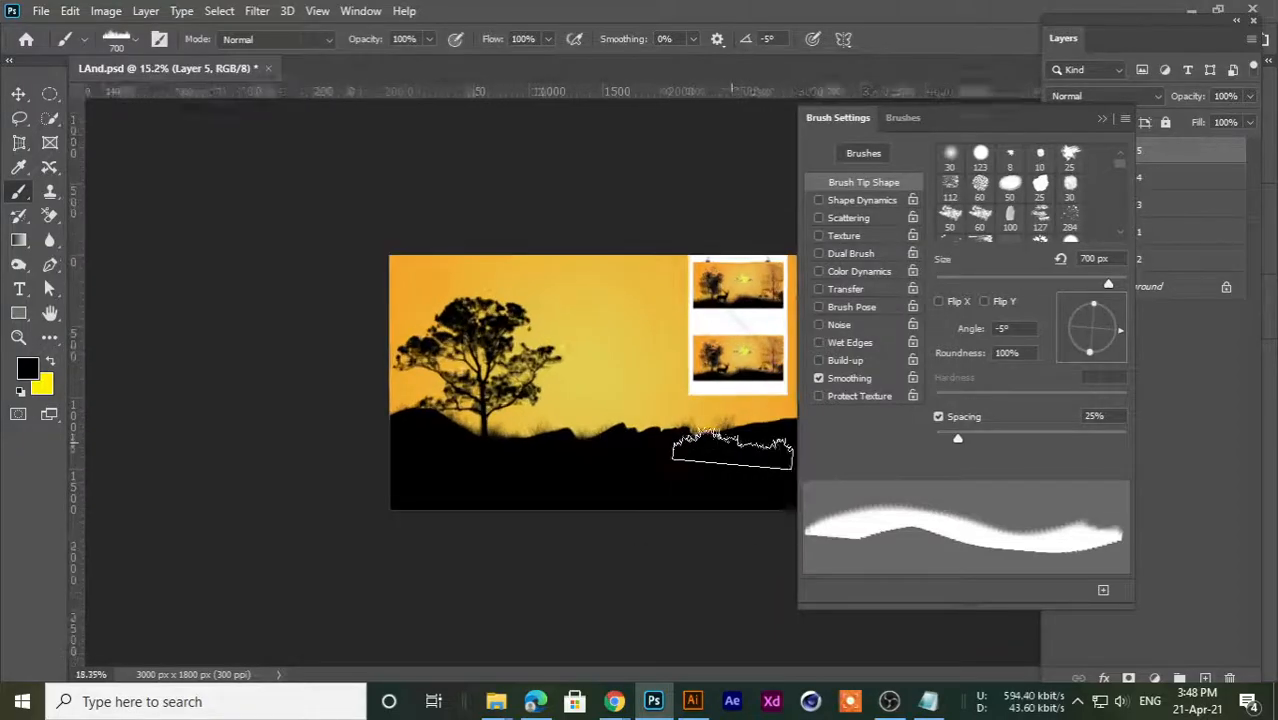
{"action": "scroll", "coordinate": [732, 443], "scroll_direction": "up", "scroll_amount": 2}
{"action": "scroll", "coordinate": [660, 428], "scroll_direction": "down", "scroll_amount": 4}
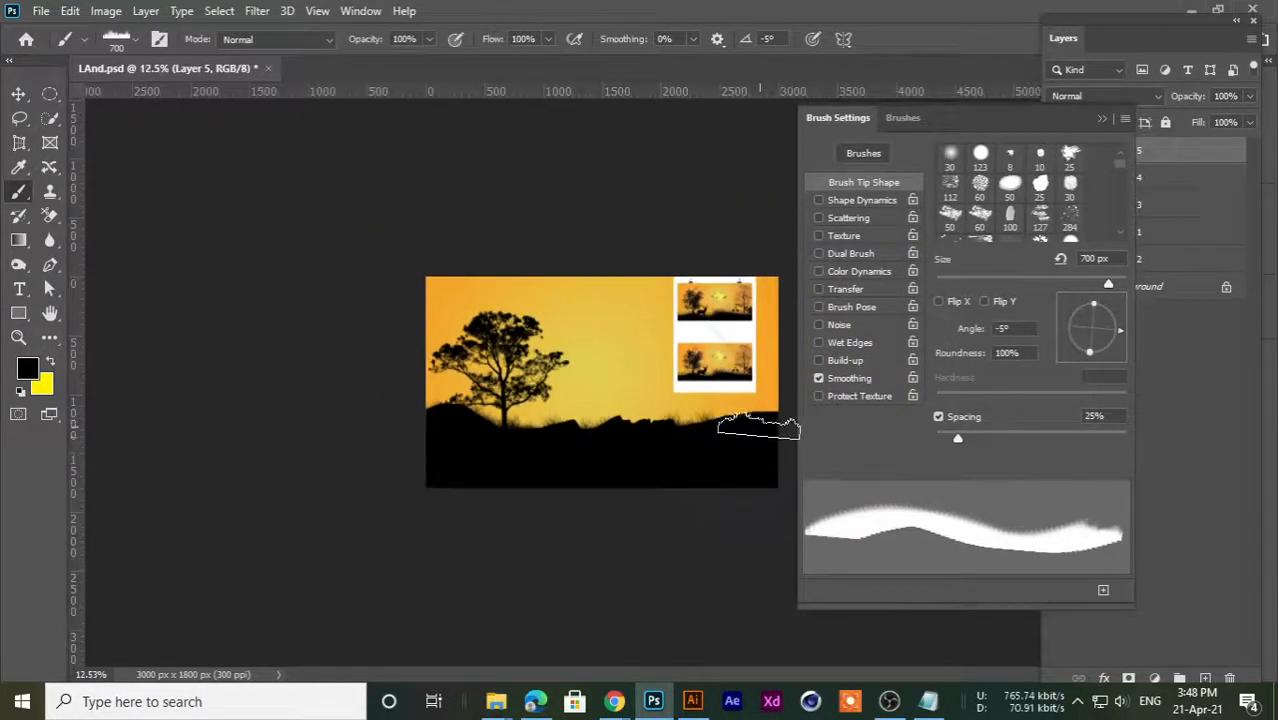
{"action": "left_click_drag", "start_coordinate": [1127, 342], "coordinate": [1129, 342]}
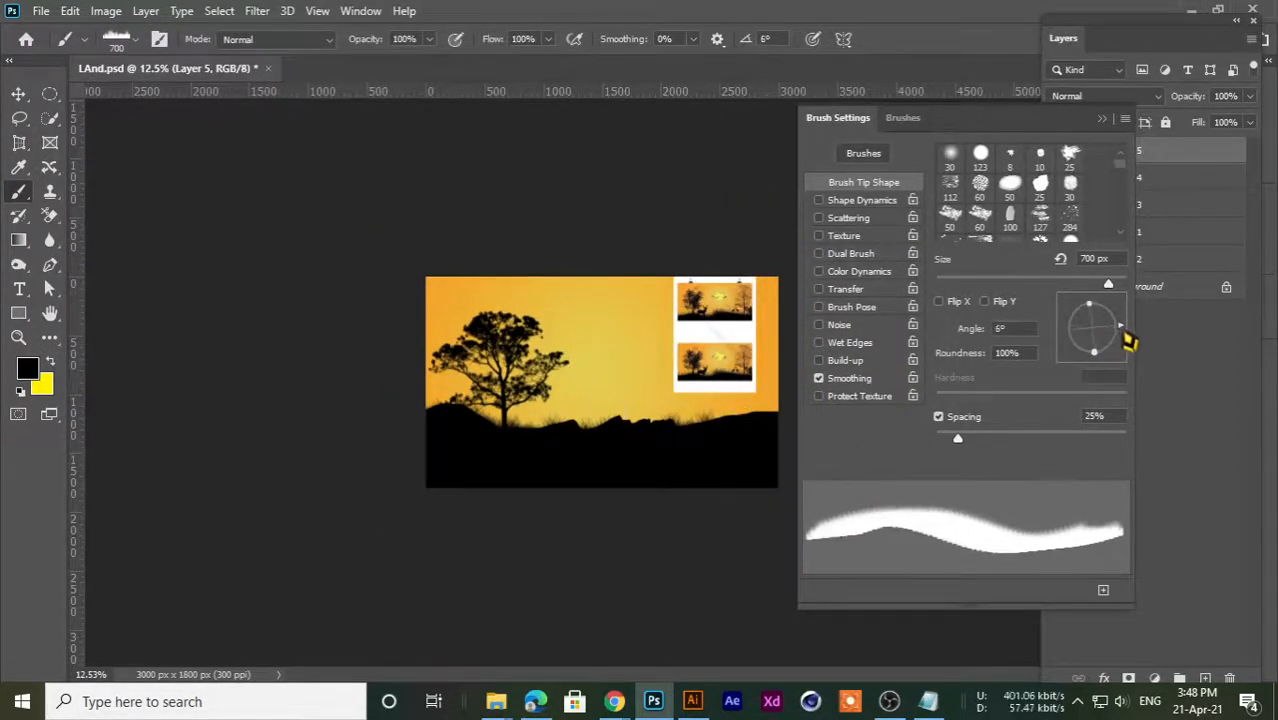
{"action": "left_click", "coordinate": [749, 418]}
- Try a larger grass stamp at 1300 px on the ground to the right of the tree
{"action": "scroll", "coordinate": [534, 468], "scroll_direction": "up", "scroll_amount": 4}
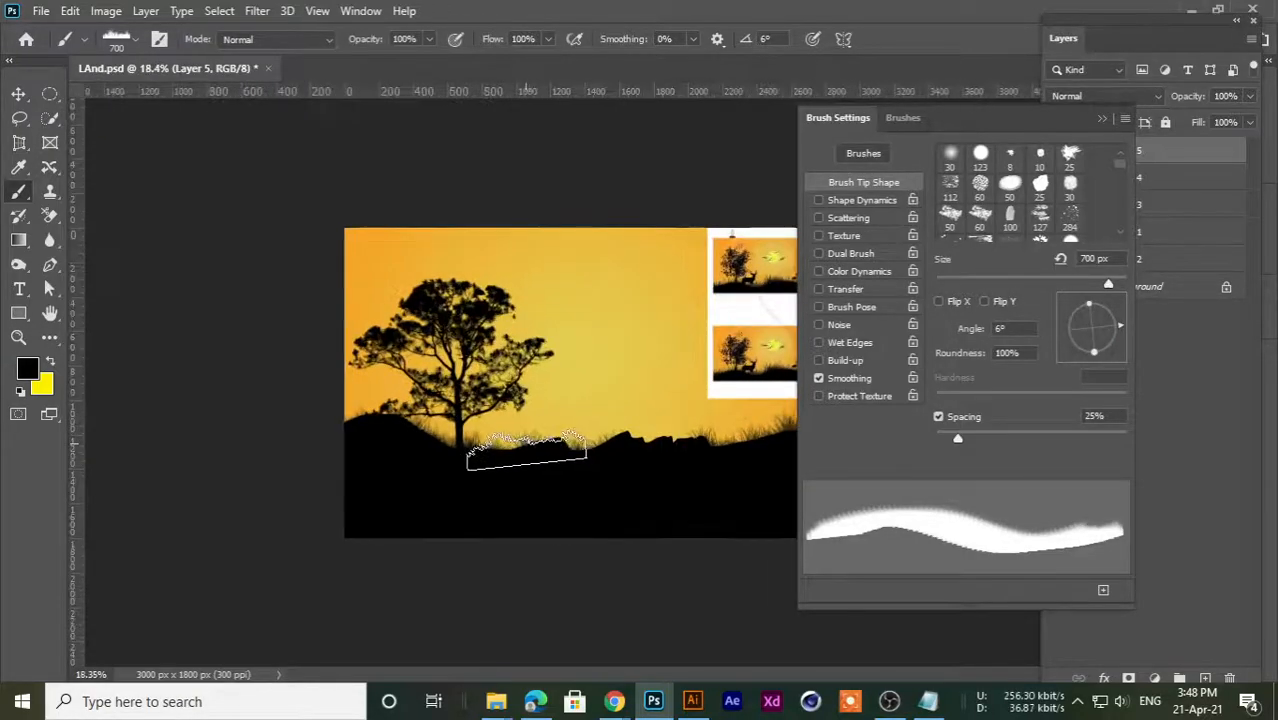
{"action": "key", "text": "bracketright"}
{"action": "key", "text": "bracketright"}
{"action": "key", "text": "bracketright"}
{"action": "key", "text": "bracketright"}
{"action": "key", "text": "bracketright"}
{"action": "key", "text": "bracketright"}
{"action": "key", "text": "bracketright"}
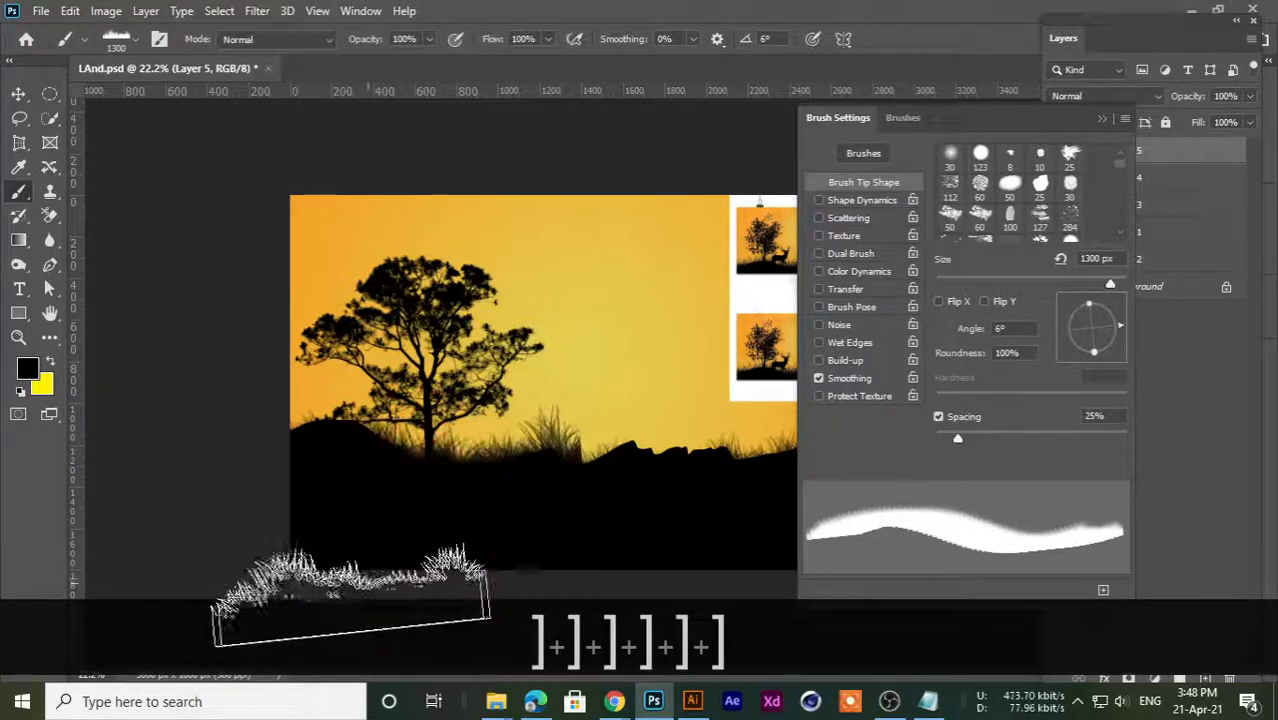
{"action": "key", "text": "ctrl+z"}
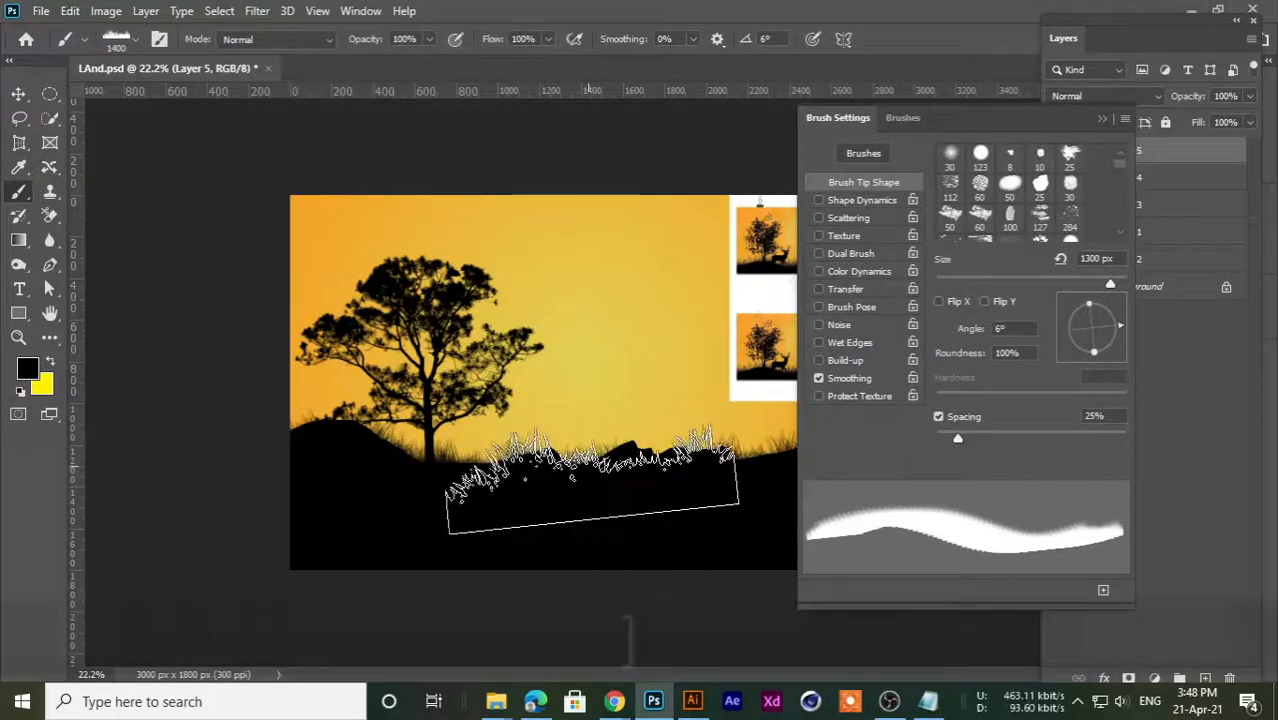
- Enlarge the grass brush to 1900 px, set its angle to 7°, and stamp tall grass over the rocky ridge in the middle
{"action": "key", "text": "bracketright"}
{"action": "key", "text": "bracketright"}
{"action": "key", "text": "bracketright"}
{"action": "key", "text": "bracketright"}
{"action": "key", "text": "bracketright"}
{"action": "key", "text": "bracketright"}
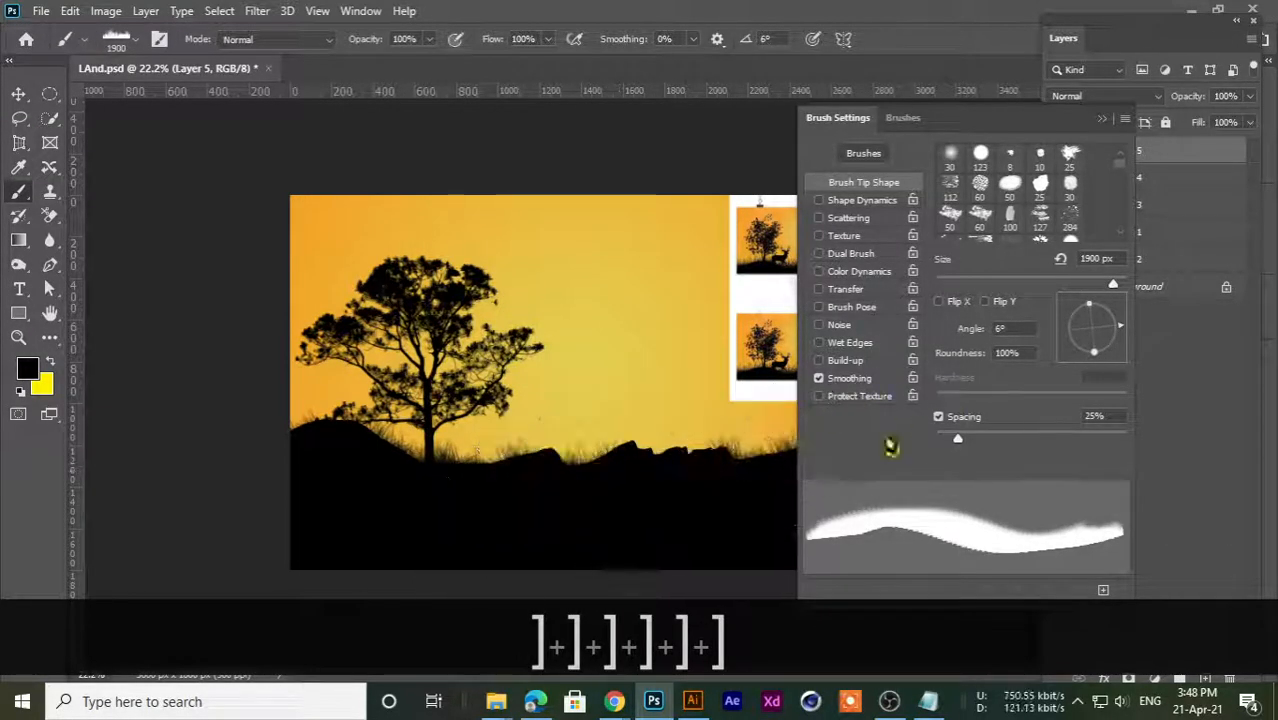
{"action": "left_click_drag", "start_coordinate": [1122, 328], "coordinate": [1122, 326]}
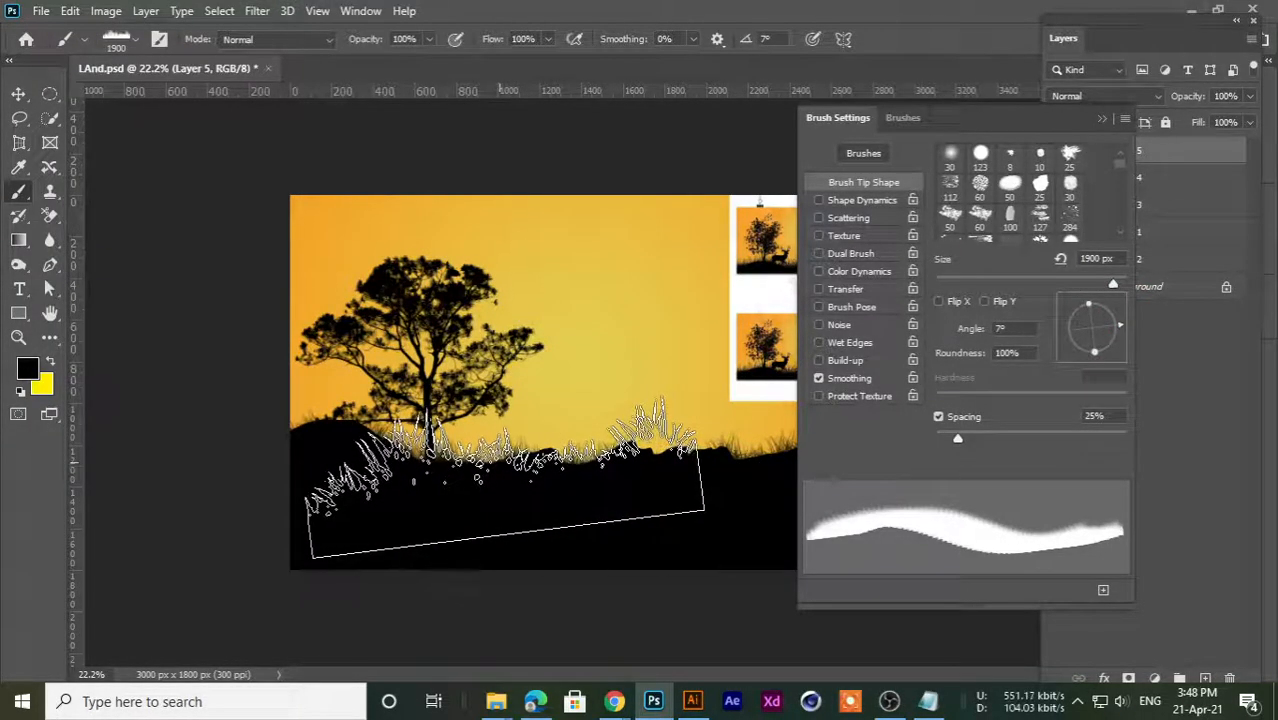
{"action": "left_click", "coordinate": [497, 454]}
{"action": "scroll", "coordinate": [417, 523], "scroll_direction": "down", "scroll_amount": 4}
{"action": "scroll", "coordinate": [418, 523], "scroll_direction": "up", "scroll_amount": 3}
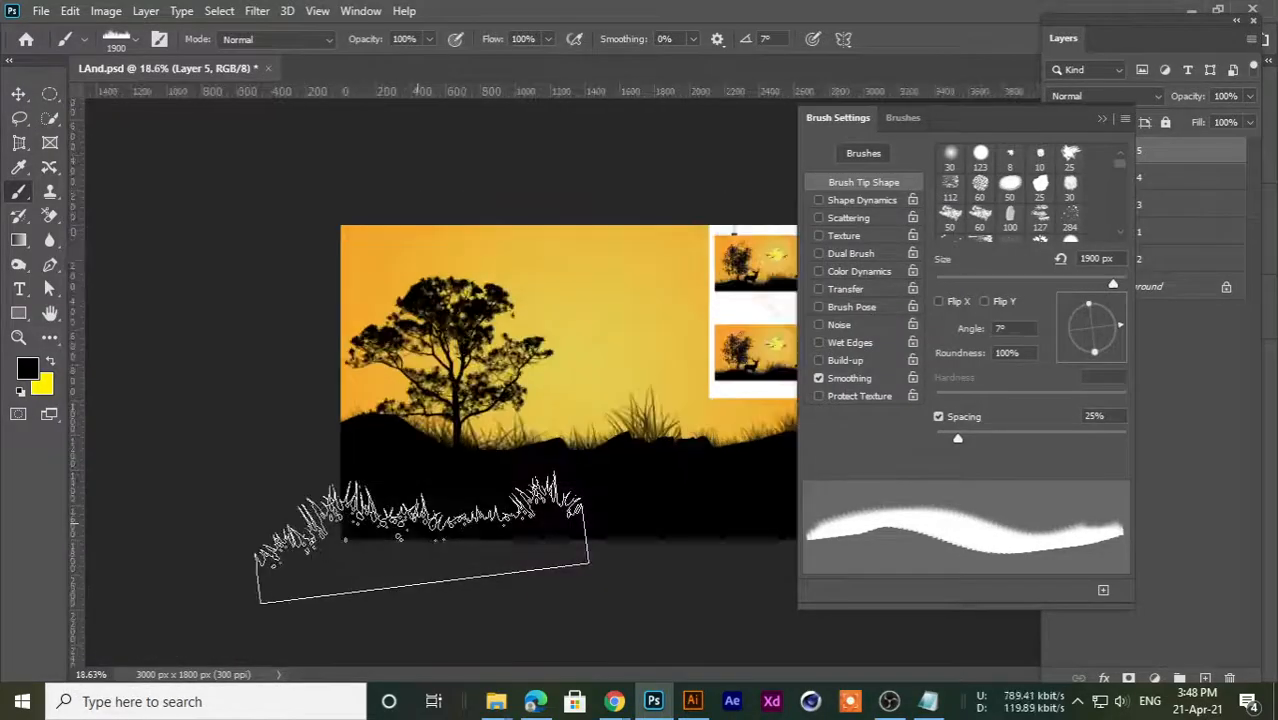
- Switch from the grass brush to the Move tool
{"action": "left_click", "coordinate": [19, 94]}
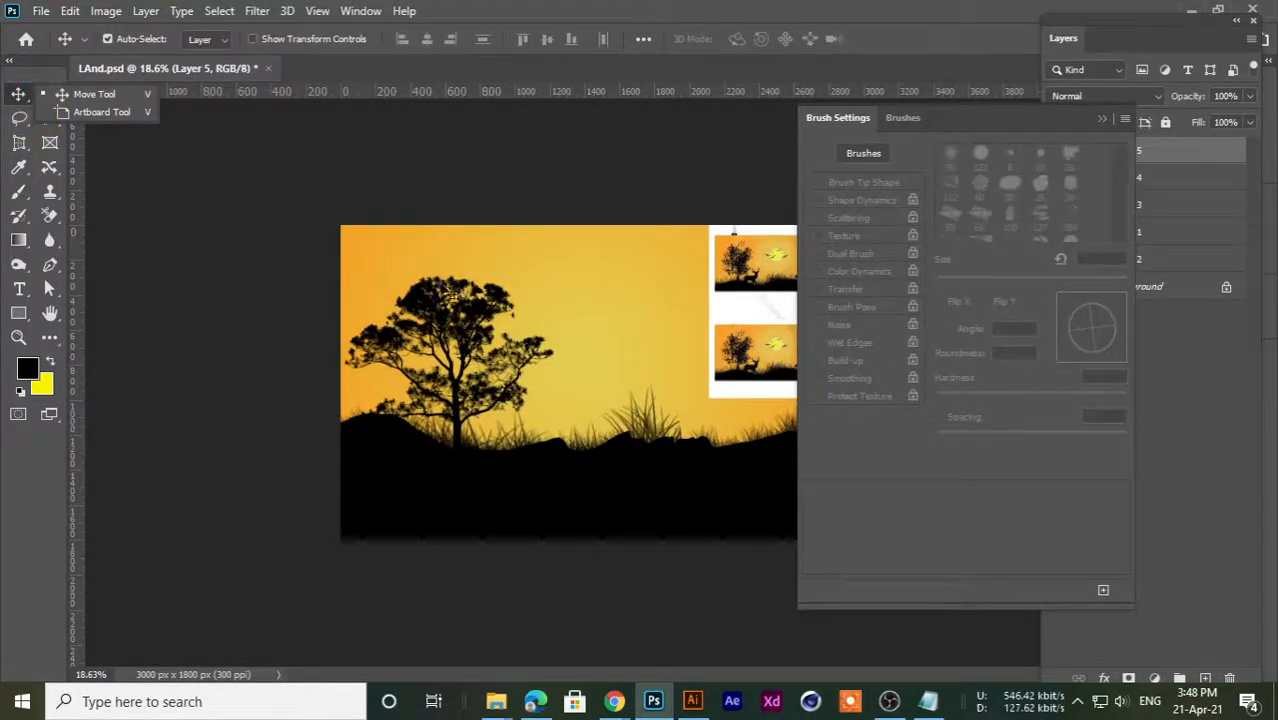
{"action": "left_click", "coordinate": [98, 100]}
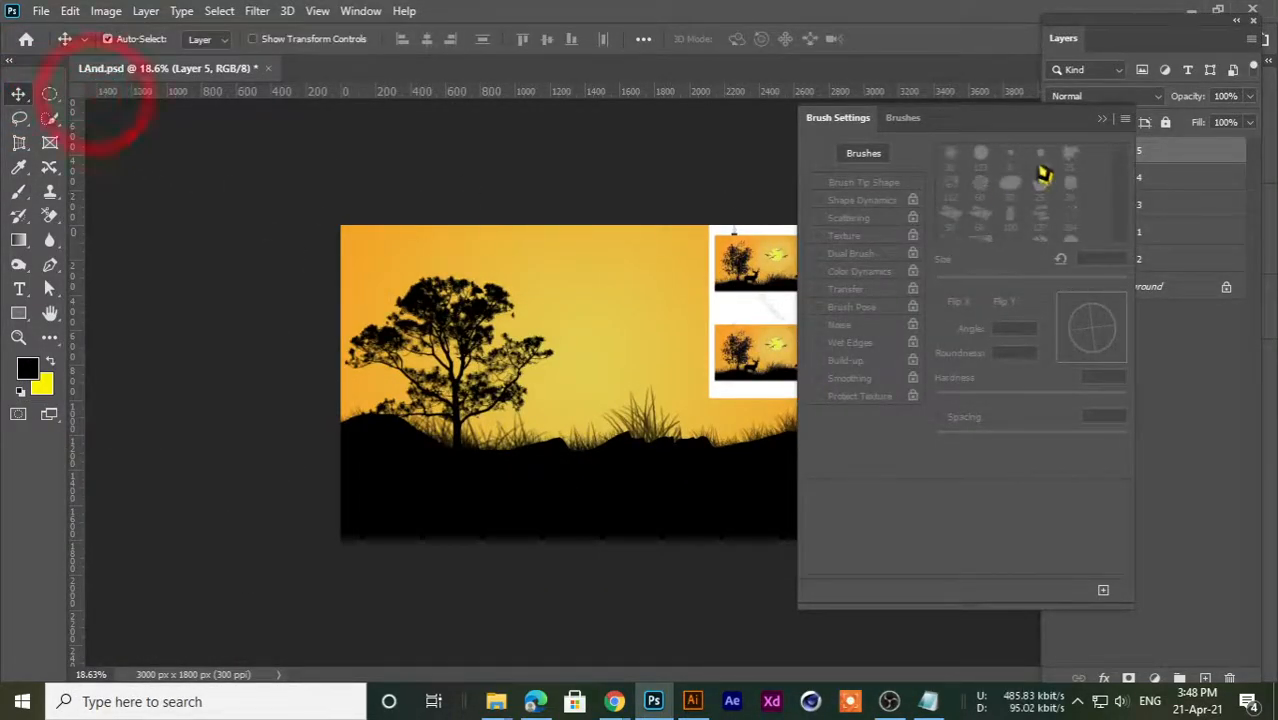
- Close the brush settings and move the reference picture on Layer 1 away from the scene's edge, closer to its middle
{"action": "left_click", "coordinate": [1104, 120]}
{"action": "scroll", "coordinate": [620, 360], "scroll_direction": "up", "scroll_amount": 2}
{"action": "scroll", "coordinate": [595, 395], "scroll_direction": "down", "scroll_amount": 1}
{"action": "scroll", "coordinate": [587, 415], "scroll_direction": "up", "scroll_amount": 1}
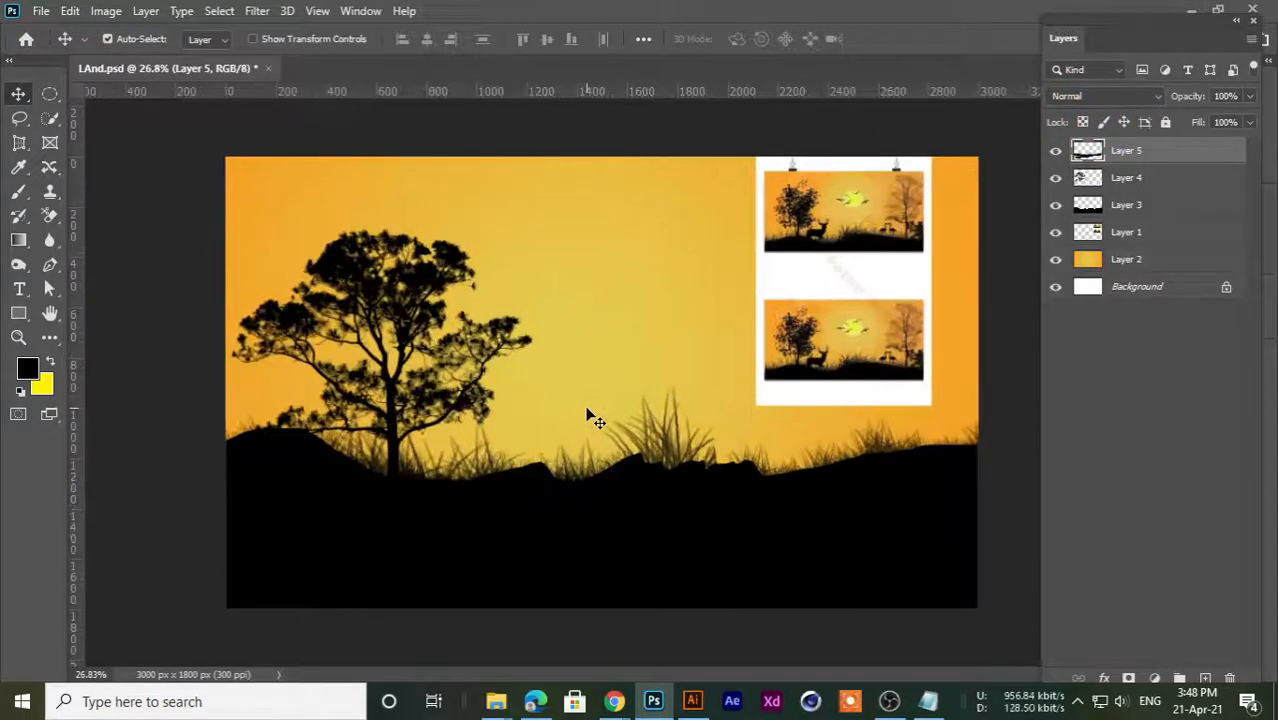
{"action": "scroll", "coordinate": [590, 418], "scroll_direction": "down", "scroll_amount": 1}
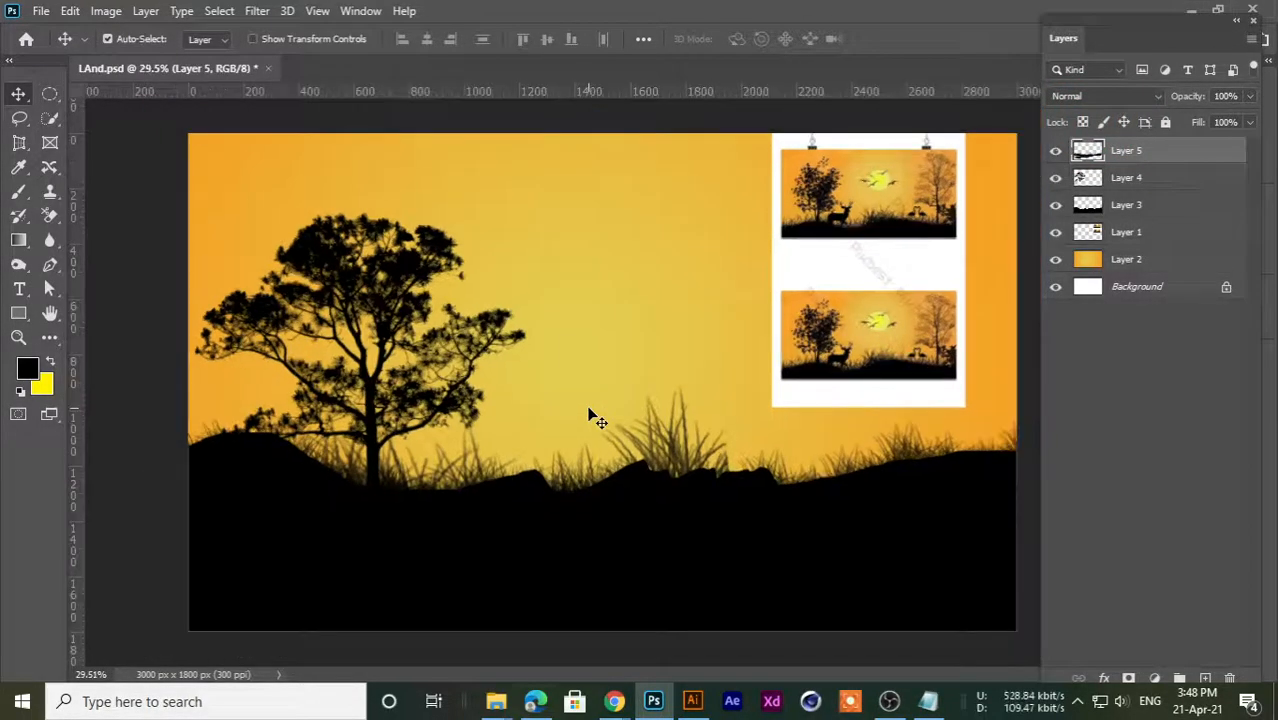
{"action": "left_click_drag", "start_coordinate": [919, 277], "coordinate": [769, 277]}
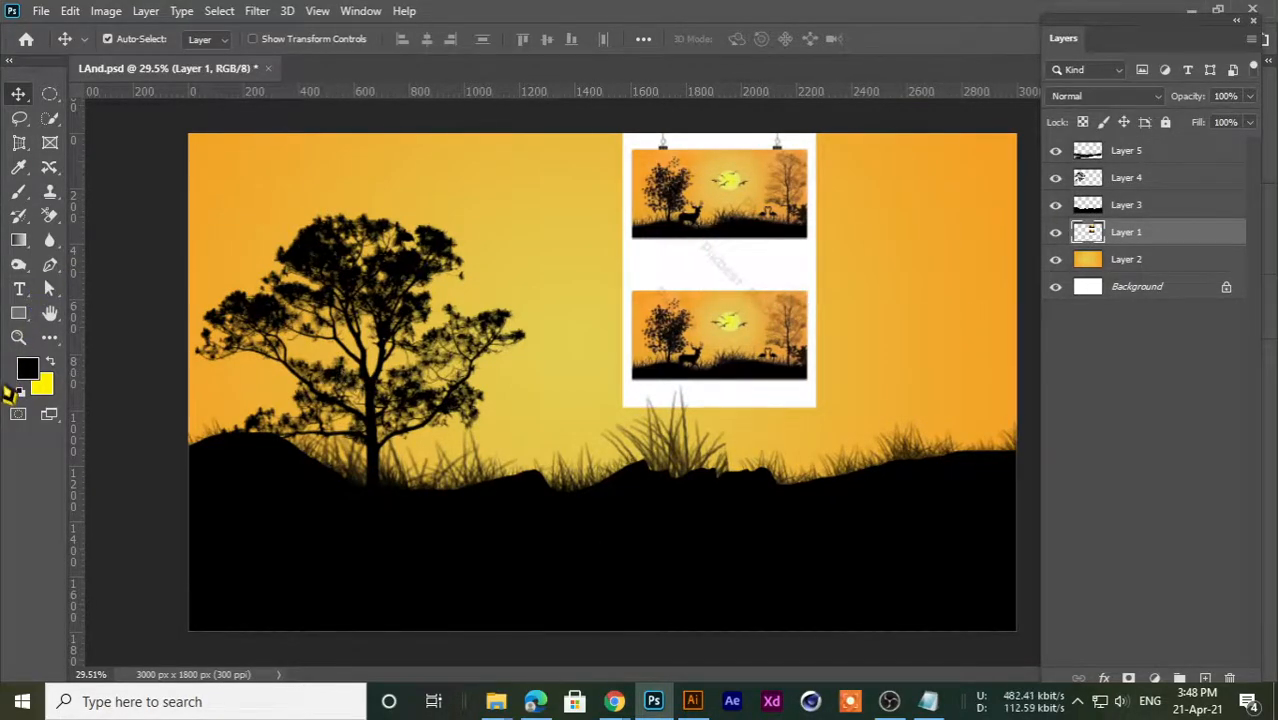
- Activate the Brush tool and choose Tree Brush 7 from the Tree Brush set
{"action": "right_click", "coordinate": [17, 195]}
{"action": "left_click", "coordinate": [100, 193]}
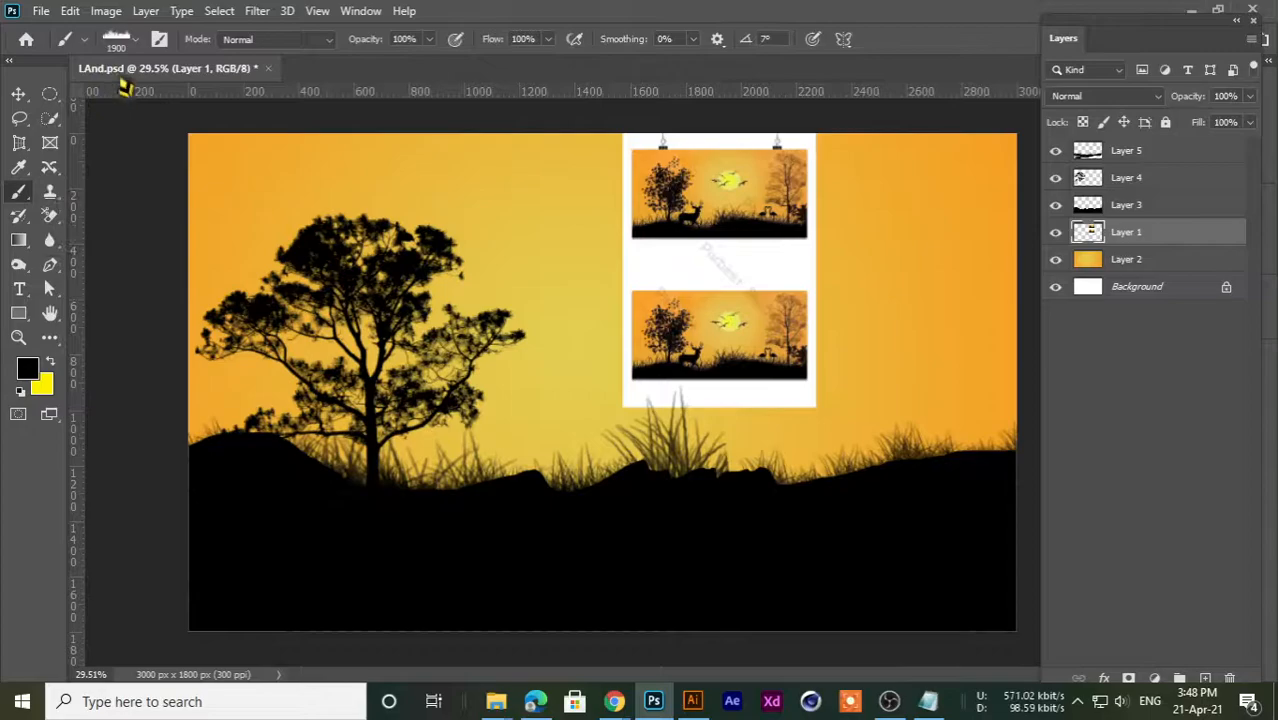
{"action": "left_click", "coordinate": [138, 42]}
{"action": "scroll", "coordinate": [350, 450], "scroll_direction": "down", "scroll_amount": 2}
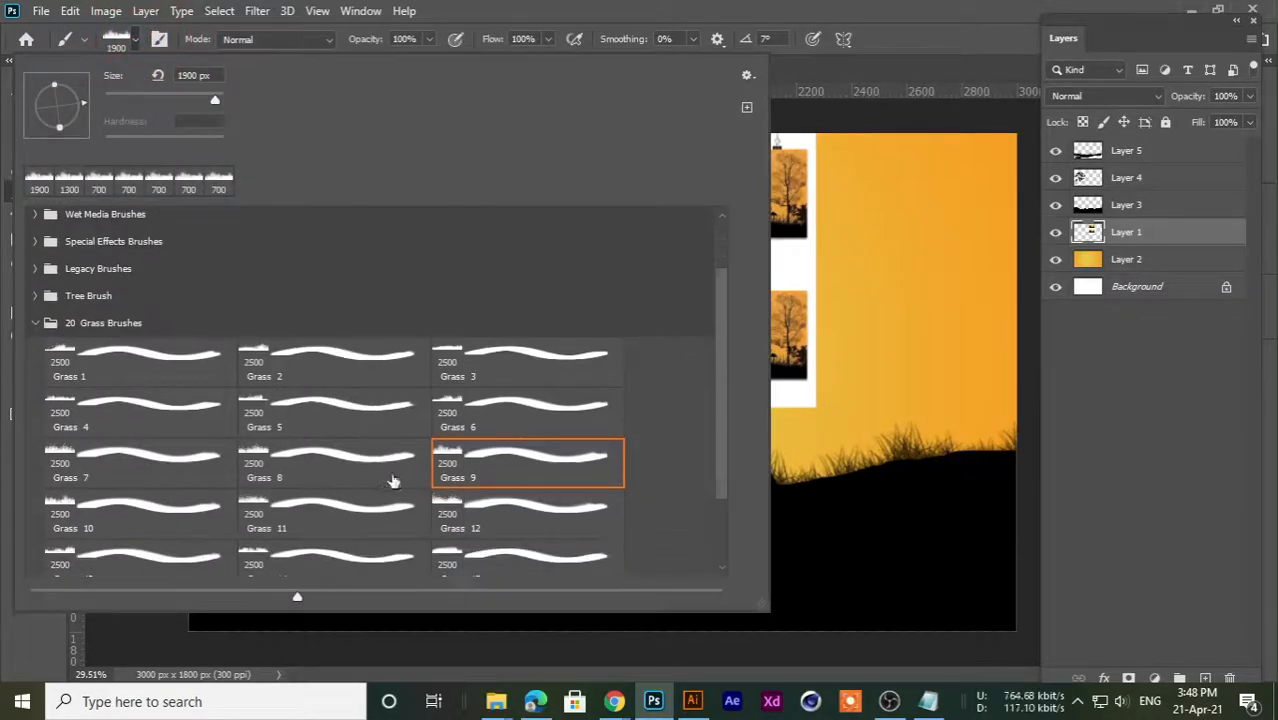
{"action": "scroll", "coordinate": [28, 323], "scroll_direction": "up", "scroll_amount": 1}
{"action": "left_click", "coordinate": [35, 323]}
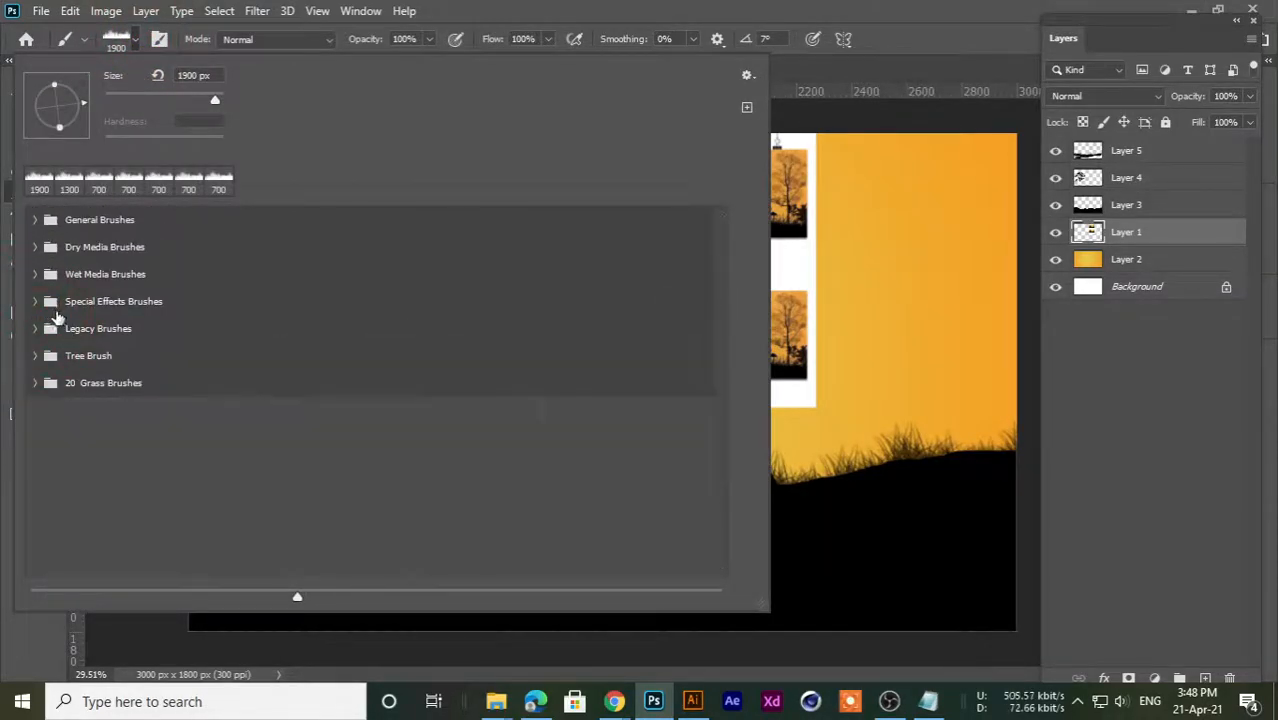
{"action": "left_click", "coordinate": [36, 356]}
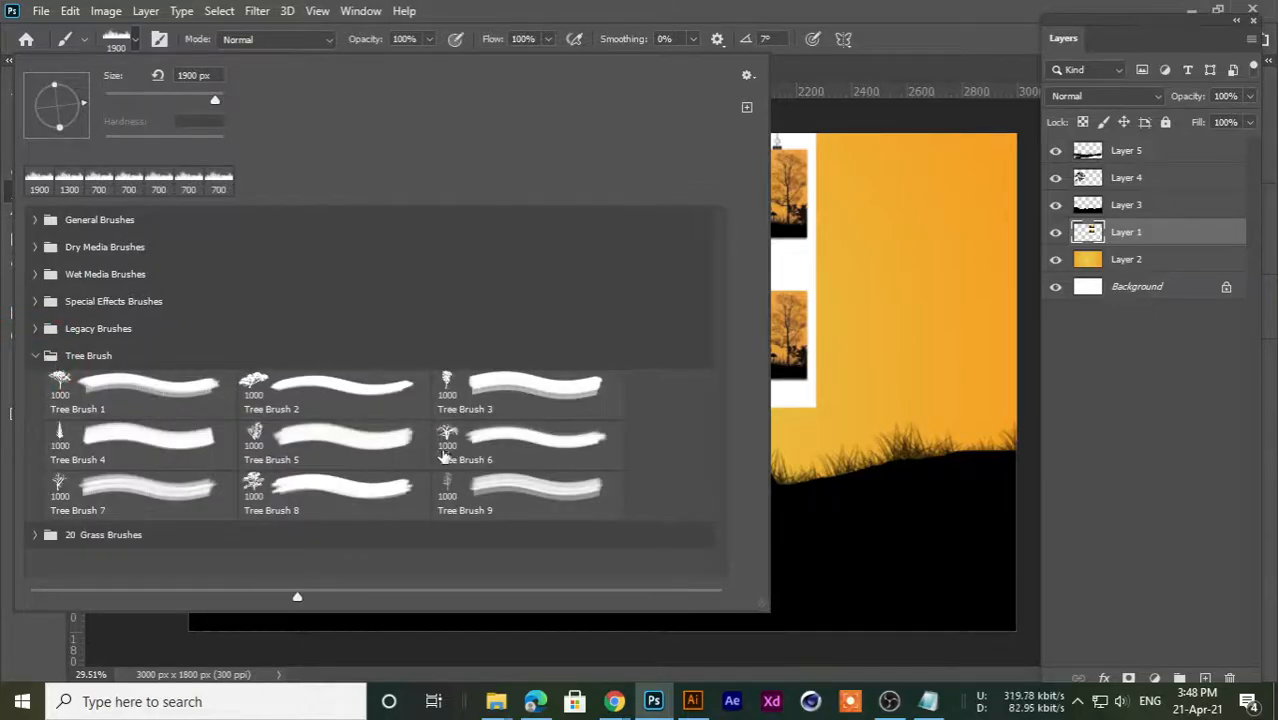
{"action": "left_click", "coordinate": [46, 490]}
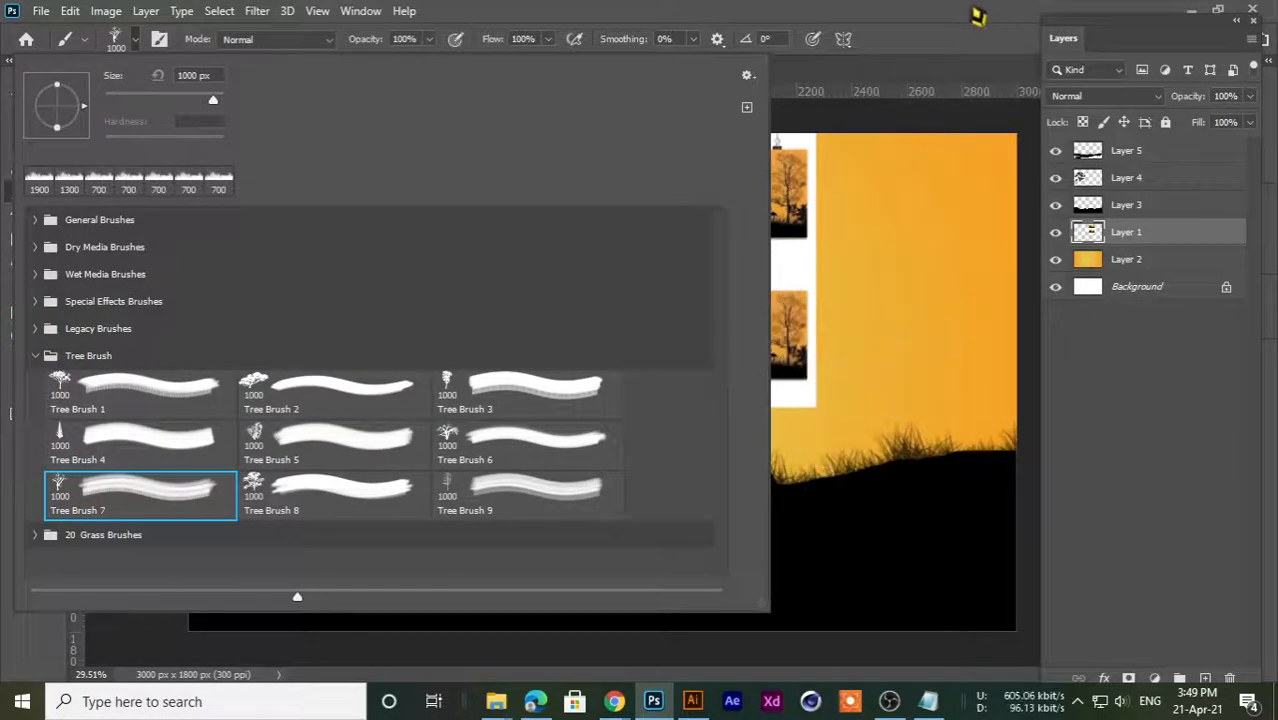
{"action": "left_click", "coordinate": [976, 14]}
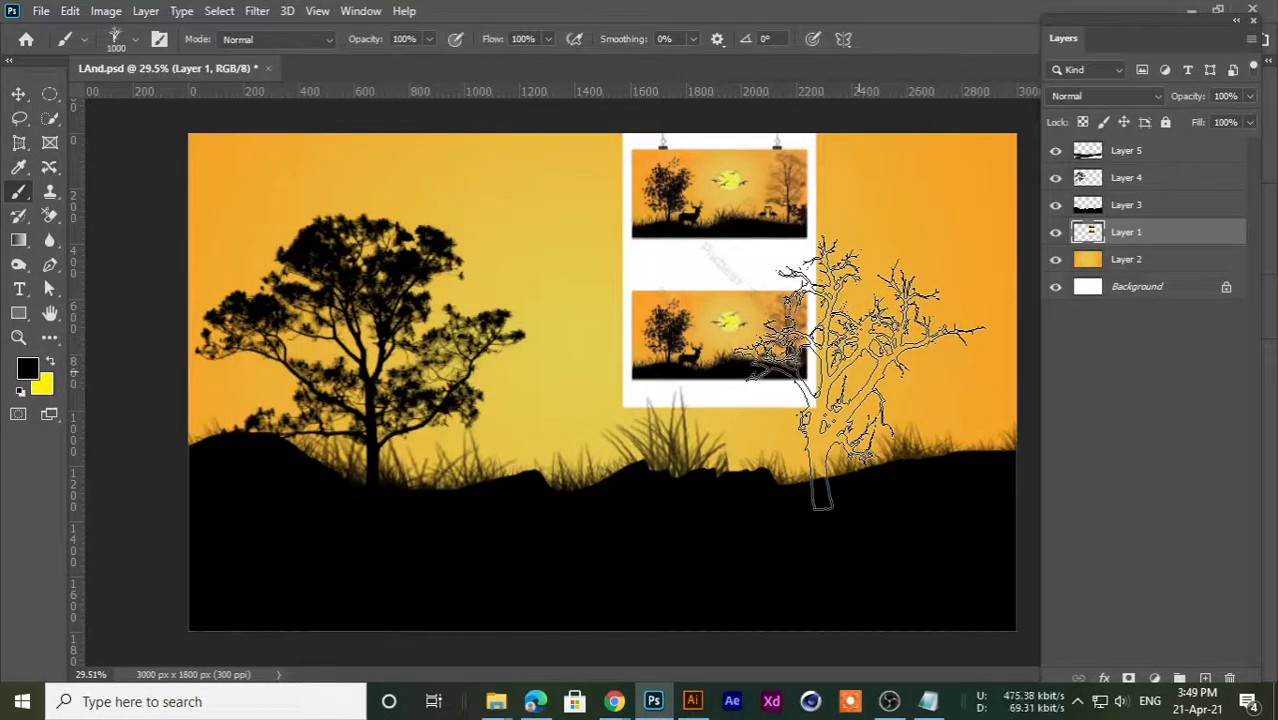
- Enlarge the tree brush to 1500 px and add a new layer above Layer 5
{"action": "key", "text": "bracketright"}
{"action": "key", "text": "bracketright"}
{"action": "key", "text": "bracketright"}
{"action": "key", "text": "bracketright"}
{"action": "key", "text": "bracketright"}
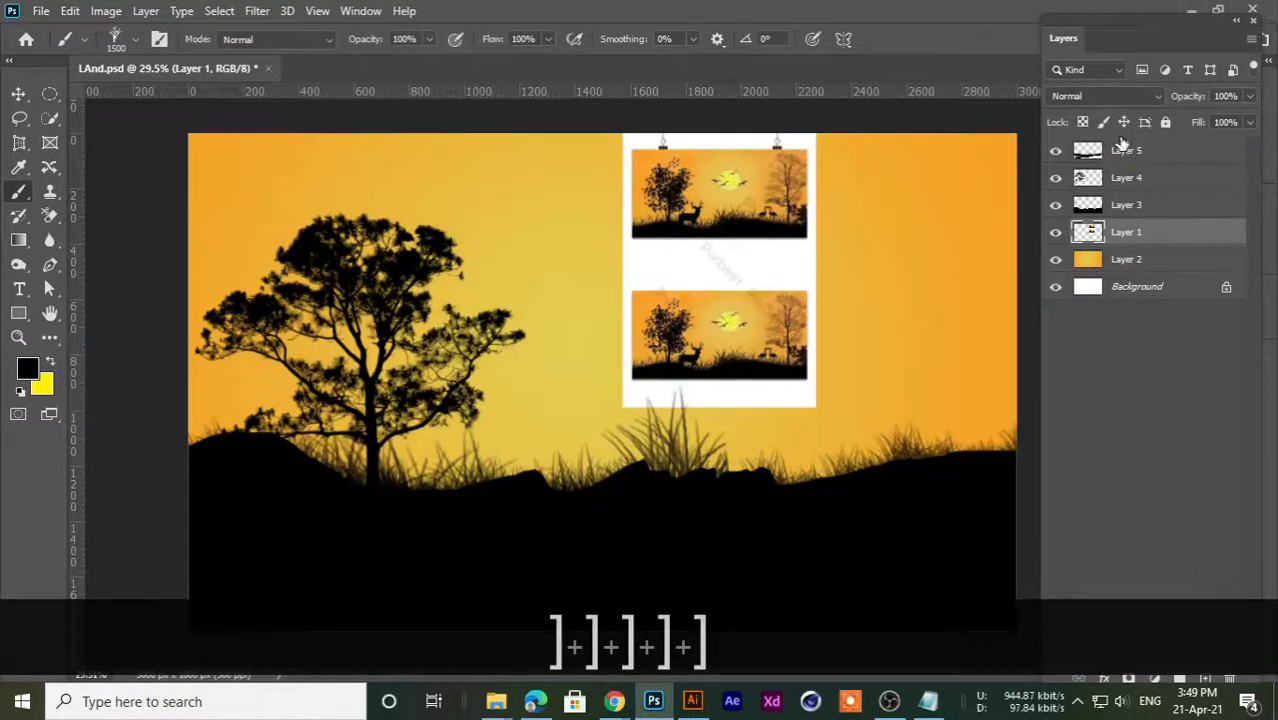
{"action": "left_click", "coordinate": [1124, 148]}
{"action": "left_click", "coordinate": [1205, 677]}
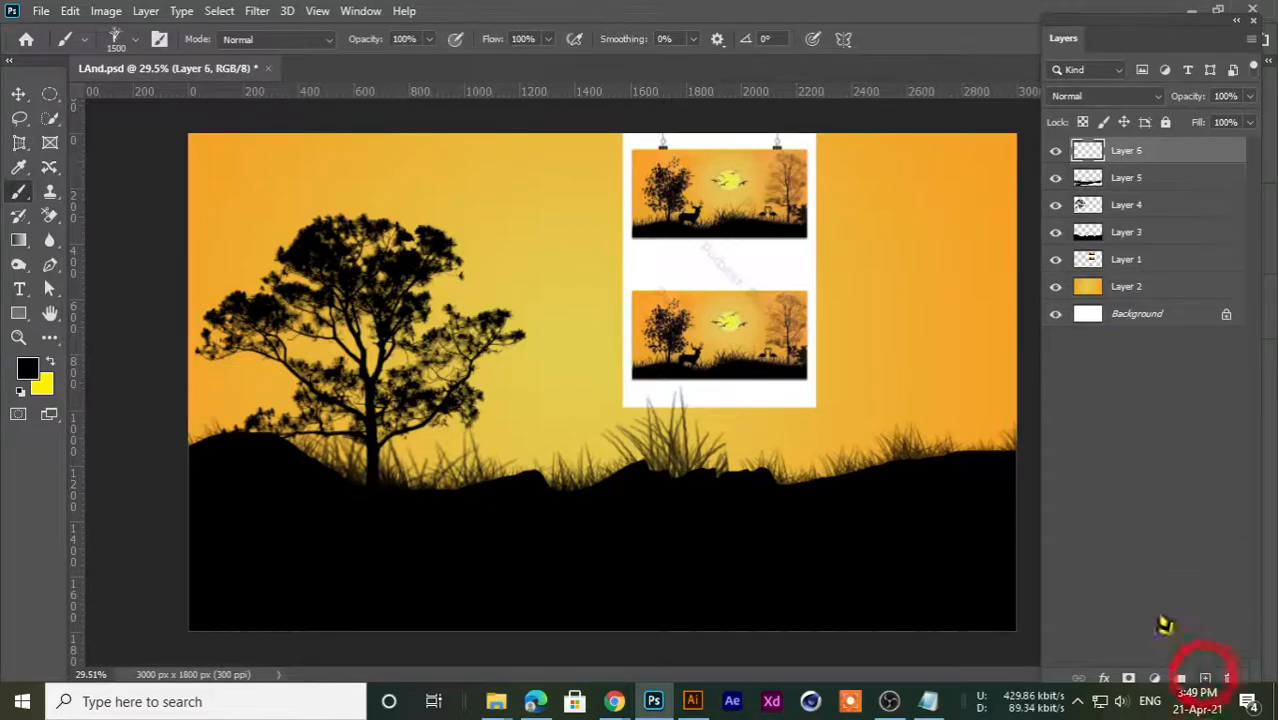
- Reduce the brush to 800 px and stamp one black bare tree on the hill opposite the large tree
{"action": "key", "text": "bracketleft"}
{"action": "key", "text": "bracketleft"}
{"action": "key", "text": "bracketleft"}
{"action": "key", "text": "bracketleft"}
{"action": "key", "text": "bracketleft"}
{"action": "key", "text": "bracketleft"}
{"action": "key", "text": "bracketleft"}
{"action": "key", "text": "bracketleft"}
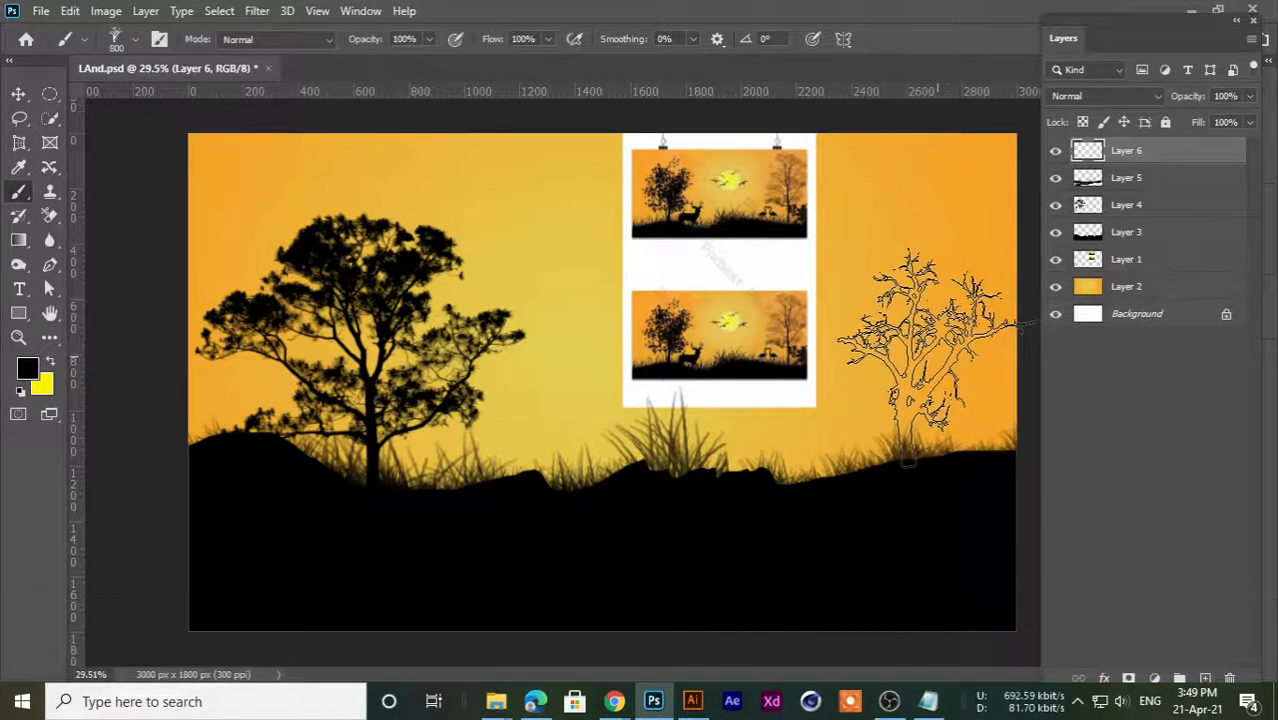
{"action": "left_click", "coordinate": [920, 345]}
{"action": "scroll", "coordinate": [86, 386], "scroll_direction": "down", "scroll_amount": 1}
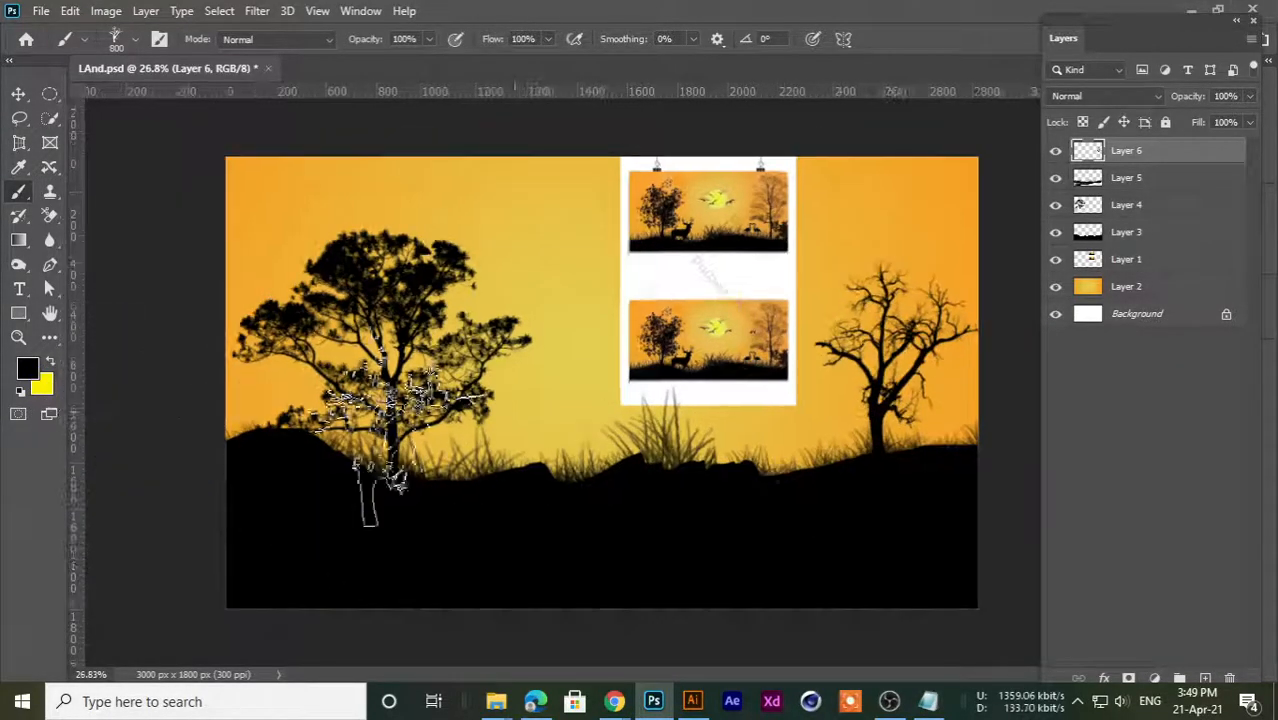
- Move the reference picture down between the two trees and hide its layer, Layer 1
{"action": "left_click", "coordinate": [19, 93]}
{"action": "left_click_drag", "start_coordinate": [727, 251], "coordinate": [654, 291]}
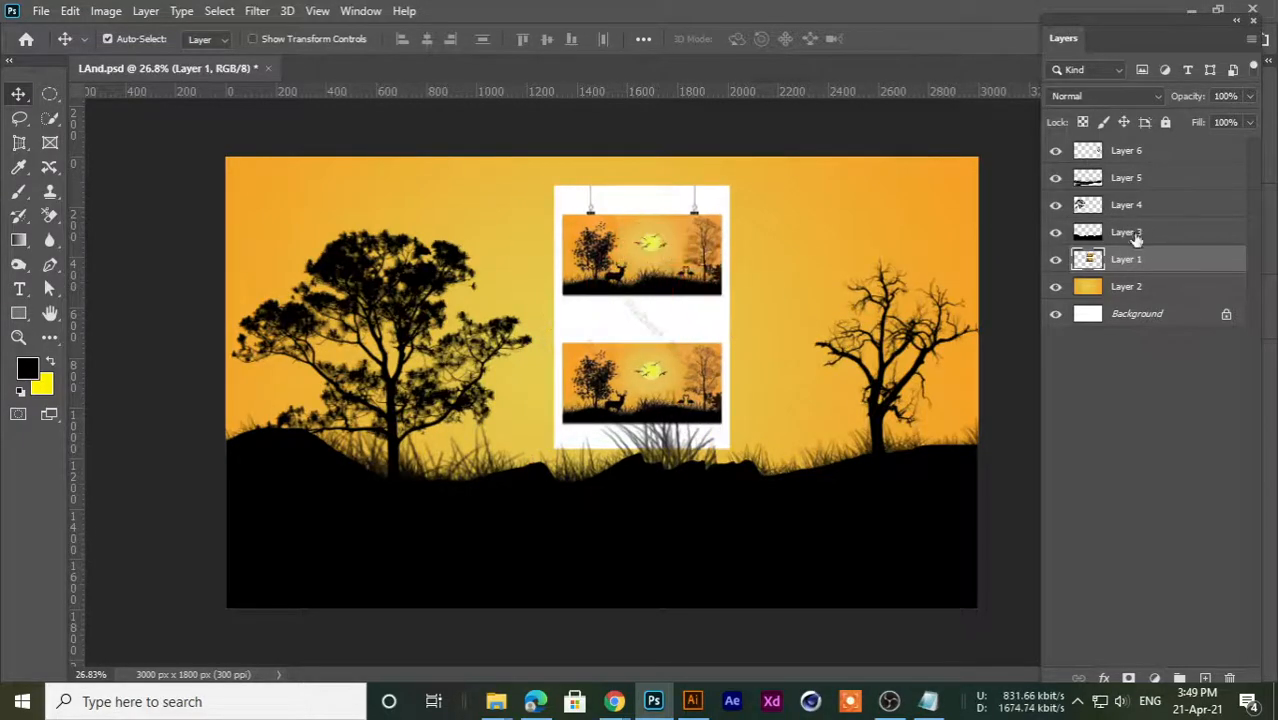
{"action": "left_click", "coordinate": [1054, 261]}
{"action": "scroll", "coordinate": [578, 392], "scroll_direction": "up", "scroll_amount": 3}
{"action": "scroll", "coordinate": [580, 390], "scroll_direction": "down", "scroll_amount": 1}
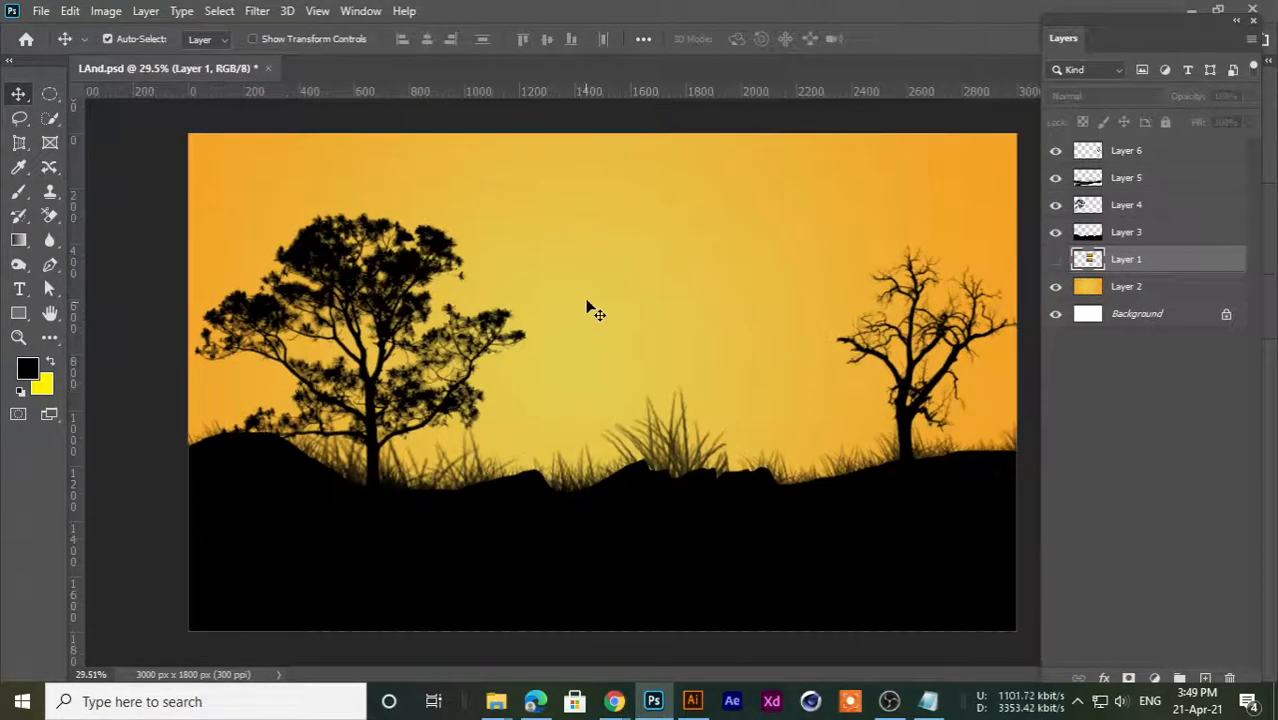
- Select Layer 6, return to the Brush tool and add the 20 Moon Brushes set to the brush presets
{"action": "left_click", "coordinate": [1198, 152]}
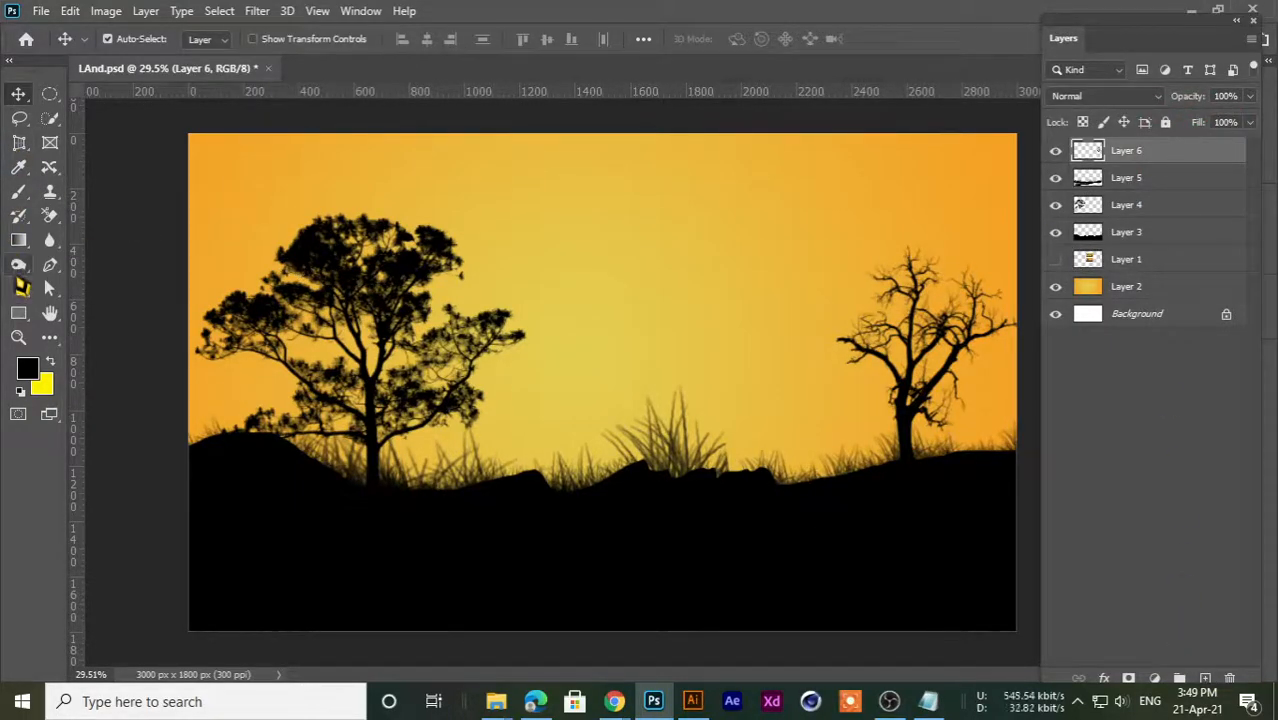
{"action": "left_click", "coordinate": [19, 192]}
{"action": "left_click", "coordinate": [70, 190]}
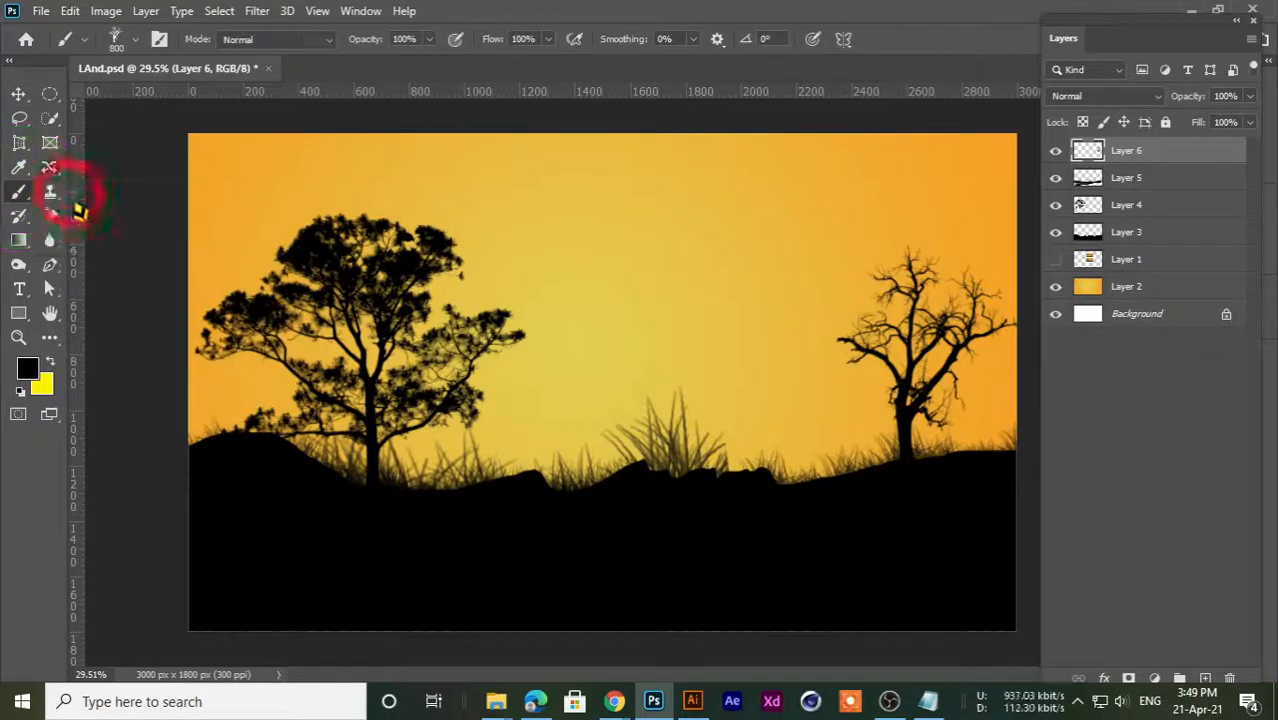
{"action": "left_click", "coordinate": [135, 40]}
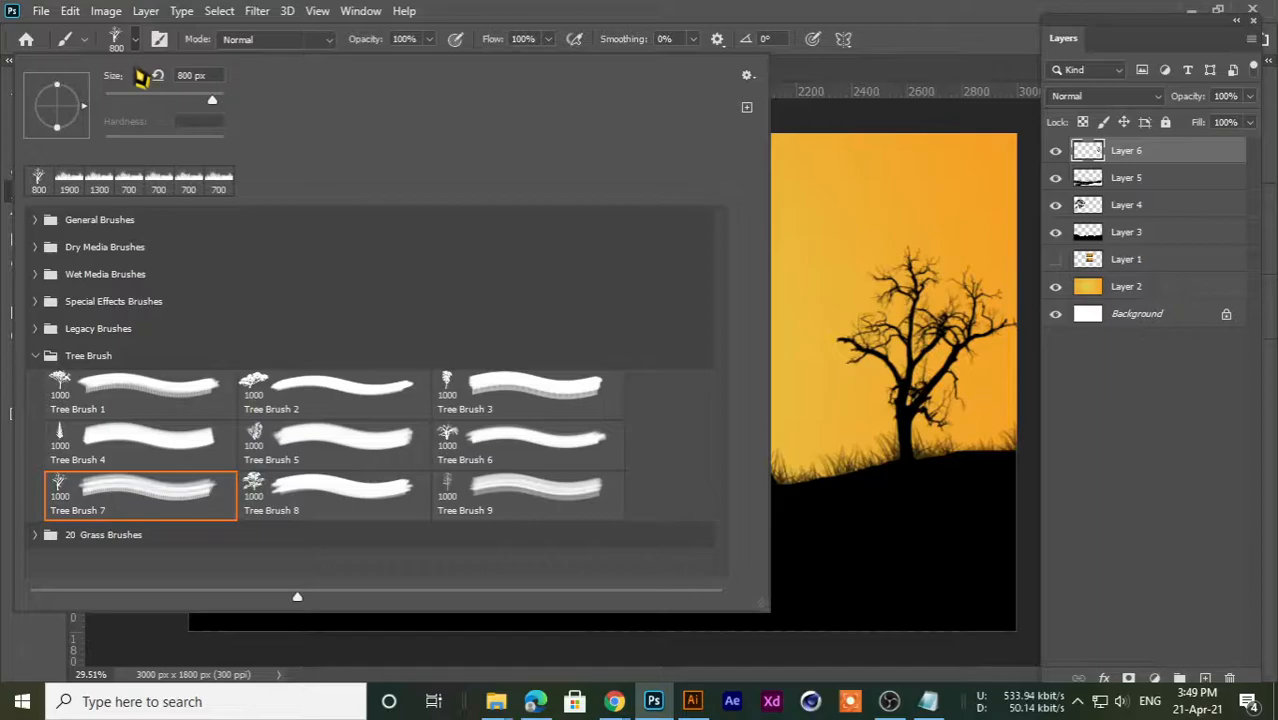
{"action": "left_click", "coordinate": [36, 358]}
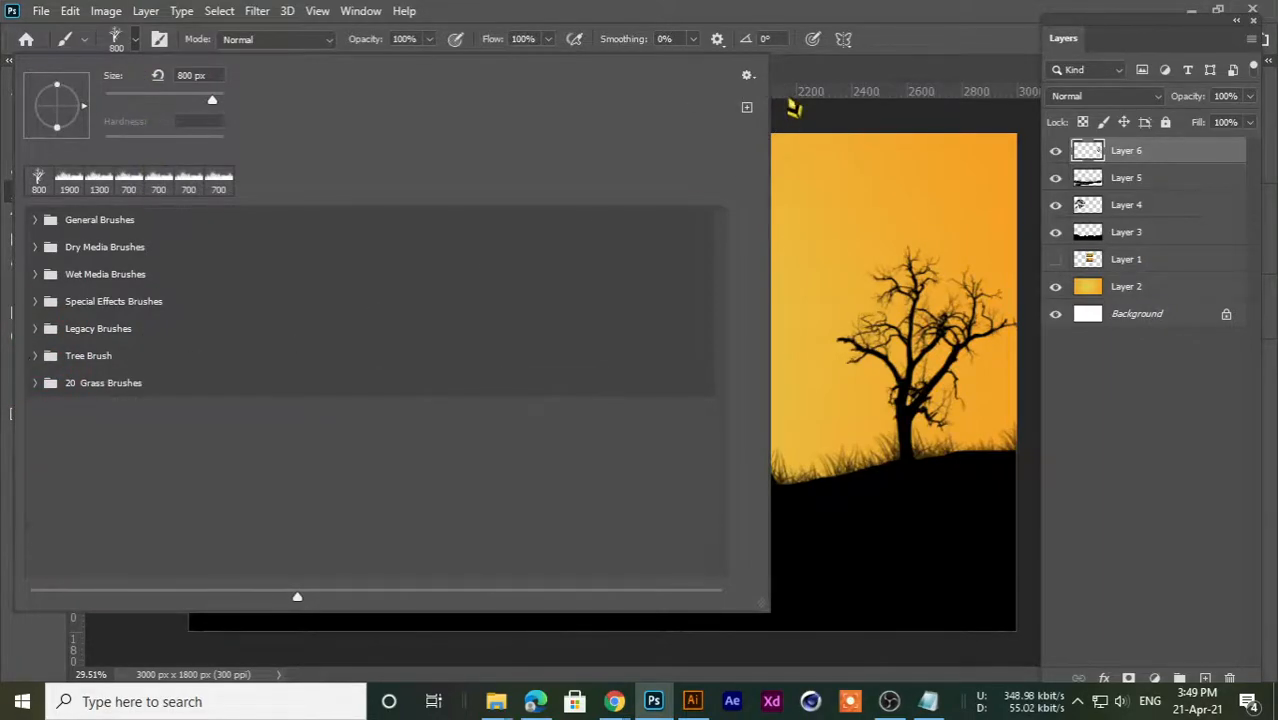
{"action": "left_click", "coordinate": [746, 75]}
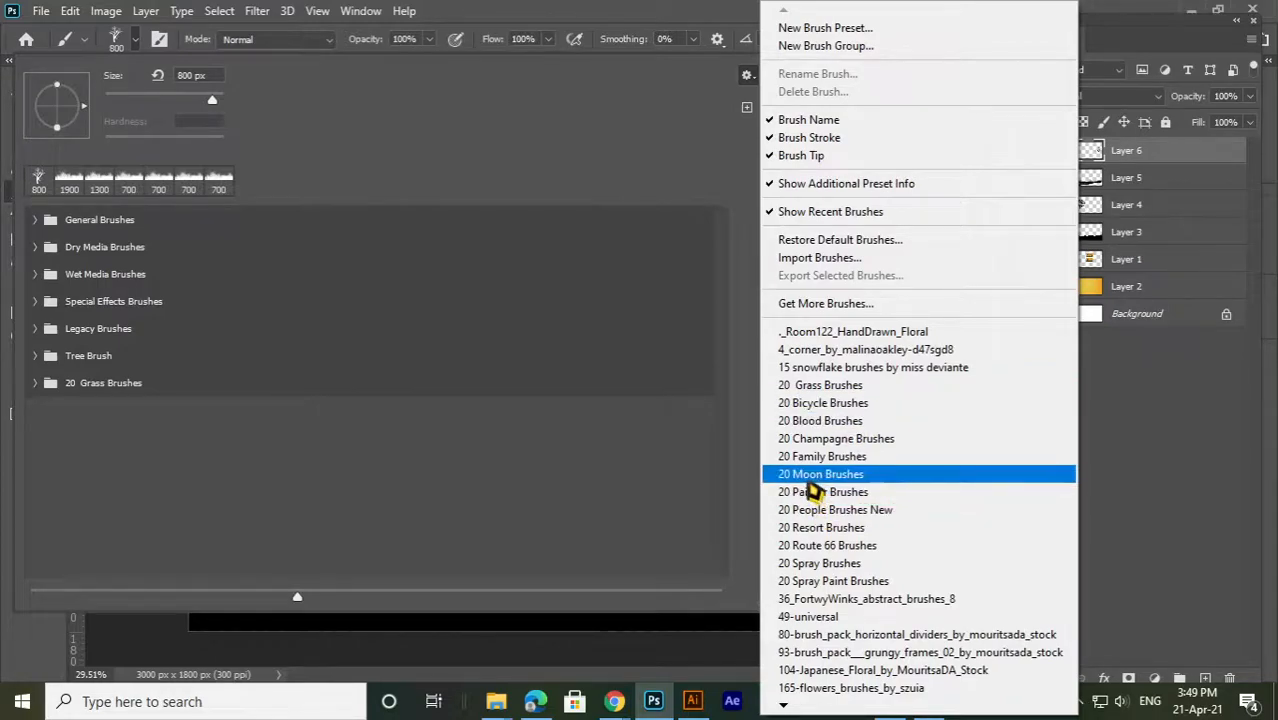
{"action": "left_click", "coordinate": [813, 476]}
{"action": "left_click", "coordinate": [582, 271]}
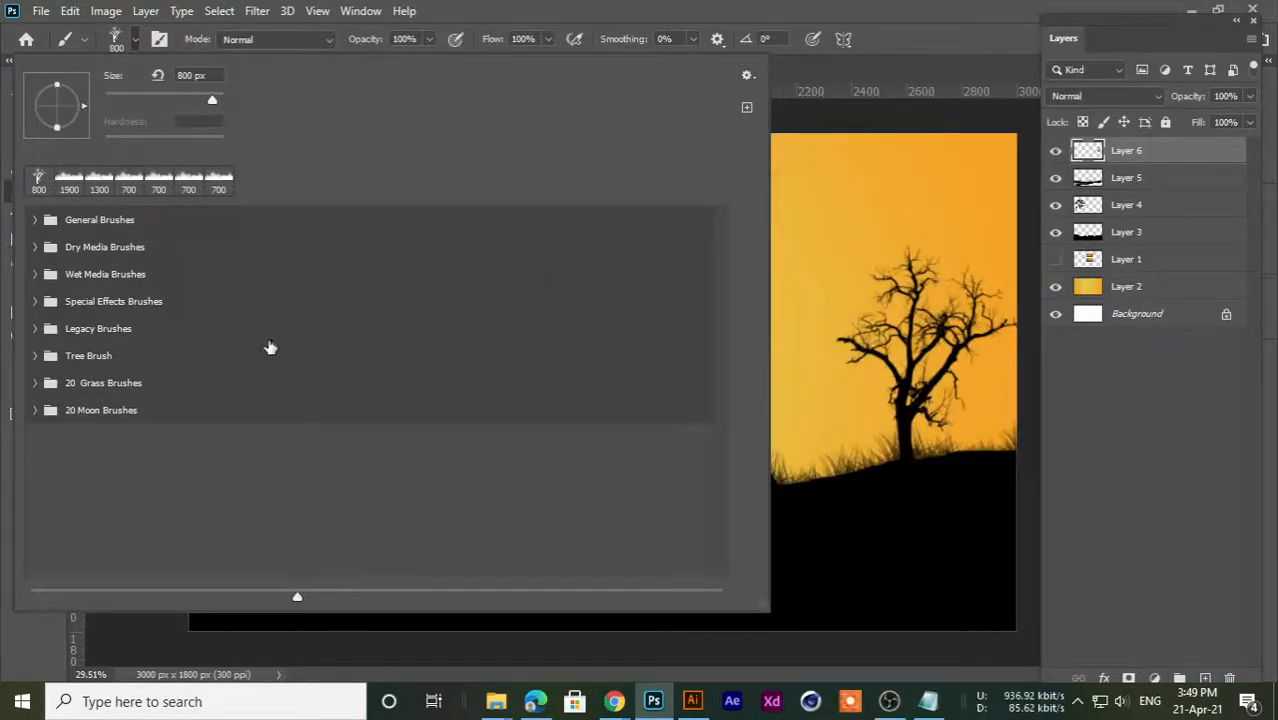
- Choose the Moon 1 brush from the 20 Moon Brushes set and reduce its size to 1000 px
{"action": "left_click", "coordinate": [33, 411]}
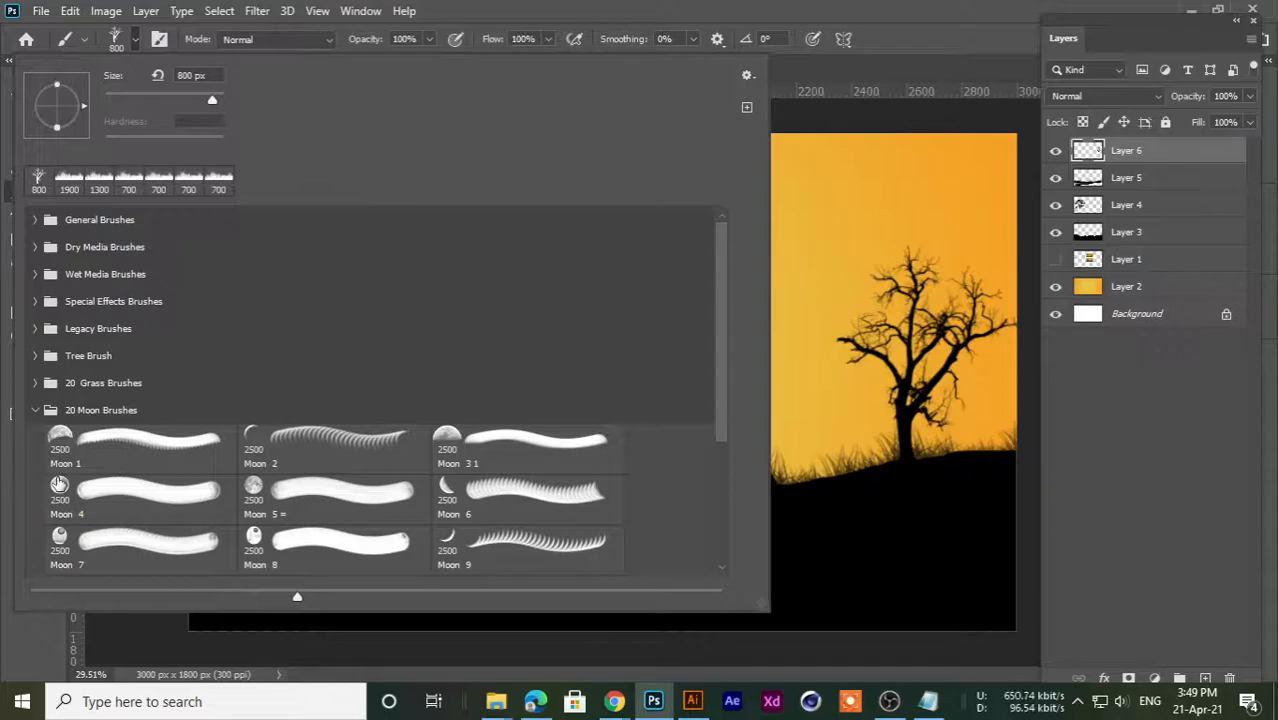
{"action": "left_click", "coordinate": [59, 436]}
{"action": "left_click", "coordinate": [929, 12]}
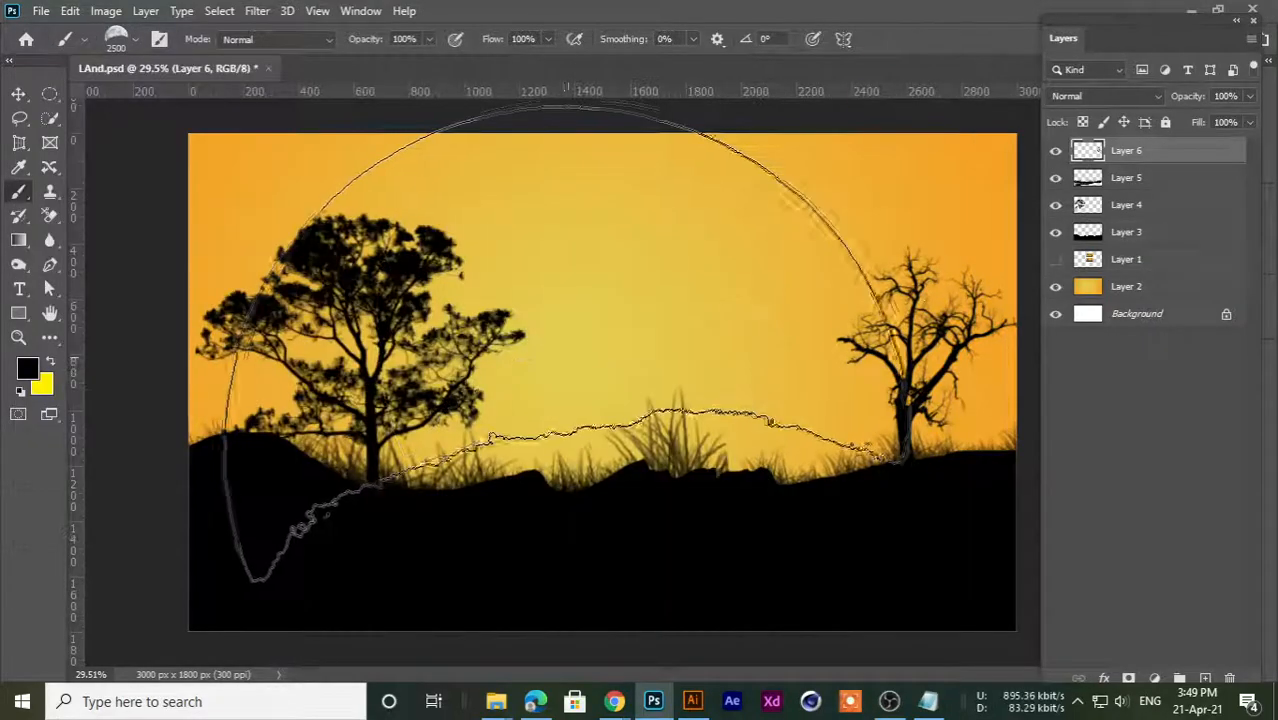
{"action": "key", "text": "bracketleft"}
{"action": "key", "text": "bracketleft"}
{"action": "key", "text": "bracketleft"}
{"action": "key", "text": "bracketleft"}
{"action": "key", "text": "bracketleft"}
{"action": "key", "text": "bracketleft"}
{"action": "key", "text": "bracketleft"}
{"action": "key", "text": "bracketleft"}
{"action": "key", "text": "bracketleft"}
{"action": "key", "text": "bracketleft"}
{"action": "key", "text": "bracketleft"}
{"action": "key", "text": "bracketleft"}
{"action": "key", "text": "bracketleft"}
{"action": "key", "text": "bracketleft"}
{"action": "key", "text": "bracketleft"}
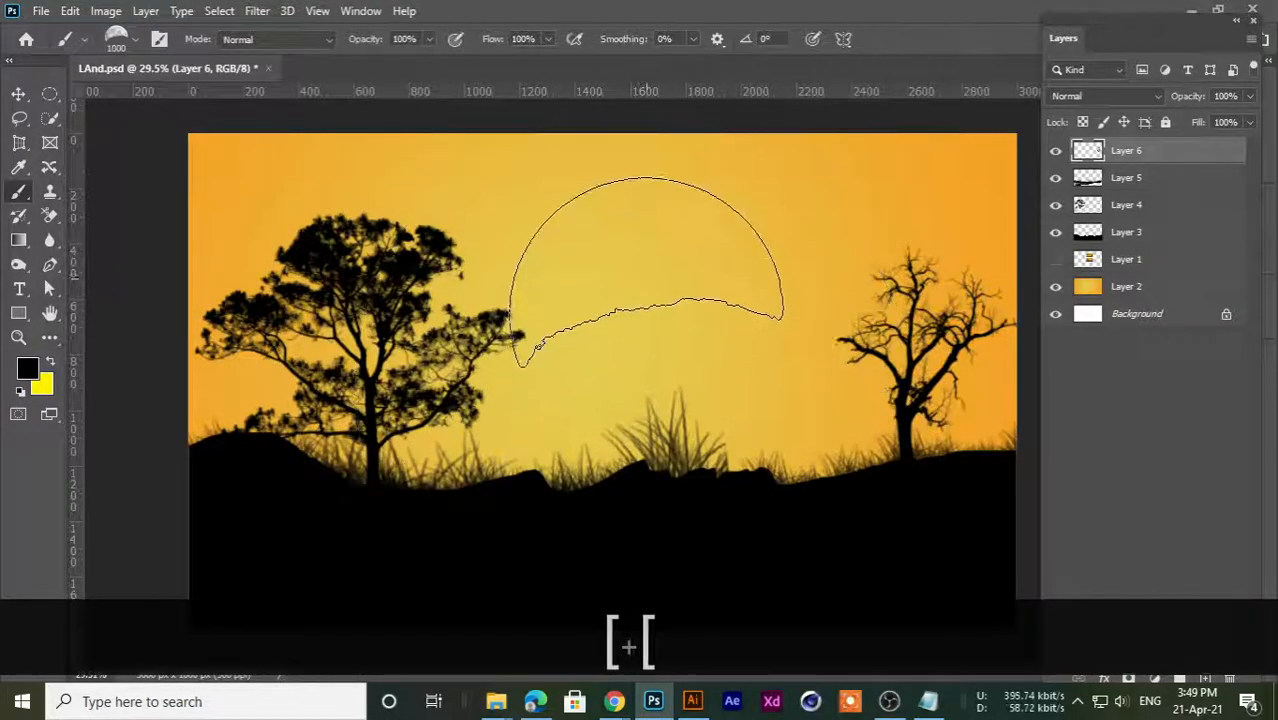
- Add a new layer above Layer 6 and set the foreground colour to white
{"action": "left_click", "coordinate": [1204, 679]}
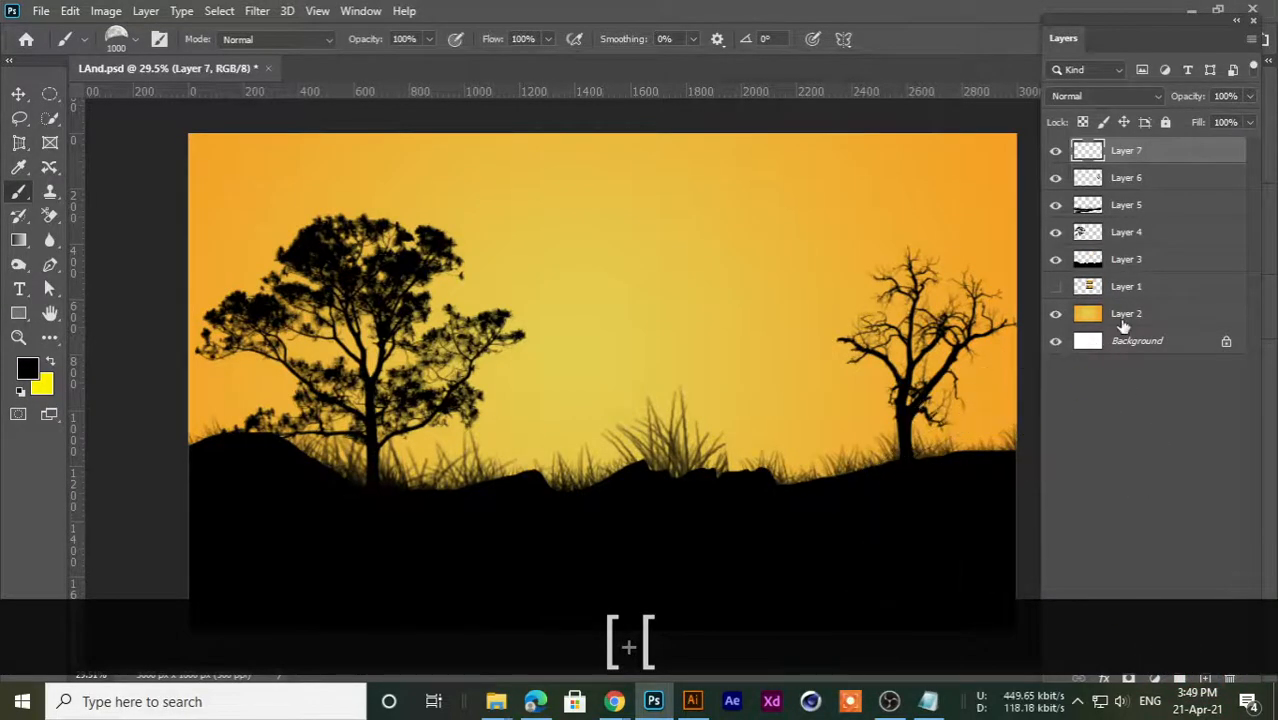
{"action": "left_click", "coordinate": [30, 379]}
{"action": "left_click", "coordinate": [762, 360]}
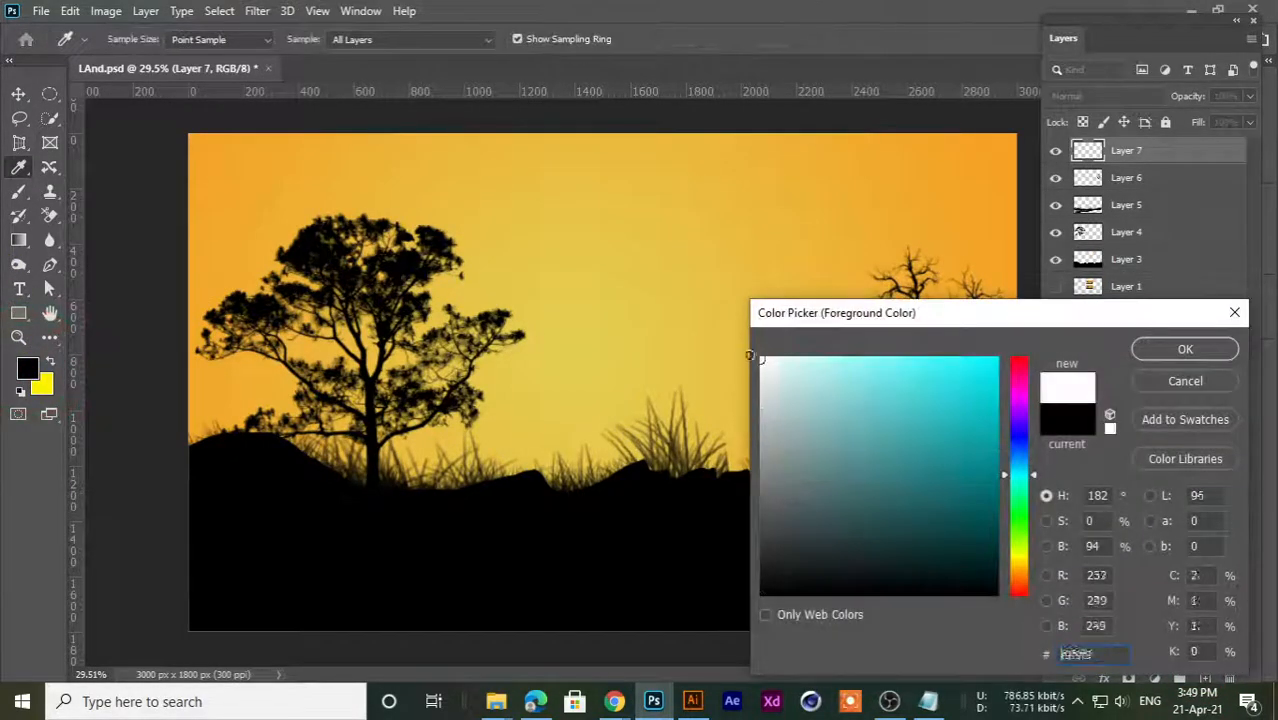
{"action": "left_click", "coordinate": [1180, 348]}
- Try stamping the white Moon 1 shape in the sky, undo it and reduce the brush to 500 px
{"action": "left_click", "coordinate": [671, 283]}
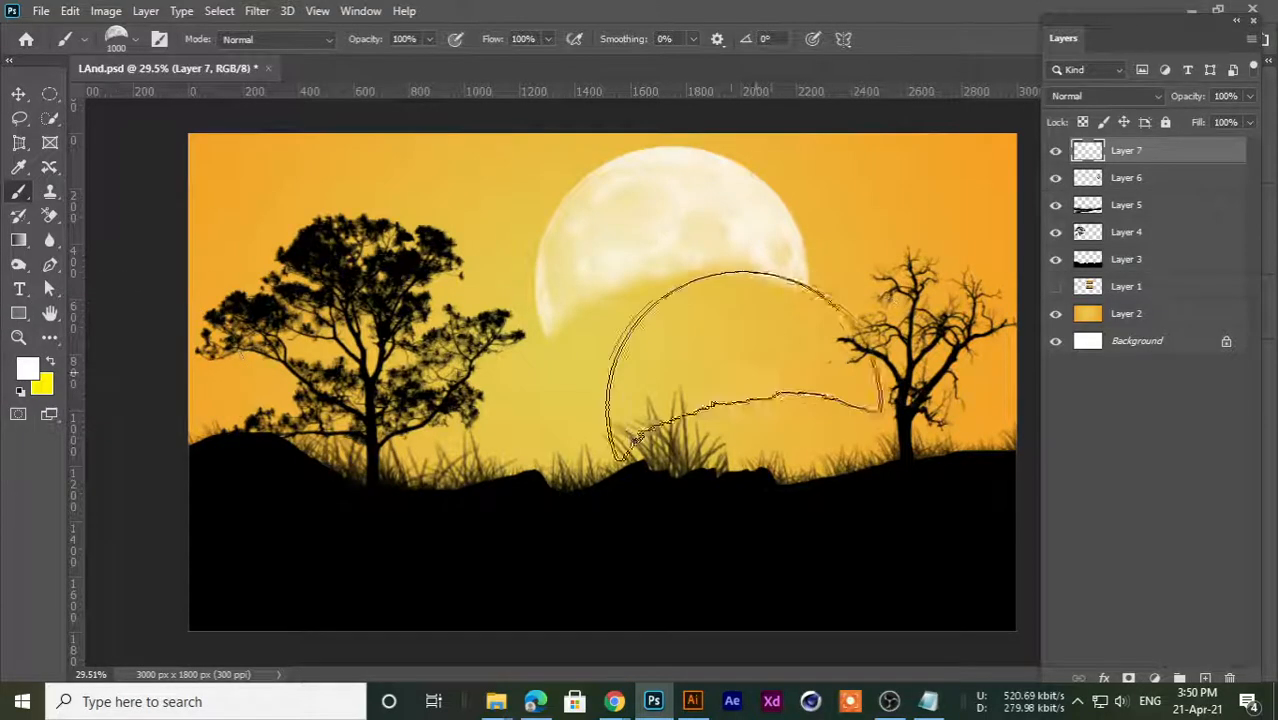
{"action": "key", "text": "ctrl+z"}
{"action": "key", "text": "bracketleft"}
{"action": "key", "text": "bracketleft"}
{"action": "key", "text": "bracketleft"}
{"action": "key", "text": "bracketleft"}
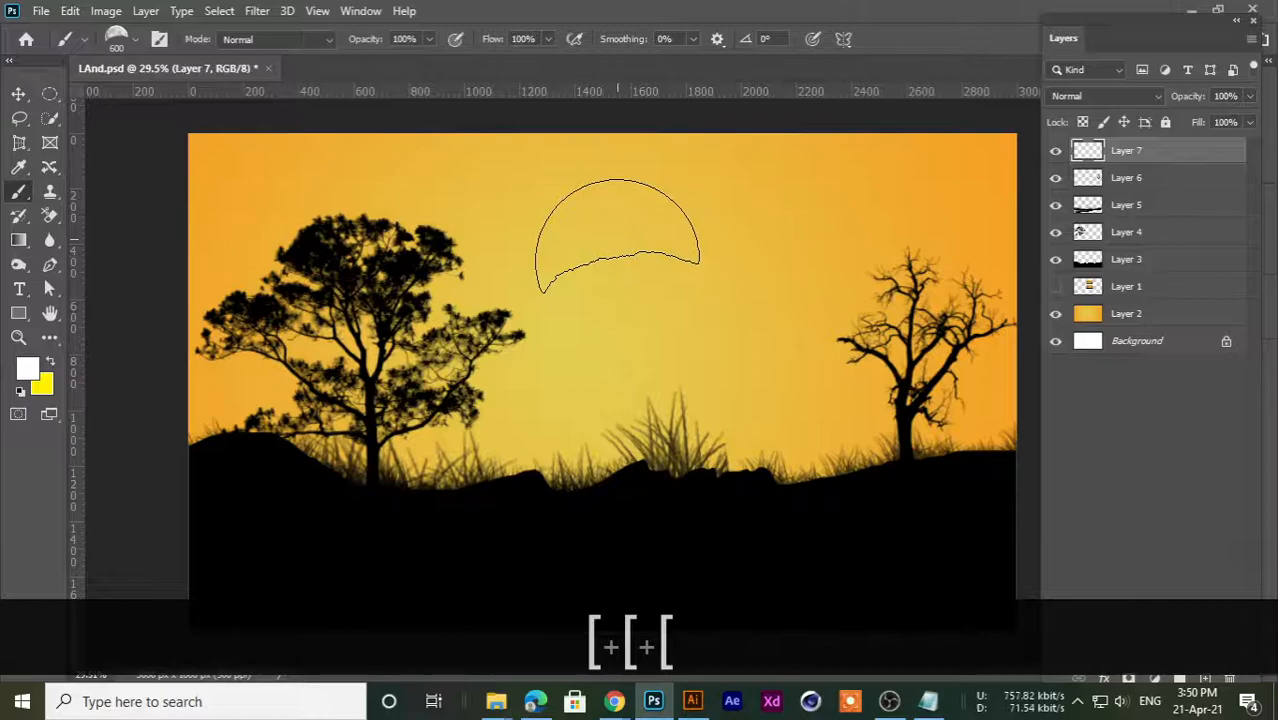
{"action": "key", "text": "bracketleft"}
- Switch to the Moon 5 = brush and reduce its size to 300 px
{"action": "left_click", "coordinate": [139, 41]}
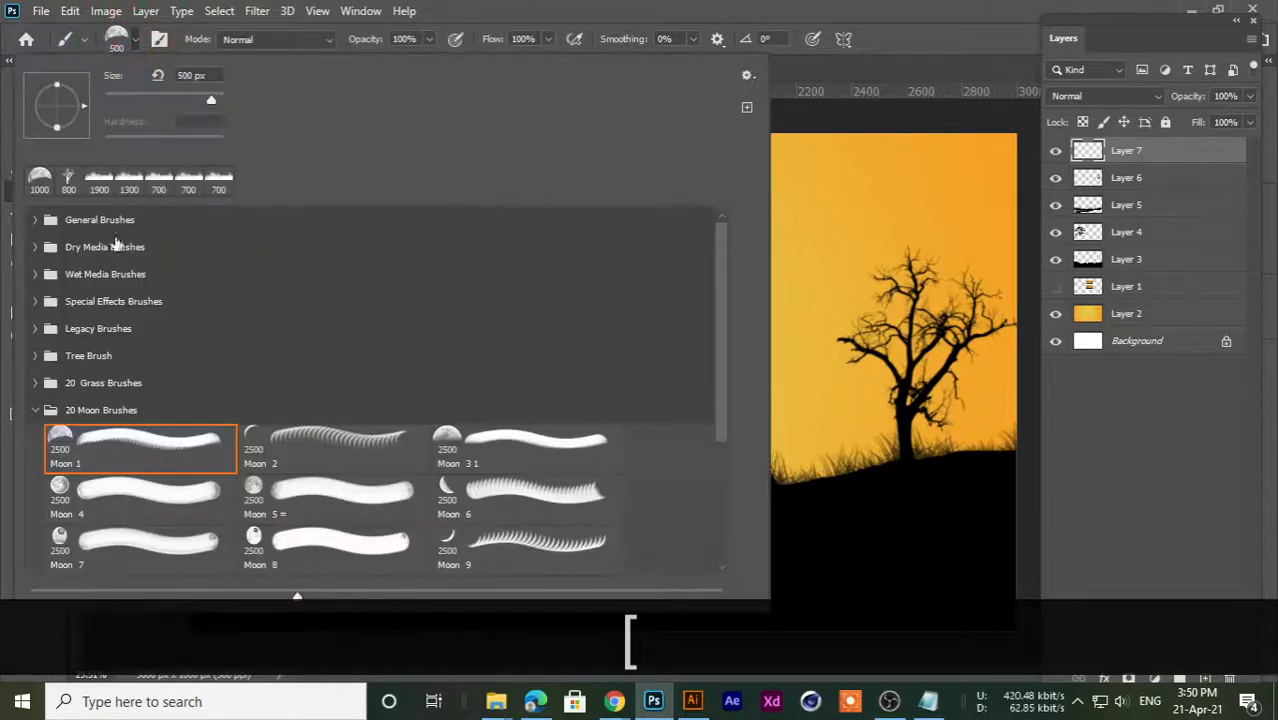
{"action": "double_click", "coordinate": [252, 460]}
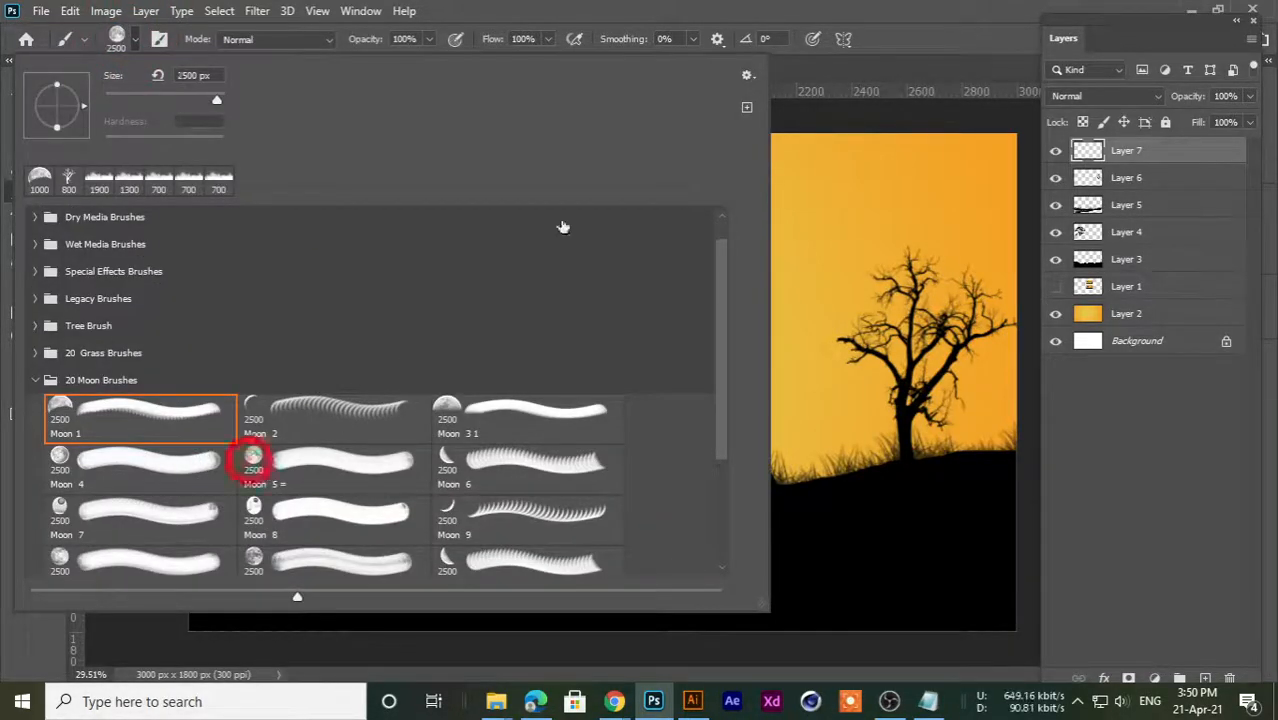
{"action": "key", "text": "bracketleft"}
{"action": "key", "text": "bracketleft"}
{"action": "key", "text": "bracketleft"}
{"action": "key", "text": "bracketleft"}
{"action": "key", "text": "bracketleft"}
{"action": "key", "text": "bracketleft"}
{"action": "key", "text": "bracketleft"}
{"action": "key", "text": "bracketleft"}
{"action": "key", "text": "bracketleft"}
{"action": "key", "text": "bracketleft"}
{"action": "key", "text": "bracketleft"}
{"action": "key", "text": "bracketleft"}
{"action": "key", "text": "bracketleft"}
{"action": "key", "text": "bracketleft"}
{"action": "key", "text": "bracketleft"}
{"action": "key", "text": "bracketleft"}
{"action": "key", "text": "bracketleft"}
{"action": "key", "text": "bracketleft"}
{"action": "key", "text": "bracketleft"}
{"action": "key", "text": "bracketleft"}
{"action": "key", "text": "bracketleft"}
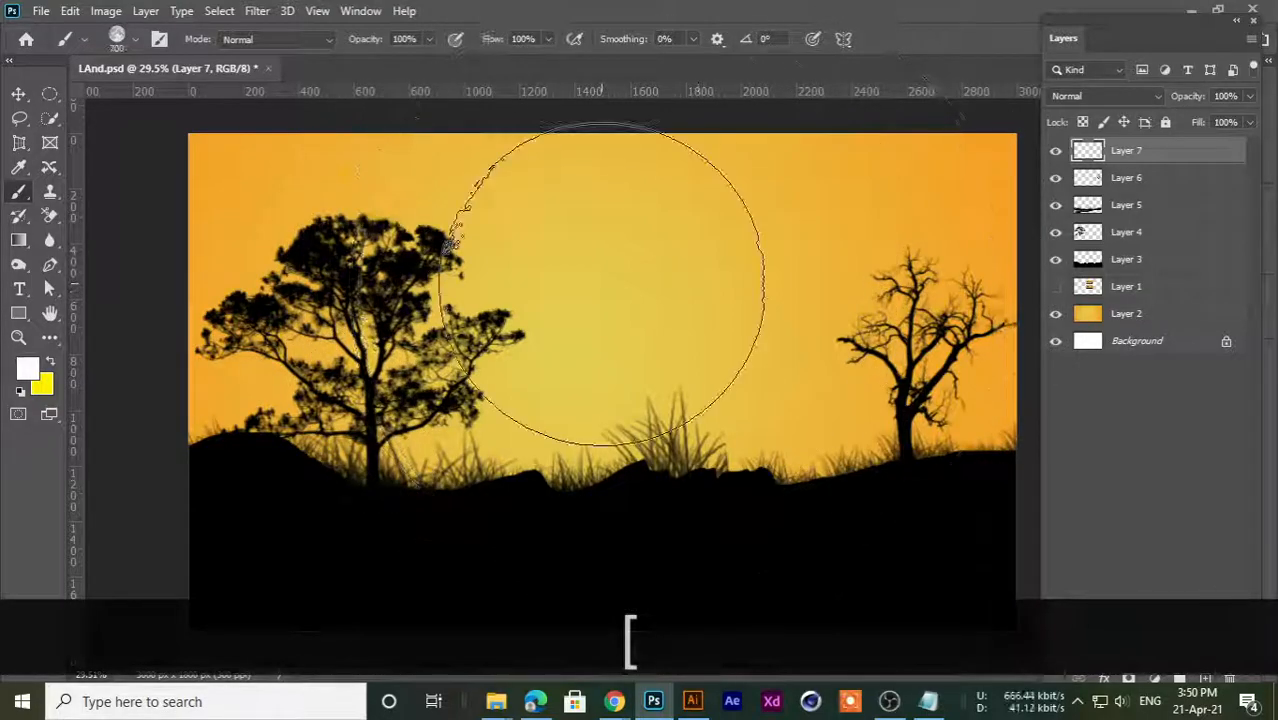
- Enlarge the moon brush to 900 px and stamp a white full moon in the sky between the trees
{"action": "key", "text": "bracketright"}
{"action": "key", "text": "bracketright"}
{"action": "key", "text": "bracketright"}
{"action": "key", "text": "bracketright"}
{"action": "key", "text": "bracketright"}
{"action": "key", "text": "bracketright"}
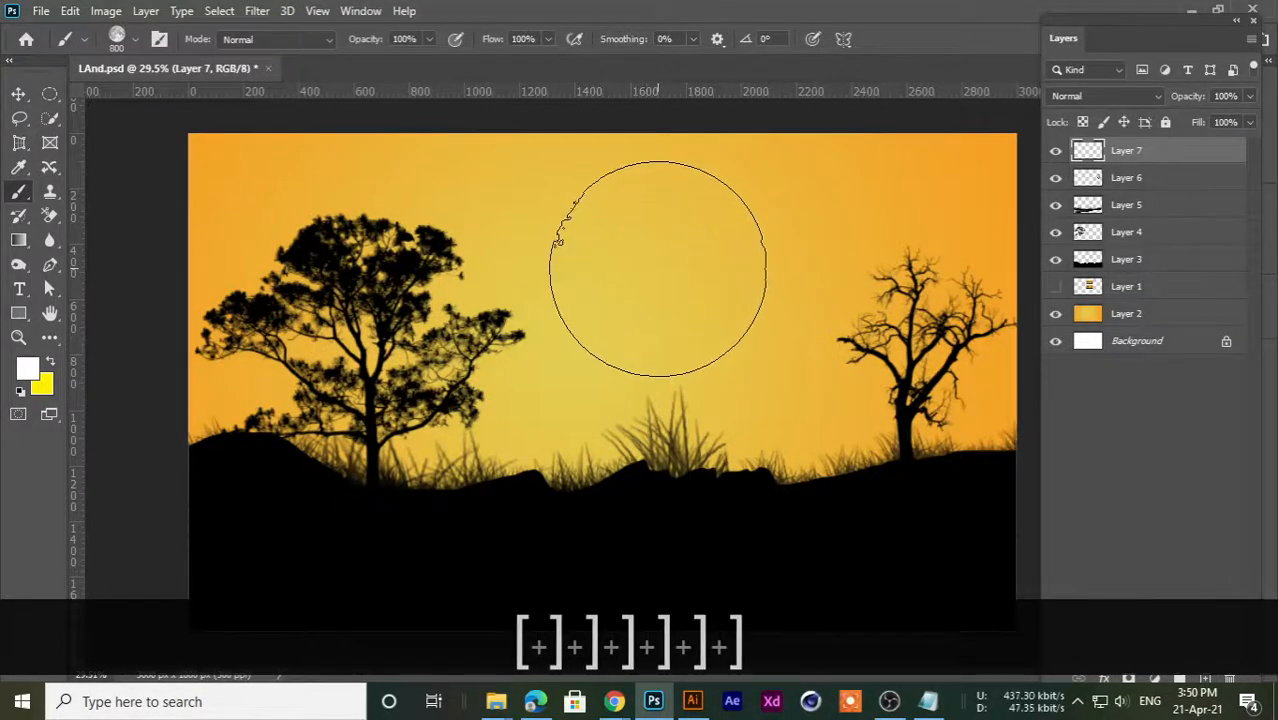
{"action": "left_click", "coordinate": [656, 284]}
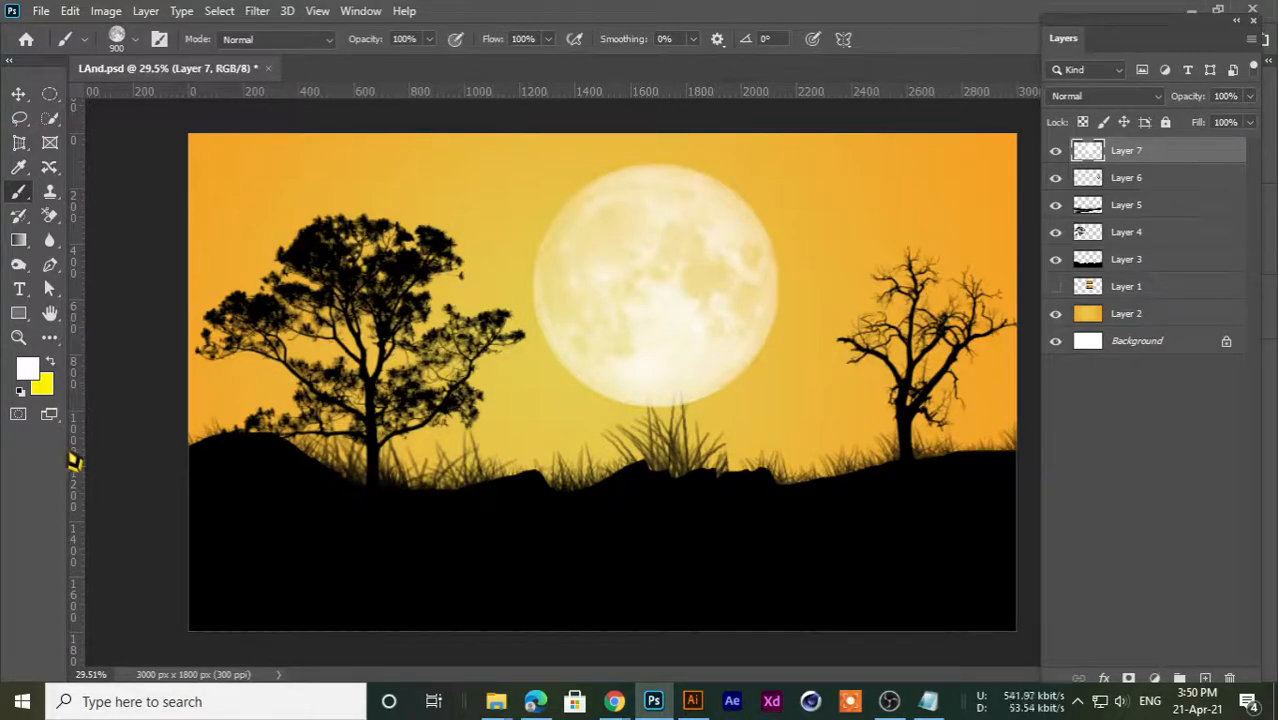
- Delete Layer 7 with the full moon
{"action": "left_click", "coordinate": [18, 93]}
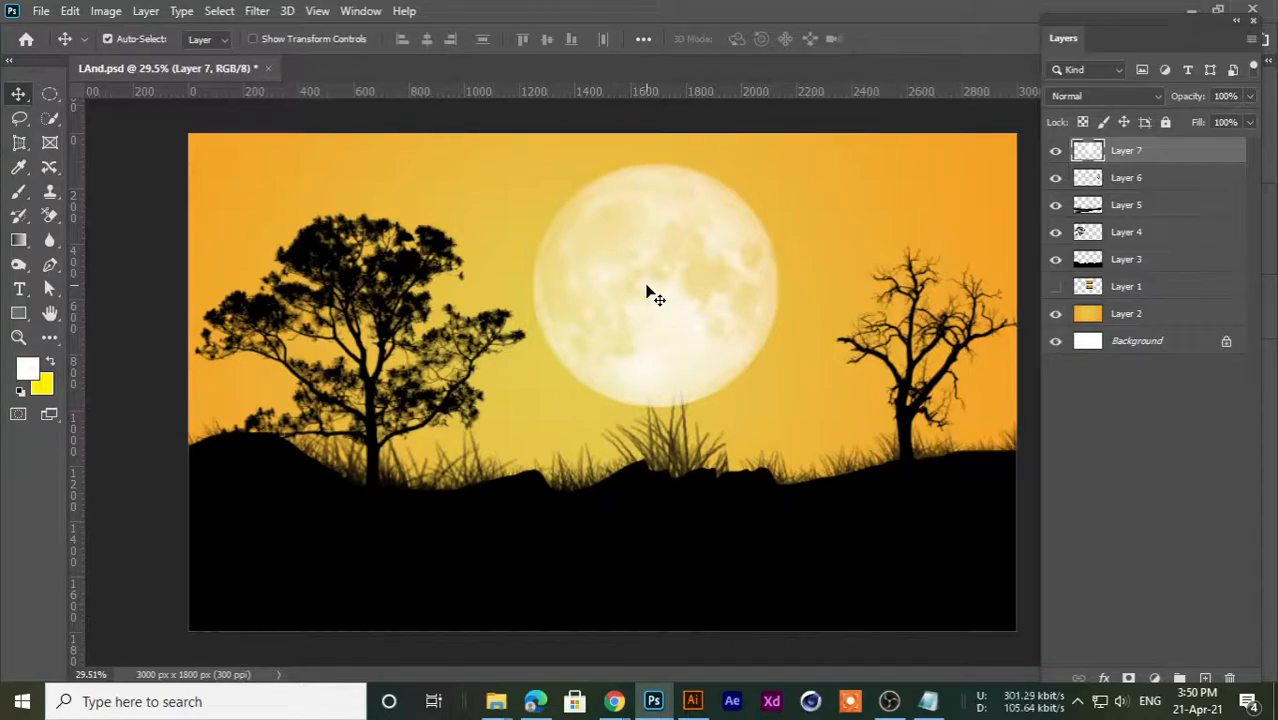
{"action": "key", "text": "Delete"}
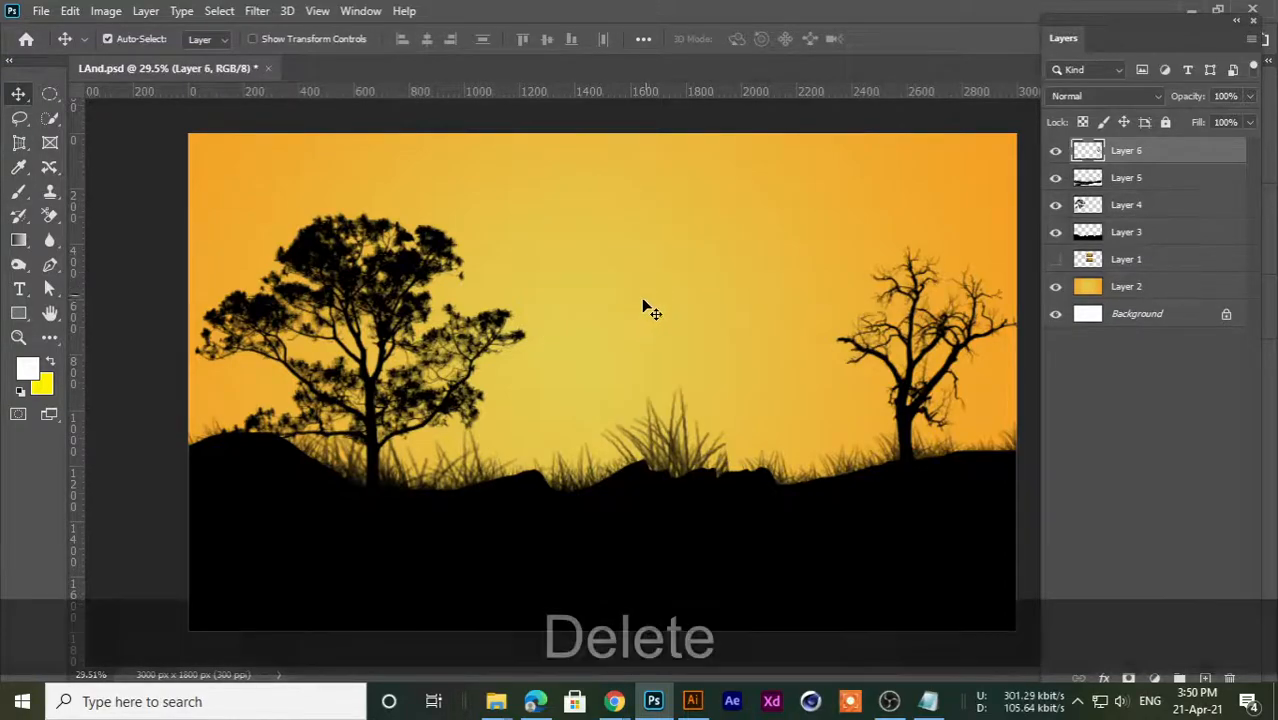
- Add a new layer above the others and set the foreground color to magenta
{"action": "left_click", "coordinate": [1207, 679]}
{"action": "left_click", "coordinate": [24, 366]}
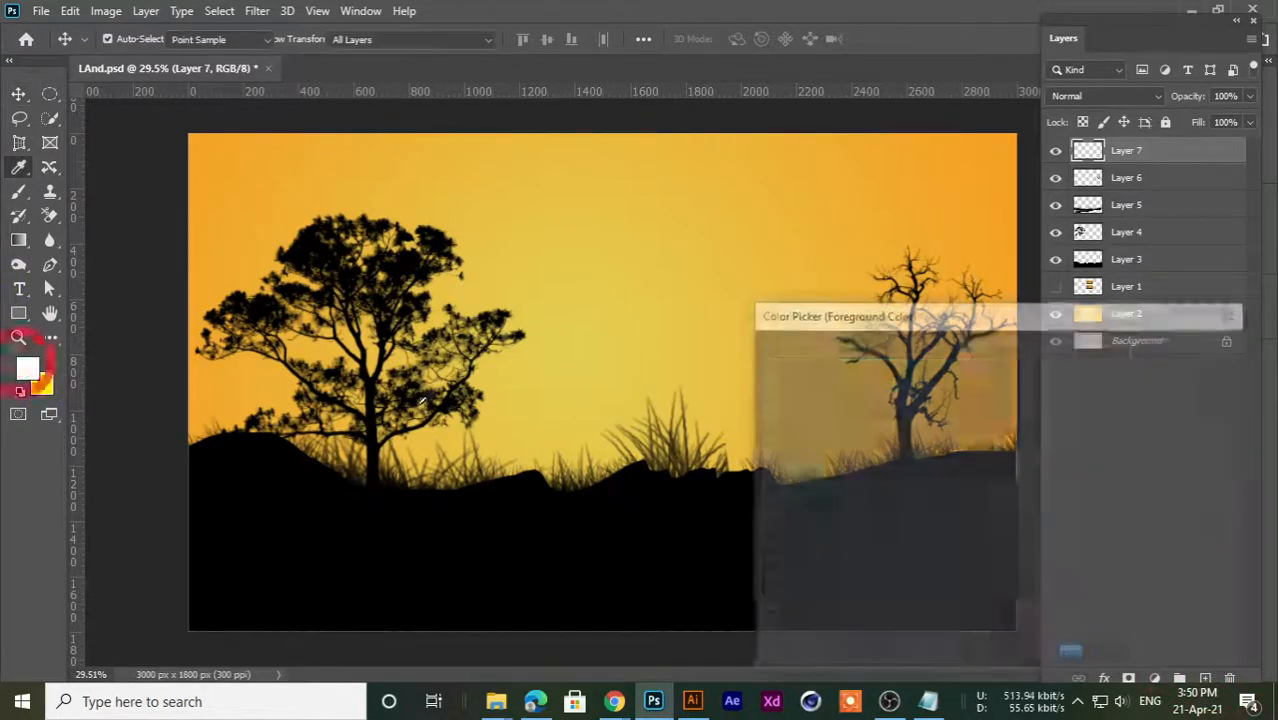
{"action": "left_click_drag", "start_coordinate": [893, 408], "coordinate": [1034, 349]}
{"action": "left_click_drag", "start_coordinate": [1030, 487], "coordinate": [1030, 398]}
{"action": "left_click", "coordinate": [1184, 349]}
{"action": "key", "text": "v"}
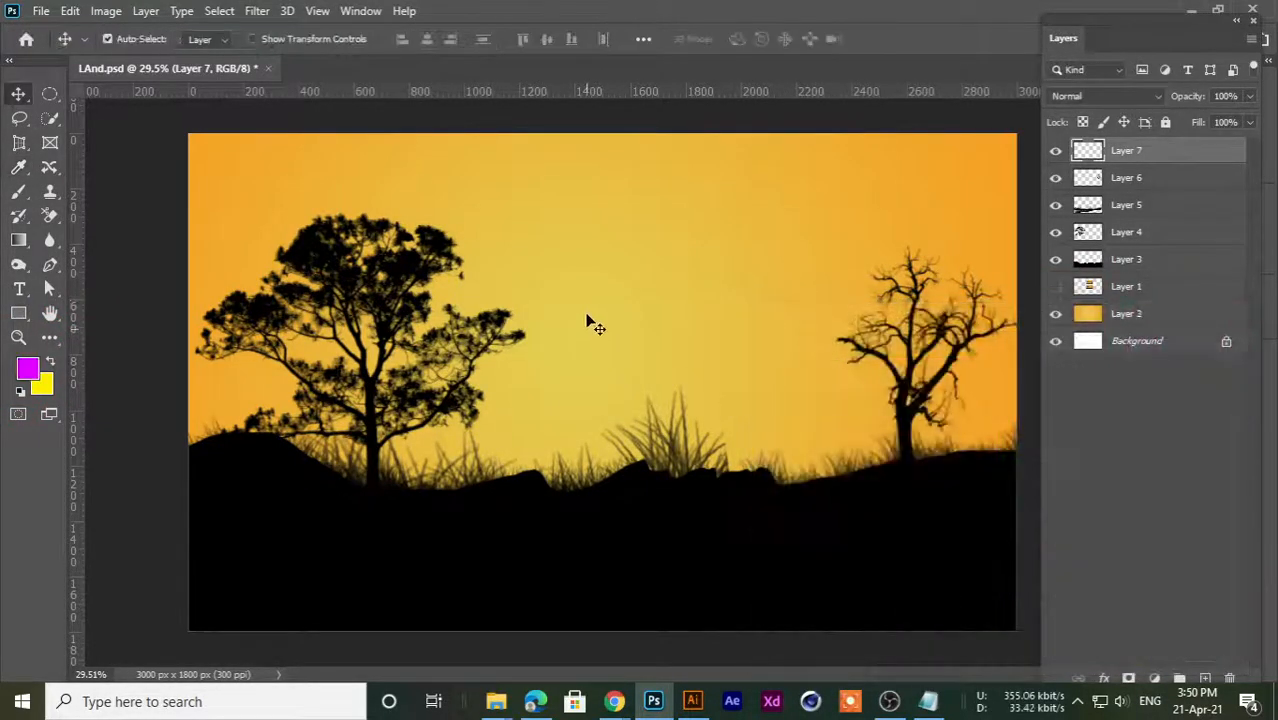
- Try stamping a magenta full moon between the trees with the 900 px moon brush and delete its layer
{"action": "key", "text": "b"}
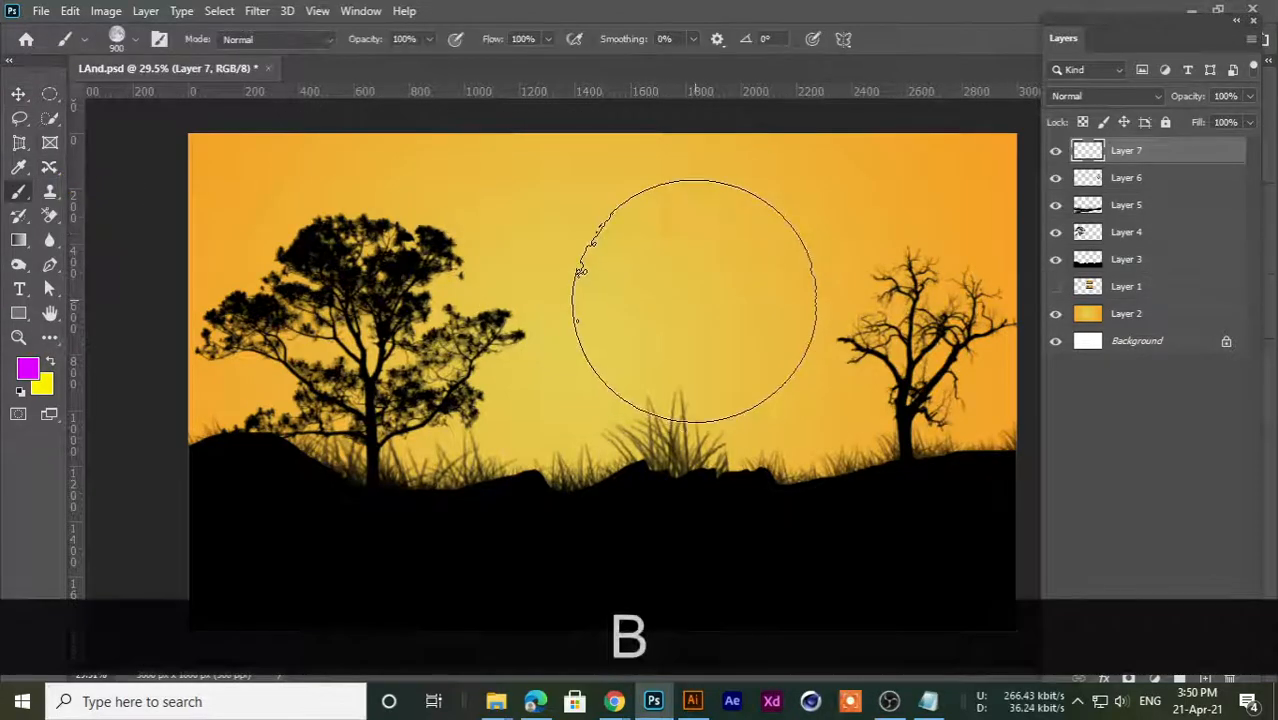
{"action": "left_click", "coordinate": [693, 297]}
{"action": "left_click", "coordinate": [20, 97]}
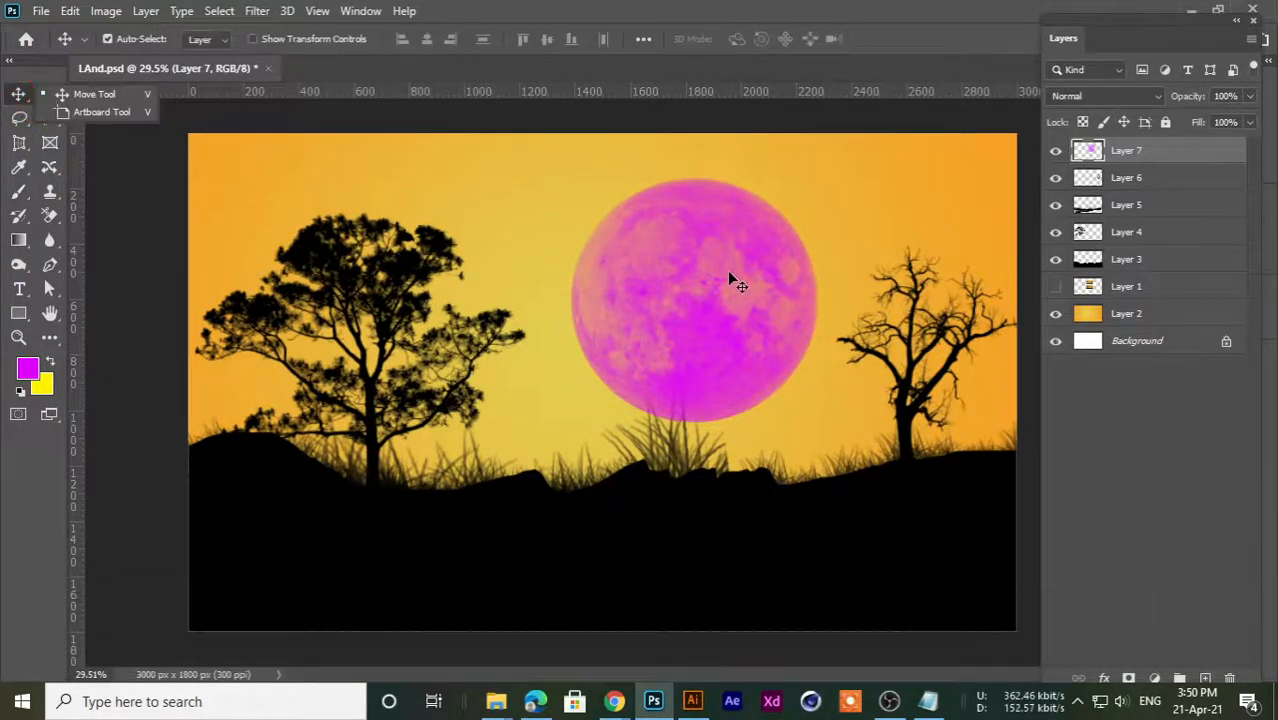
{"action": "key", "text": "Delete"}
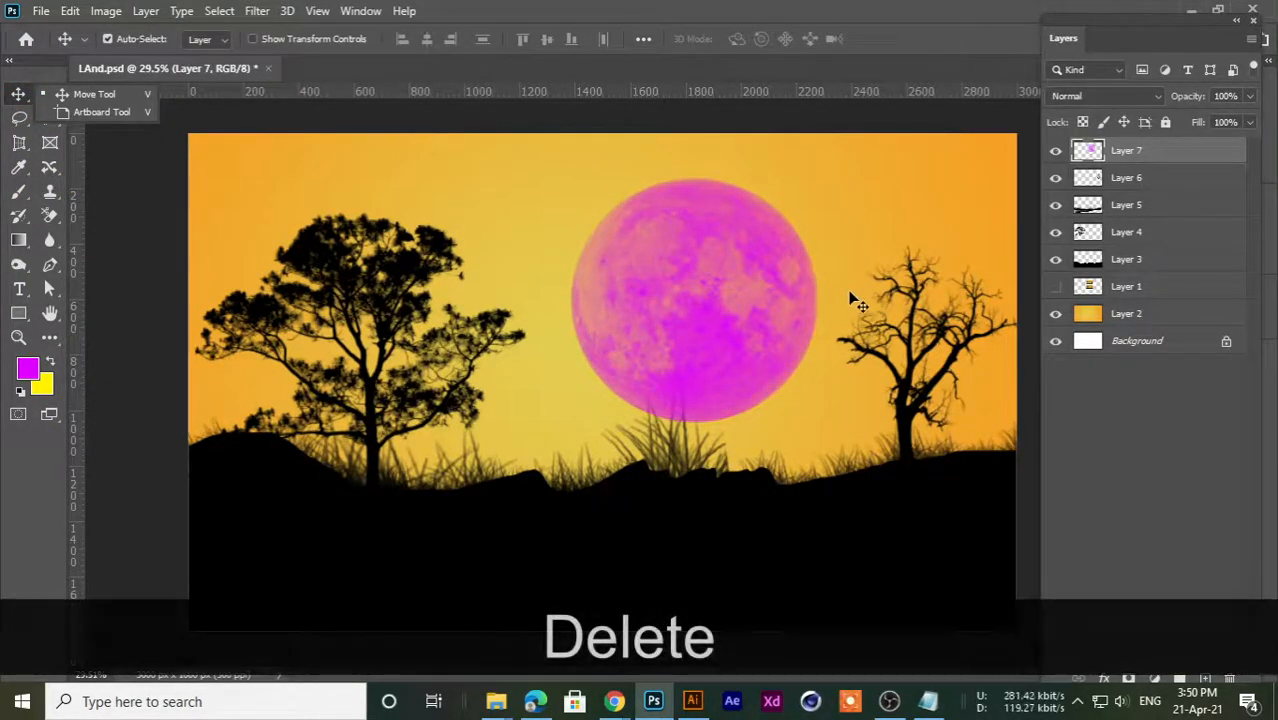
{"action": "key", "text": "Delete"}
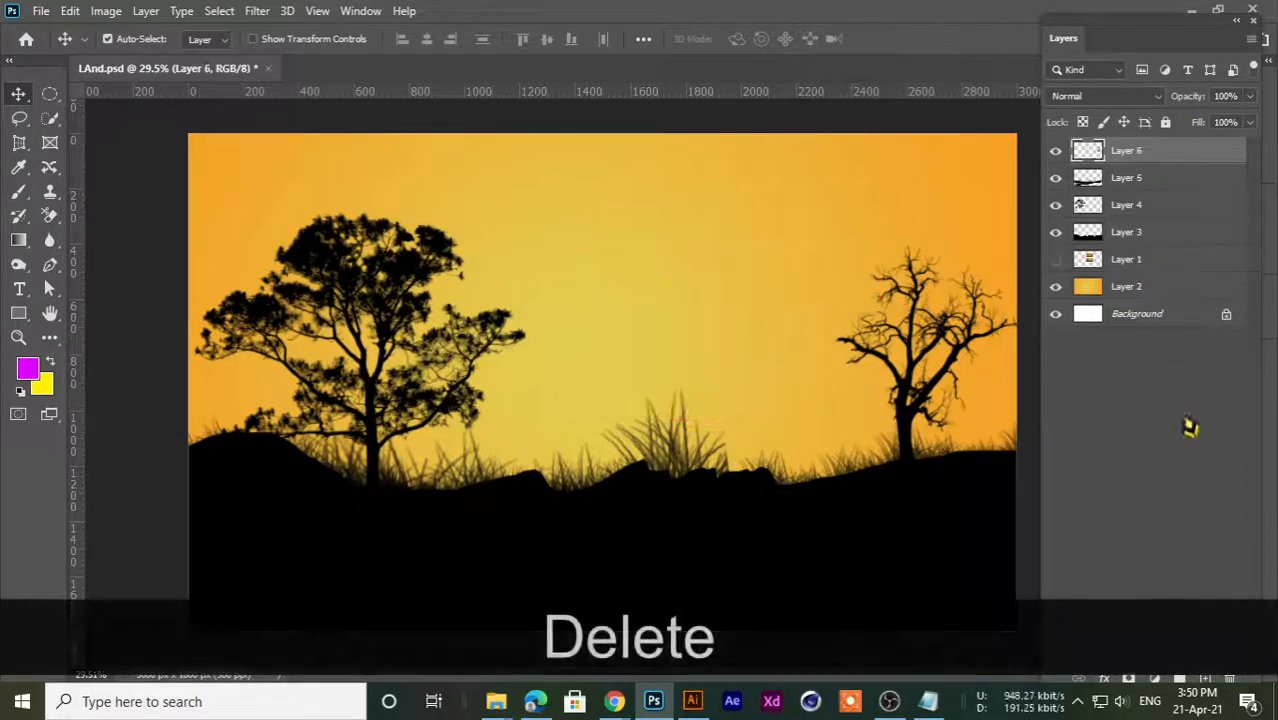
- Add a new top layer and pick the Hard Round brush from General Brushes for painting
{"action": "left_click", "coordinate": [1207, 678]}
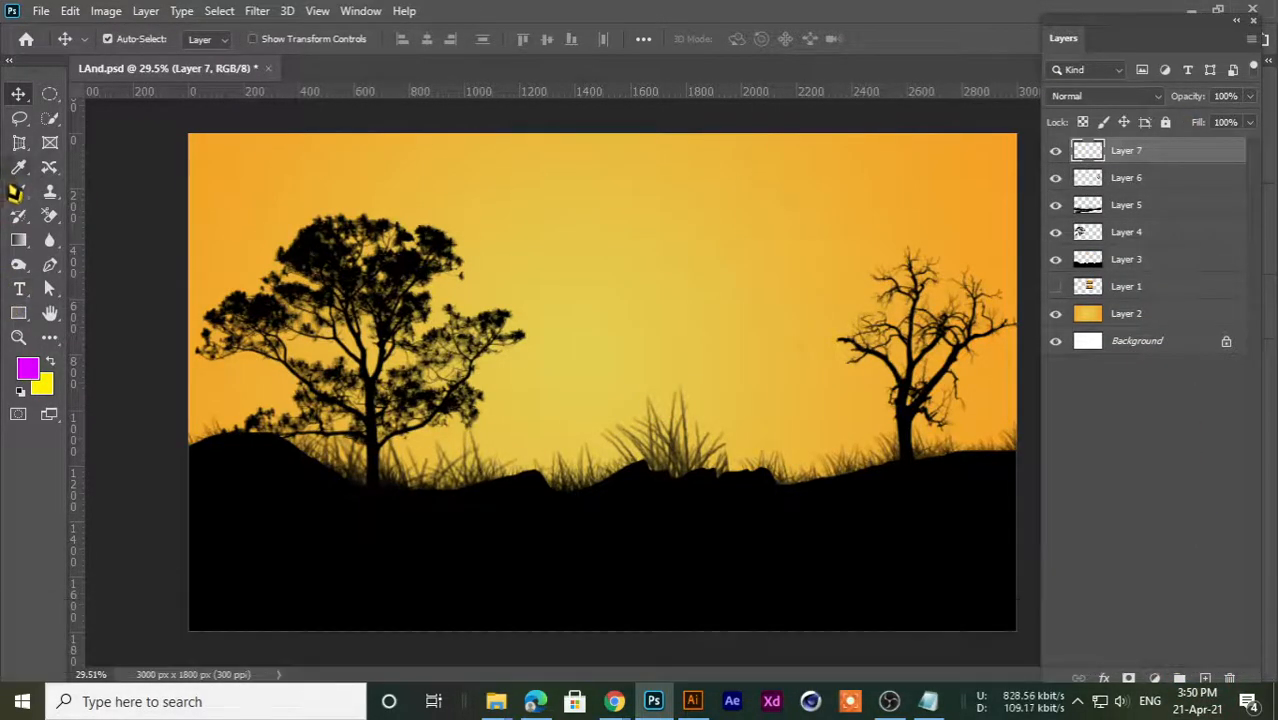
{"action": "left_click", "coordinate": [20, 193]}
{"action": "left_click", "coordinate": [100, 192]}
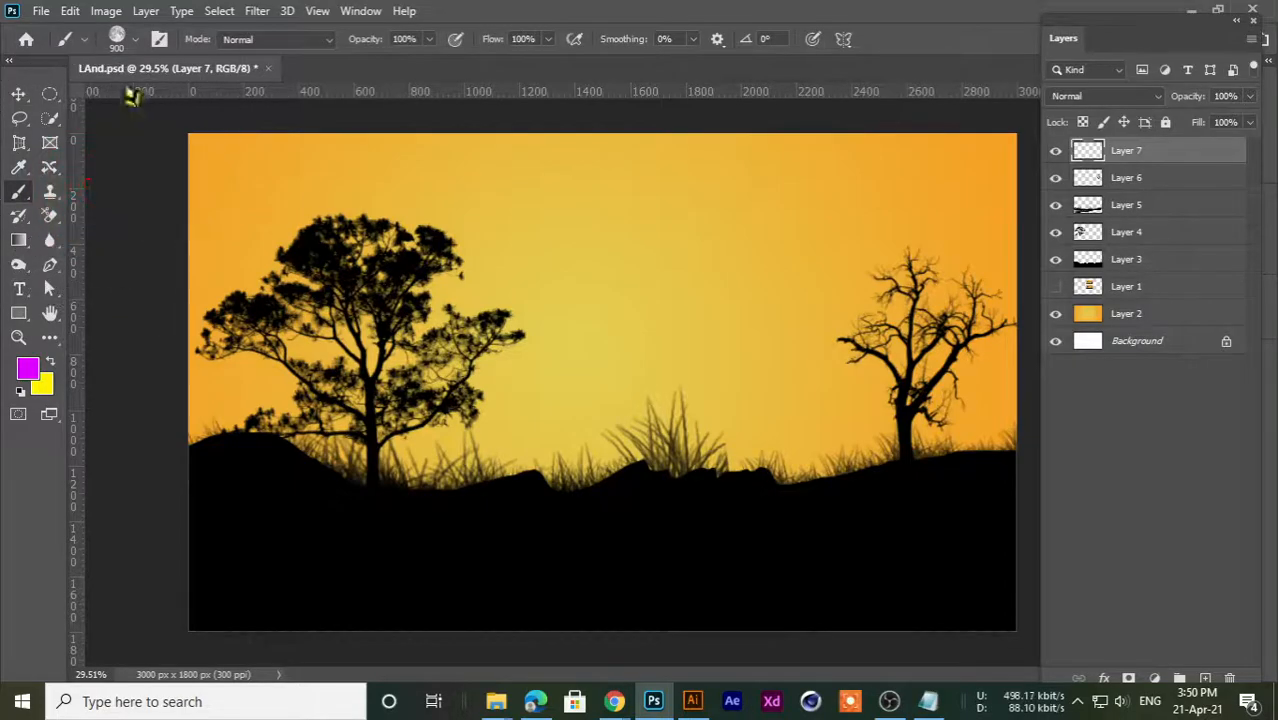
{"action": "left_click", "coordinate": [132, 42]}
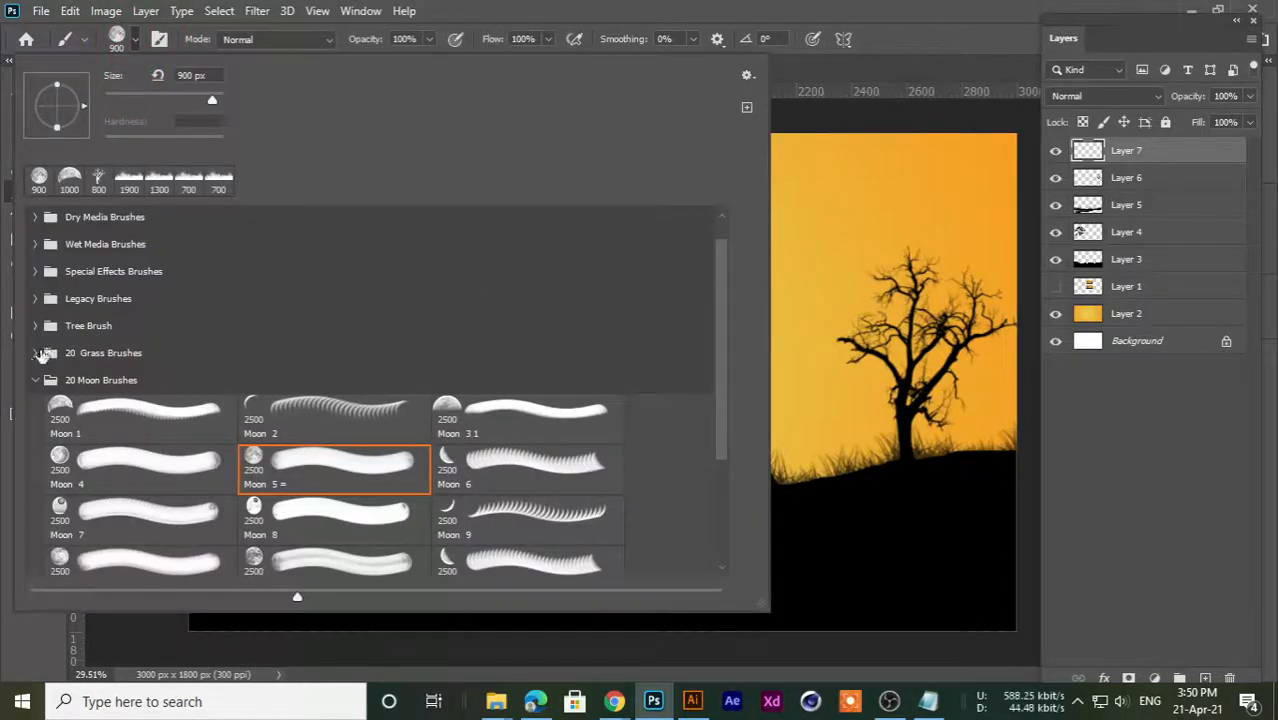
{"action": "left_click", "coordinate": [746, 76]}
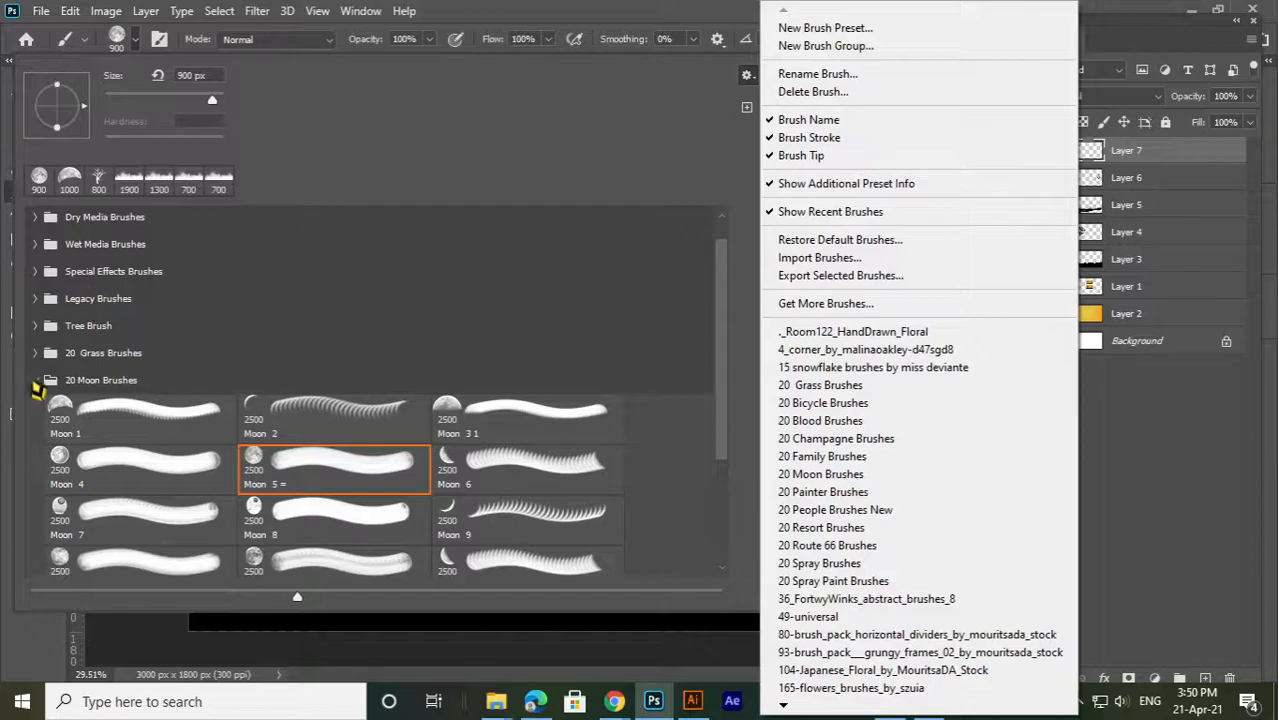
{"action": "left_click", "coordinate": [36, 390]}
{"action": "scroll", "coordinate": [193, 381], "scroll_direction": "up", "scroll_amount": 1}
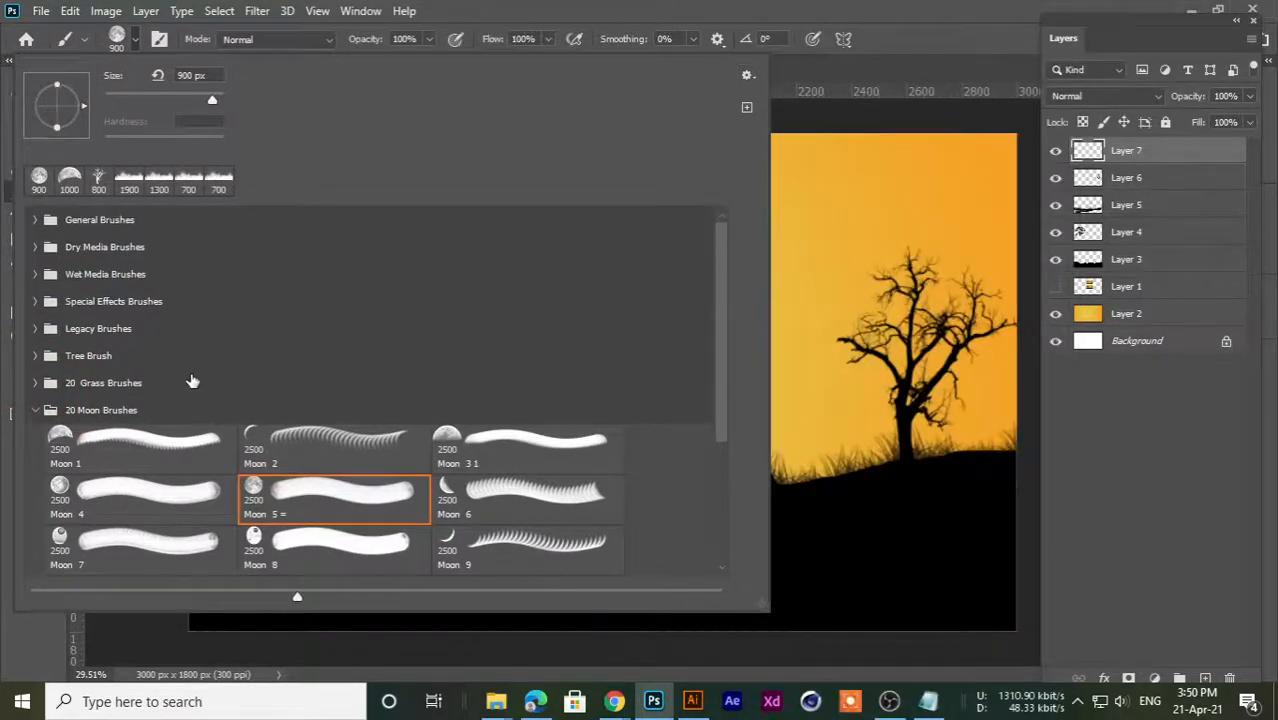
{"action": "left_click", "coordinate": [33, 220]}
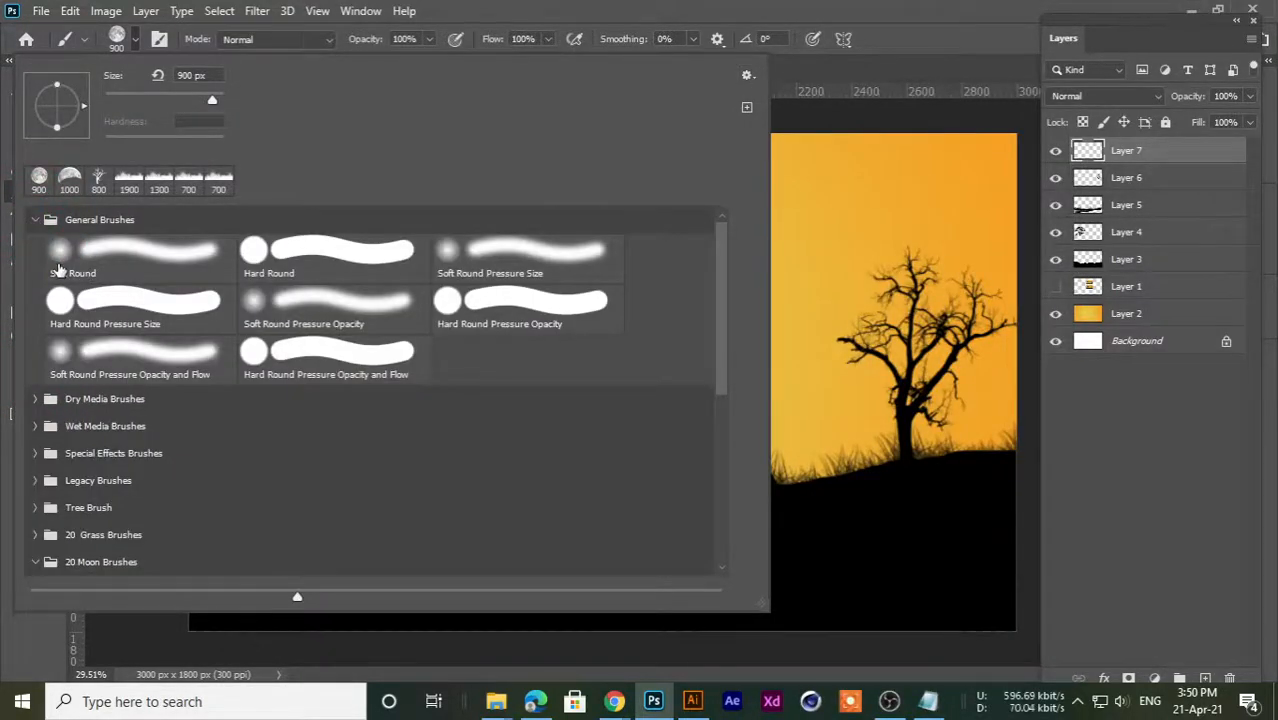
{"action": "double_click", "coordinate": [254, 254]}
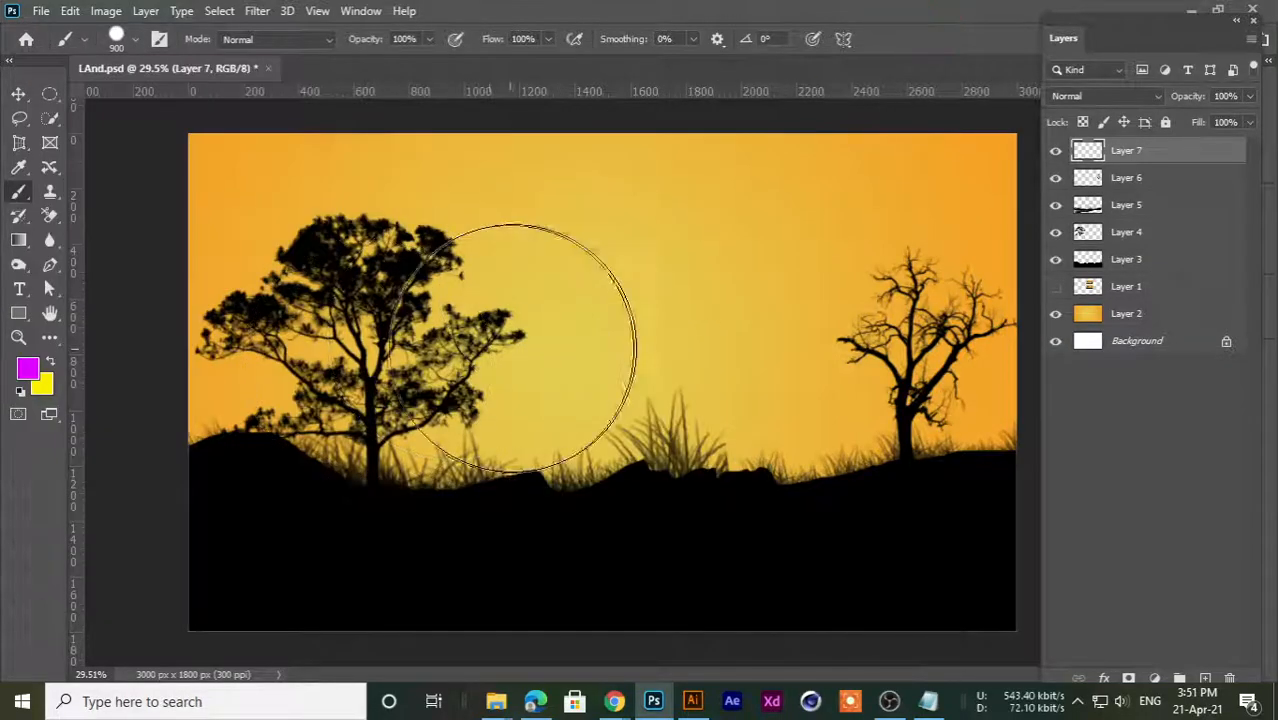
- Reduce the Hard Round brush to 600 px
{"action": "key", "text": "bracketleft"}
{"action": "key", "text": "bracketleft"}
{"action": "key", "text": "bracketright"}
{"action": "key", "text": "bracketright"}
{"action": "key", "text": "bracketleft"}
{"action": "key", "text": "bracketleft"}
{"action": "key", "text": "bracketright"}
{"action": "key", "text": "bracketleft"}
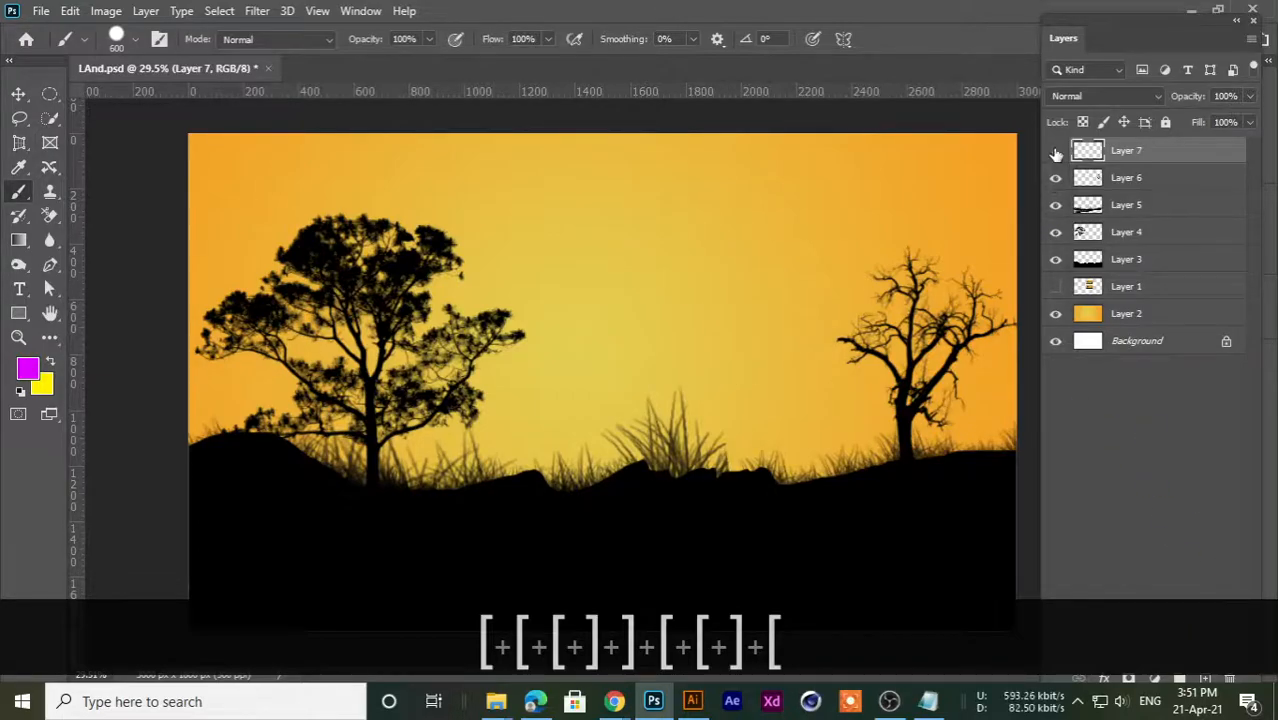
- Set the foreground color to white (ffffff) and stamp one solid sun disc in the sky between the trees
{"action": "left_click", "coordinate": [27, 370]}
{"action": "mouse_move", "coordinate": [756, 422]}
{"action": "left_mouse_down"}
{"action": "mouse_move", "coordinate": [788, 377]}
{"action": "mouse_move", "coordinate": [725, 305]}
{"action": "left_mouse_up"}
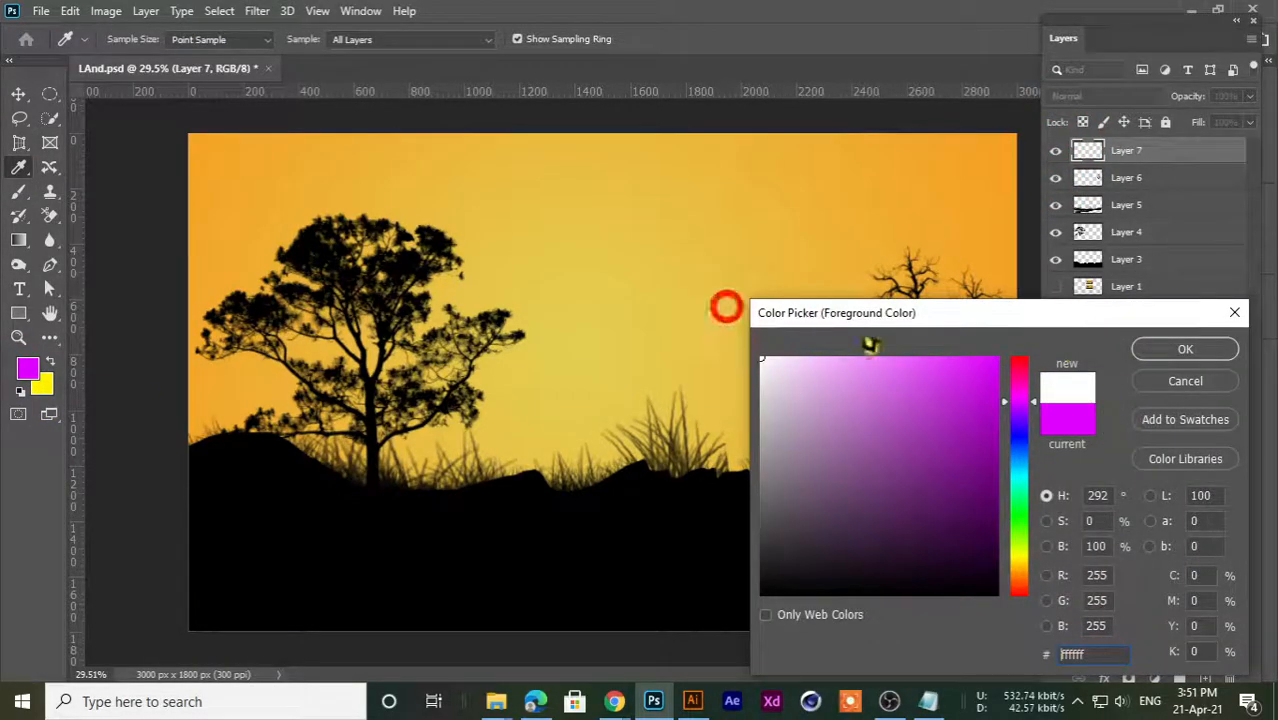
{"action": "left_click", "coordinate": [1175, 349]}
{"action": "left_click", "coordinate": [651, 266]}
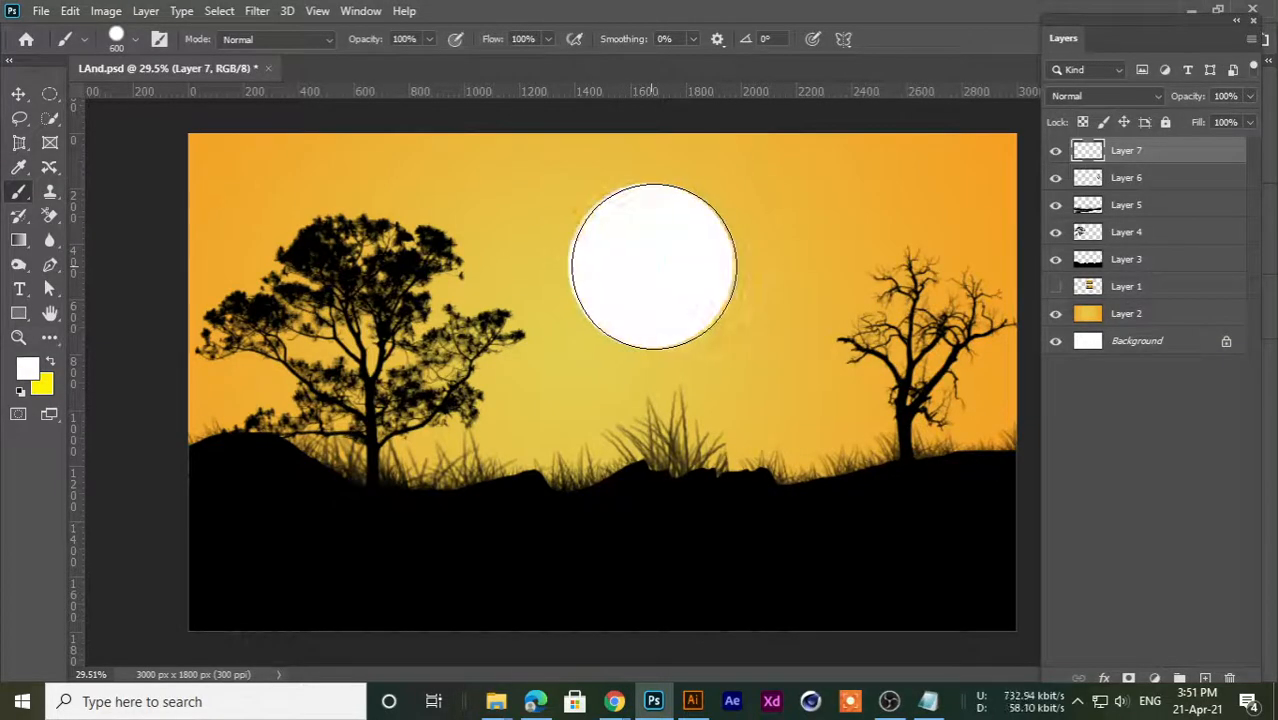
- Move the white sun disc slightly higher in the sky
{"action": "left_click", "coordinate": [19, 93]}
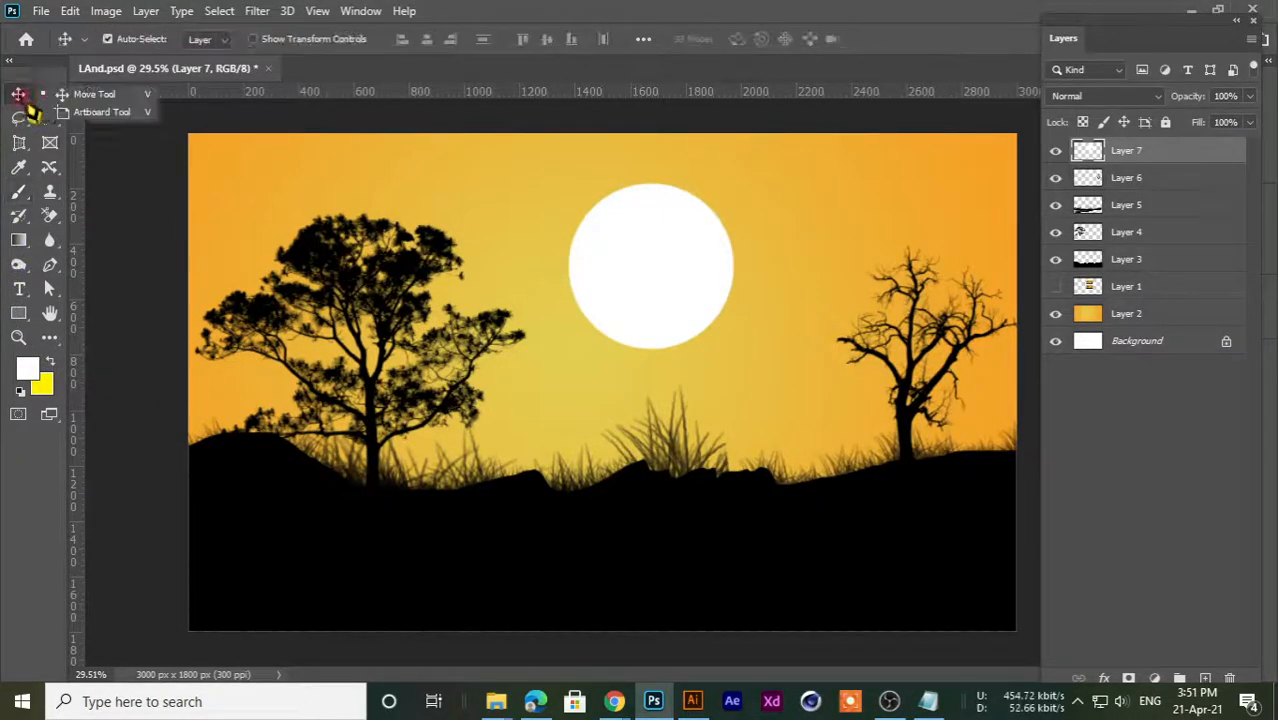
{"action": "scroll", "coordinate": [673, 351], "scroll_direction": "down", "scroll_amount": 2}
{"action": "scroll", "coordinate": [668, 330], "scroll_direction": "up", "scroll_amount": 2}
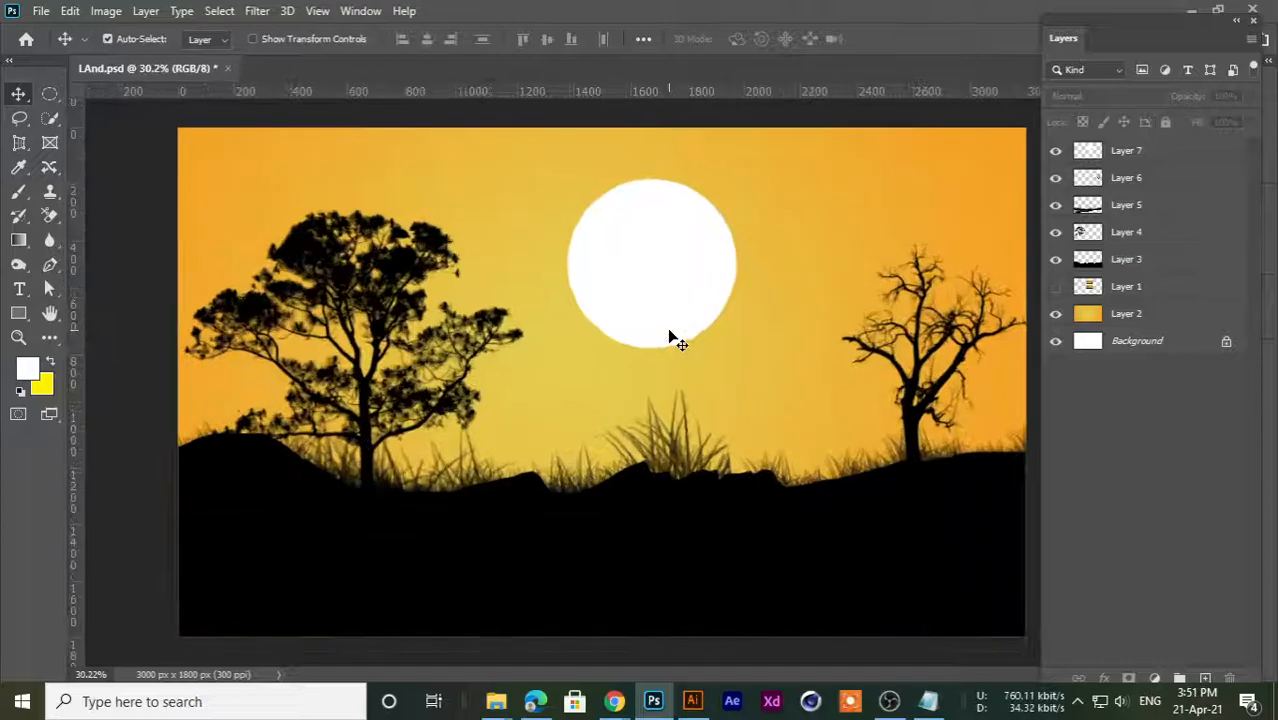
{"action": "left_click_drag", "start_coordinate": [673, 302], "coordinate": [672, 279]}
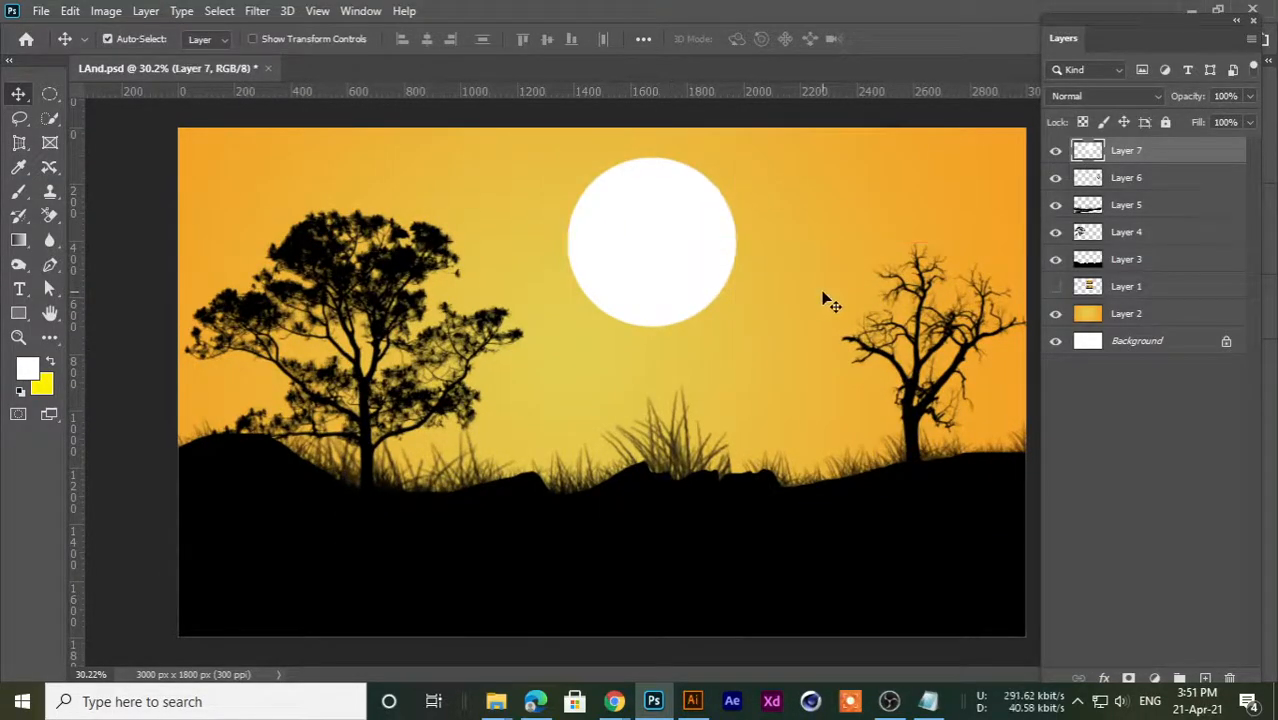
- Add a new layer above the sun and lower the Hard Round brush's hardness to its minimum
{"action": "left_click", "coordinate": [1204, 679]}
{"action": "left_click", "coordinate": [19, 193]}
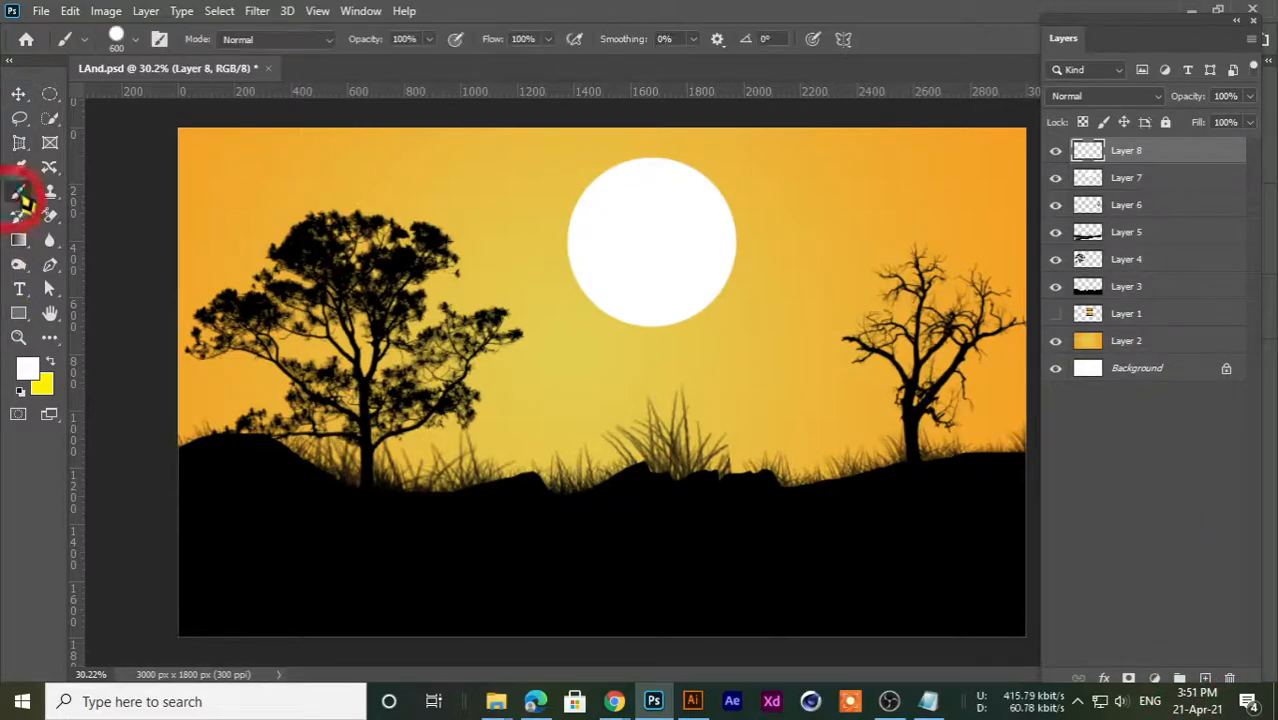
{"action": "left_click", "coordinate": [134, 40]}
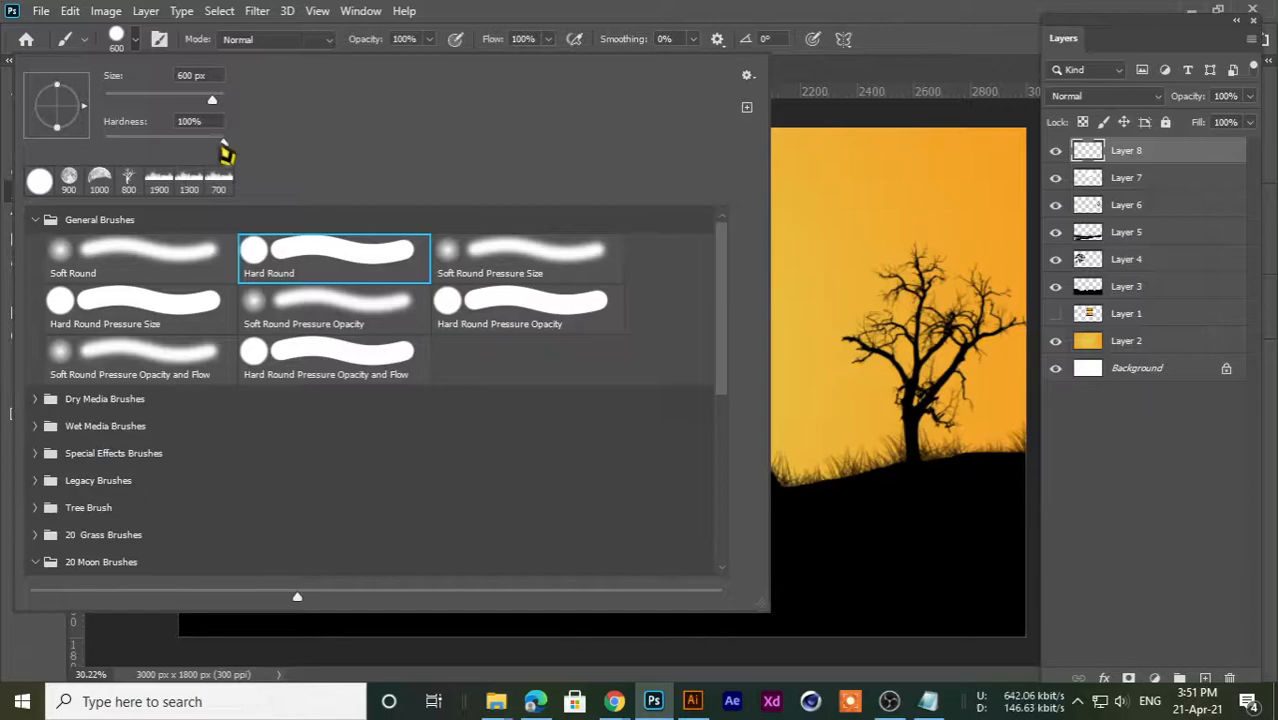
{"action": "left_click_drag", "start_coordinate": [217, 144], "coordinate": [76, 148]}
{"action": "left_click", "coordinate": [781, 7]}
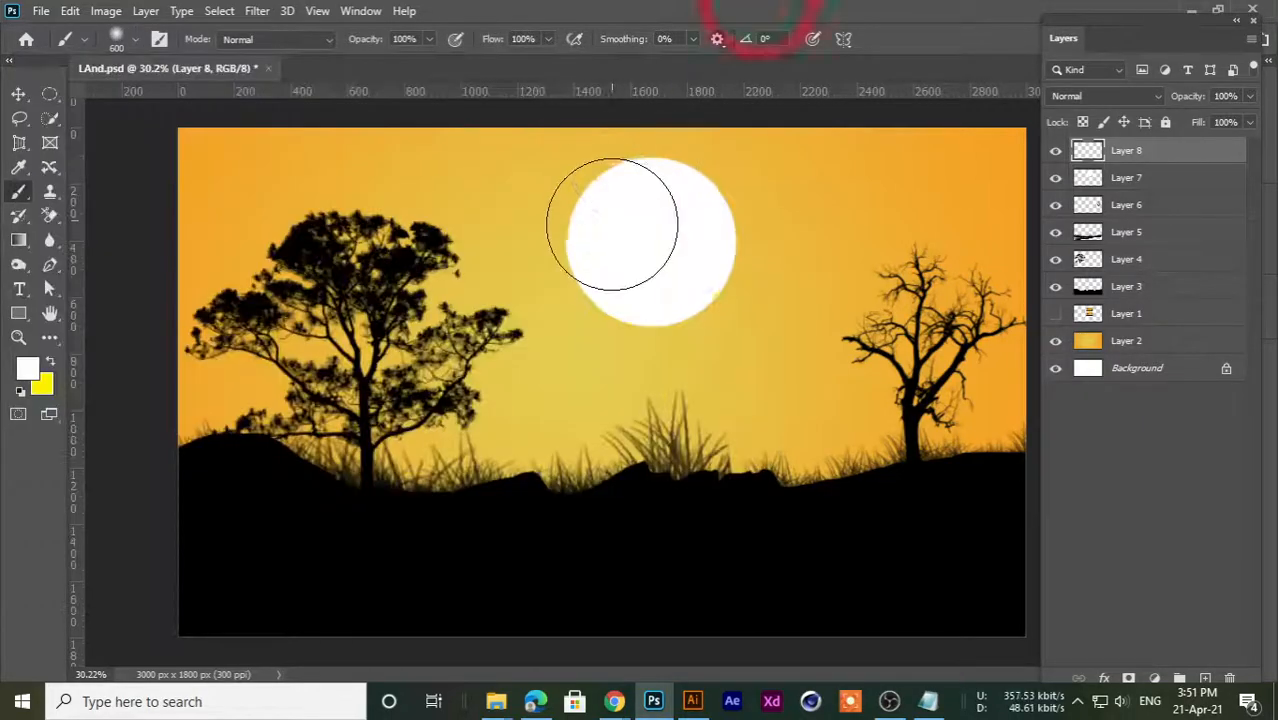
- Make yellow the foreground color, enlarge the soft brush to 900 px and stamp a glow centered on the sun
{"action": "key", "text": "bracketright"}
{"action": "key", "text": "bracketright"}
{"action": "key", "text": "bracketright"}
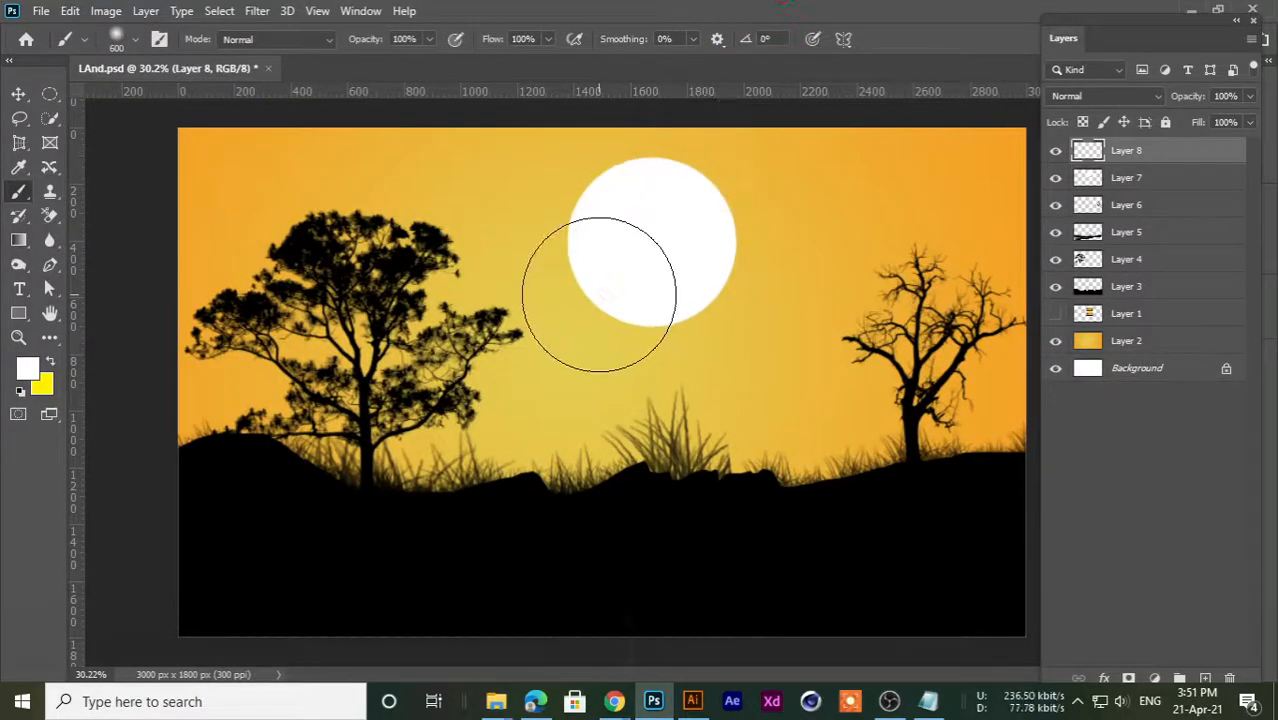
{"action": "left_click", "coordinate": [50, 363]}
{"action": "key", "text": "bracketleft"}
{"action": "key", "text": "bracketright"}
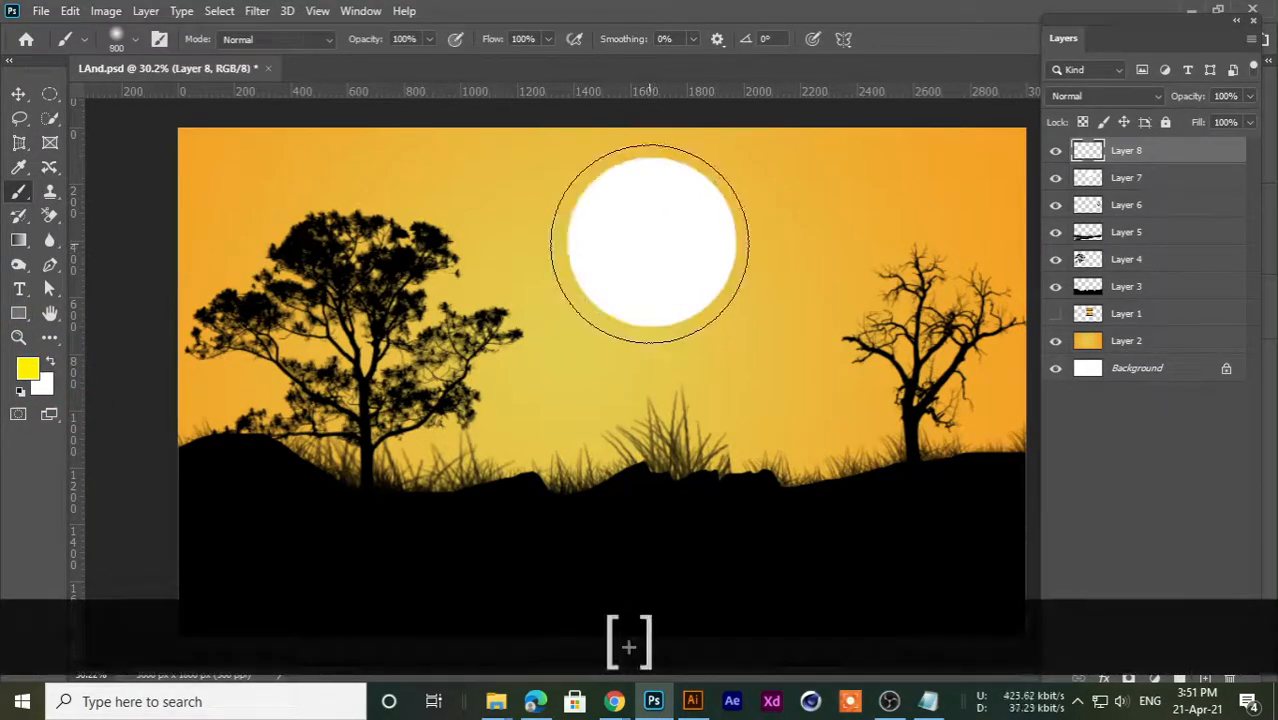
{"action": "left_click", "coordinate": [650, 244]}
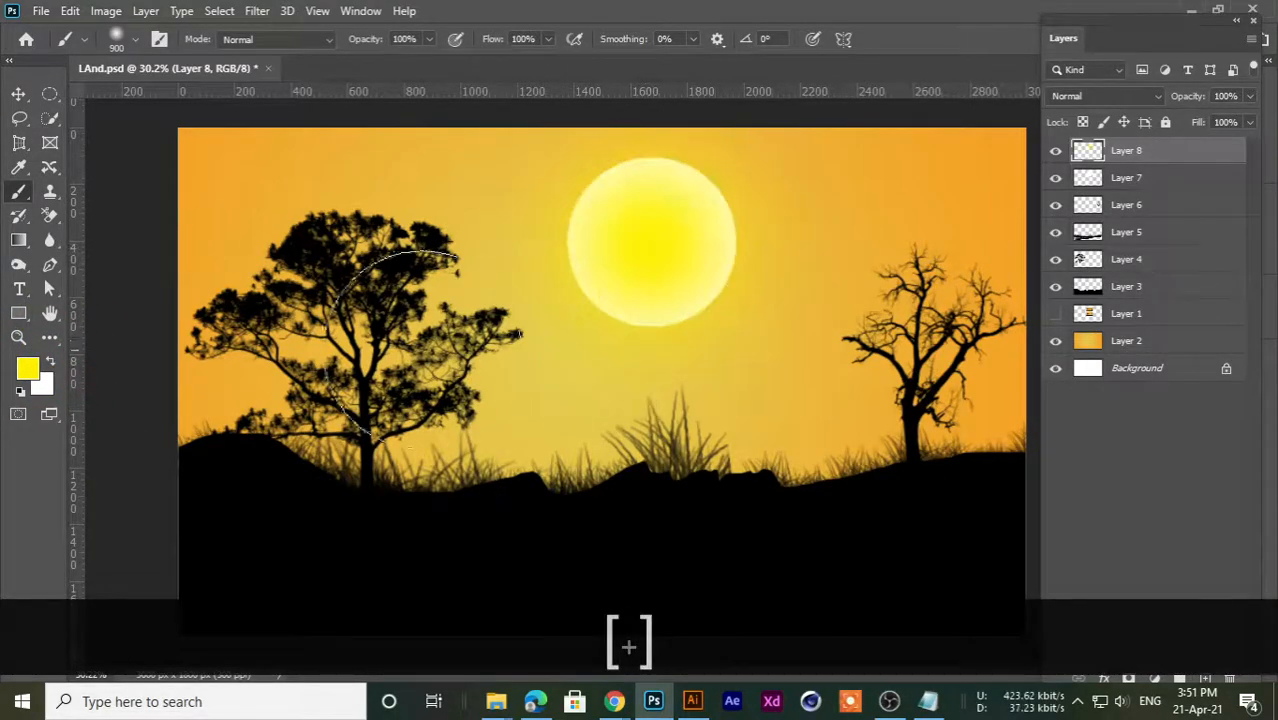
- Place the yellow glow layer directly beneath the white sun disc's layer
{"action": "left_click", "coordinate": [1055, 150]}
{"action": "left_click", "coordinate": [1055, 150]}
{"action": "left_click_drag", "start_coordinate": [1132, 151], "coordinate": [1142, 186]}
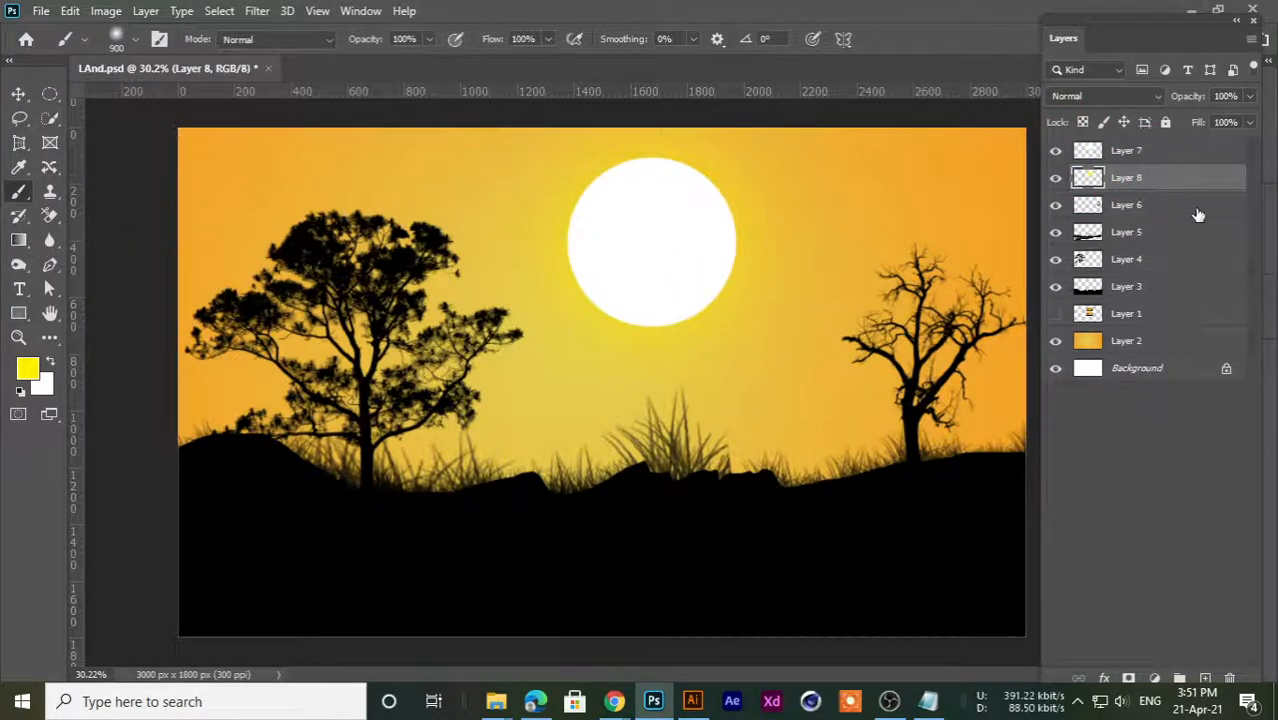
- Compare the sky around the sun with the yellow glow layer hidden and shown
{"action": "left_click", "coordinate": [1056, 178]}
{"action": "left_click", "coordinate": [1056, 178]}
{"action": "left_click", "coordinate": [1056, 178]}
{"action": "left_click", "coordinate": [1056, 178]}
{"action": "left_click", "coordinate": [1058, 179]}
{"action": "scroll", "coordinate": [750, 355], "scroll_direction": "up", "scroll_amount": 3}
{"action": "scroll", "coordinate": [827, 214], "scroll_direction": "down", "scroll_amount": 2}
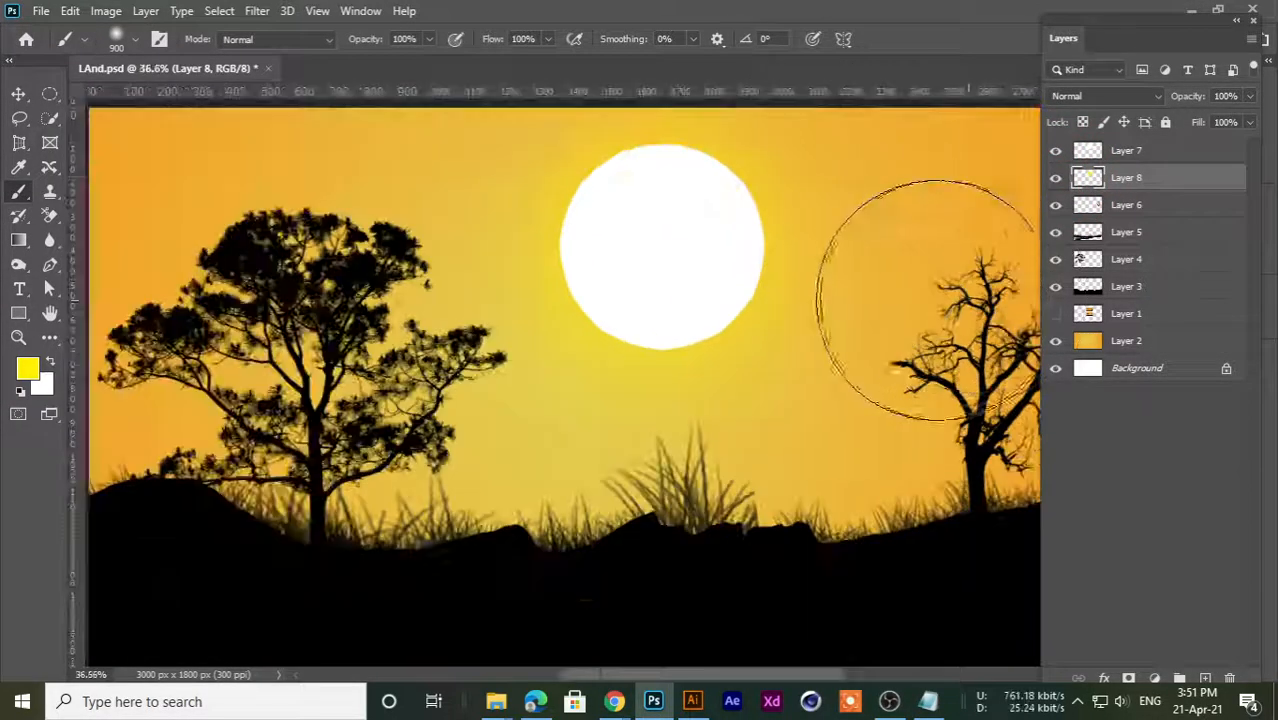
{"action": "left_click", "coordinate": [1056, 178]}
{"action": "left_click", "coordinate": [1056, 178]}
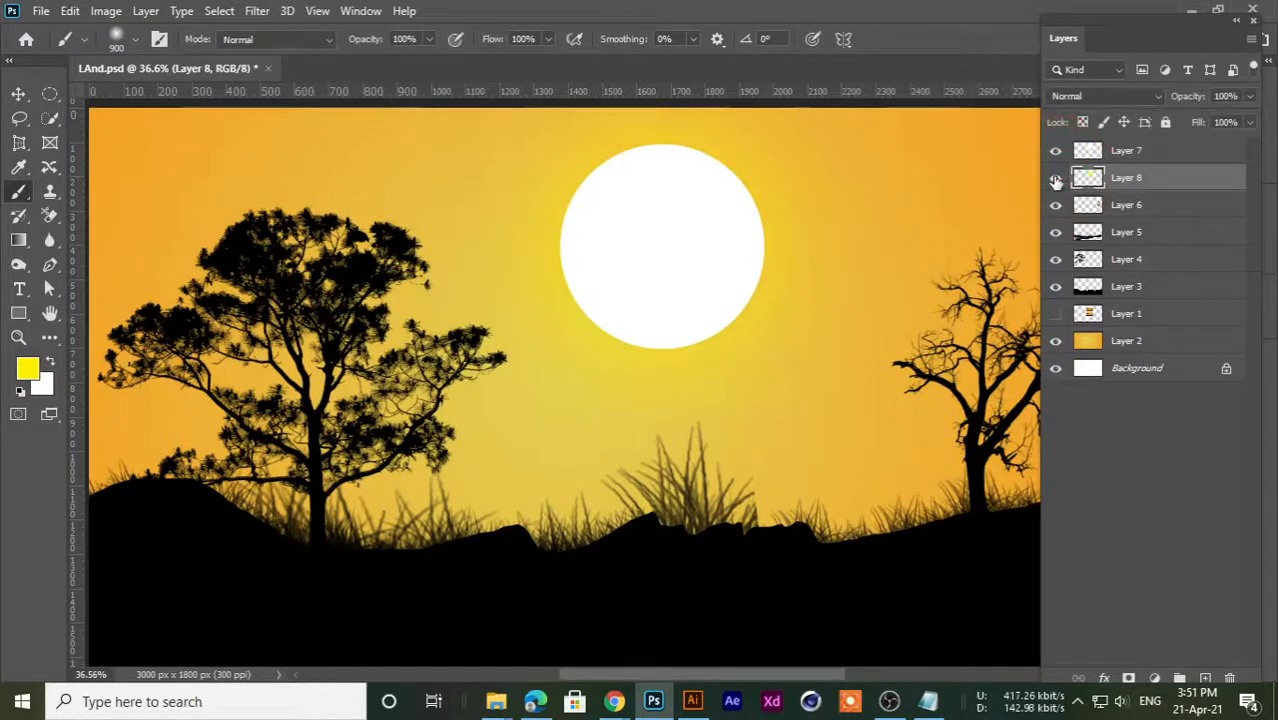
{"action": "scroll", "coordinate": [485, 300], "scroll_direction": "down", "scroll_amount": 2}
{"action": "left_click", "coordinate": [18, 93]}
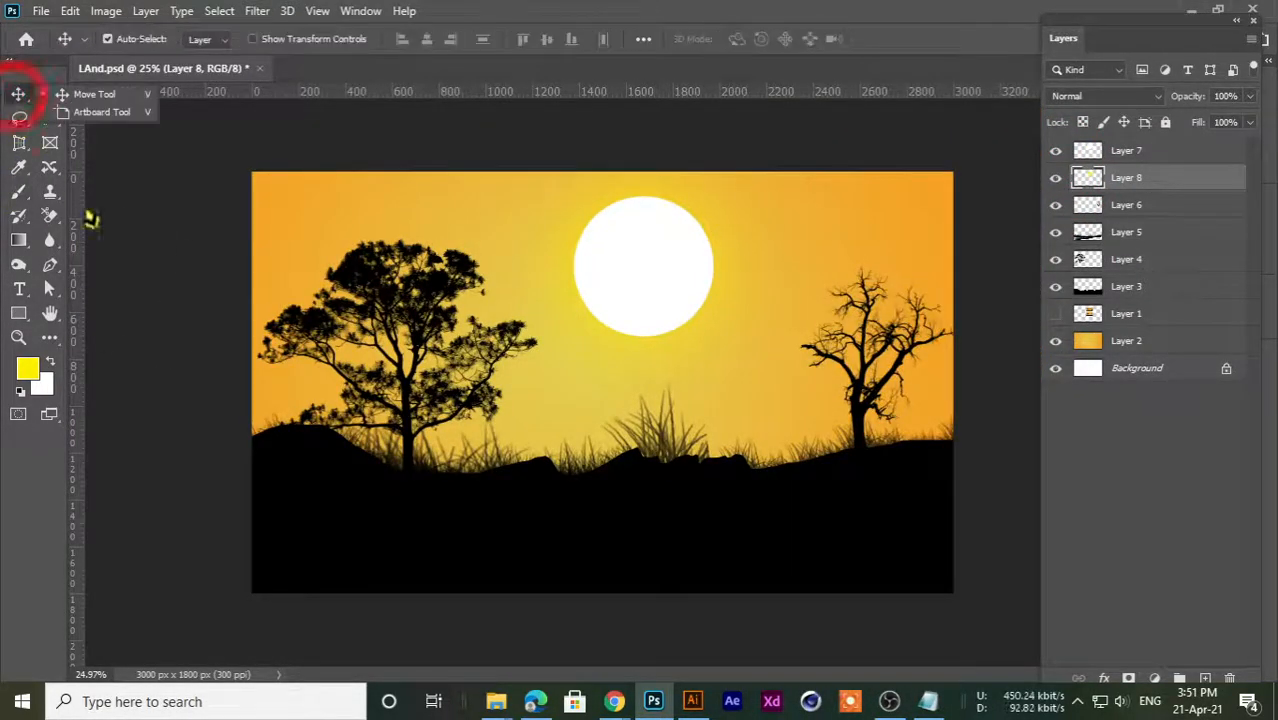
{"action": "left_click", "coordinate": [105, 234]}
{"action": "scroll", "coordinate": [675, 400], "scroll_direction": "up", "scroll_amount": 1}
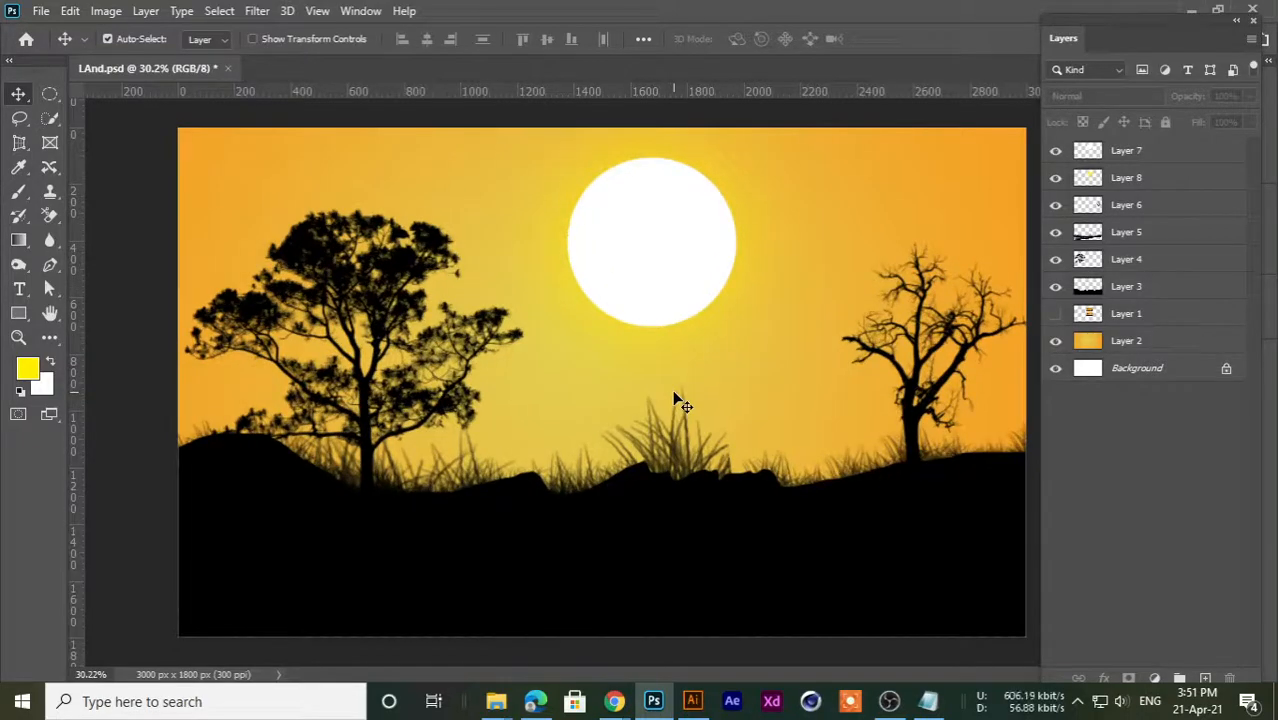
{"action": "scroll", "coordinate": [676, 400], "scroll_direction": "down", "scroll_amount": 1}
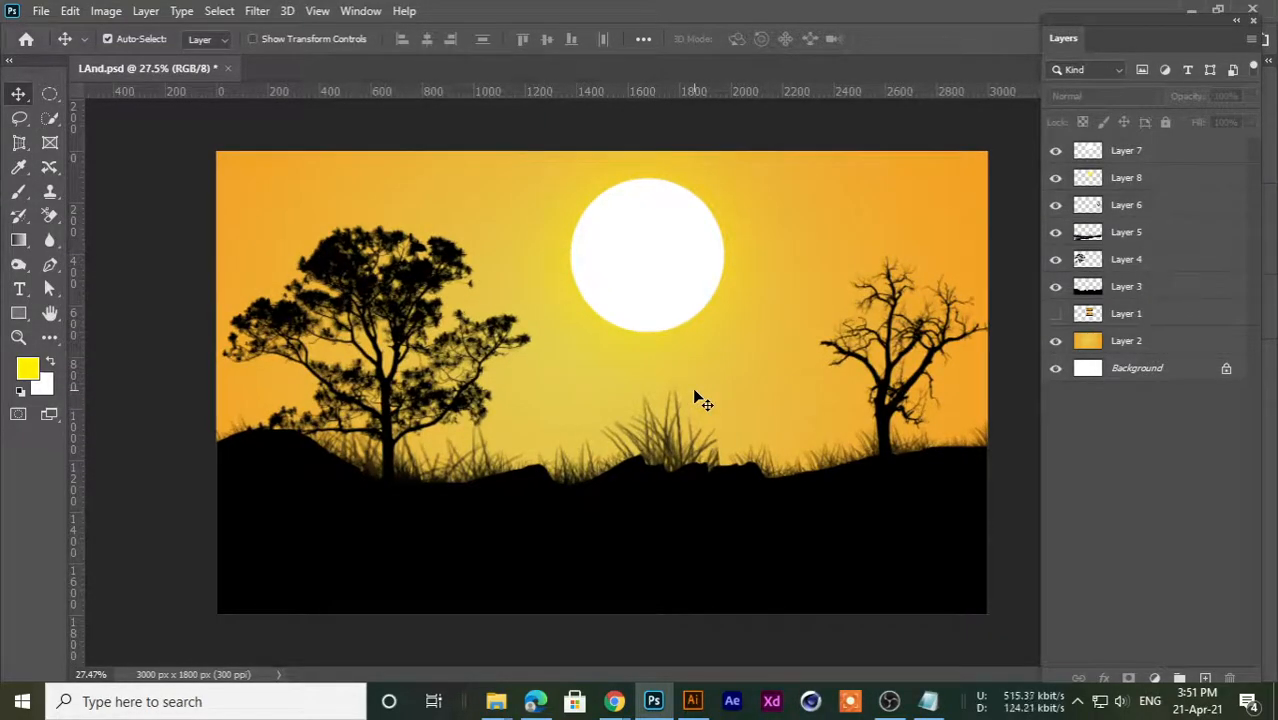
{"action": "scroll", "coordinate": [695, 397], "scroll_direction": "down", "scroll_amount": 1}
{"action": "scroll", "coordinate": [590, 410], "scroll_direction": "up", "scroll_amount": 2}
{"action": "scroll", "coordinate": [590, 410], "scroll_direction": "down", "scroll_amount": 1}
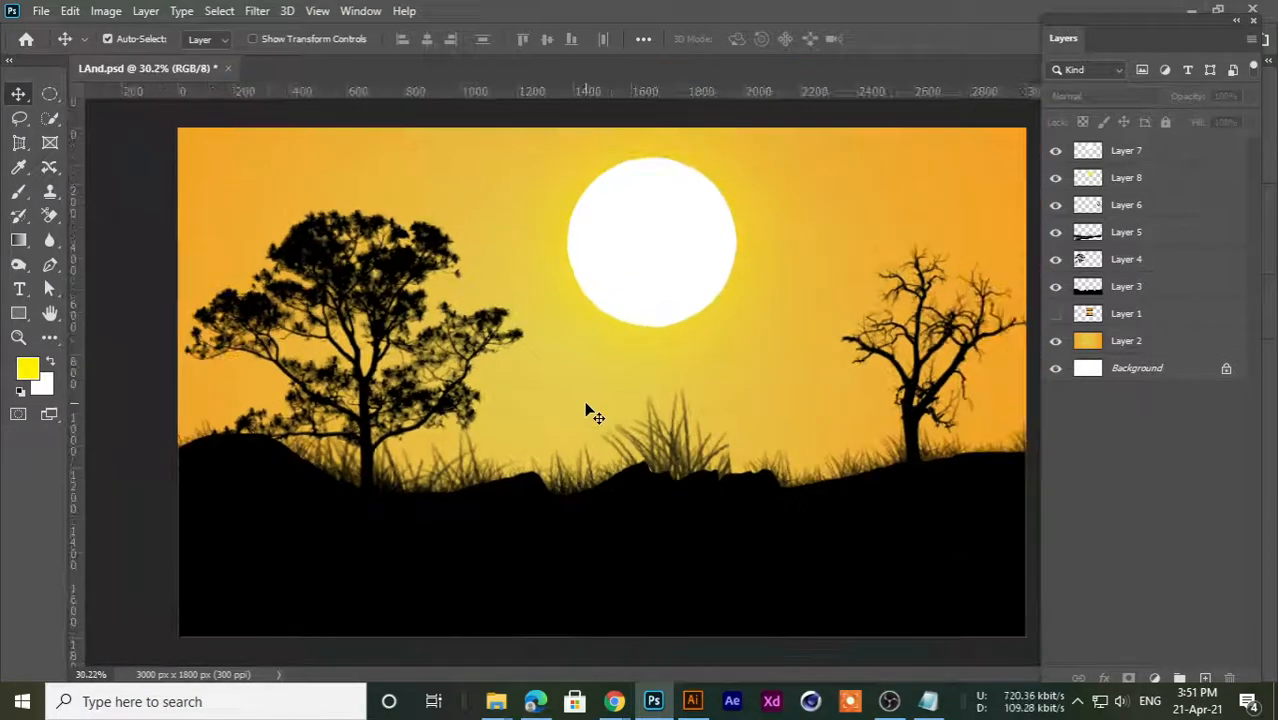
{"action": "scroll", "coordinate": [593, 413], "scroll_direction": "down", "scroll_amount": 1}
{"action": "scroll", "coordinate": [590, 408], "scroll_direction": "up", "scroll_amount": 1}
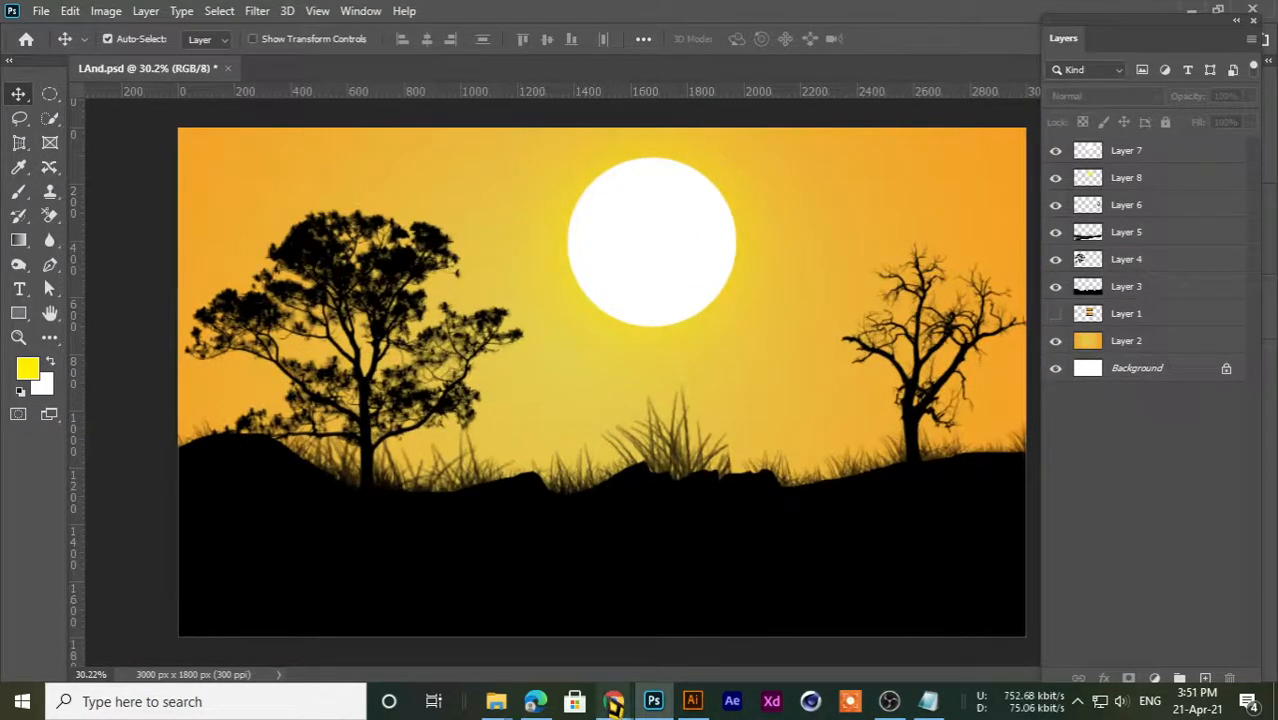
{"action": "mouse_move", "coordinate": [620, 680]}
{"action": "left_click", "coordinate": [758, 8]}
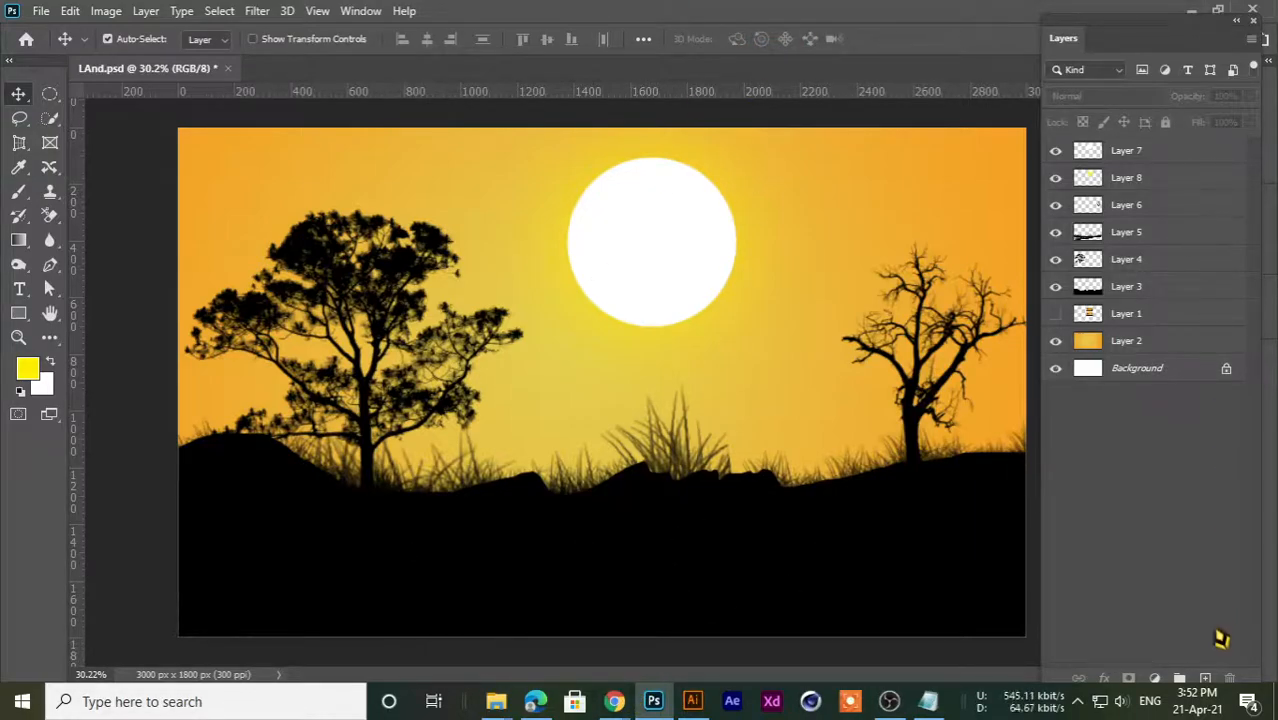
- Add a new layer at the top of the stack and activate the Brush tool
{"action": "left_click", "coordinate": [1203, 678]}
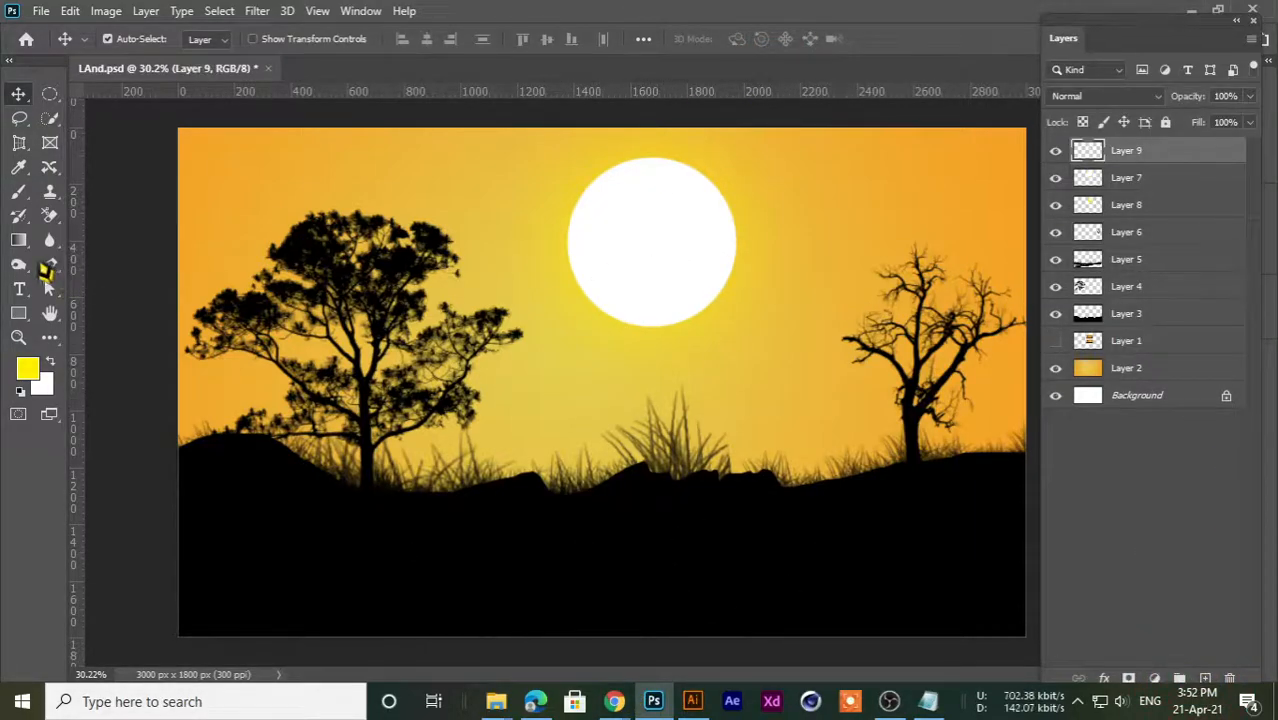
{"action": "right_click", "coordinate": [22, 195]}
{"action": "left_click", "coordinate": [105, 190]}
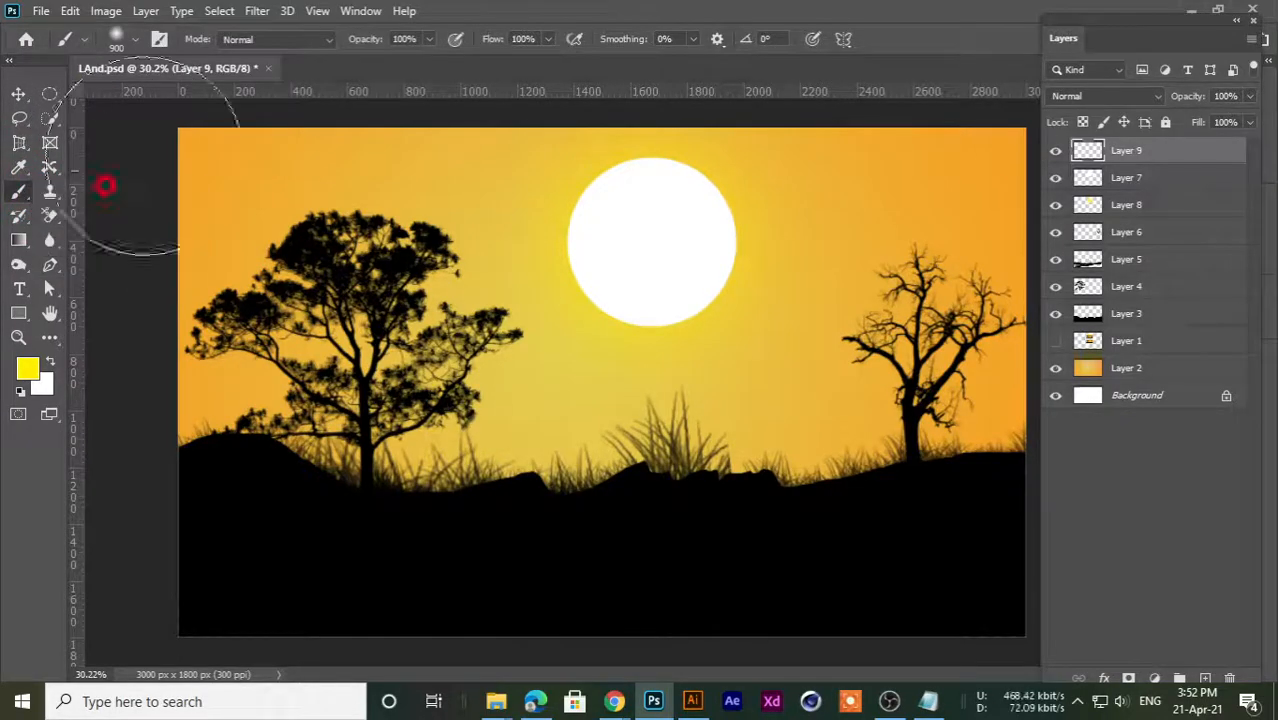
- Load the High_Res_Bird_Brushes_by_Nate set into the brush presets
{"action": "left_click", "coordinate": [128, 40]}
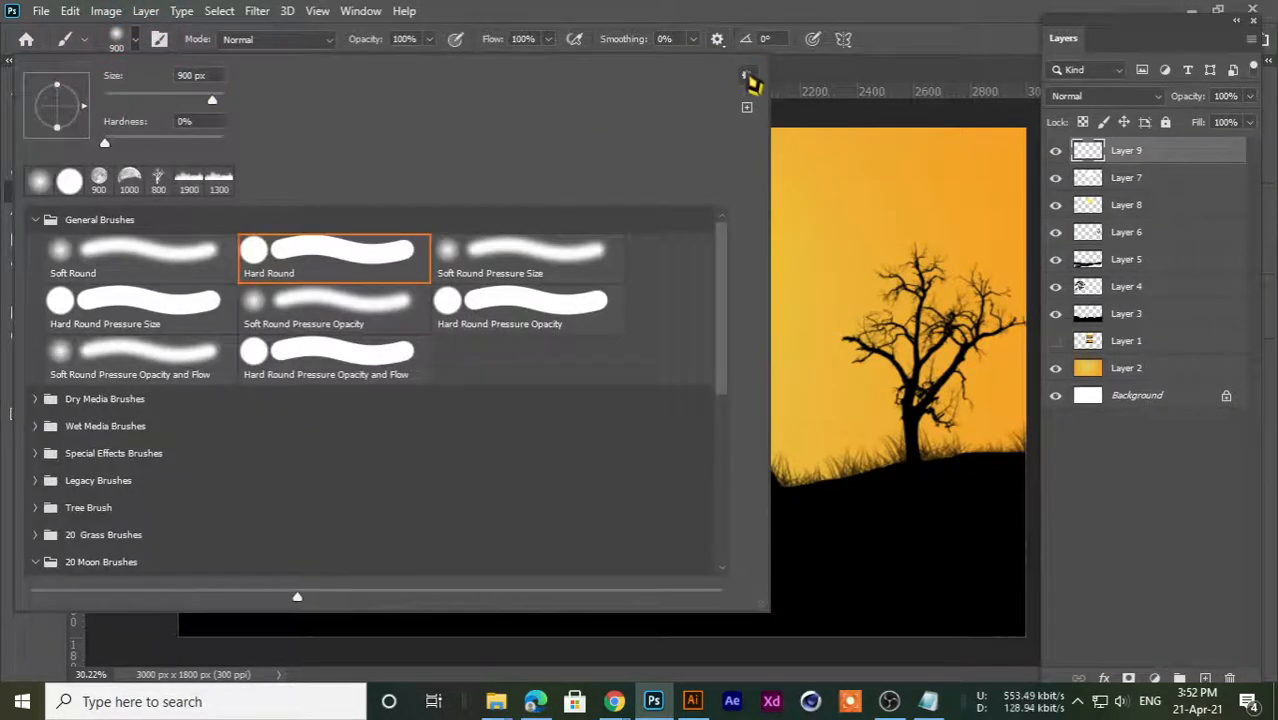
{"action": "left_click", "coordinate": [746, 76]}
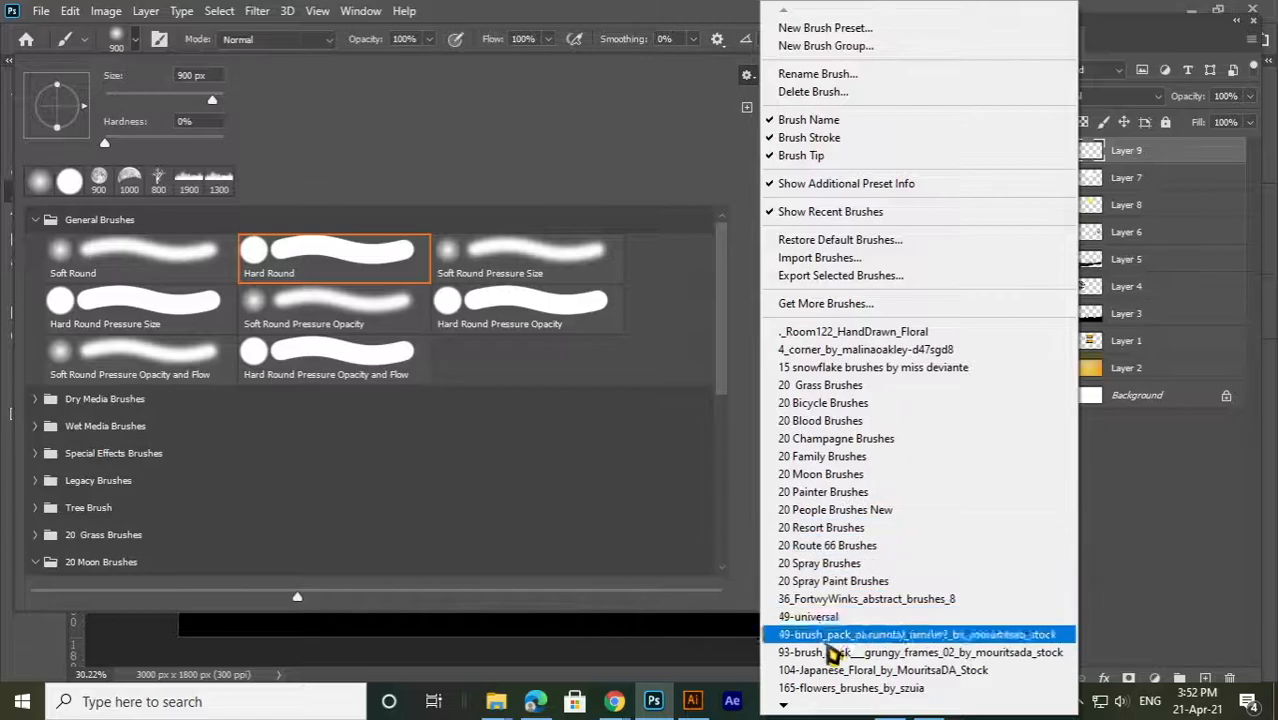
{"action": "left_click", "coordinate": [783, 705]}
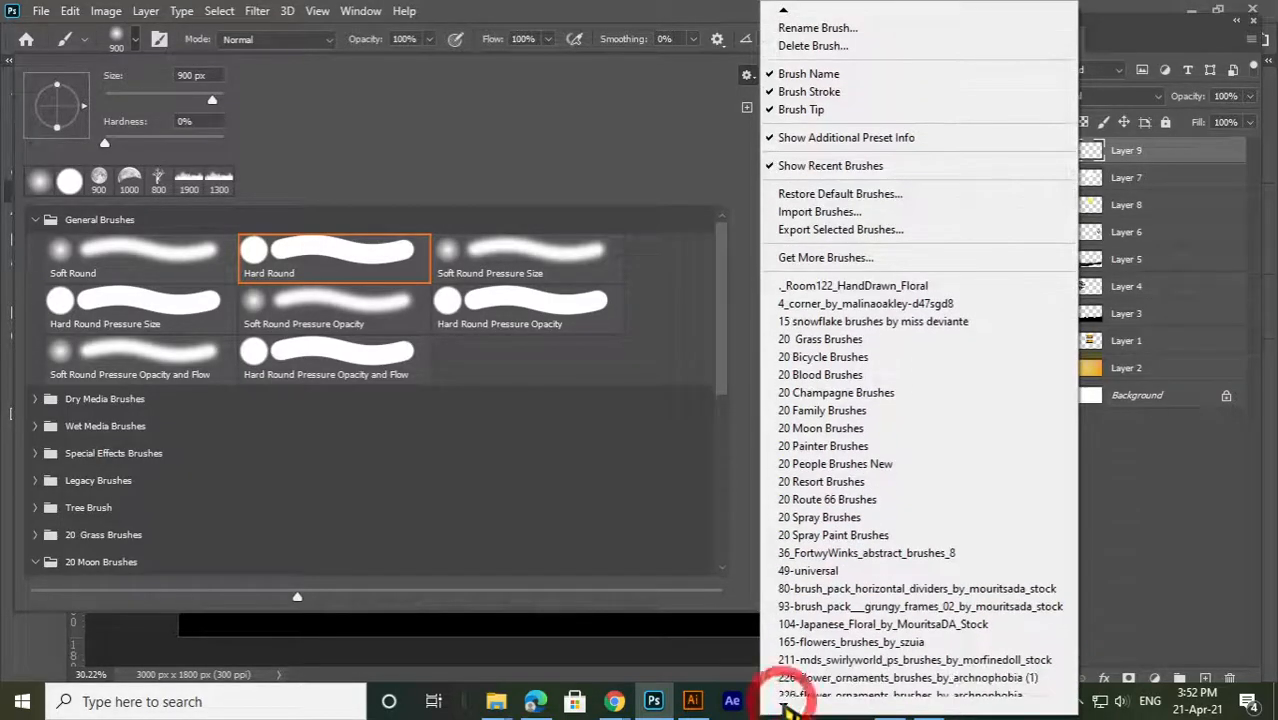
{"action": "left_click", "coordinate": [785, 705]}
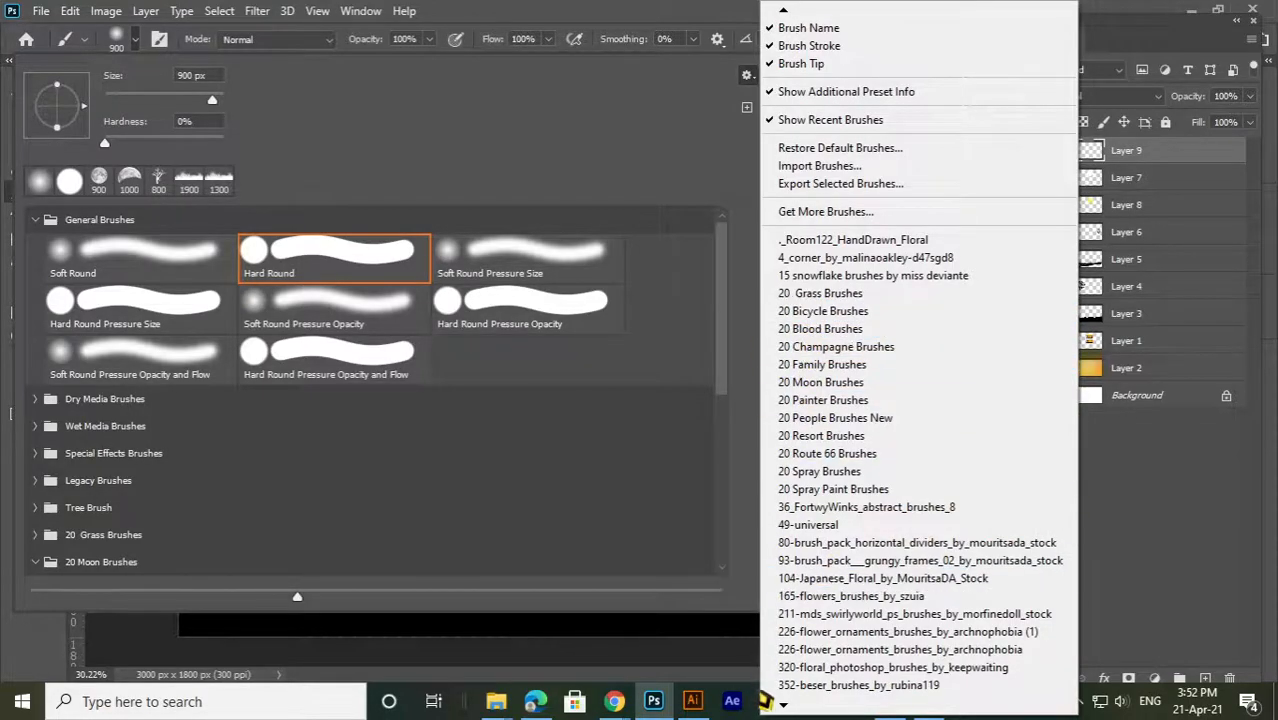
{"action": "left_click", "coordinate": [786, 706]}
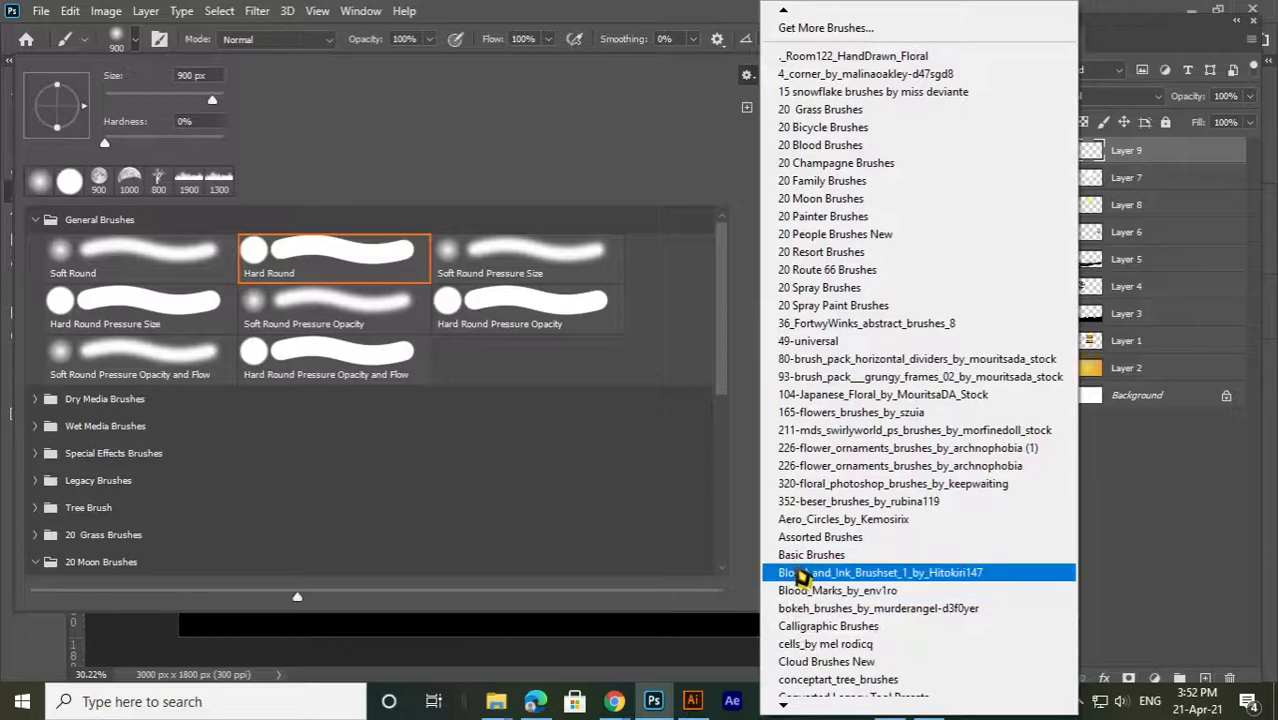
{"action": "mouse_move", "coordinate": [786, 703]}
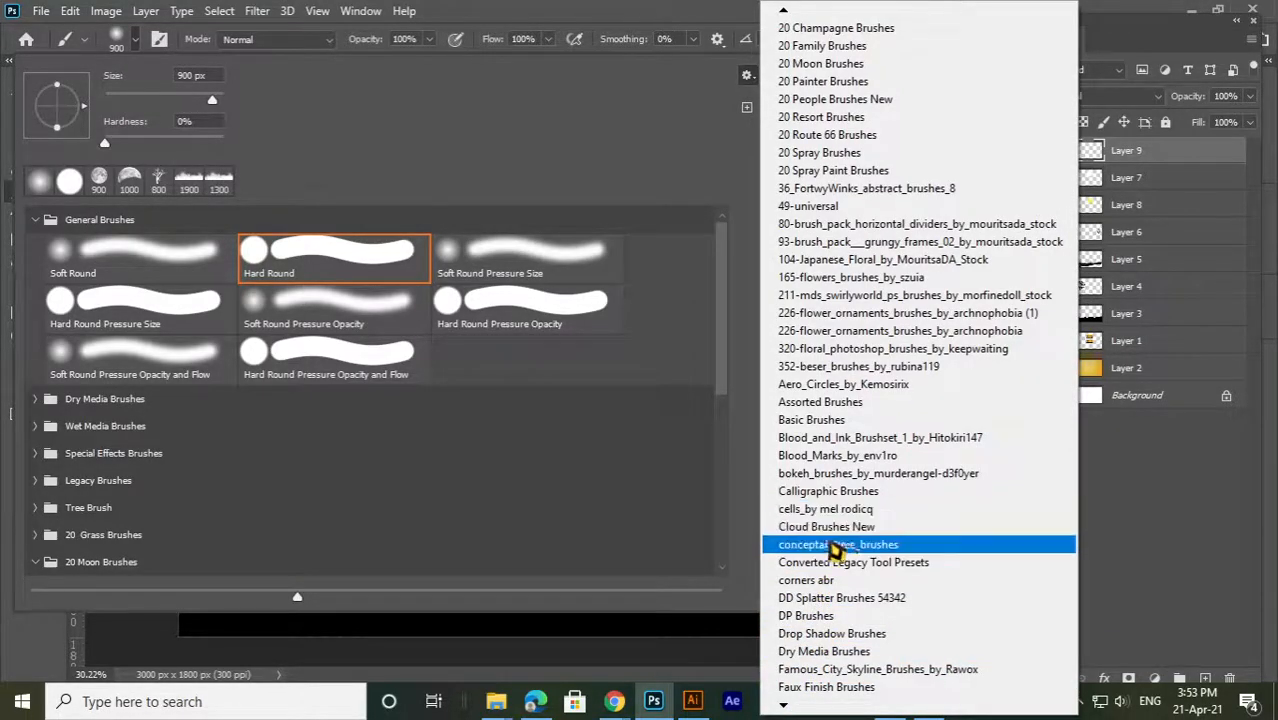
{"action": "mouse_move", "coordinate": [843, 708]}
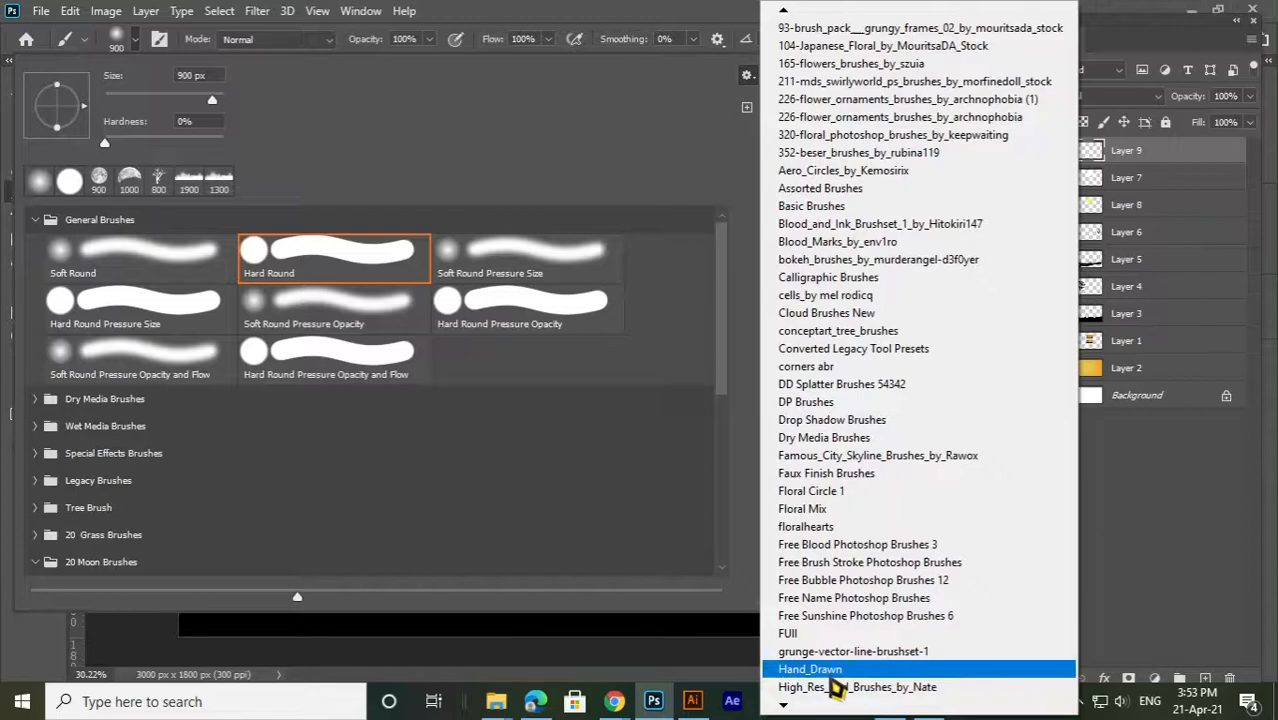
{"action": "left_click", "coordinate": [785, 706]}
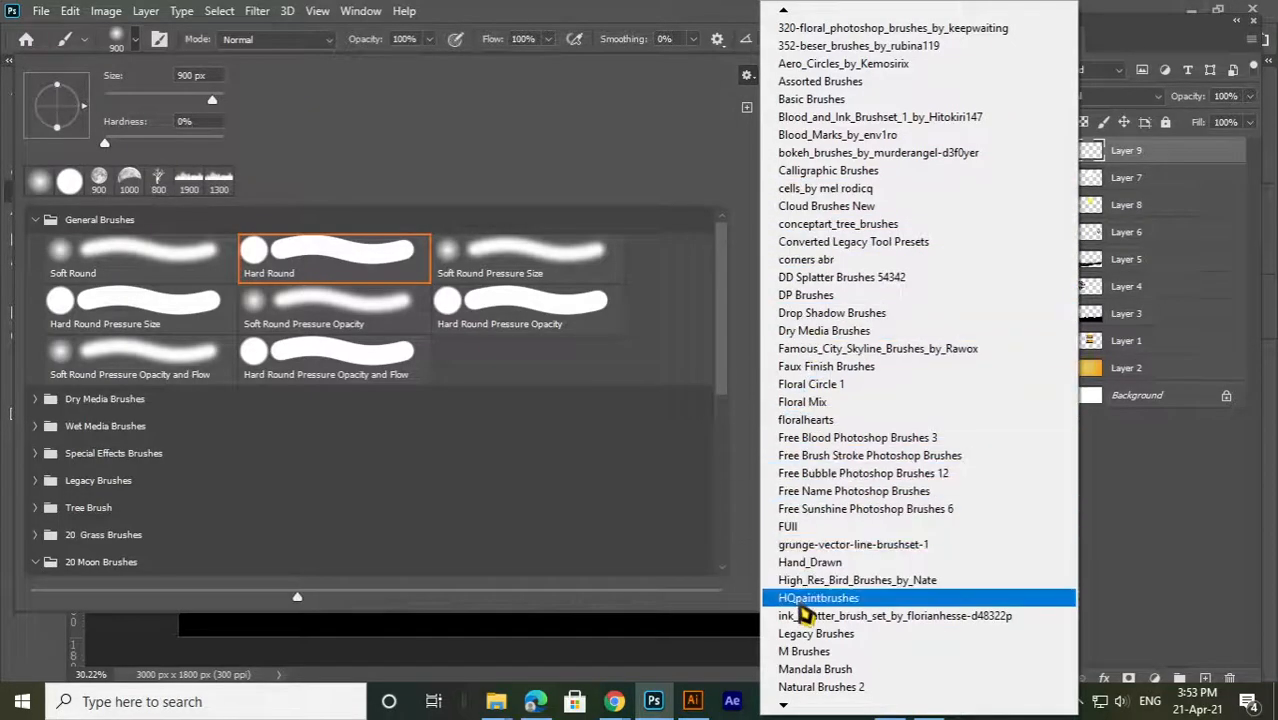
{"action": "left_click", "coordinate": [812, 586]}
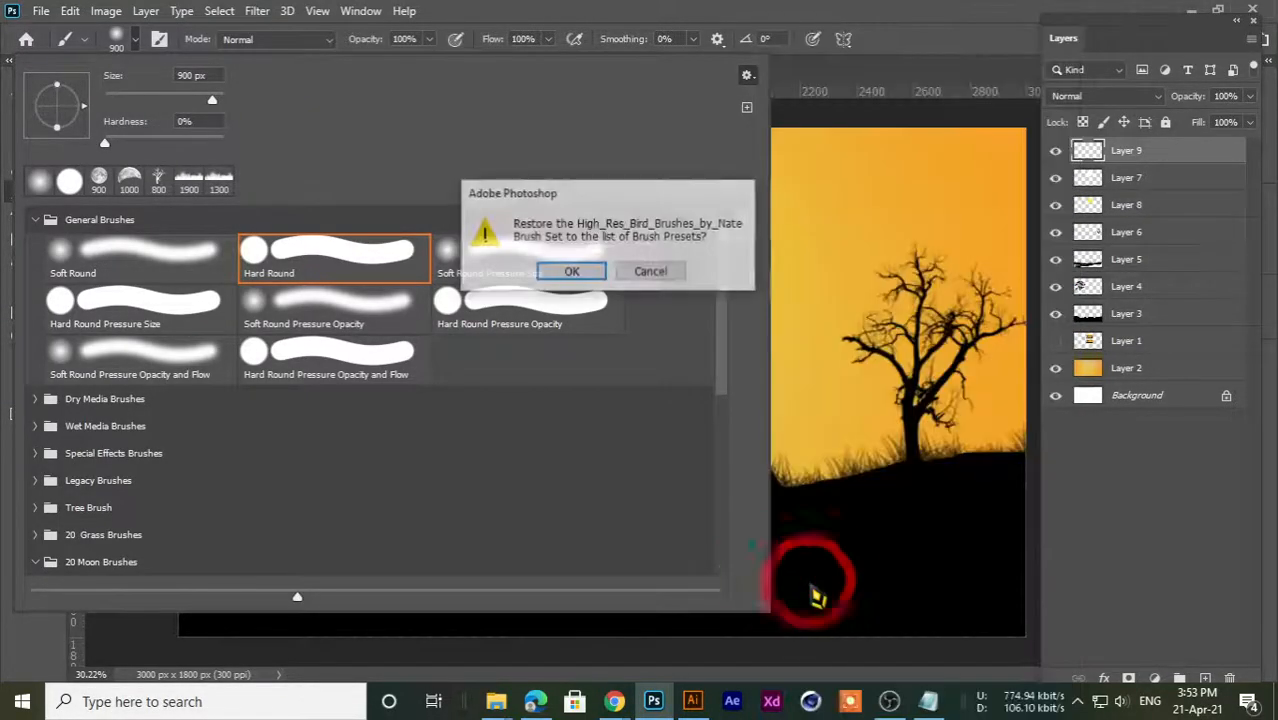
{"action": "left_click", "coordinate": [566, 285]}
- Collapse the other open brush groups and choose the Swarm 1 brush from the bird set
{"action": "scroll", "coordinate": [165, 495], "scroll_direction": "down", "scroll_amount": 4}
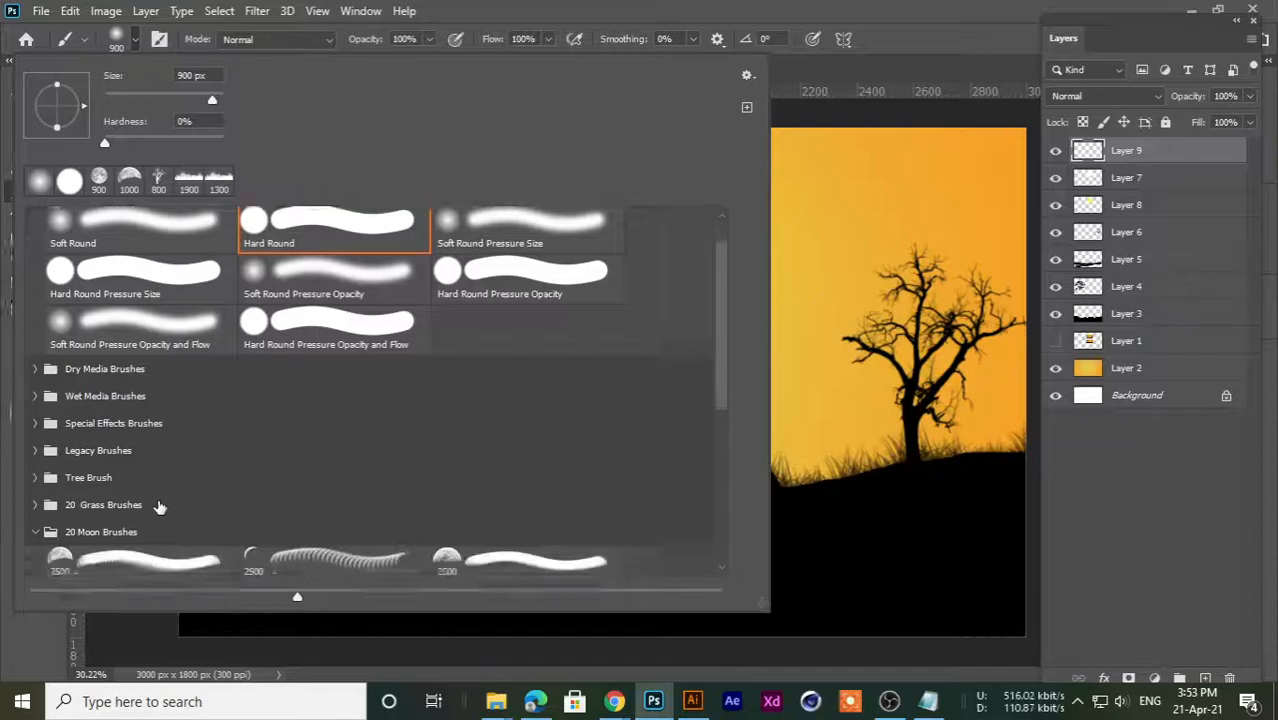
{"action": "left_click", "coordinate": [36, 382]}
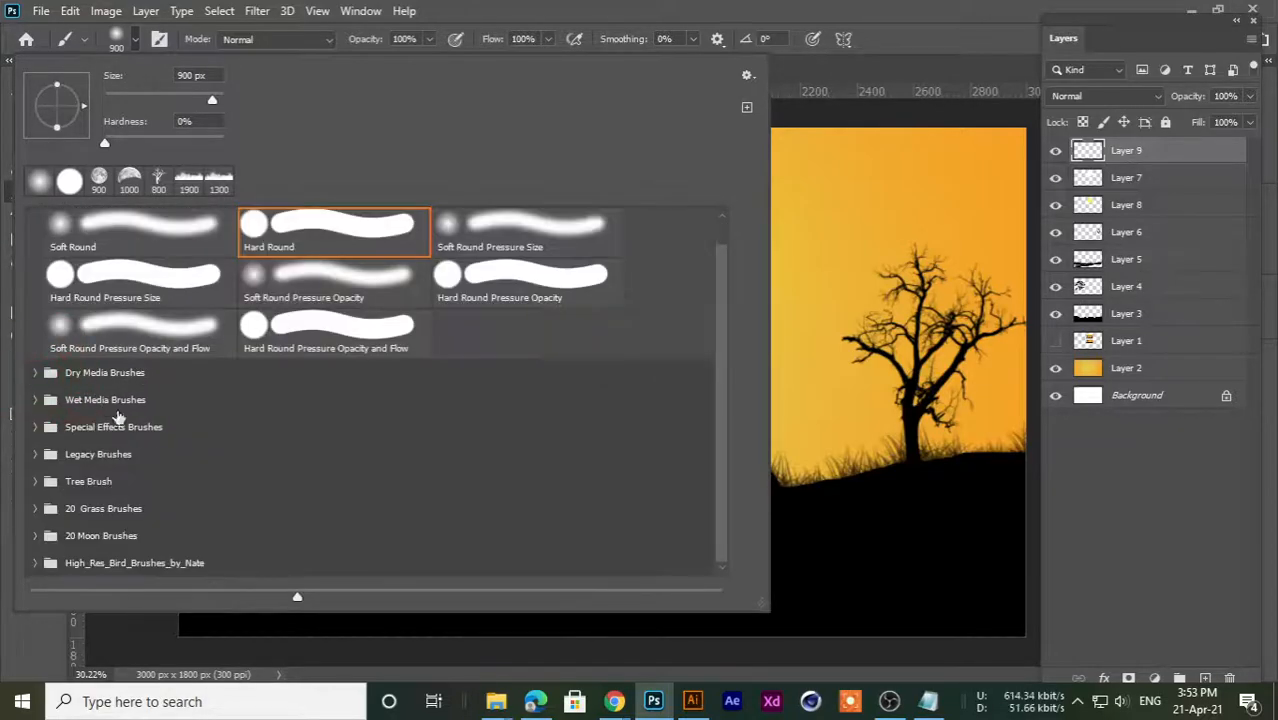
{"action": "scroll", "coordinate": [60, 323], "scroll_direction": "up", "scroll_amount": 1}
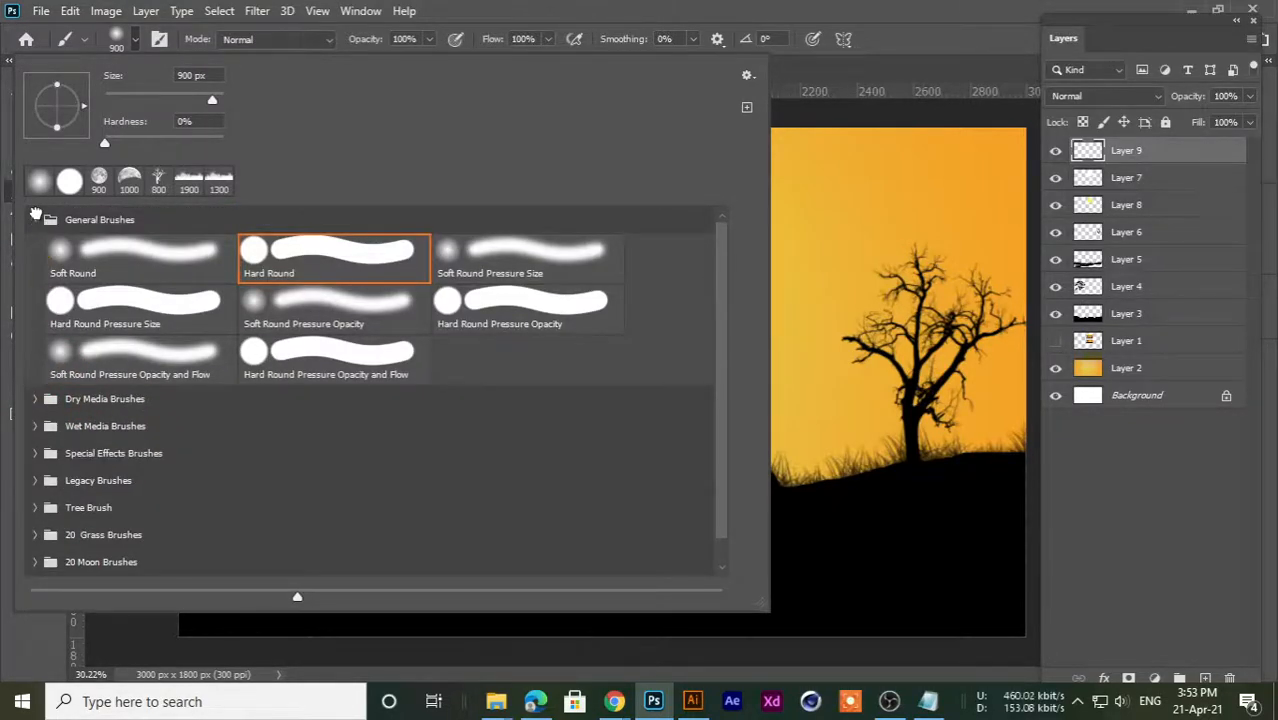
{"action": "left_click", "coordinate": [40, 219]}
{"action": "left_click", "coordinate": [35, 218]}
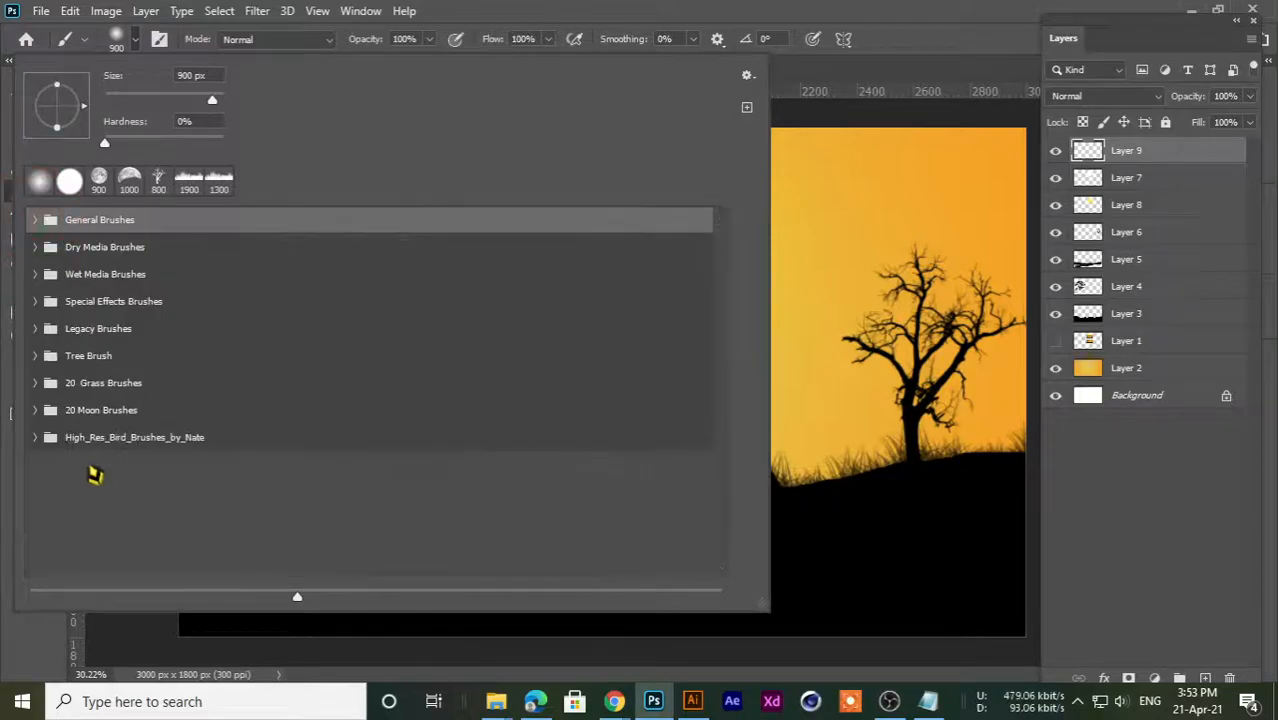
{"action": "left_click", "coordinate": [33, 438]}
{"action": "scroll", "coordinate": [138, 522], "scroll_direction": "down", "scroll_amount": 5}
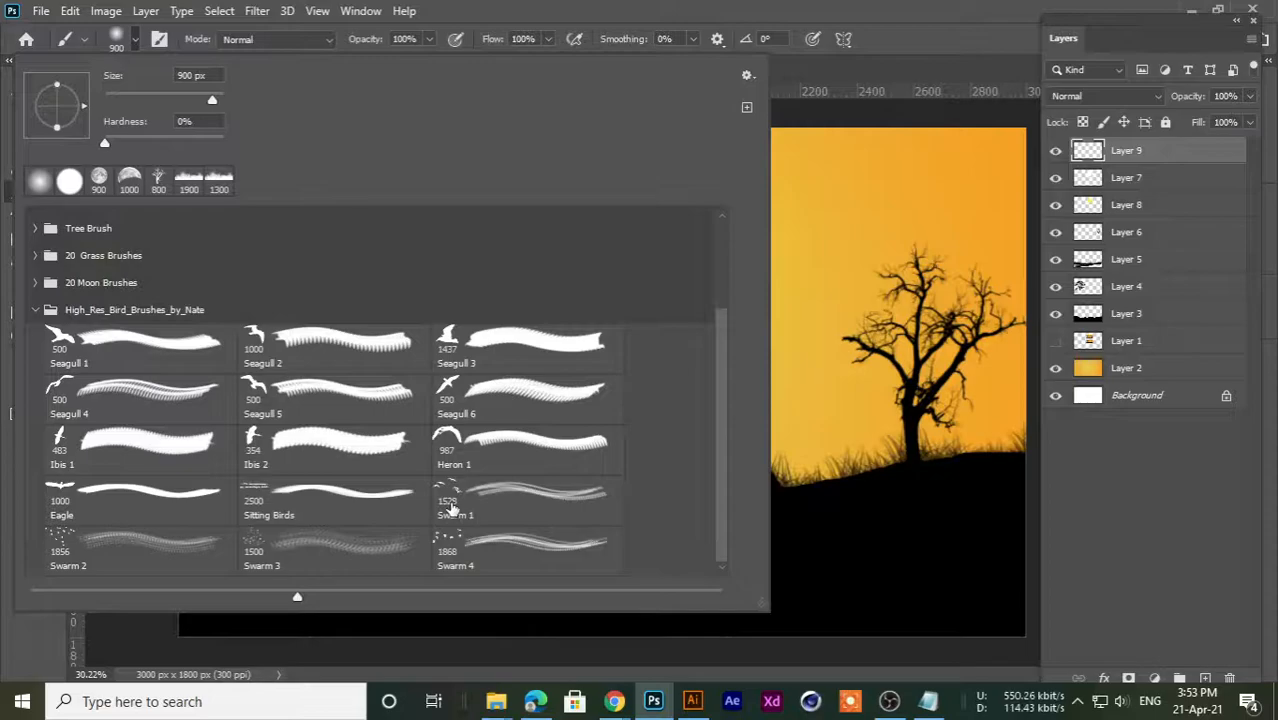
{"action": "left_click", "coordinate": [913, 15]}
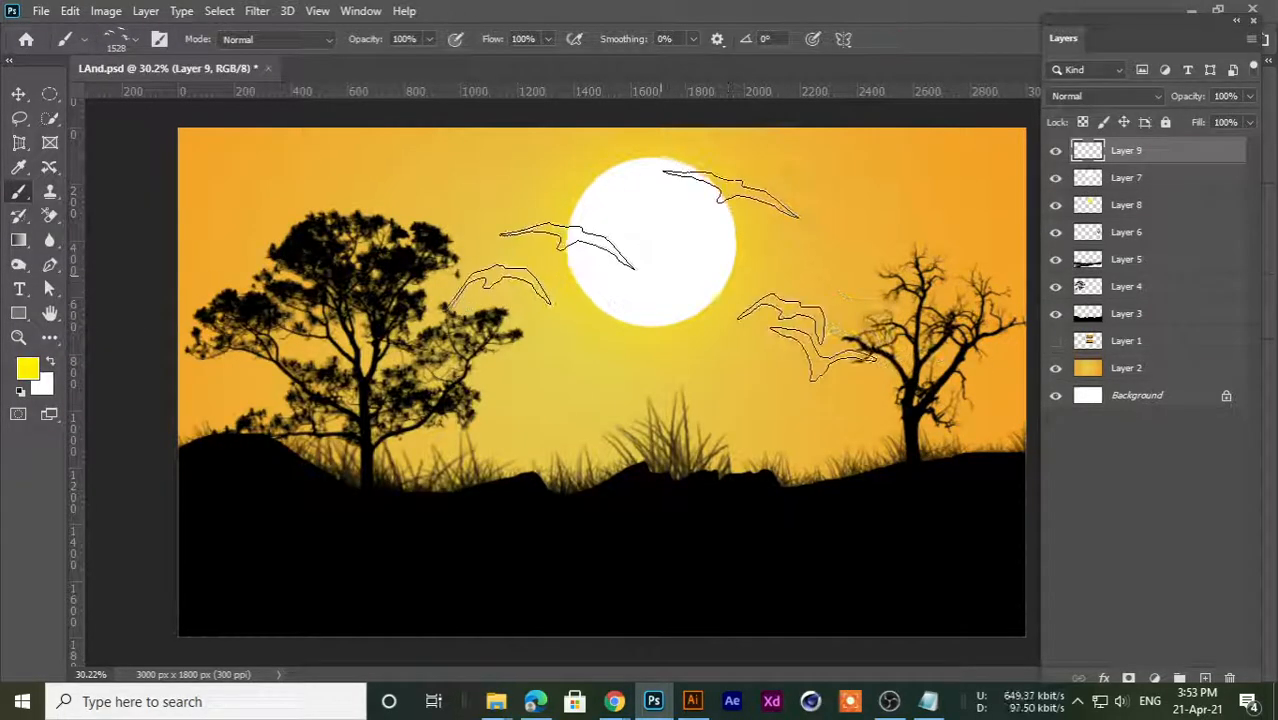
- Reduce the swarm brush to 1000 px and set the foreground color to black
{"action": "key", "text": "bracketleft"}
{"action": "key", "text": "bracketleft"}
{"action": "key", "text": "bracketleft"}
{"action": "key", "text": "bracketleft"}
{"action": "key", "text": "bracketleft"}
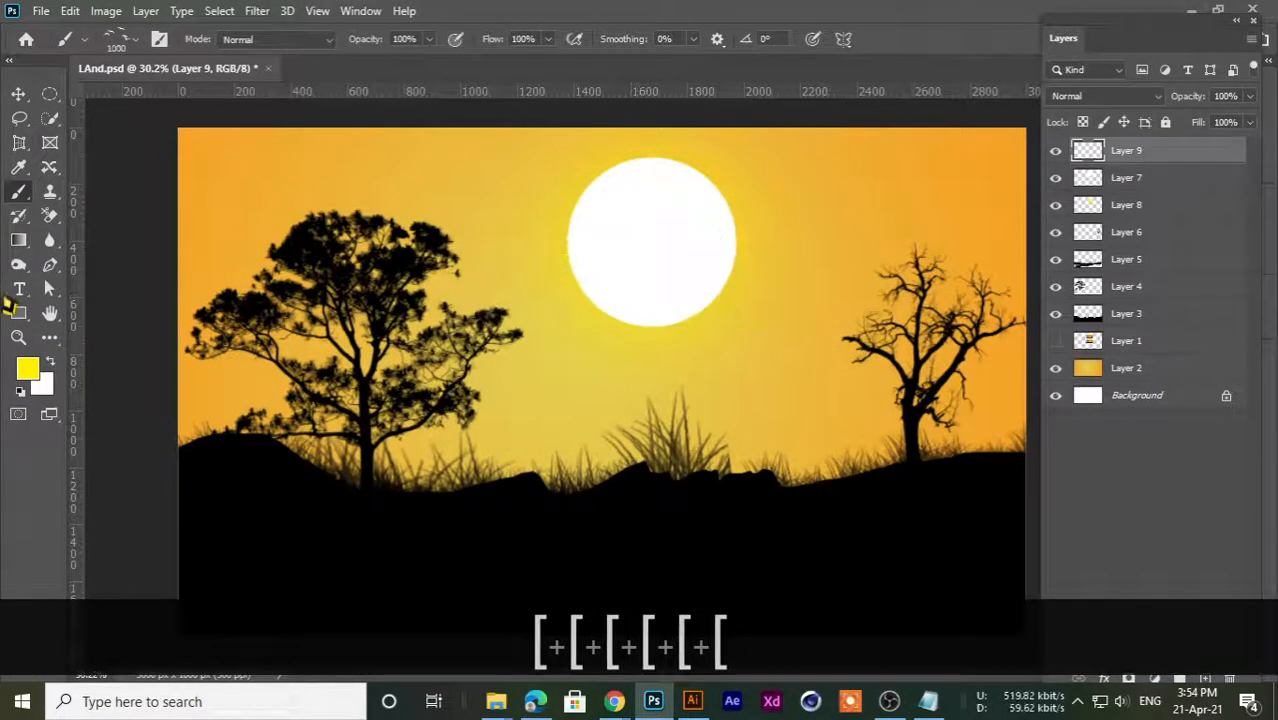
{"action": "left_click", "coordinate": [33, 371]}
{"action": "left_click", "coordinate": [362, 534]}
{"action": "left_click", "coordinate": [1184, 349]}
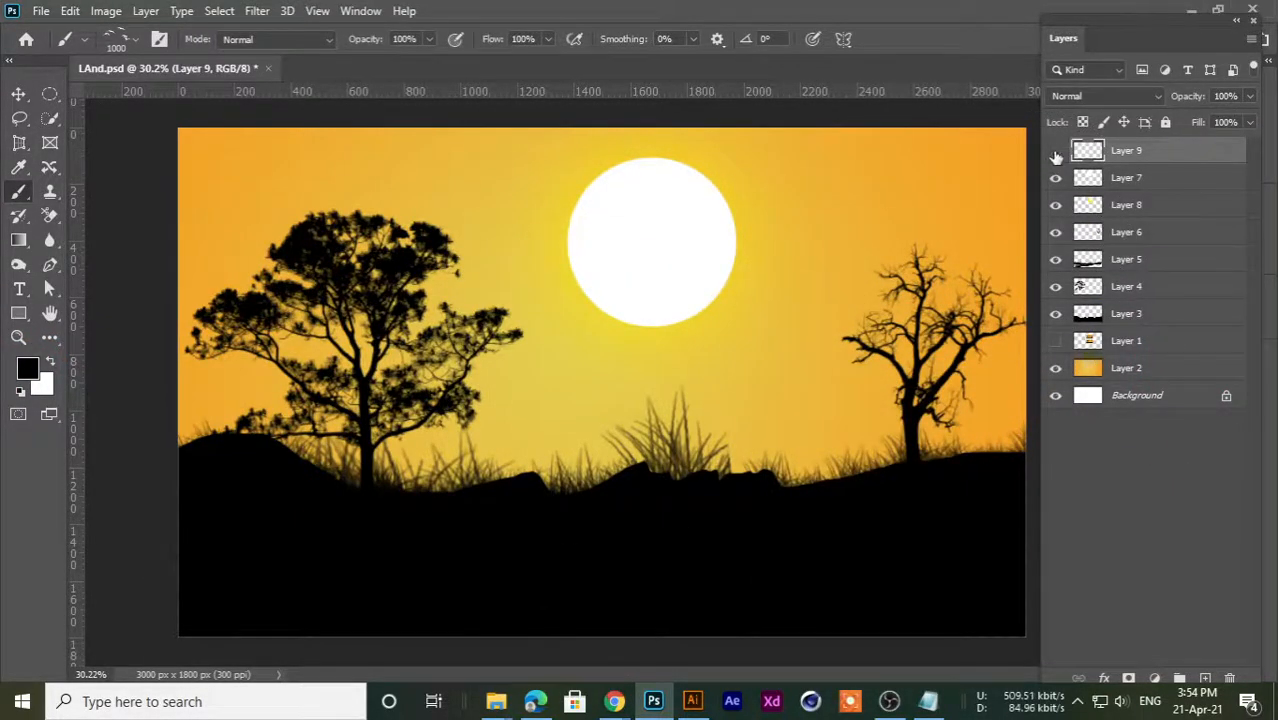
- Reduce the swarm brush to 800 px and stamp a black flock of birds across the sun
{"action": "key", "text": "bracketleft"}
{"action": "key", "text": "bracketleft"}
{"action": "left_click", "coordinate": [625, 268]}
{"action": "scroll", "coordinate": [180, 288], "scroll_direction": "down", "scroll_amount": 3}
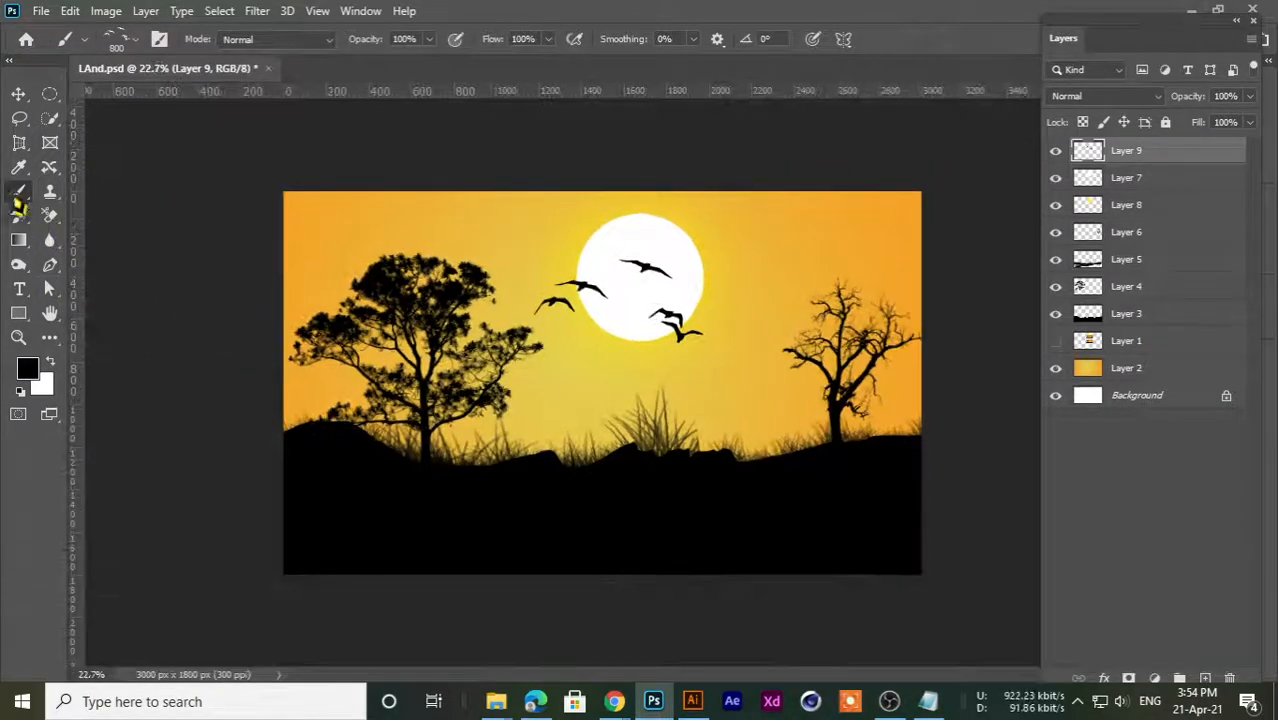
{"action": "left_click", "coordinate": [17, 96]}
{"action": "left_click", "coordinate": [700, 140]}
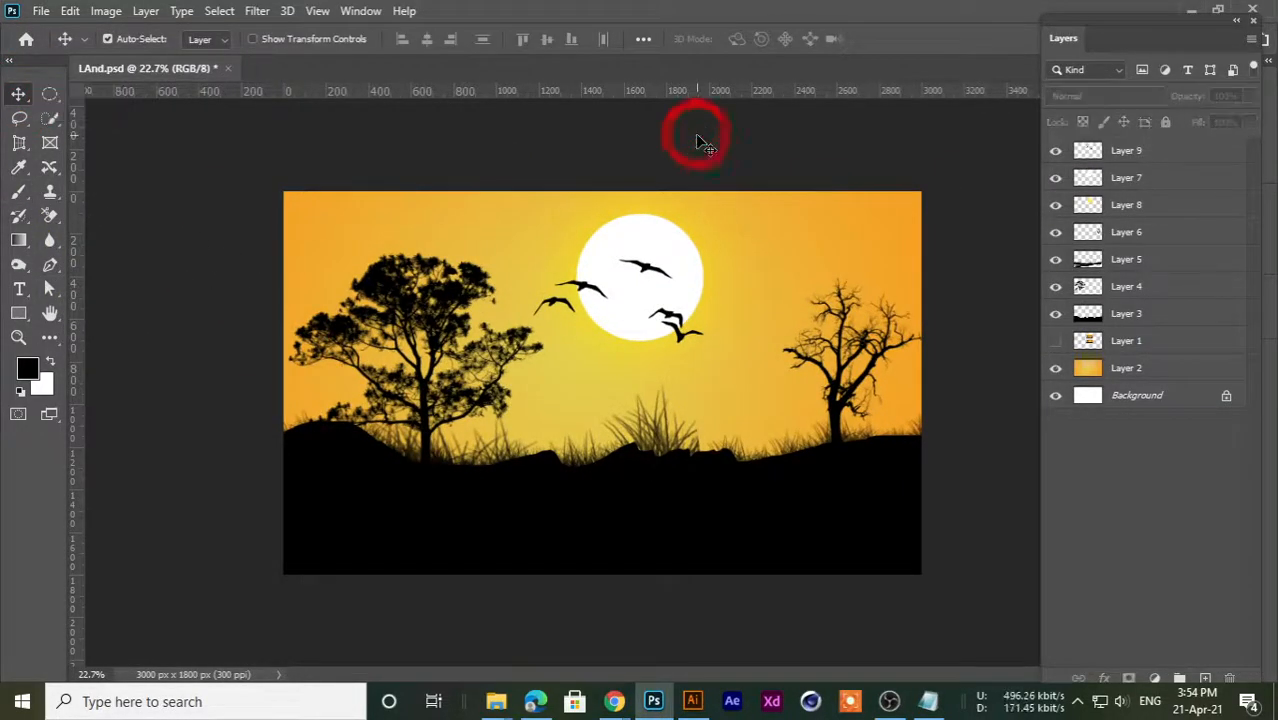
{"action": "scroll", "coordinate": [596, 314], "scroll_direction": "up", "scroll_amount": 1}
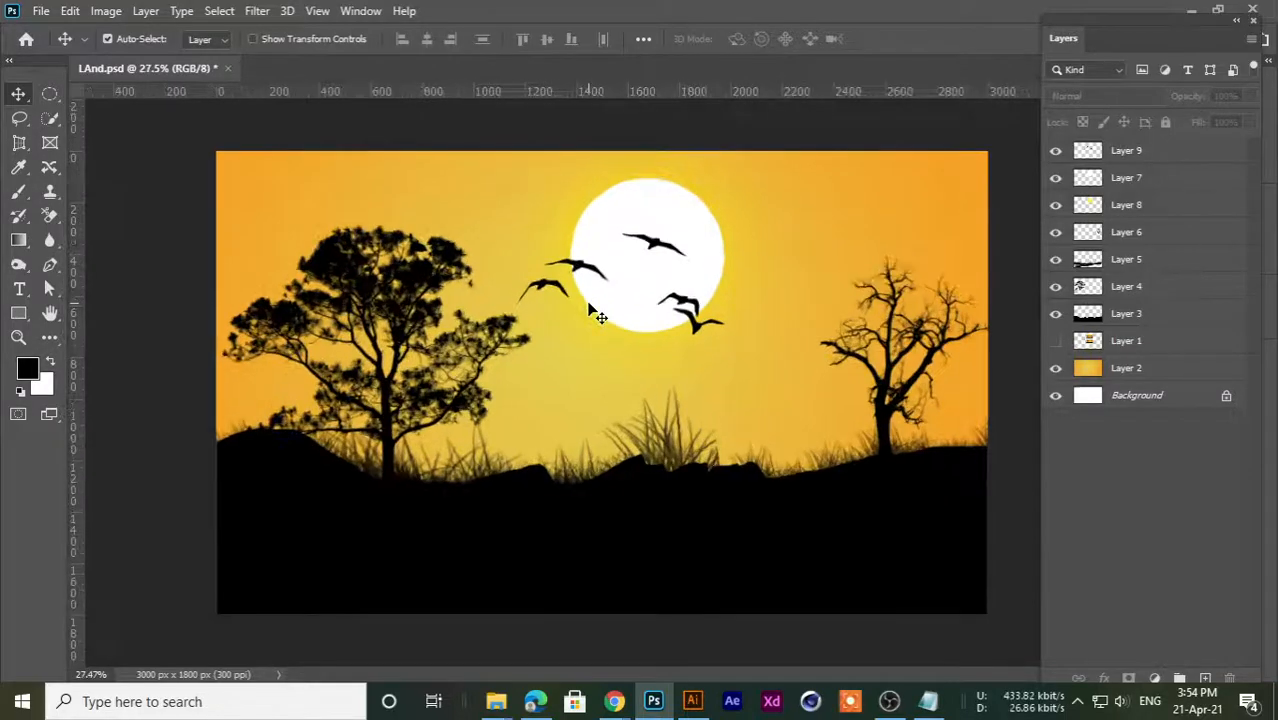
{"action": "scroll", "coordinate": [596, 312], "scroll_direction": "down", "scroll_amount": 1}
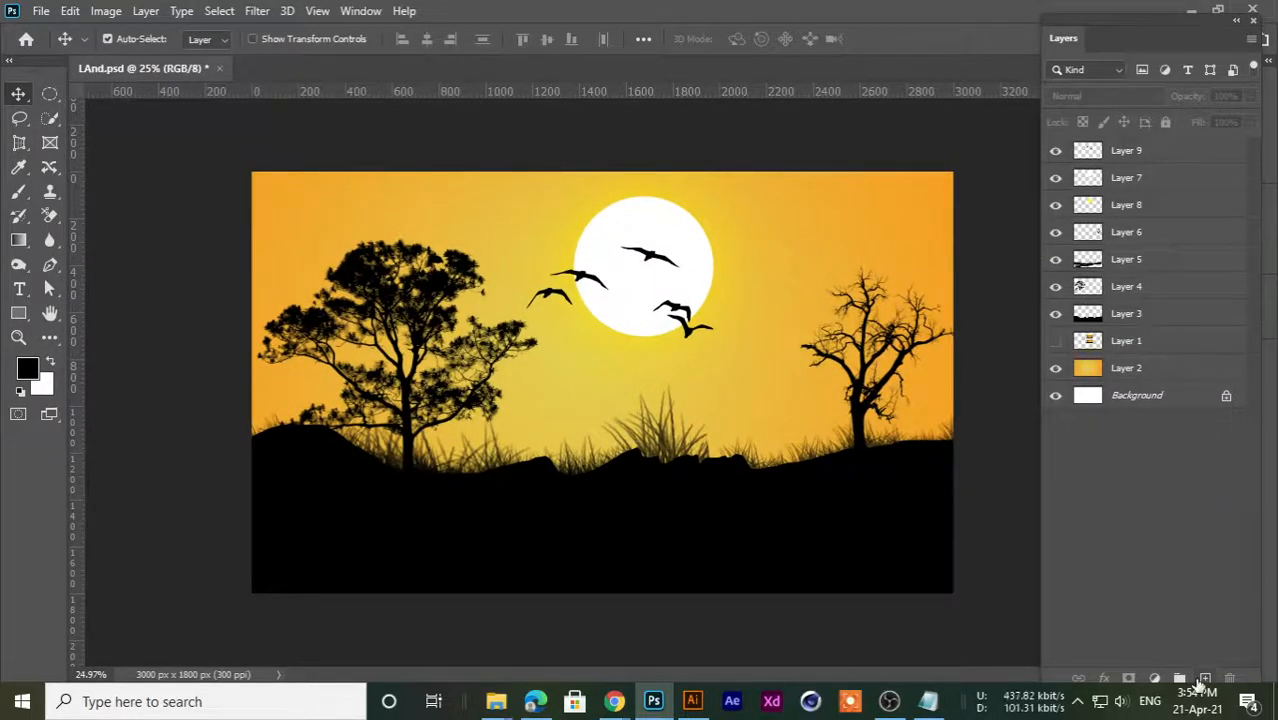
- On a new layer, stamp a smaller 300 px flock beside the sun's upper left edge, and add another empty layer above it
{"action": "left_click", "coordinate": [1204, 680]}
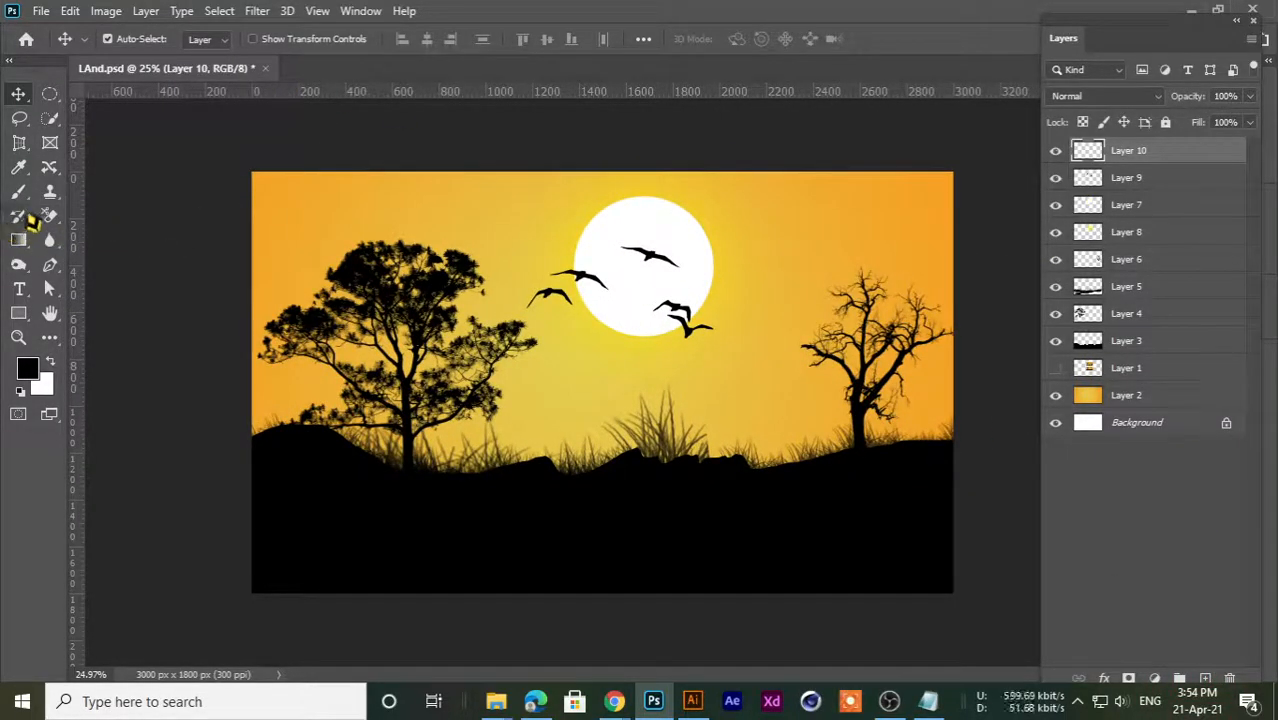
{"action": "key", "text": "b"}
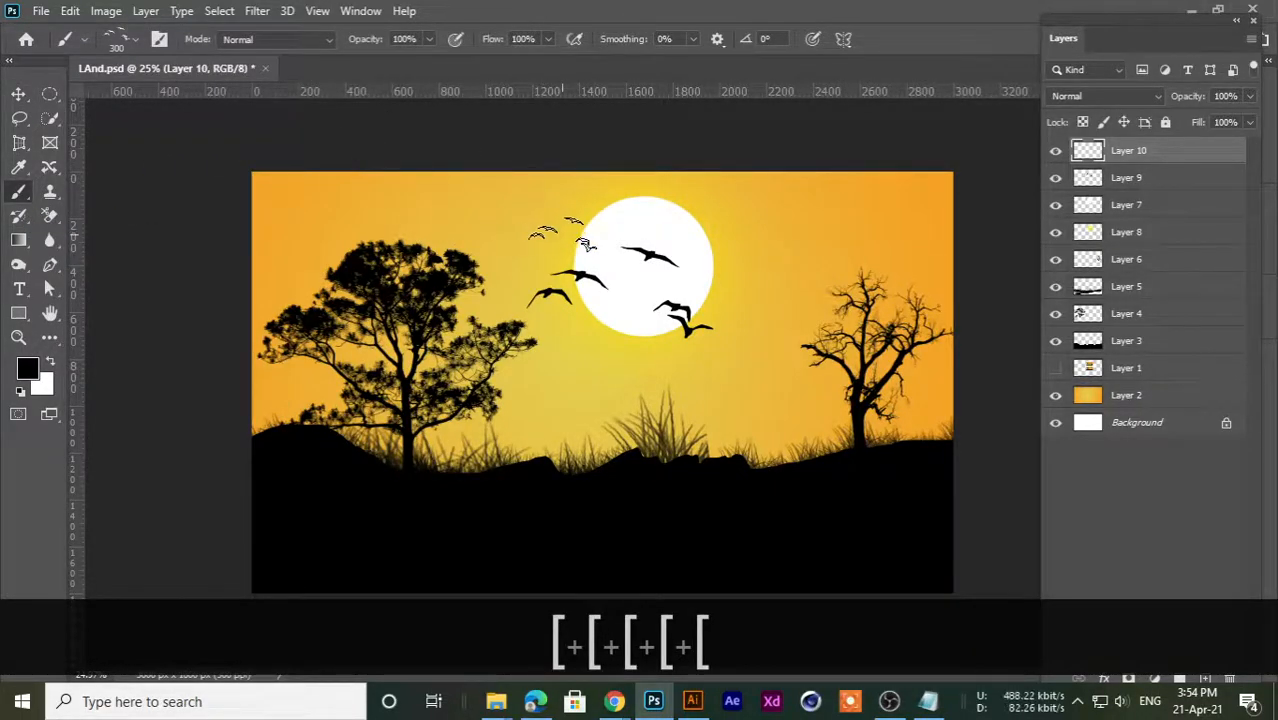
{"action": "scroll", "coordinate": [272, 325], "scroll_direction": "up", "scroll_amount": 1}
{"action": "scroll", "coordinate": [275, 322], "scroll_direction": "down", "scroll_amount": 1}
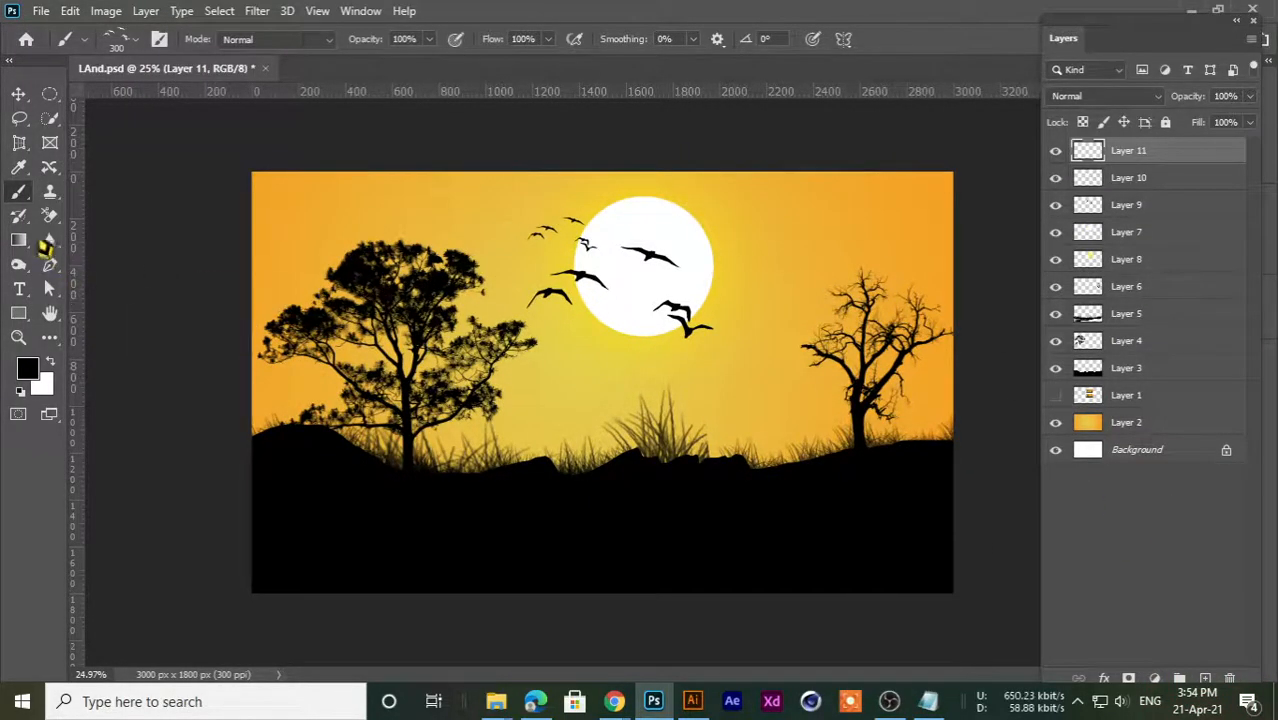
- Load the Cloud Brushes New set into the brush presets
{"action": "right_click", "coordinate": [27, 203]}
{"action": "left_click", "coordinate": [85, 188]}
{"action": "left_click", "coordinate": [117, 42]}
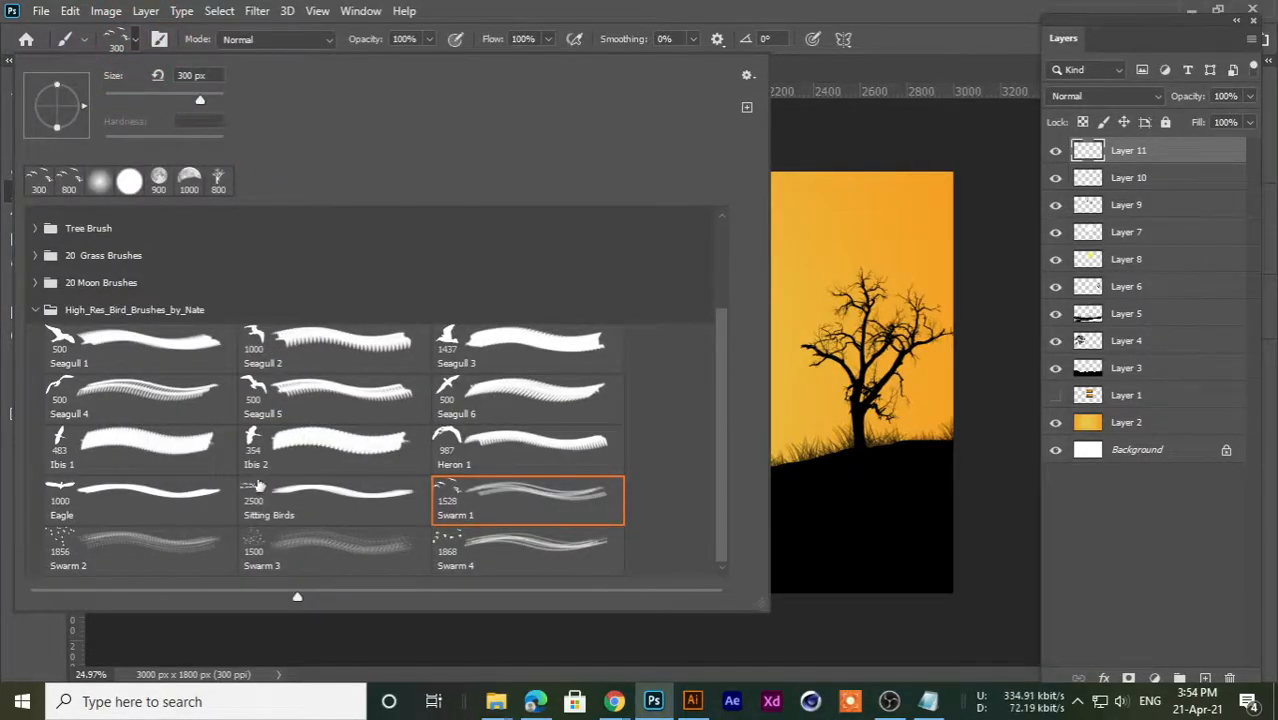
{"action": "left_click", "coordinate": [748, 80]}
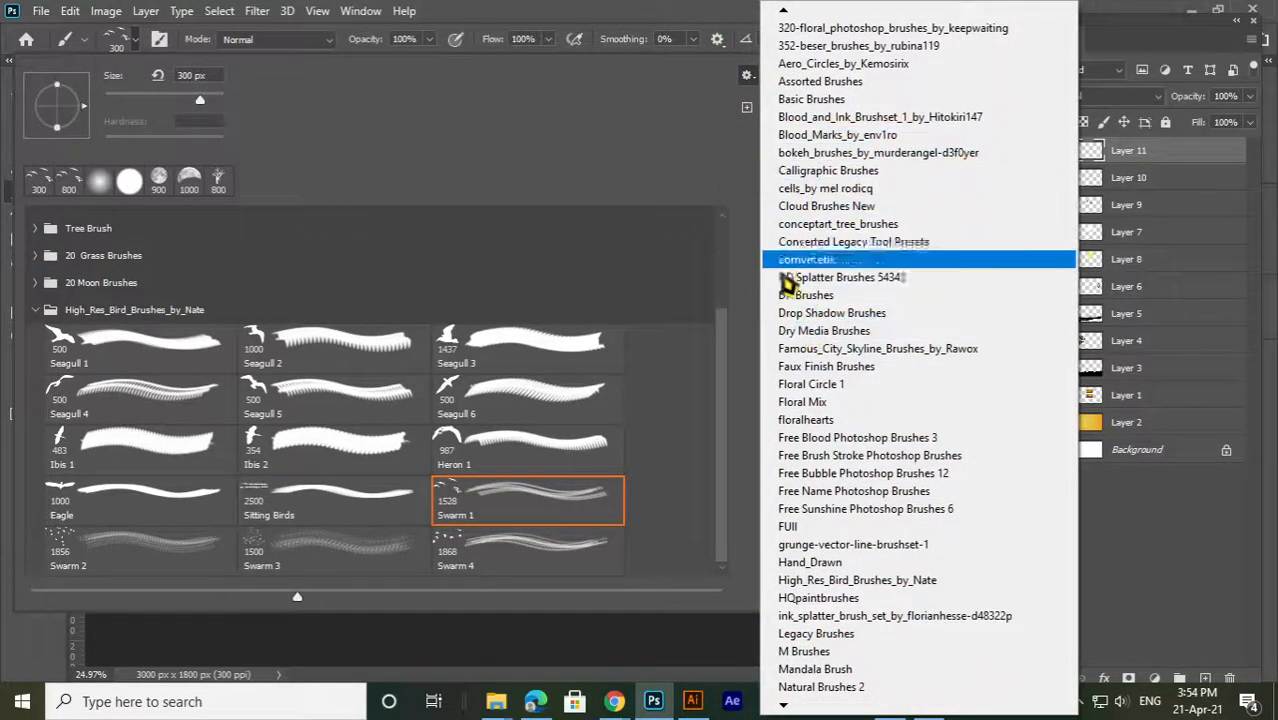
{"action": "left_click", "coordinate": [800, 218]}
{"action": "left_click", "coordinate": [592, 272]}
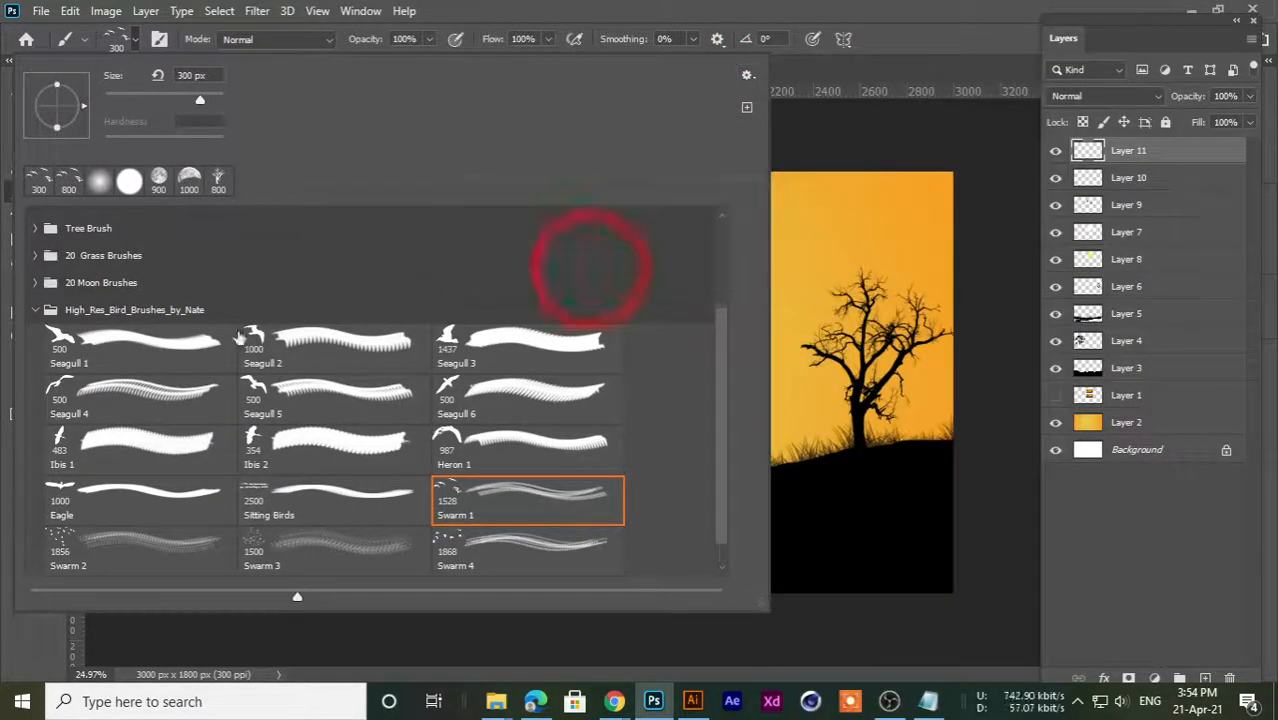
- Collapse the bird brush group and choose the Cloud 5 brush from the Cloud Brushes New set
{"action": "left_click", "coordinate": [36, 310]}
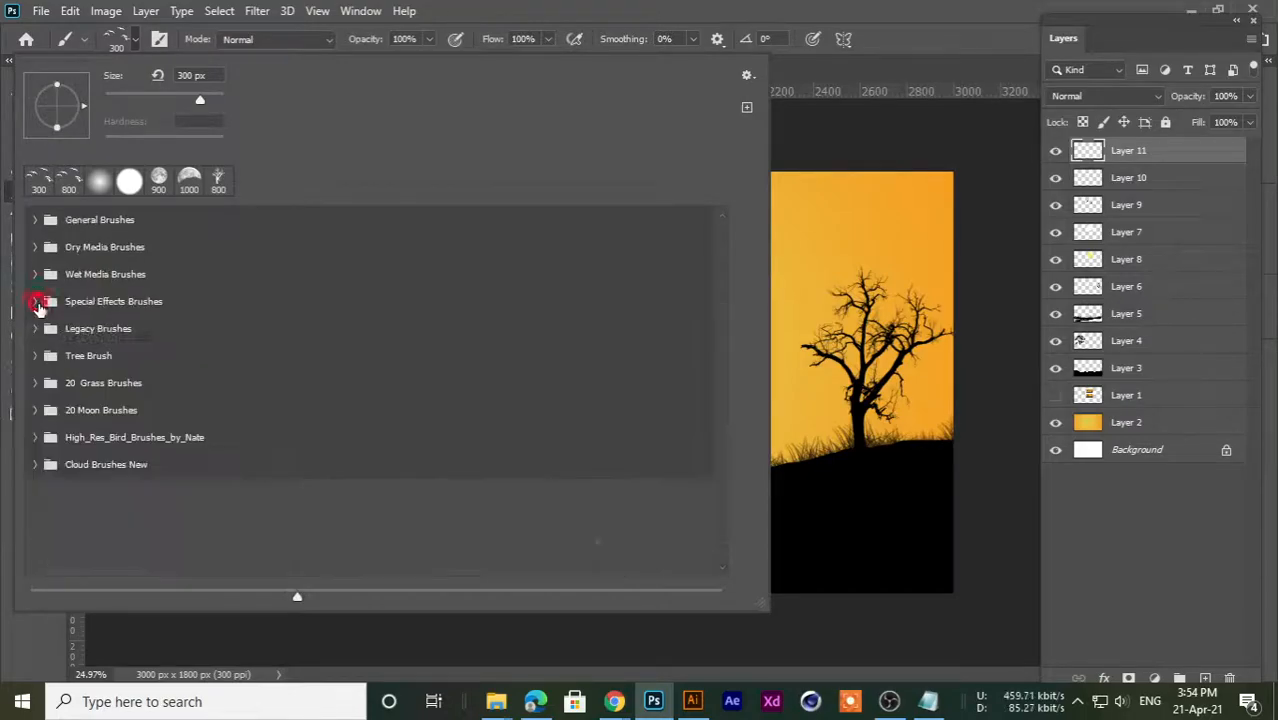
{"action": "left_click", "coordinate": [36, 464]}
{"action": "scroll", "coordinate": [210, 498], "scroll_direction": "down", "scroll_amount": 1}
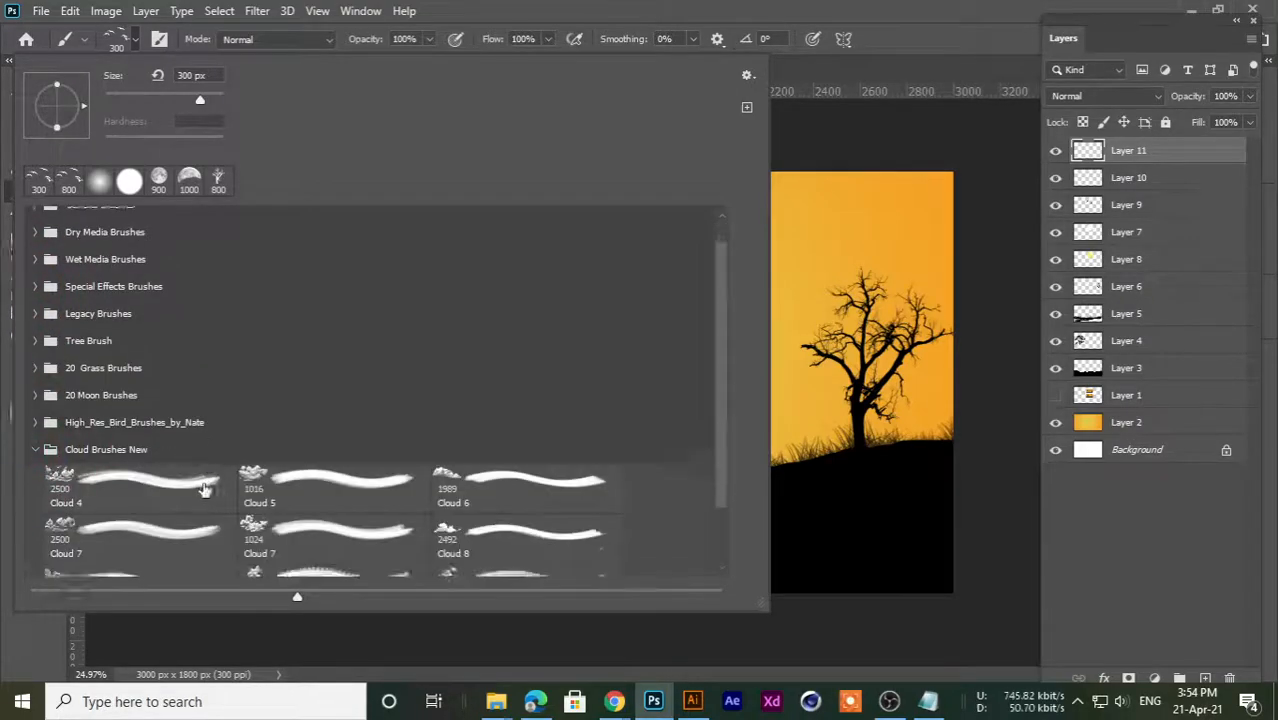
{"action": "scroll", "coordinate": [258, 466], "scroll_direction": "down", "scroll_amount": 1}
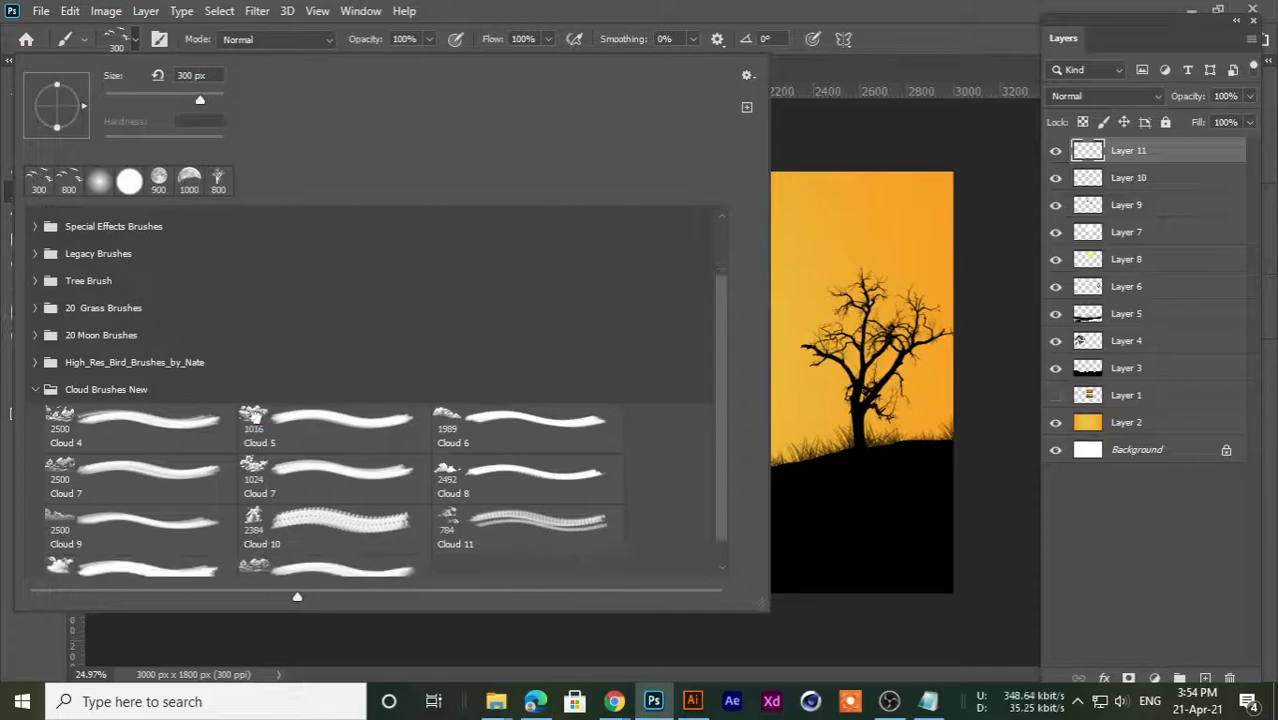
{"action": "left_click", "coordinate": [1047, 10]}
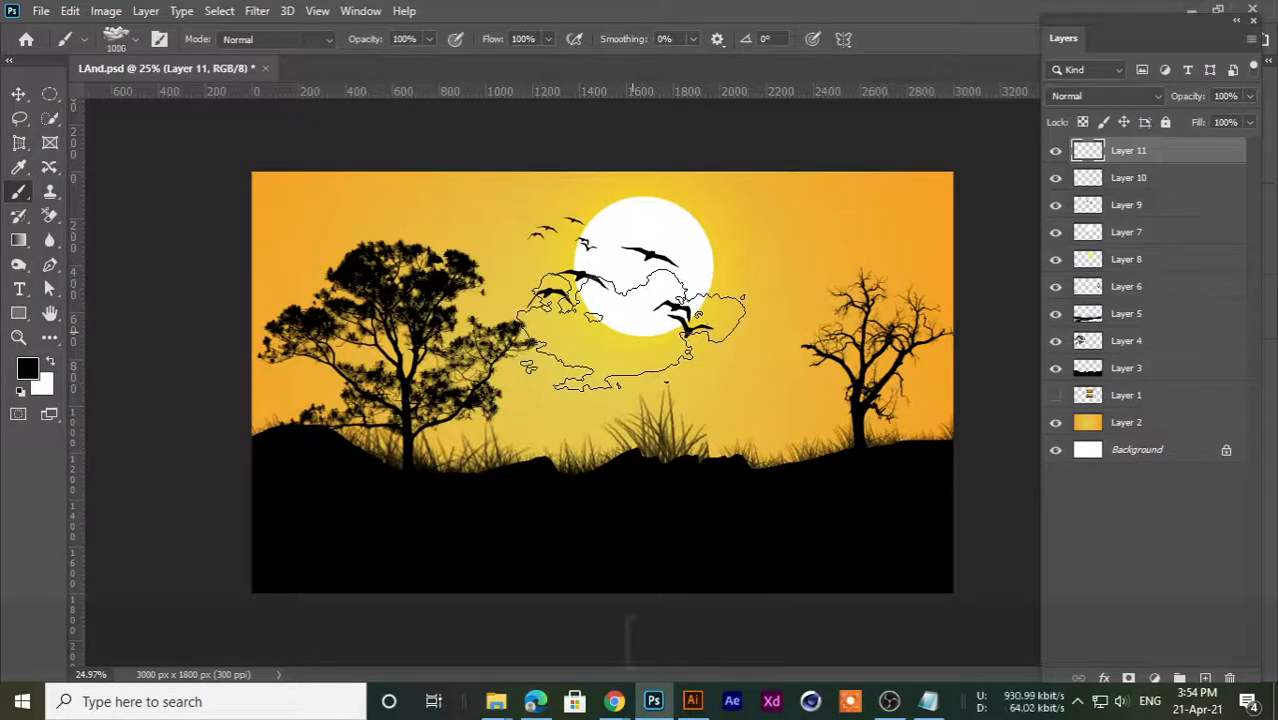
- Swap the foreground color to white and reduce the cloud brush to 500 px
{"action": "key", "text": "bracketleft"}
{"action": "left_click", "coordinate": [51, 363]}
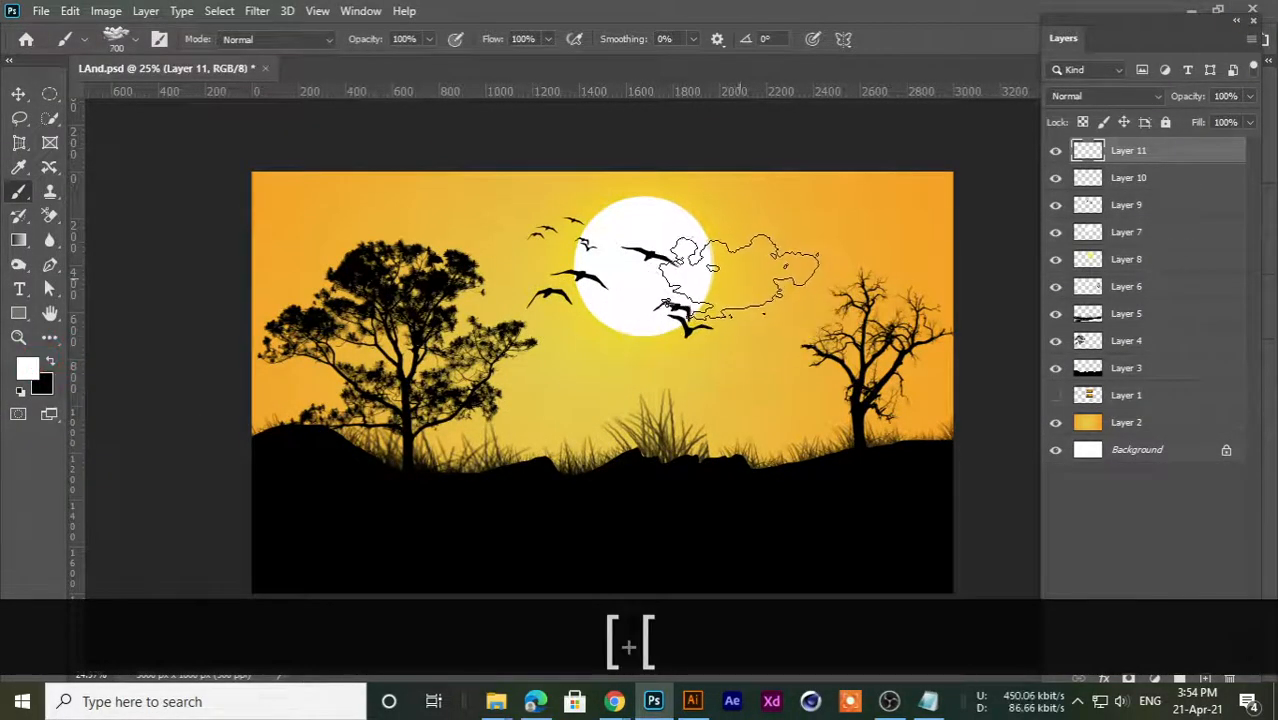
{"action": "key", "text": "bracketleft"}
{"action": "key", "text": "bracketleft"}
{"action": "key", "text": "bracketleft"}
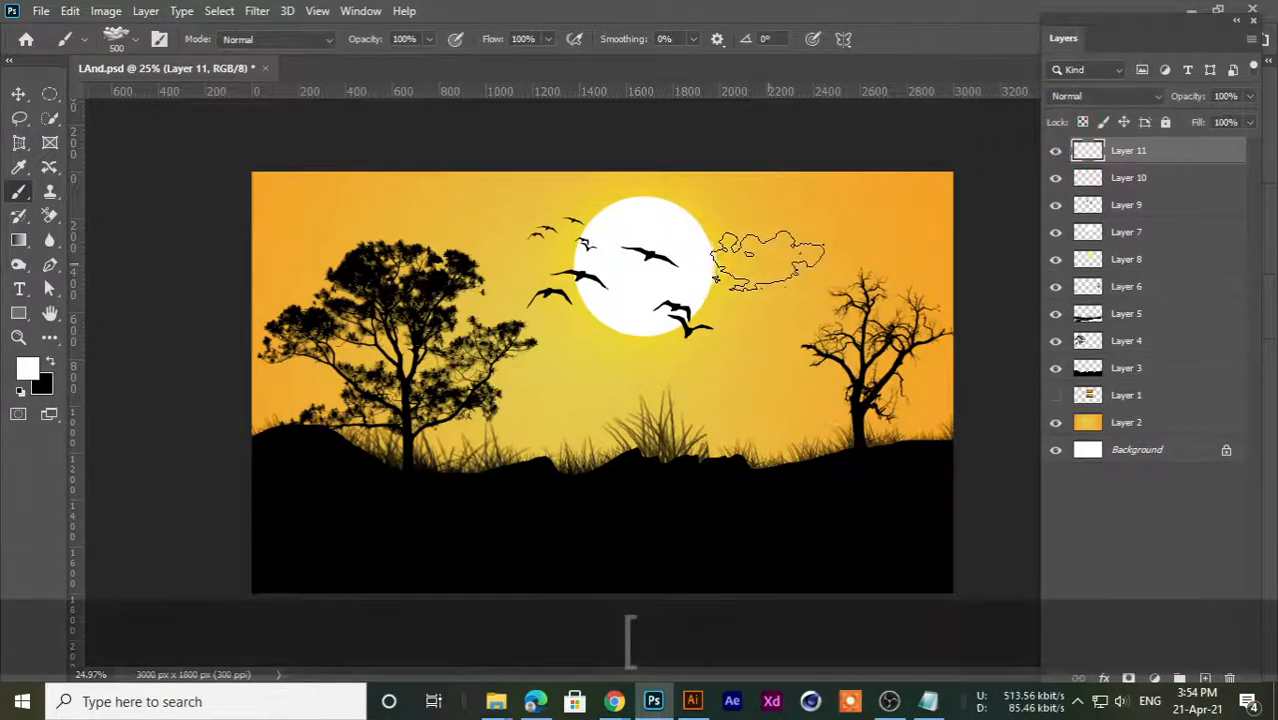
- Stamp two white 500 px Cloud 5 clouds on Layer 11, one beside the sun's right edge and one below its lower left
{"action": "left_click", "coordinate": [770, 248]}
{"action": "key", "text": "bracketright"}
{"action": "key", "text": "bracketright"}
{"action": "key", "text": "bracketleft"}
{"action": "key", "text": "bracketleft"}
{"action": "key", "text": "bracketleft"}
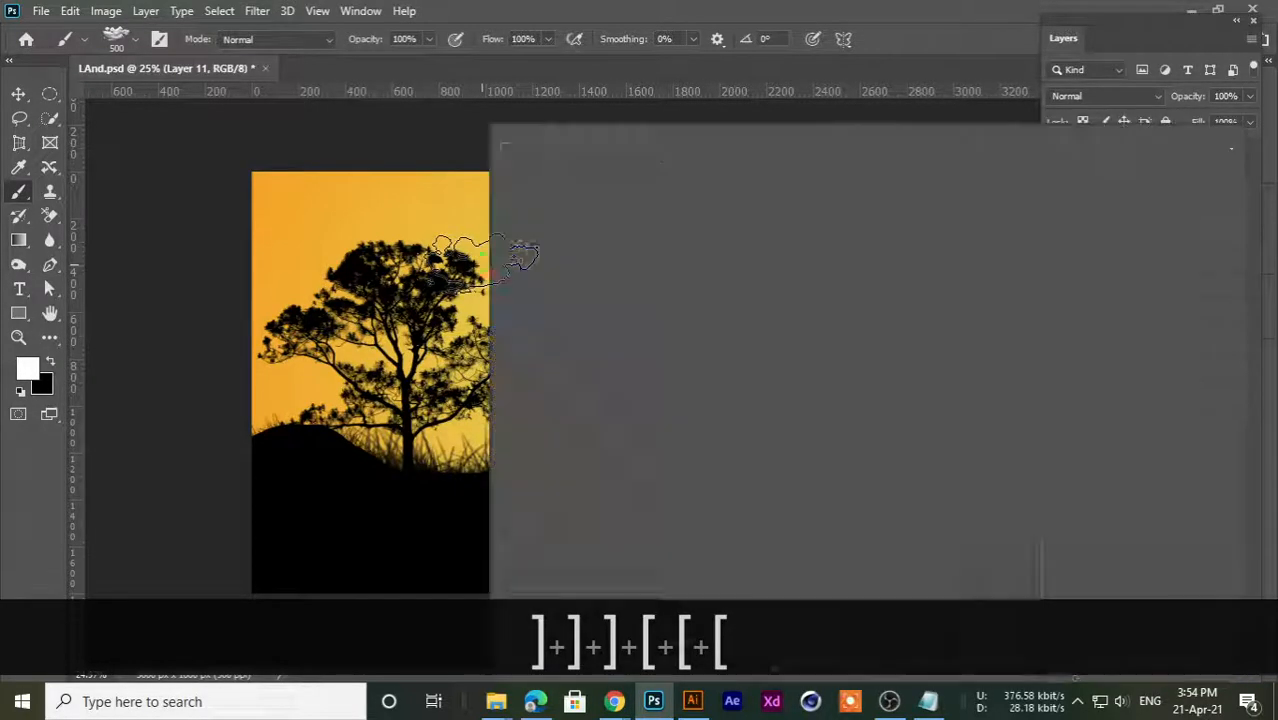
- Choose the Cloud 10 brush, reduce it to 600 px and stamp a cloud in the sky between the large tree and the sun
{"action": "right_click", "coordinate": [490, 285]}
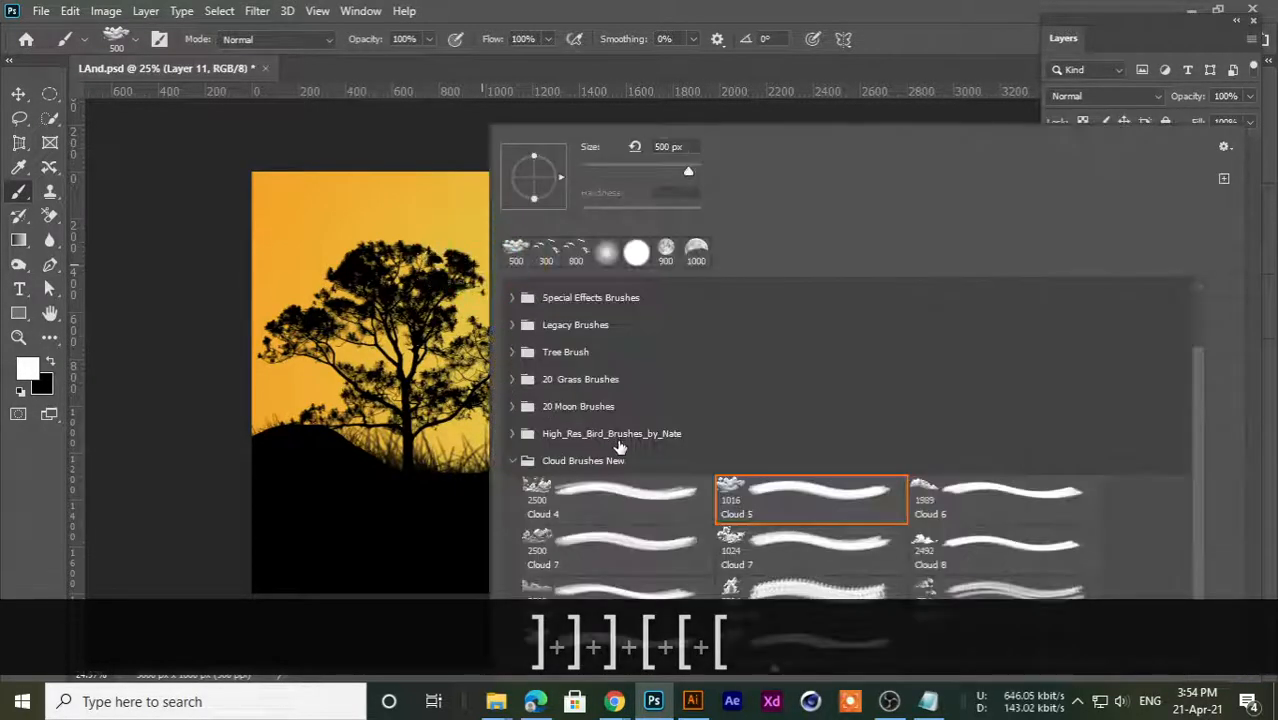
{"action": "scroll", "coordinate": [528, 525], "scroll_direction": "down", "scroll_amount": 1}
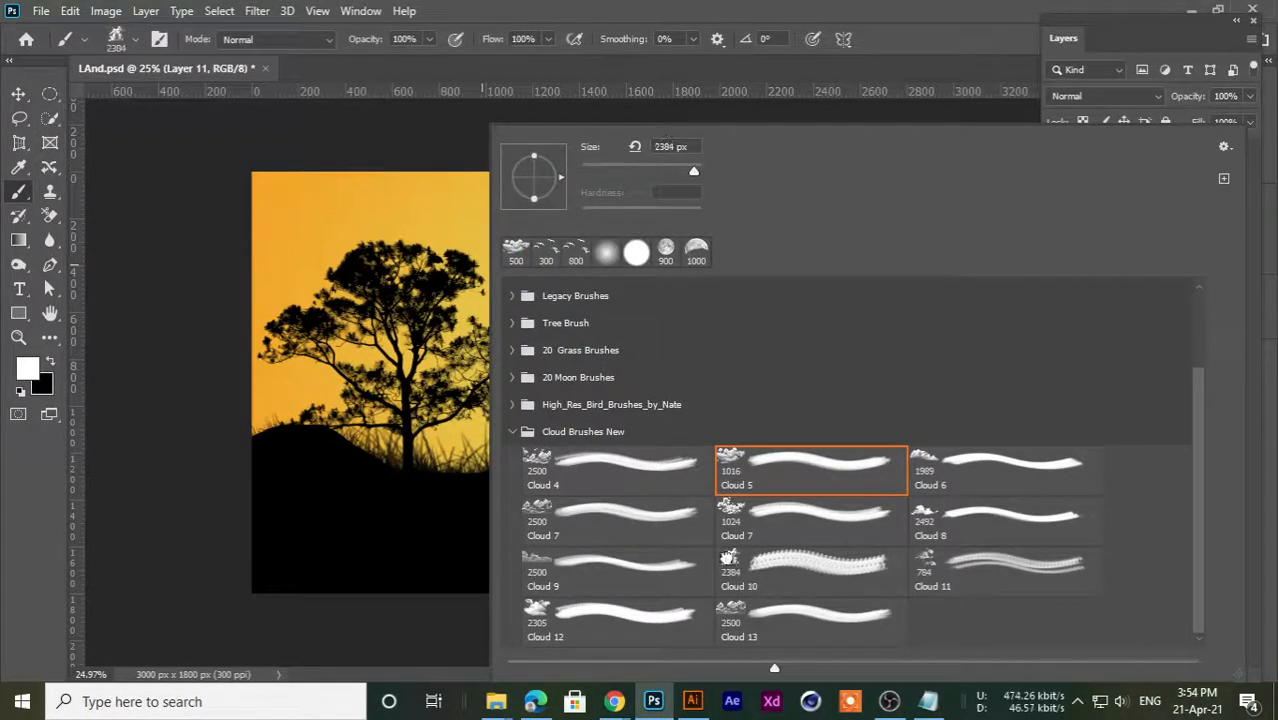
{"action": "double_click", "coordinate": [727, 558]}
{"action": "key", "text": "bracketleft"}
{"action": "key", "text": "bracketleft"}
{"action": "key", "text": "bracketleft"}
{"action": "key", "text": "bracketleft"}
{"action": "key", "text": "bracketleft"}
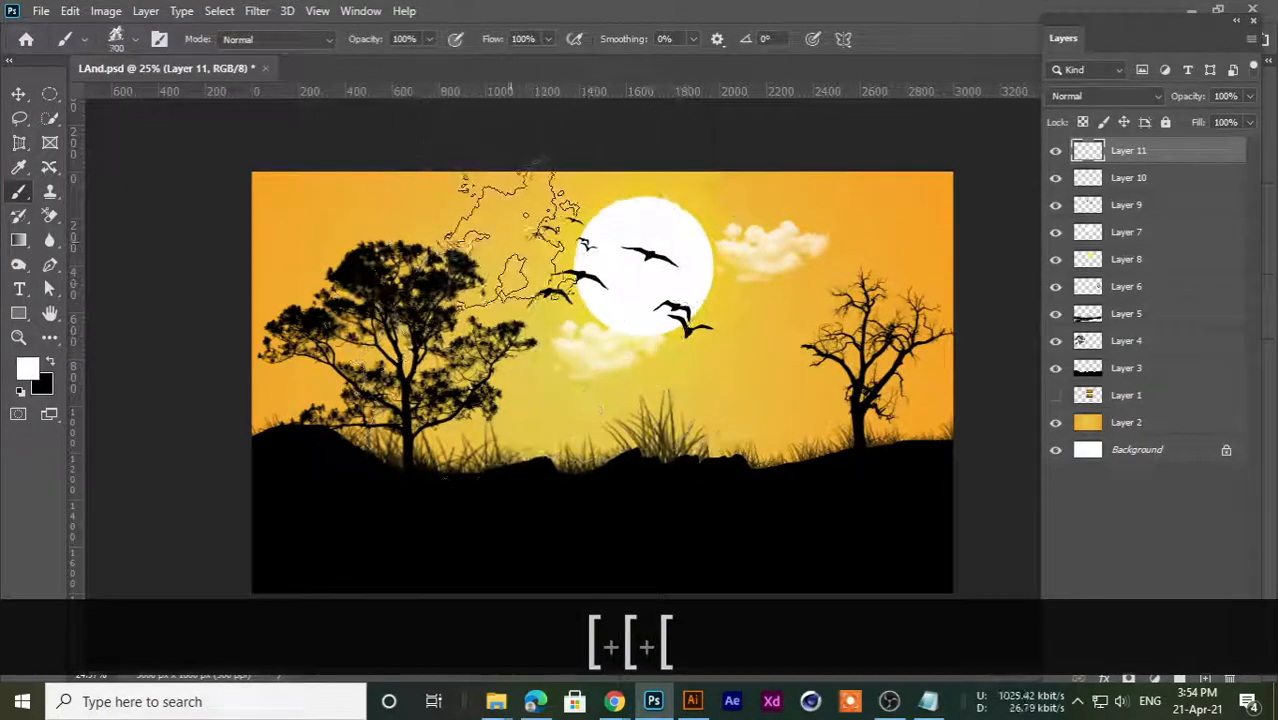
{"action": "key", "text": "bracketleft"}
{"action": "key", "text": "bracketleft"}
{"action": "left_click", "coordinate": [512, 235]}
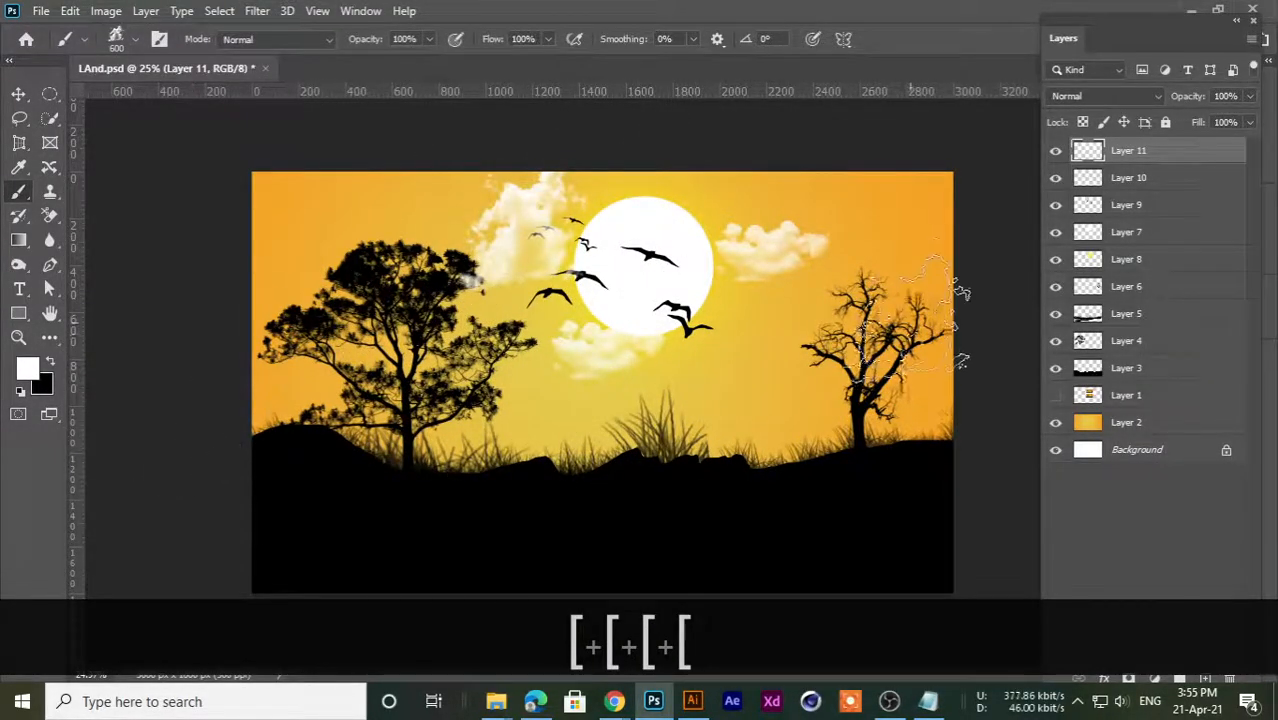
- Stamp a smaller 500 px Cloud 10 cloud in the sky above the bare tree, and reduce the brush to 300 px
{"action": "key", "text": "bracketleft"}
{"action": "left_click", "coordinate": [893, 220]}
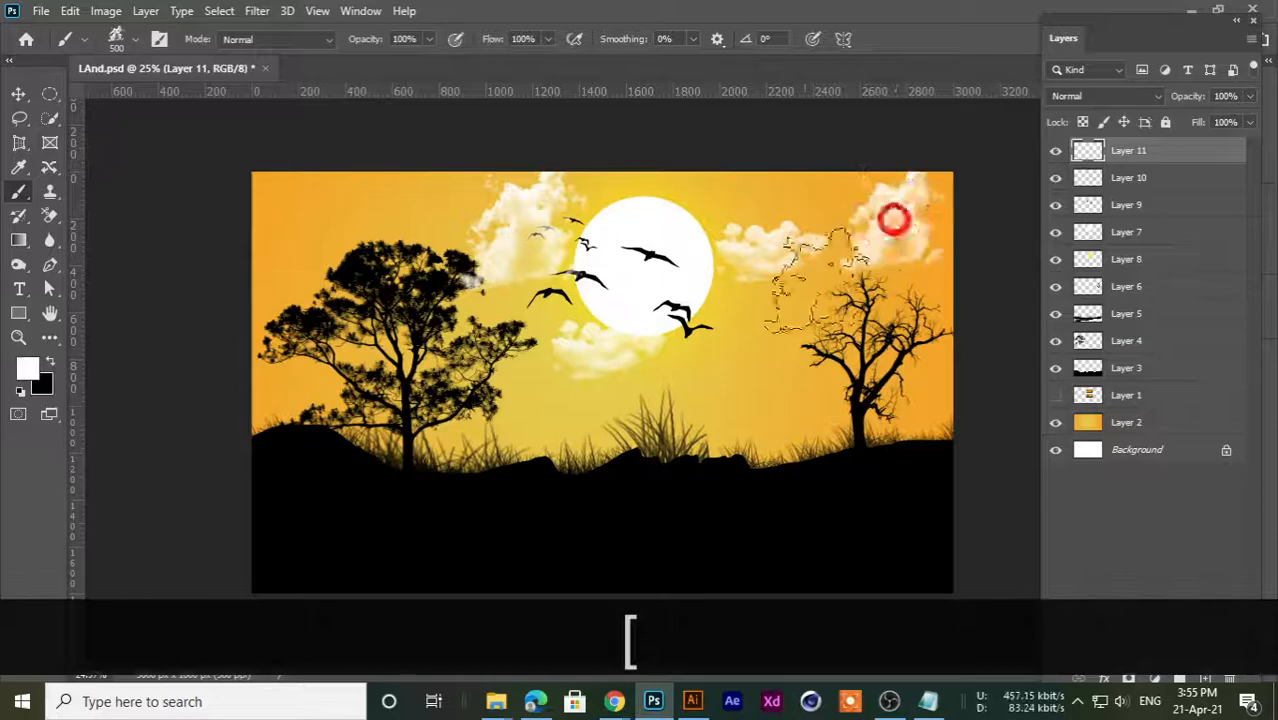
{"action": "key", "text": "bracketleft"}
{"action": "key", "text": "bracketleft"}
- Choose the Cloud 11 brush, reduce it to 600 px and stamp a cloud in the sky above the large tree
{"action": "right_click", "coordinate": [472, 268]}
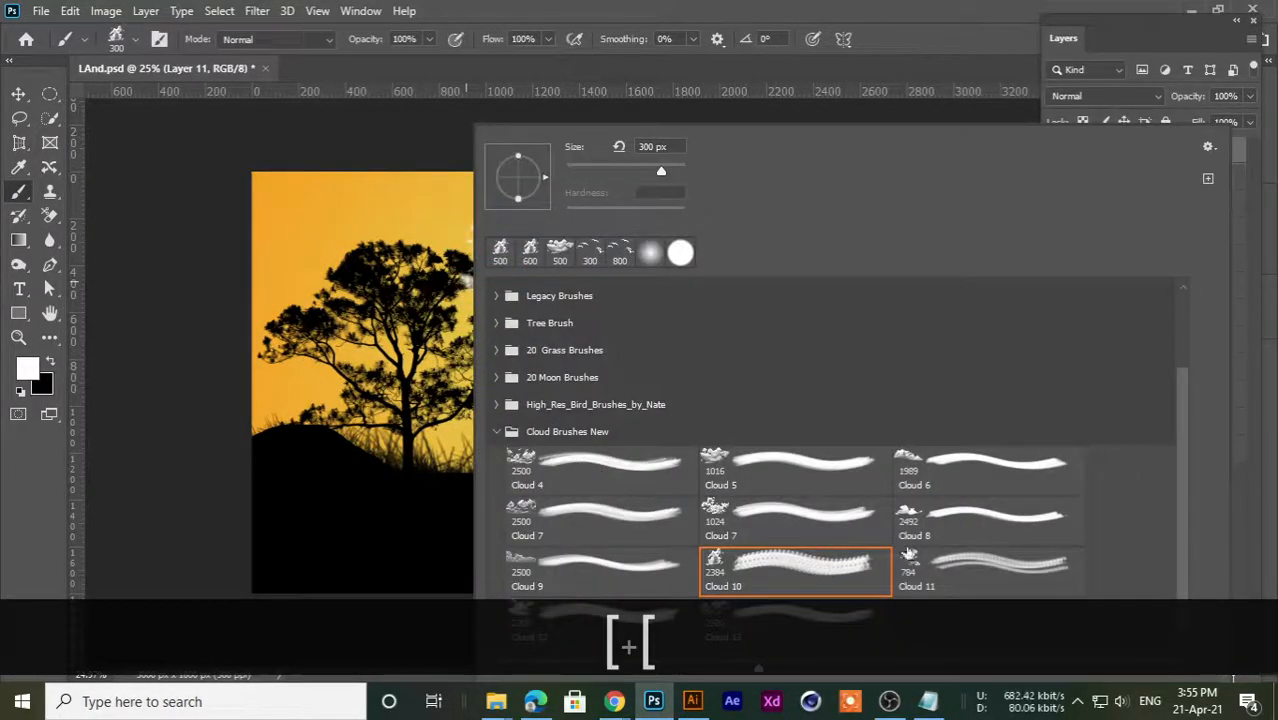
{"action": "left_click", "coordinate": [924, 578]}
{"action": "double_click", "coordinate": [907, 565]}
{"action": "key", "text": "bracketleft"}
{"action": "key", "text": "bracketleft"}
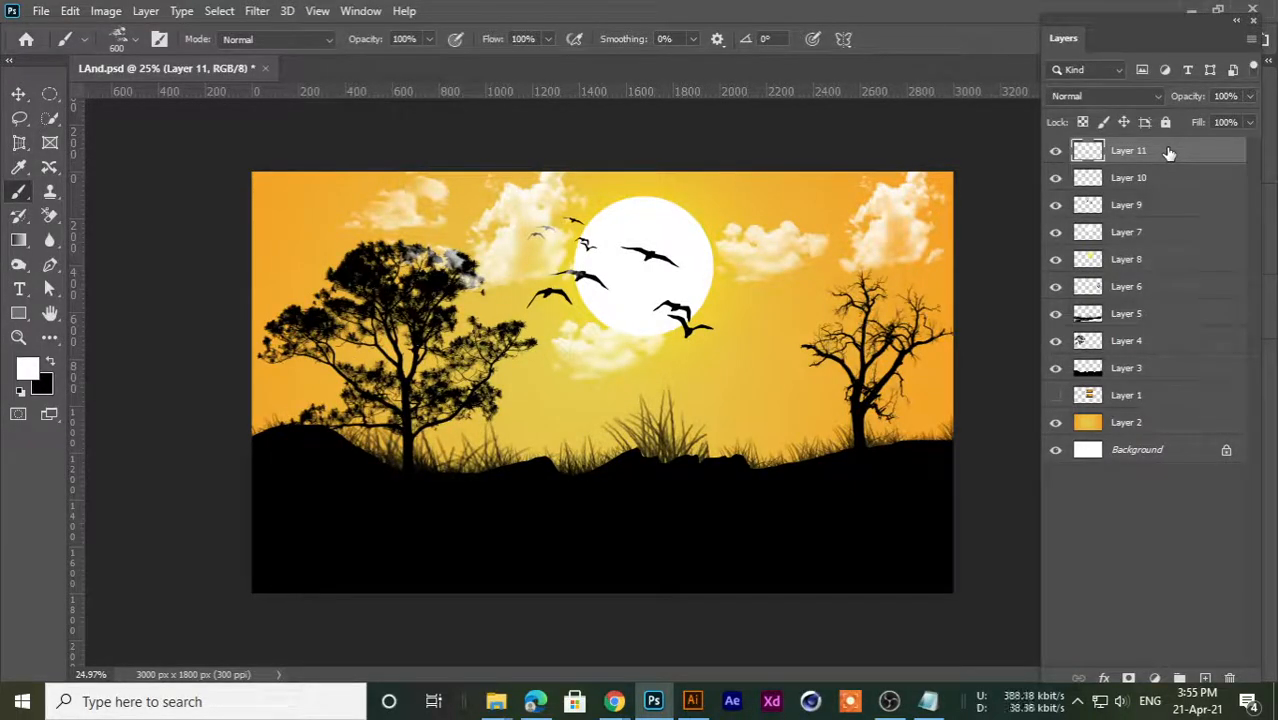
- Move Layer 11 down the layer stack to directly above Layer 2, behind the trees
{"action": "left_click_drag", "start_coordinate": [1169, 152], "coordinate": [1147, 415]}
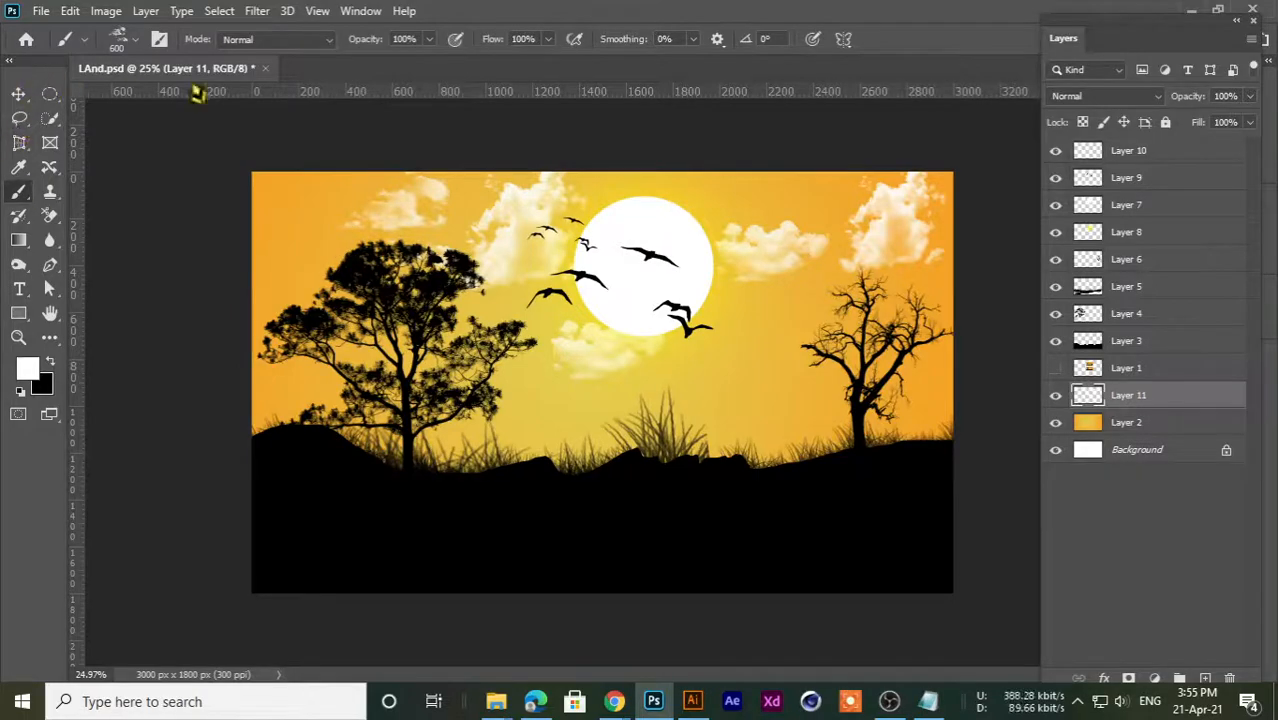
{"action": "scroll", "coordinate": [789, 351], "scroll_direction": "down", "scroll_amount": 5}
{"action": "scroll", "coordinate": [789, 351], "scroll_direction": "up", "scroll_amount": 6}
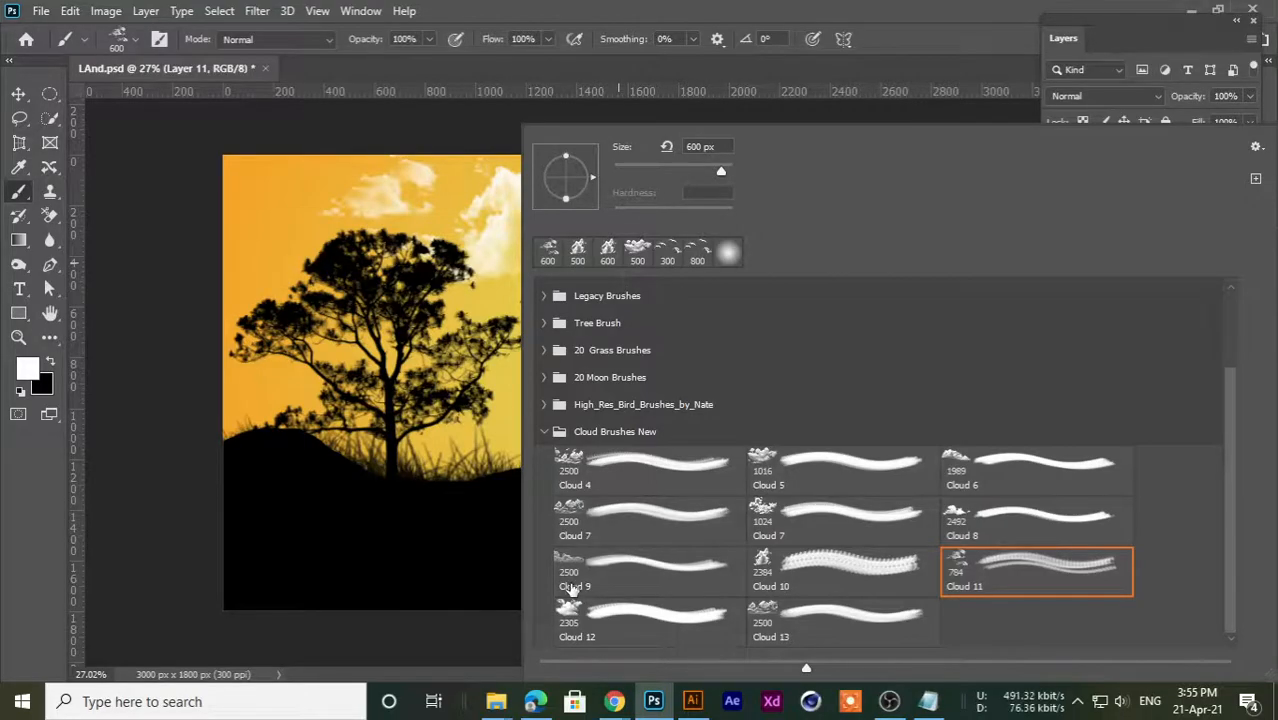
- Choose the Cloud 9 brush, reduce it to 800 px and try a stamp in the sky around the central grass
{"action": "left_click", "coordinate": [561, 563]}
{"action": "key", "text": "Return"}
{"action": "key", "text": "bracketleft"}
{"action": "key", "text": "bracketleft"}
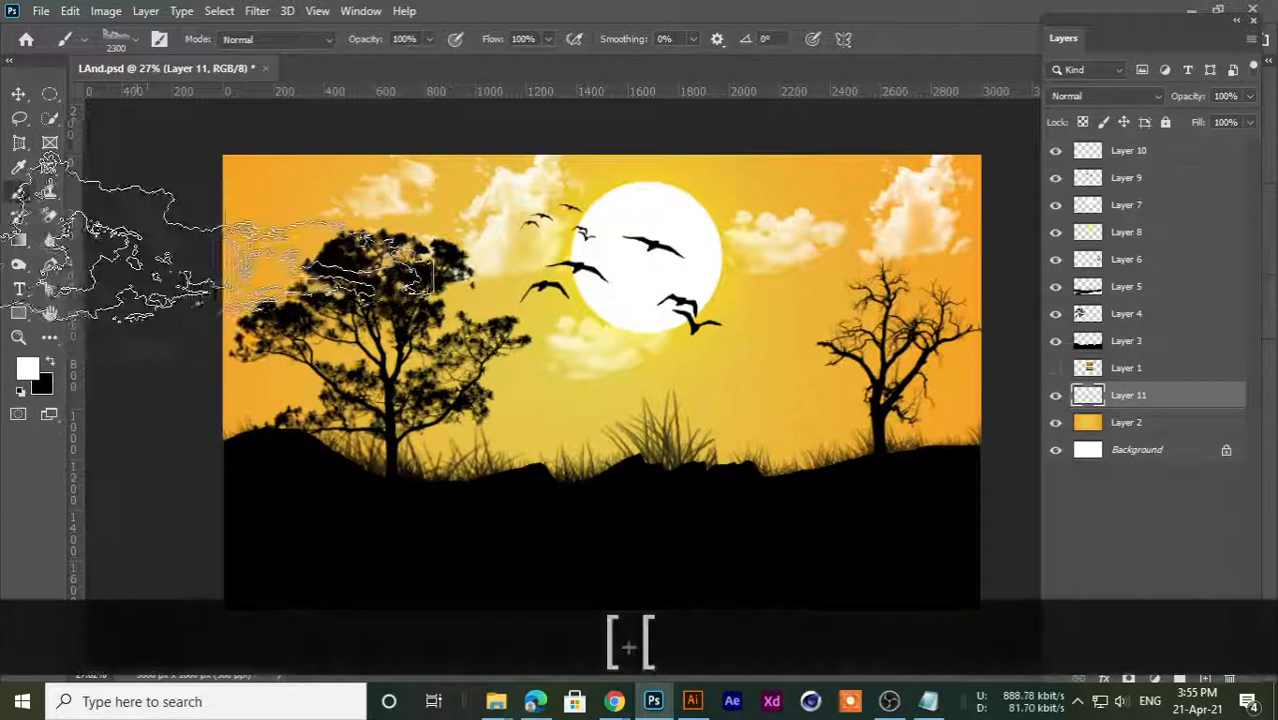
{"action": "key", "text": "bracketleft"}
{"action": "key", "text": "bracketleft"}
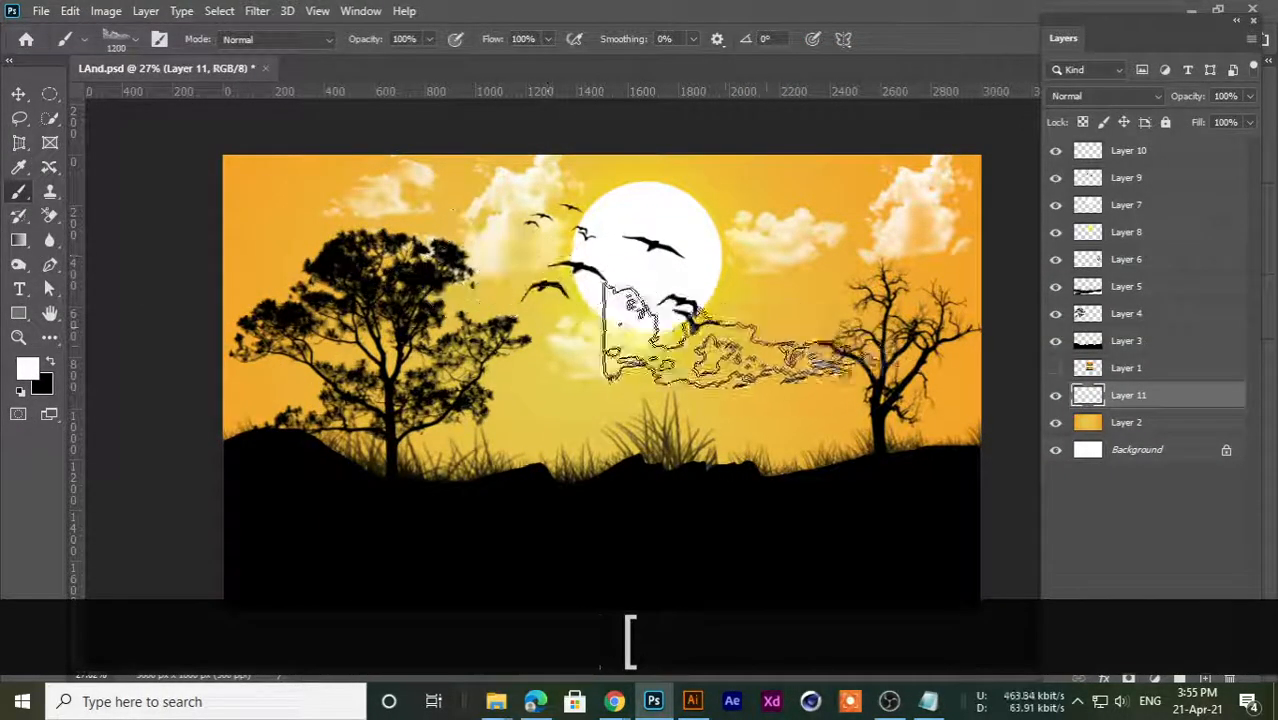
{"action": "key", "text": "bracketleft"}
{"action": "key", "text": "bracketleft"}
{"action": "key", "text": "bracketleft"}
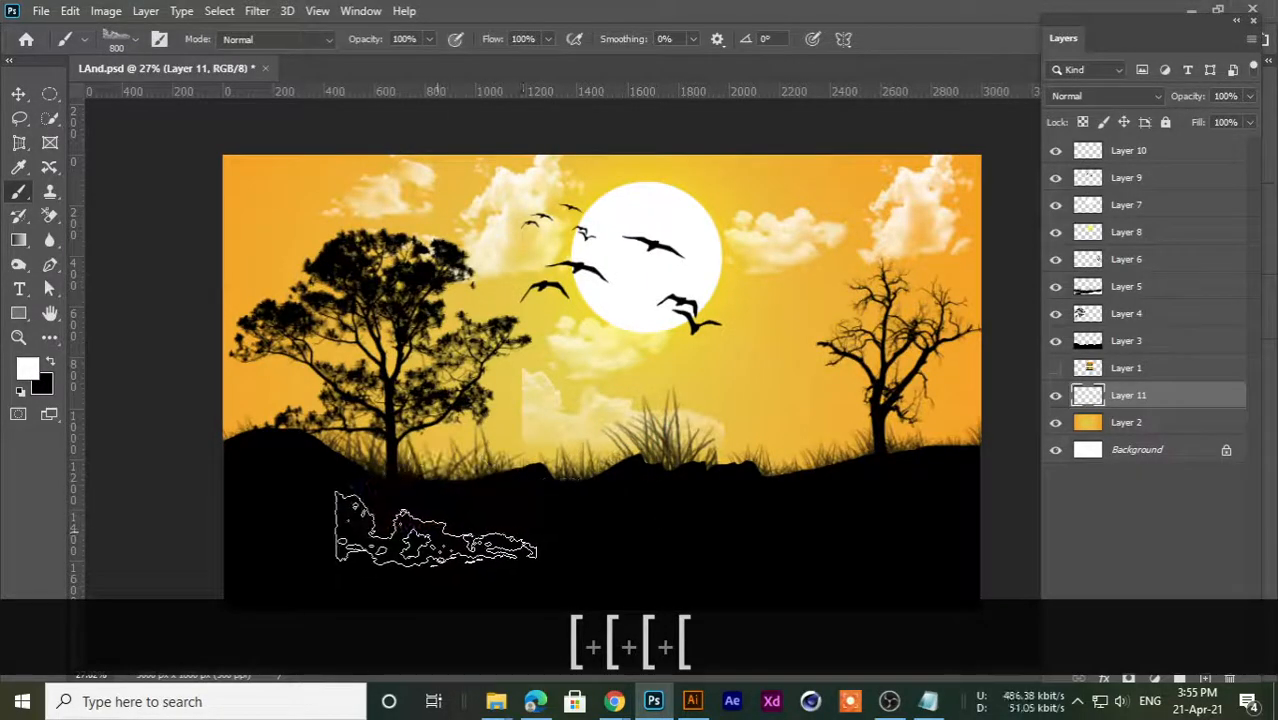
- Undo the cloud by the central grass and stamp a 700 px Cloud 9 cloud at the sky's left edge
{"action": "key", "text": "ctrl+z"}
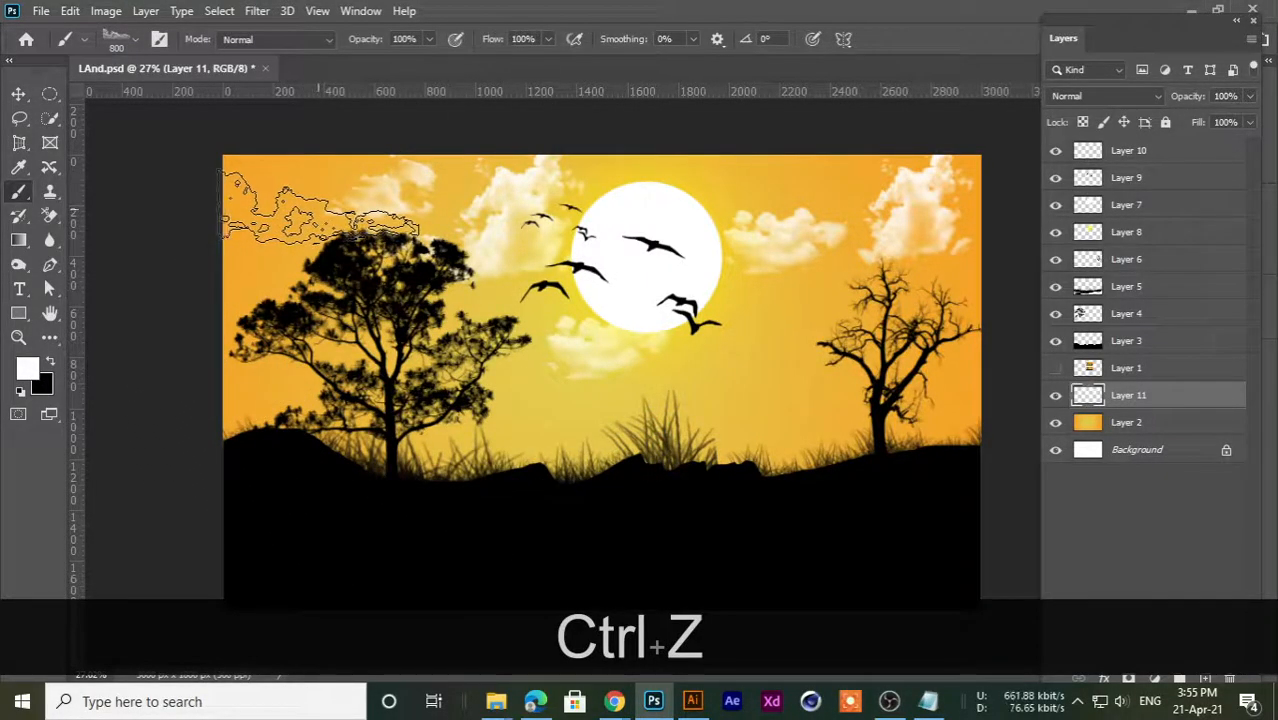
{"action": "key", "text": "bracketleft"}
{"action": "left_click", "coordinate": [290, 213]}
{"action": "scroll", "coordinate": [718, 320], "scroll_direction": "down", "scroll_amount": 2}
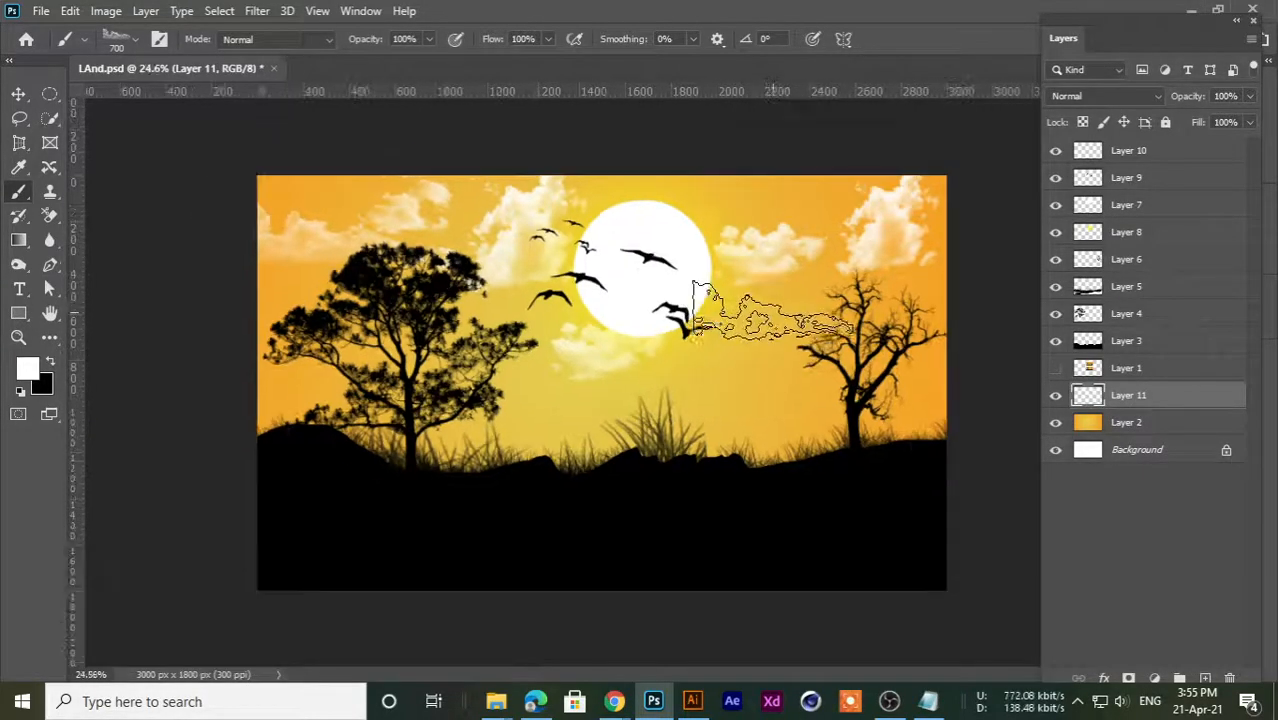
{"action": "scroll", "coordinate": [728, 338], "scroll_direction": "up", "scroll_amount": 2}
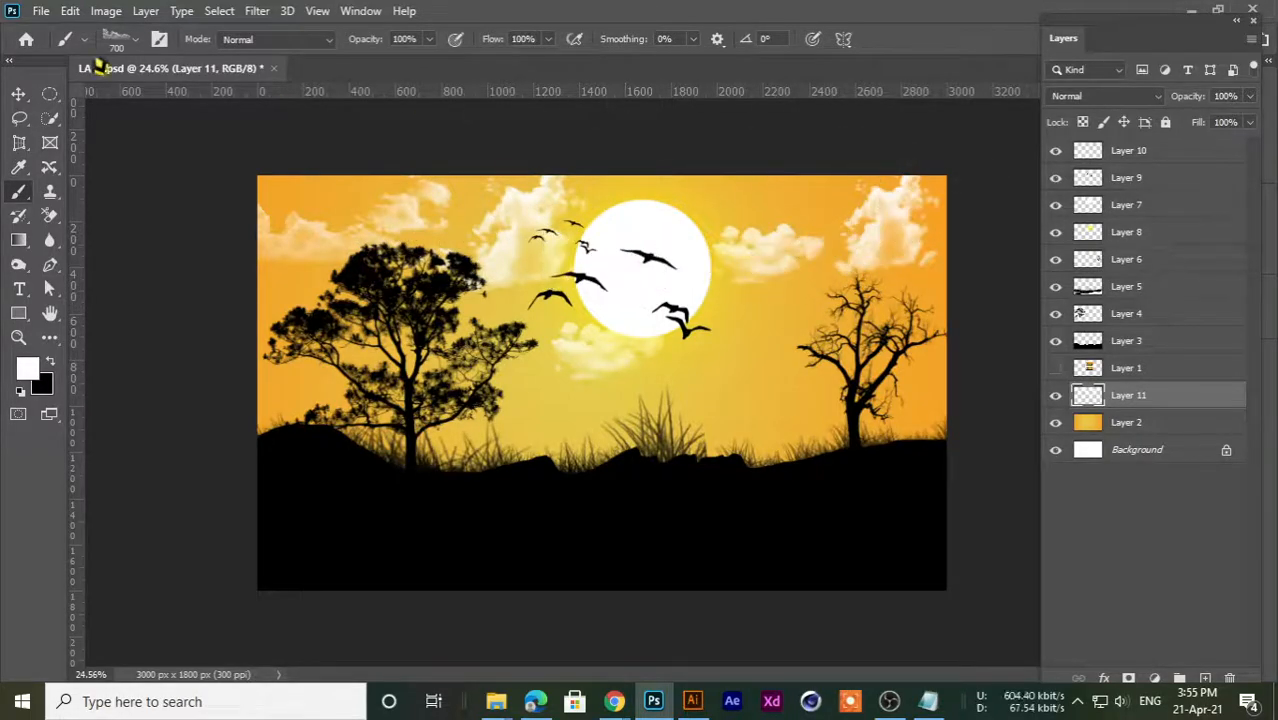
- Try the Flip X option for the cloud tip in the brush settings and turn it off again
{"action": "left_click", "coordinate": [158, 41]}
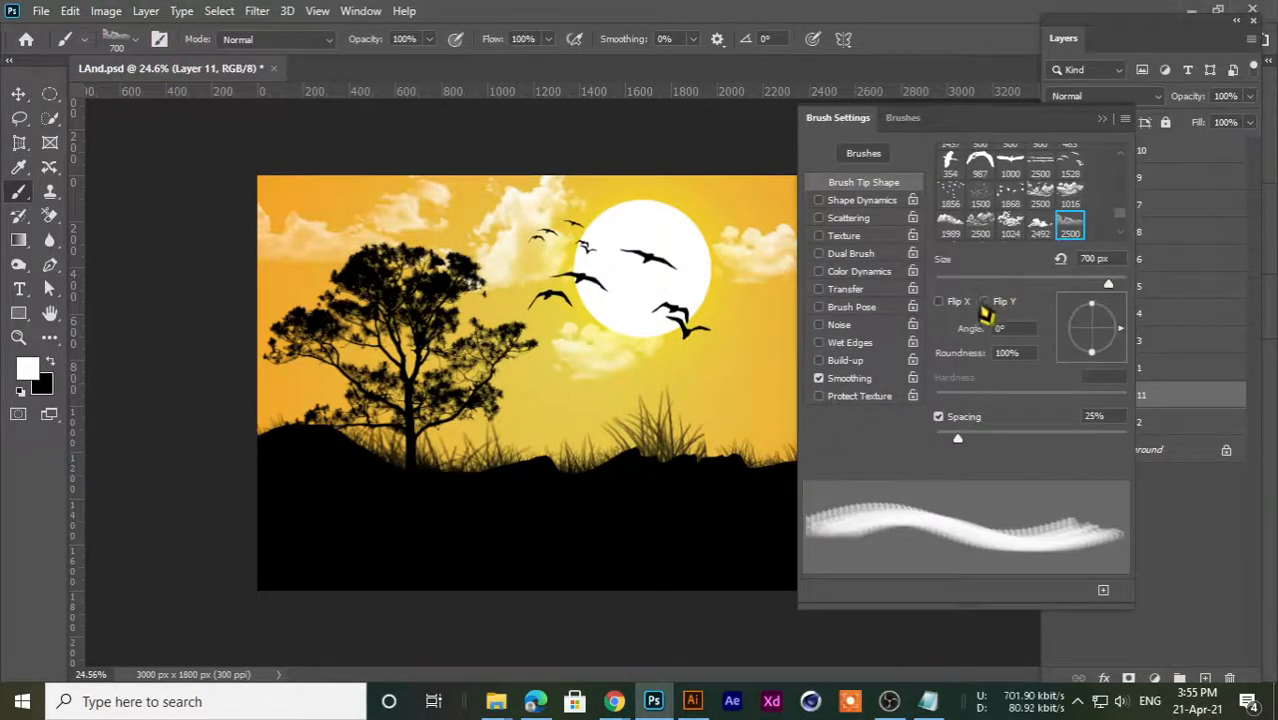
{"action": "left_click", "coordinate": [938, 301]}
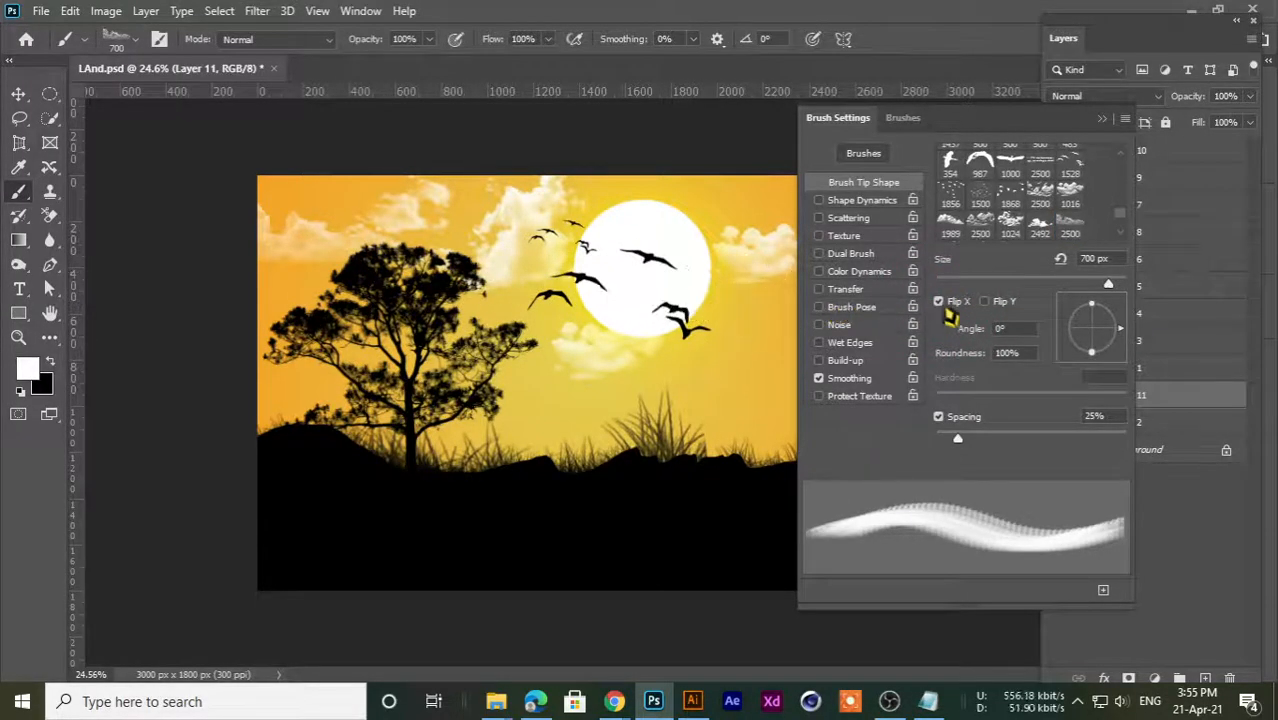
{"action": "left_click", "coordinate": [938, 301]}
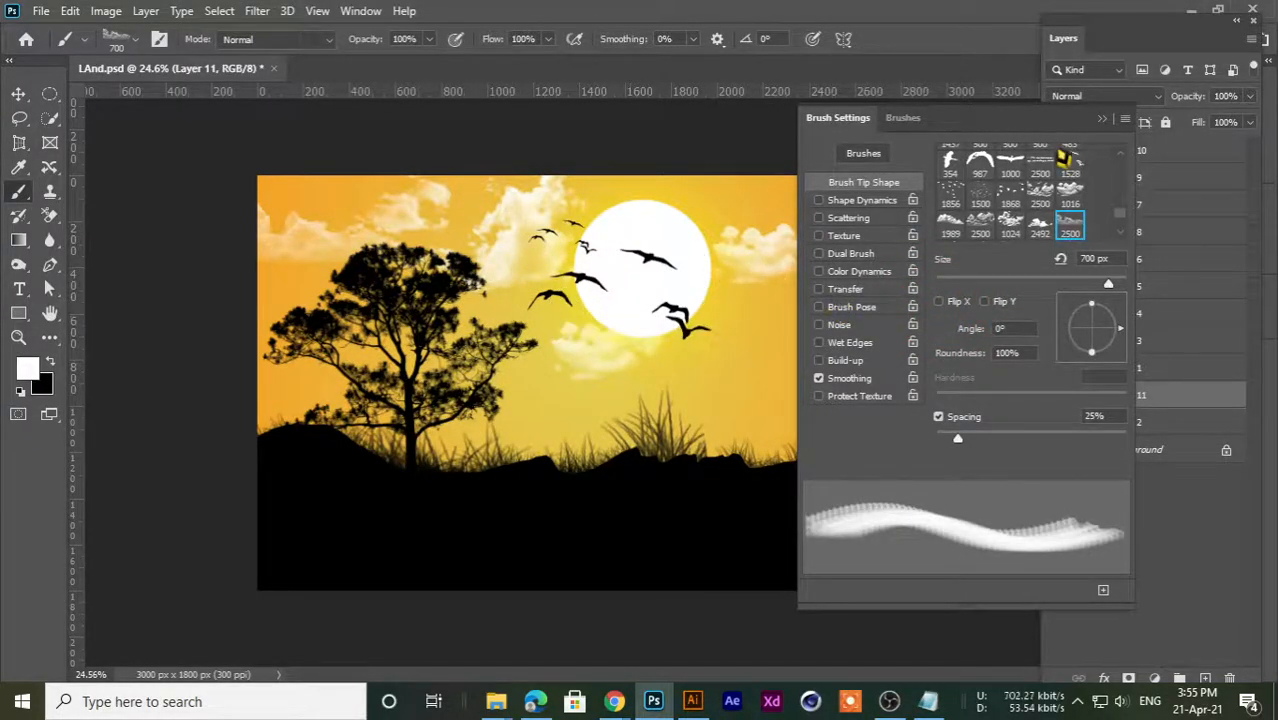
{"action": "left_click", "coordinate": [1104, 120]}
{"action": "scroll", "coordinate": [542, 290], "scroll_direction": "down", "scroll_amount": 2}
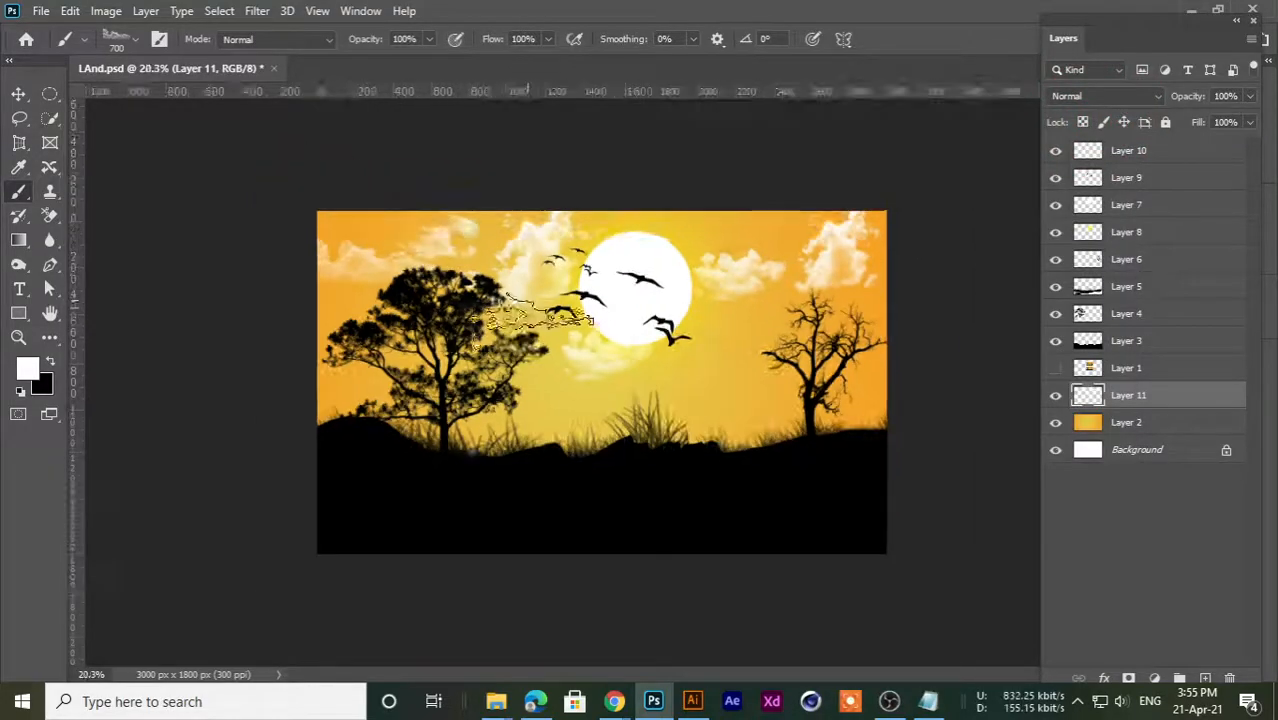
{"action": "scroll", "coordinate": [565, 345], "scroll_direction": "up", "scroll_amount": 1}
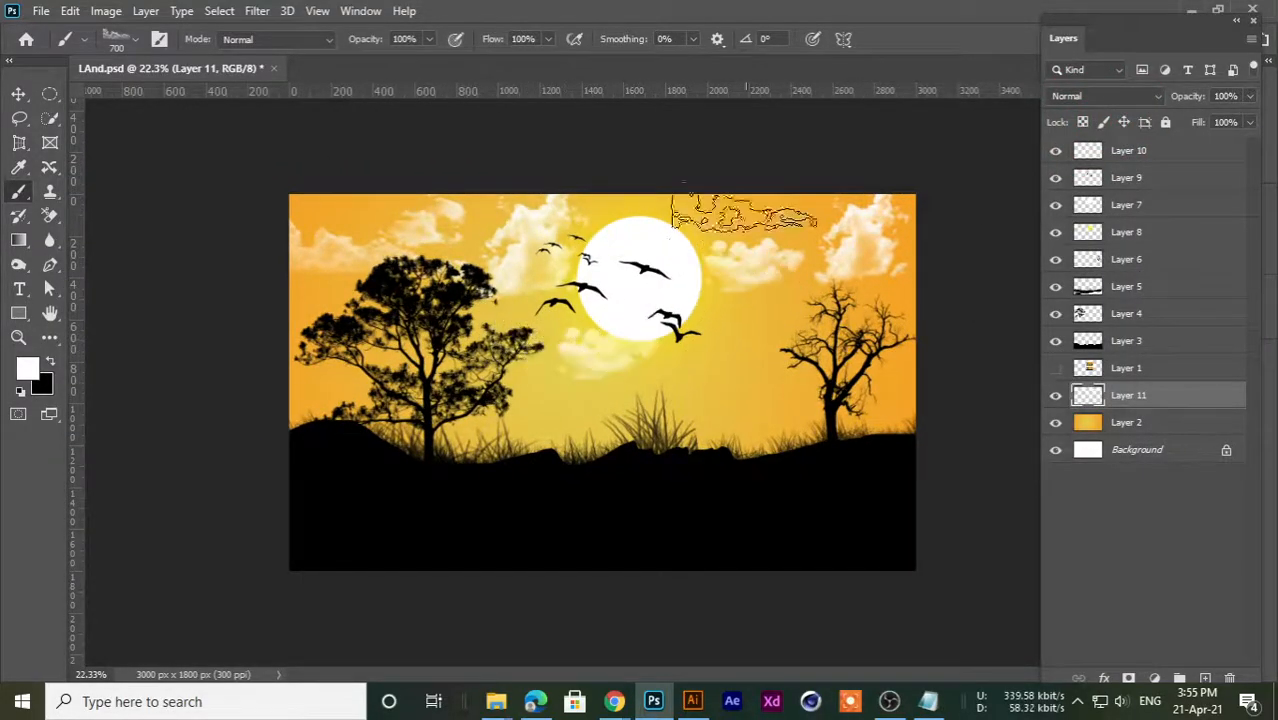
- Look through the list of additional brush sets that can be loaded into the brush presets, without loading any
{"action": "right_click", "coordinate": [18, 191]}
{"action": "left_click", "coordinate": [72, 190]}
{"action": "left_click", "coordinate": [134, 42]}
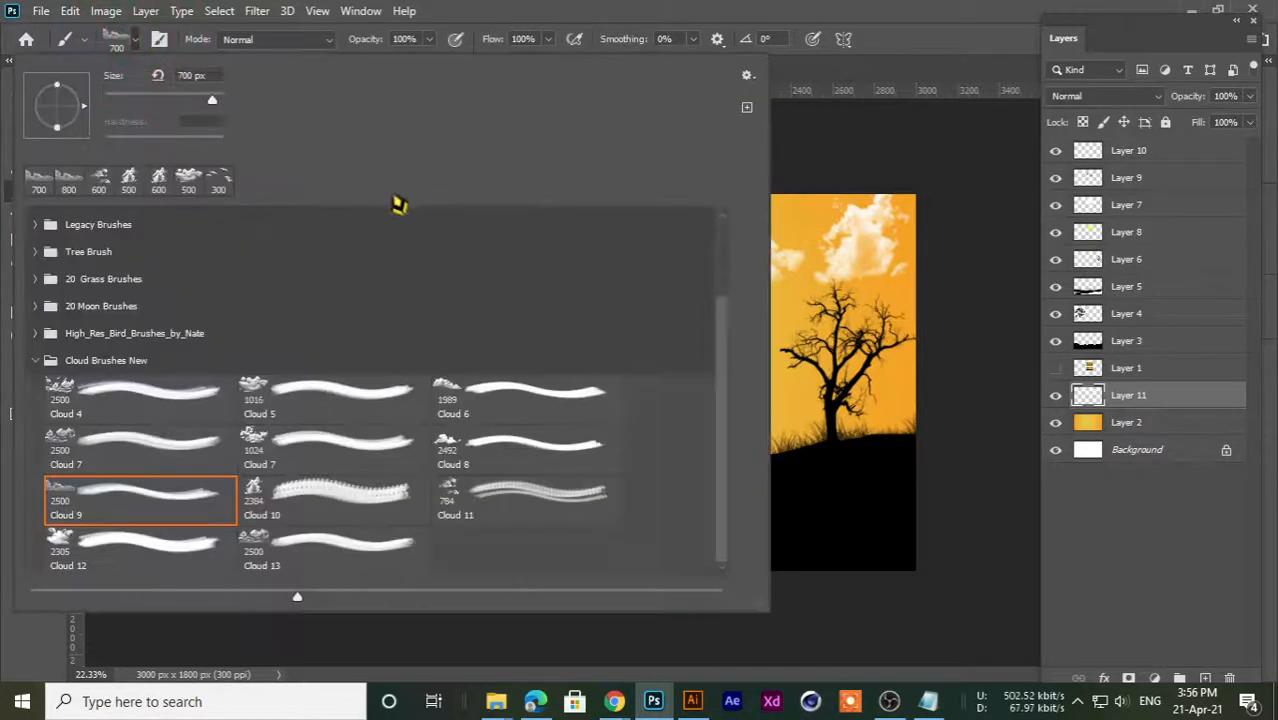
{"action": "left_click", "coordinate": [746, 76]}
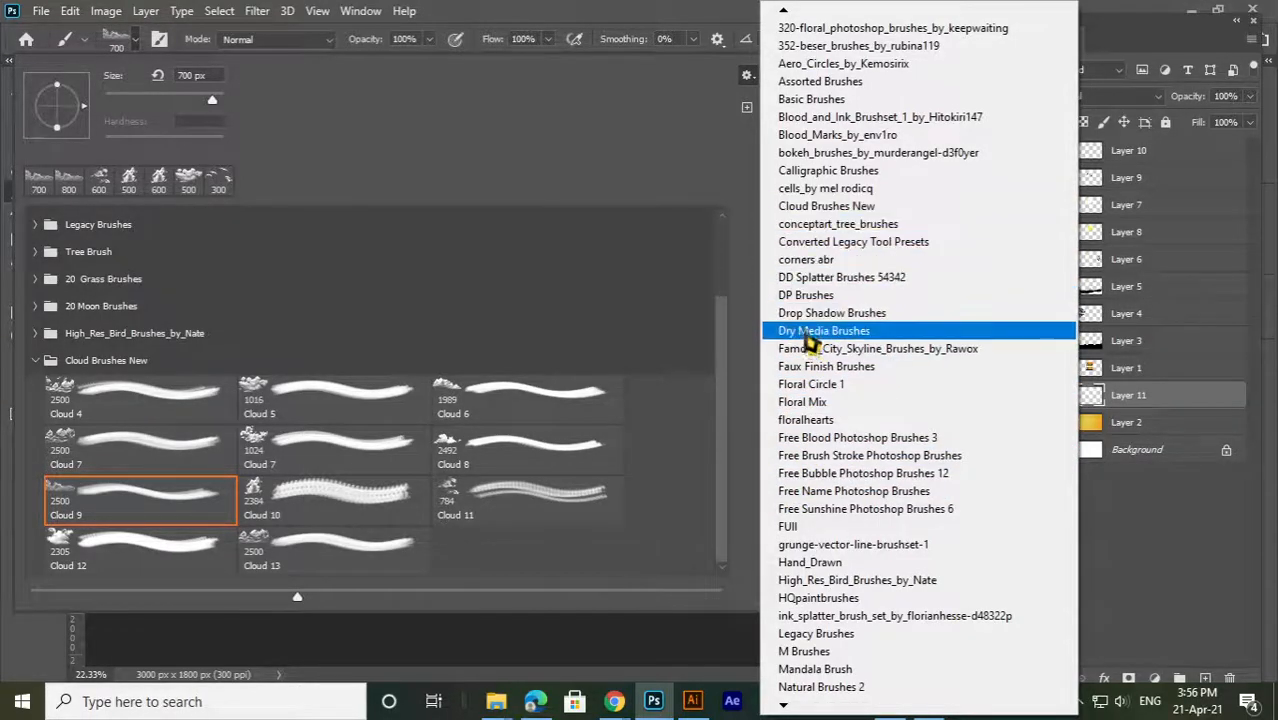
{"action": "scroll", "coordinate": [810, 680], "scroll_direction": "down", "scroll_amount": 2}
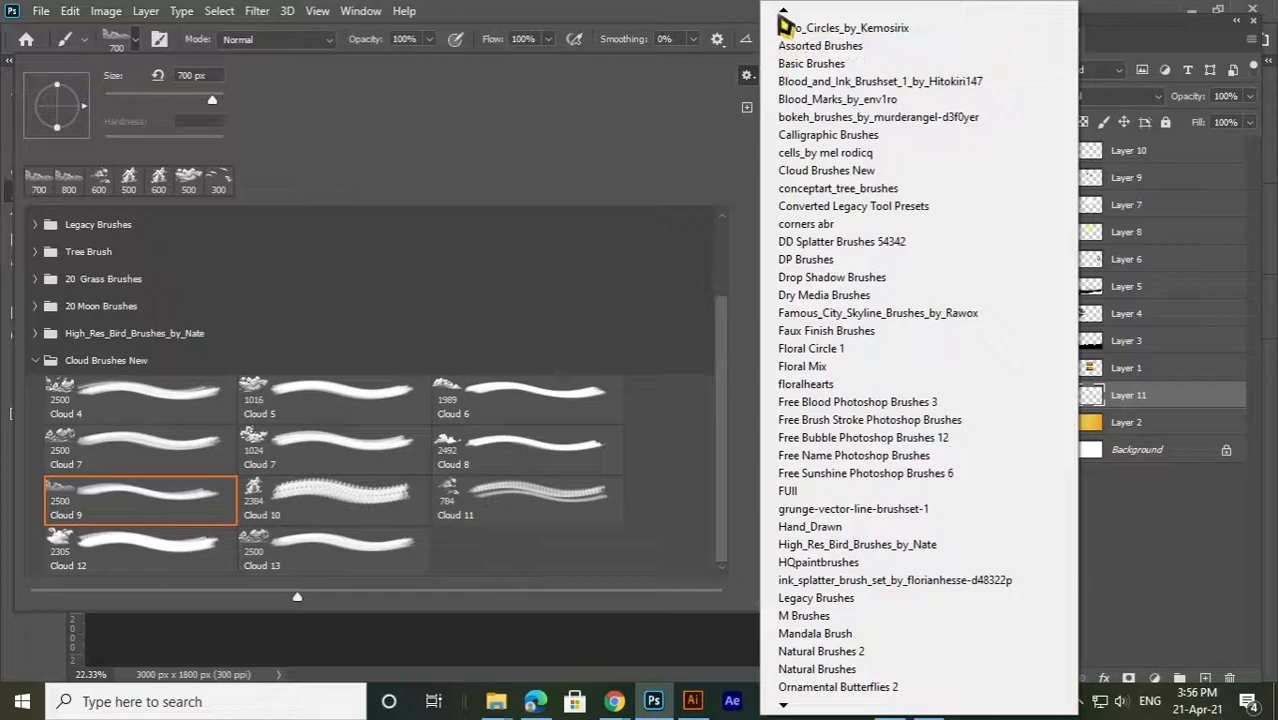
{"action": "mouse_move", "coordinate": [781, 11]}
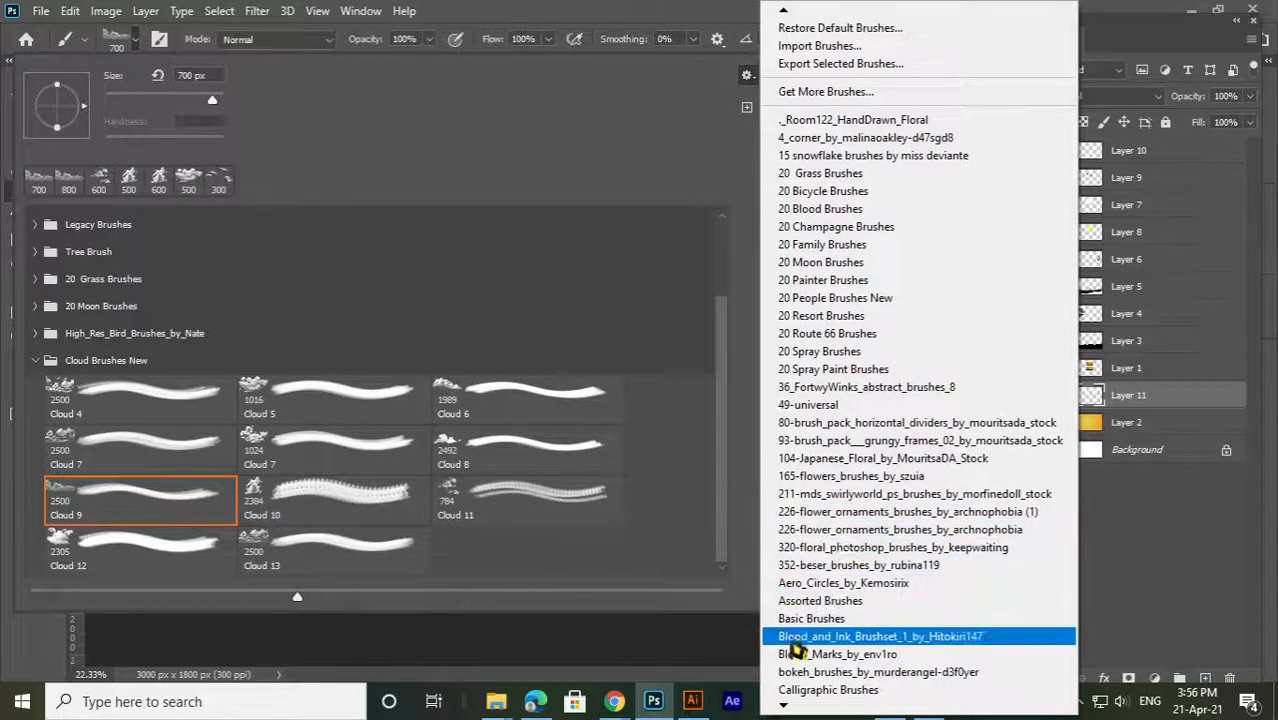
{"action": "mouse_move", "coordinate": [782, 705]}
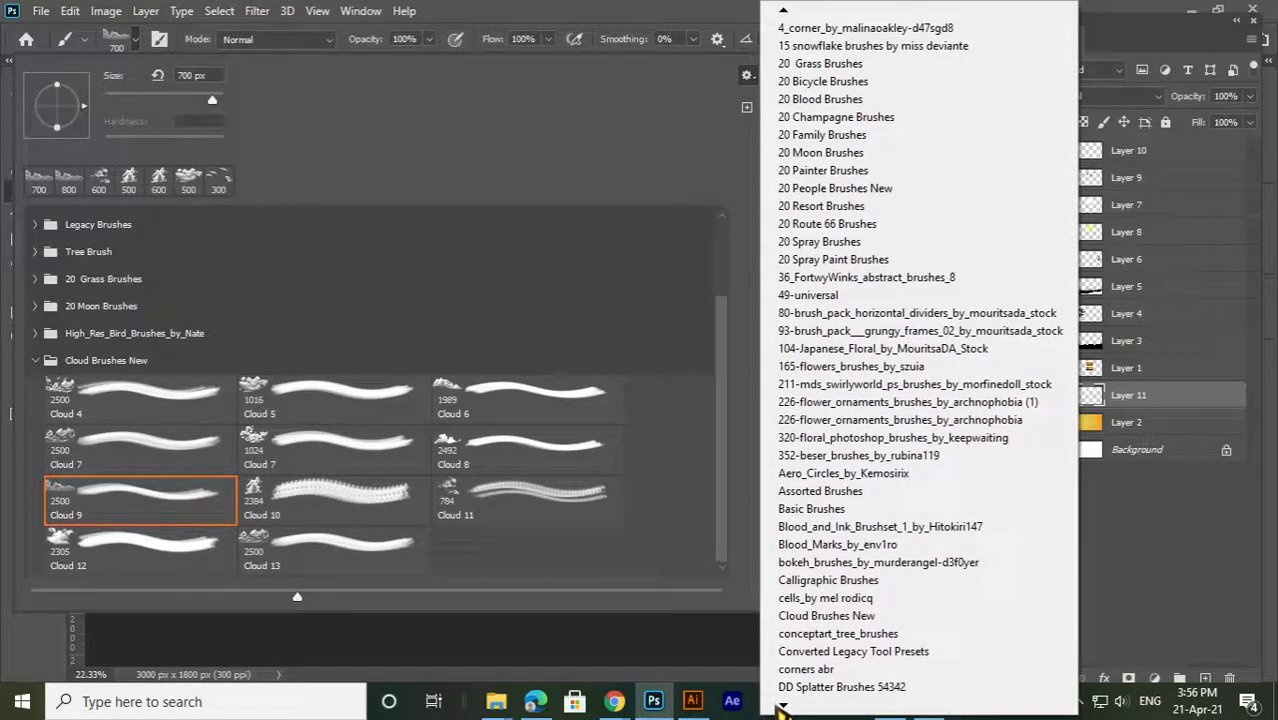
{"action": "left_click", "coordinate": [697, 12]}
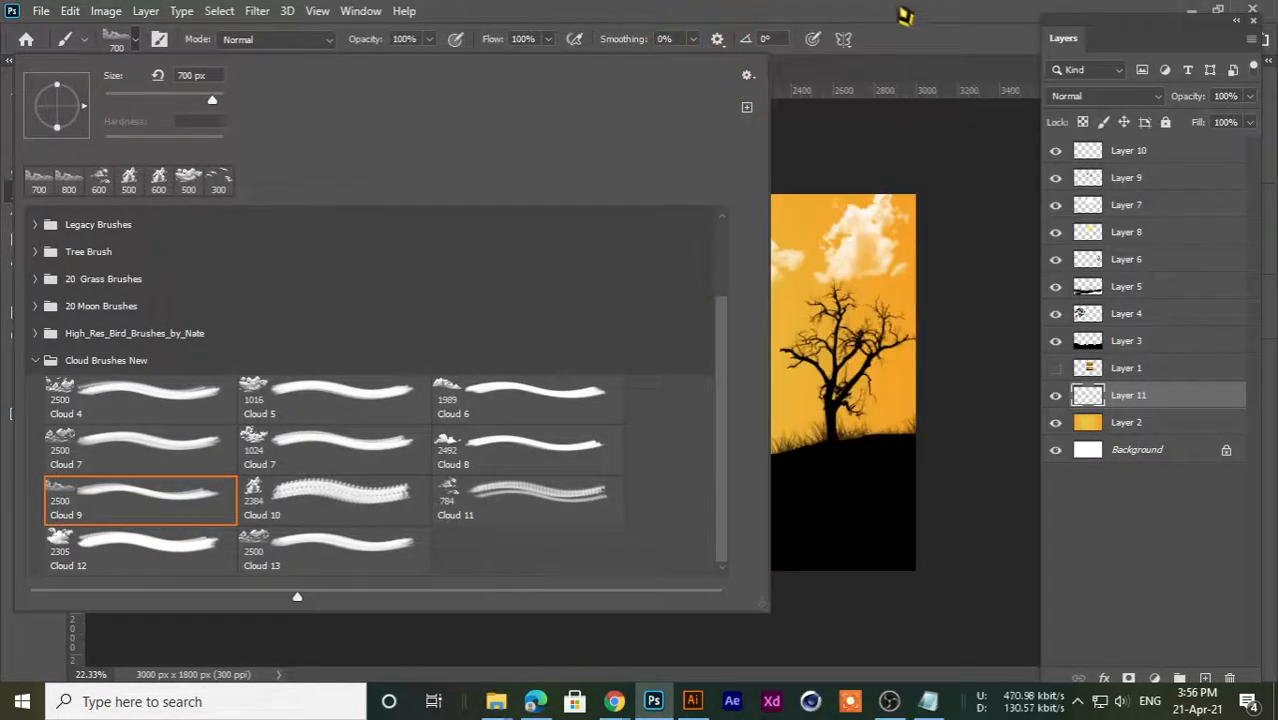
{"action": "left_click", "coordinate": [905, 15]}
- Switch to Chrome and search Brusheezy for "animal" brushes
{"action": "mouse_move", "coordinate": [629, 707]}
{"action": "left_click", "coordinate": [489, 641]}
{"action": "left_click", "coordinate": [663, 15]}
{"action": "left_click", "coordinate": [950, 15]}
{"action": "left_click", "coordinate": [740, 16]}
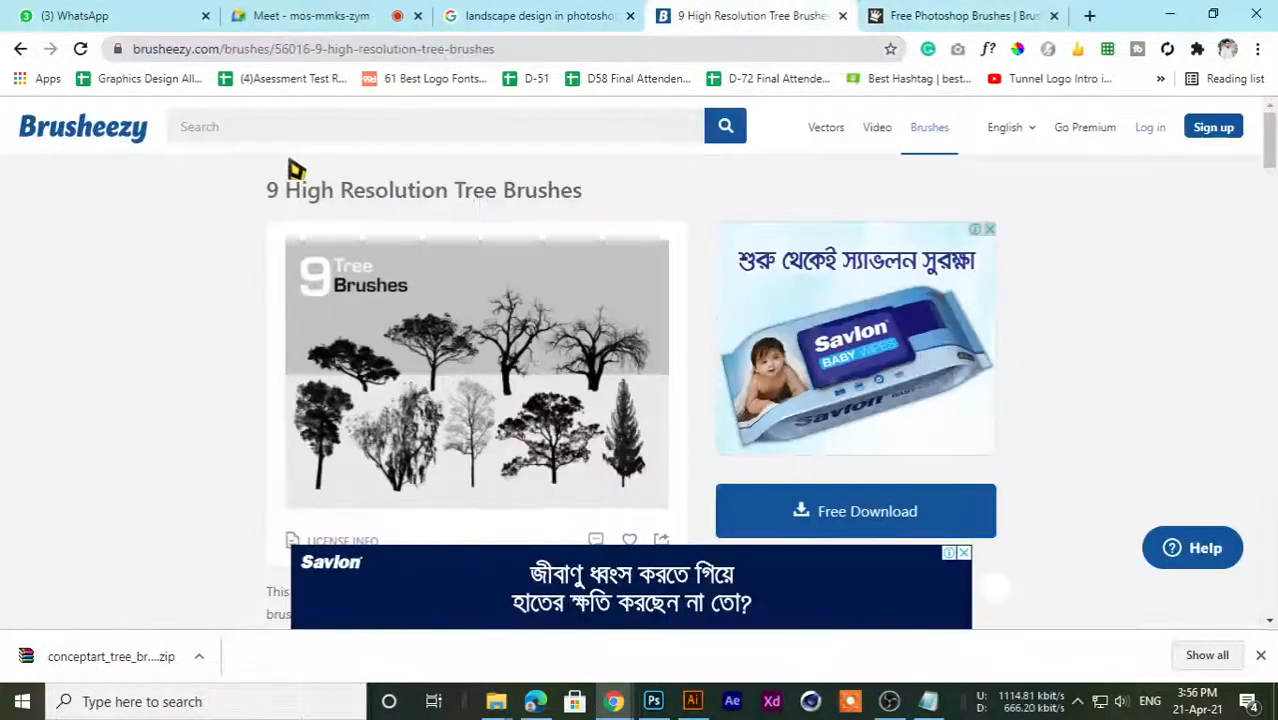
{"action": "left_click", "coordinate": [227, 130]}
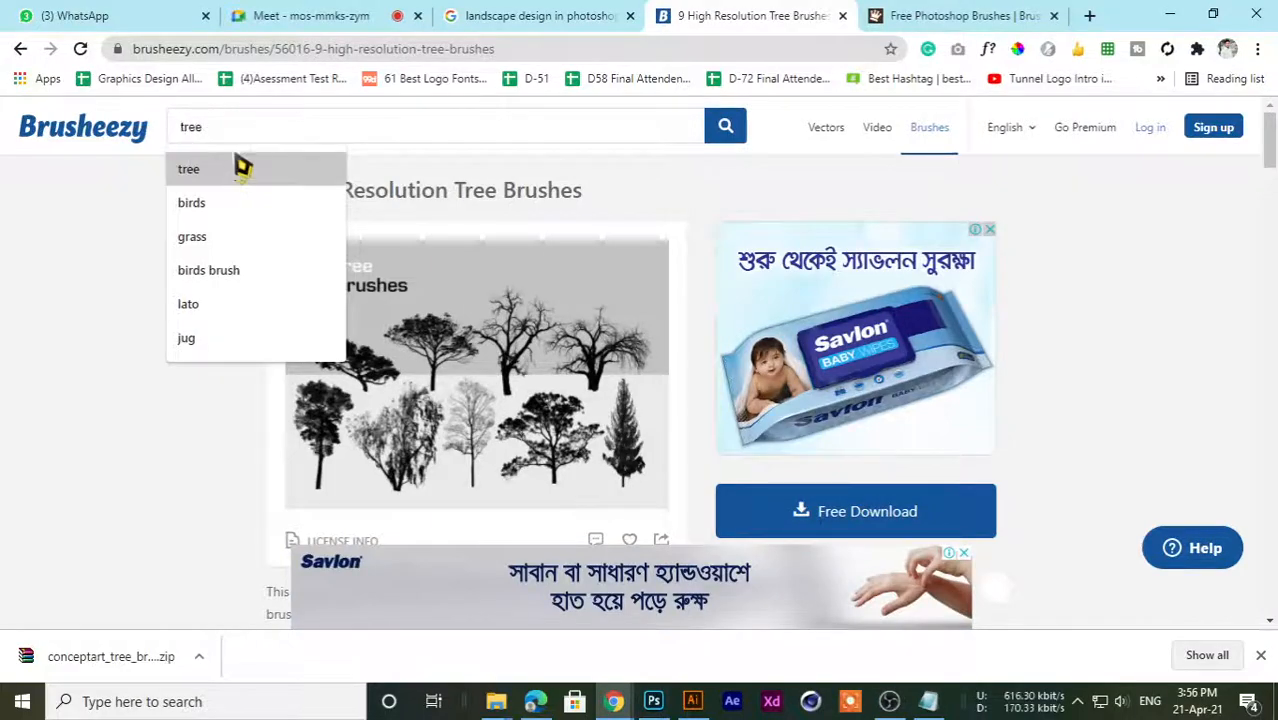
{"action": "left_click", "coordinate": [251, 131]}
{"action": "type", "text": "anim"}
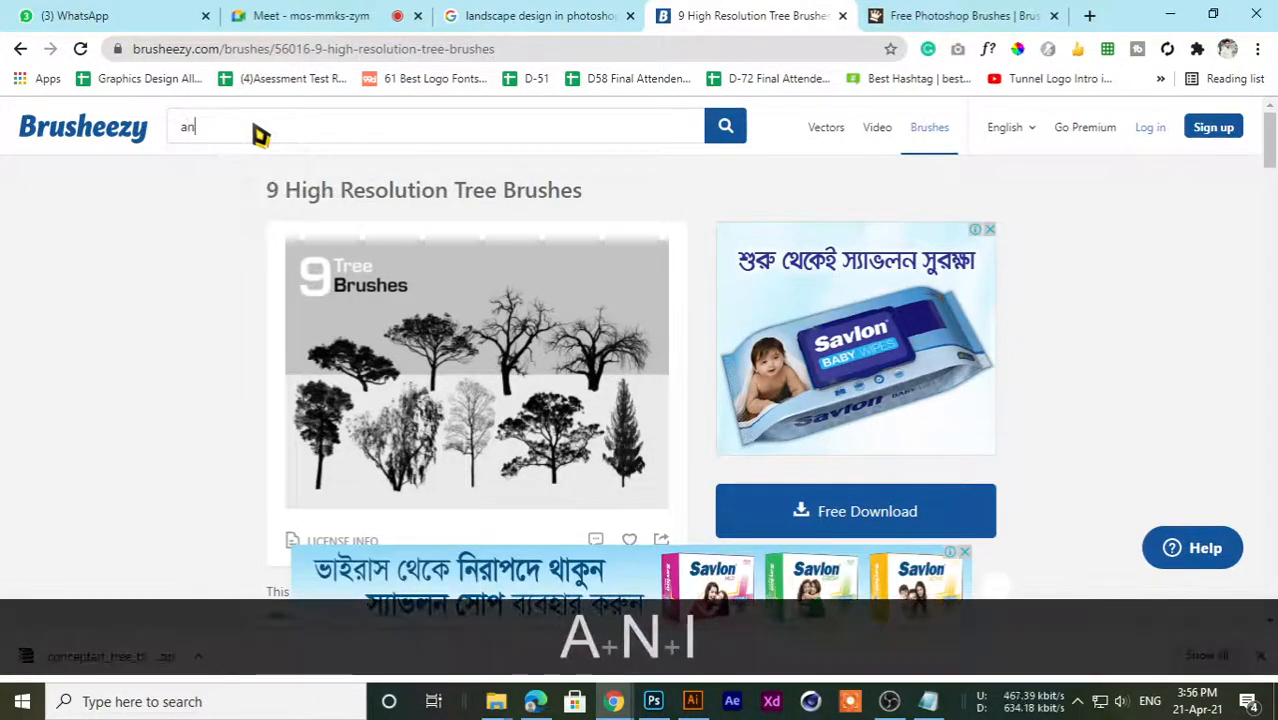
{"action": "type", "text": "al"}
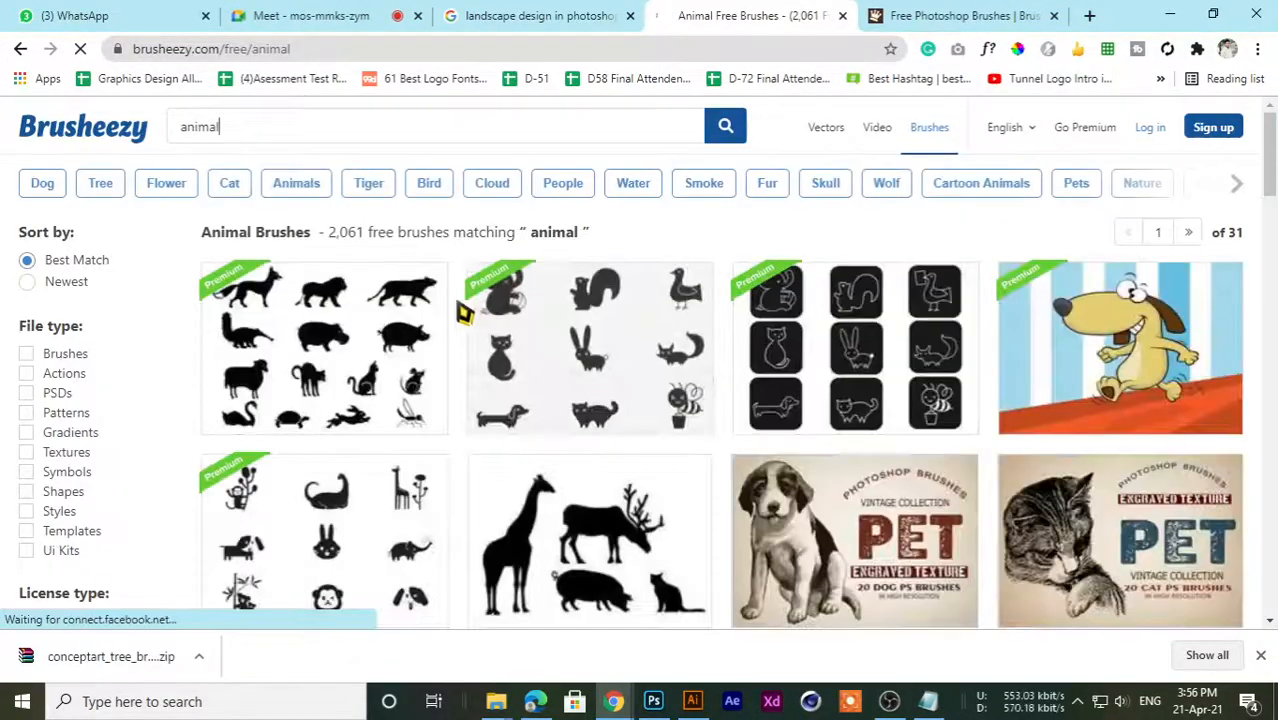
- Open the Free Animal Silhouettes pack from the search results and look over its page and related packs
{"action": "scroll", "coordinate": [455, 340], "scroll_direction": "down", "scroll_amount": 2}
{"action": "scroll", "coordinate": [500, 350], "scroll_direction": "down", "scroll_amount": 1}
{"action": "scroll", "coordinate": [590, 335], "scroll_direction": "up", "scroll_amount": 1}
{"action": "scroll", "coordinate": [606, 368], "scroll_direction": "down", "scroll_amount": 1}
{"action": "scroll", "coordinate": [590, 354], "scroll_direction": "up", "scroll_amount": 1}
{"action": "left_click", "coordinate": [580, 330]}
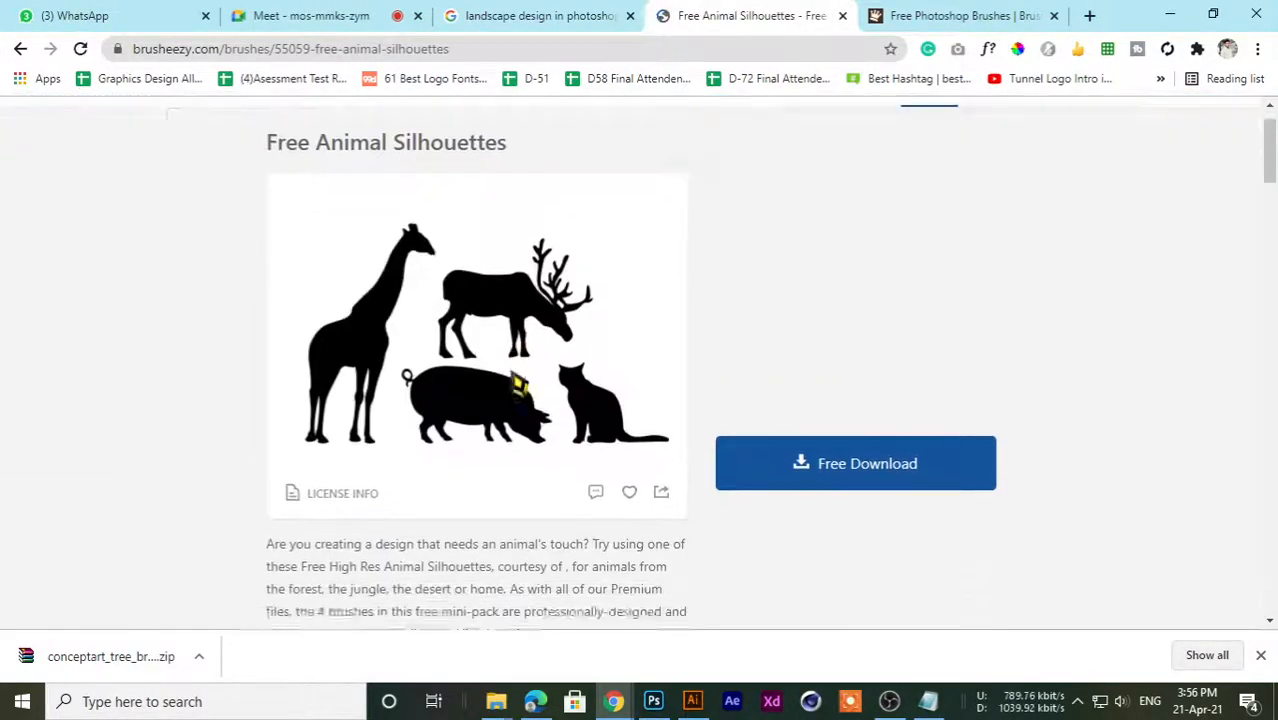
{"action": "scroll", "coordinate": [516, 384], "scroll_direction": "down", "scroll_amount": 6}
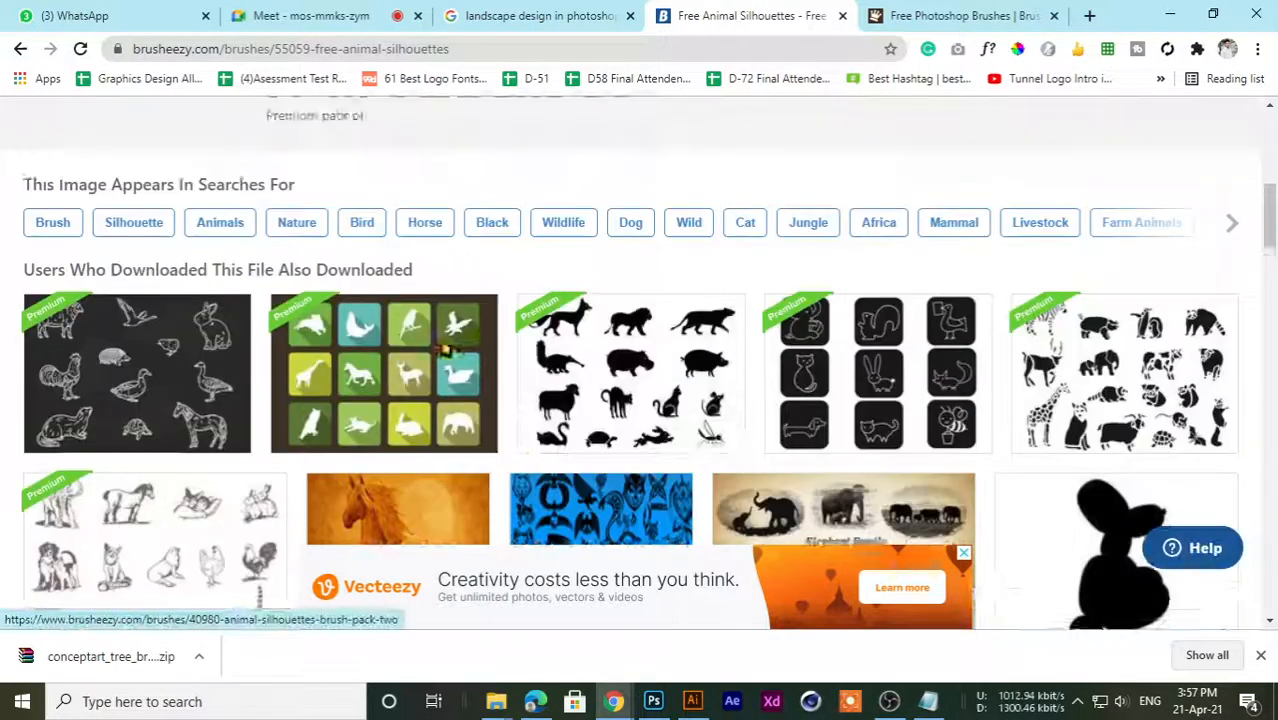
- Go back to the "animal" search results and browse through the available brush packs
{"action": "left_click", "coordinate": [20, 48]}
{"action": "scroll", "coordinate": [514, 495], "scroll_direction": "down", "scroll_amount": 15}
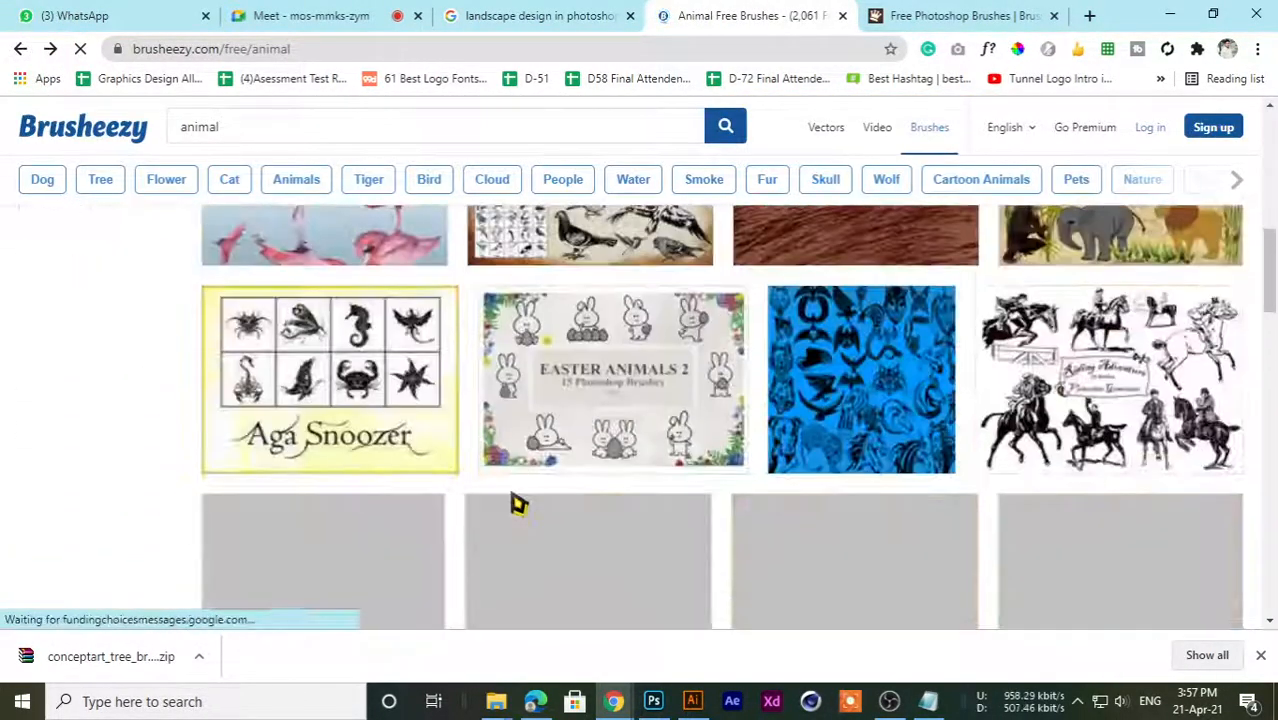
{"action": "scroll", "coordinate": [518, 496], "scroll_direction": "up", "scroll_amount": 3}
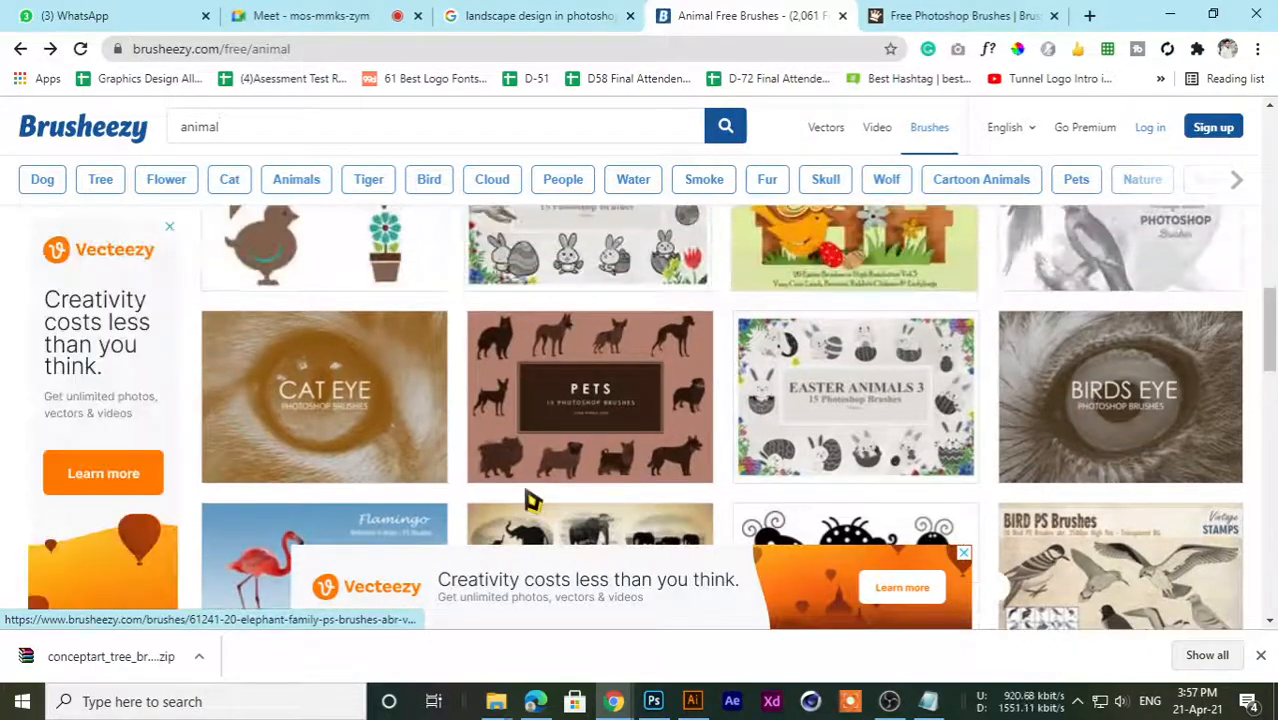
{"action": "scroll", "coordinate": [532, 450], "scroll_direction": "down", "scroll_amount": 3}
{"action": "scroll", "coordinate": [471, 435], "scroll_direction": "down", "scroll_amount": 3}
{"action": "scroll", "coordinate": [485, 432], "scroll_direction": "down", "scroll_amount": 3}
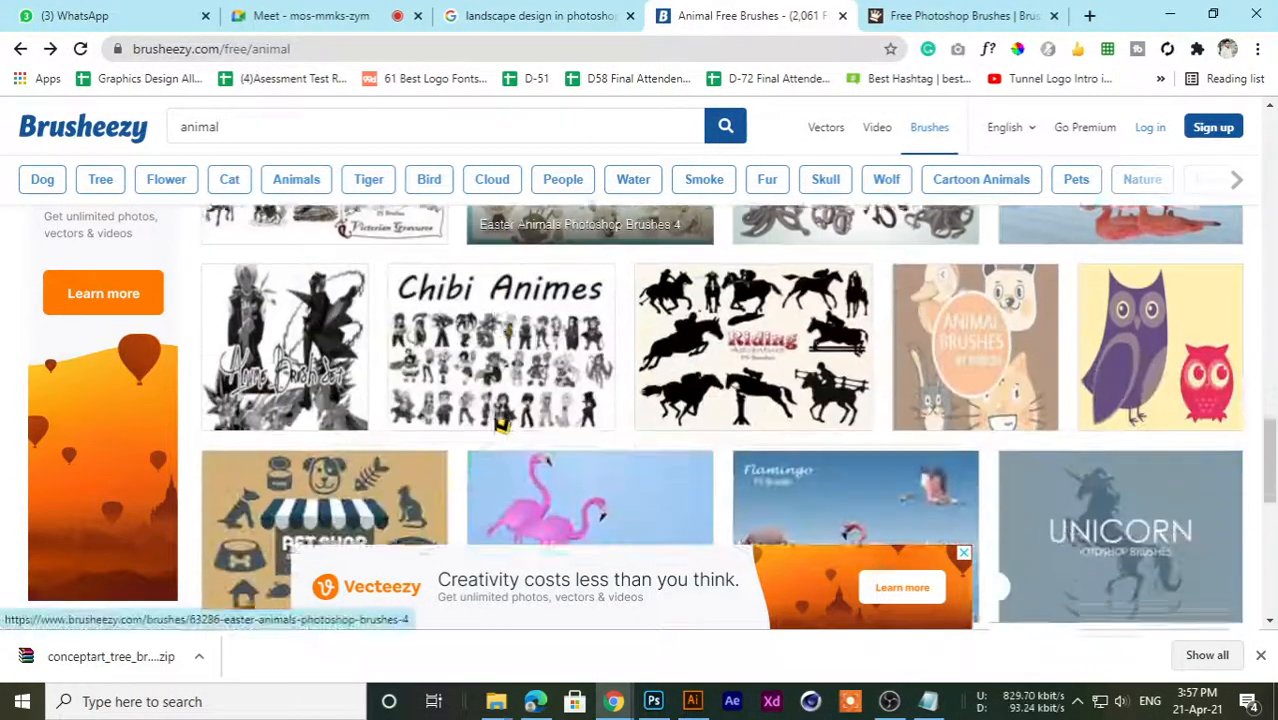
{"action": "scroll", "coordinate": [602, 428], "scroll_direction": "up", "scroll_amount": 6}
{"action": "scroll", "coordinate": [602, 386], "scroll_direction": "up", "scroll_amount": 5}
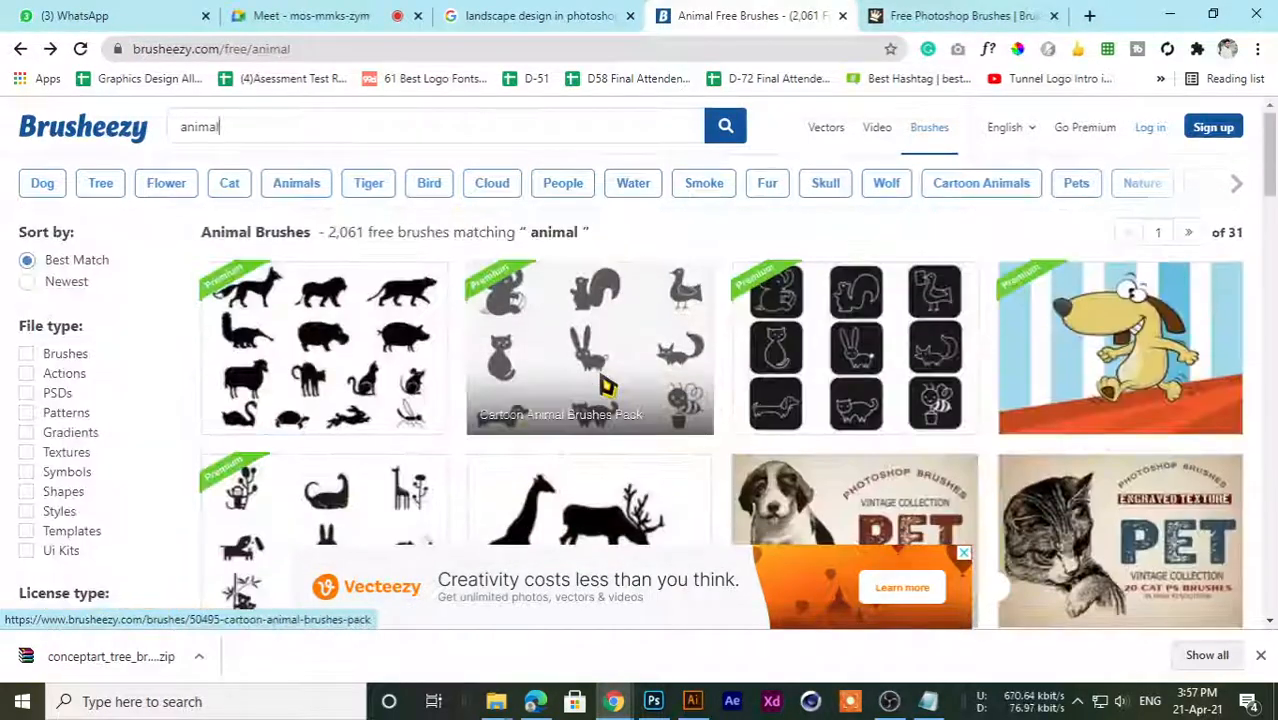
- Reopen the Free Animal Silhouettes pack from the results and start its free download
{"action": "scroll", "coordinate": [595, 378], "scroll_direction": "down", "scroll_amount": 2}
{"action": "left_click", "coordinate": [609, 375]}
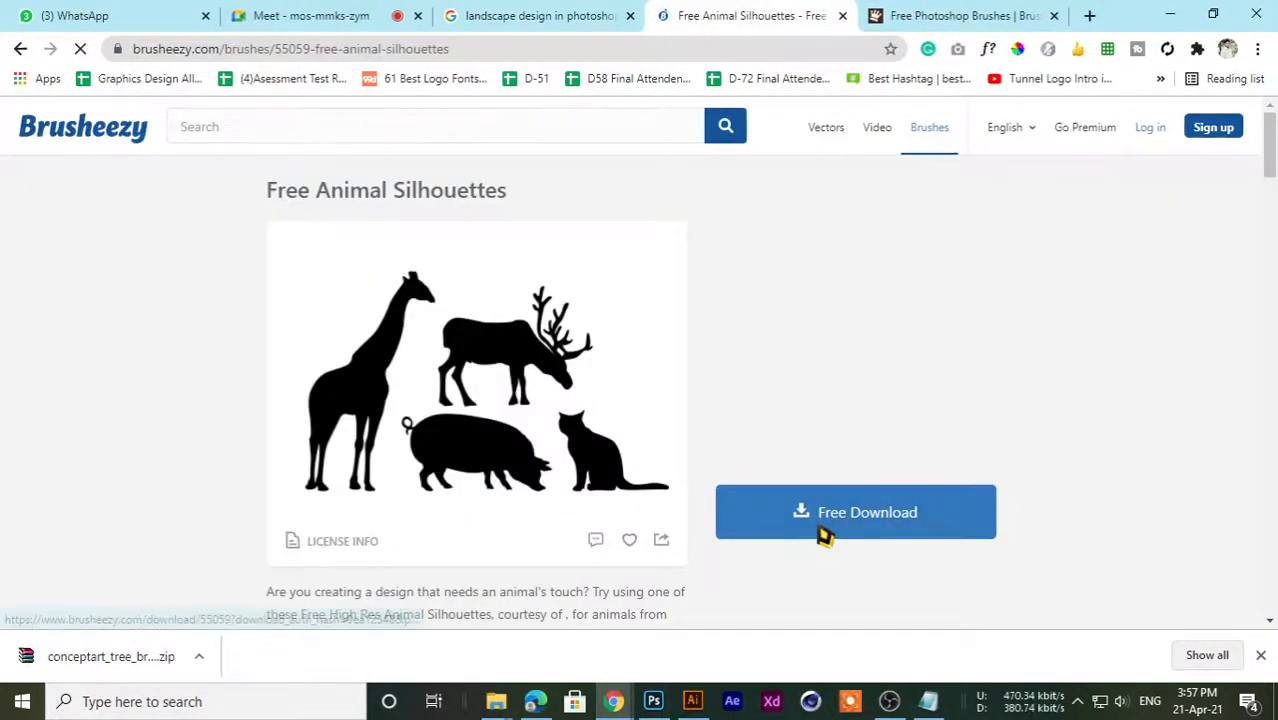
{"action": "left_click", "coordinate": [824, 536]}
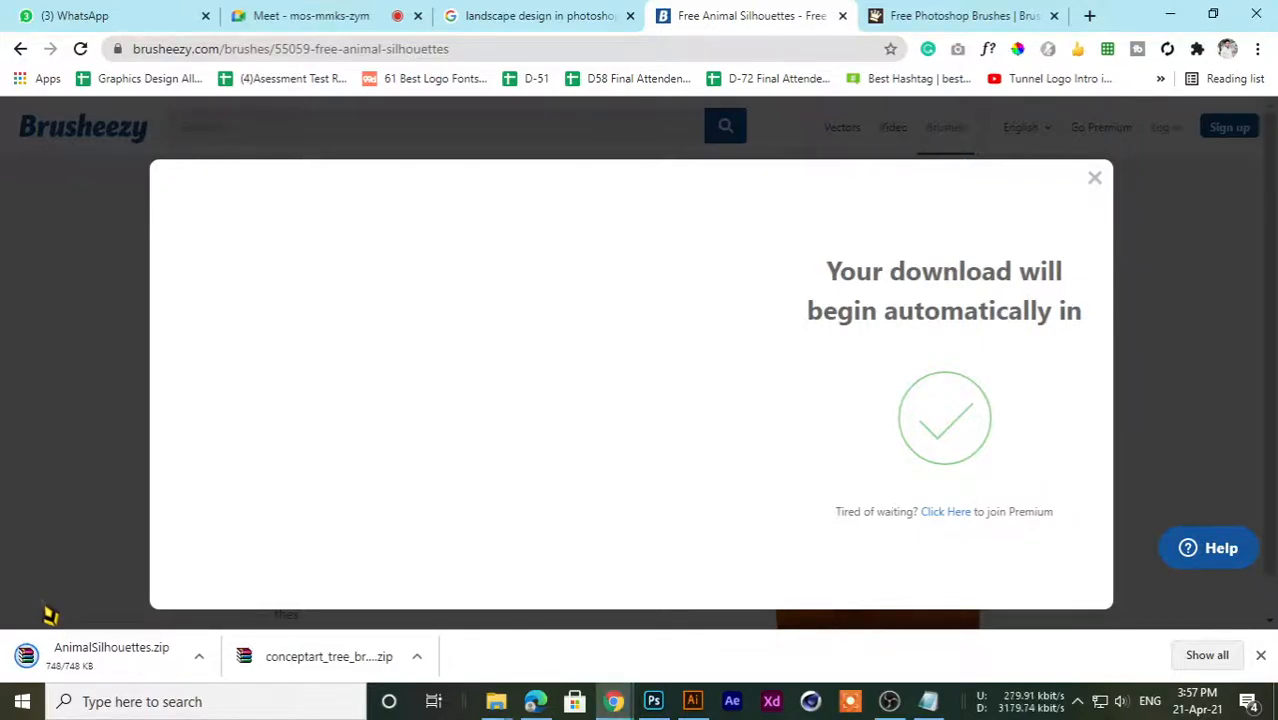
- Show the downloaded AnimalSilhouettes archive in its folder and extract it into its own AnimalSilhouettes folder
{"action": "right_click", "coordinate": [51, 670]}
{"action": "left_click", "coordinate": [105, 610]}
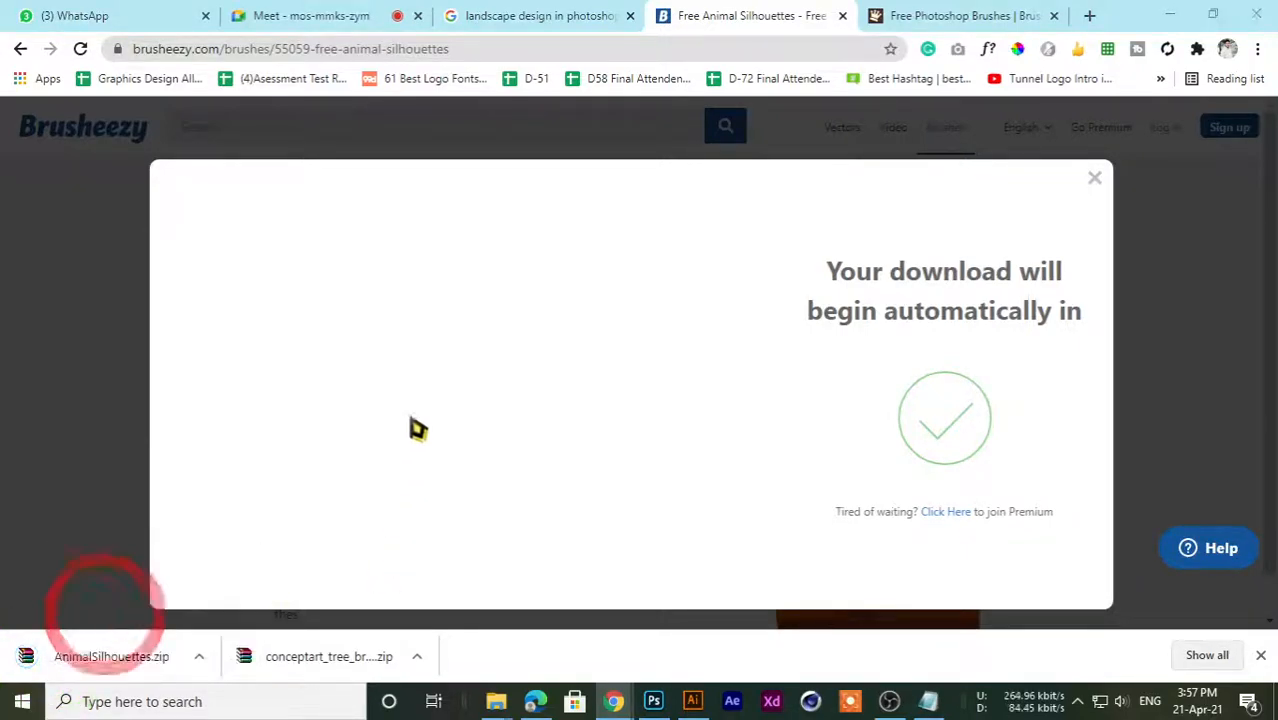
{"action": "right_click", "coordinate": [190, 160]}
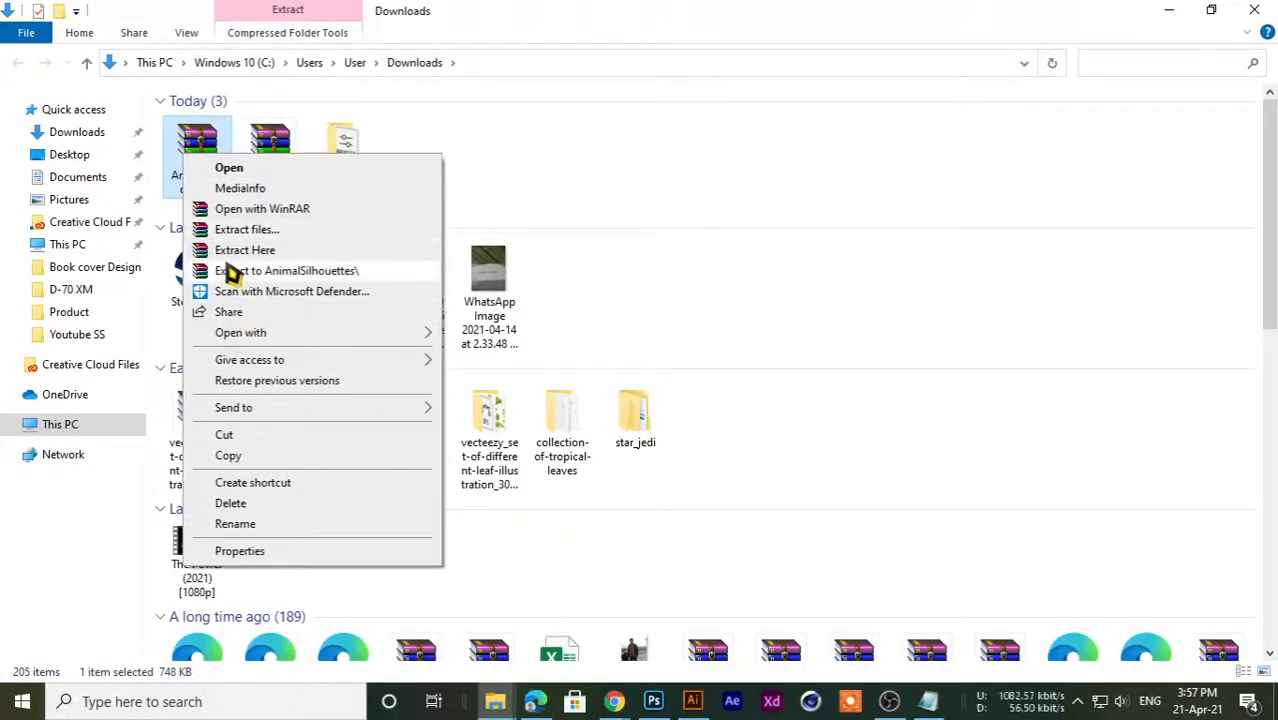
{"action": "left_click", "coordinate": [233, 271]}
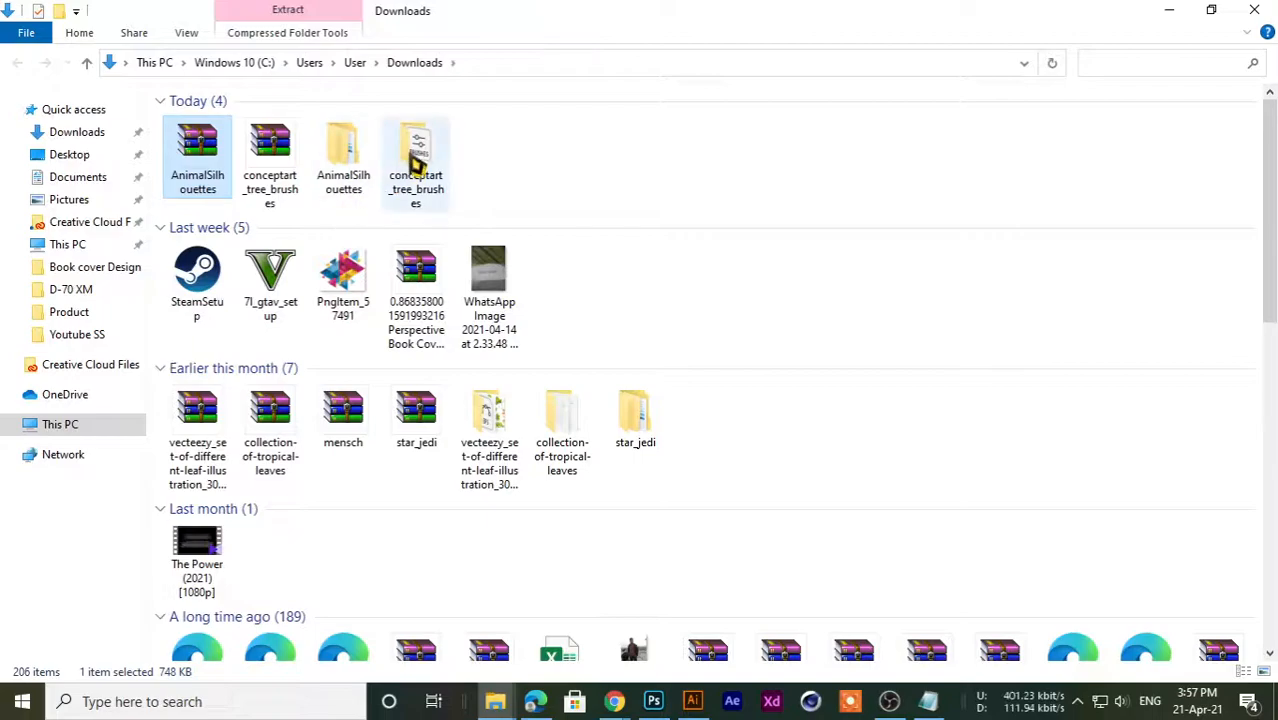
- Open the extracted AnimalSilhouettes folder, locate the animals brush file inside, and minimize the file window
{"action": "double_click", "coordinate": [342, 160]}
{"action": "double_click", "coordinate": [236, 150]}
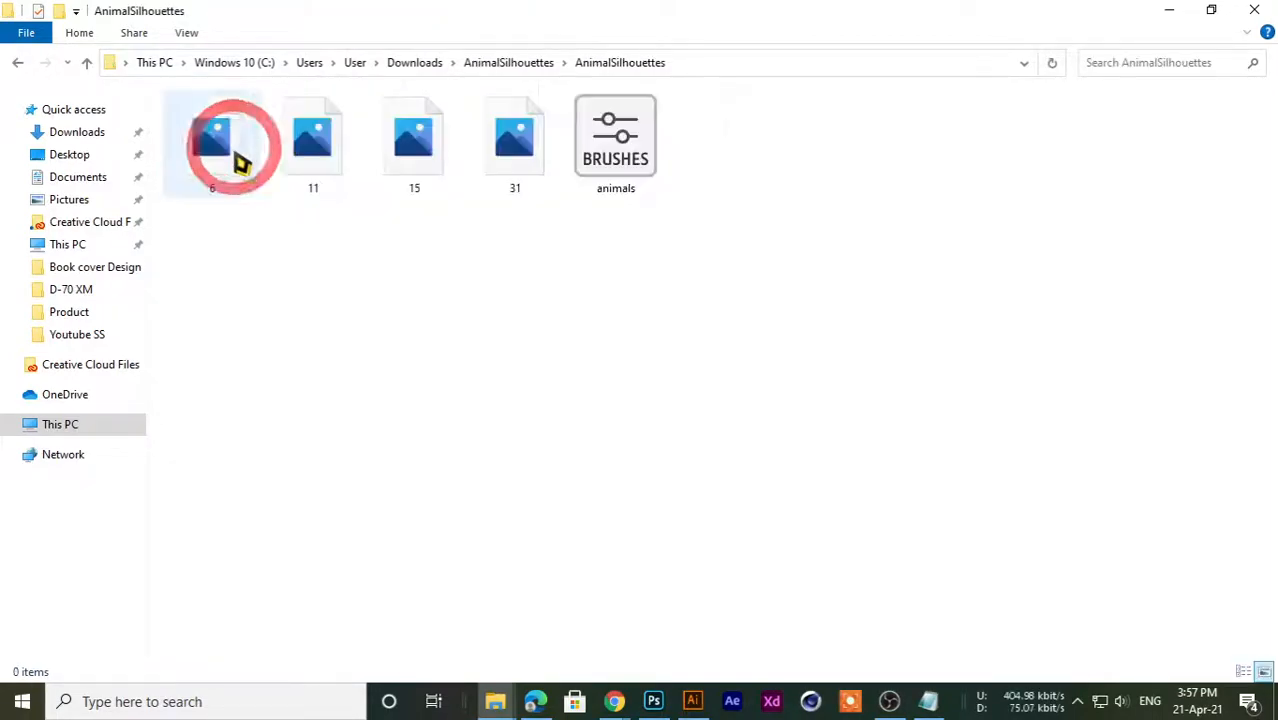
{"action": "left_click", "coordinate": [620, 165]}
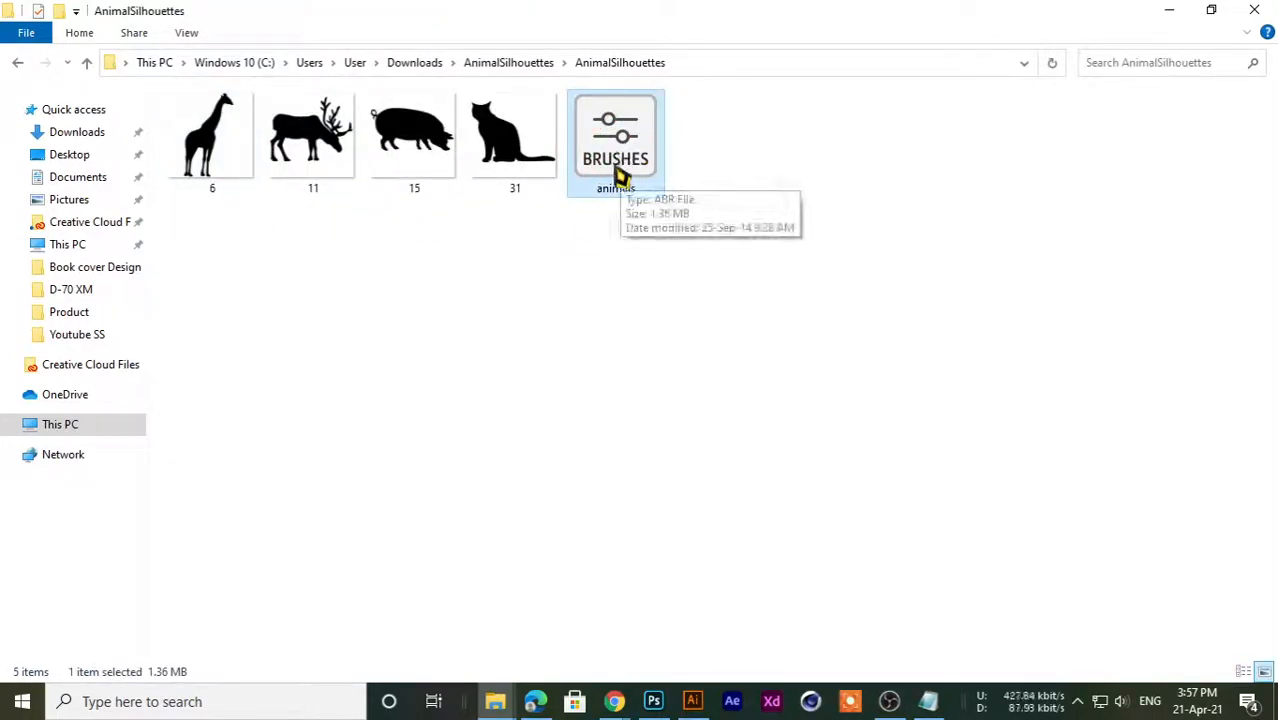
{"action": "left_click", "coordinate": [1160, 11]}
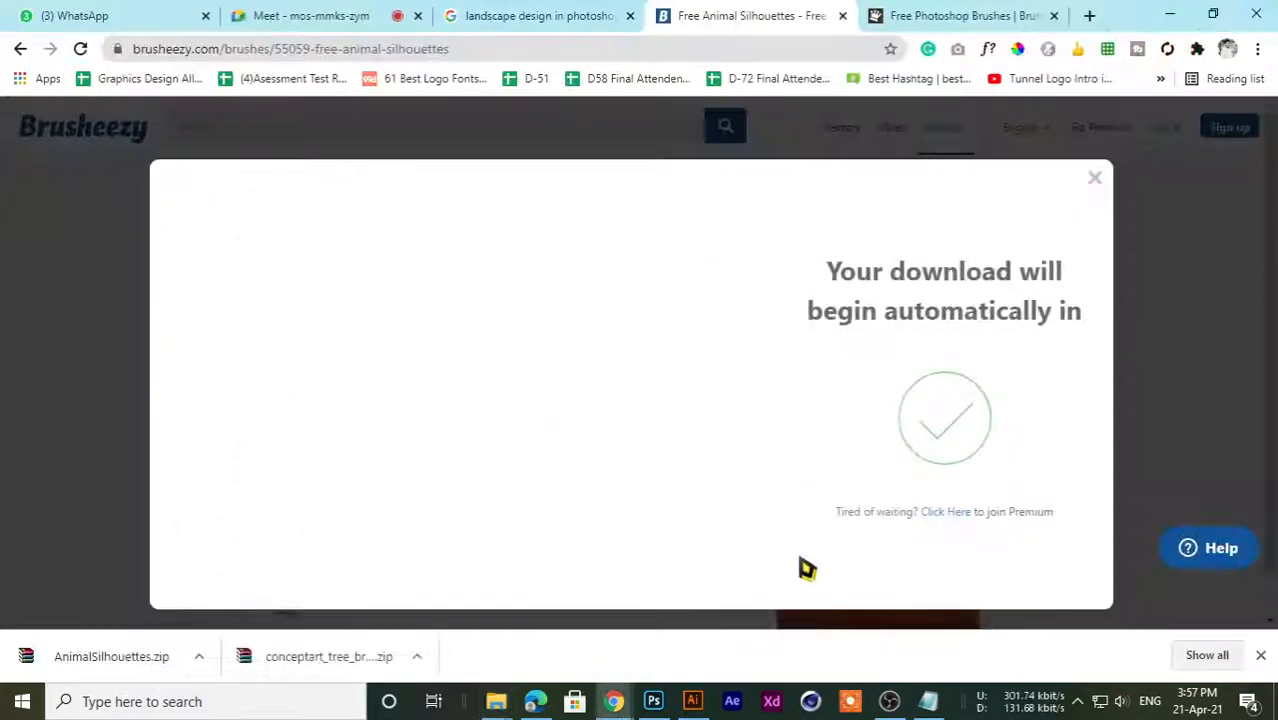
- Switch to Photoshop and, with the Brush tool active, add a new layer above Layer 10
{"action": "left_click", "coordinate": [652, 701]}
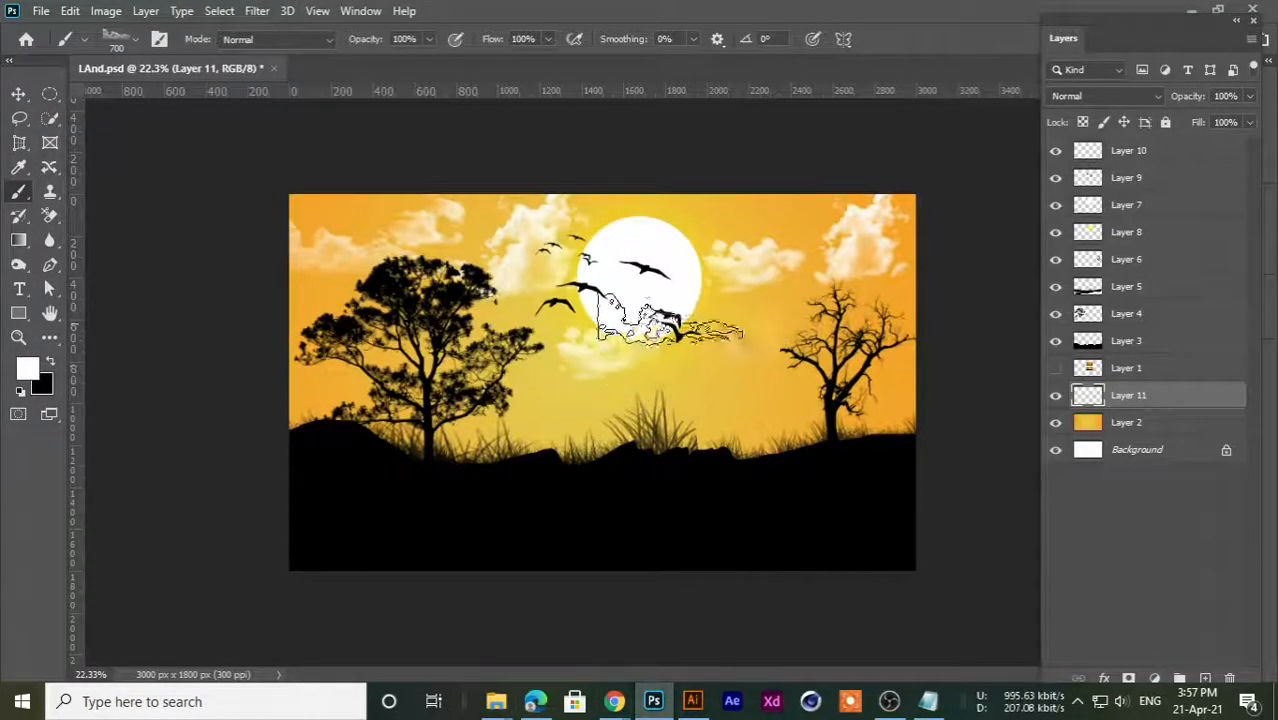
{"action": "right_click", "coordinate": [18, 195]}
{"action": "left_click", "coordinate": [68, 195]}
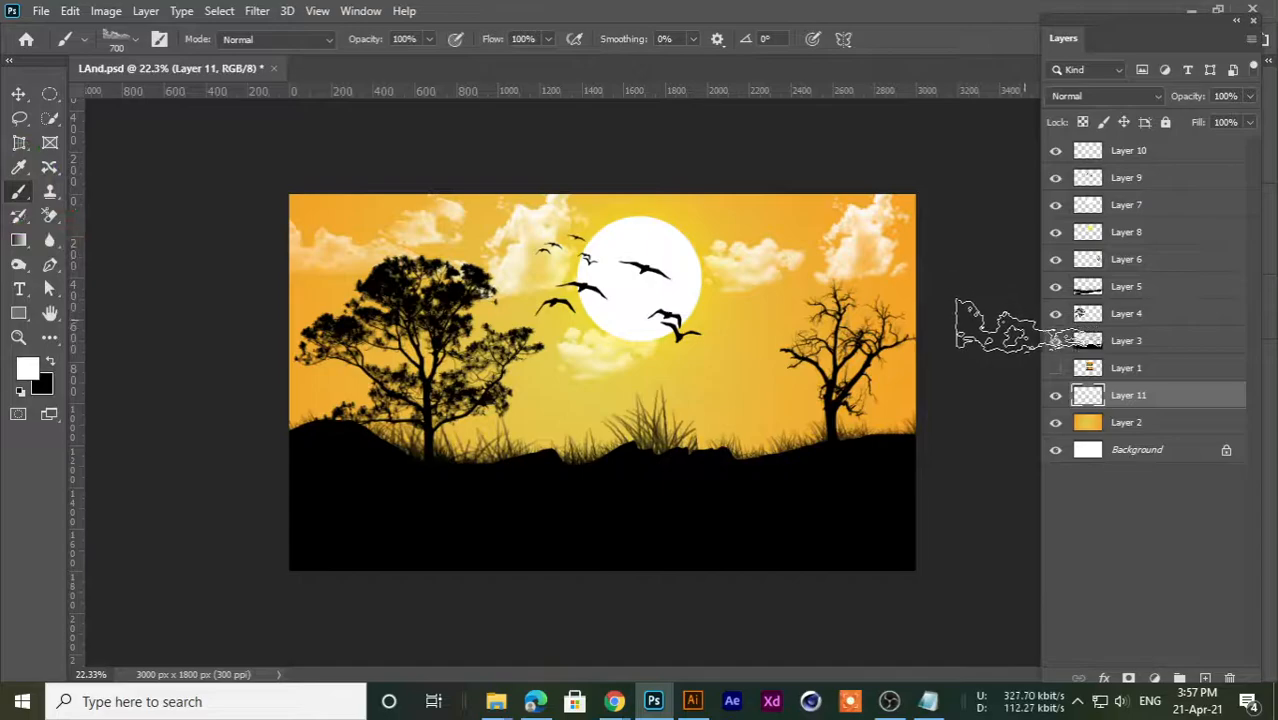
{"action": "left_click", "coordinate": [1136, 152]}
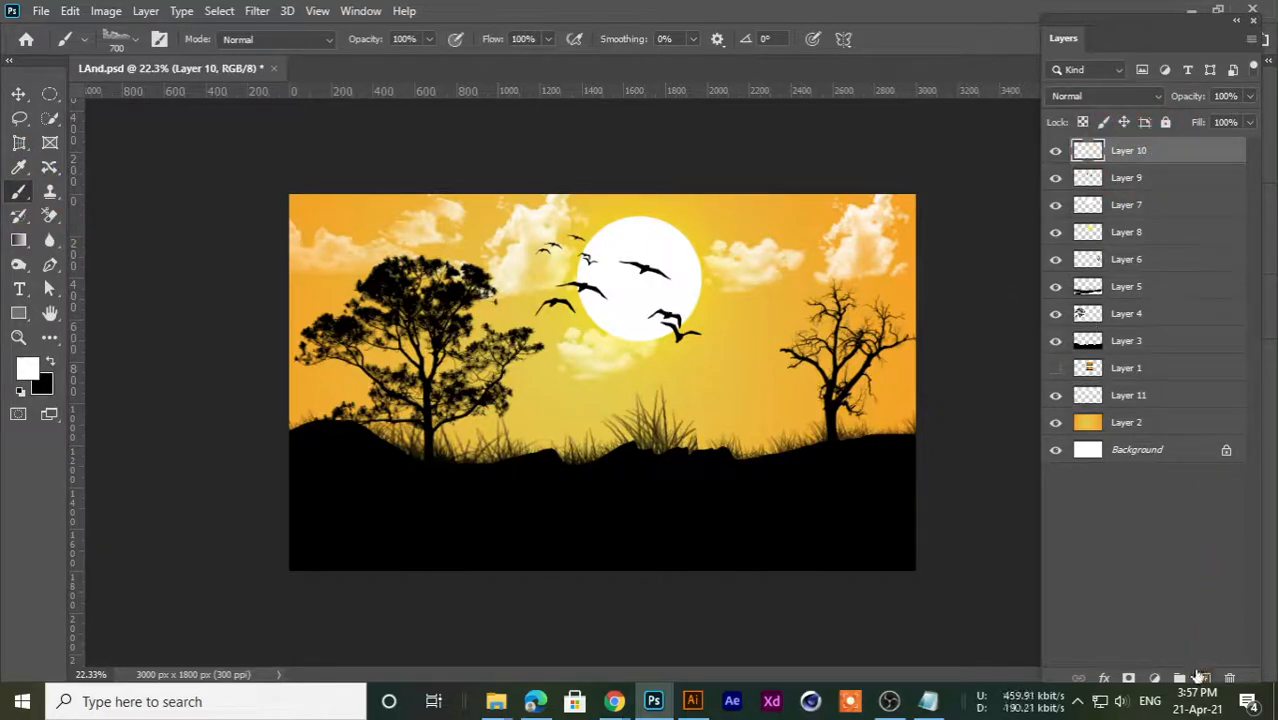
{"action": "left_click", "coordinate": [1200, 677]}
- Import the animals brush file from the AnimalSilhouettes folder in Downloads into the brush presets
{"action": "left_click", "coordinate": [130, 40]}
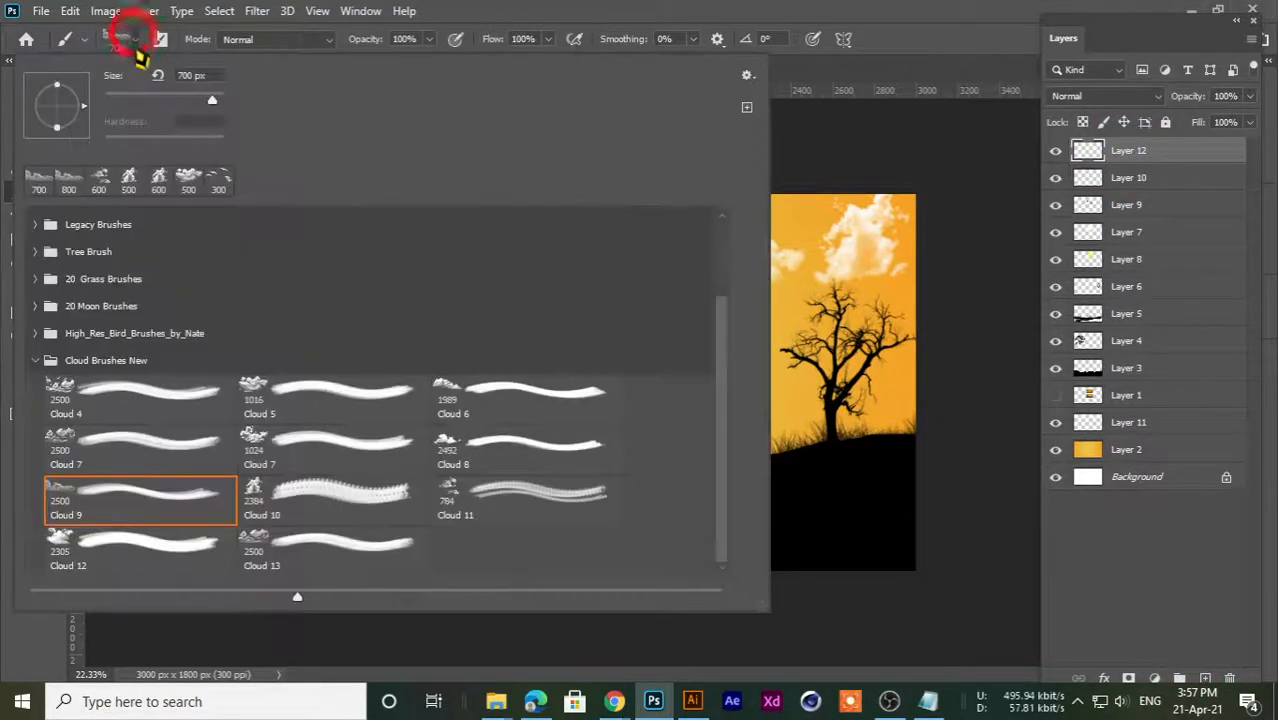
{"action": "left_click", "coordinate": [744, 80]}
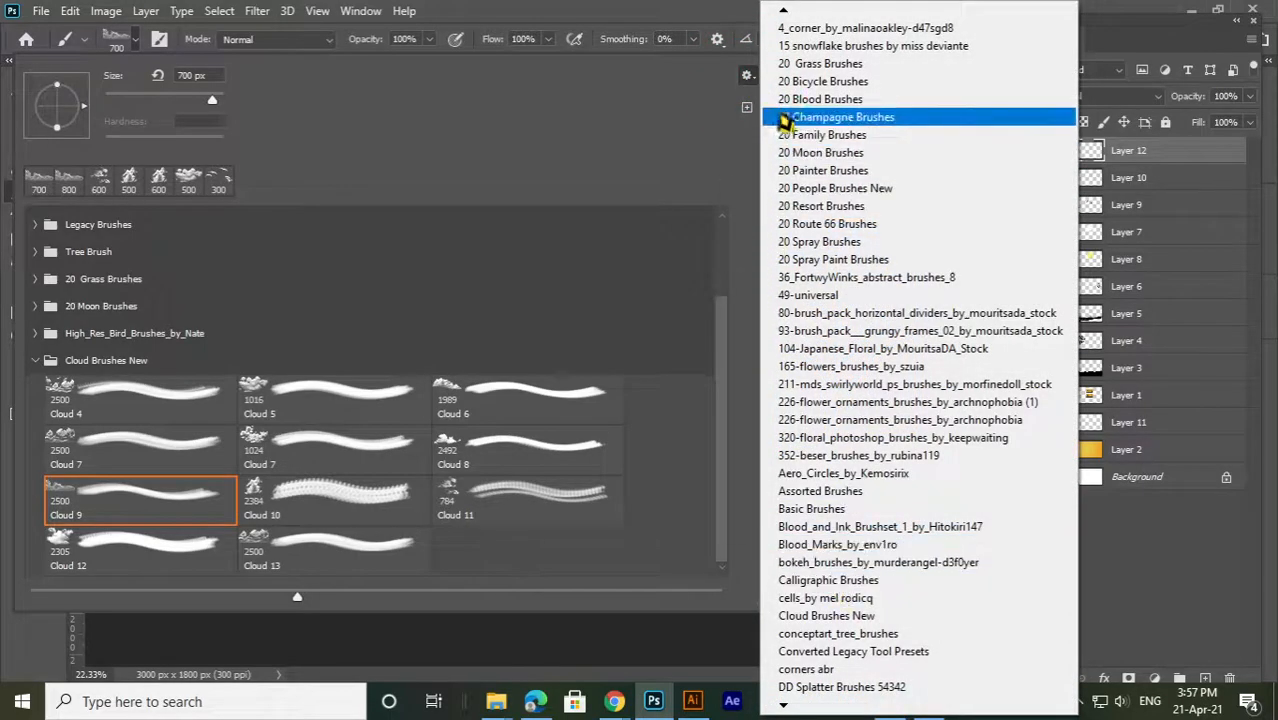
{"action": "mouse_move", "coordinate": [783, 10]}
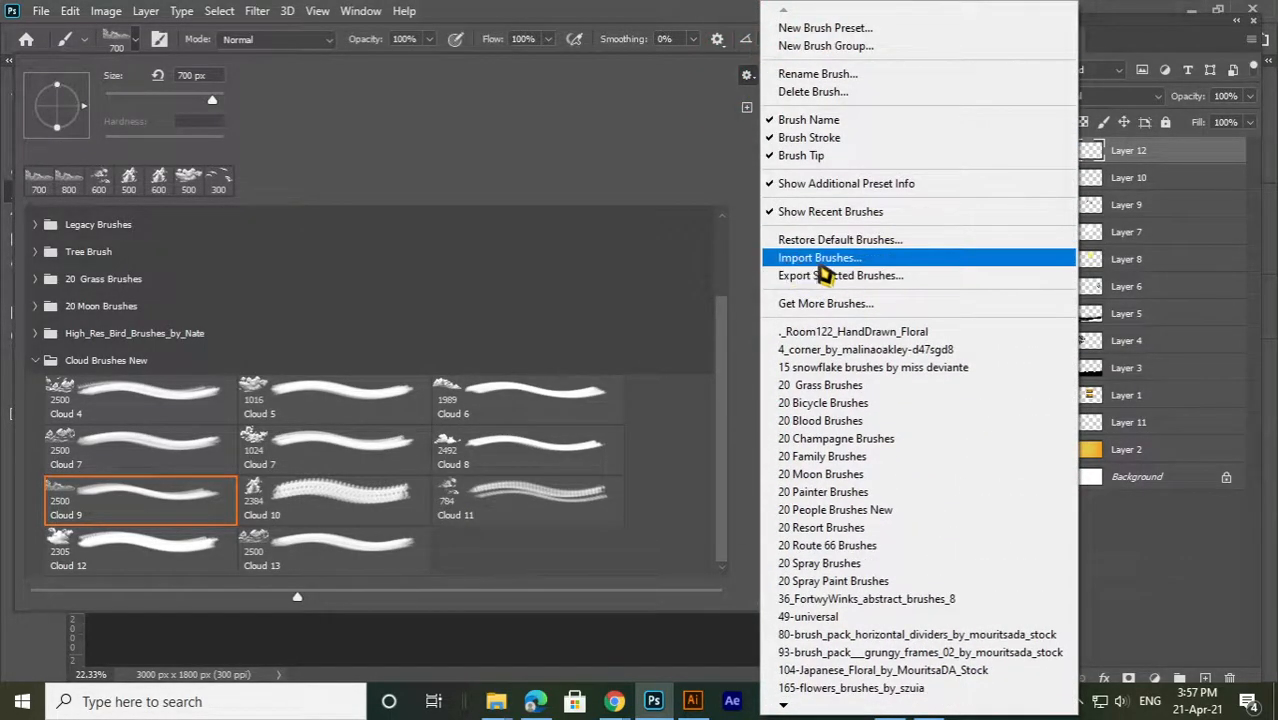
{"action": "left_click", "coordinate": [820, 259]}
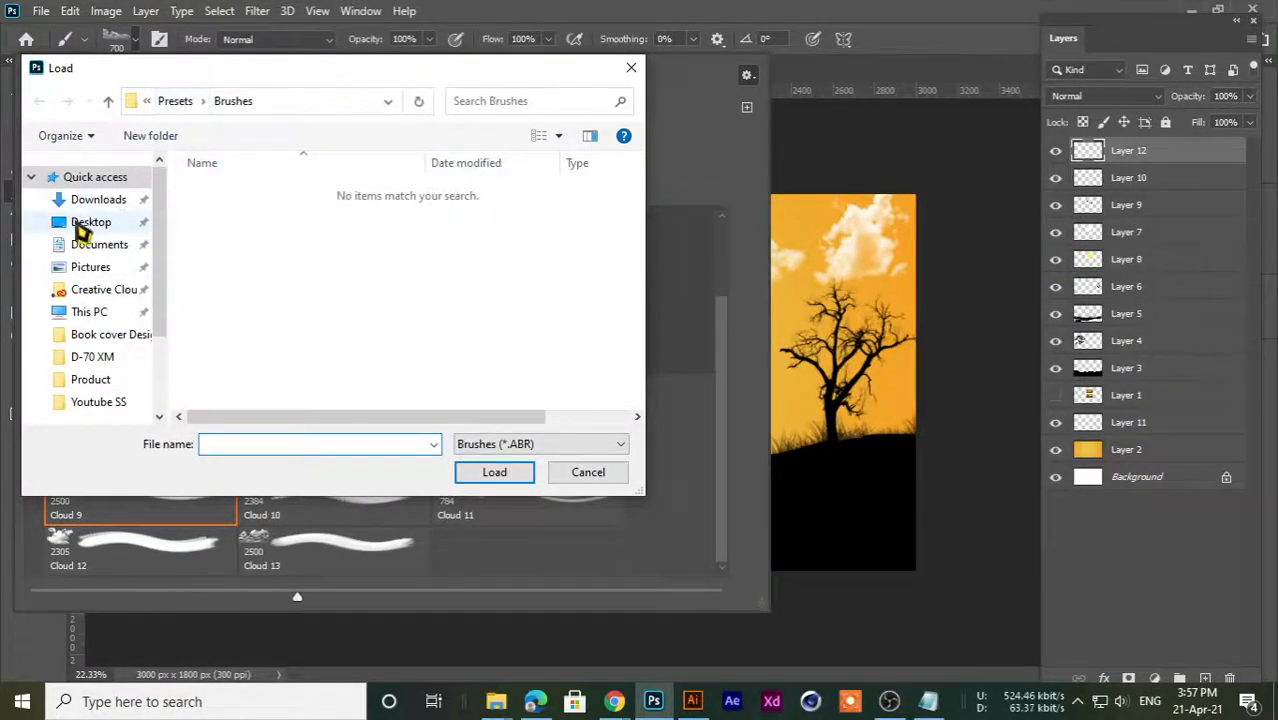
{"action": "left_click", "coordinate": [80, 223]}
{"action": "left_click", "coordinate": [88, 202]}
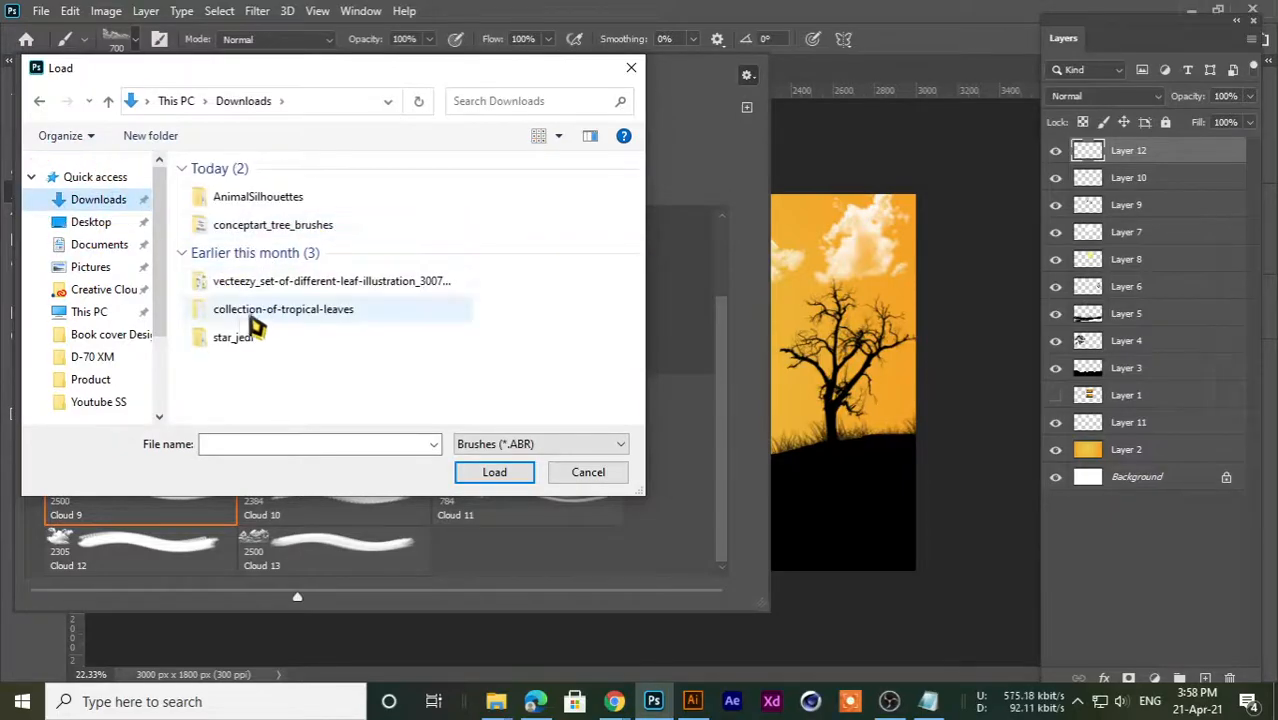
{"action": "left_click", "coordinate": [242, 203]}
{"action": "double_click", "coordinate": [242, 204]}
{"action": "double_click", "coordinate": [232, 210]}
{"action": "left_click", "coordinate": [213, 199]}
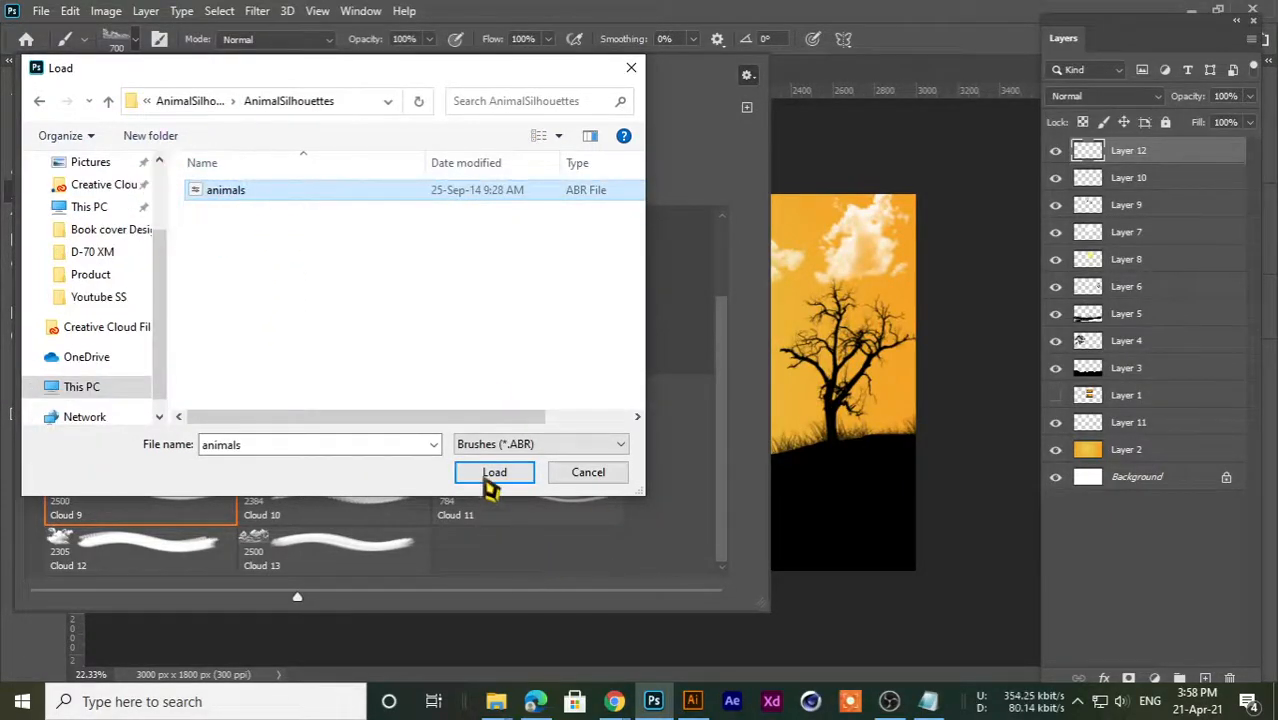
{"action": "left_click", "coordinate": [492, 476]}
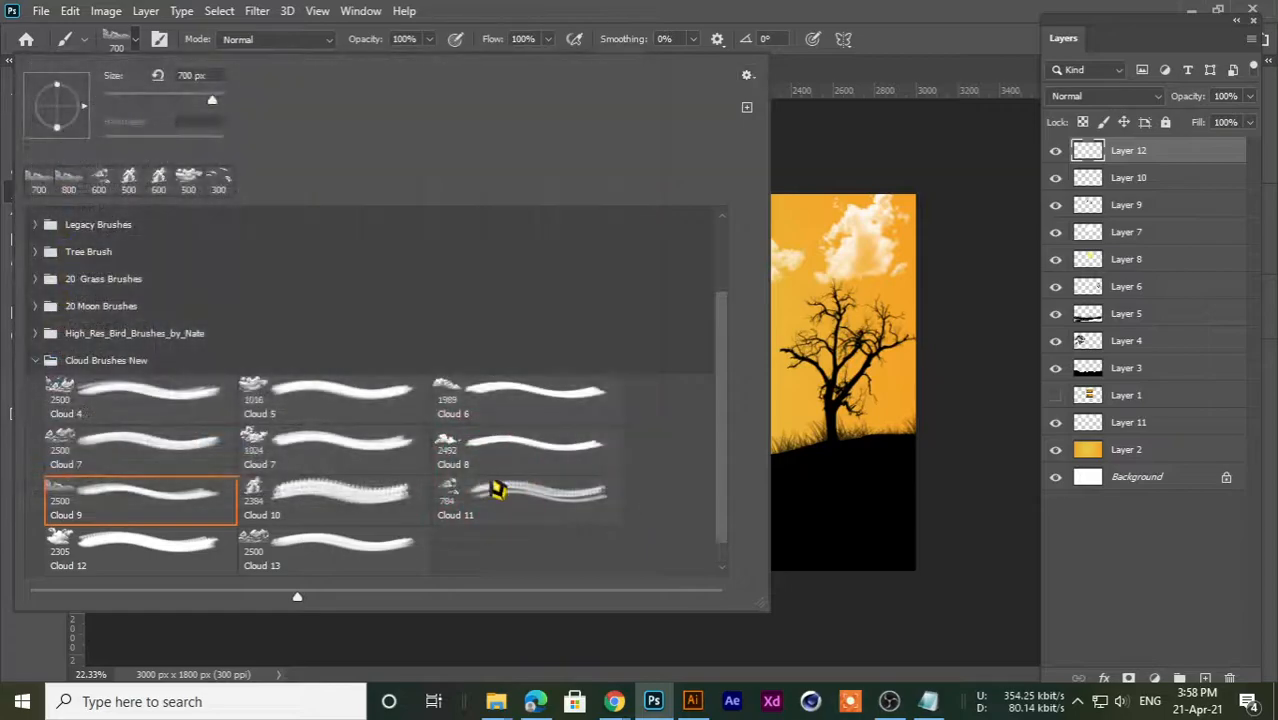
- Collapse the Cloud Brushes New group and choose the antlered deer brush animal-silhouettes-11 from the animals group
{"action": "left_click", "coordinate": [34, 361]}
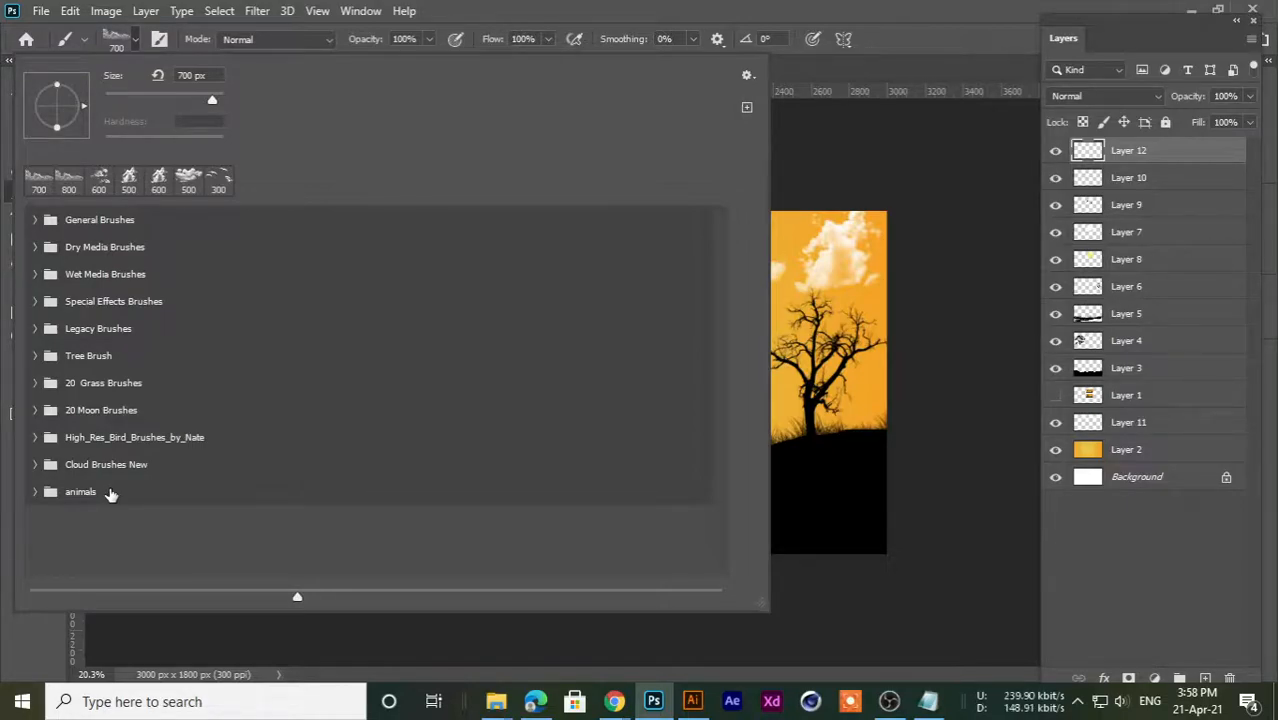
{"action": "left_click", "coordinate": [34, 491]}
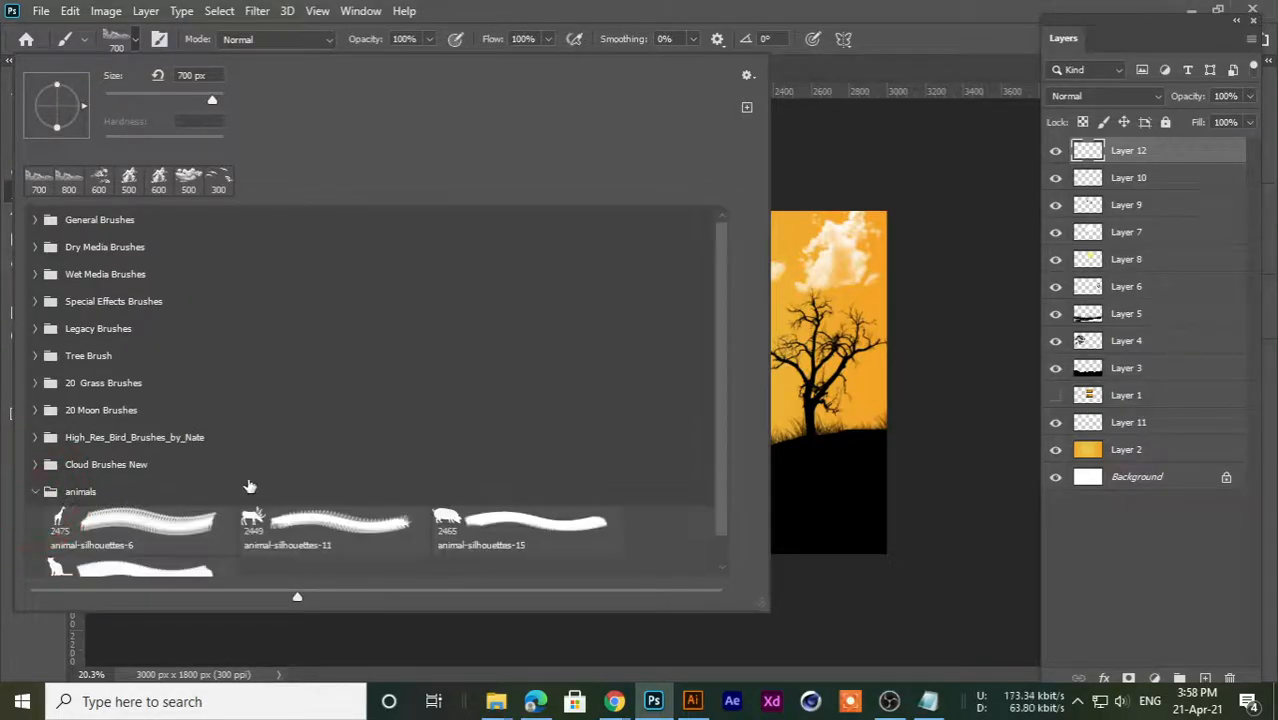
{"action": "scroll", "coordinate": [165, 508], "scroll_direction": "down", "scroll_amount": 1}
{"action": "left_click", "coordinate": [258, 488]}
{"action": "left_click", "coordinate": [977, 47]}
- Try out different sizes for the deer brush over the canvas and settle on 700 px
{"action": "key", "text": "bracketleft"}
{"action": "key", "text": "bracketleft"}
{"action": "key", "text": "bracketleft"}
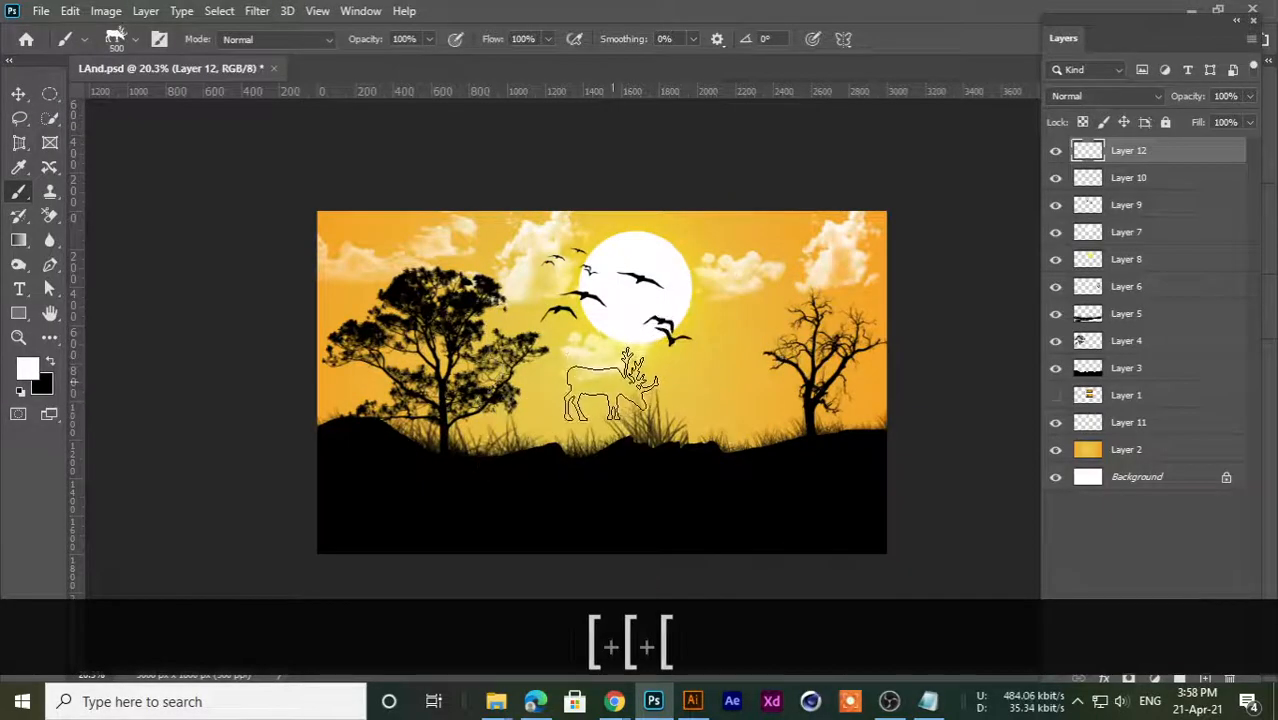
{"action": "key", "text": "bracketright"}
{"action": "key", "text": "bracketright"}
{"action": "key", "text": "bracketright"}
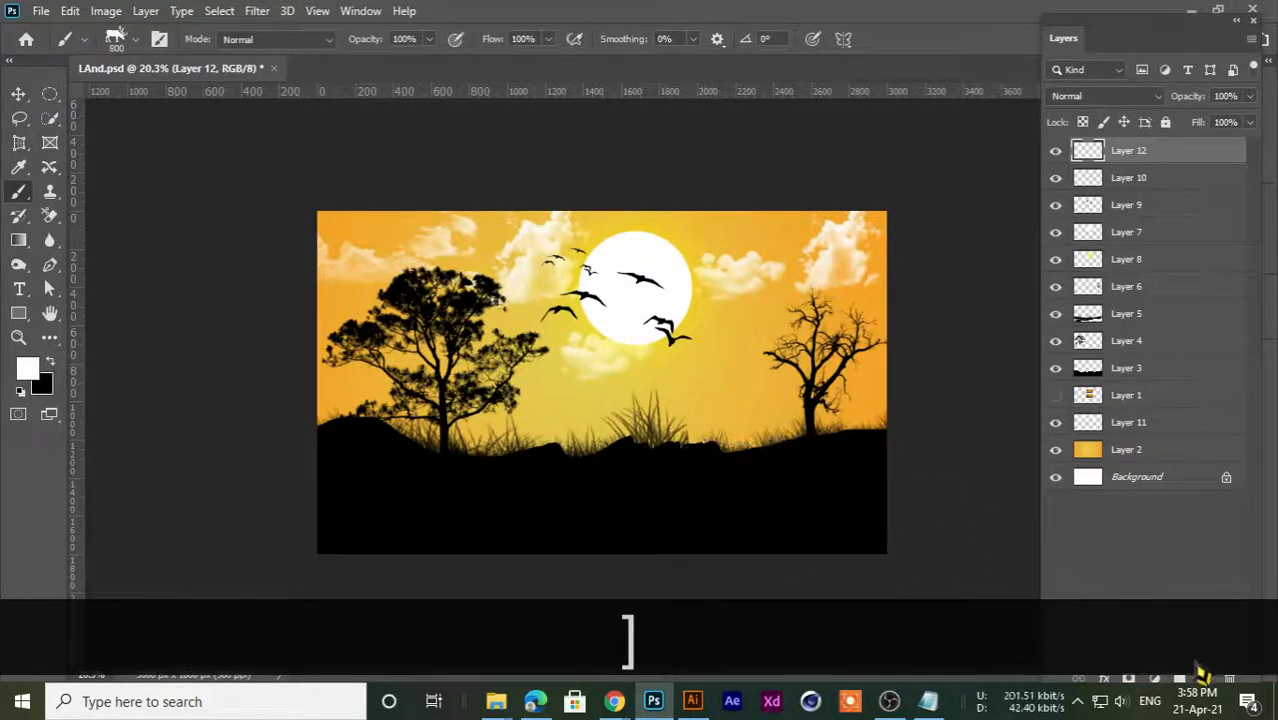
{"action": "left_click", "coordinate": [1058, 153]}
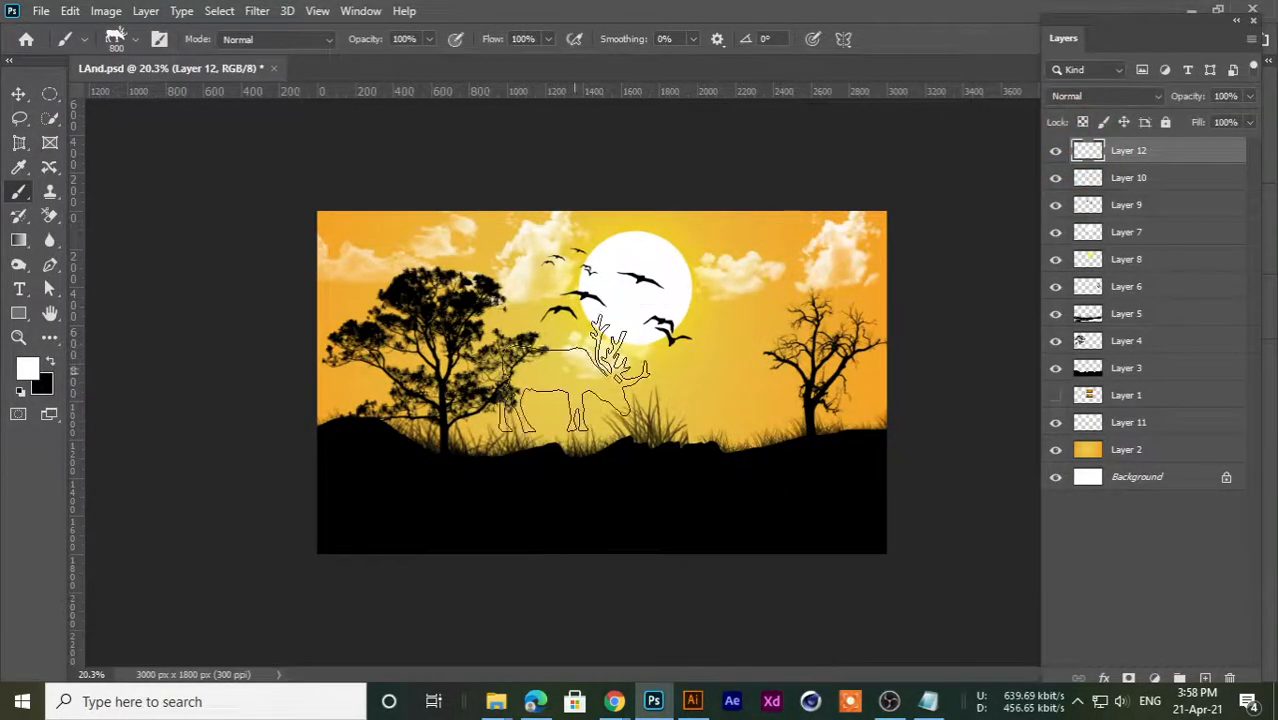
{"action": "key", "text": "bracketleft"}
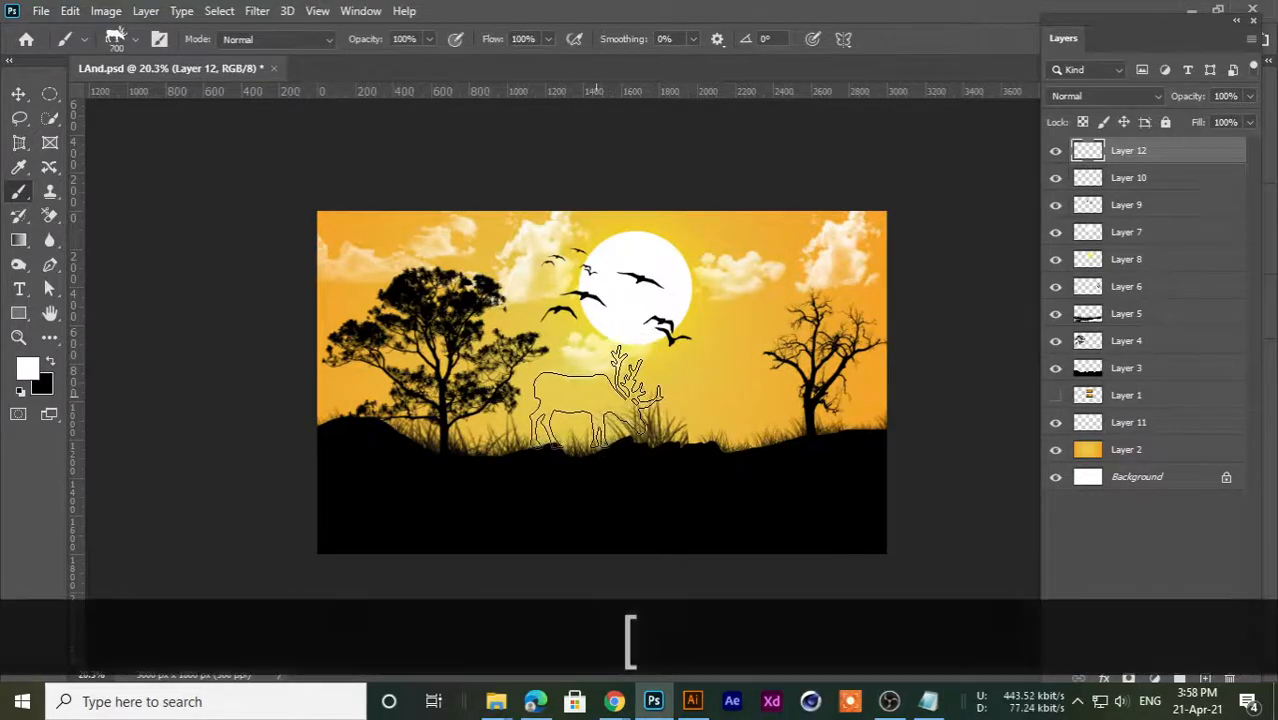
- Try stamping the deer in white on the ground between the two trees and undo the stamp
{"action": "left_click", "coordinate": [595, 407]}
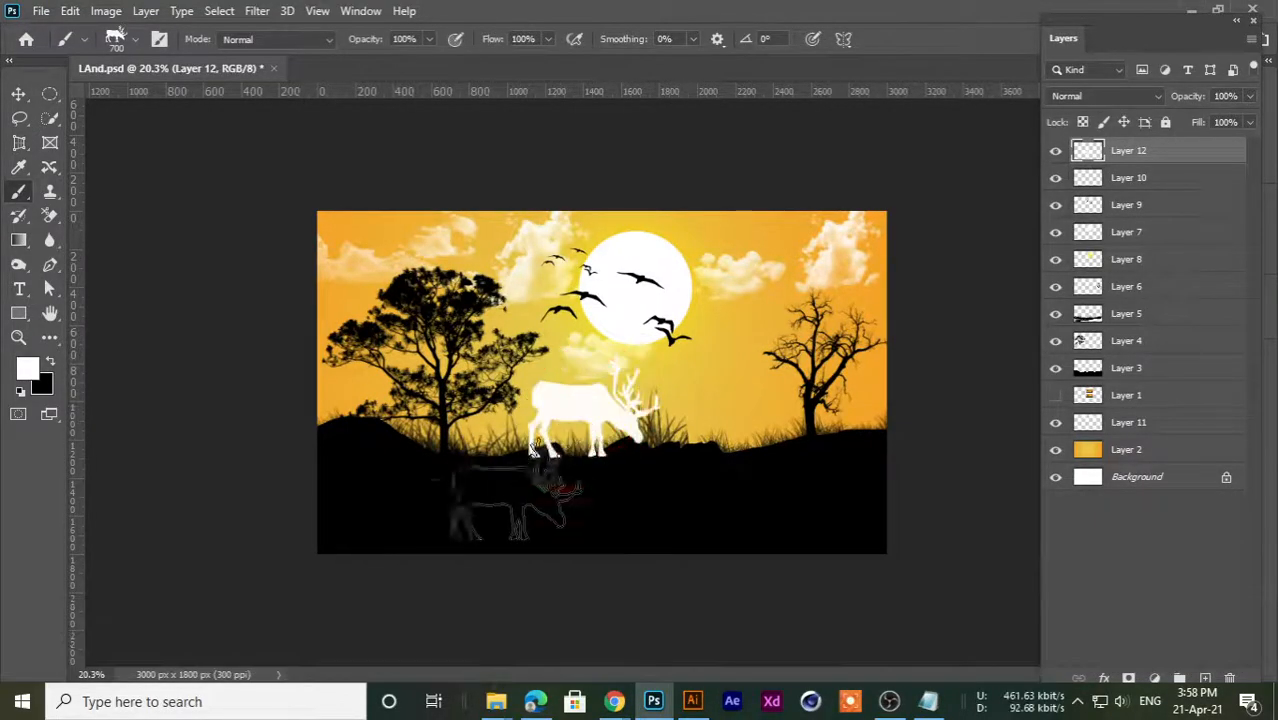
{"action": "key", "text": "ctrl+z"}
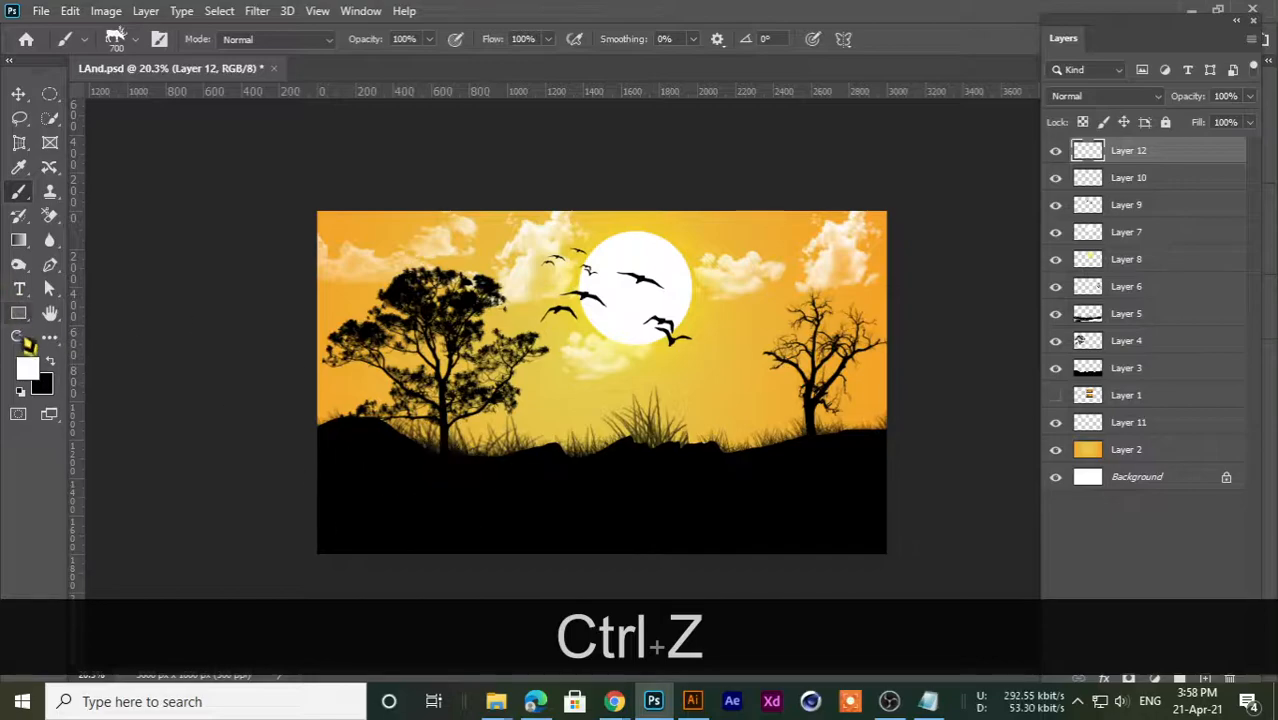
- Make black (000000) the foreground colour and stamp the deer once on the ground between the two trees
{"action": "left_click", "coordinate": [56, 366]}
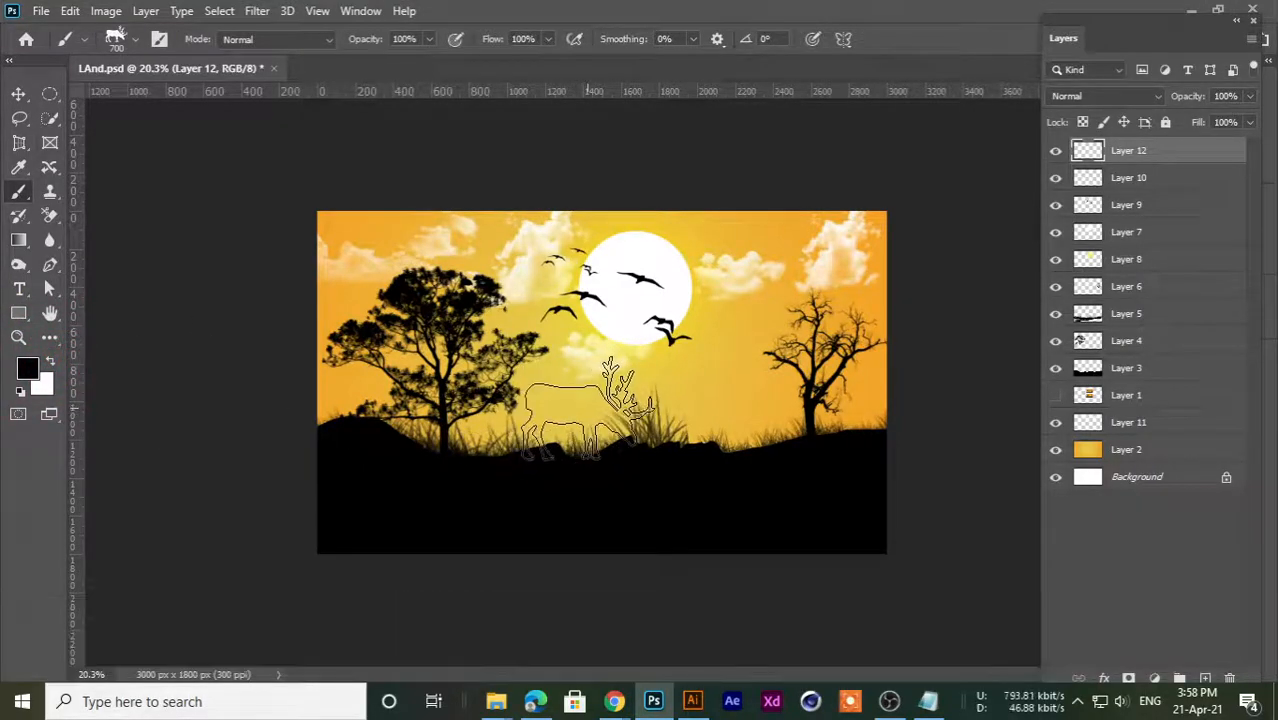
{"action": "left_click", "coordinate": [28, 372]}
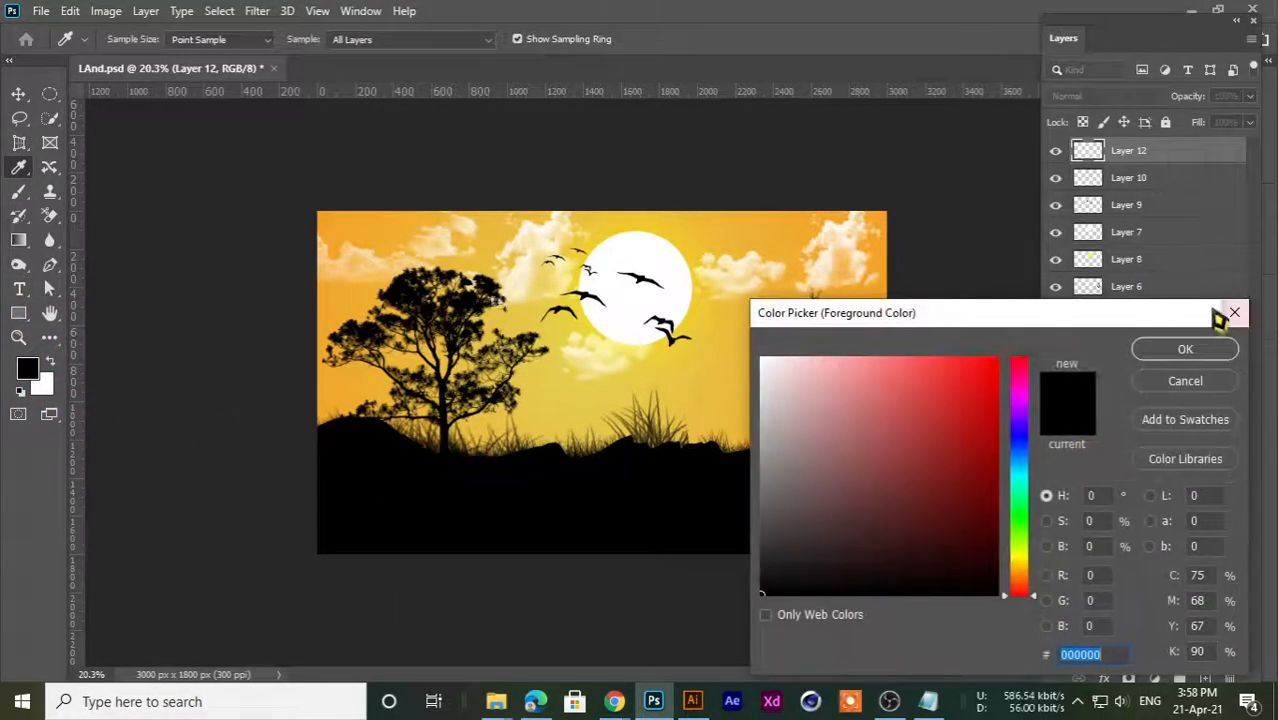
{"action": "left_click", "coordinate": [1190, 356]}
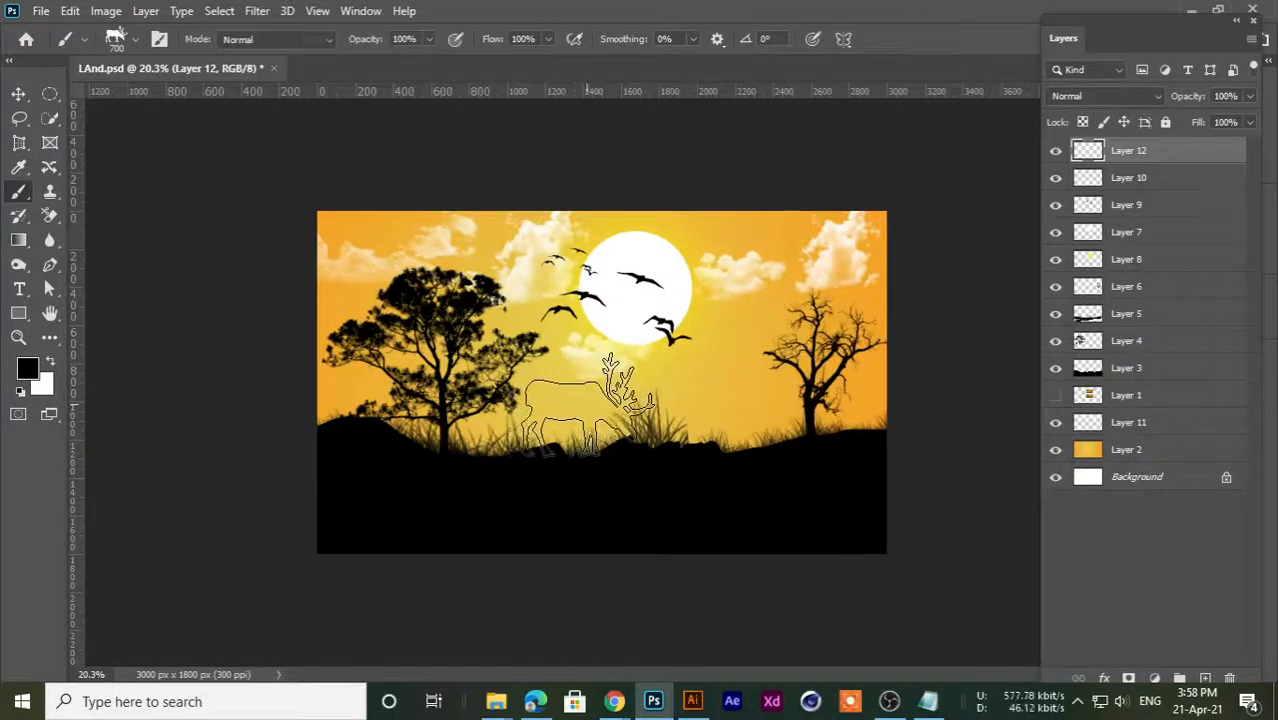
{"action": "left_click", "coordinate": [591, 406]}
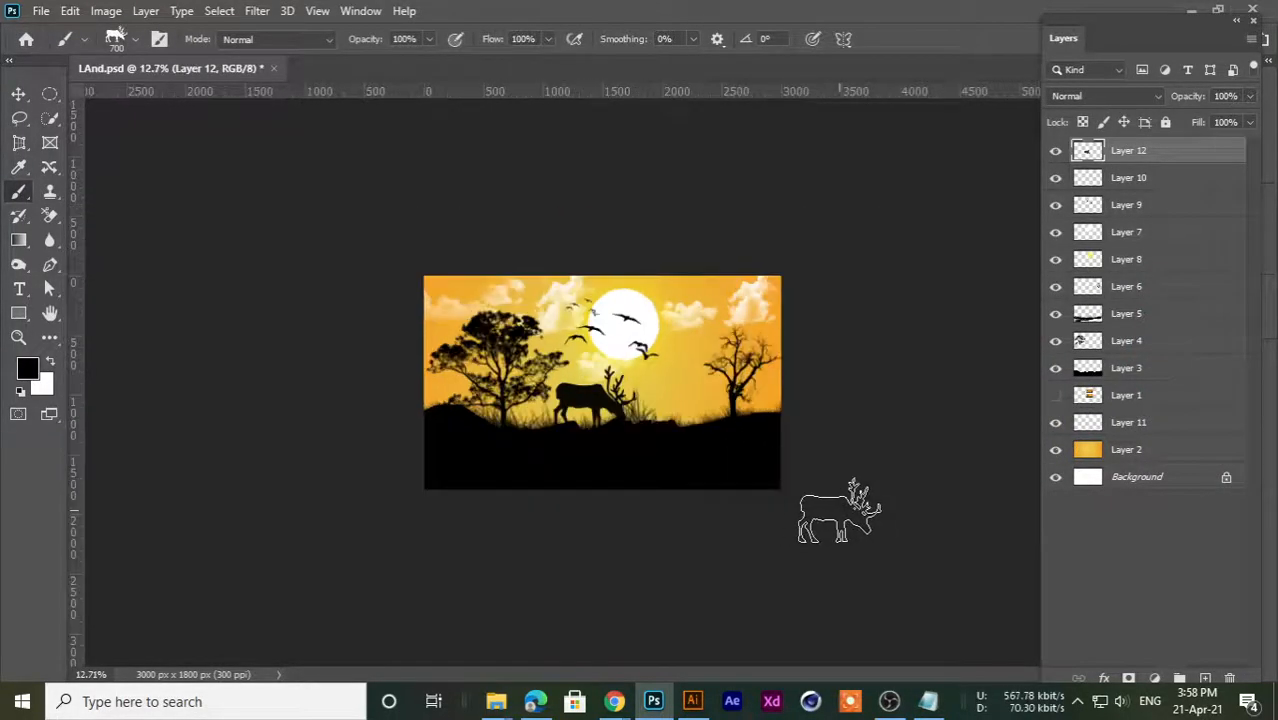
- Switch to the Move tool and deselect all layers to view the scene with the deer
{"action": "left_click", "coordinate": [18, 94]}
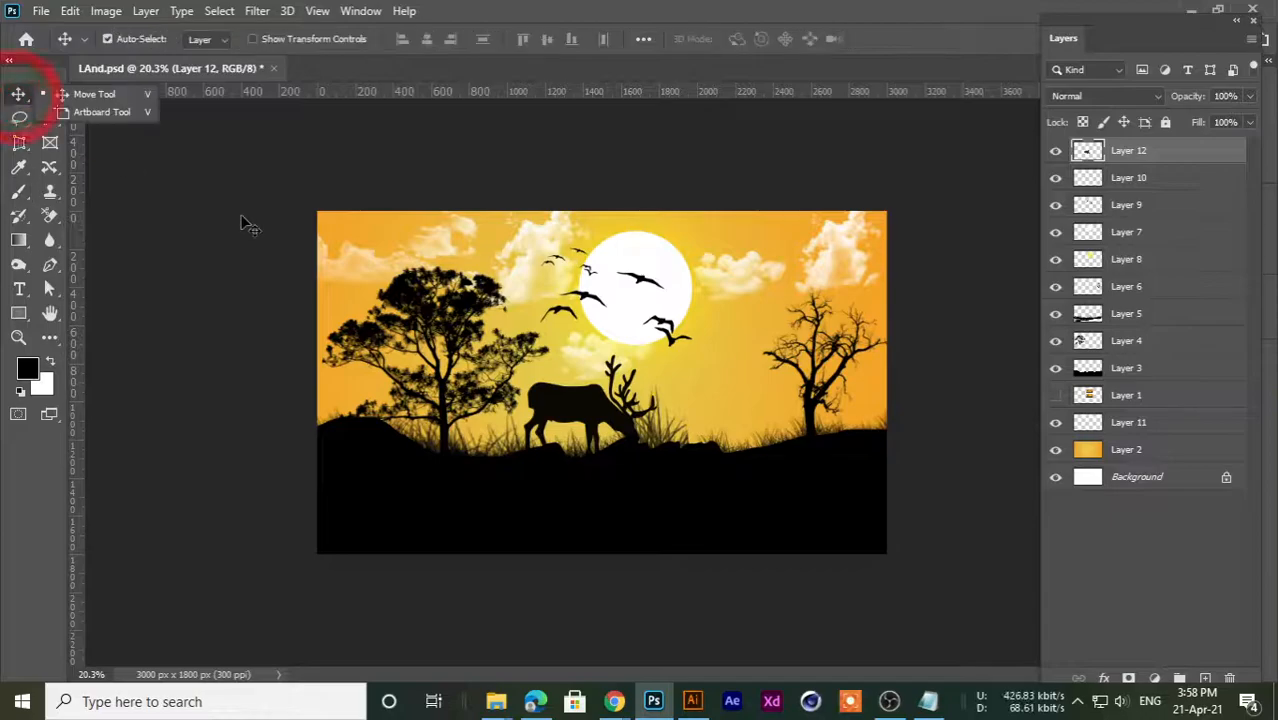
{"action": "left_click", "coordinate": [76, 97]}
{"action": "left_click", "coordinate": [207, 202]}
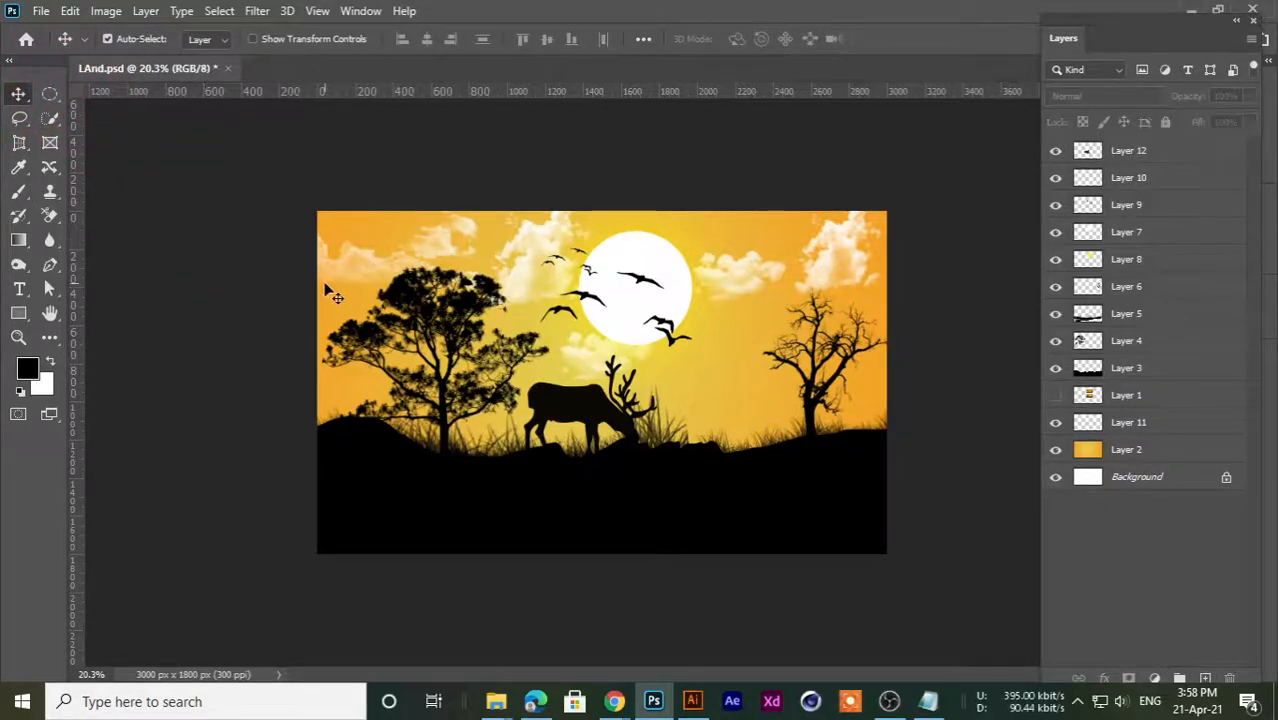
{"action": "scroll", "coordinate": [326, 286], "scroll_direction": "up", "scroll_amount": 2}
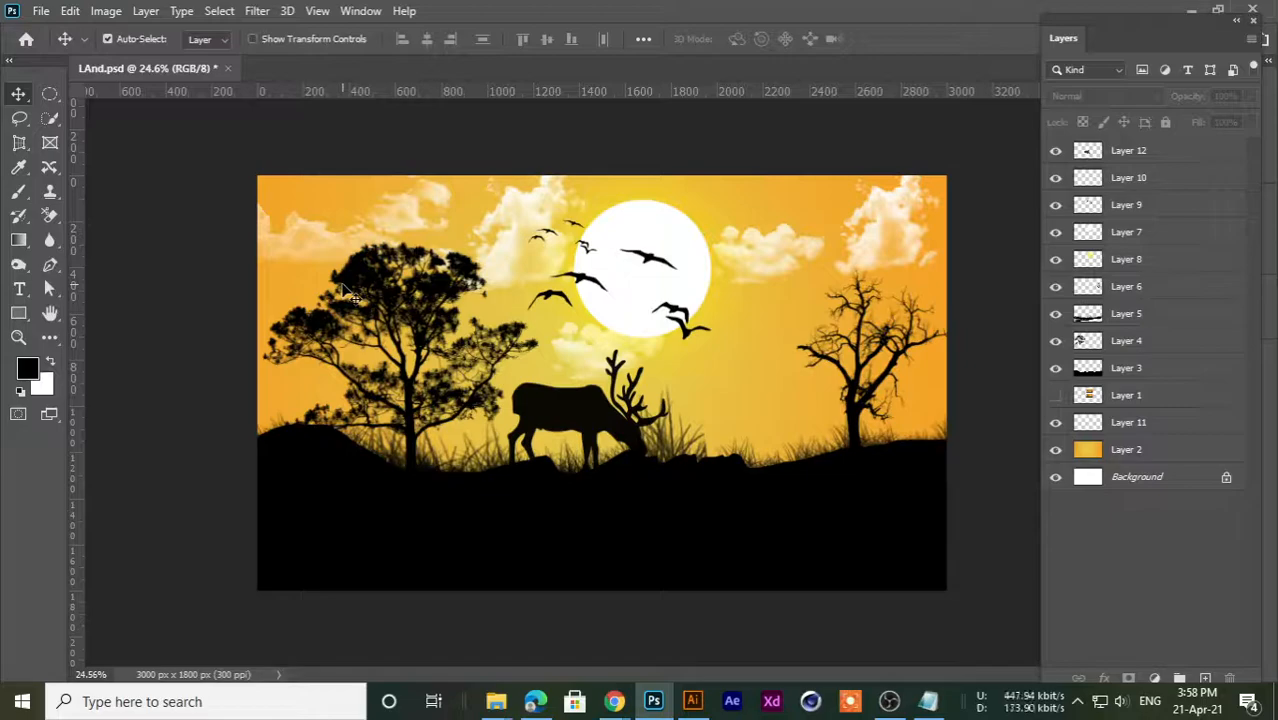
- Choose the giraffe brush animal-silhouettes-6 from the animals group and add a new layer above the deer layer
{"action": "left_click", "coordinate": [18, 191]}
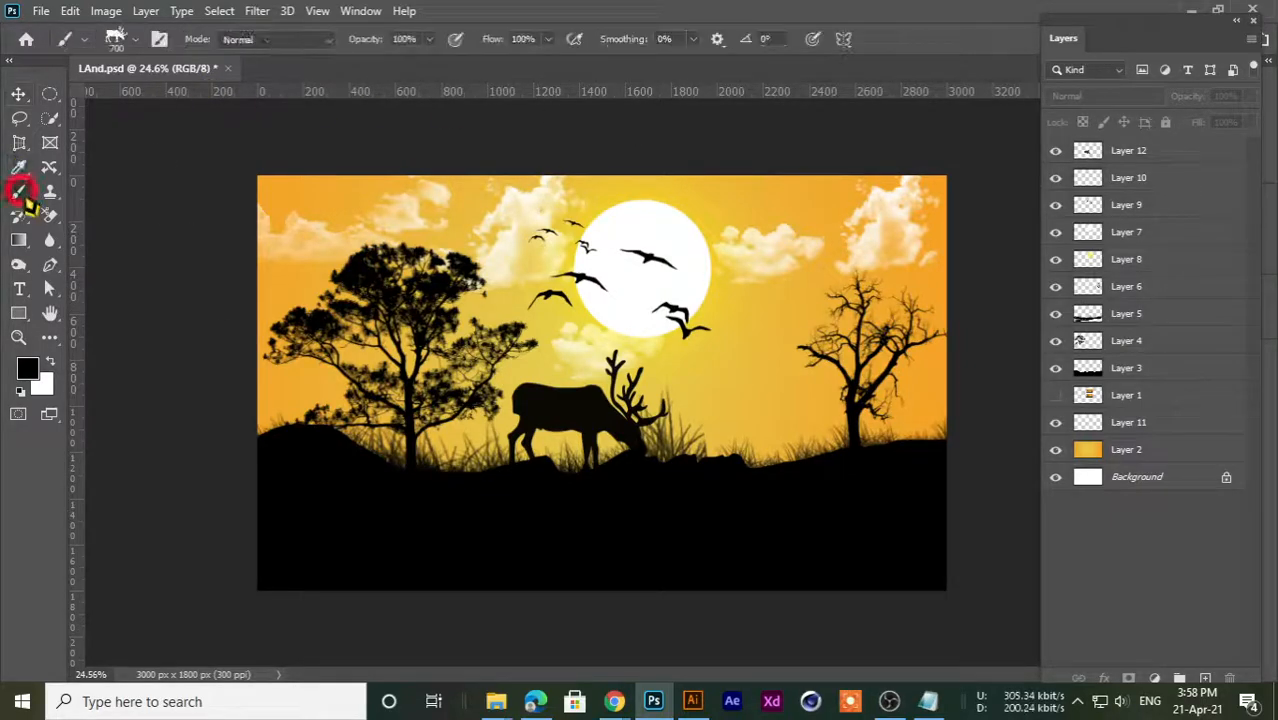
{"action": "left_click", "coordinate": [118, 40]}
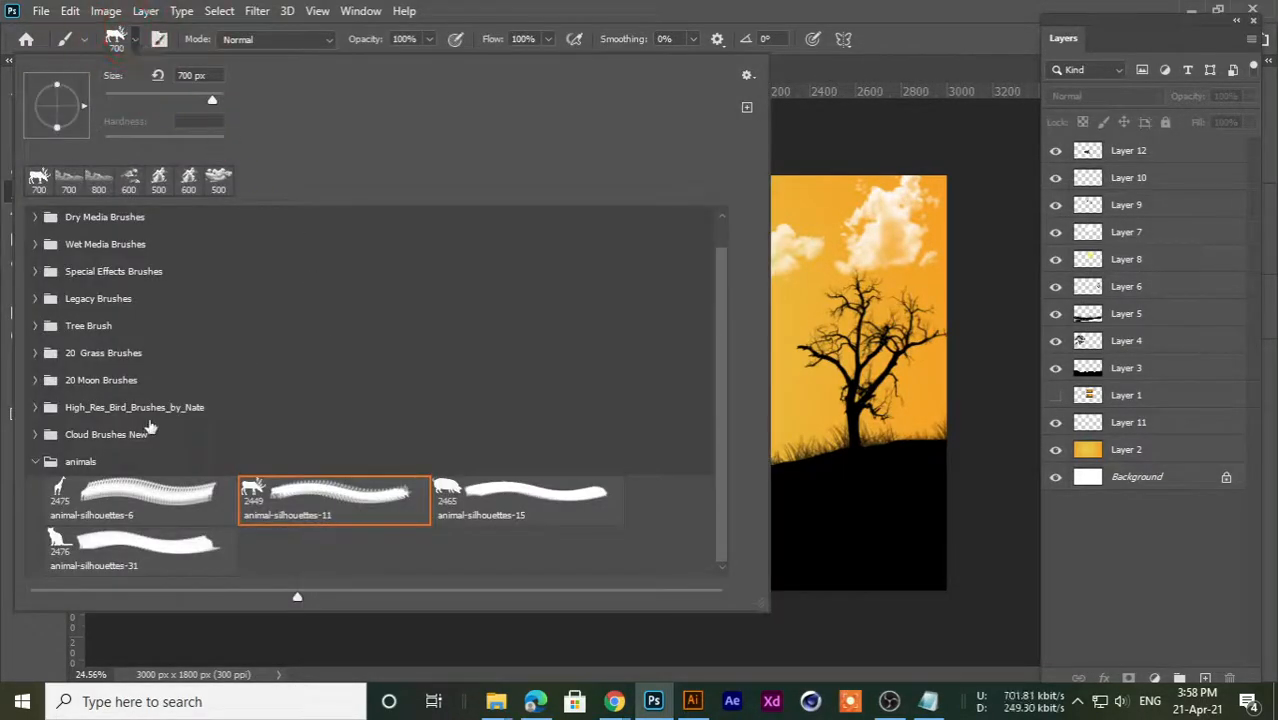
{"action": "left_click", "coordinate": [62, 493]}
{"action": "left_click", "coordinate": [896, 13]}
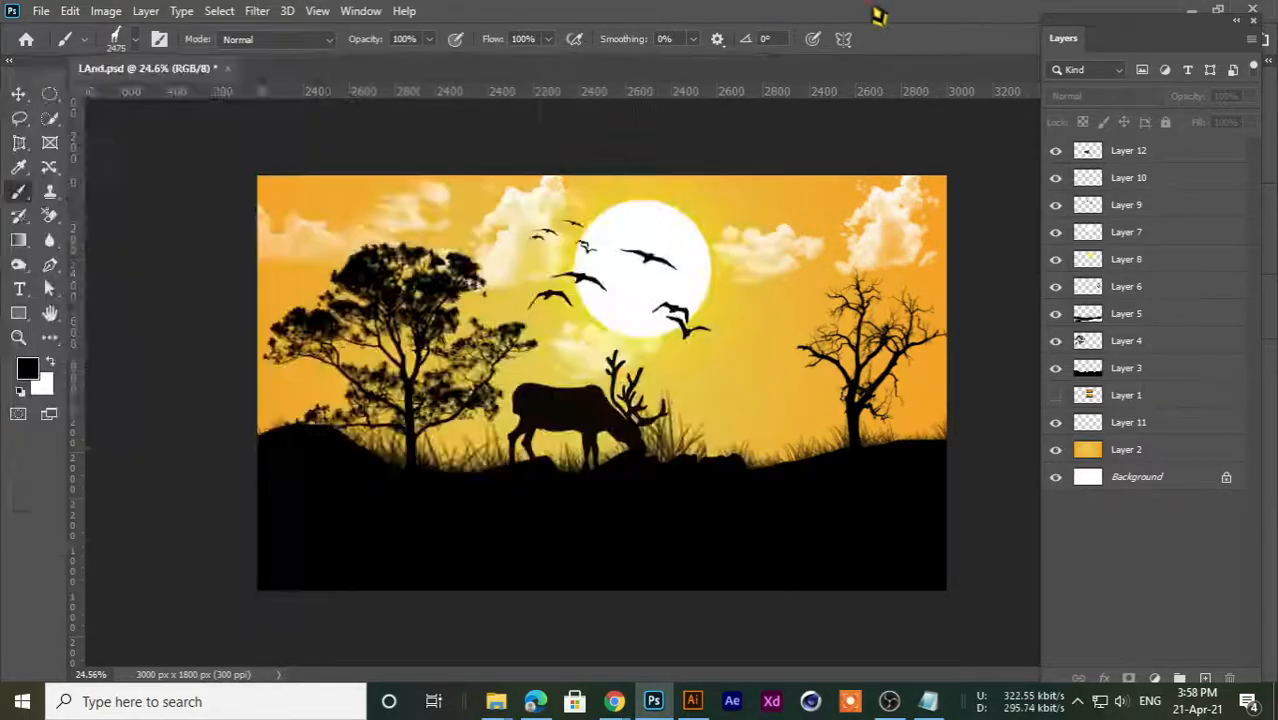
{"action": "left_click", "coordinate": [1205, 678]}
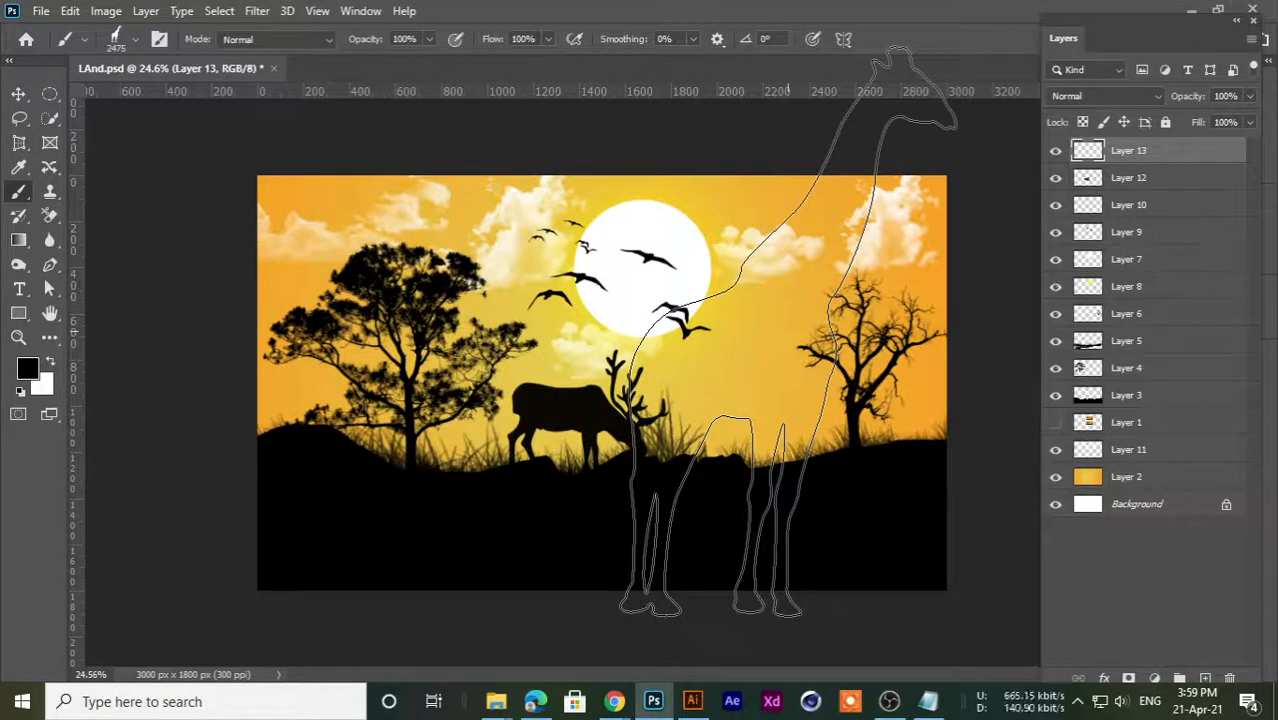
- Try out different sizes for the giraffe brush over the canvas and settle on 800 px
{"action": "key", "text": "bracketleft"}
{"action": "key", "text": "bracketleft"}
{"action": "key", "text": "bracketleft"}
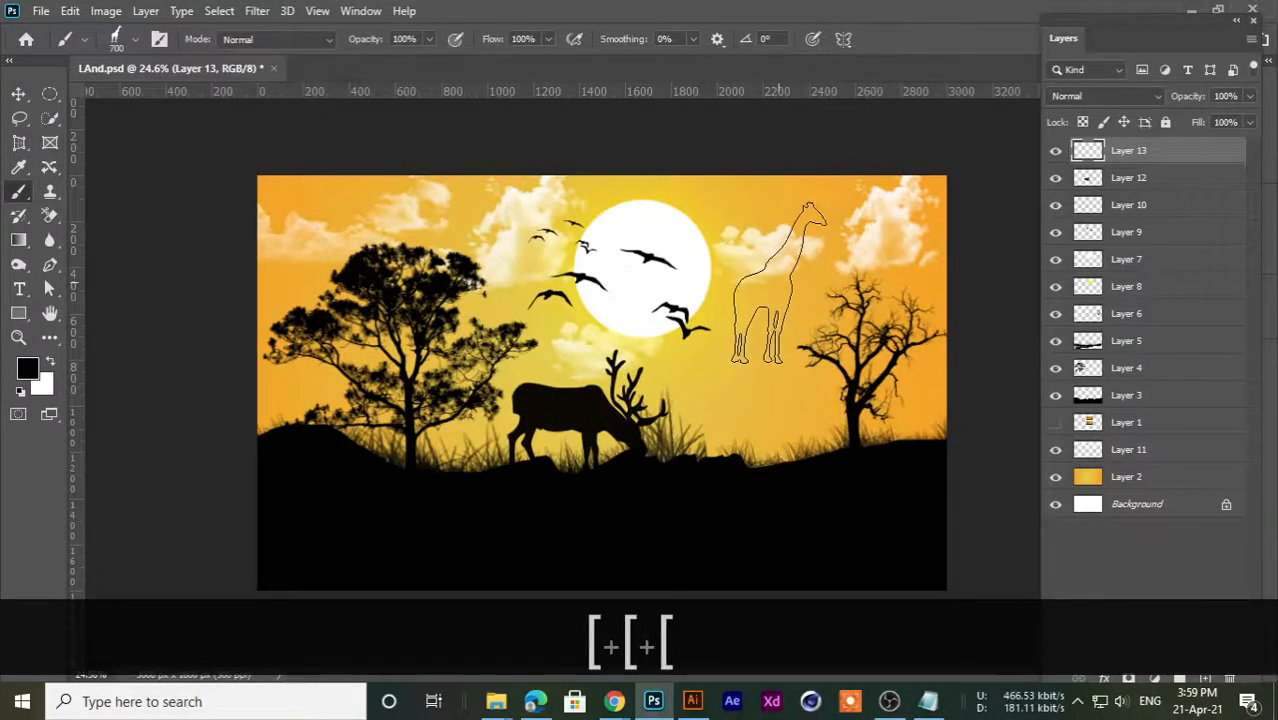
{"action": "key", "text": "bracketright"}
{"action": "key", "text": "bracketright"}
{"action": "key", "text": "bracketright"}
{"action": "key", "text": "bracketleft"}
{"action": "key", "text": "bracketleft"}
{"action": "key", "text": "bracketright"}
{"action": "key", "text": "bracketright"}
{"action": "key", "text": "bracketleft"}
{"action": "key", "text": "bracketleft"}
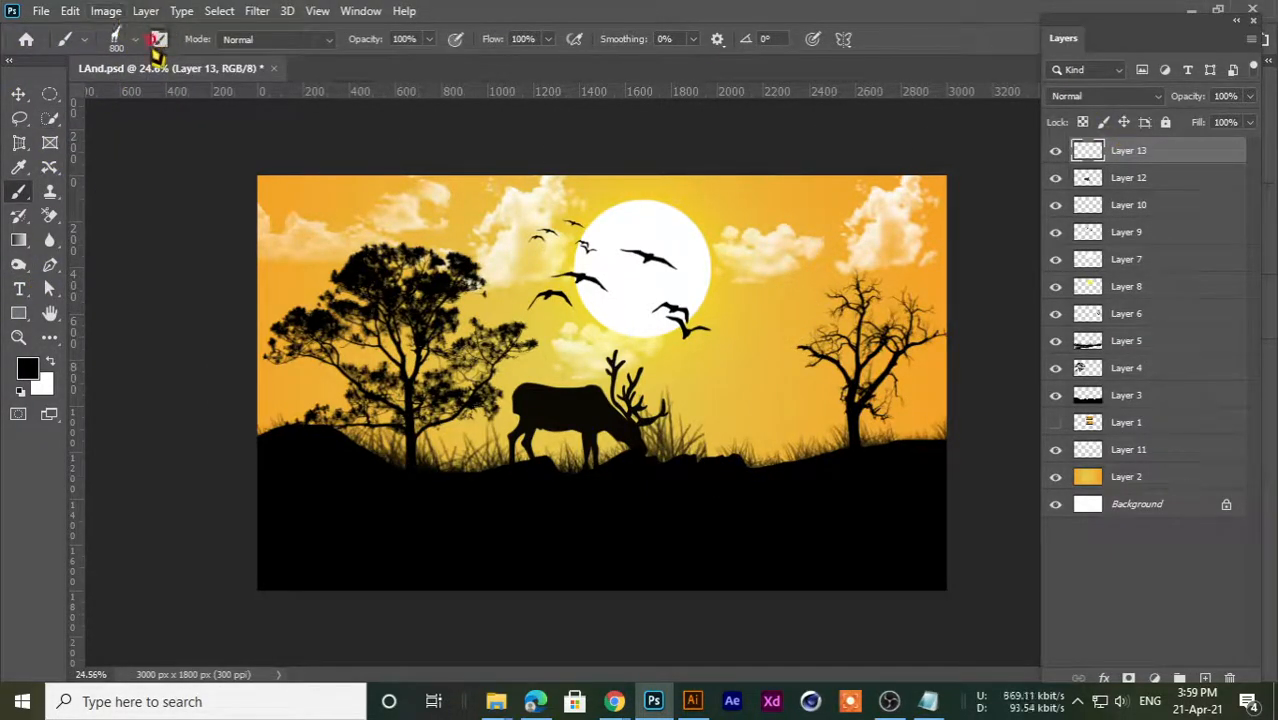
- Mirror the giraffe brush tip horizontally with Flip X and close the brush settings
{"action": "left_click", "coordinate": [159, 39]}
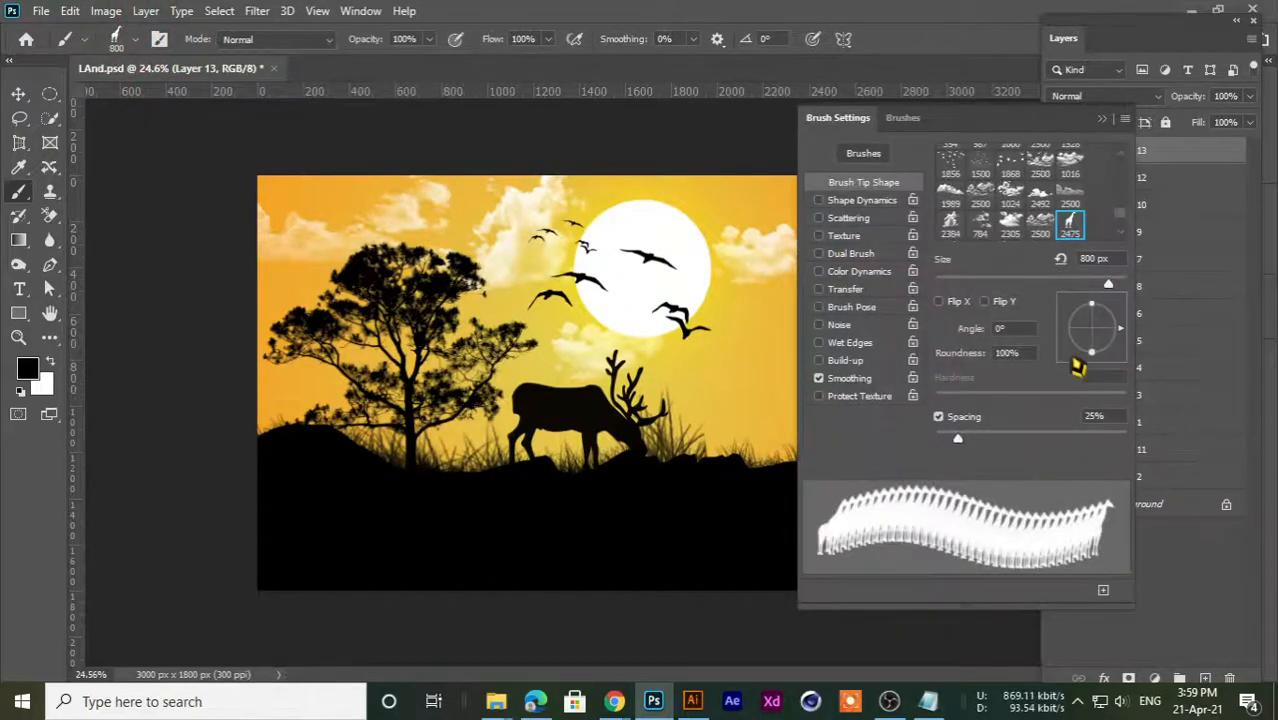
{"action": "left_click", "coordinate": [941, 300]}
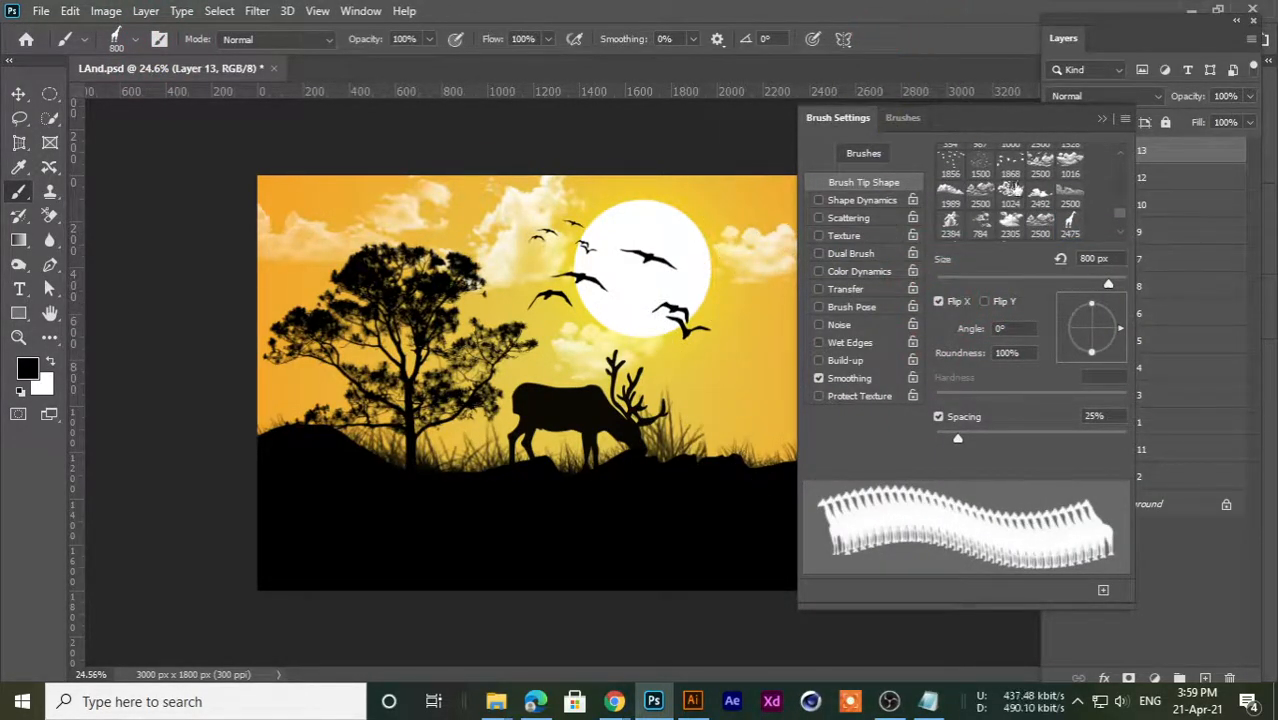
{"action": "left_click", "coordinate": [1102, 118]}
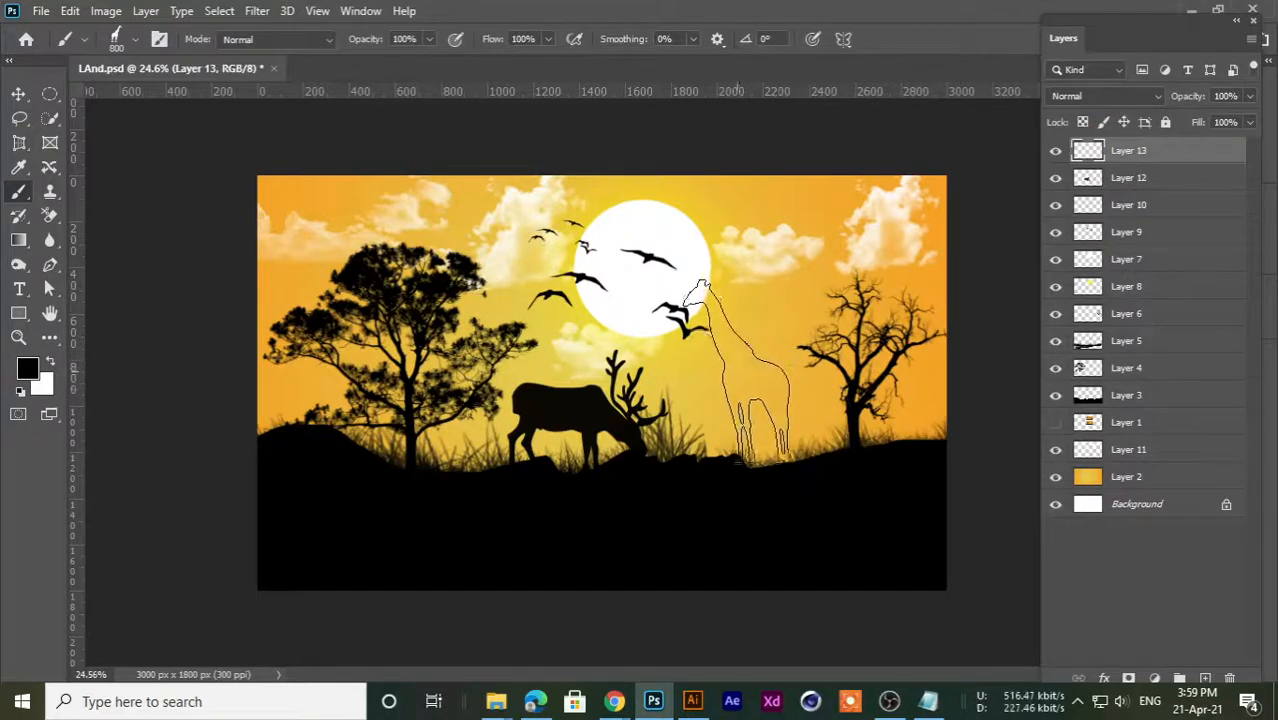
- Reduce the giraffe brush to 500 px and stamp it once in black on the ground between the deer and the bare tree
{"action": "key", "text": "bracketleft"}
{"action": "key", "text": "bracketleft"}
{"action": "key", "text": "bracketleft"}
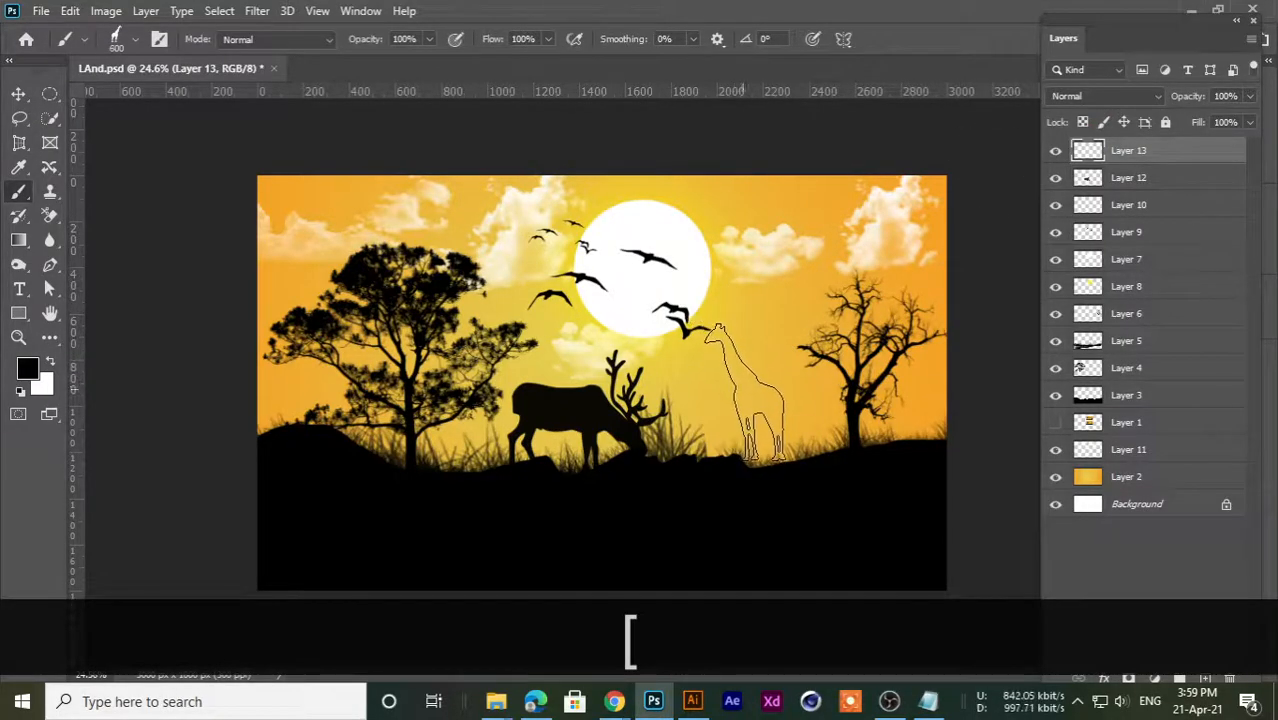
{"action": "left_click", "coordinate": [750, 402]}
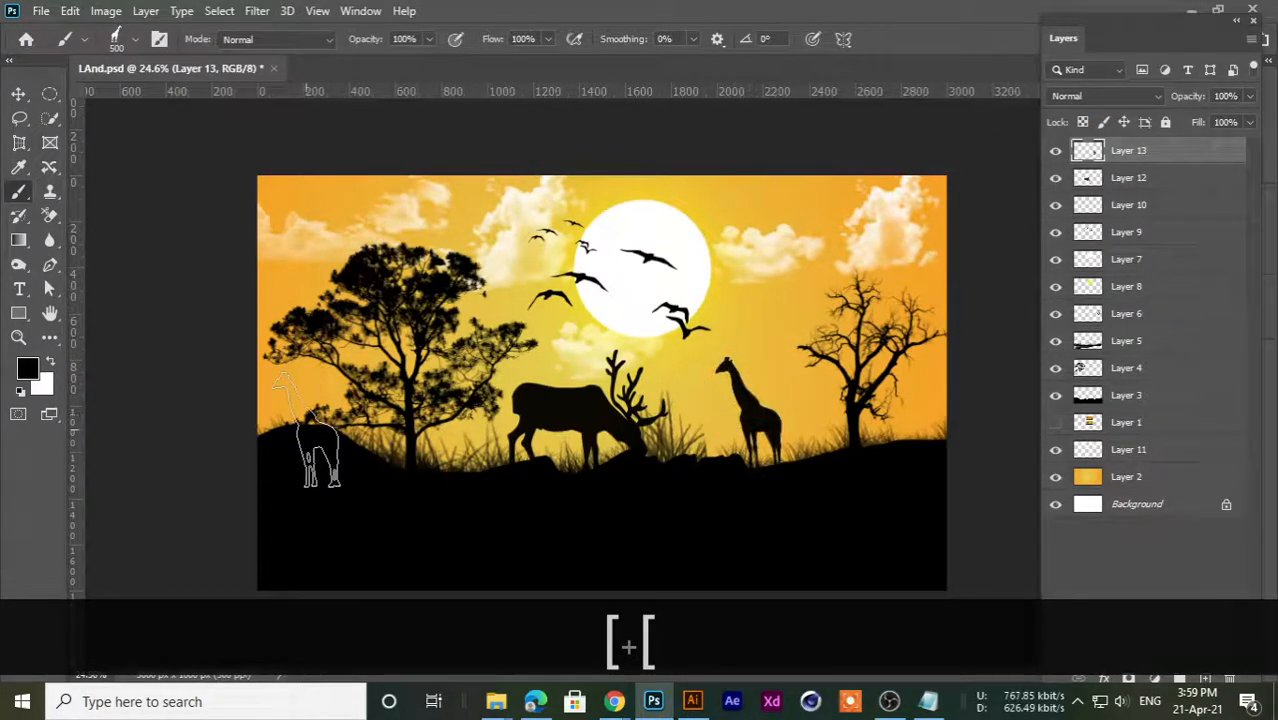
- Switch to the Move tool, deselect all layers and examine the whole landscape with the deer and giraffe
{"action": "scroll", "coordinate": [320, 420], "scroll_direction": "down", "scroll_amount": 1}
{"action": "scroll", "coordinate": [322, 381], "scroll_direction": "down", "scroll_amount": 3}
{"action": "scroll", "coordinate": [332, 352], "scroll_direction": "up", "scroll_amount": 4}
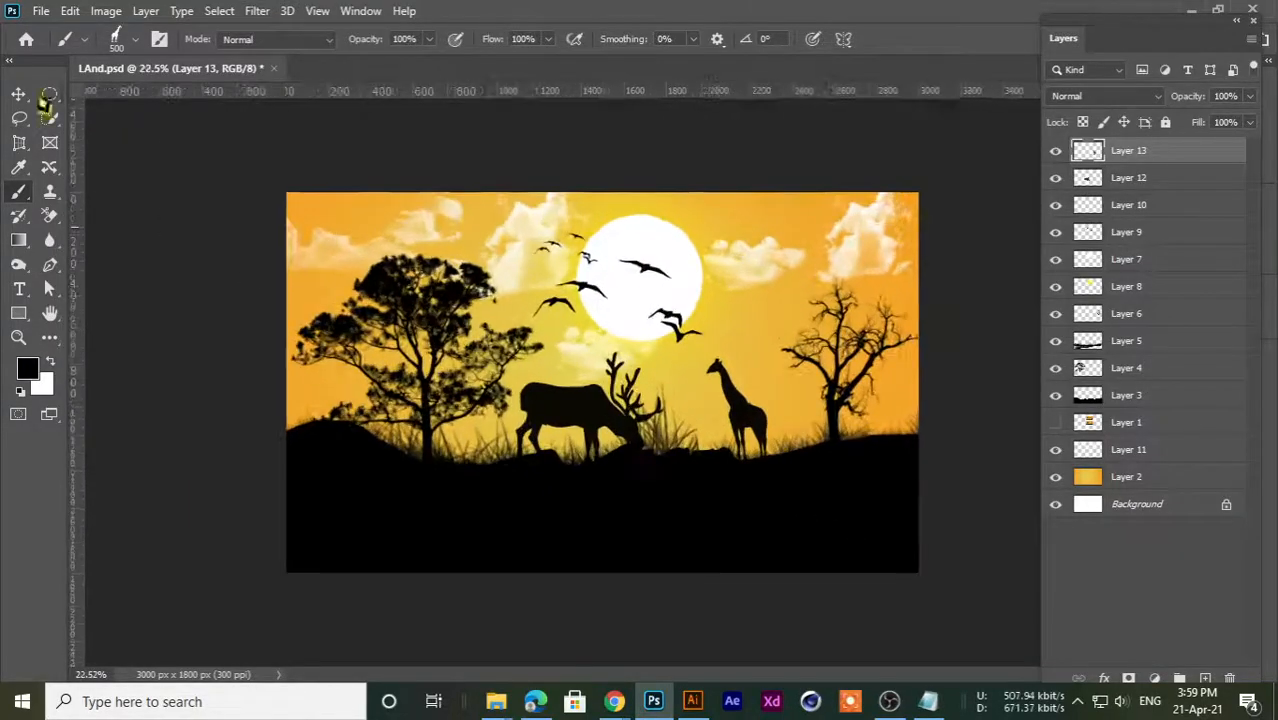
{"action": "left_click", "coordinate": [18, 93]}
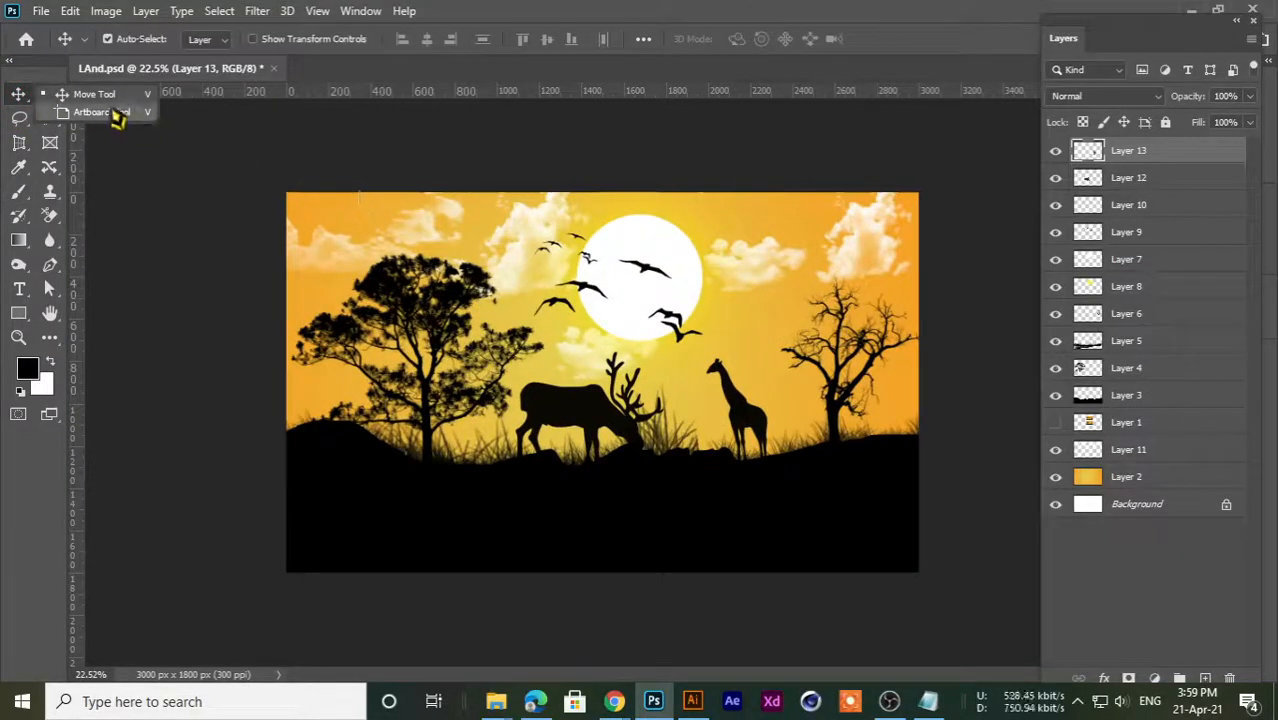
{"action": "left_click", "coordinate": [100, 97]}
{"action": "left_click", "coordinate": [323, 132]}
{"action": "scroll", "coordinate": [667, 290], "scroll_direction": "up", "scroll_amount": 3}
{"action": "scroll", "coordinate": [668, 290], "scroll_direction": "down", "scroll_amount": 2}
{"action": "scroll", "coordinate": [668, 290], "scroll_direction": "up", "scroll_amount": 2}
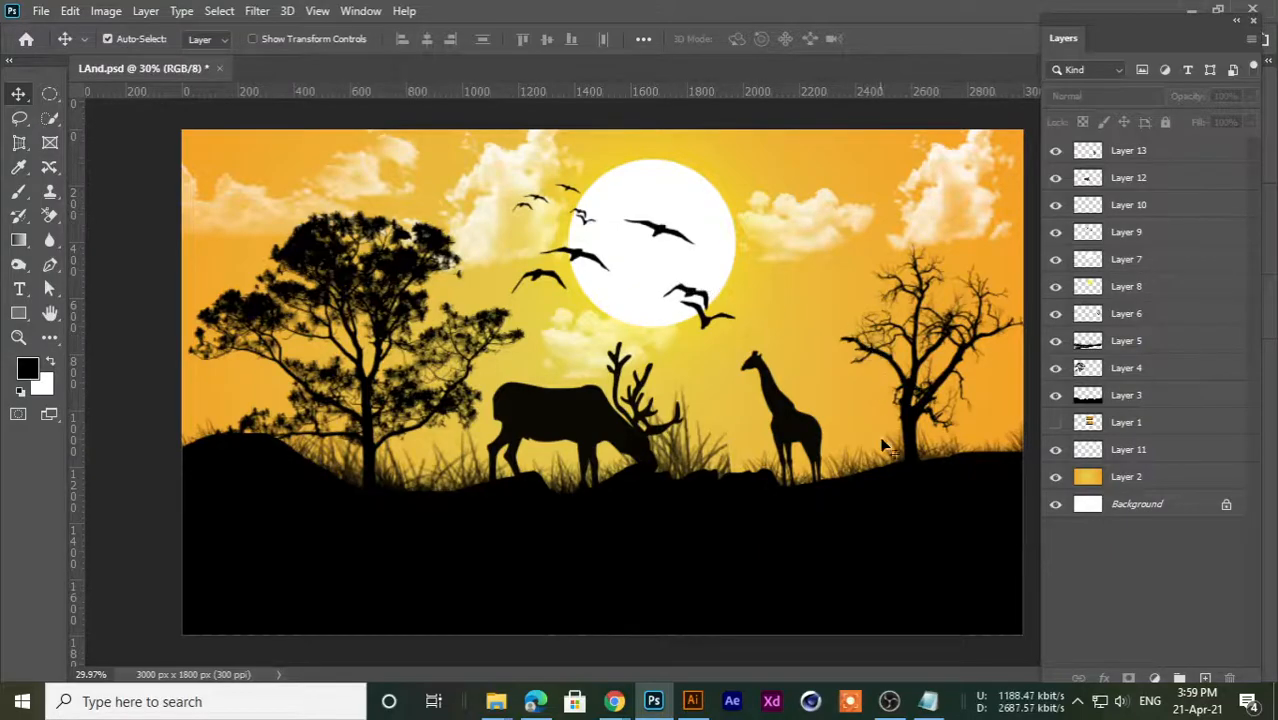
- Mute the Mic/Aux source in OBS and switch to the Google Meet call in Chrome
{"action": "left_click", "coordinate": [889, 700]}
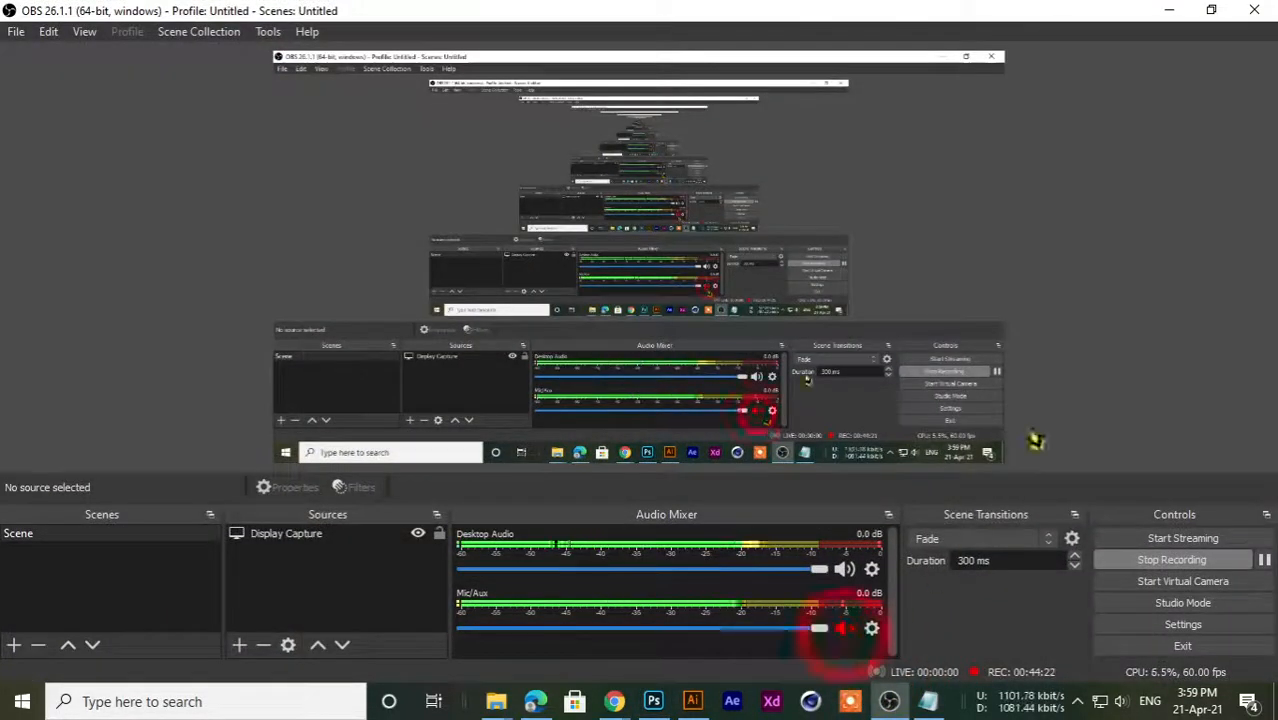
{"action": "left_click", "coordinate": [1169, 10]}
{"action": "mouse_move", "coordinate": [614, 700]}
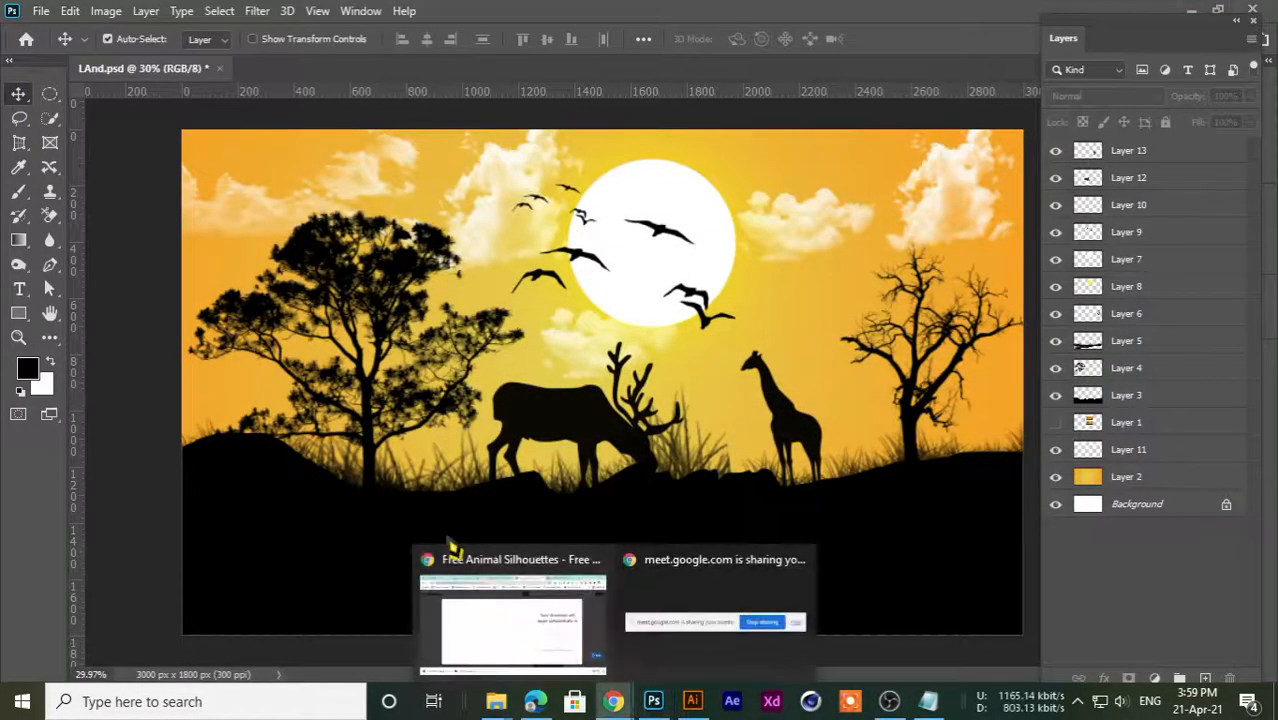
{"action": "left_click", "coordinate": [485, 598]}
{"action": "left_click", "coordinate": [1095, 183]}
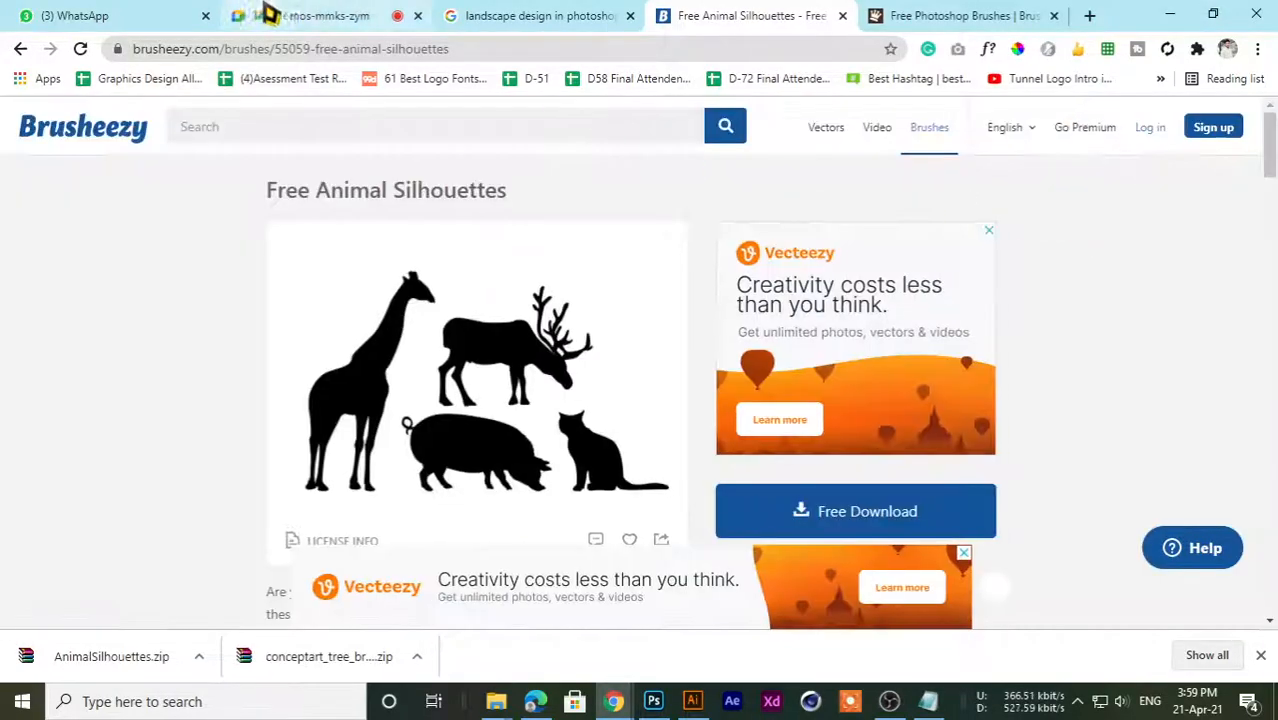
{"action": "left_click", "coordinate": [258, 14]}
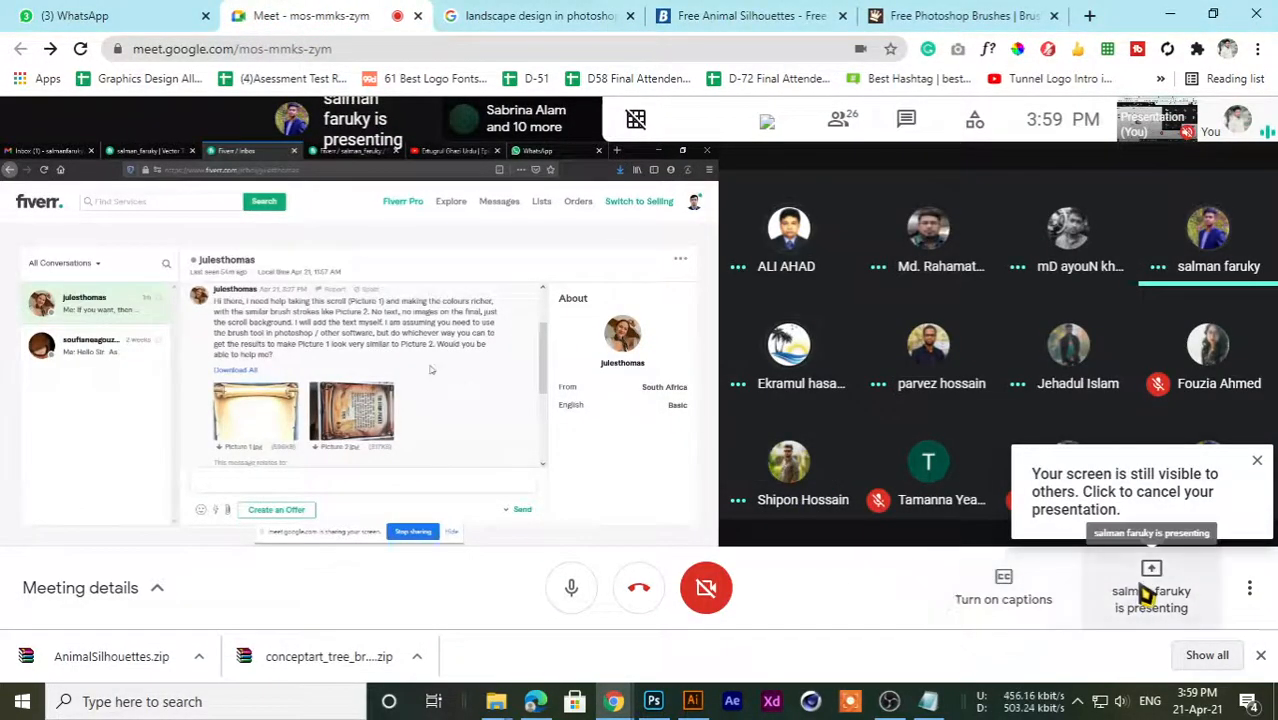
- Mute the microphone in the Meet call and dismiss the screen-sharing reminder
{"action": "left_click", "coordinate": [570, 592]}
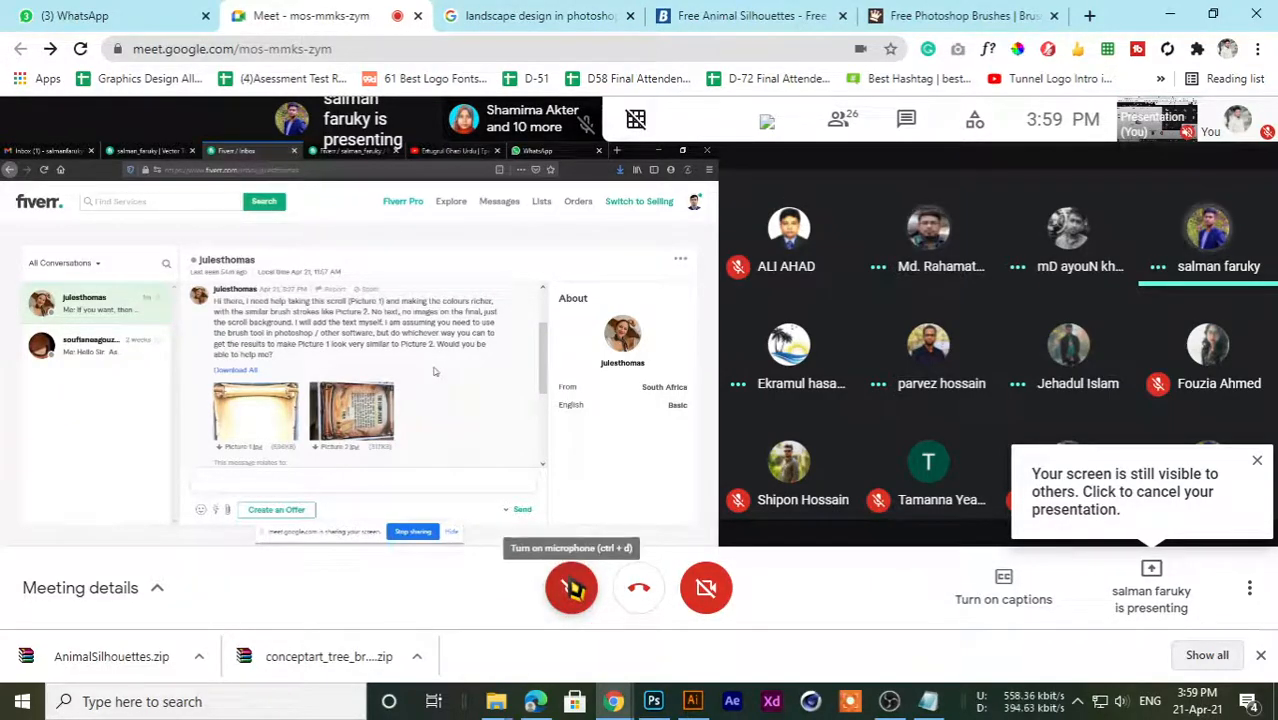
{"action": "left_click", "coordinate": [1257, 461]}
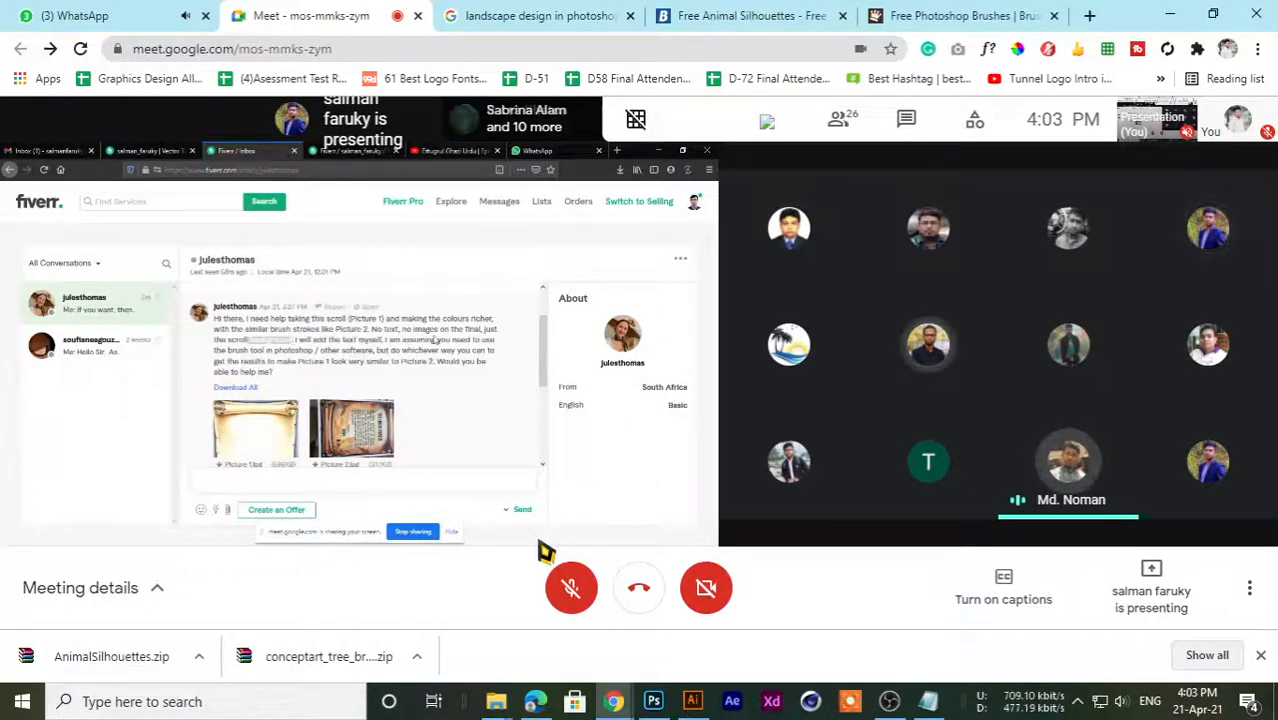
- Turn the call microphone back on and pin the other participant's presentation
{"action": "left_click", "coordinate": [571, 590]}
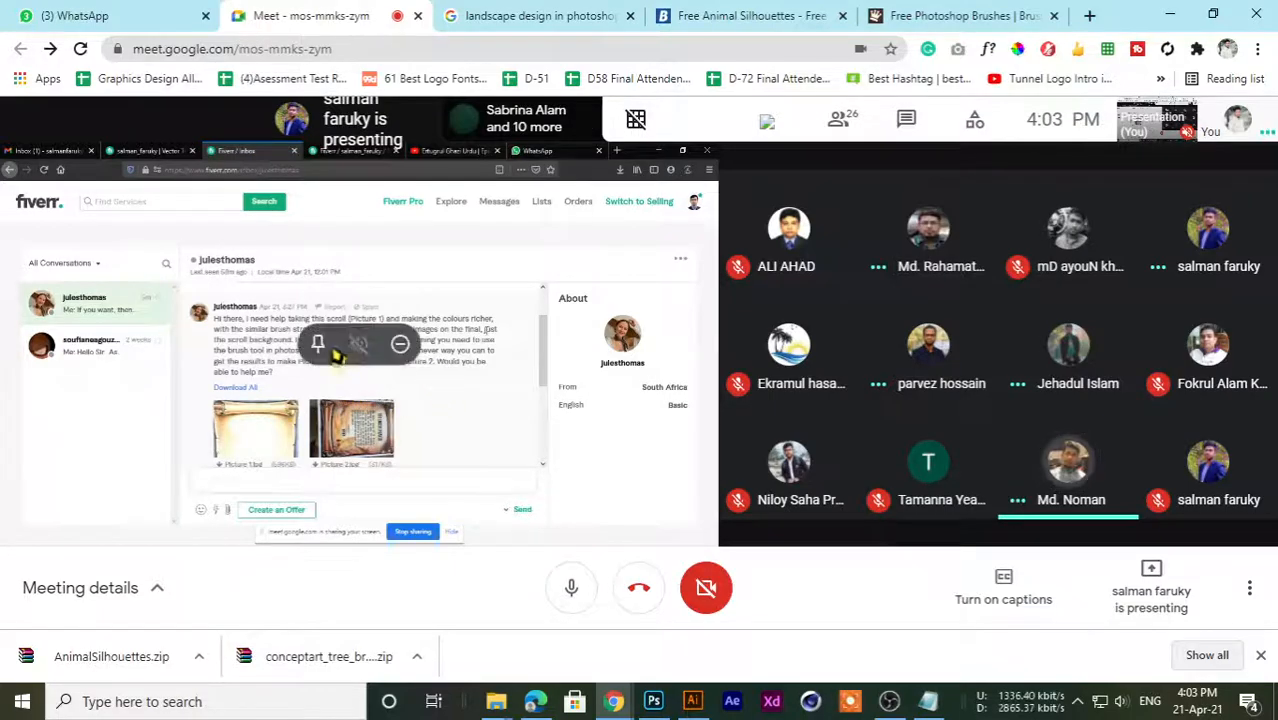
{"action": "left_click", "coordinate": [316, 345]}
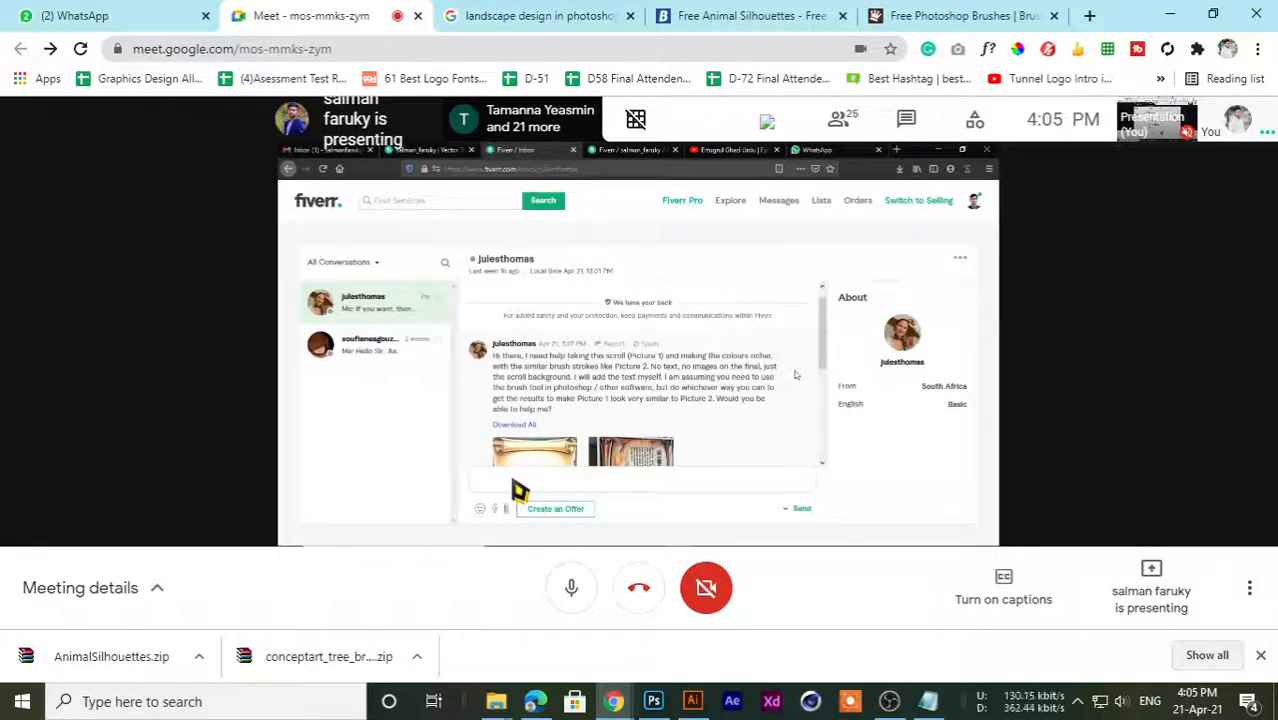
- Close the Free Animal Silhouettes and Free Photoshop Brushes pages, keep the landscape design search, and return to the Meet call
{"action": "left_click", "coordinate": [548, 14]}
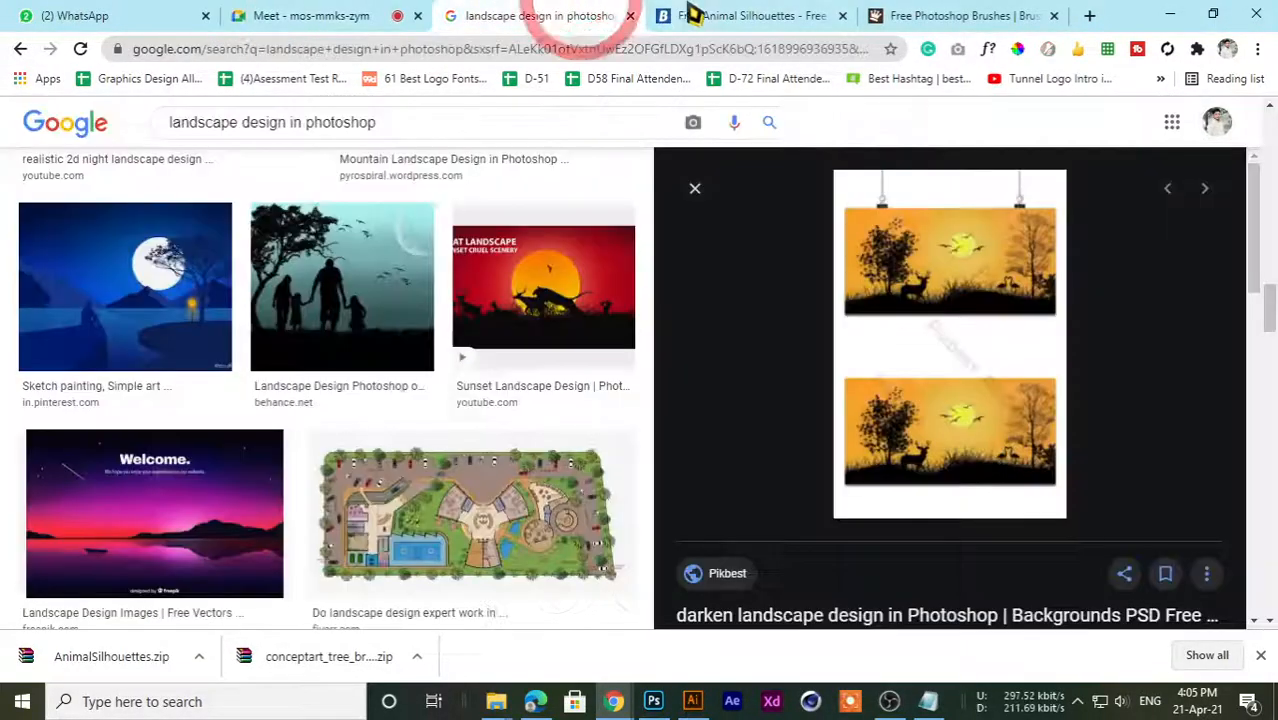
{"action": "left_click", "coordinate": [740, 15]}
{"action": "left_click", "coordinate": [997, 12]}
{"action": "middle_click", "coordinate": [947, 10]}
{"action": "middle_click", "coordinate": [740, 10]}
{"action": "middle_click", "coordinate": [515, 8]}
{"action": "left_click", "coordinate": [367, 9]}
{"action": "left_click", "coordinate": [588, 8]}
{"action": "left_click", "coordinate": [308, 8]}
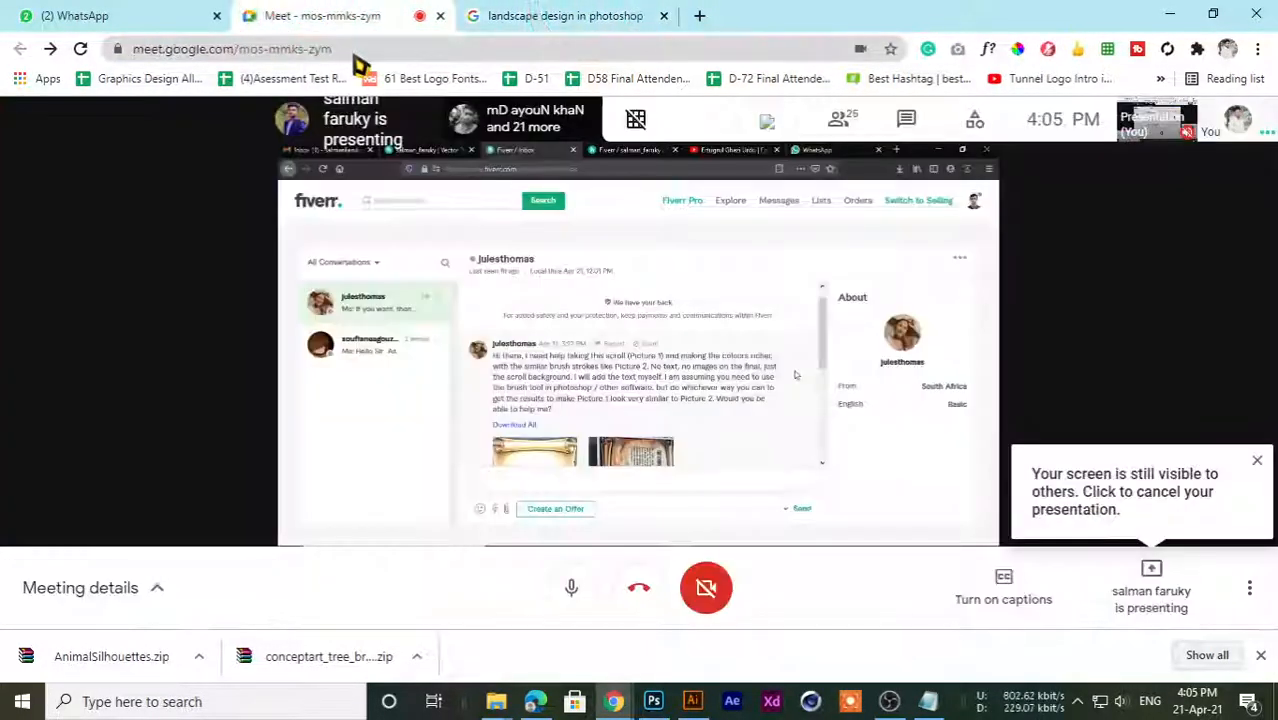
- Stop sharing the screen in the Meet call and toggle the microphone off and back on
{"action": "left_click", "coordinate": [1146, 575]}
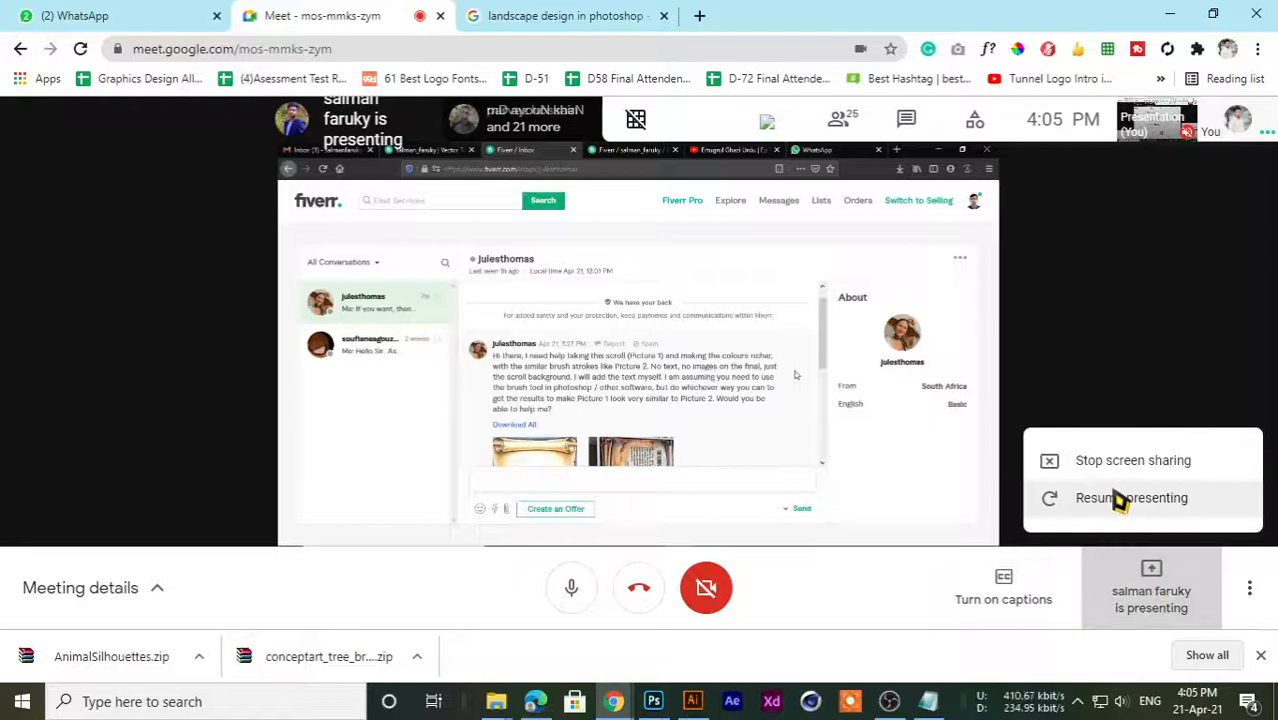
{"action": "left_click", "coordinate": [1101, 470]}
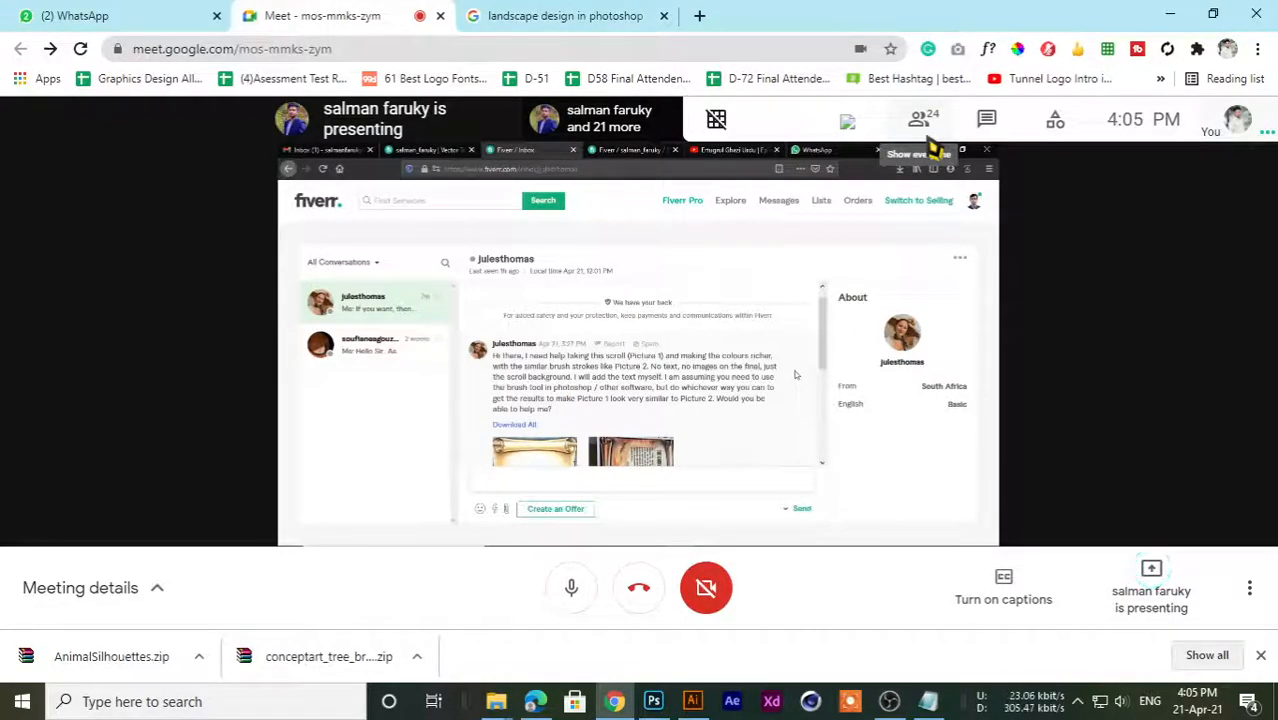
{"action": "left_click", "coordinate": [575, 585]}
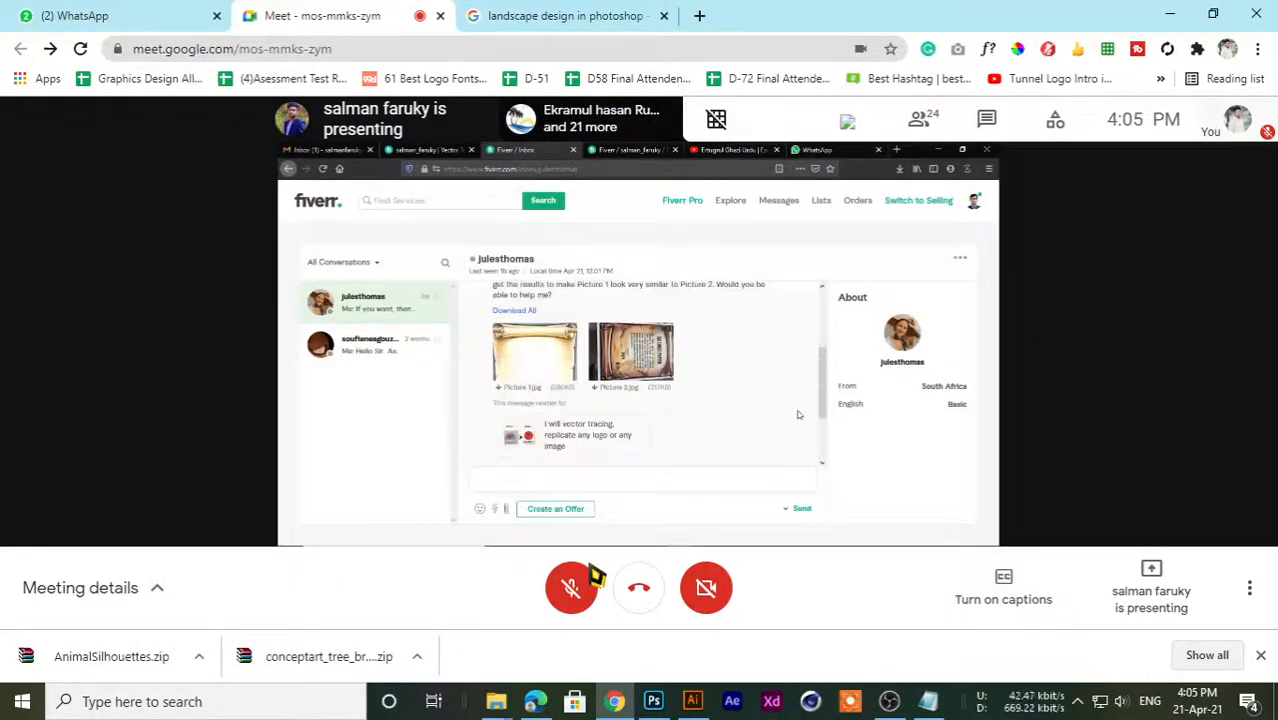
{"action": "left_click", "coordinate": [585, 575]}
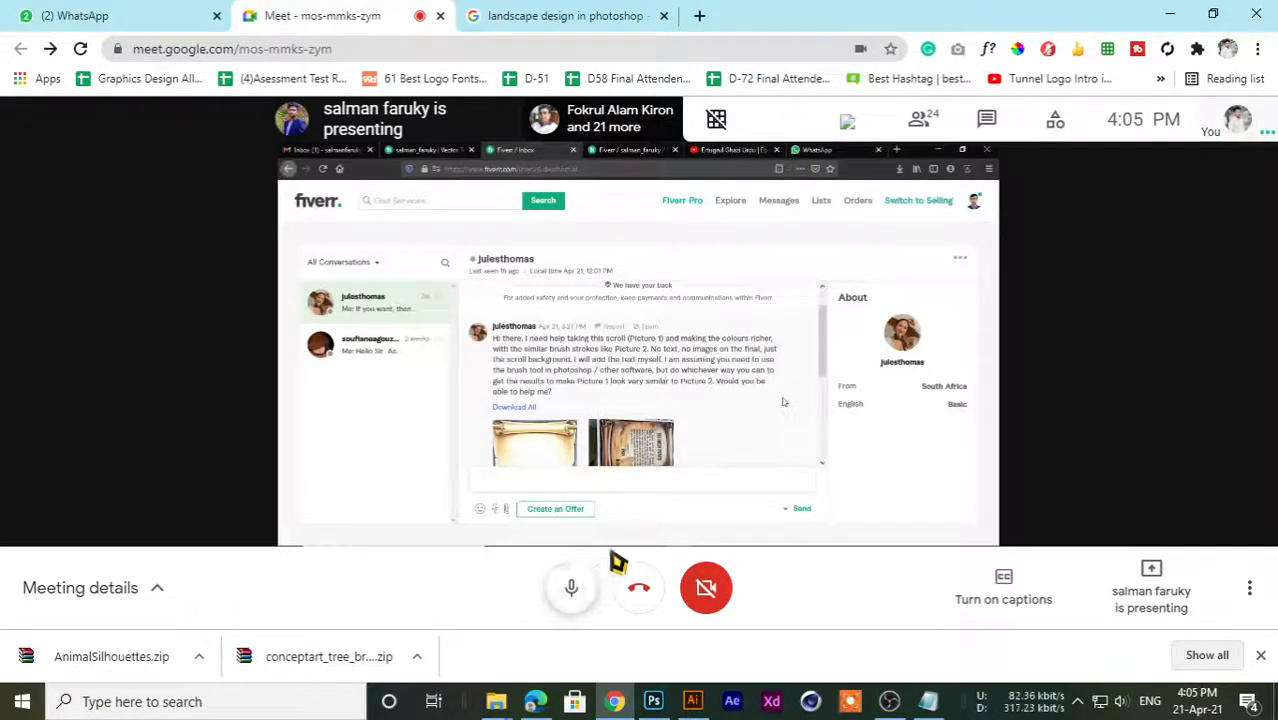
- Open the mega.nz site in a new browser tab
{"action": "left_click", "coordinate": [672, 15]}
{"action": "left_click", "coordinate": [699, 15]}
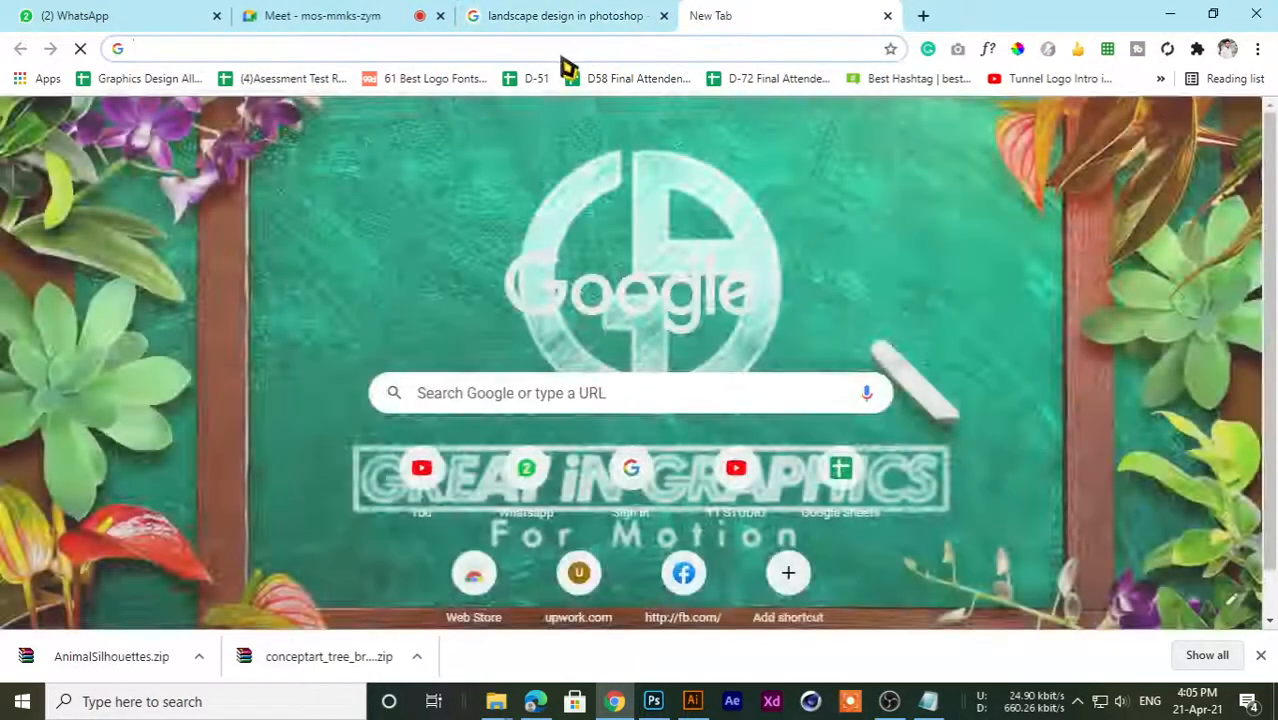
{"action": "type", "text": "meg"}
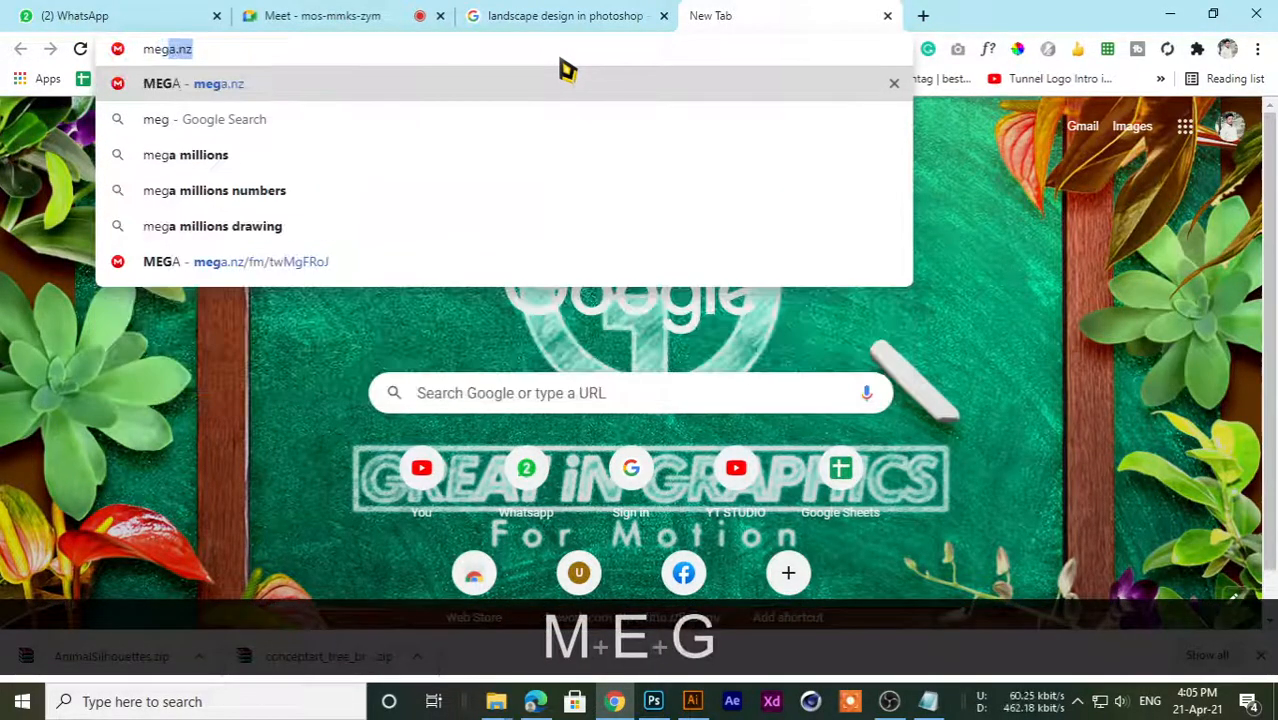
{"action": "key", "text": "Return"}
- Return to the Meet call and admit the waiting participant
{"action": "left_click", "coordinate": [340, 15]}
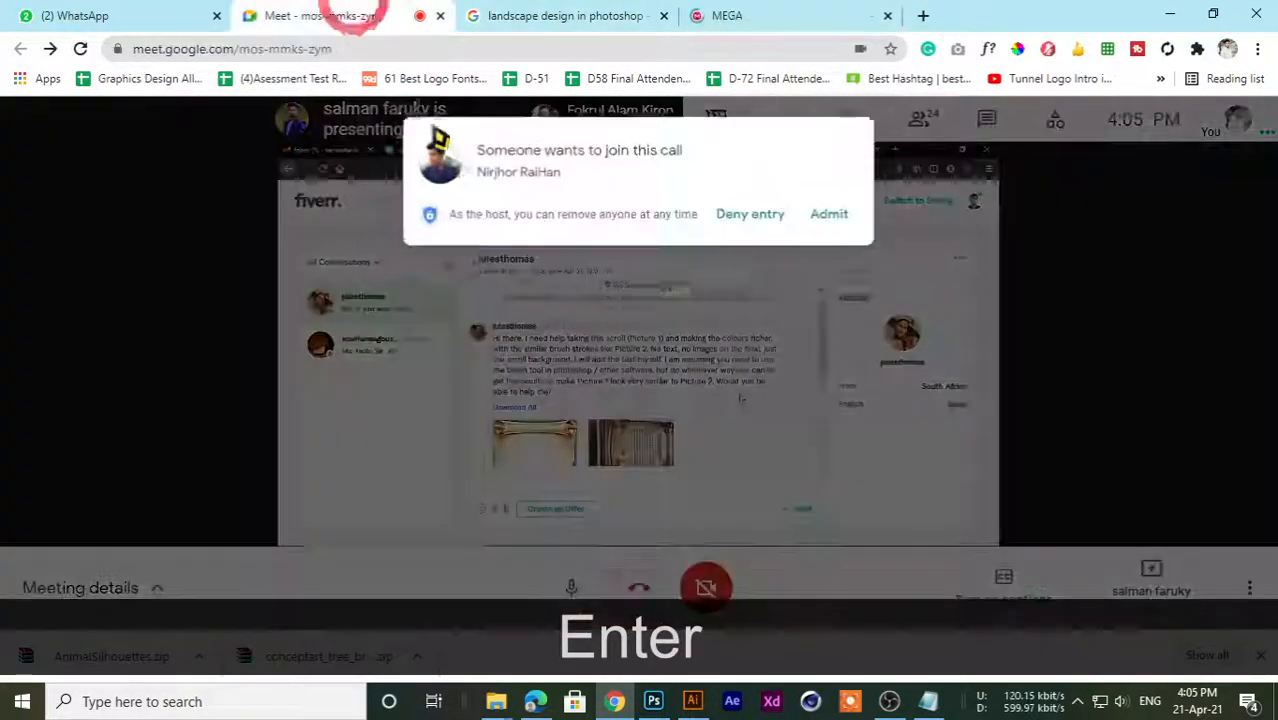
{"action": "left_click", "coordinate": [832, 212]}
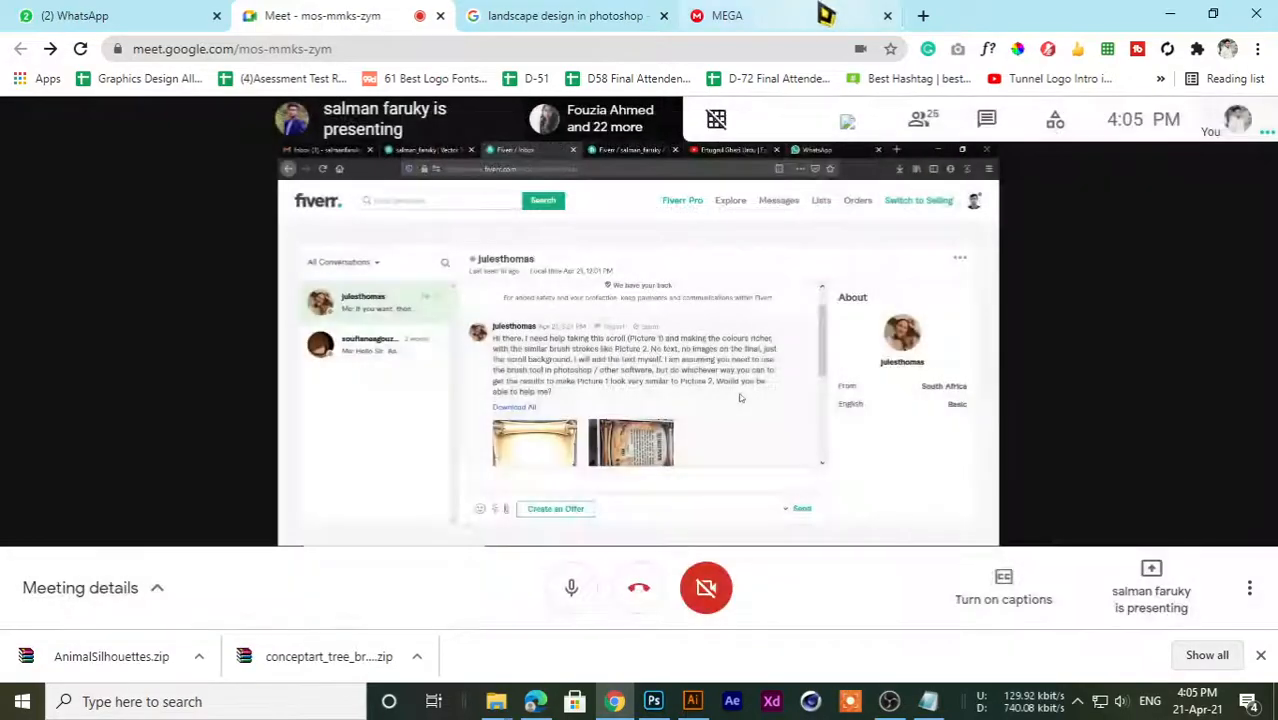
{"action": "left_click", "coordinate": [785, 14]}
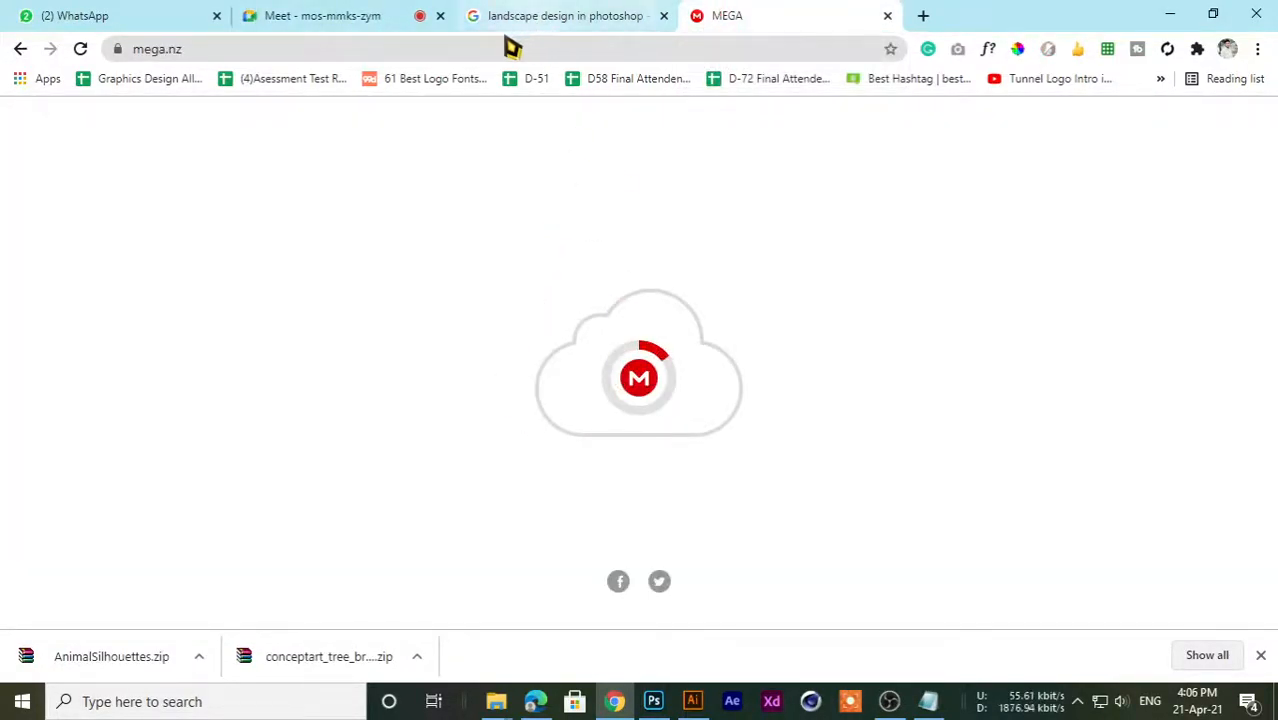
{"action": "left_click", "coordinate": [360, 16]}
{"action": "left_click", "coordinate": [758, 13]}
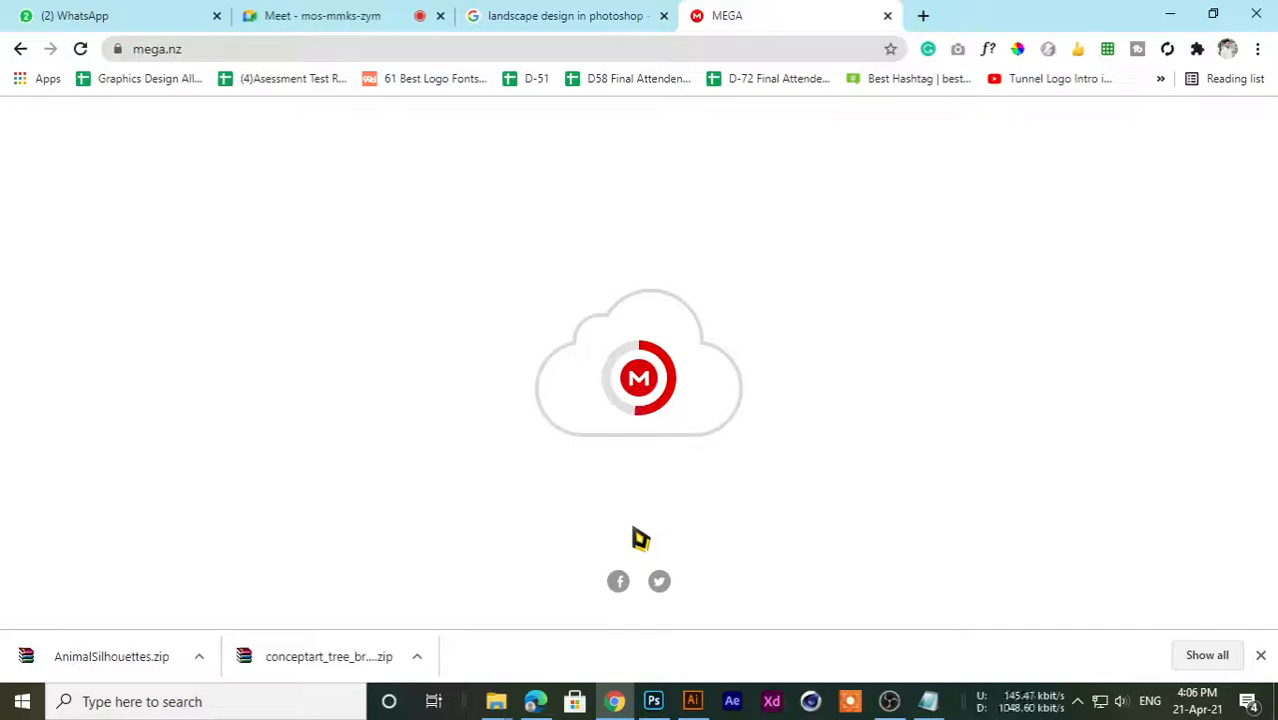
{"action": "left_click", "coordinate": [371, 14]}
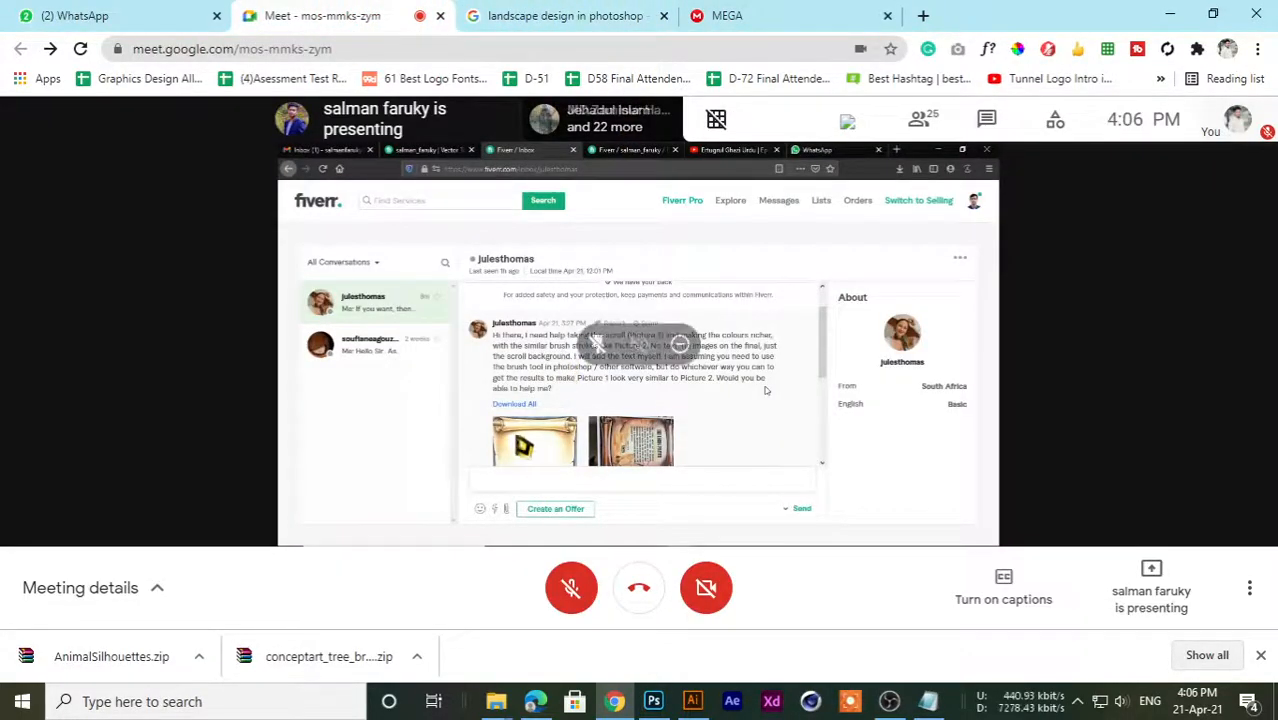
{"action": "left_click", "coordinate": [565, 14]}
{"action": "left_click", "coordinate": [780, 15]}
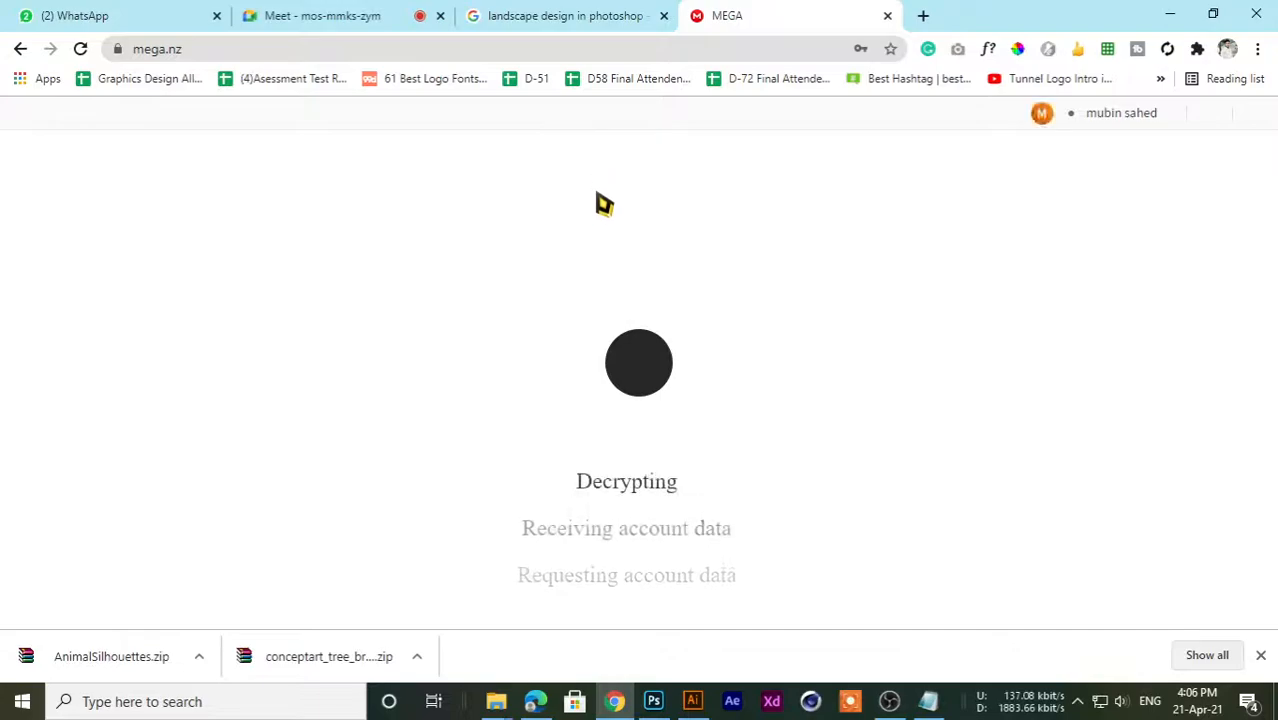
- Open the GD 63 group chat in WhatsApp and view its two newest scroll photos at full size
{"action": "left_click", "coordinate": [126, 14]}
{"action": "left_click", "coordinate": [205, 314]}
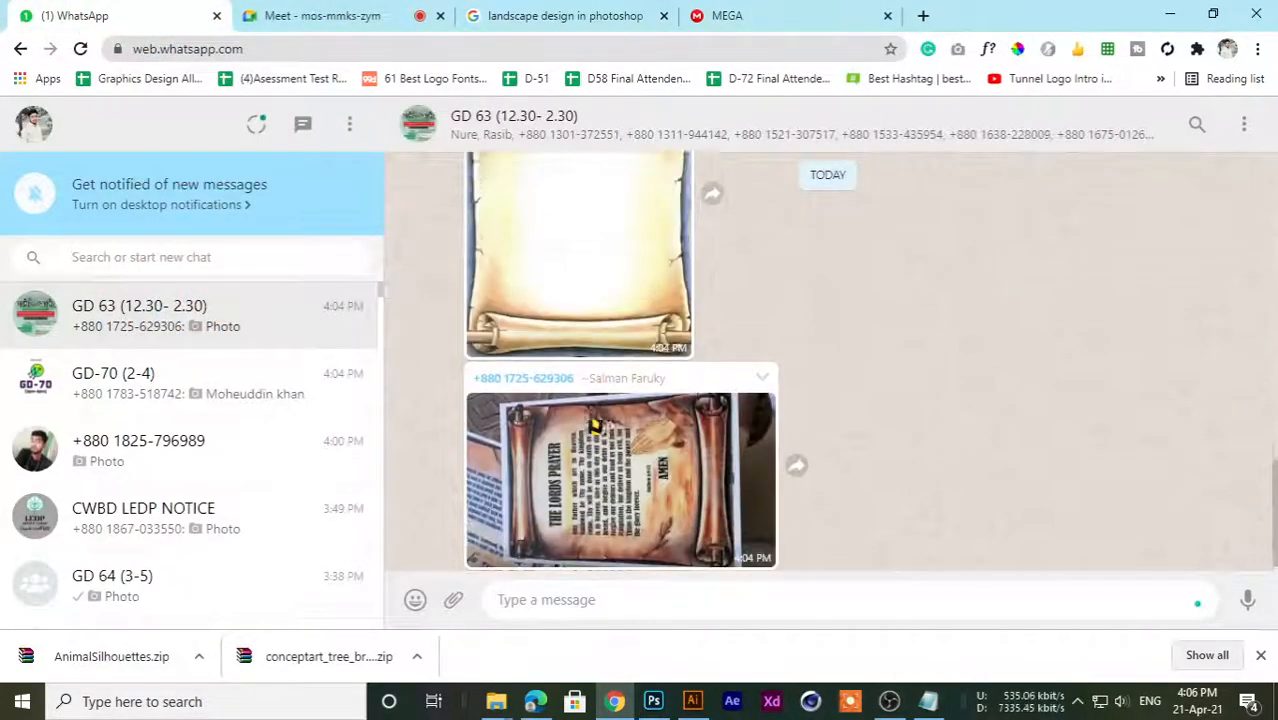
{"action": "left_click", "coordinate": [591, 362]}
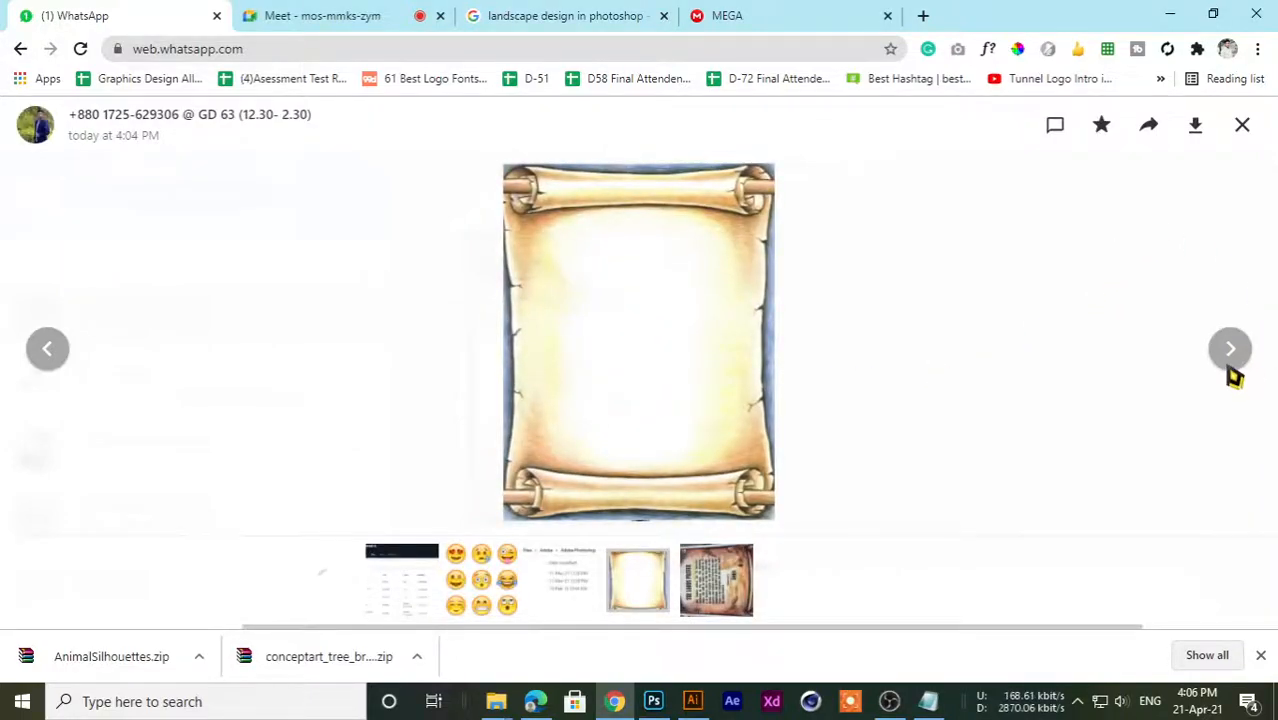
{"action": "left_click", "coordinate": [1229, 350]}
{"action": "key", "text": "Escape"}
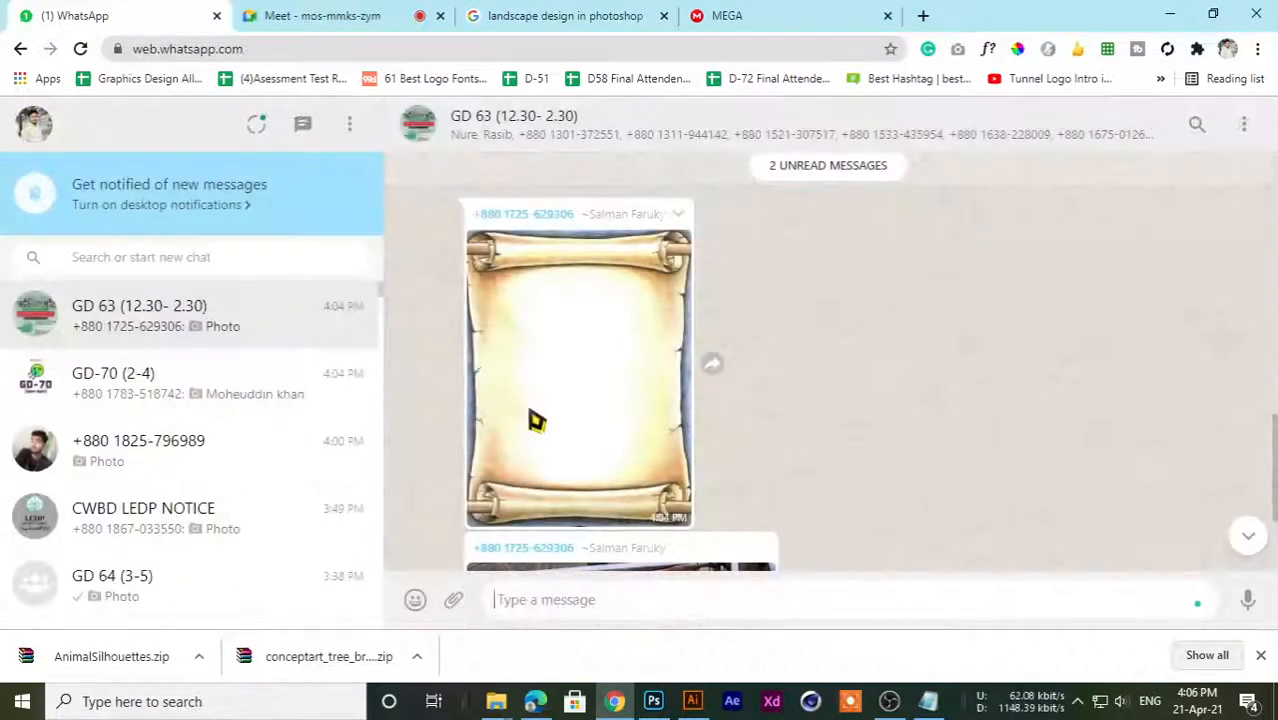
{"action": "left_click", "coordinate": [562, 477]}
{"action": "left_click", "coordinate": [542, 362]}
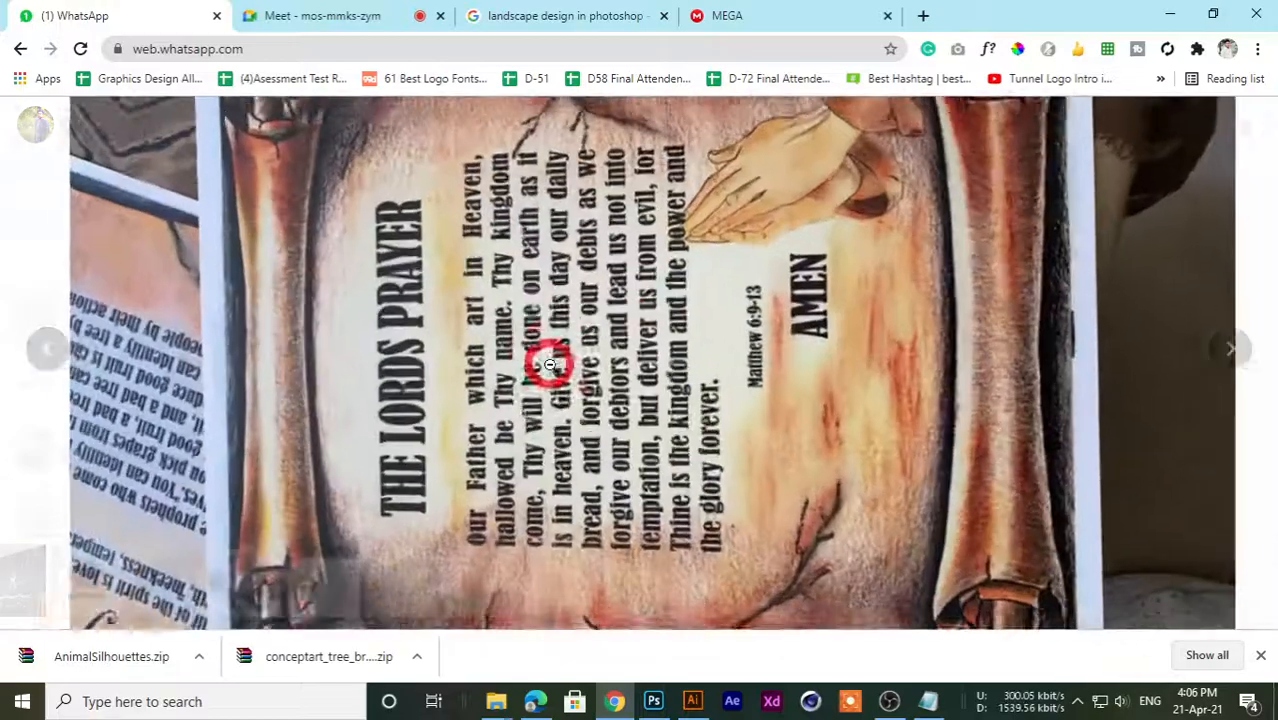
{"action": "left_click", "coordinate": [372, 285]}
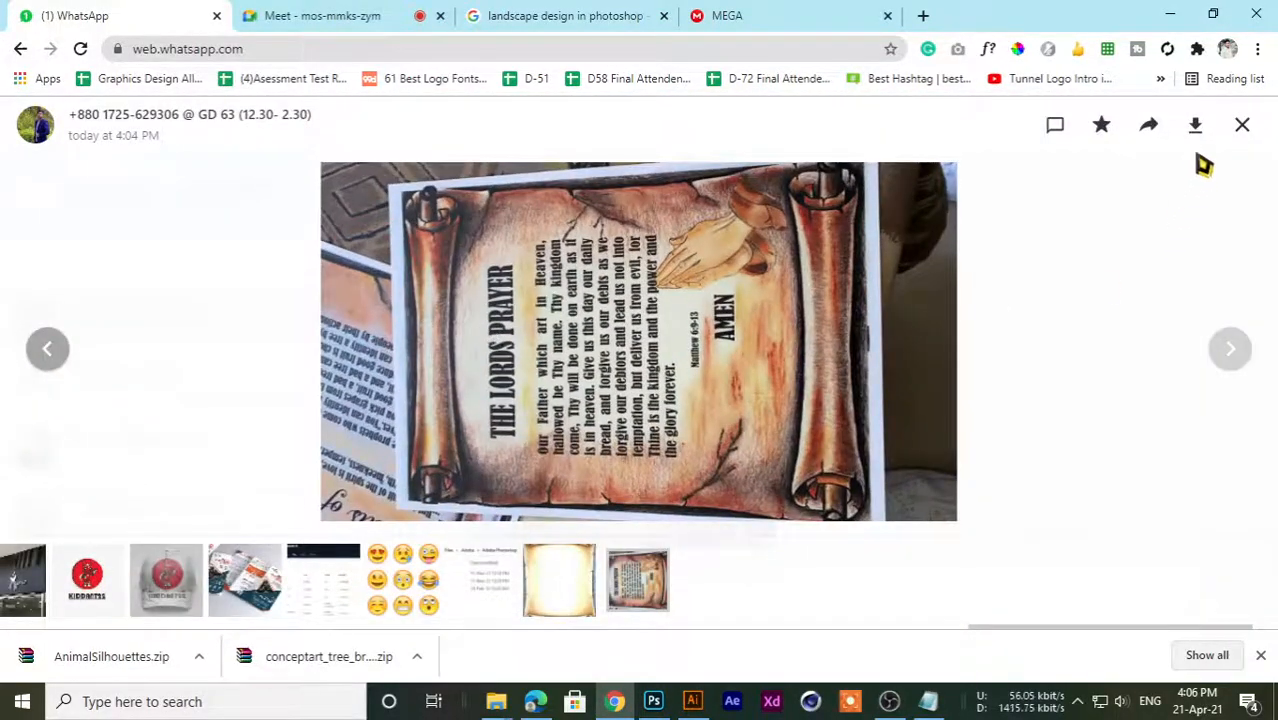
{"action": "left_click", "coordinate": [1242, 127]}
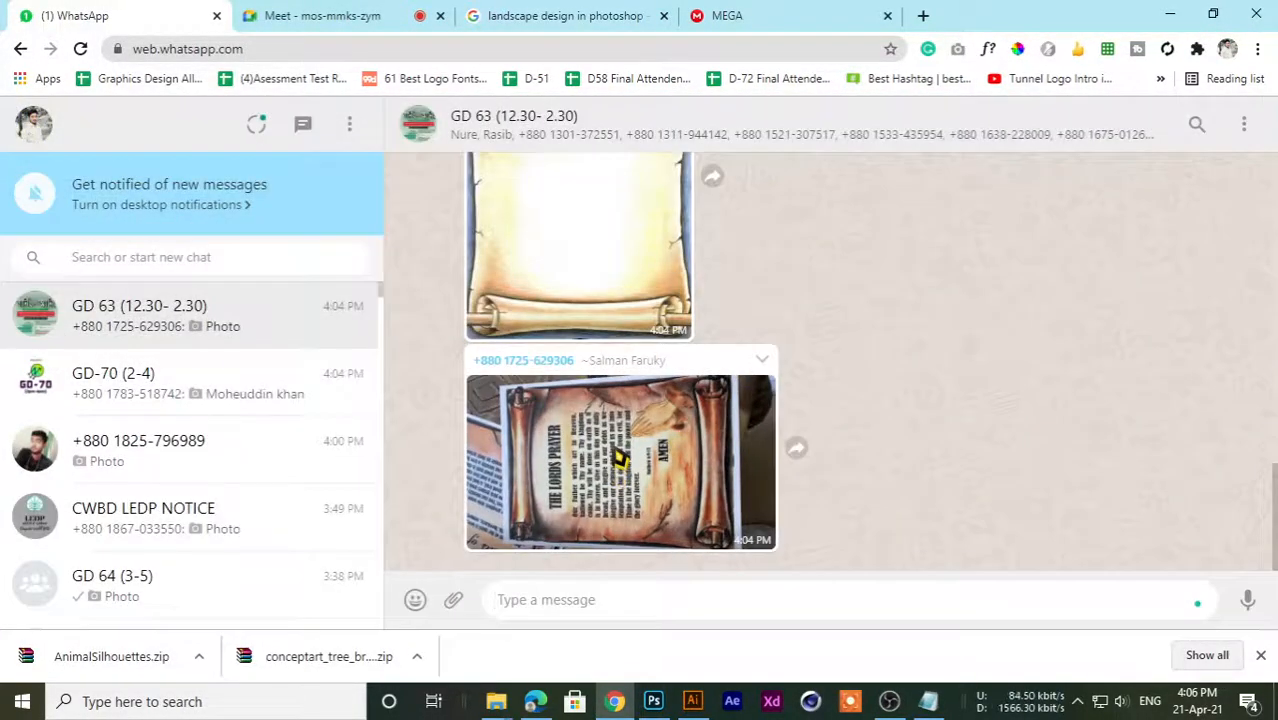
- Reopen the Lord's Prayer scroll photo, examine its details enlarged, and close the photo viewer
{"action": "left_click", "coordinate": [620, 458]}
{"action": "left_click", "coordinate": [502, 374]}
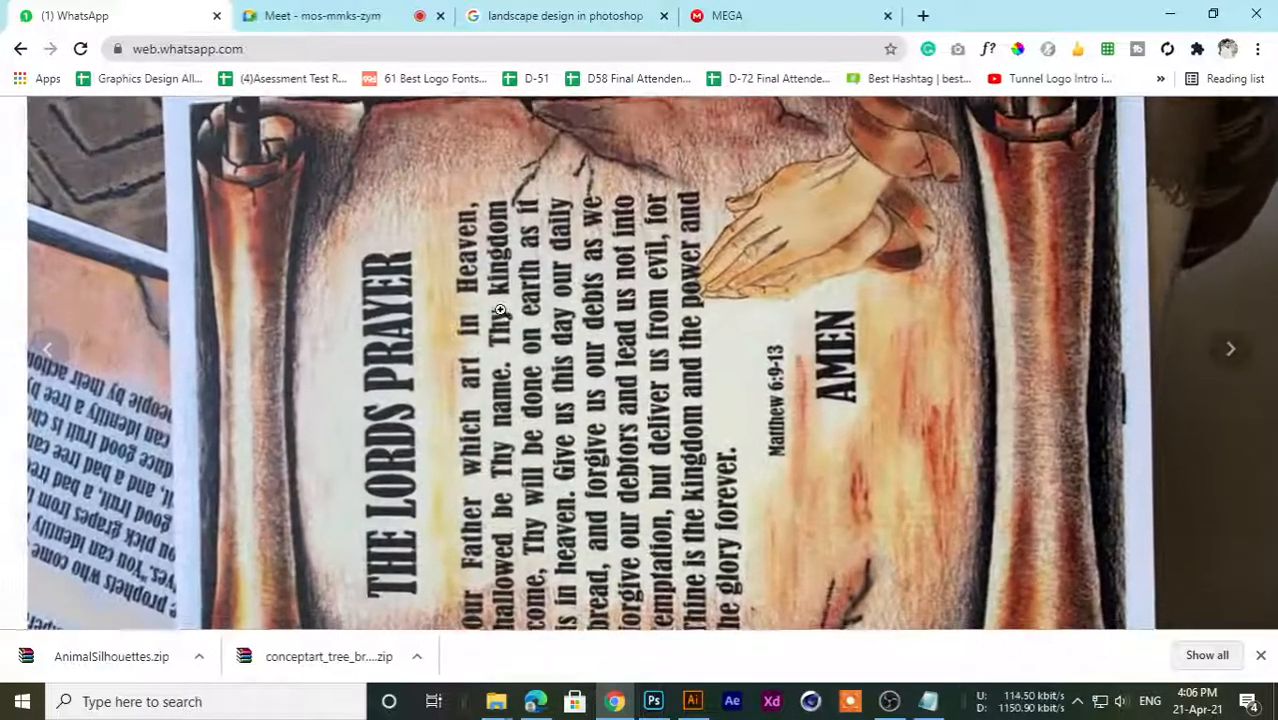
{"action": "left_click", "coordinate": [500, 311]}
{"action": "left_click", "coordinate": [673, 337]}
{"action": "left_click", "coordinate": [1133, 257]}
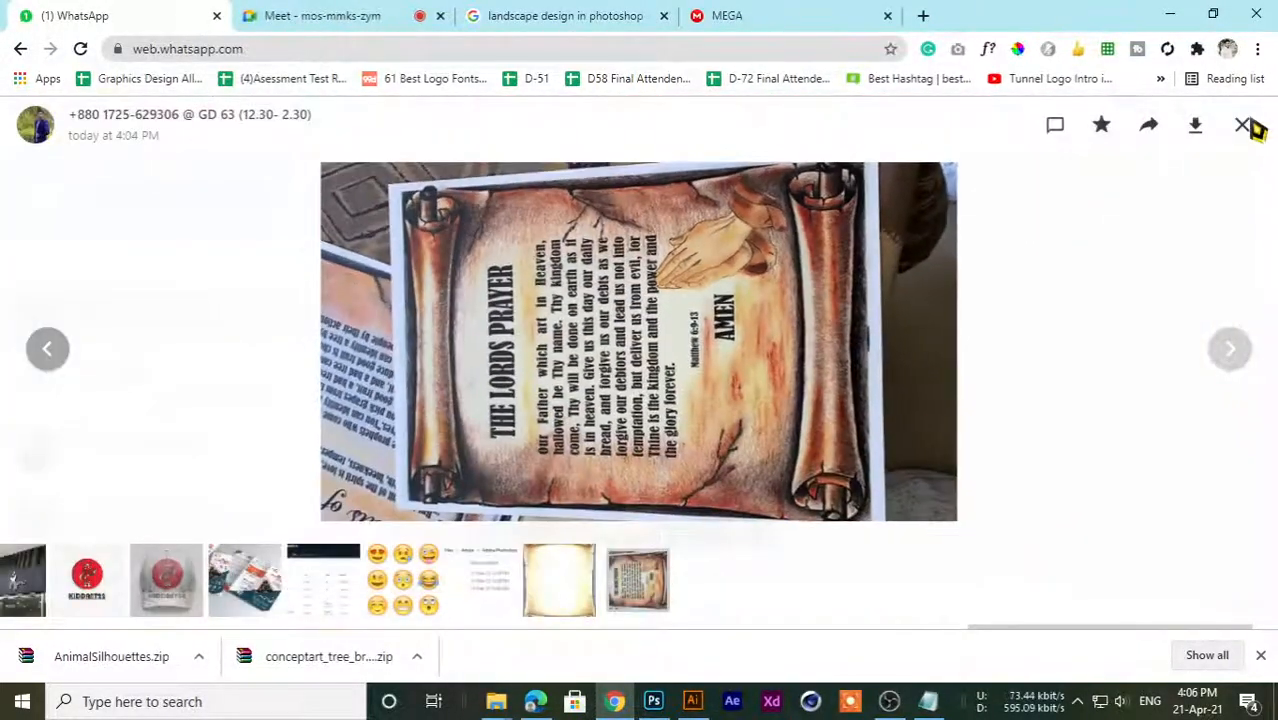
{"action": "left_click", "coordinate": [1242, 127]}
- Return to MEGA, dismiss the password reminder, and close the MEGA page
{"action": "left_click", "coordinate": [562, 15]}
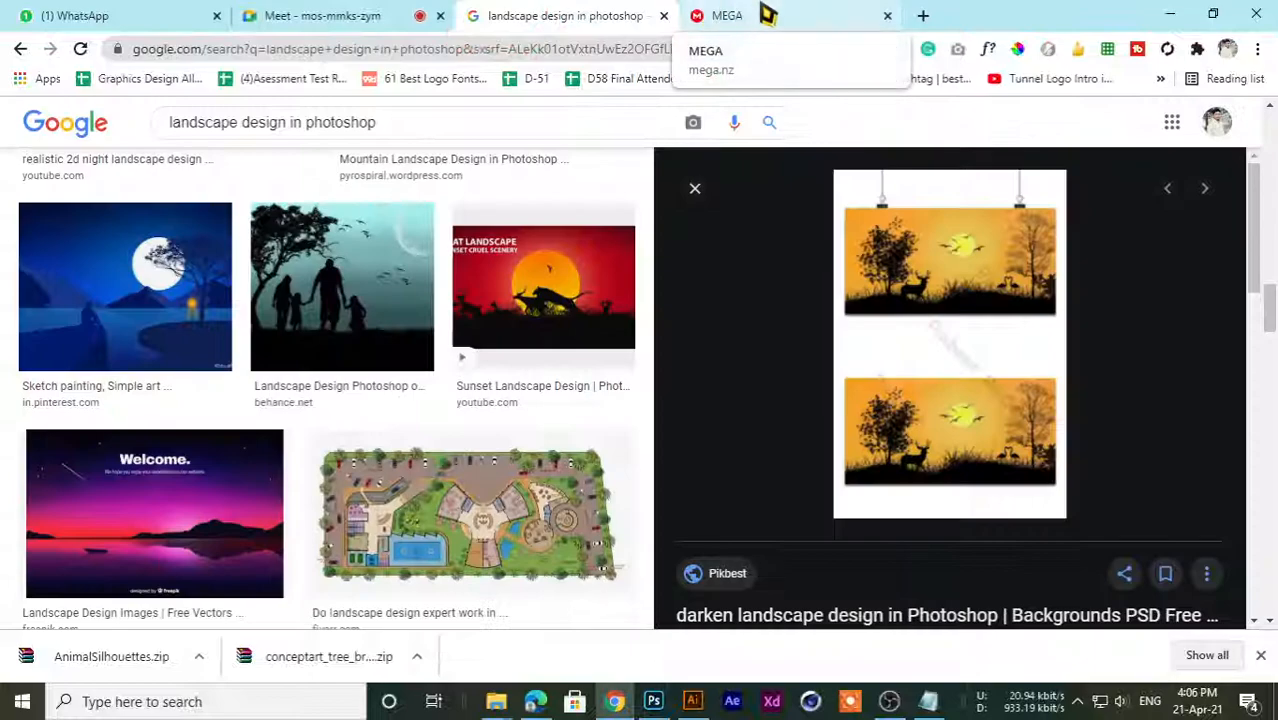
{"action": "left_click", "coordinate": [745, 14]}
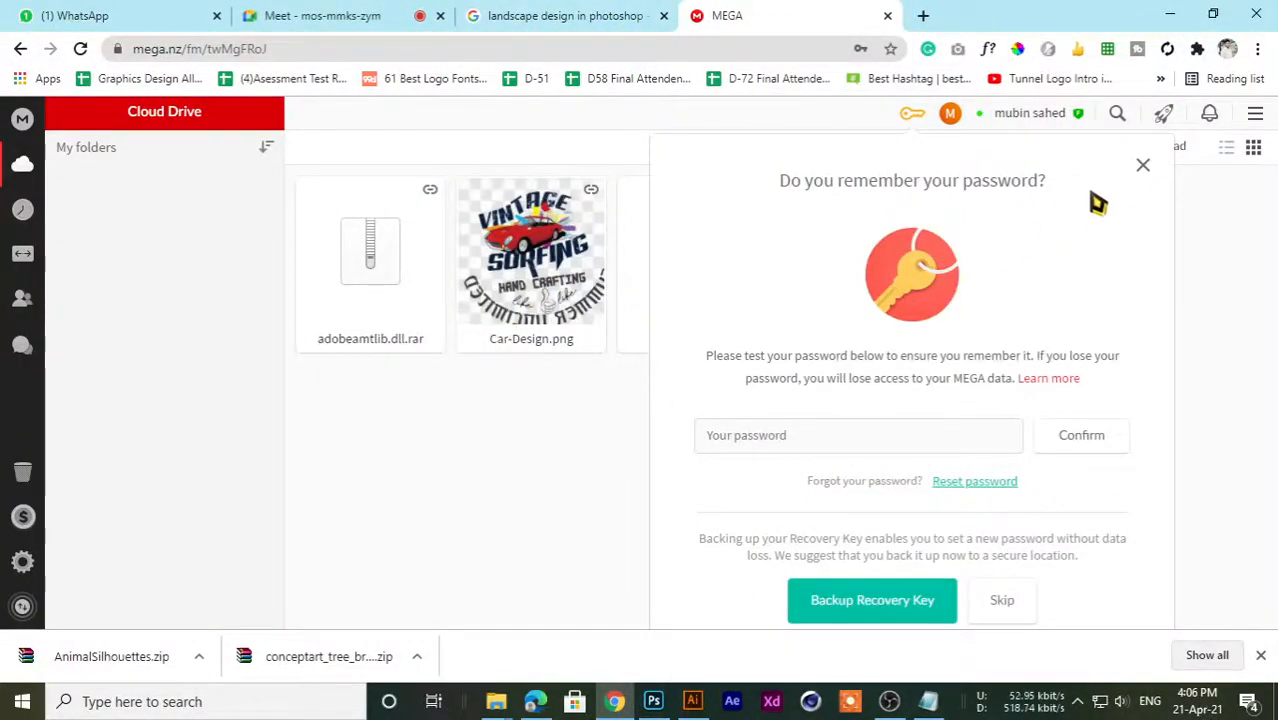
{"action": "left_click", "coordinate": [1143, 165]}
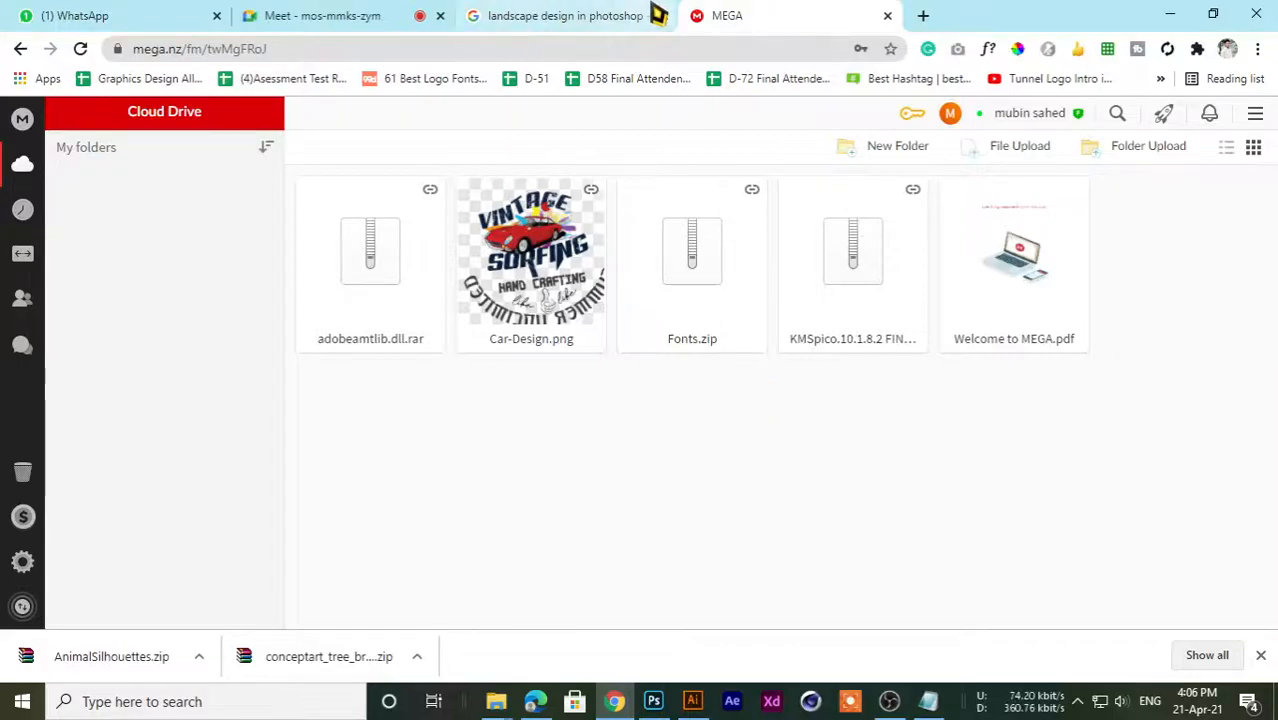
{"action": "left_click", "coordinate": [494, 14]}
{"action": "left_click", "coordinate": [820, 14]}
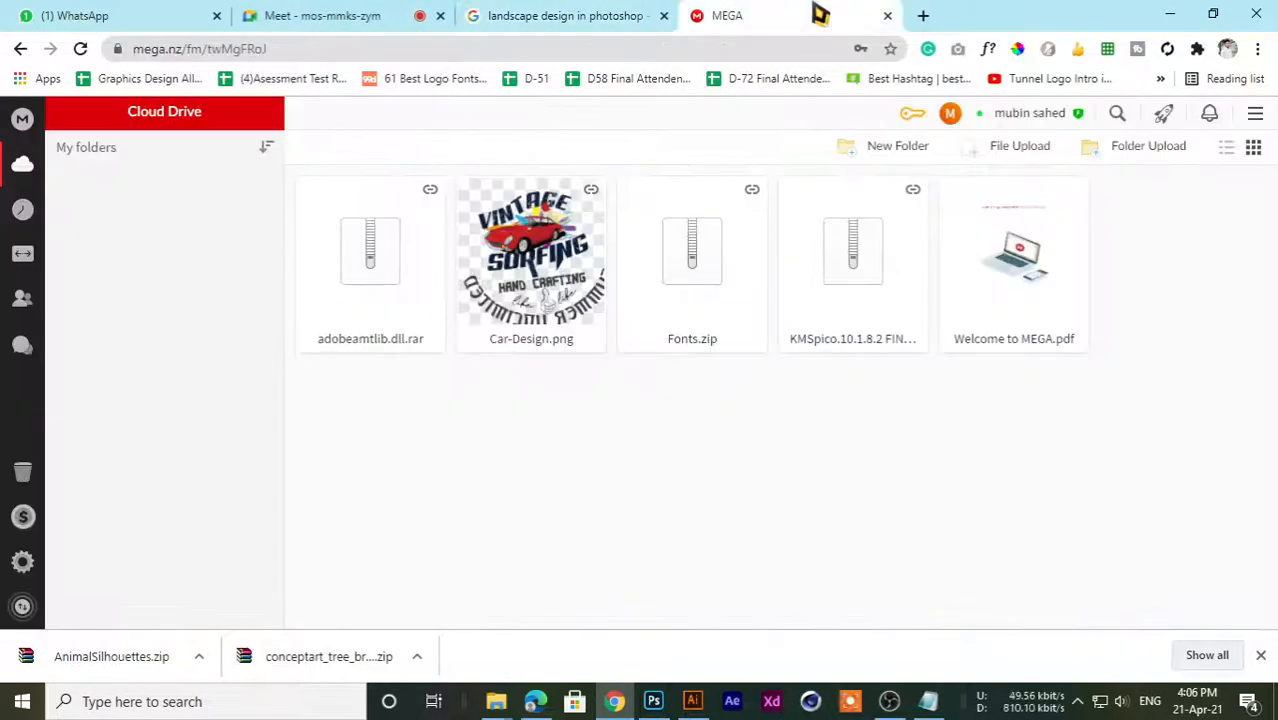
{"action": "middle_click", "coordinate": [779, 6]}
{"action": "left_click", "coordinate": [502, 9]}
{"action": "left_click", "coordinate": [314, 11]}
{"action": "left_click", "coordinate": [561, 8]}
{"action": "left_click", "coordinate": [698, 11]}
{"action": "left_click", "coordinate": [491, 9]}
{"action": "left_click", "coordinate": [764, 9]}
{"action": "left_click", "coordinate": [503, 8]}
- Look over the landscape design image results once more and close that search page
{"action": "scroll", "coordinate": [579, 271], "scroll_direction": "up", "scroll_amount": 8}
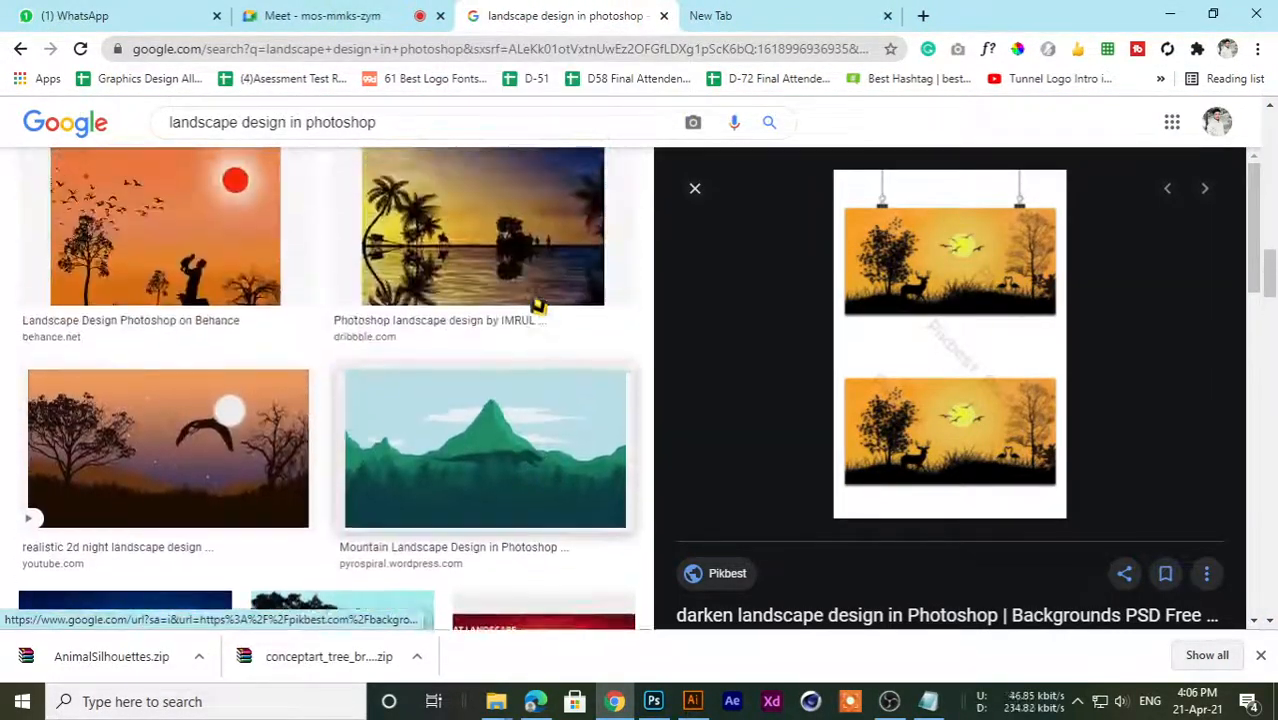
{"action": "scroll", "coordinate": [540, 295], "scroll_direction": "up", "scroll_amount": 5}
{"action": "left_click", "coordinate": [733, 11]}
{"action": "left_click", "coordinate": [568, 14]}
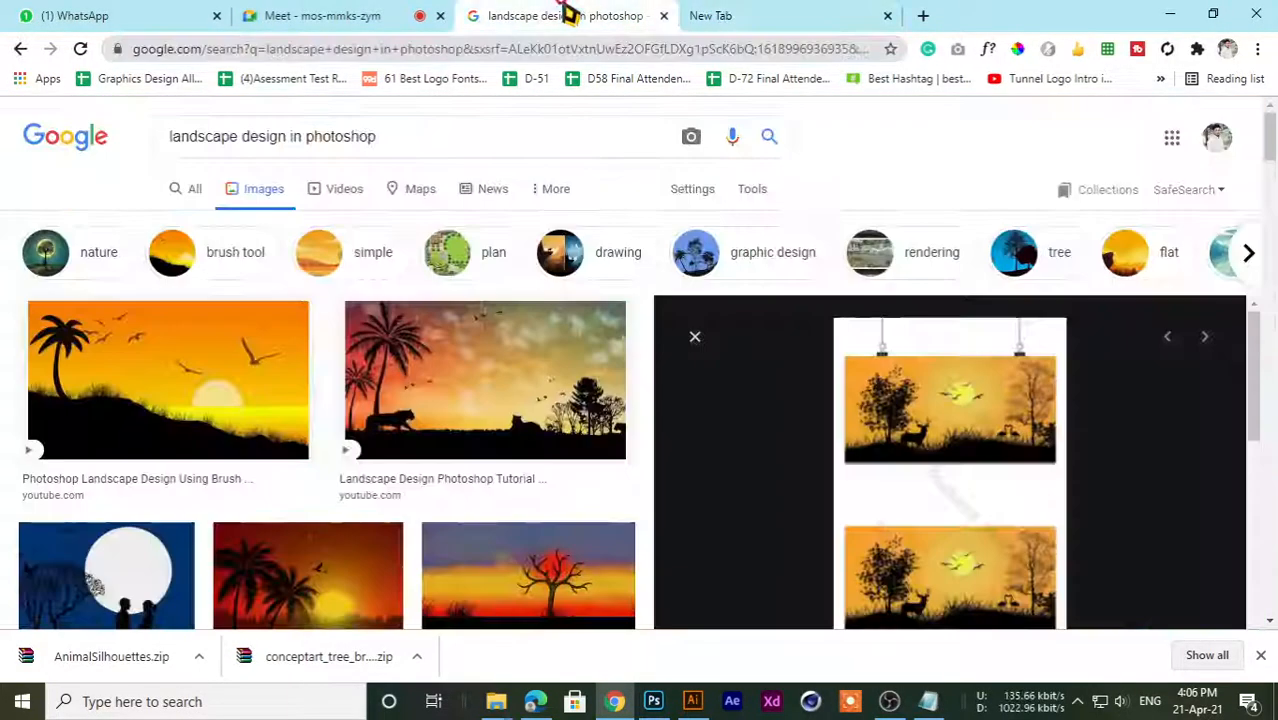
{"action": "key", "text": "ctrl+w"}
{"action": "left_click", "coordinate": [385, 8]}
{"action": "left_click", "coordinate": [507, 6]}
{"action": "left_click", "coordinate": [350, 18]}
{"action": "left_click", "coordinate": [131, 8]}
{"action": "left_click", "coordinate": [386, 6]}
{"action": "left_click", "coordinate": [573, 6]}
{"action": "left_click", "coordinate": [362, 8]}
{"action": "left_click", "coordinate": [520, 14]}
{"action": "left_click", "coordinate": [315, 10]}
{"action": "left_click", "coordinate": [537, 5]}
{"action": "left_click", "coordinate": [336, 9]}
{"action": "left_click", "coordinate": [505, 12]}
{"action": "left_click", "coordinate": [400, 14]}
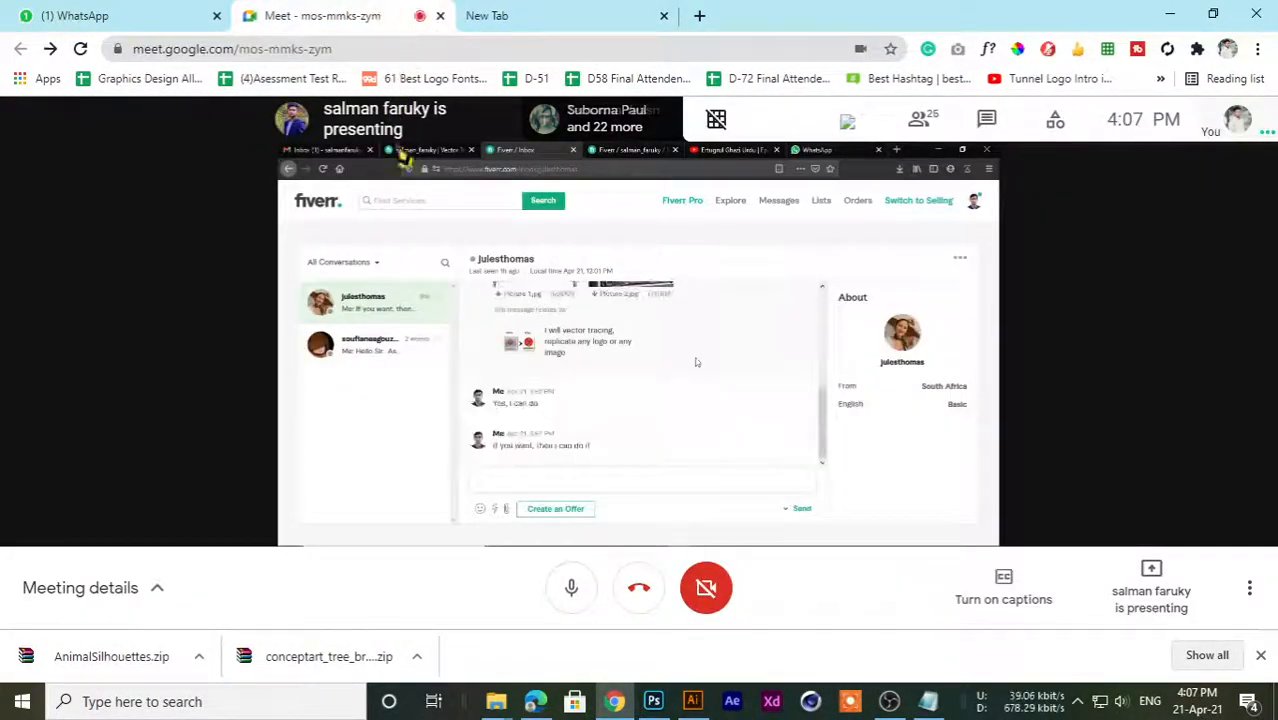
{"action": "left_click", "coordinate": [545, 8]}
{"action": "left_click", "coordinate": [400, 9]}
{"action": "left_click", "coordinate": [553, 7]}
{"action": "left_click", "coordinate": [387, 8]}
{"action": "left_click", "coordinate": [530, 3]}
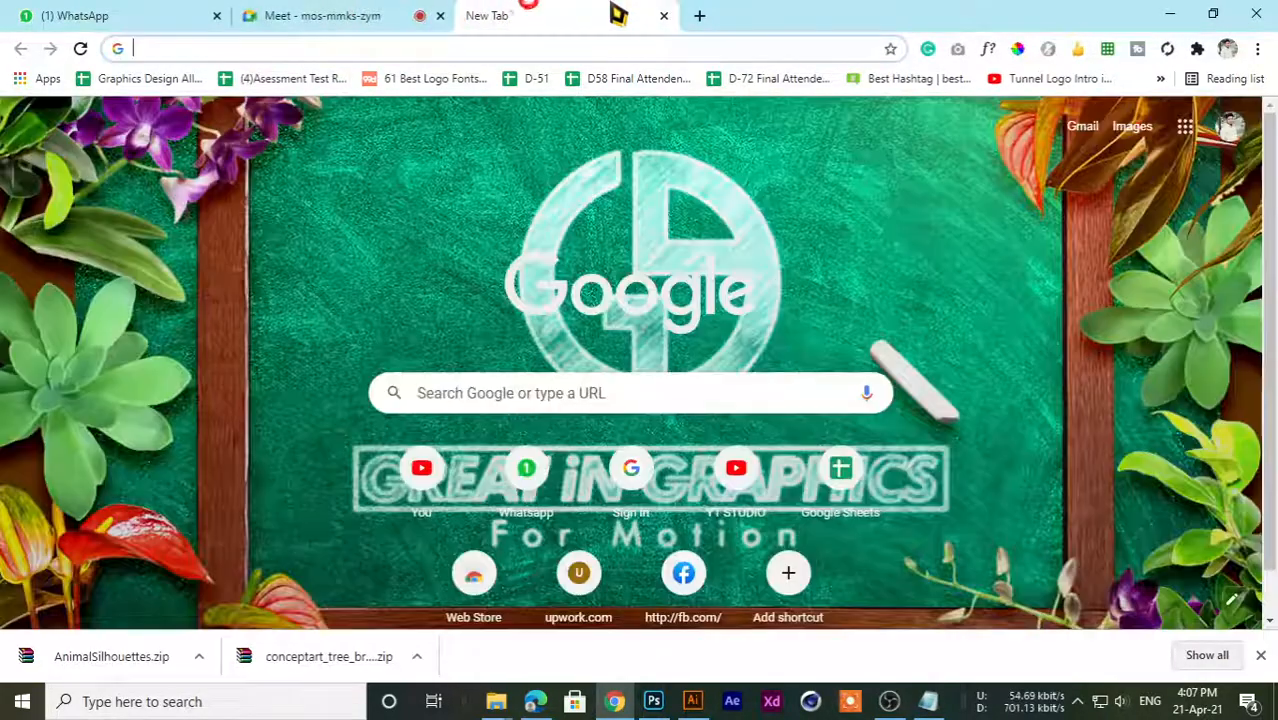
- Open Google Drive from the blank browser tab using the current account
{"action": "left_click", "coordinate": [1229, 126]}
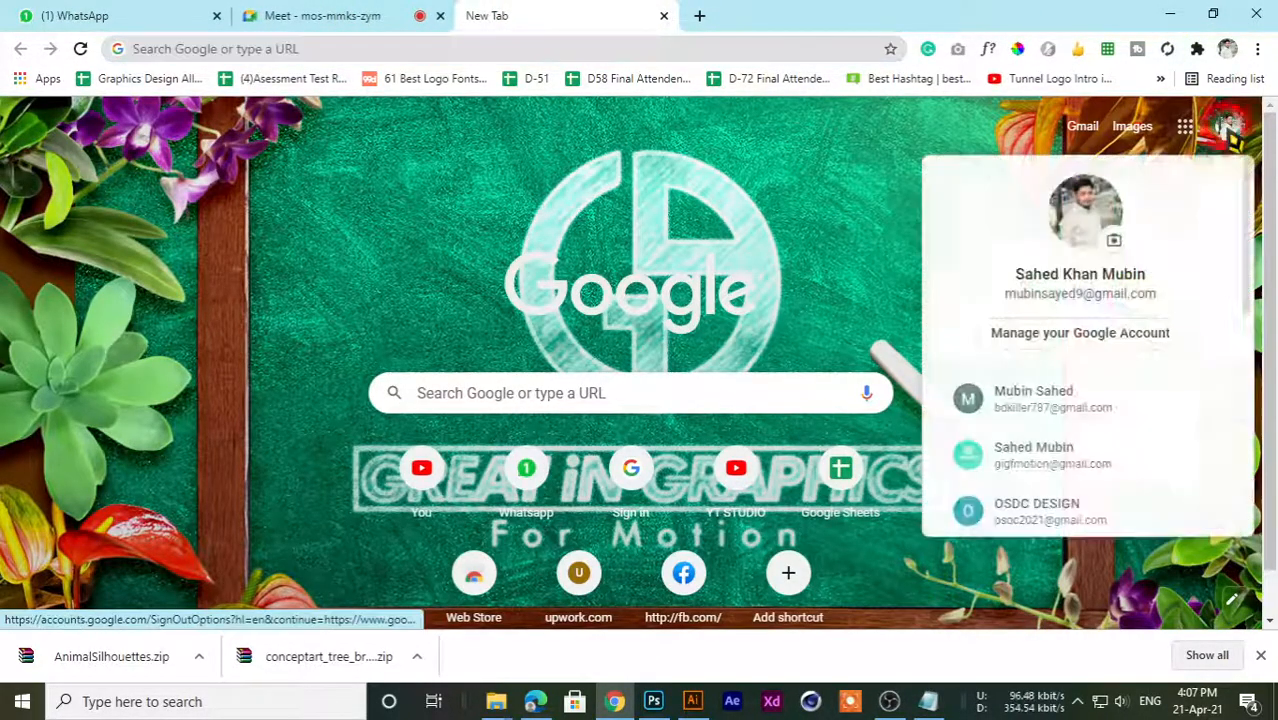
{"action": "left_click", "coordinate": [922, 268]}
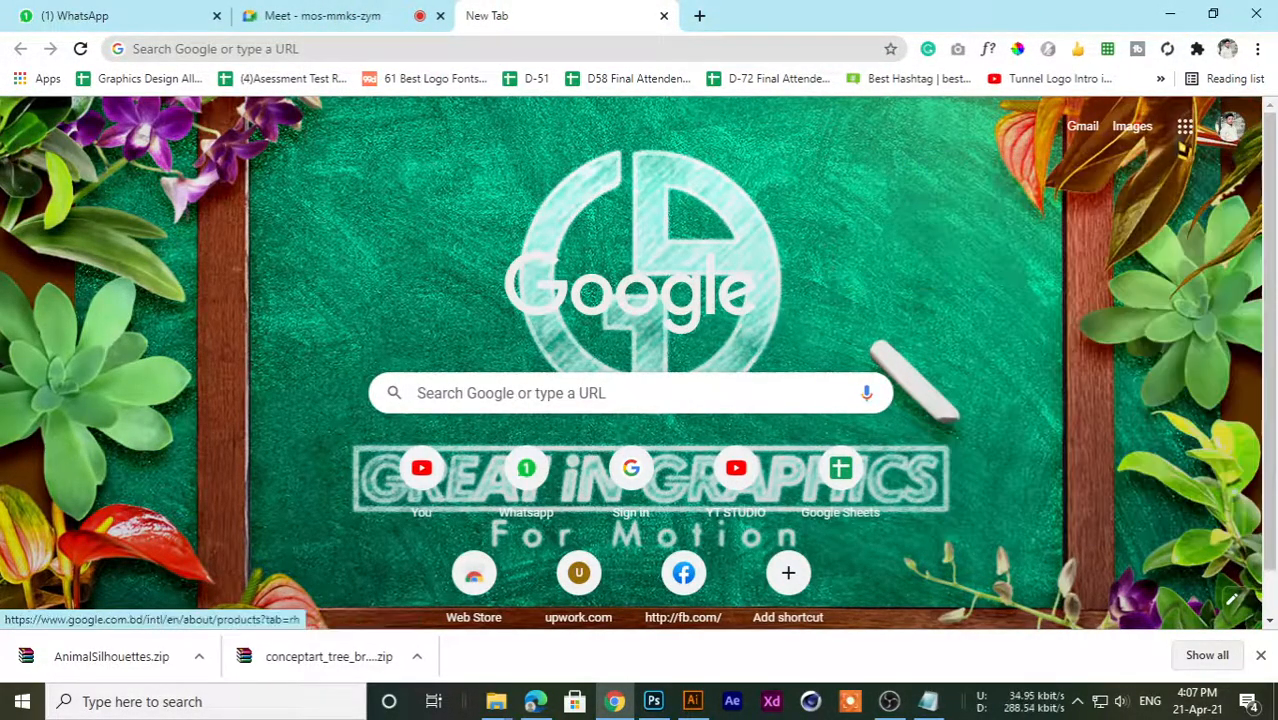
{"action": "left_click", "coordinate": [1184, 126]}
{"action": "left_click", "coordinate": [1002, 467]}
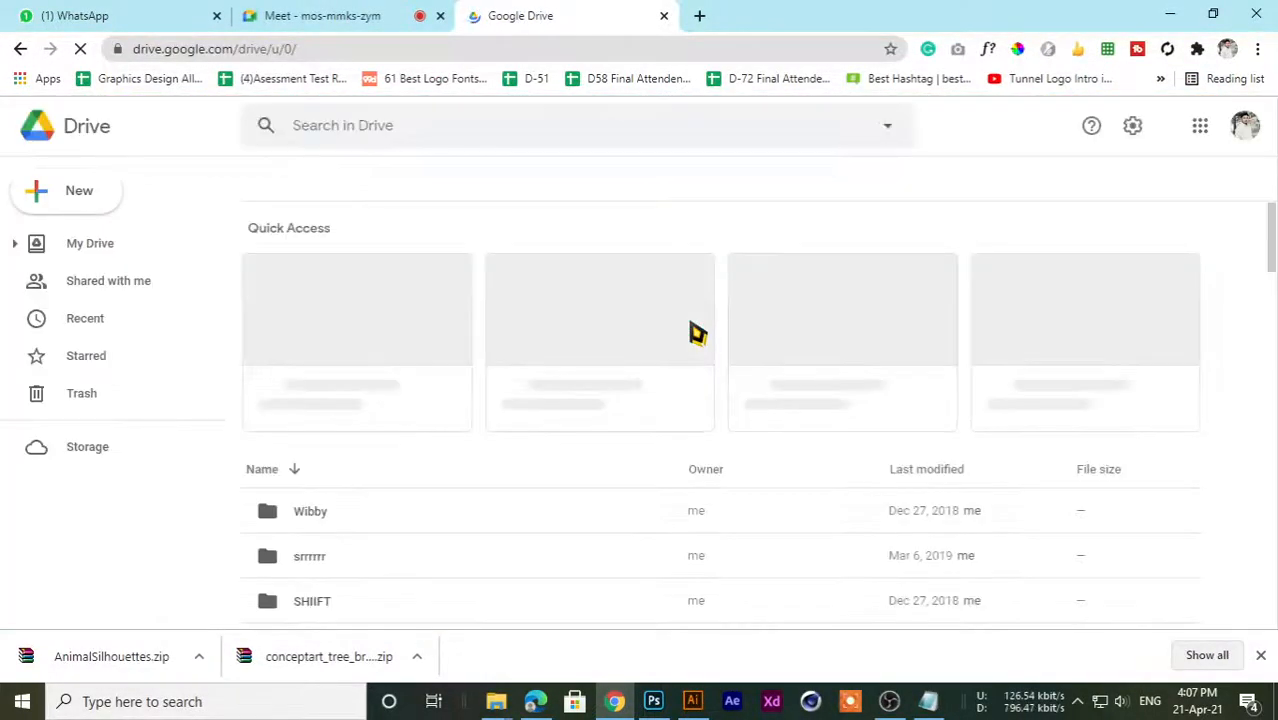
- Open the Drive of each of the other signed-in Google accounts in its own browser tab
{"action": "left_click", "coordinate": [1200, 126]}
{"action": "left_click", "coordinate": [1241, 128]}
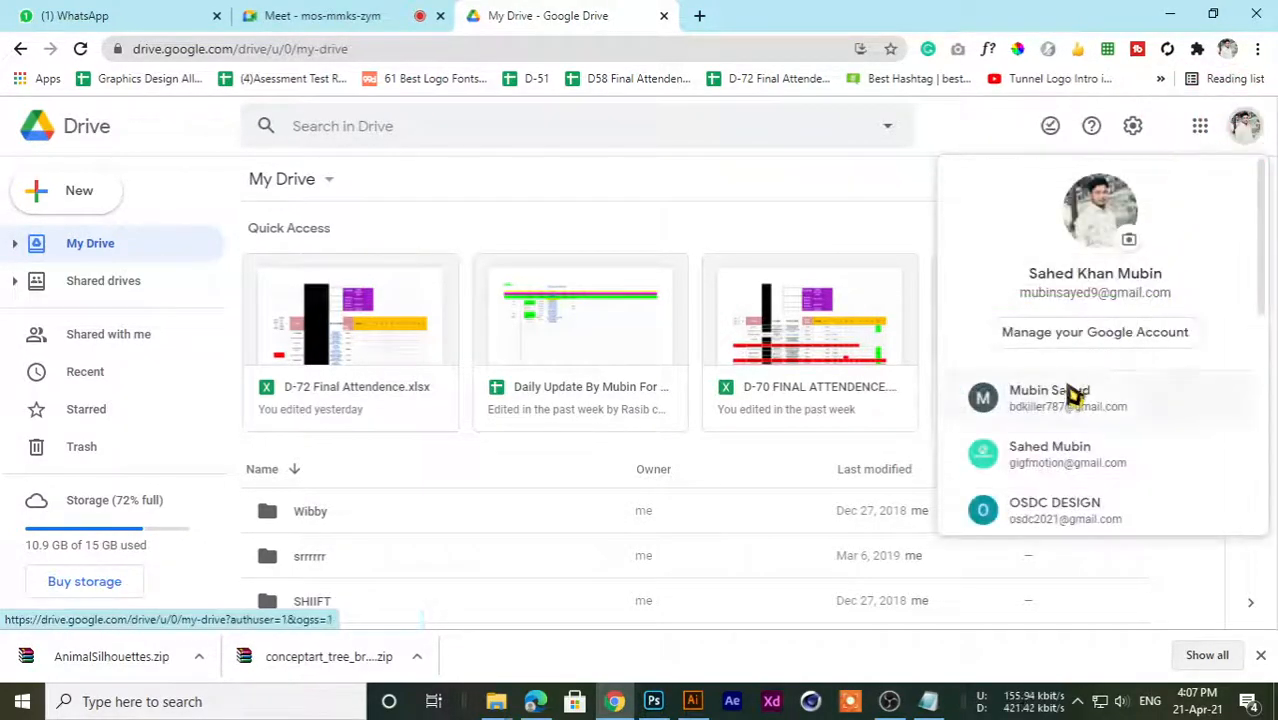
{"action": "scroll", "coordinate": [1060, 398], "scroll_direction": "down", "scroll_amount": 1}
{"action": "left_click", "coordinate": [1047, 333]}
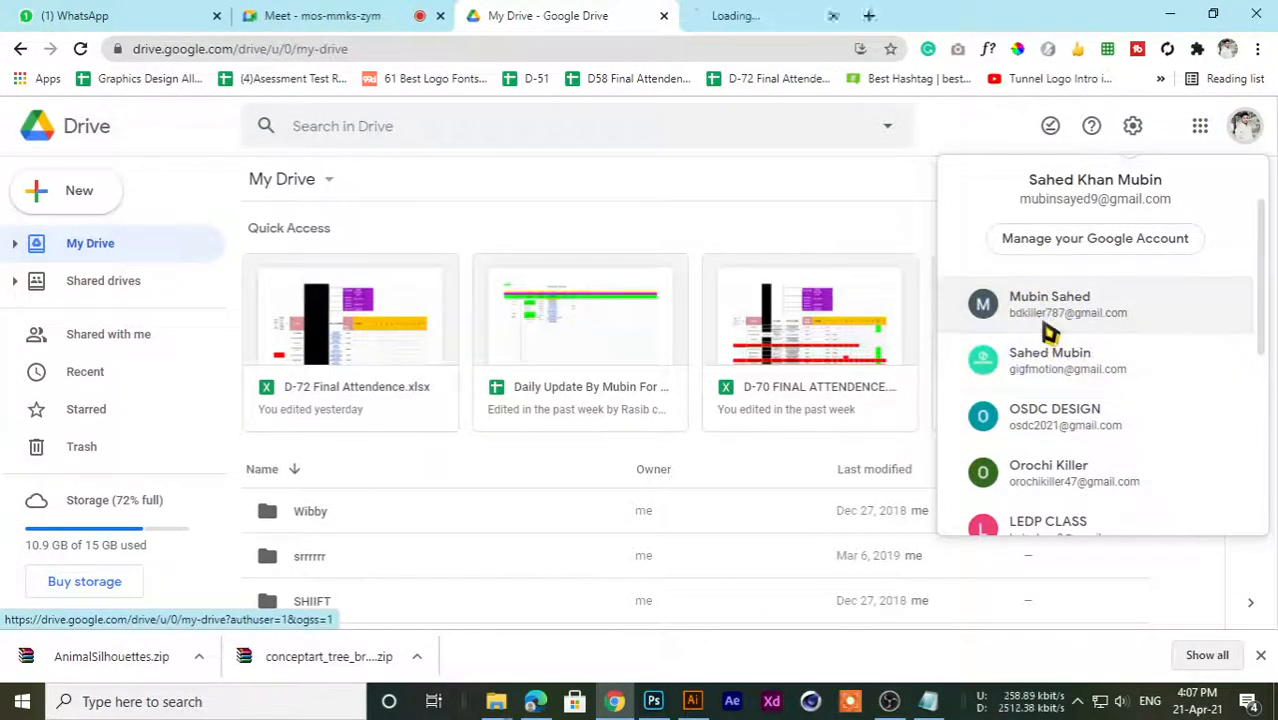
{"action": "left_click", "coordinate": [1036, 365]}
{"action": "left_click", "coordinate": [1033, 428]}
{"action": "scroll", "coordinate": [1033, 456], "scroll_direction": "down", "scroll_amount": 1}
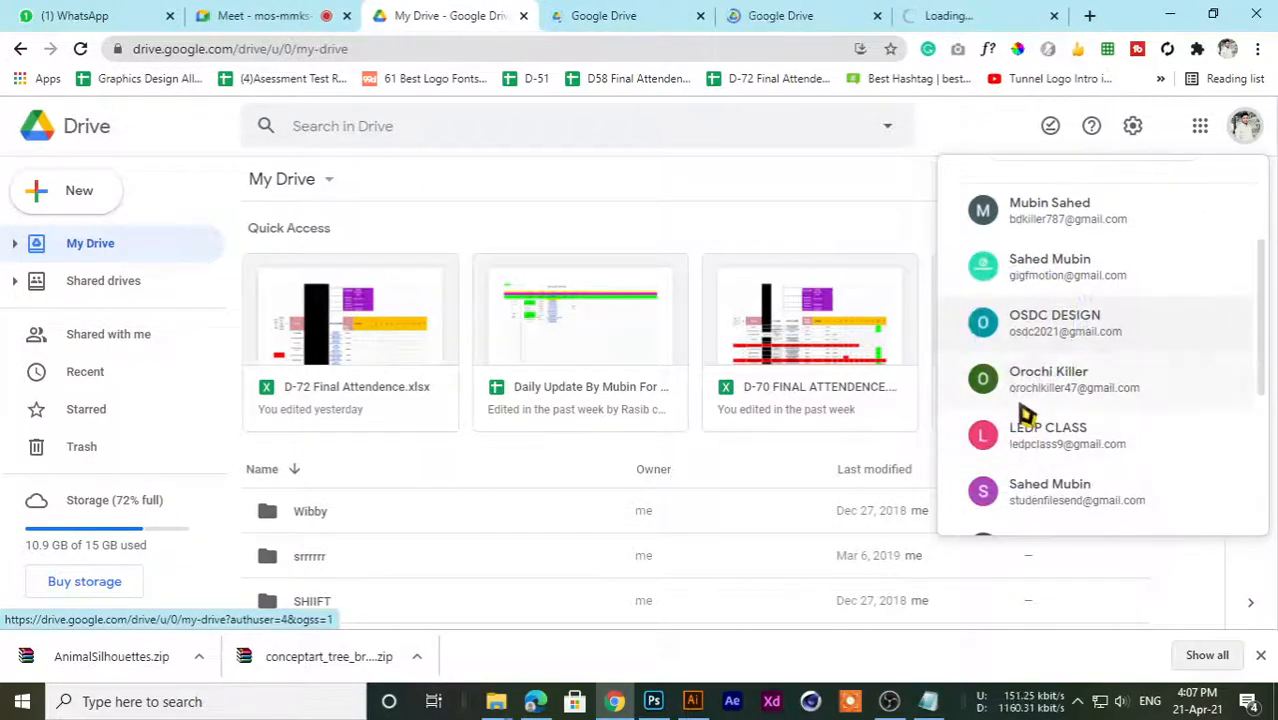
{"action": "left_click", "coordinate": [995, 398]}
{"action": "left_click", "coordinate": [1030, 448]}
{"action": "scroll", "coordinate": [1033, 455], "scroll_direction": "down", "scroll_amount": 1}
{"action": "left_click", "coordinate": [1029, 414]}
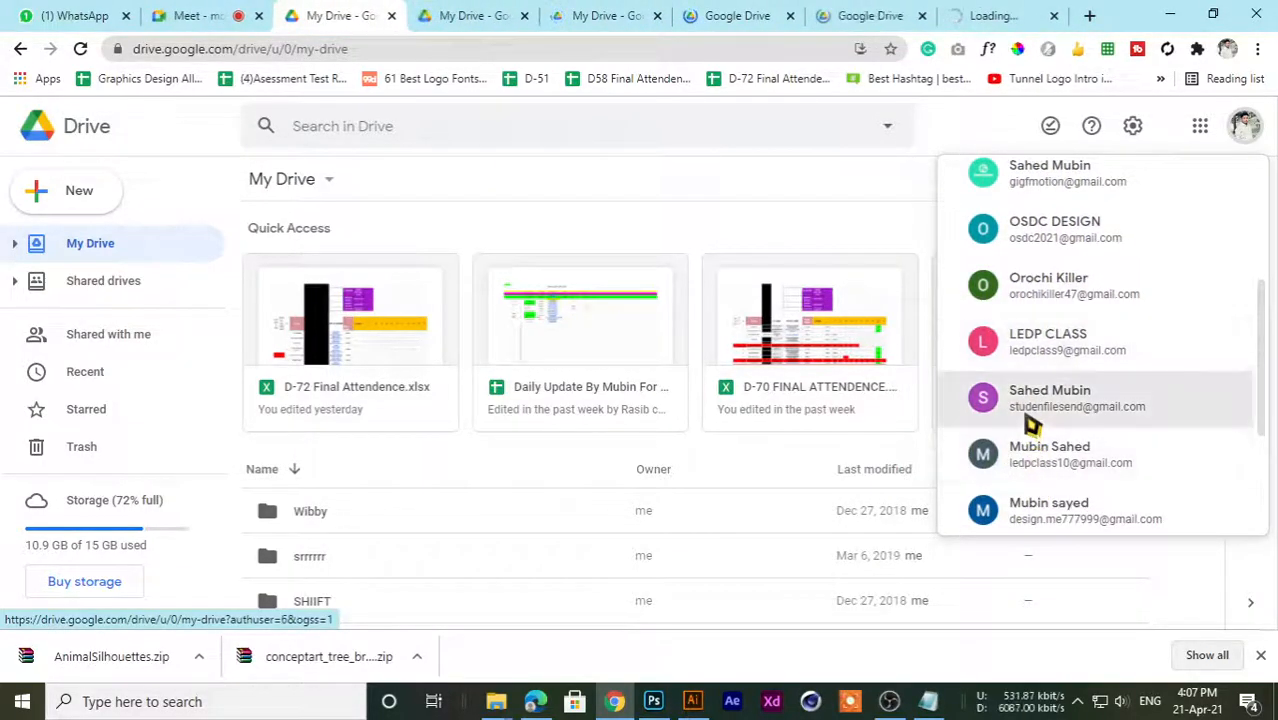
{"action": "scroll", "coordinate": [1030, 460], "scroll_direction": "down", "scroll_amount": 1}
{"action": "left_click", "coordinate": [1030, 471]}
{"action": "left_click", "coordinate": [1030, 412]}
{"action": "left_click", "coordinate": [1021, 357]}
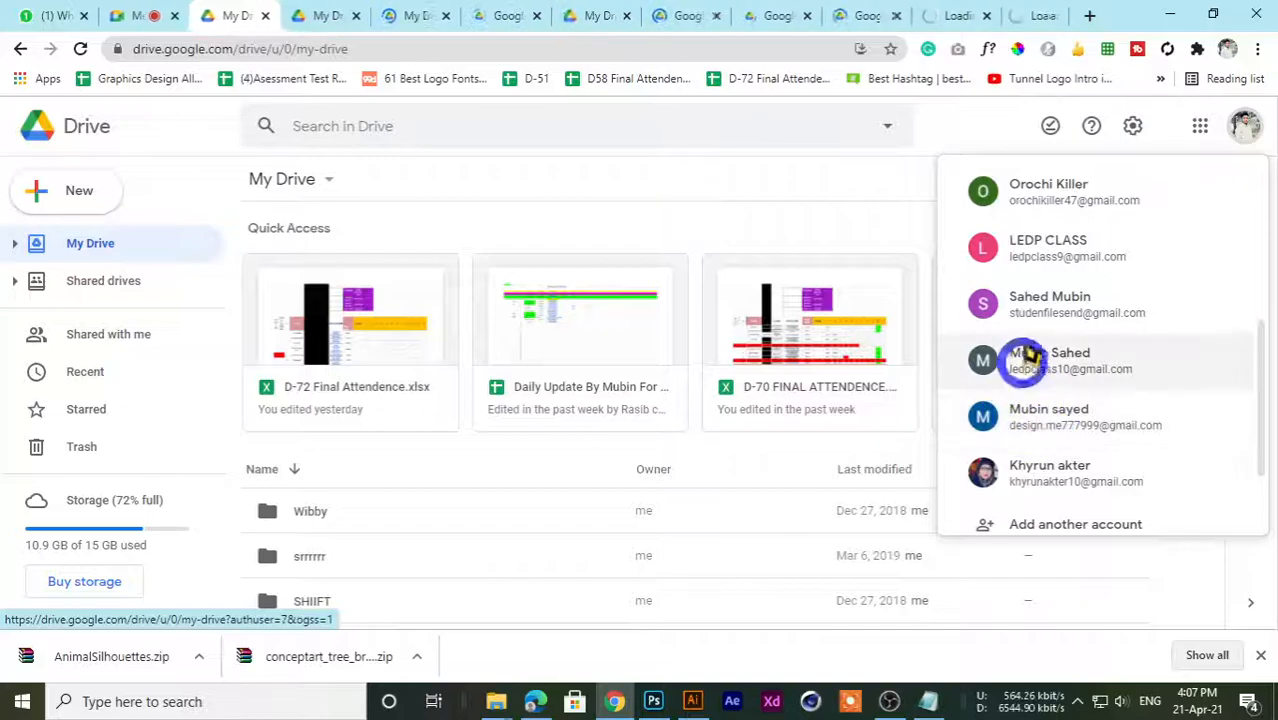
- Look through the files in the first additional account's Drive and close that Drive
{"action": "left_click", "coordinate": [335, 14]}
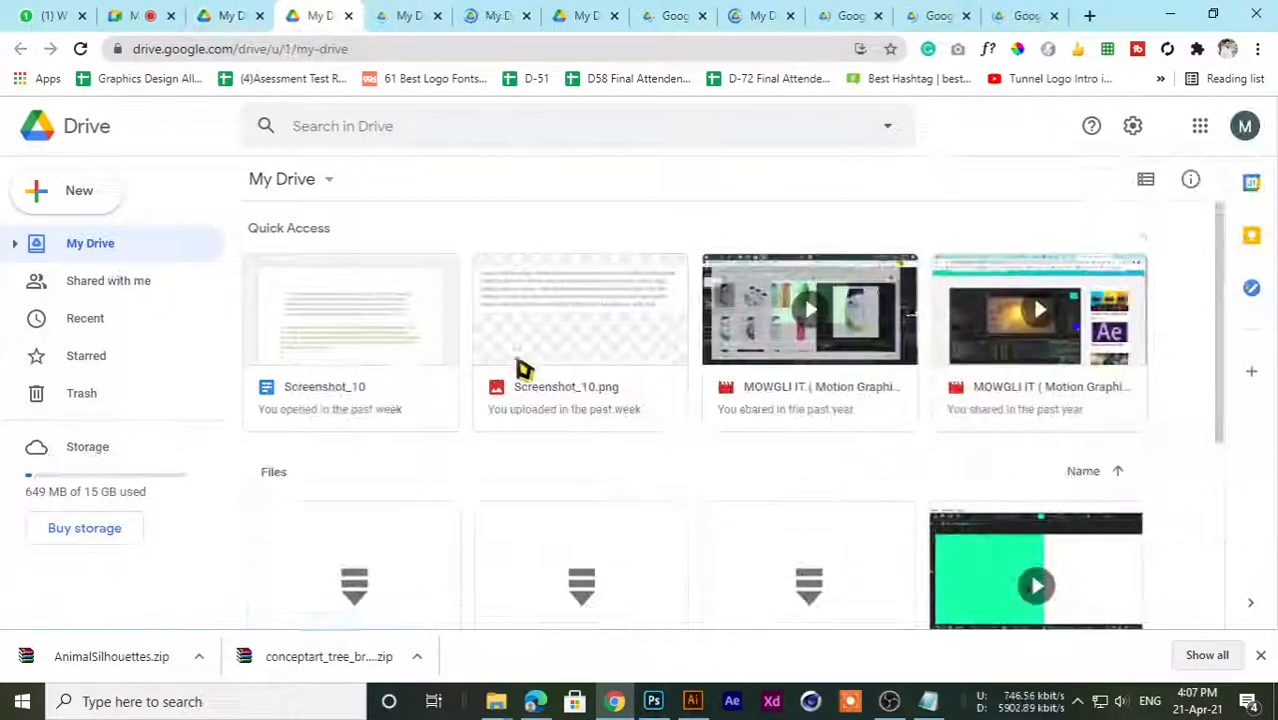
{"action": "scroll", "coordinate": [521, 350], "scroll_direction": "down", "scroll_amount": 3}
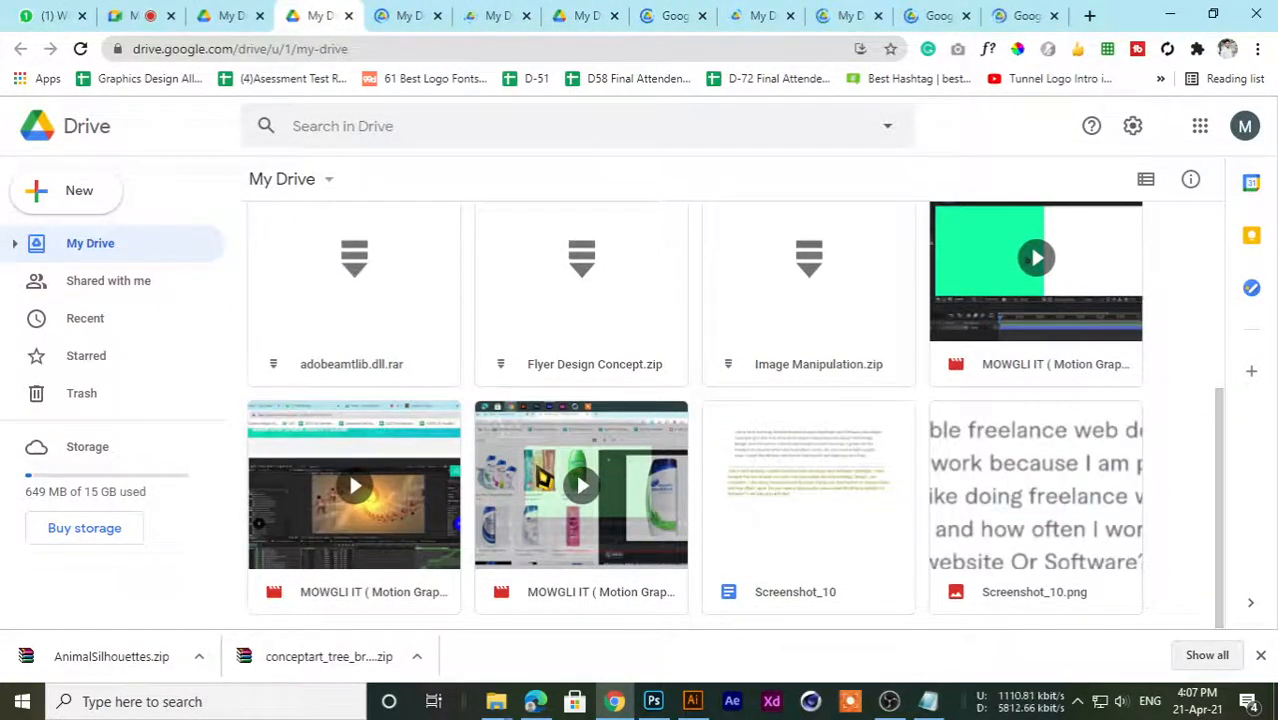
{"action": "scroll", "coordinate": [543, 480], "scroll_direction": "up", "scroll_amount": 3}
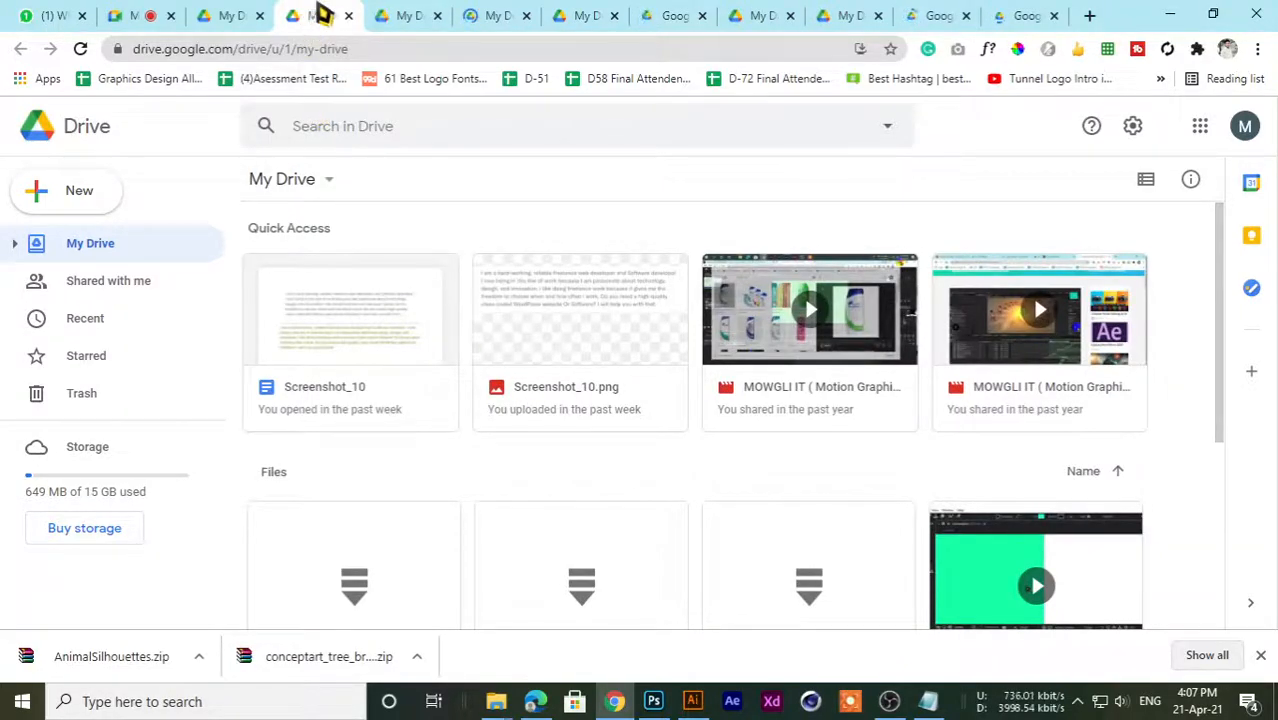
{"action": "middle_click", "coordinate": [320, 12]}
- Check the next two accounts' Drives, closing each one, and look through the files in the following account's Drive
{"action": "scroll", "coordinate": [340, 440], "scroll_direction": "down", "scroll_amount": 2}
{"action": "scroll", "coordinate": [351, 448], "scroll_direction": "up", "scroll_amount": 1}
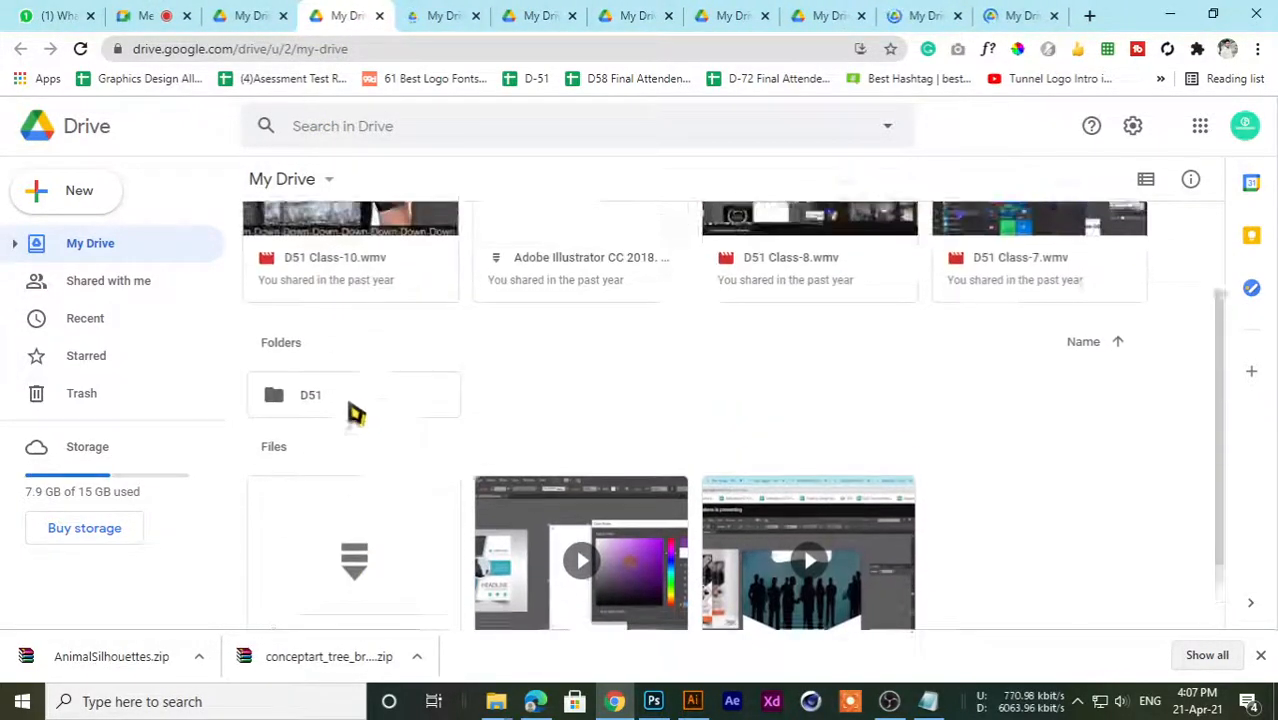
{"action": "middle_click", "coordinate": [328, 14]}
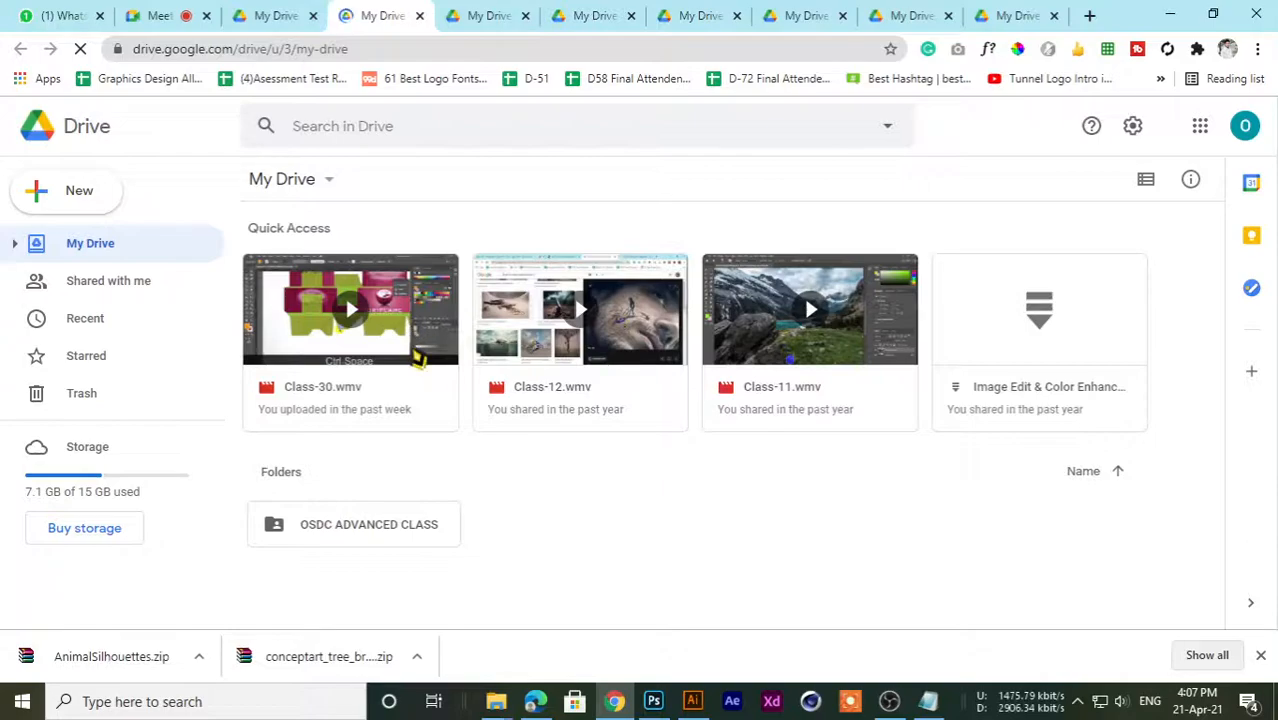
{"action": "middle_click", "coordinate": [362, 14]}
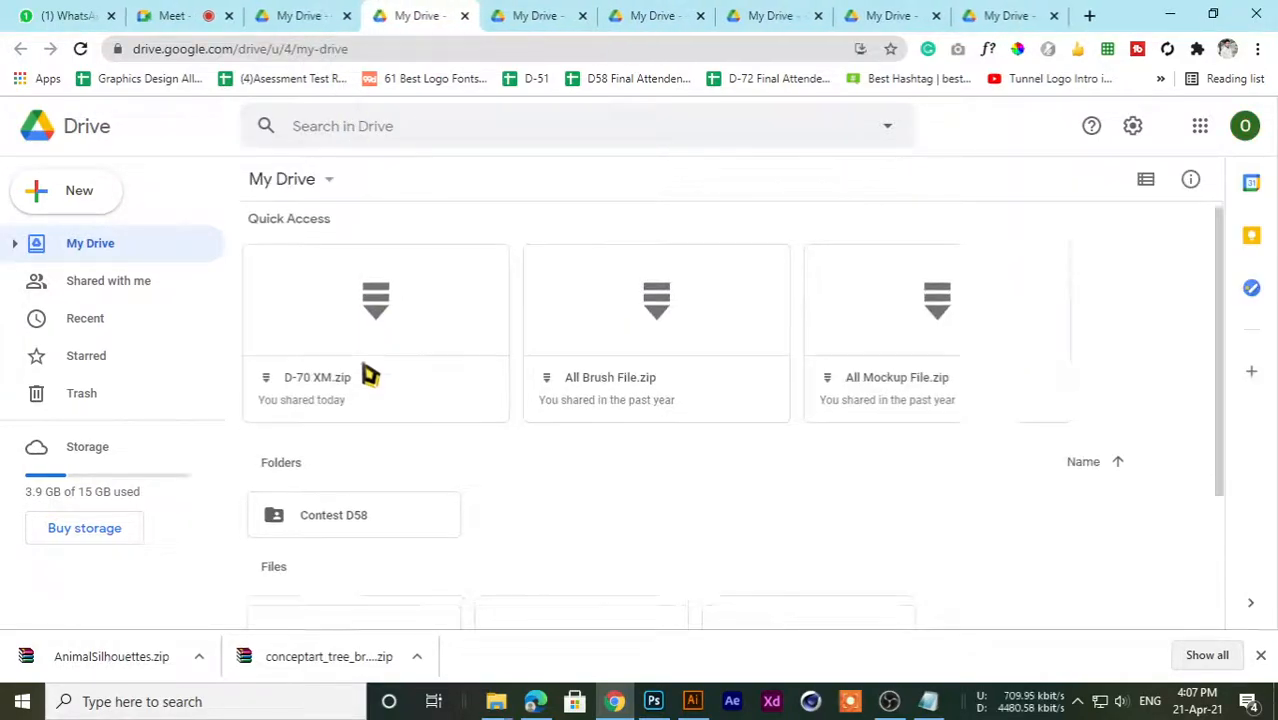
{"action": "scroll", "coordinate": [360, 440], "scroll_direction": "down", "scroll_amount": 2}
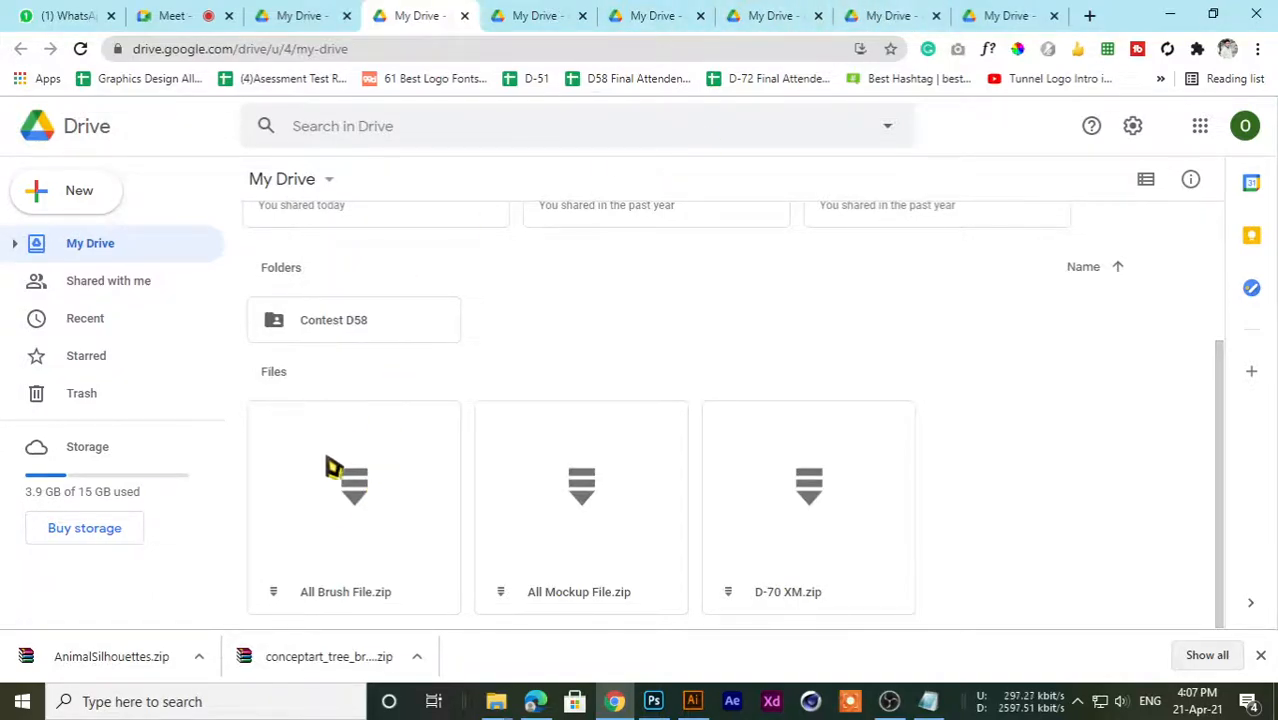
- Copy the sharing link of All Brush File.zip in the Drive with anyone-with-the-link viewer access
{"action": "right_click", "coordinate": [340, 505]}
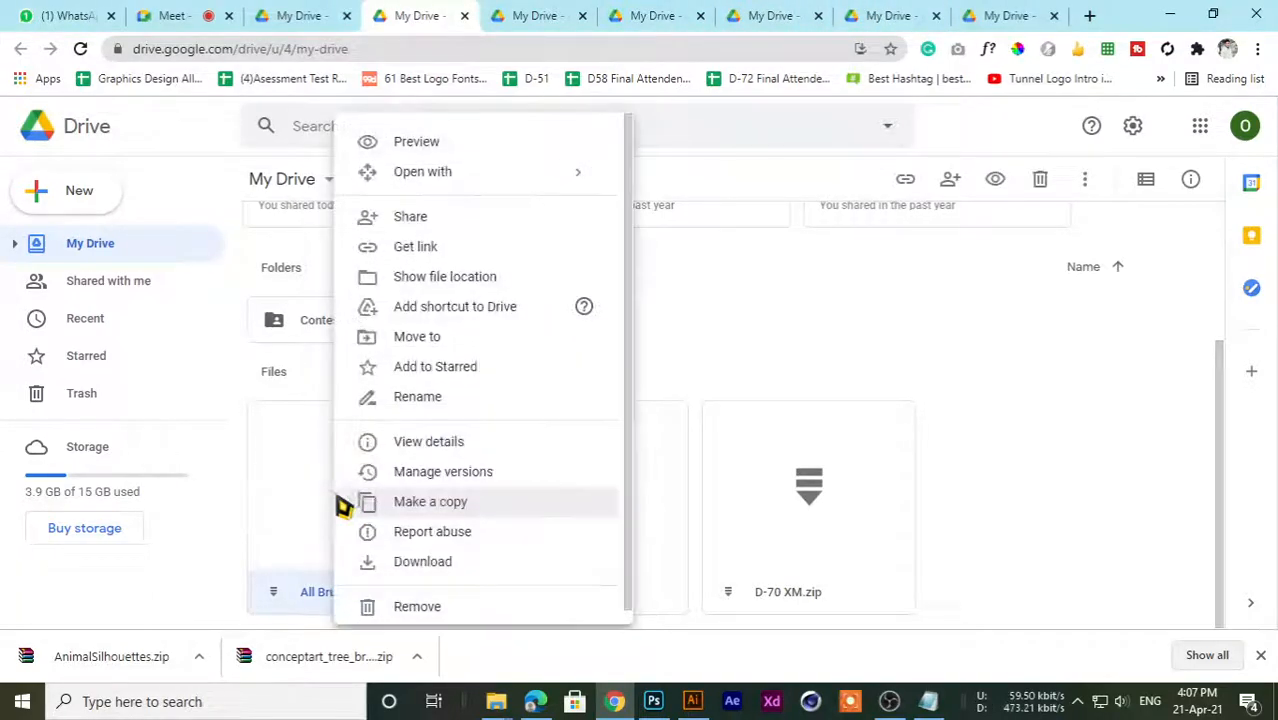
{"action": "left_click", "coordinate": [412, 248]}
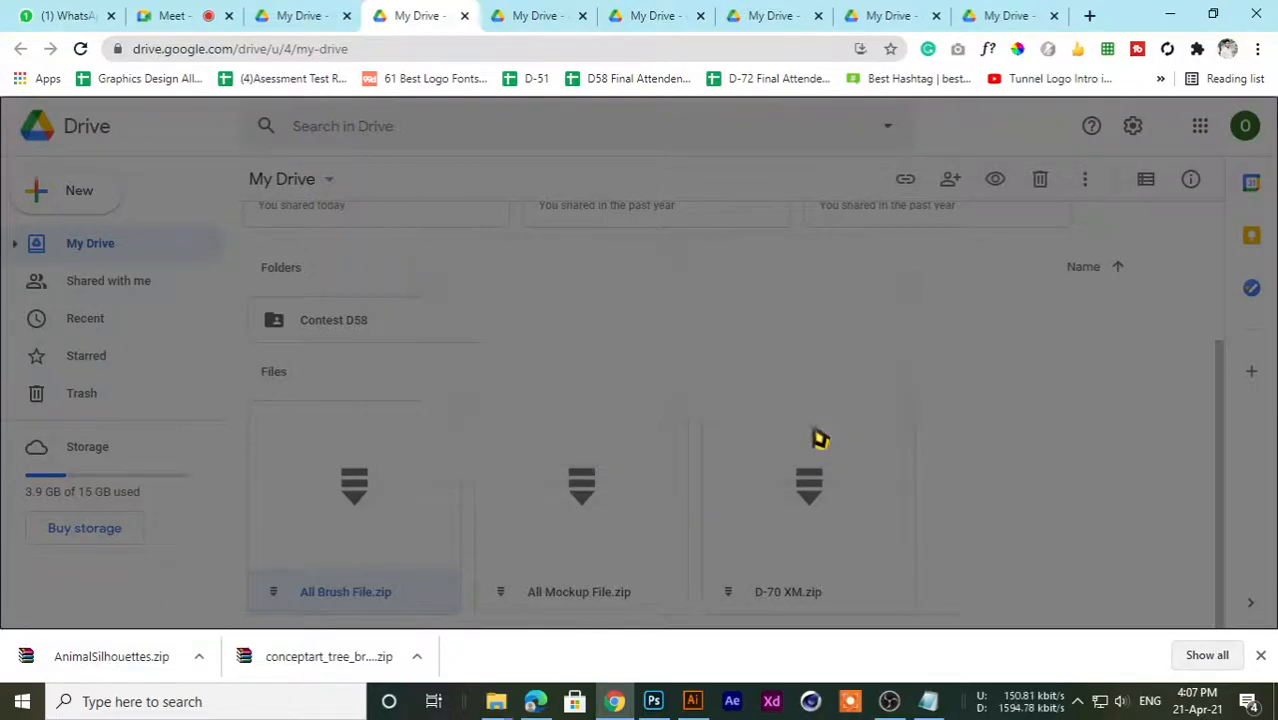
{"action": "left_click", "coordinate": [882, 364]}
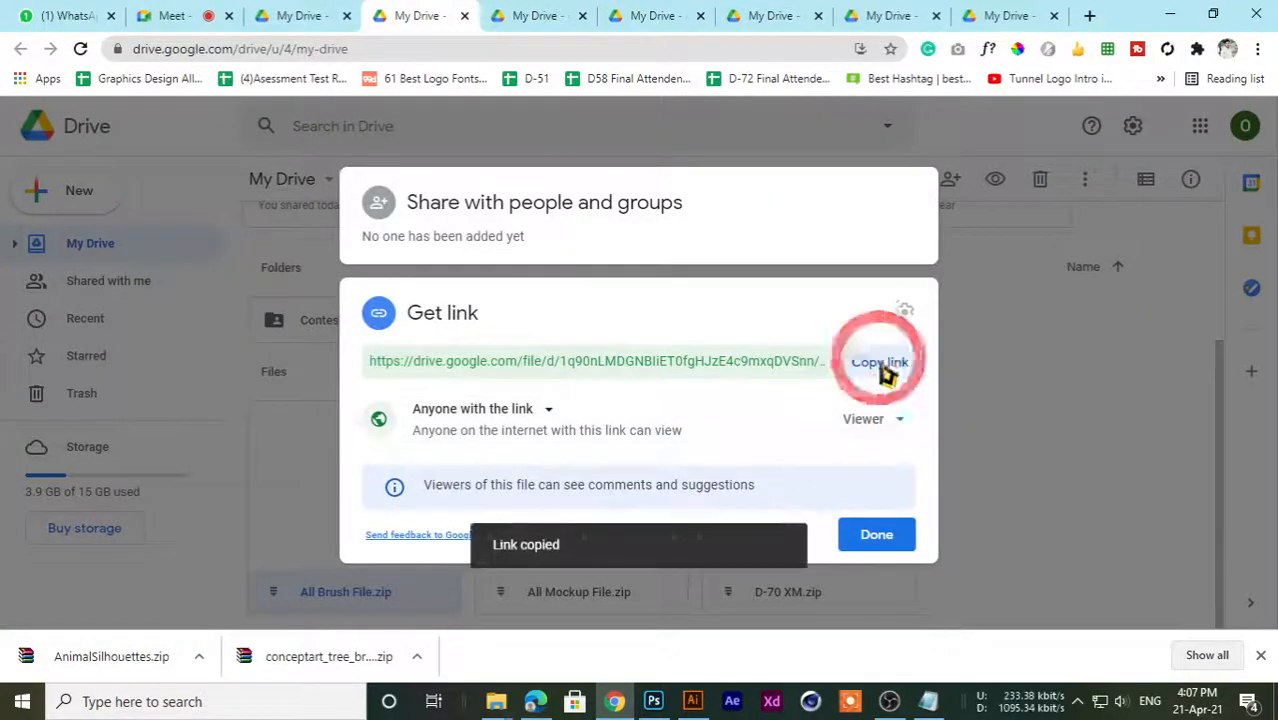
{"action": "left_click", "coordinate": [872, 536]}
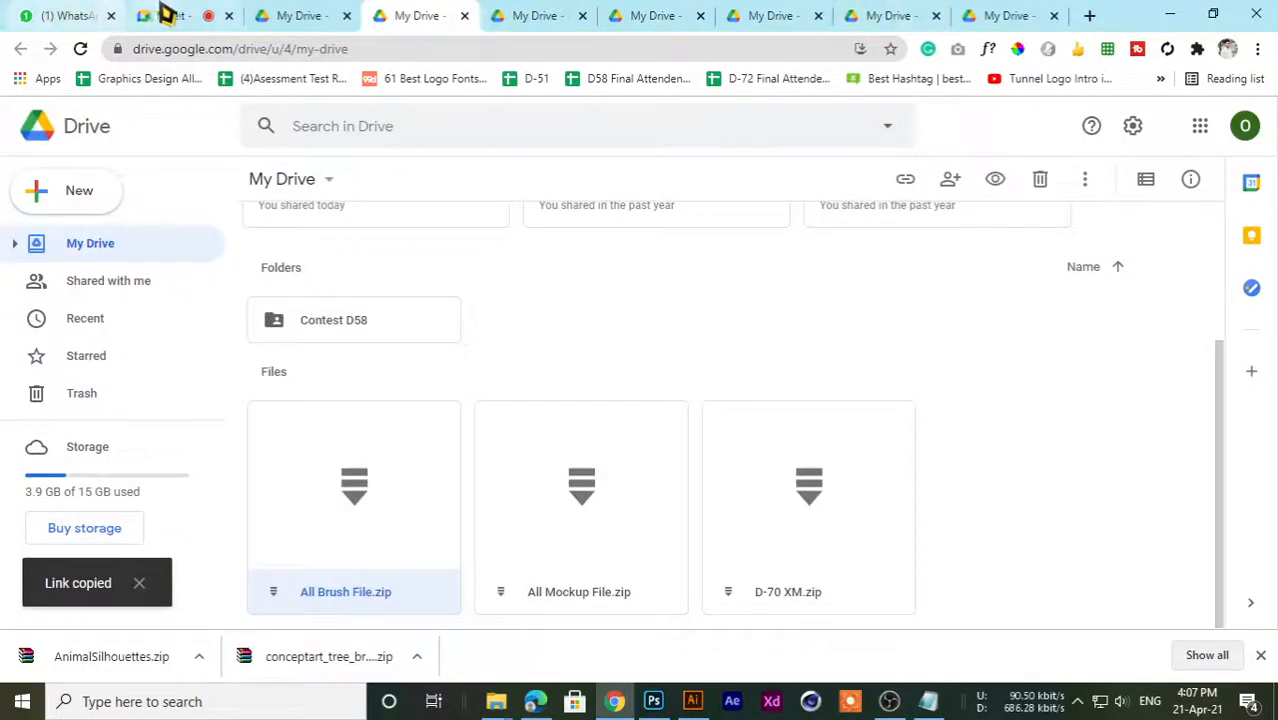
- Switch to WhatsApp Web and send the GD 64 (3-5) group the text "All Brsuh File" followed by the copied Drive link
{"action": "left_click", "coordinate": [163, 15]}
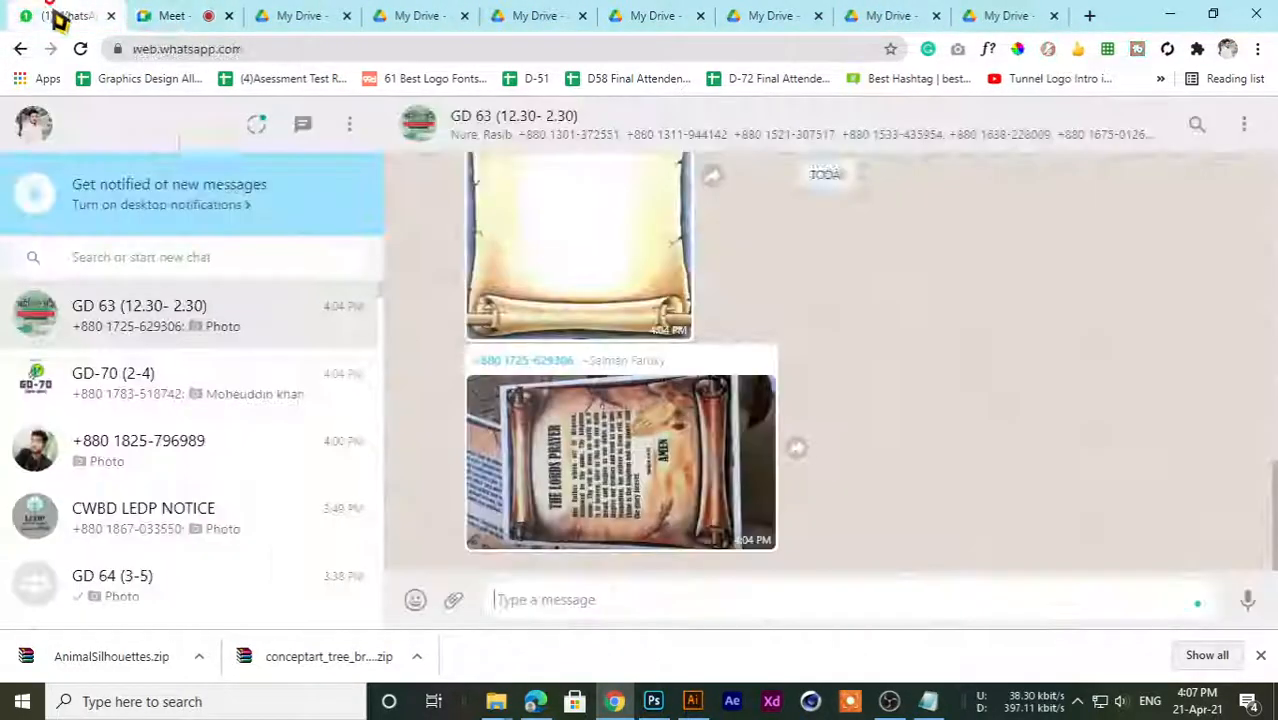
{"action": "left_click", "coordinate": [60, 15]}
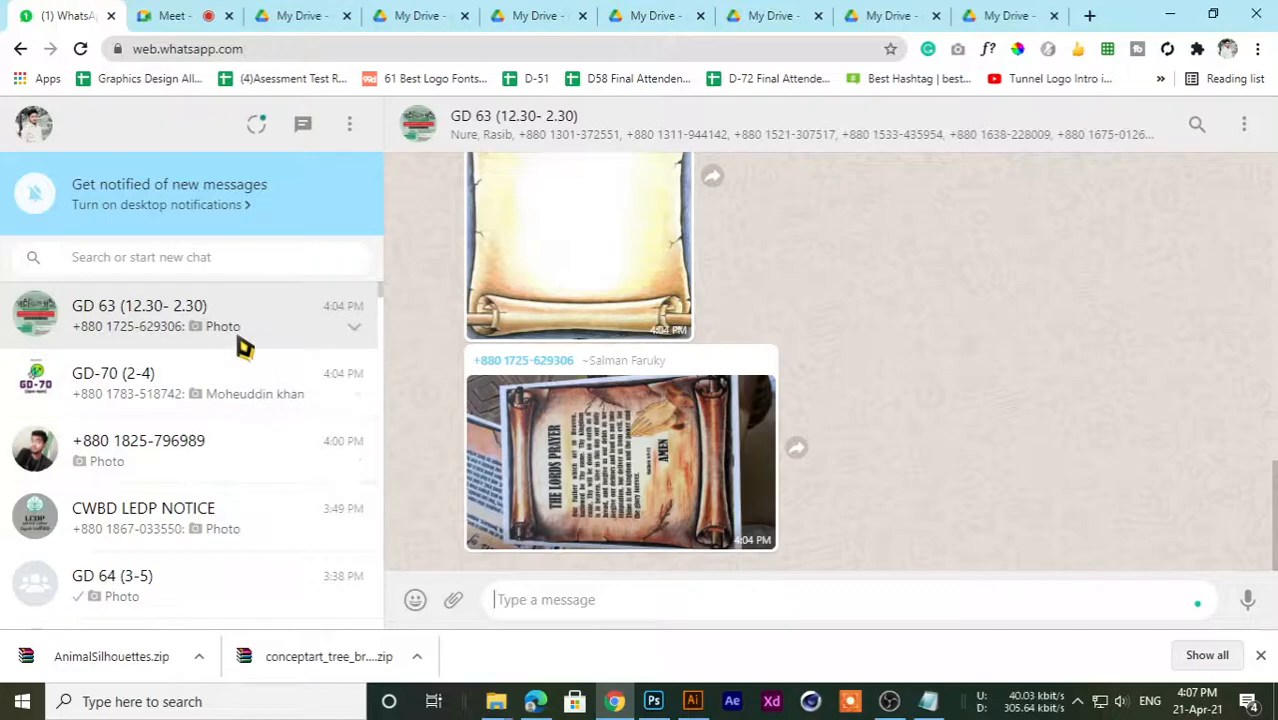
{"action": "scroll", "coordinate": [220, 425], "scroll_direction": "down", "scroll_amount": 1}
{"action": "left_click", "coordinate": [185, 505]}
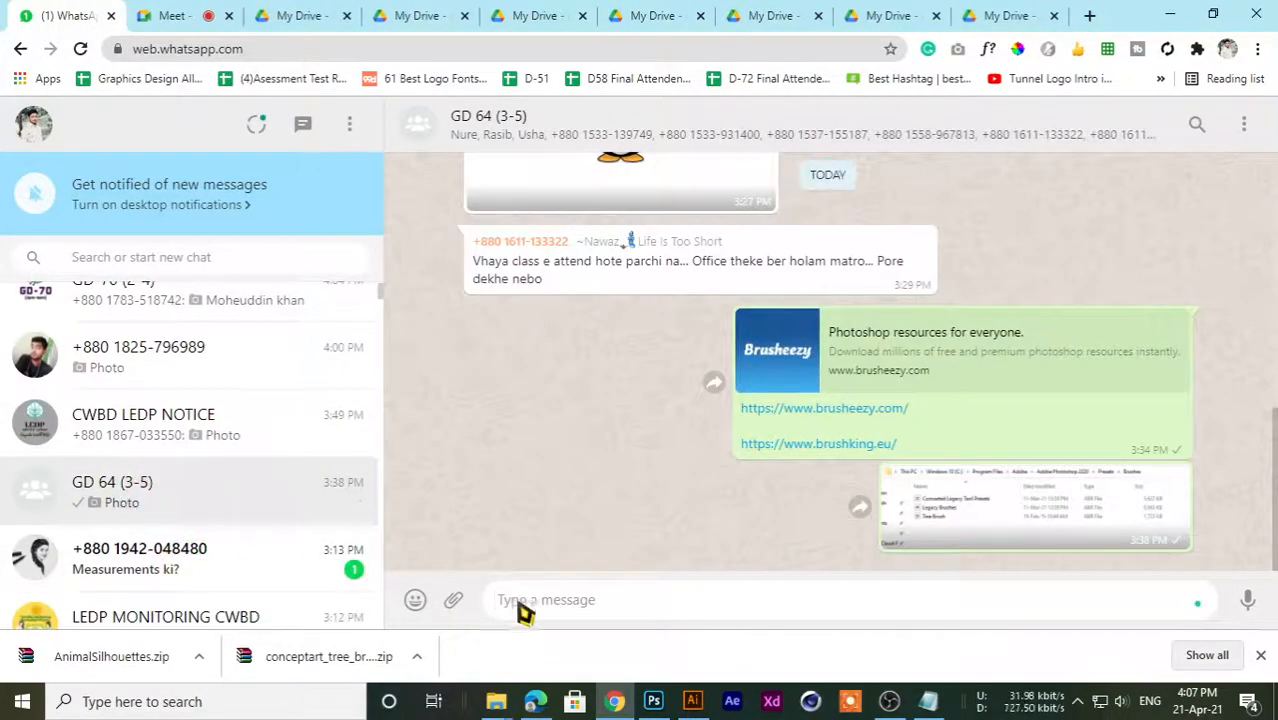
{"action": "type", "text": "All"}
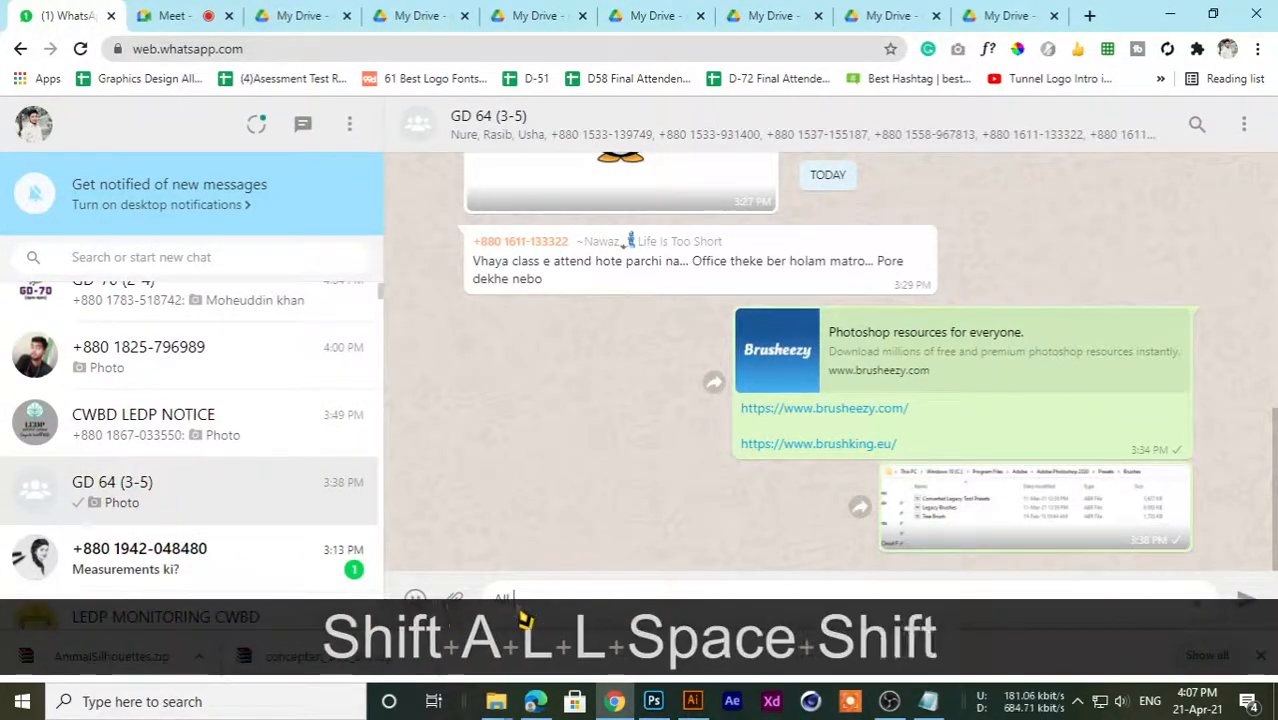
{"action": "type", "text": " Brsuh "}
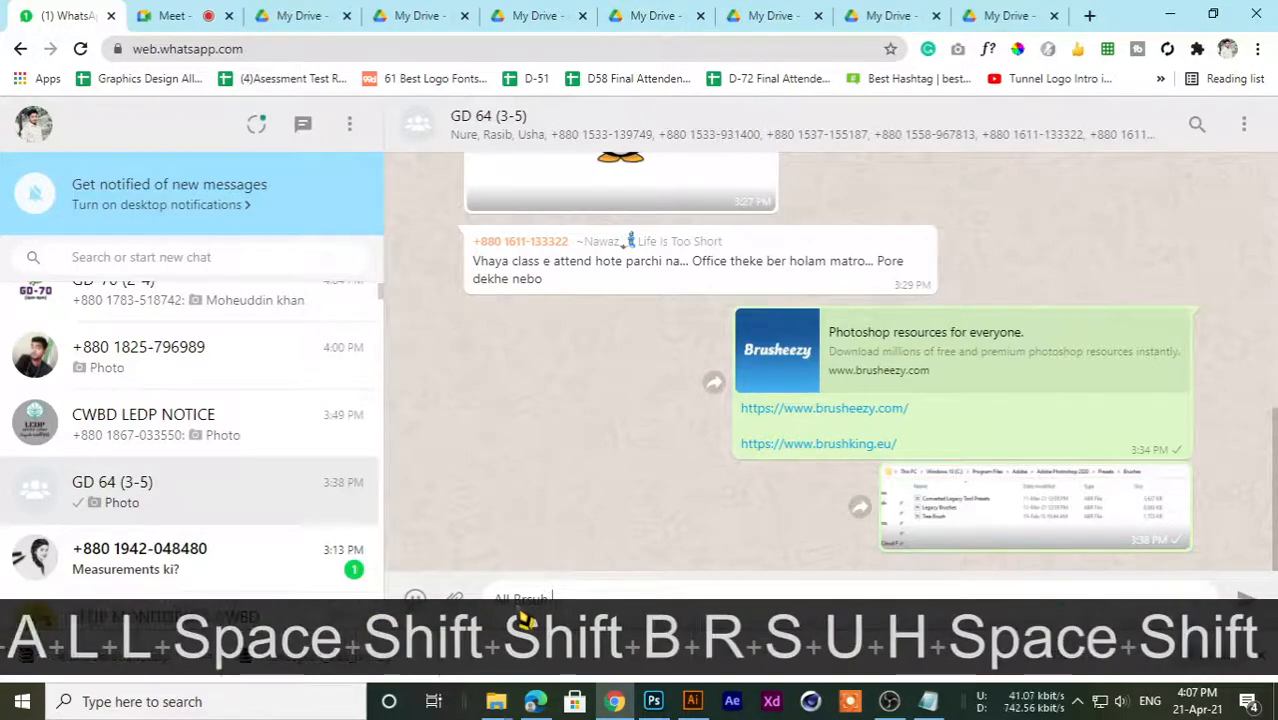
{"action": "type", "text": "File"}
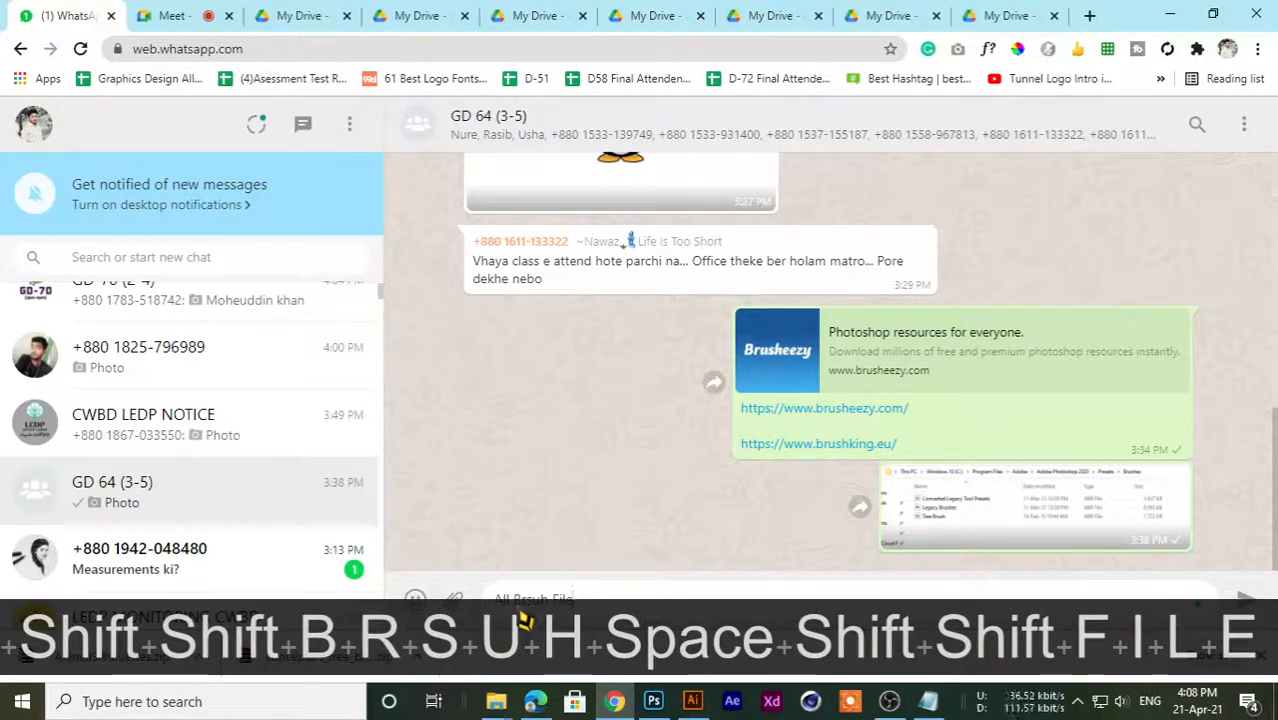
{"action": "key", "text": "shift+Return"}
{"action": "key", "text": "shift+Return"}
{"action": "key", "text": "ctrl+v"}
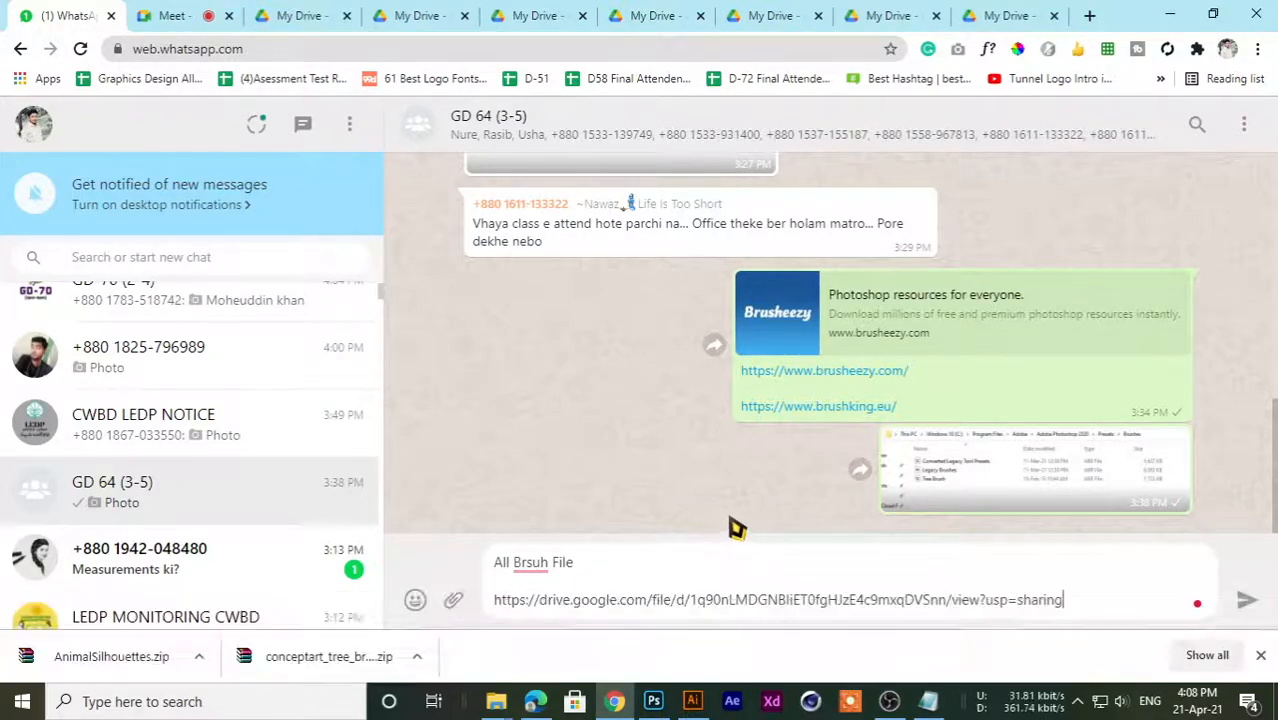
{"action": "key", "text": "Return"}
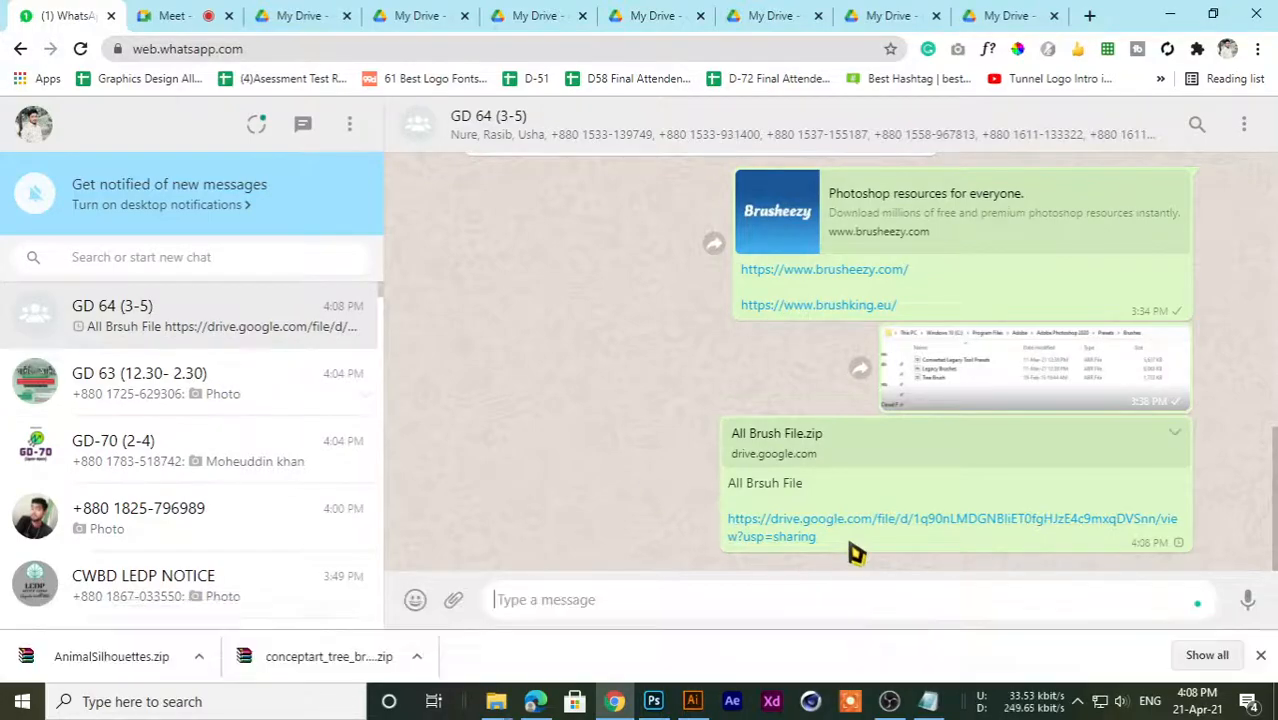
- Copy the sent brush file message and send it to the GD 63 (12.30- 2.30) group as well
{"action": "left_click_drag", "start_coordinate": [850, 551], "coordinate": [708, 507]}
{"action": "key", "text": "ctrl+c"}
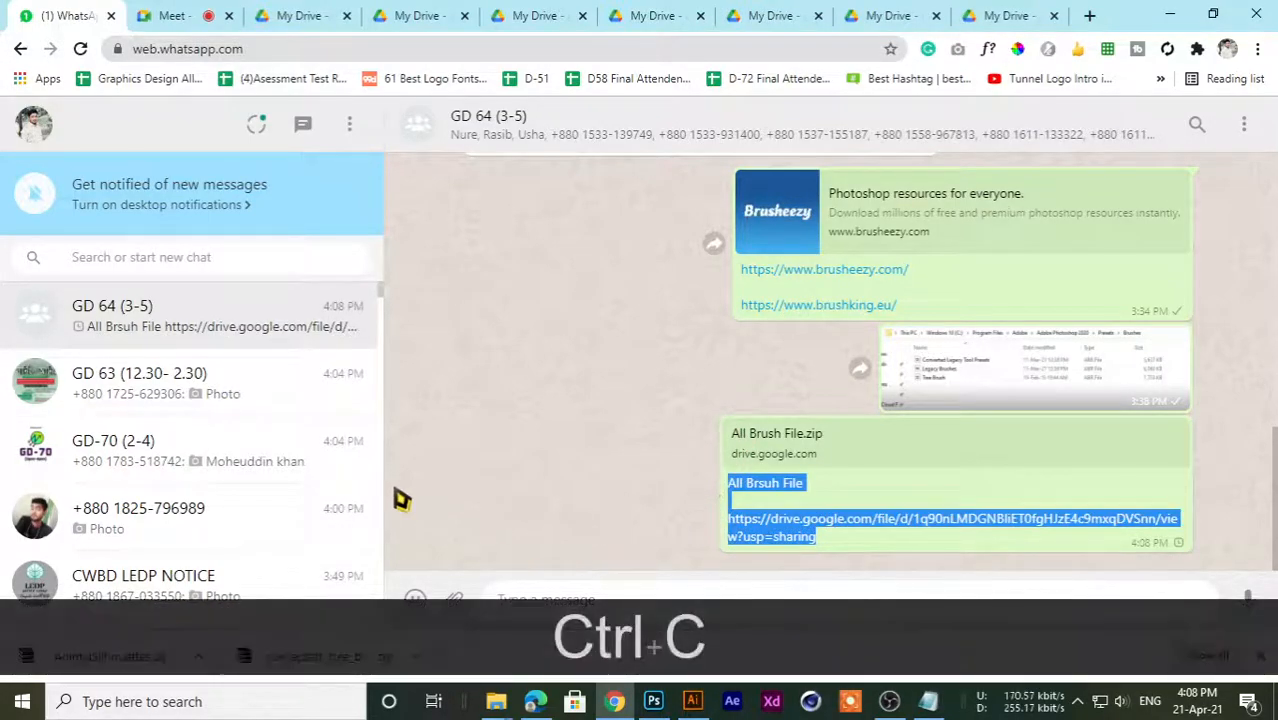
{"action": "left_click", "coordinate": [183, 382]}
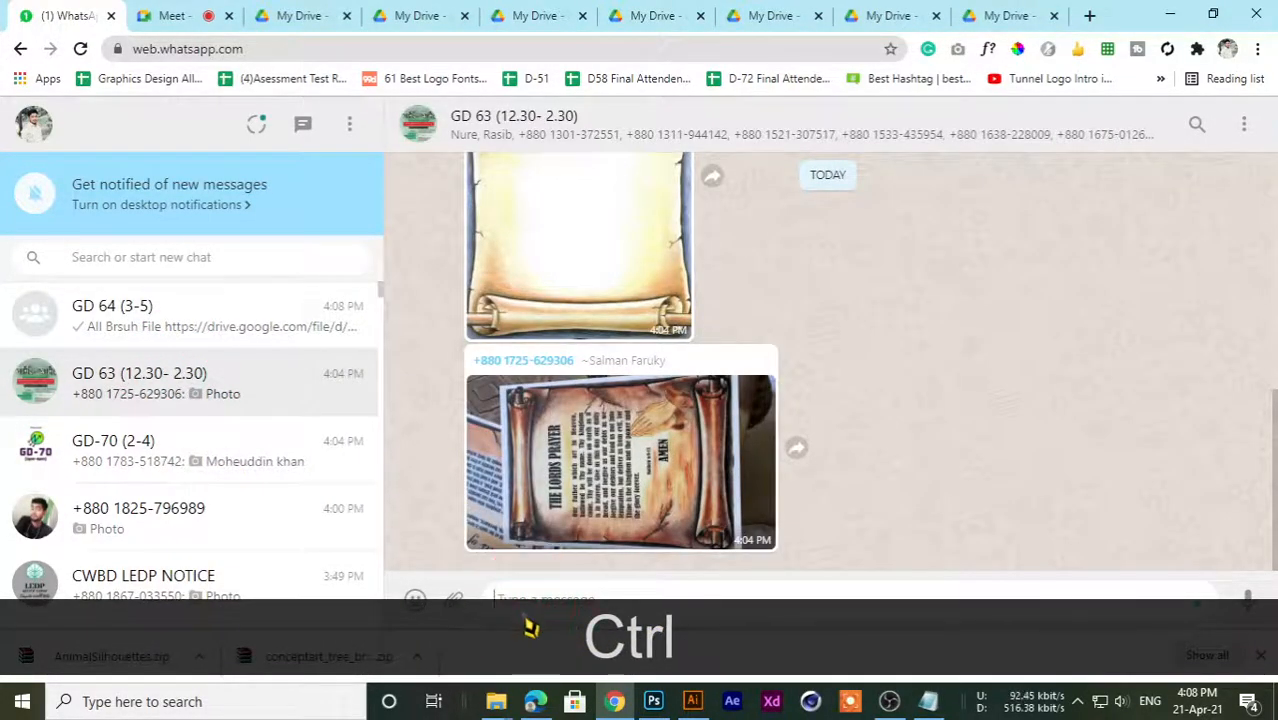
{"action": "key", "text": "ctrl+v"}
{"action": "key", "text": "Return"}
- Return to the Google Meet call and close all the remaining Google Drive browser tabs
{"action": "left_click", "coordinate": [200, 14]}
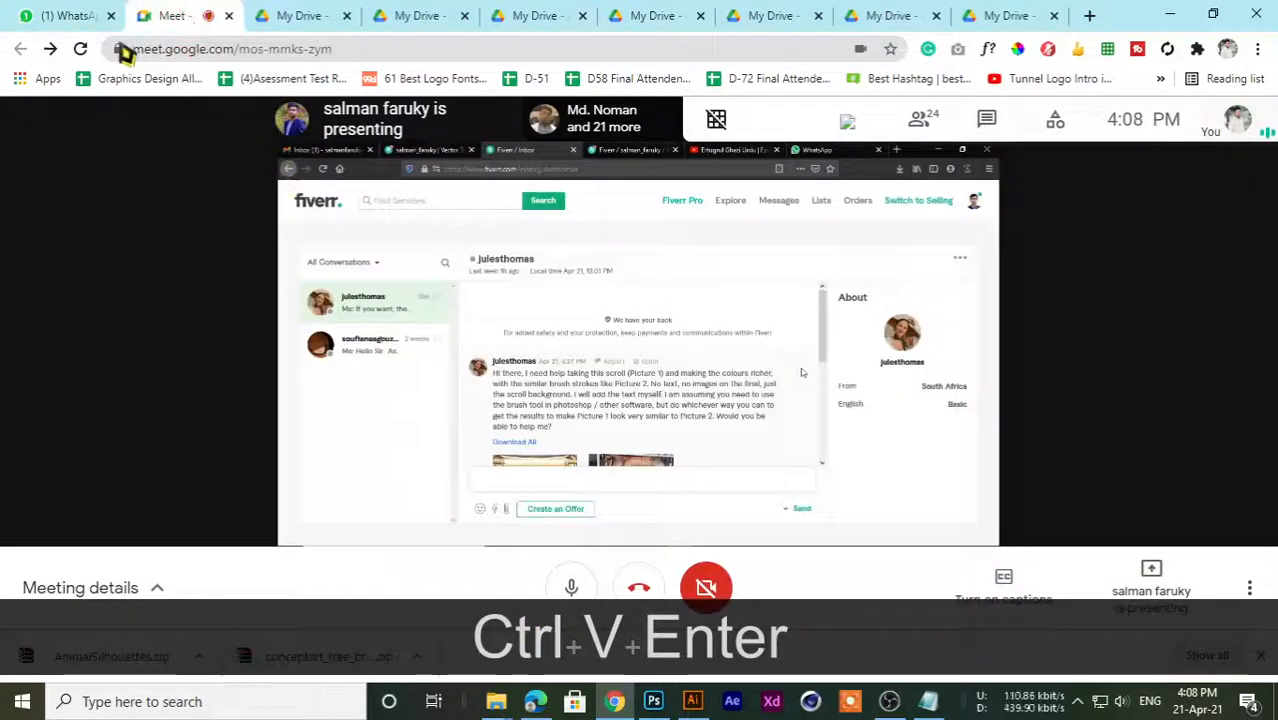
{"action": "middle_click", "coordinate": [988, 9]}
{"action": "middle_click", "coordinate": [980, 9]}
{"action": "middle_click", "coordinate": [973, 9]}
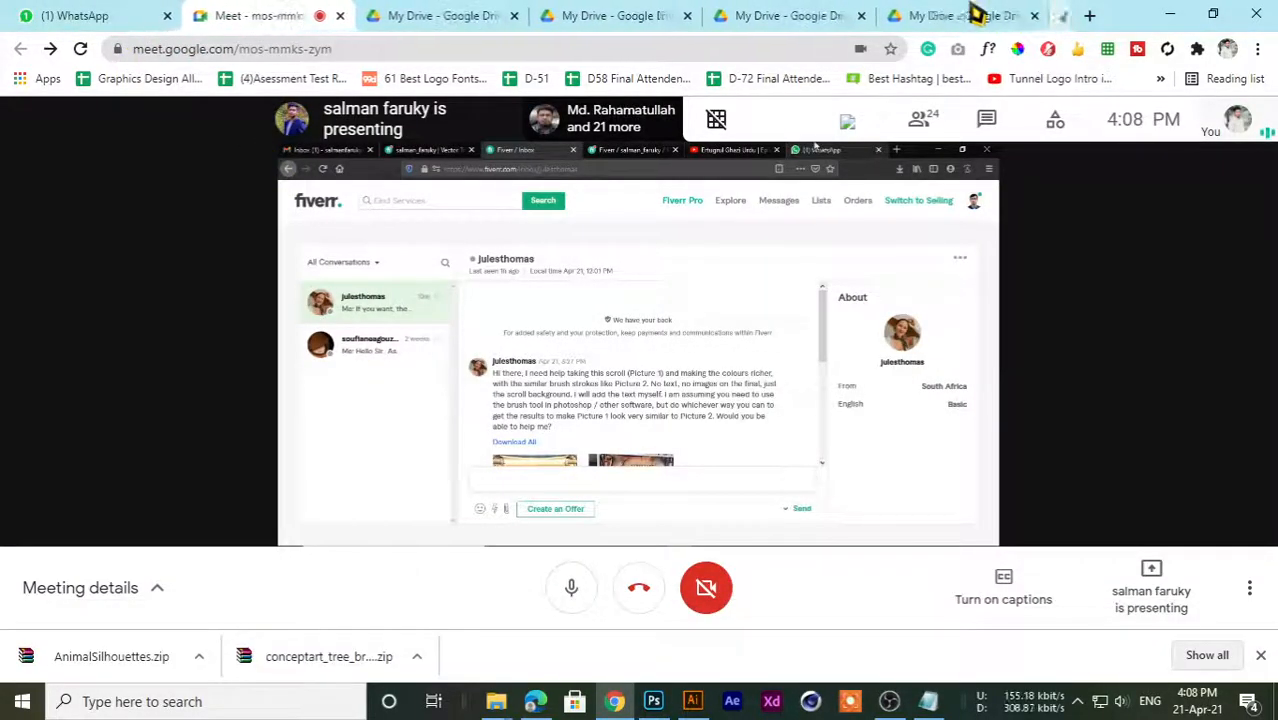
{"action": "middle_click", "coordinate": [978, 10]}
{"action": "middle_click", "coordinate": [960, 10]}
{"action": "middle_click", "coordinate": [900, 10]}
{"action": "middle_click", "coordinate": [790, 10]}
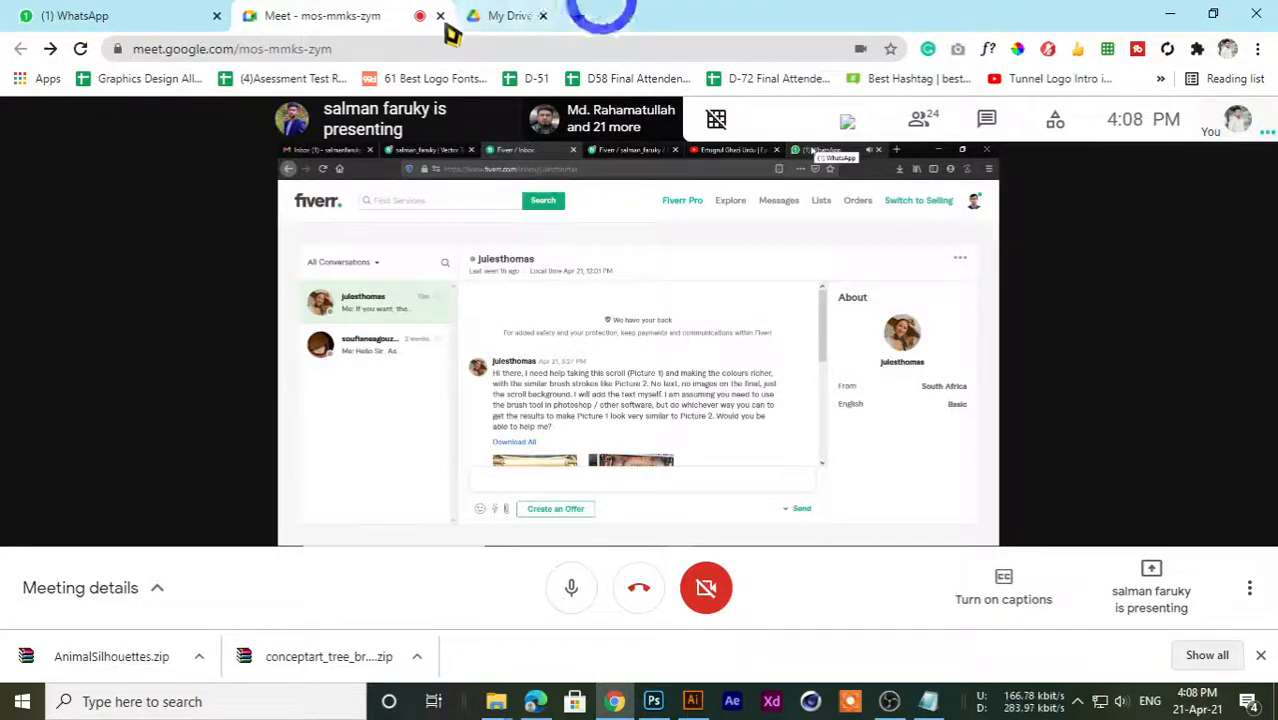
{"action": "middle_click", "coordinate": [482, 16]}
{"action": "left_click", "coordinate": [476, 15]}
- Check the sent brush file messages in the GD 63 and GD 64 WhatsApp chats, glancing at the meeting in between
{"action": "left_click", "coordinate": [75, 15]}
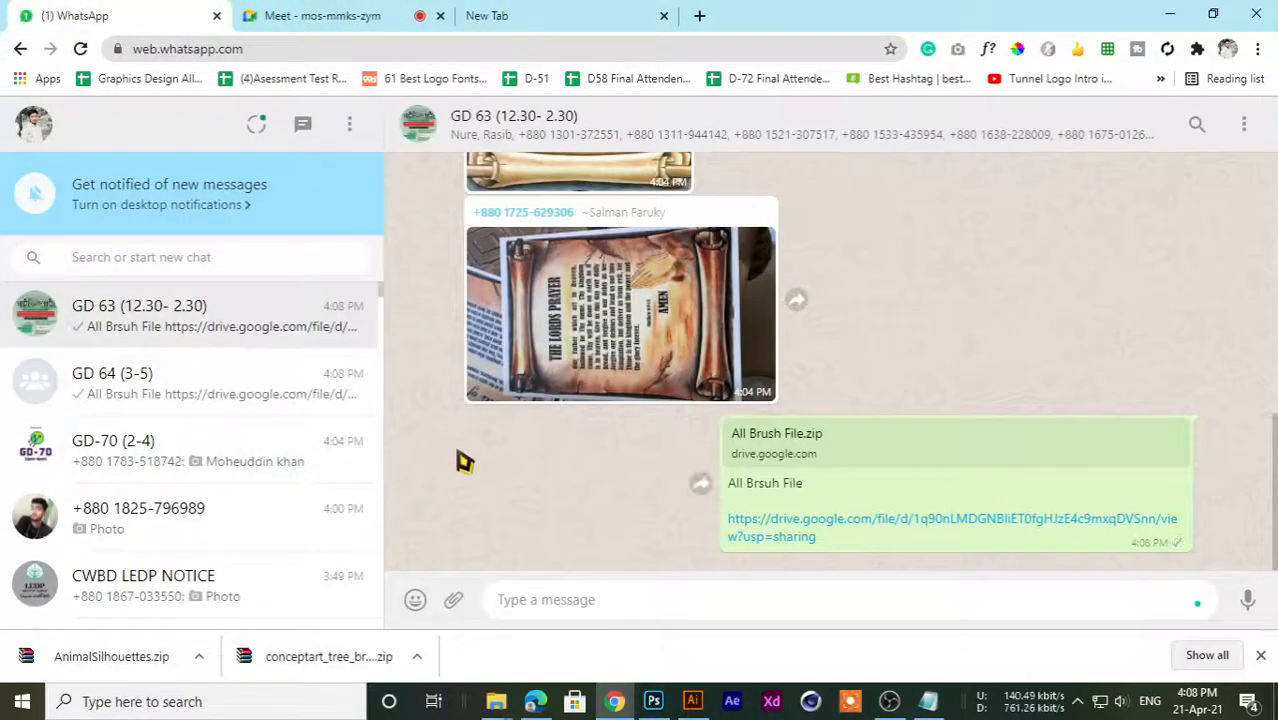
{"action": "left_click", "coordinate": [109, 376]}
{"action": "left_click", "coordinate": [162, 302]}
{"action": "left_click", "coordinate": [163, 381]}
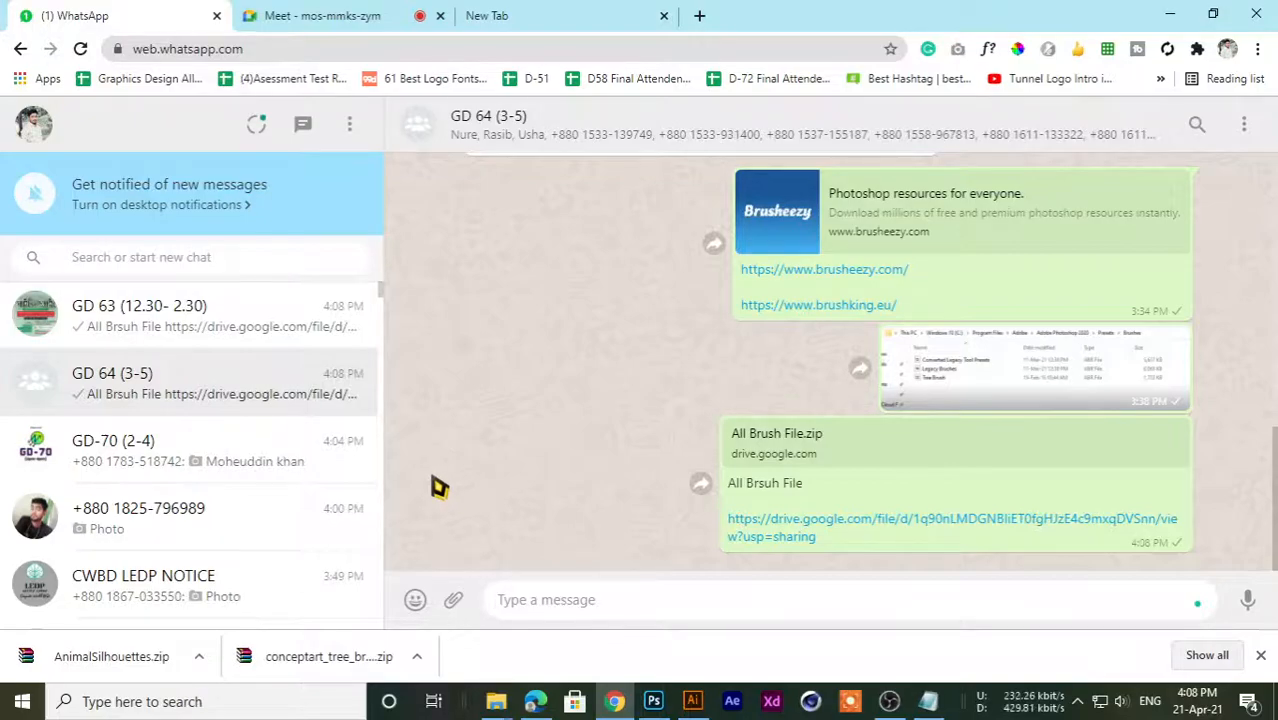
{"action": "scroll", "coordinate": [505, 378], "scroll_direction": "up", "scroll_amount": 3}
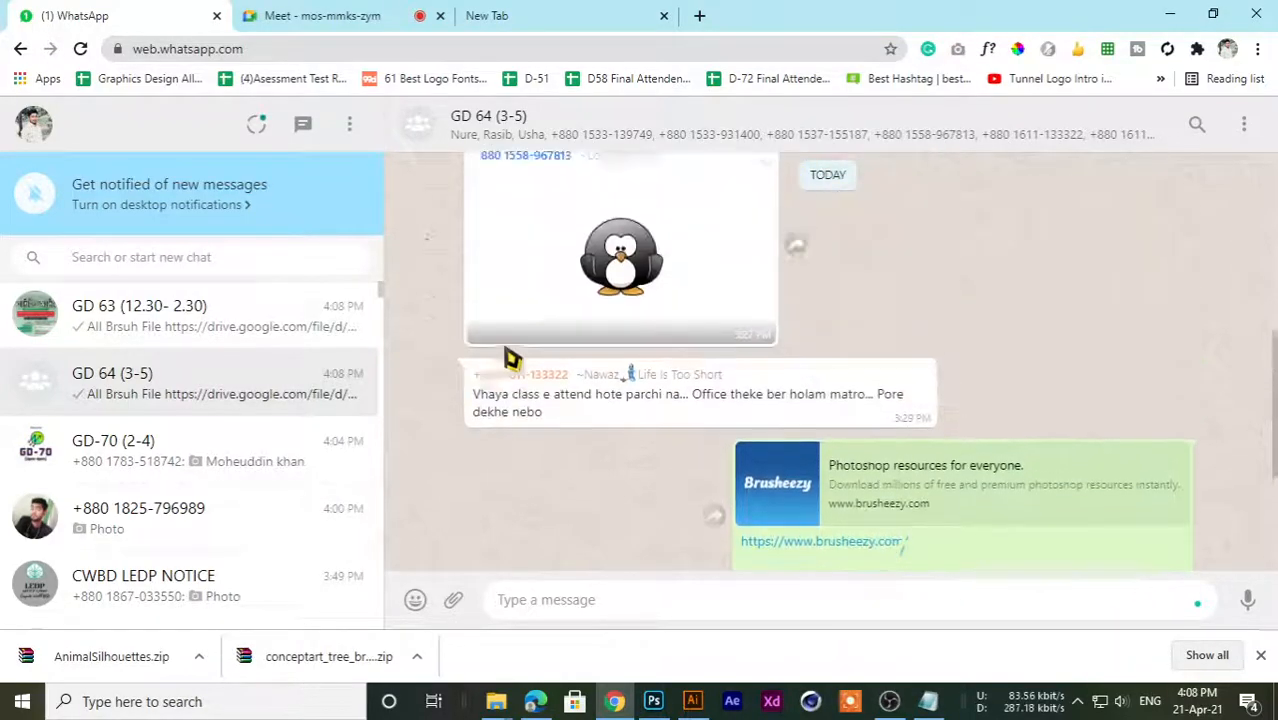
{"action": "scroll", "coordinate": [622, 420], "scroll_direction": "down", "scroll_amount": 3}
{"action": "left_click", "coordinate": [340, 14]}
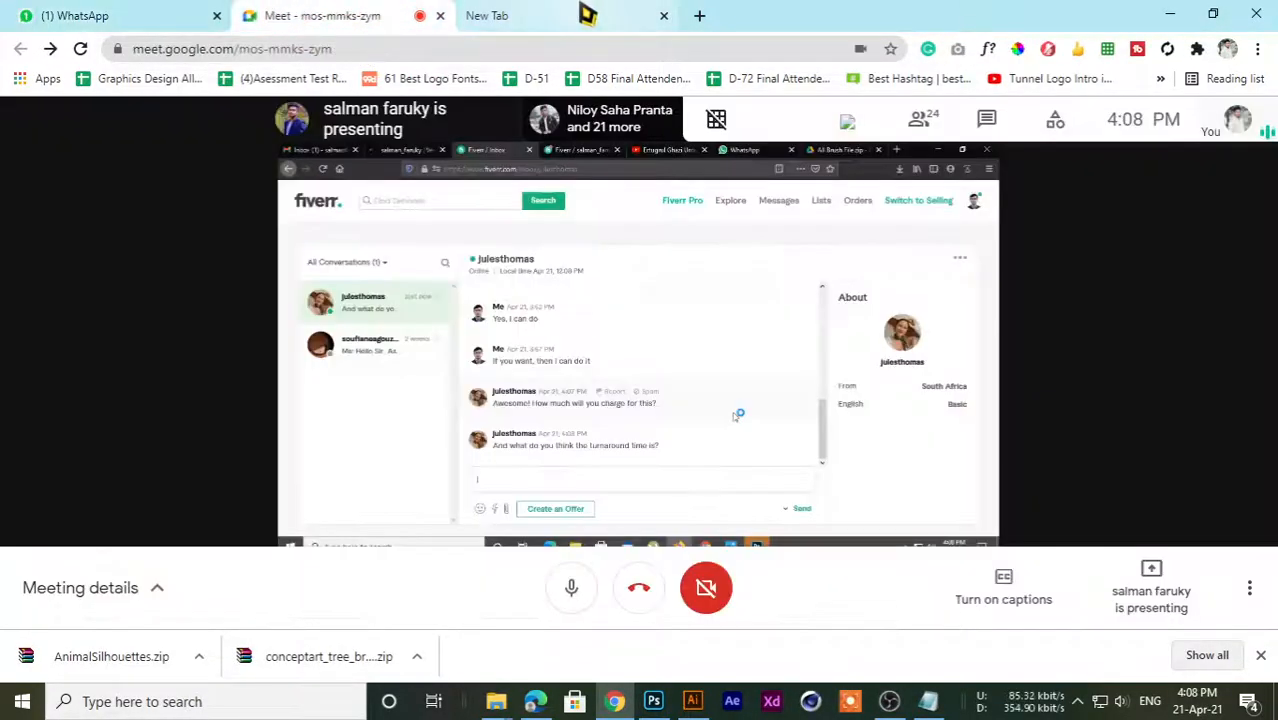
{"action": "left_click", "coordinate": [60, 15]}
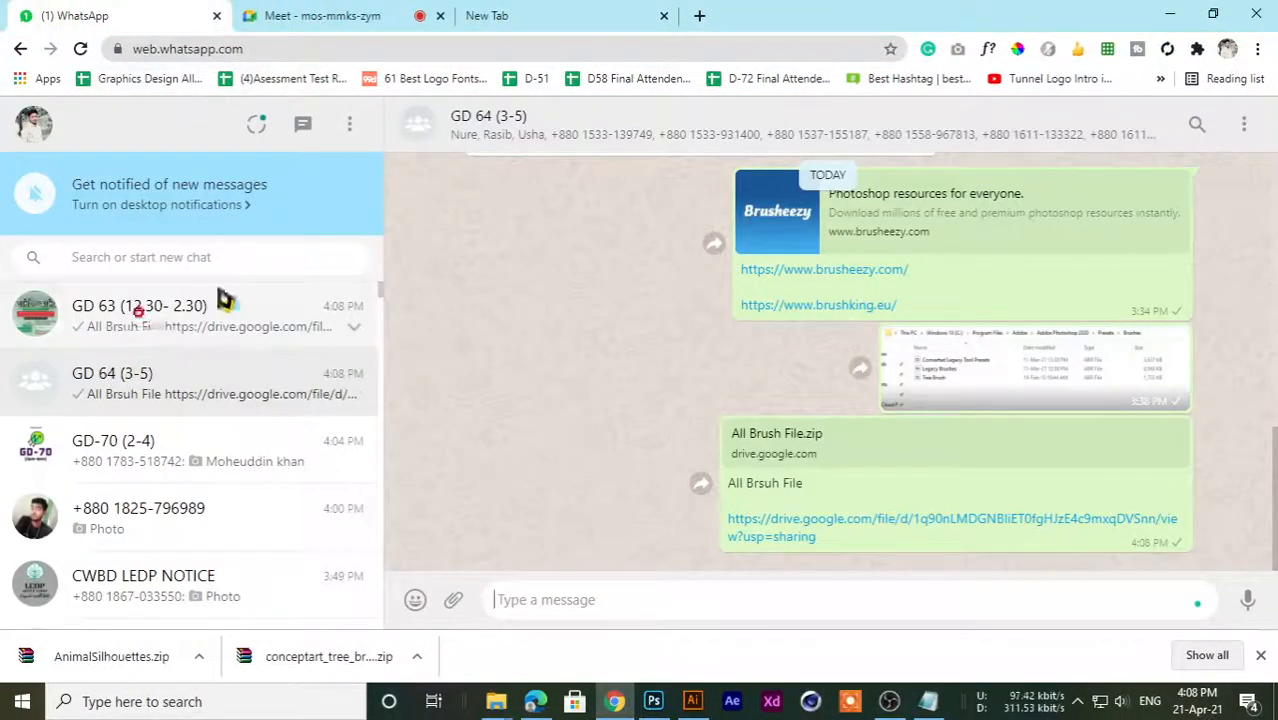
{"action": "left_click", "coordinate": [163, 323]}
{"action": "left_click", "coordinate": [290, 15]}
{"action": "left_click", "coordinate": [45, 15]}
- Unpin the shared presentation in the Google Meet call and pin it again
{"action": "left_click", "coordinate": [300, 14]}
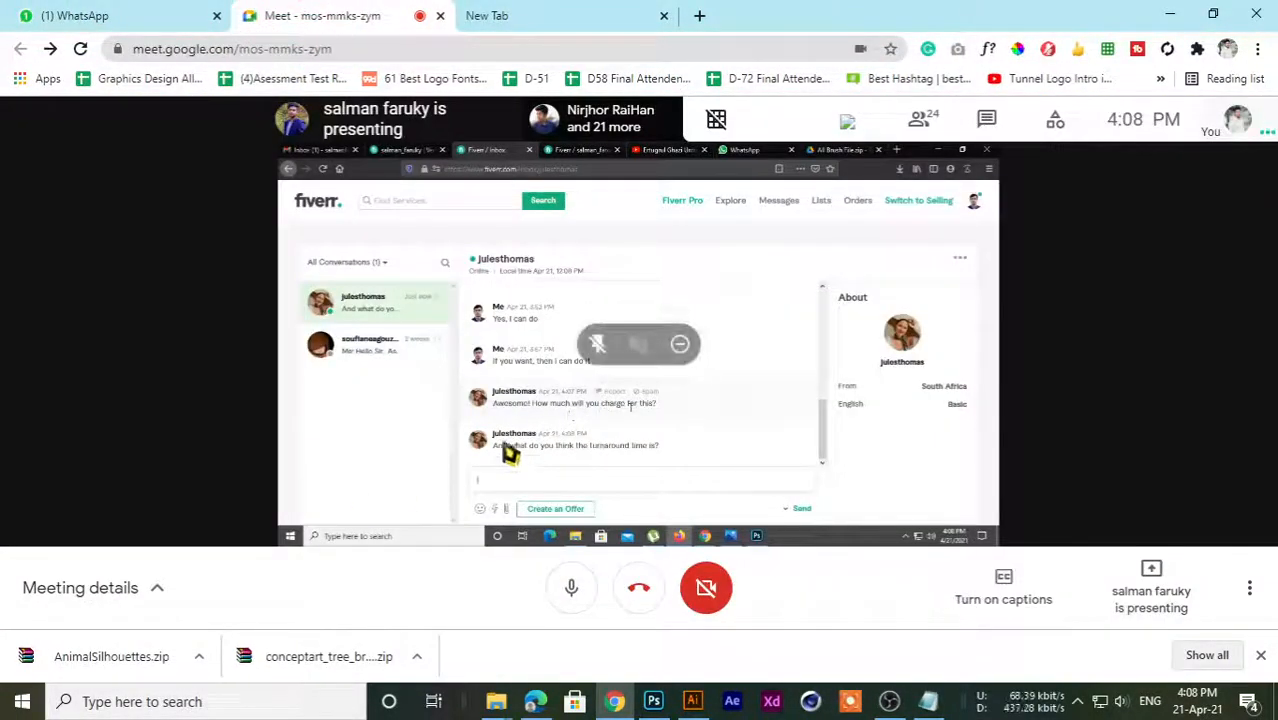
{"action": "left_click", "coordinate": [597, 343]}
{"action": "left_click", "coordinate": [317, 343]}
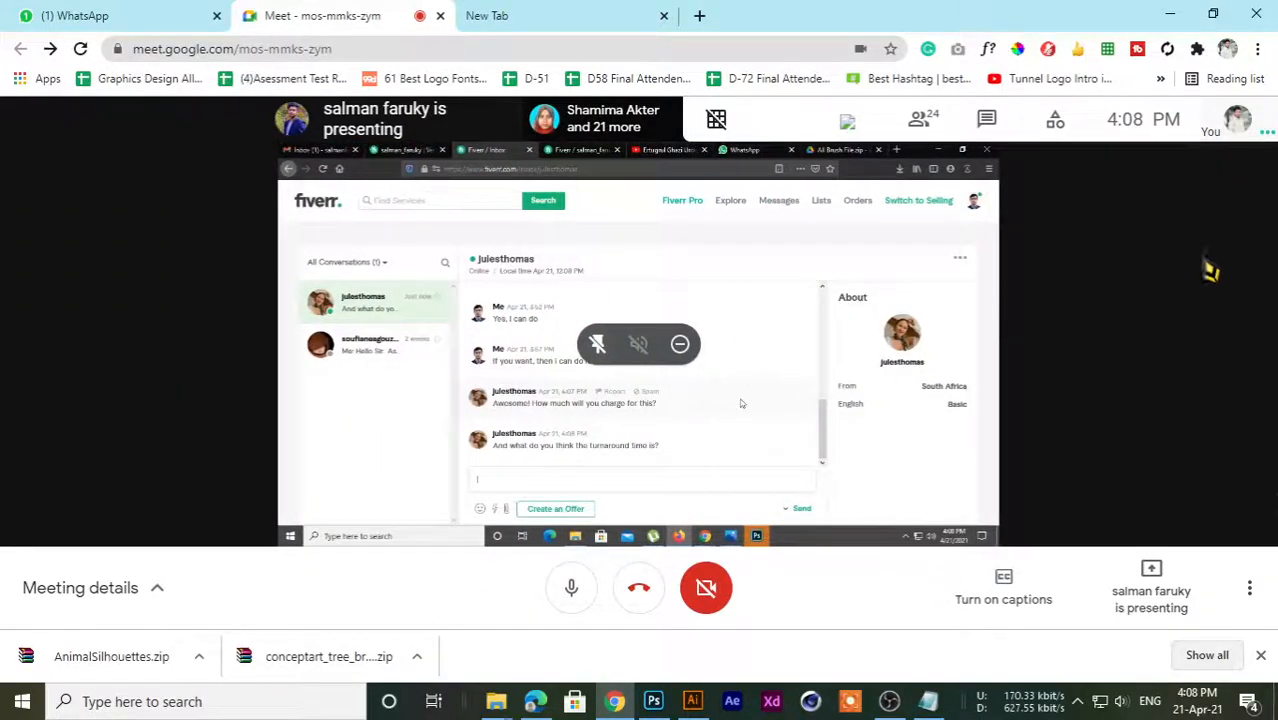
- Close the browser's downloads bar and show the meeting in full screen
{"action": "left_click", "coordinate": [1260, 655]}
{"action": "left_click", "coordinate": [1249, 641]}
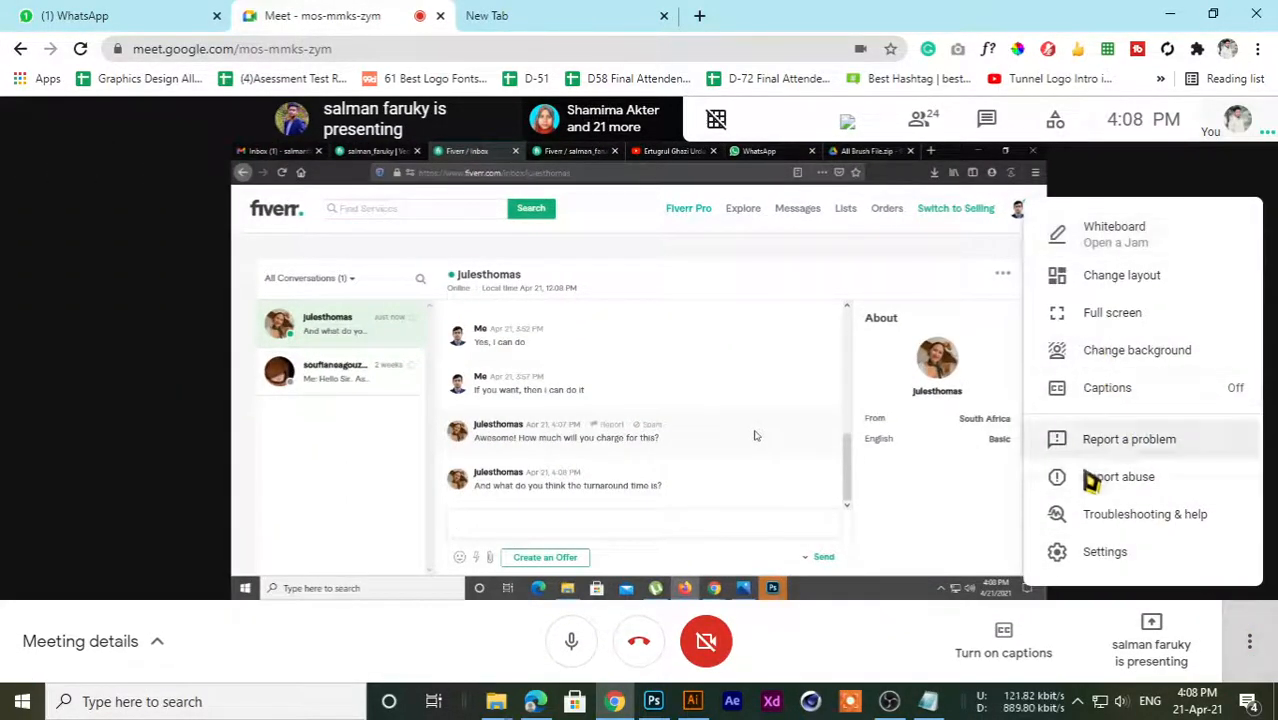
{"action": "left_click", "coordinate": [1080, 313]}
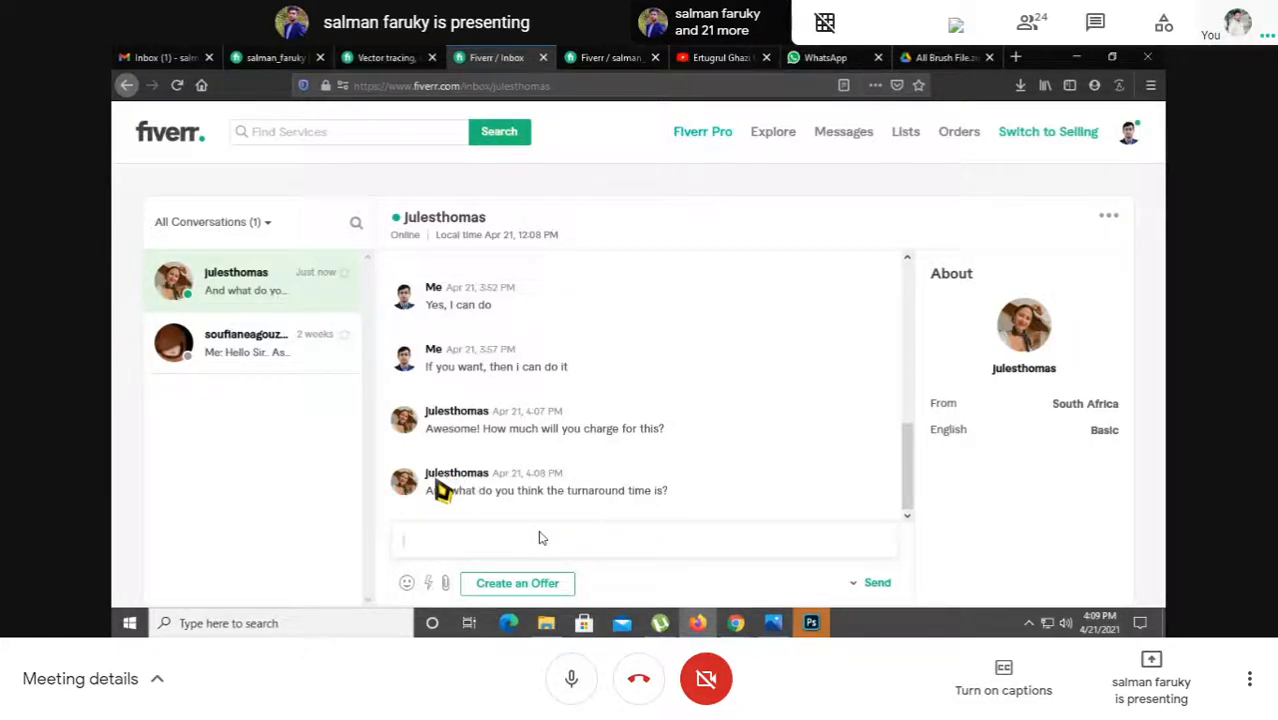
- Leave the meeting's full-screen view and unpin the shared presentation so it sits beside the participants
{"action": "left_click", "coordinate": [1249, 679]}
{"action": "left_click", "coordinate": [1100, 352]}
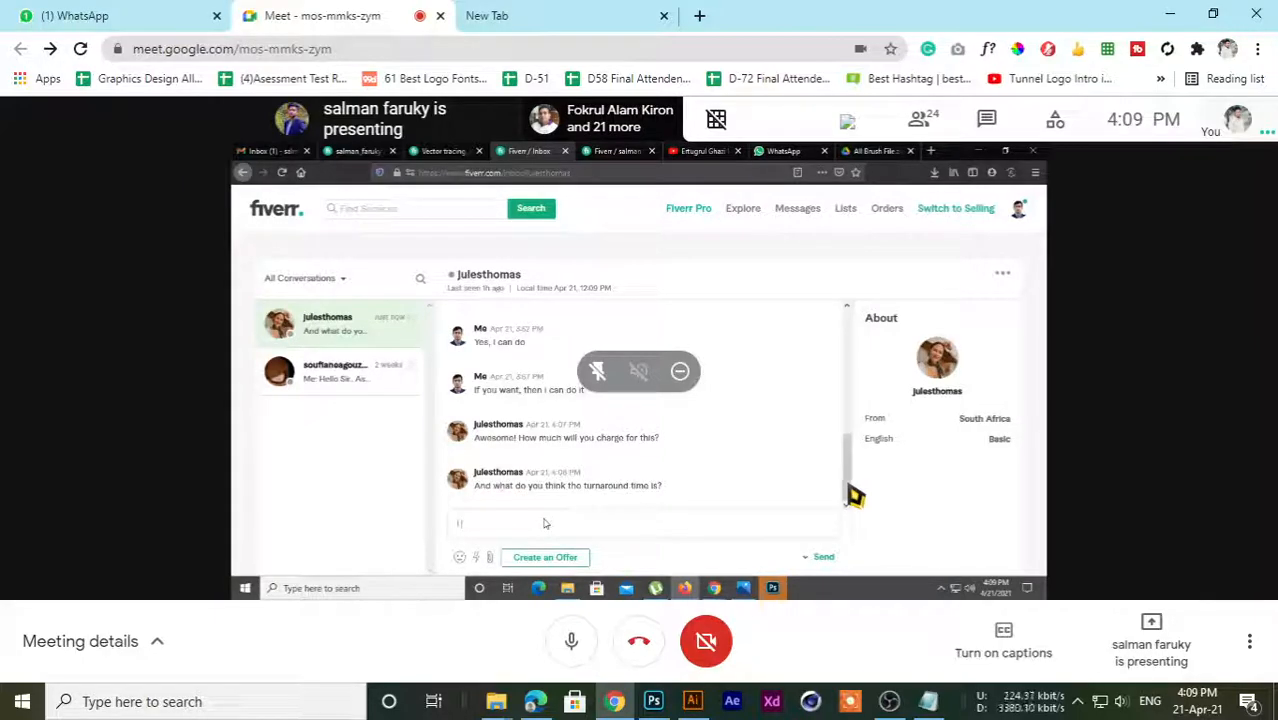
{"action": "left_click", "coordinate": [568, 14]}
{"action": "left_click", "coordinate": [352, 16]}
{"action": "left_click", "coordinate": [596, 370]}
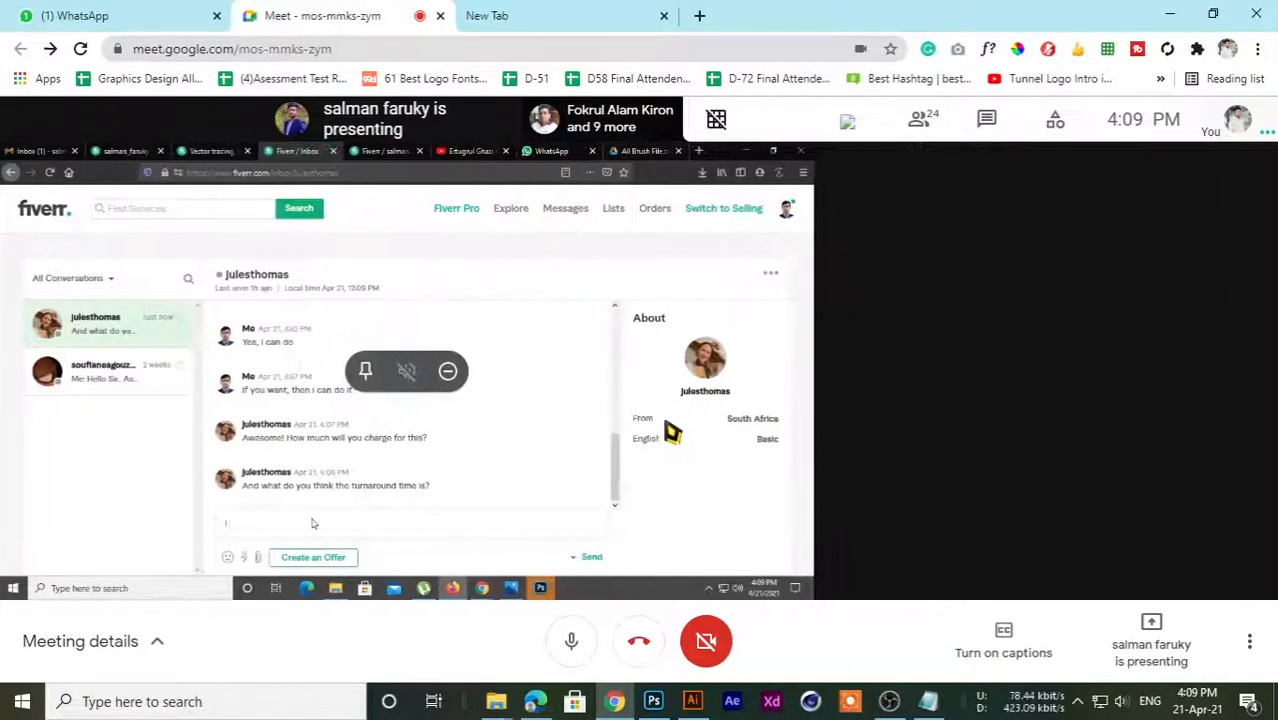
{"action": "left_click", "coordinate": [562, 640]}
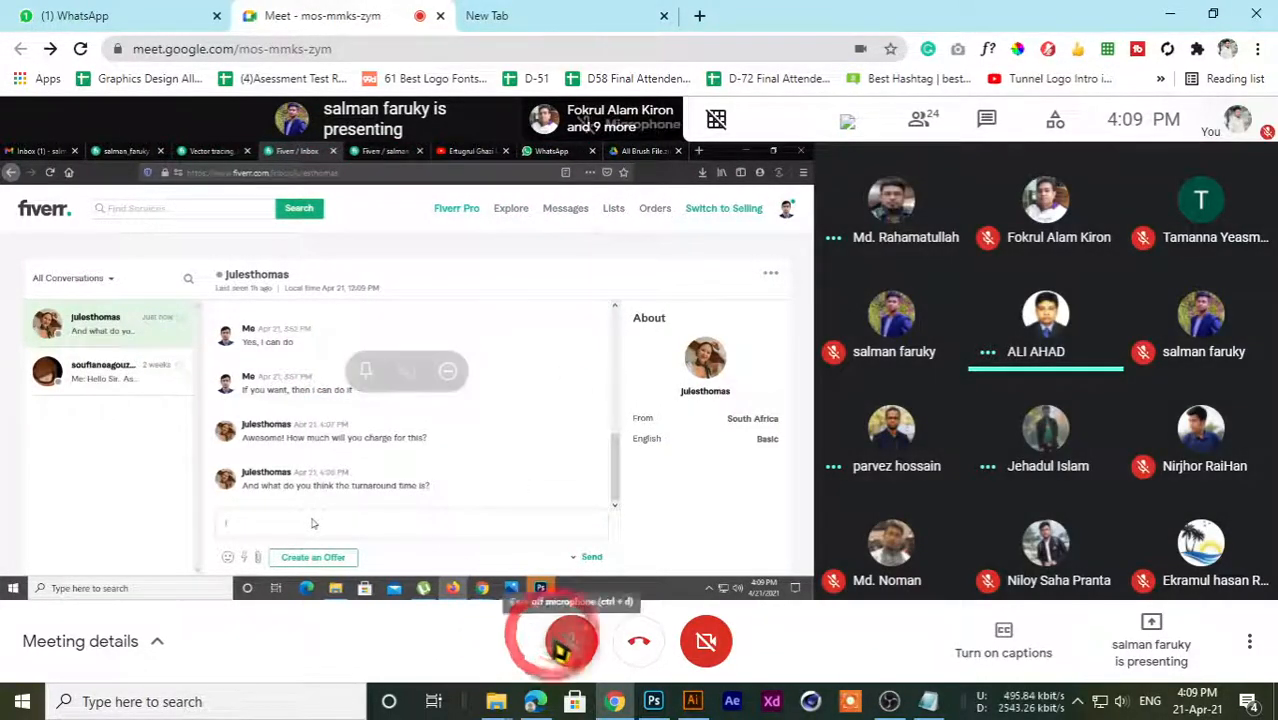
{"action": "left_click", "coordinate": [567, 636]}
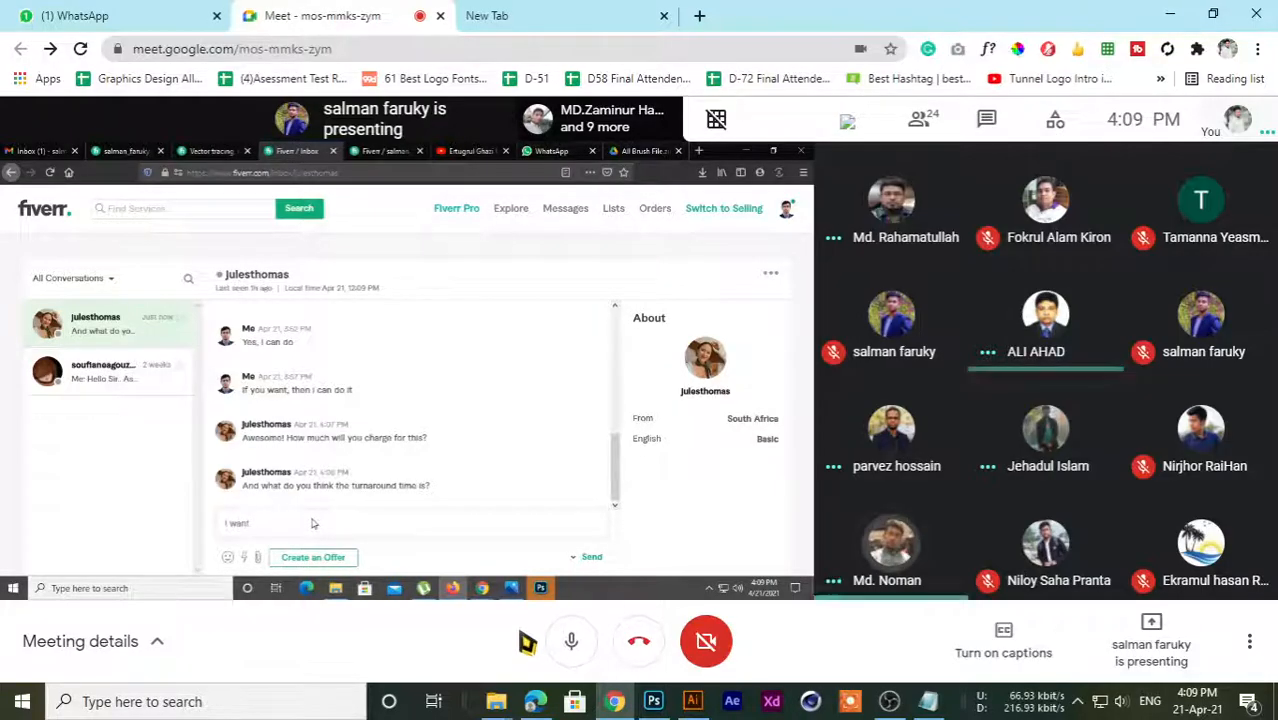
{"action": "left_click", "coordinate": [515, 10]}
{"action": "left_click", "coordinate": [333, 11]}
{"action": "left_click", "coordinate": [528, 11]}
{"action": "left_click", "coordinate": [305, 11]}
{"action": "left_click", "coordinate": [160, 9]}
{"action": "left_click", "coordinate": [268, 14]}
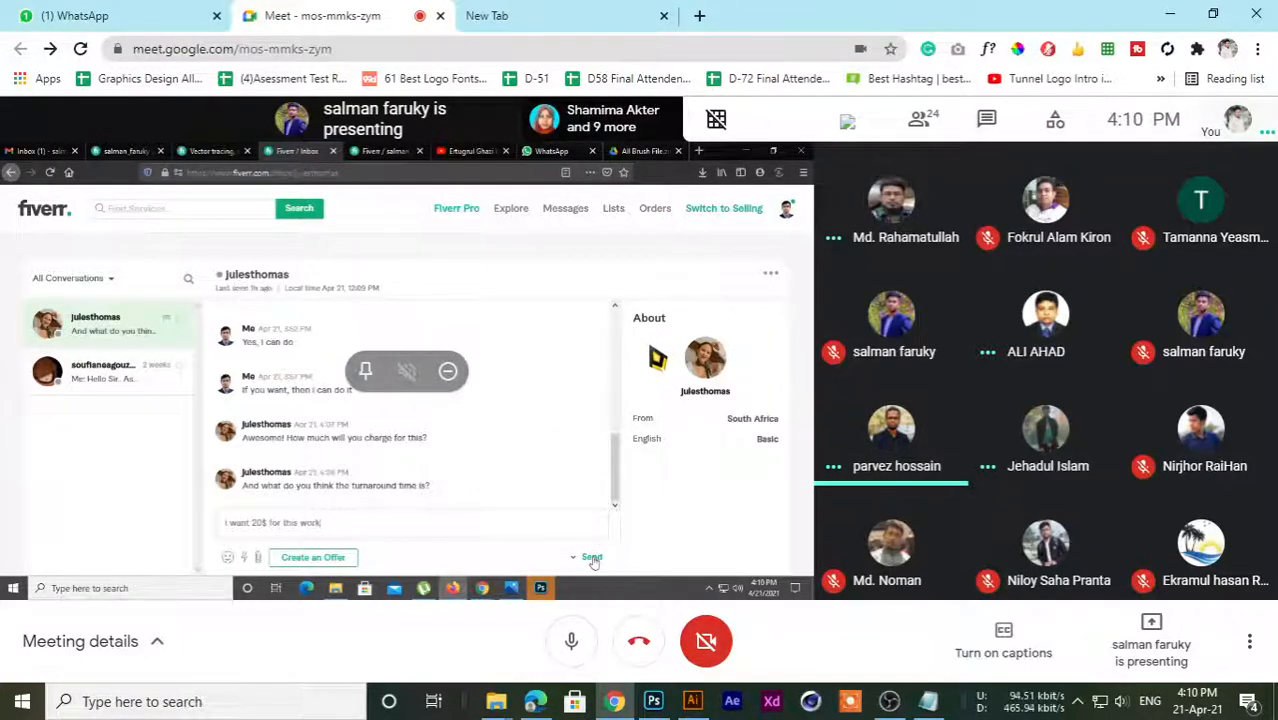
- Mute the microphone in the meeting
{"action": "left_click", "coordinate": [571, 641]}
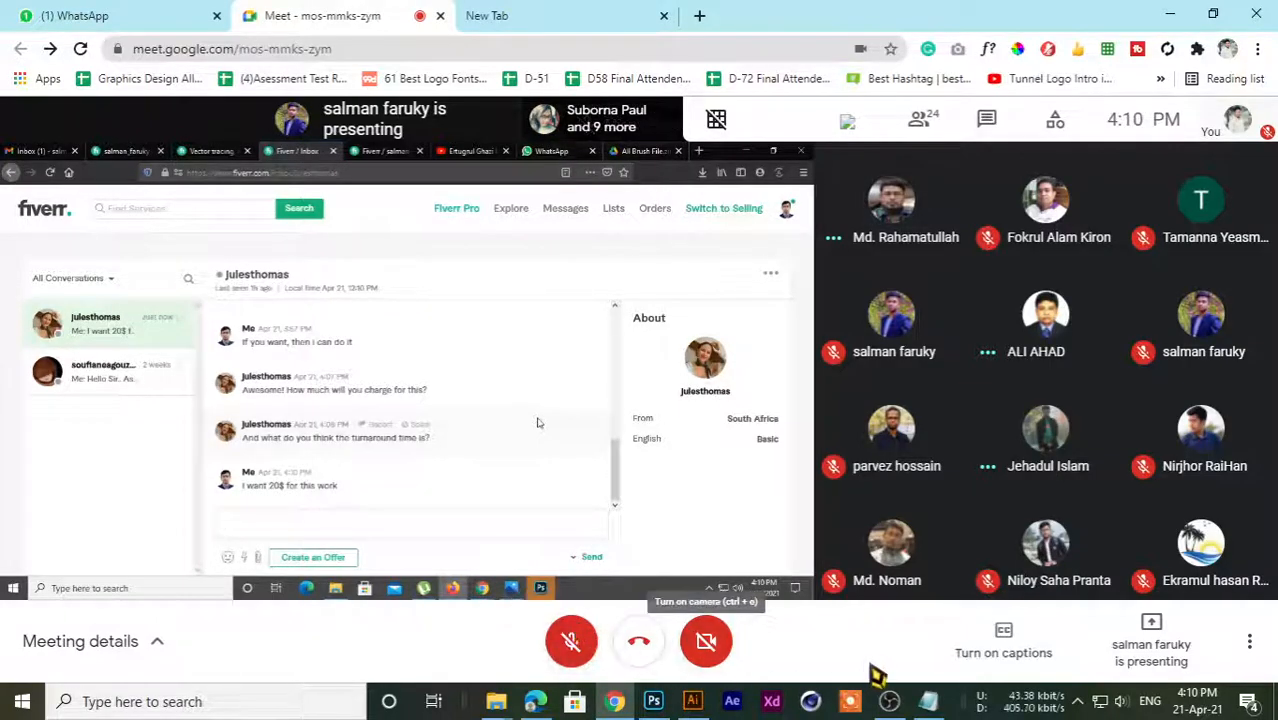